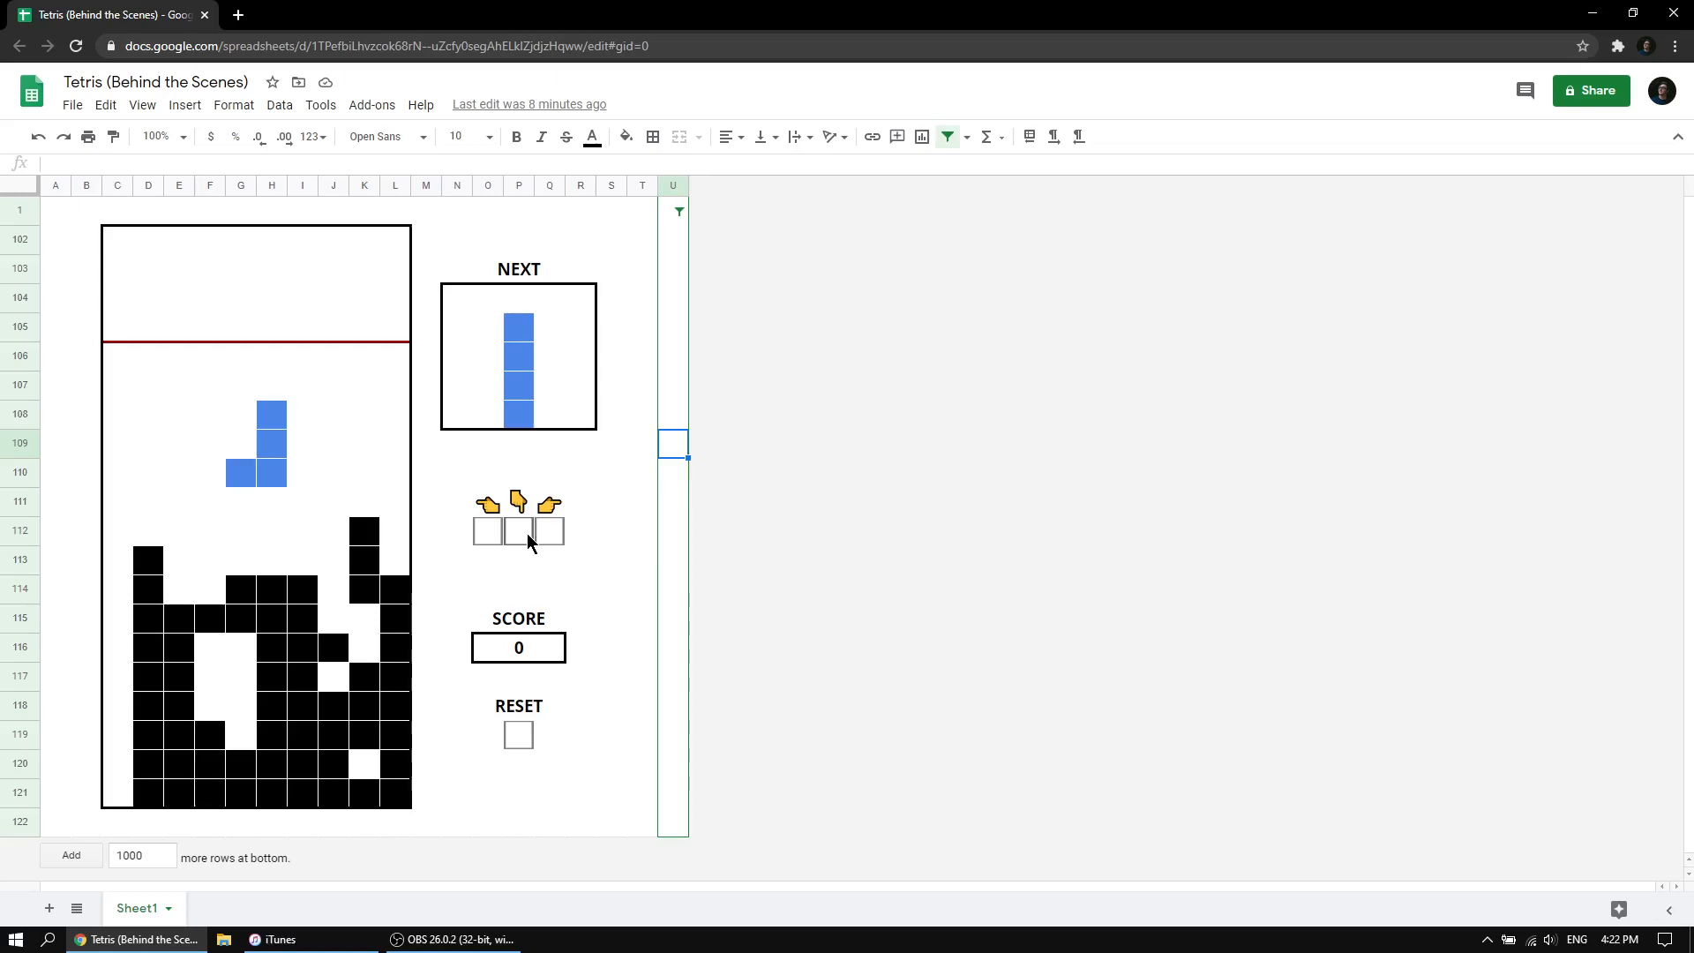
Lower the system volume.
key(XF86AudioLowerVolume)
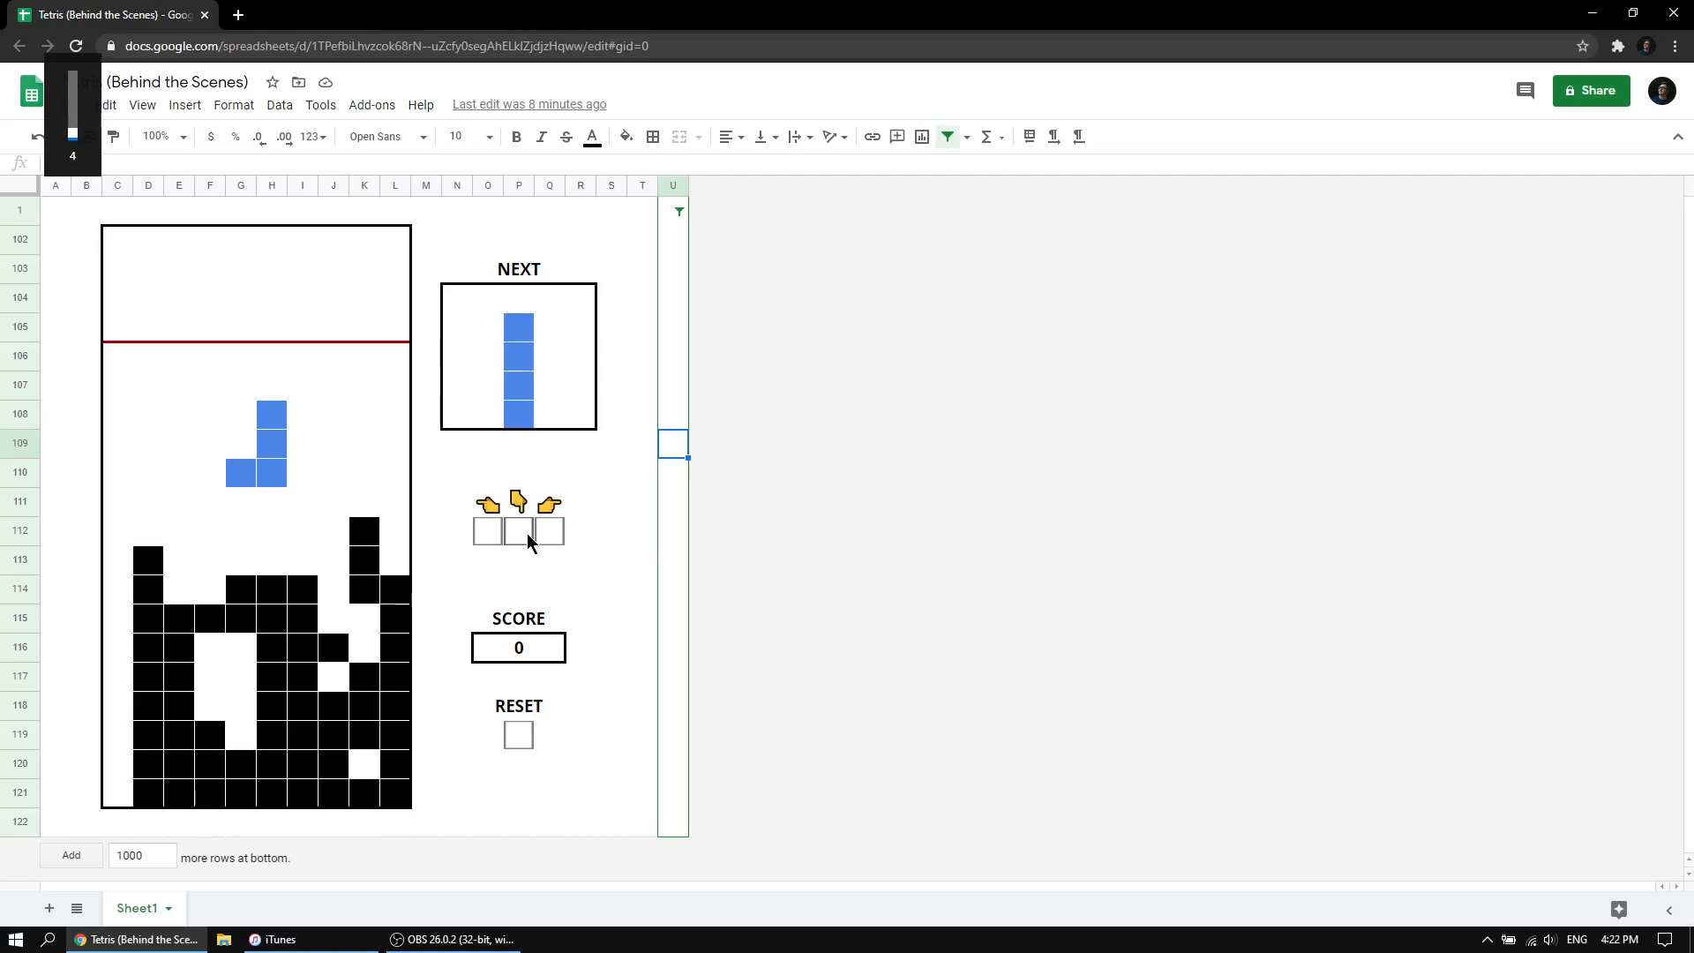
key(XF86AudioLowerVolume)
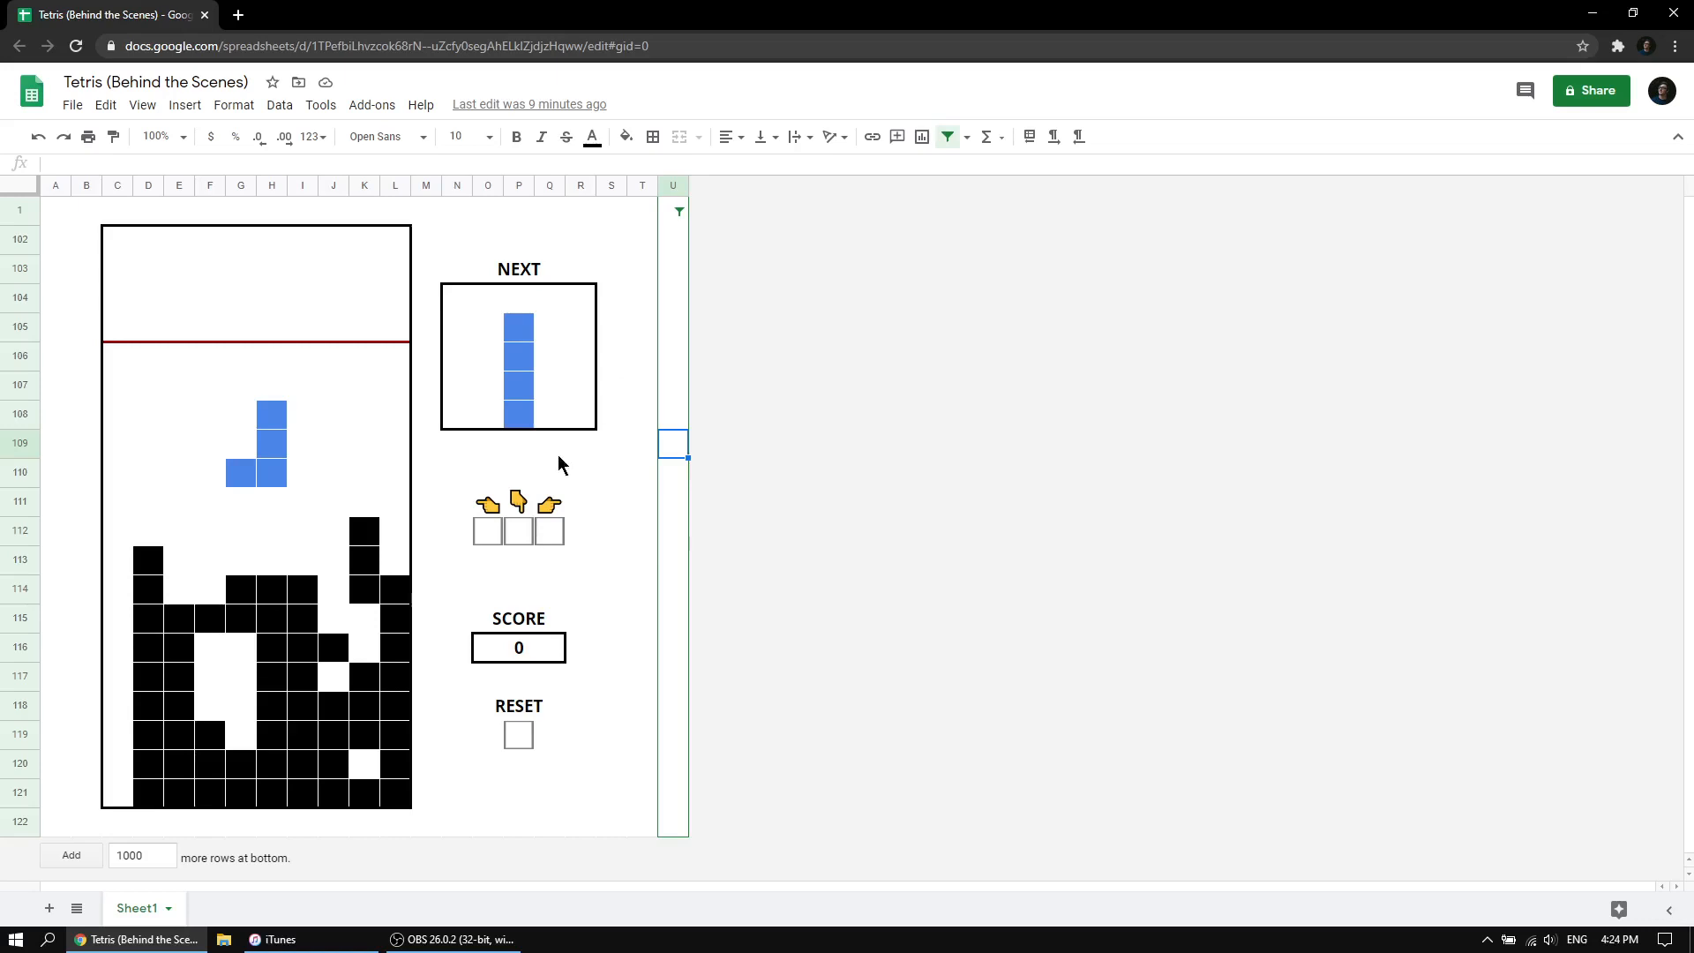
Shift the falling J piece one column right, down, then back one column left, and lower it until it settles on the stack.
click(551, 532)
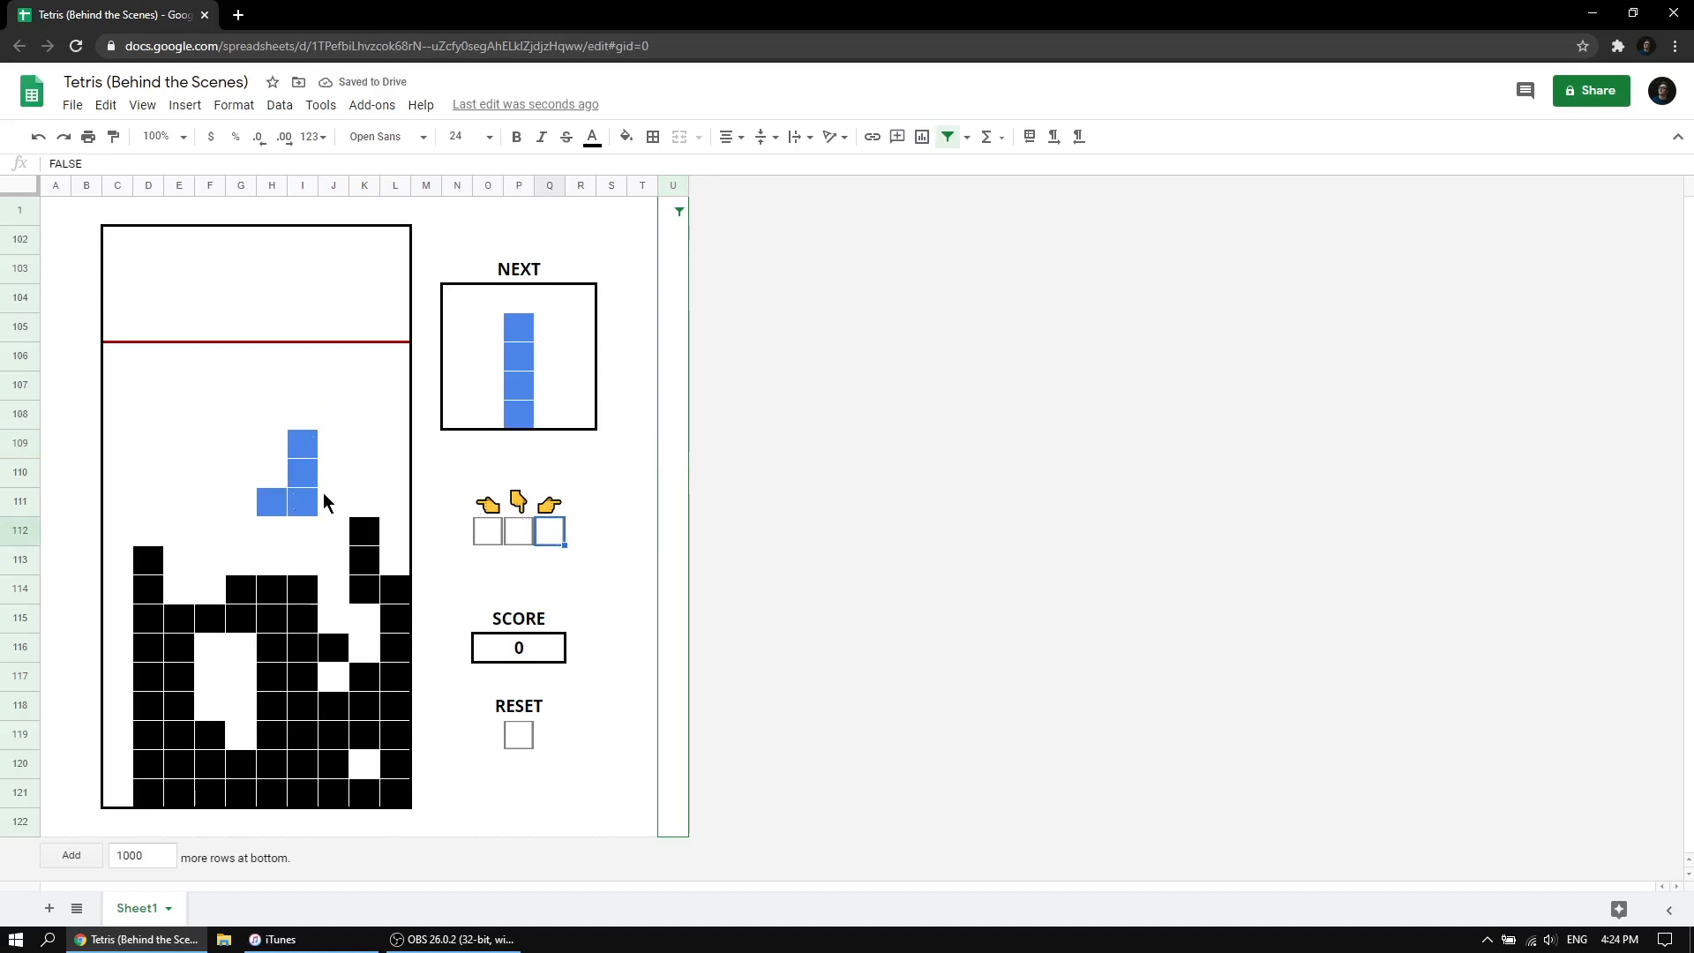
click(517, 533)
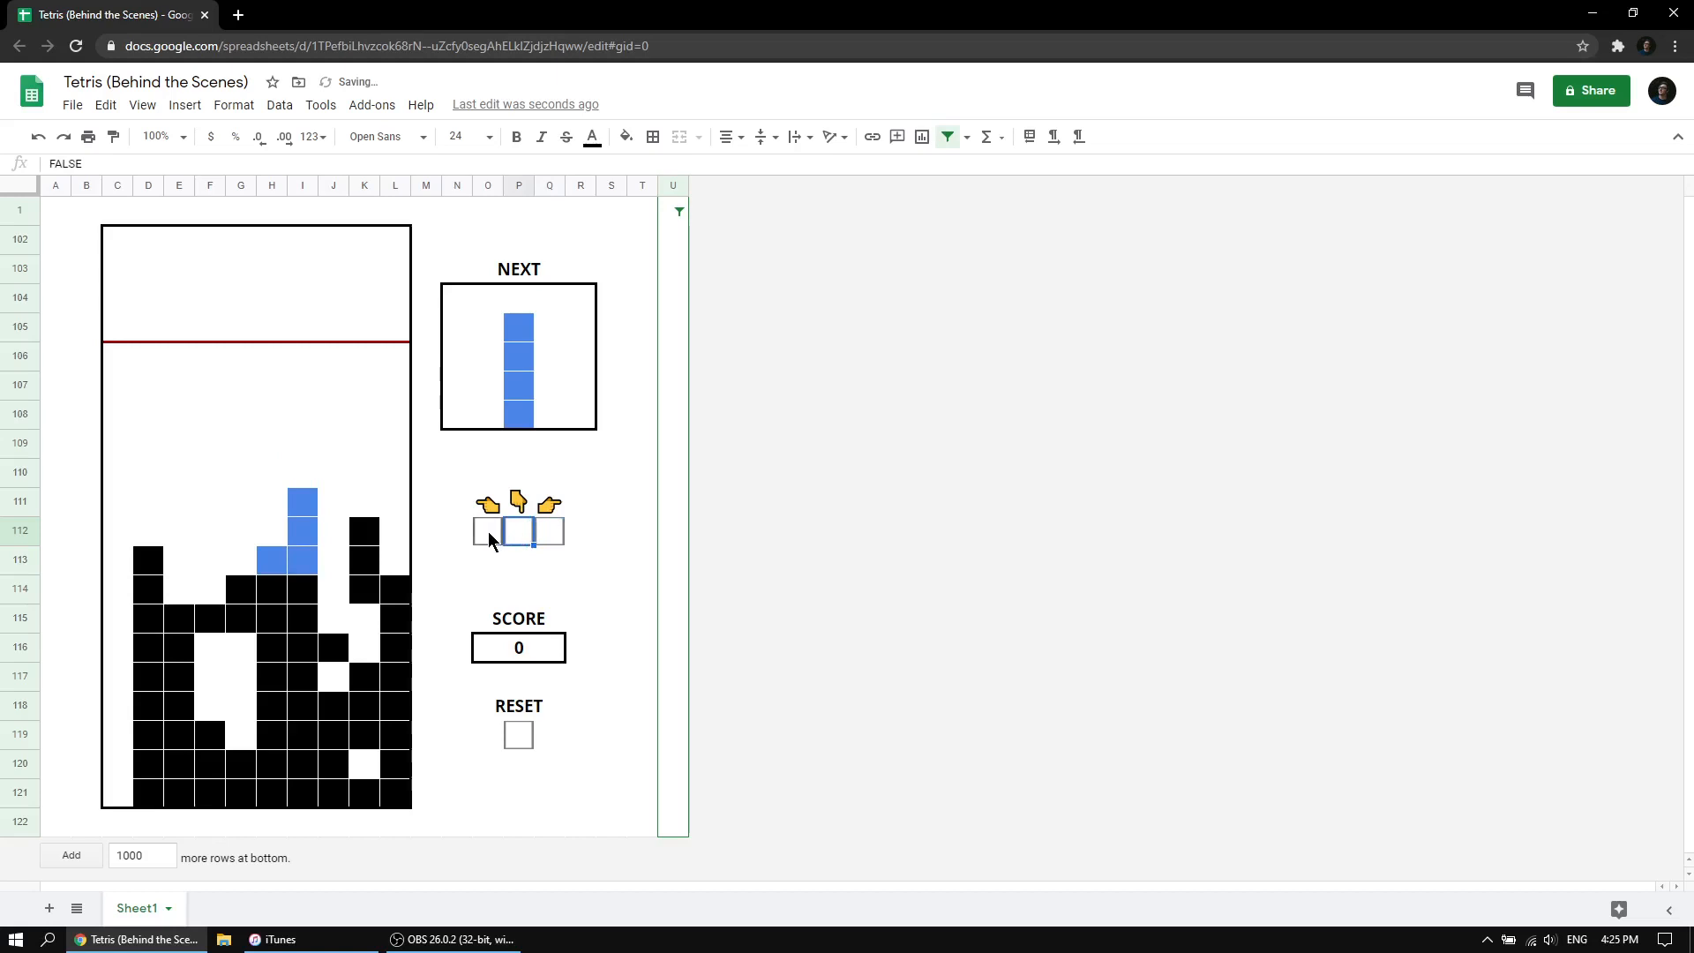
click(489, 532)
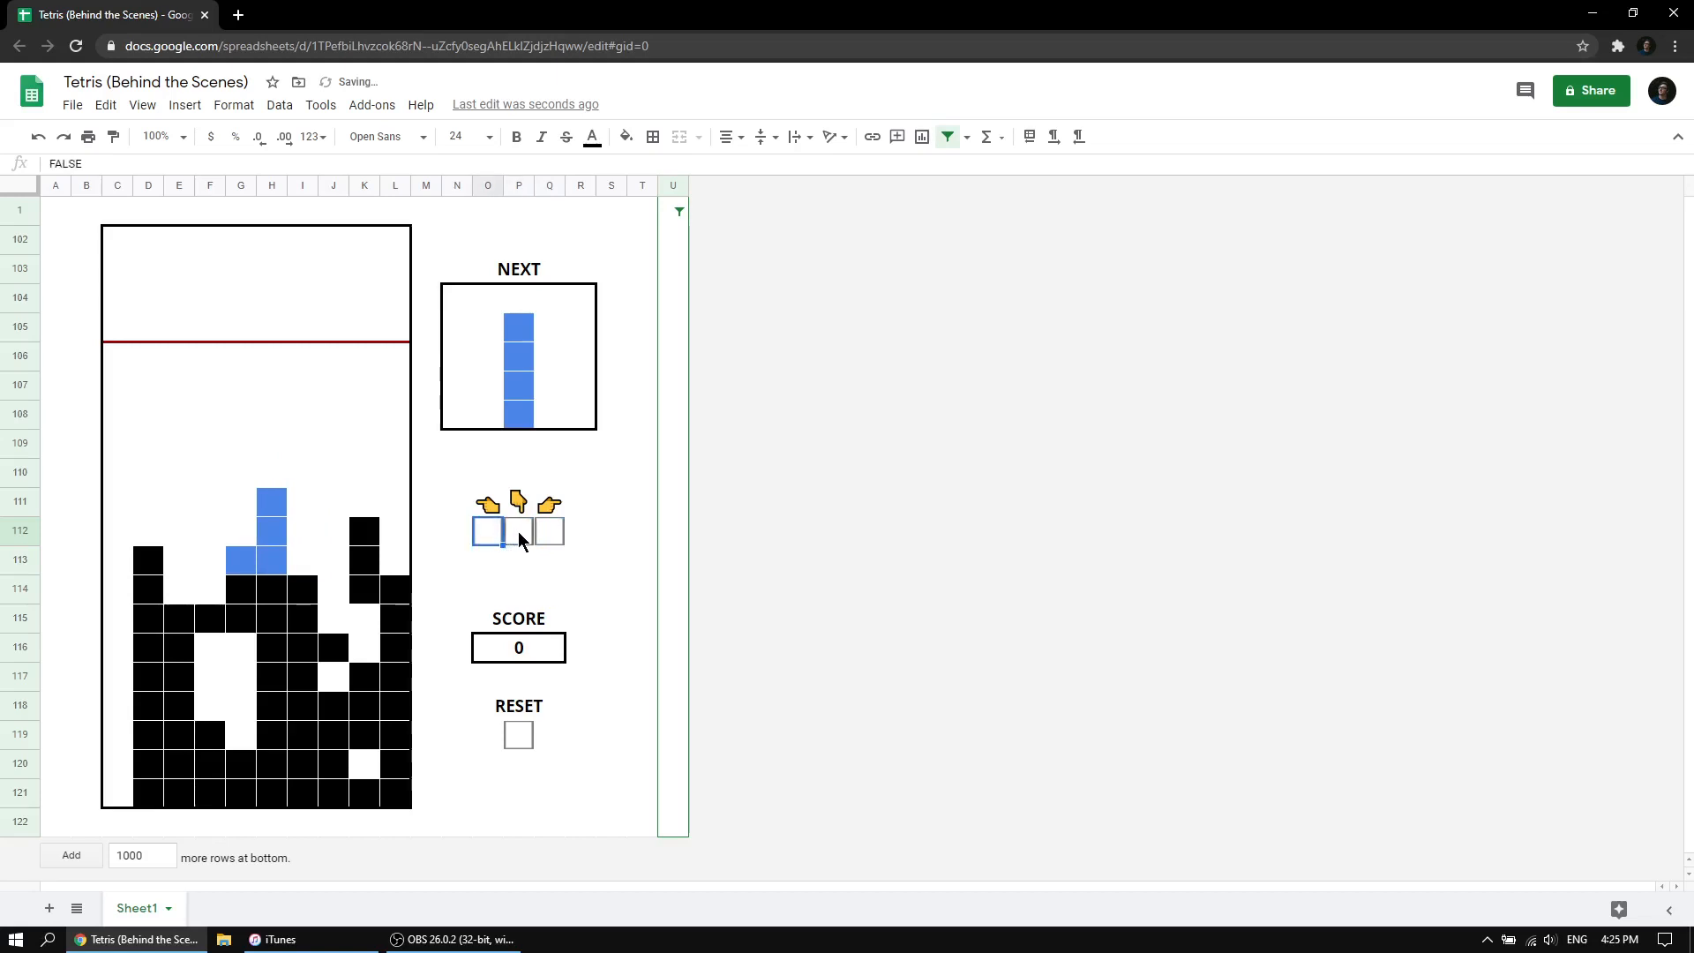
click(518, 533)
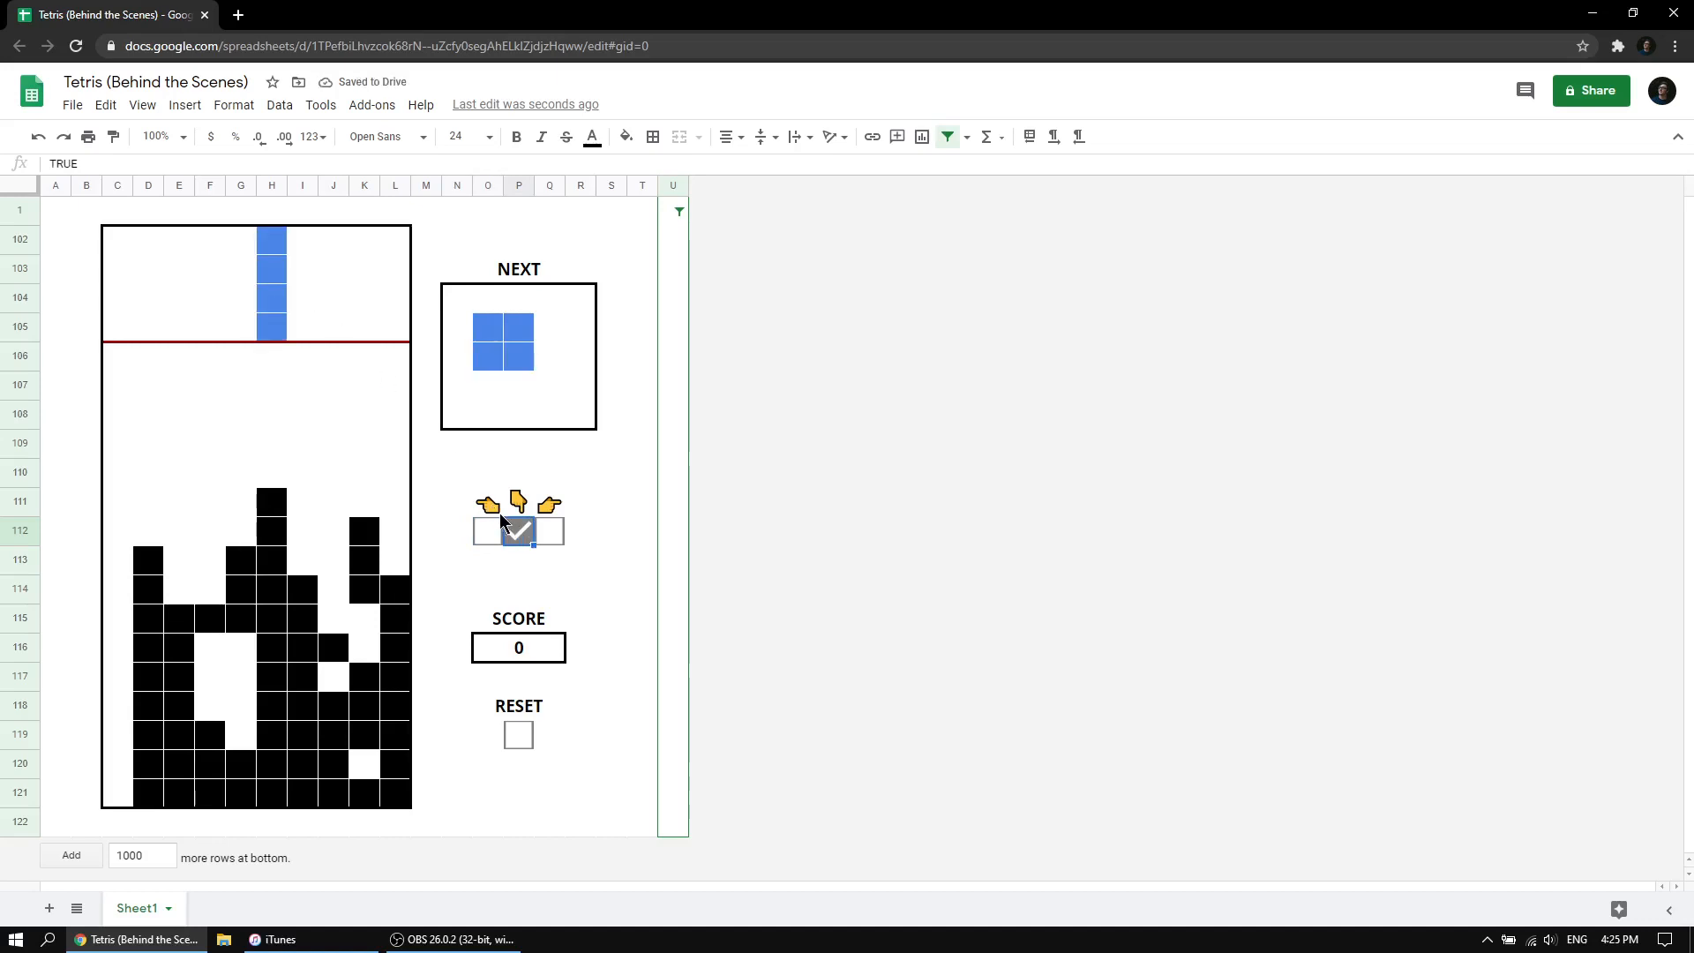
Lower the new I piece one row, then move it left to column C along the board's edge.
click(519, 531)
click(486, 532)
click(486, 532)
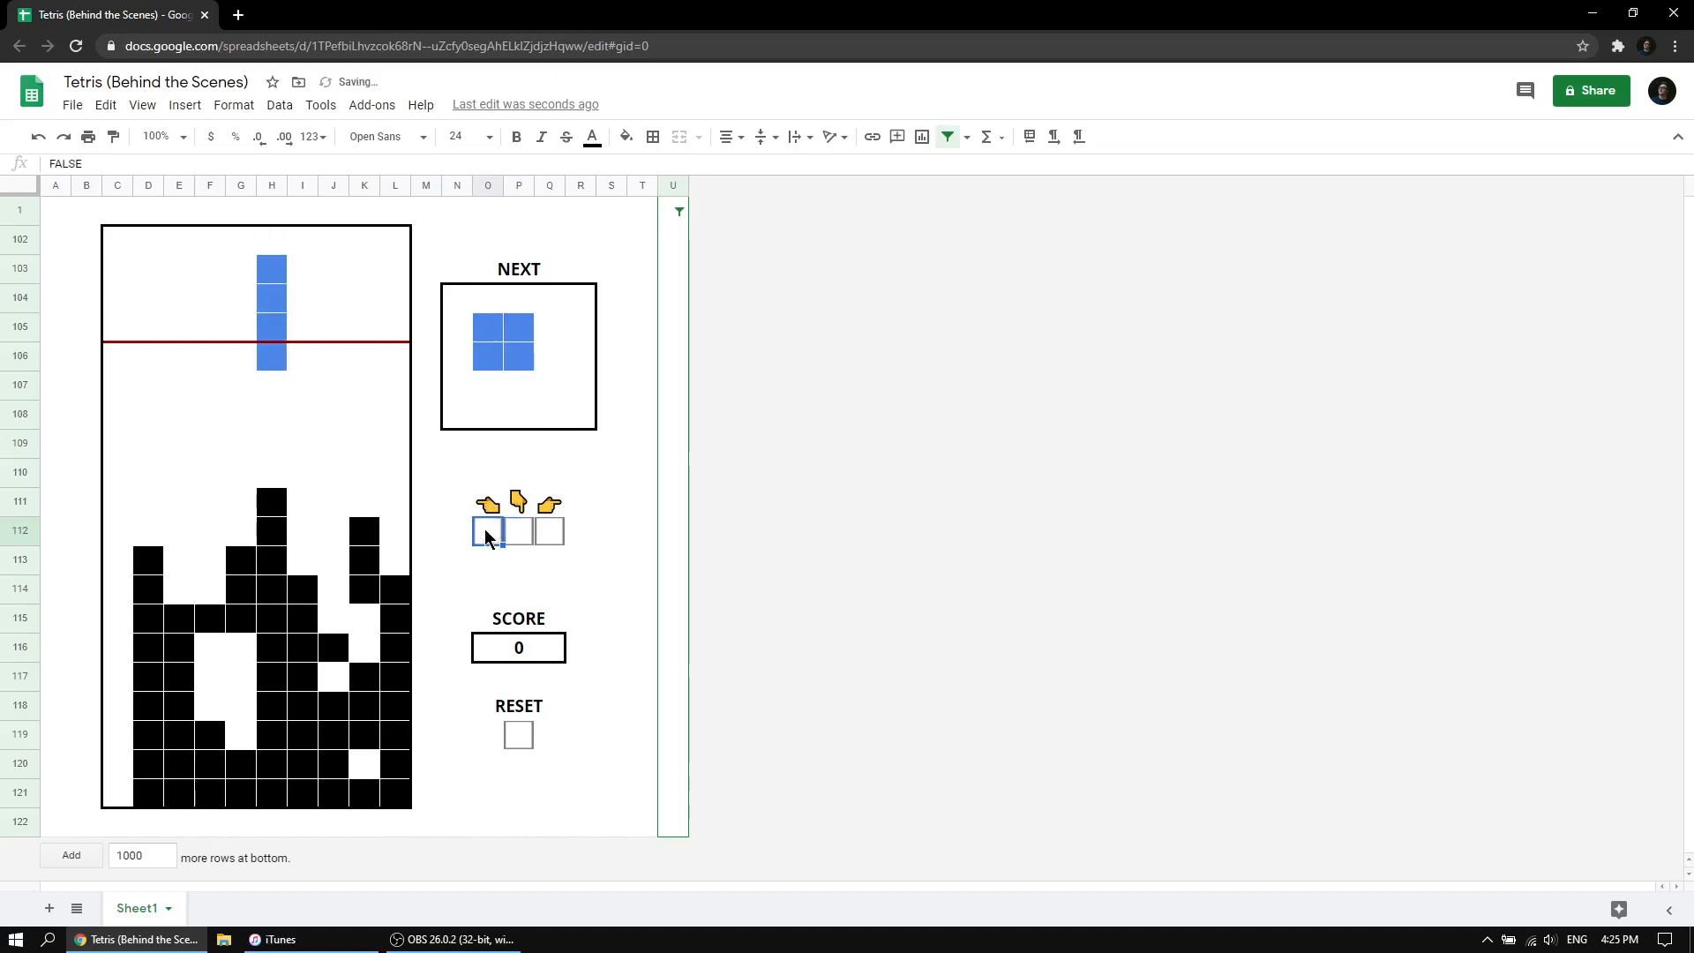
click(486, 532)
click(487, 532)
click(486, 532)
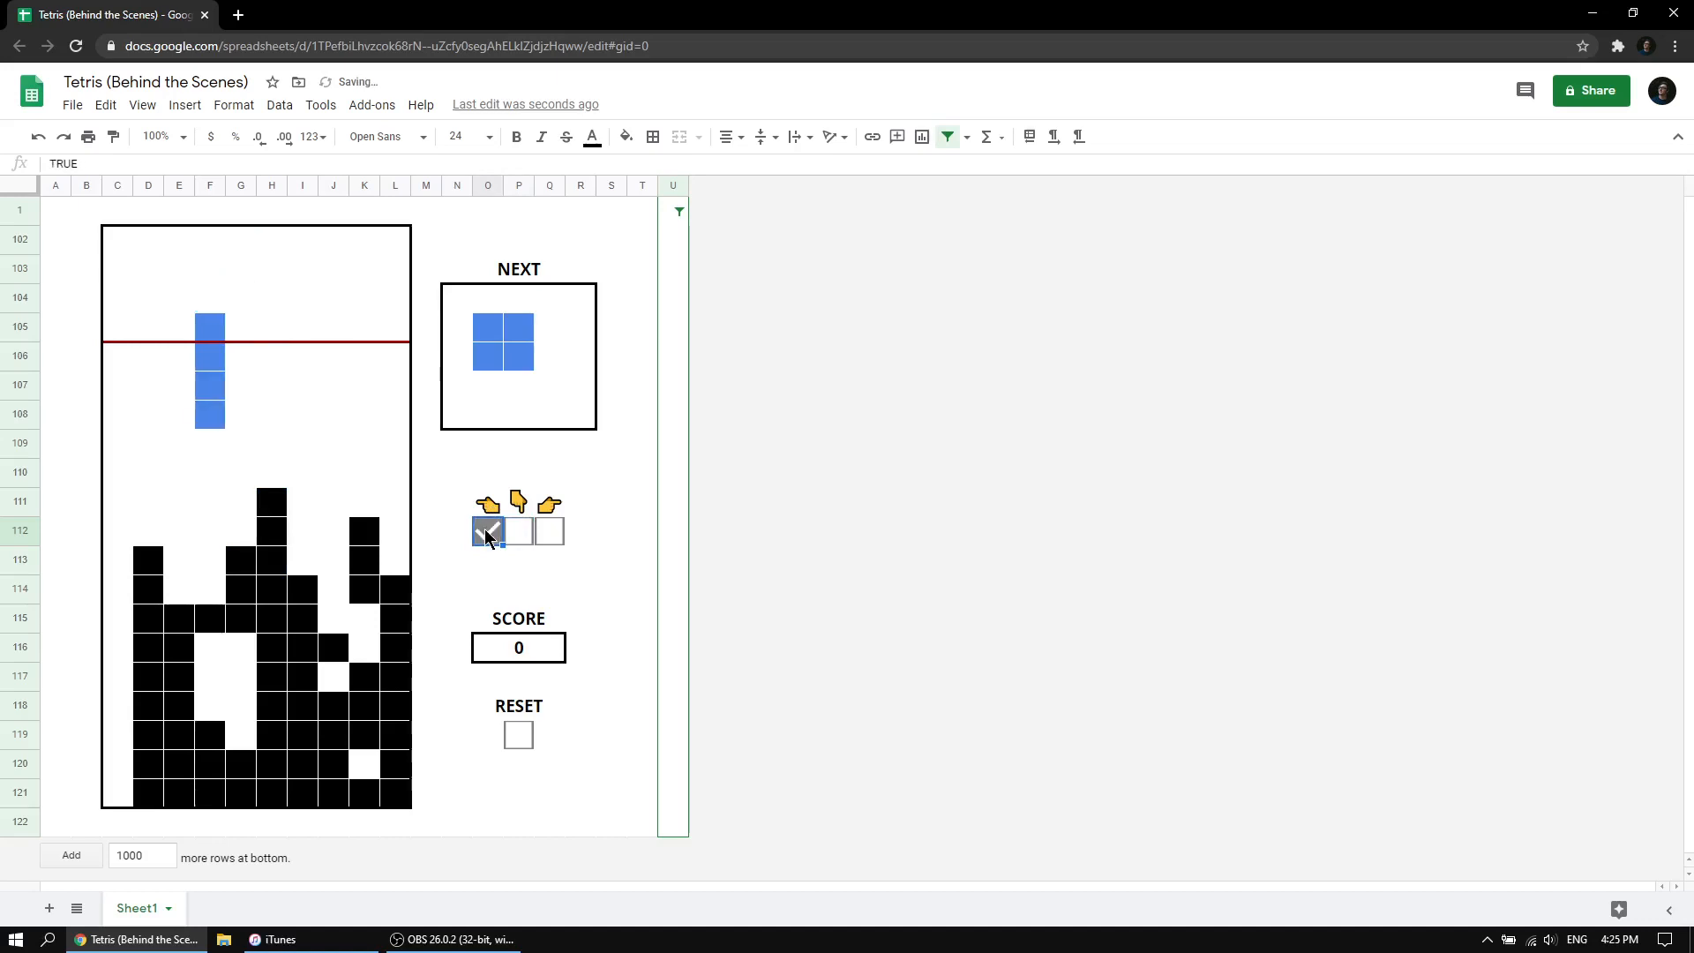
click(486, 532)
click(486, 532)
click(487, 532)
click(487, 532)
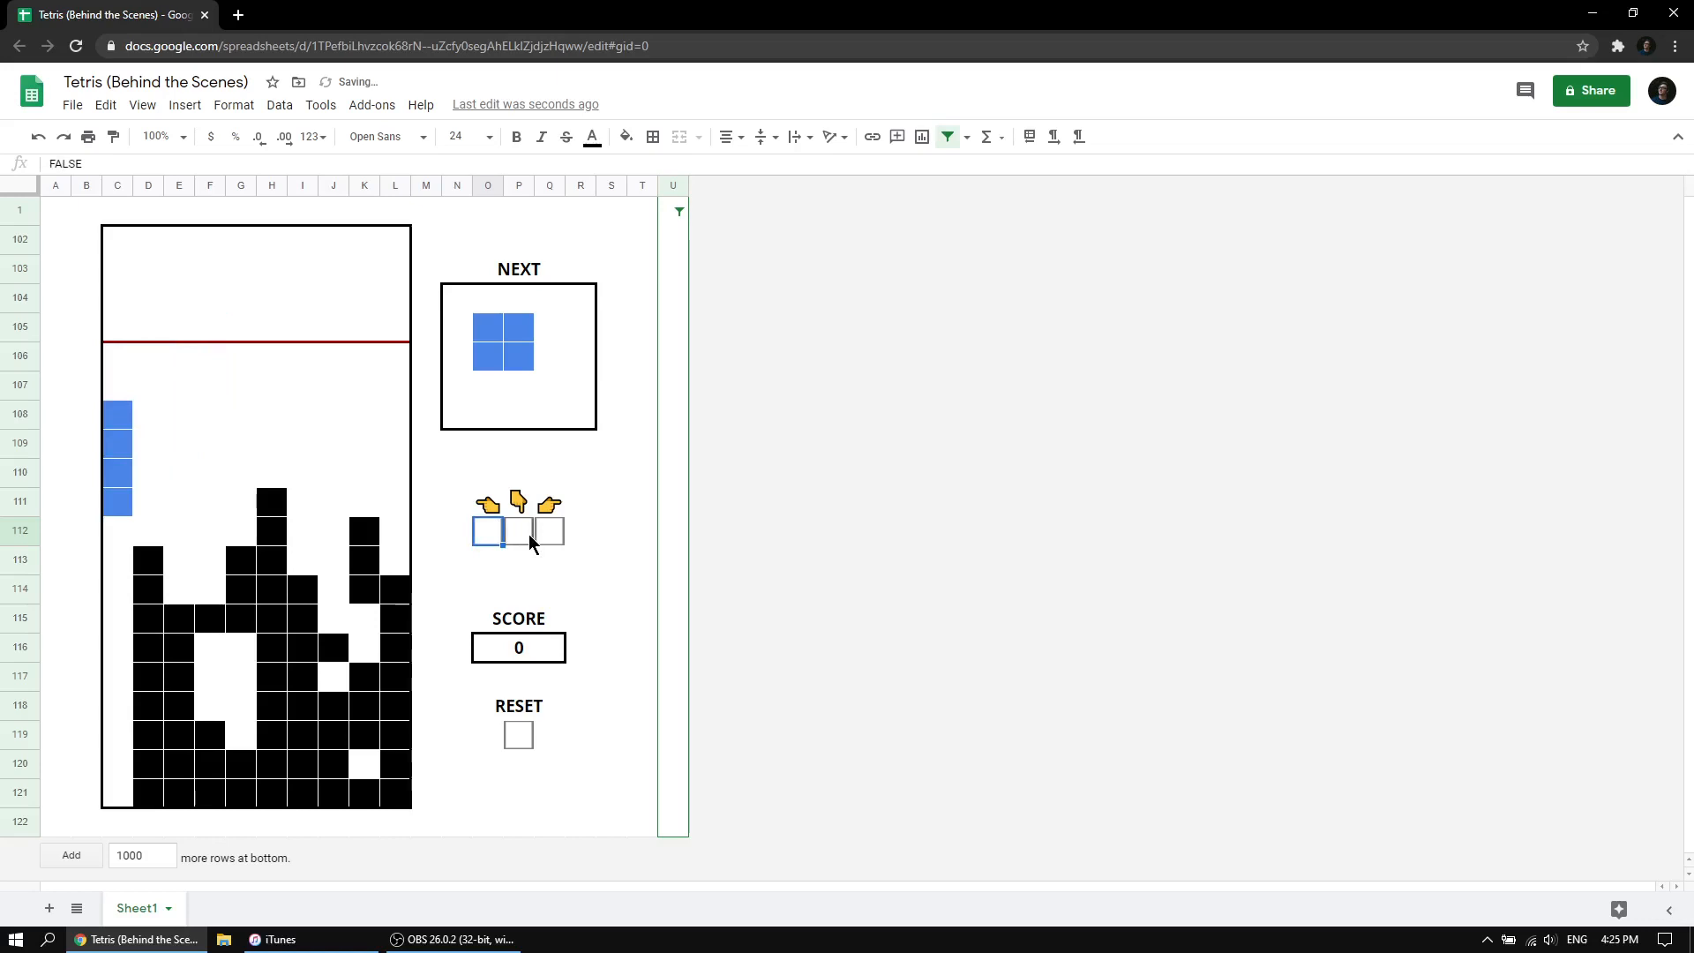
Lower the I piece down column C to the board's floor and advance the game to clear the completed row.
click(527, 532)
click(523, 533)
click(523, 532)
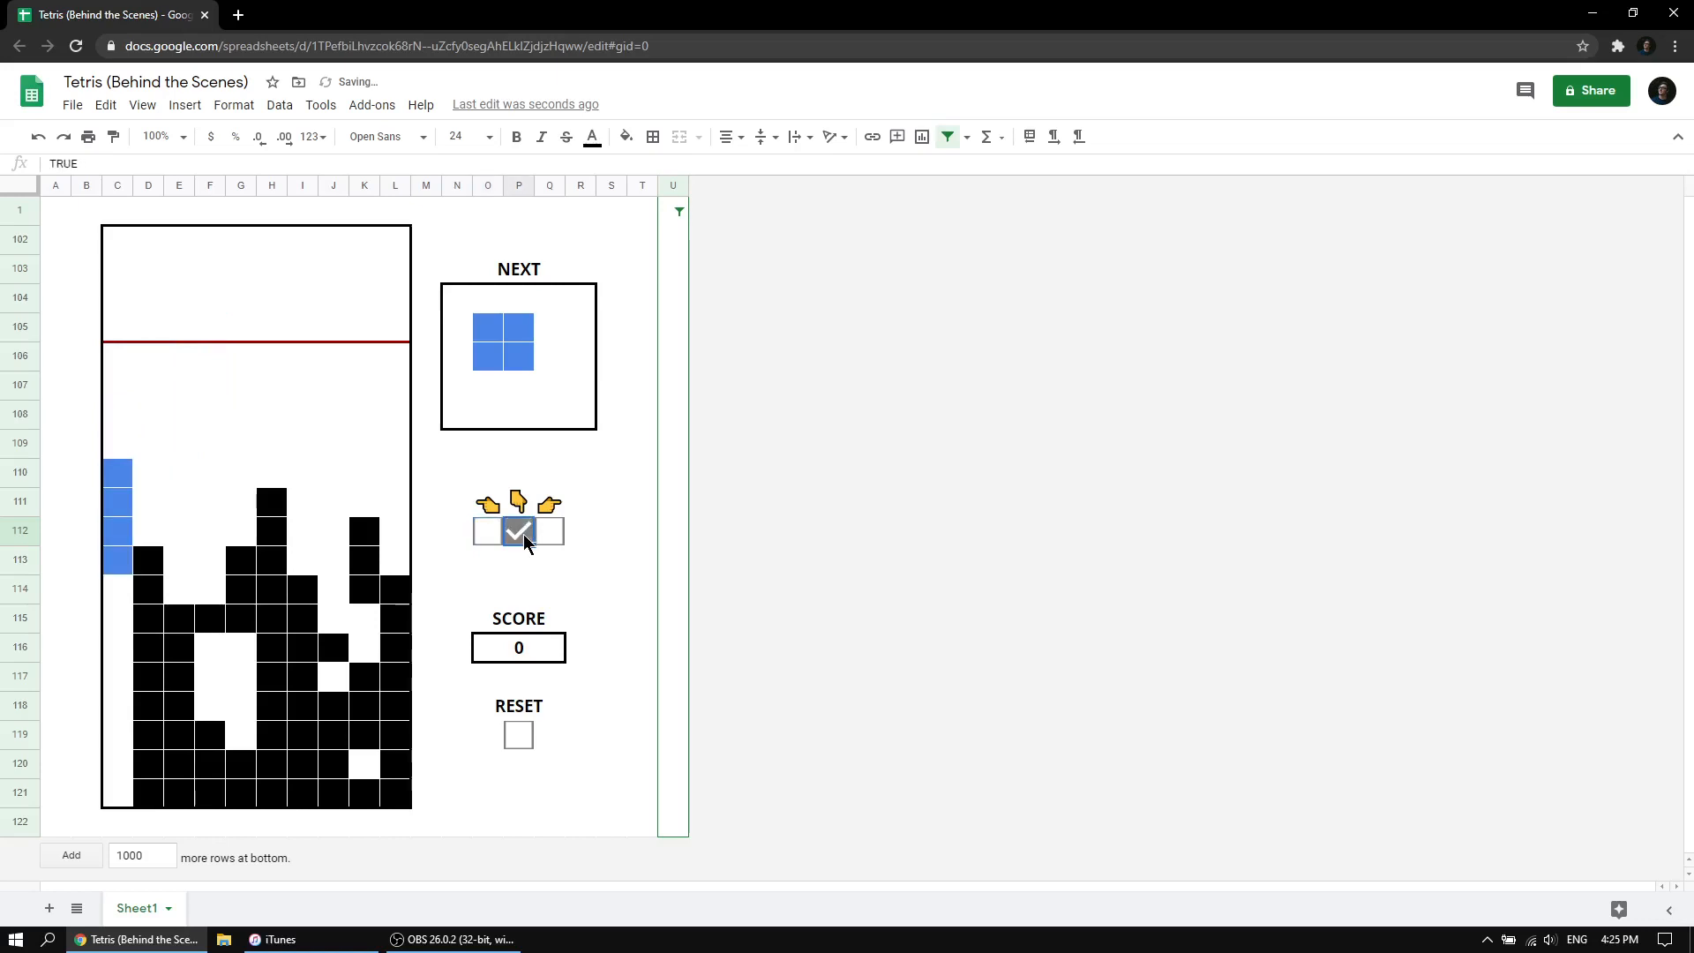
click(522, 533)
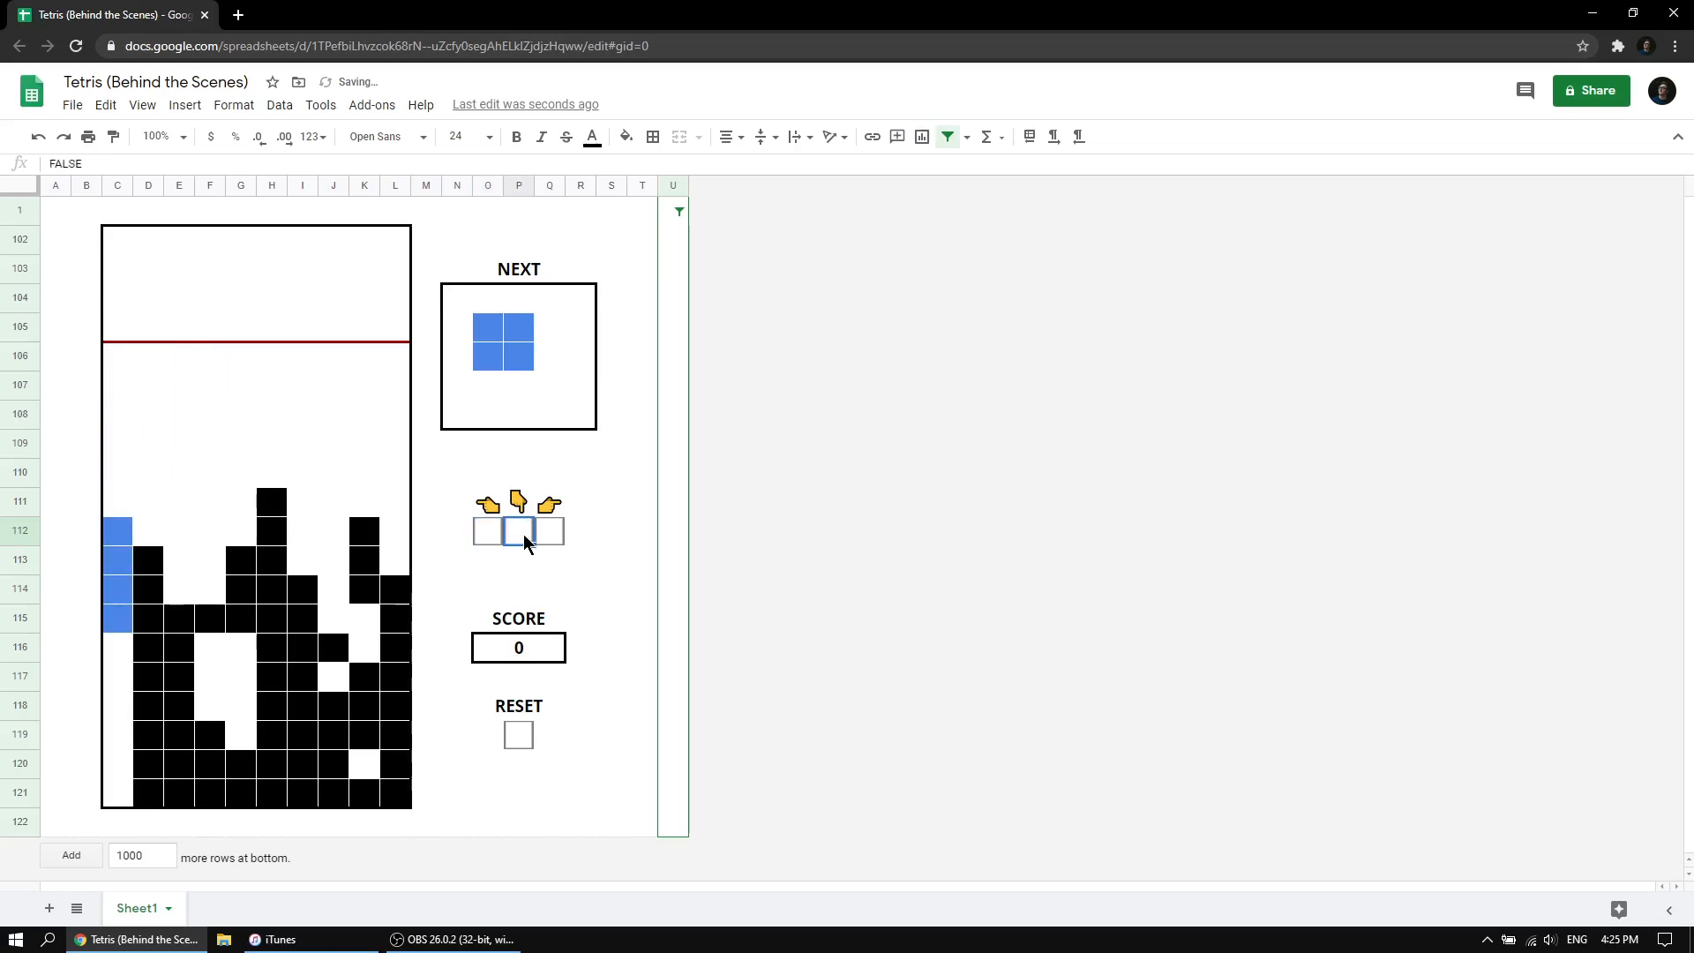
click(522, 533)
click(522, 533)
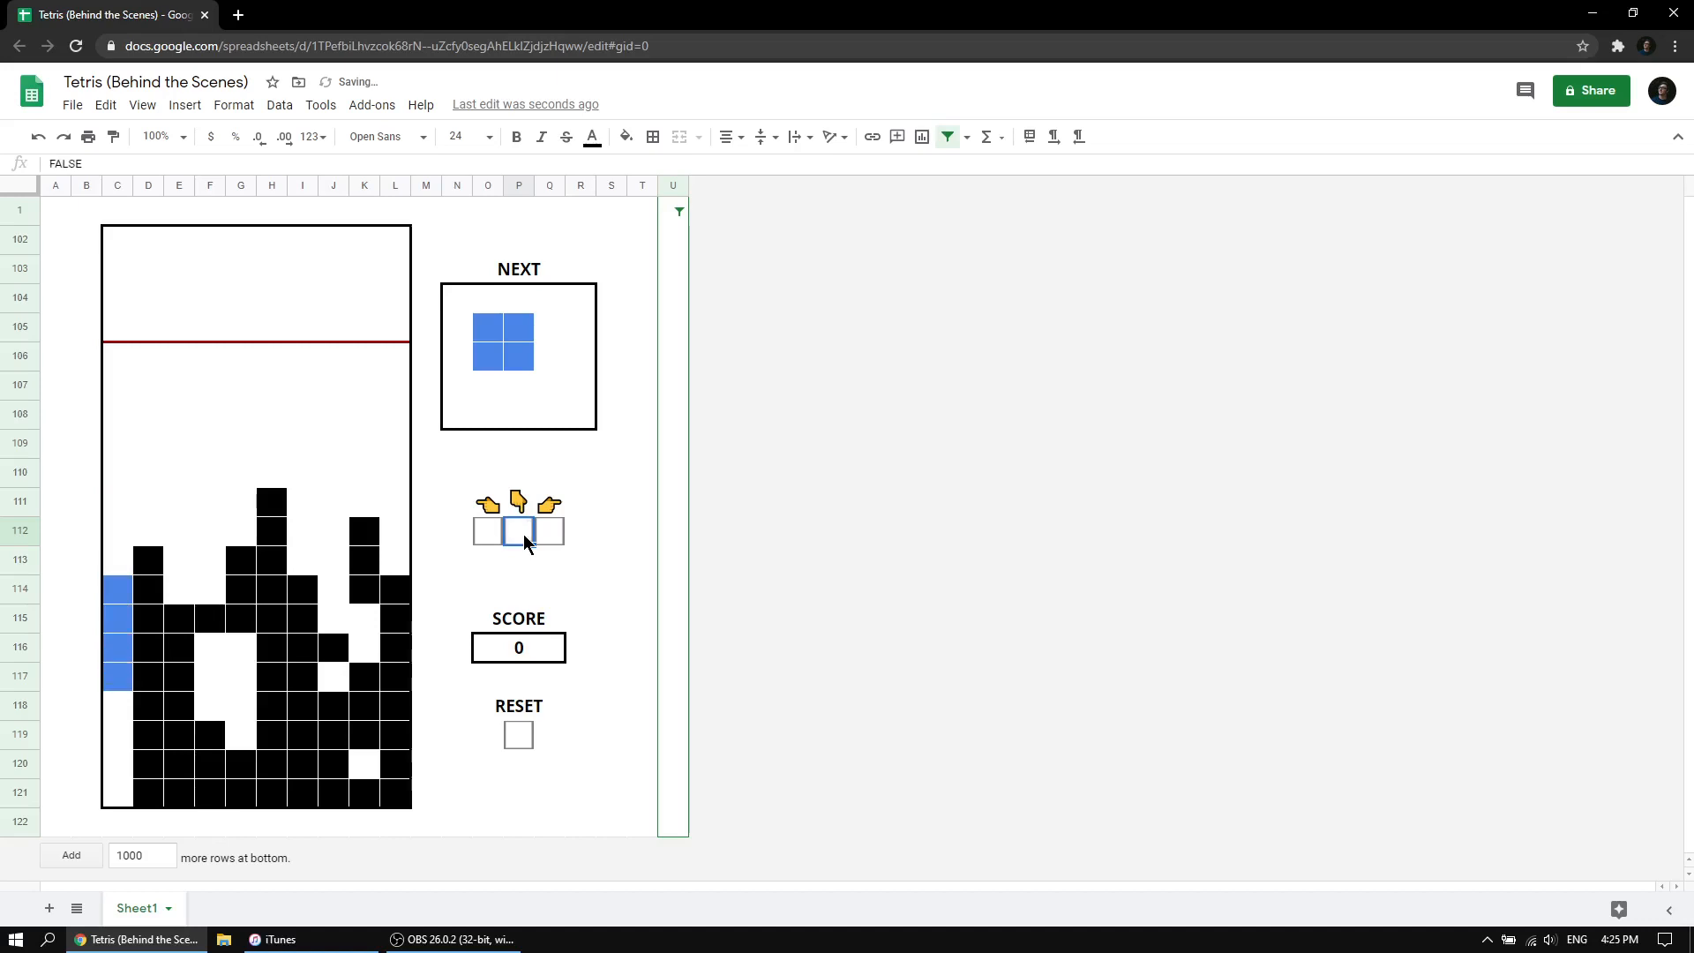
click(522, 533)
click(523, 533)
click(523, 533)
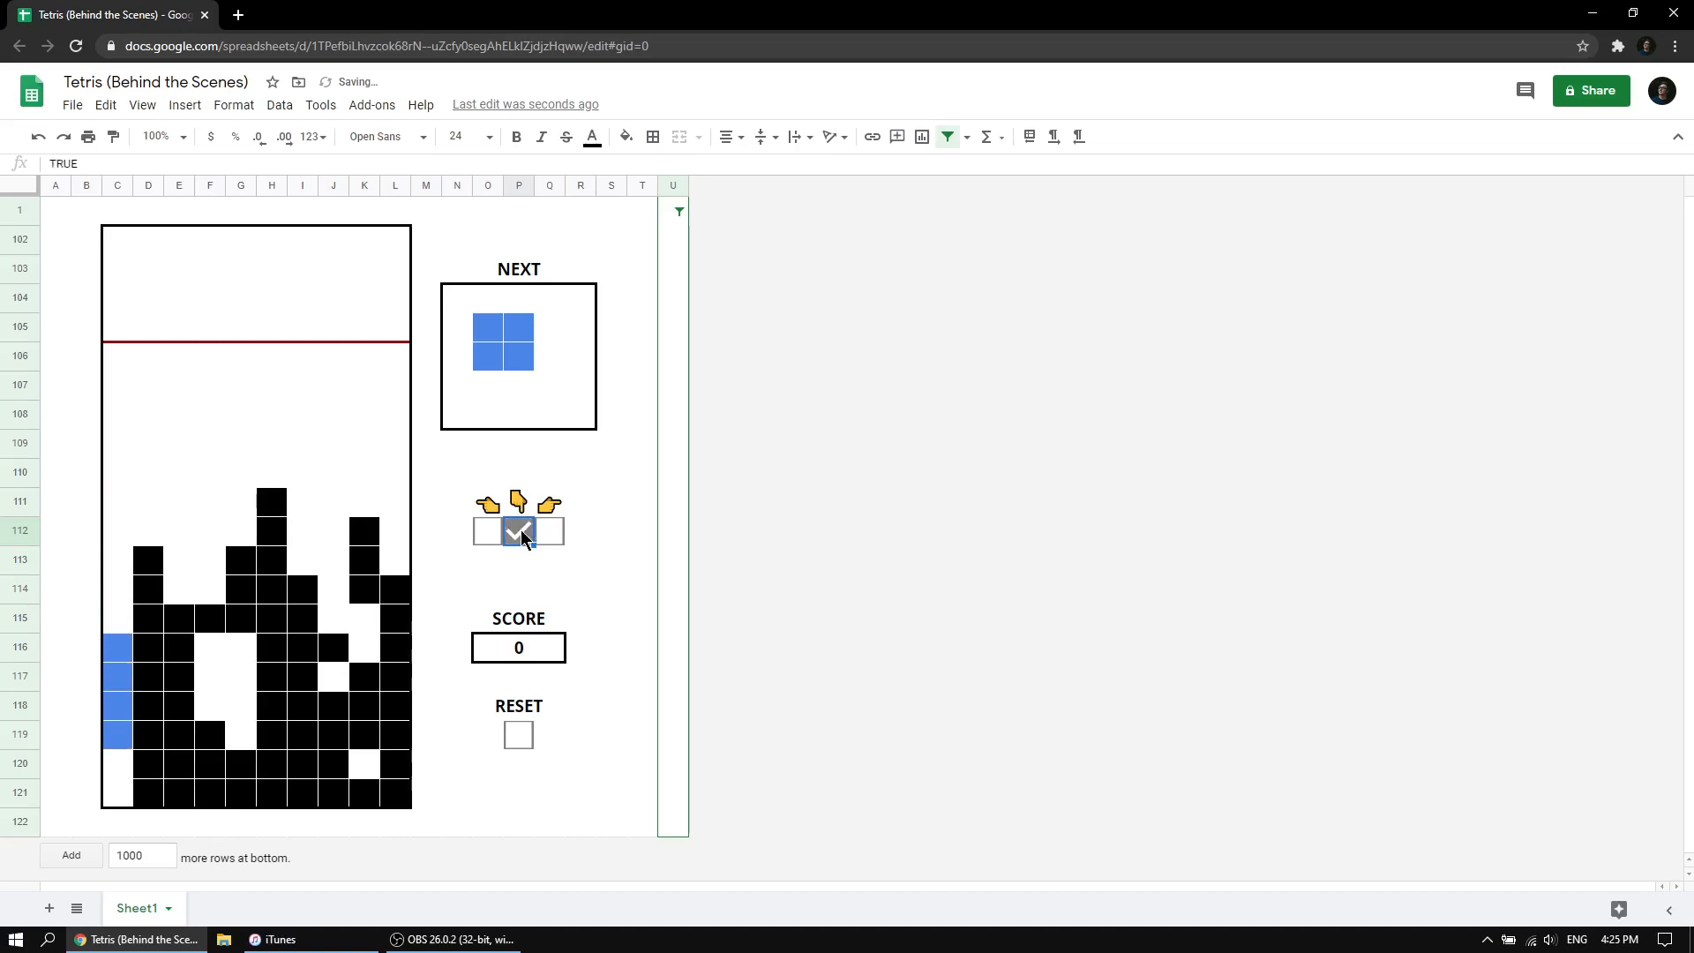
click(522, 533)
click(523, 533)
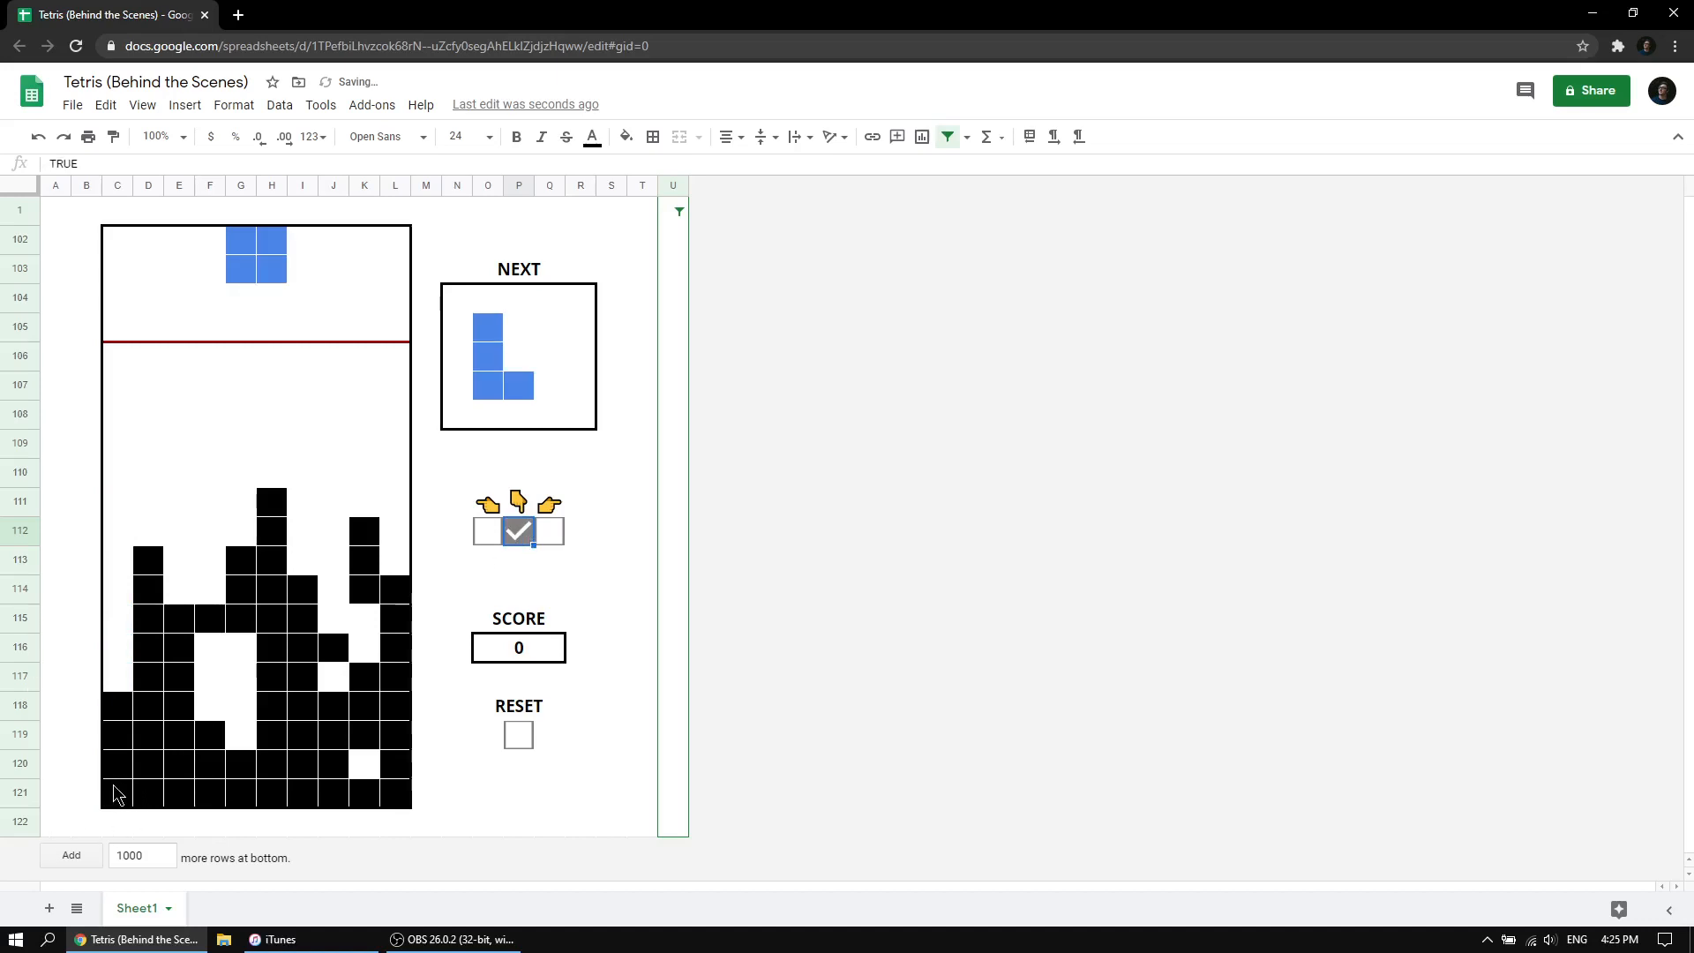
click(522, 533)
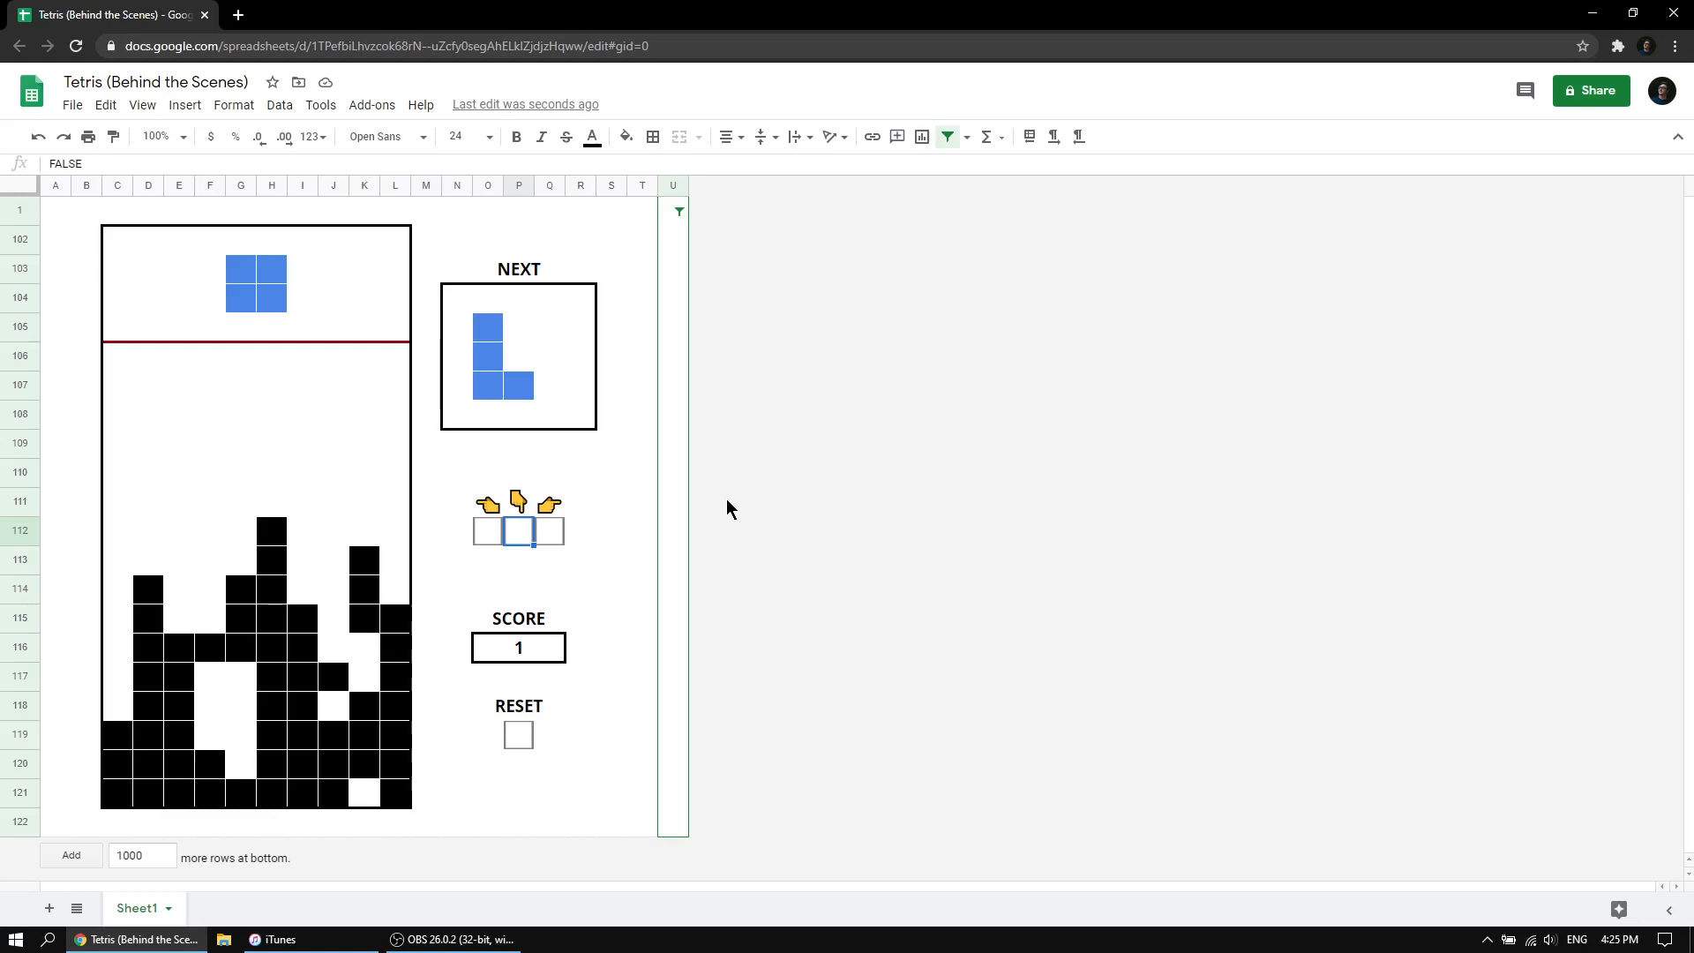
Include the TRUE values in column U's filter to reveal the hidden calculation rows above the game.
click(680, 212)
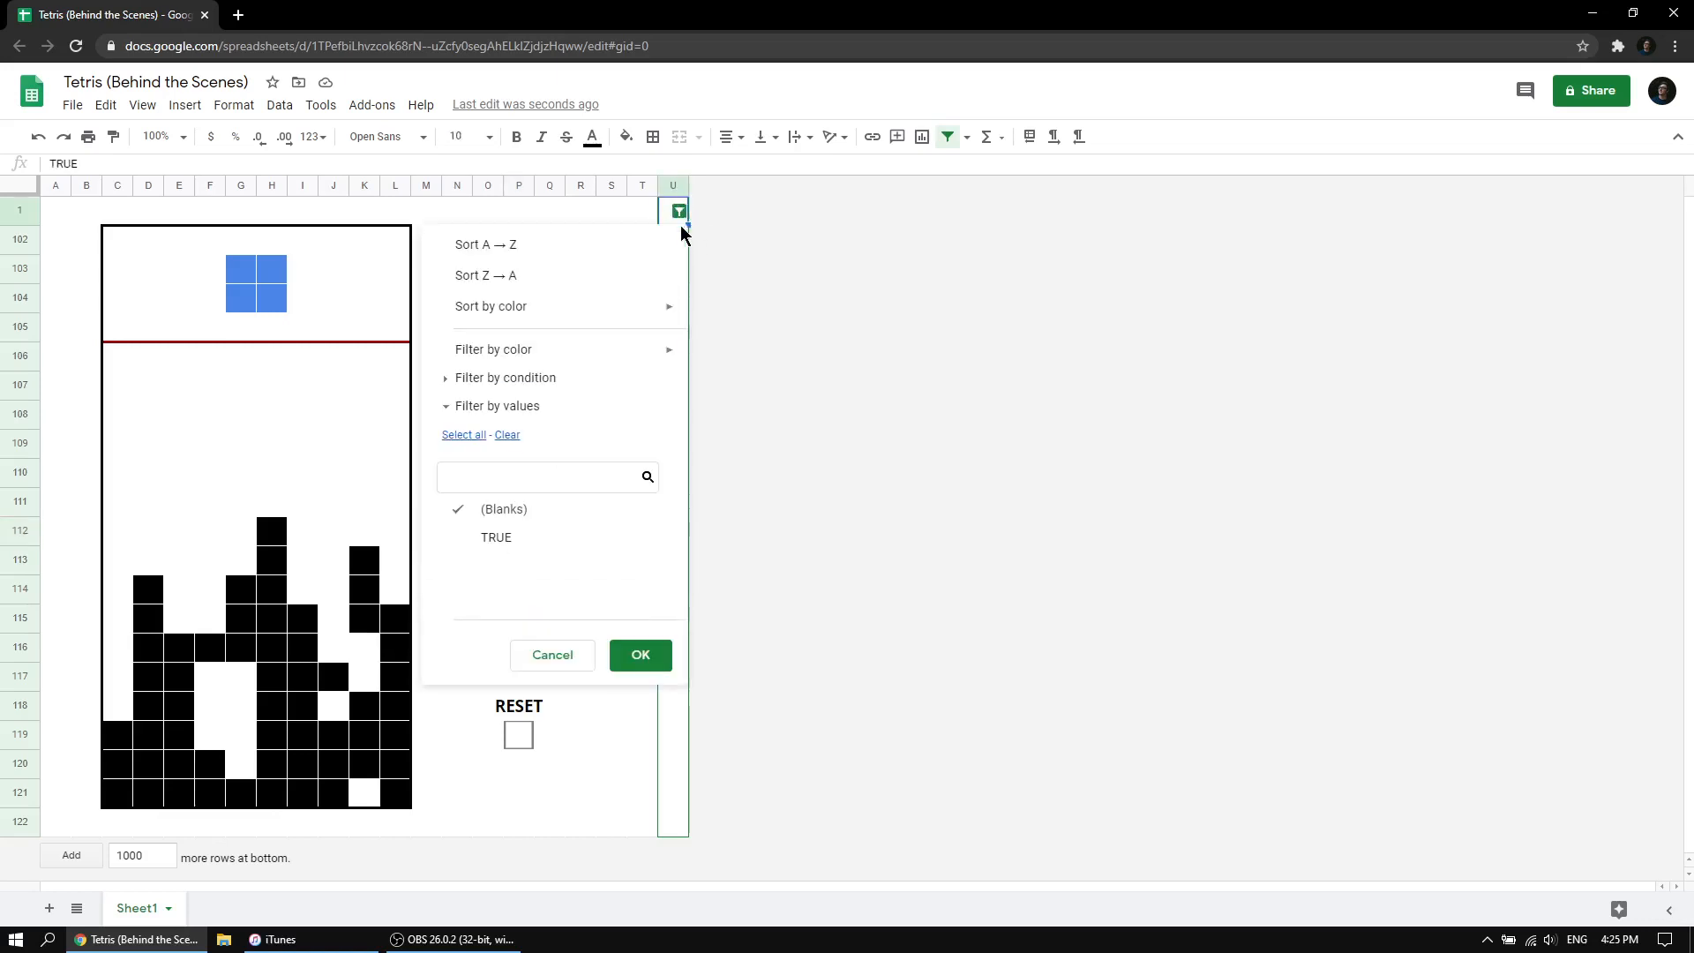
click(578, 540)
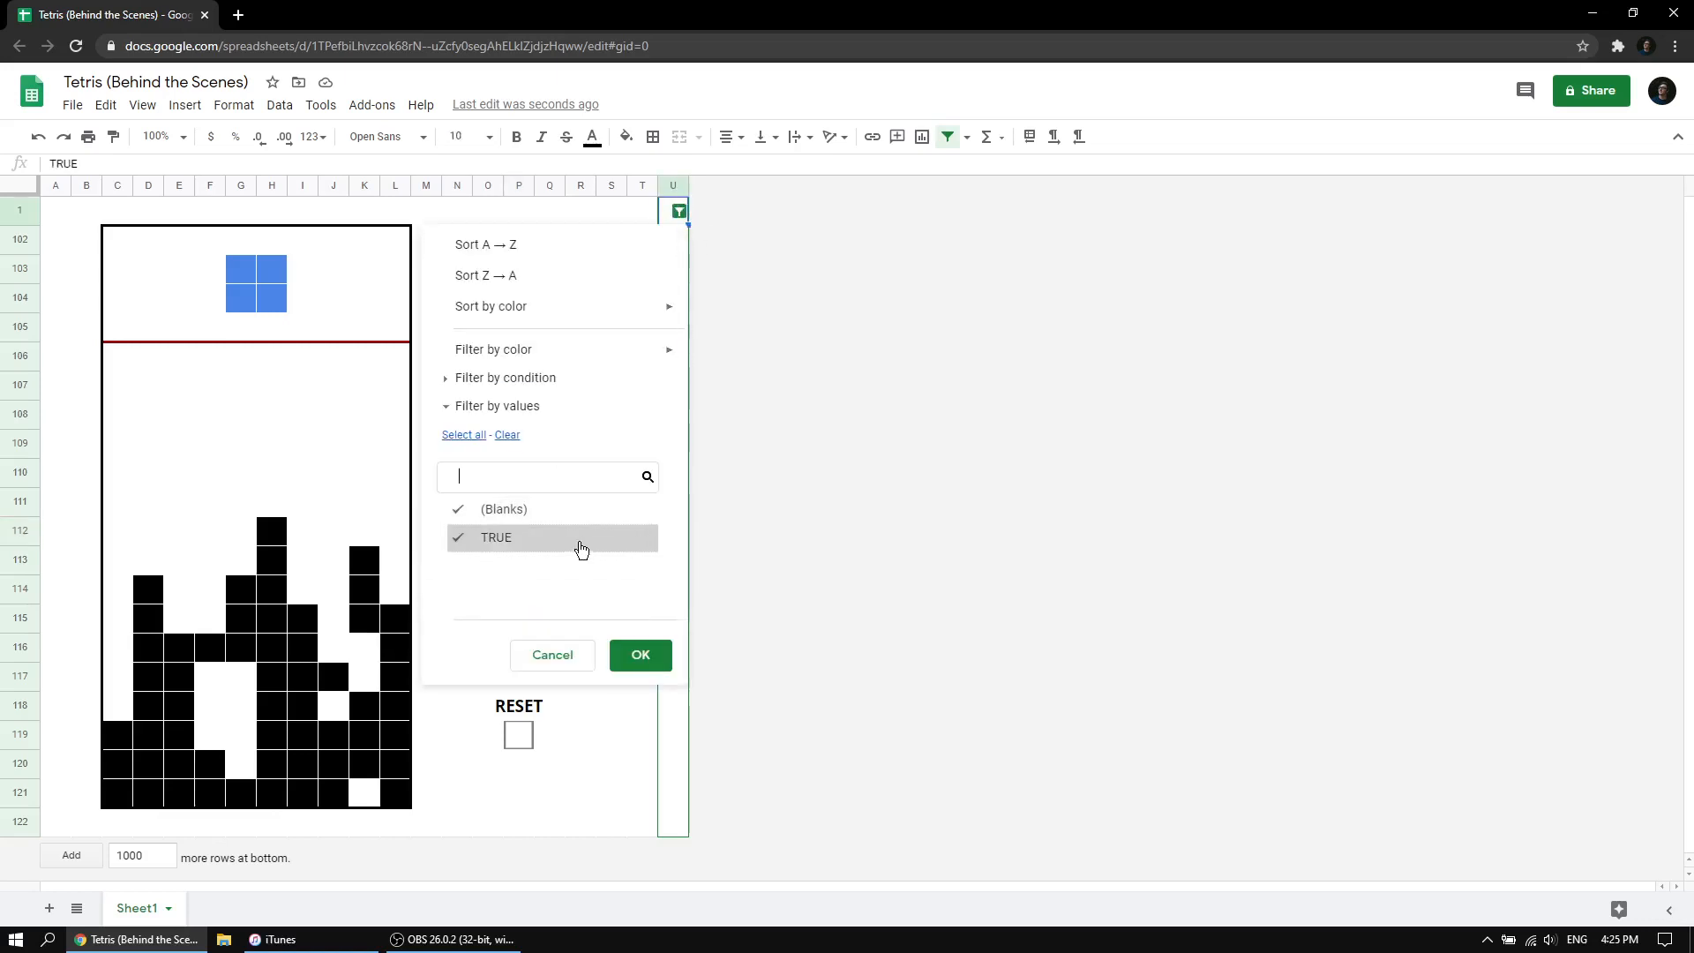
click(628, 656)
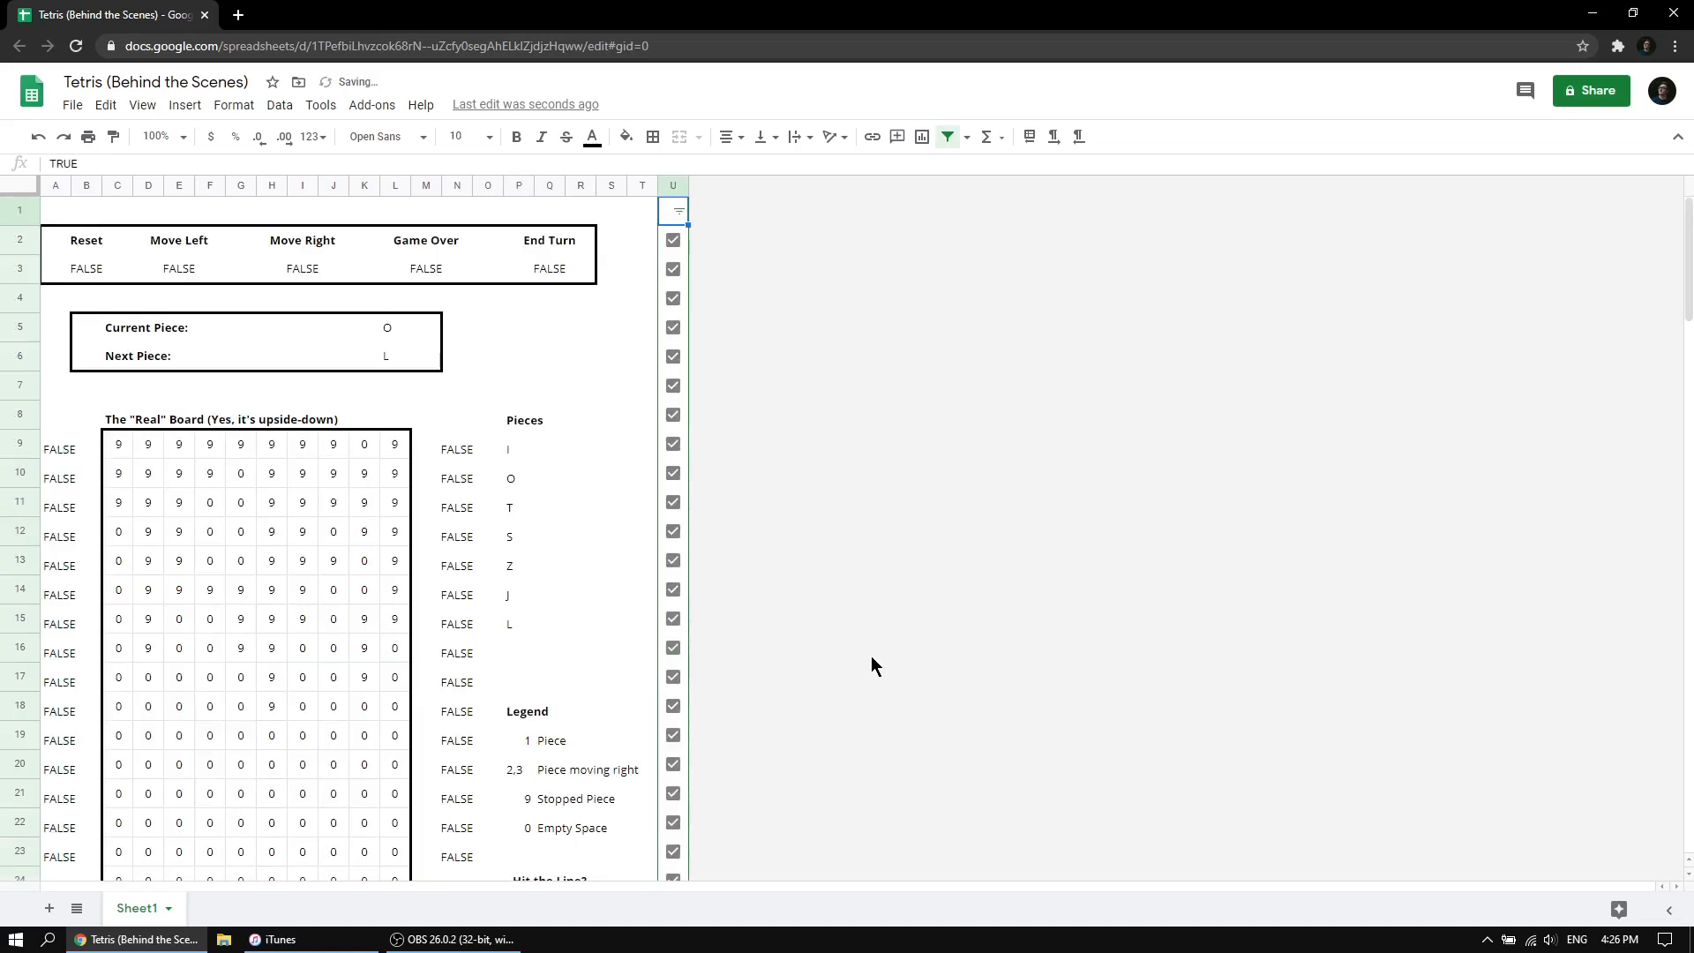
Look through the revealed calculation rows, from the "Real" Board and move checks down to the Display Board.
scroll(808, 356, down, 20)
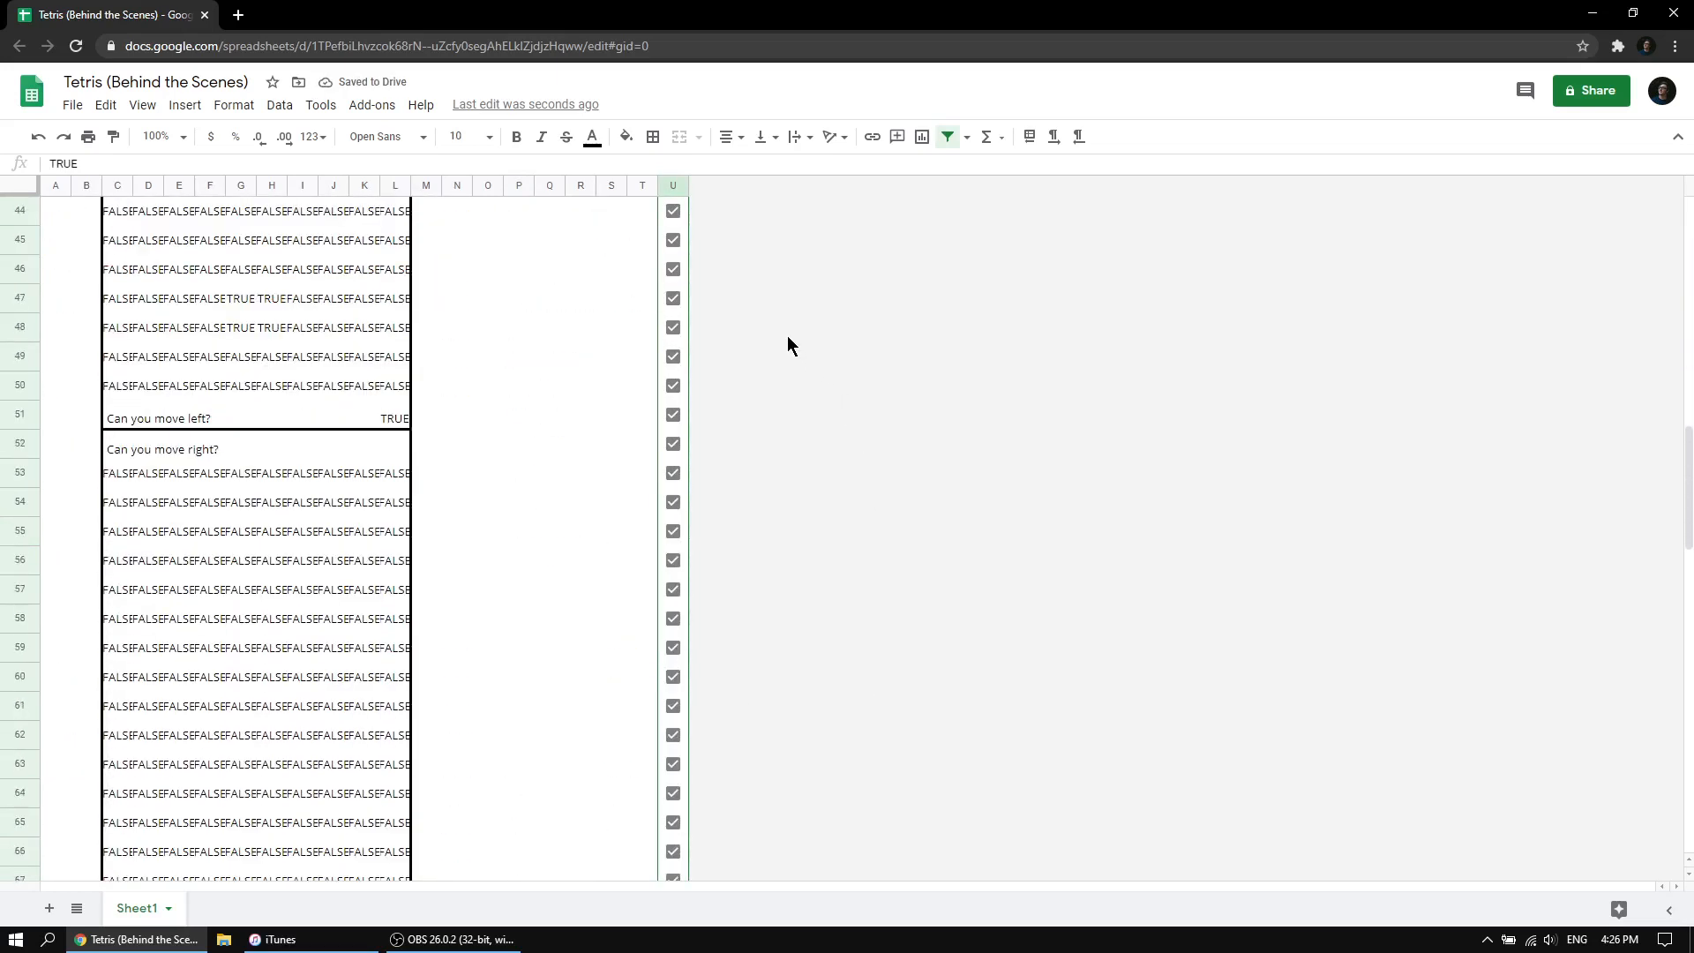
scroll(779, 328, down, 12)
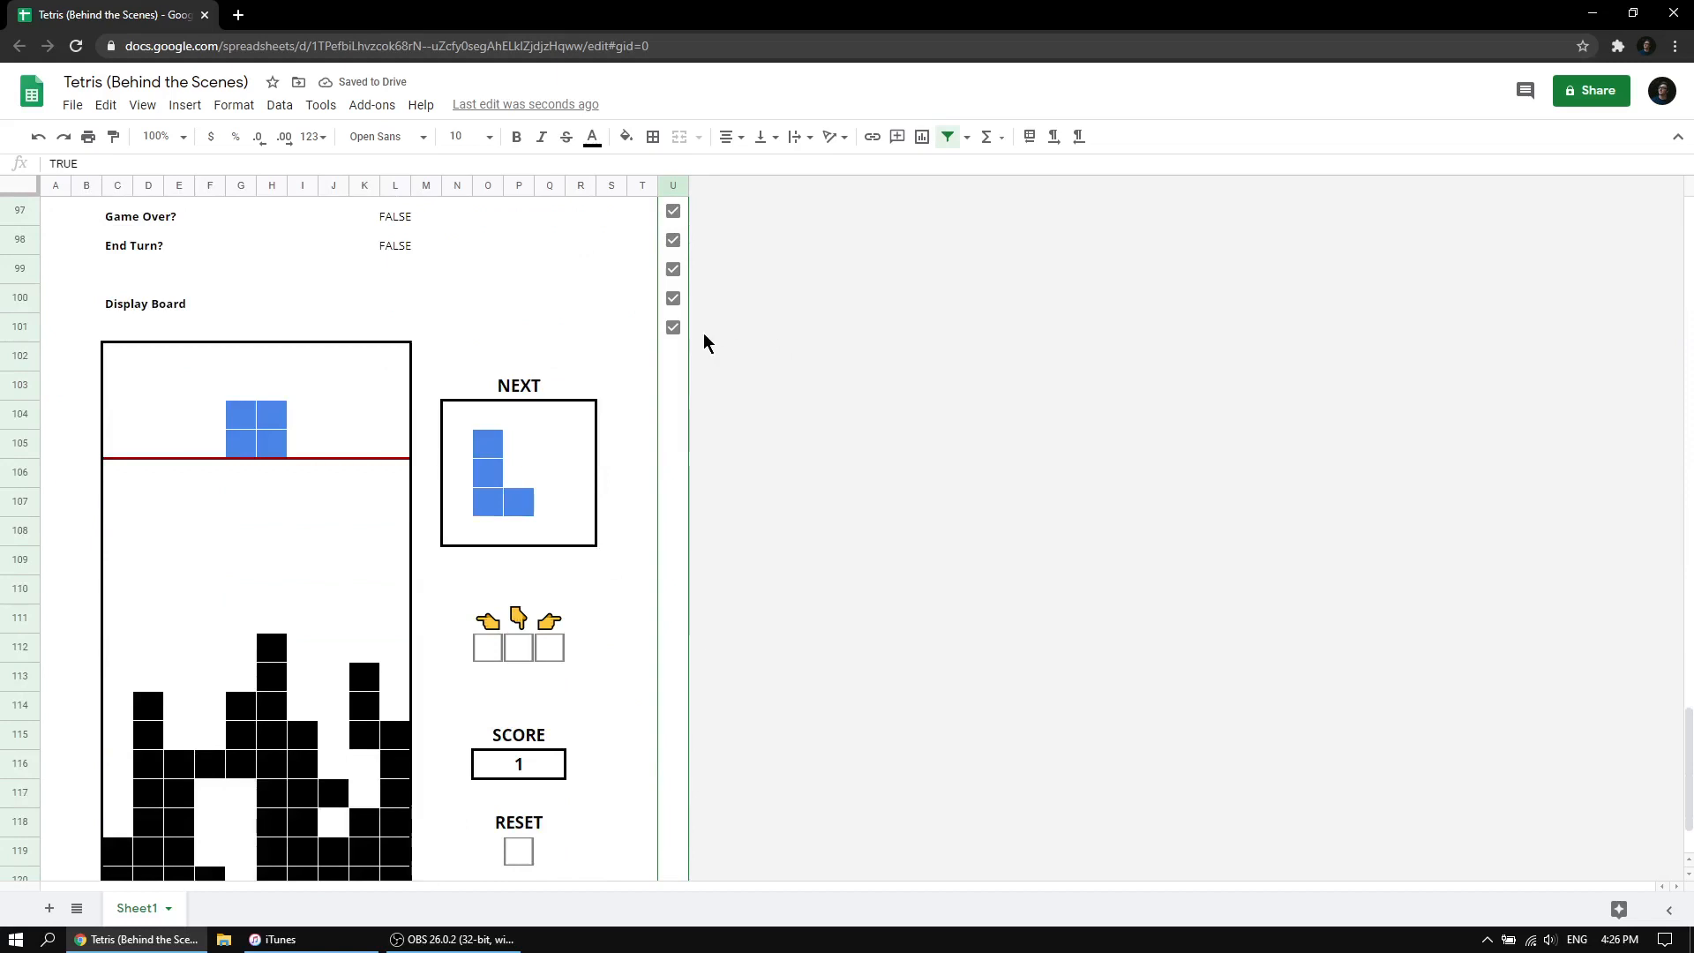
scroll(703, 331, down, 2)
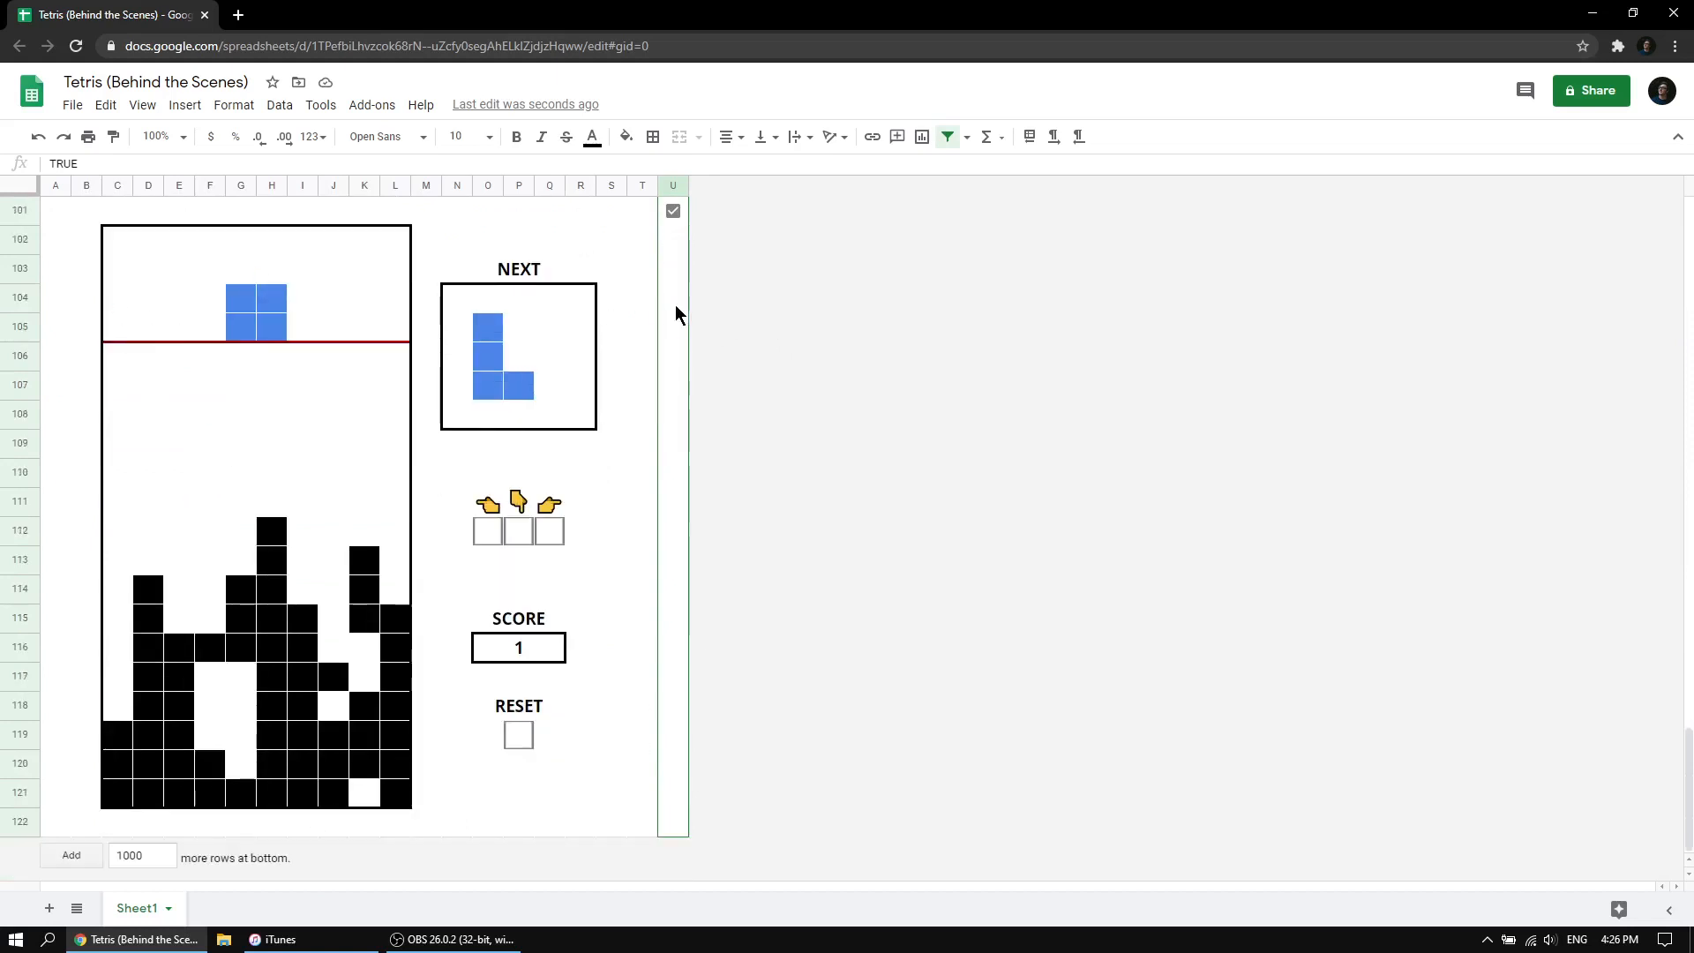
scroll(692, 309, up, 18)
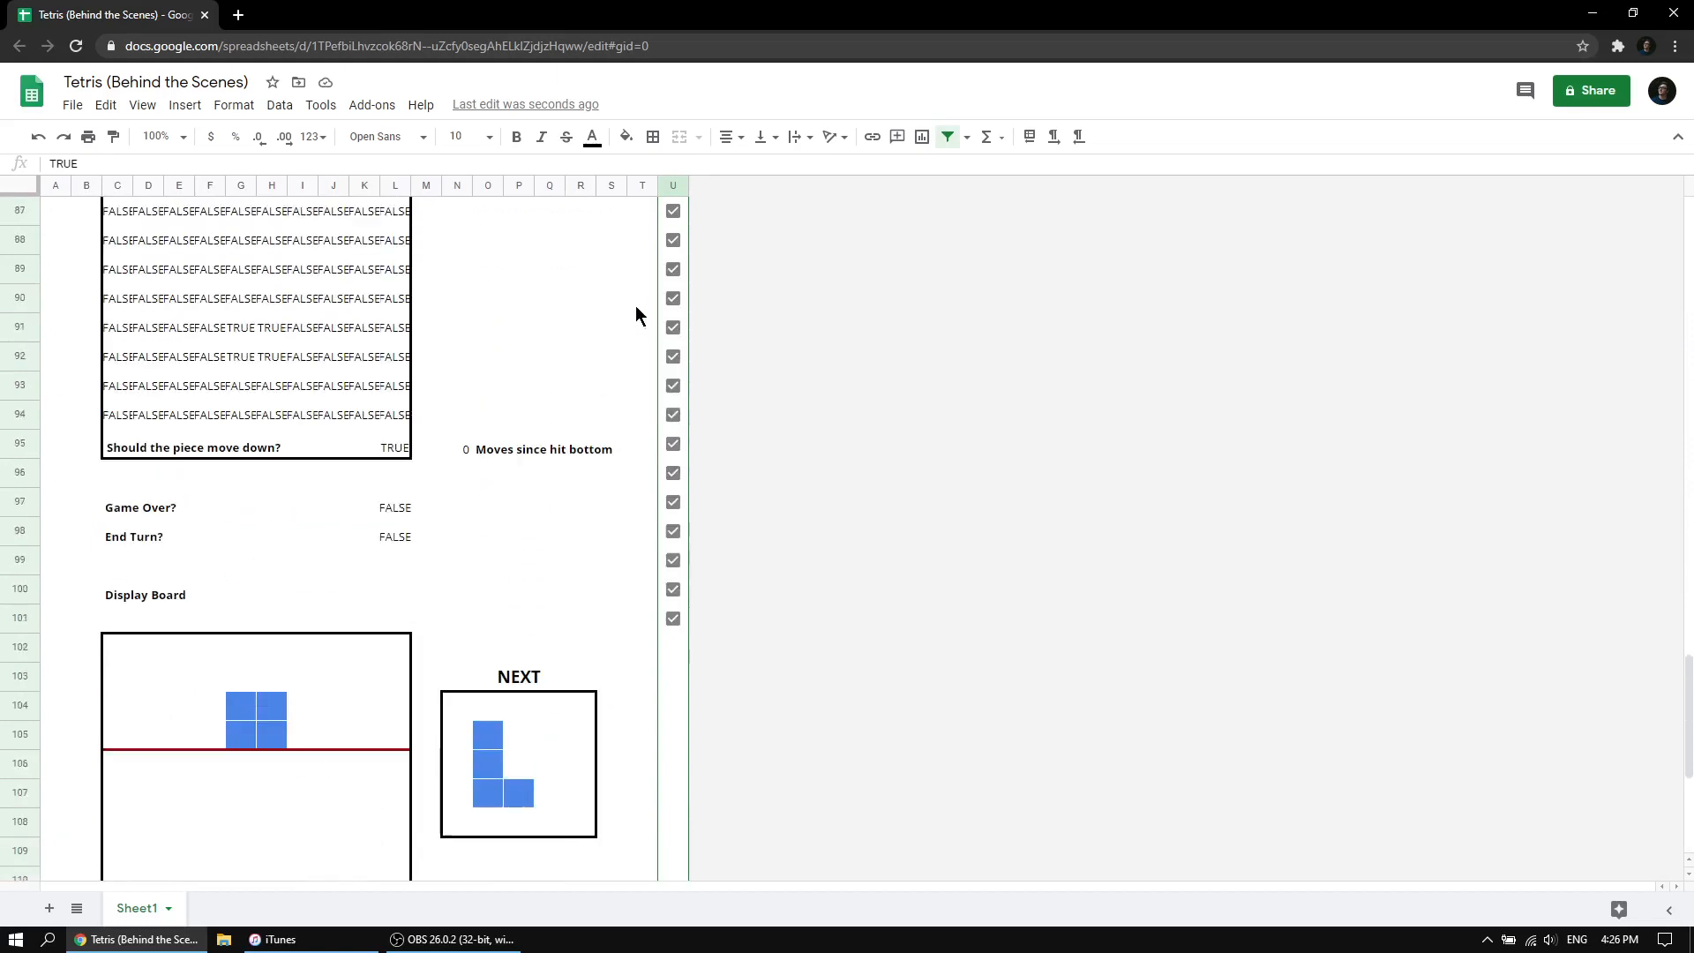
scroll(602, 300, up, 13)
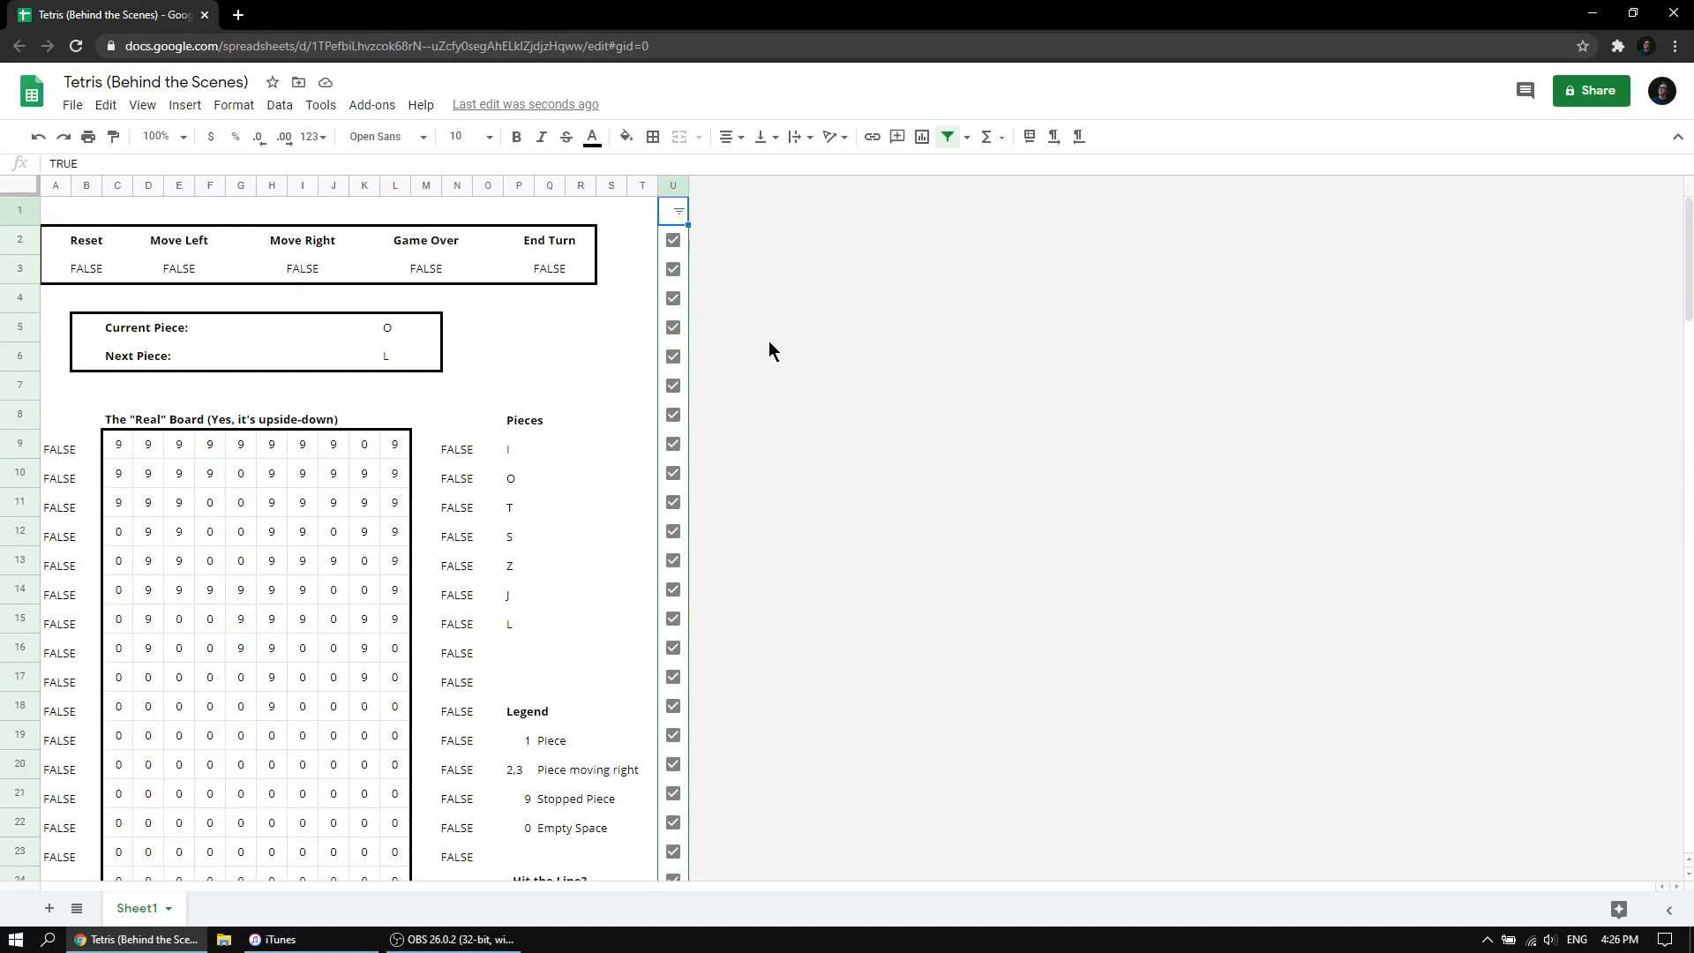
scroll(802, 375, down, 14)
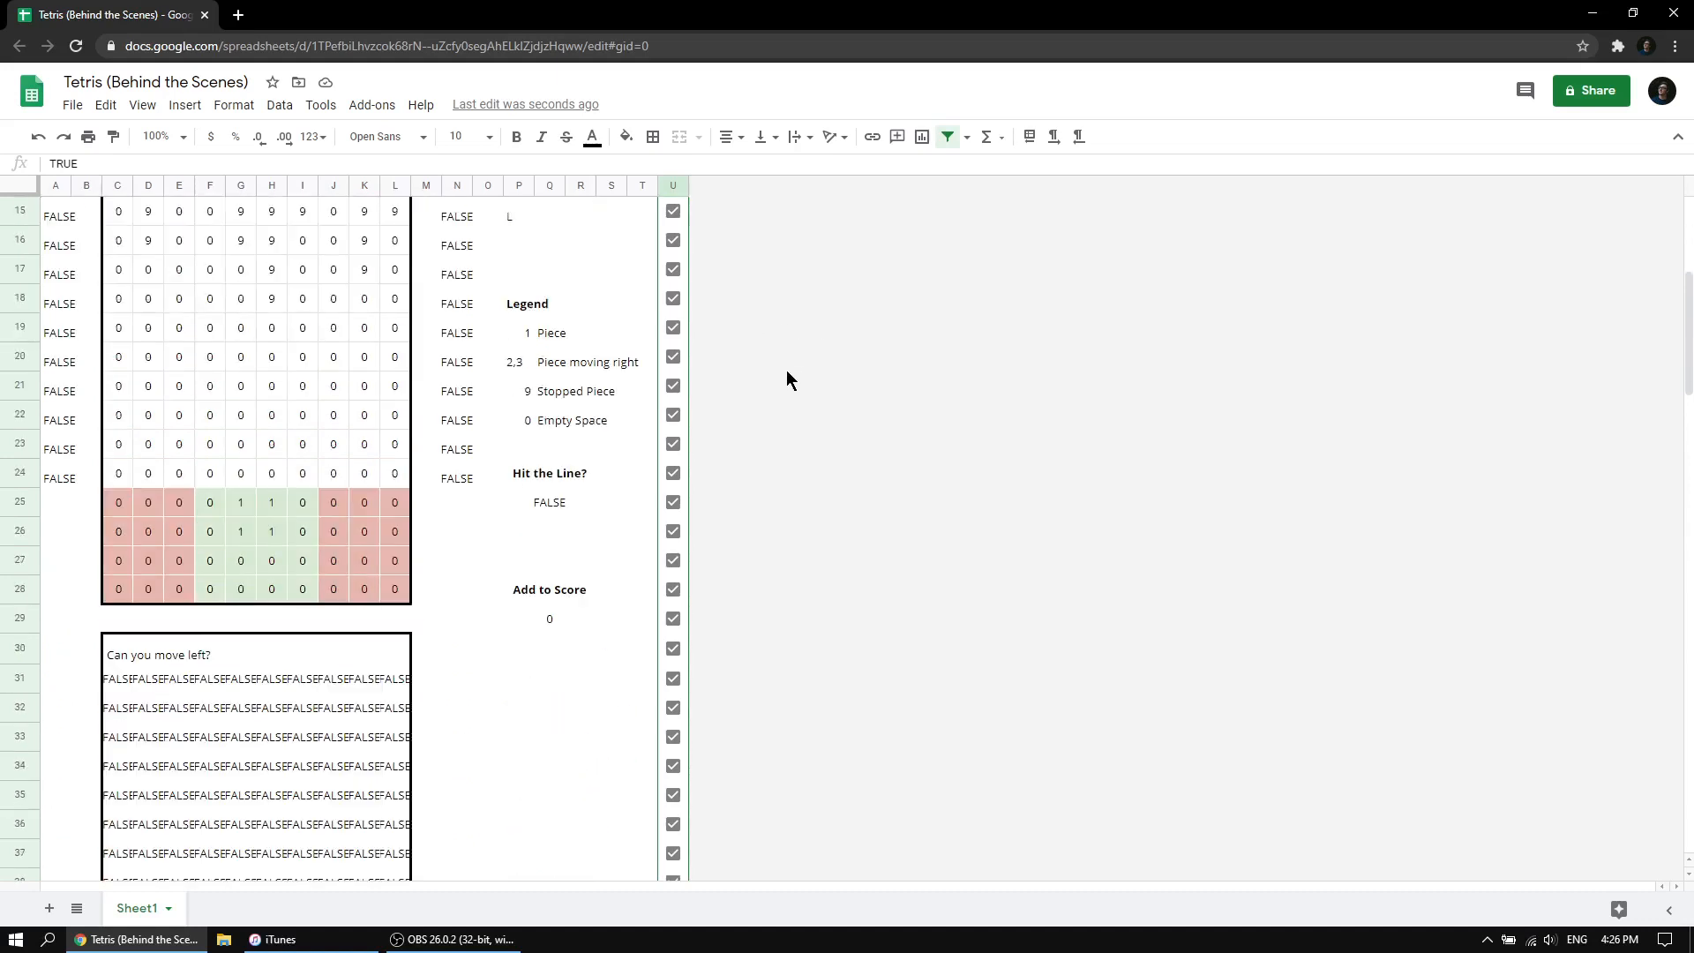
scroll(789, 388, down, 18)
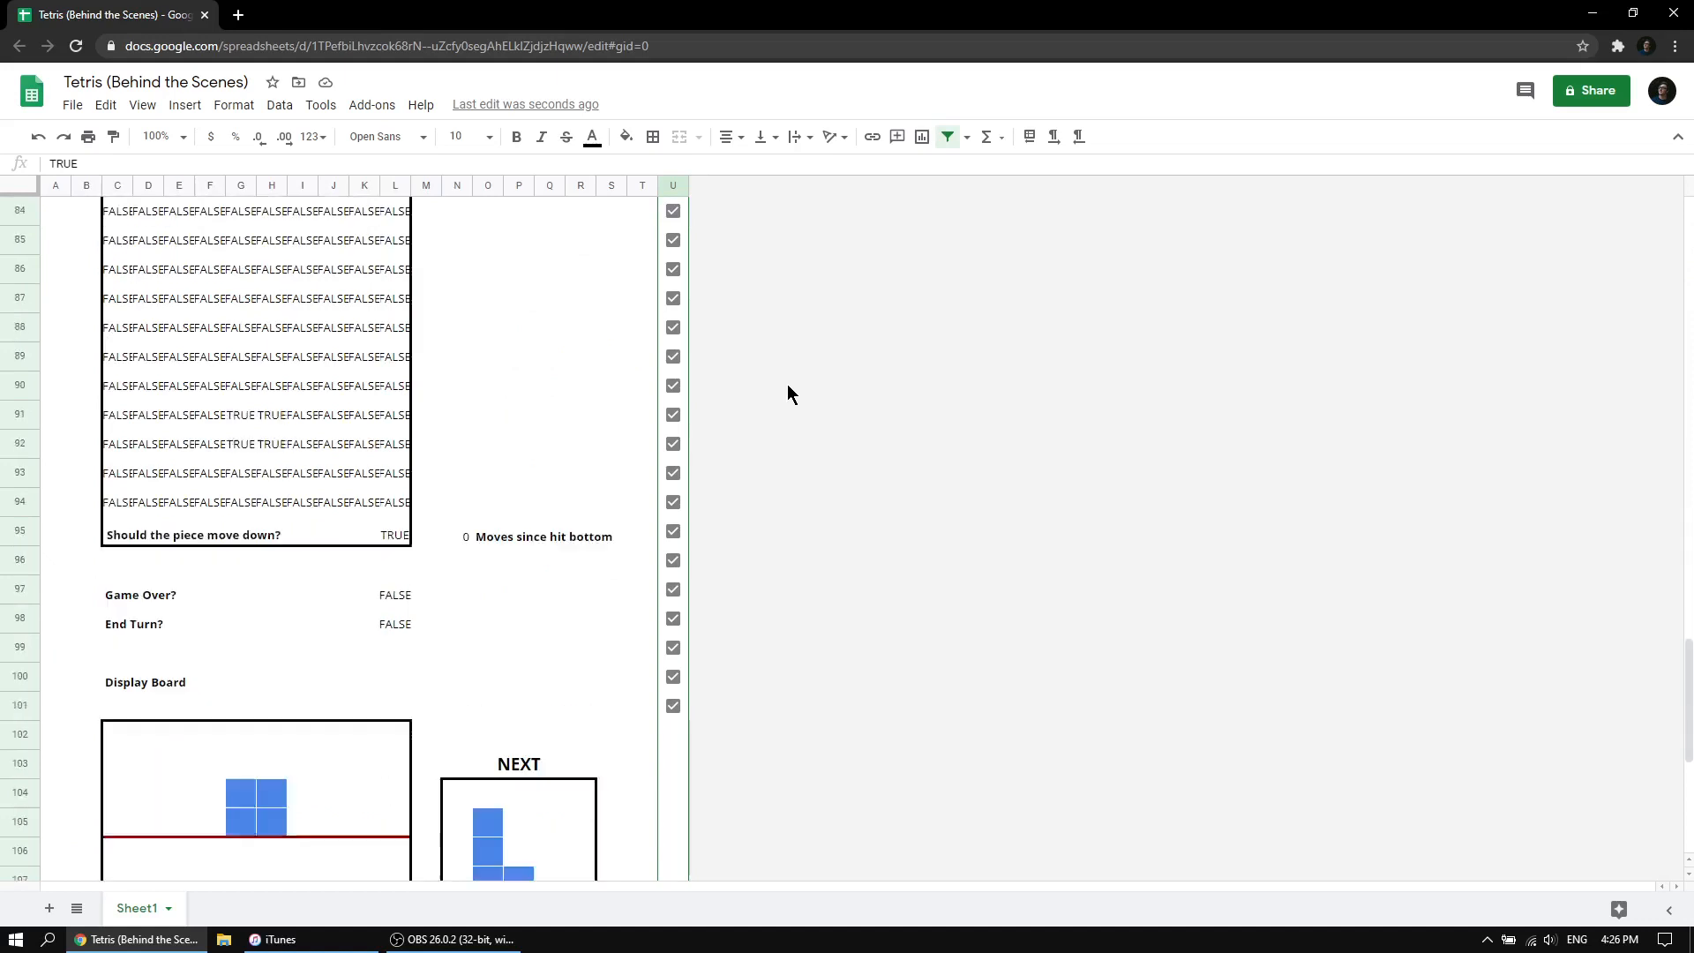
scroll(788, 388, down, 1)
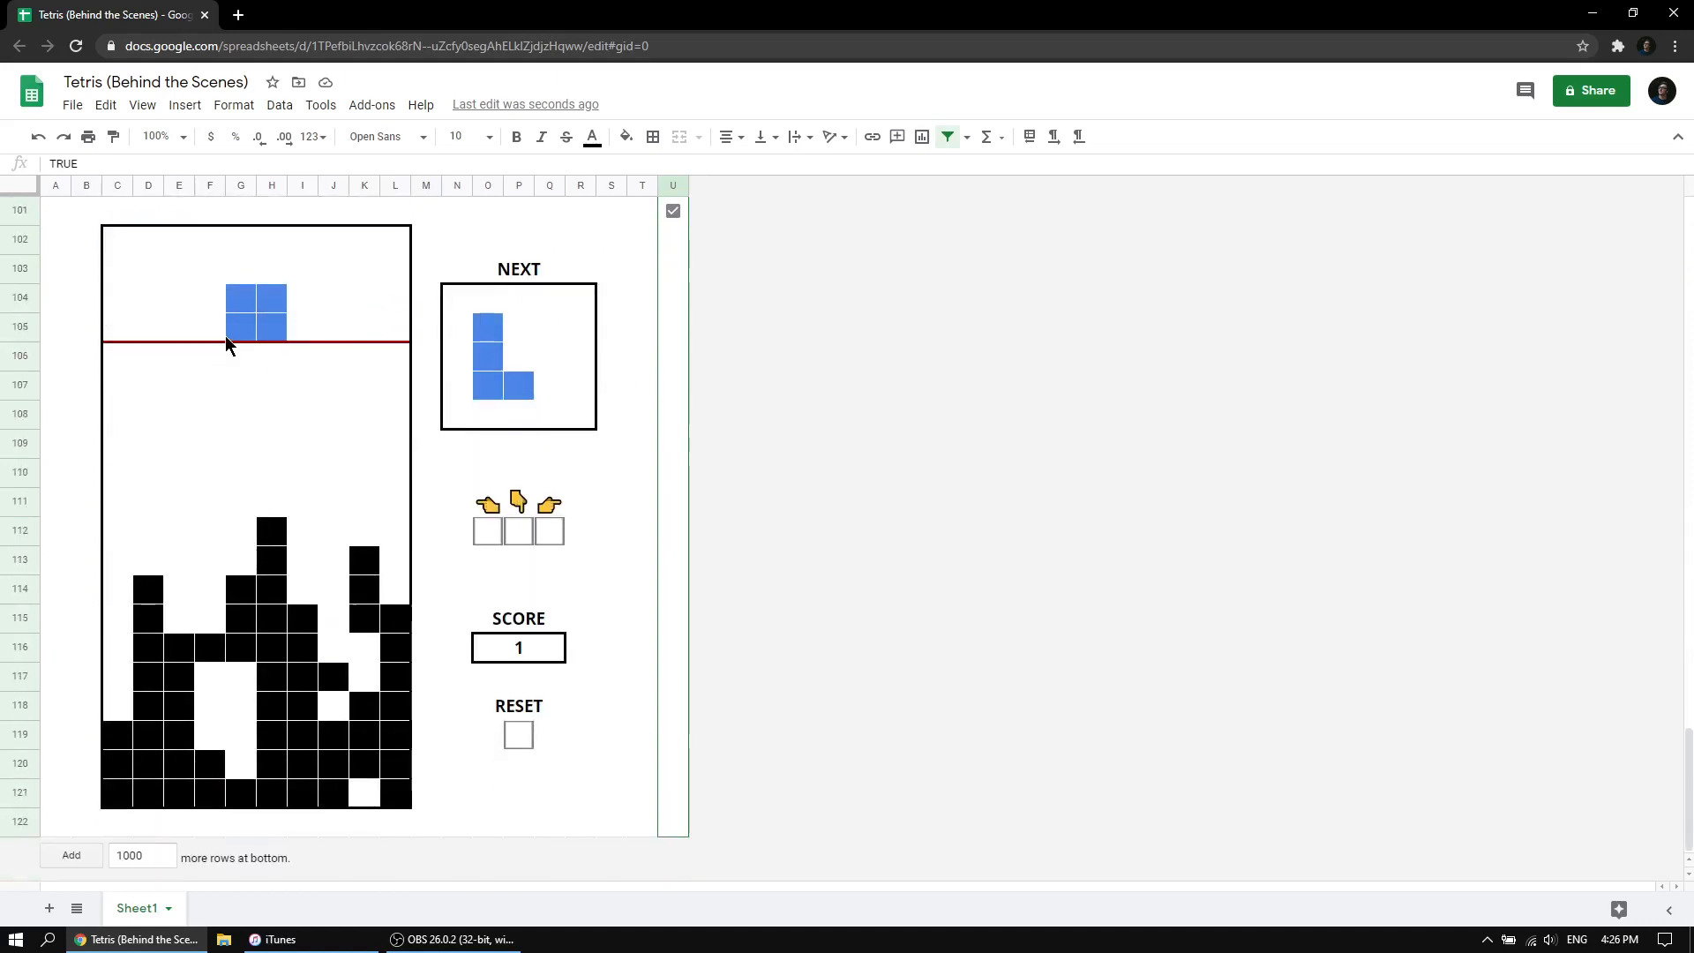
Highlight the display board cells F103:I106 around the falling square and F107:I107 beneath them, and glance at the calculation rows above.
drag(219, 281, 298, 358)
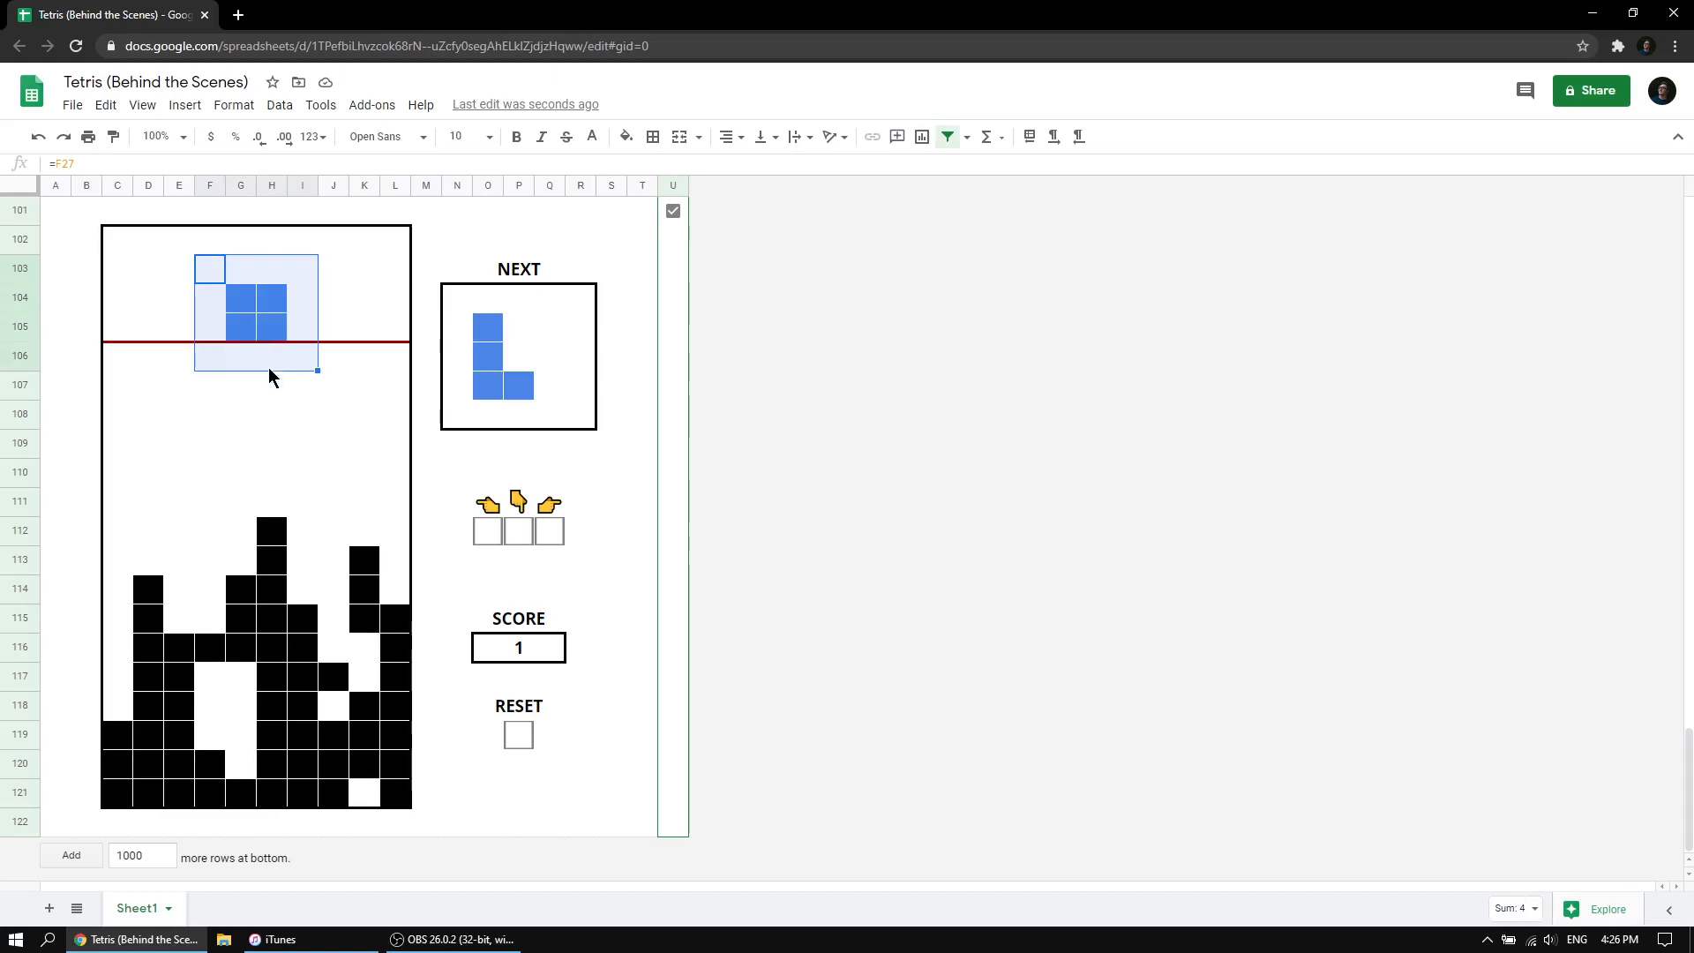
drag(214, 383, 307, 386)
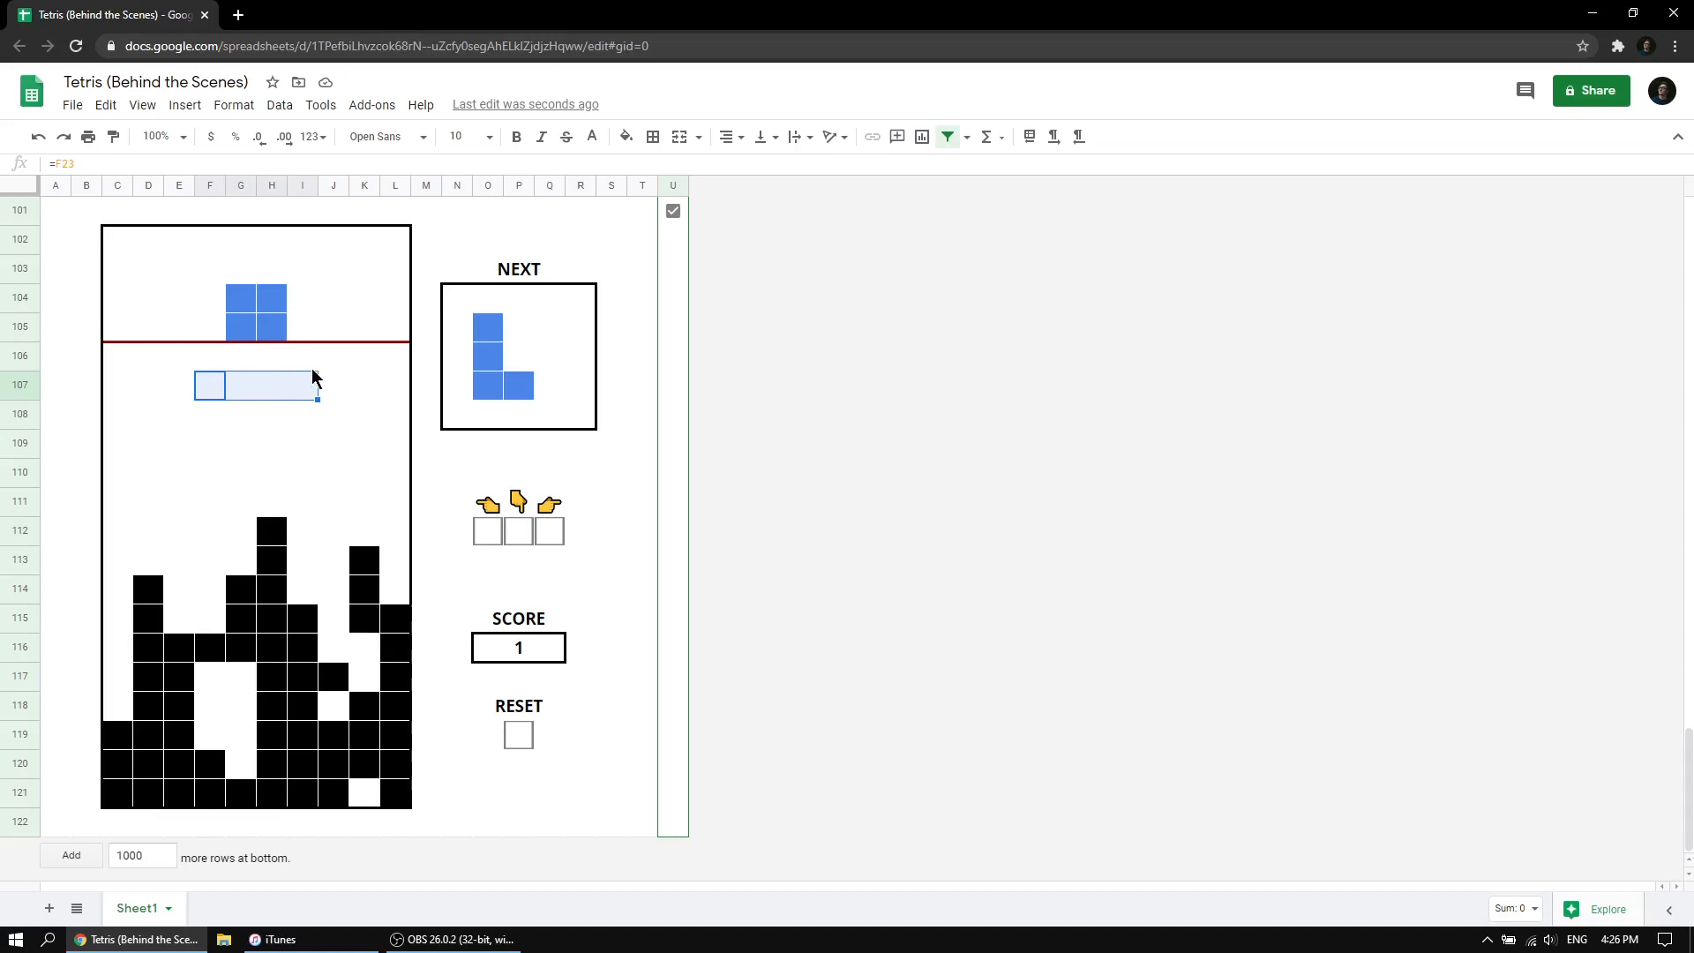
scroll(215, 333, up, 9)
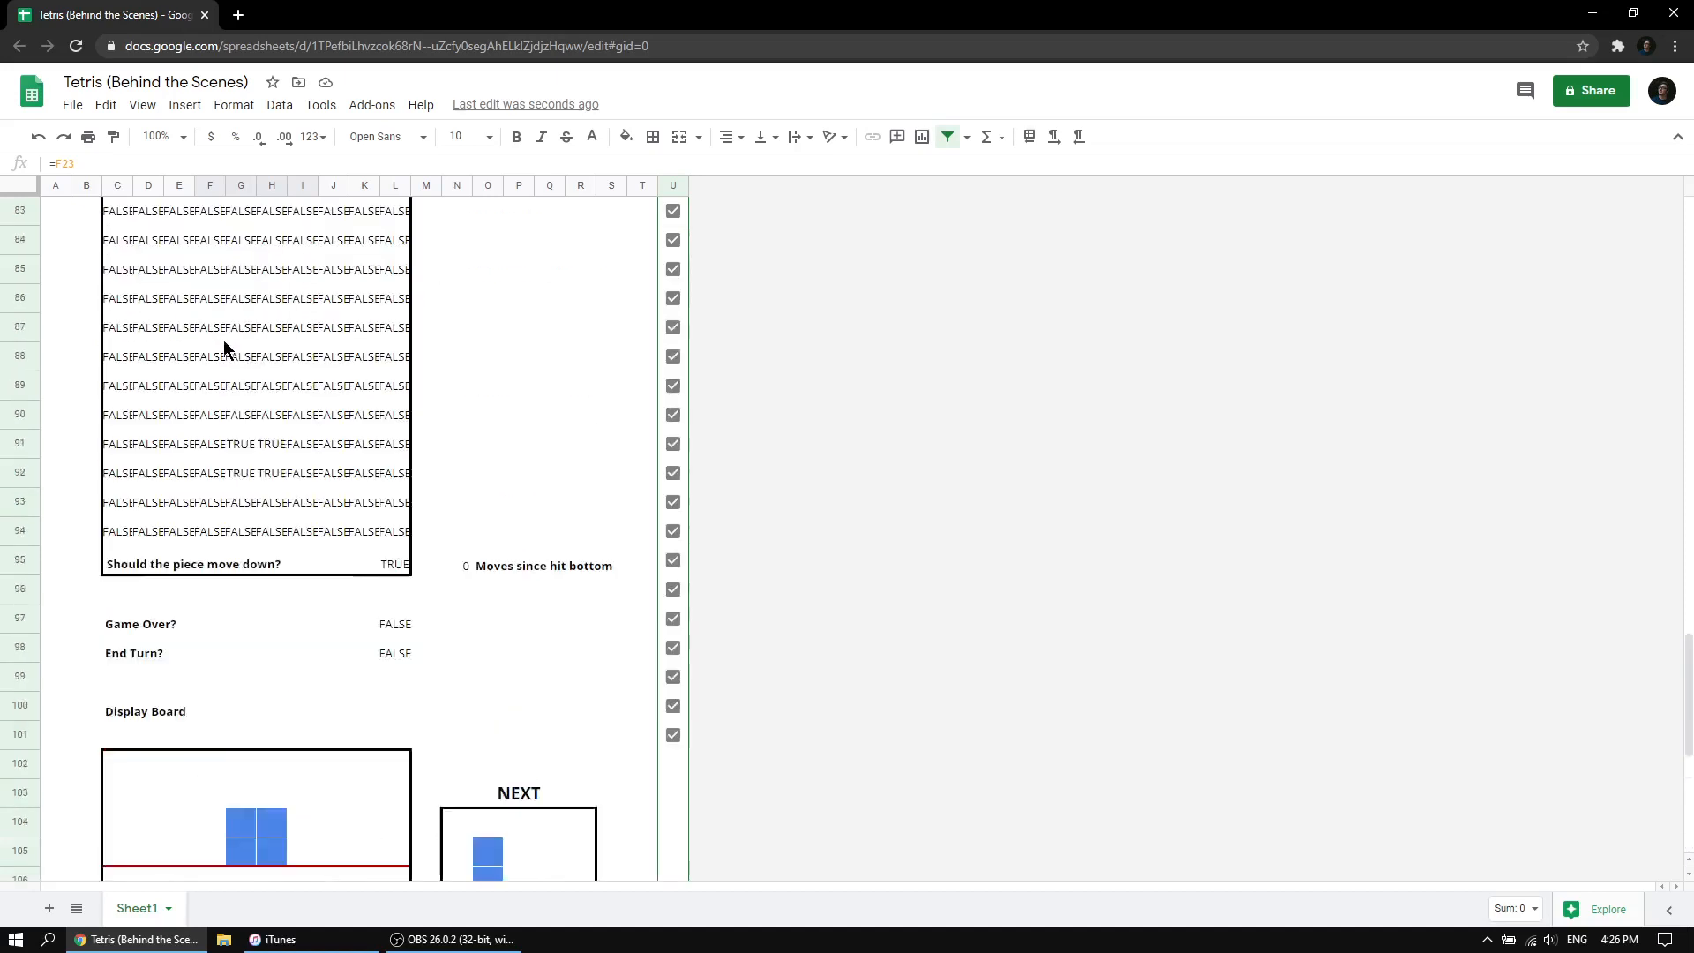
scroll(882, 520, down, 9)
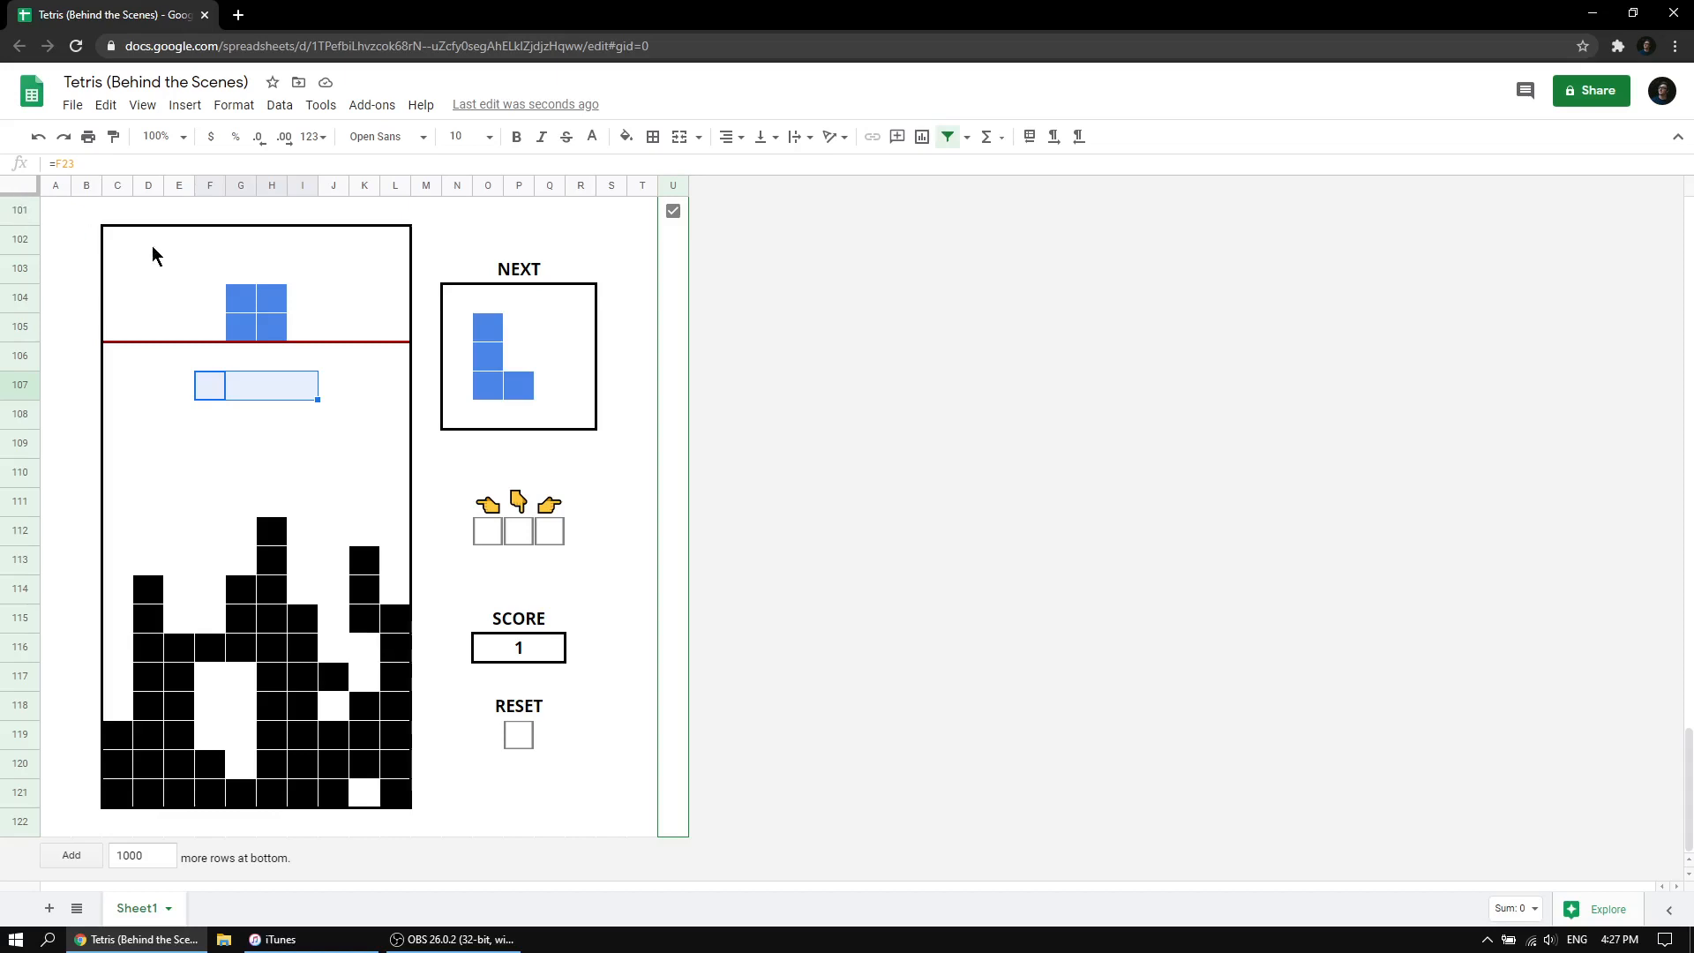
Highlight the display board's rows 102 to 105 above the red line one at a time, starting from column C.
drag(117, 239, 397, 247)
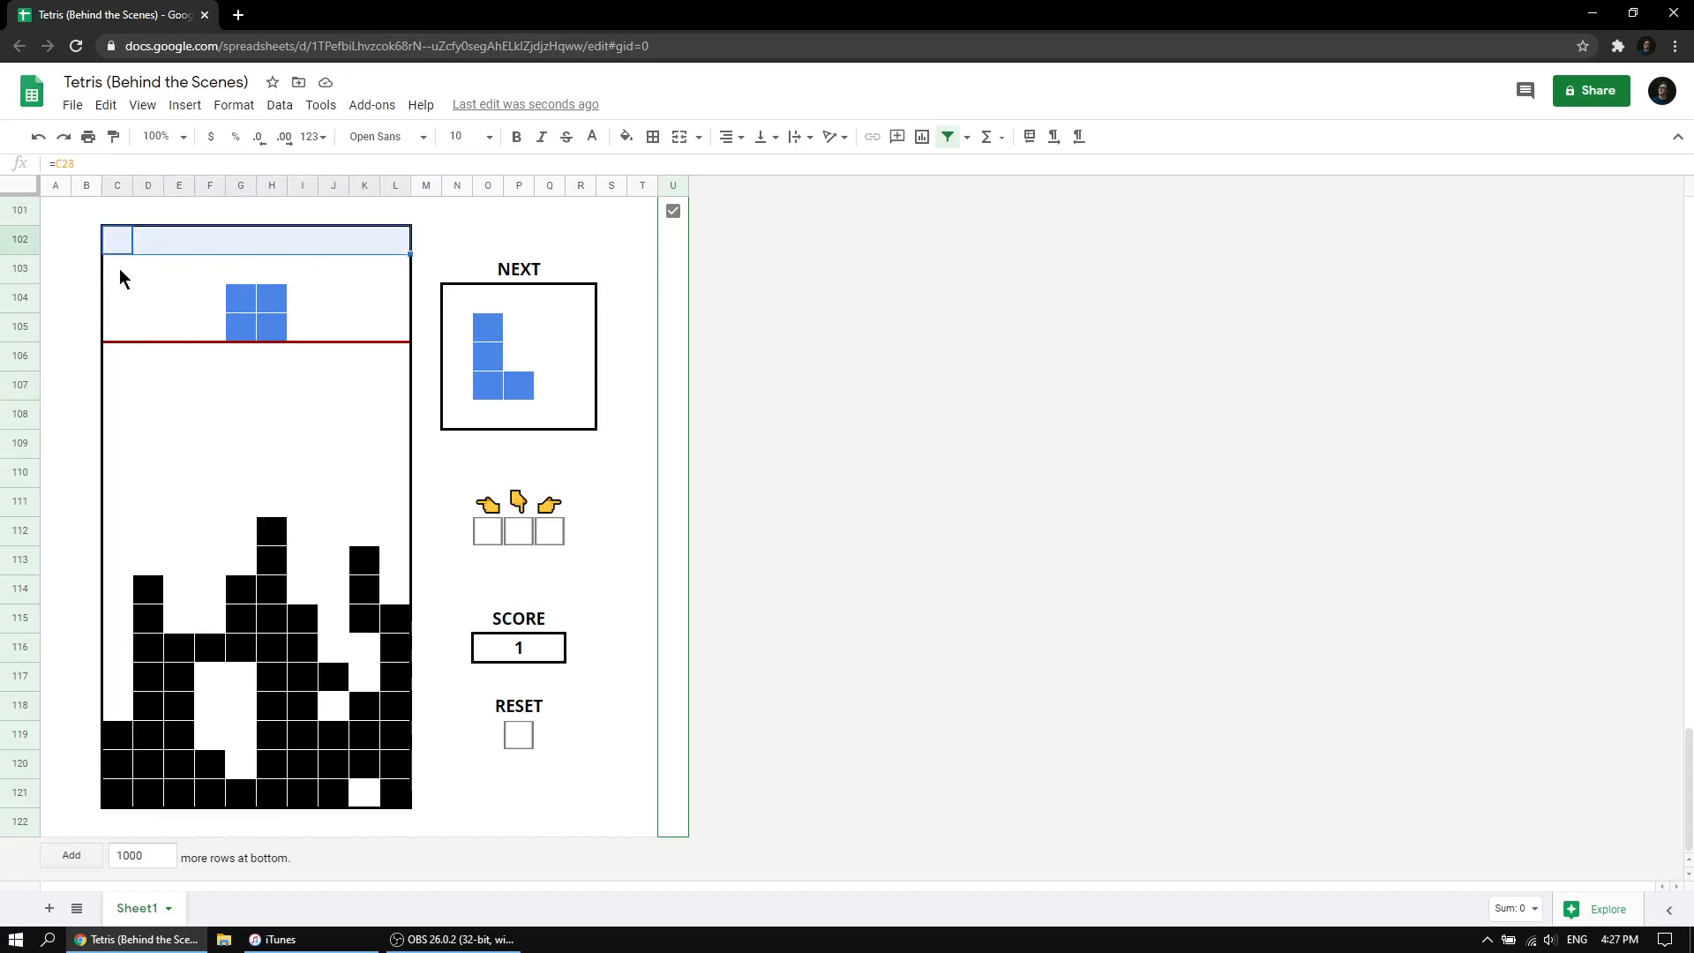
drag(117, 276, 386, 276)
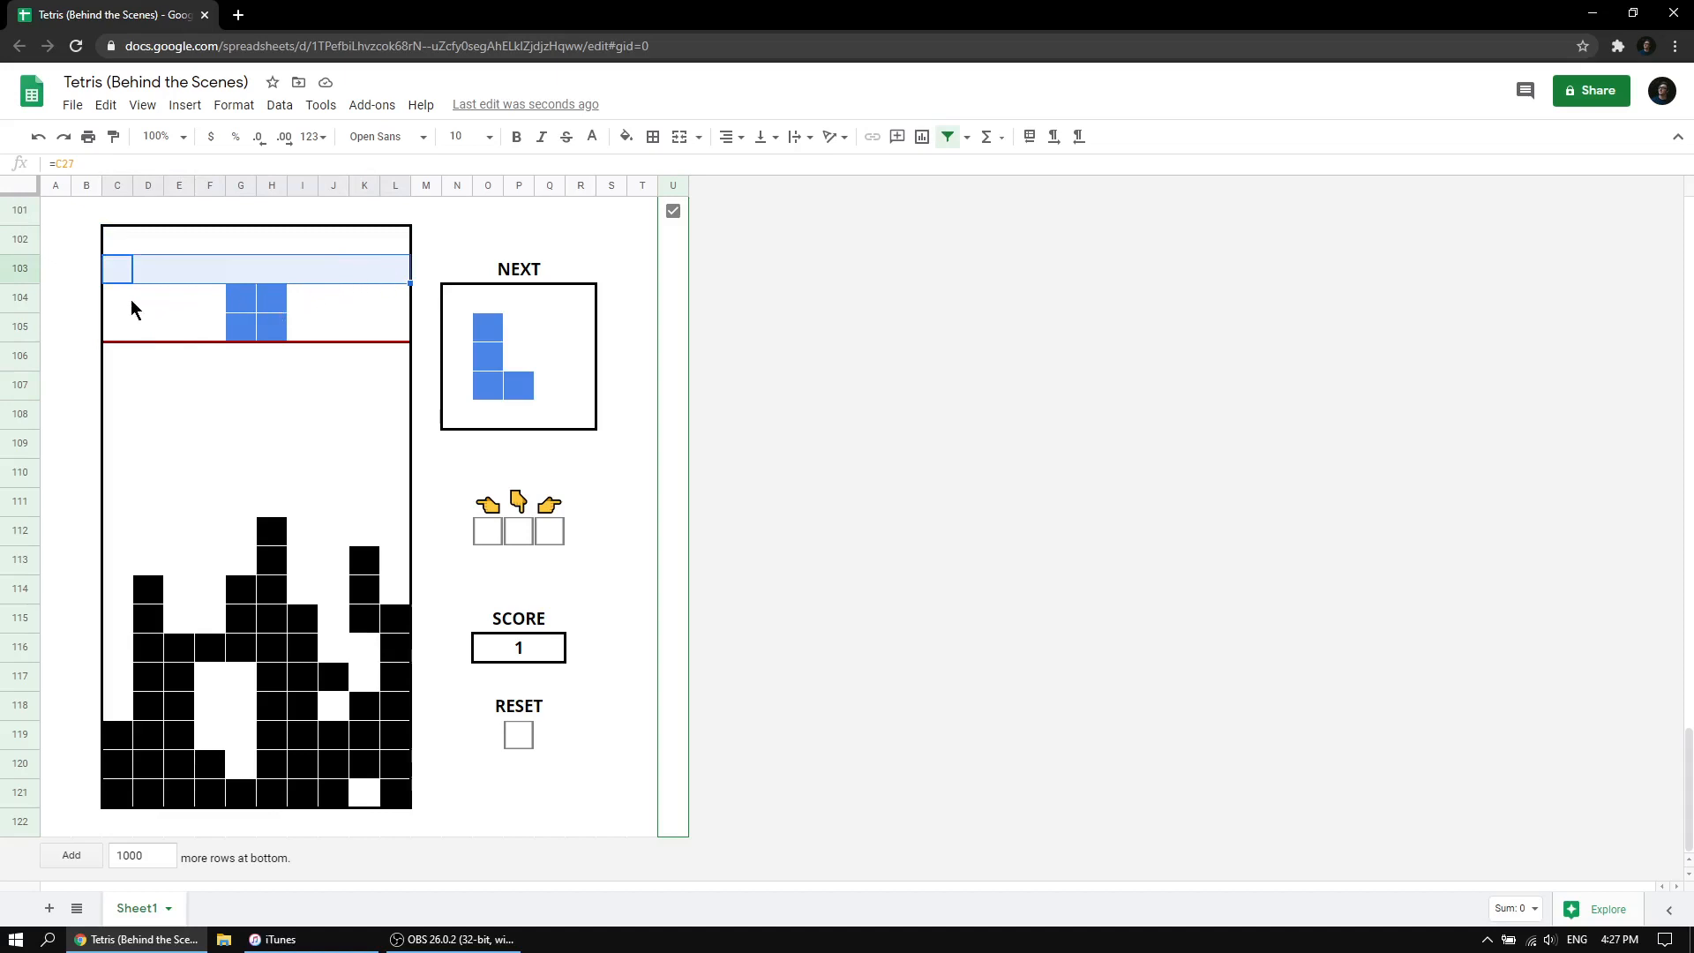
drag(132, 310, 377, 309)
drag(118, 329, 488, 327)
Examine the formulas in display board cell F107 and in the top-row cells C102 through I102, one by one.
click(217, 390)
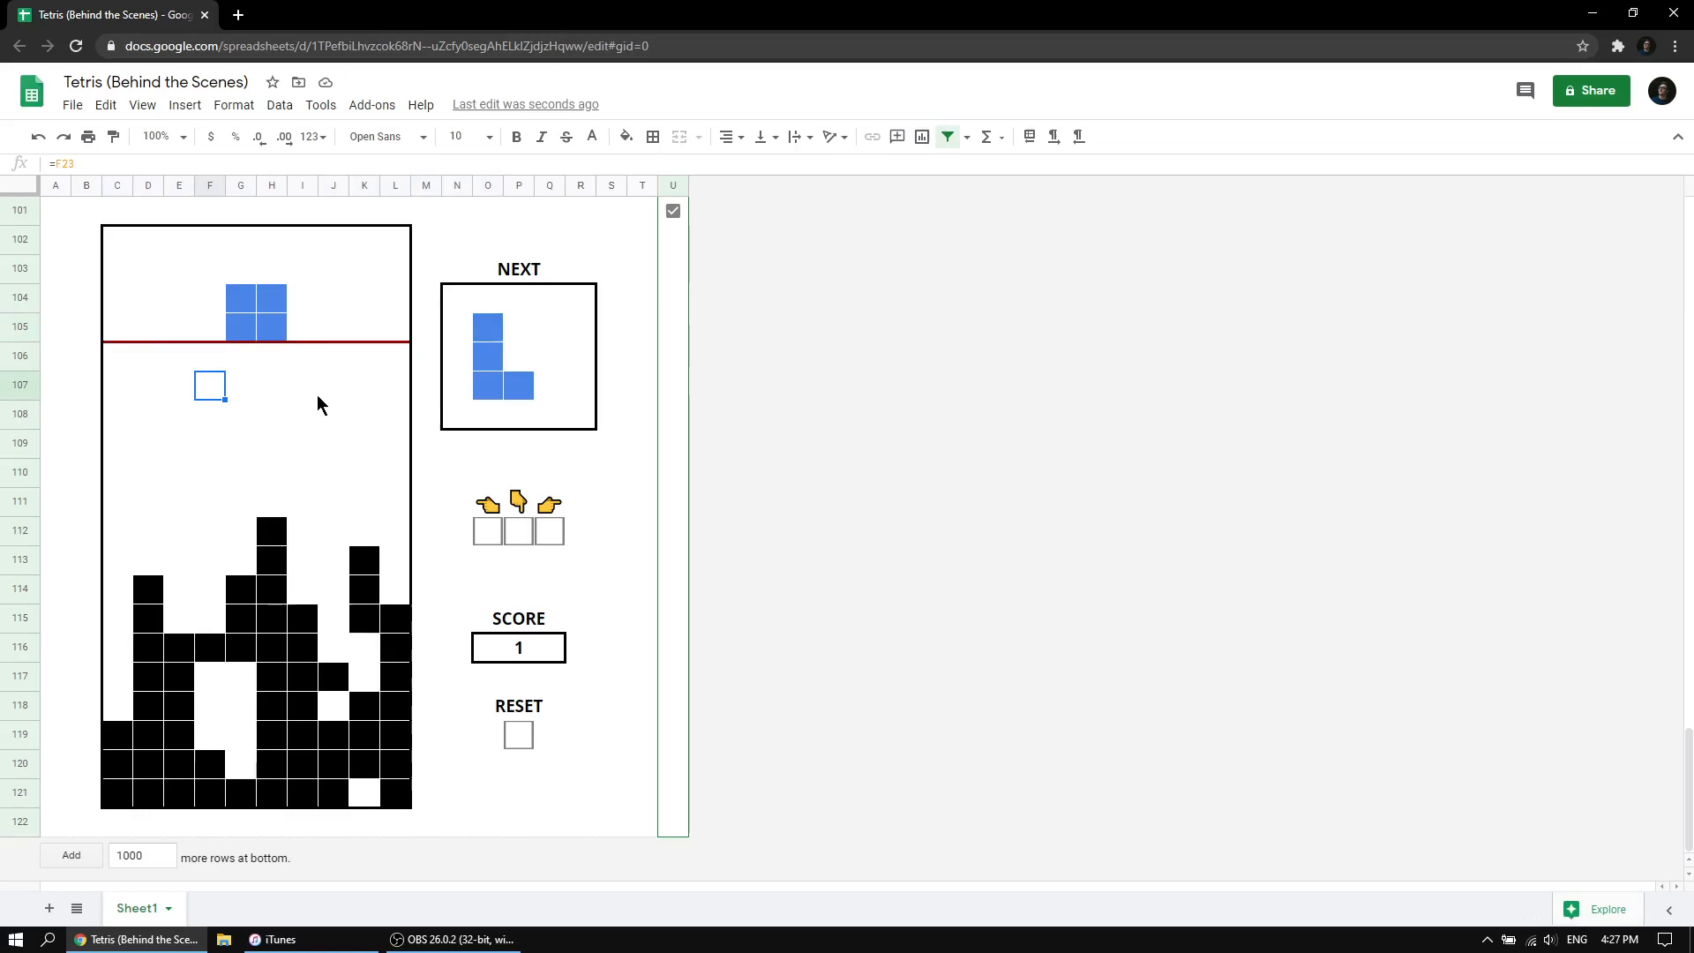
click(113, 243)
click(149, 247)
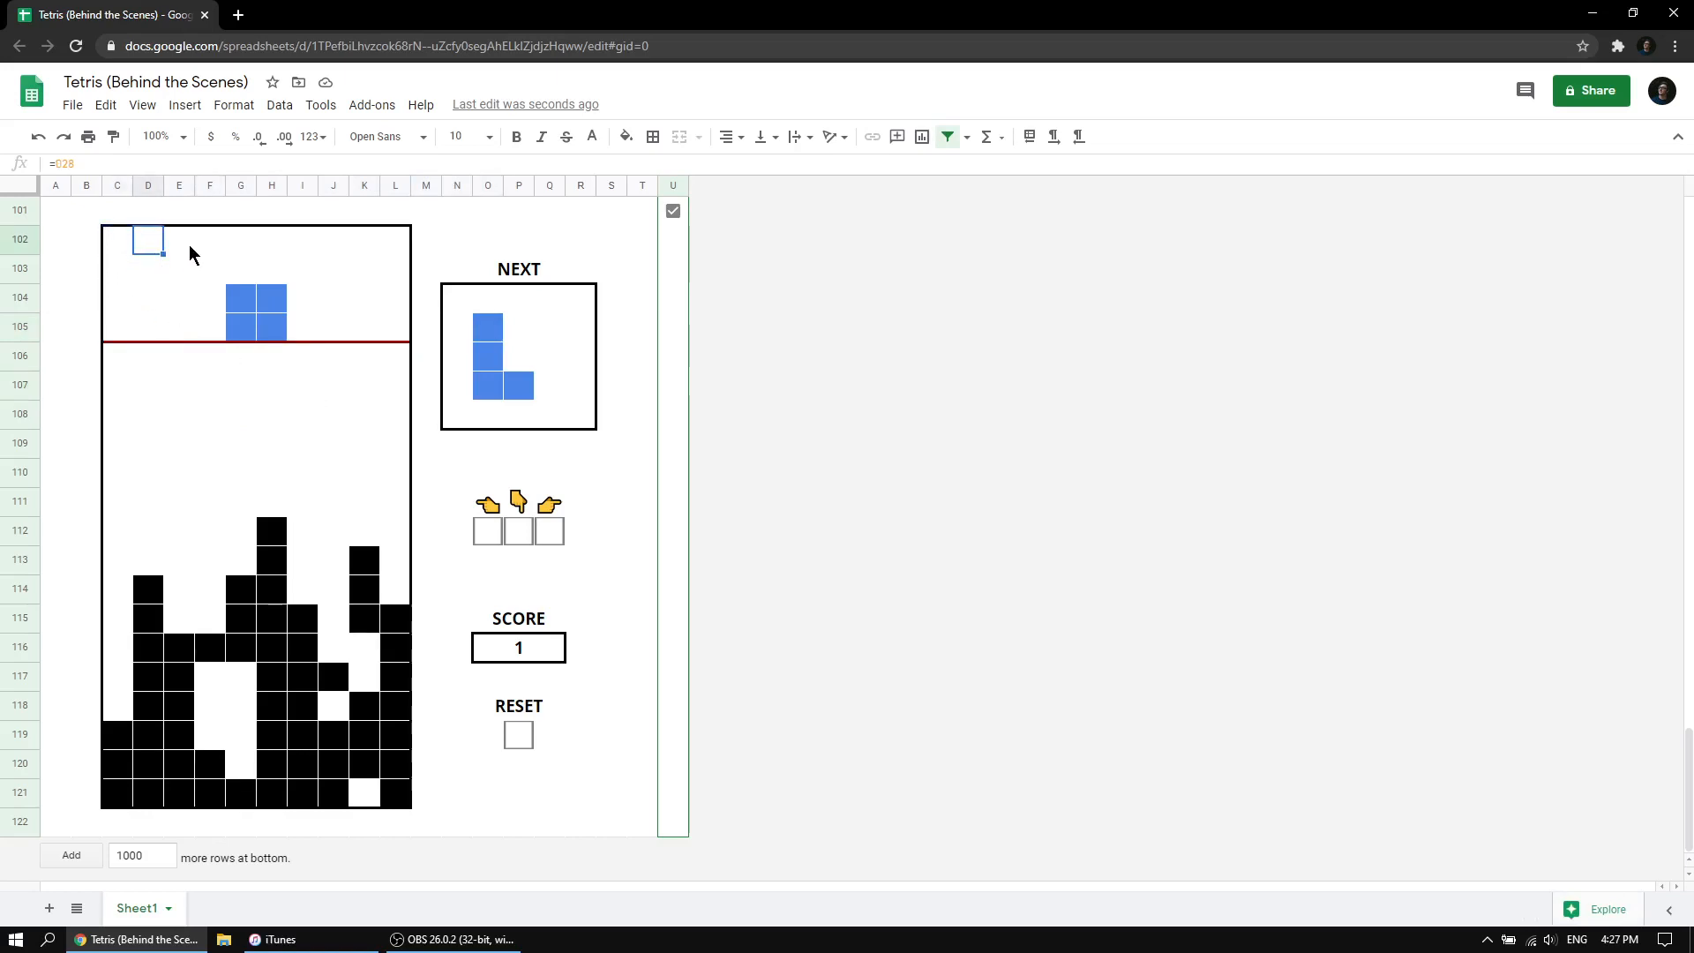
click(188, 247)
click(218, 247)
click(249, 249)
click(272, 250)
click(300, 252)
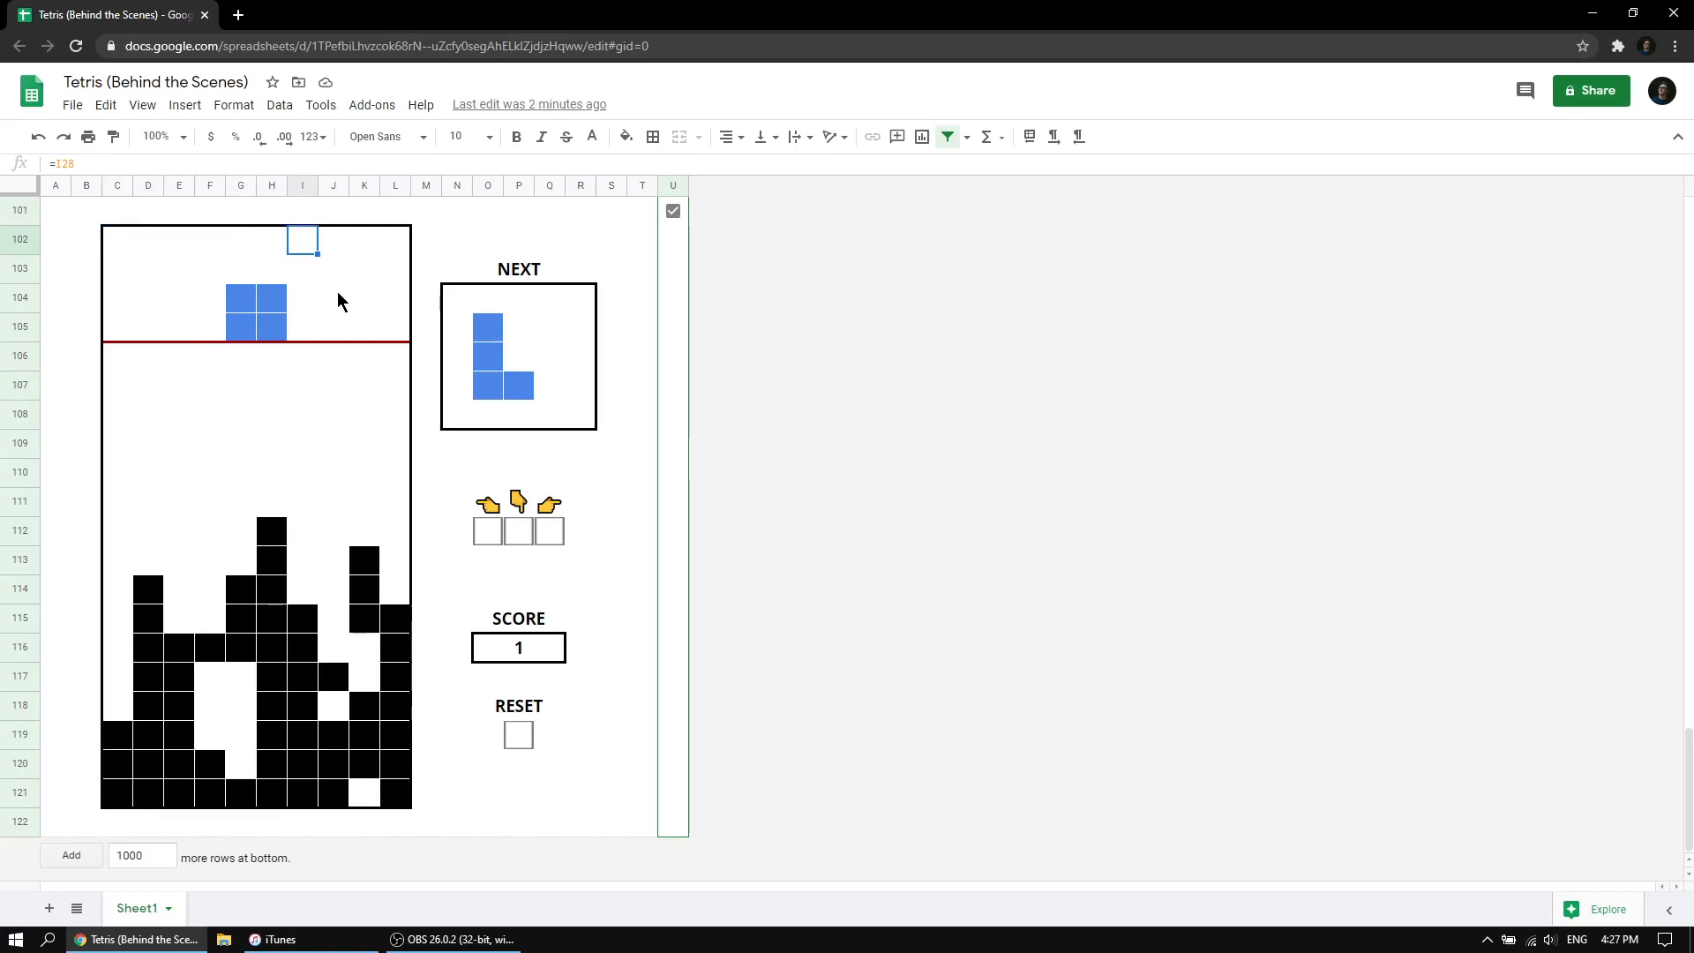
Highlight the whole "Real" Board, C9:L28, and compare it with the display board below.
scroll(338, 296, up, 15)
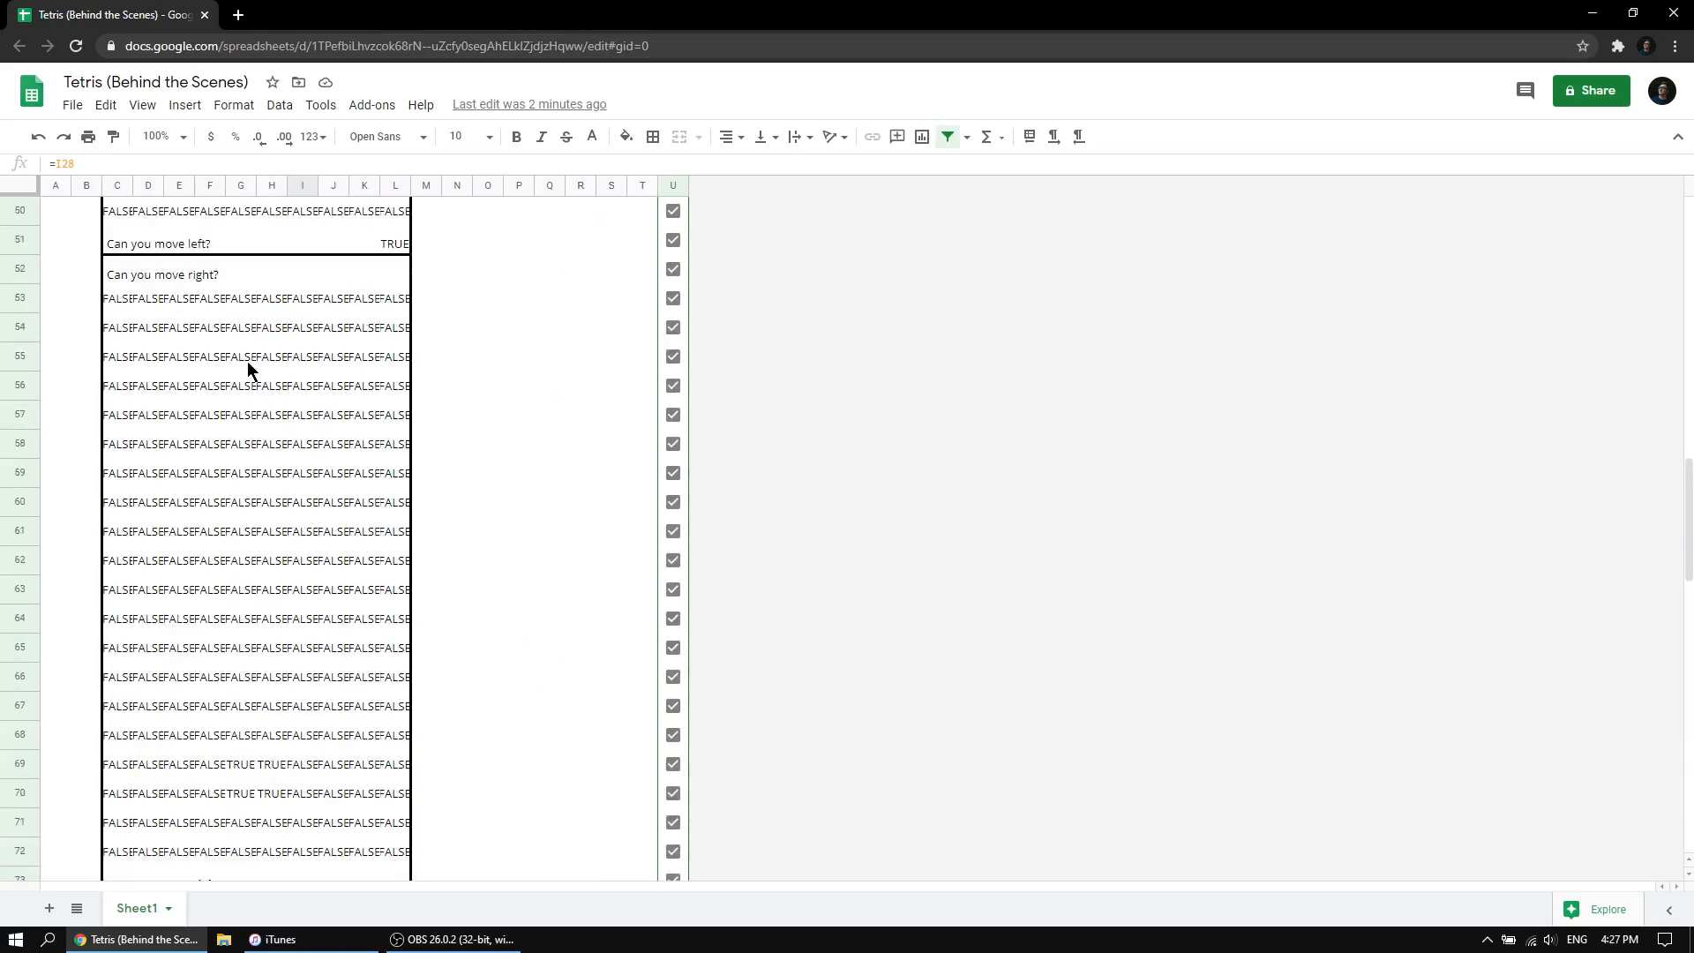
scroll(225, 446, up, 7)
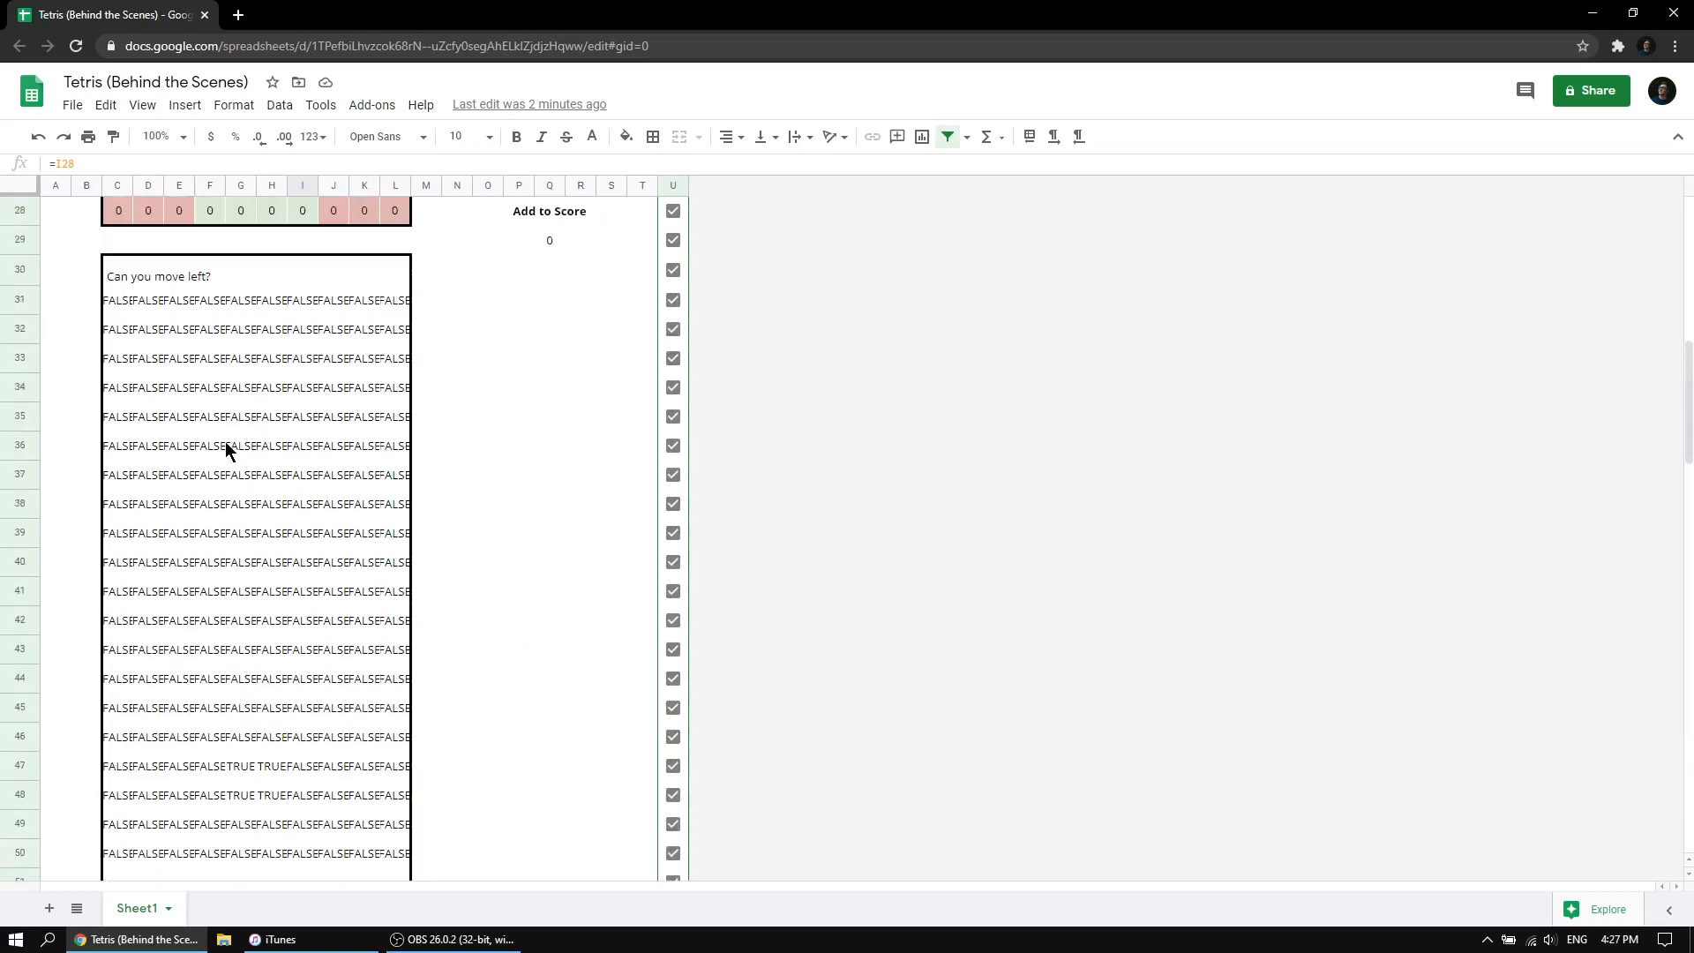
scroll(344, 400, up, 7)
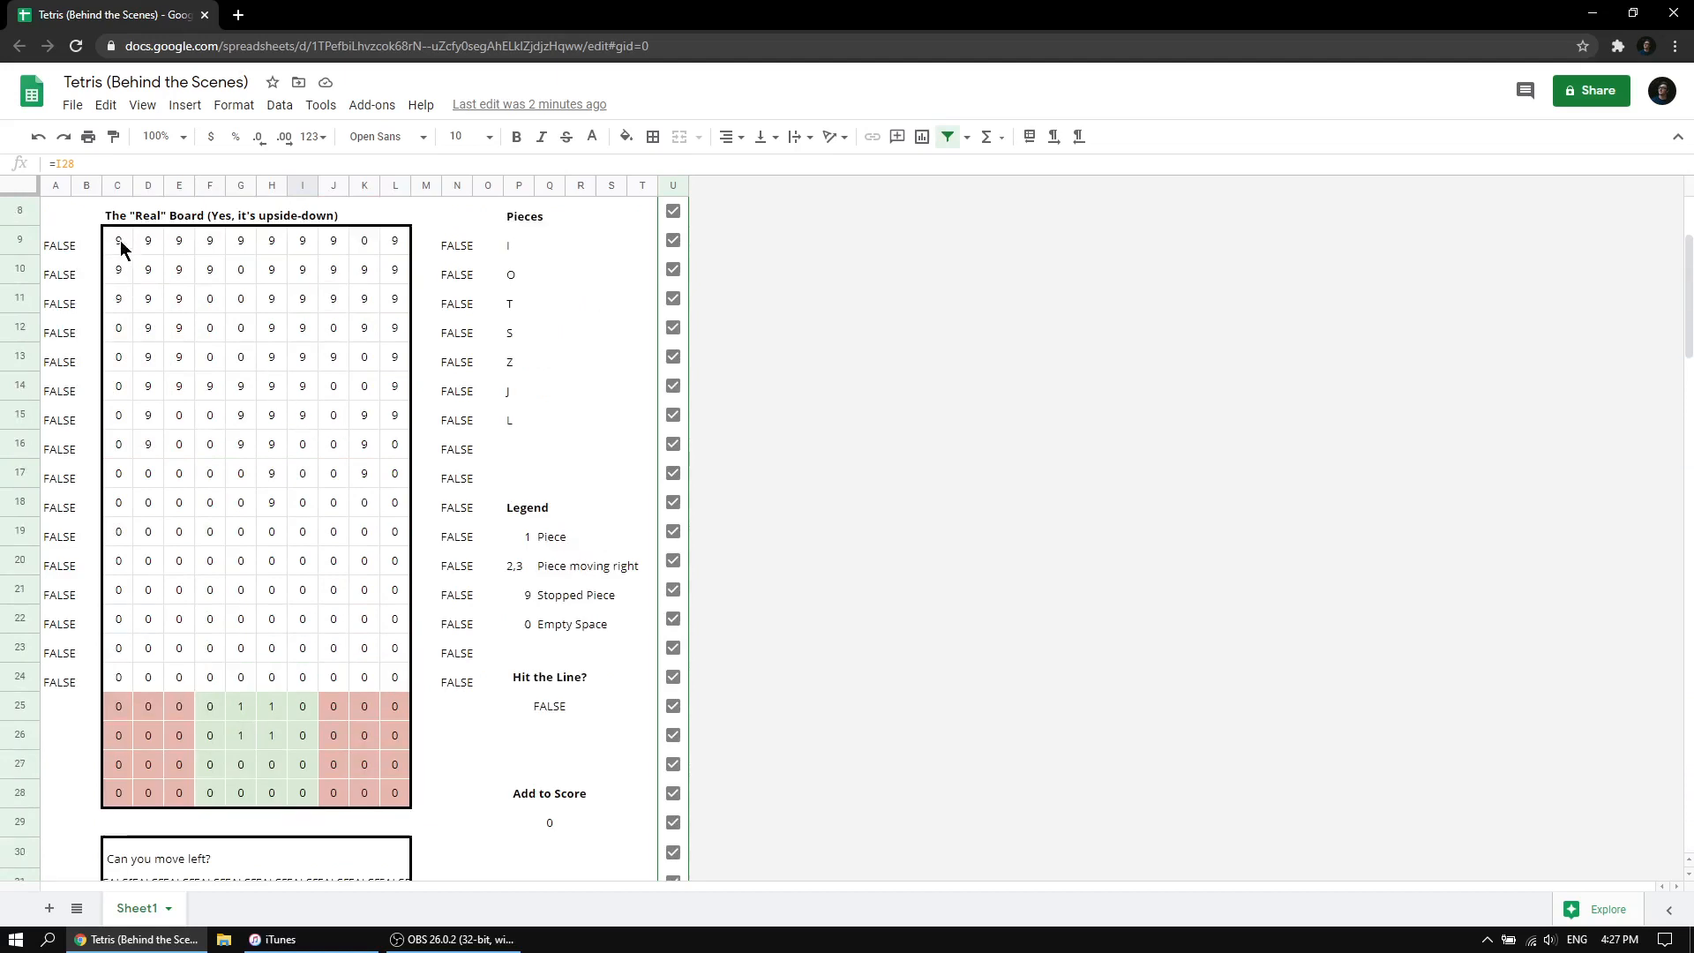
drag(119, 240, 399, 792)
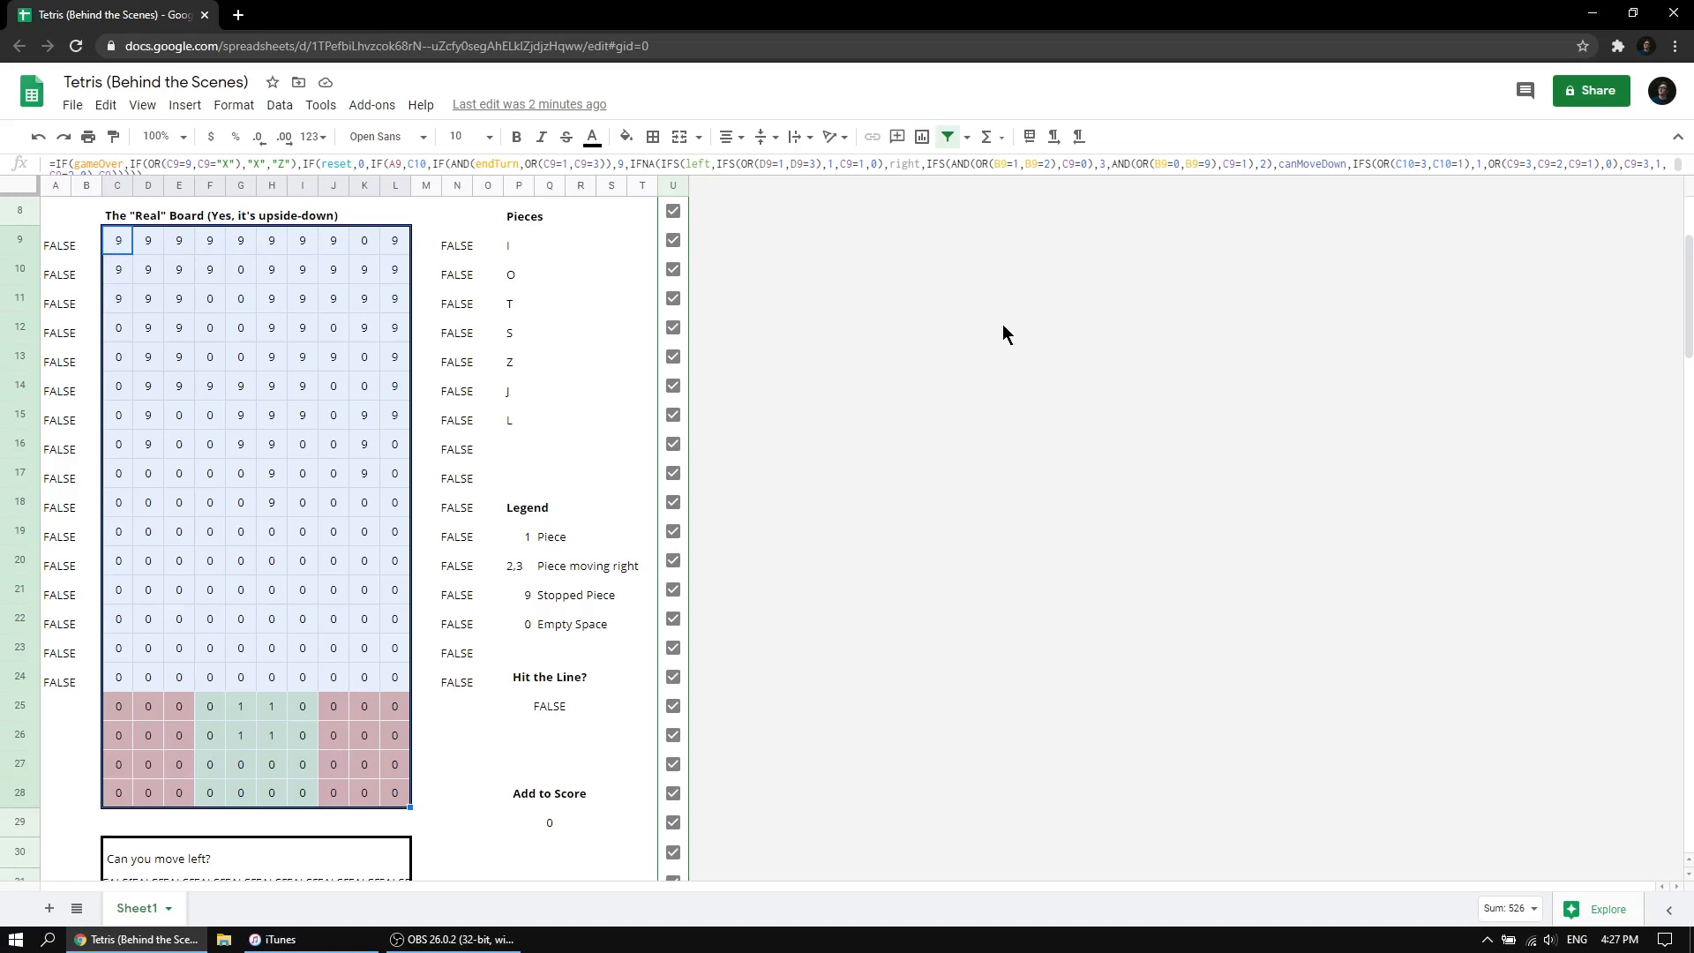
scroll(1002, 333, down, 20)
scroll(871, 601, down, 6)
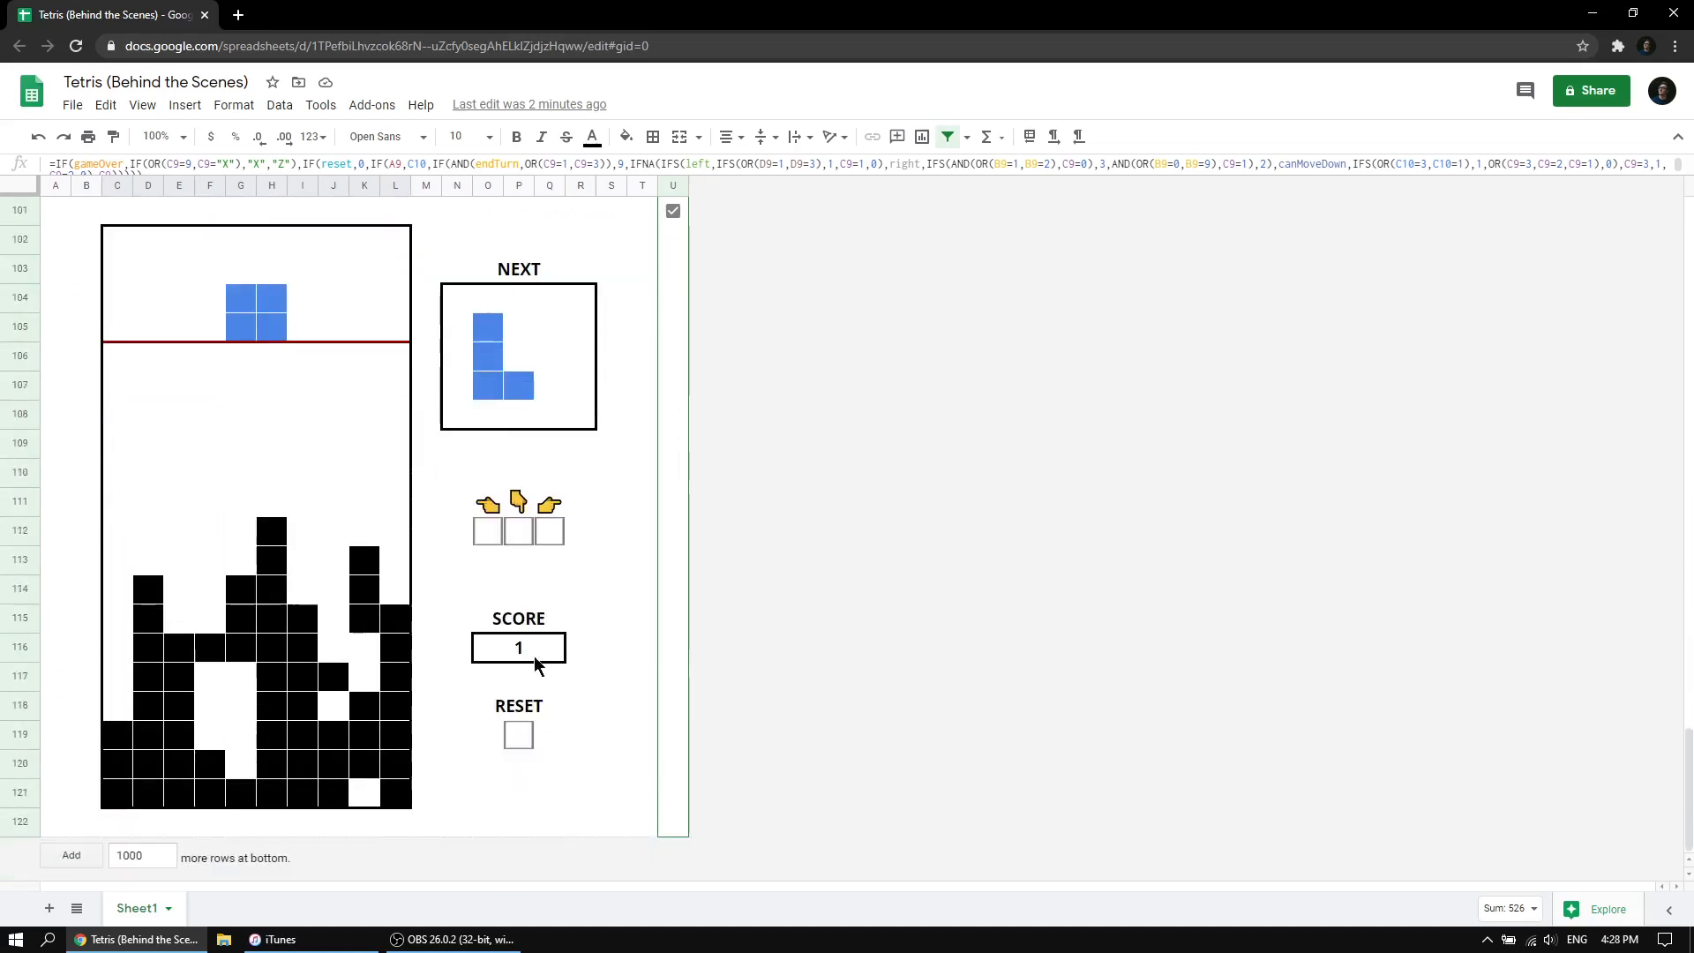
Highlight the "Real" Board cells F15:F18, and the cells G25:H26 that hold the falling square.
scroll(237, 679, up, 20)
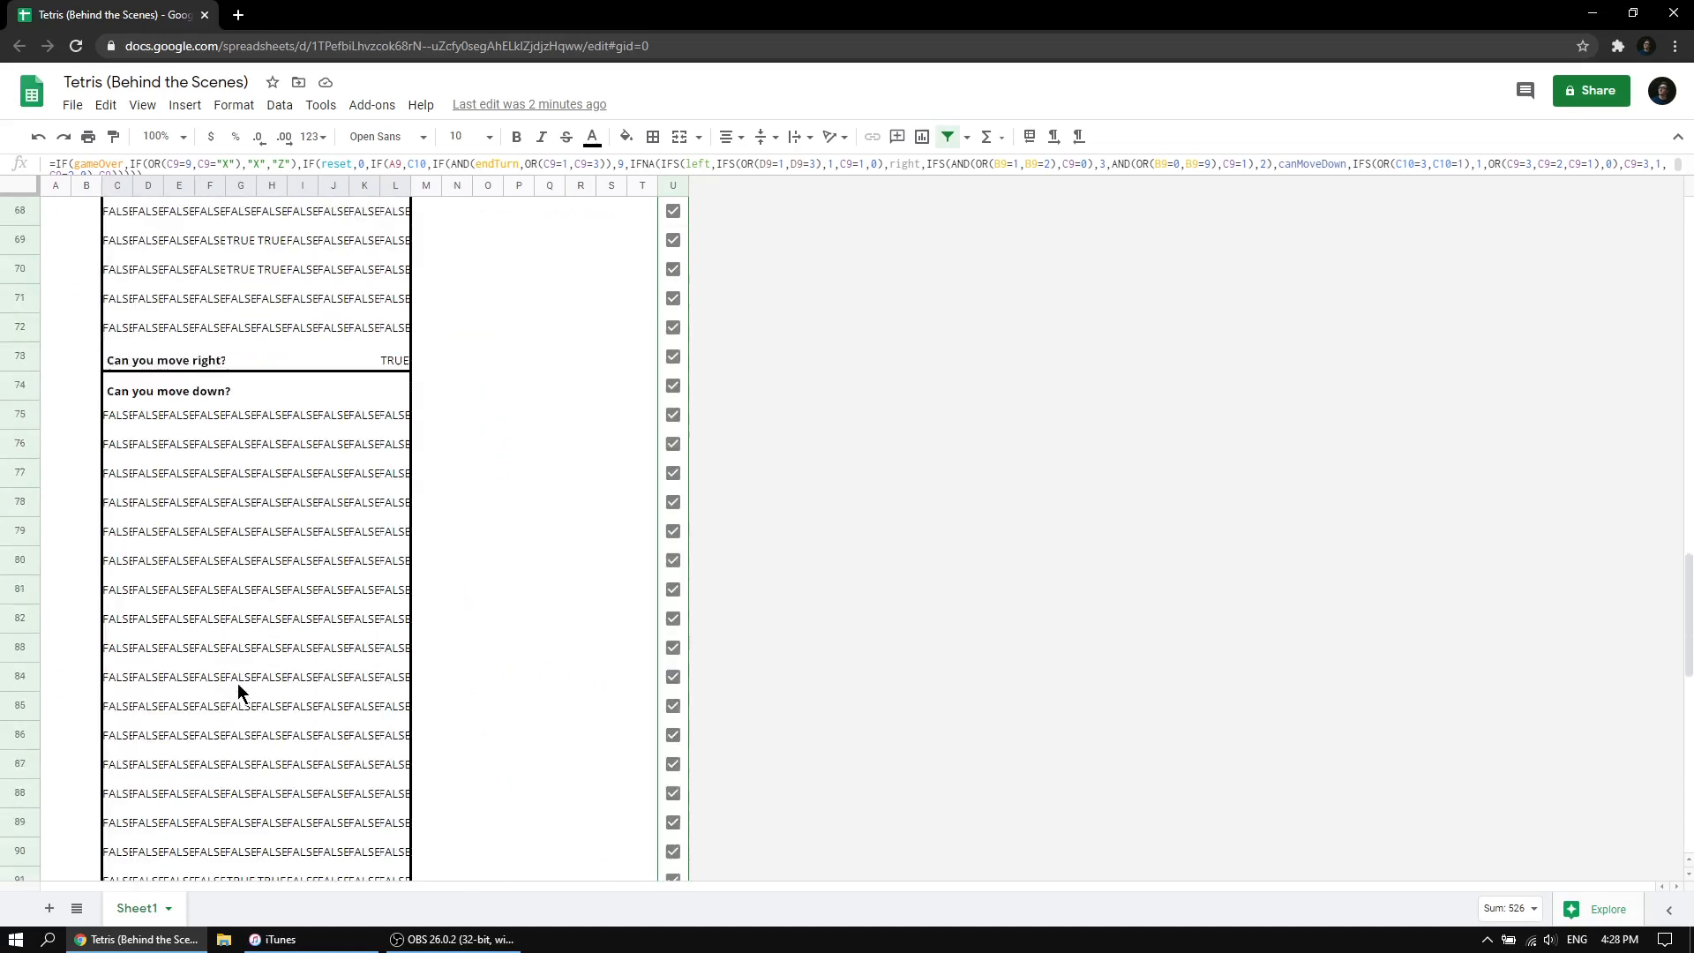
scroll(241, 565, up, 2)
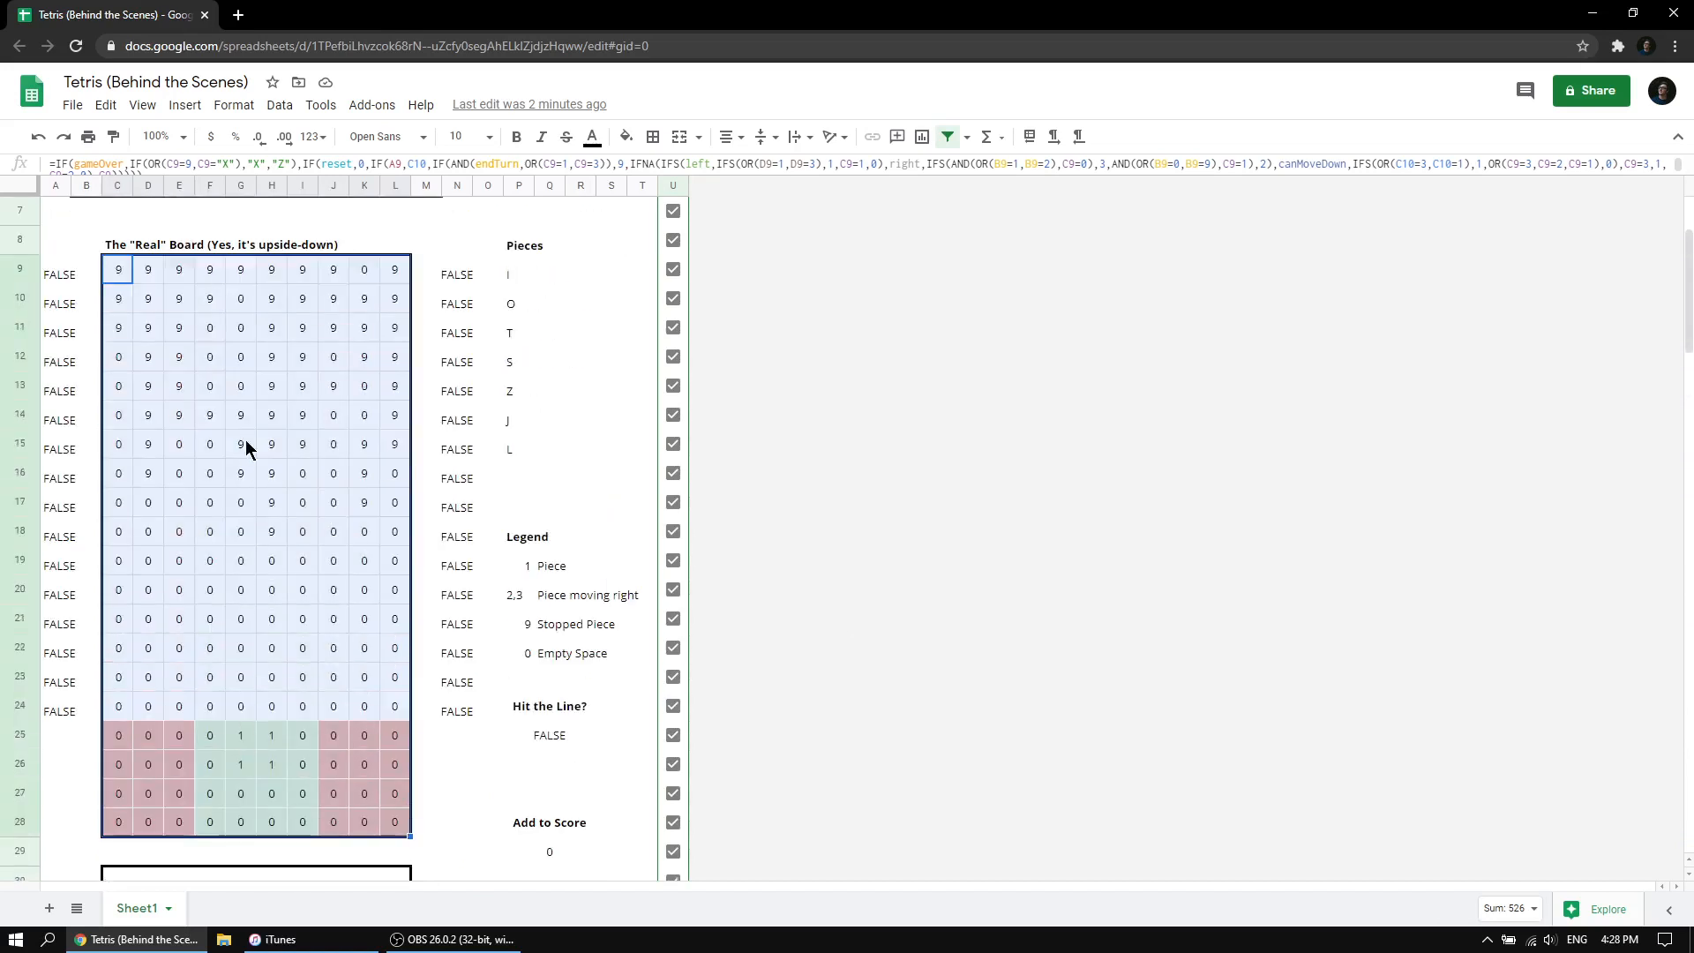
click(210, 388)
click(211, 448)
drag(210, 453, 213, 535)
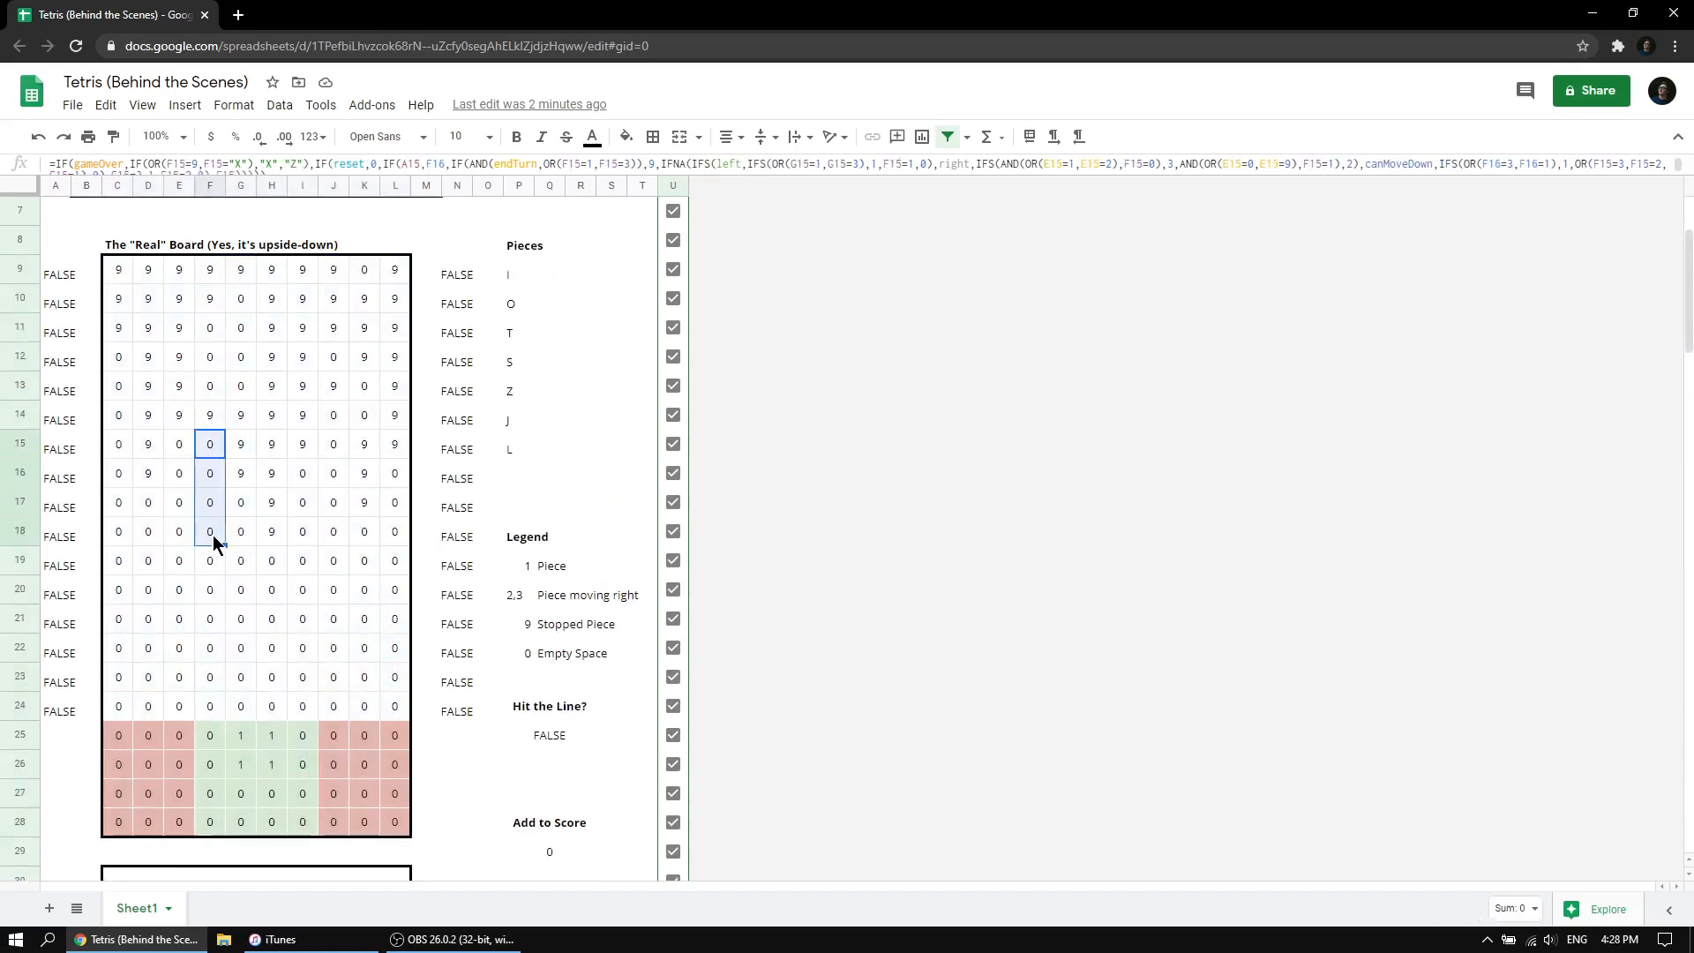
drag(238, 729, 274, 762)
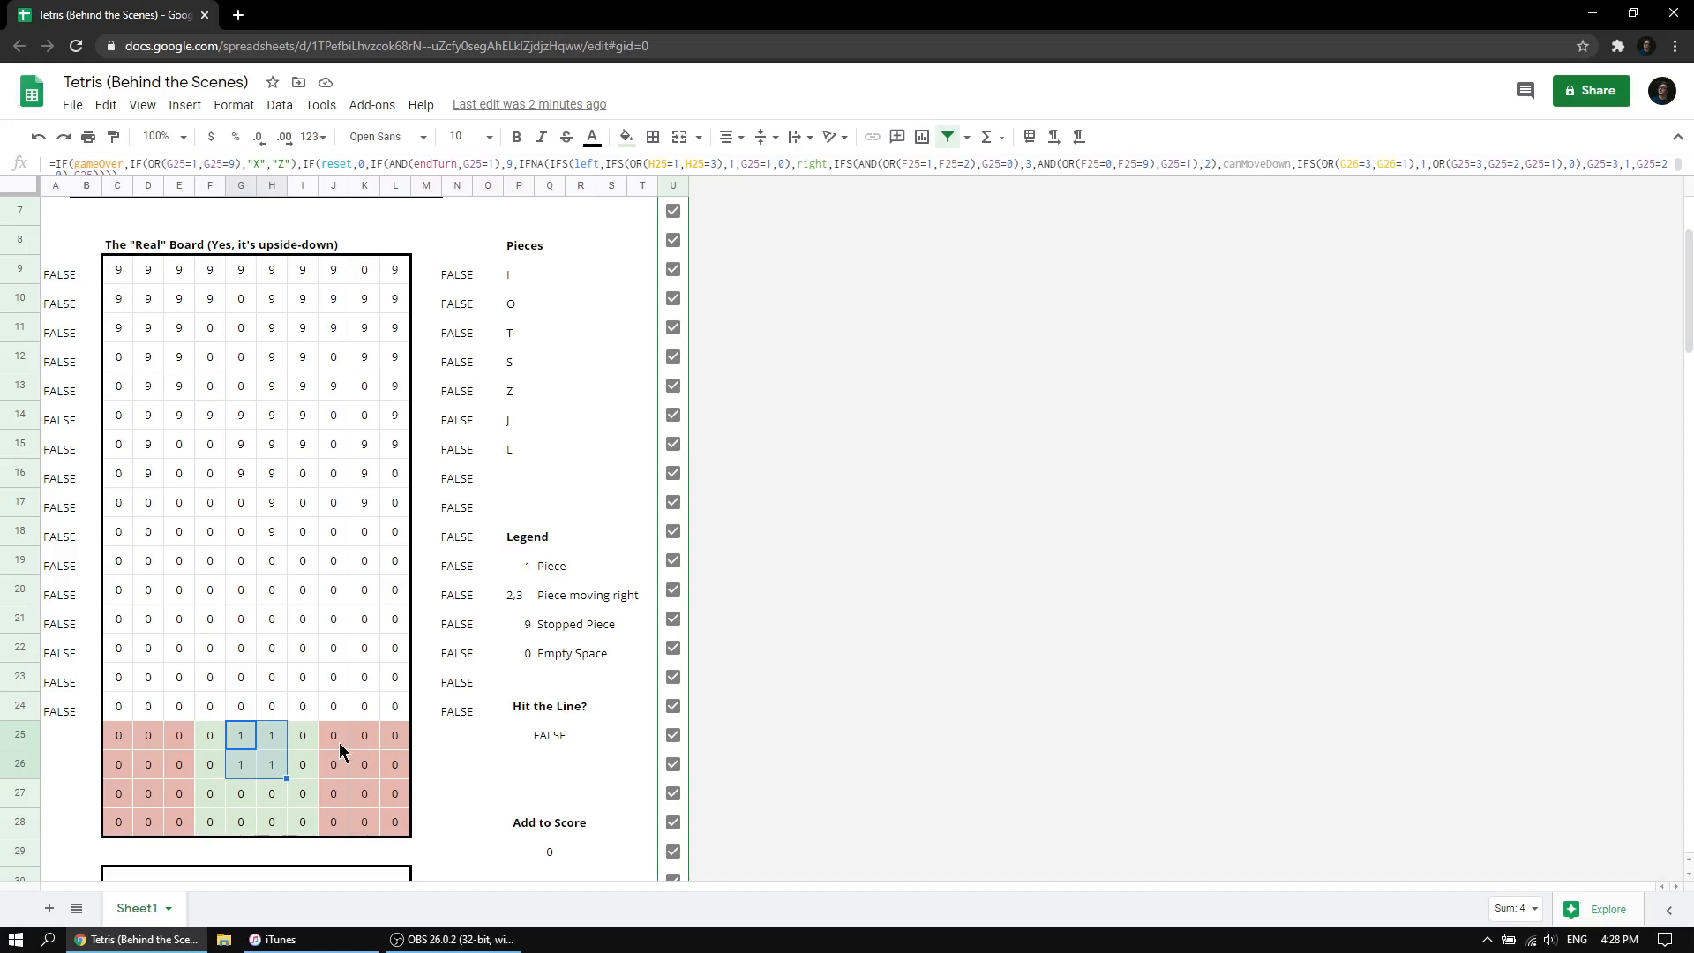
Highlight the first row of the "Can you move left?" grid, C31:L31, and compare the grid with the "Real" Board above.
scroll(380, 737, down, 6)
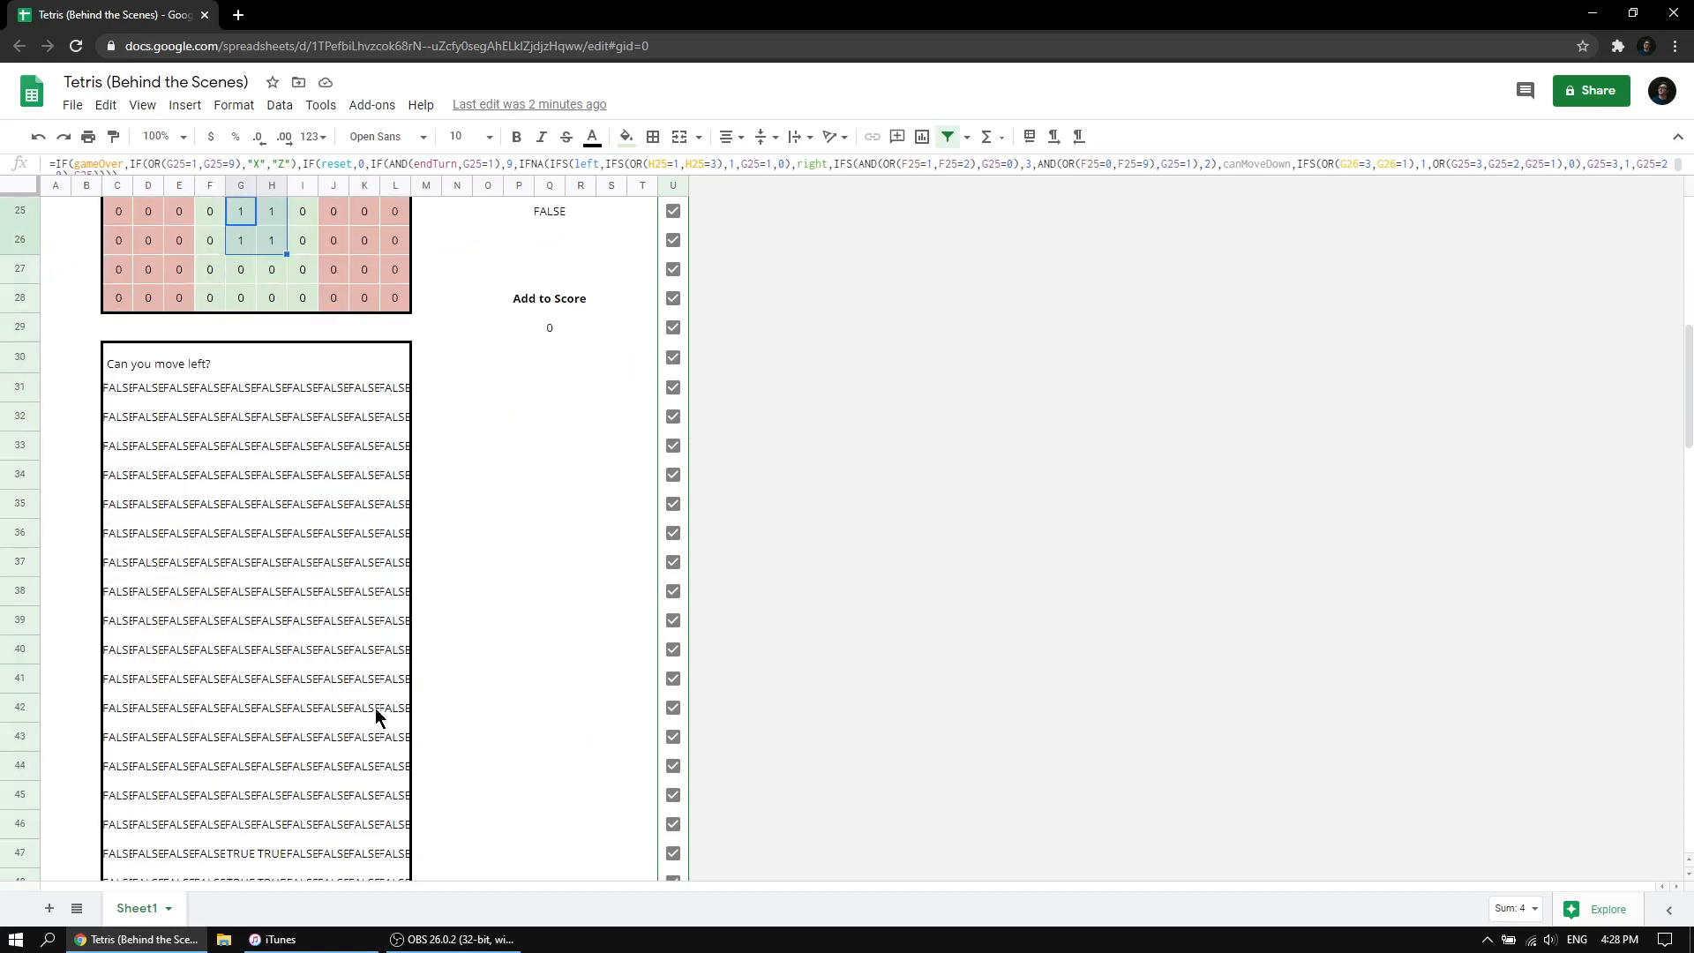
scroll(125, 336, down, 1)
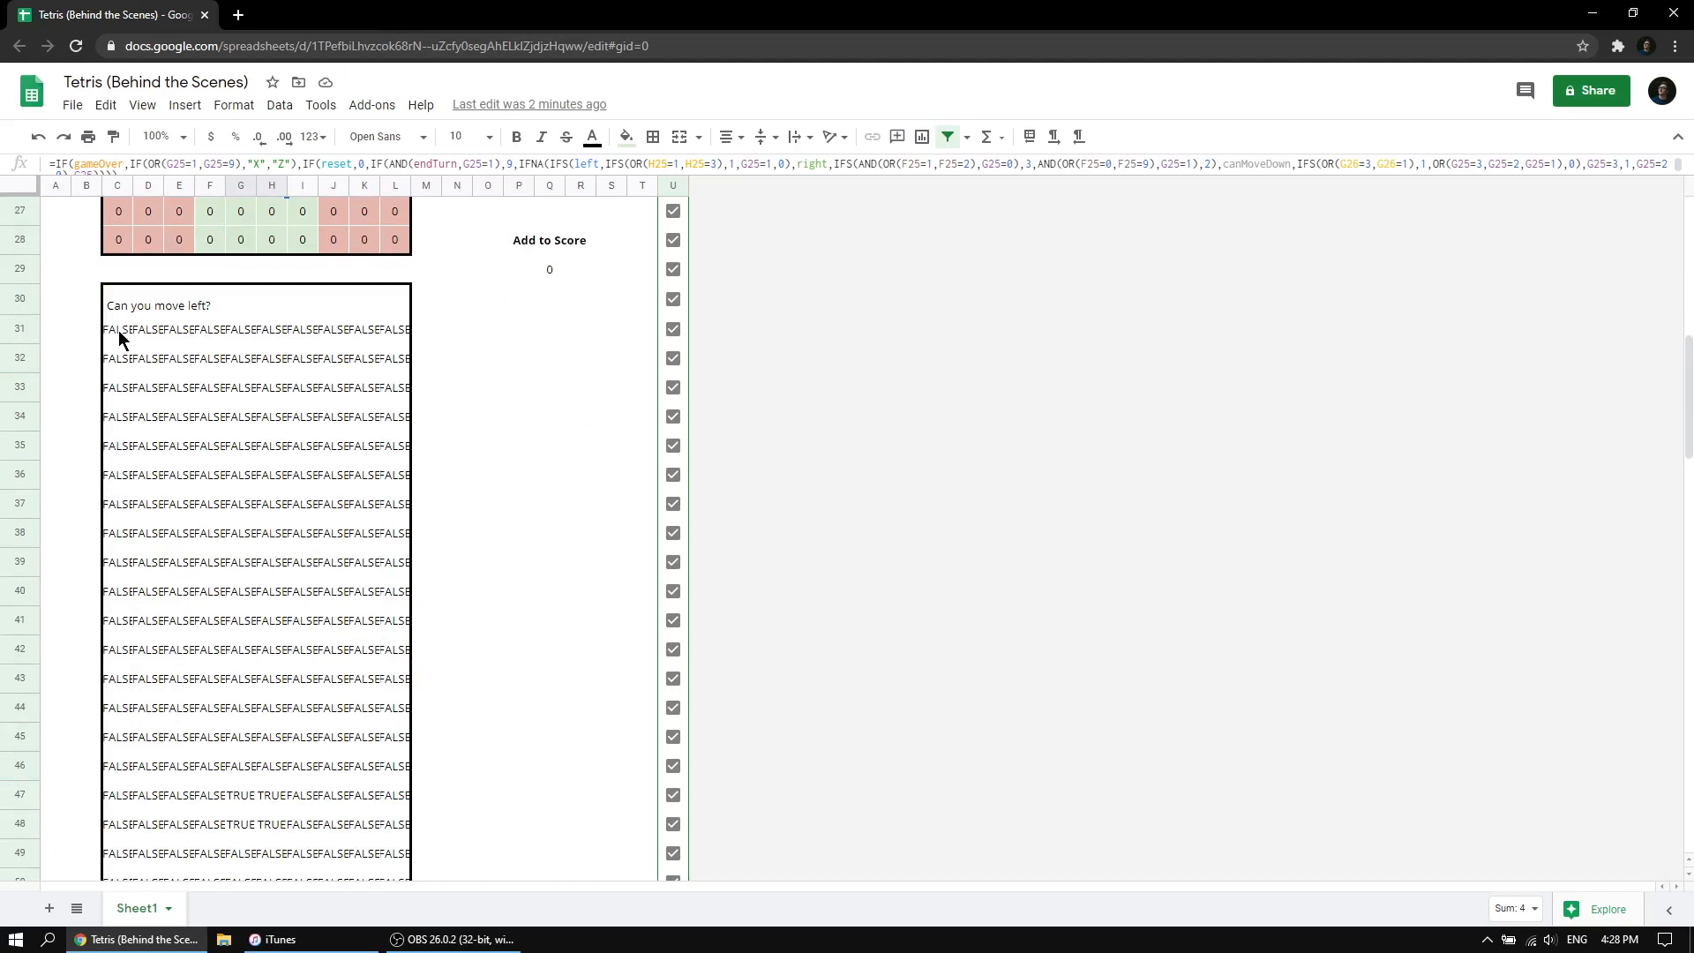
drag(125, 336, 394, 342)
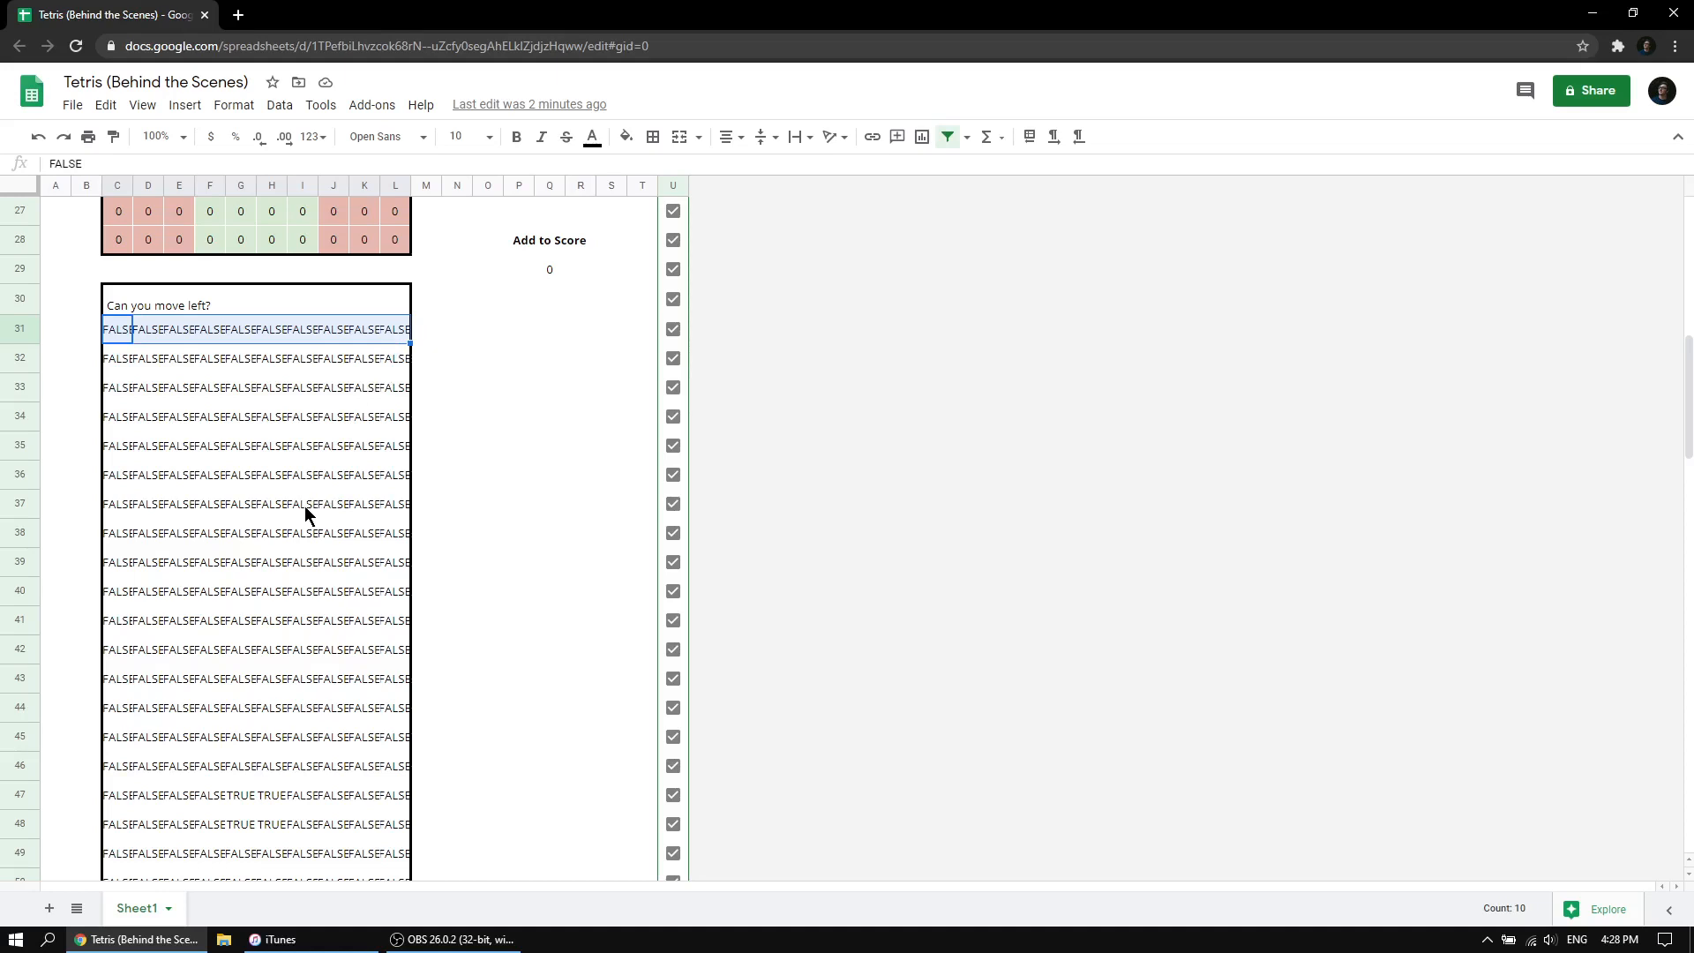
scroll(304, 499, up, 5)
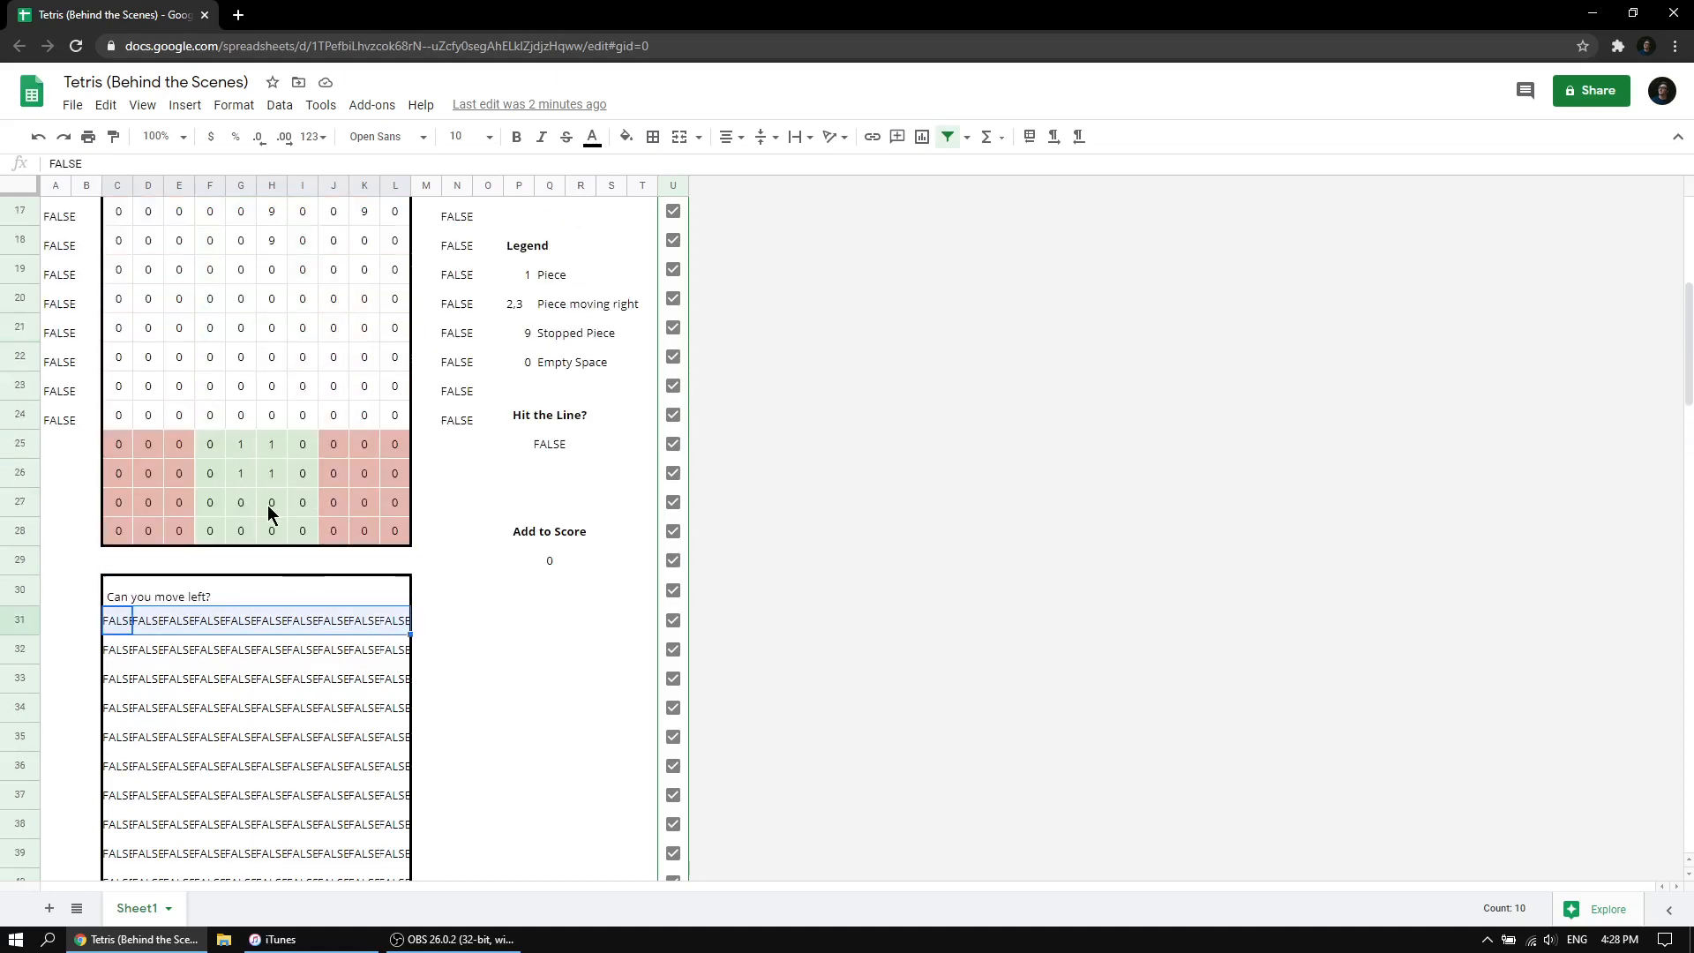
scroll(265, 521, down, 5)
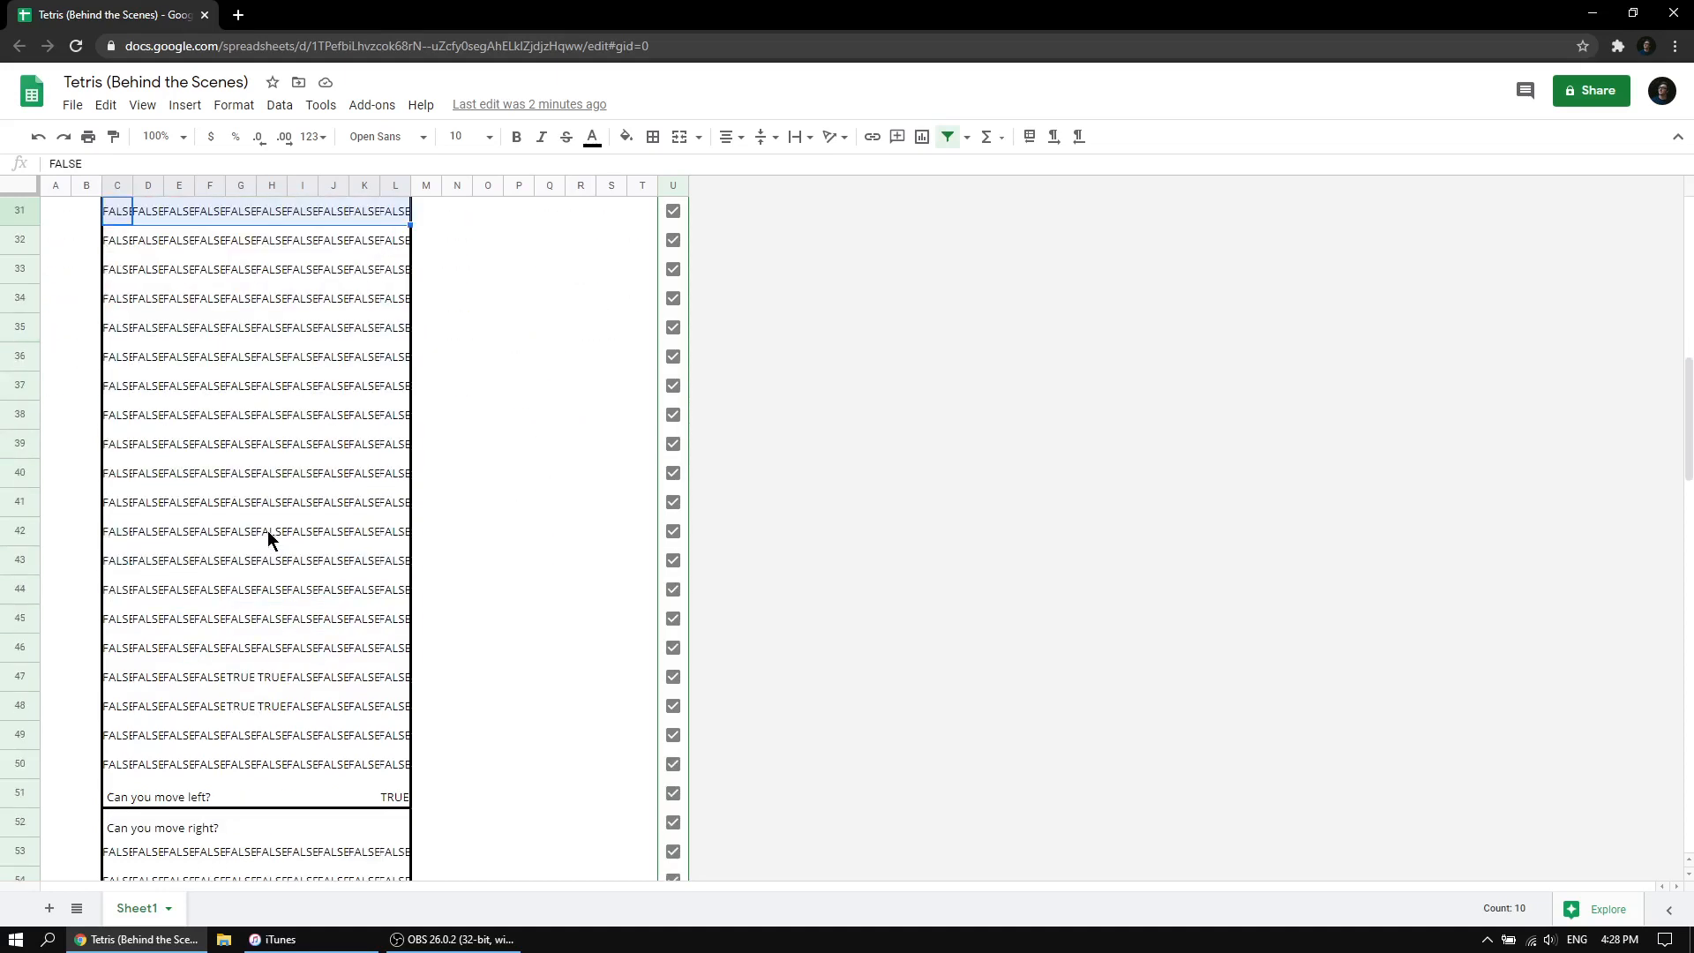
scroll(305, 534, up, 2)
Highlight the entire "Can you move down?" grid, C75:L94.
scroll(181, 353, down, 5)
scroll(177, 441, down, 10)
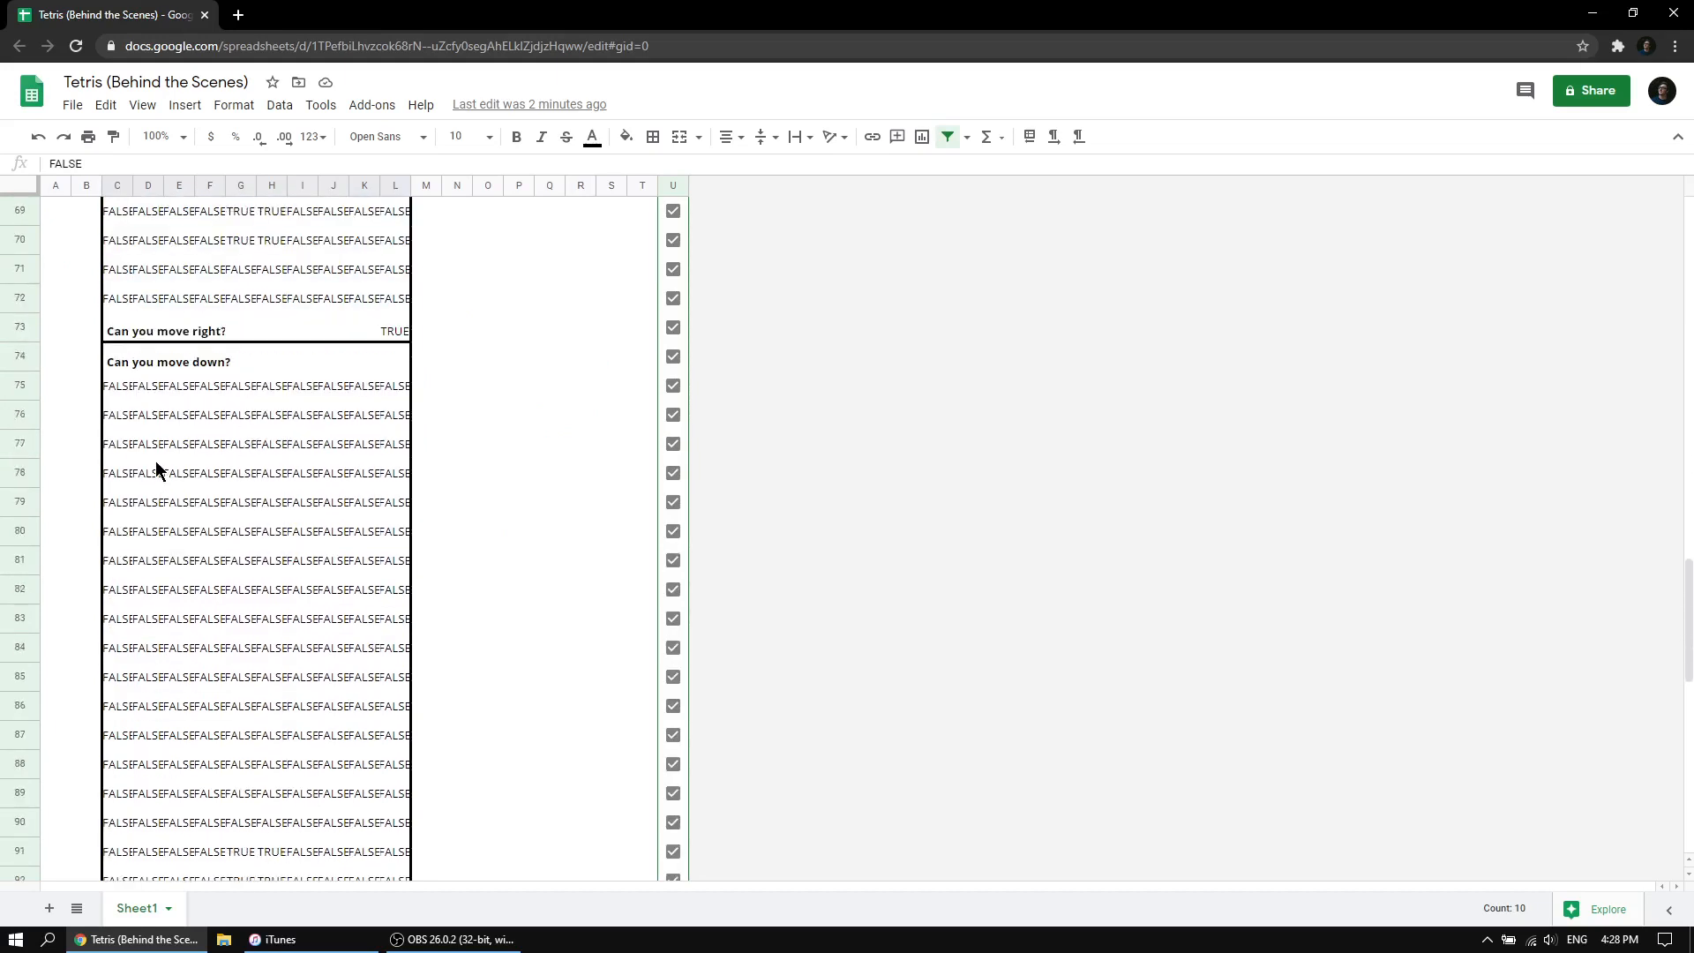
scroll(181, 371, up, 1)
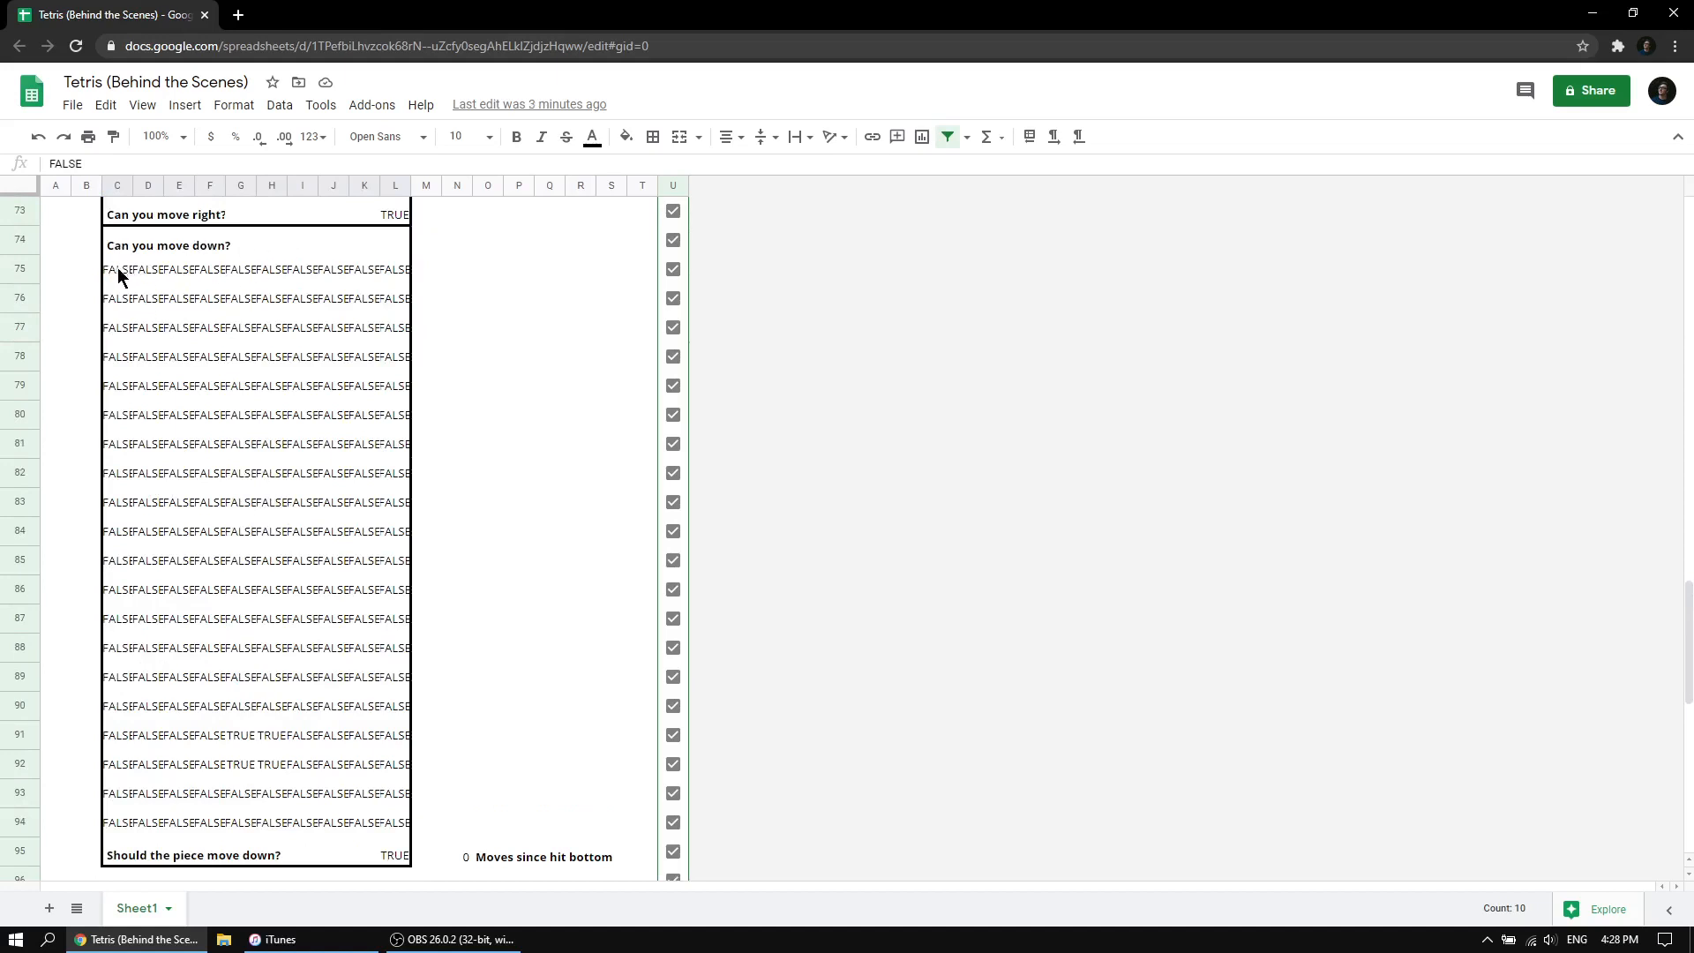
drag(117, 274, 387, 817)
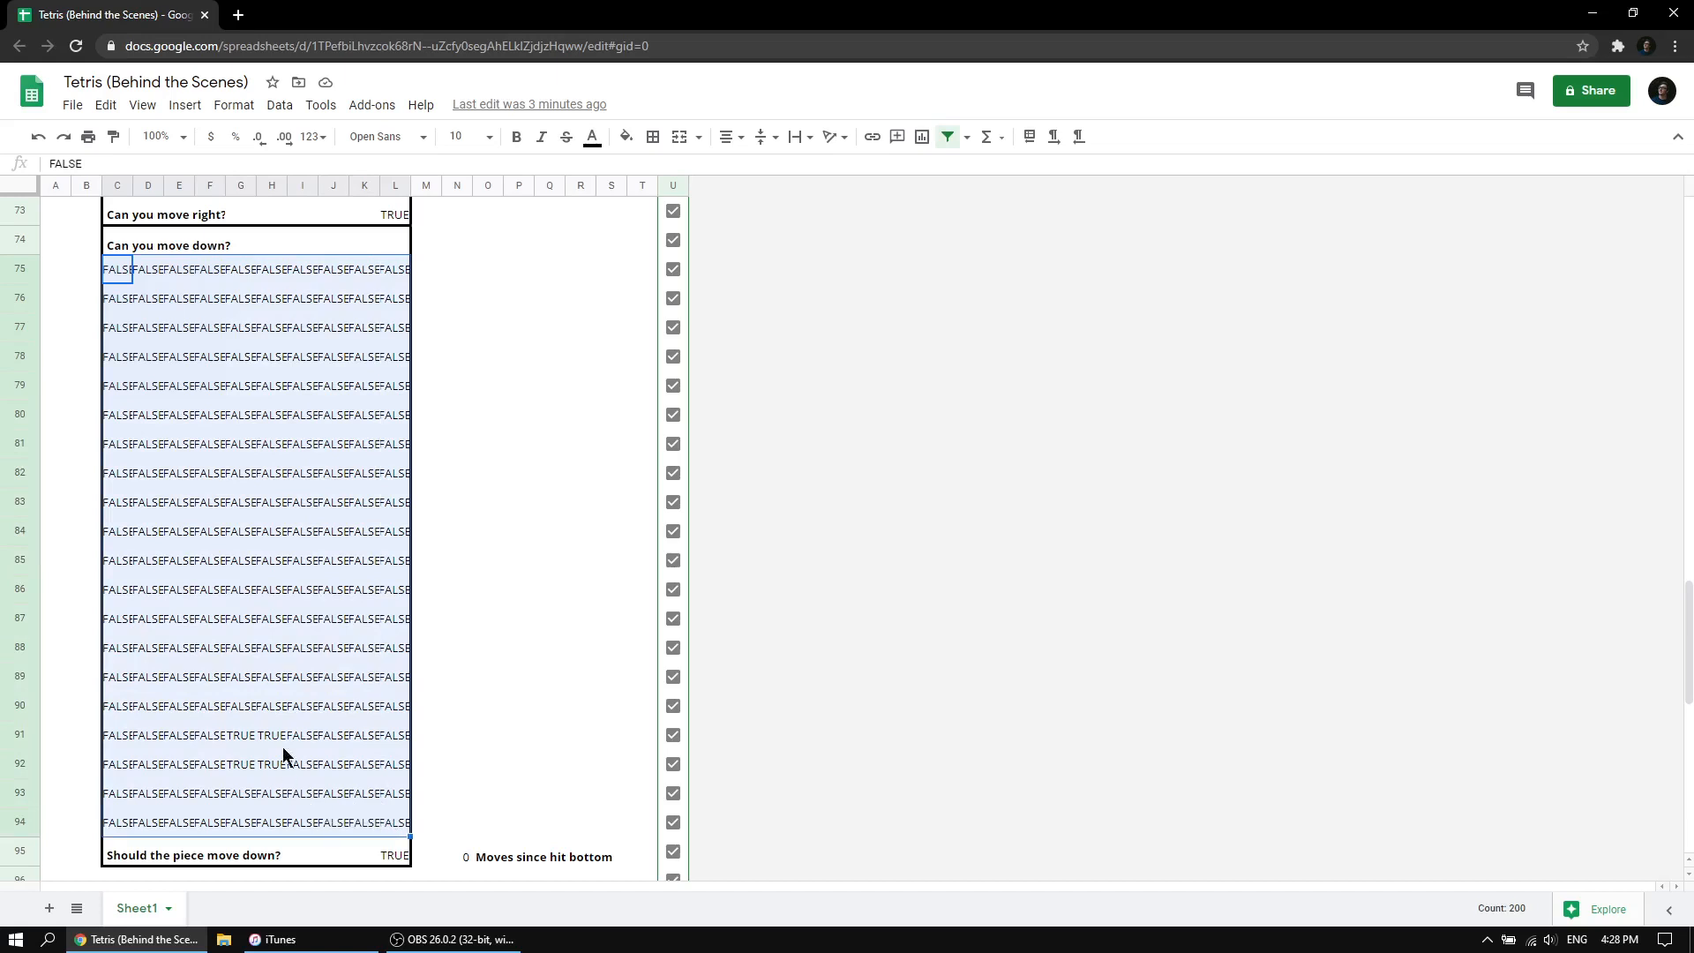
Highlight the whole "Real" Board C9:L28 again, followed by only its first row, C9:L9.
scroll(282, 747, up, 6)
scroll(286, 720, up, 15)
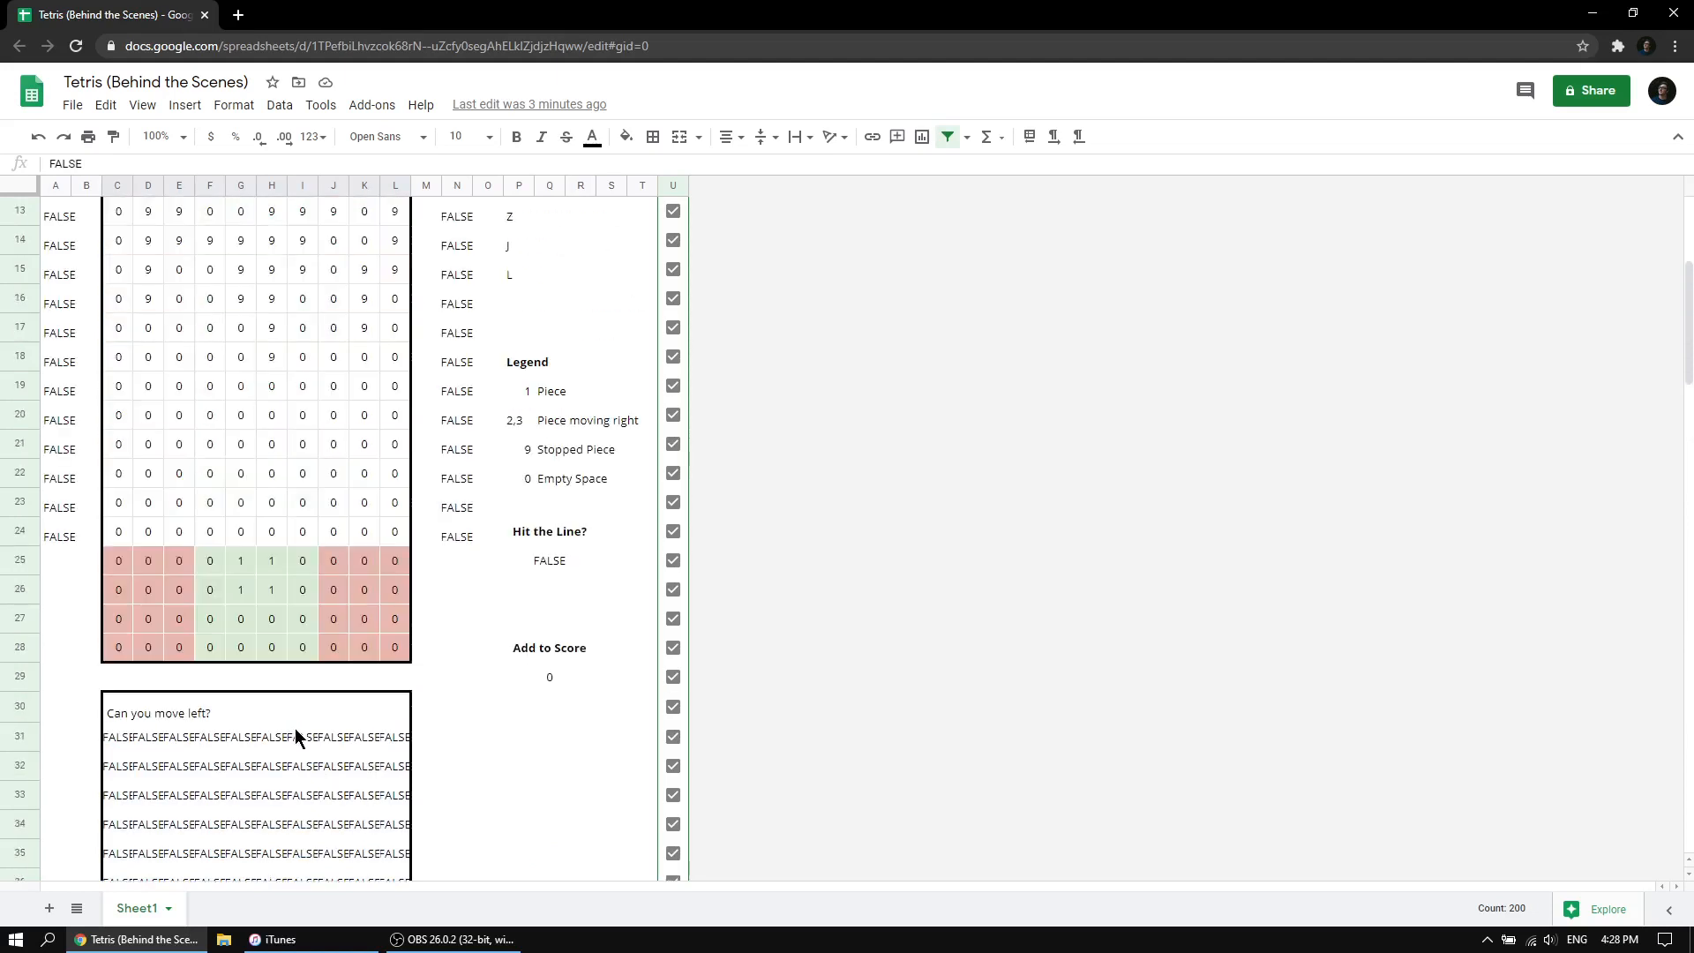
scroll(295, 738, up, 1)
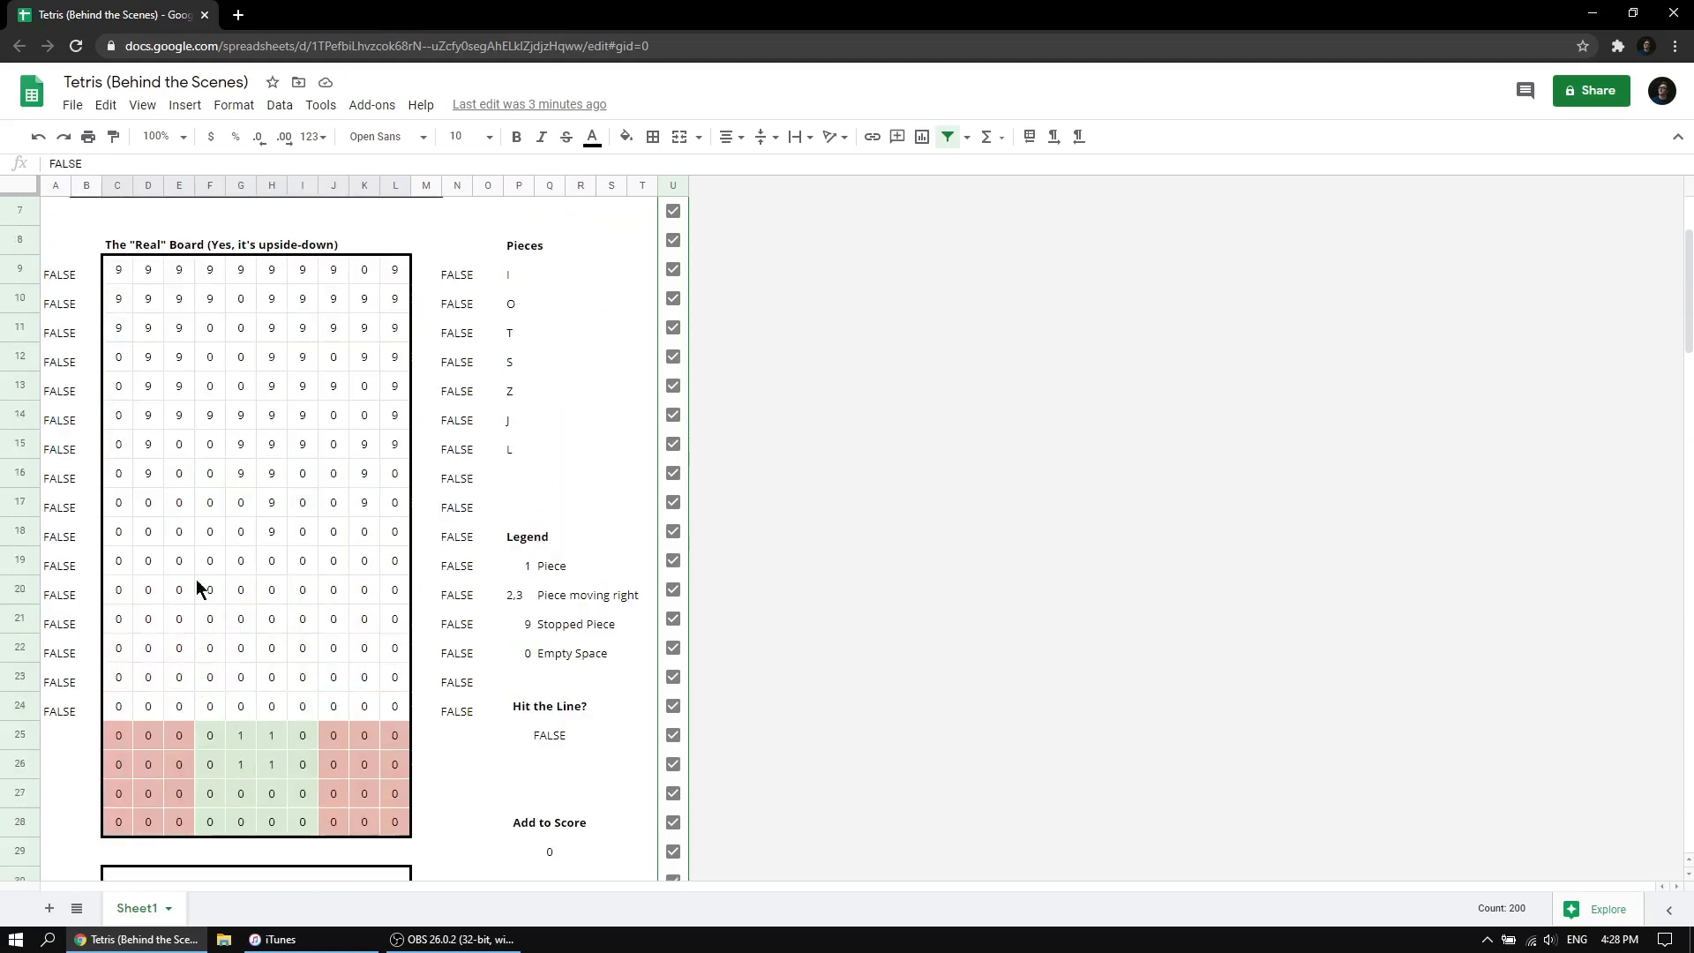
drag(121, 273, 397, 825)
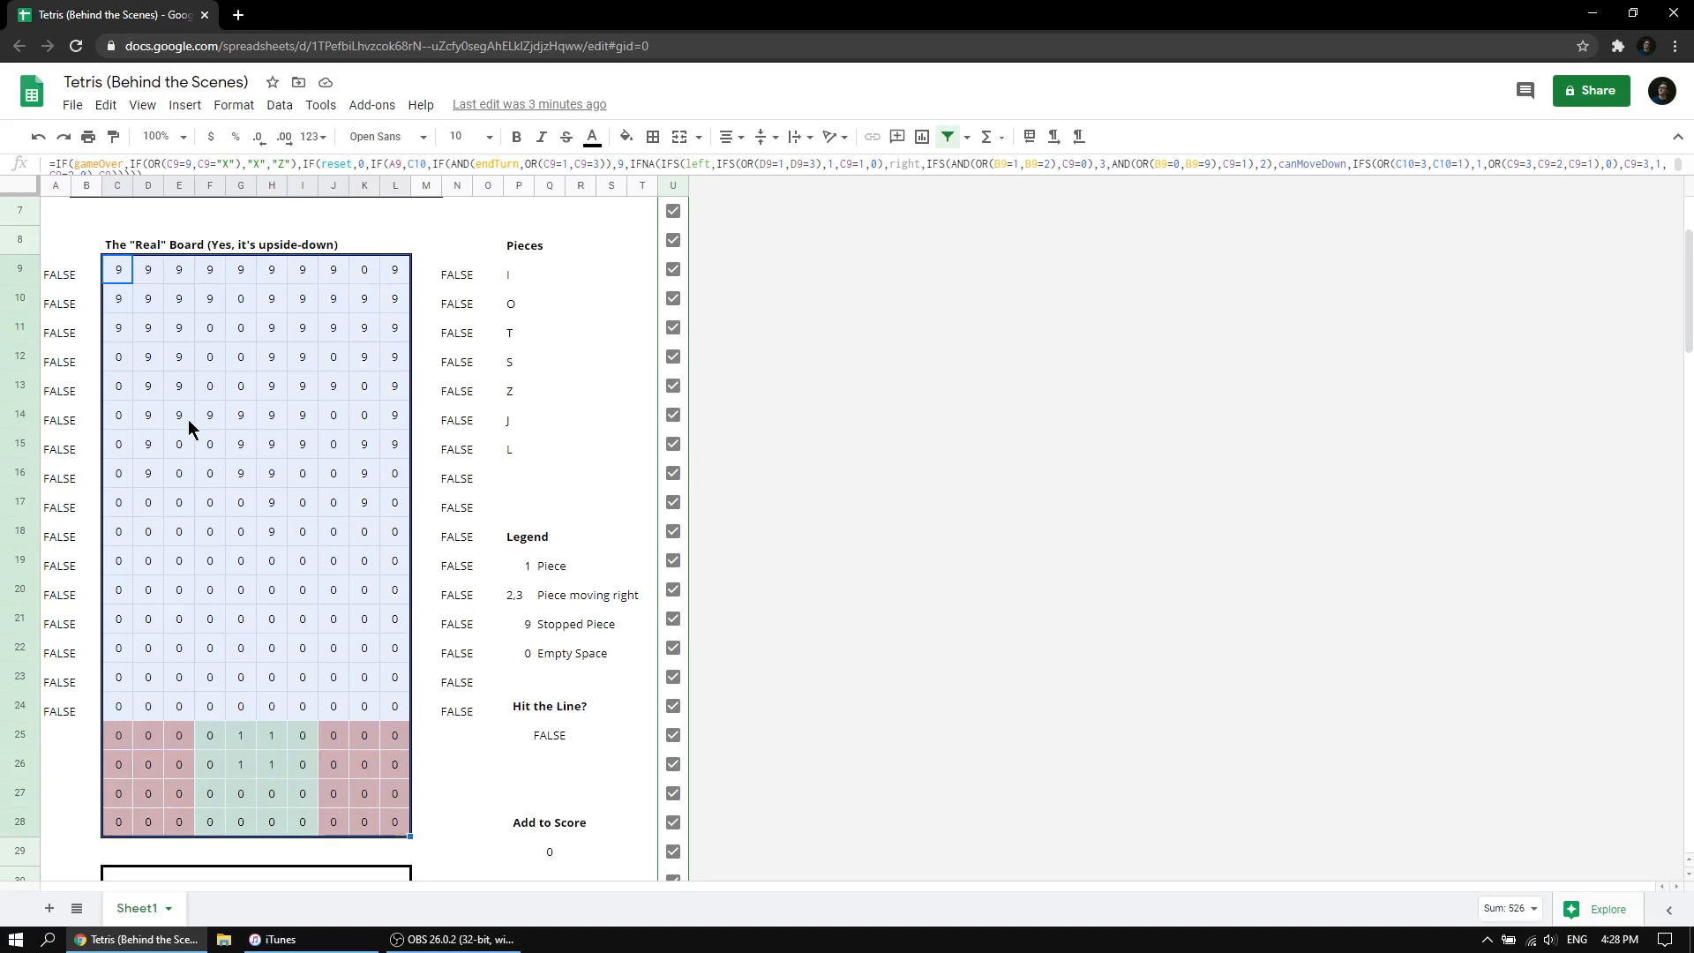
click(121, 276)
drag(121, 276, 401, 281)
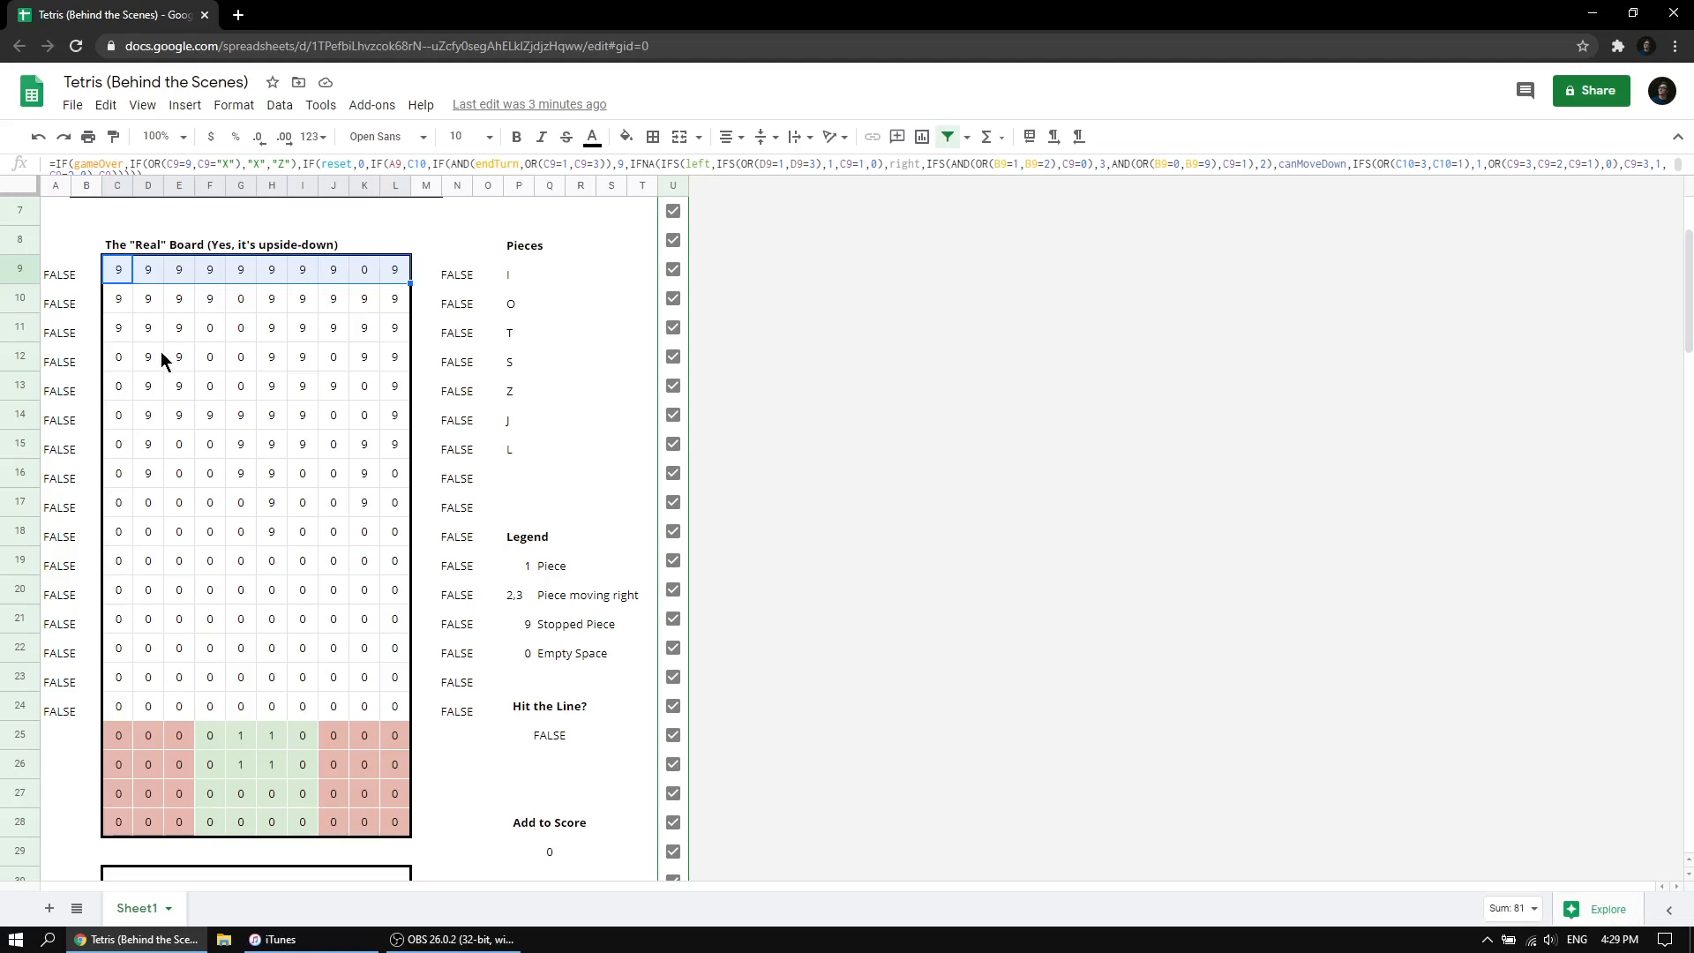
Highlight the falling square's cells G25:H26 on the "Real" Board and view the formula of the matching move-down check in G91.
scroll(306, 390, down, 5)
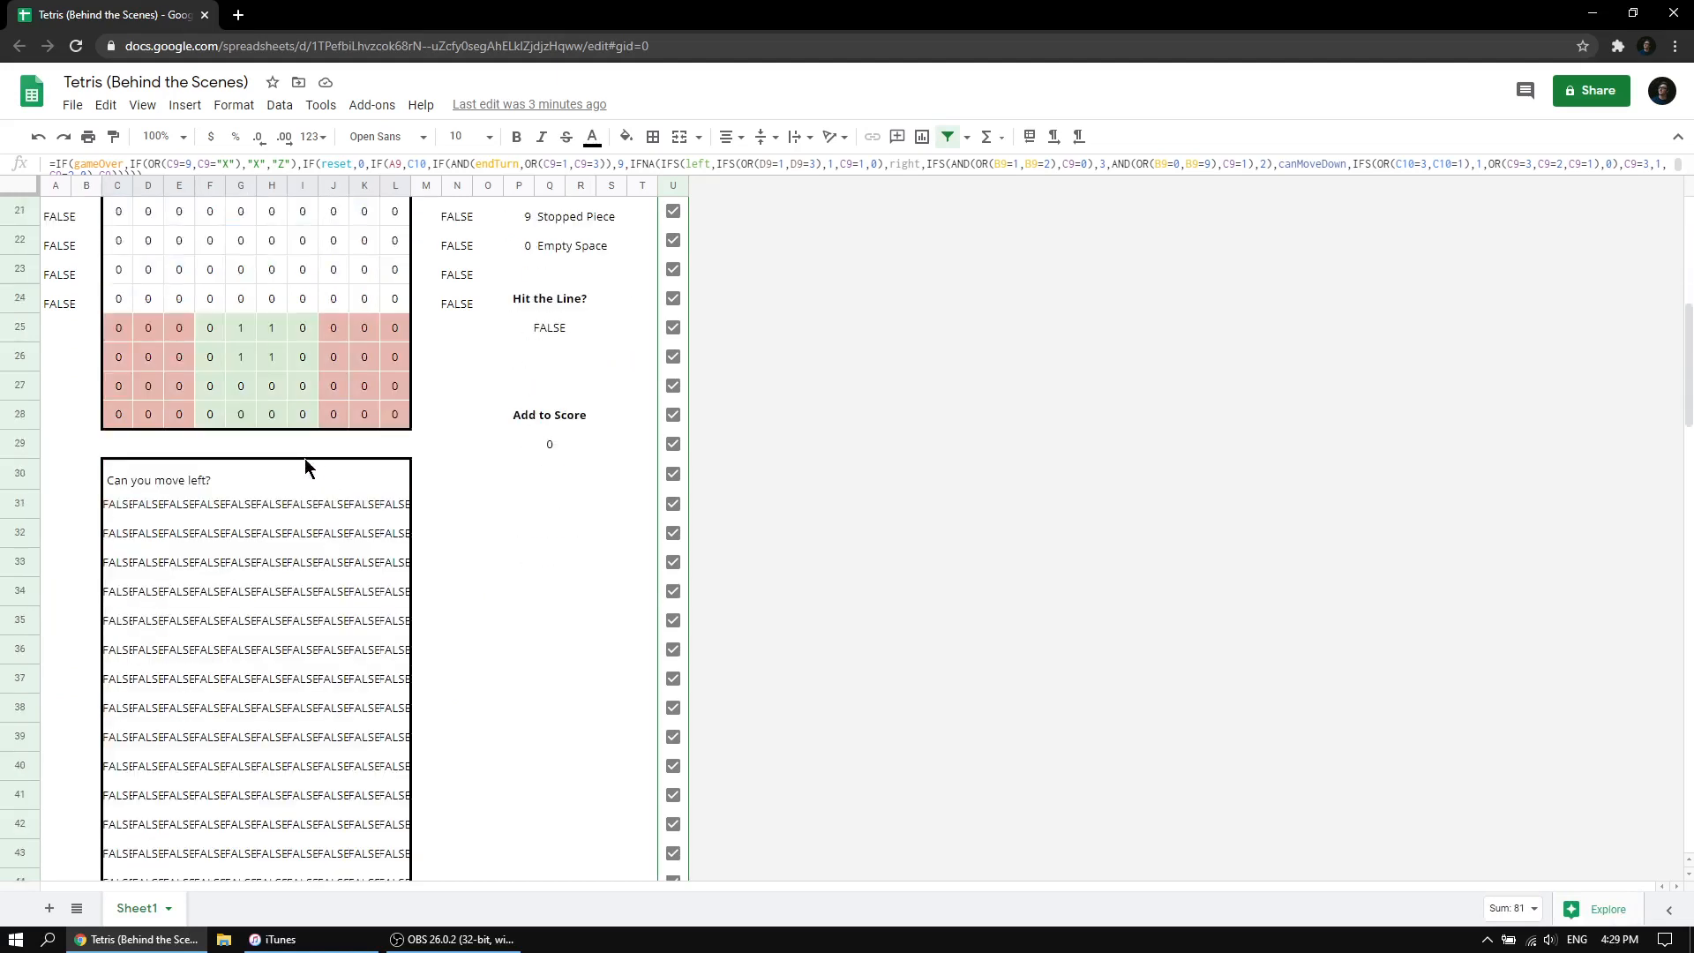
drag(240, 328, 269, 357)
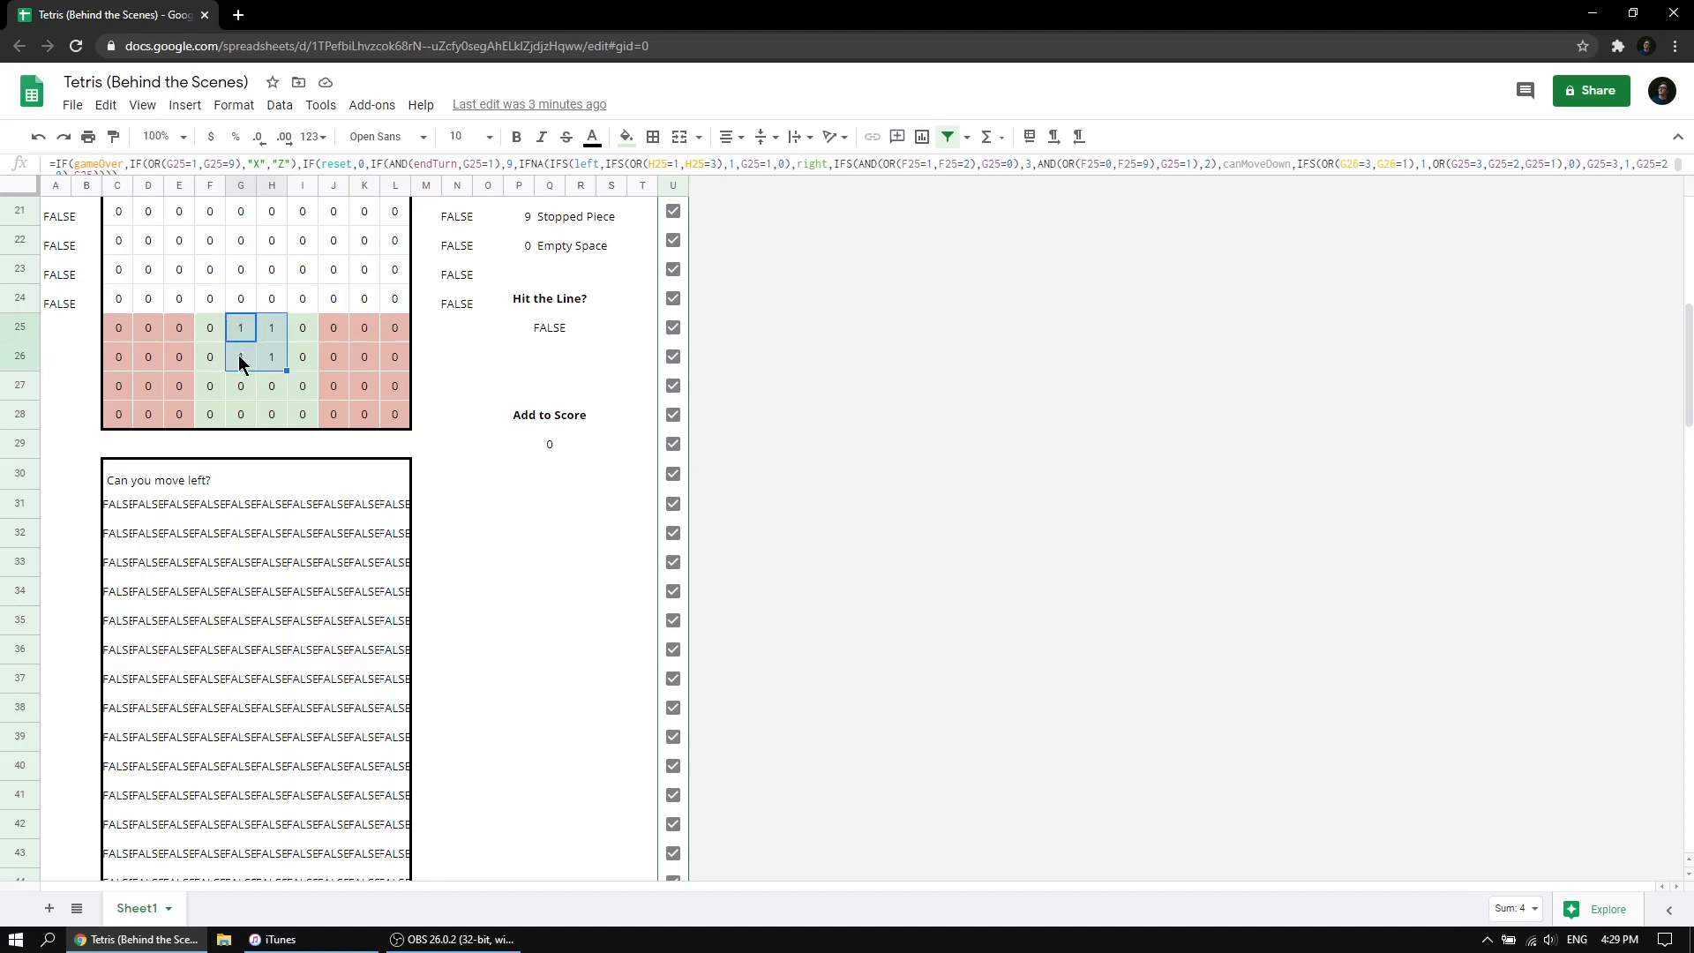
scroll(304, 374, down, 15)
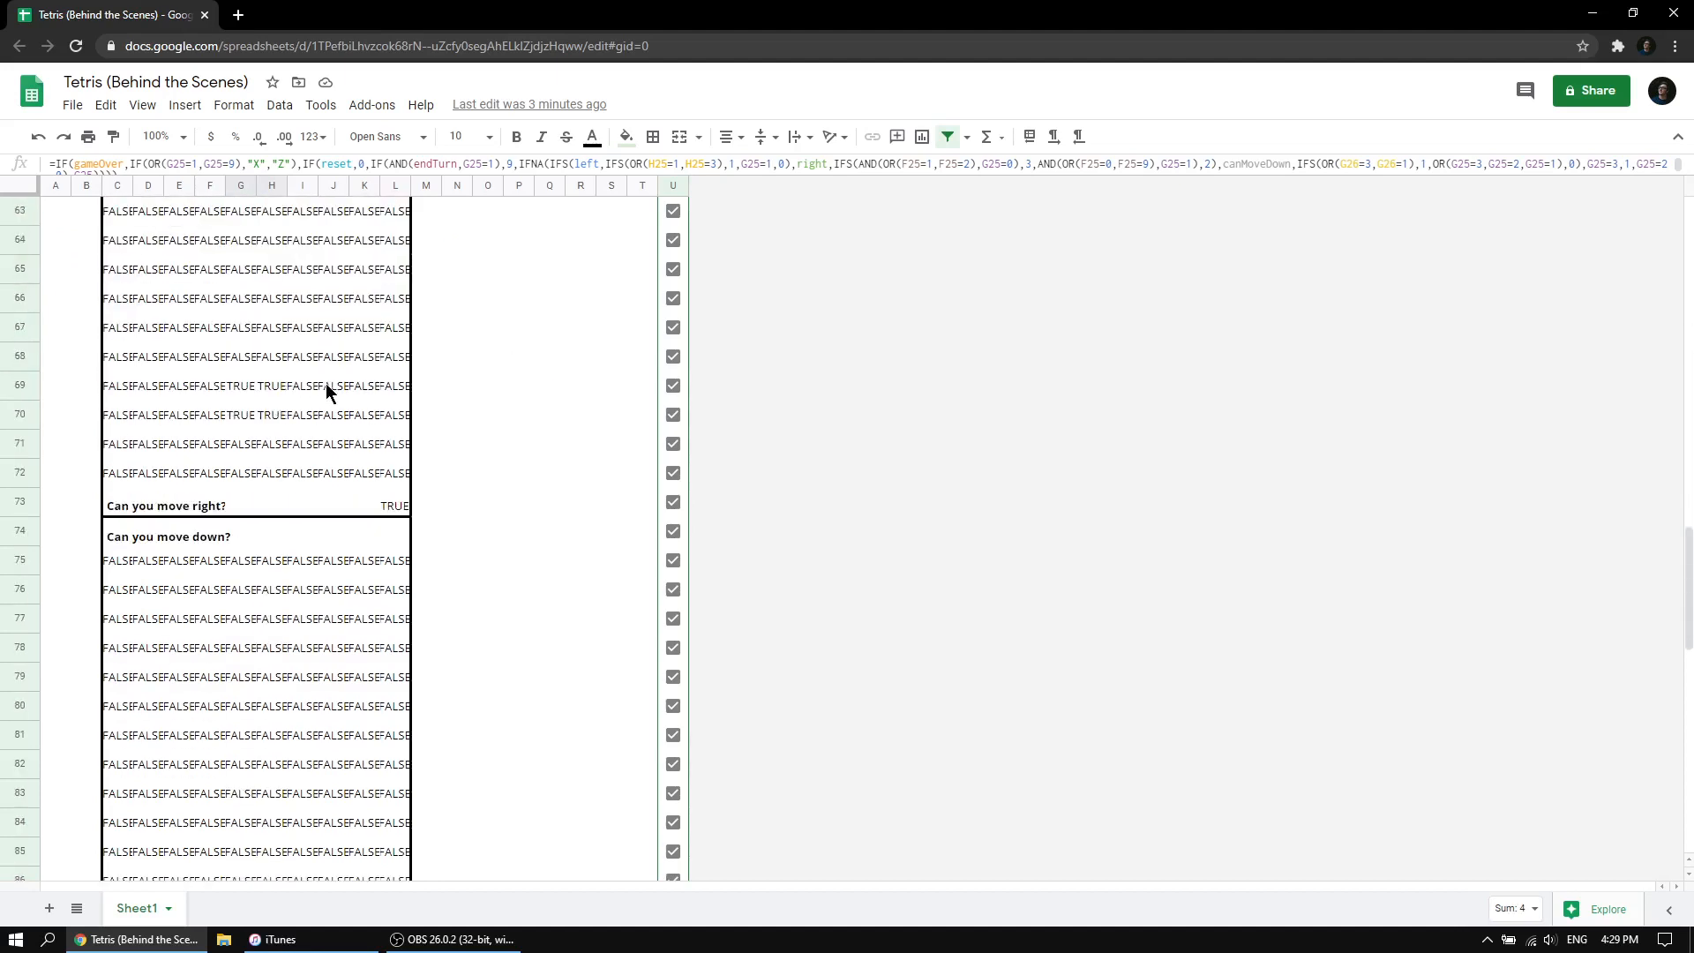
click(235, 678)
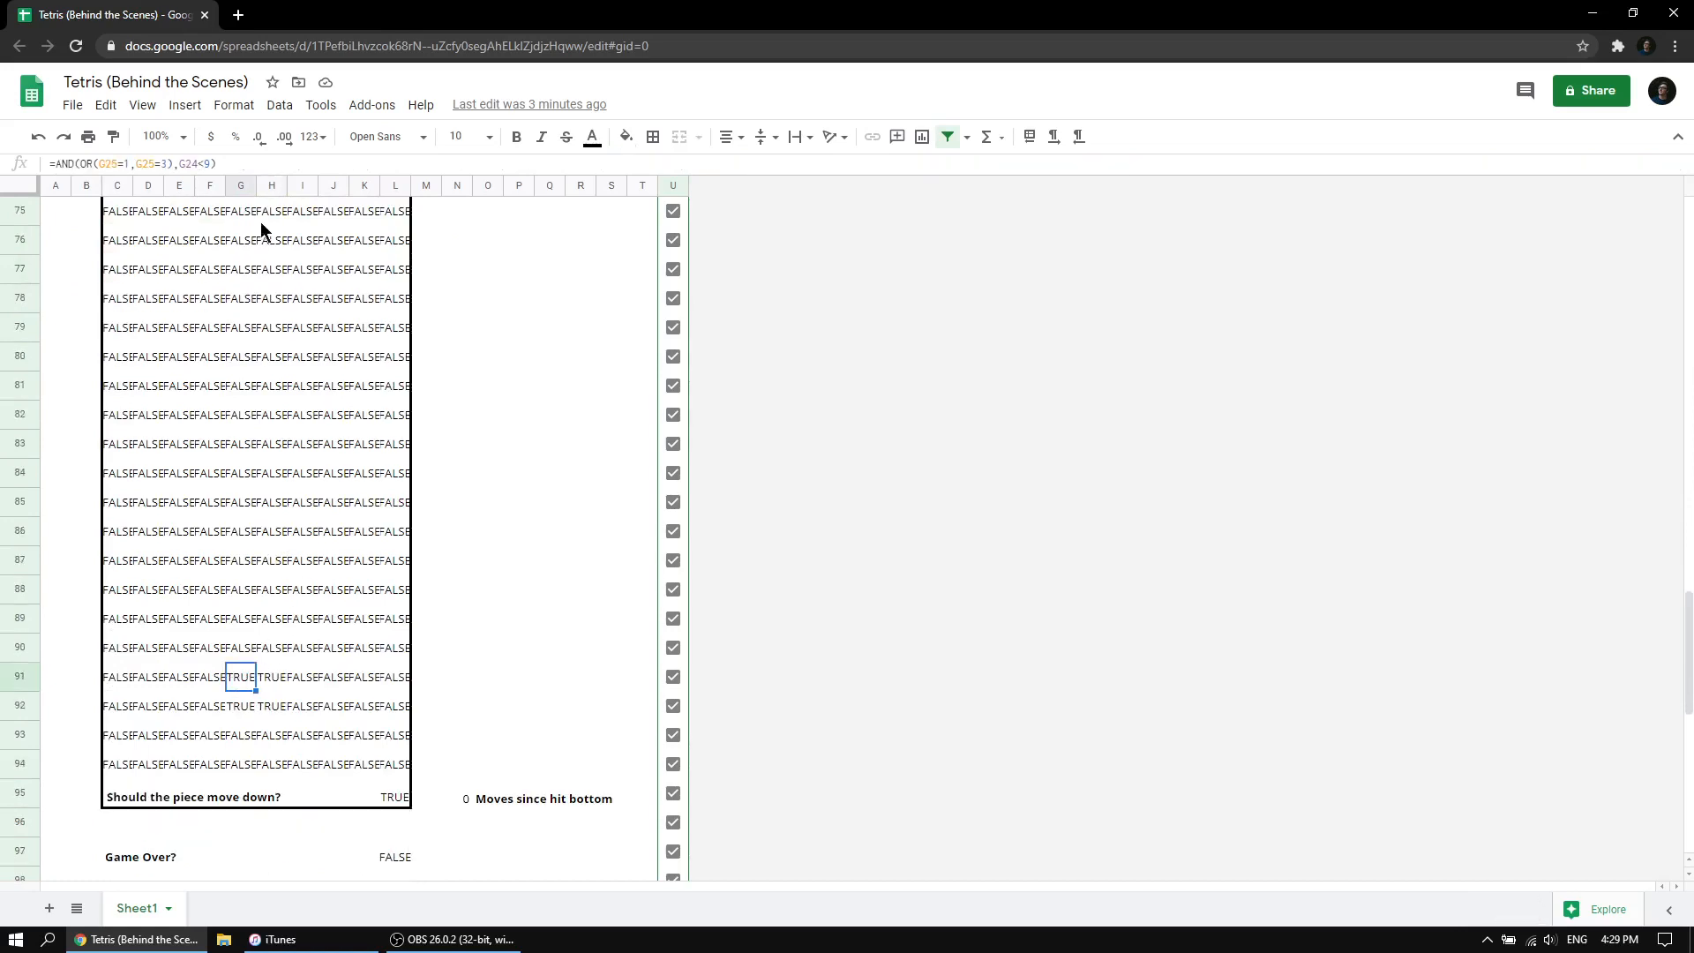
drag(263, 183, 264, 197)
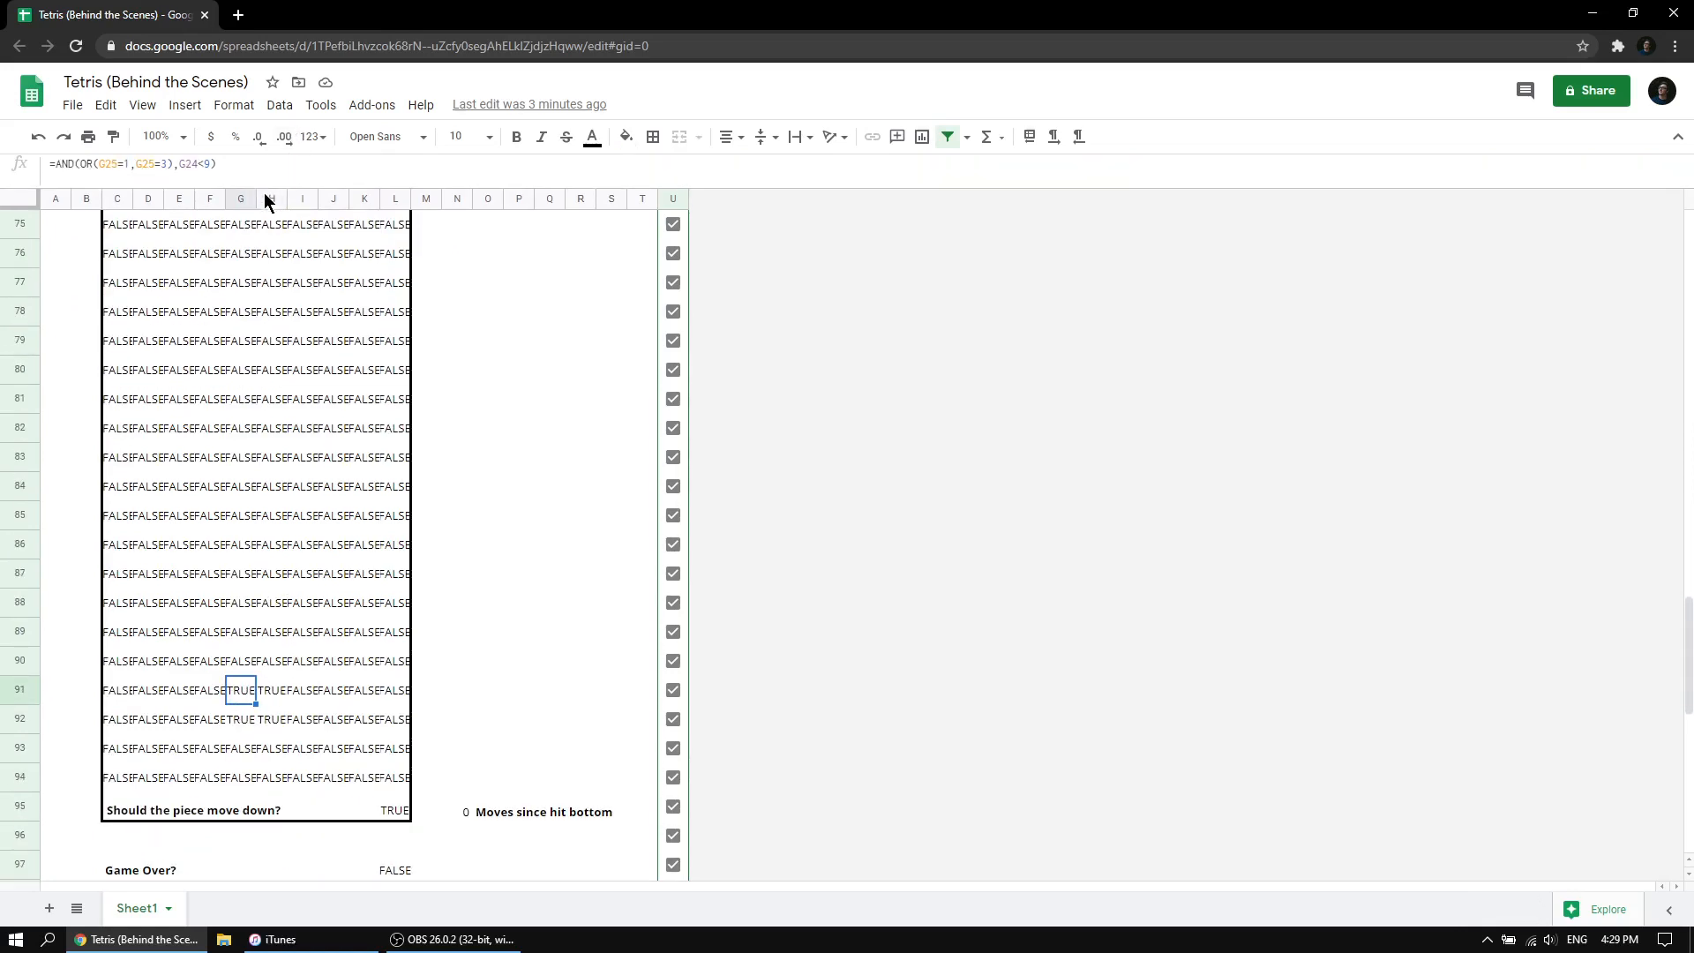
Highlight the OR(G25=1,G25=3) condition and the G24 reference in G91's formula, and view the "Should the piece move down?" formula in L95.
drag(50, 165, 174, 171)
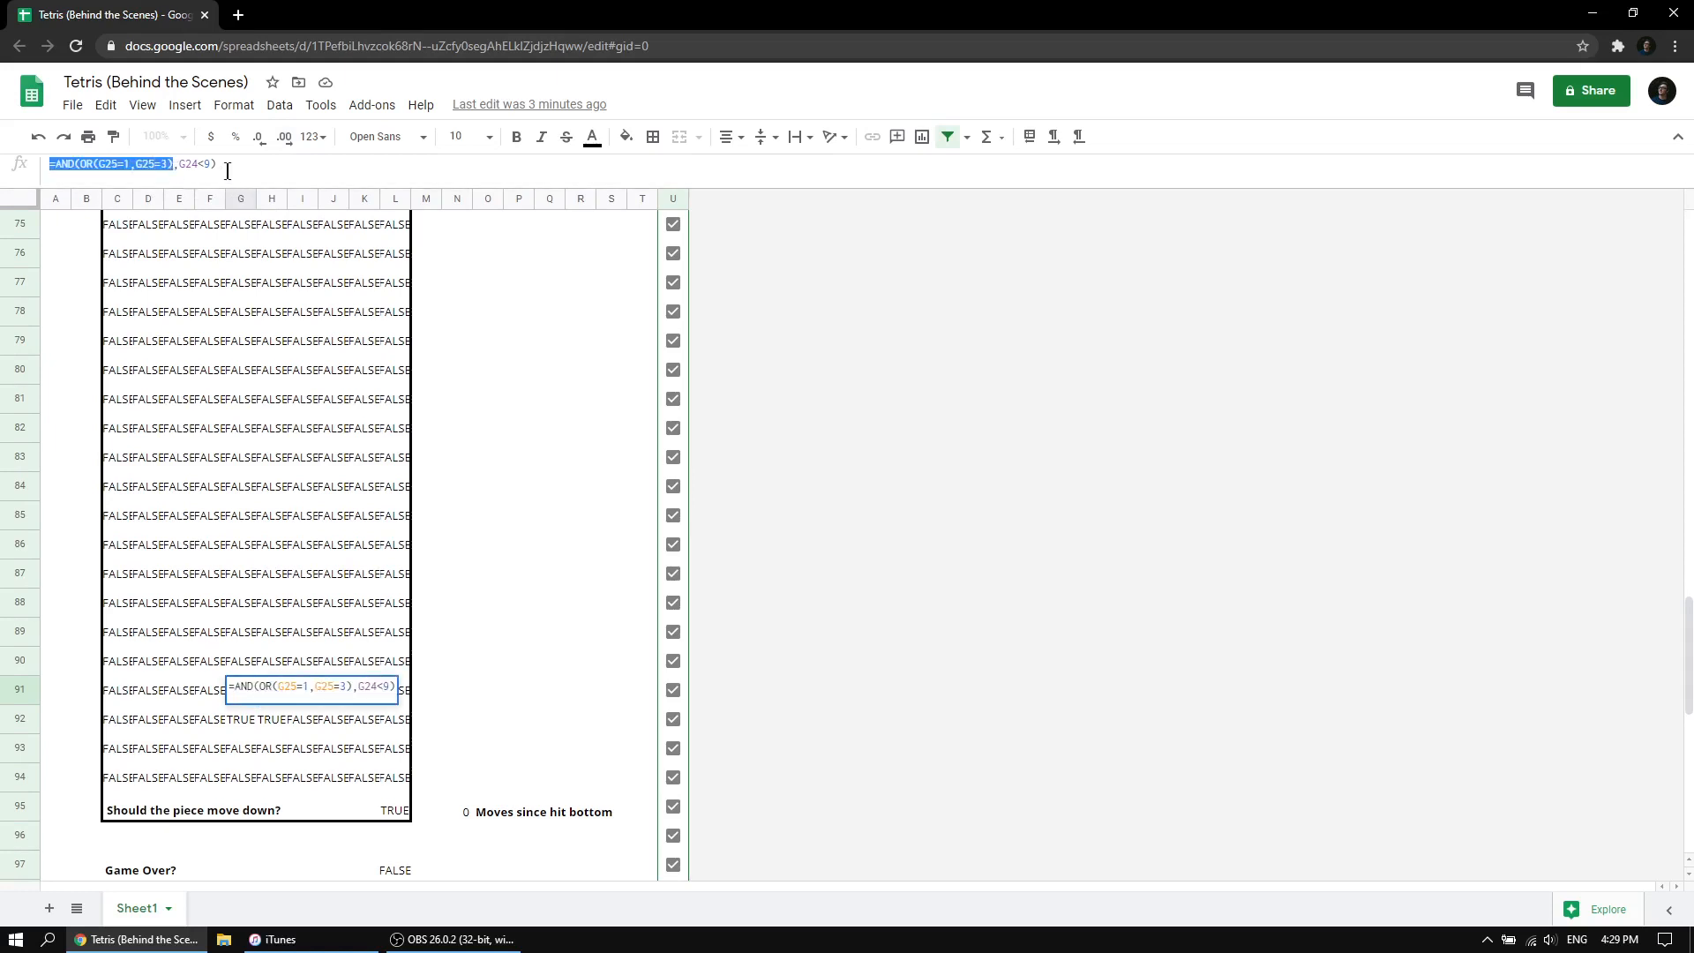
click(178, 166)
drag(179, 166, 198, 172)
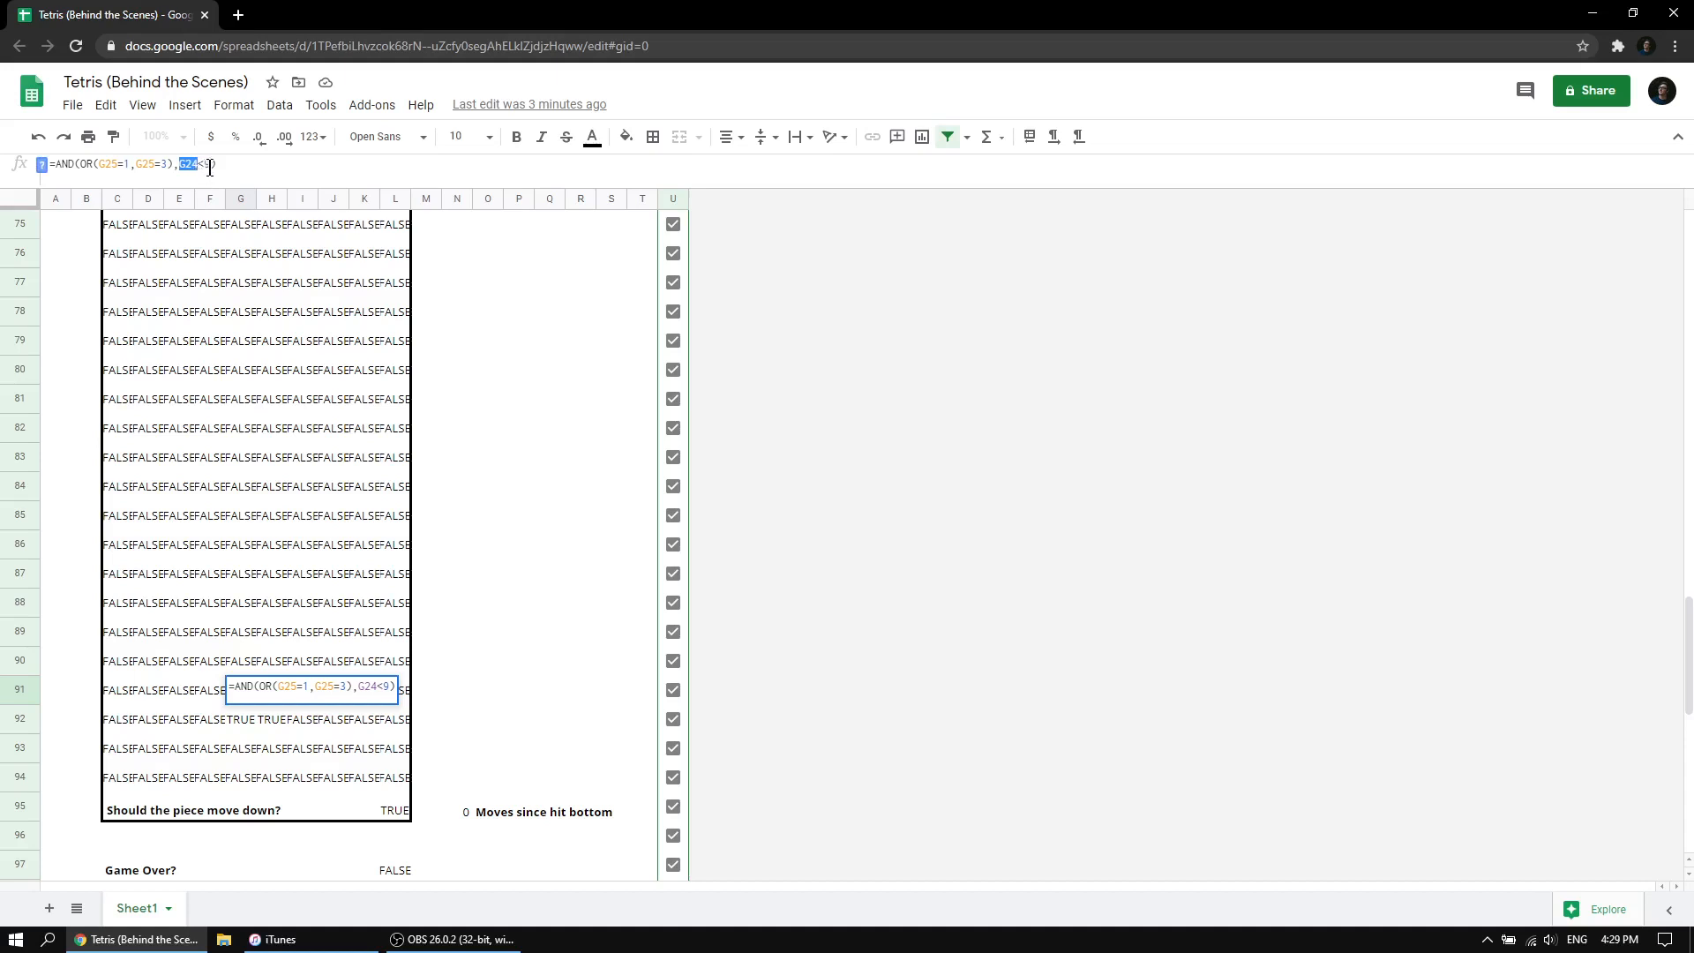
click(952, 494)
scroll(634, 611, down, 1)
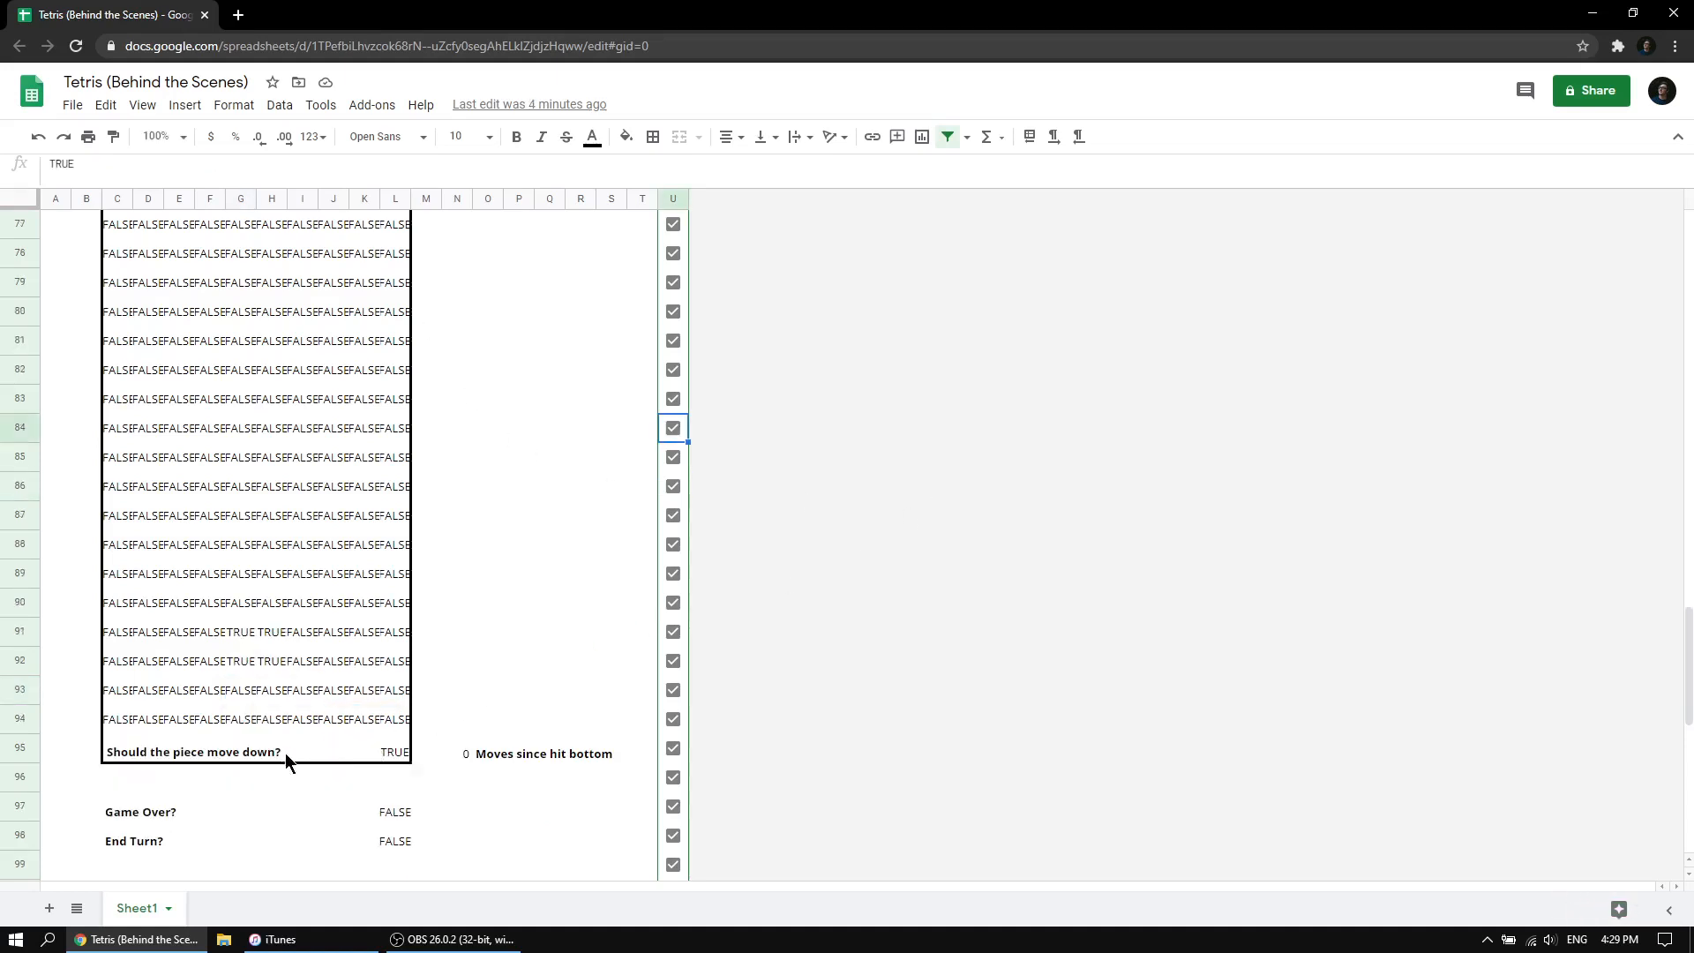
click(395, 753)
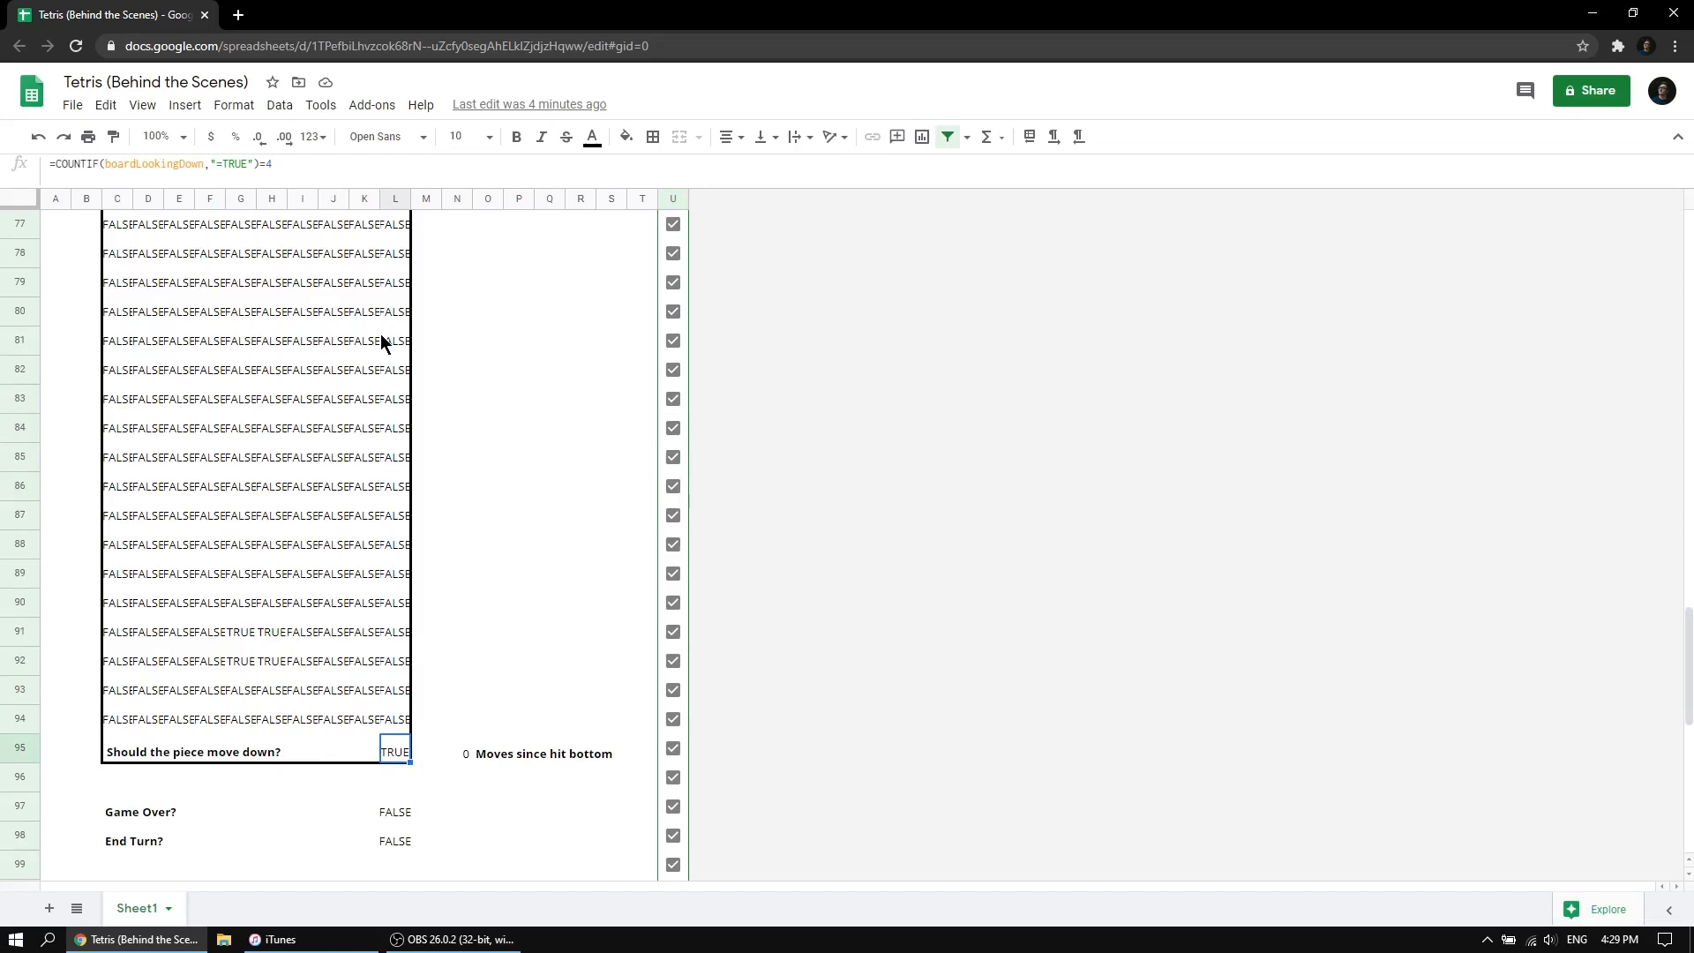
Move the falling square down on the display board until it locks onto the stack and the next piece appears.
scroll(425, 415, down, 7)
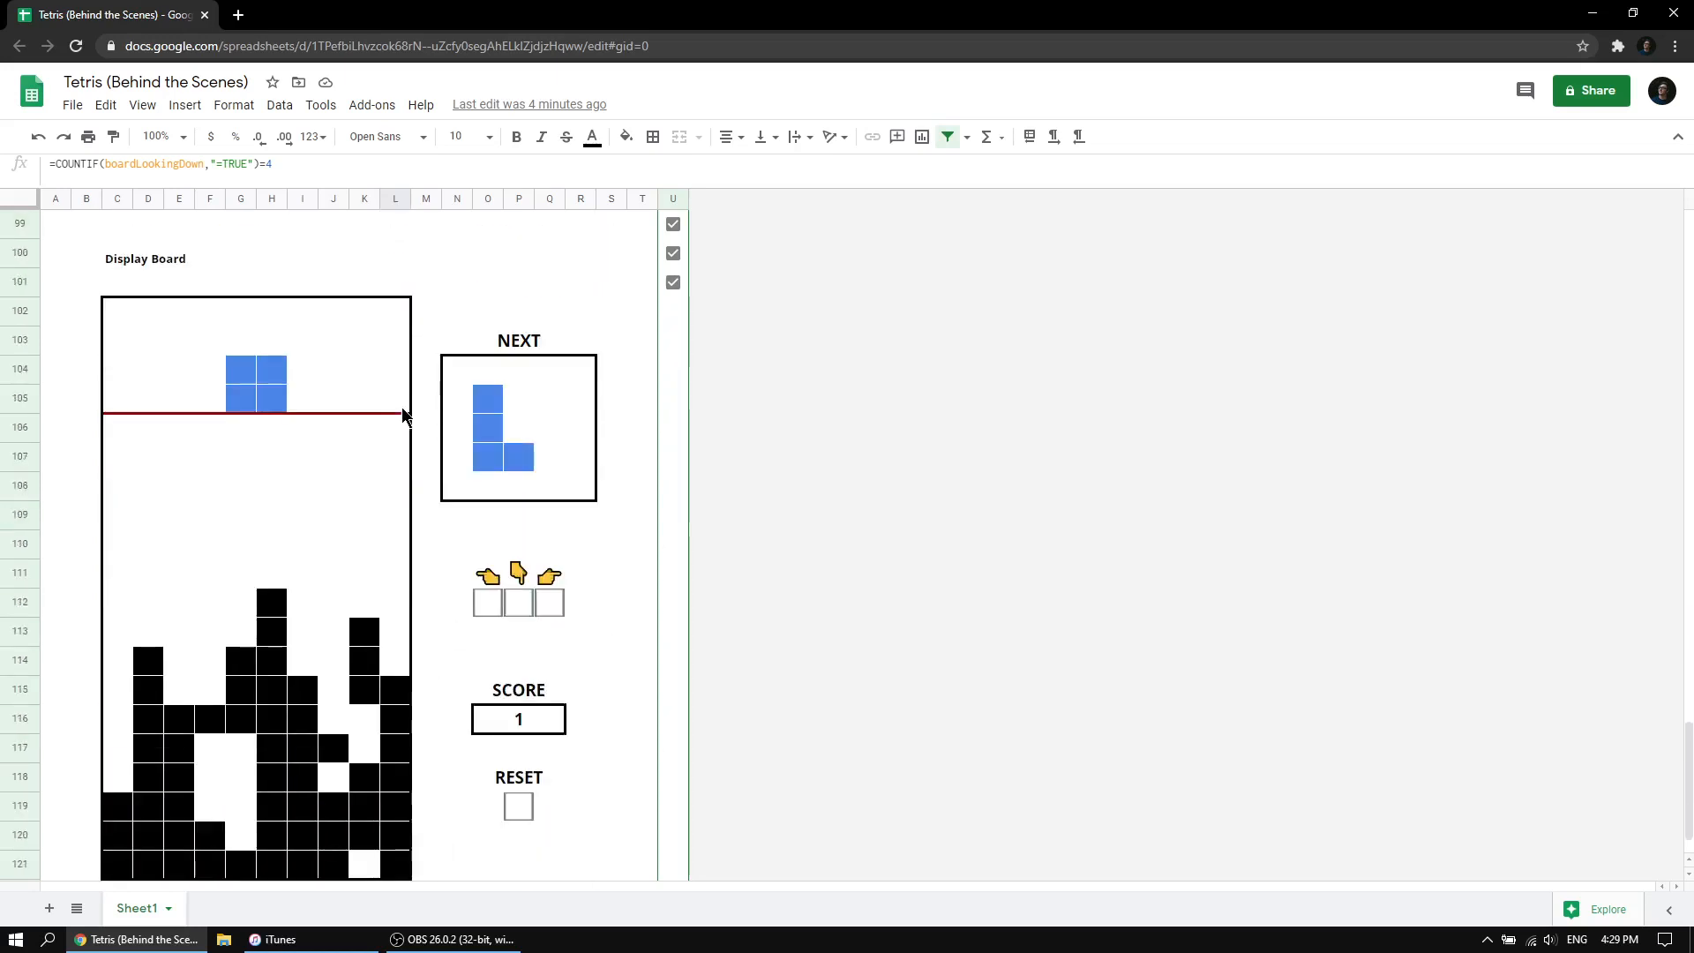
scroll(403, 414, up, 1)
click(518, 658)
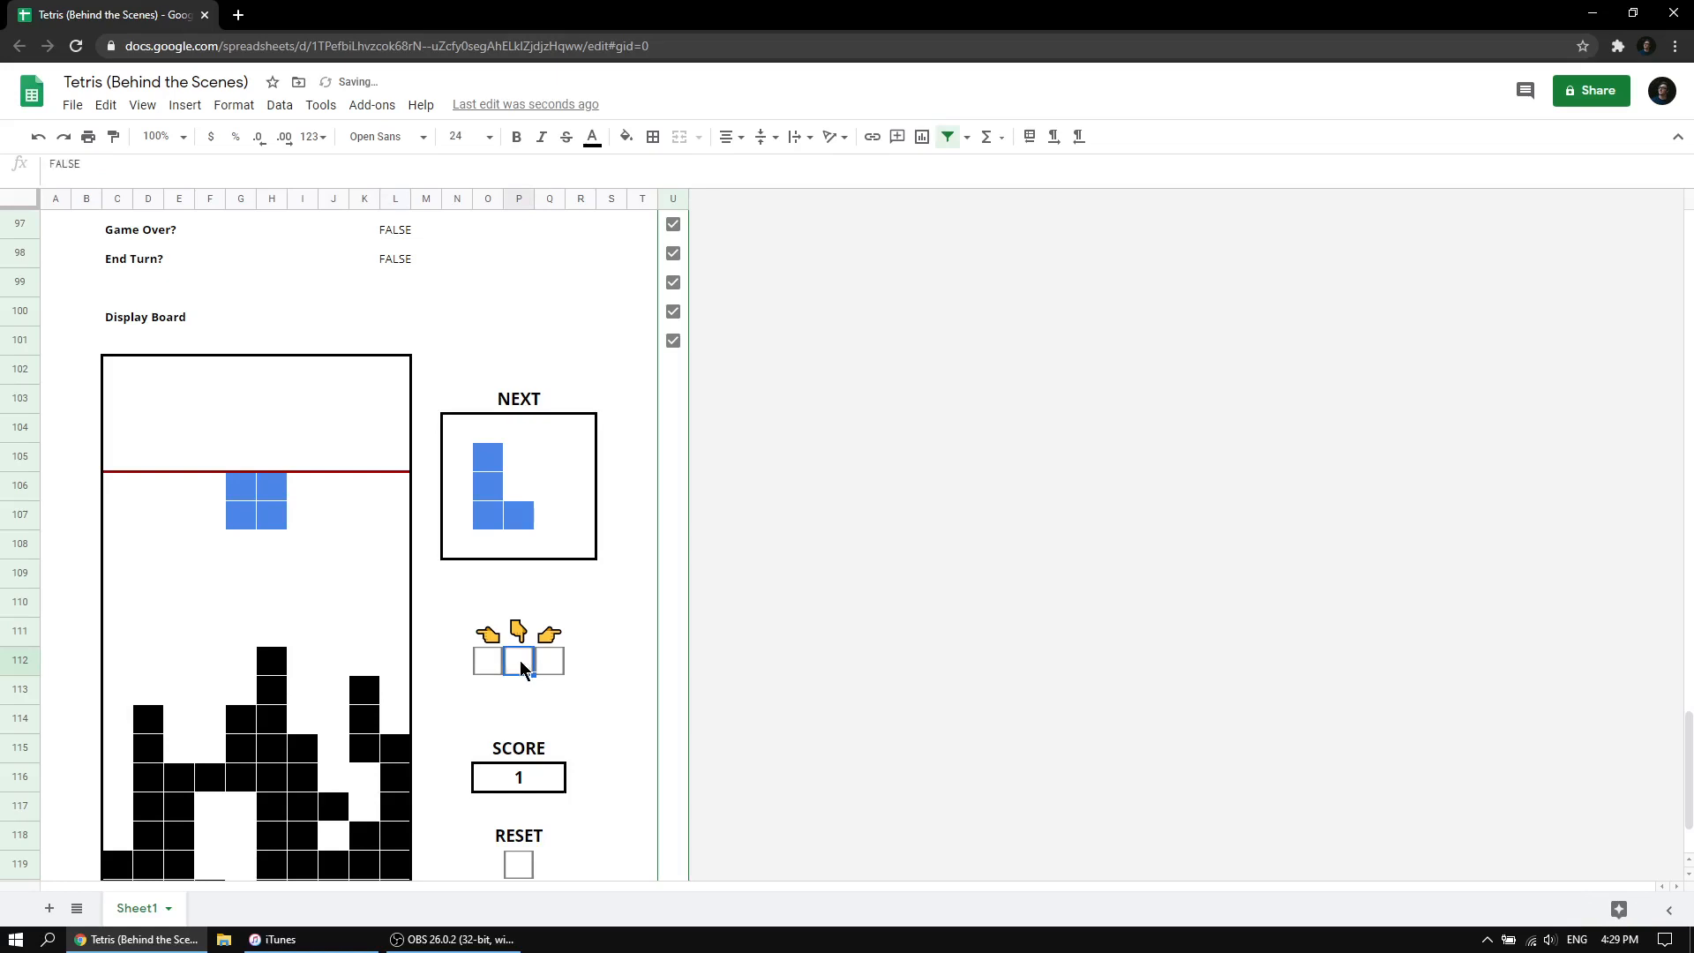
click(522, 664)
click(521, 668)
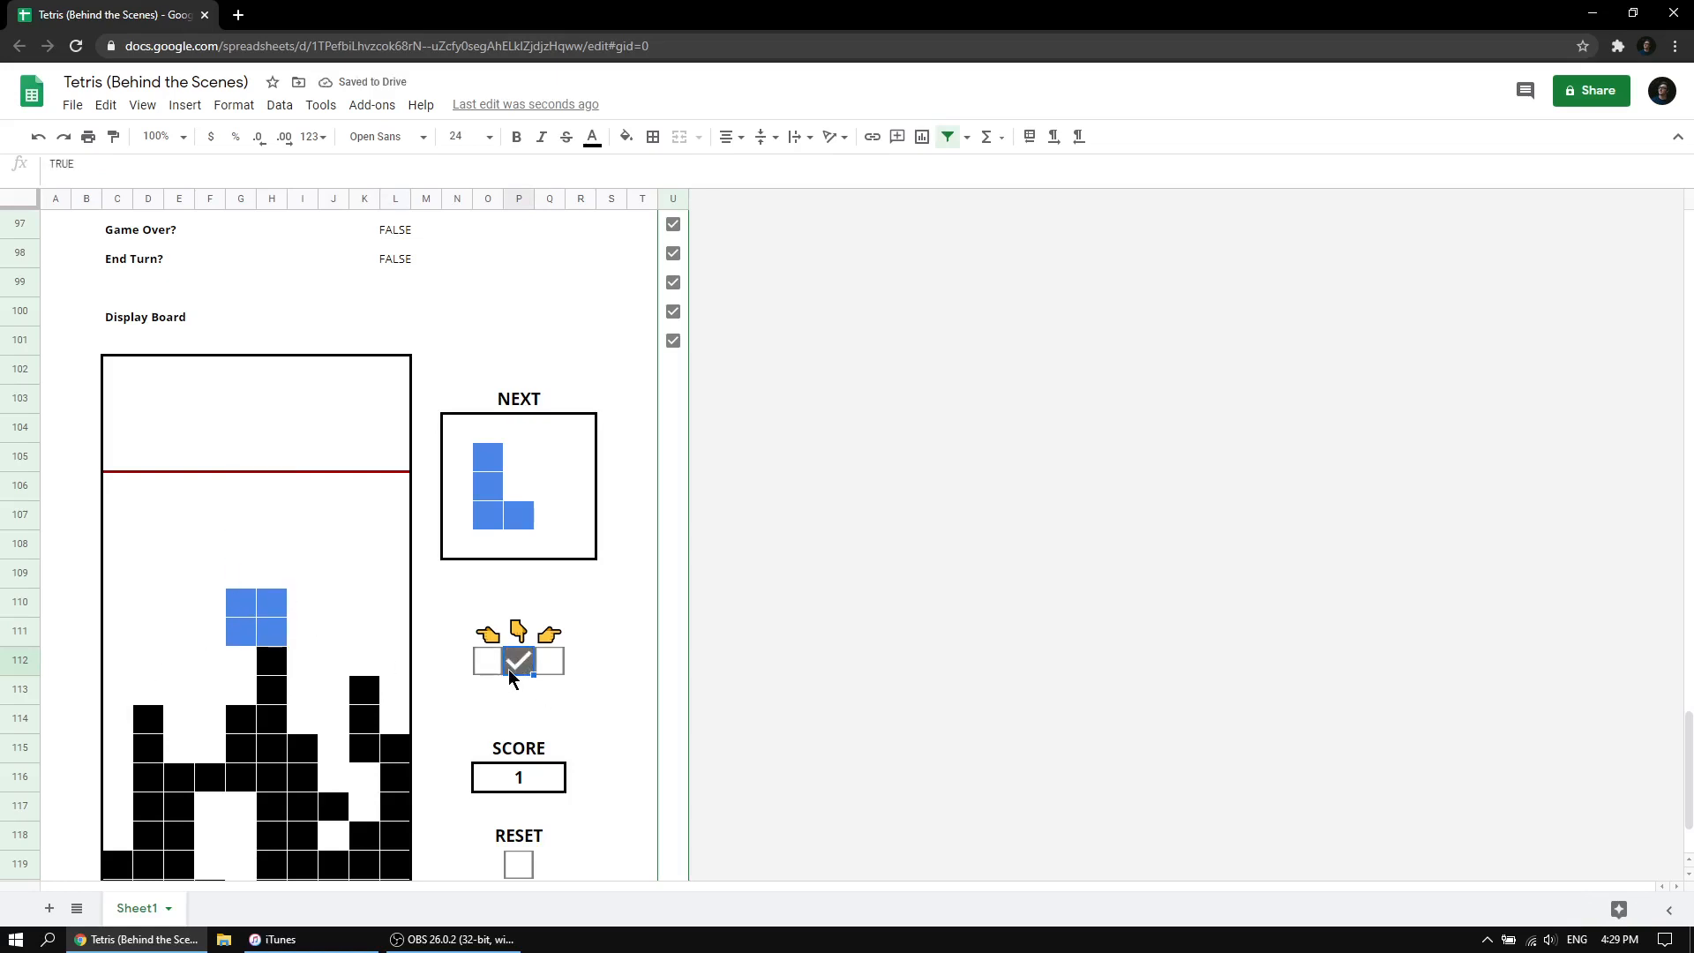
click(509, 669)
click(510, 669)
click(517, 668)
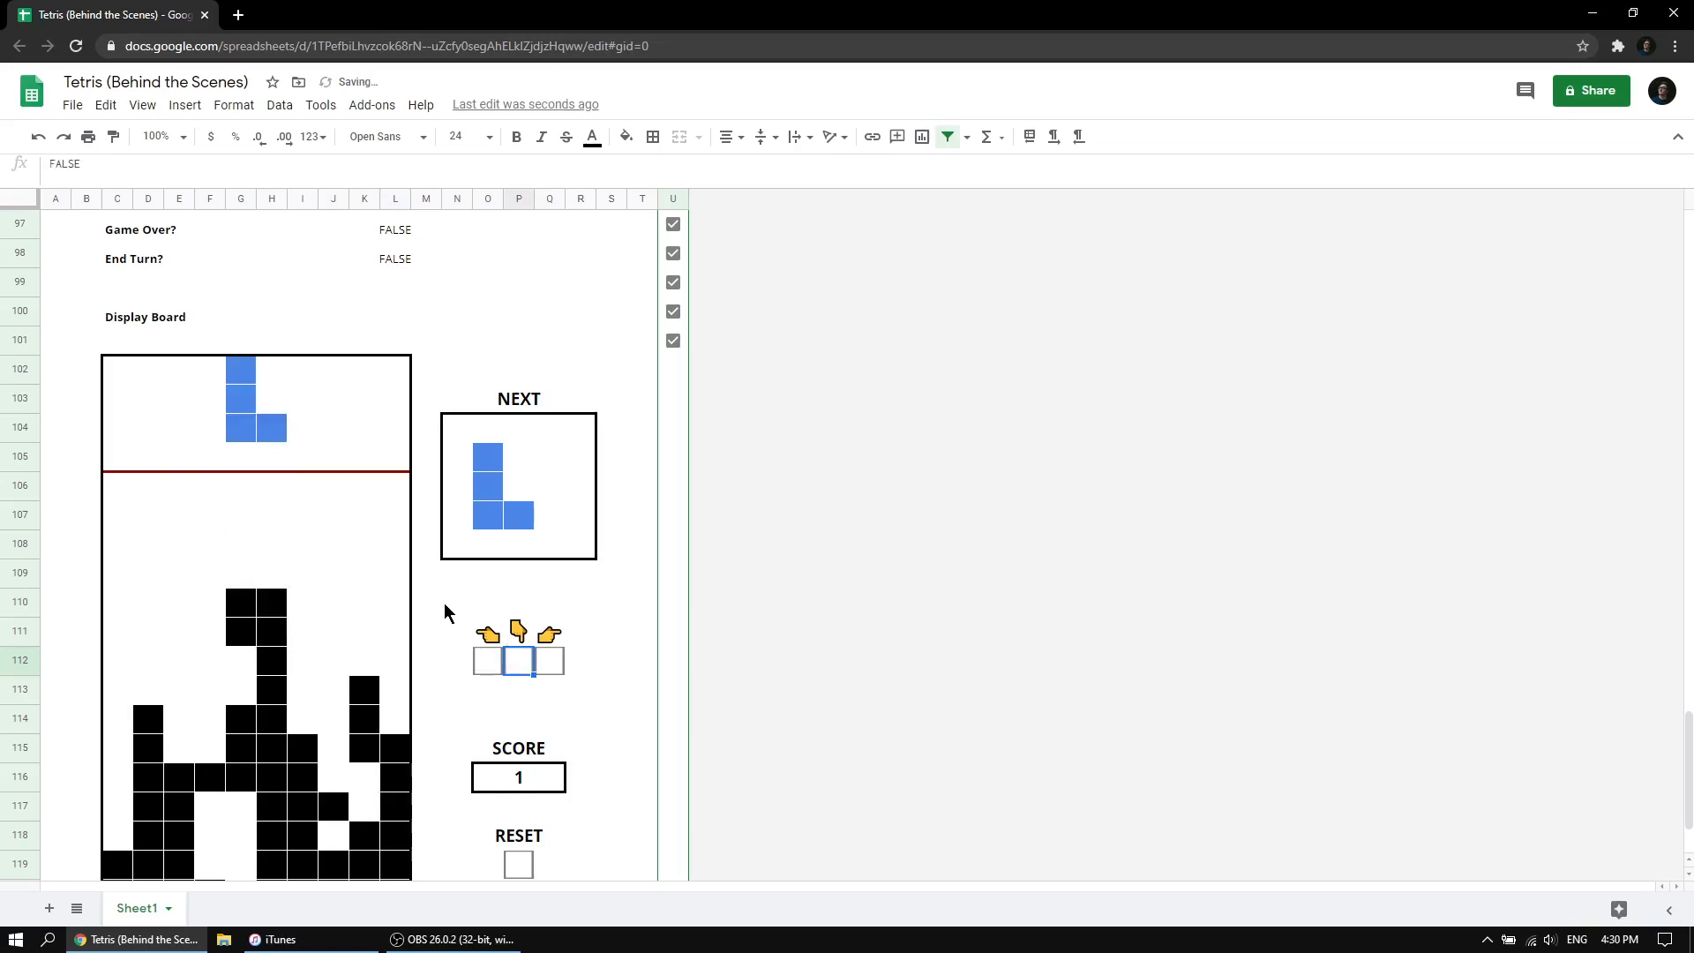
Highlight the new L piece's cells G102:G104 and H104 on the display board.
click(240, 376)
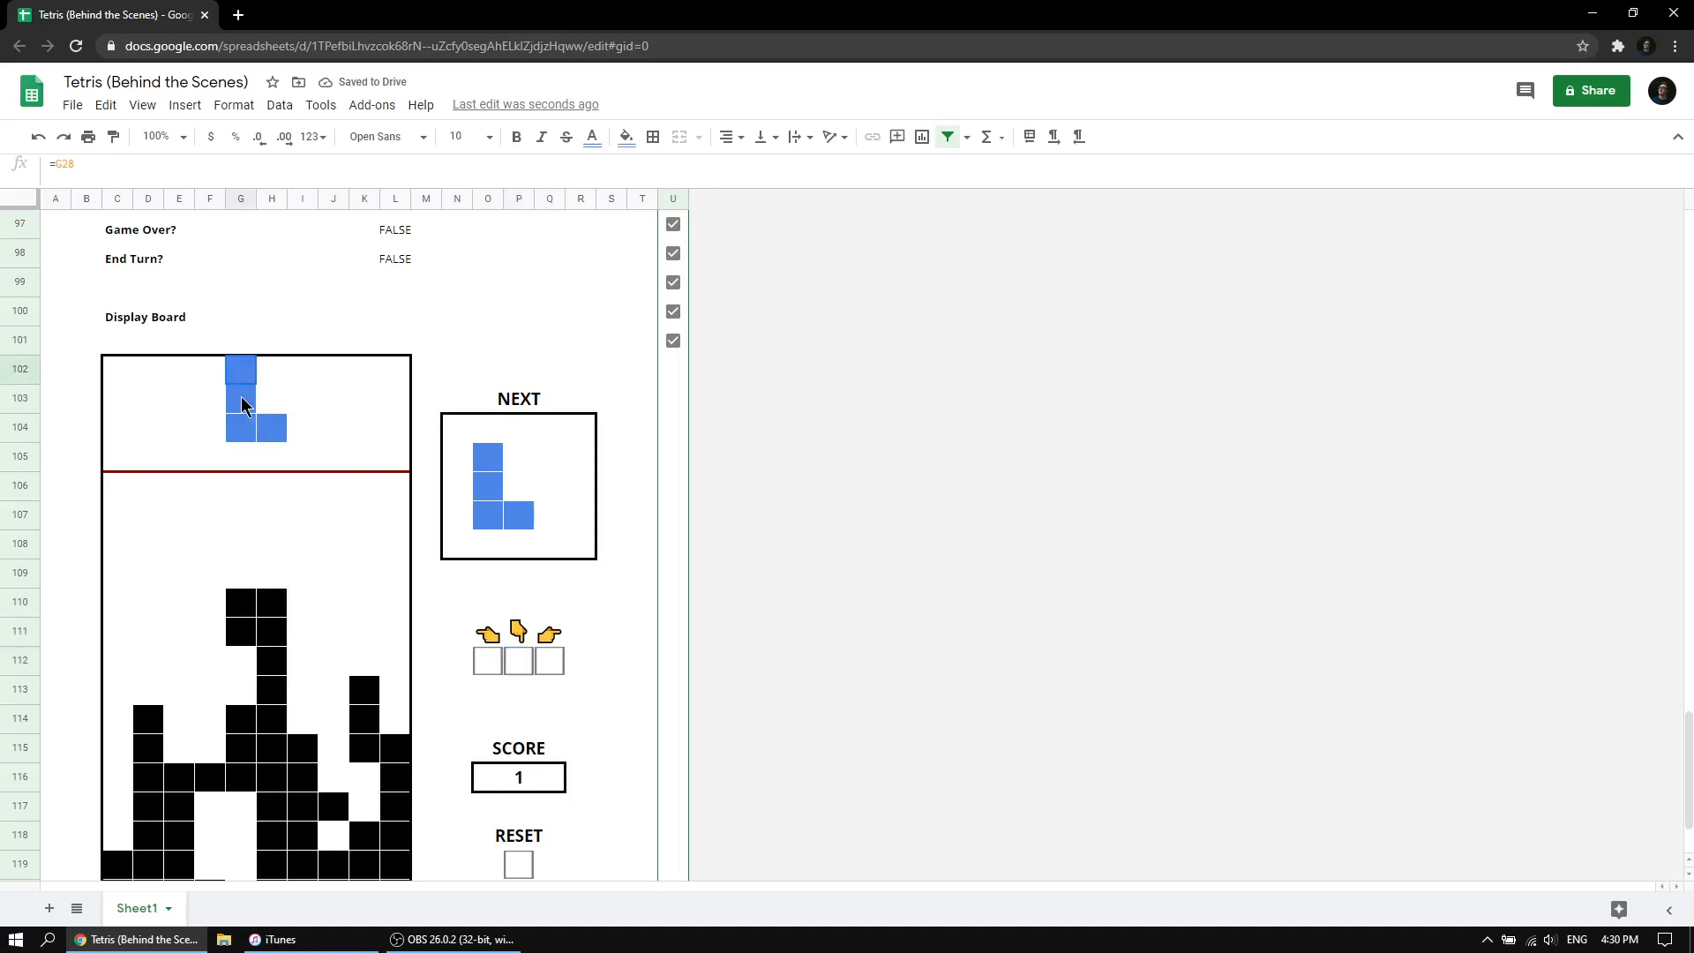
drag(242, 404, 249, 441)
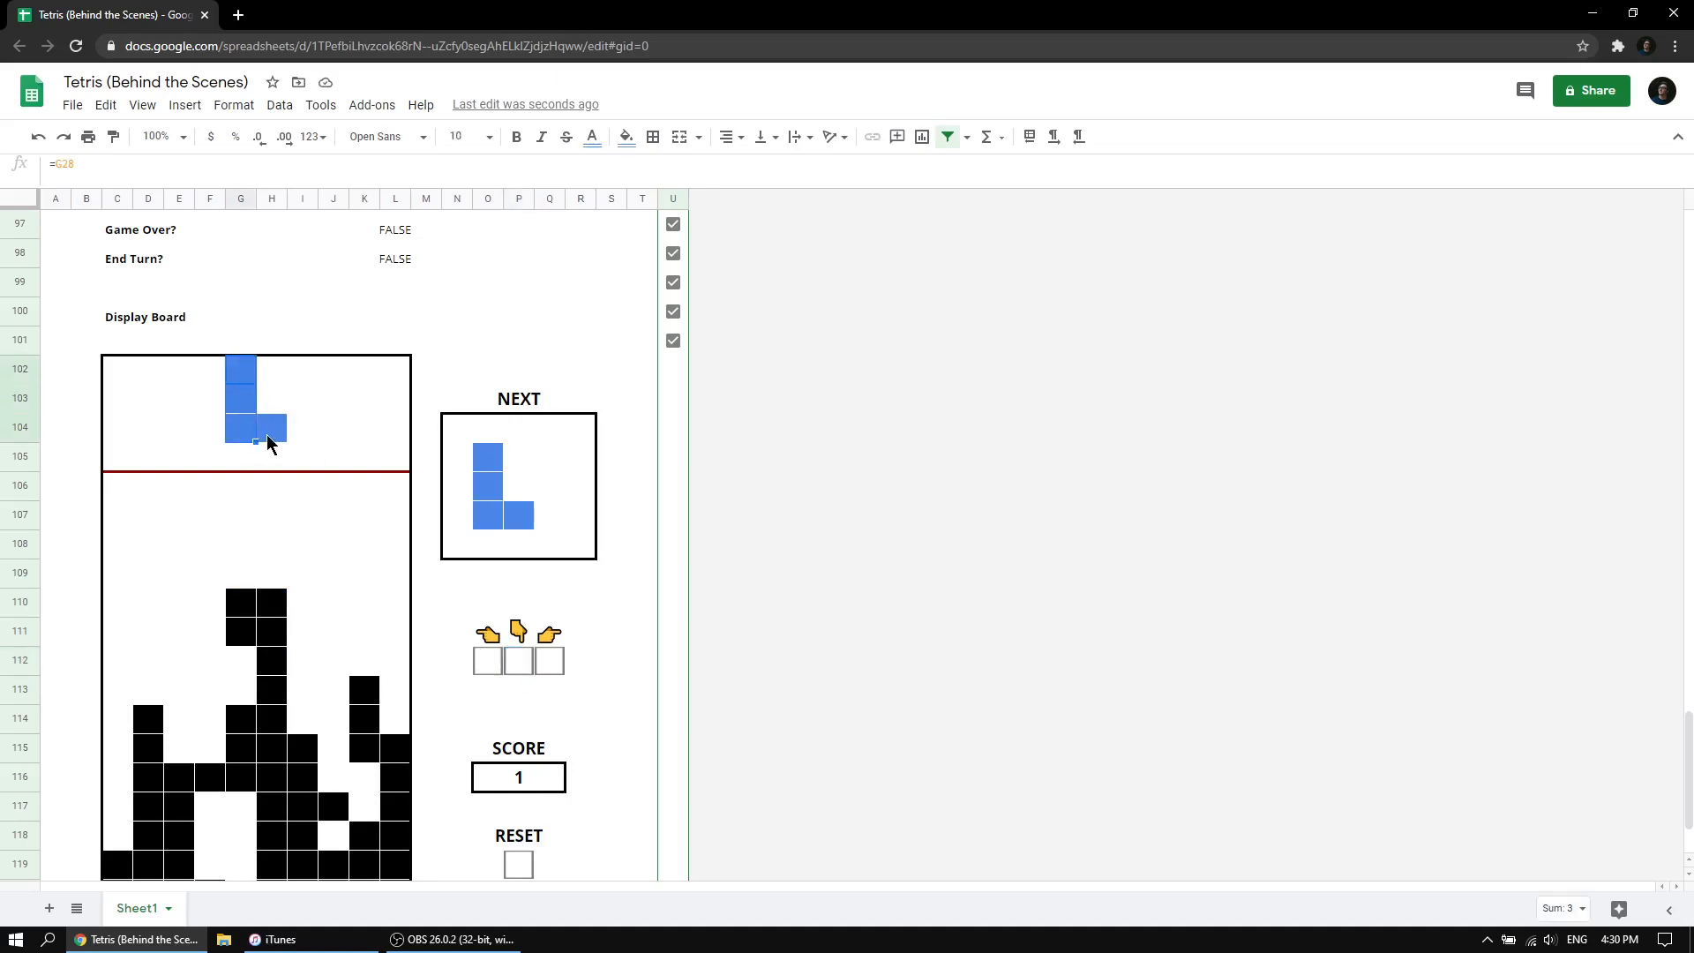
click(273, 431)
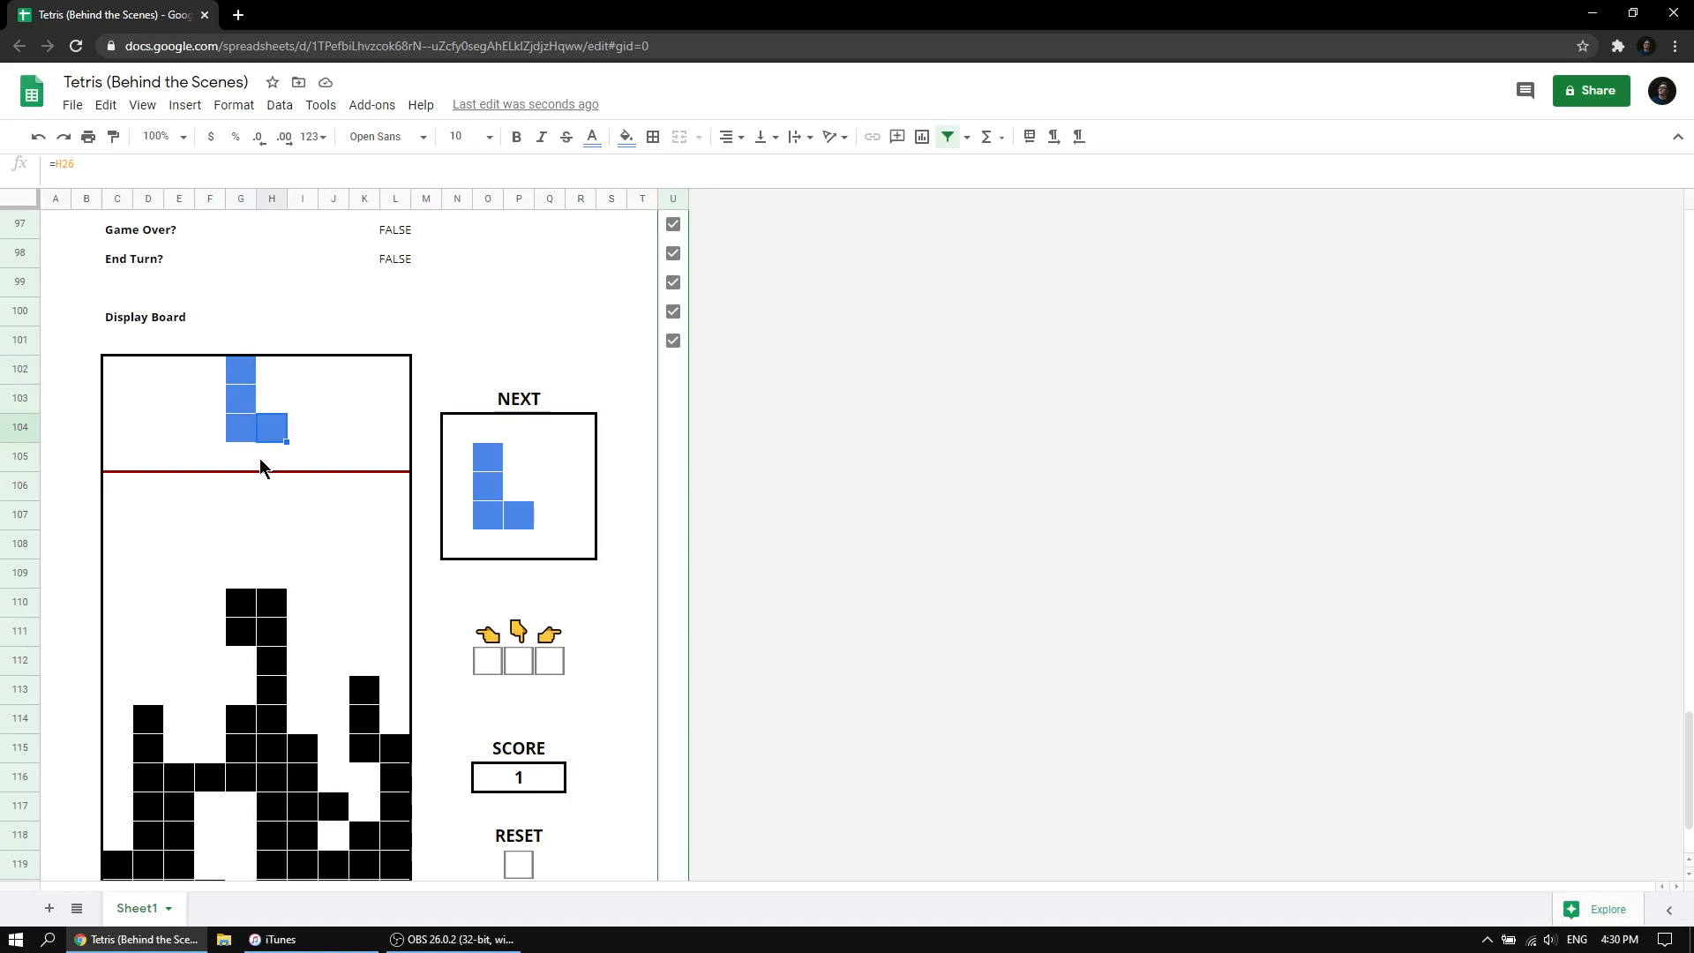
Move the L piece one column left and down until it rests on the stack, and highlight its cells F107:F109.
click(486, 662)
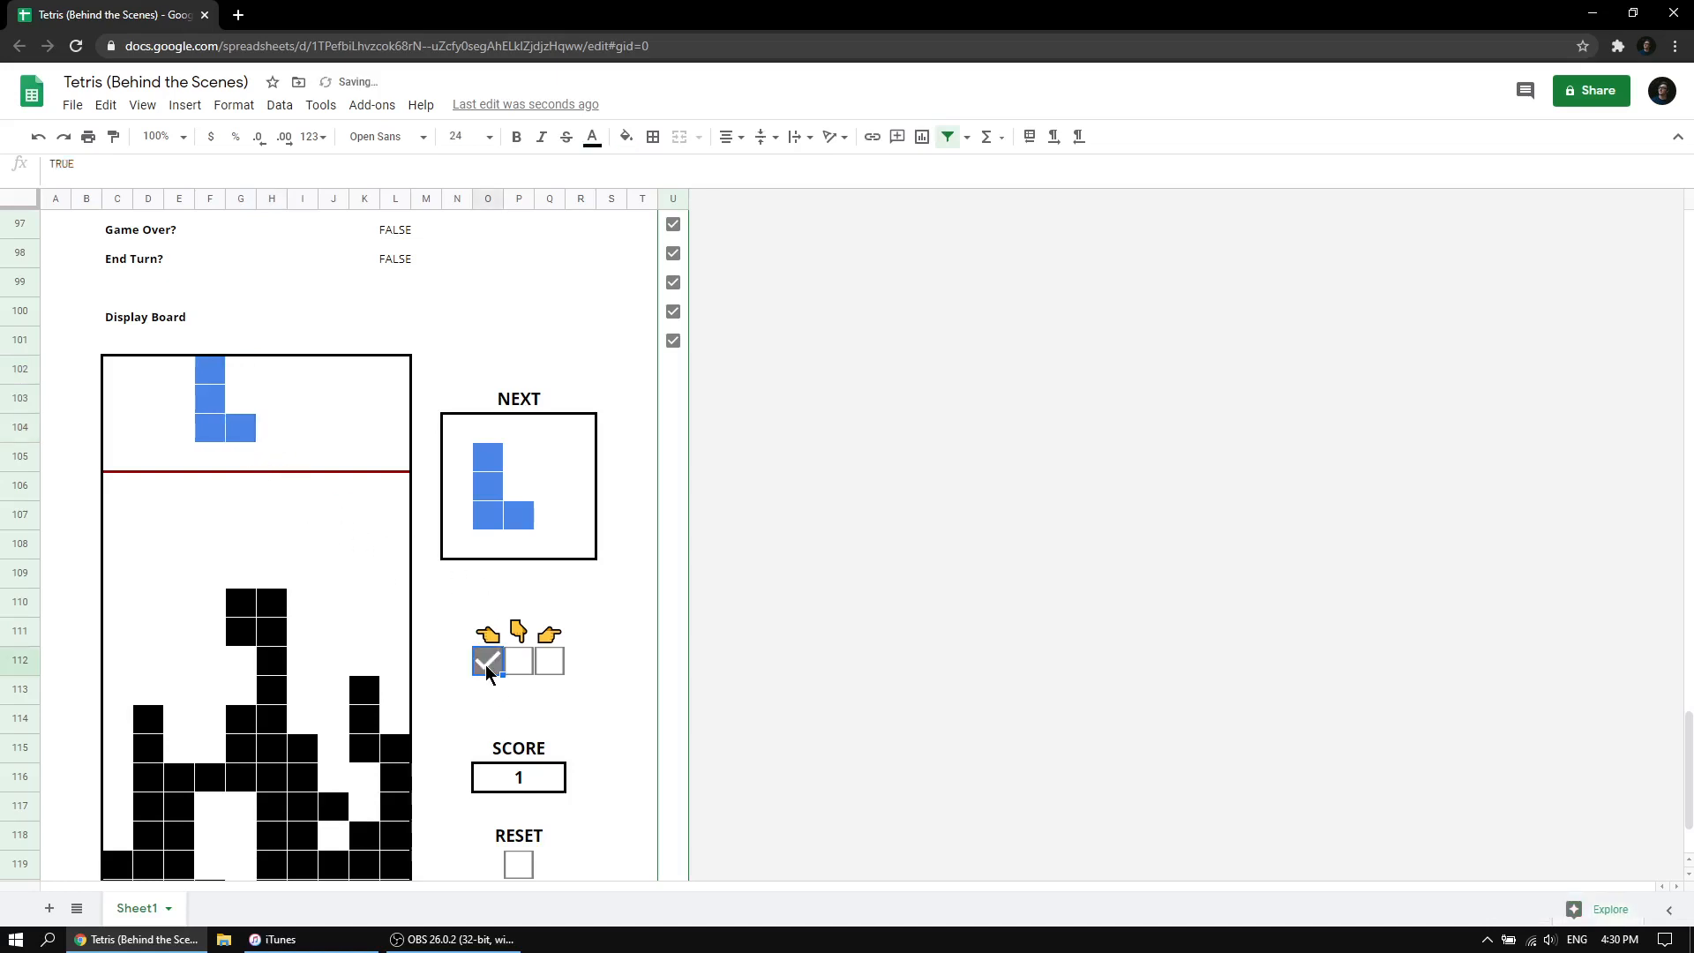
click(519, 669)
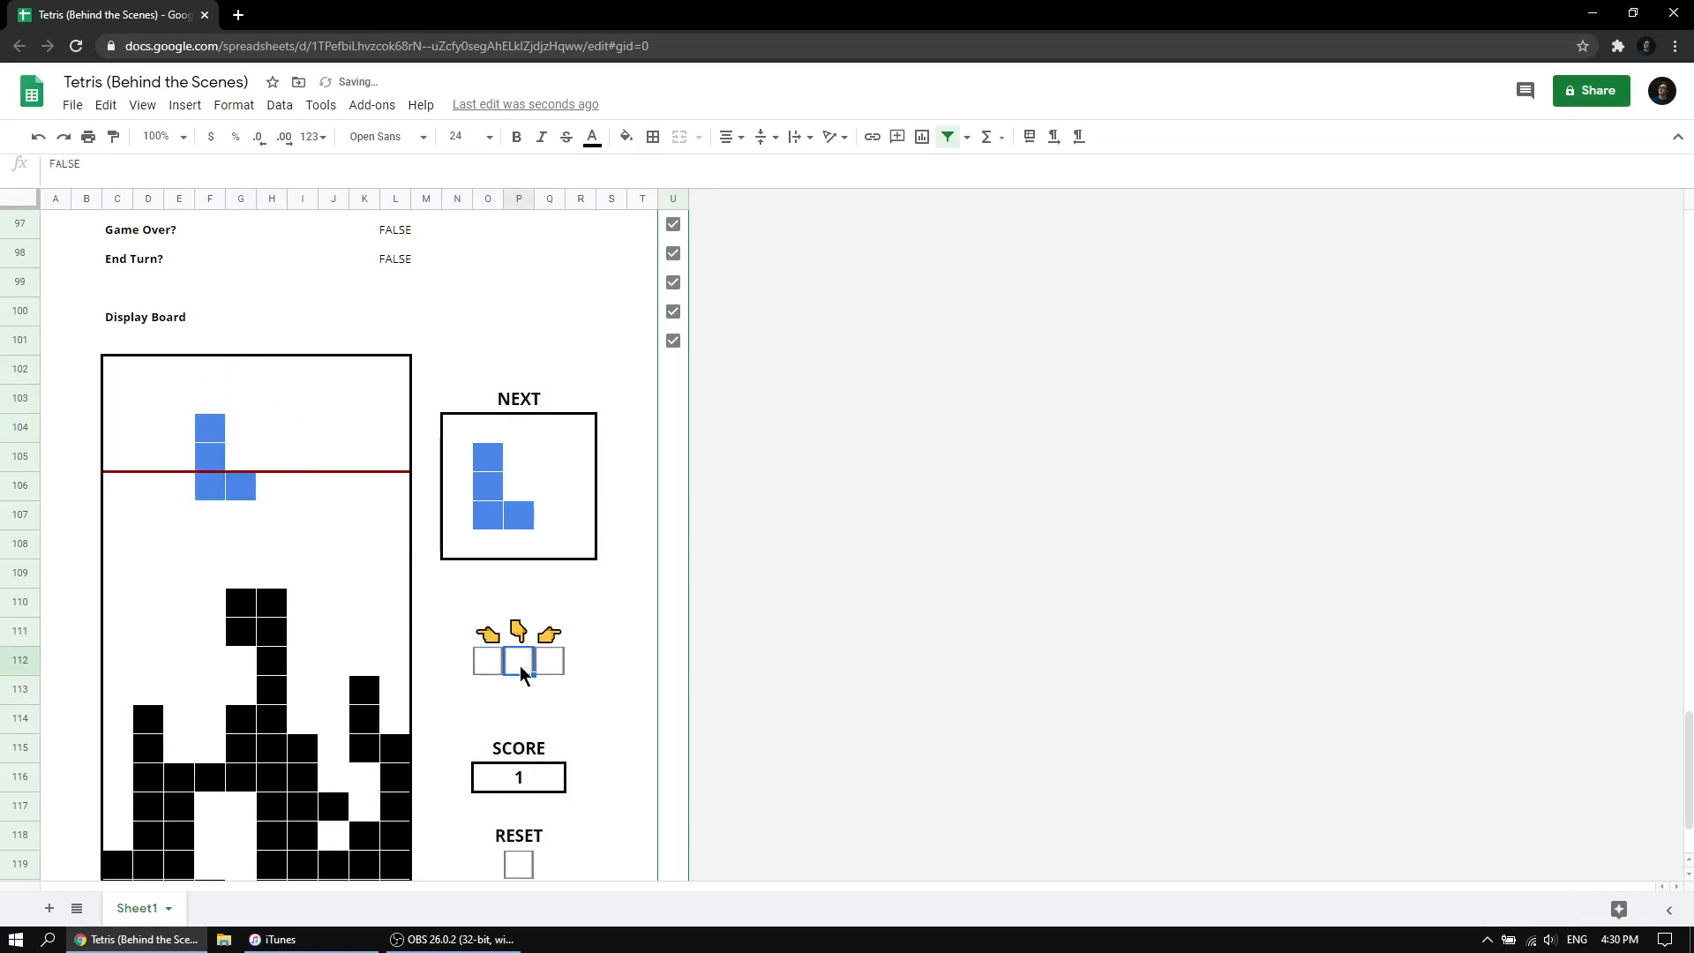
click(521, 671)
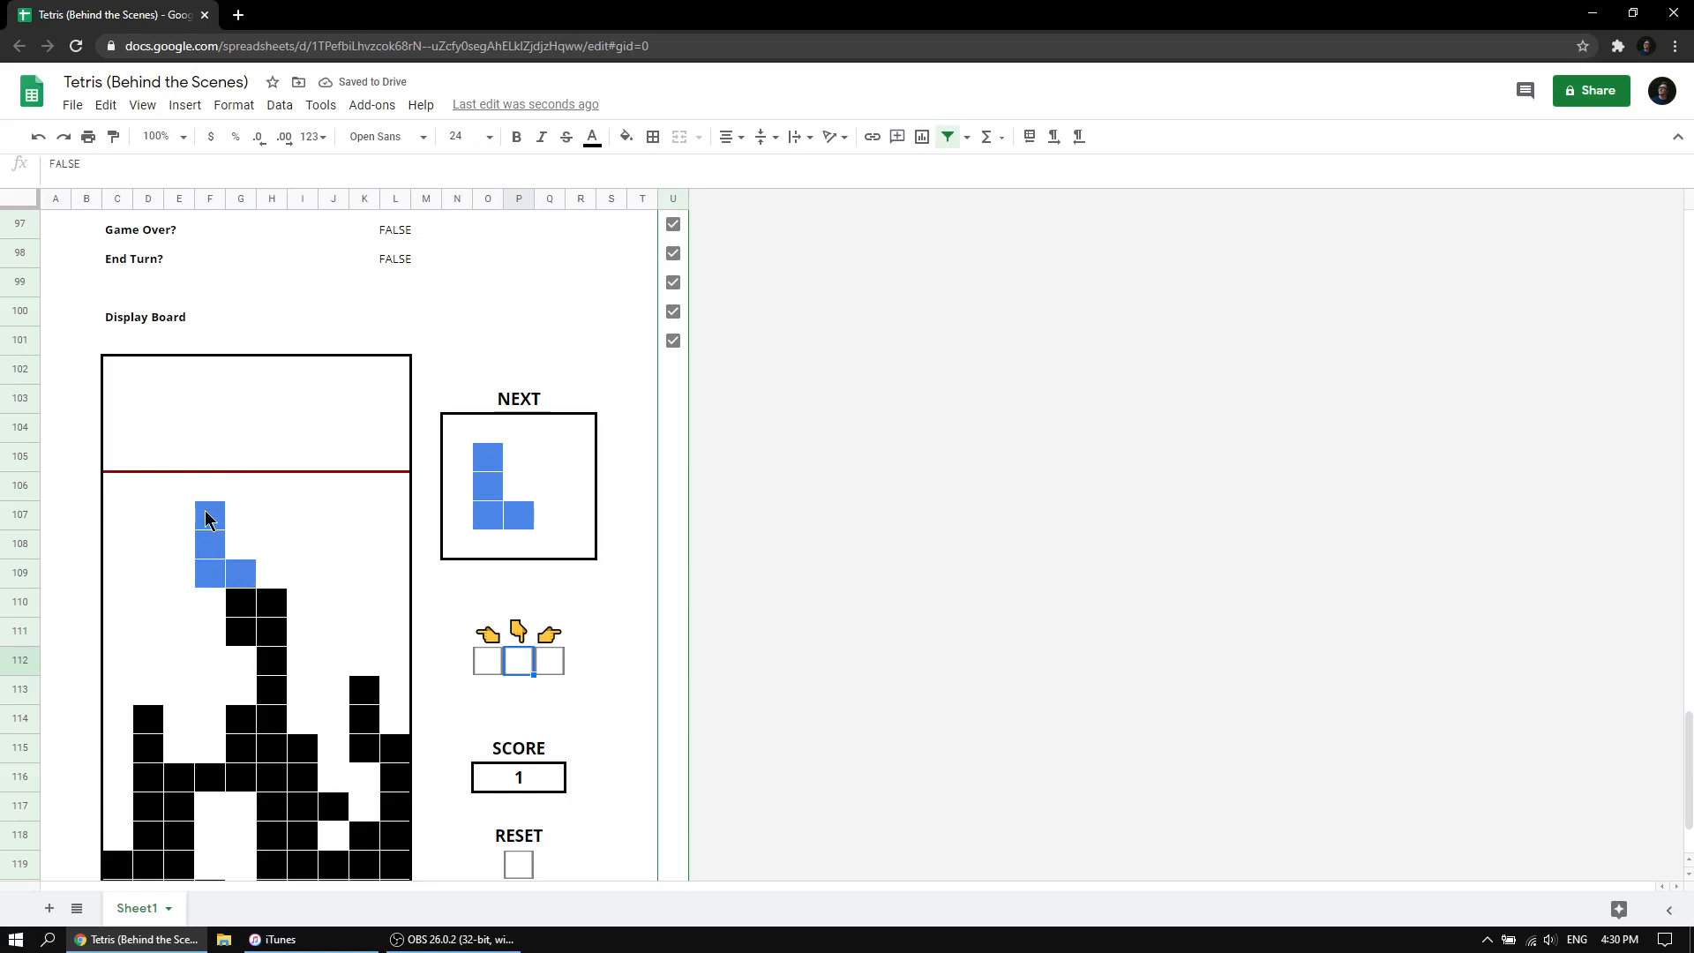
drag(211, 527, 212, 591)
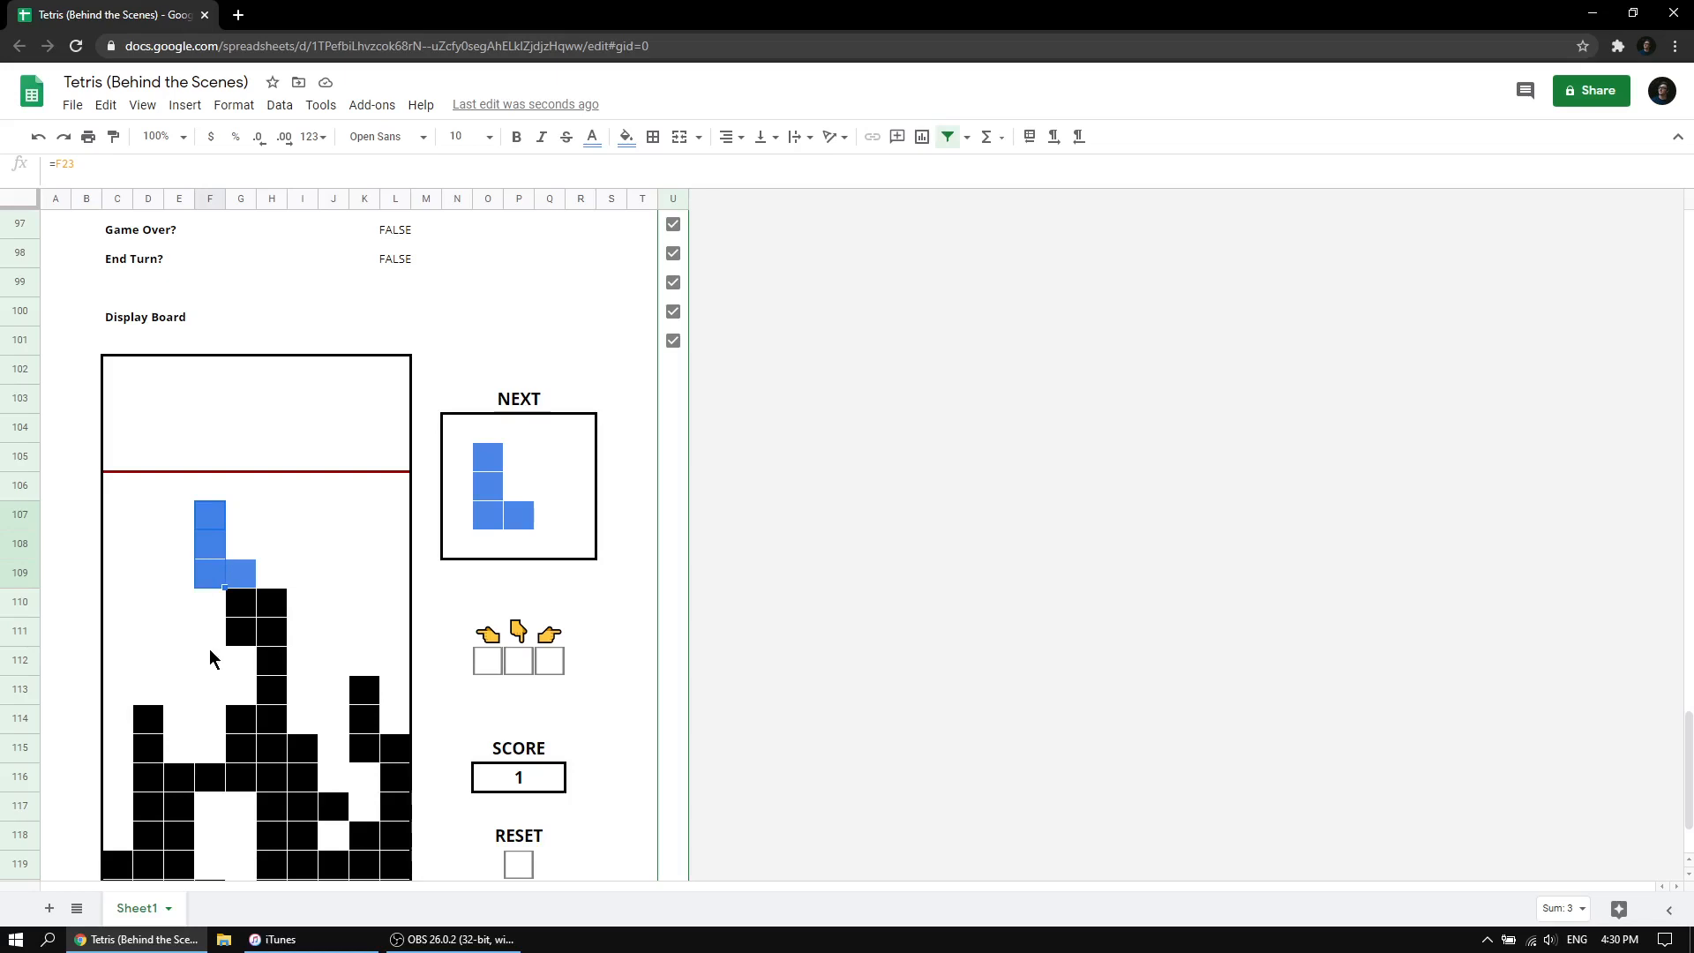
Highlight cells F87:F89 in the "Can you move down?" grid and view the formulas in G87 and L95.
scroll(252, 581, up, 5)
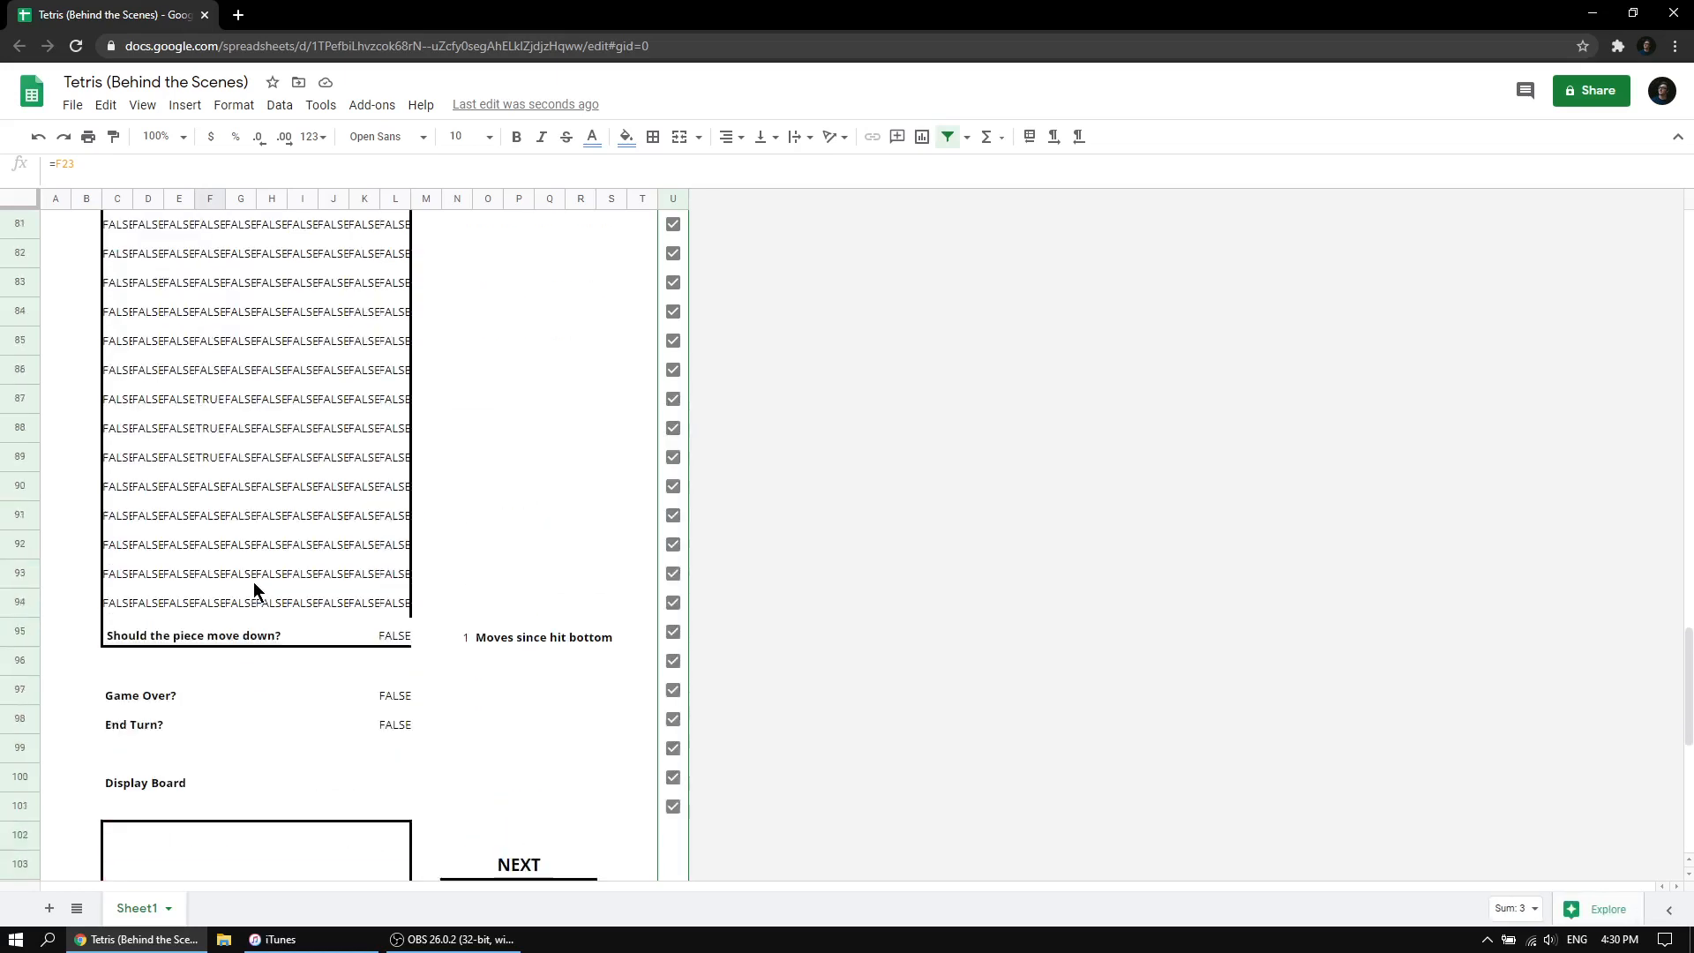
scroll(254, 587, up, 3)
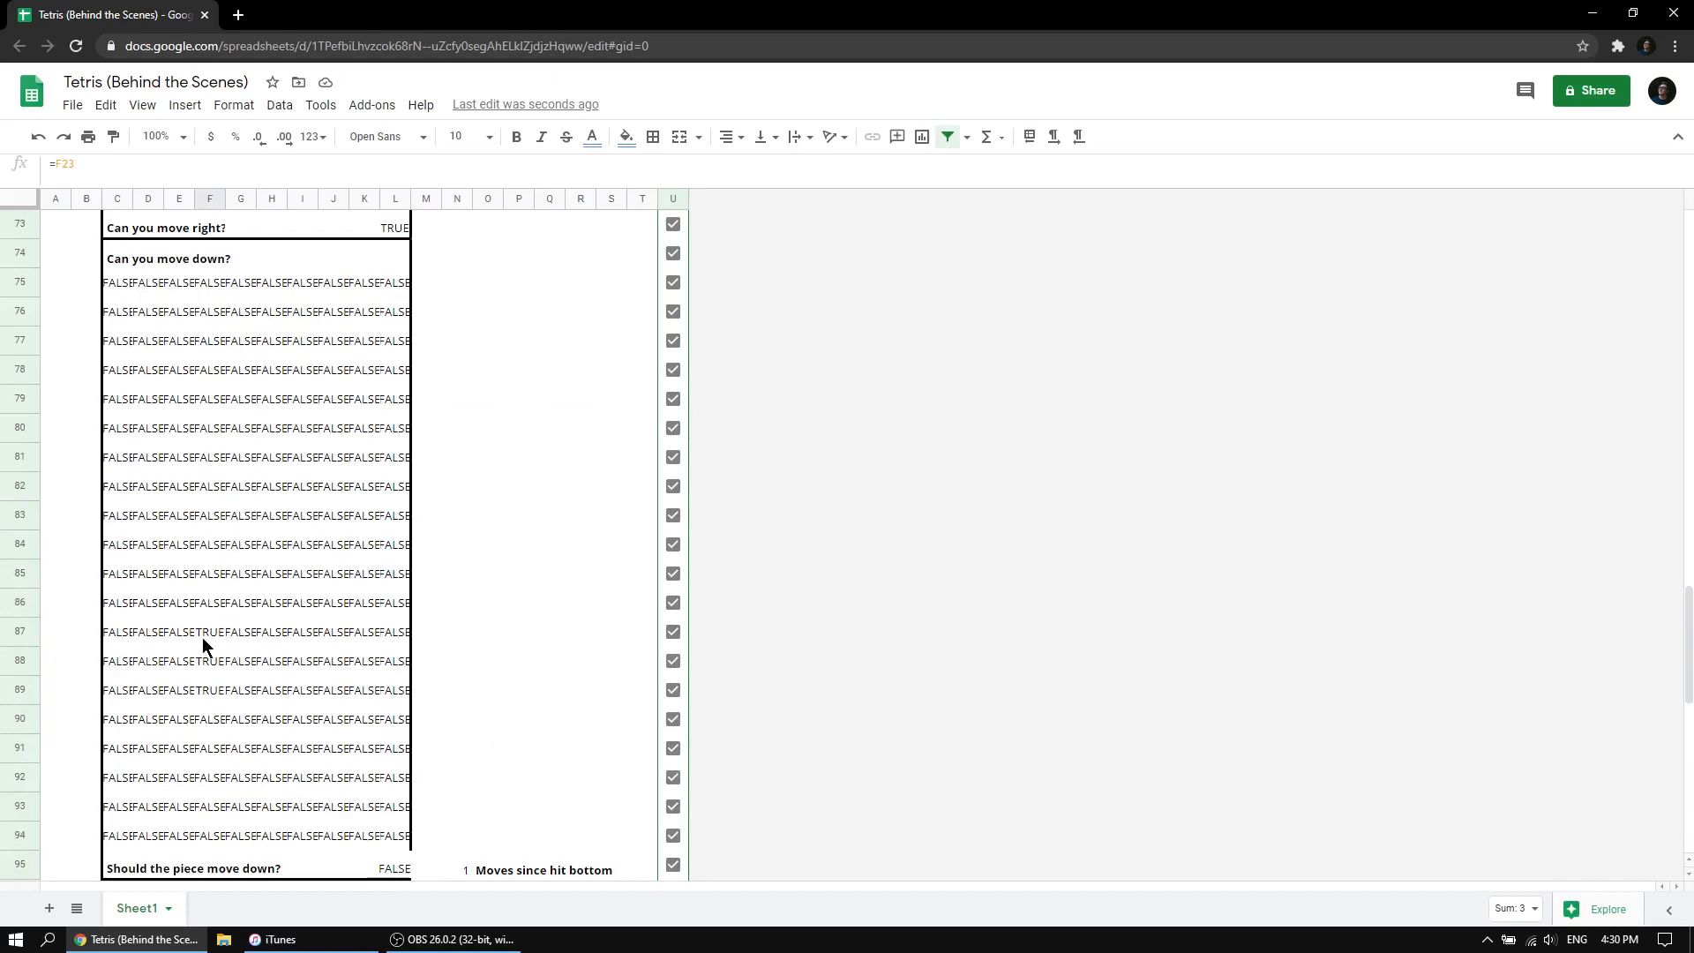
drag(208, 637, 213, 682)
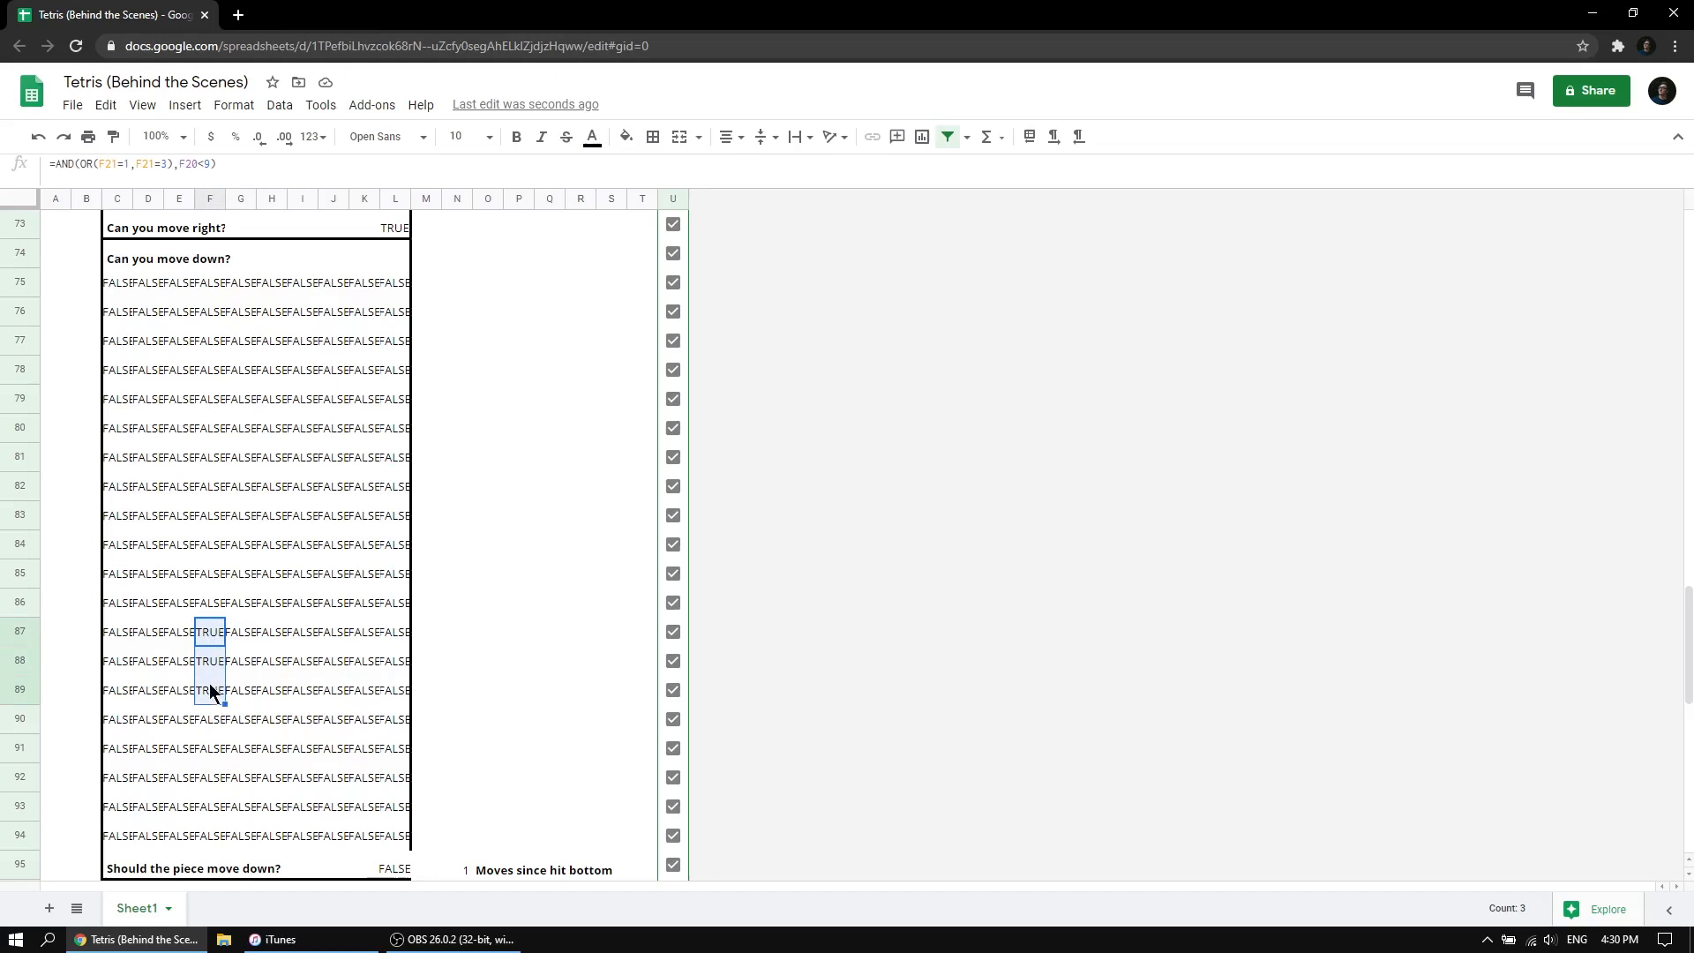
click(240, 639)
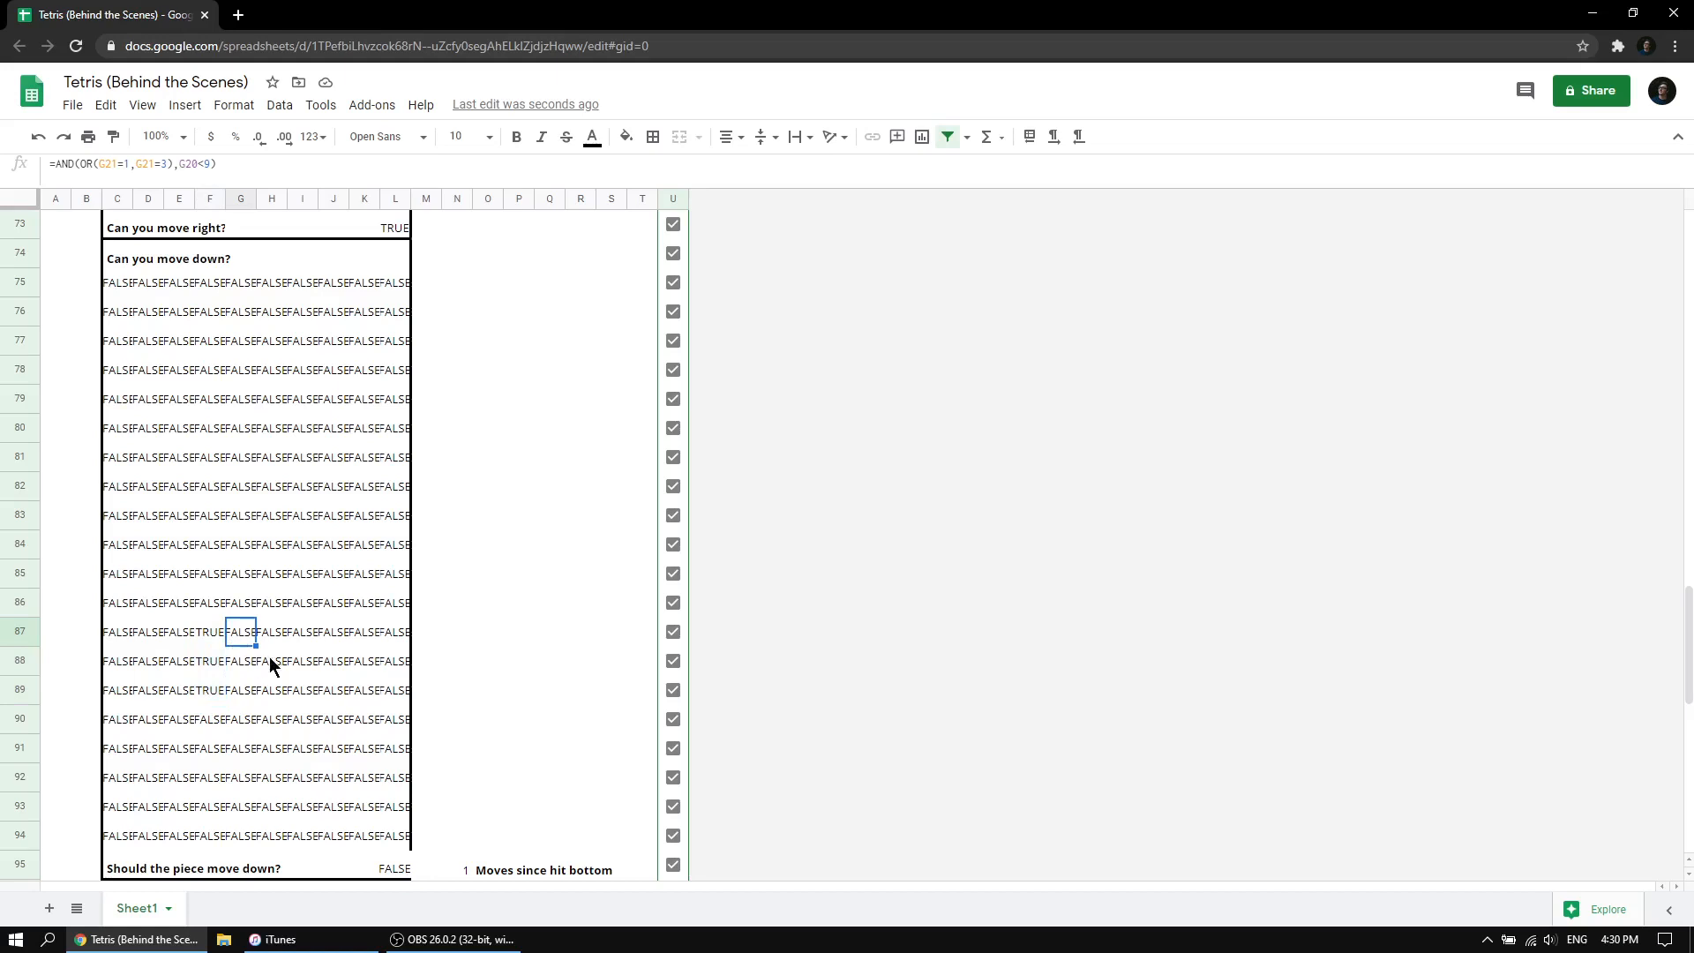
scroll(300, 680, down, 1)
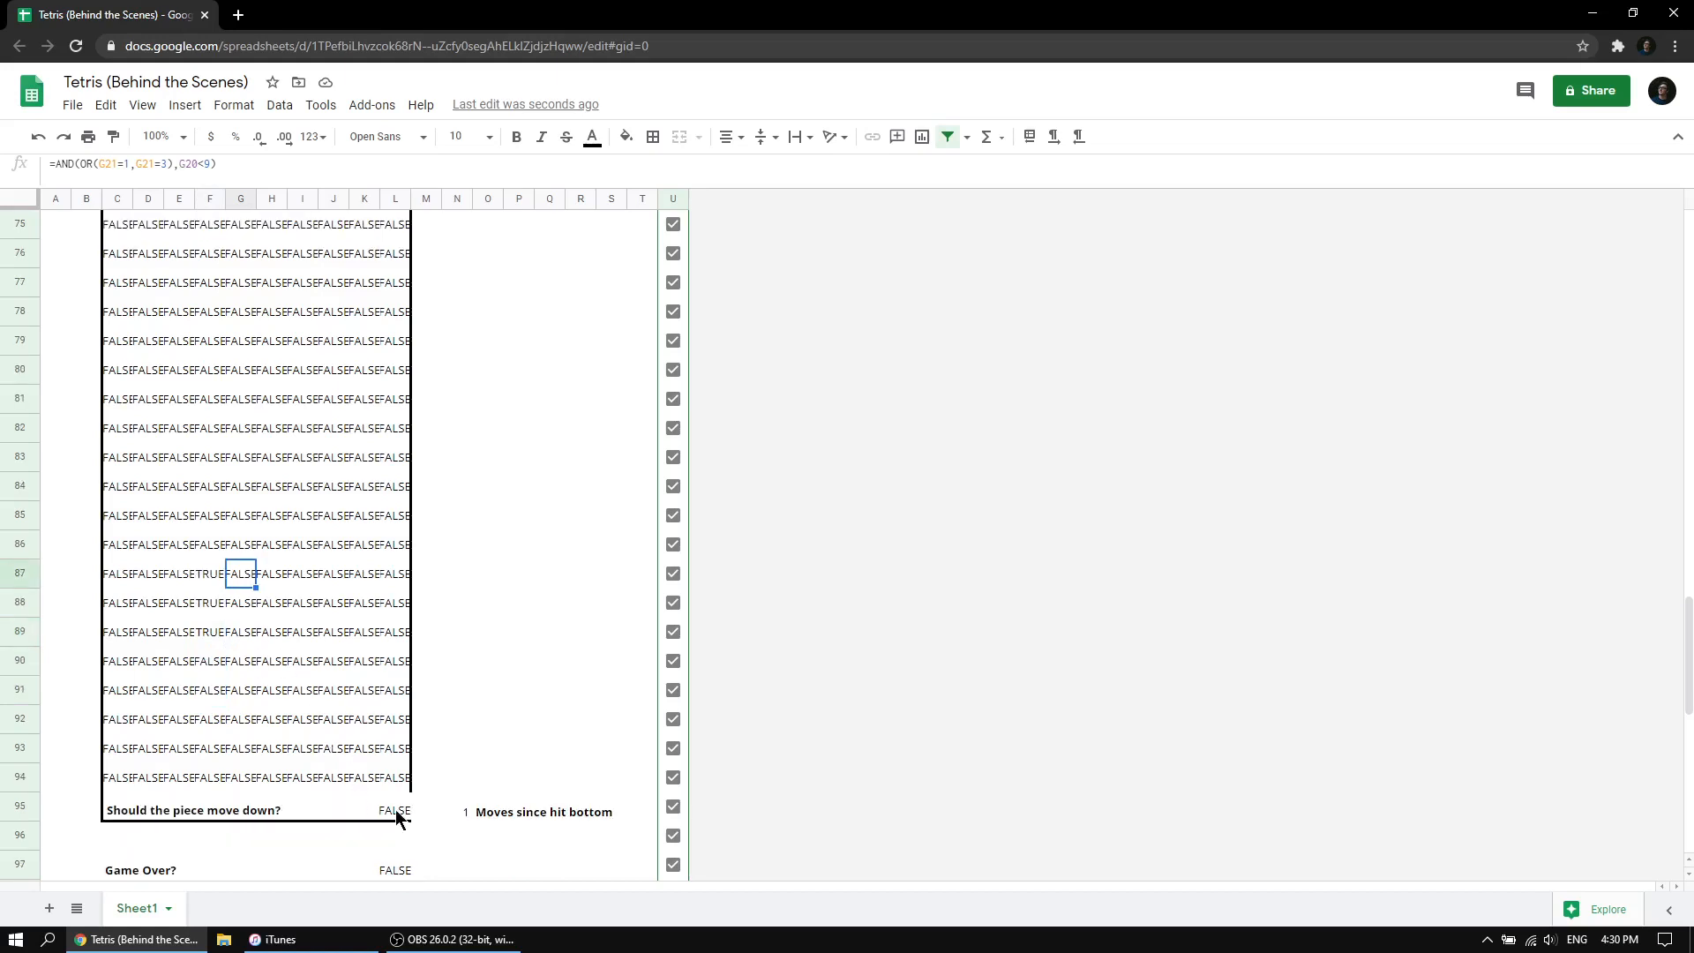
click(397, 816)
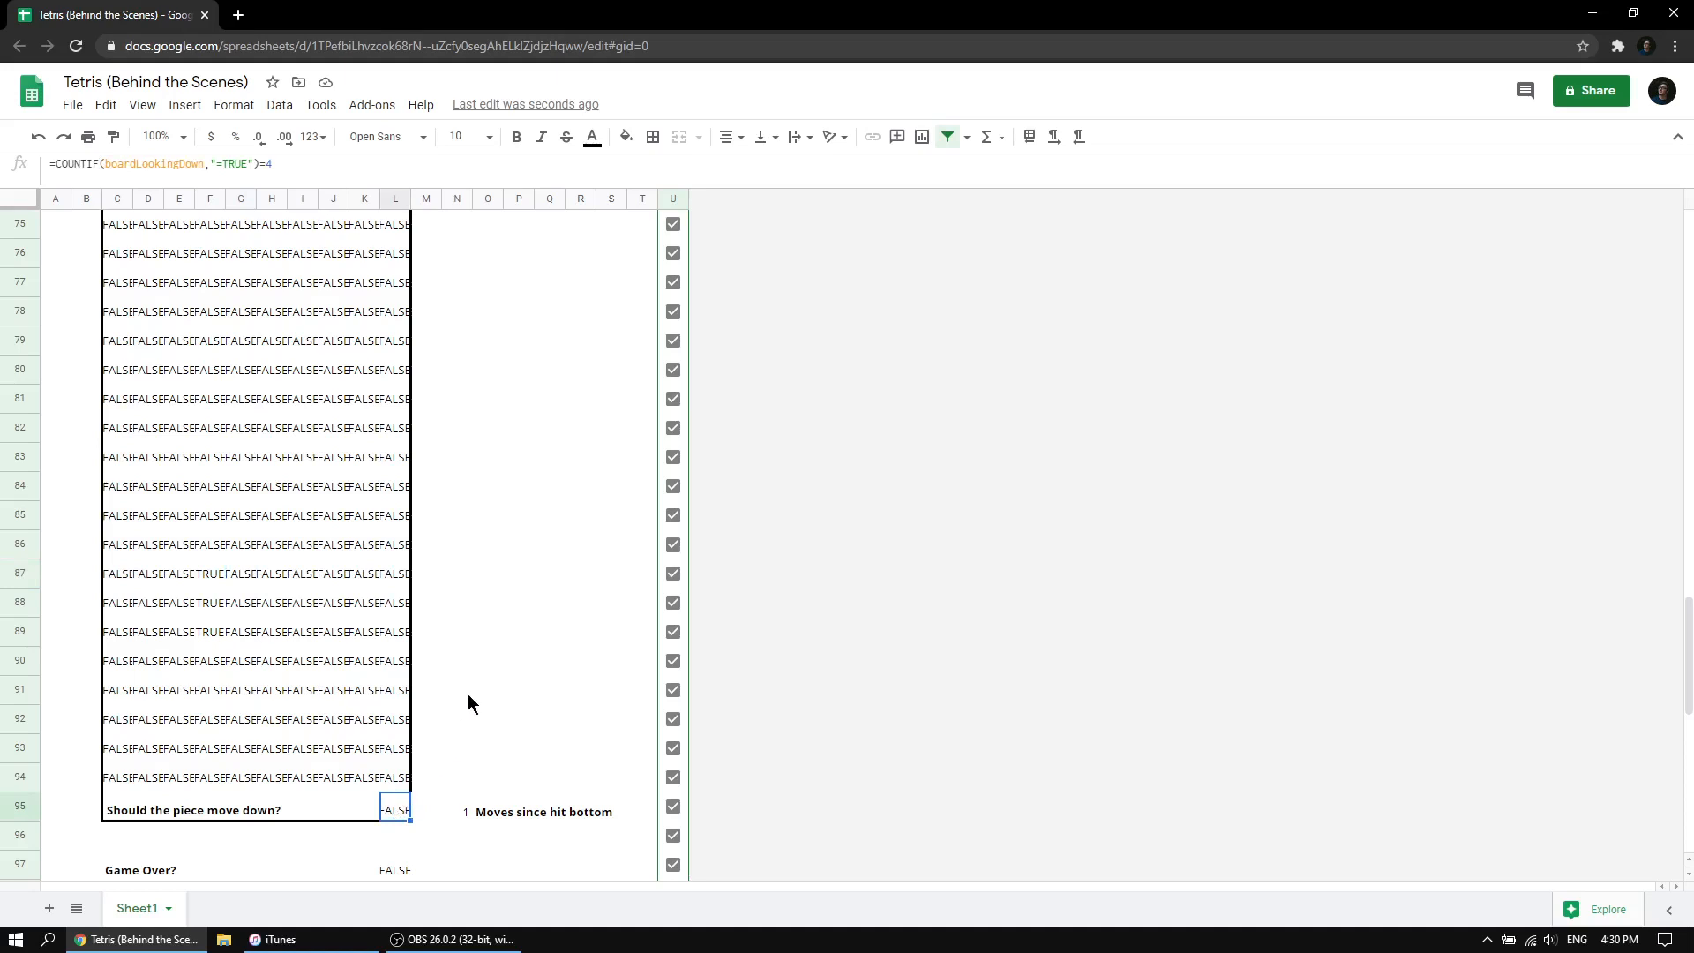
Move the resting L piece down until it locks onto the stack and the next L piece enters the display board.
scroll(469, 697, down, 6)
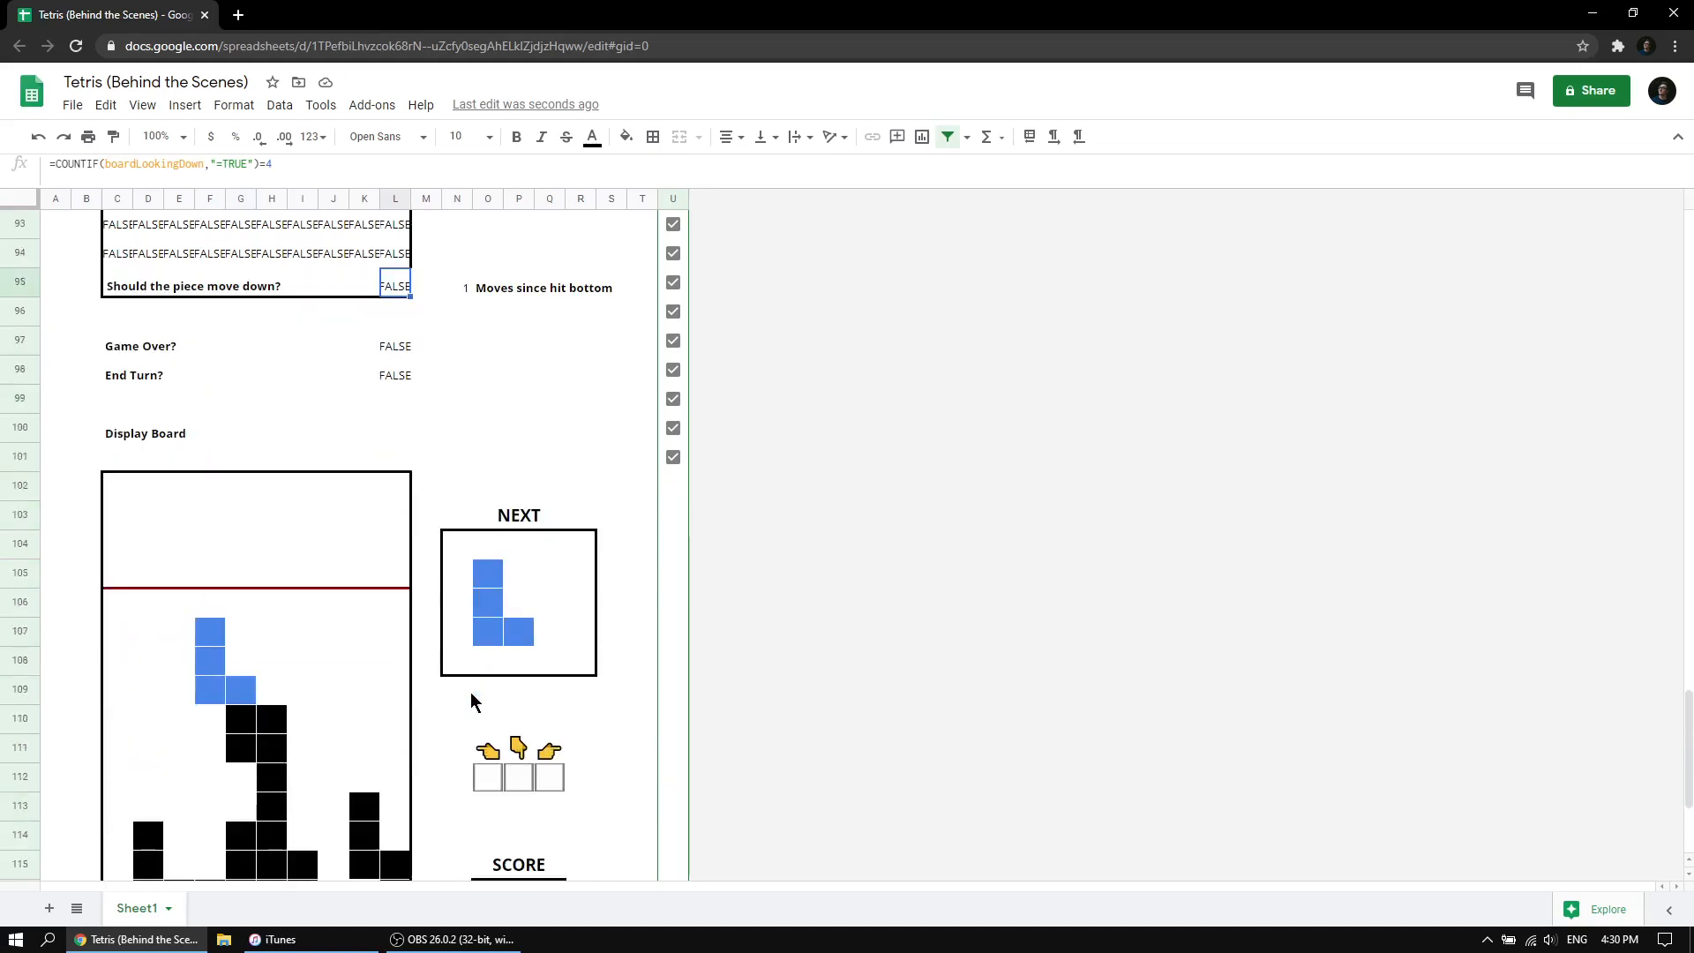
scroll(470, 692, down, 2)
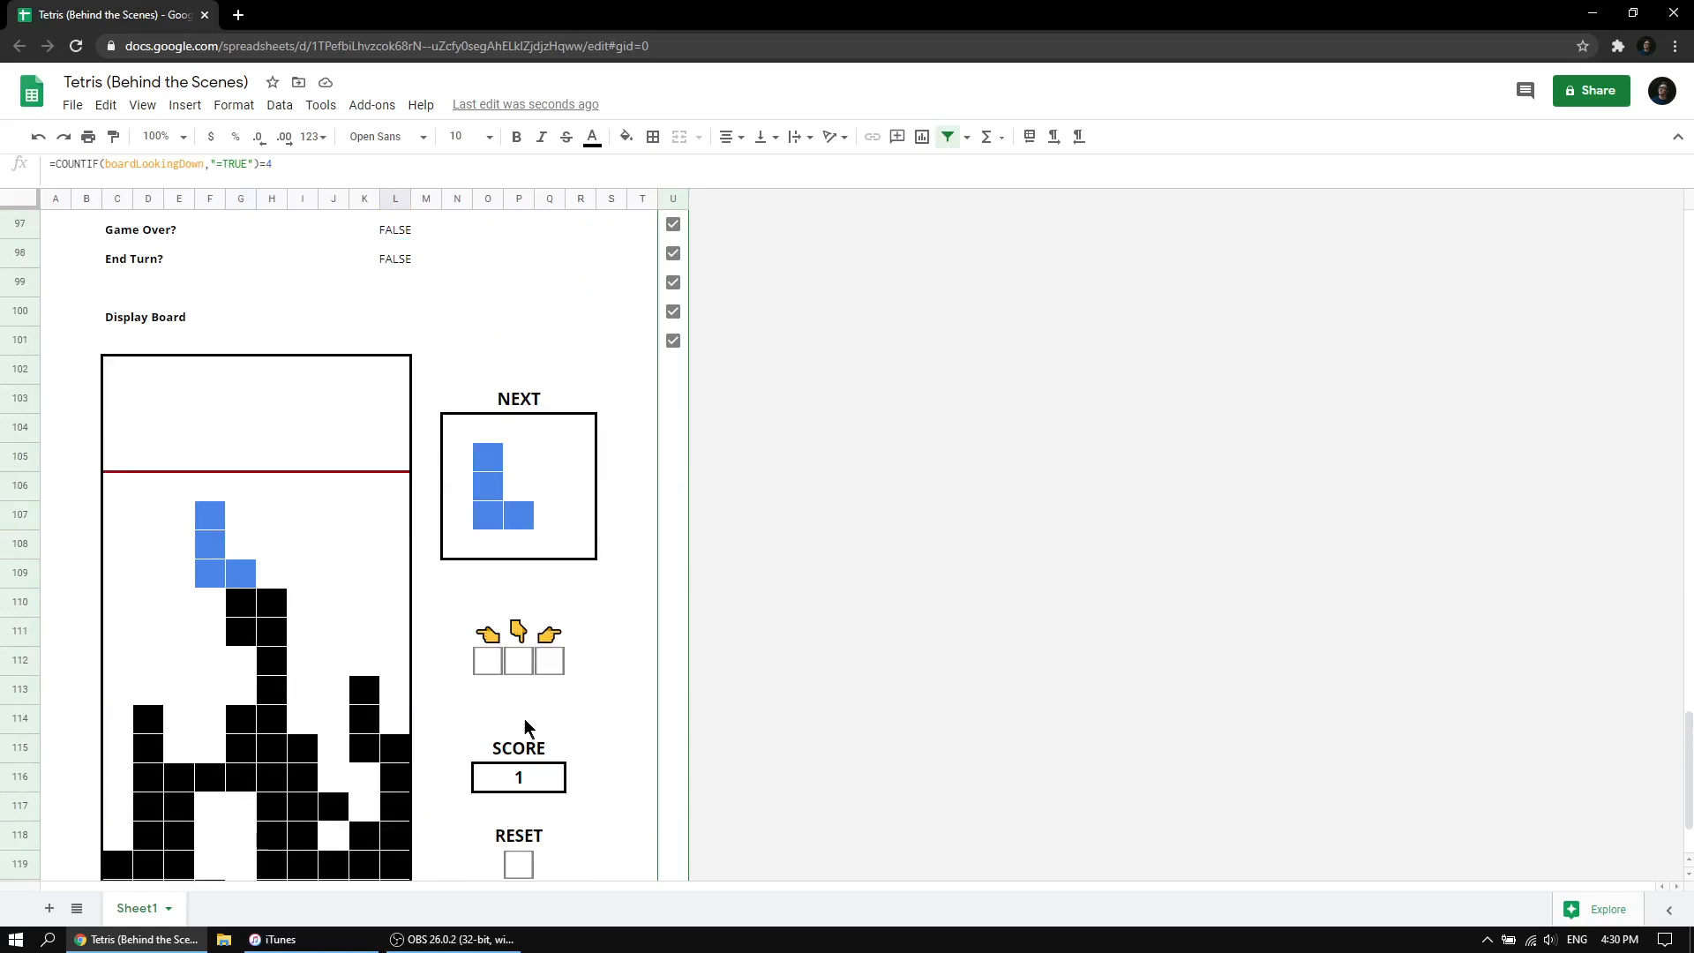
click(516, 660)
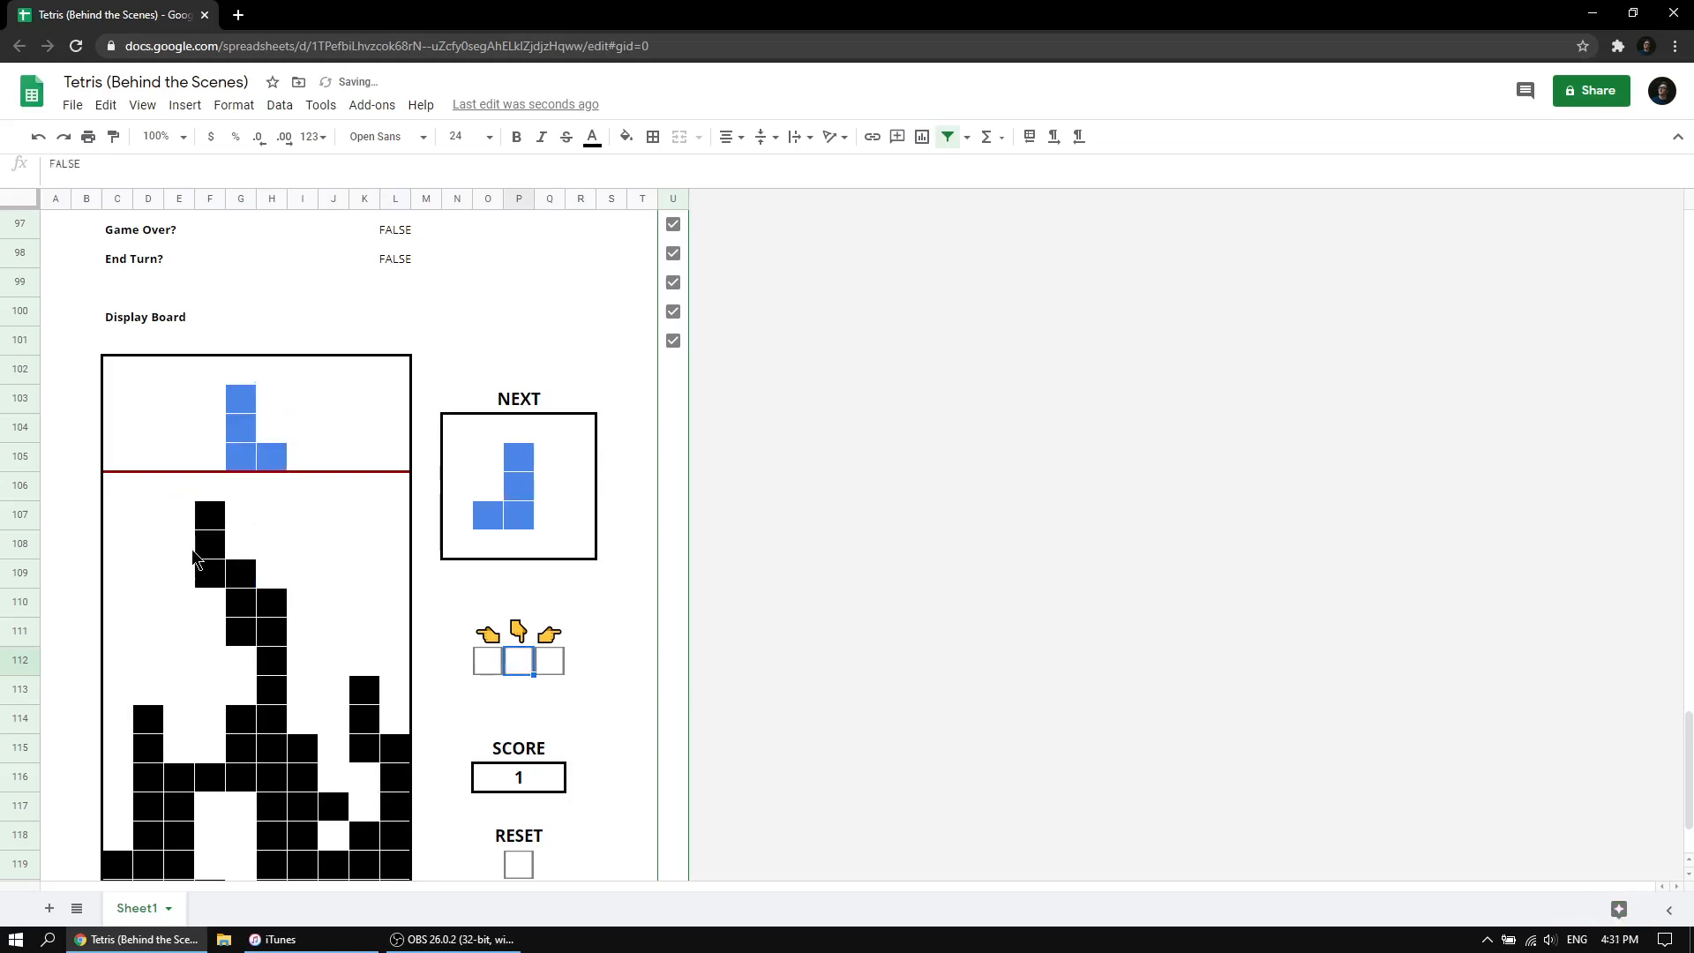
View the full game formula of cell H24 on the "Real" Board and enlarge the formula area.
scroll(292, 448, up, 20)
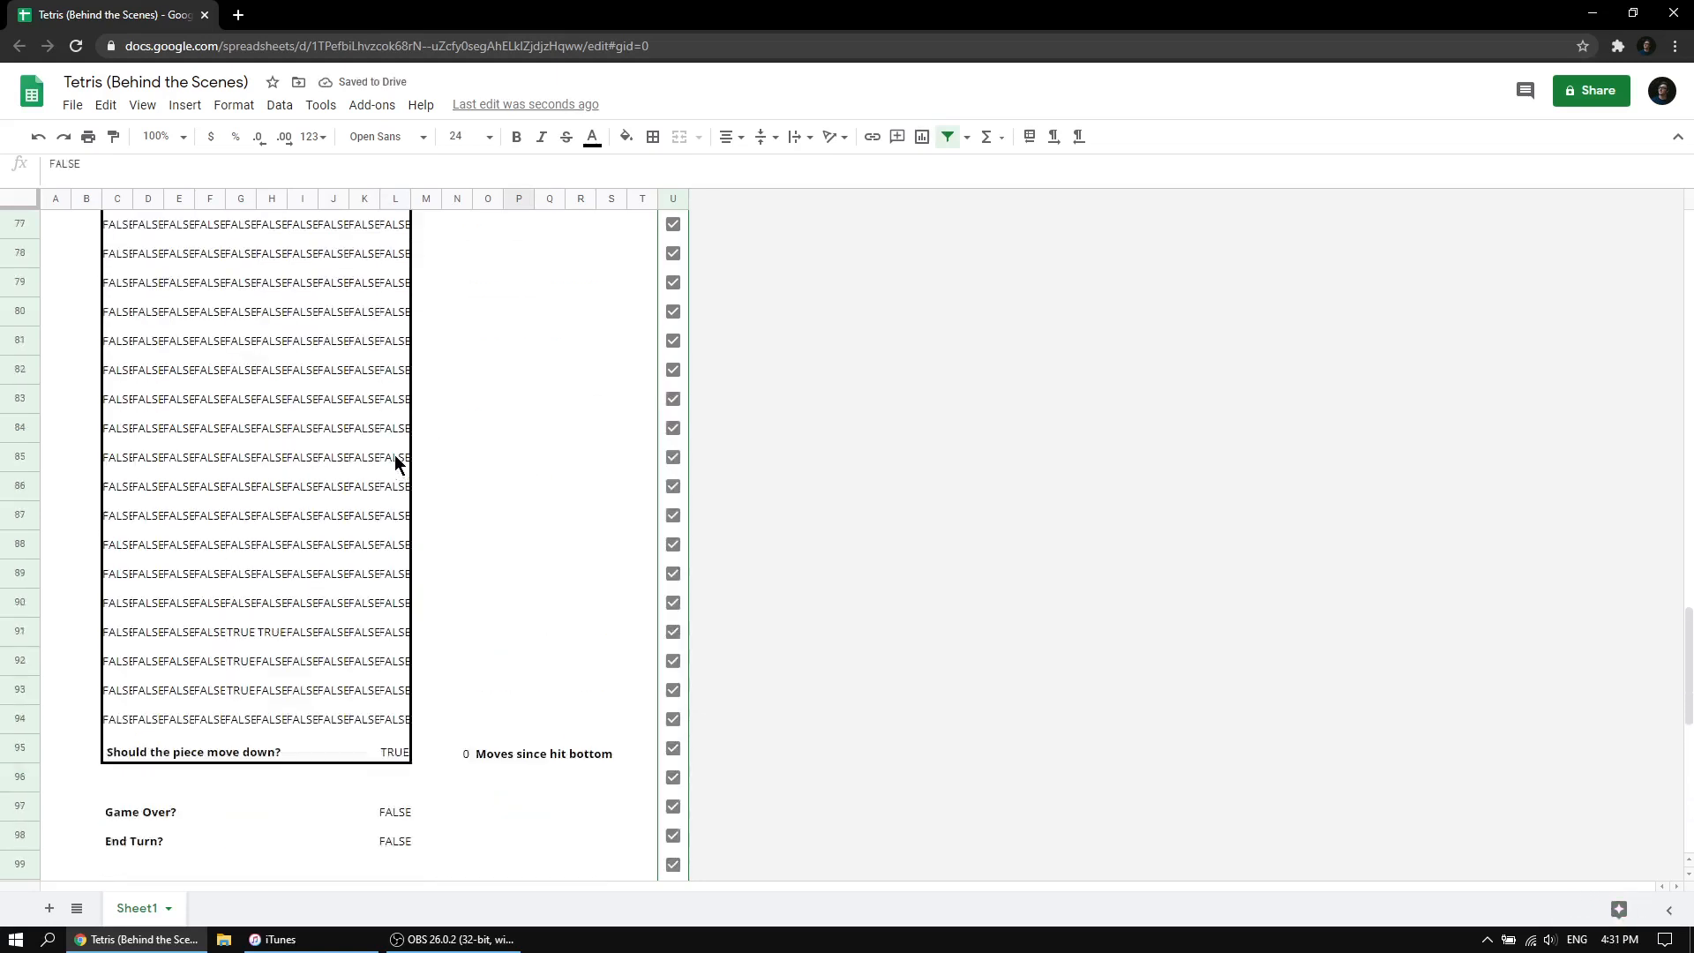
scroll(438, 475, up, 8)
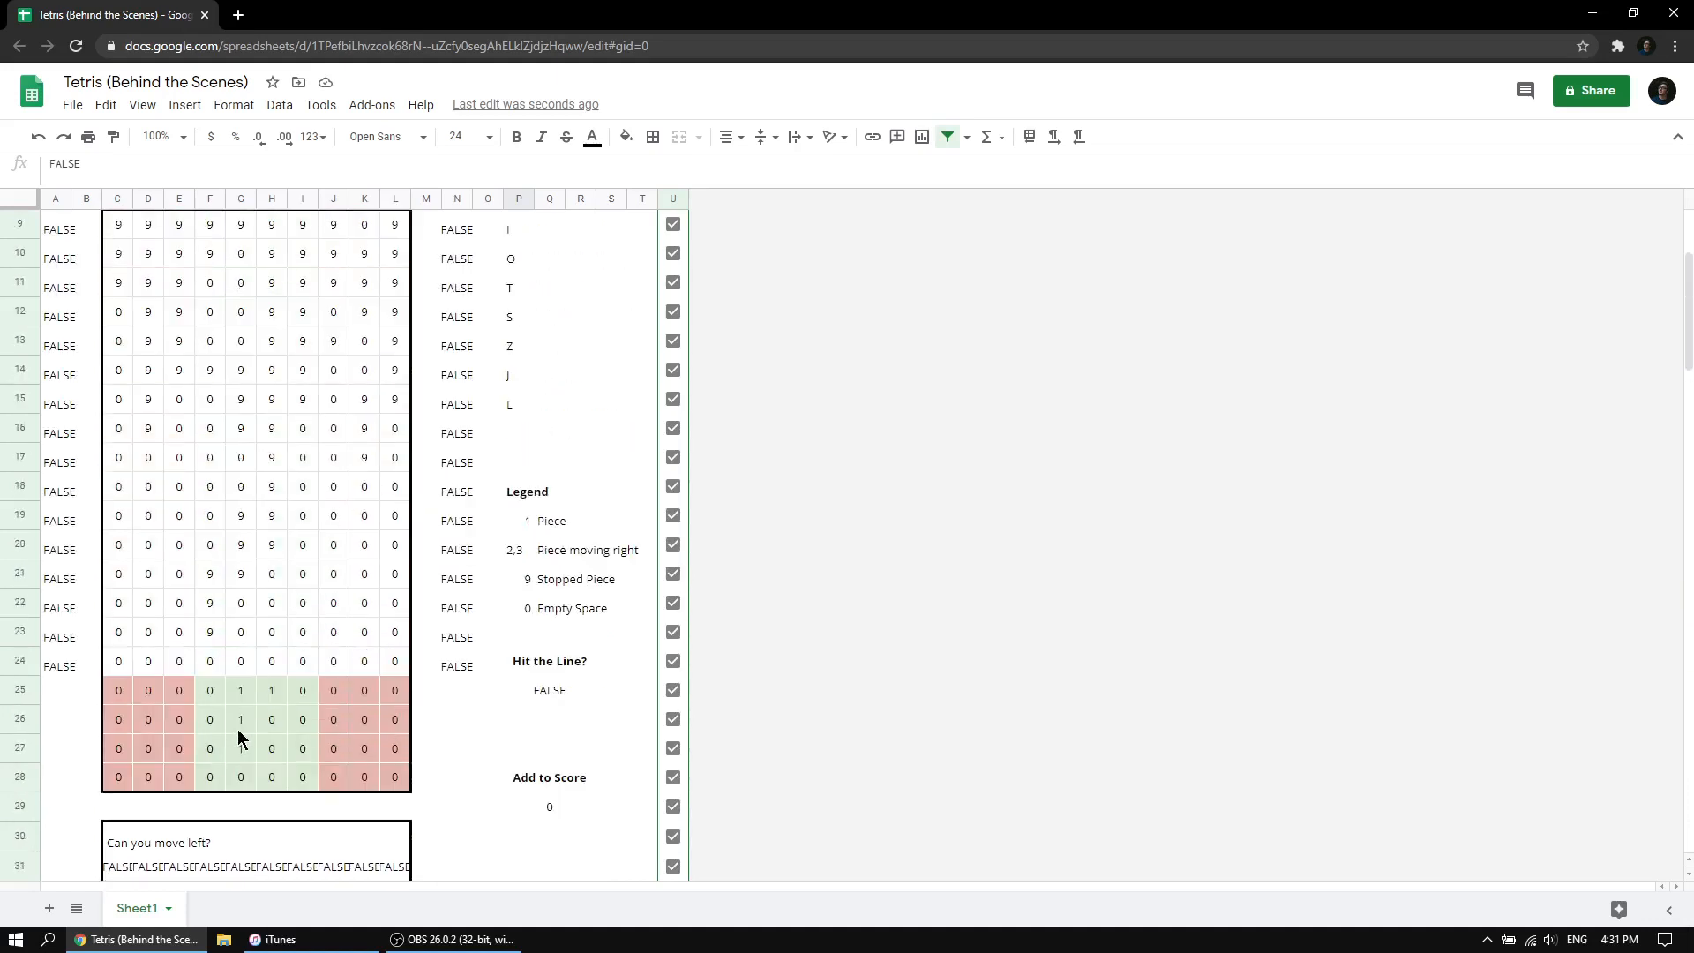
click(273, 664)
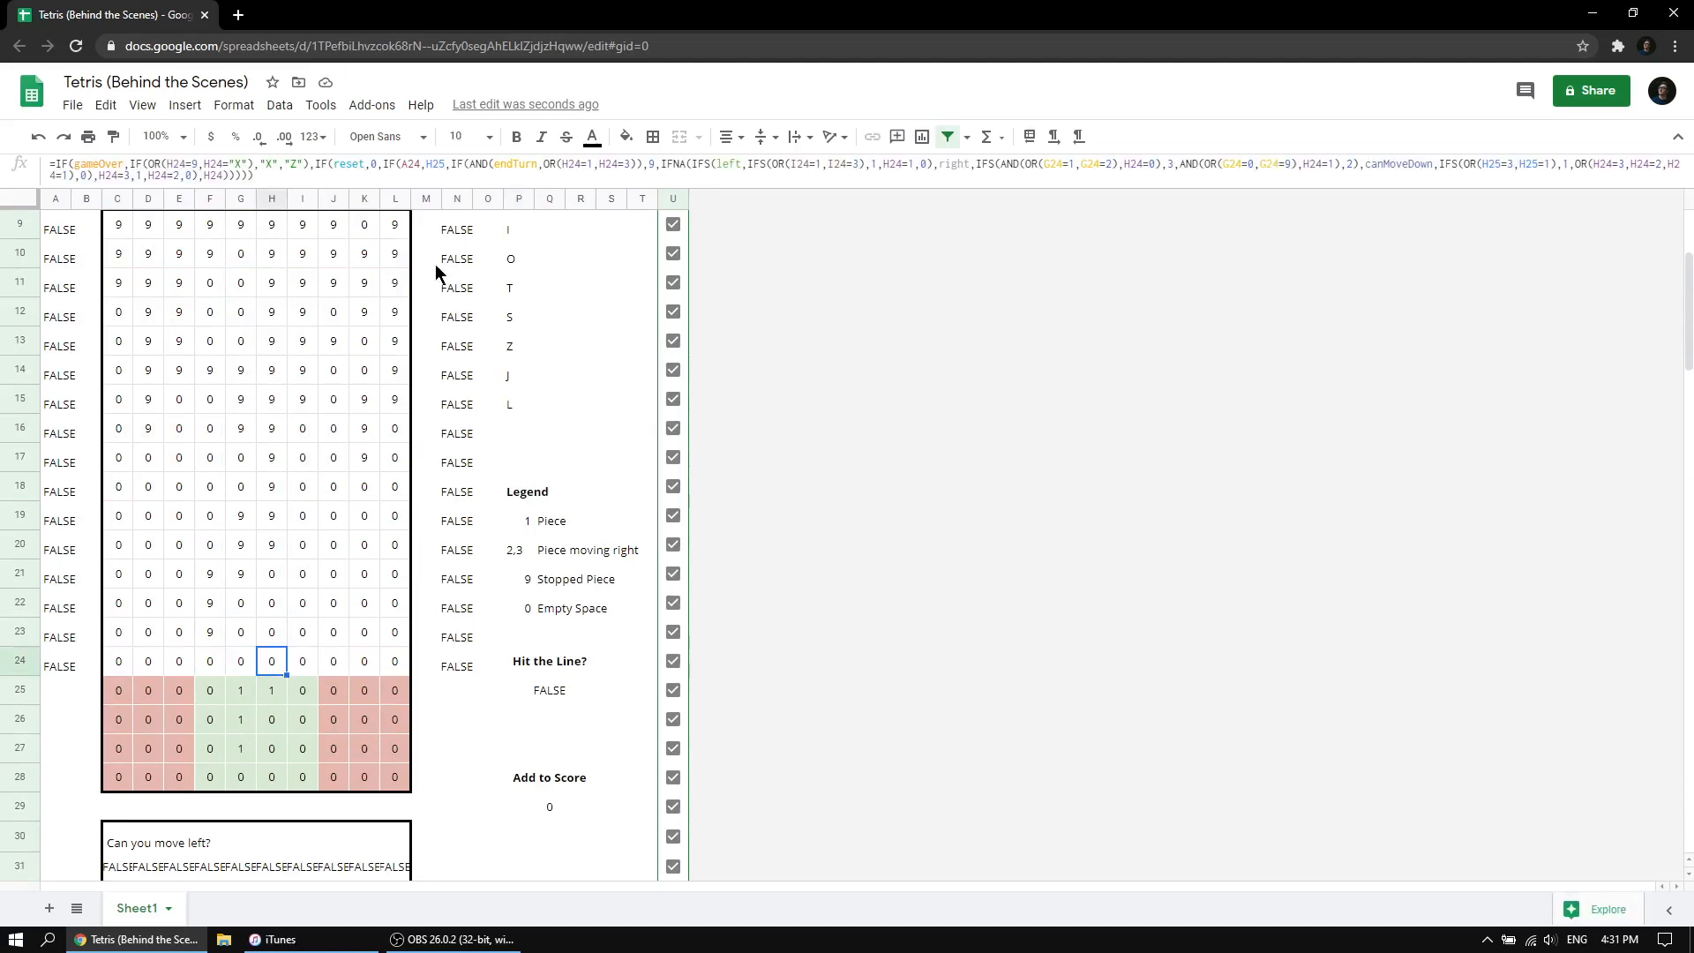
drag(357, 196, 349, 219)
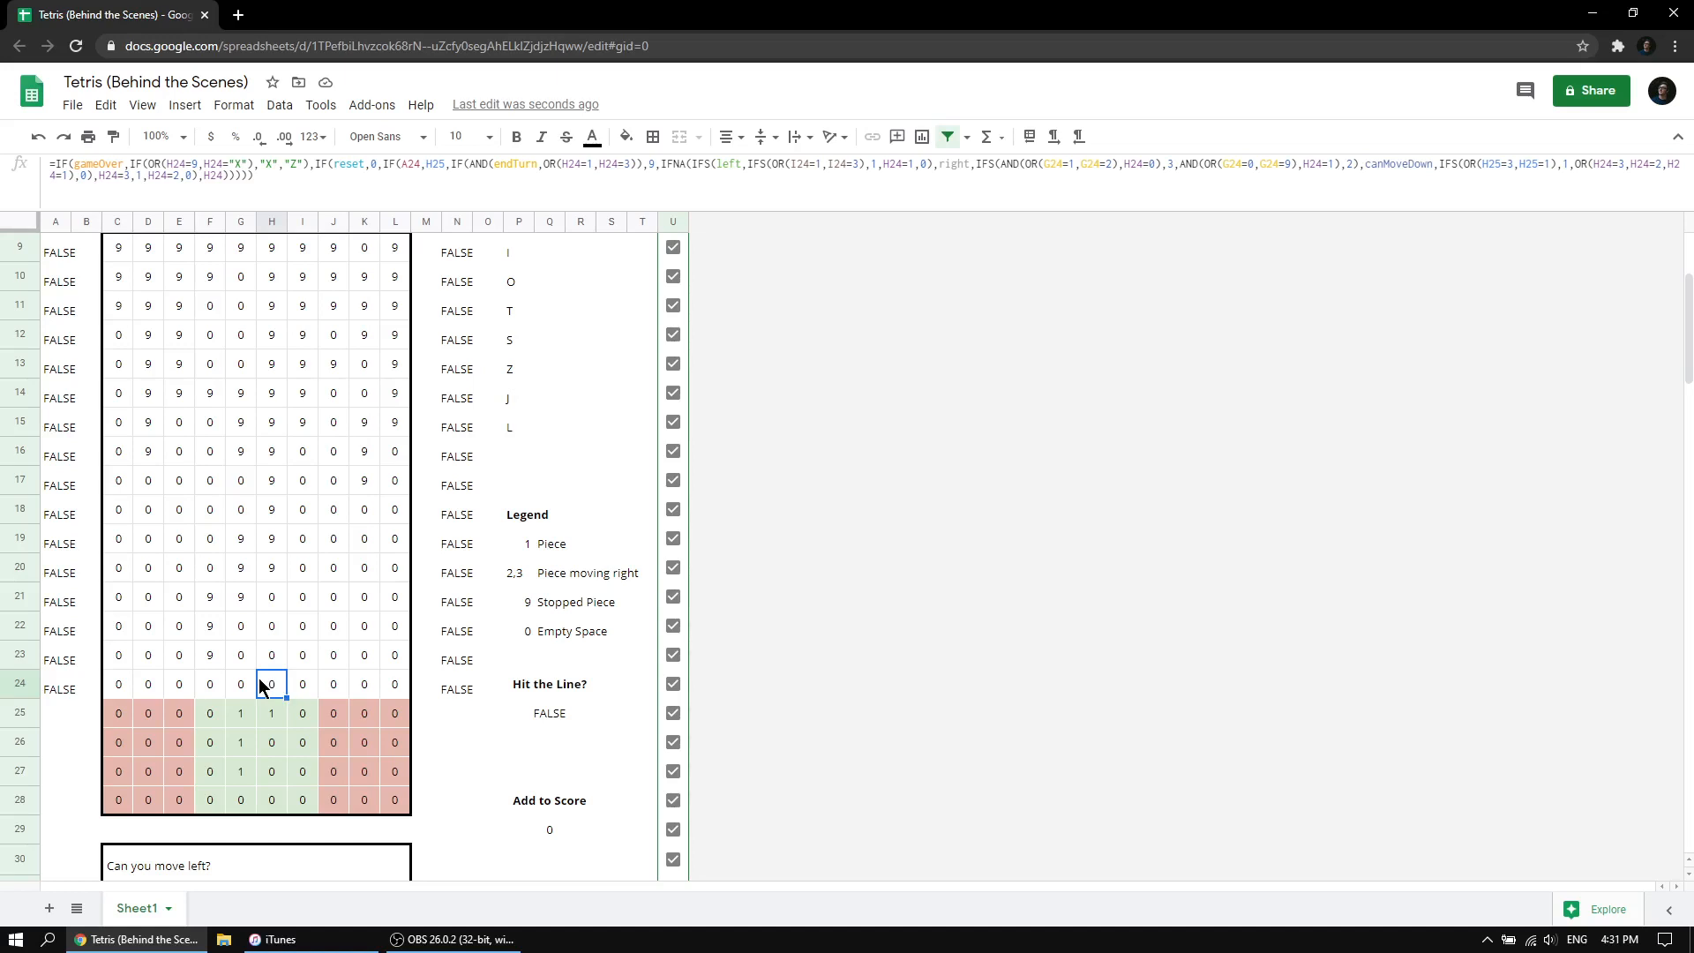
Compare the falling piece's cell G103 with its neighbour F103 on the display board, and highlight both cells together.
scroll(221, 653, down, 4)
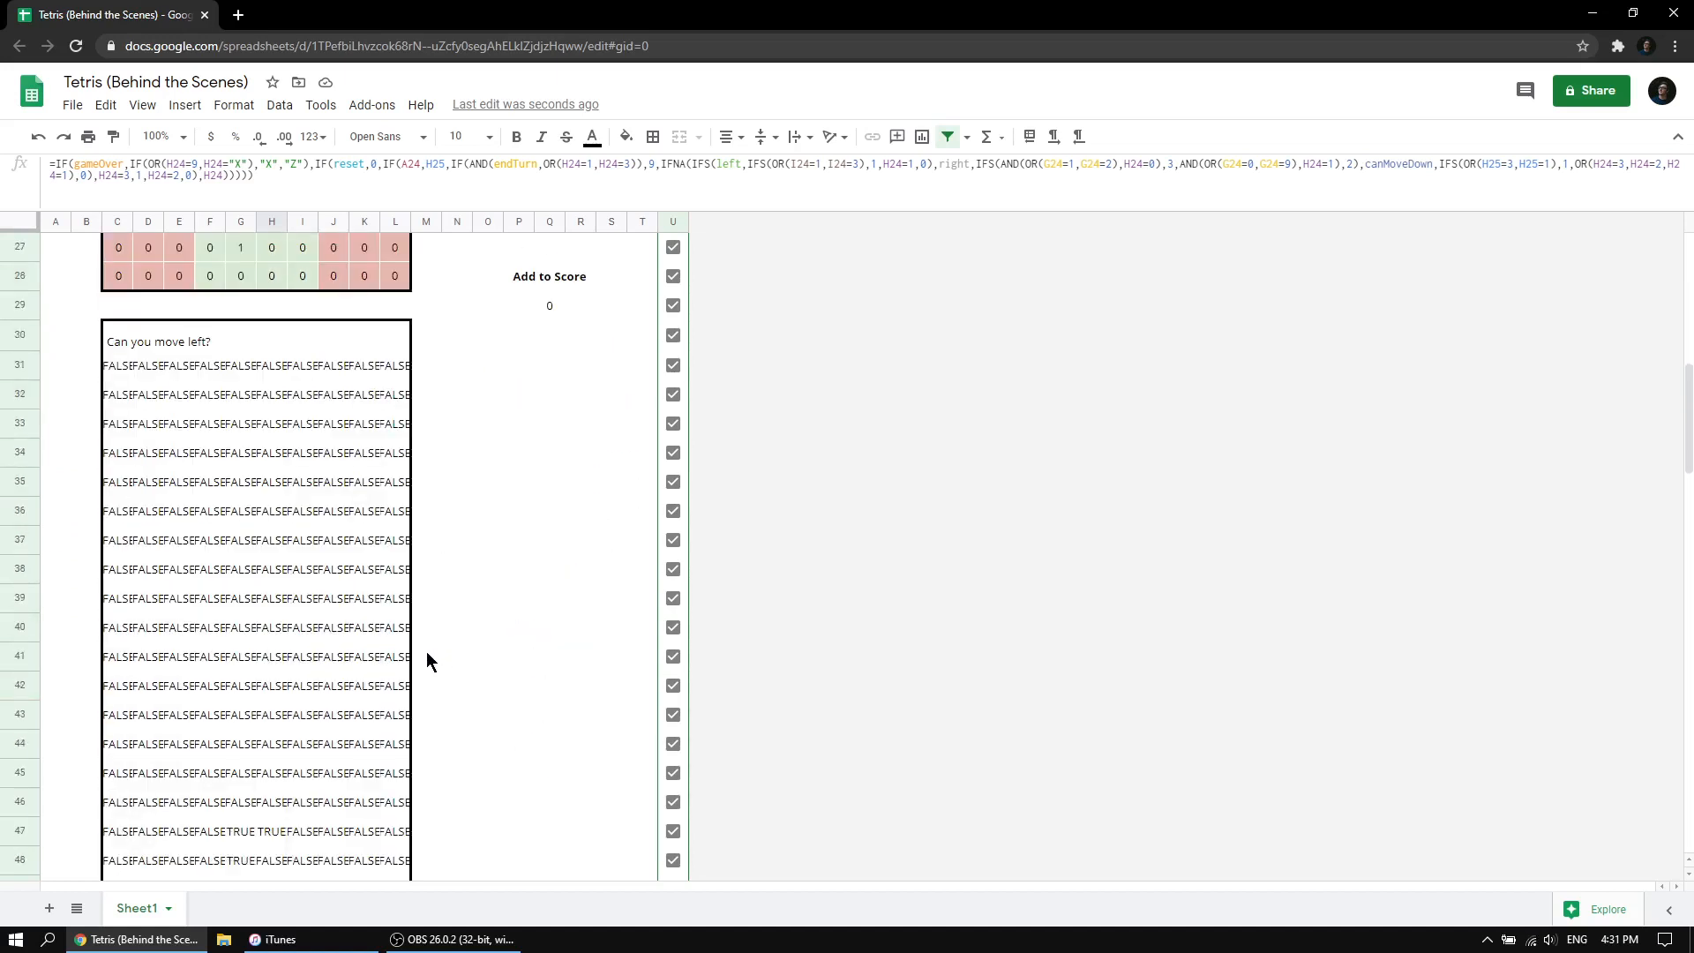
scroll(427, 653, down, 12)
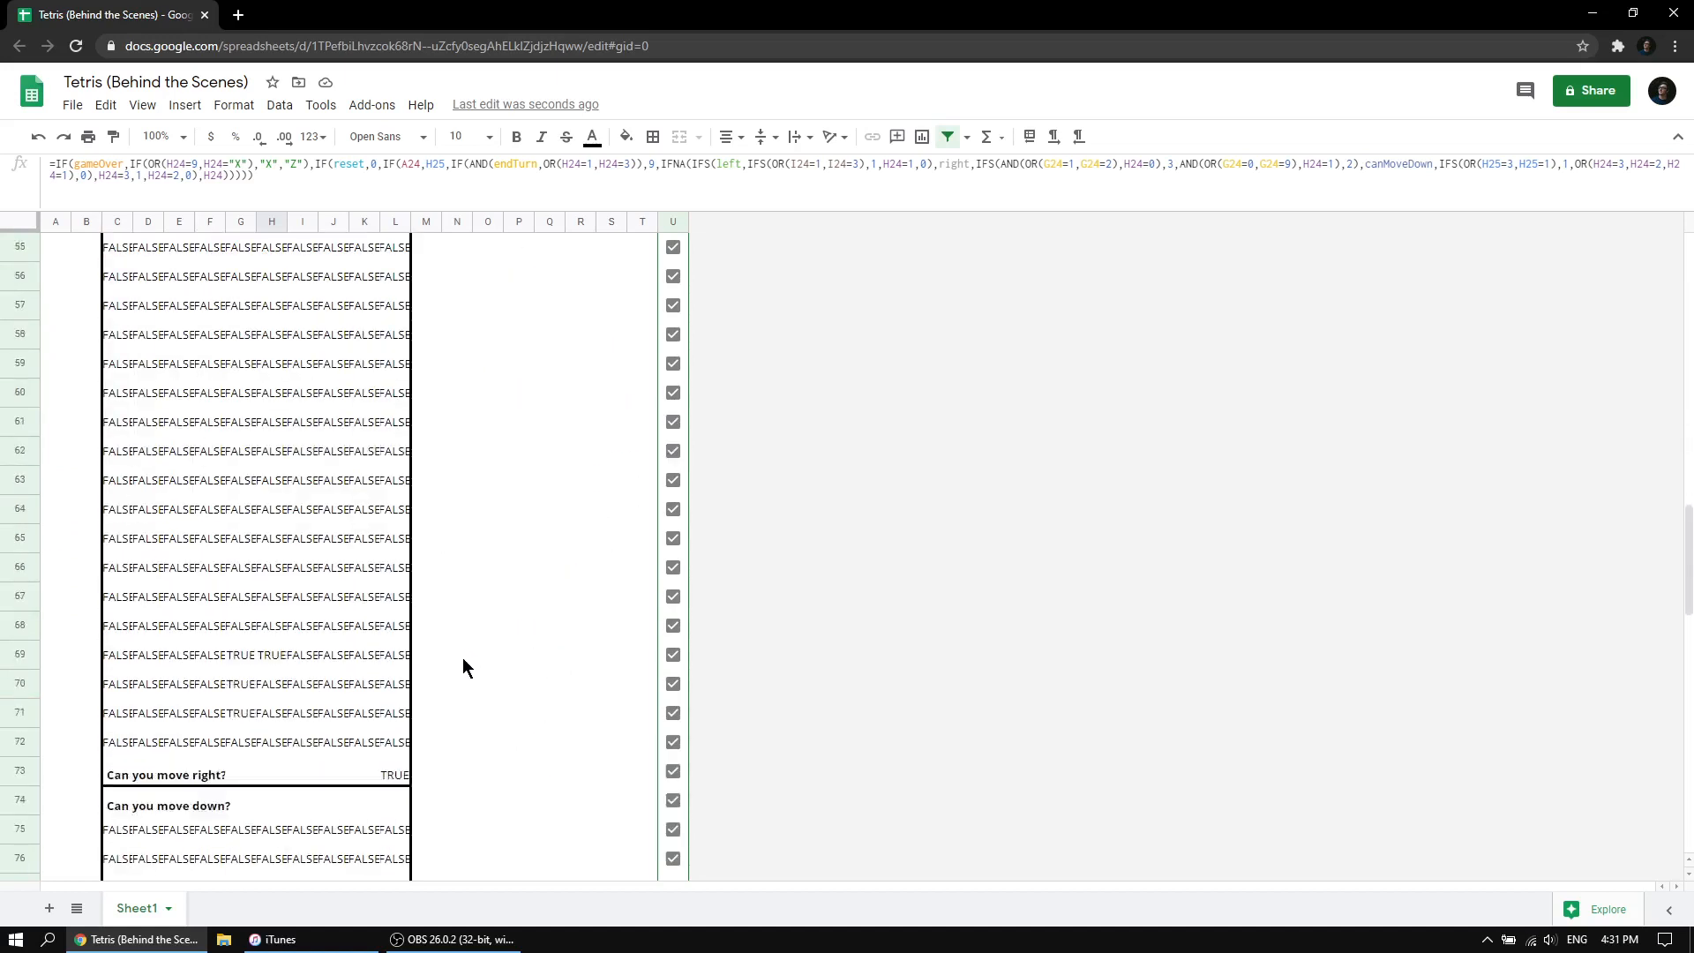
scroll(469, 655, down, 10)
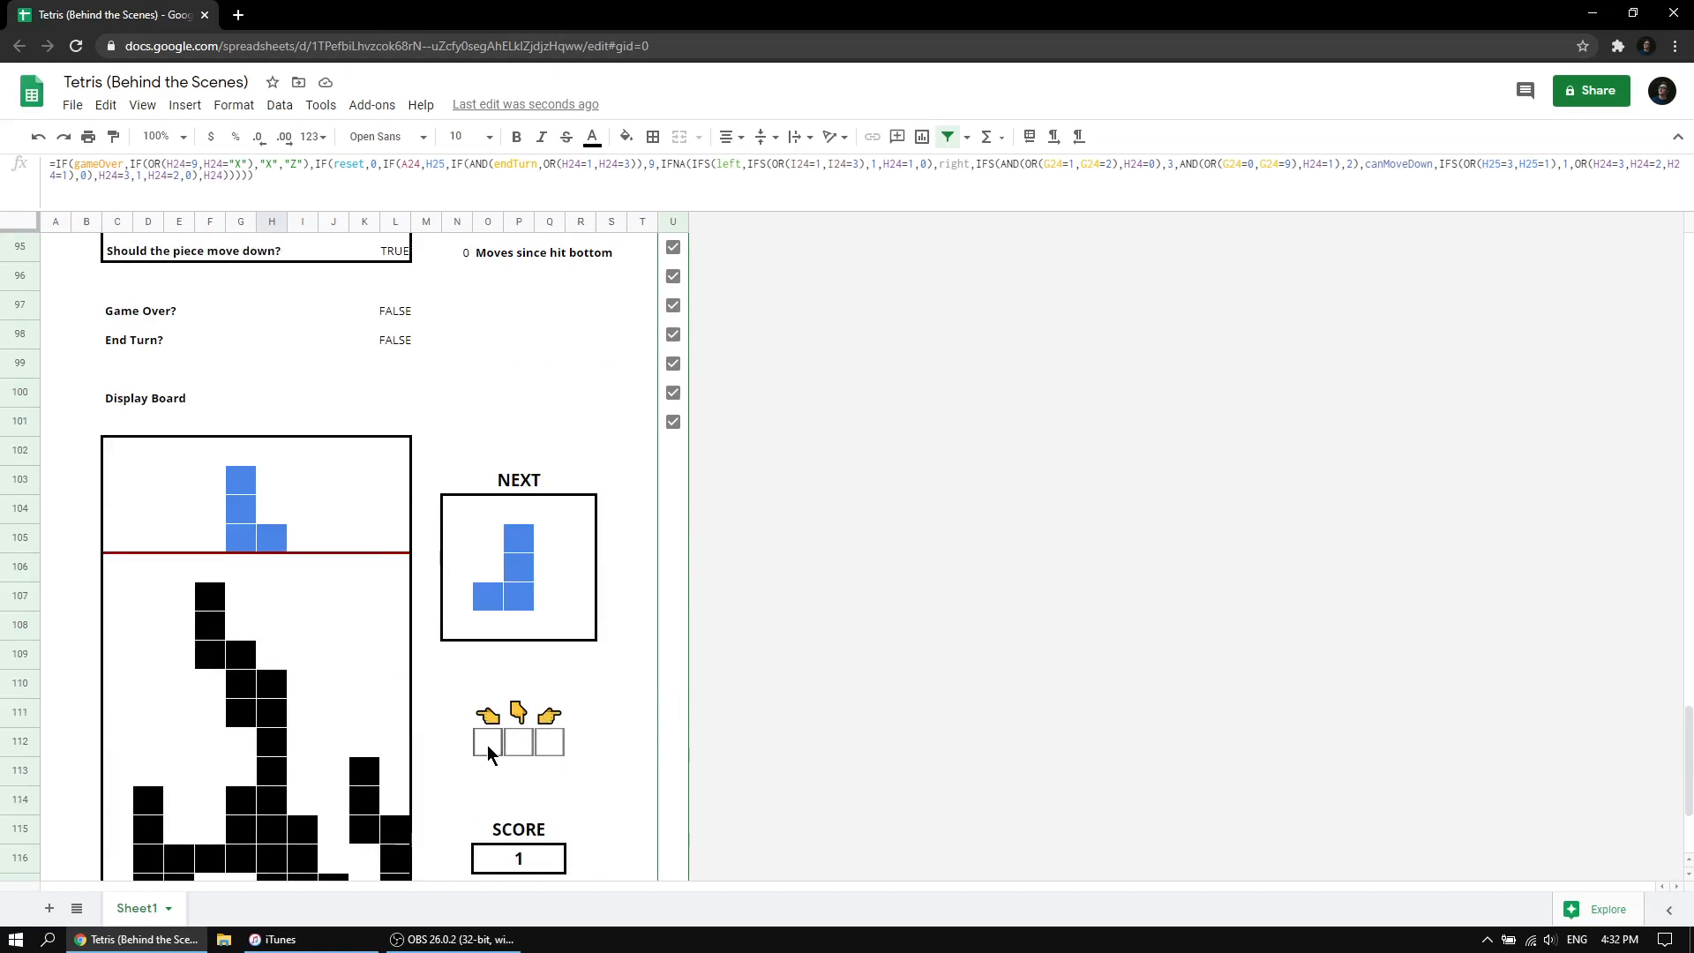
click(244, 484)
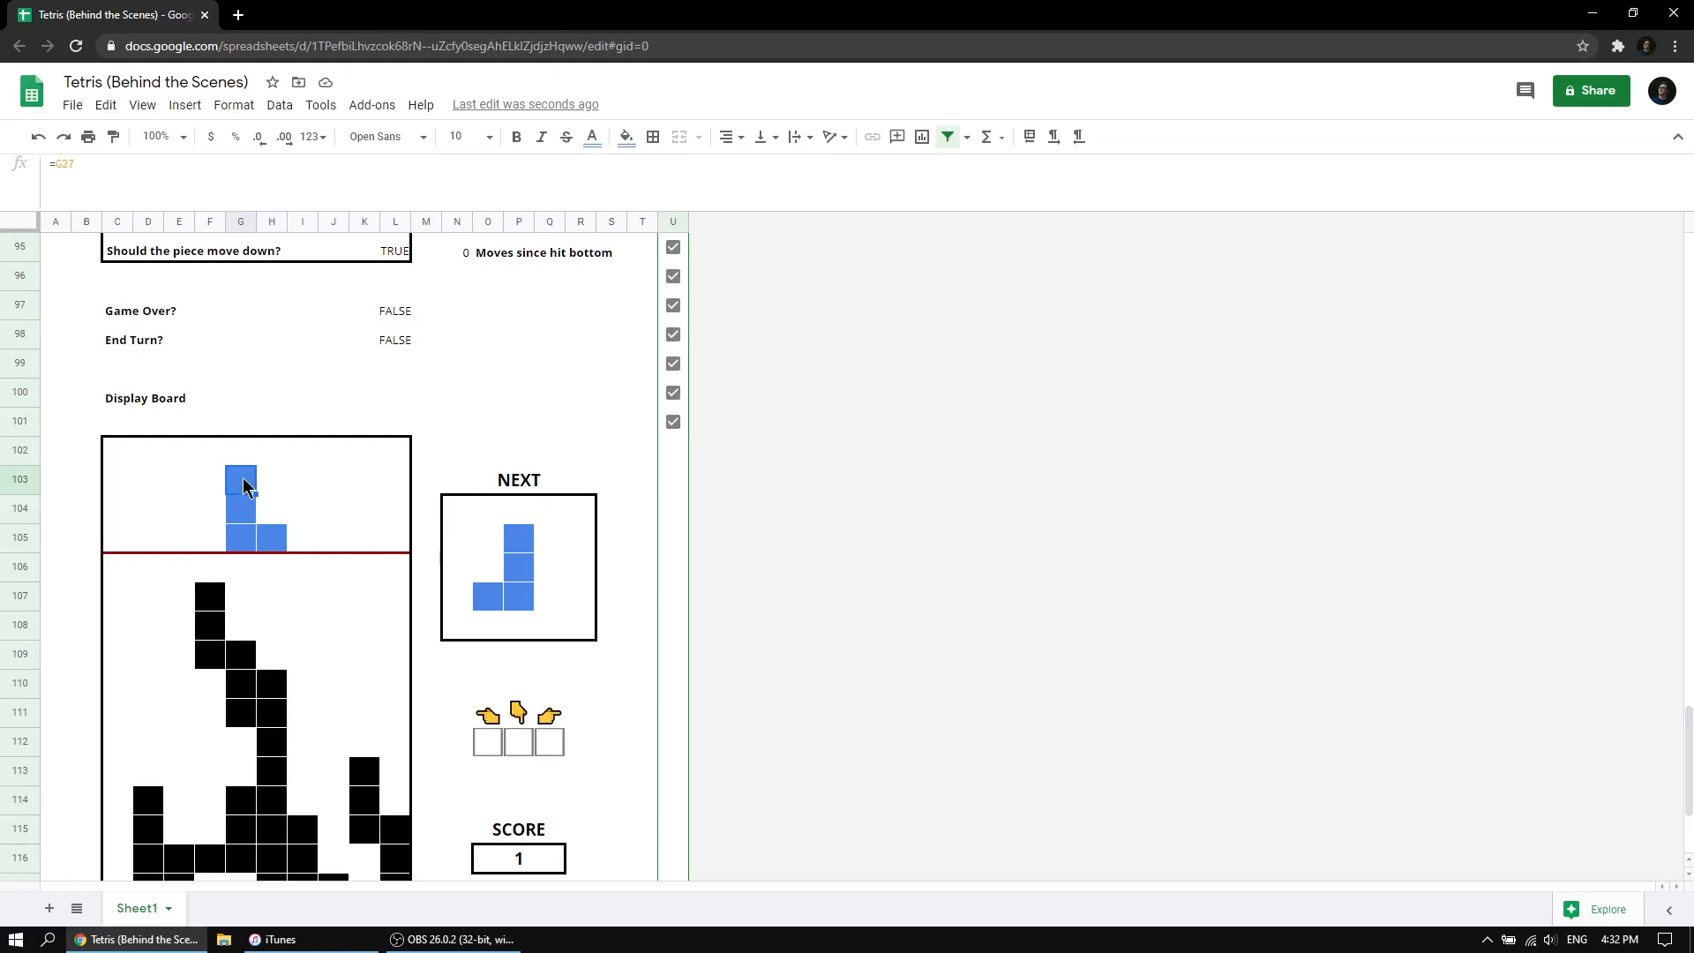
click(210, 487)
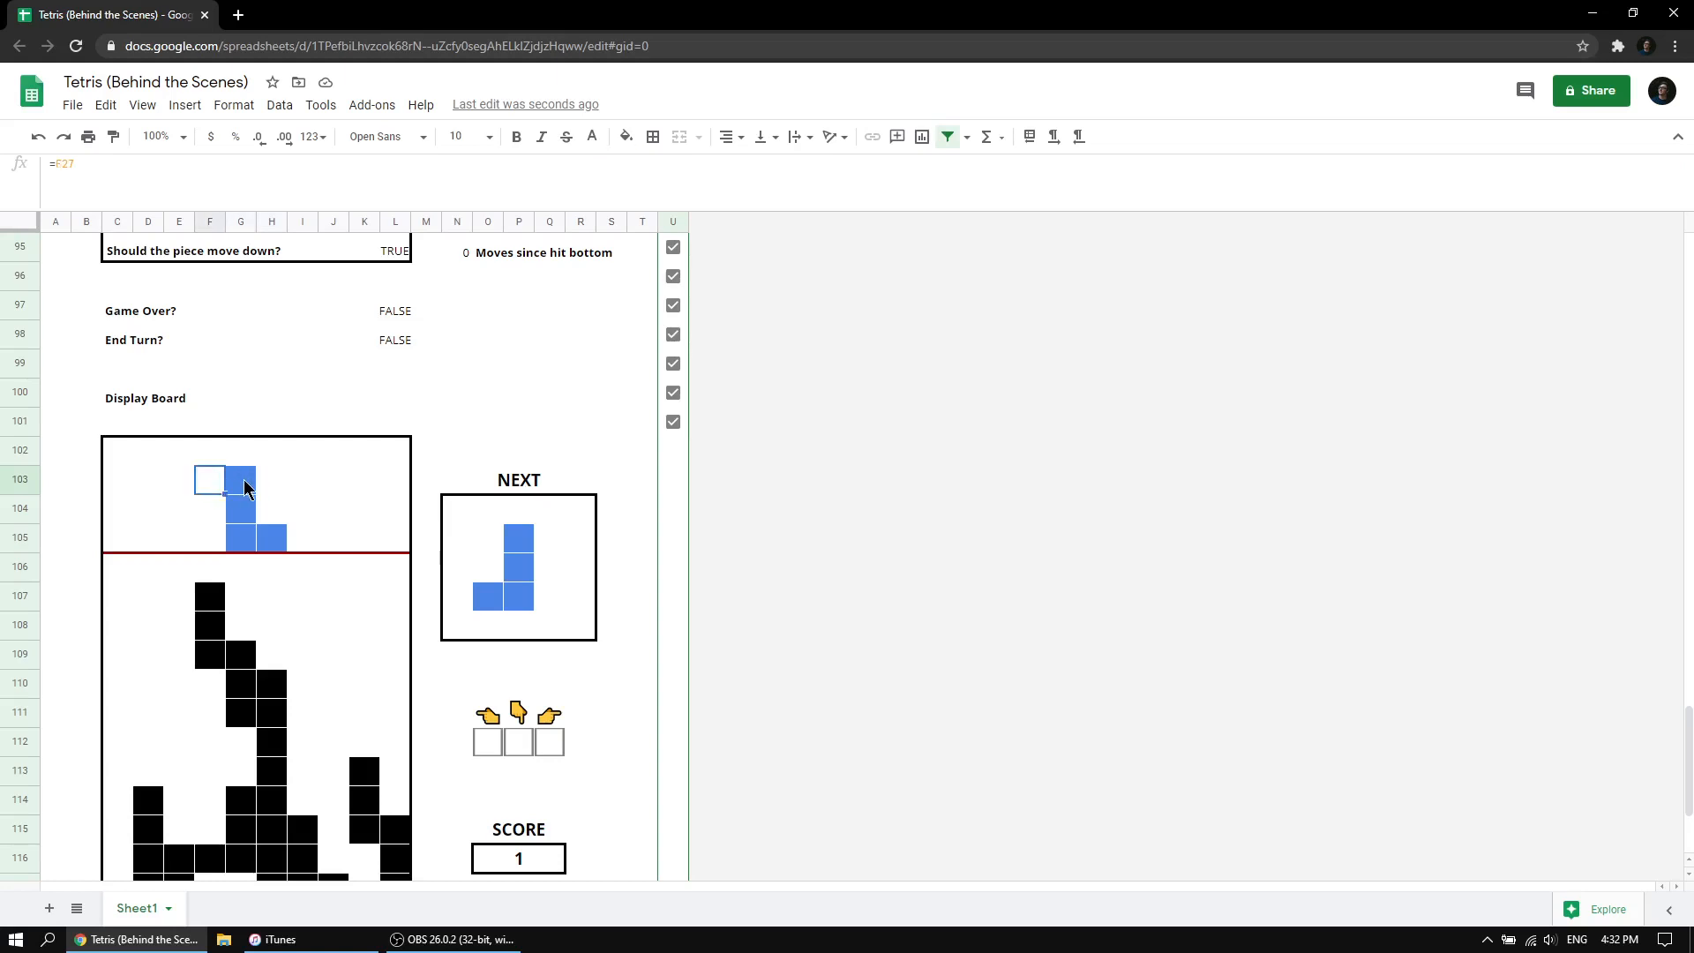
click(243, 486)
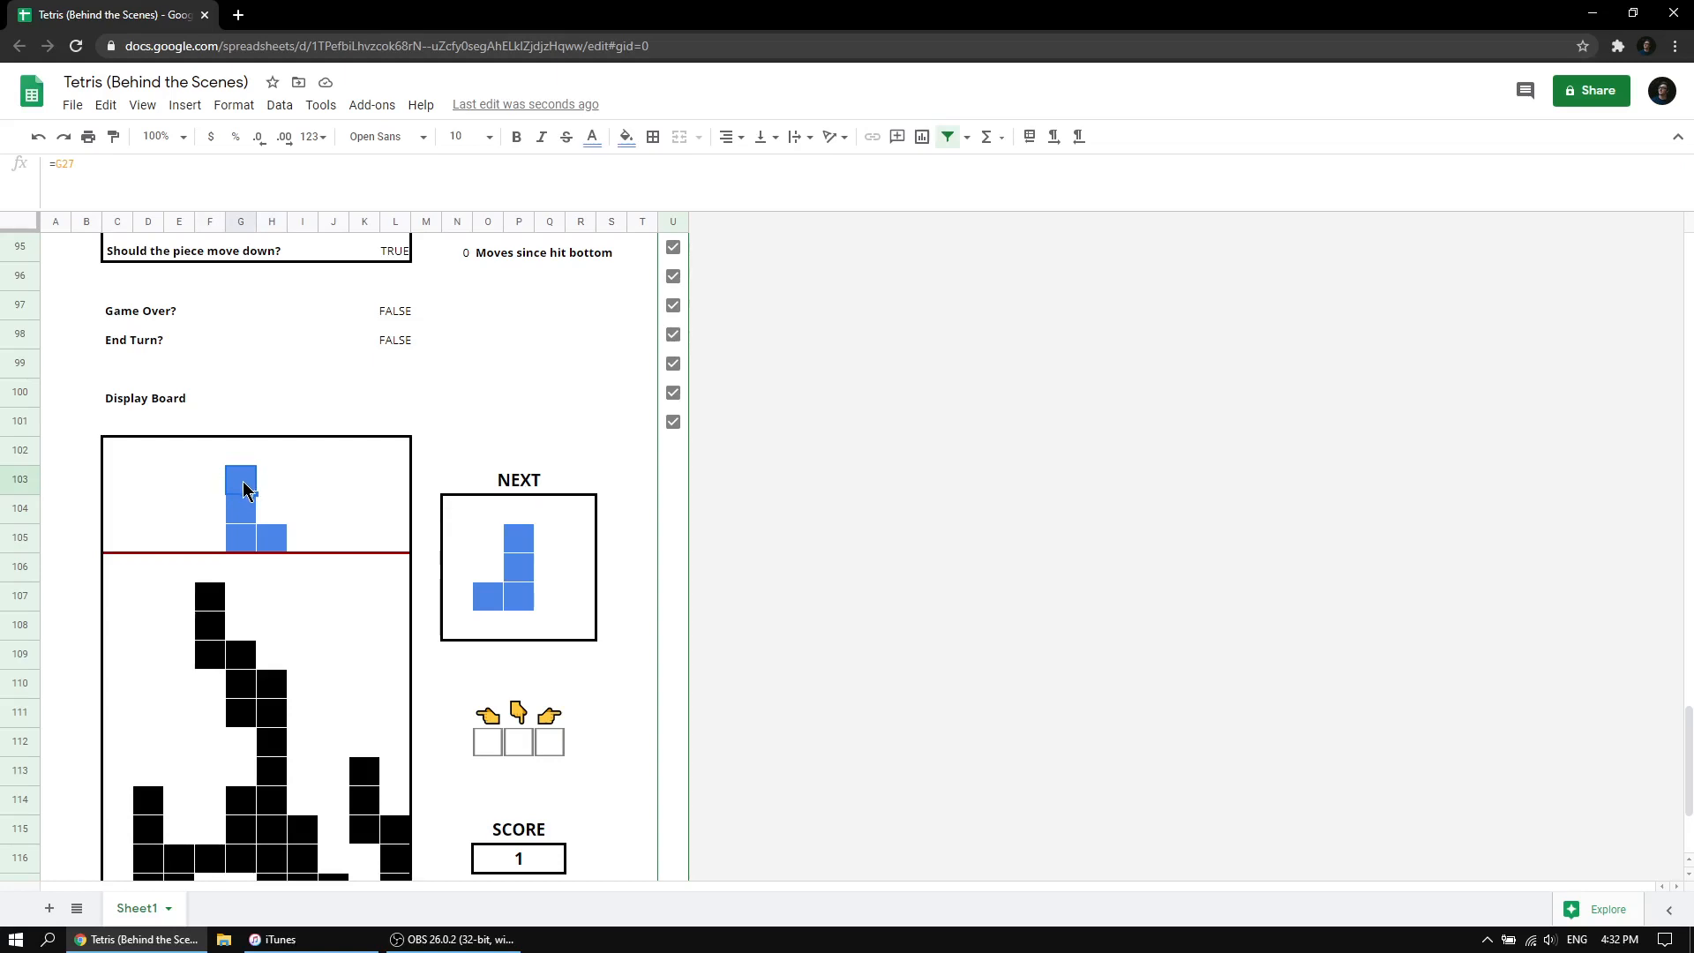
click(212, 488)
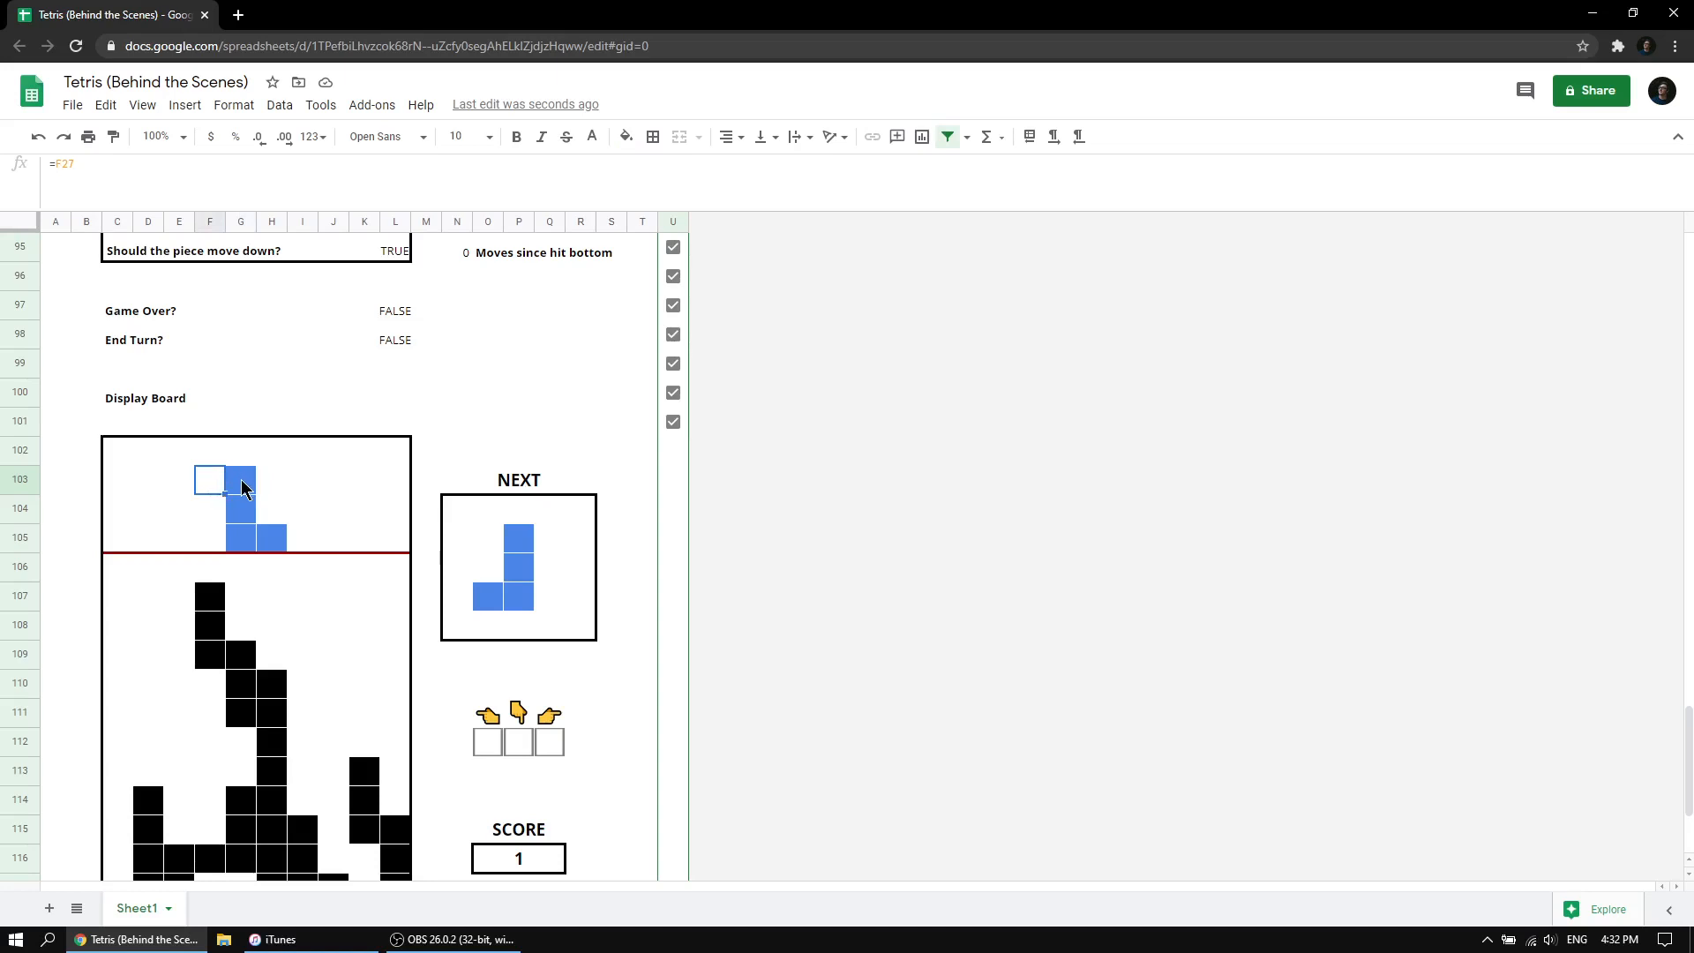
click(243, 488)
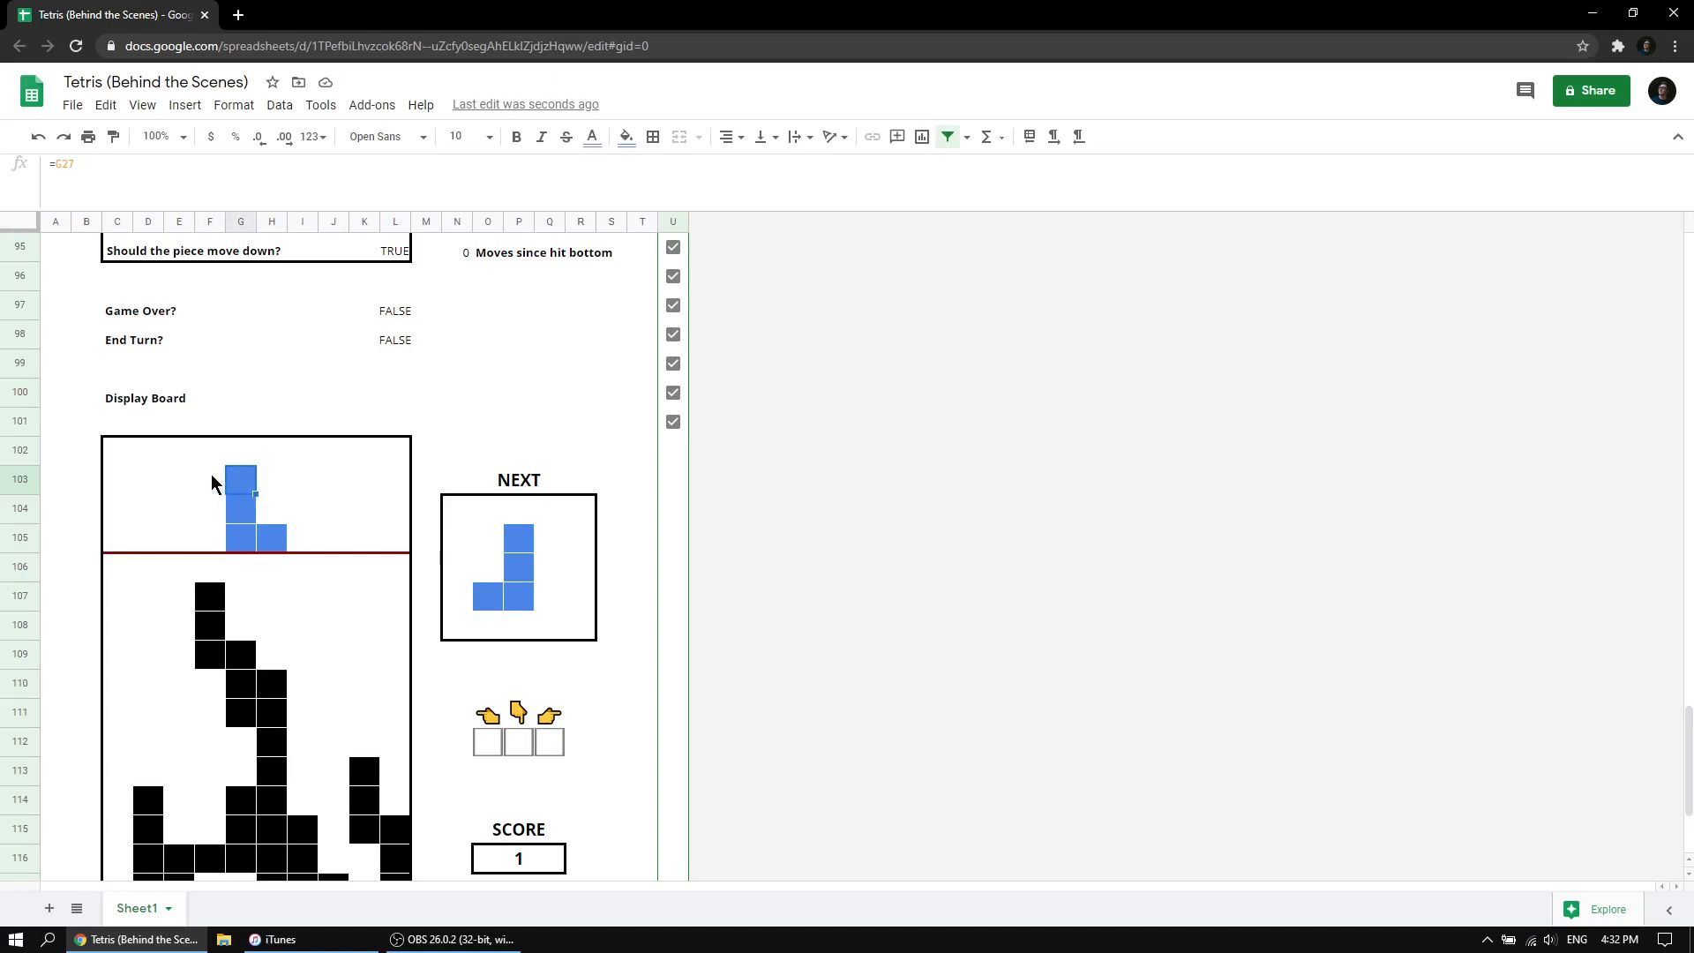
click(210, 485)
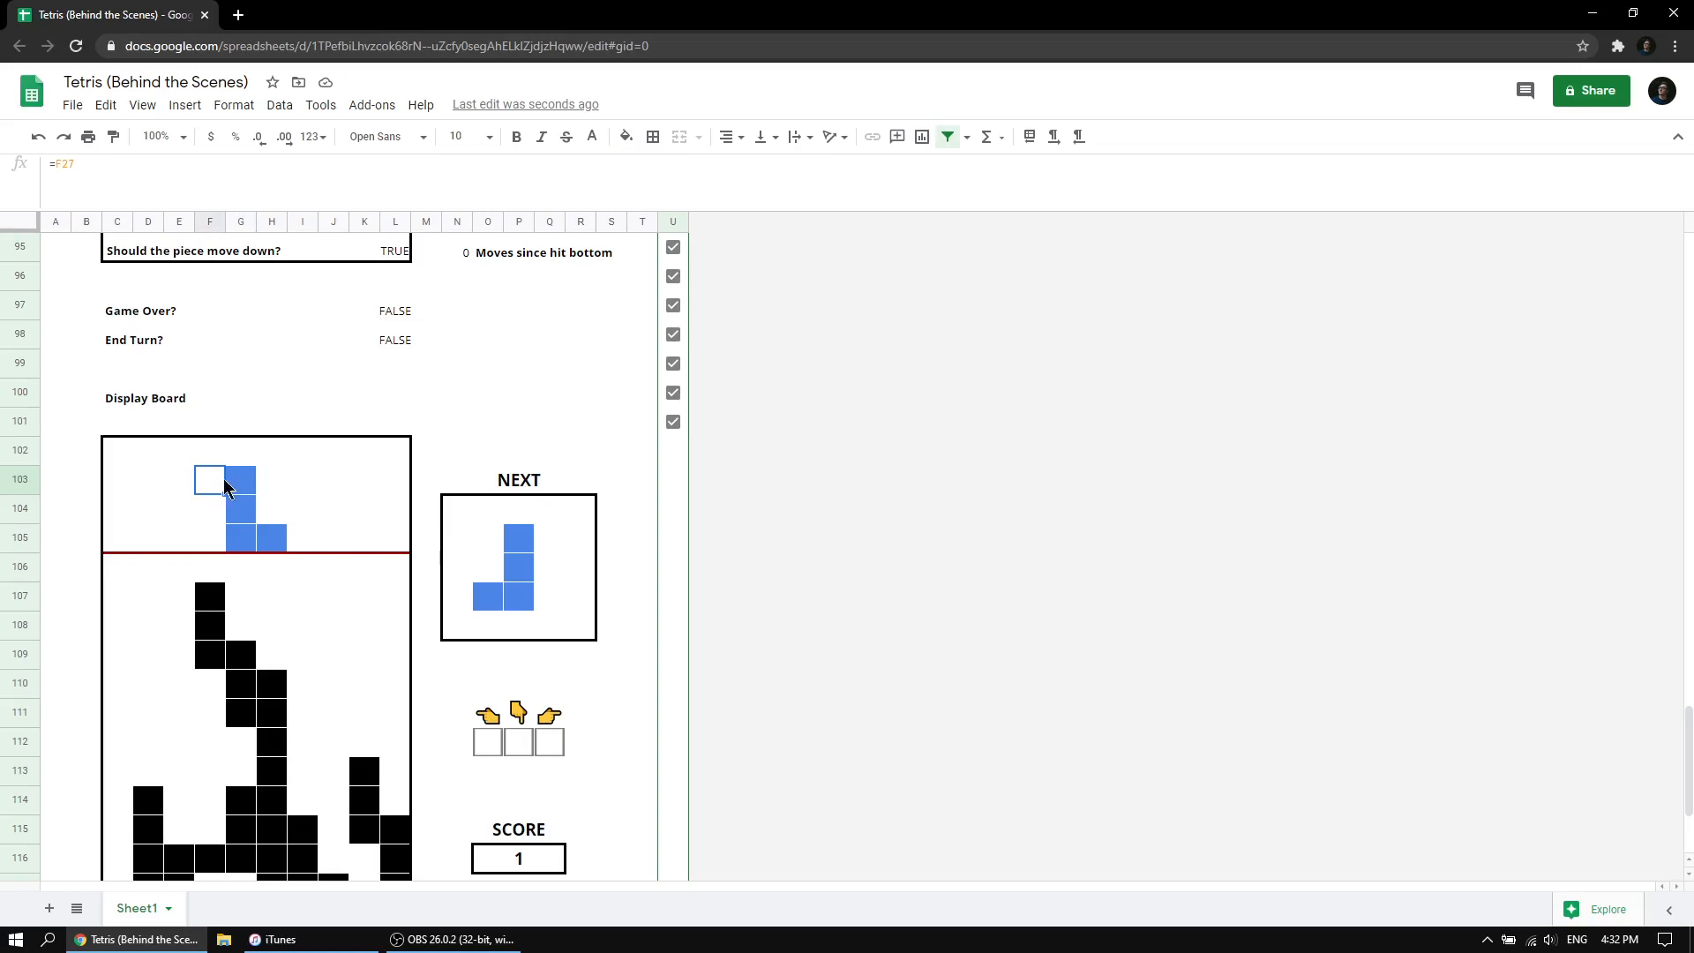
click(244, 490)
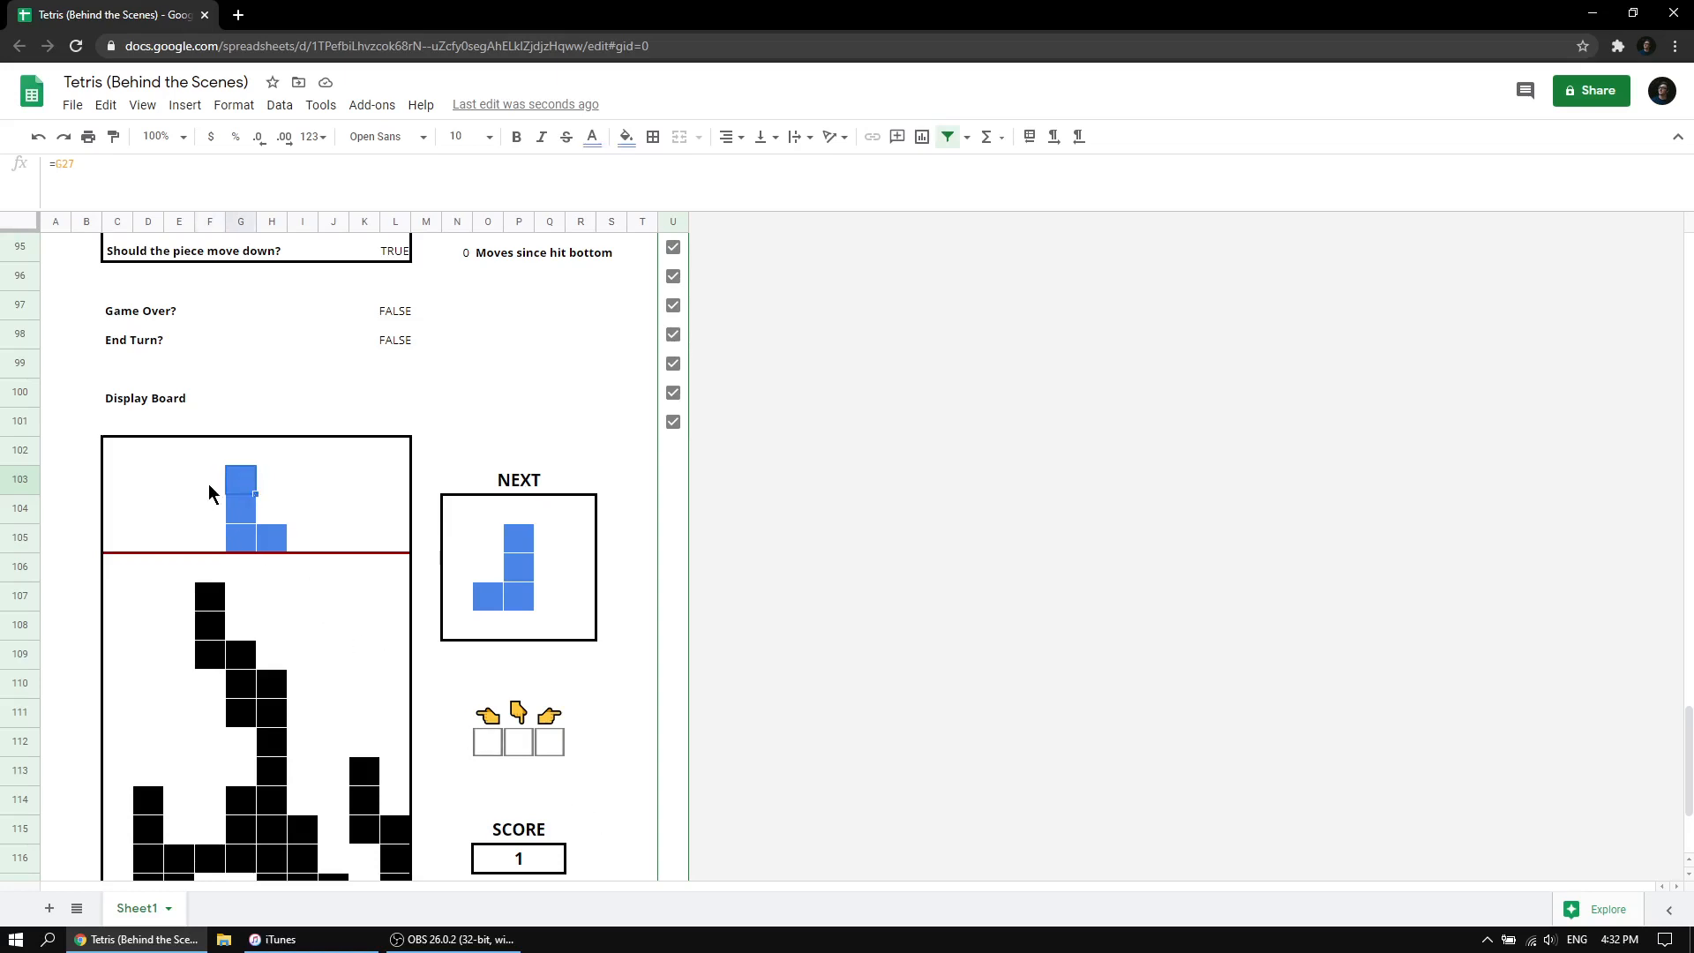
drag(210, 492, 238, 496)
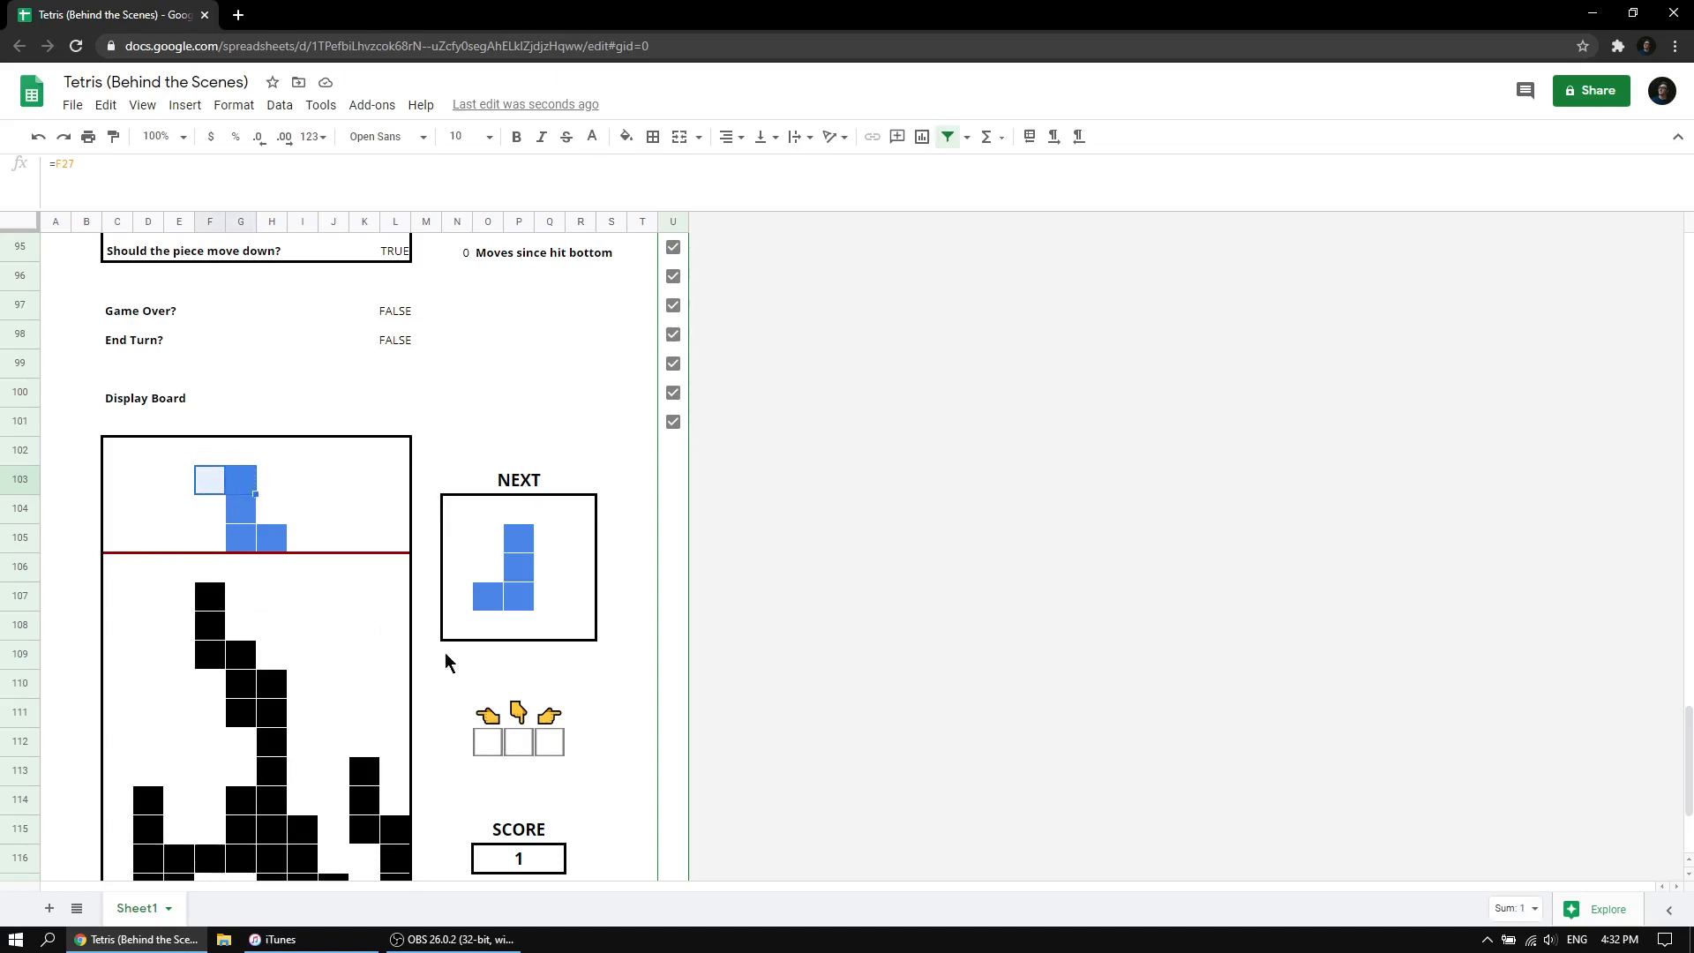
Move the L piece one column left on the display board, and highlight row C103:L103 and the vacated cell G103.
click(484, 745)
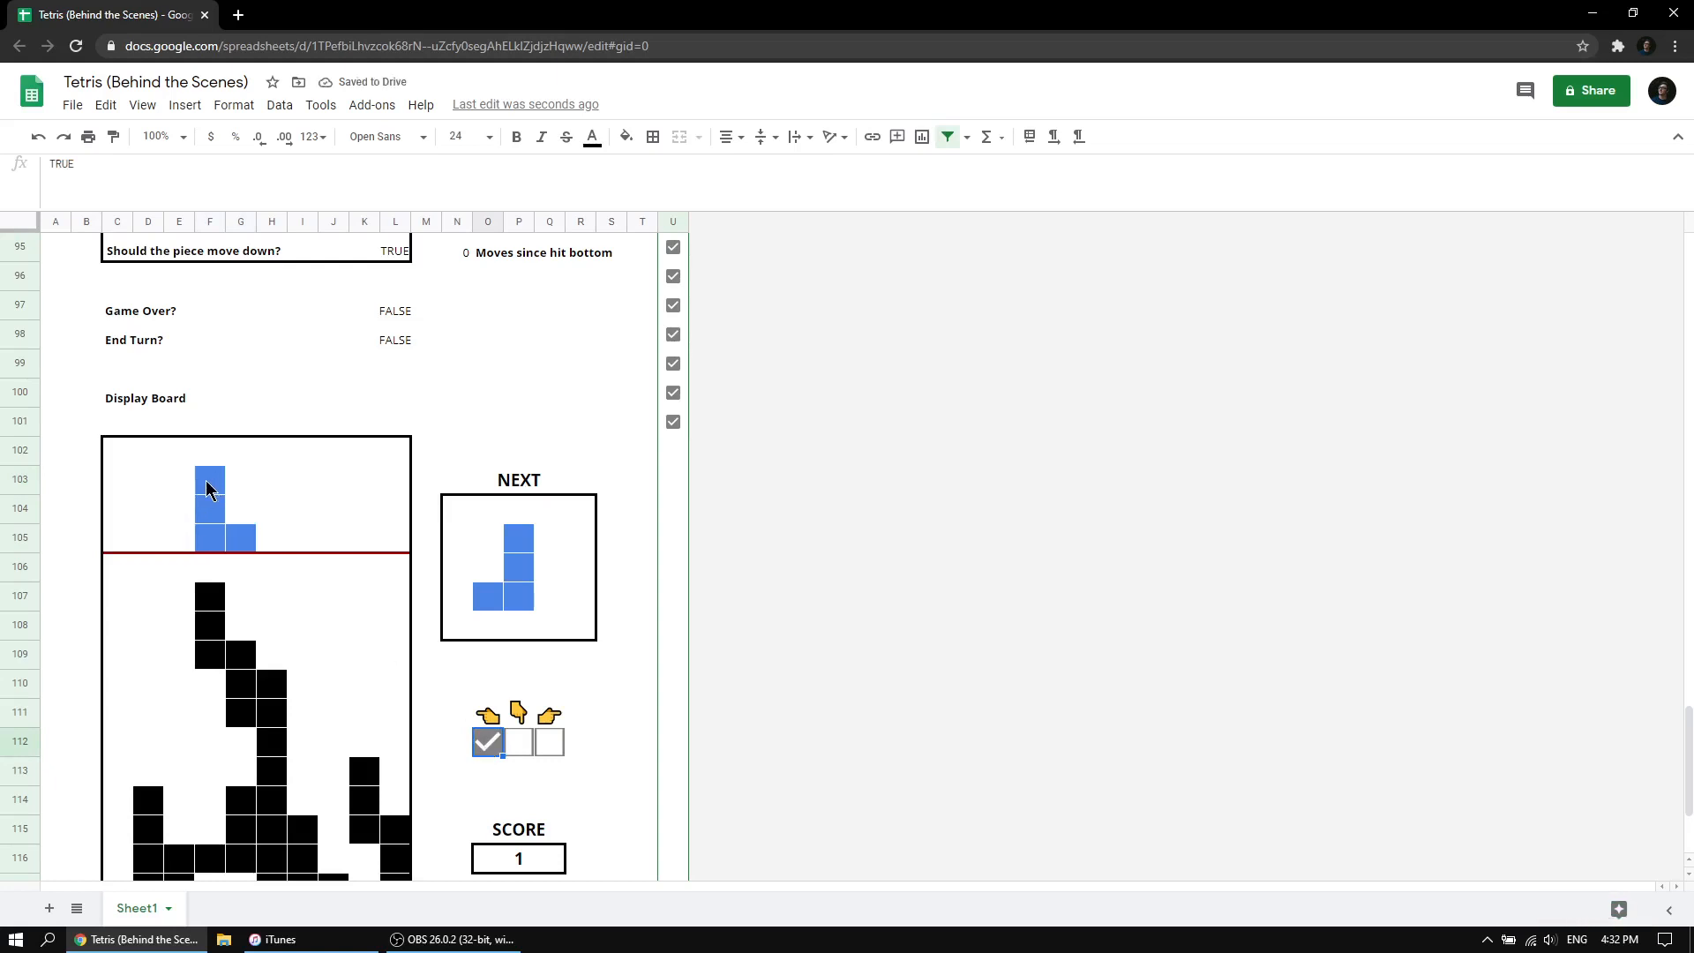
click(236, 484)
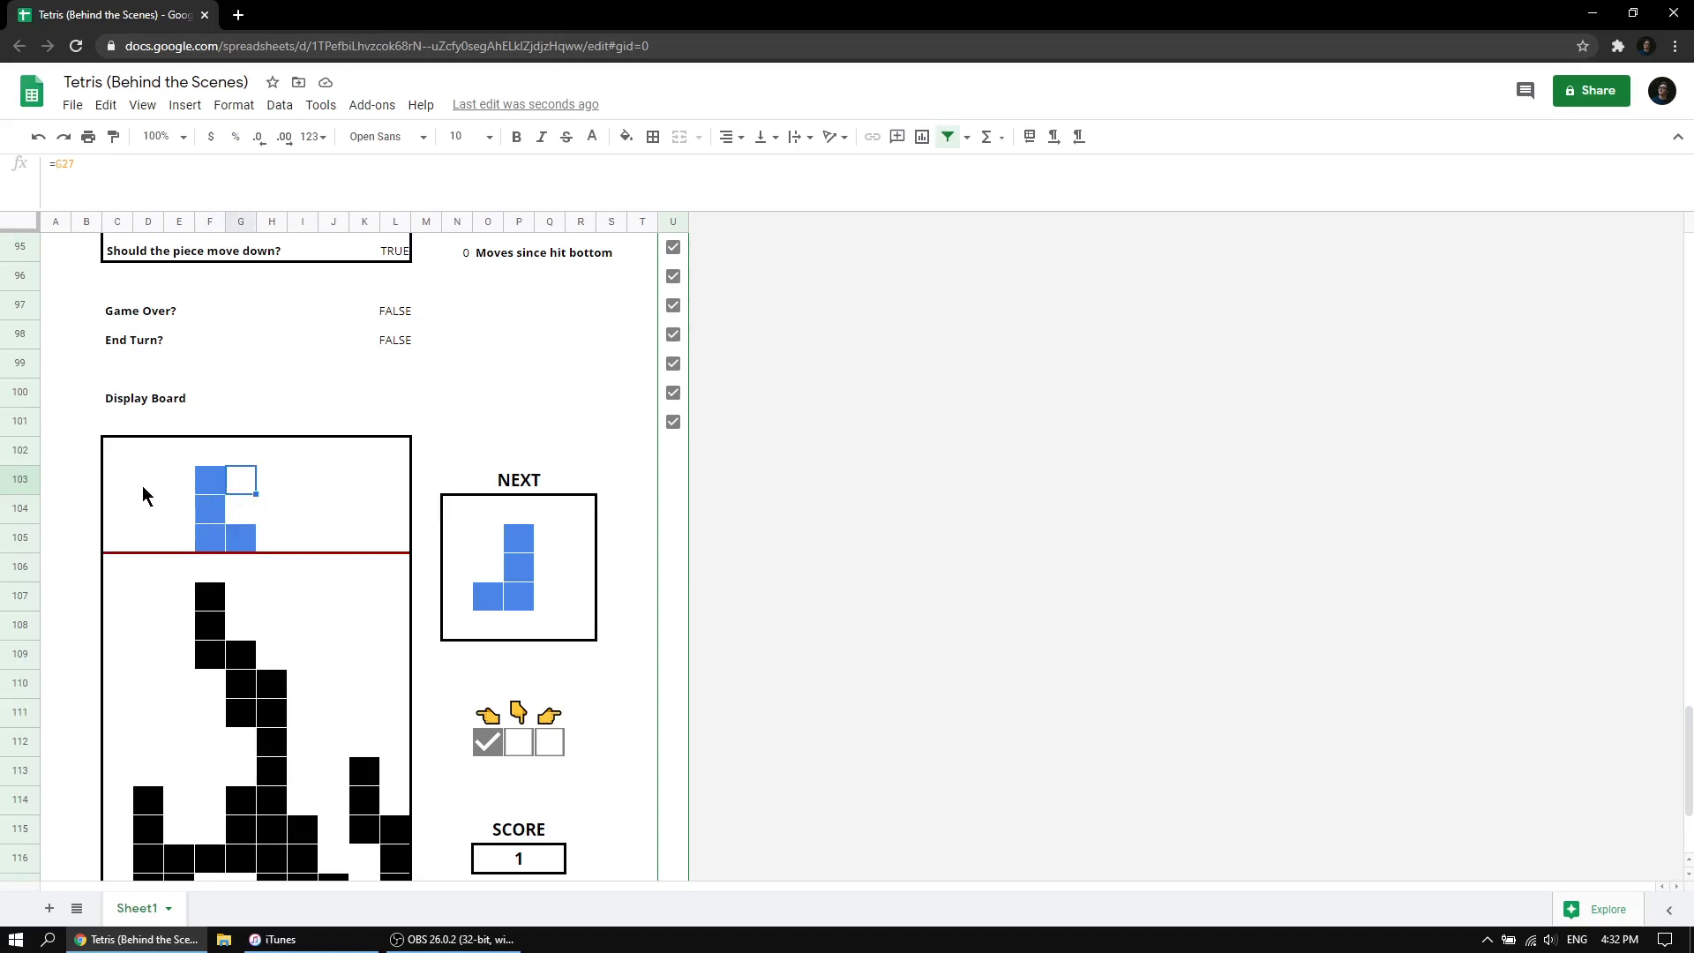
drag(113, 483, 394, 483)
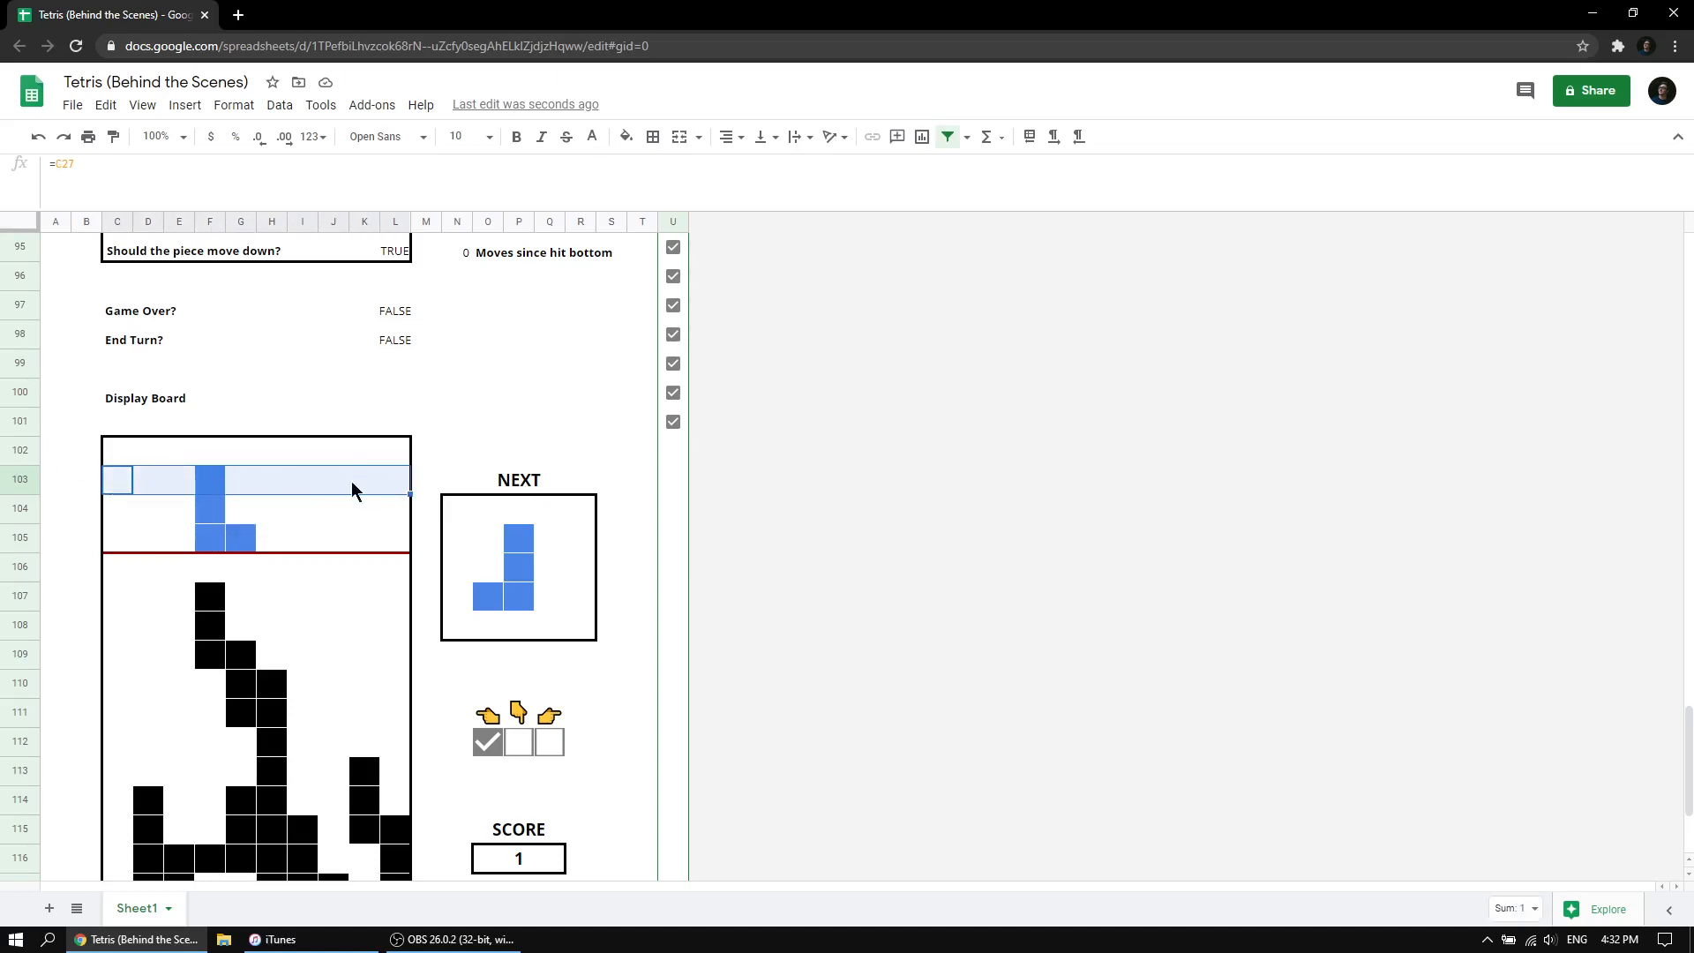
click(224, 488)
click(242, 485)
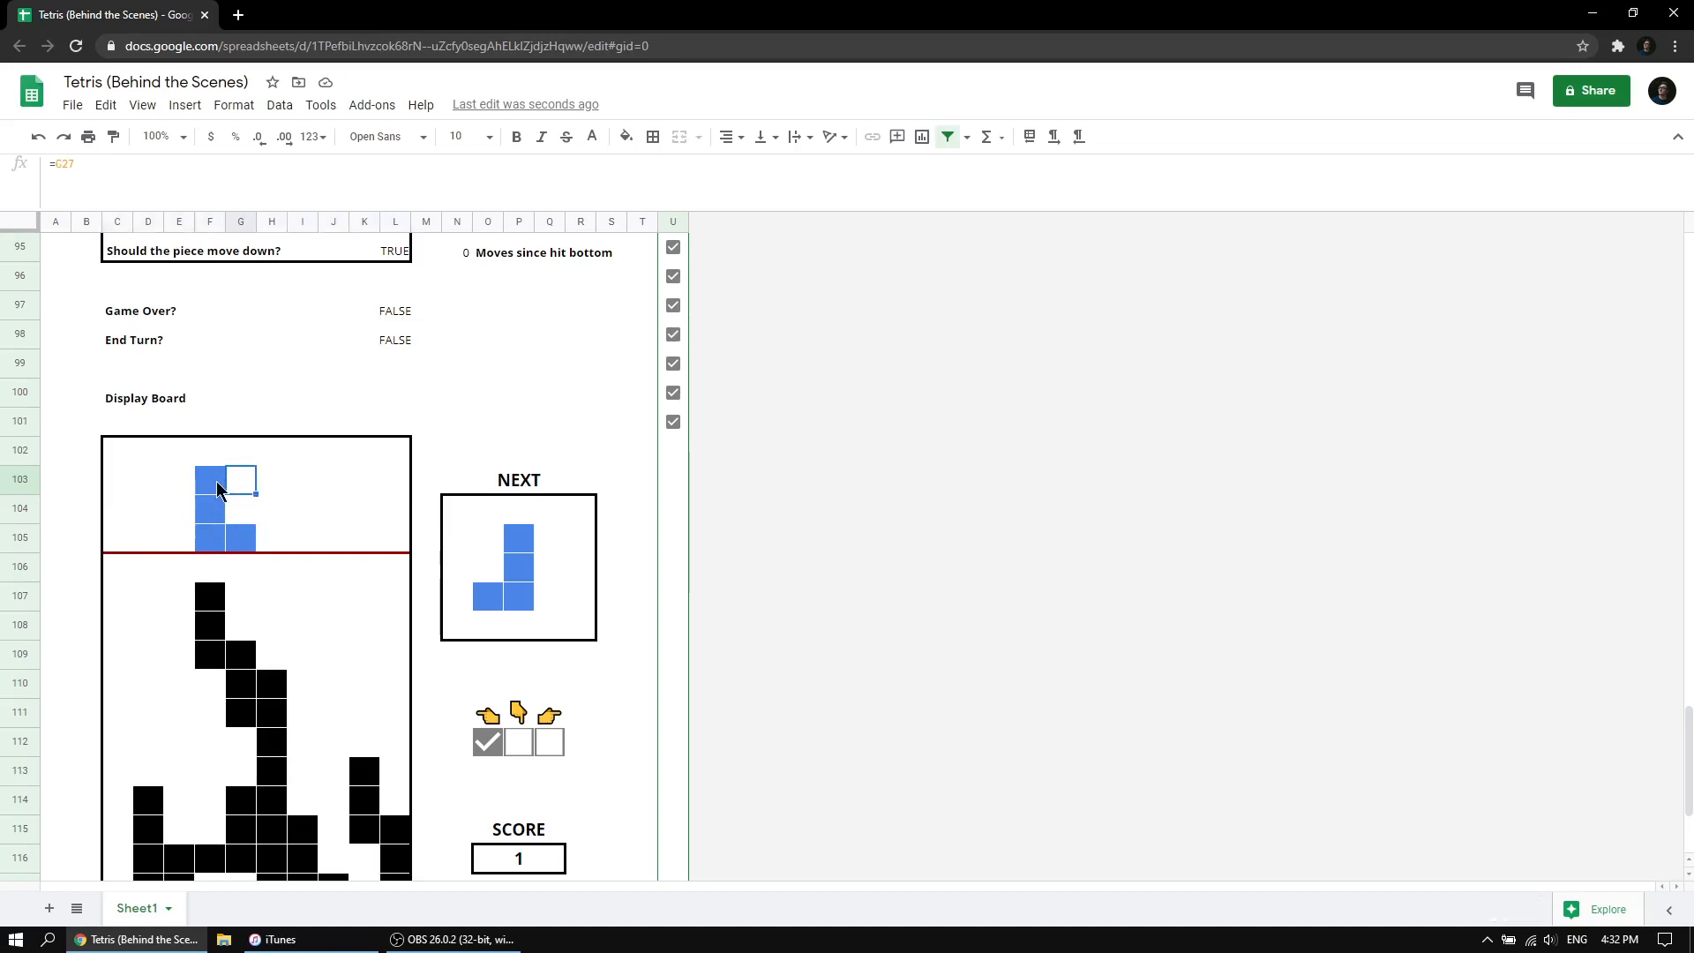
Compare cells F103 and G103 on the display board, and highlight the left condition in the formula of cell F25 on the "Real" Board.
click(216, 483)
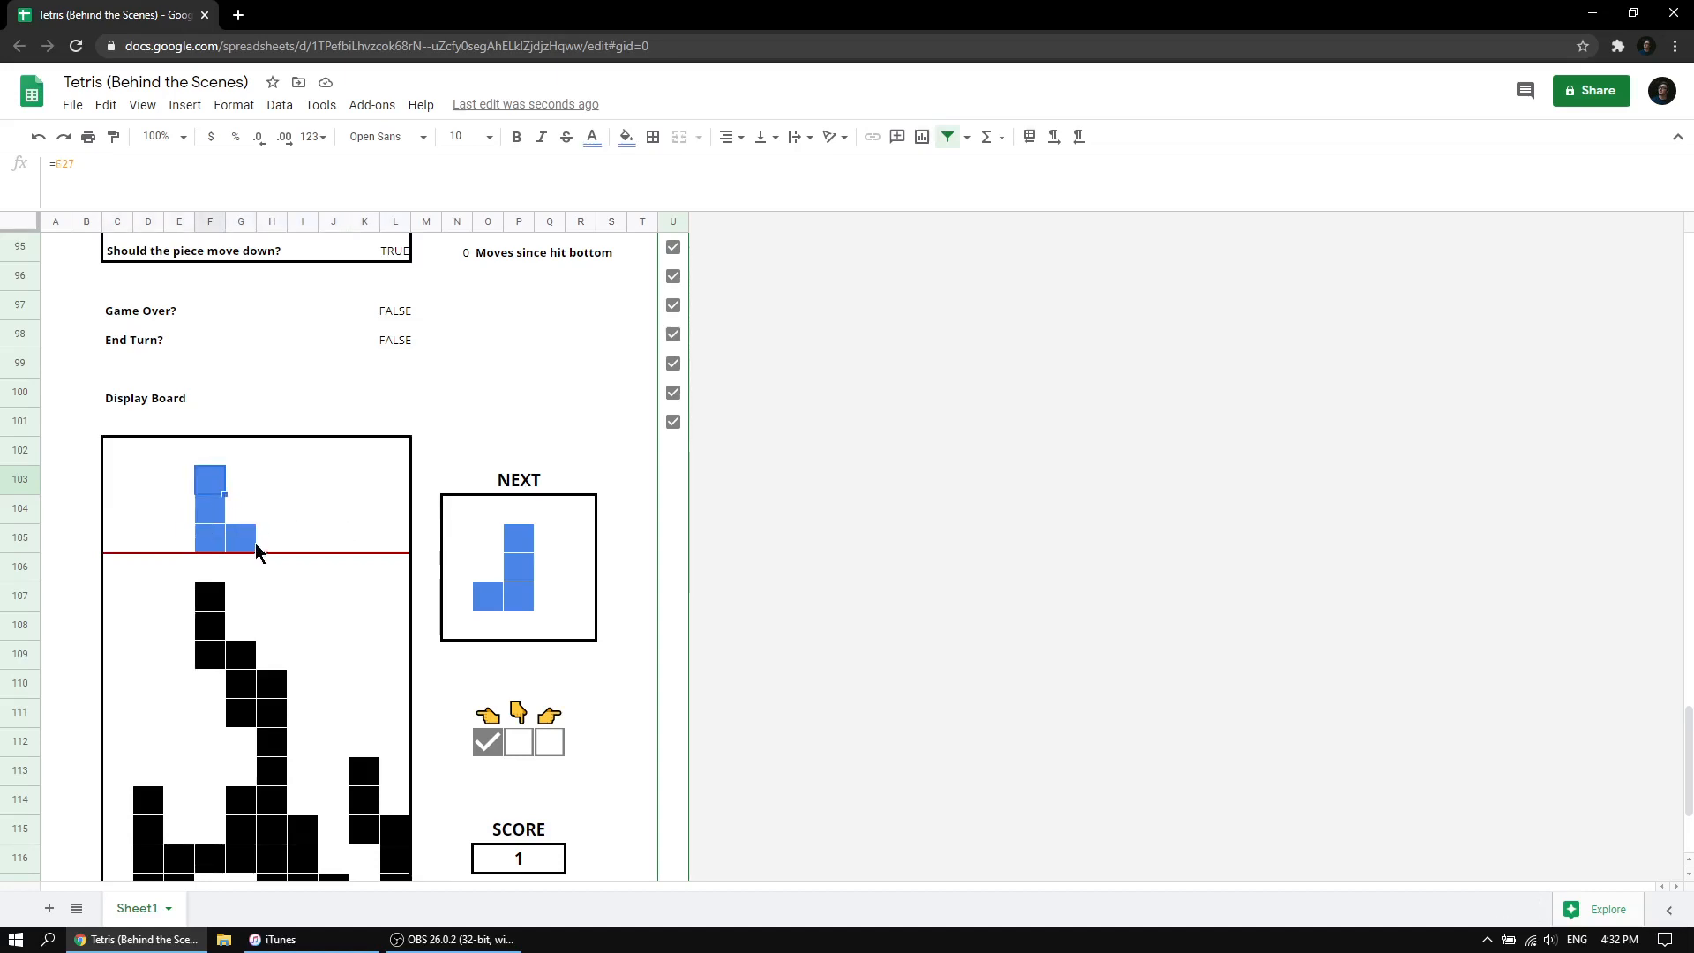
click(246, 486)
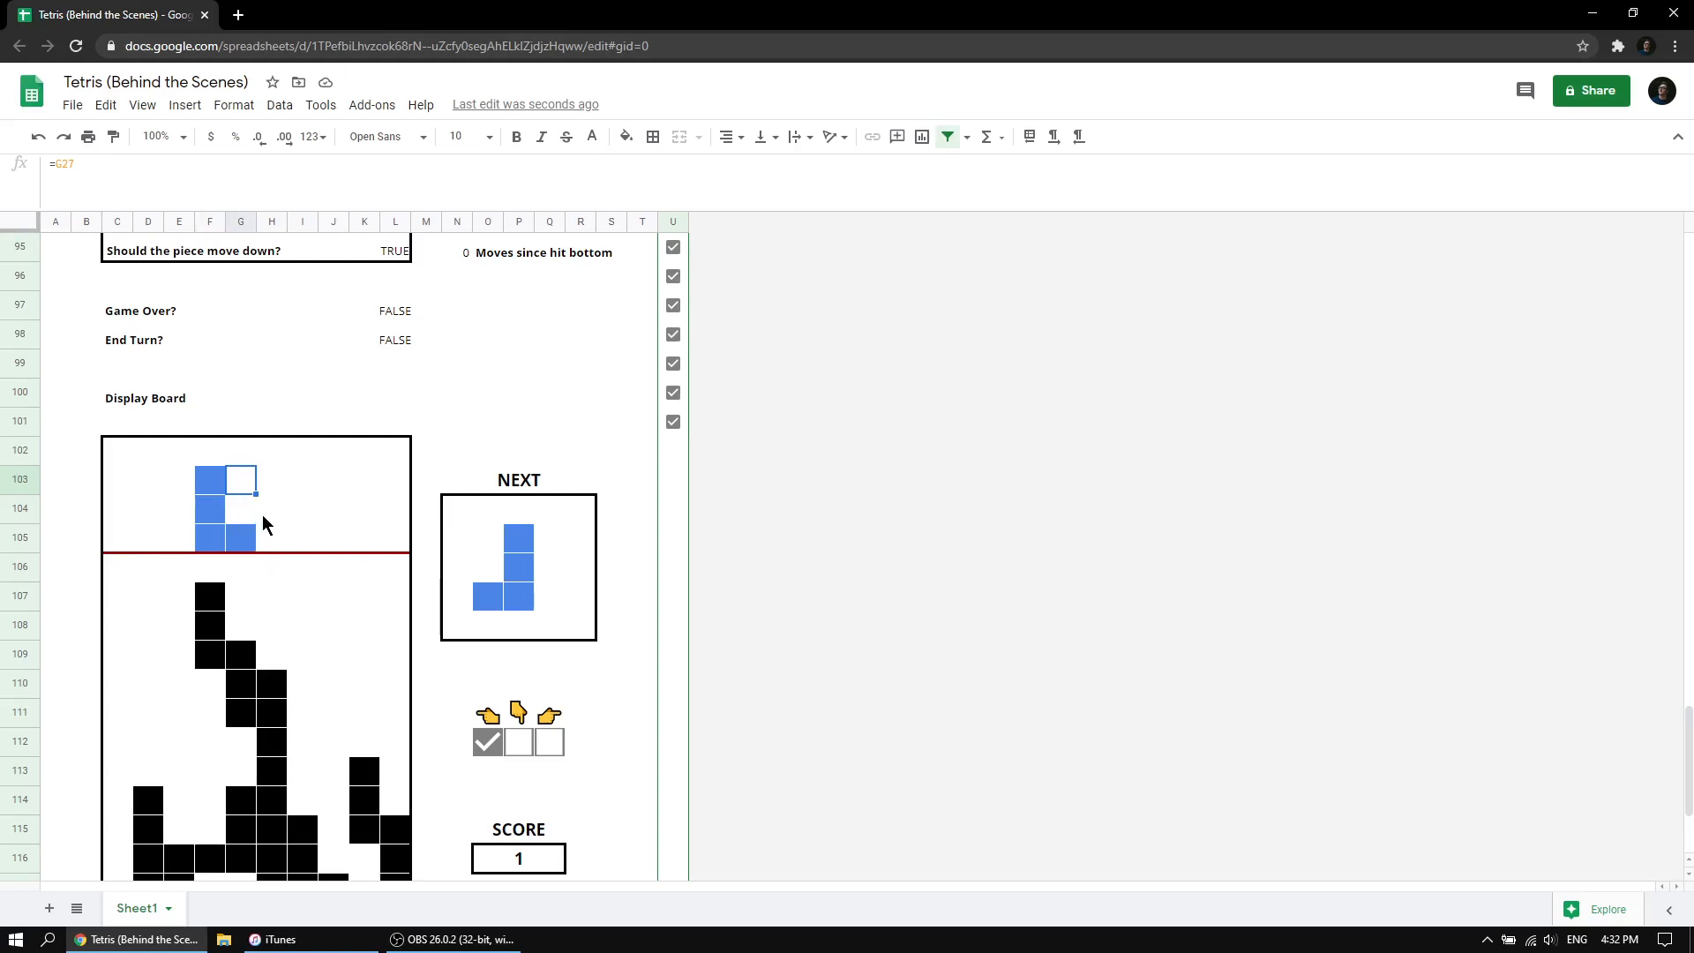
scroll(310, 522, up, 15)
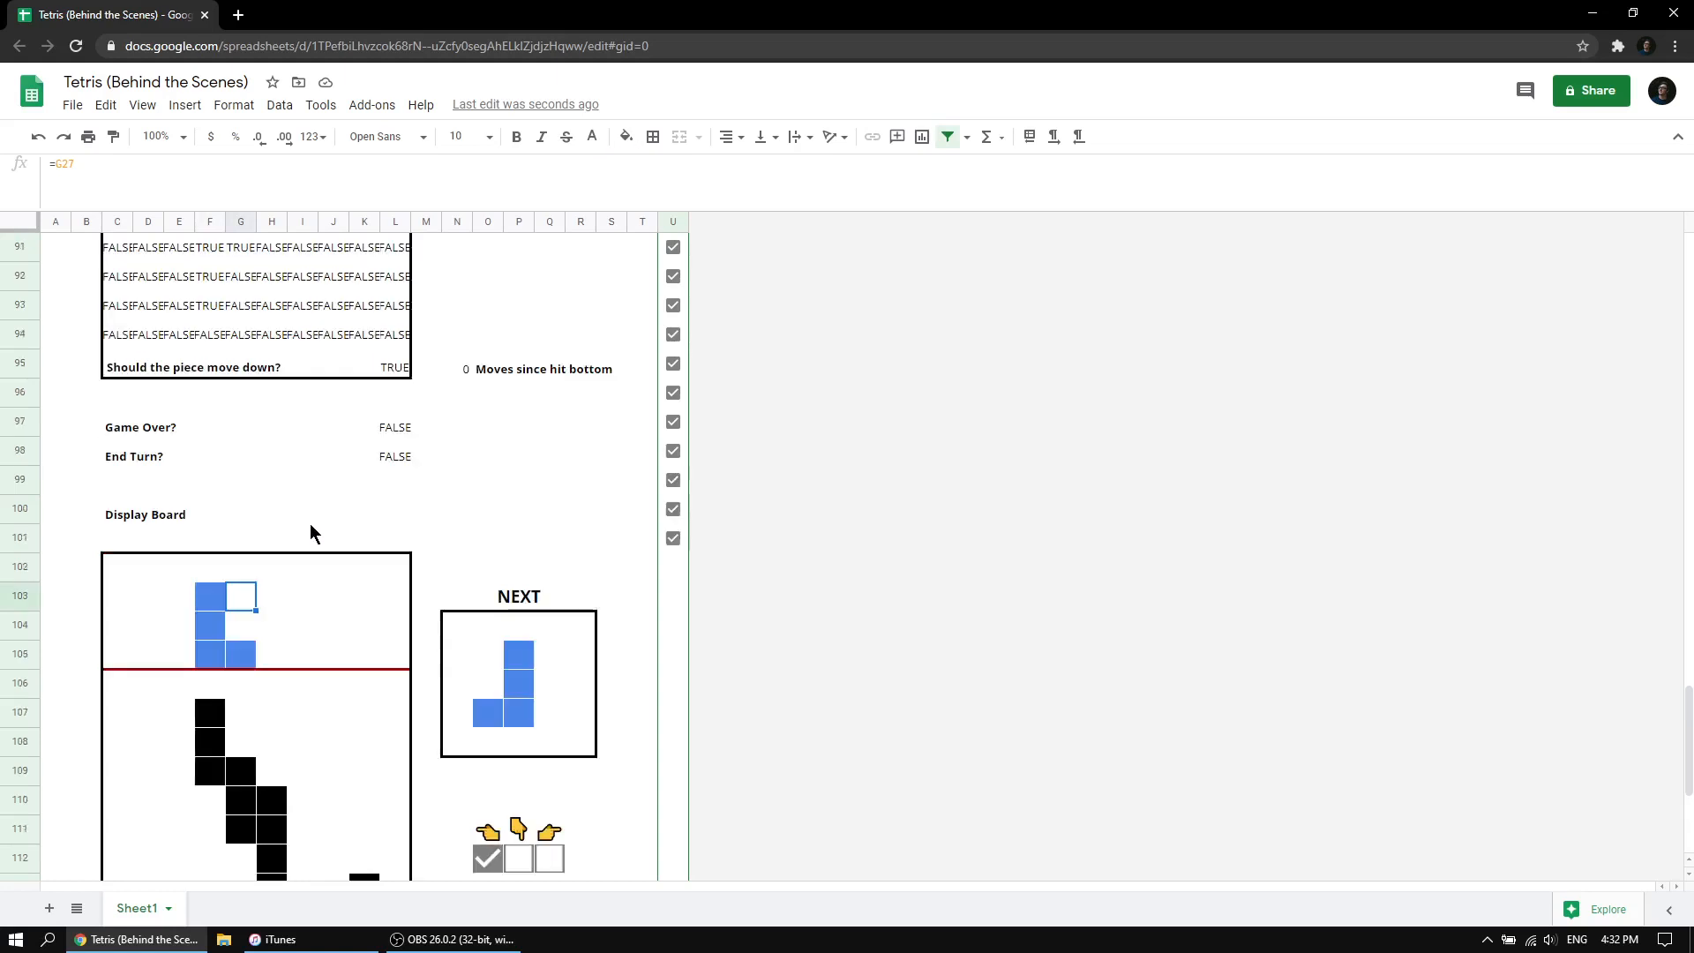
scroll(294, 534, up, 7)
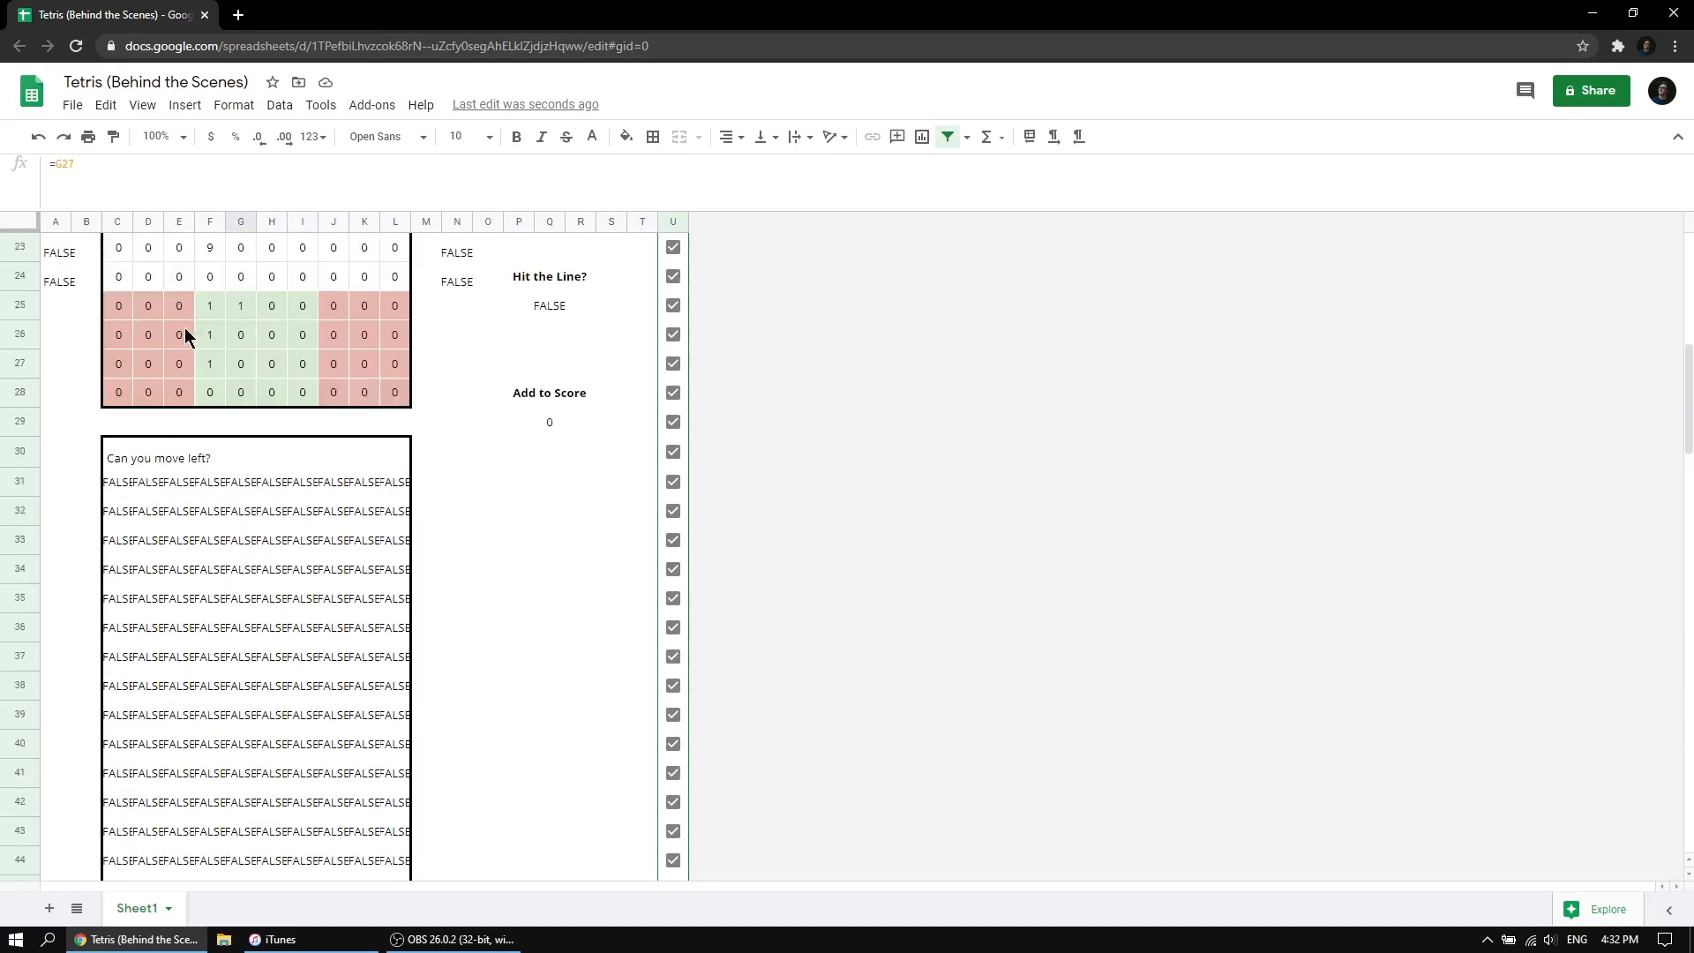
click(209, 309)
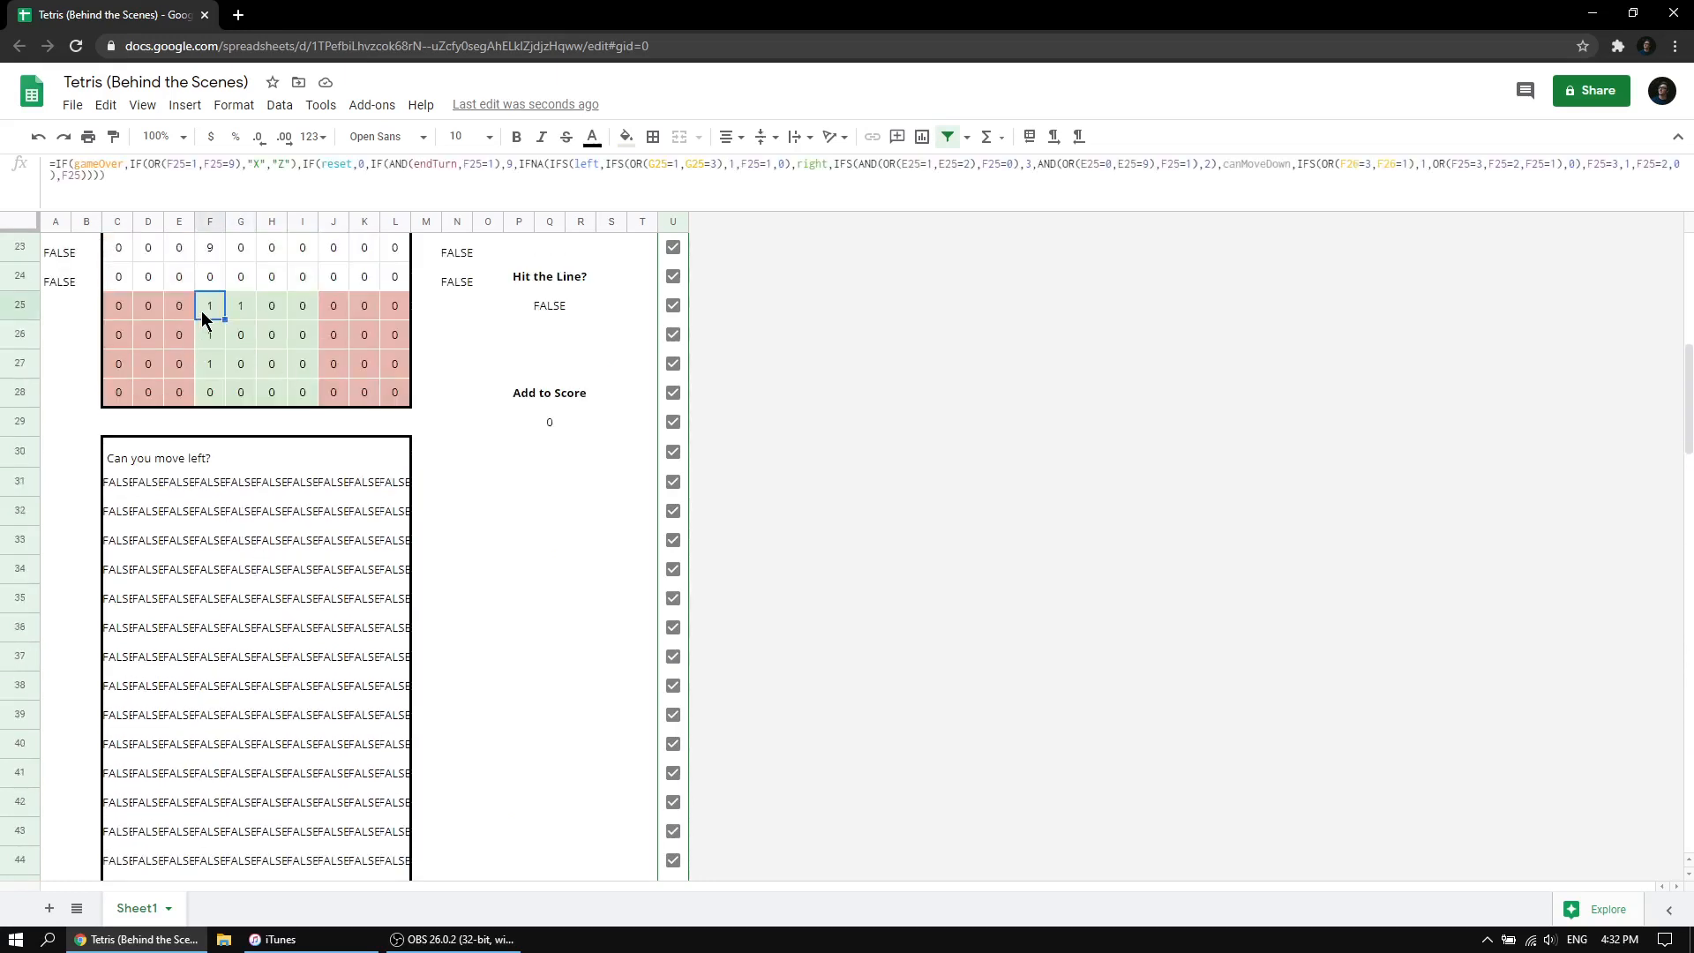
click(577, 164)
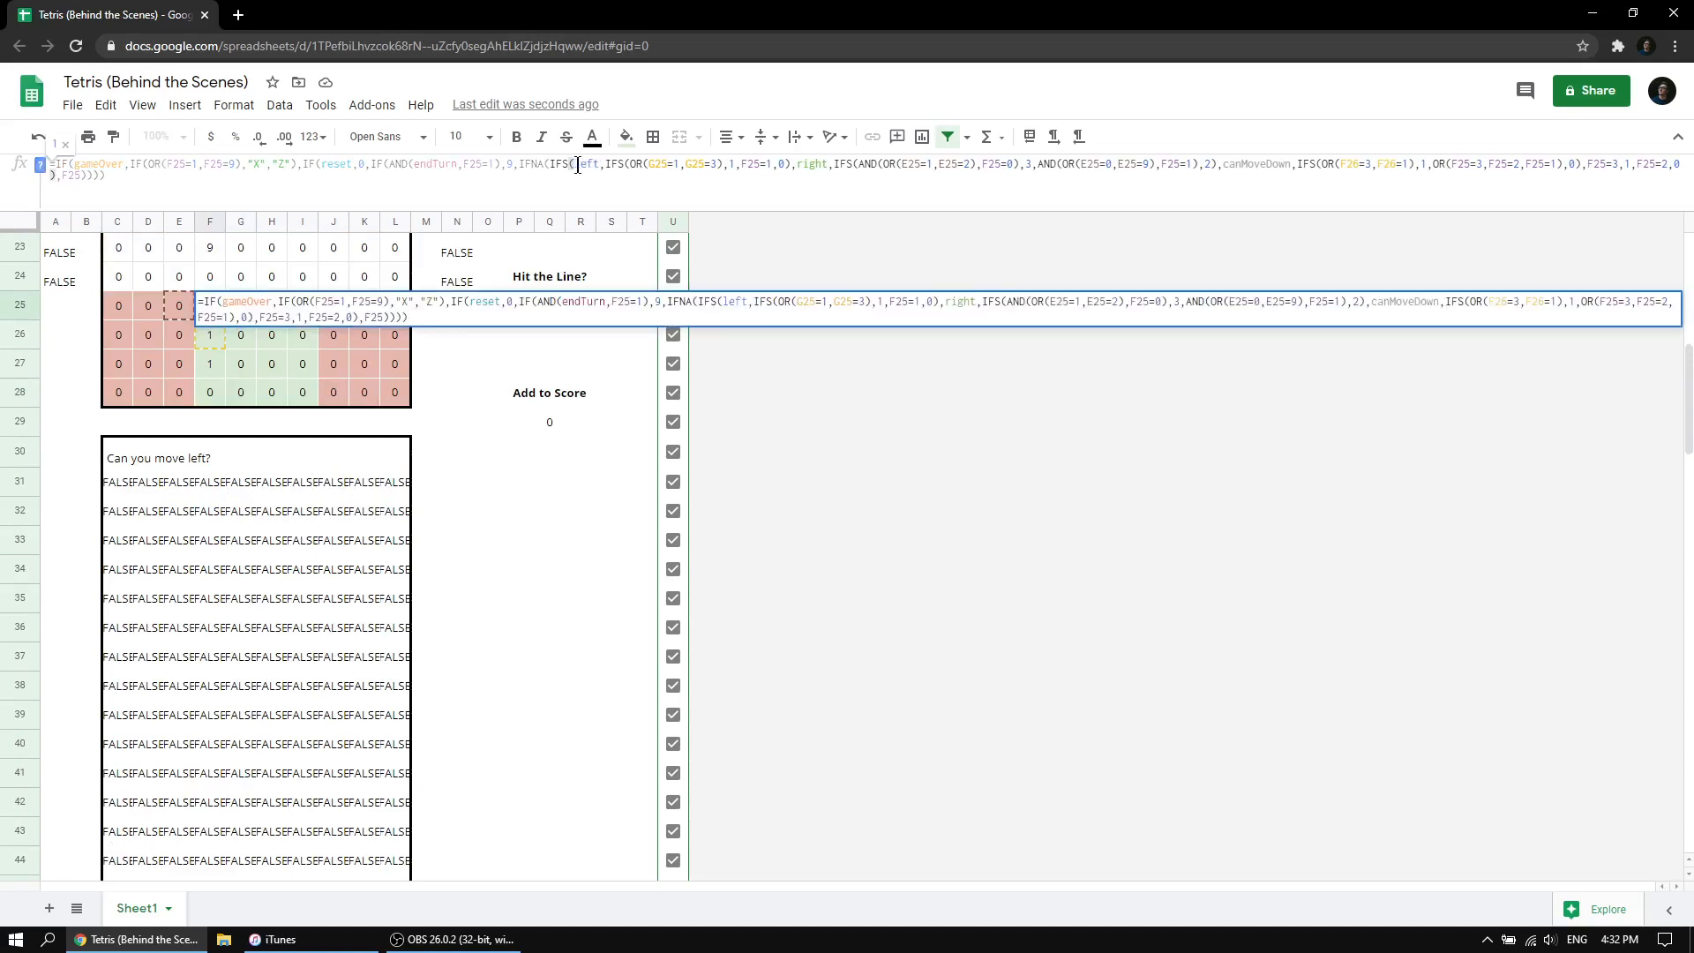
double_click(581, 164)
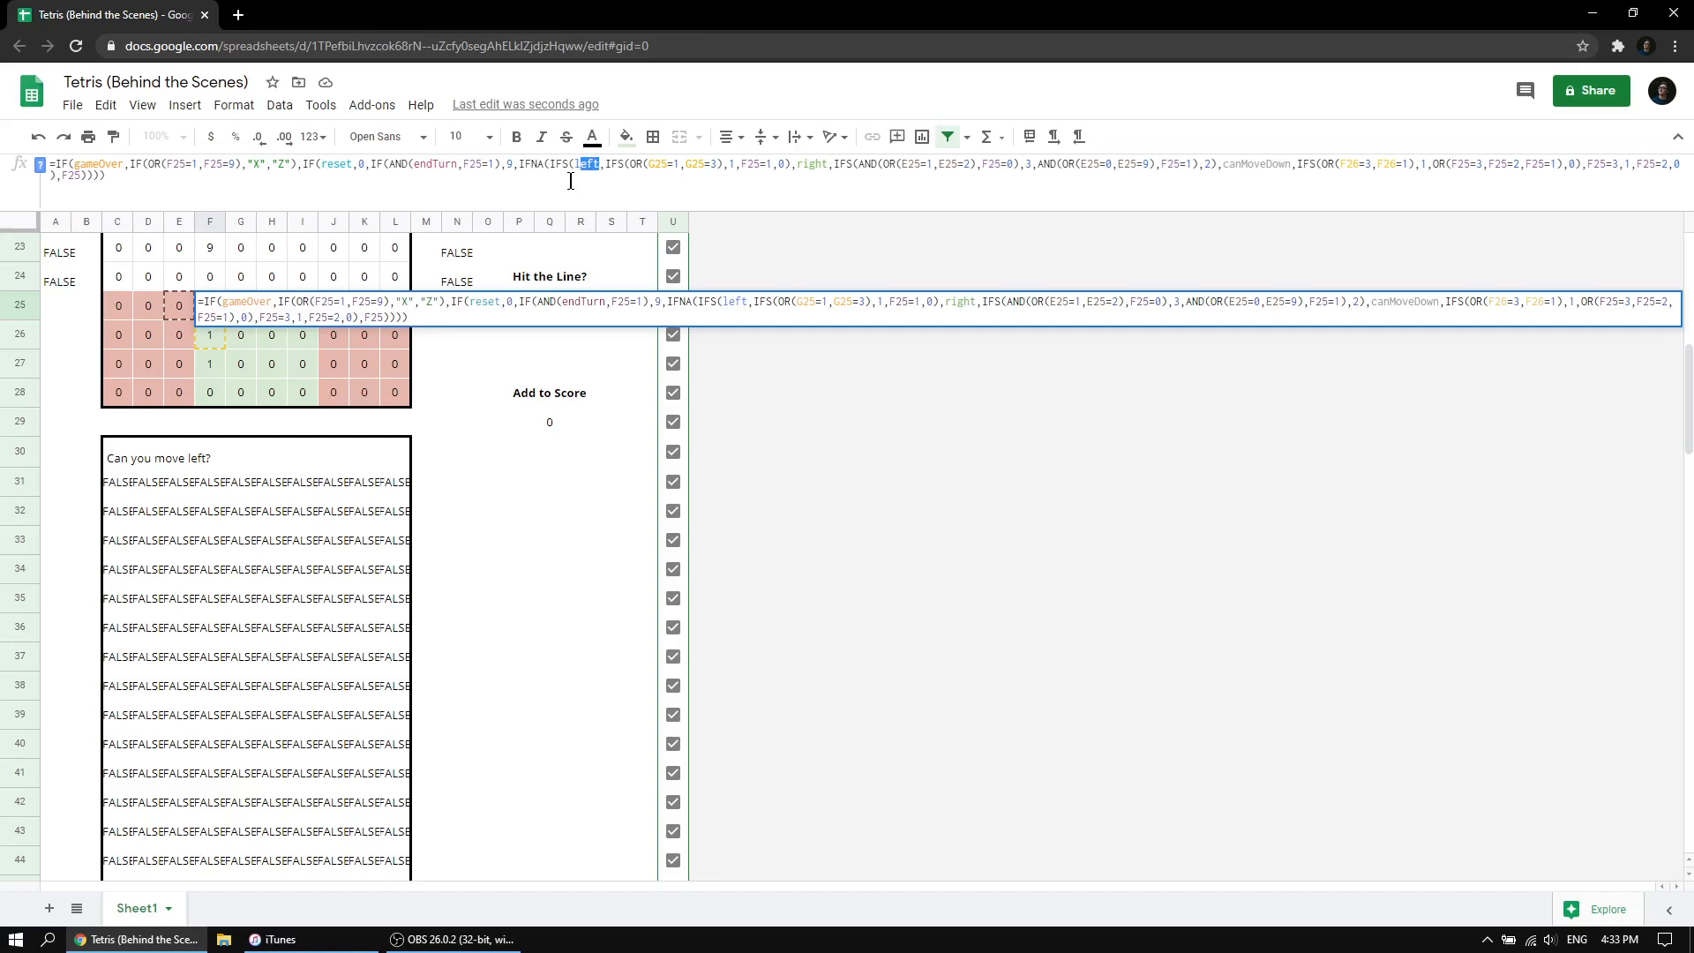
Trace the OR(G25=1,G25=3) and F25=1 conditions of the left-move branch in F25's formula, and leave the formula.
click(661, 164)
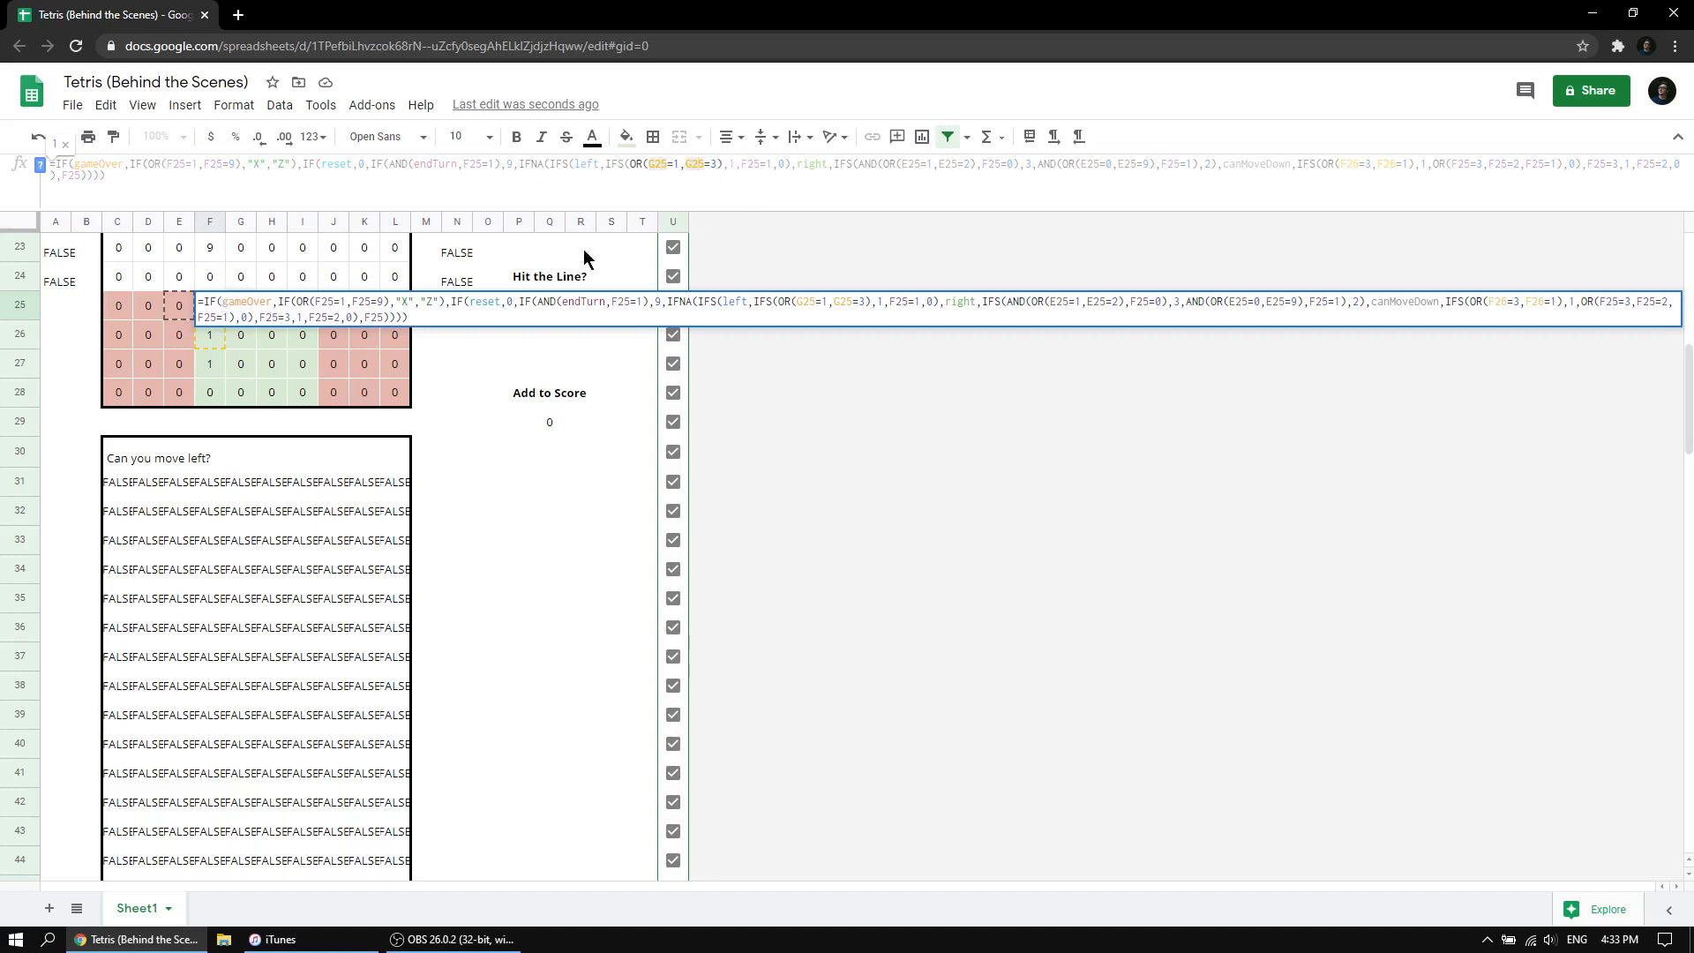
click(735, 165)
click(754, 166)
click(784, 165)
click(771, 417)
Highlight the "Can you move left?" grid C31:L50 and its piece cells F47:G49, and view the formula of result cell L51.
scroll(545, 457, down, 2)
scroll(538, 457, down, 2)
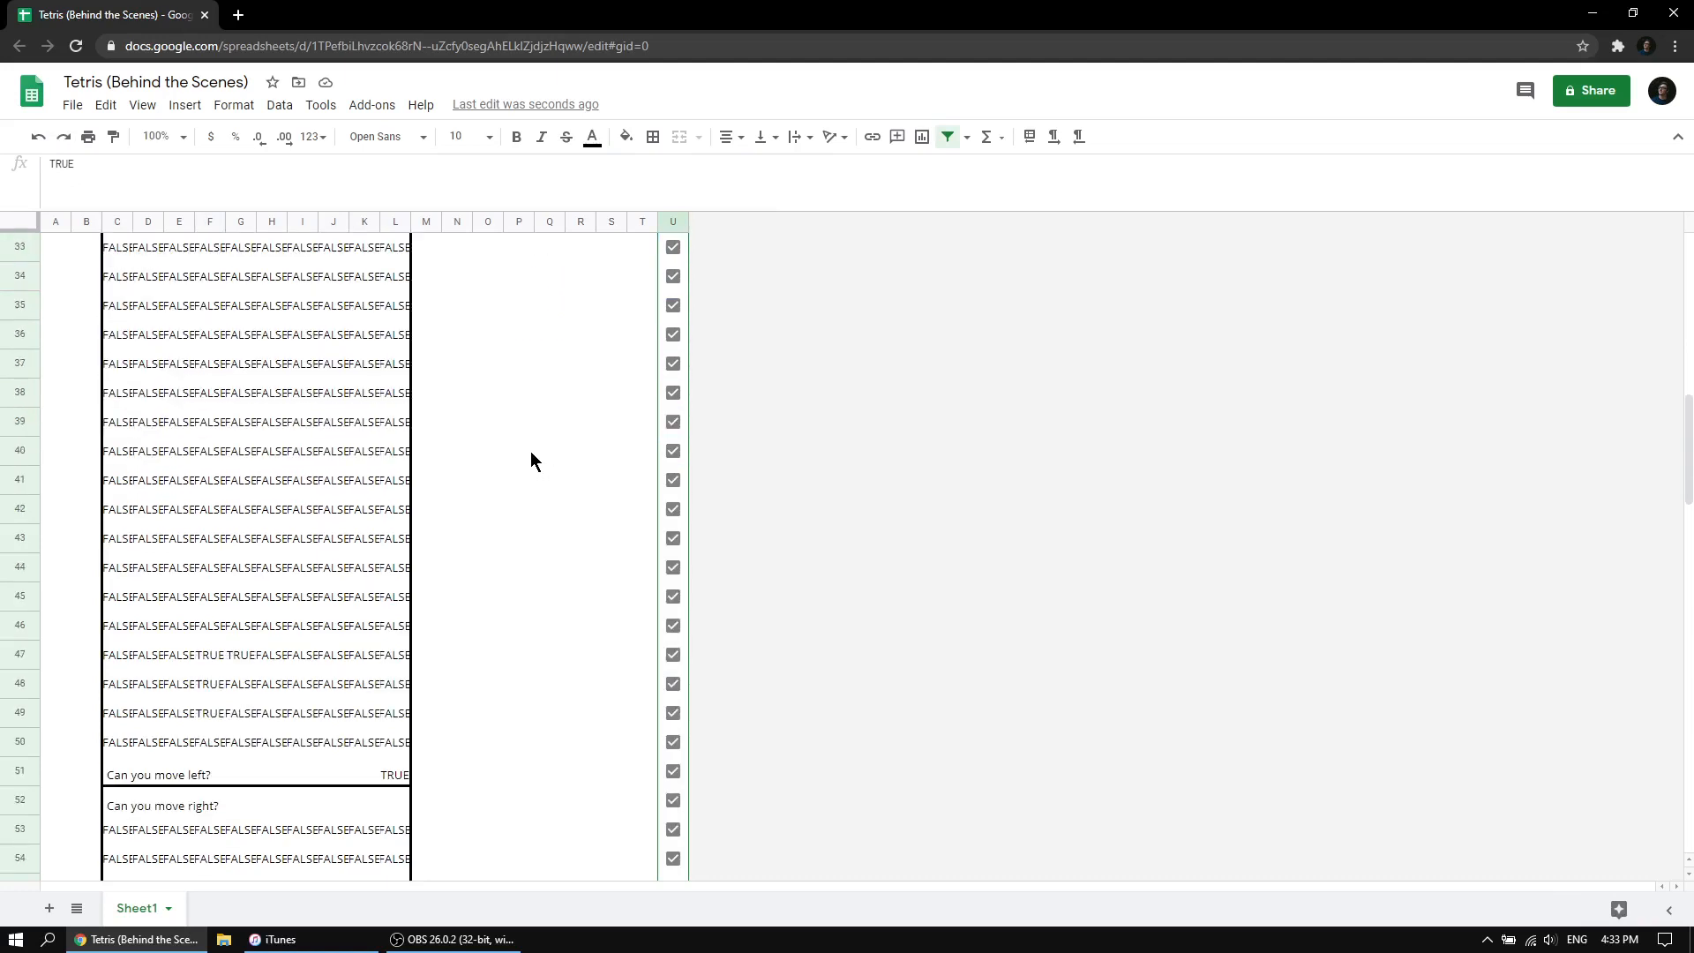
scroll(529, 453, up, 2)
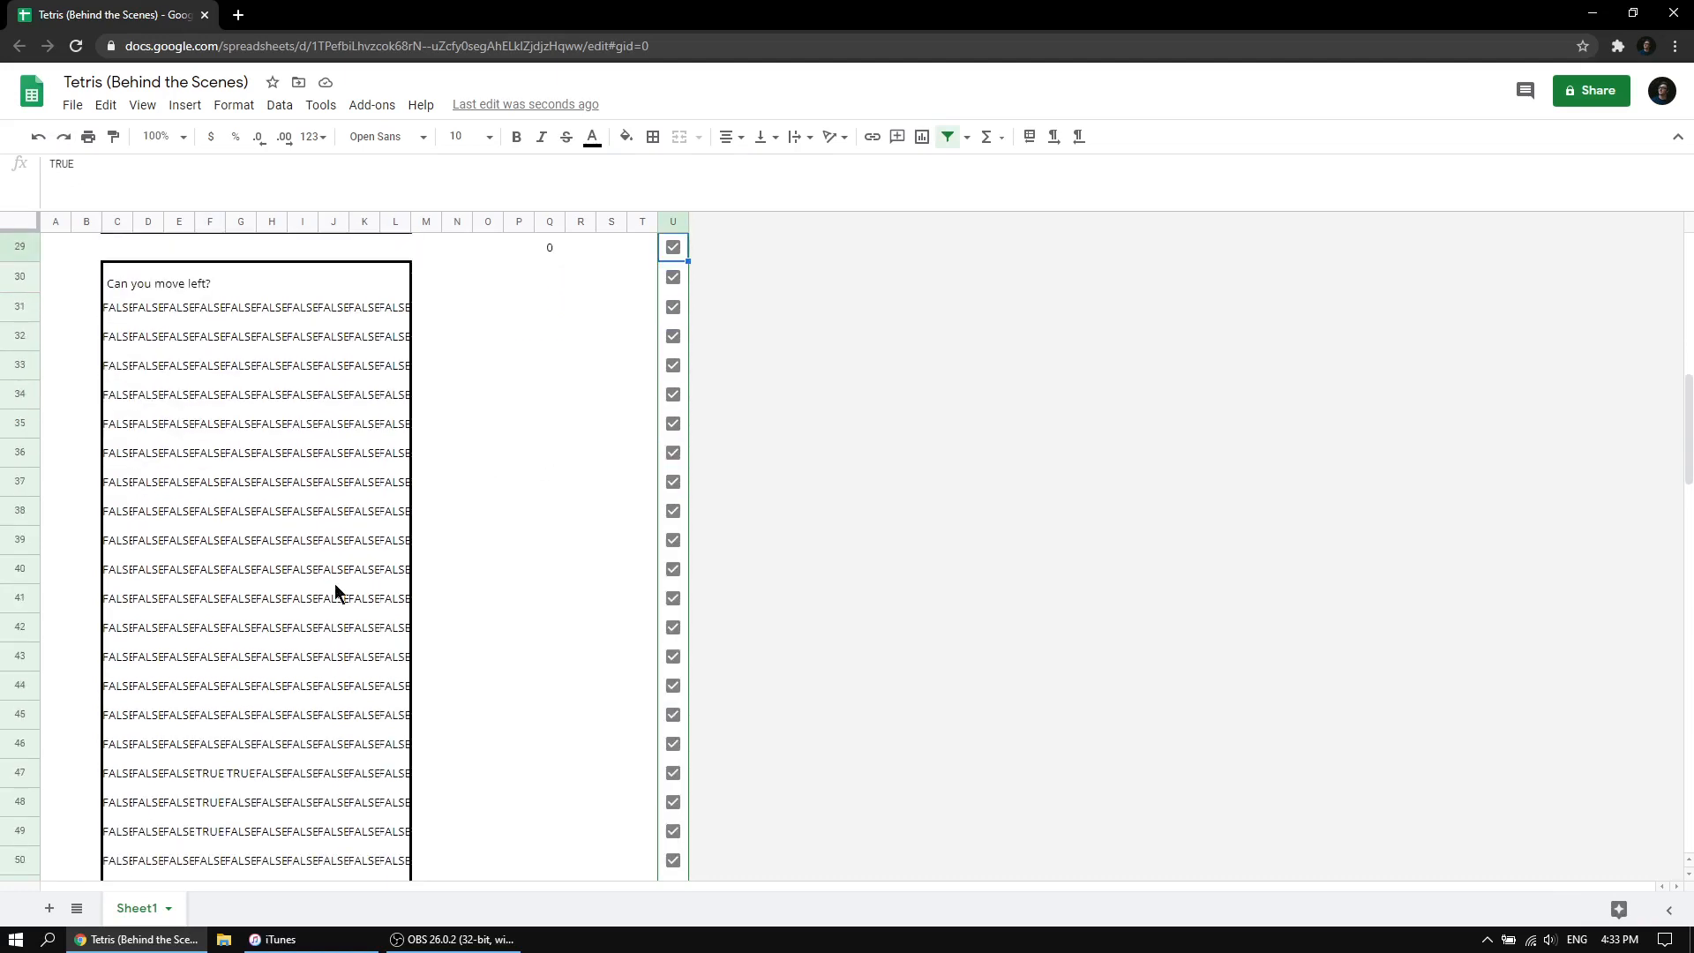
drag(109, 309, 392, 866)
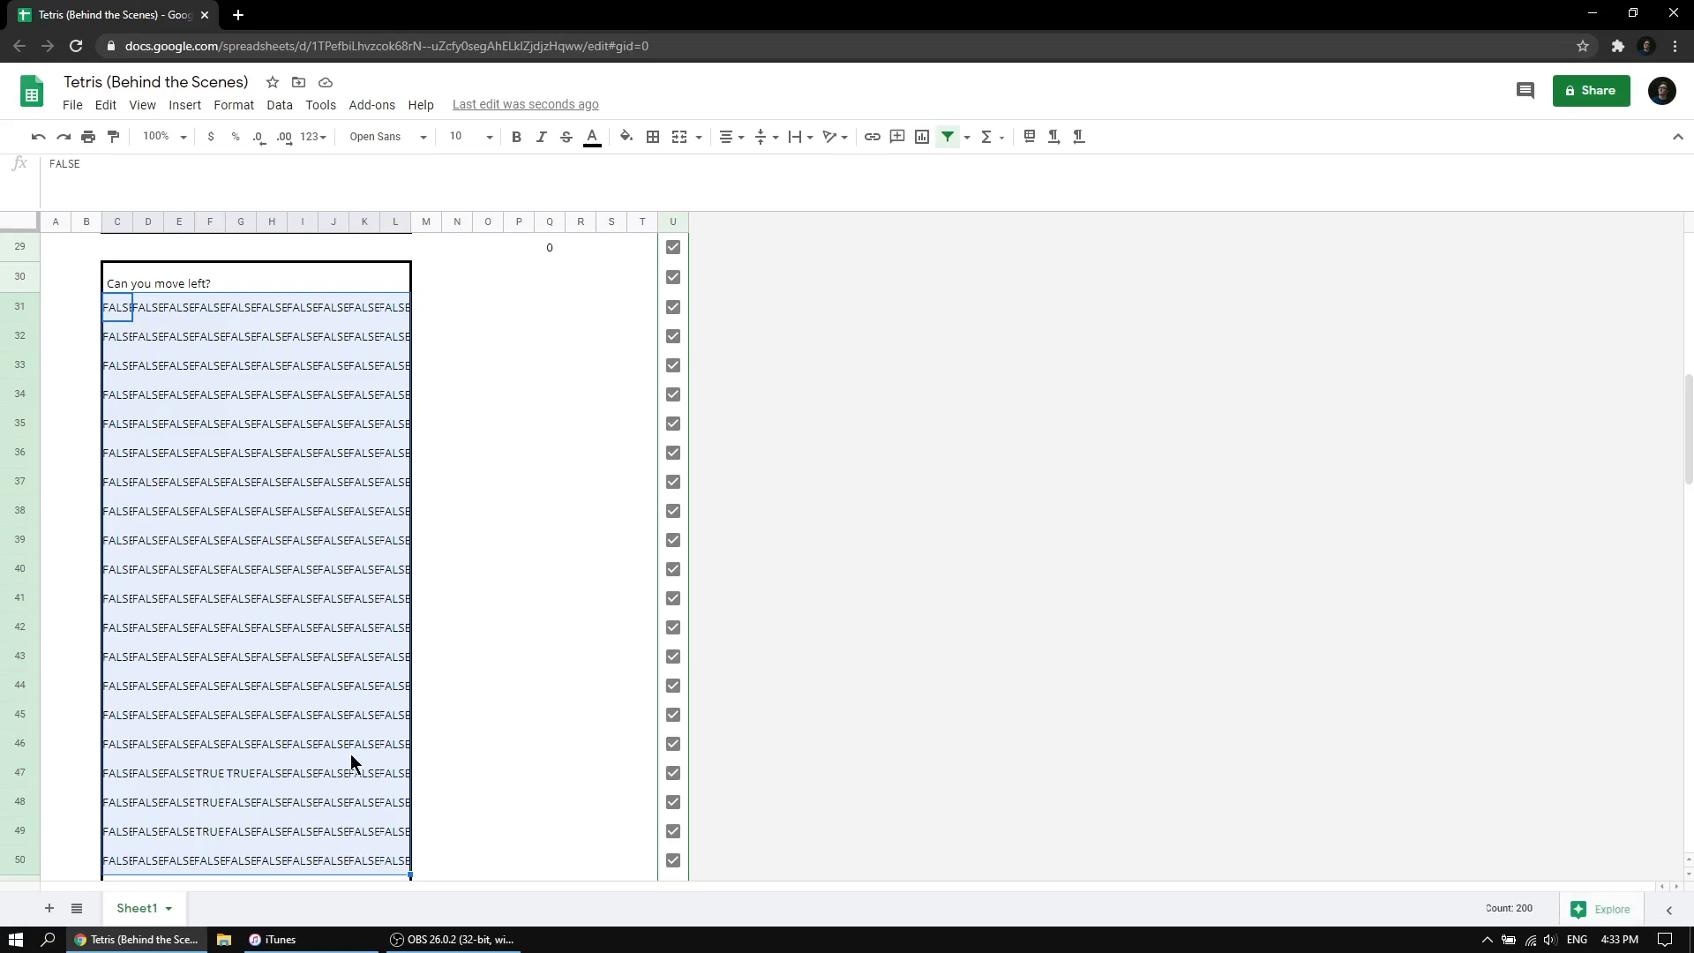
scroll(351, 753, down, 1)
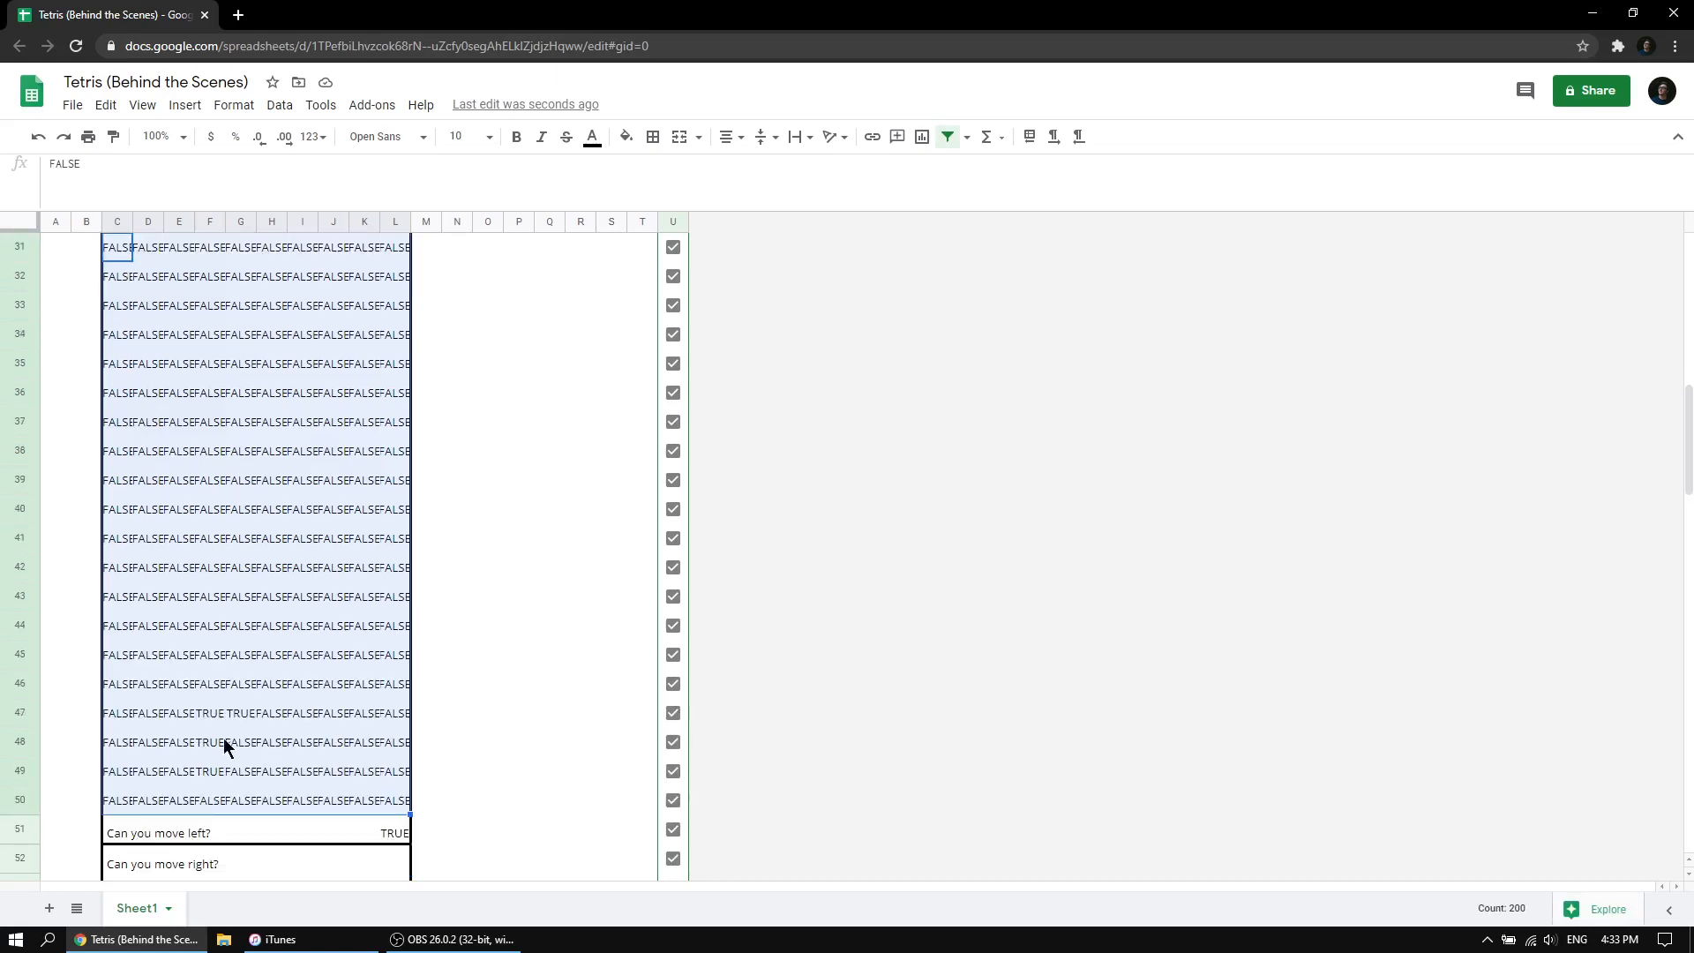
drag(228, 718, 210, 776)
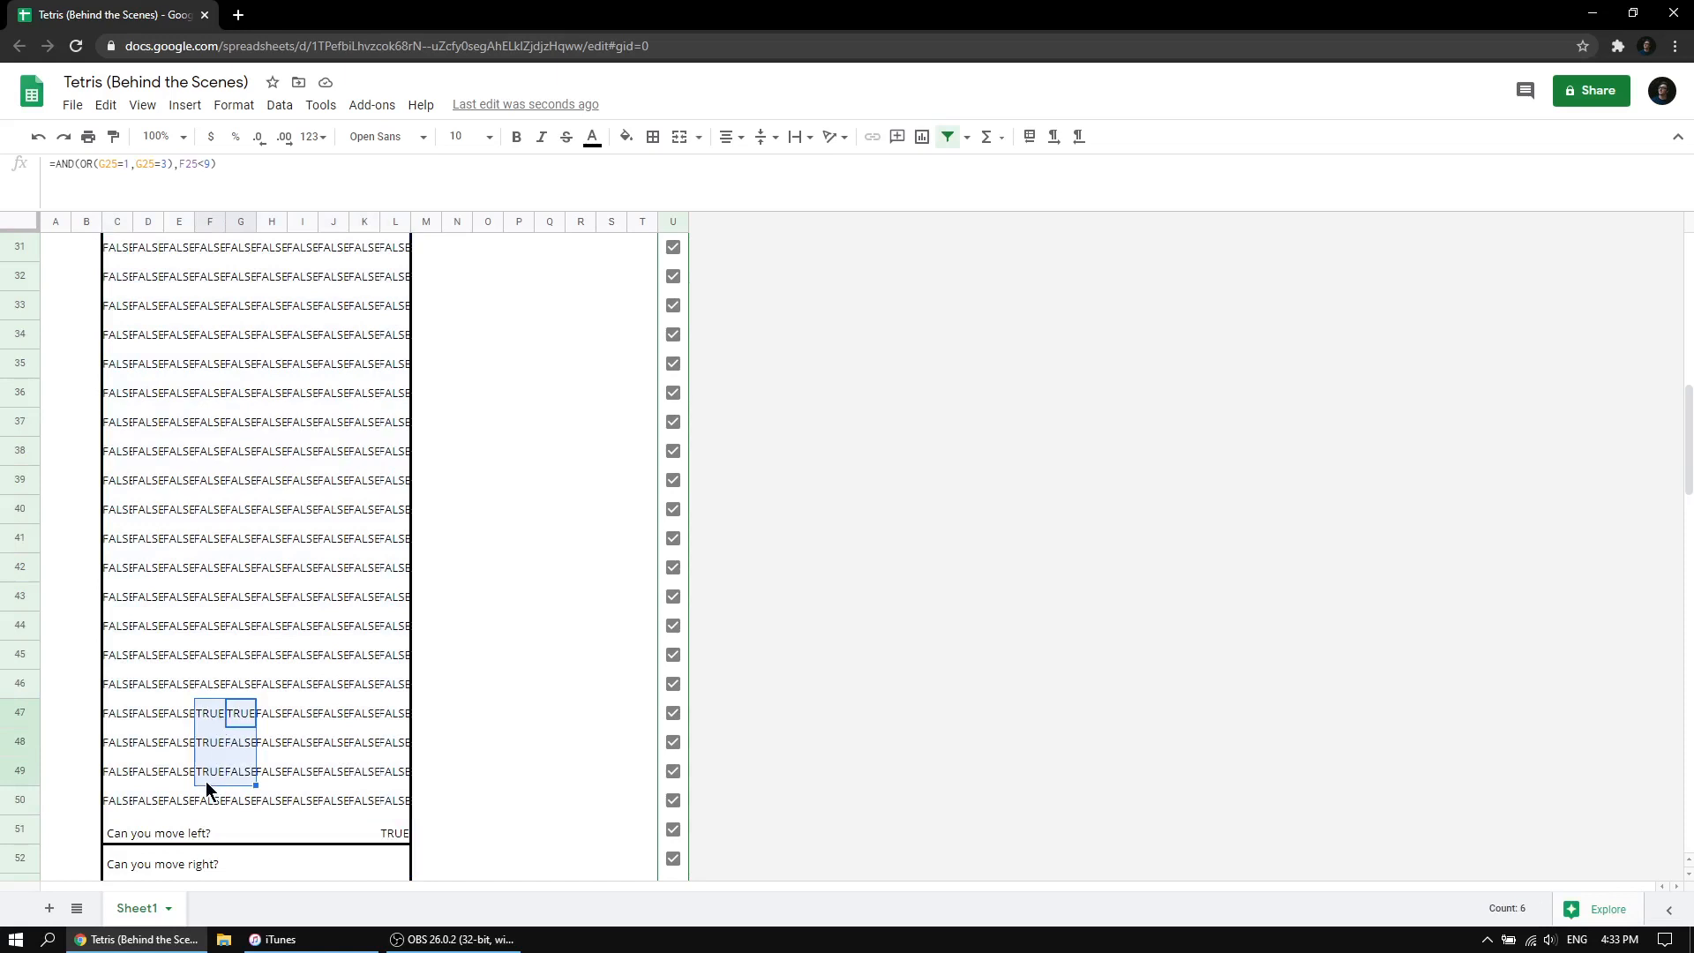
click(385, 829)
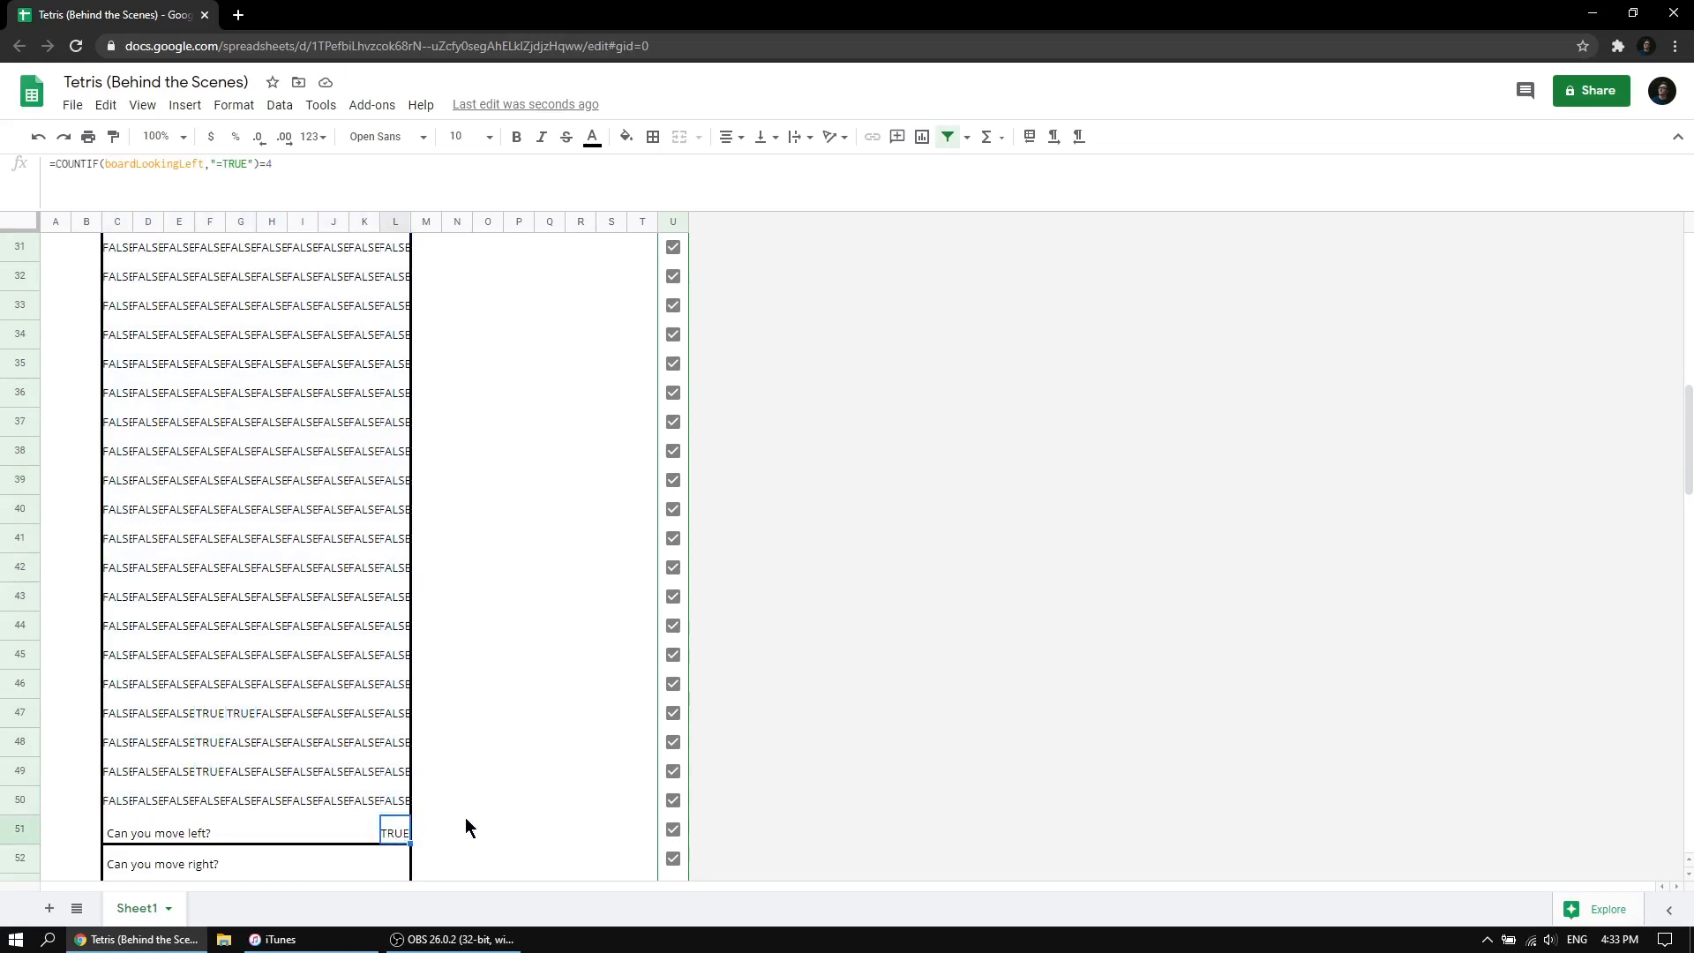
Look through the "Can you move right?" and "Can you move down?" grids below the move-left check.
scroll(473, 807, down, 2)
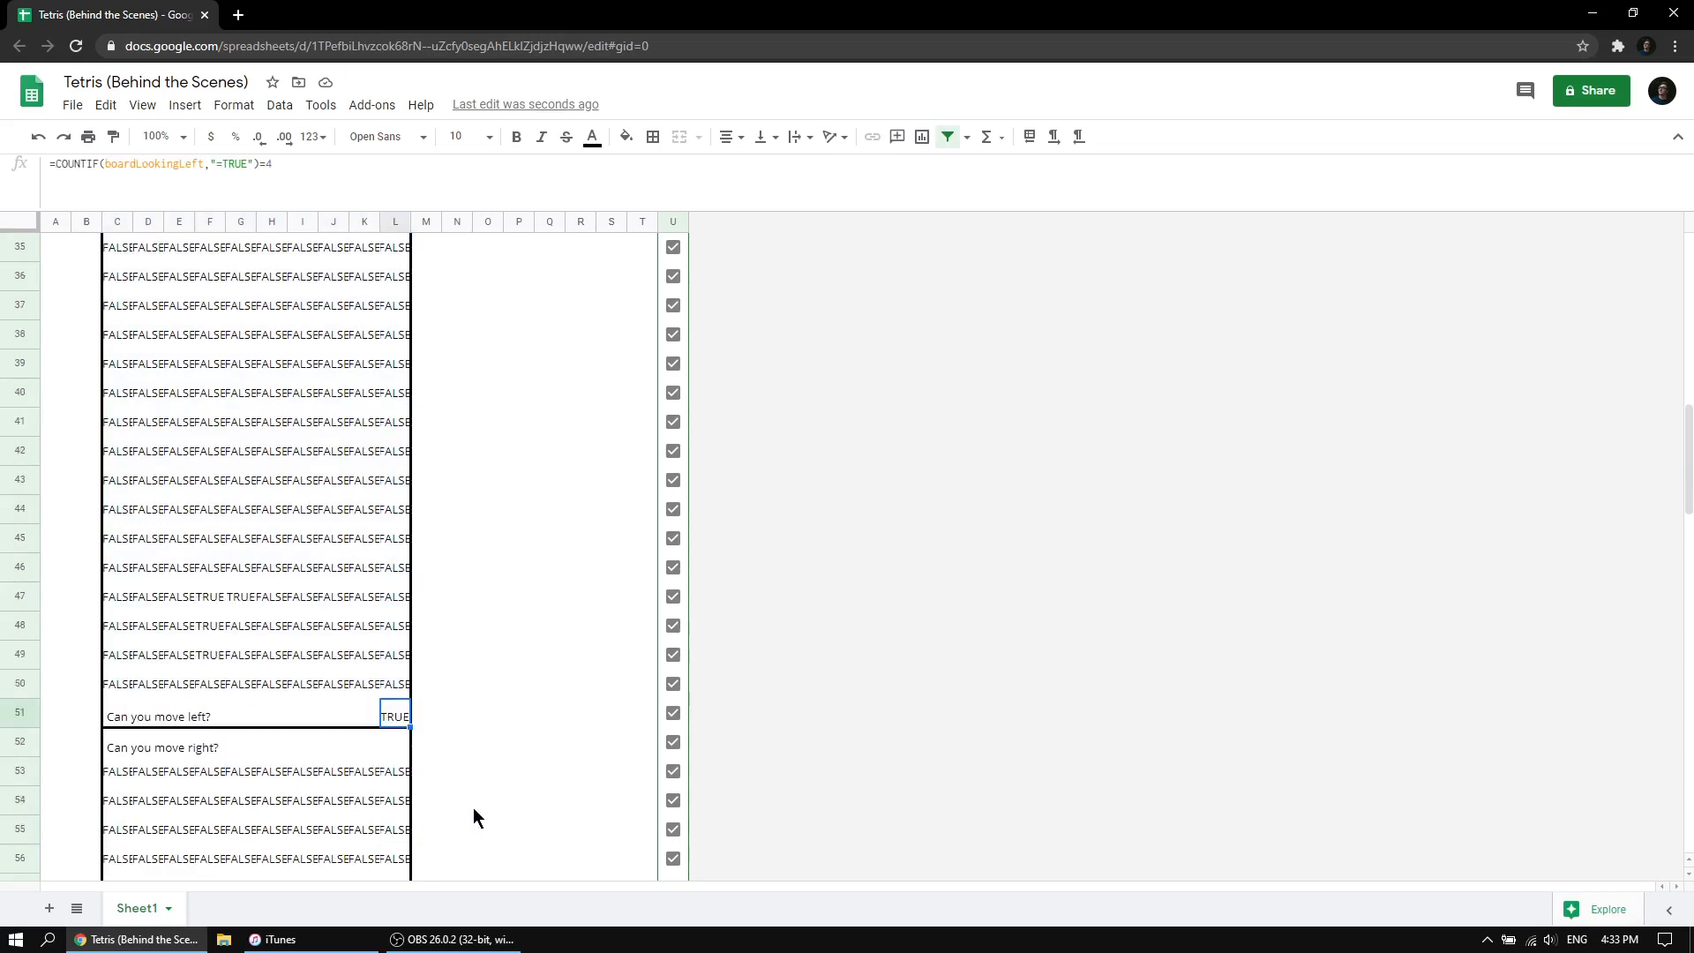
scroll(468, 839, down, 1)
scroll(468, 838, down, 5)
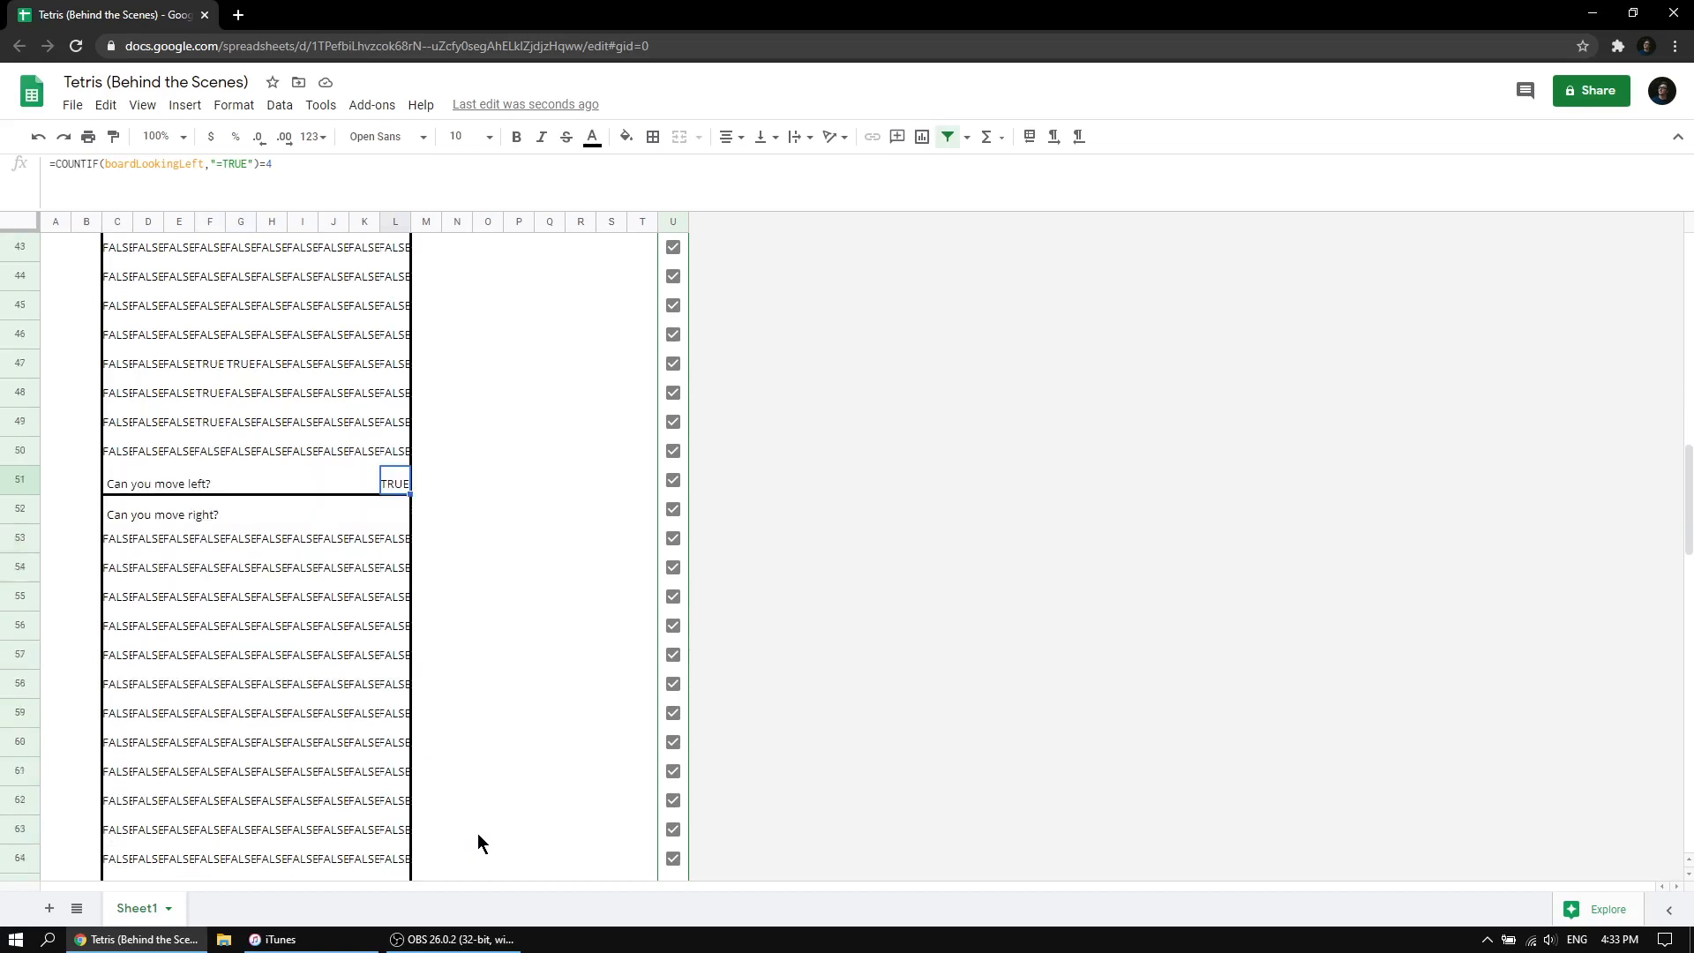
scroll(475, 826, down, 1)
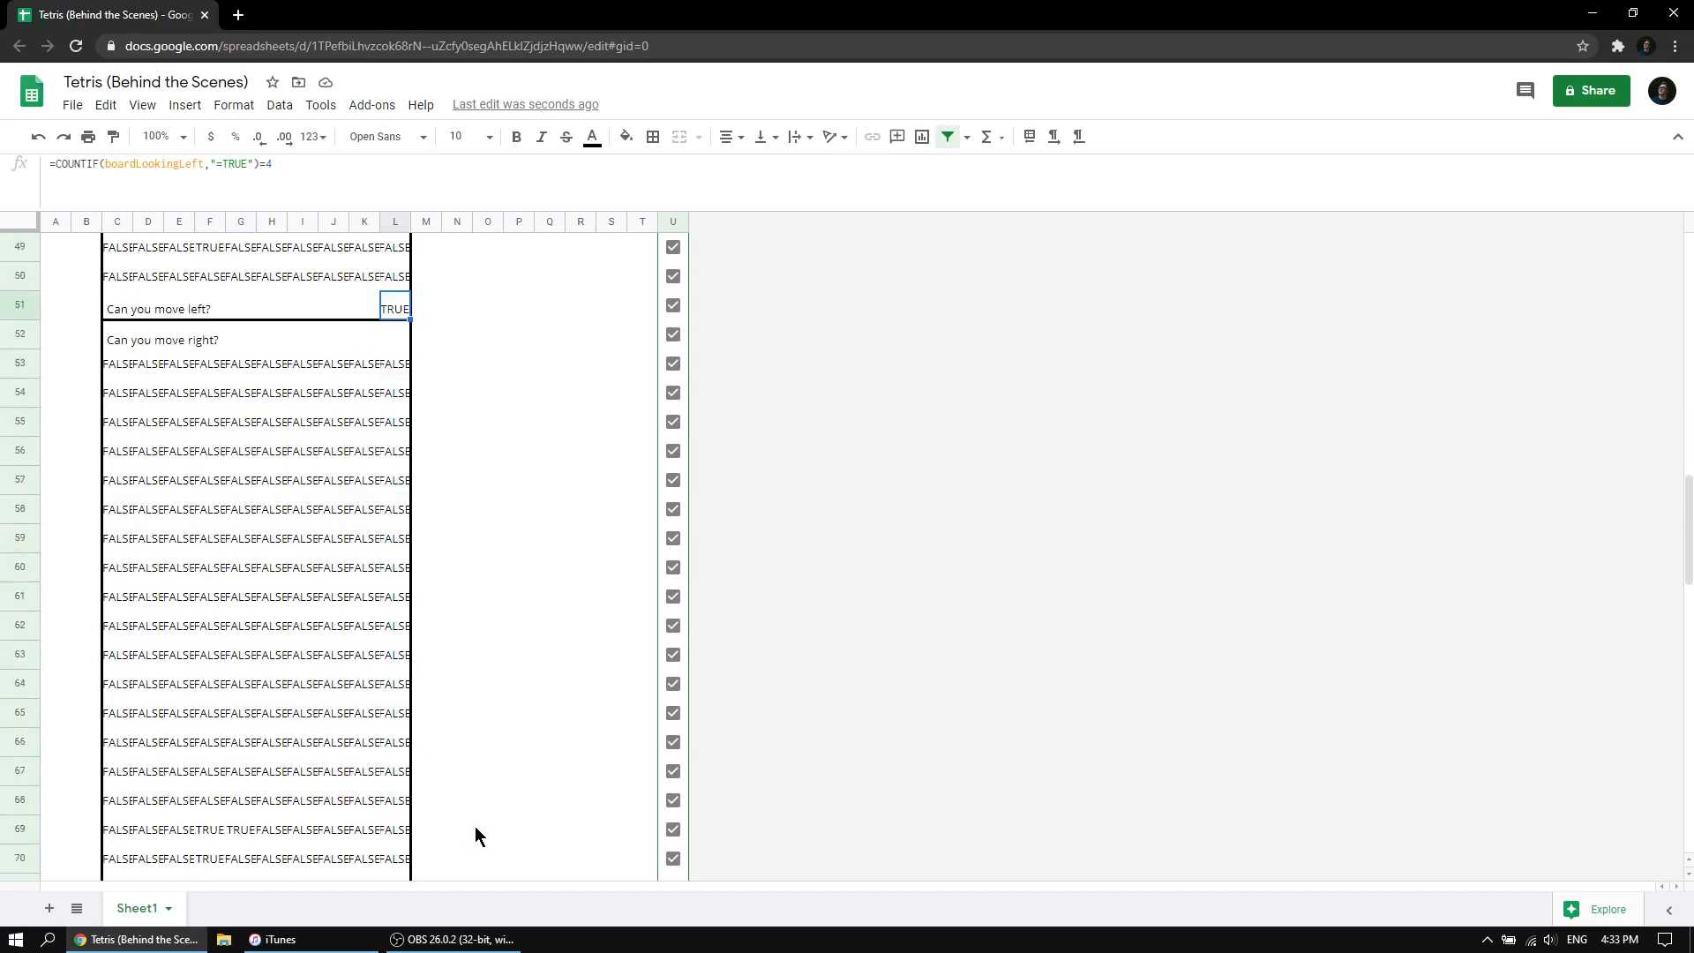
scroll(491, 817, down, 1)
scroll(448, 764, up, 10)
scroll(448, 764, down, 10)
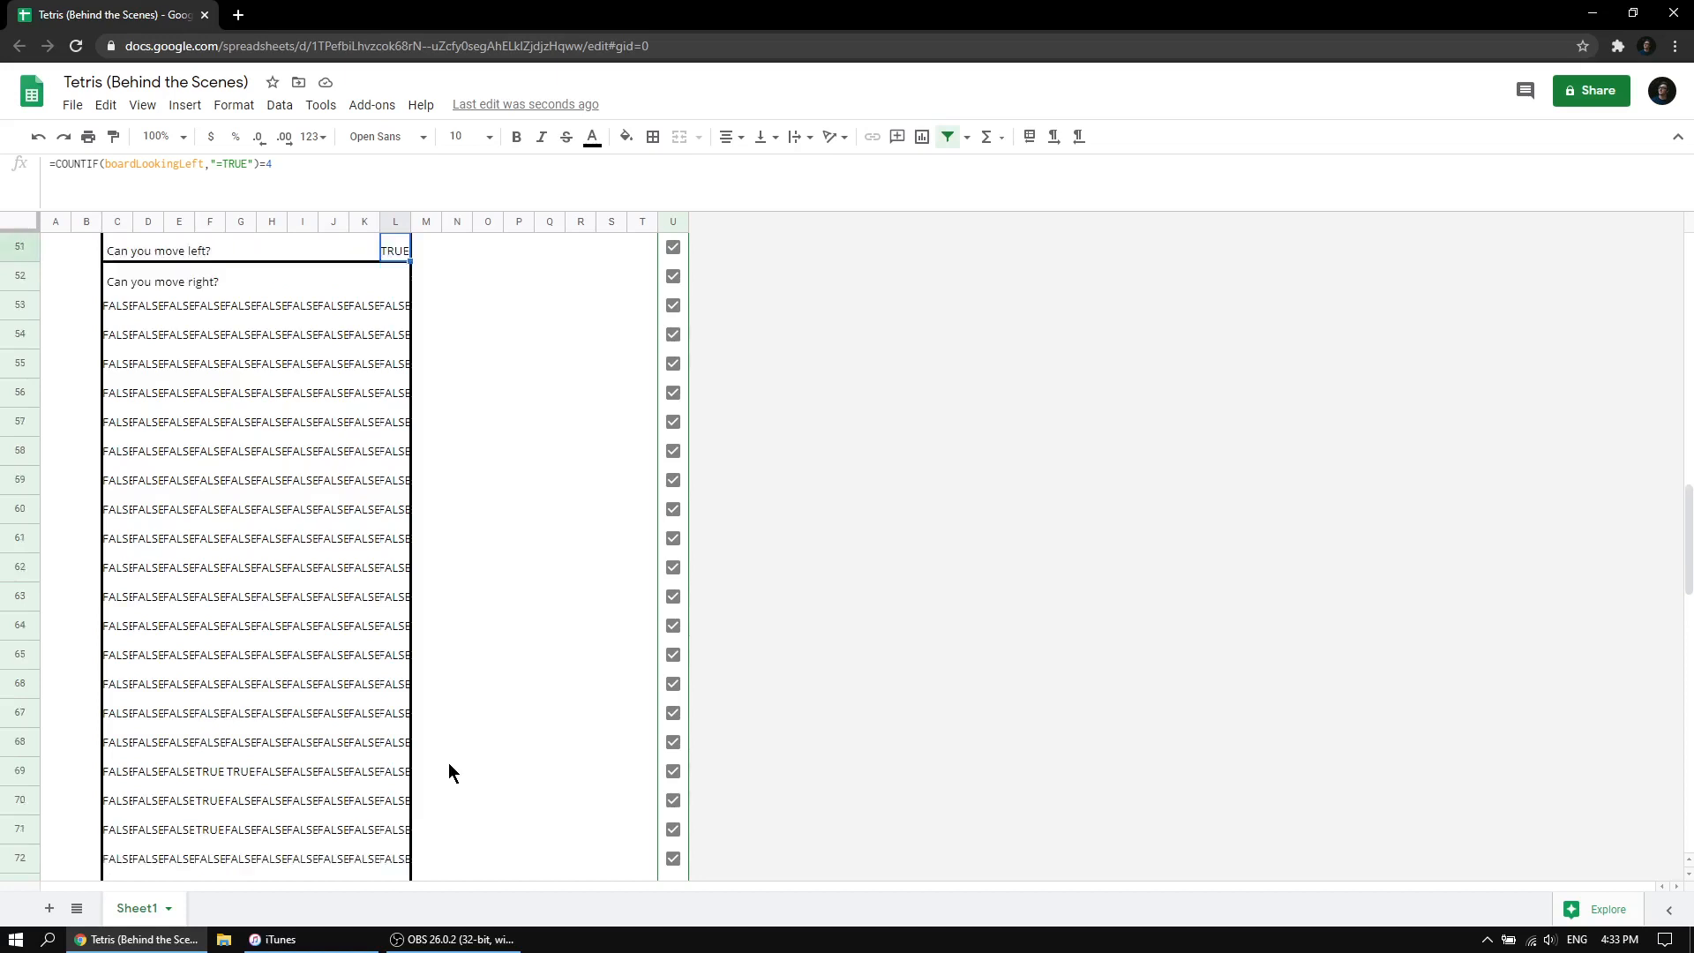
scroll(448, 764, up, 10)
scroll(450, 766, down, 20)
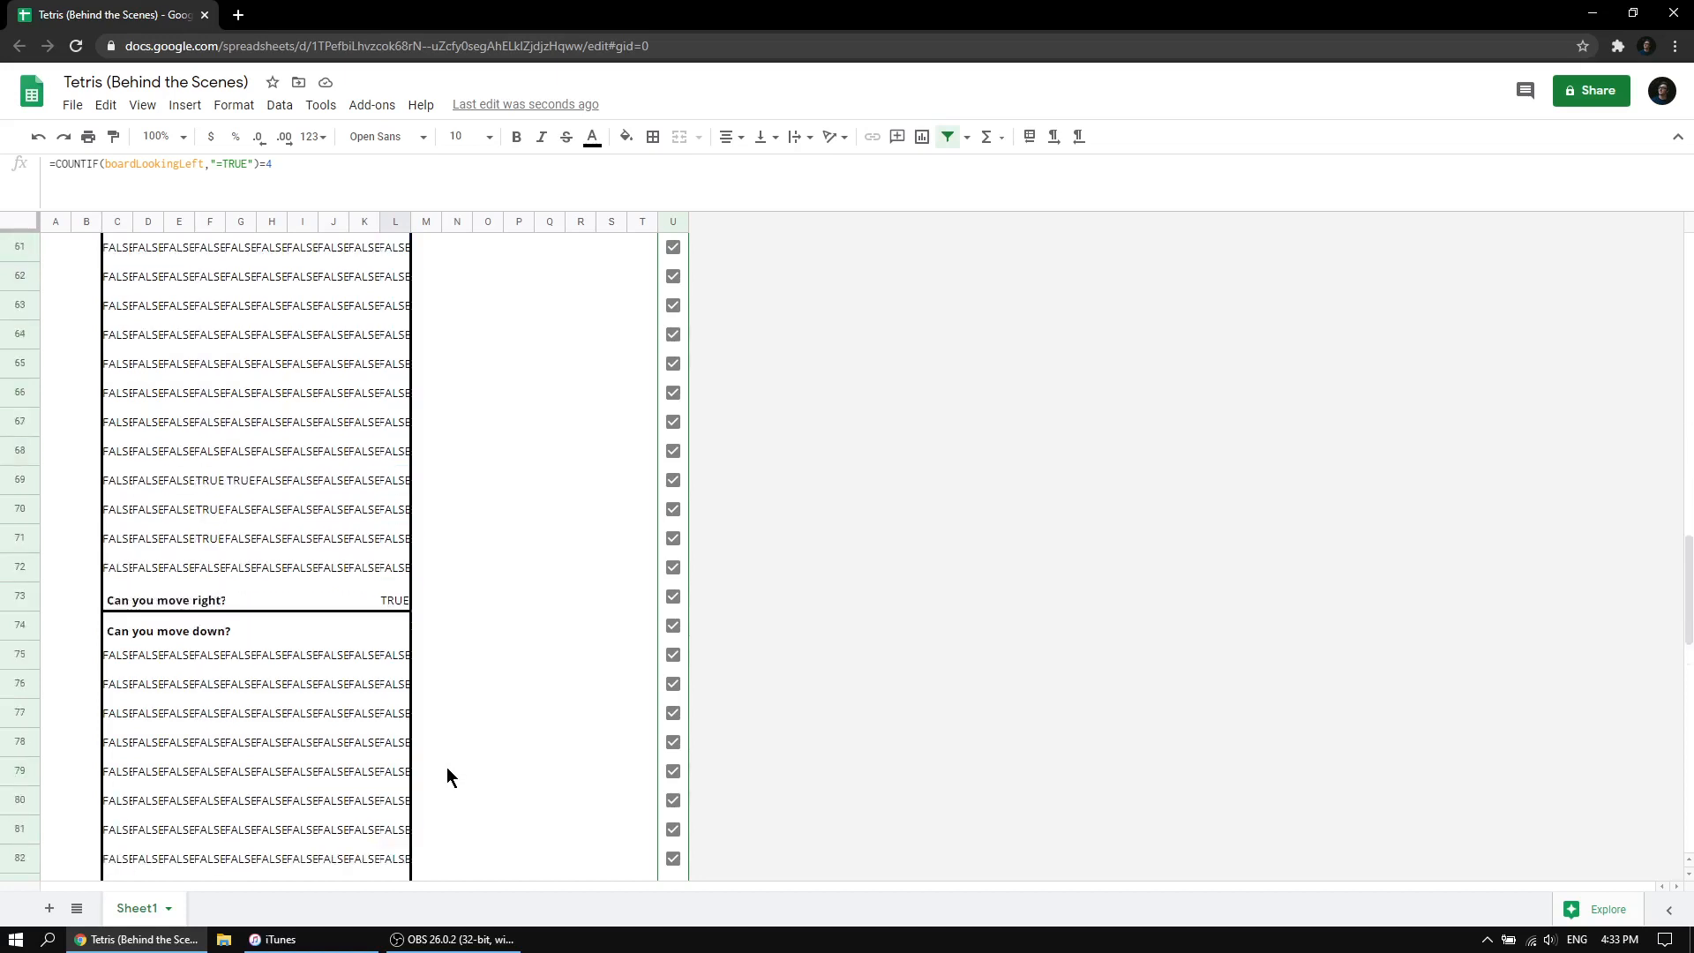
Highlight the top four rows of the display board one after another, from row 102 to row 105.
scroll(445, 772, down, 3)
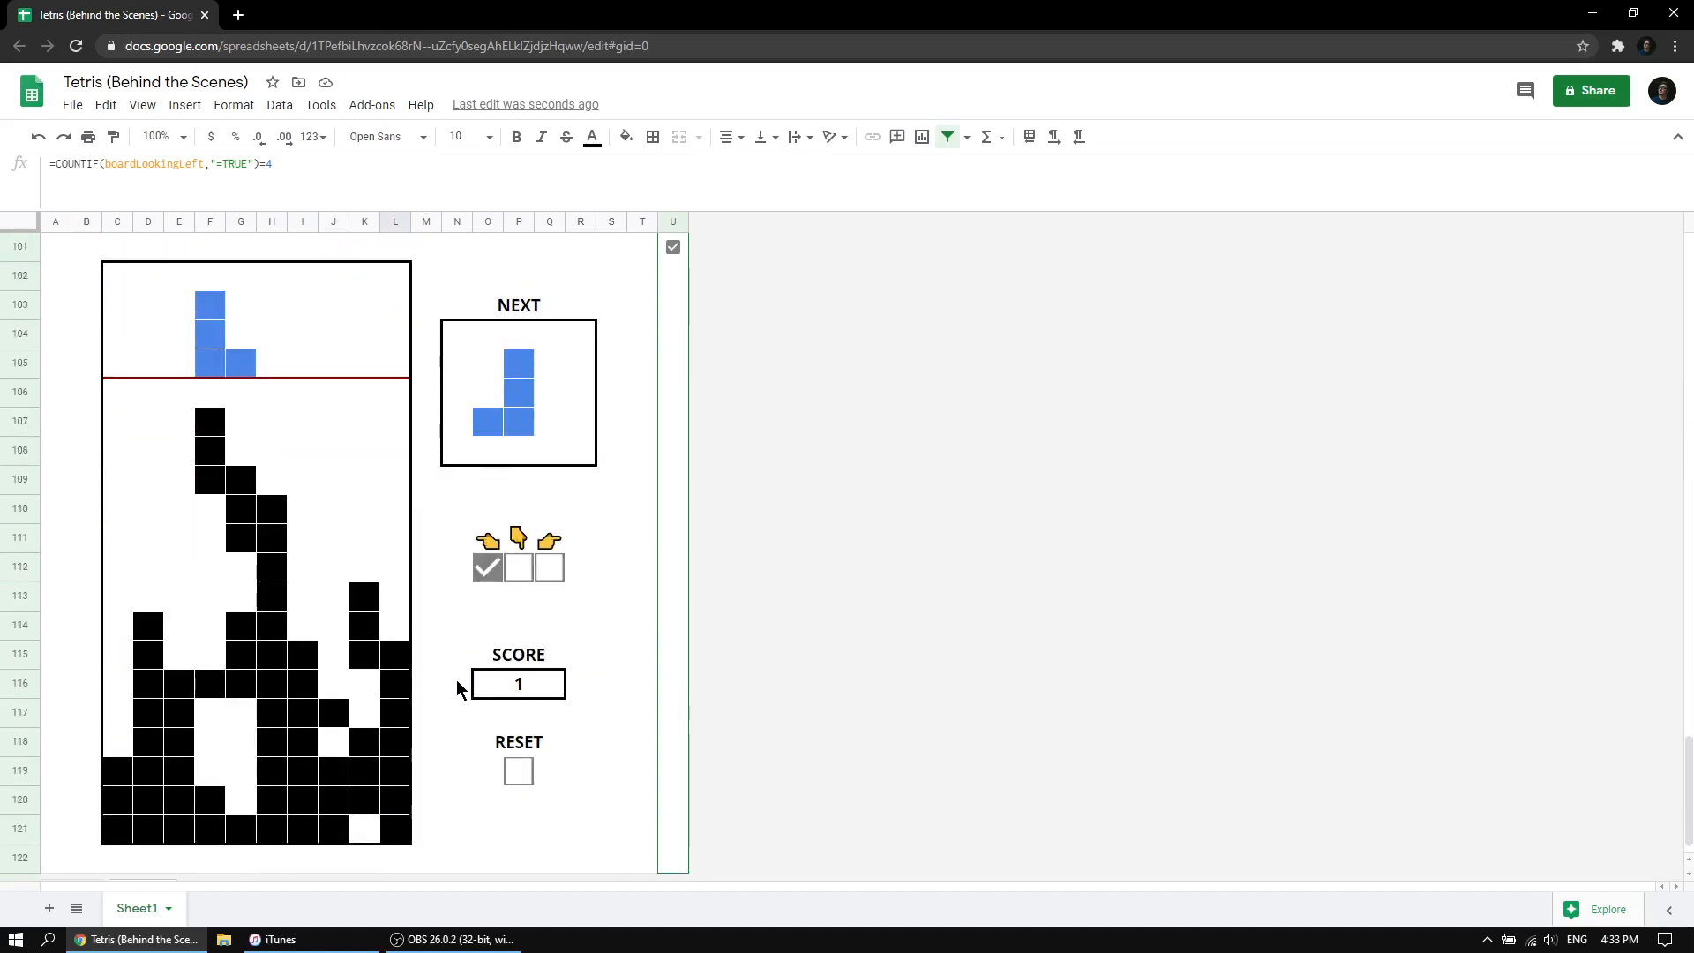
drag(108, 273, 397, 282)
drag(121, 306, 394, 310)
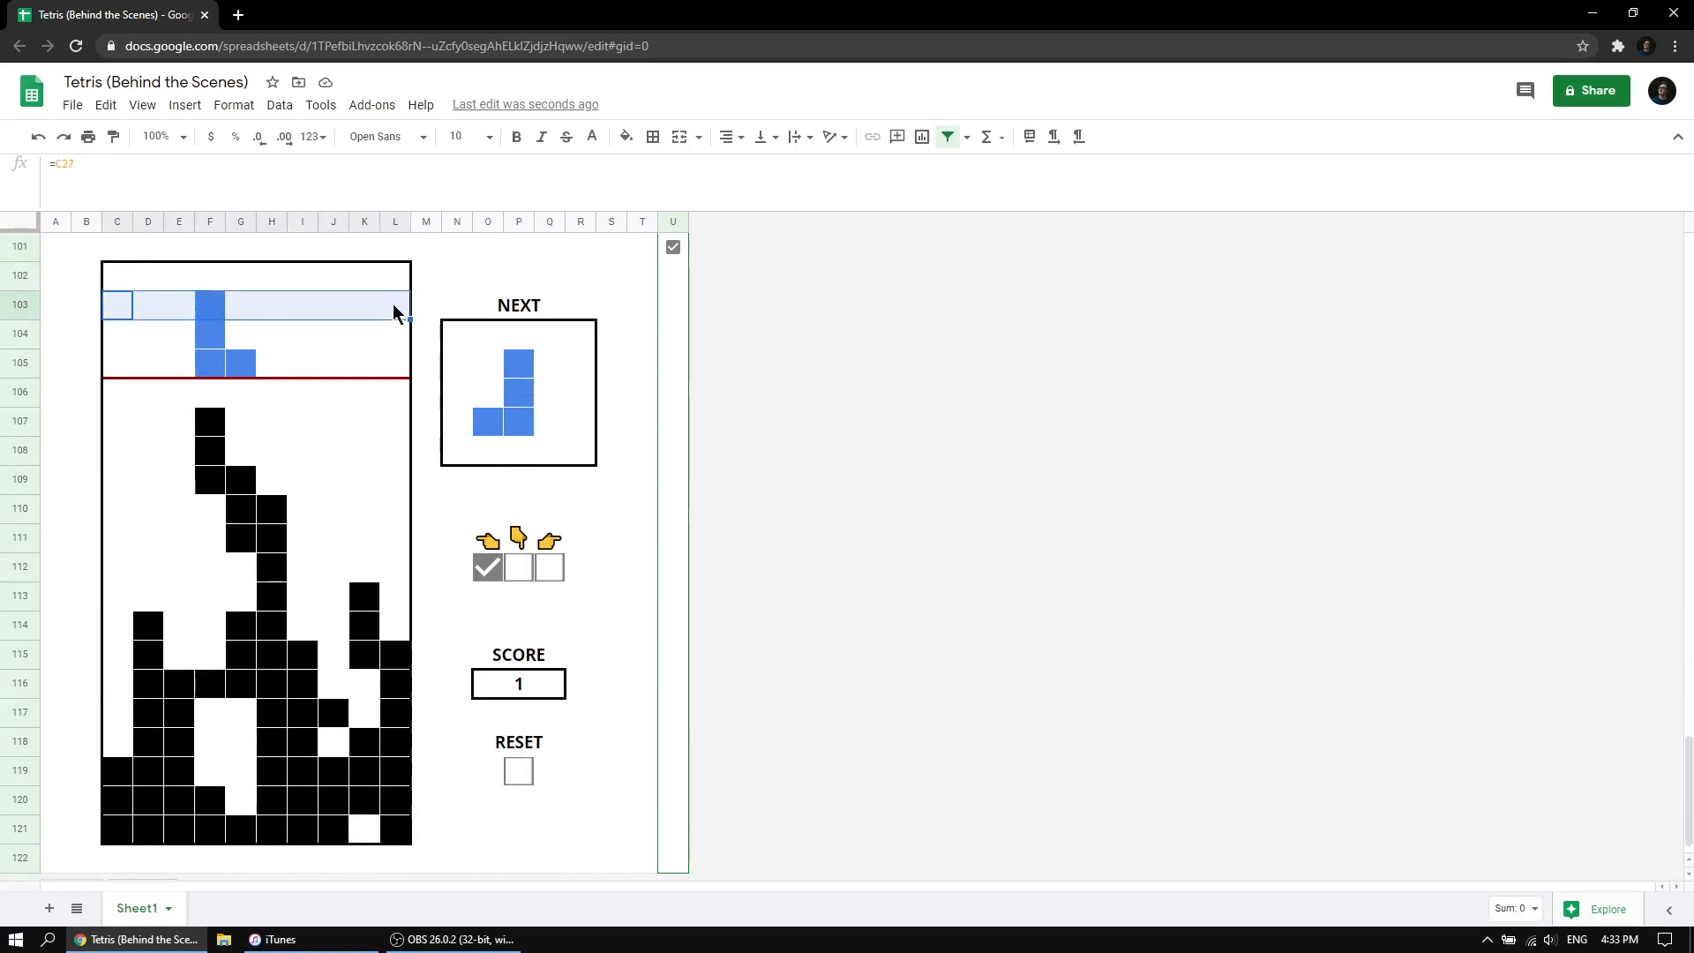
drag(118, 340, 371, 345)
drag(138, 367, 428, 366)
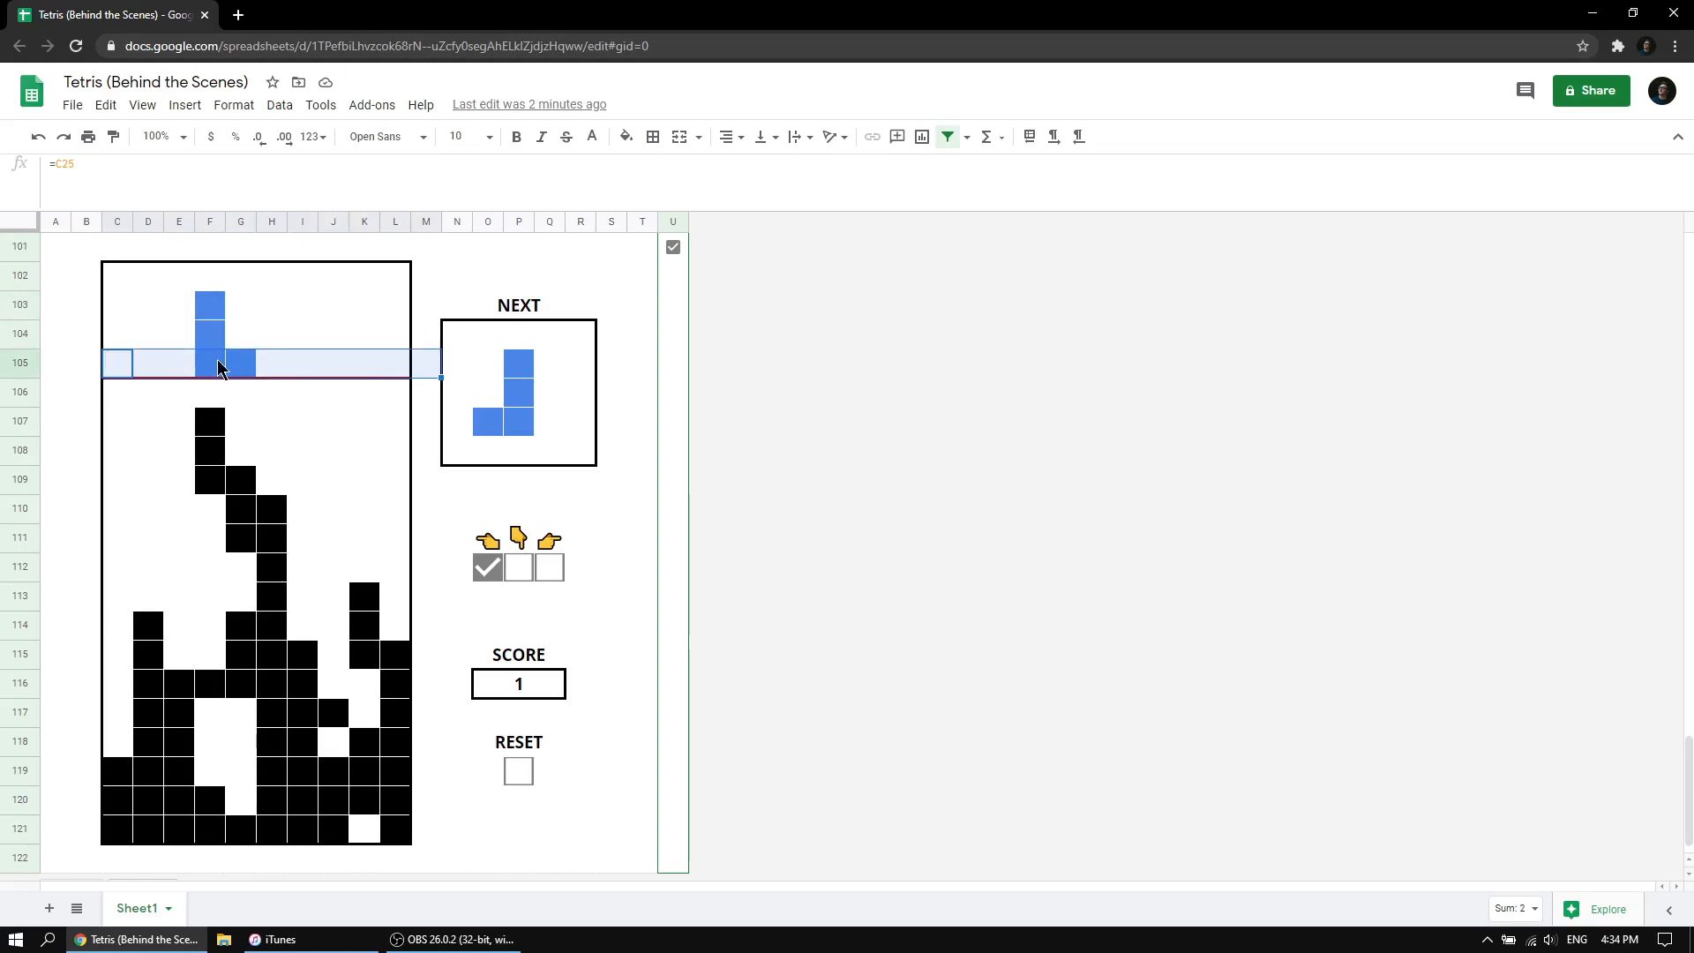
Compare cells G103 and F103 on the display board alternately, and highlight the range F103:L105.
click(236, 316)
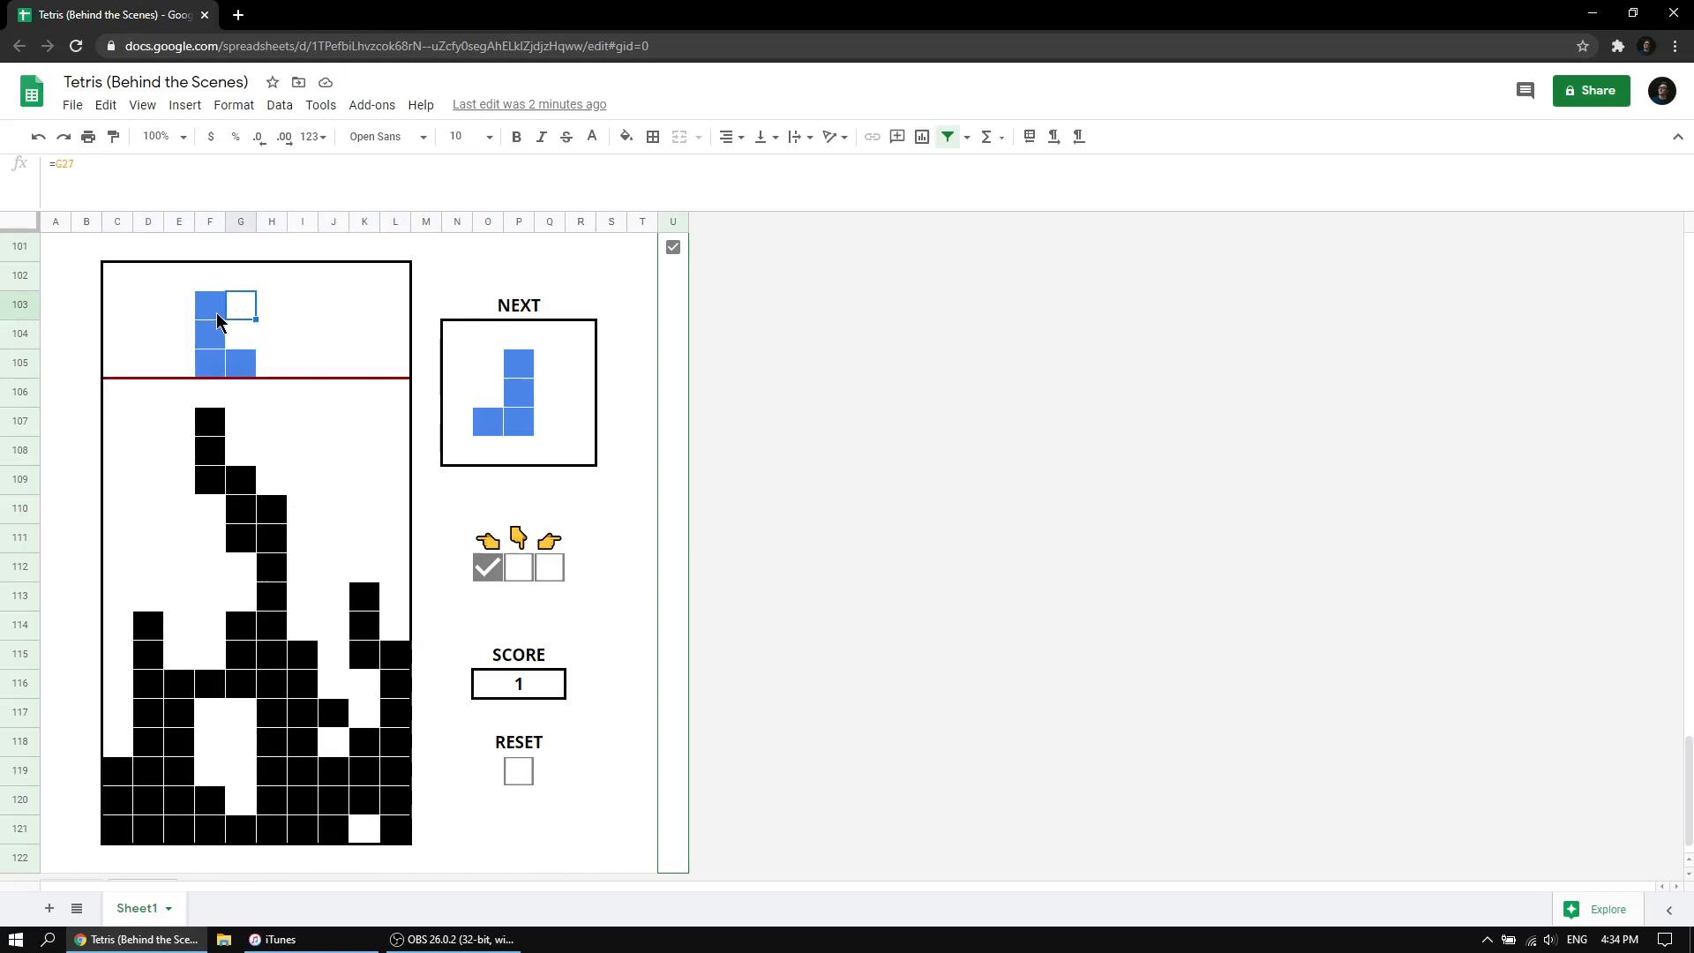
click(217, 317)
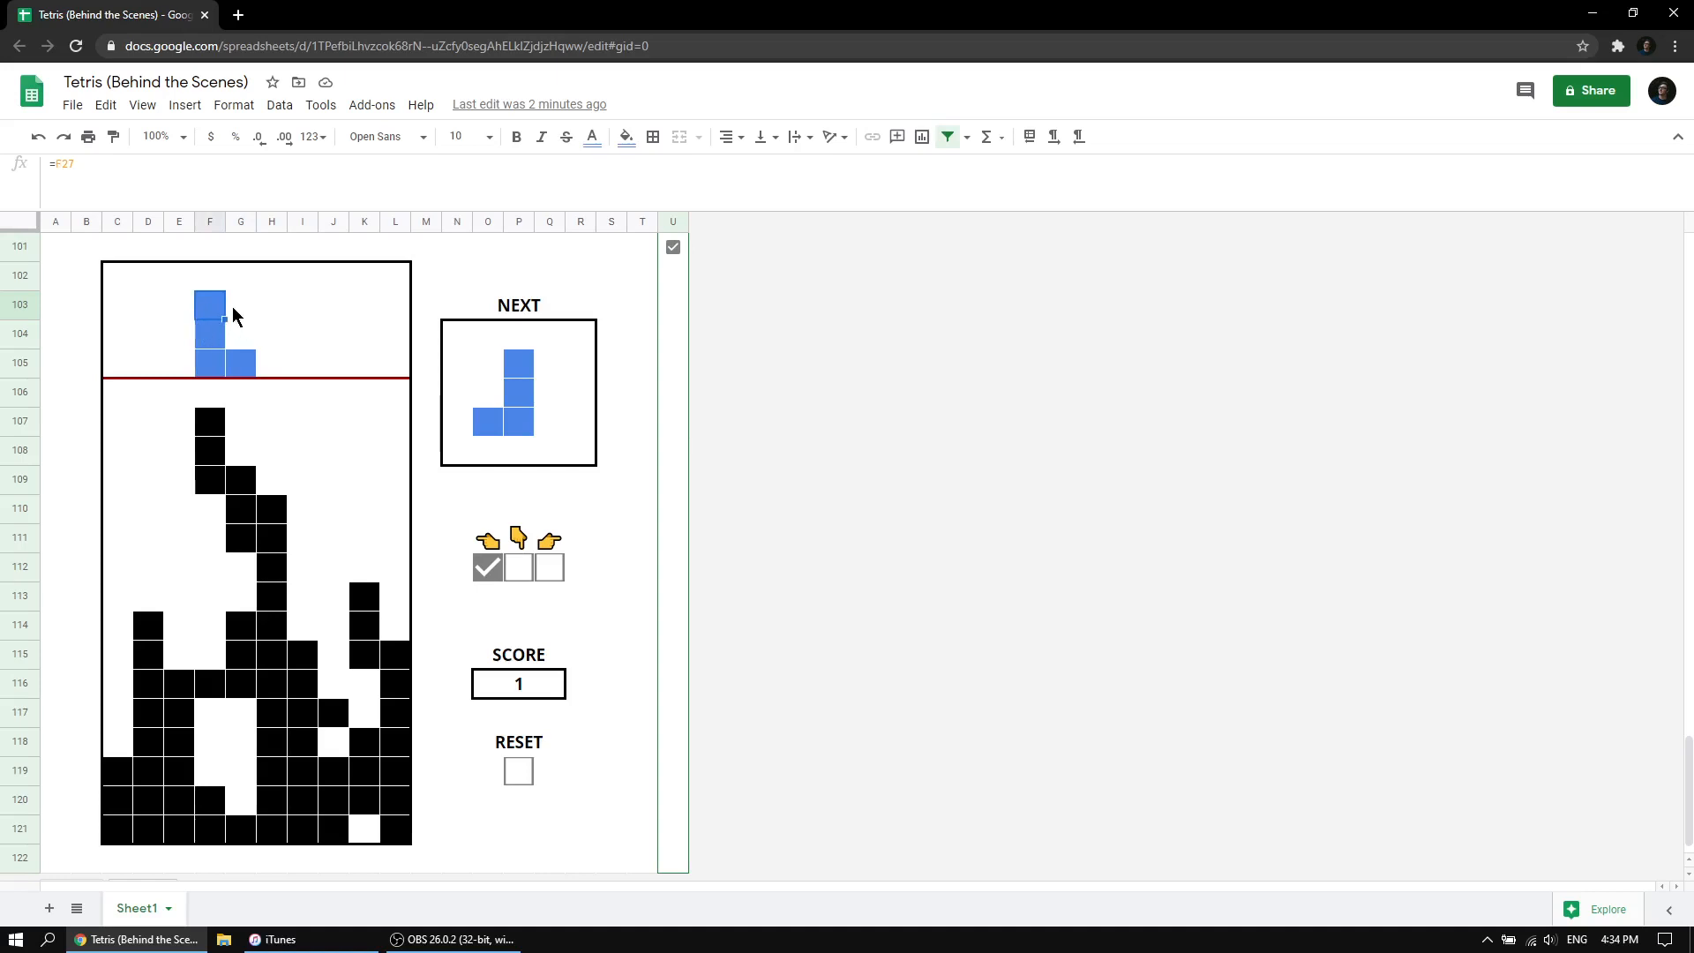
click(246, 306)
click(212, 311)
click(245, 313)
click(215, 311)
click(235, 314)
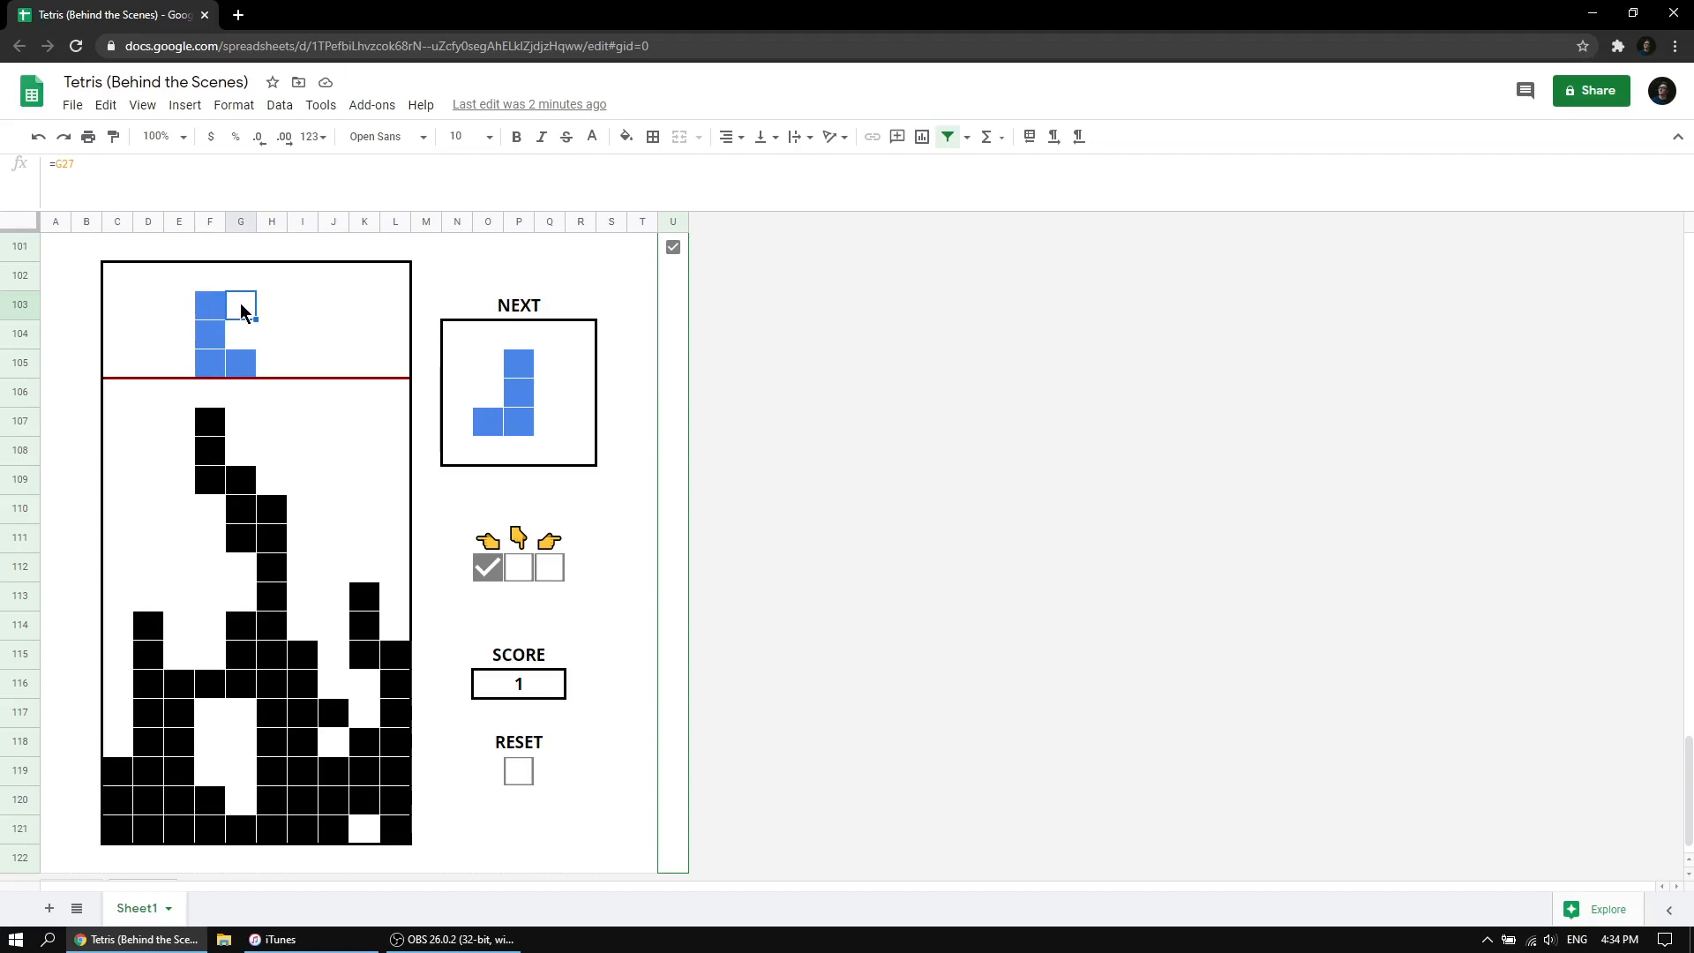
click(213, 307)
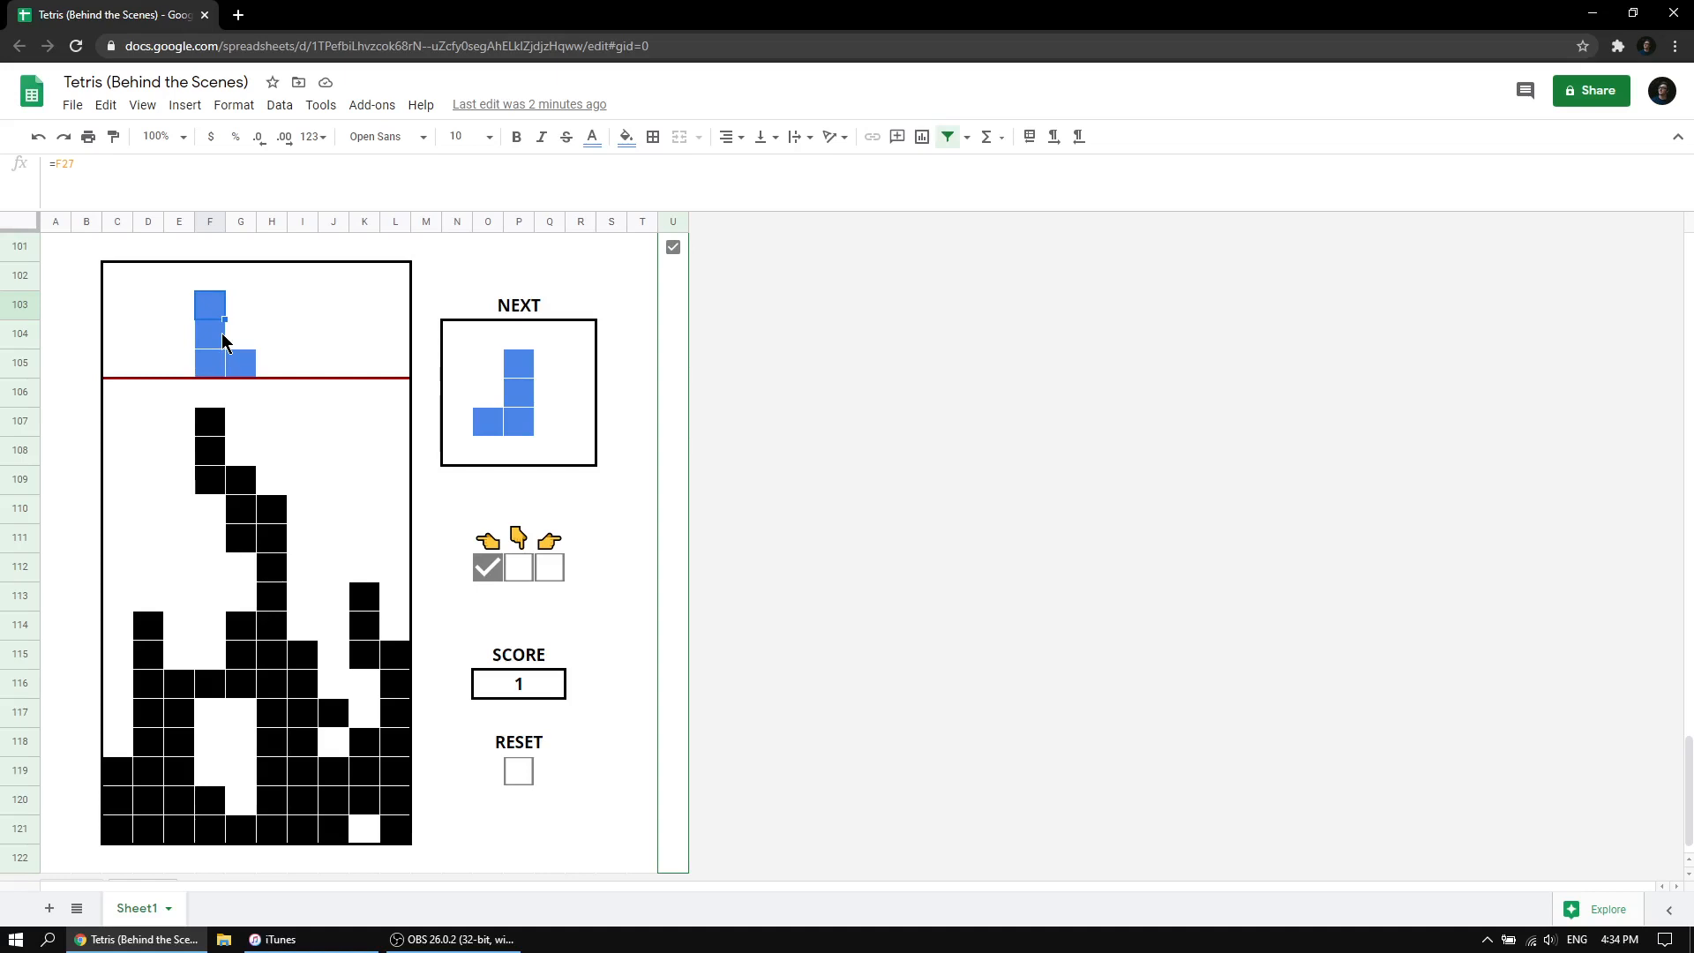
drag(209, 311, 405, 358)
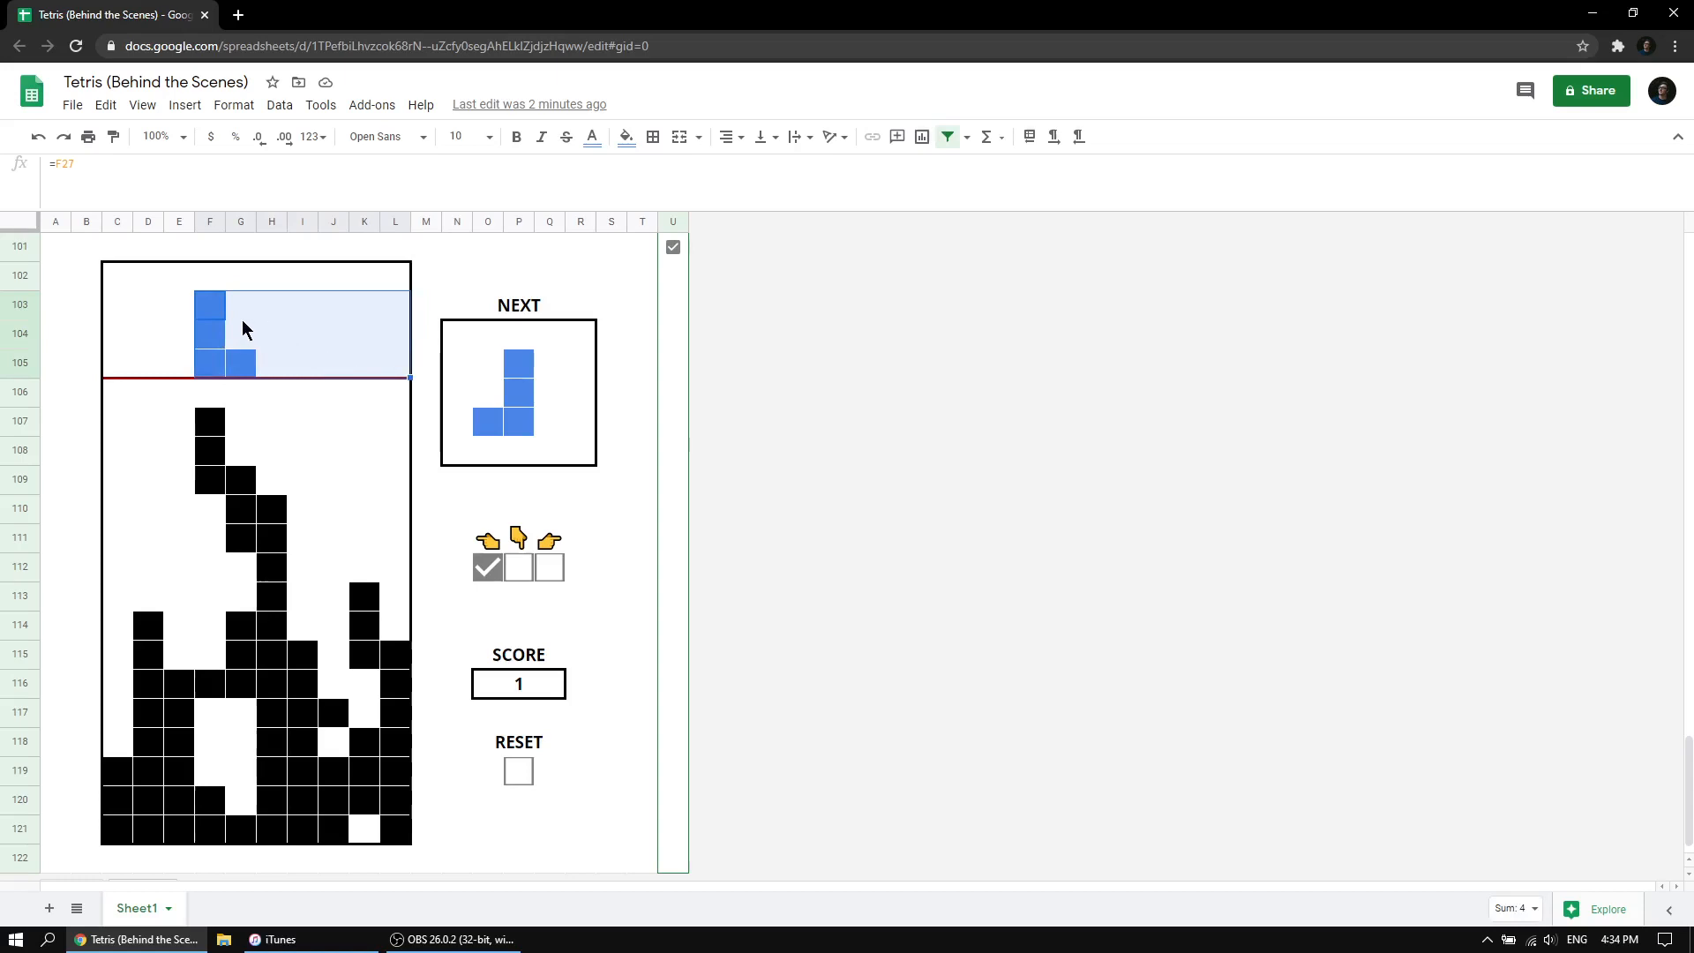
click(238, 321)
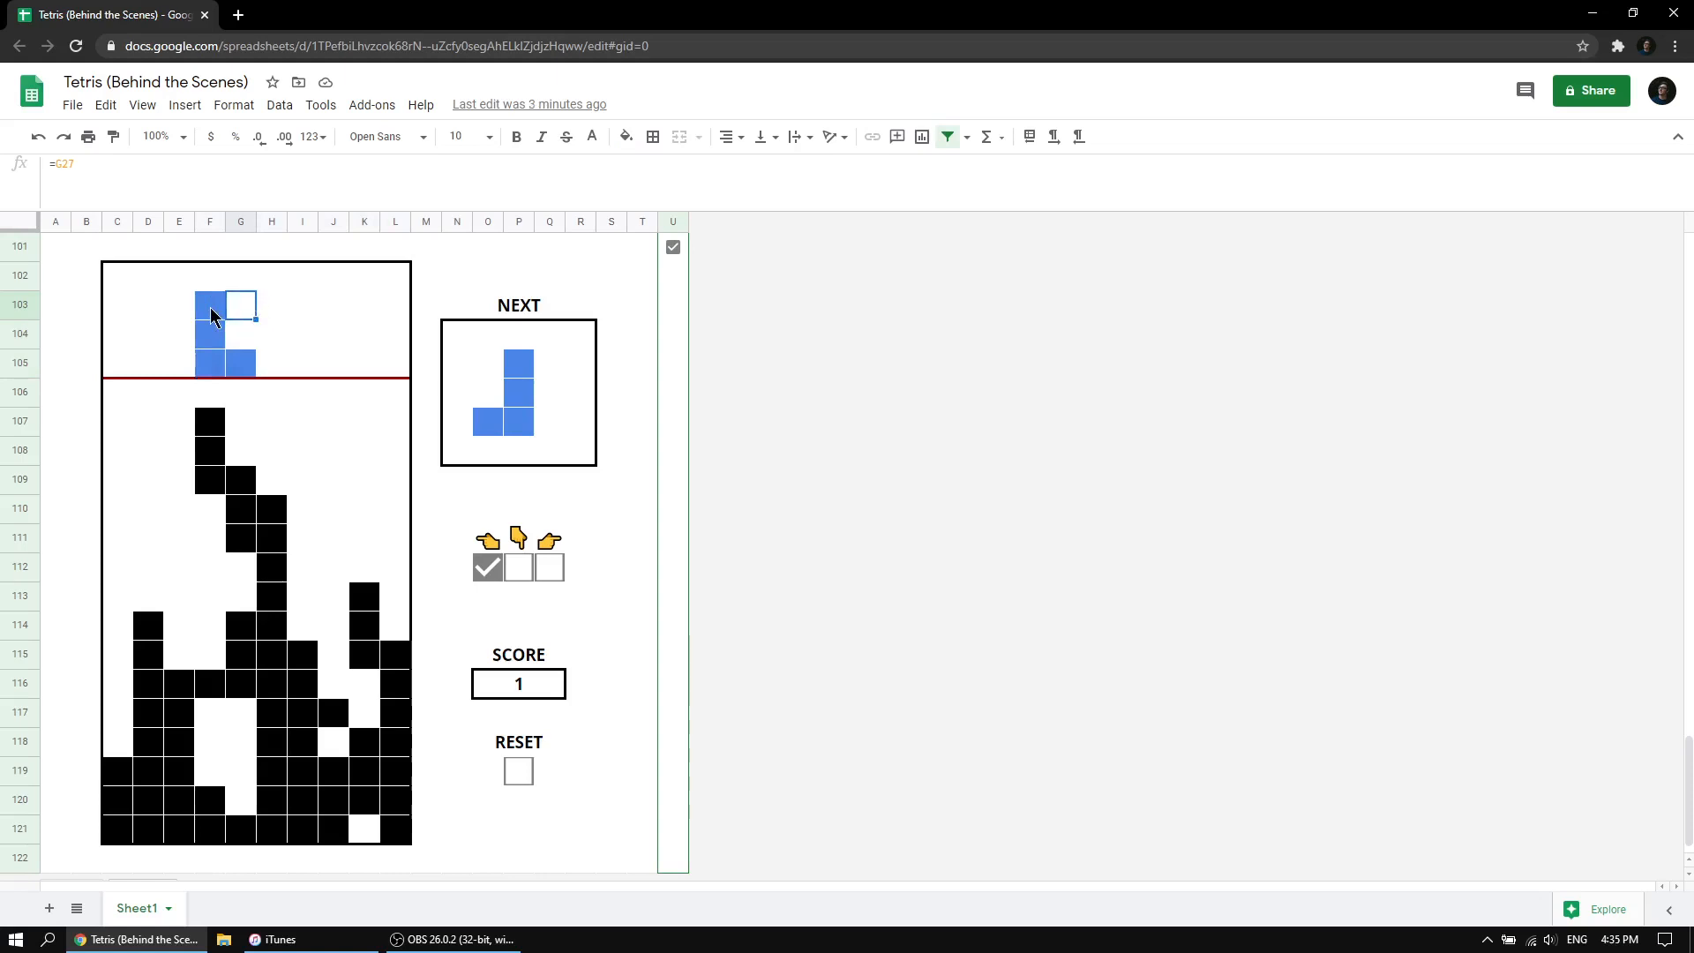
Review the falling piece's cells and the legend on the "Real" Board.
scroll(260, 323, up, 9)
scroll(266, 341, up, 17)
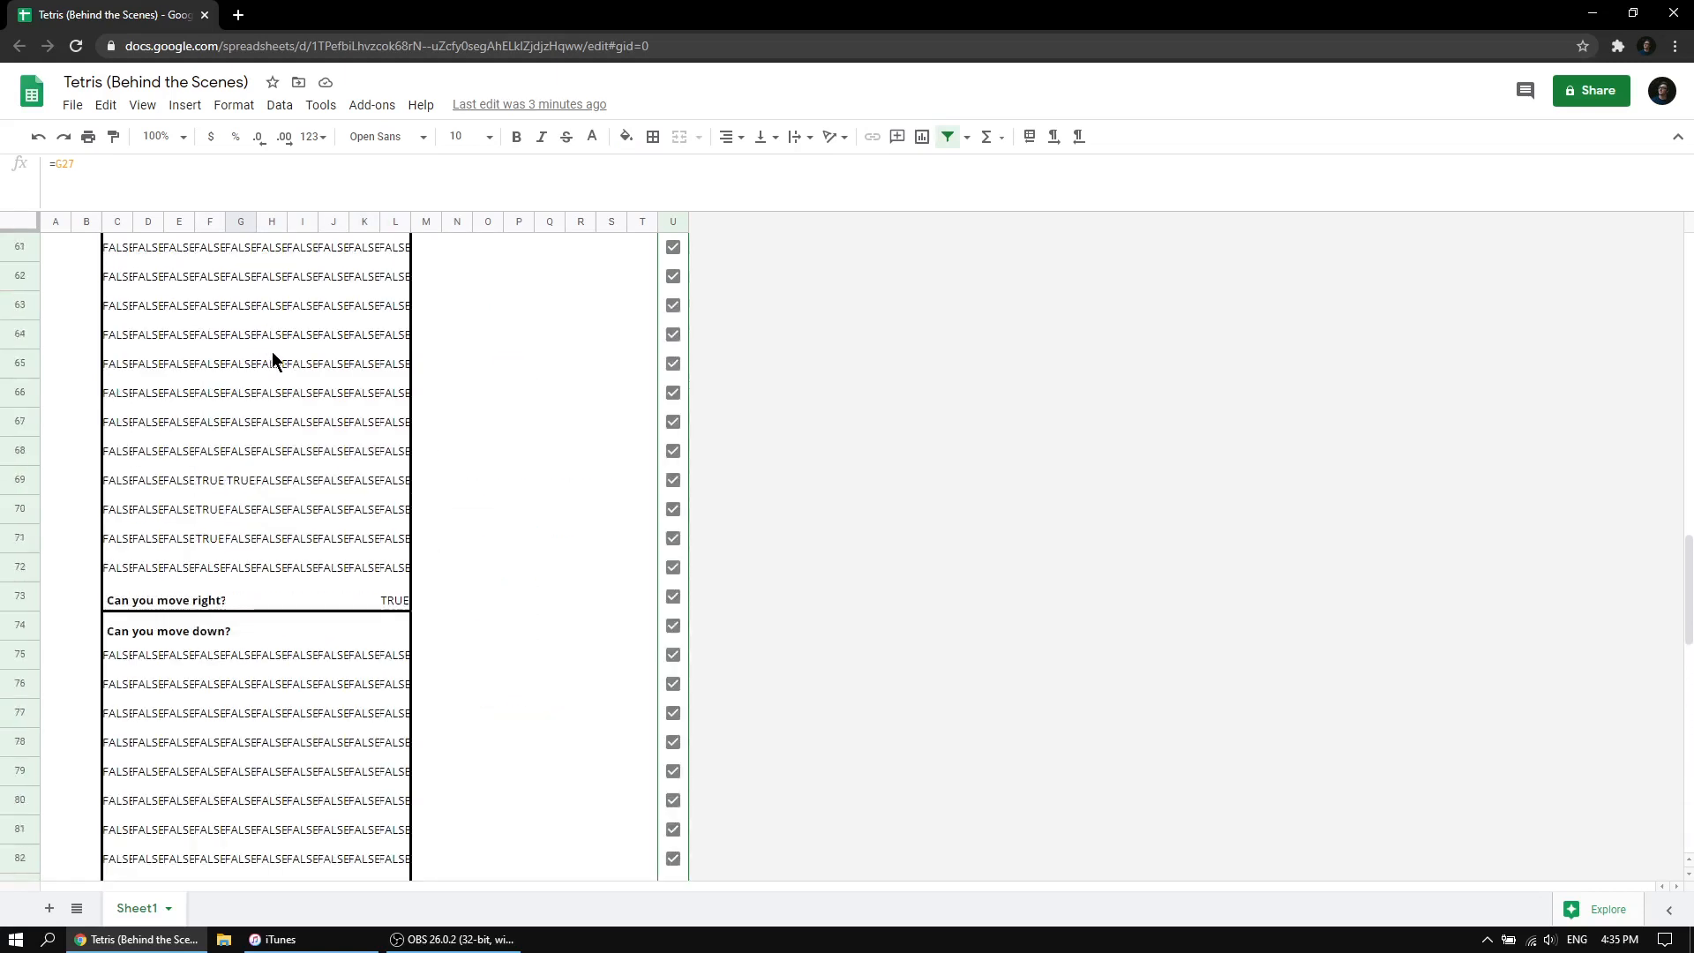
scroll(279, 351, up, 4)
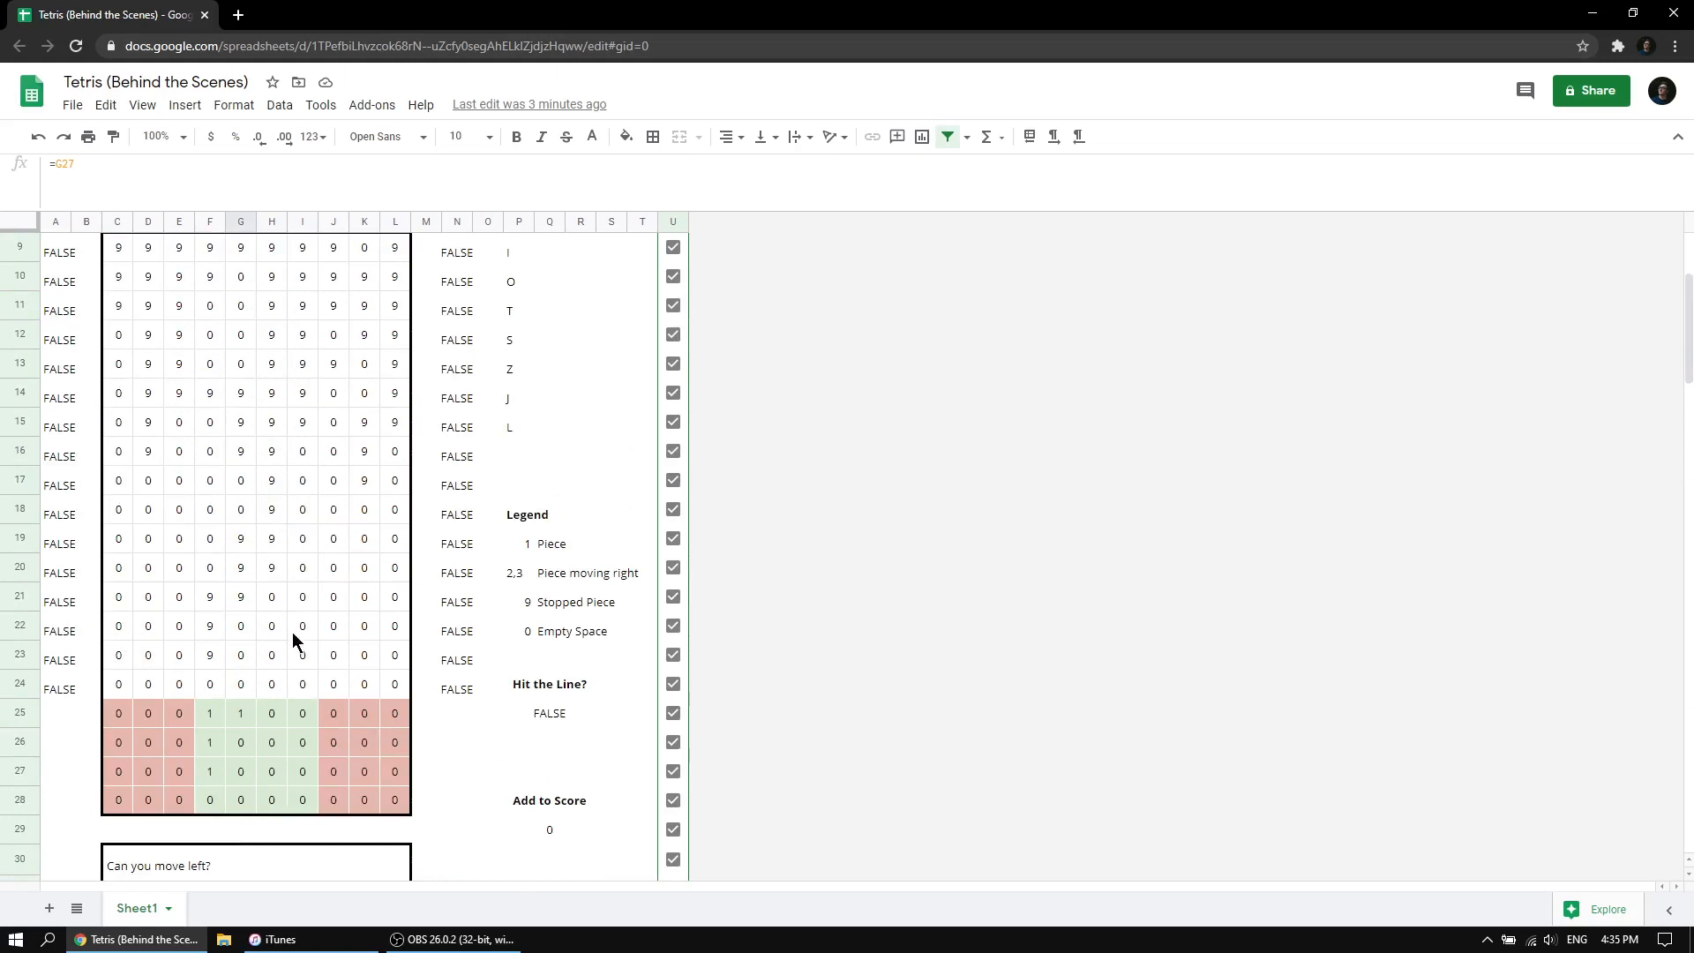
Turn off the left-move checkbox under the display board's arrows and move the L piece one column right.
scroll(468, 662, down, 17)
scroll(468, 667, down, 12)
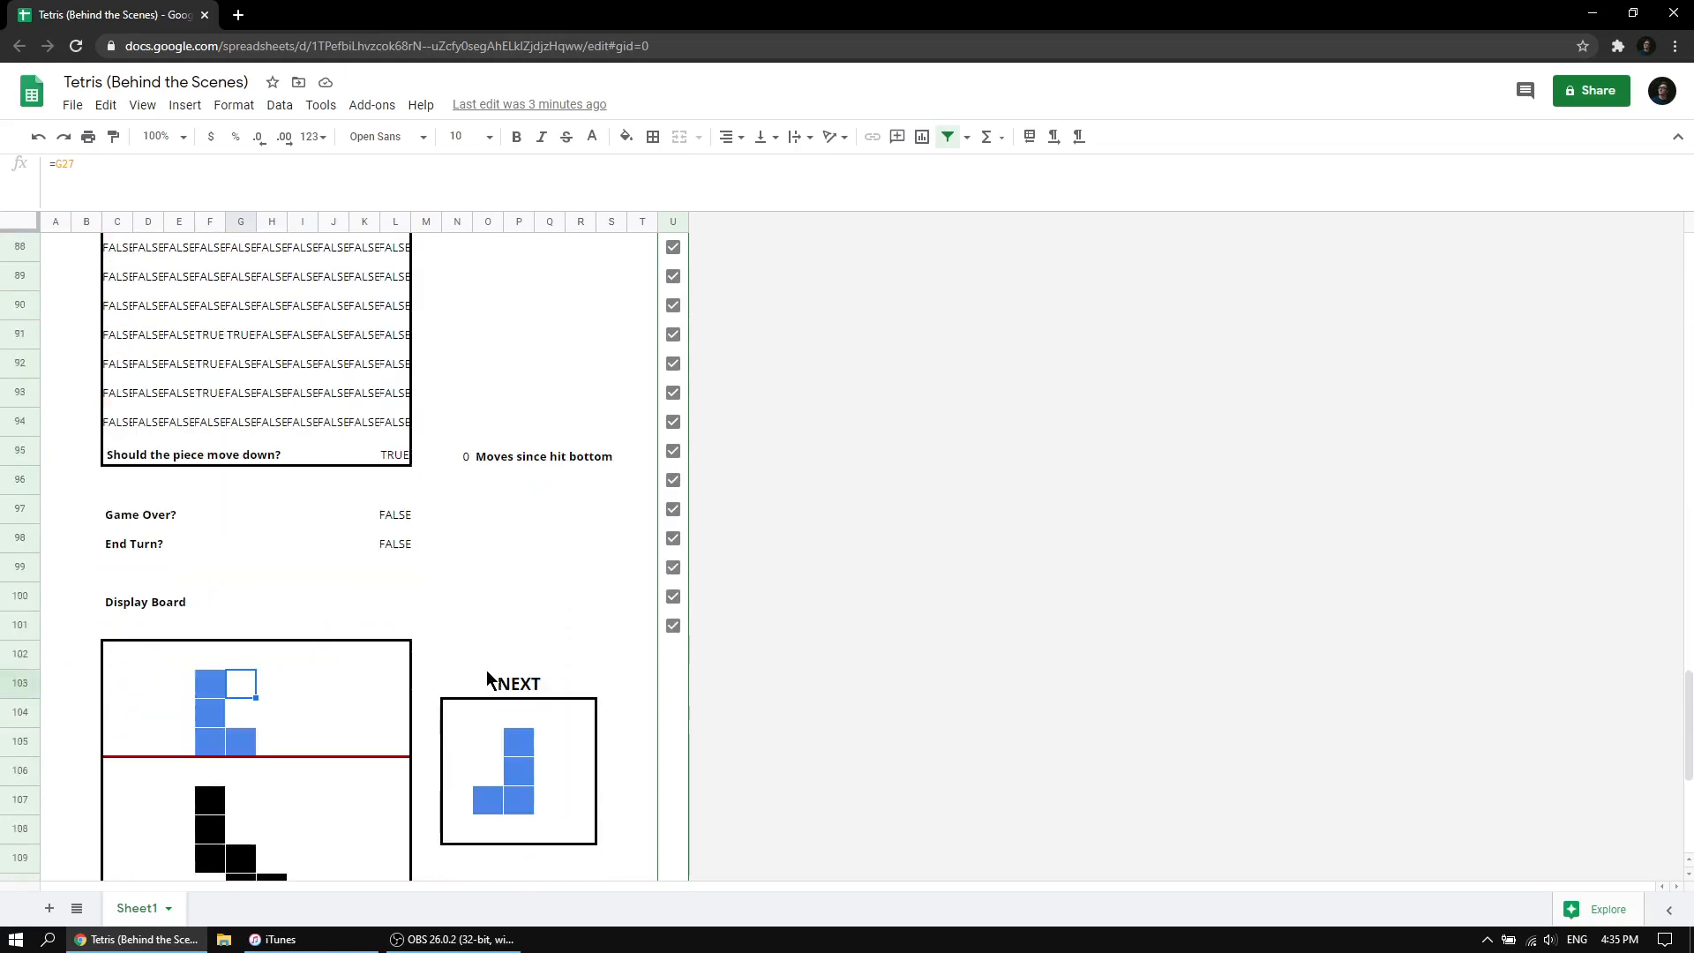
click(485, 658)
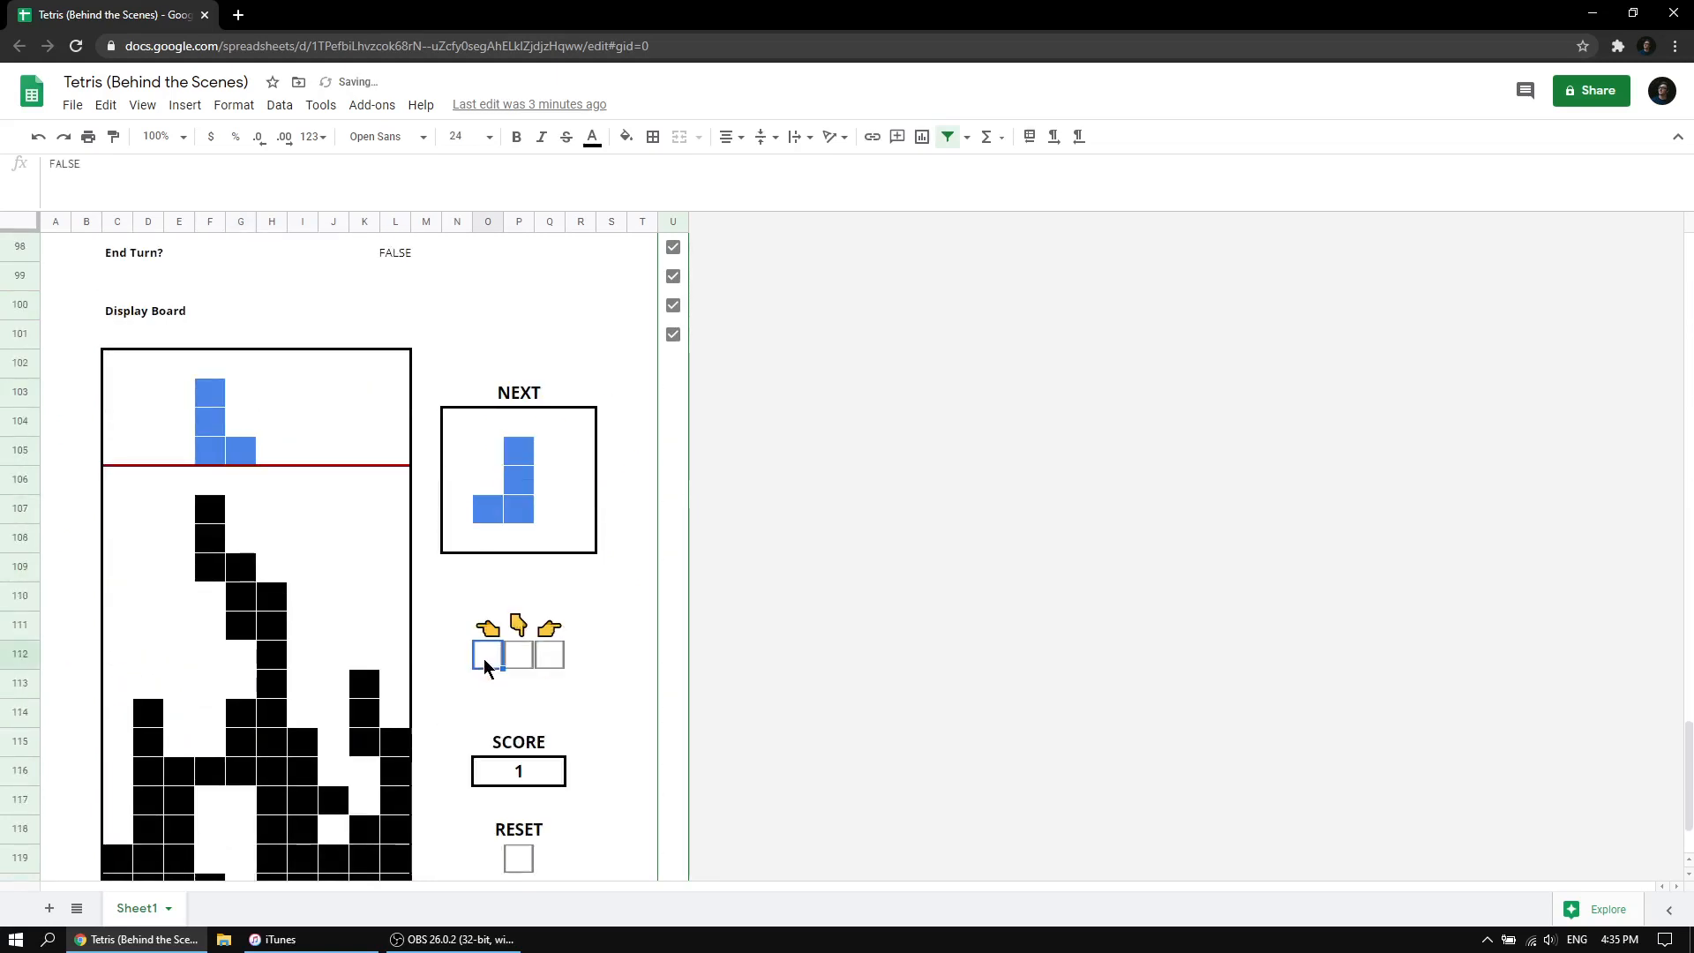
click(550, 658)
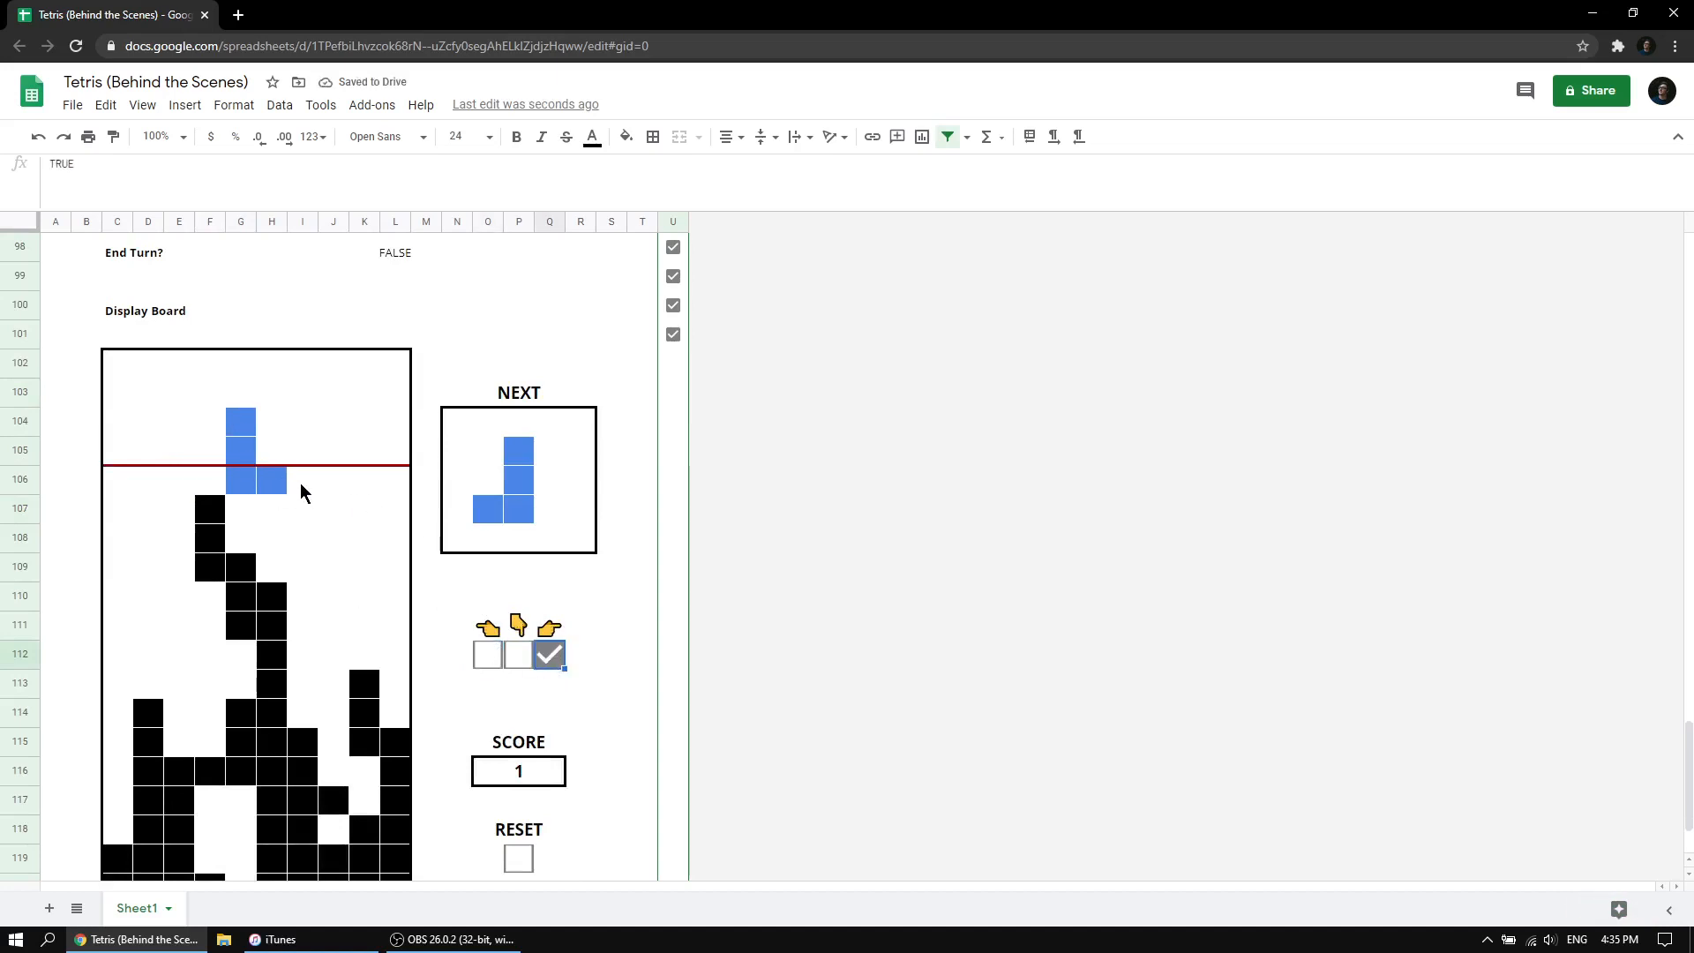
Inspect the formula in G24 on the "Real" Board and highlight the moving piece's cells F24:H26.
scroll(317, 446, up, 7)
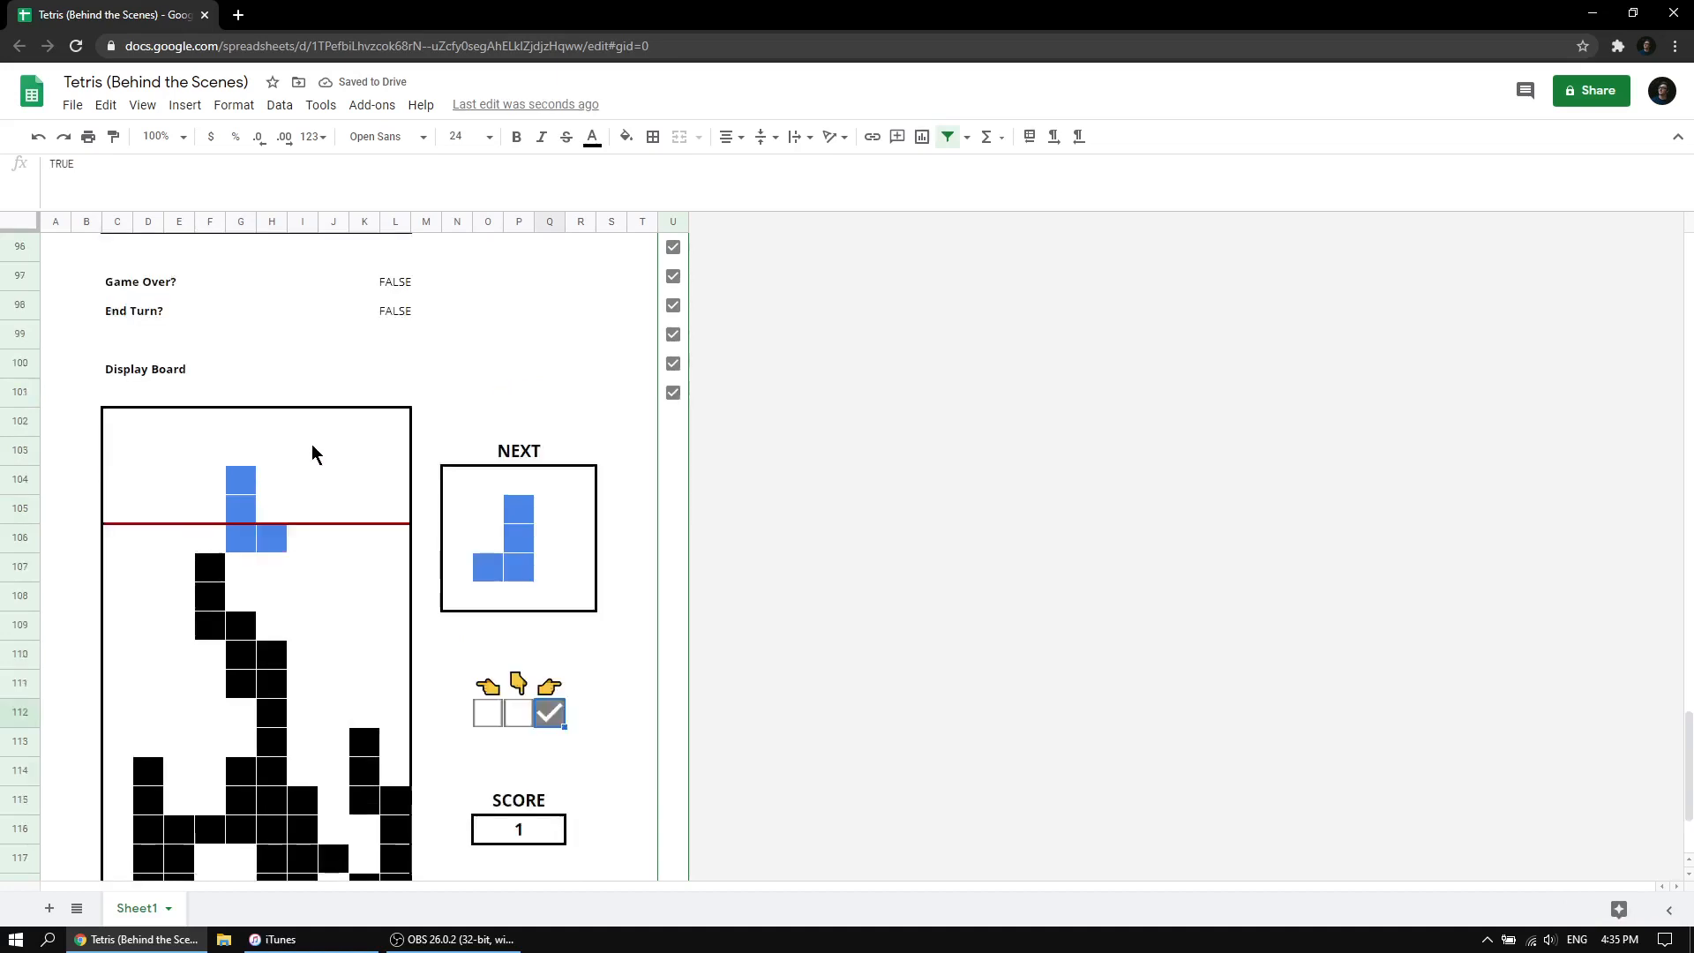
scroll(337, 497, up, 14)
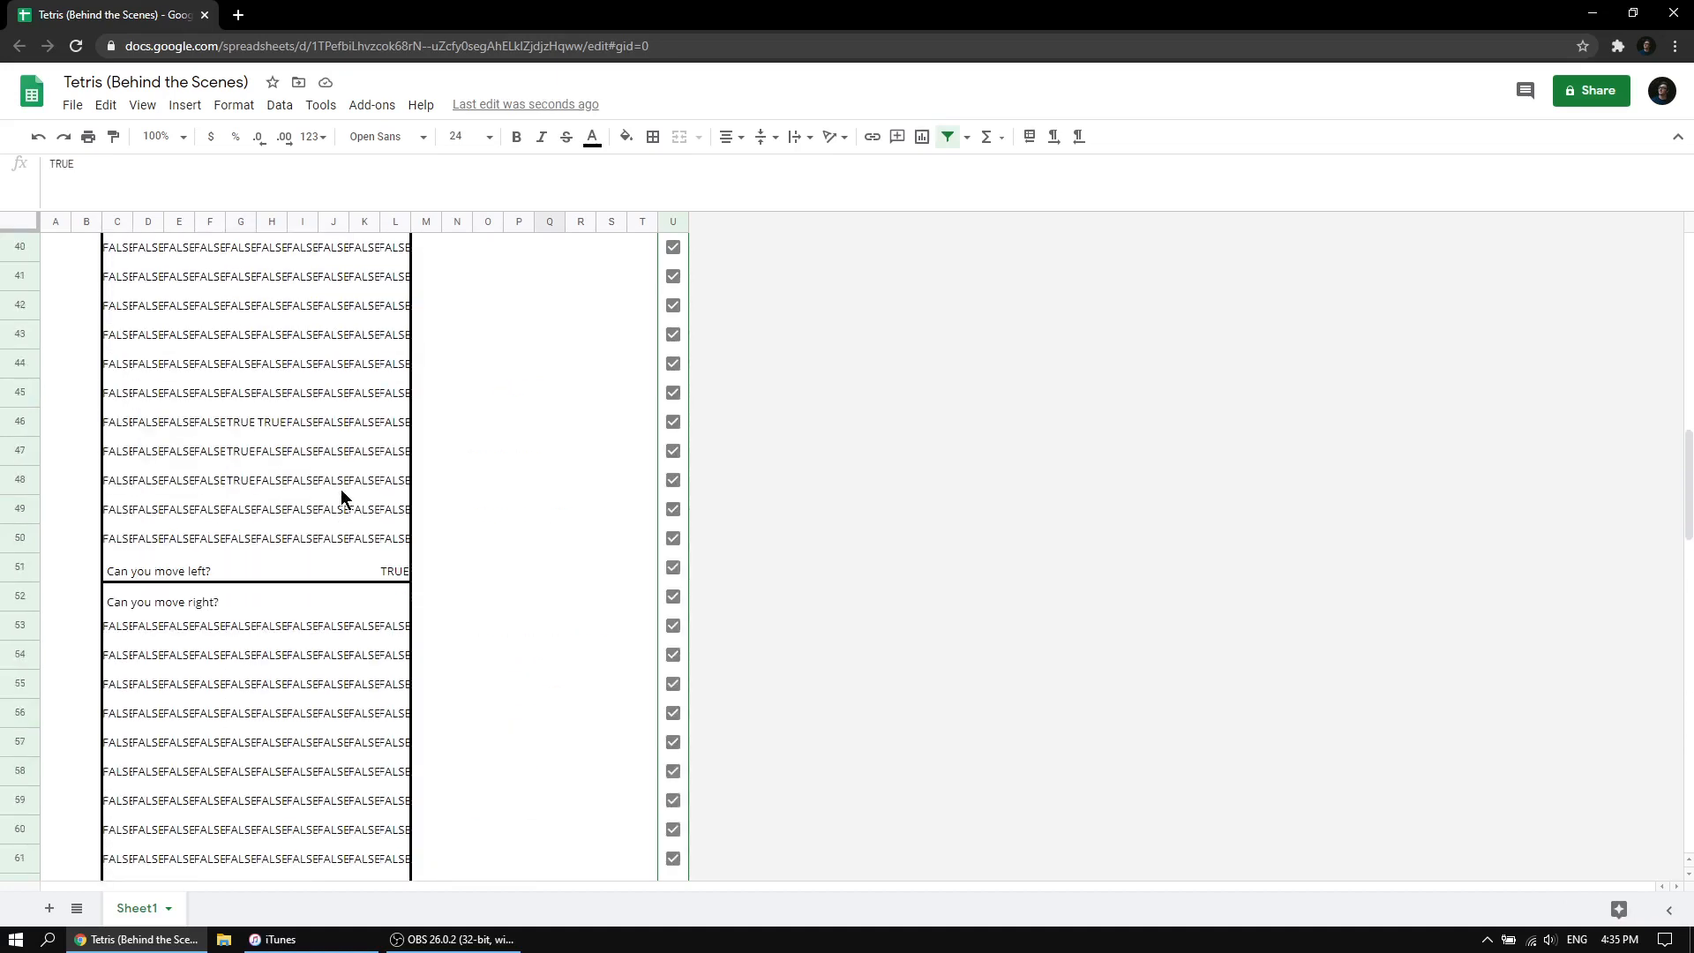
scroll(342, 497, down, 5)
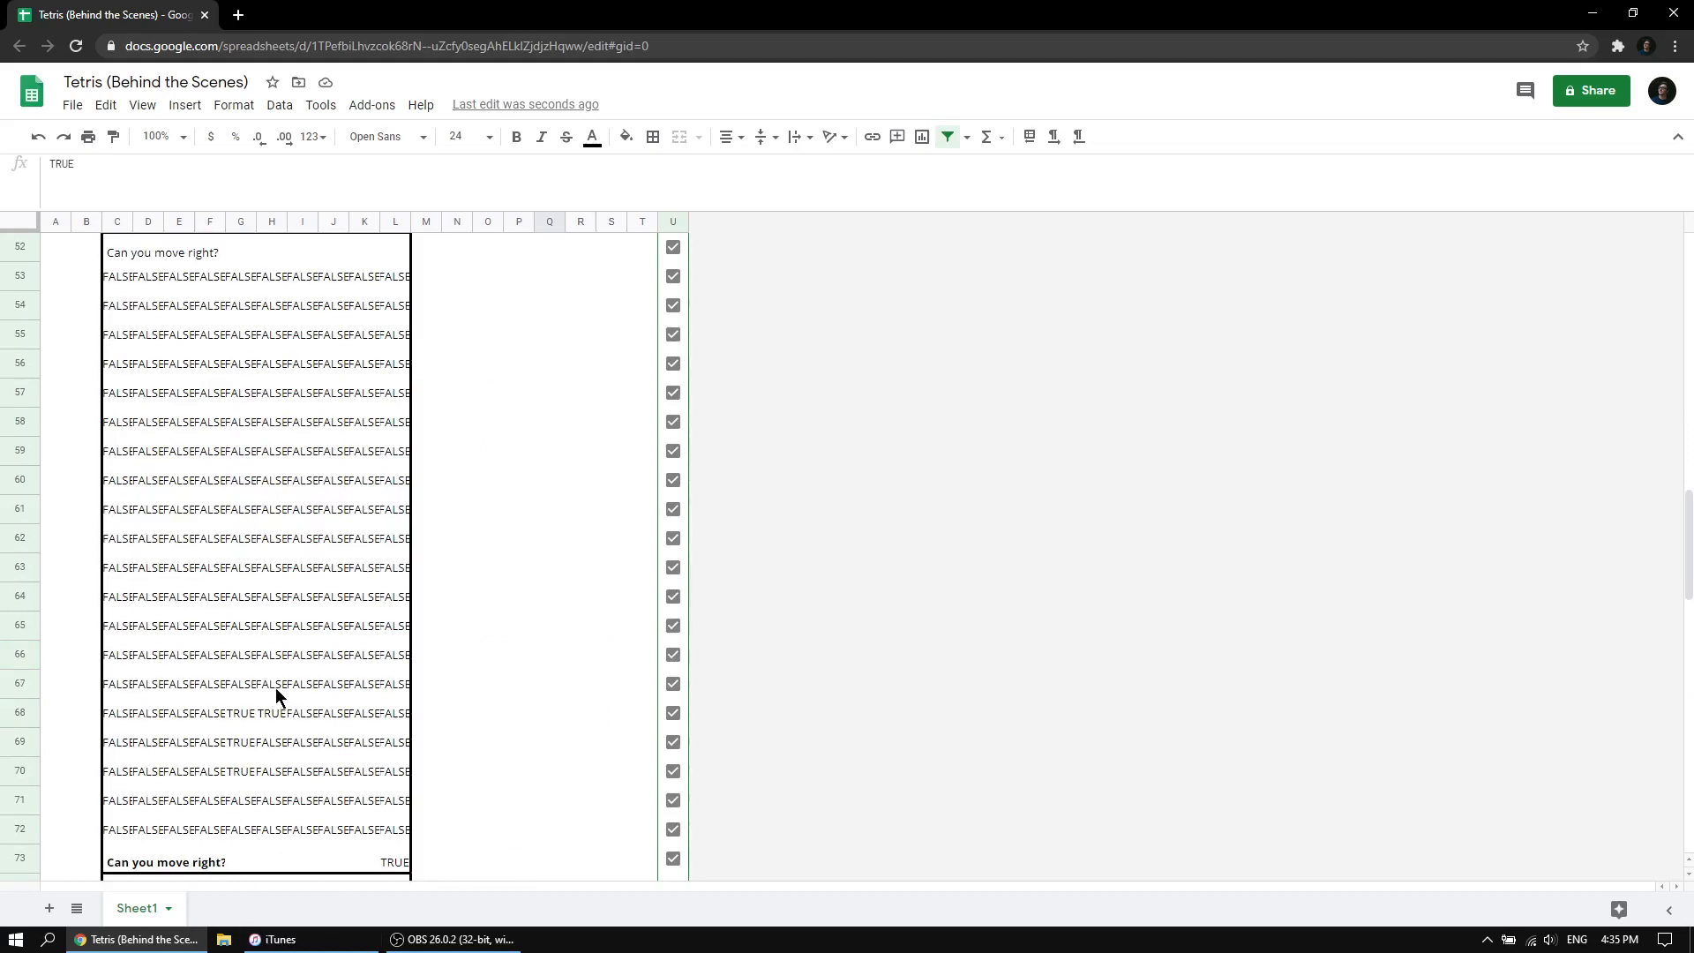
scroll(257, 676, up, 14)
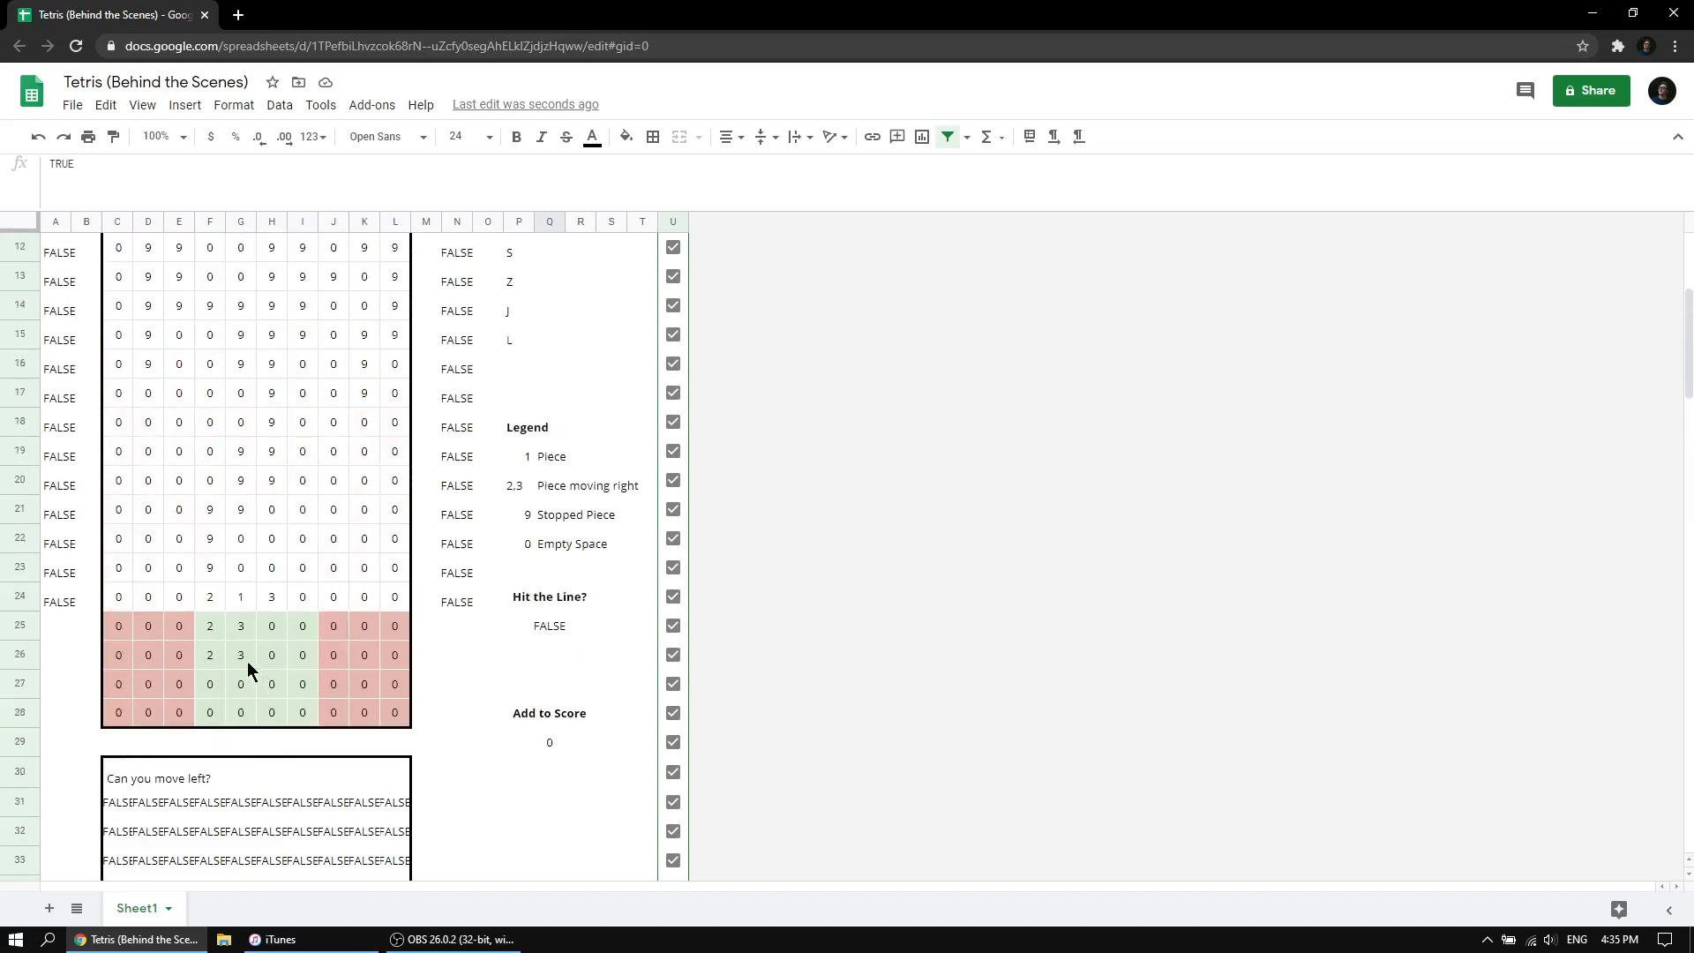
click(240, 604)
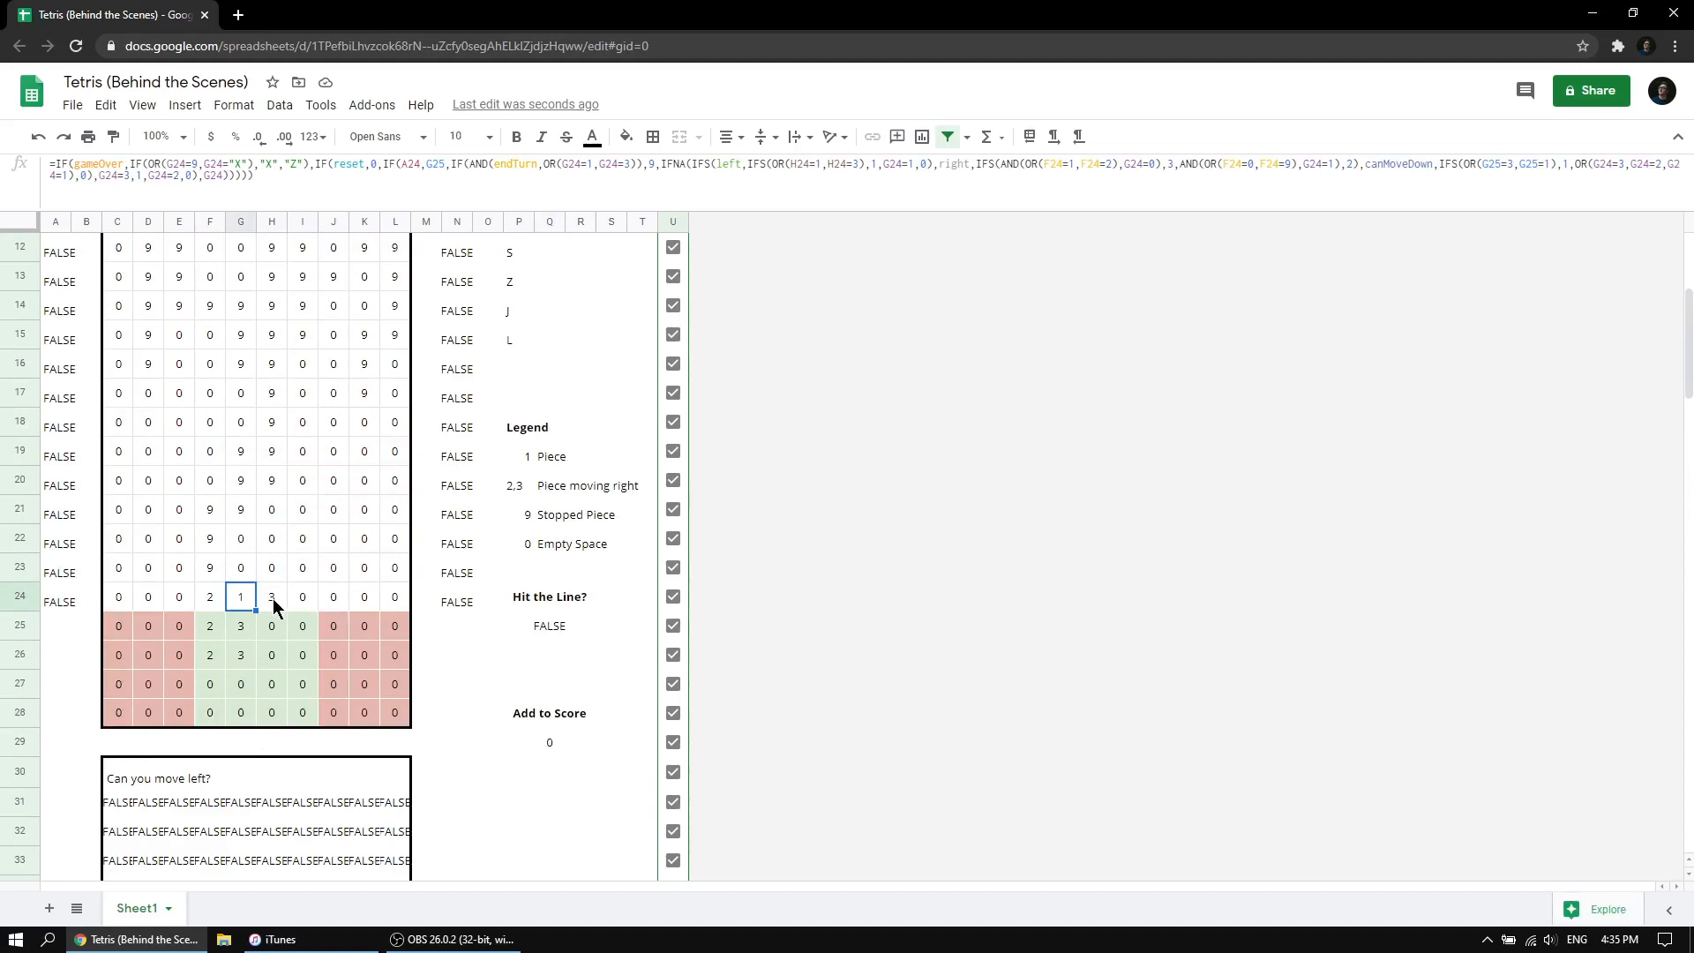
drag(272, 605, 212, 663)
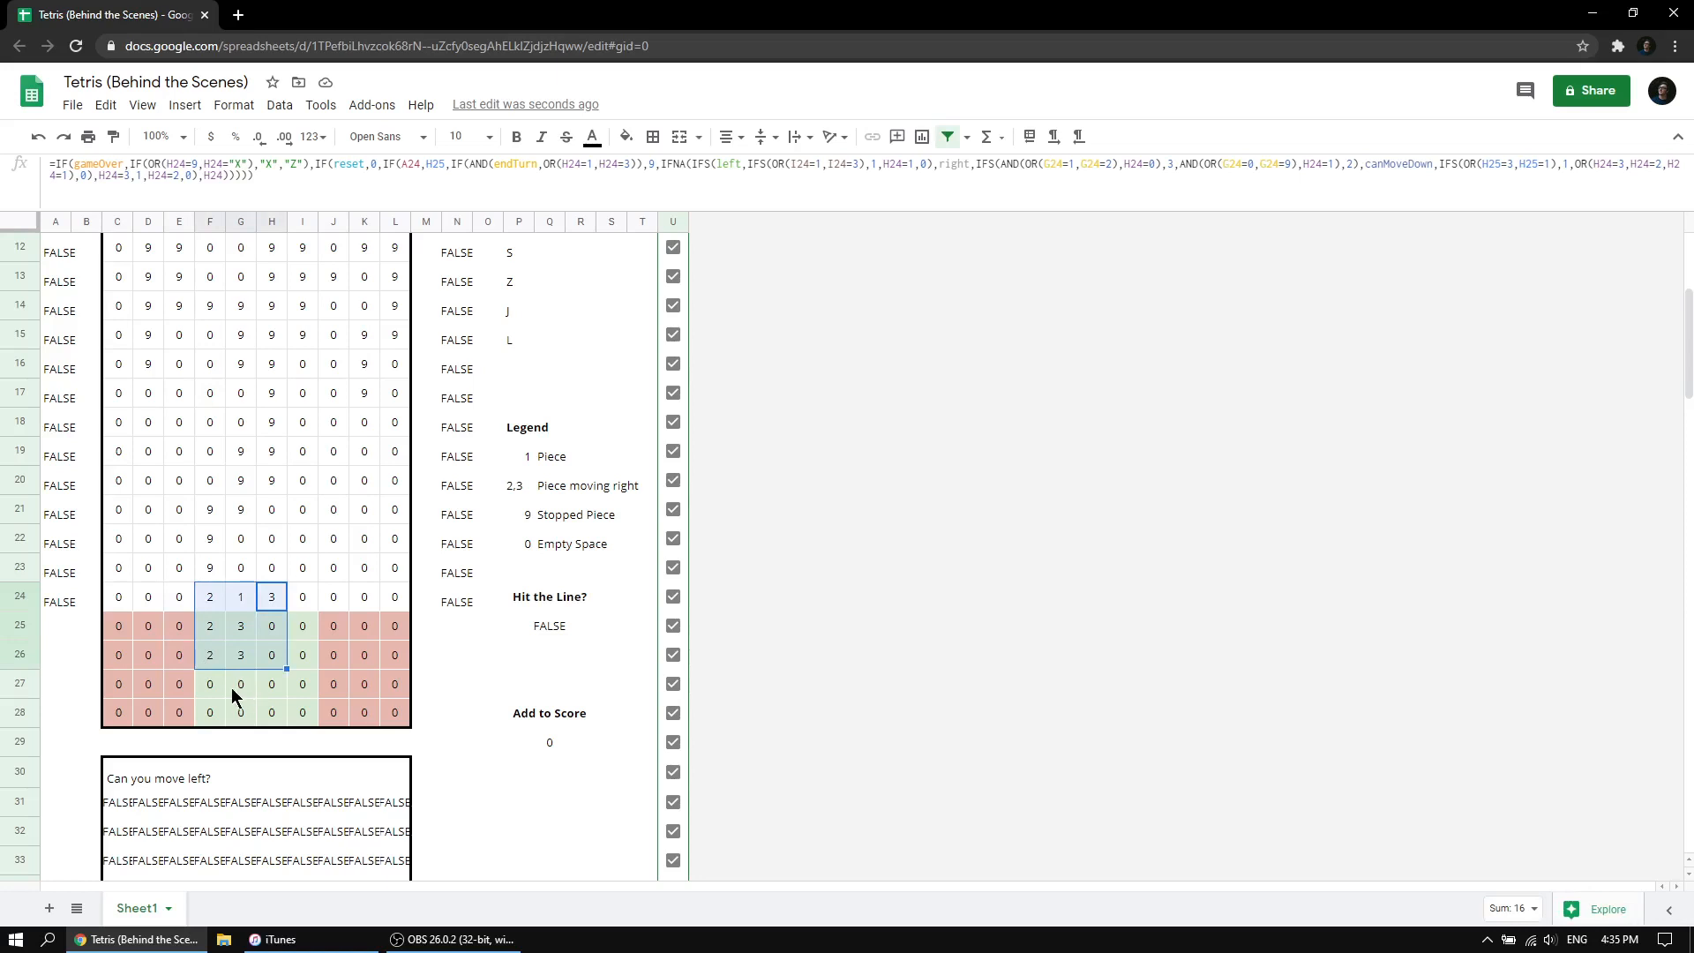
Compare the neighbouring cells E104, F104 and G104 at the top of the L piece on the display board.
scroll(394, 653, down, 5)
scroll(302, 546, up, 2)
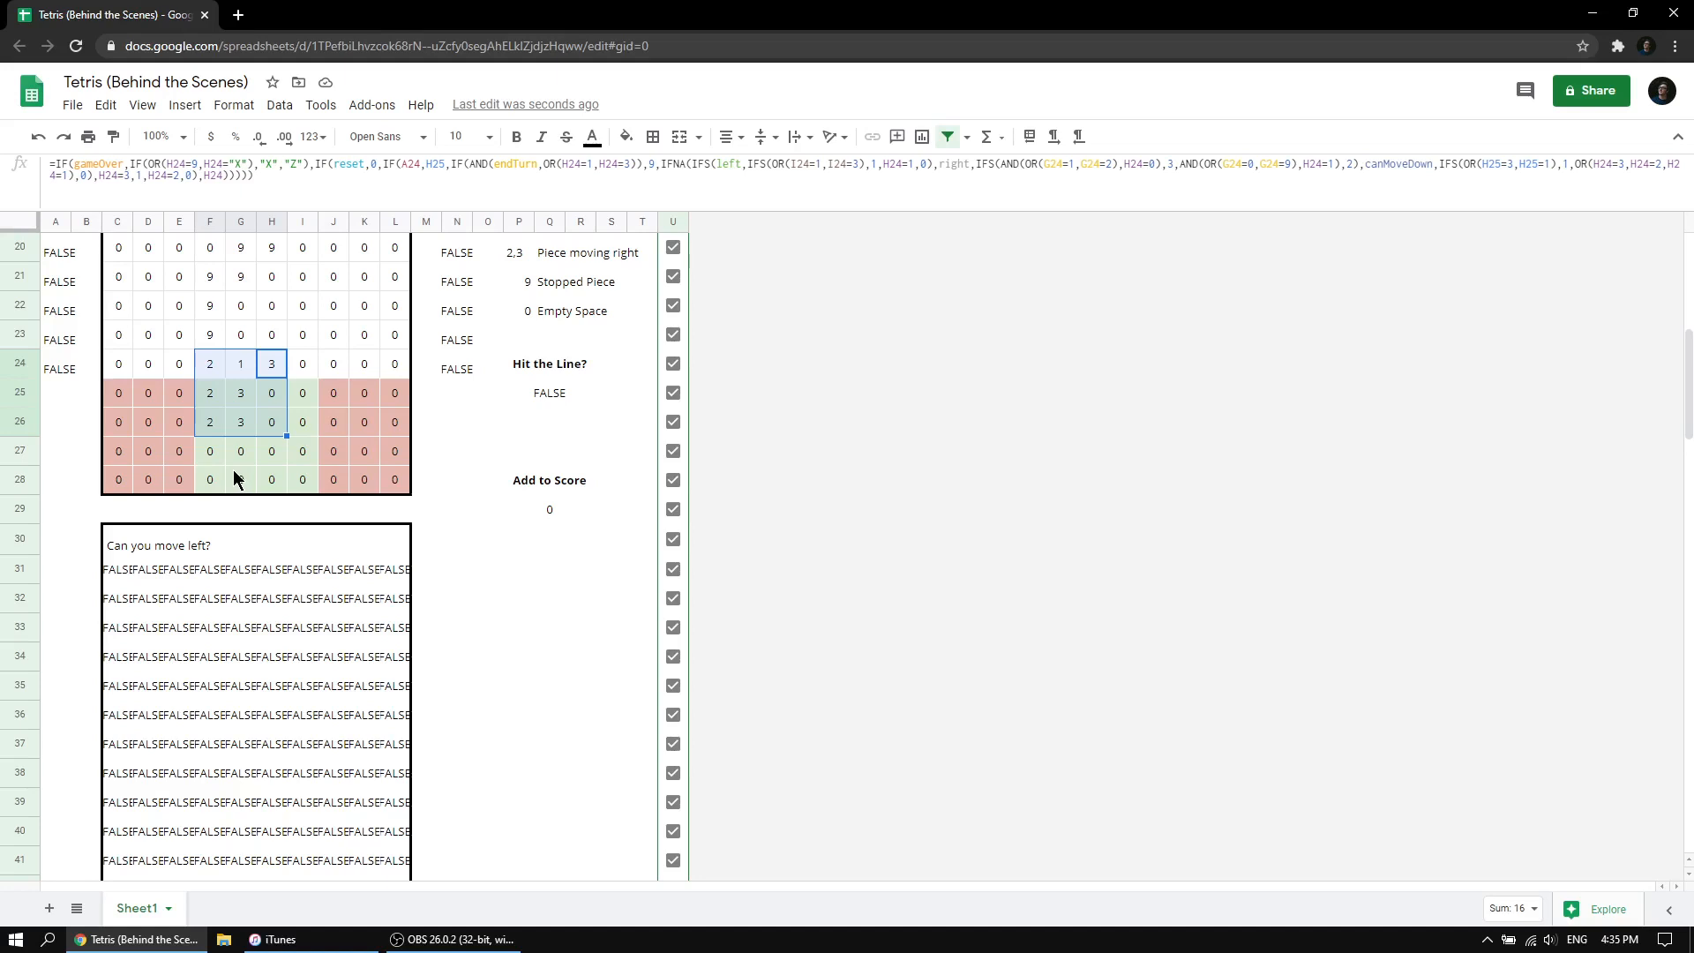
scroll(209, 457, down, 20)
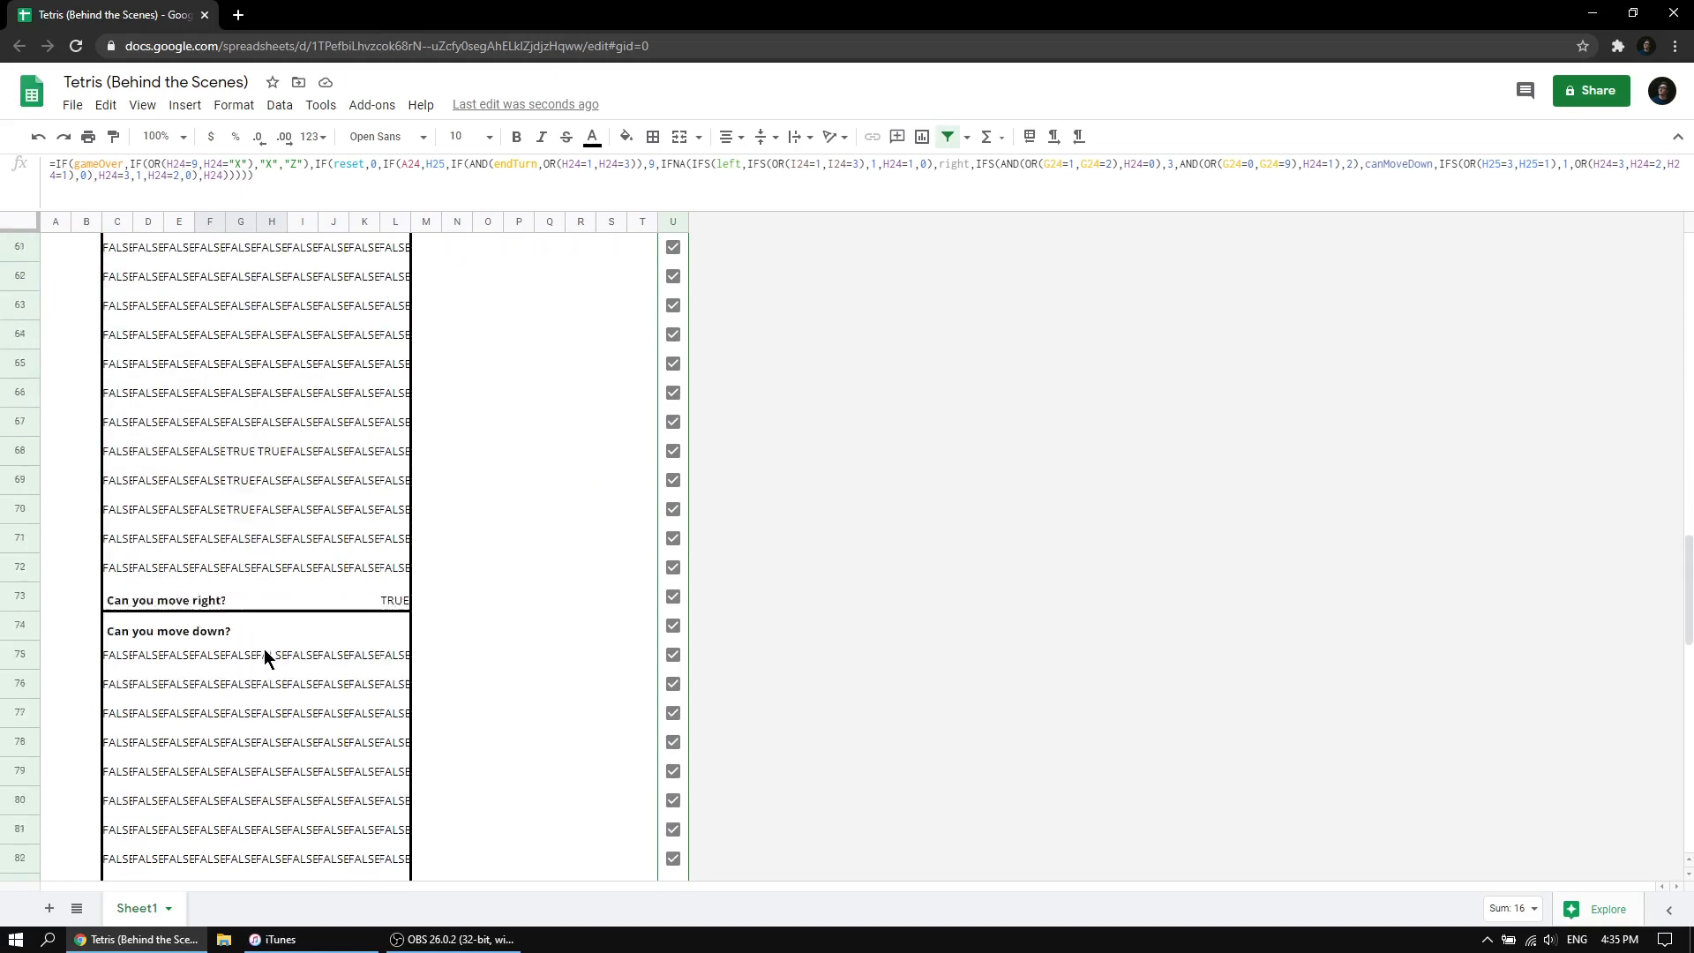
scroll(293, 659, down, 3)
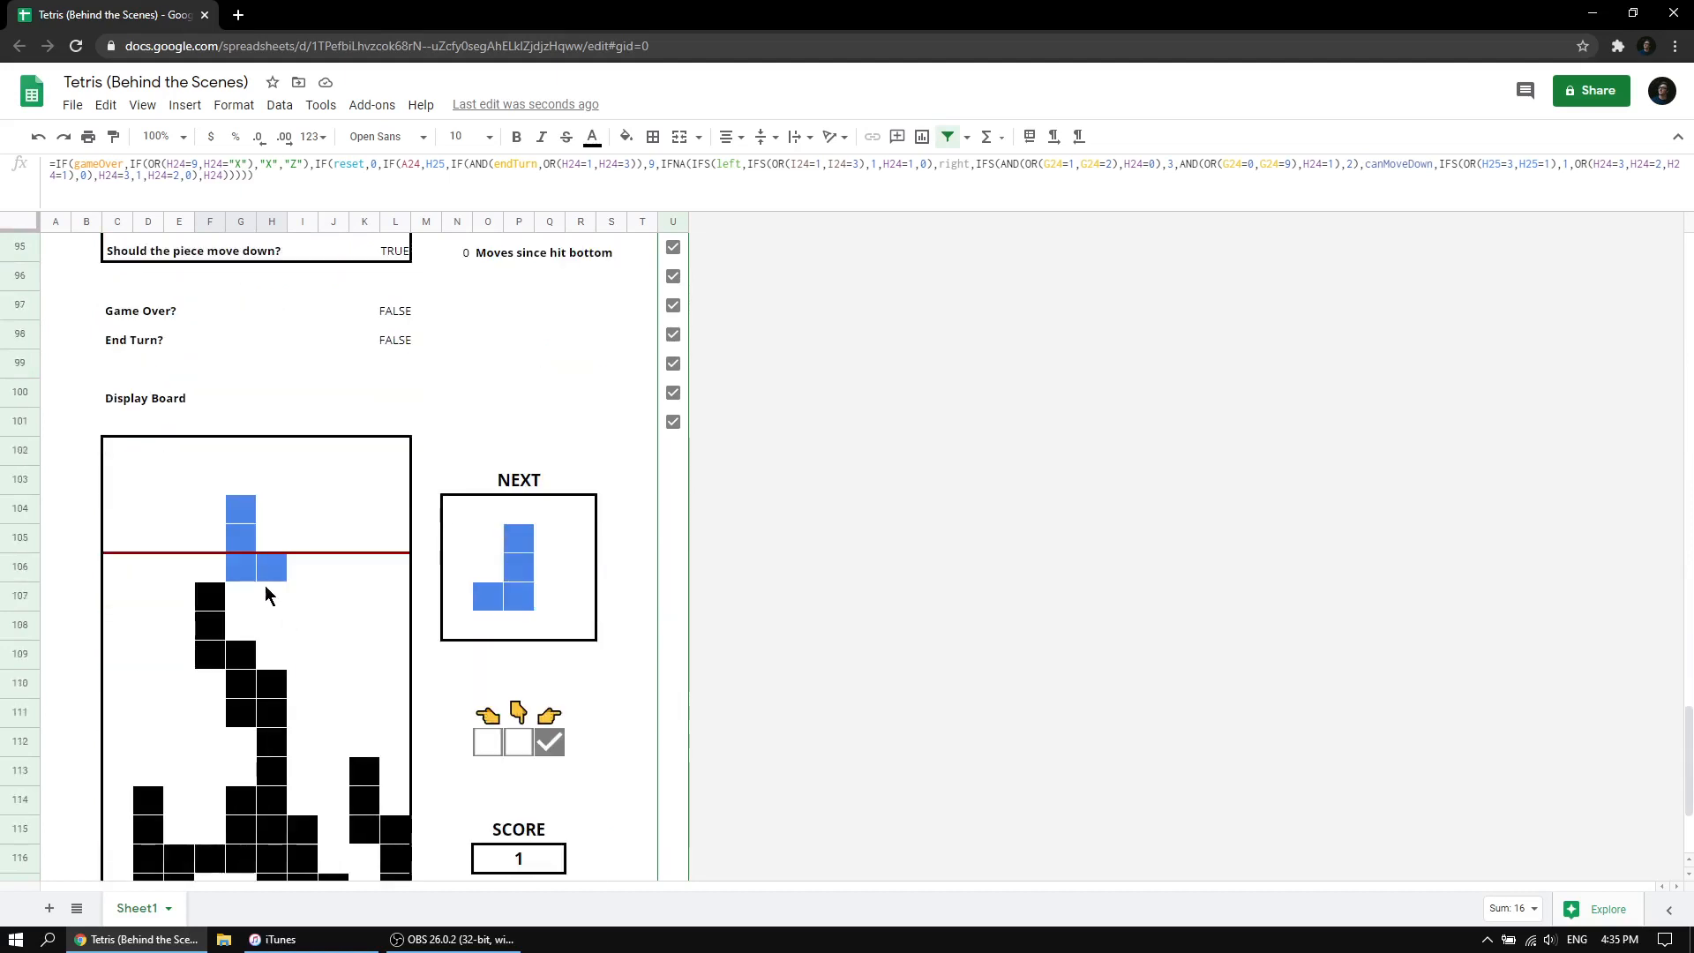
click(209, 510)
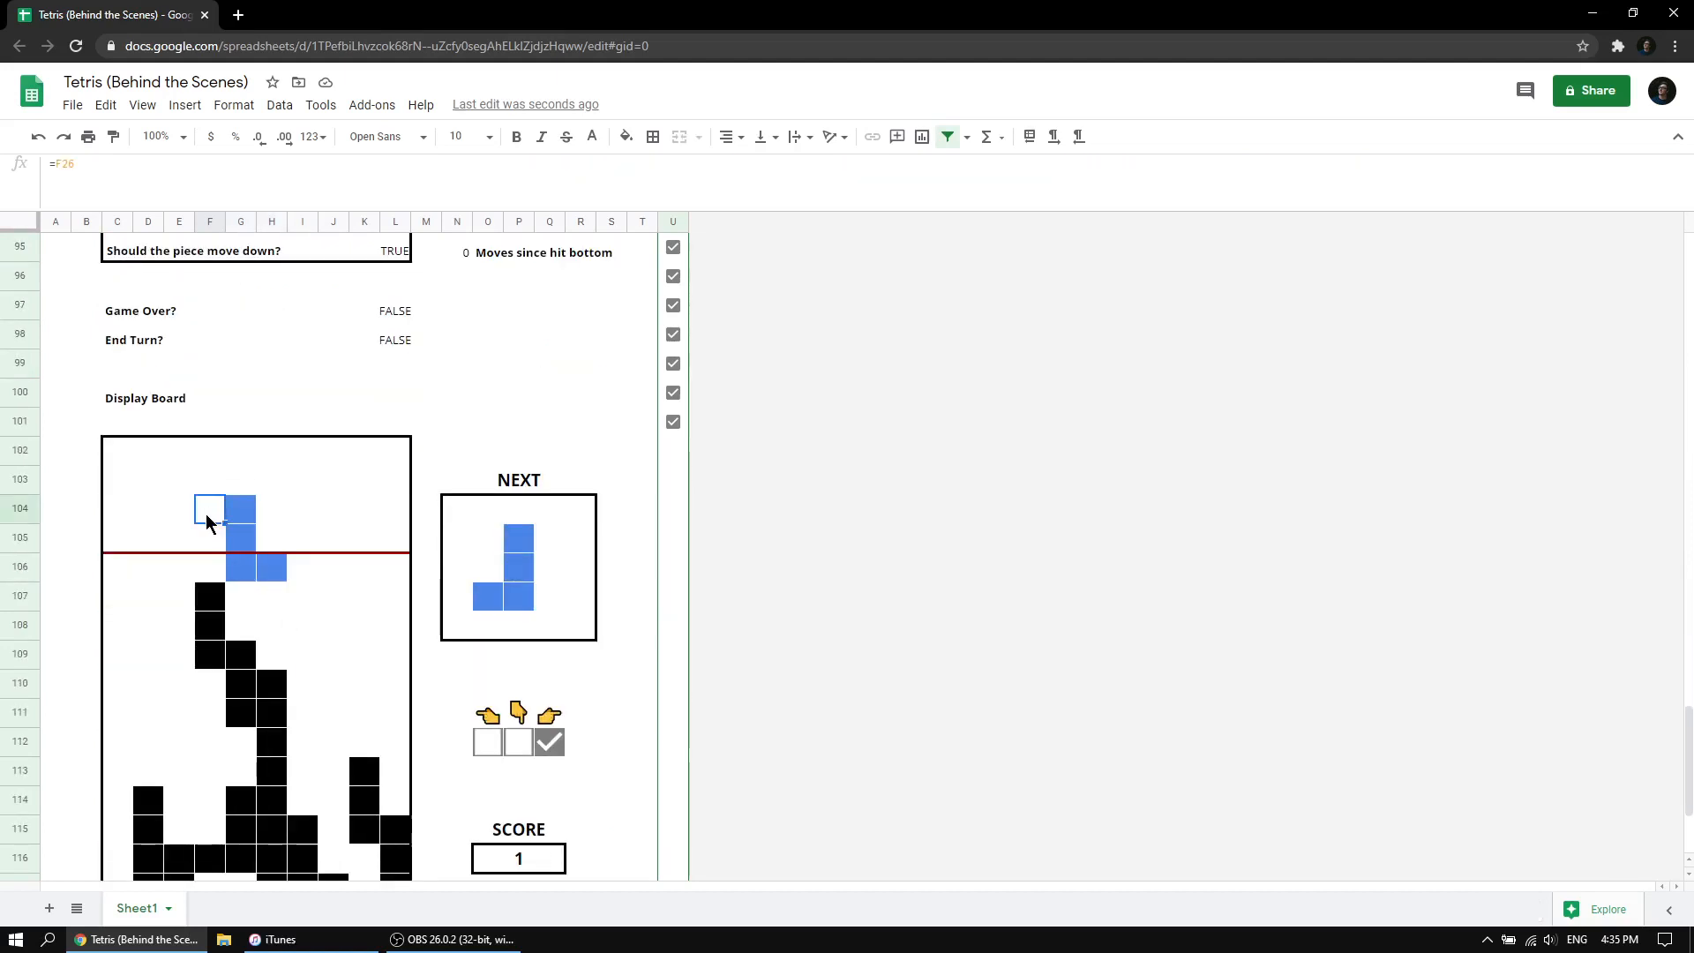
click(188, 516)
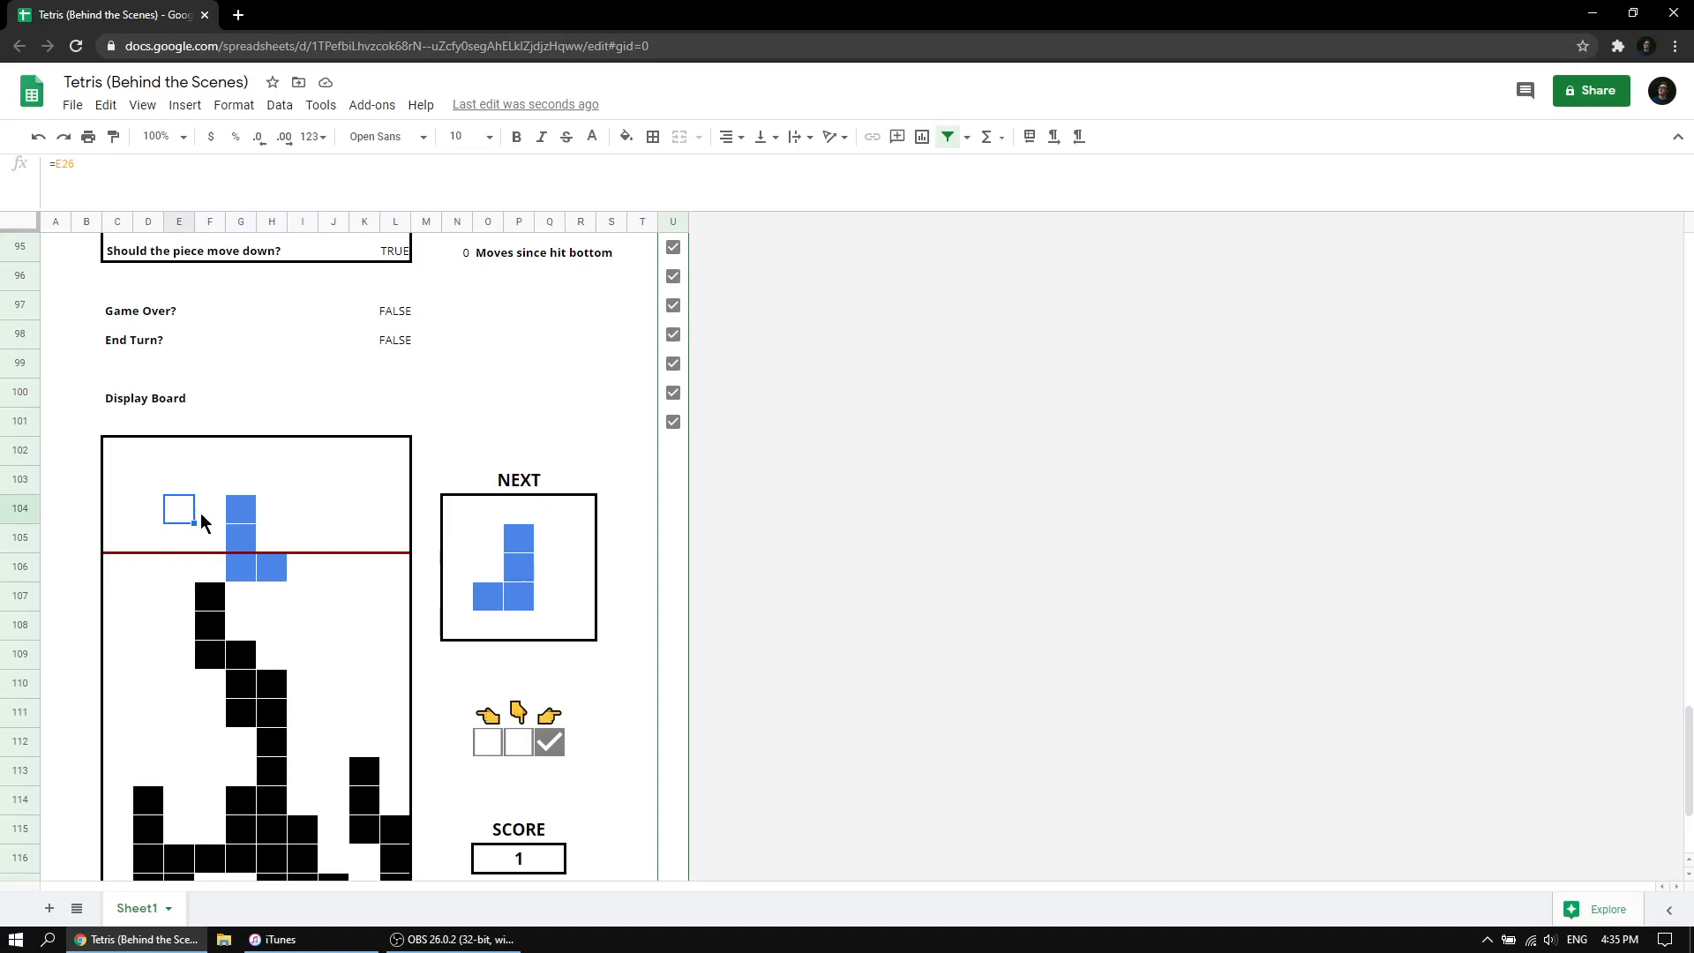
click(213, 520)
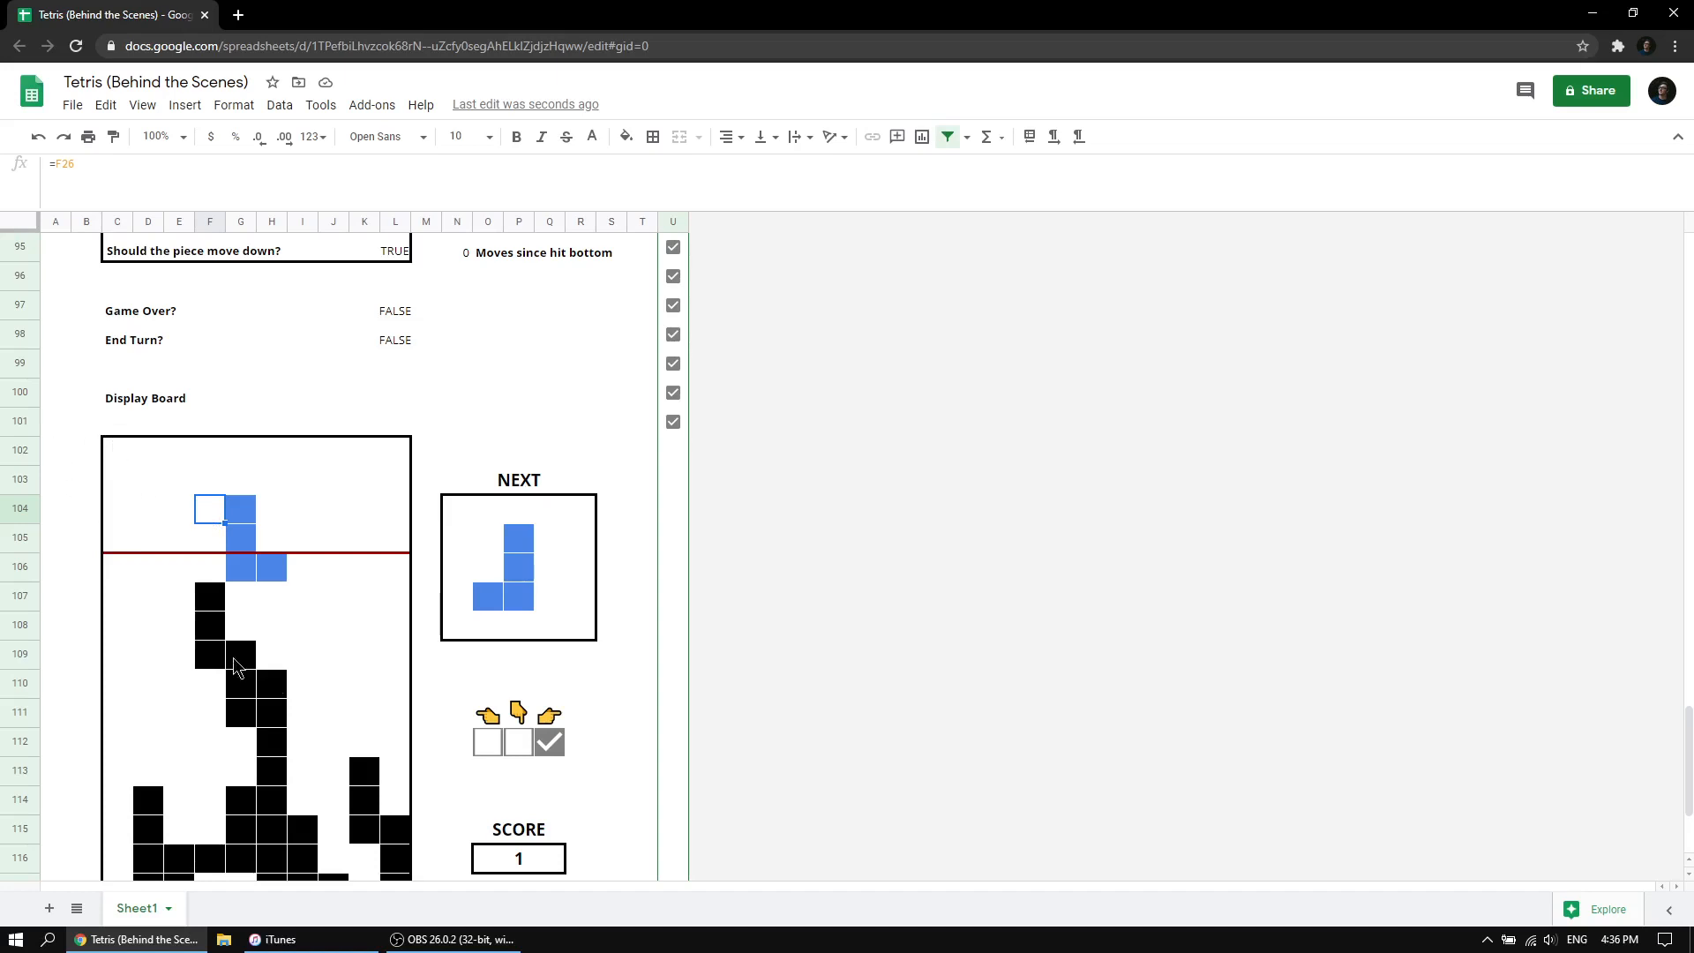
click(244, 518)
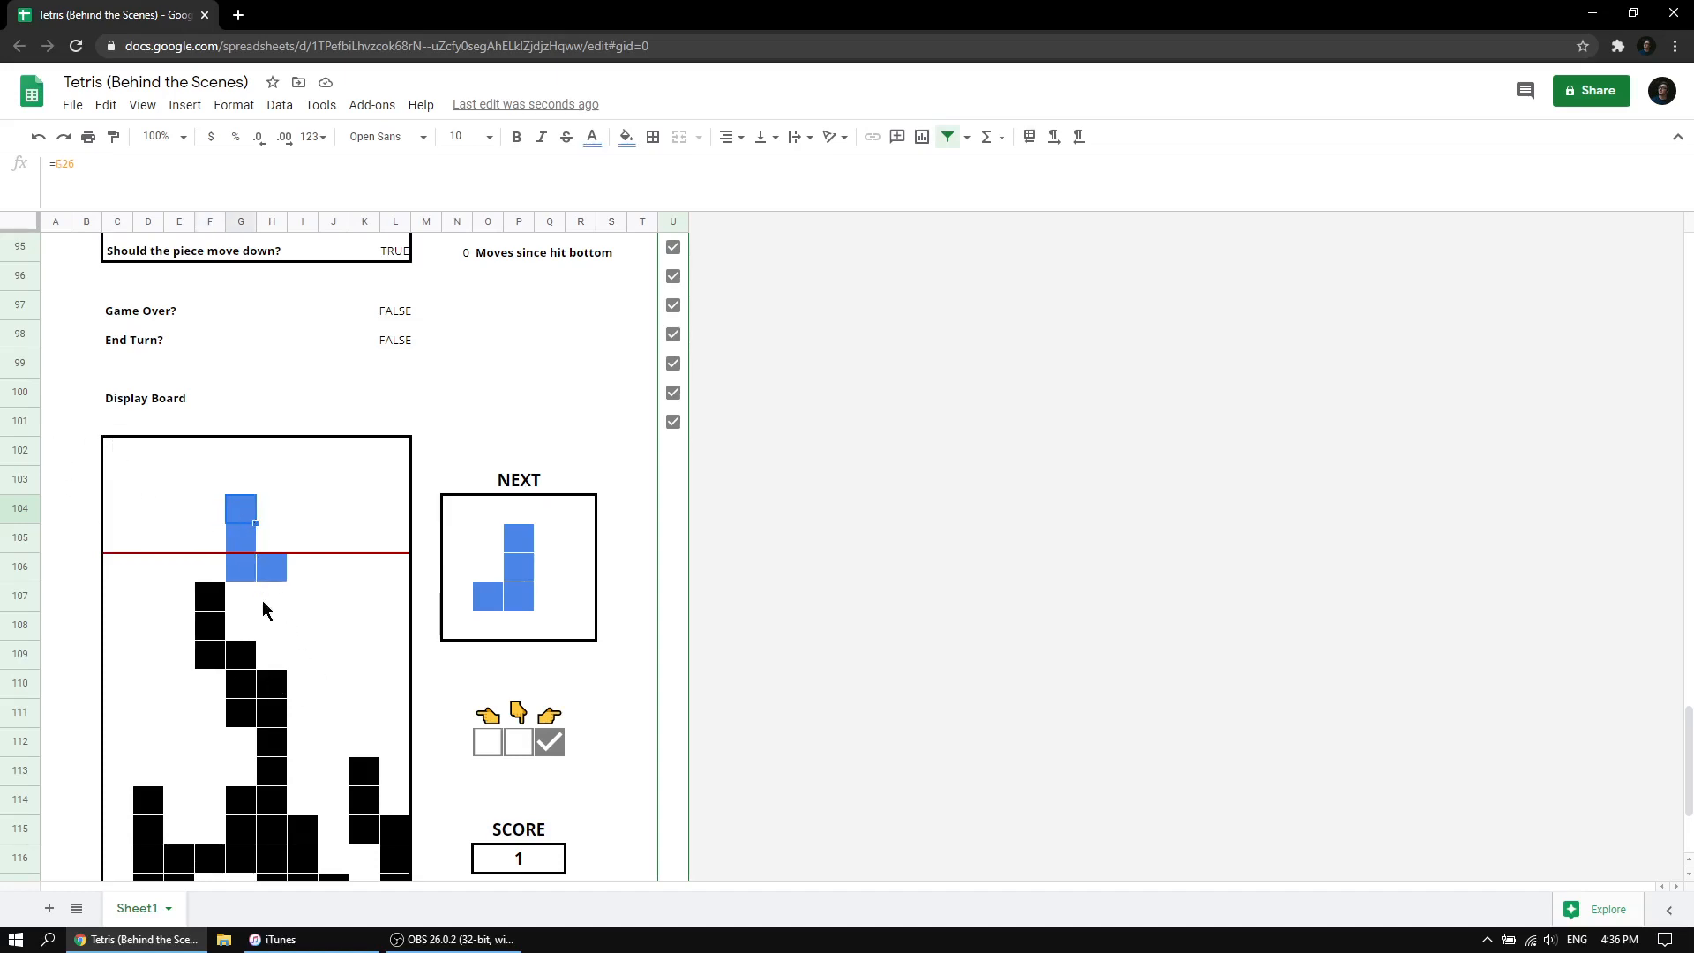
click(216, 519)
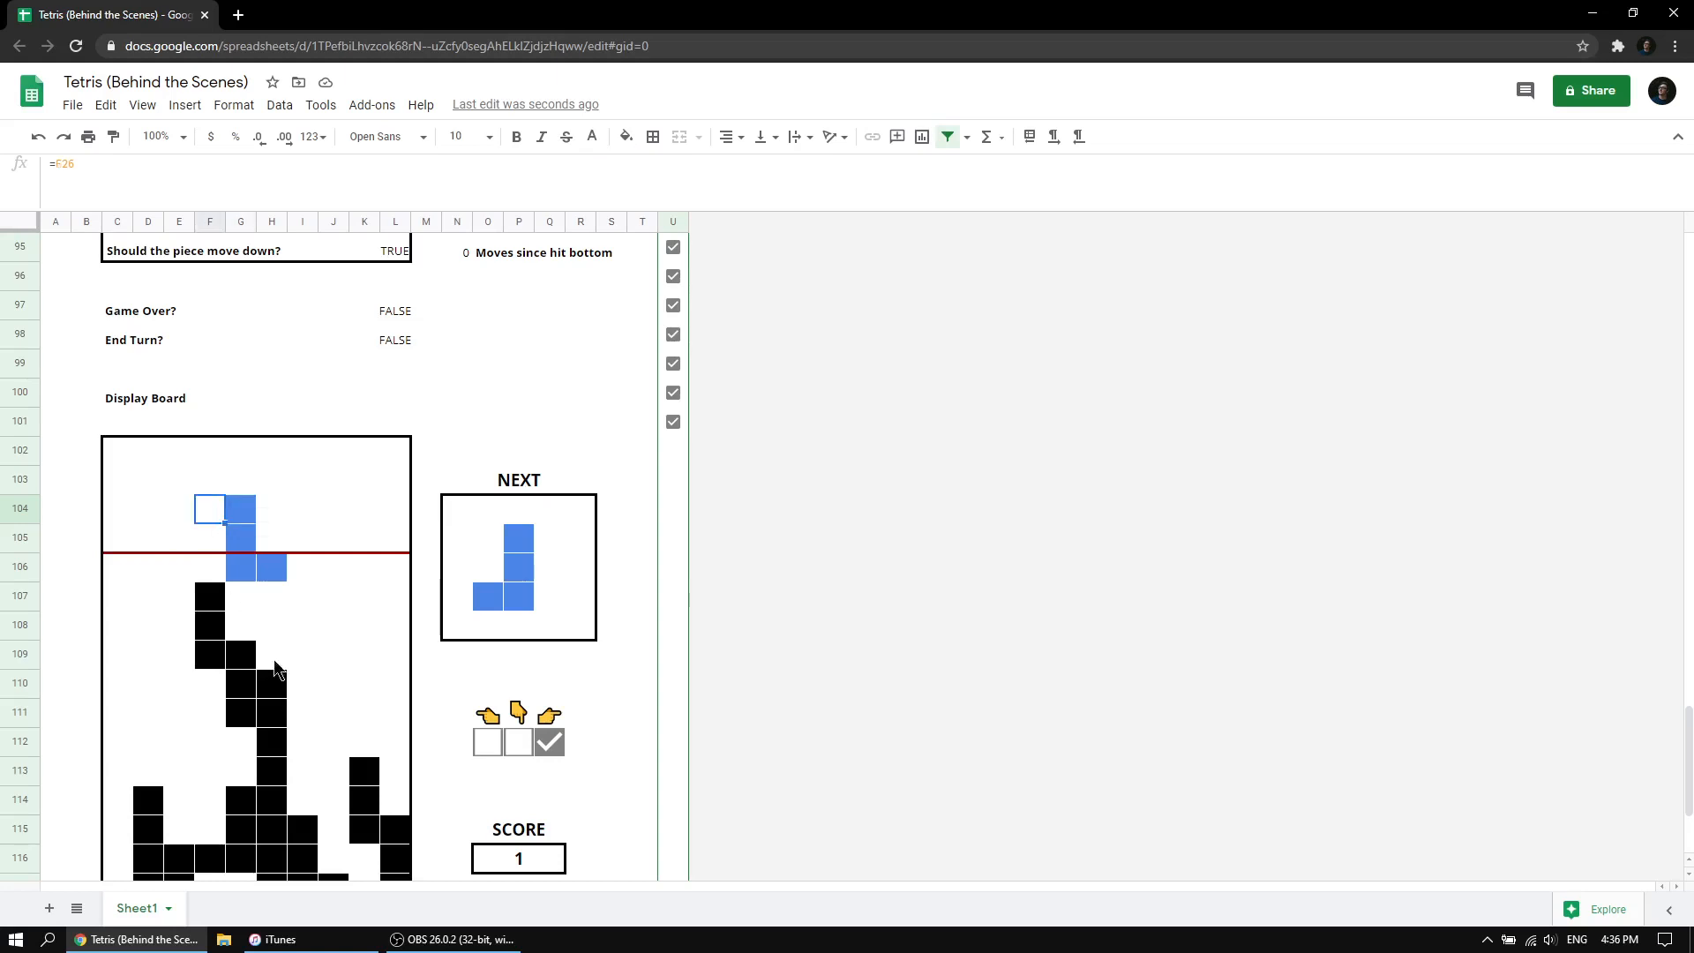
click(247, 514)
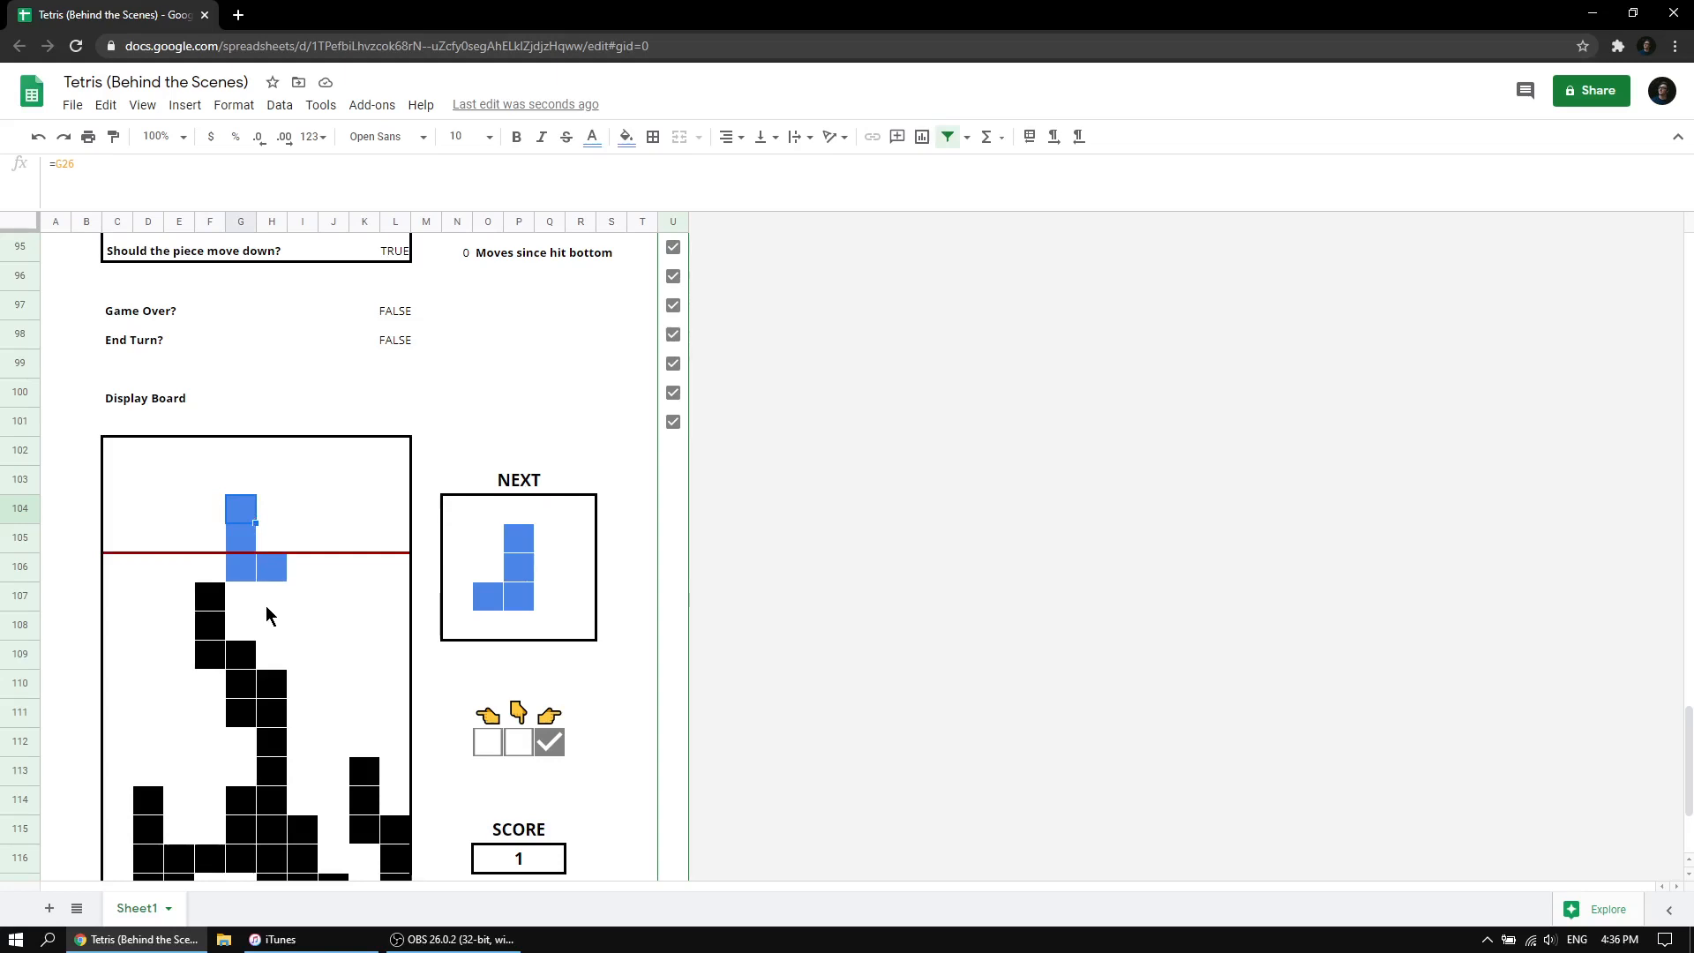
Compare columns F and G of the display board in row 105, then in row 106.
click(220, 543)
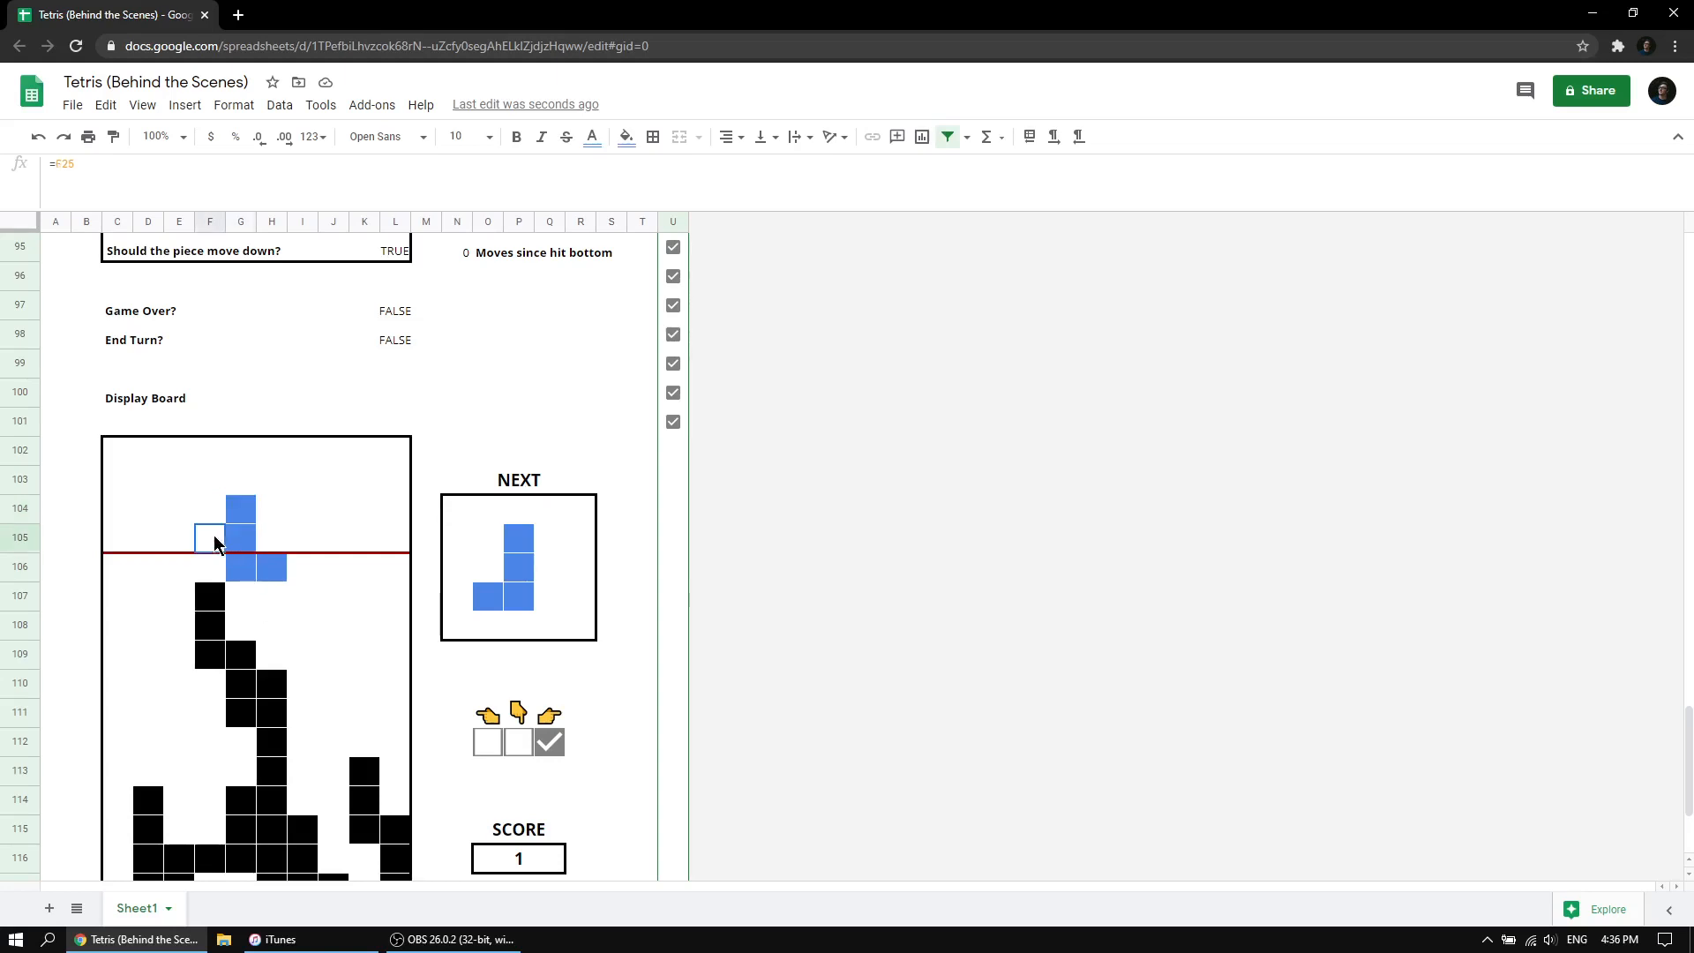
click(238, 547)
click(201, 544)
click(236, 544)
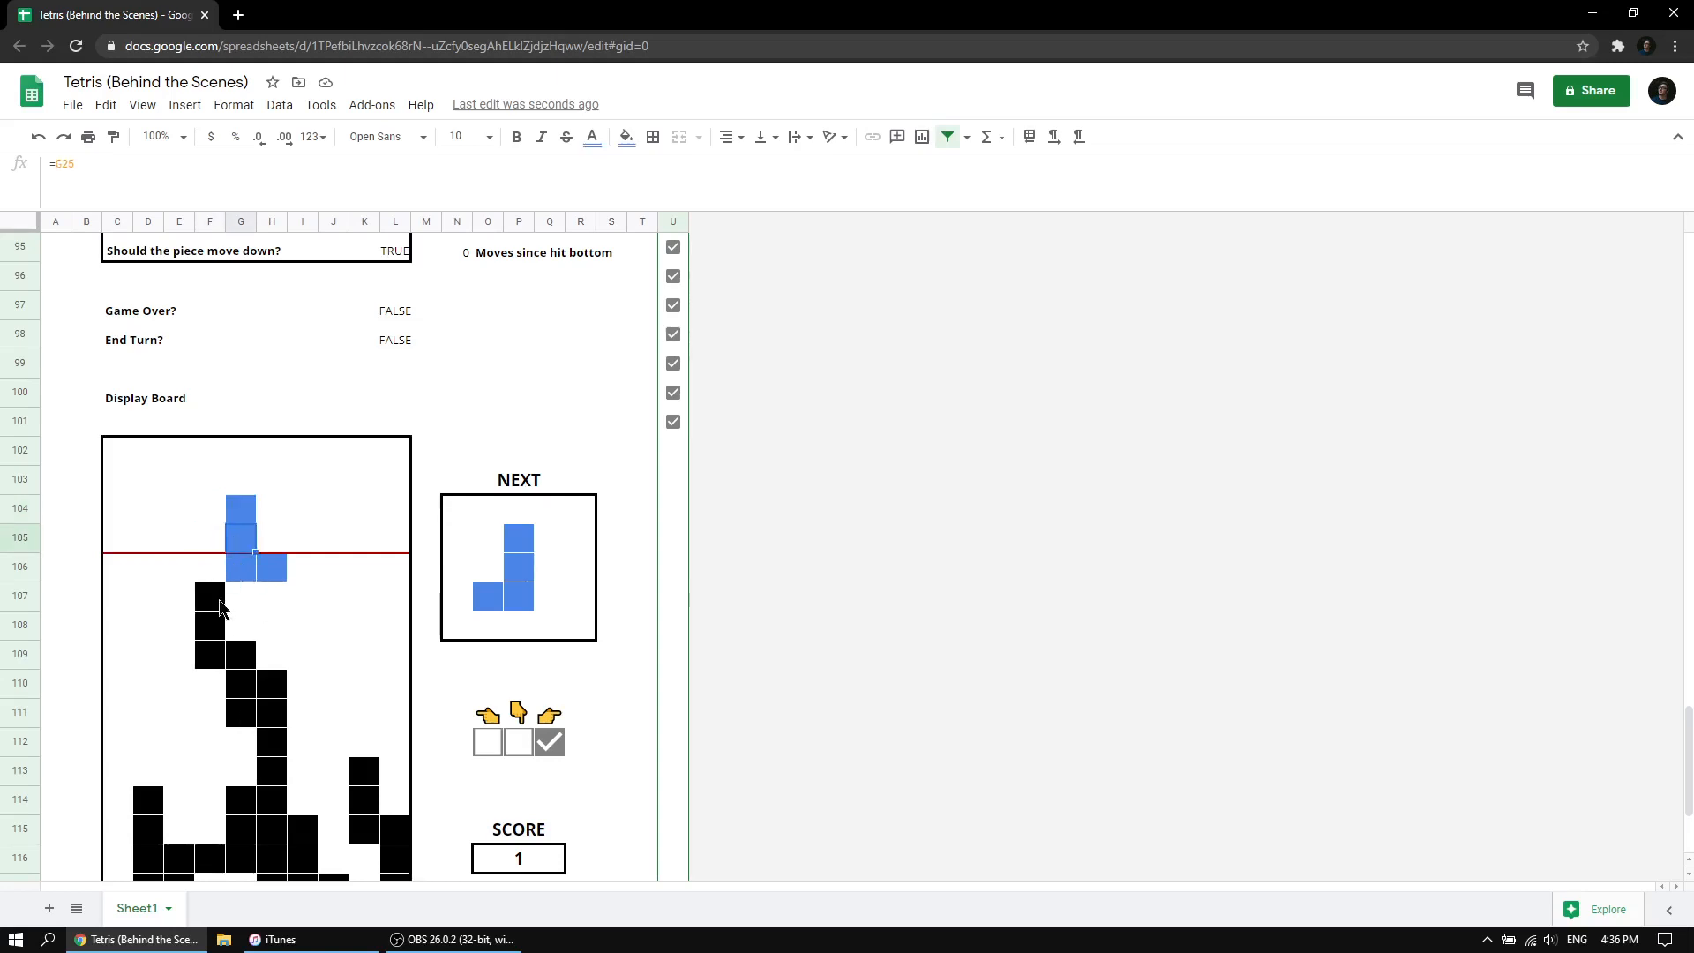
click(214, 577)
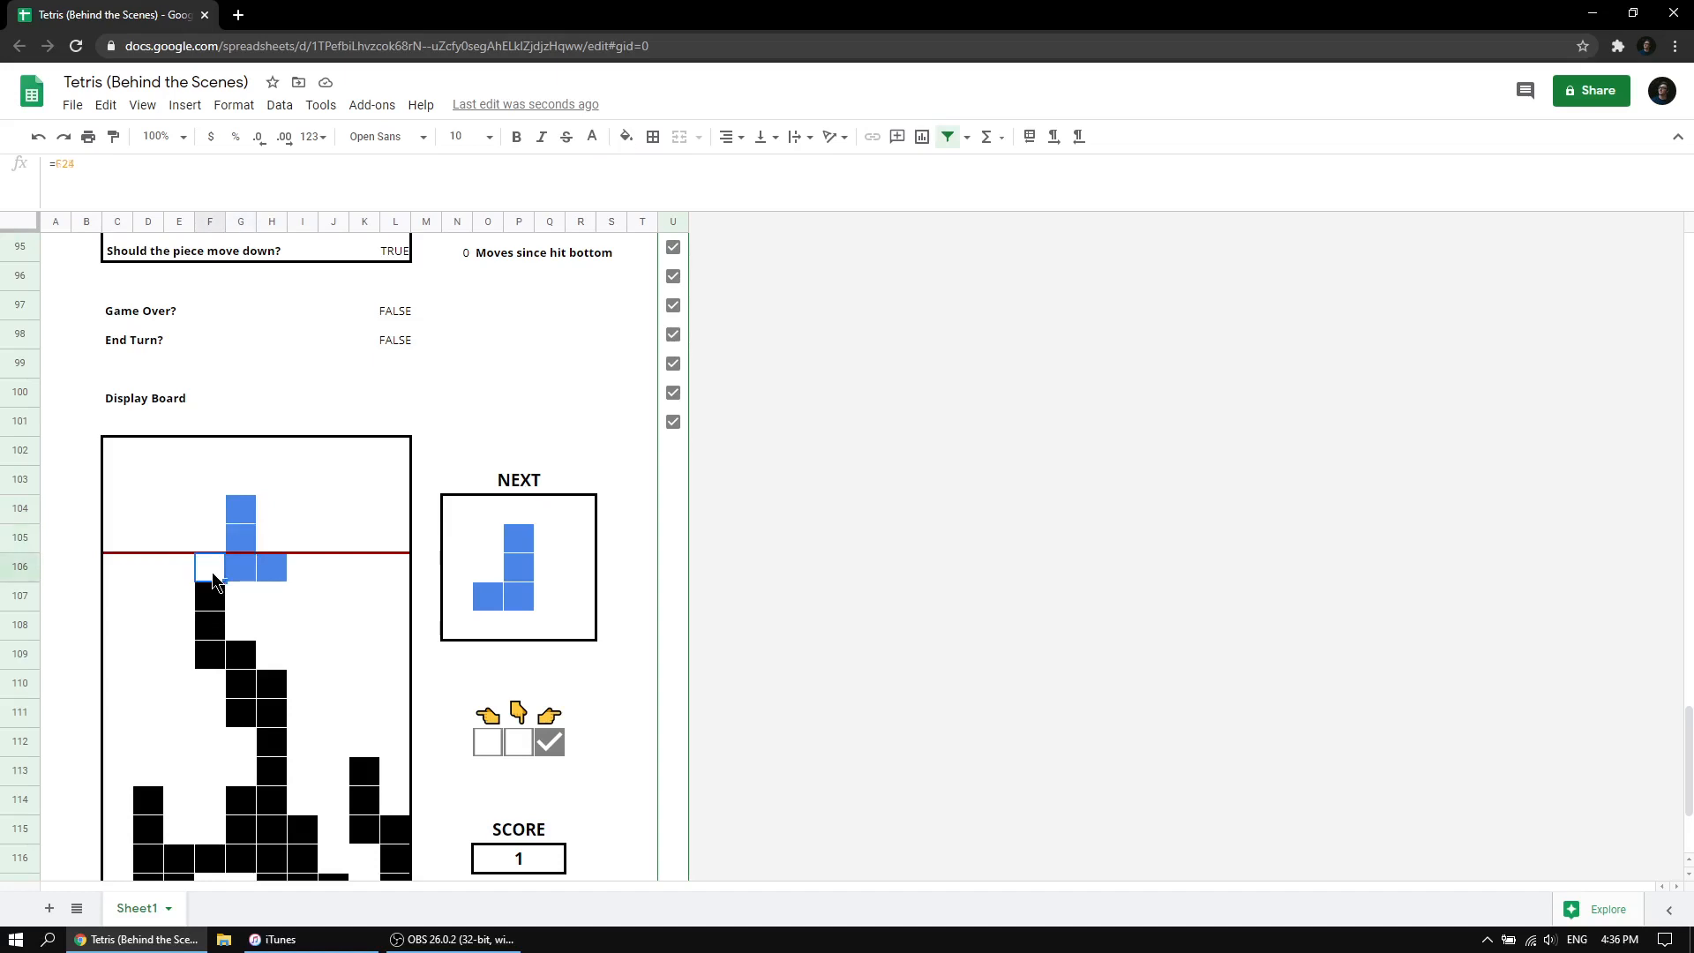
click(247, 572)
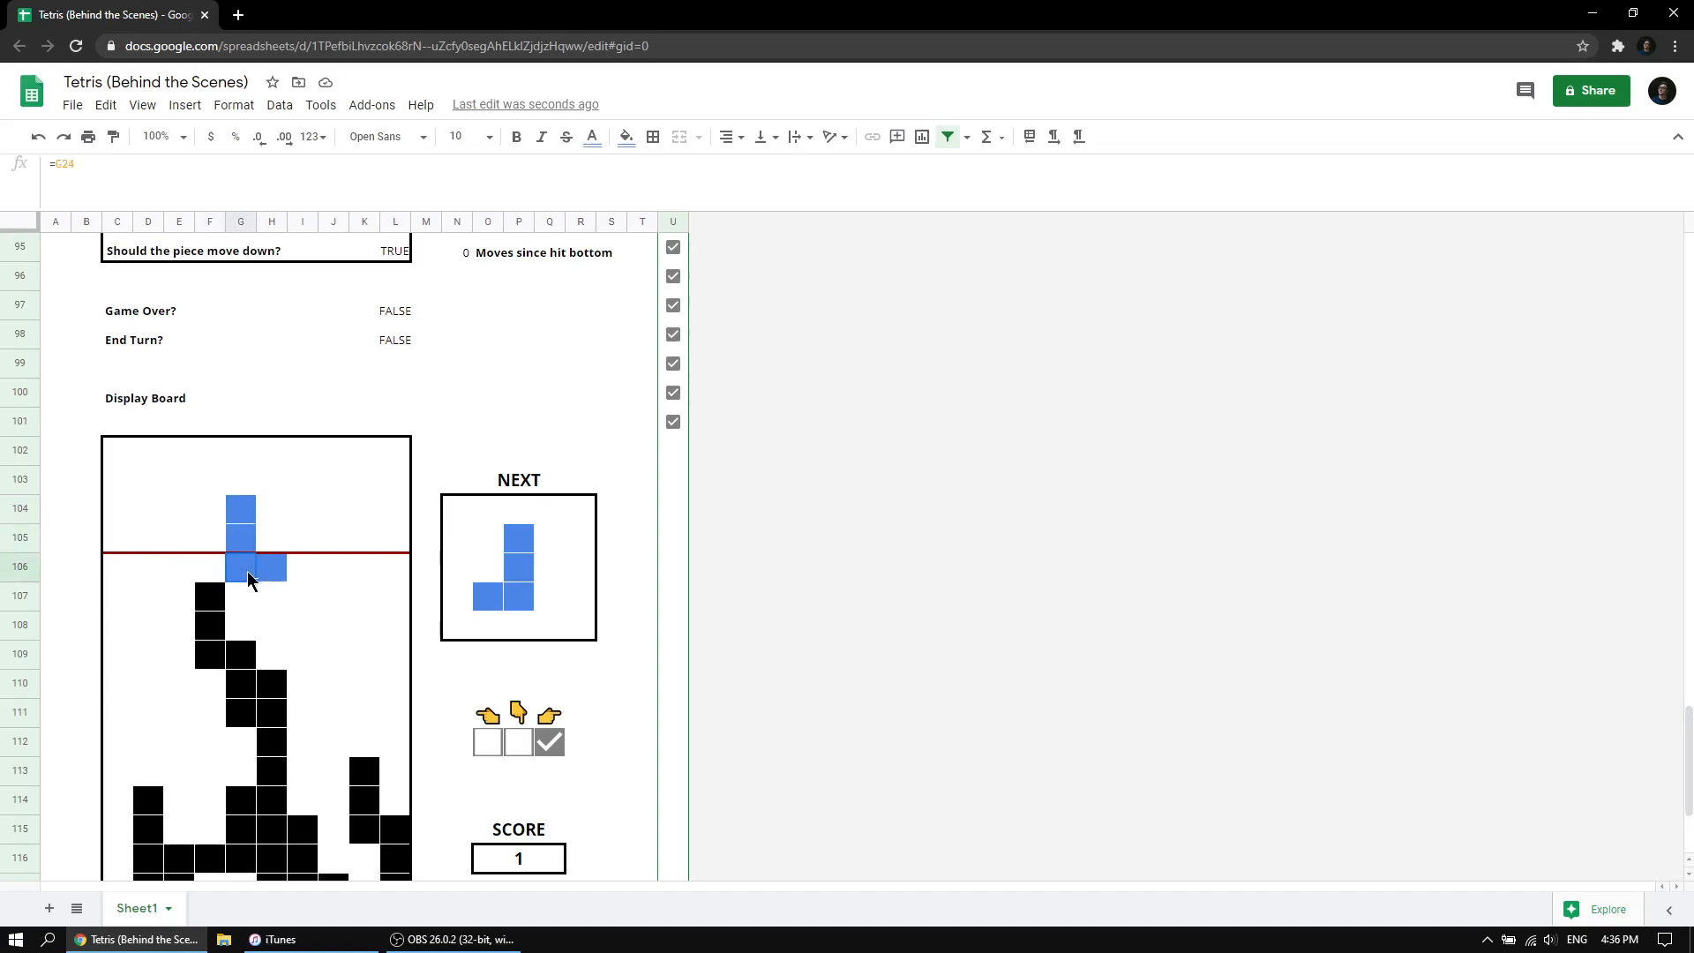
Review the moving piece's codes on the "Real" Board and check F106, G106 and H106 on the display board against them.
scroll(264, 639, up, 20)
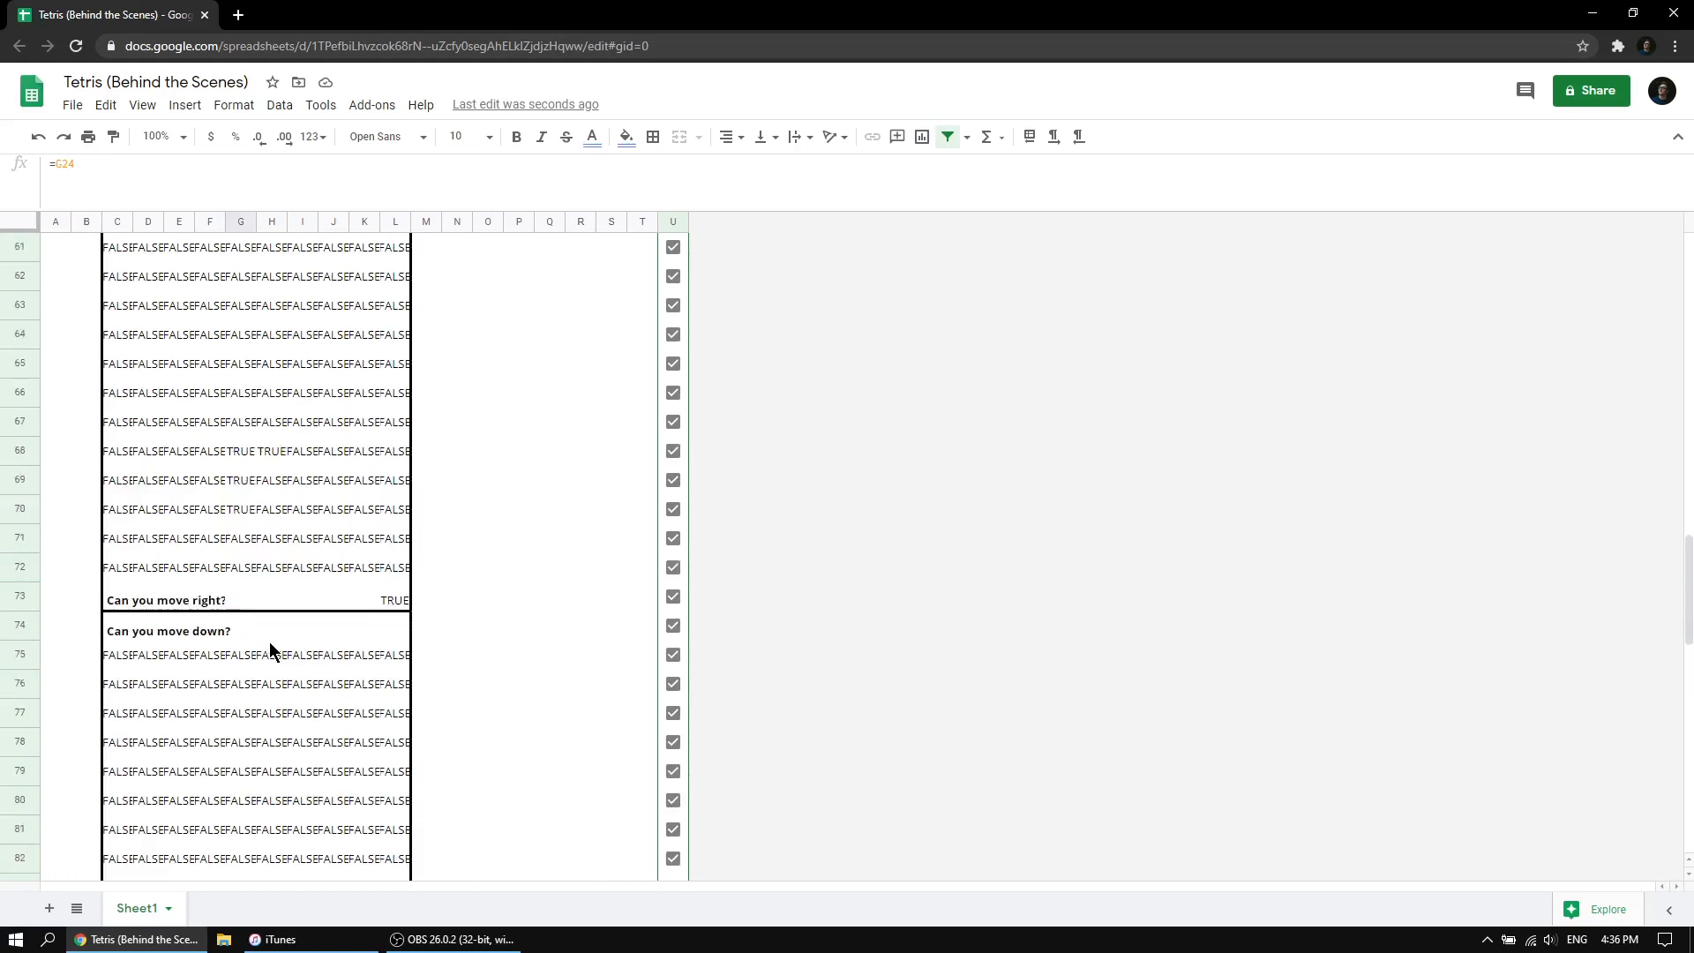
scroll(267, 637, up, 5)
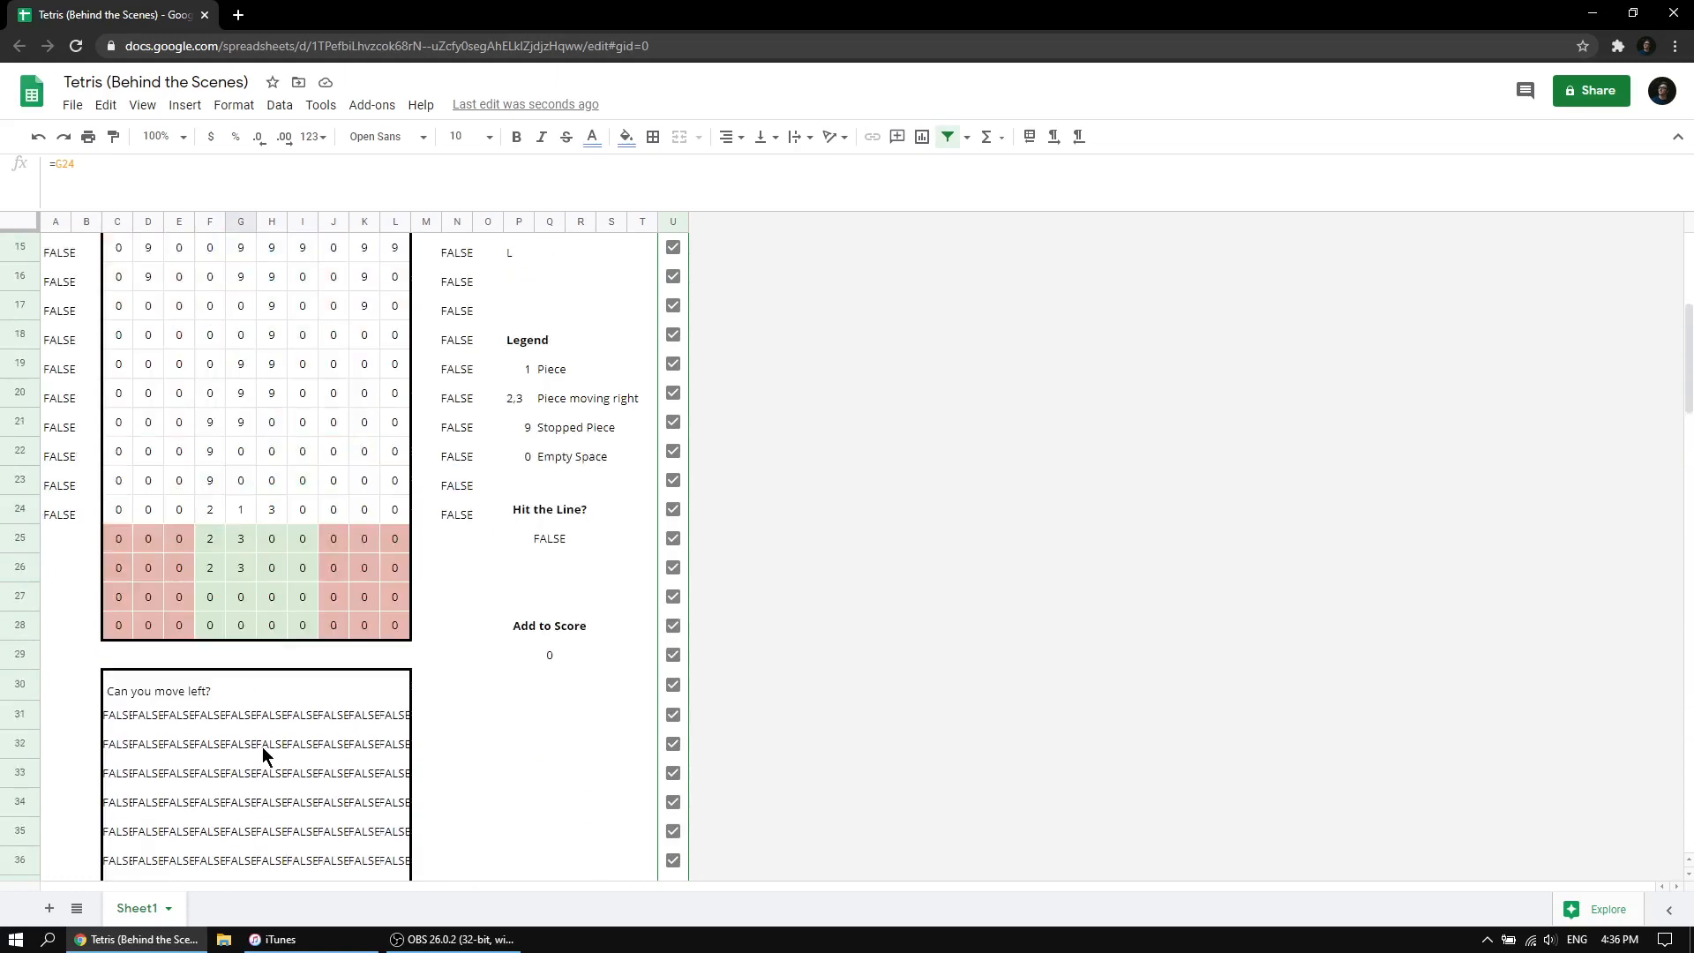
scroll(262, 746, down, 15)
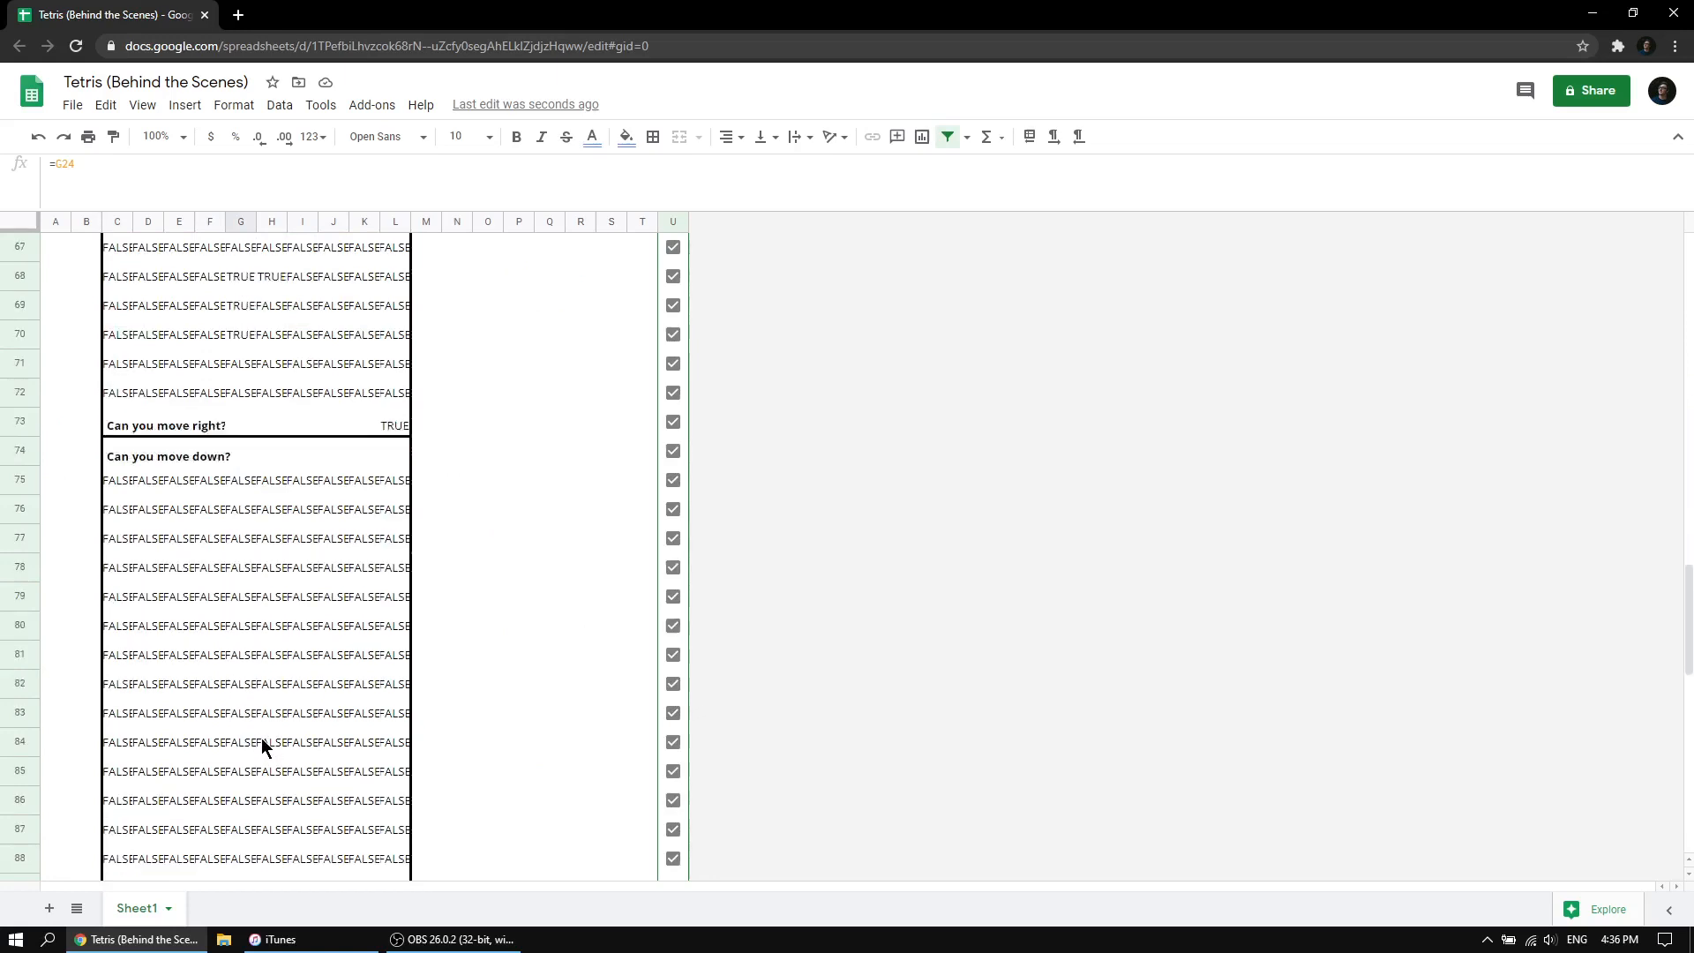
scroll(262, 741, down, 8)
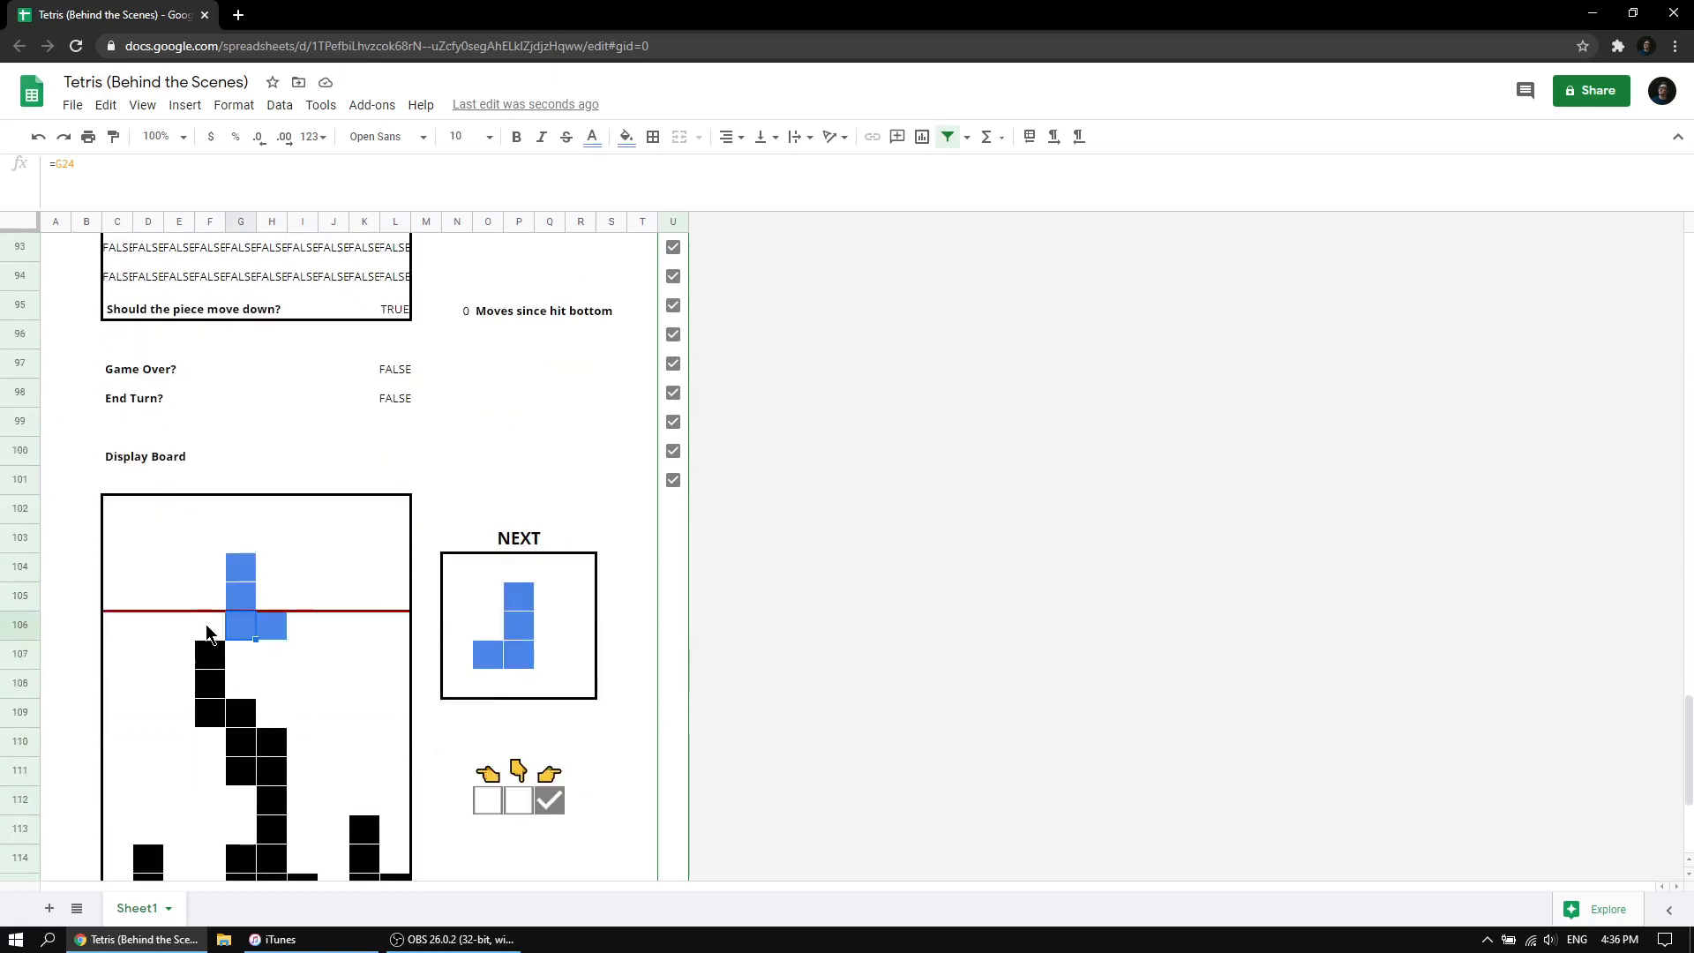
click(208, 633)
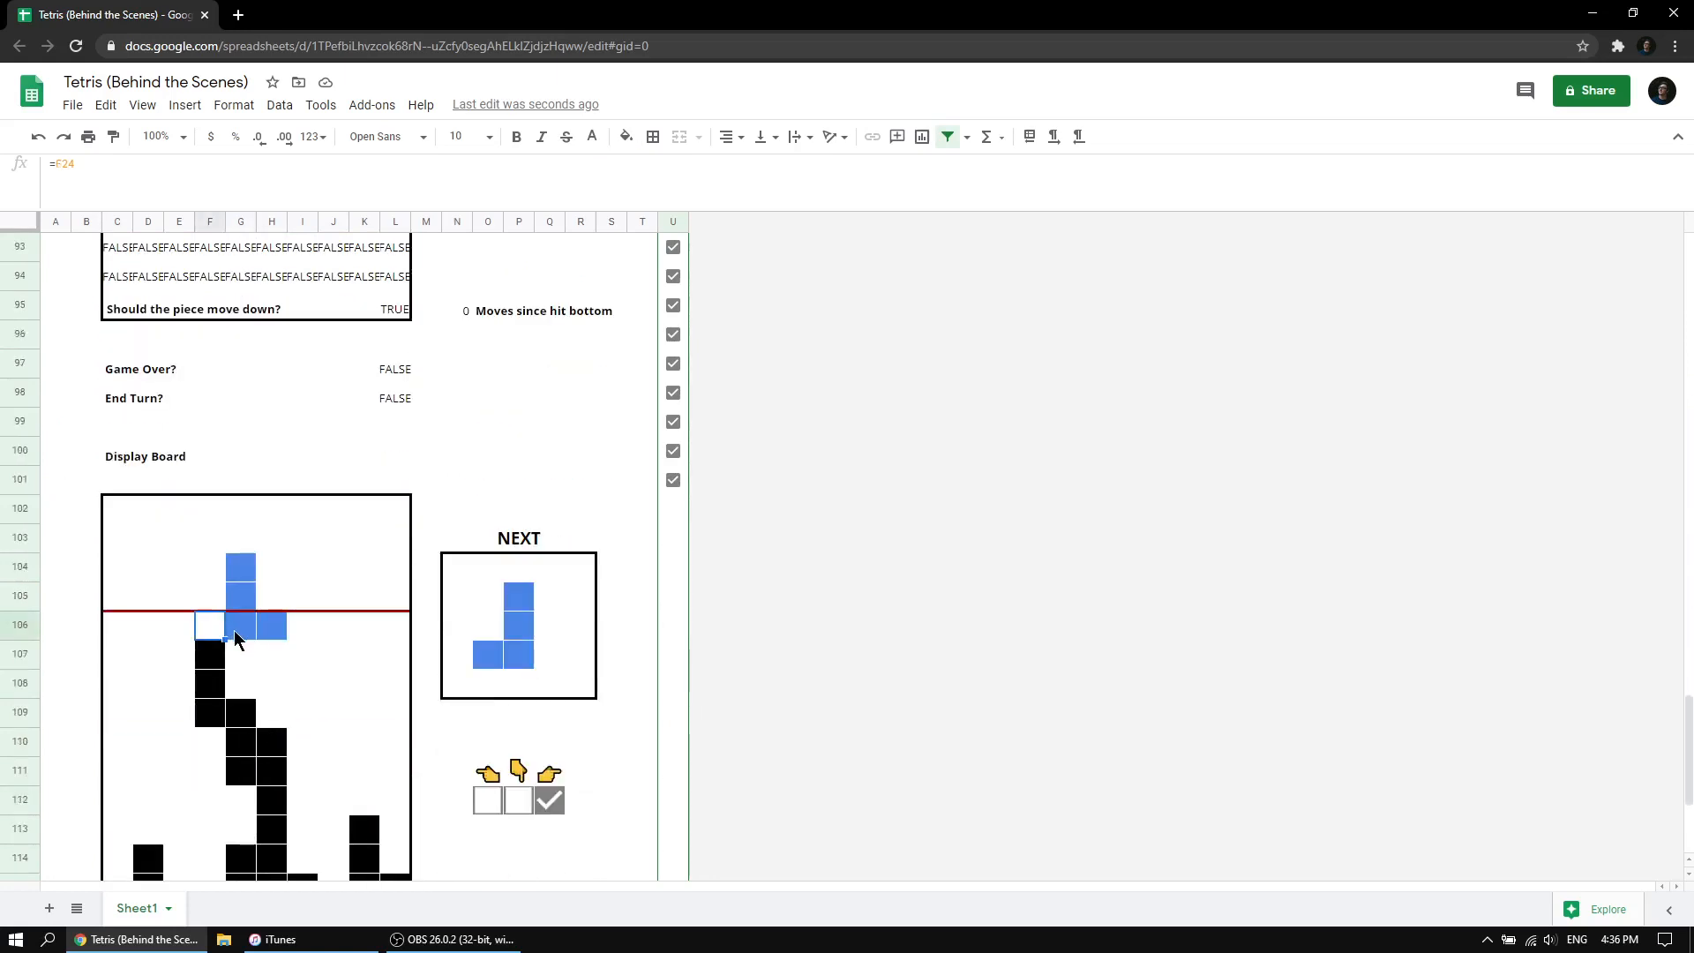
click(236, 636)
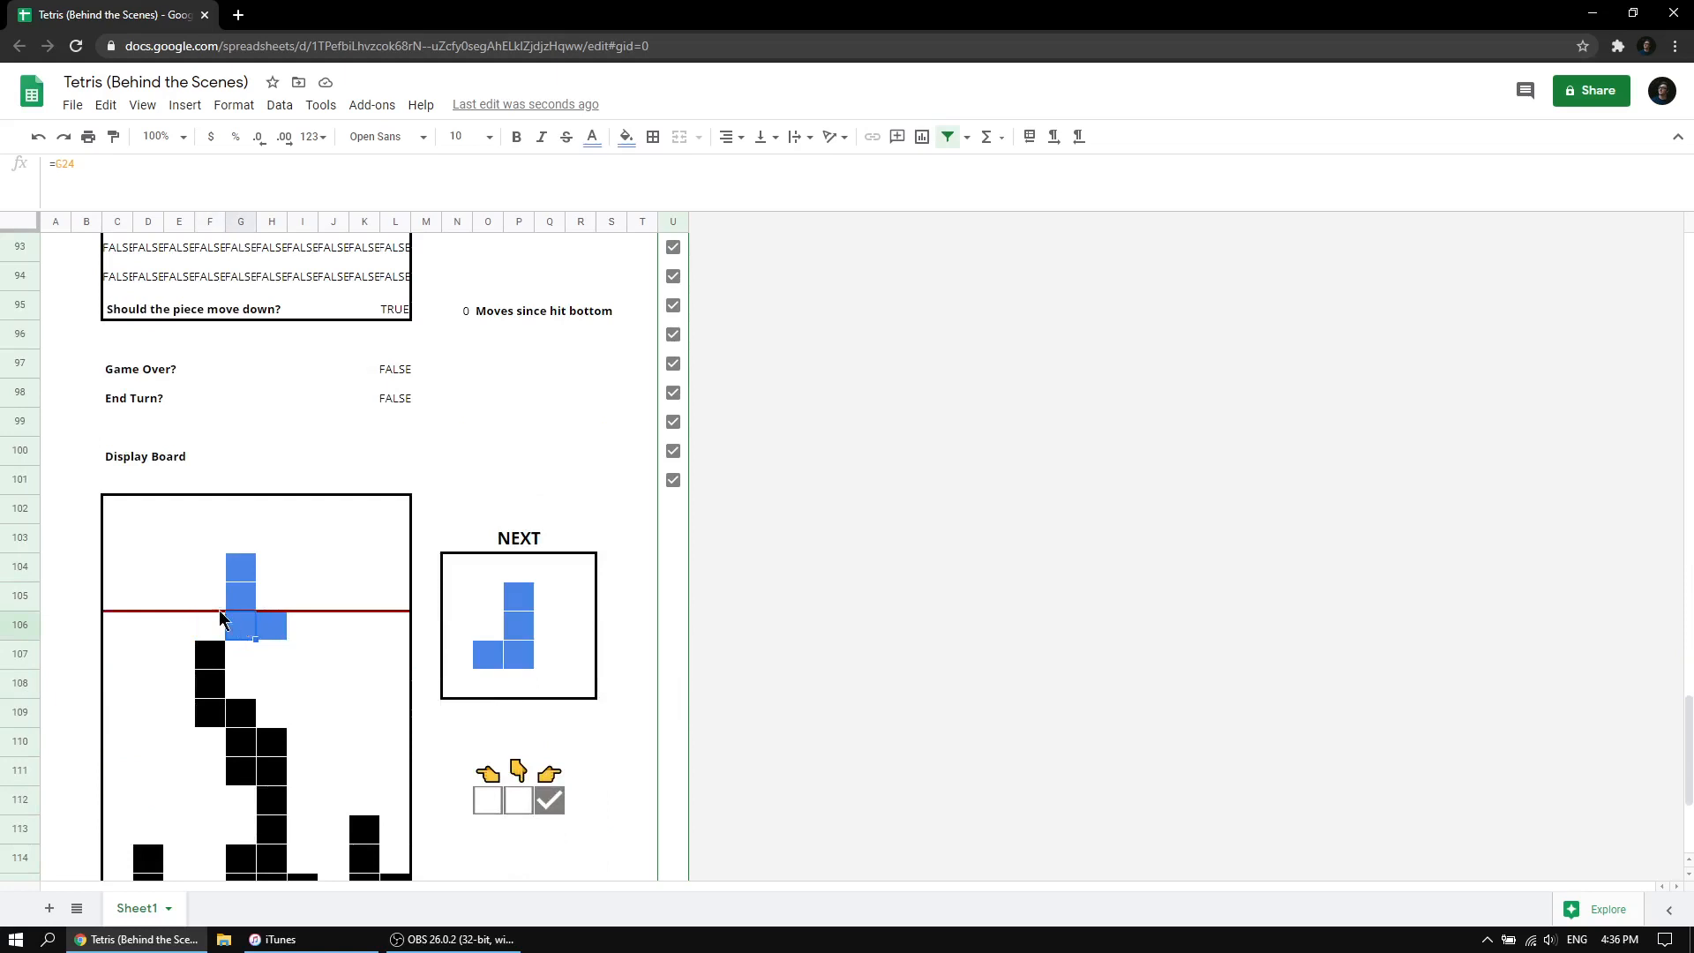
click(204, 631)
click(247, 625)
click(274, 629)
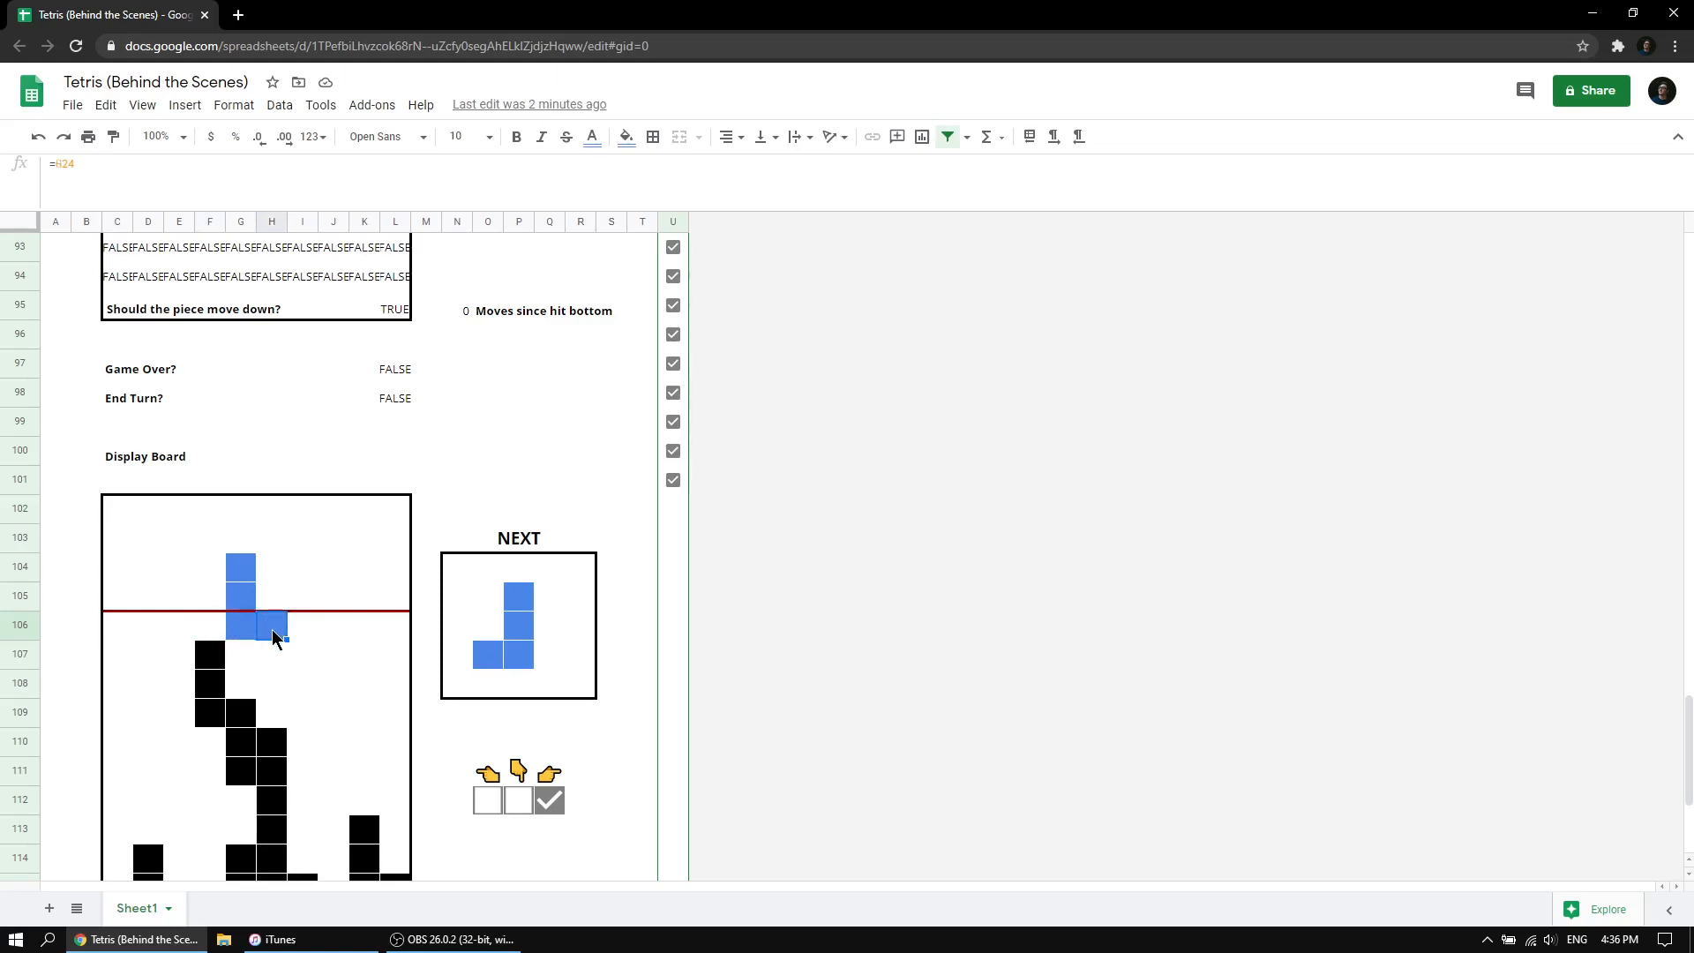
click(246, 632)
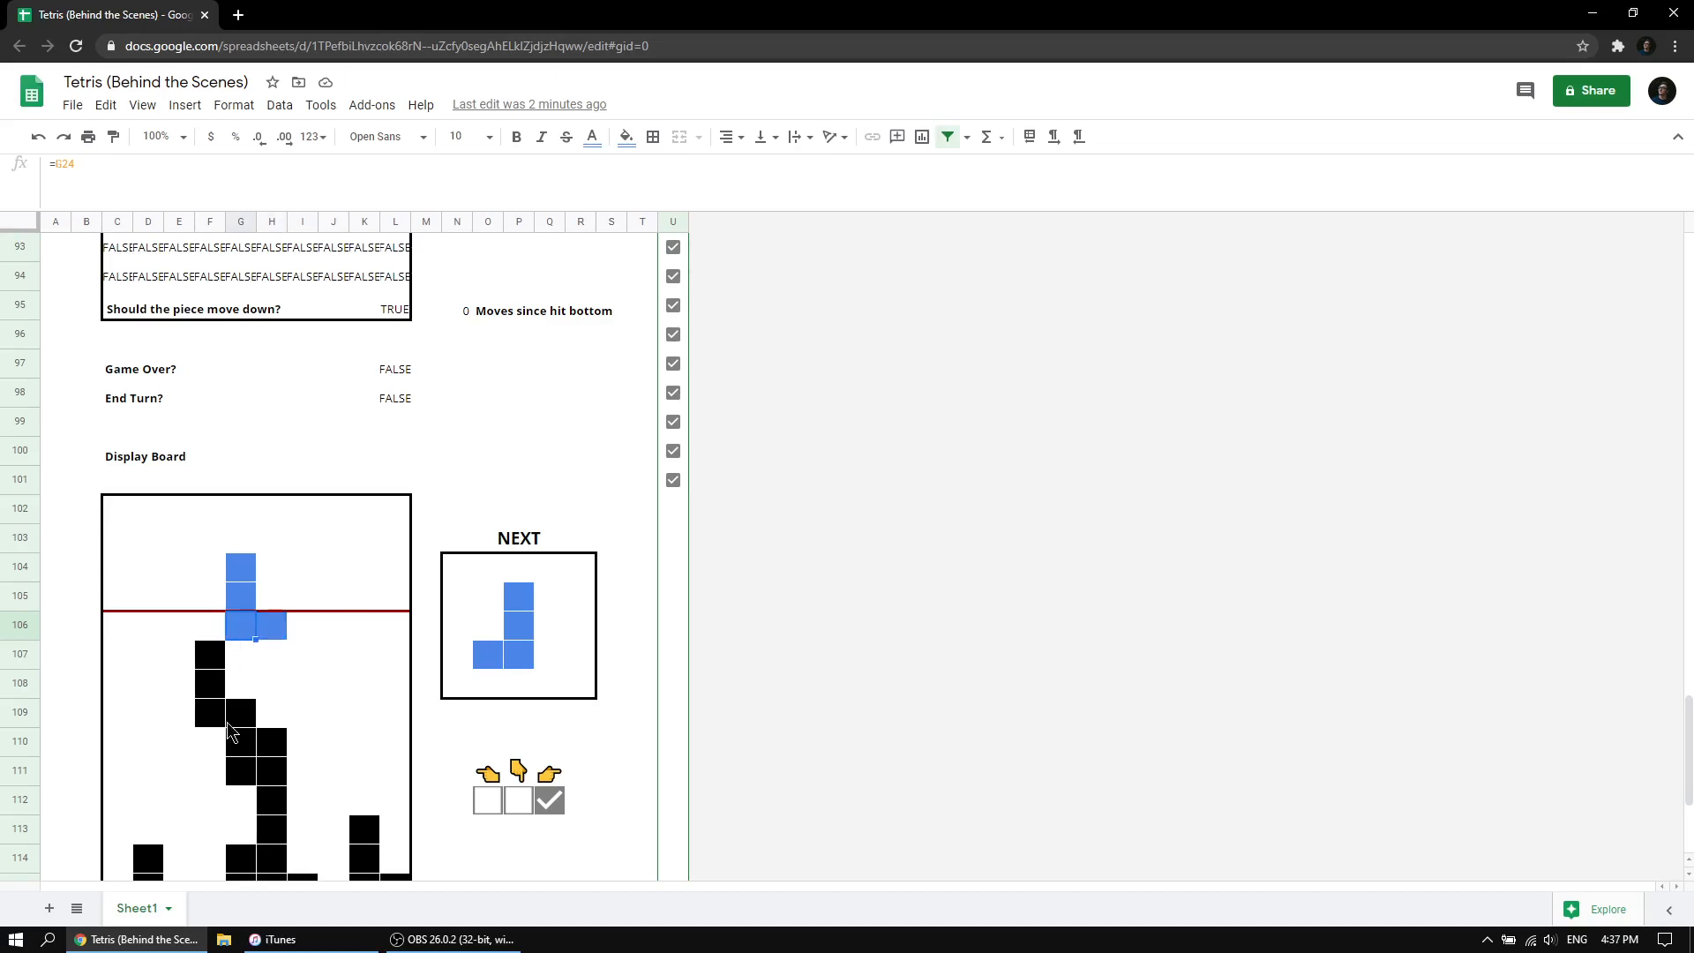
Highlight F106:G106, H106 and I106 on the display board, followed by the area F103:J107 around the L piece.
click(214, 633)
drag(214, 635, 242, 630)
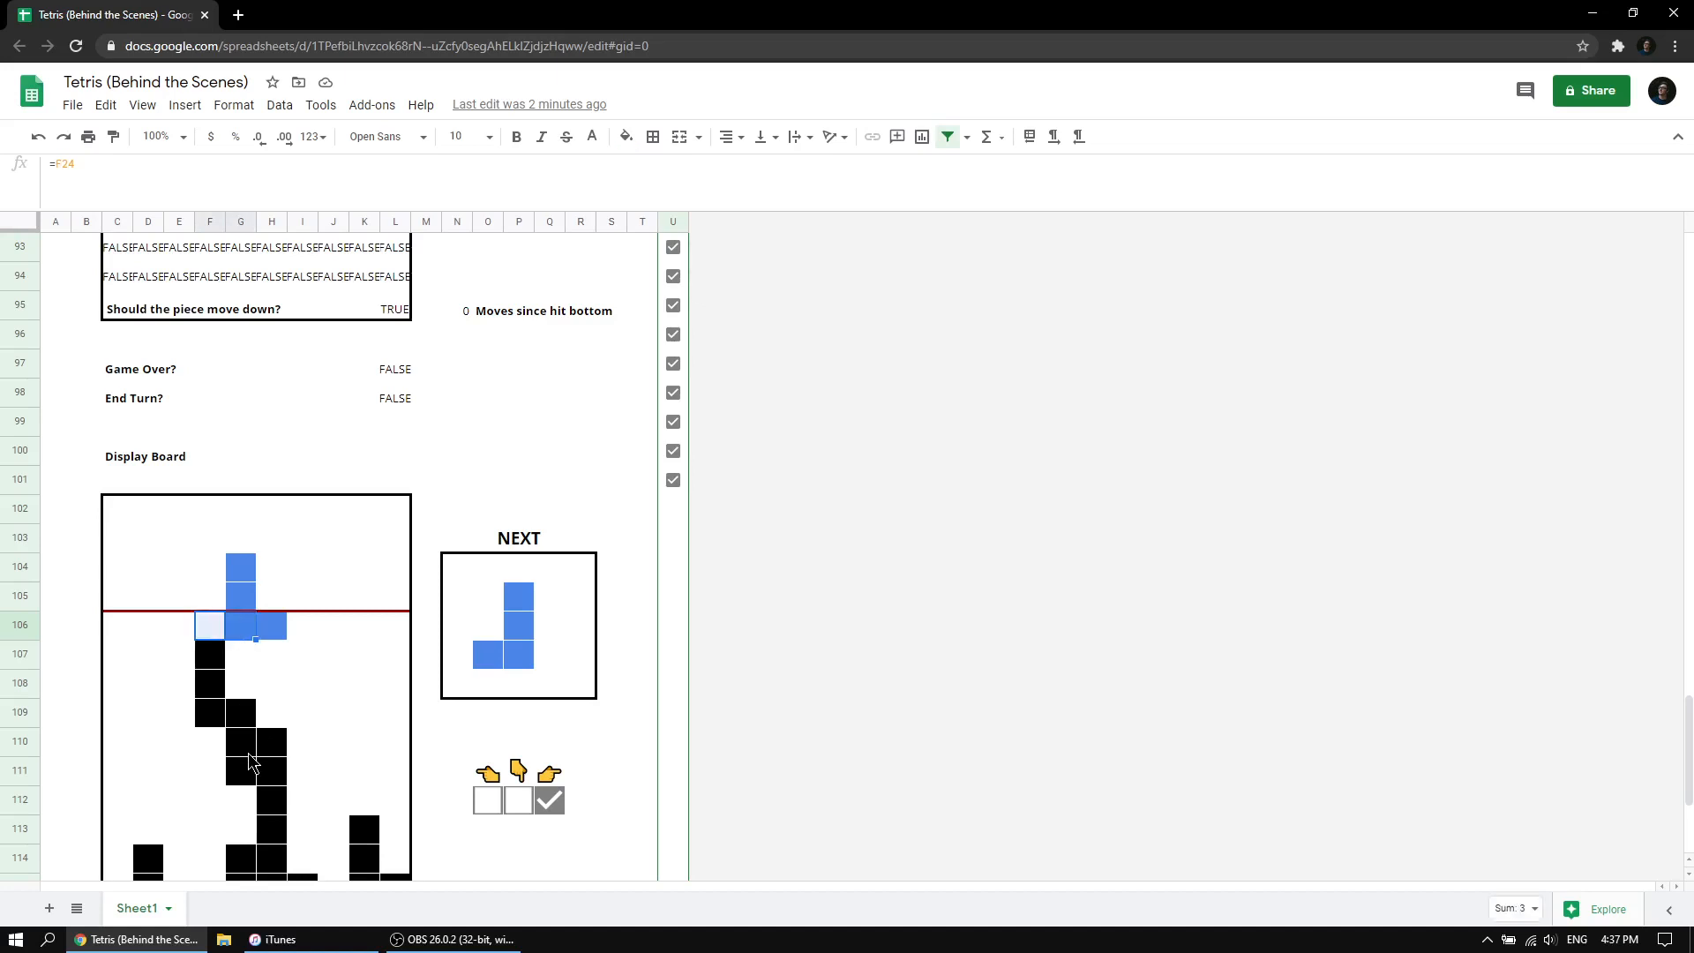
click(276, 628)
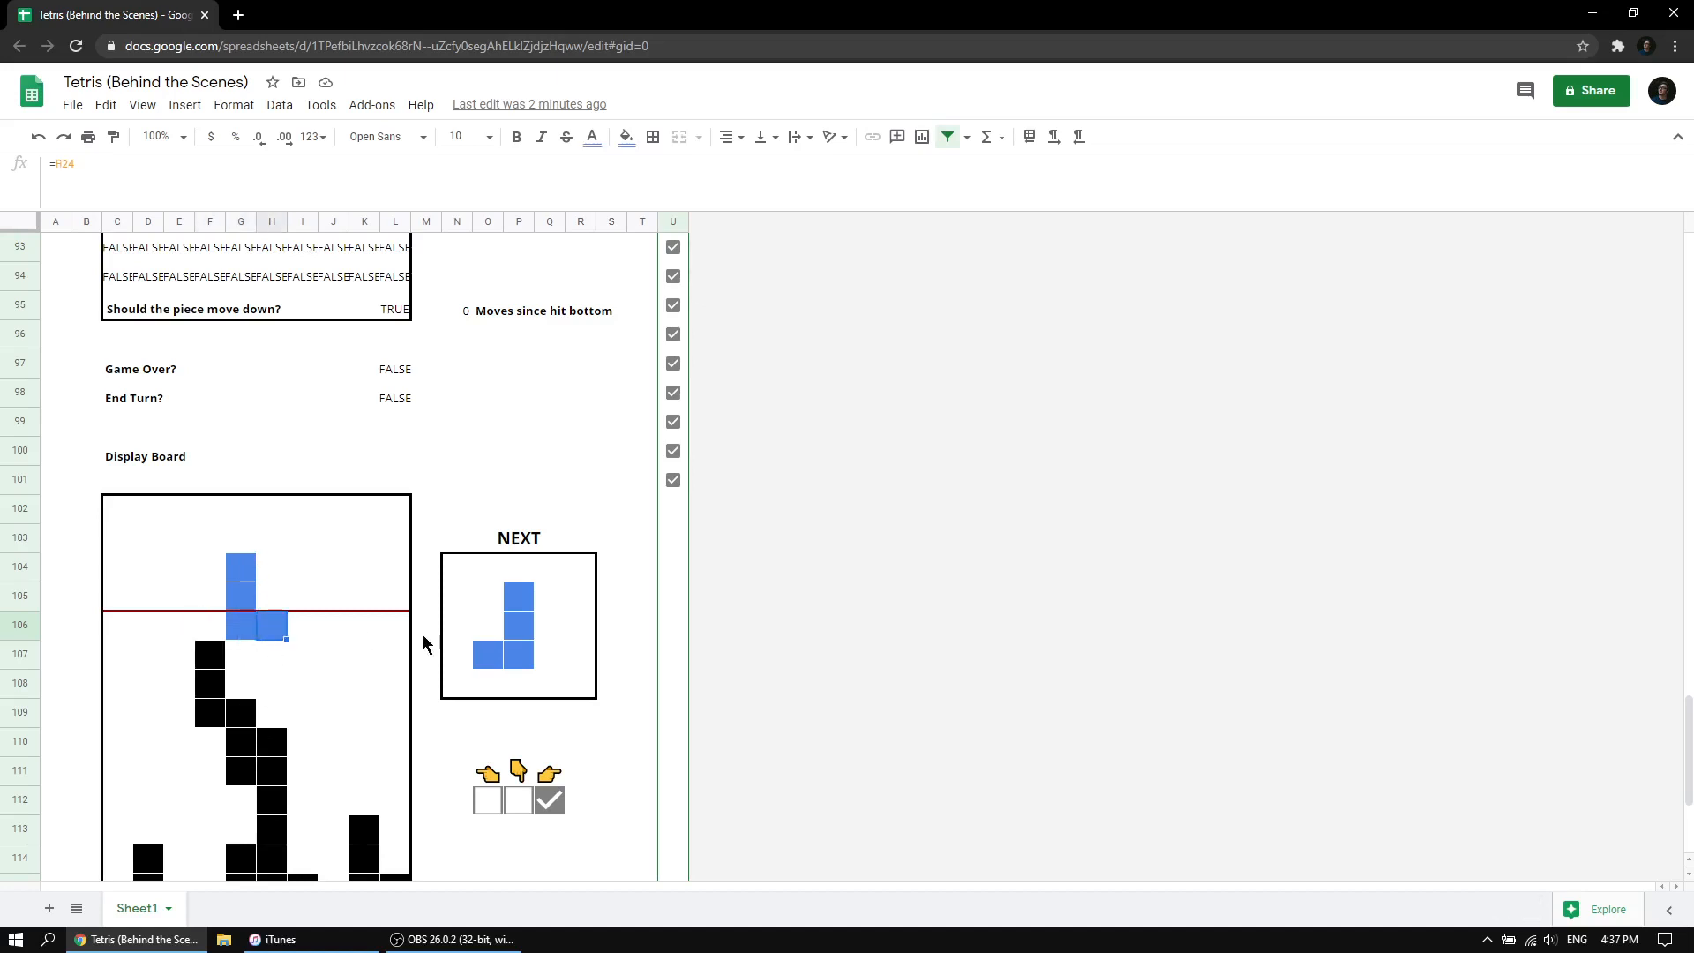
click(303, 637)
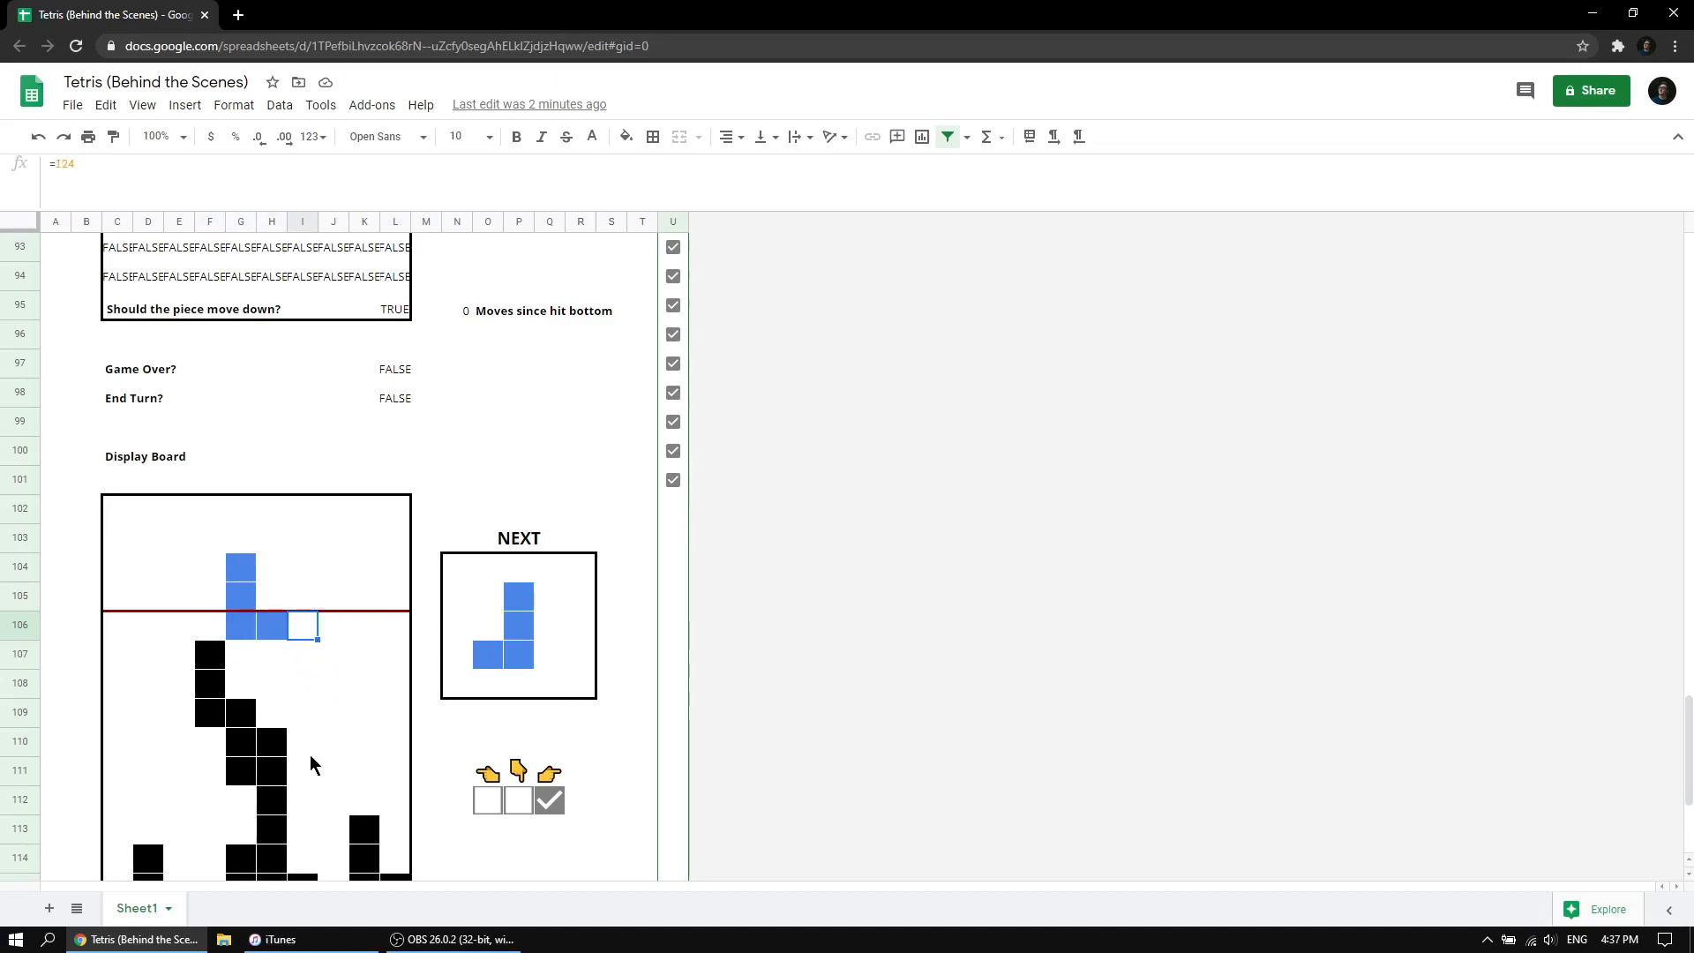
drag(209, 539, 333, 666)
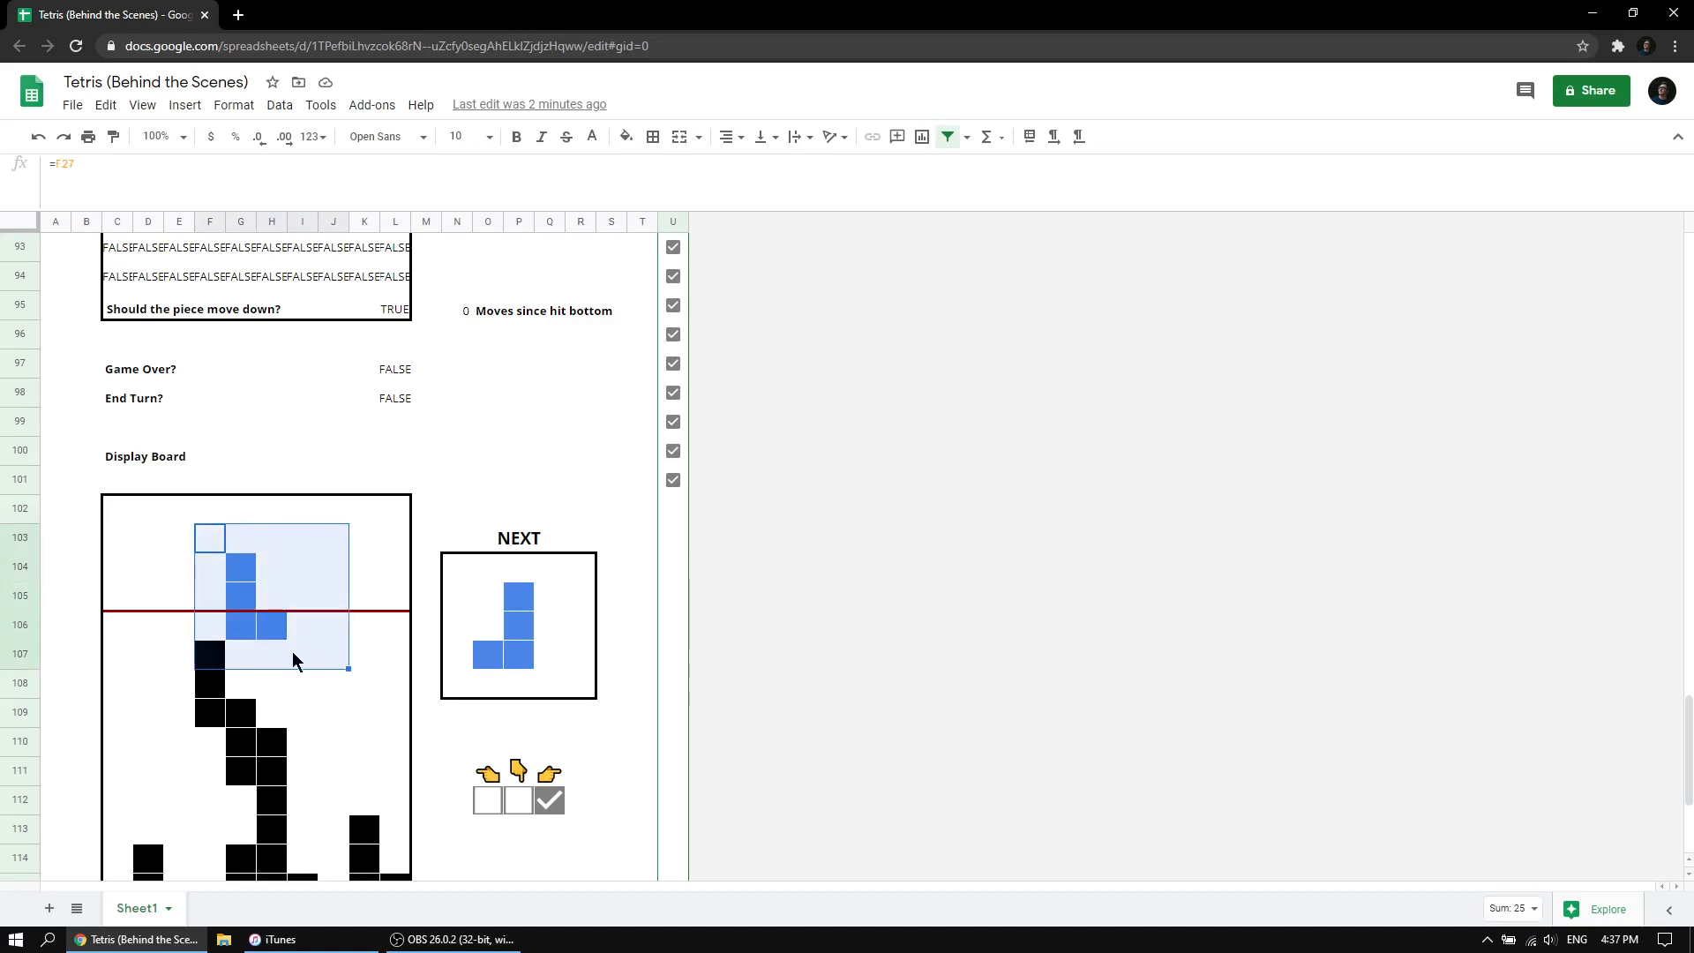
Turn off the right-move checkbox under the display board's arrows and highlight the L piece's cells G23:H25 on the "Real" Board.
click(553, 803)
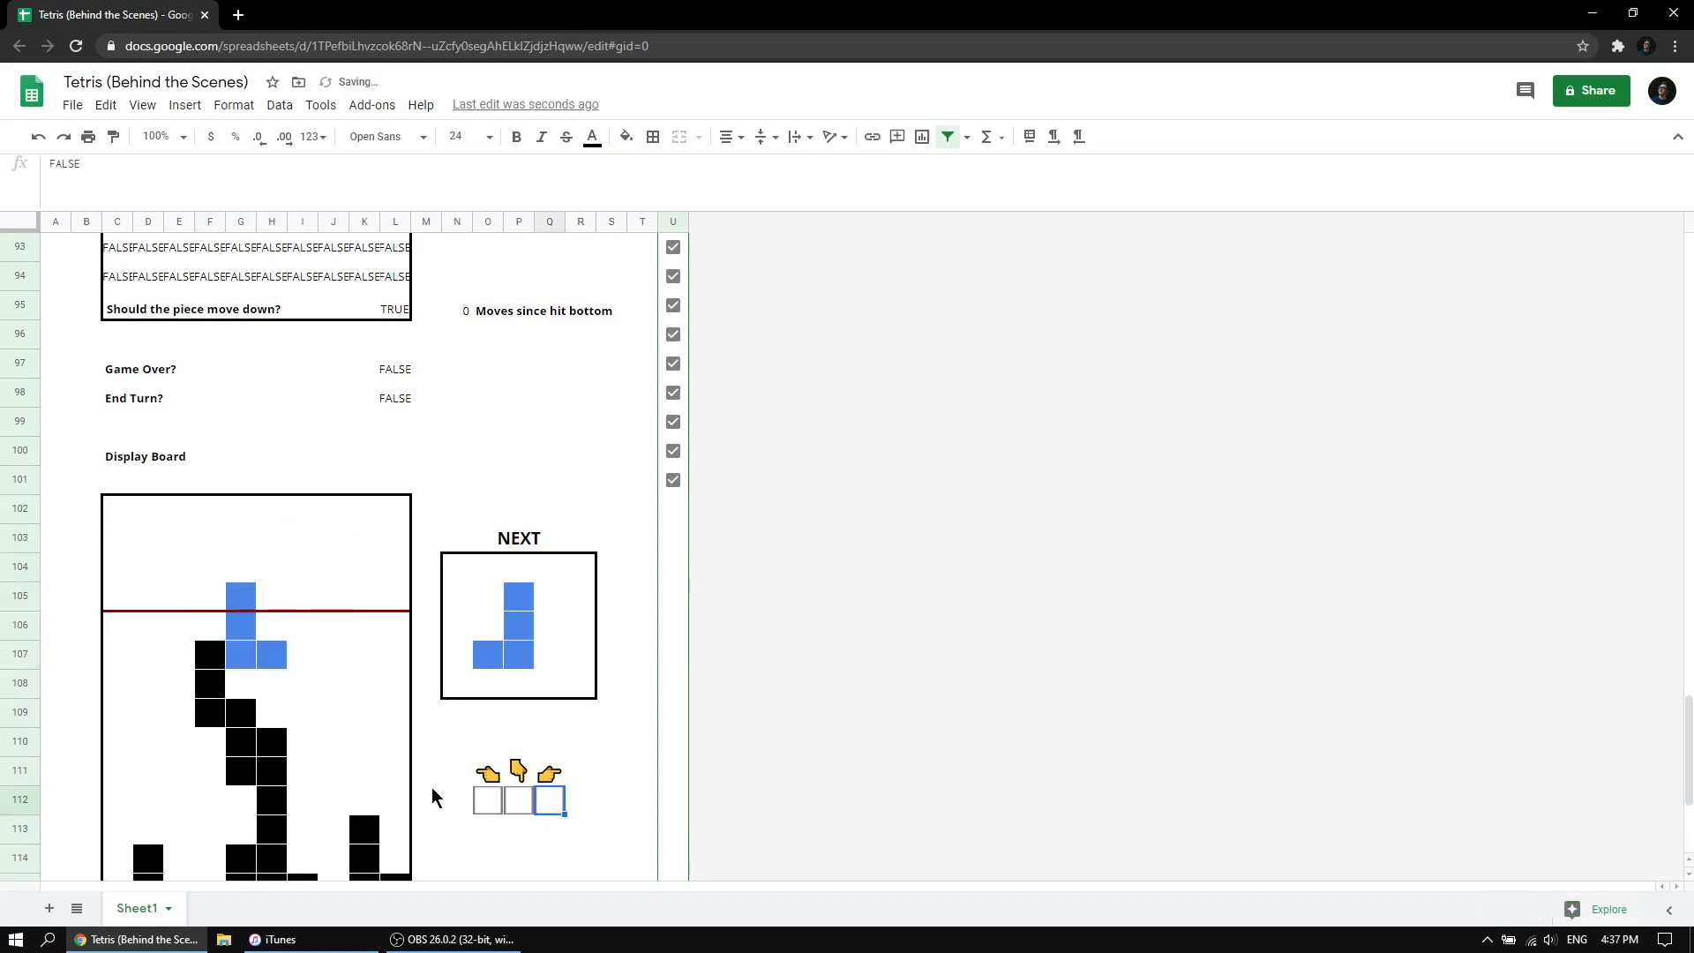
scroll(243, 632, up, 14)
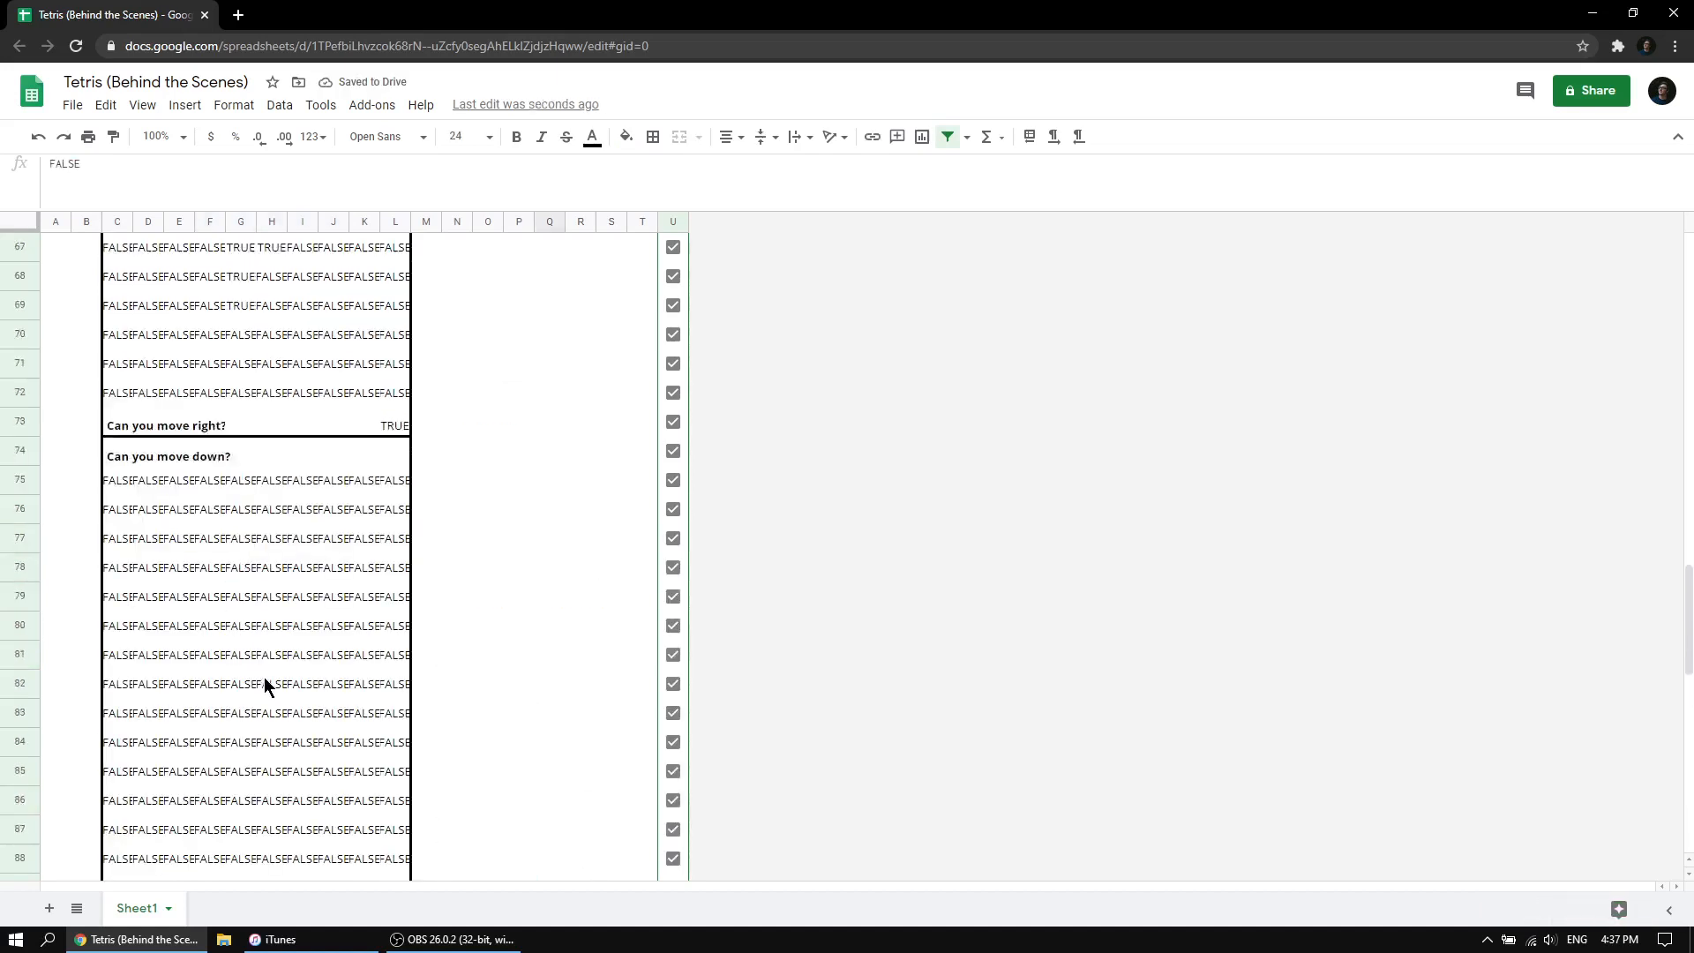
scroll(263, 676, up, 12)
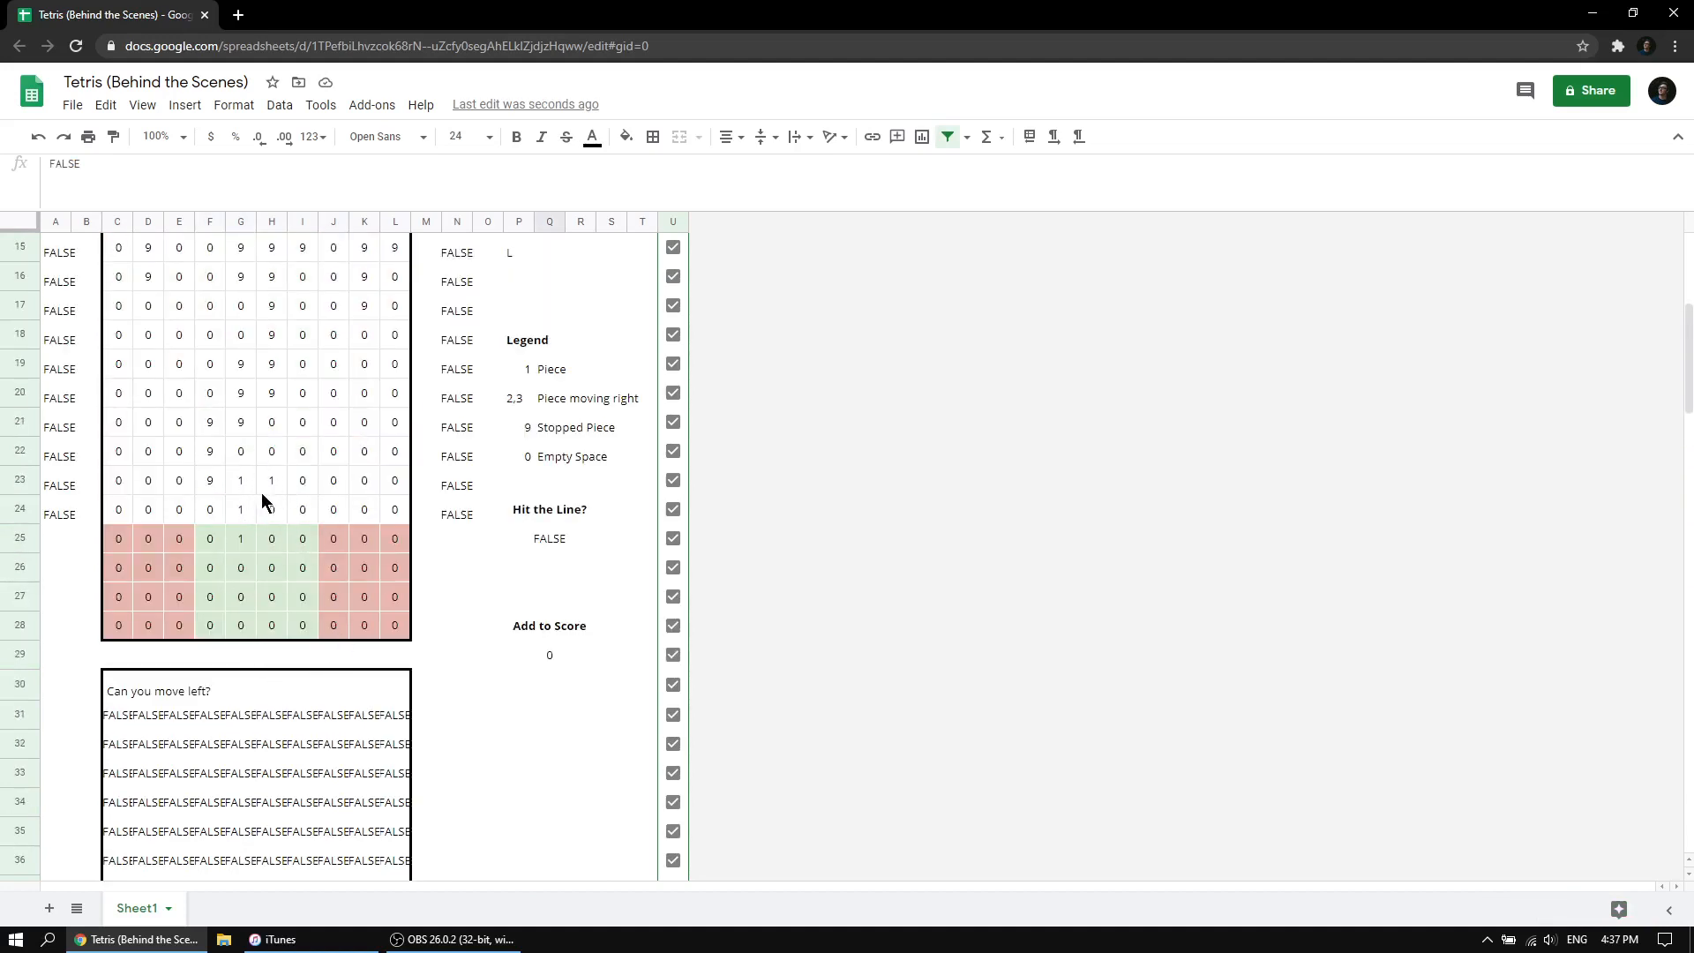
drag(262, 495, 229, 590)
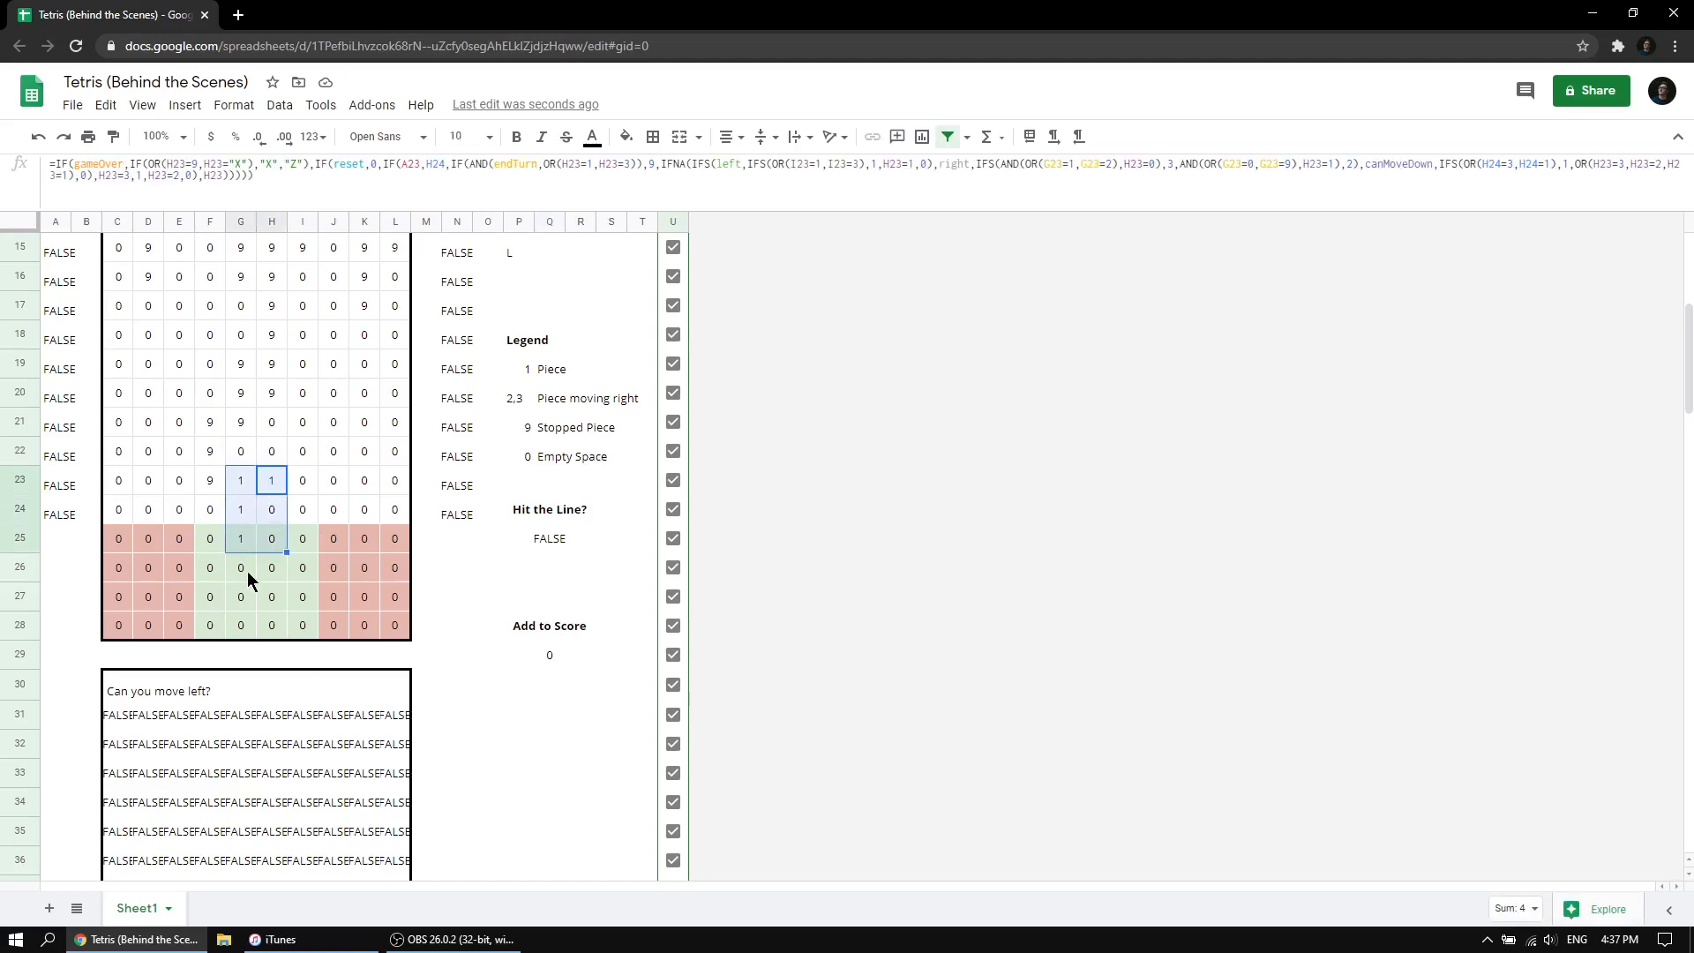
Compare the L piece around H23 on the "Real" Board with its position on the display board.
click(273, 489)
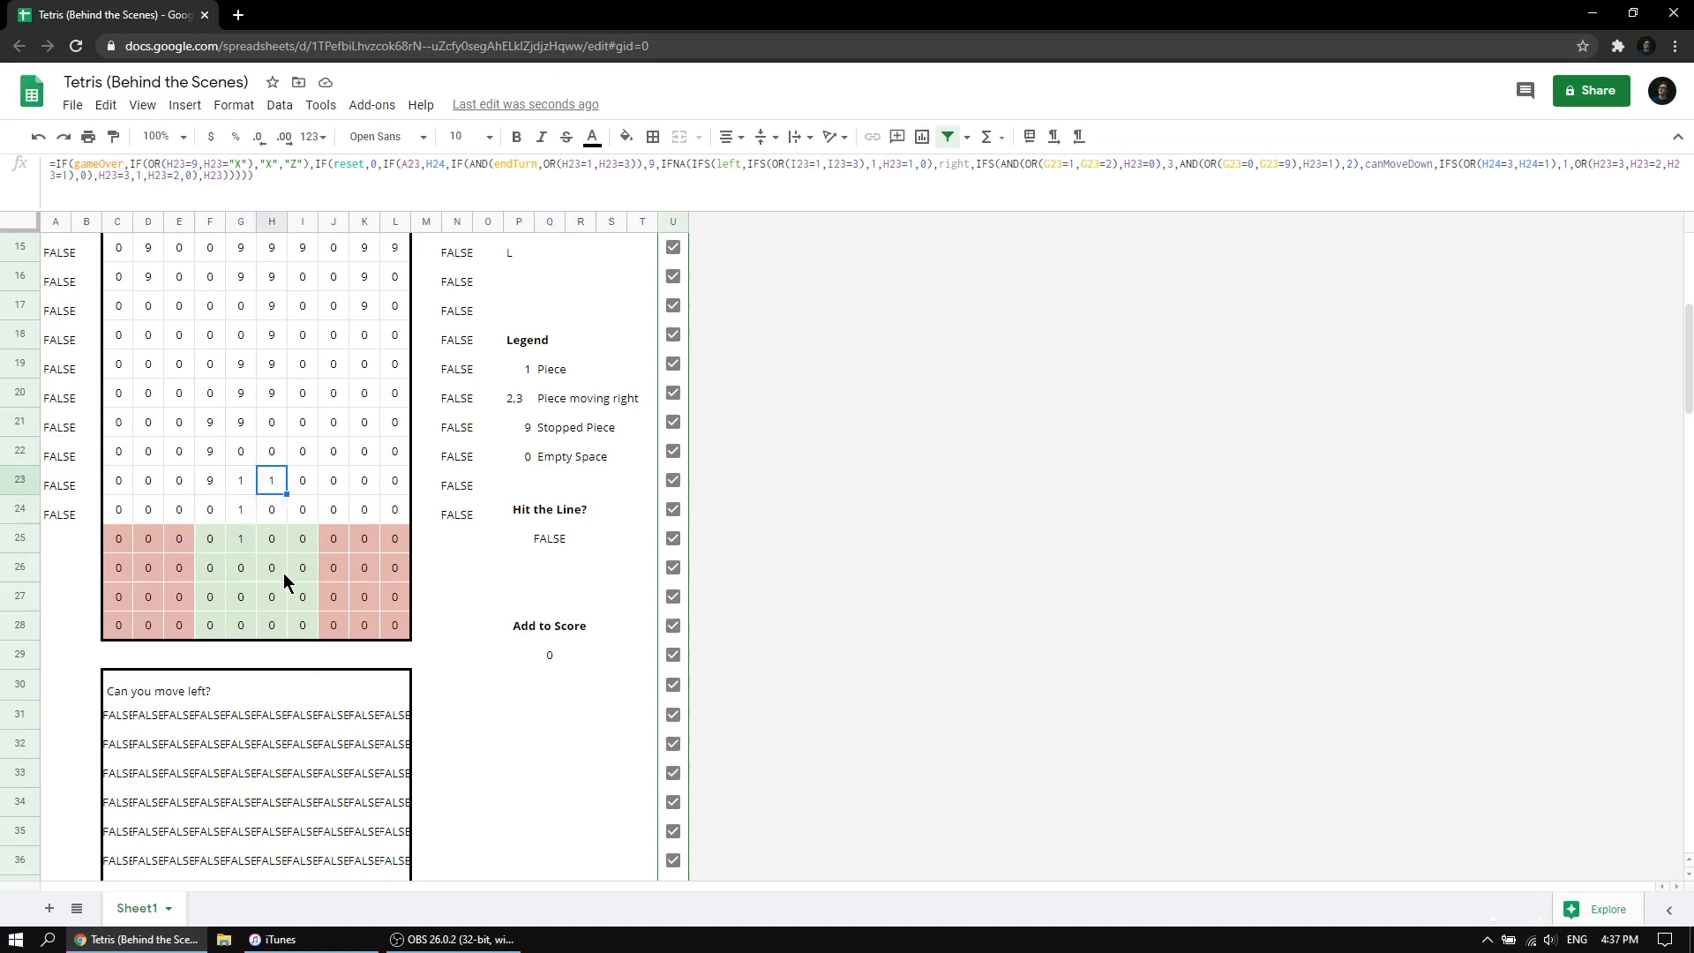
scroll(337, 478, down, 13)
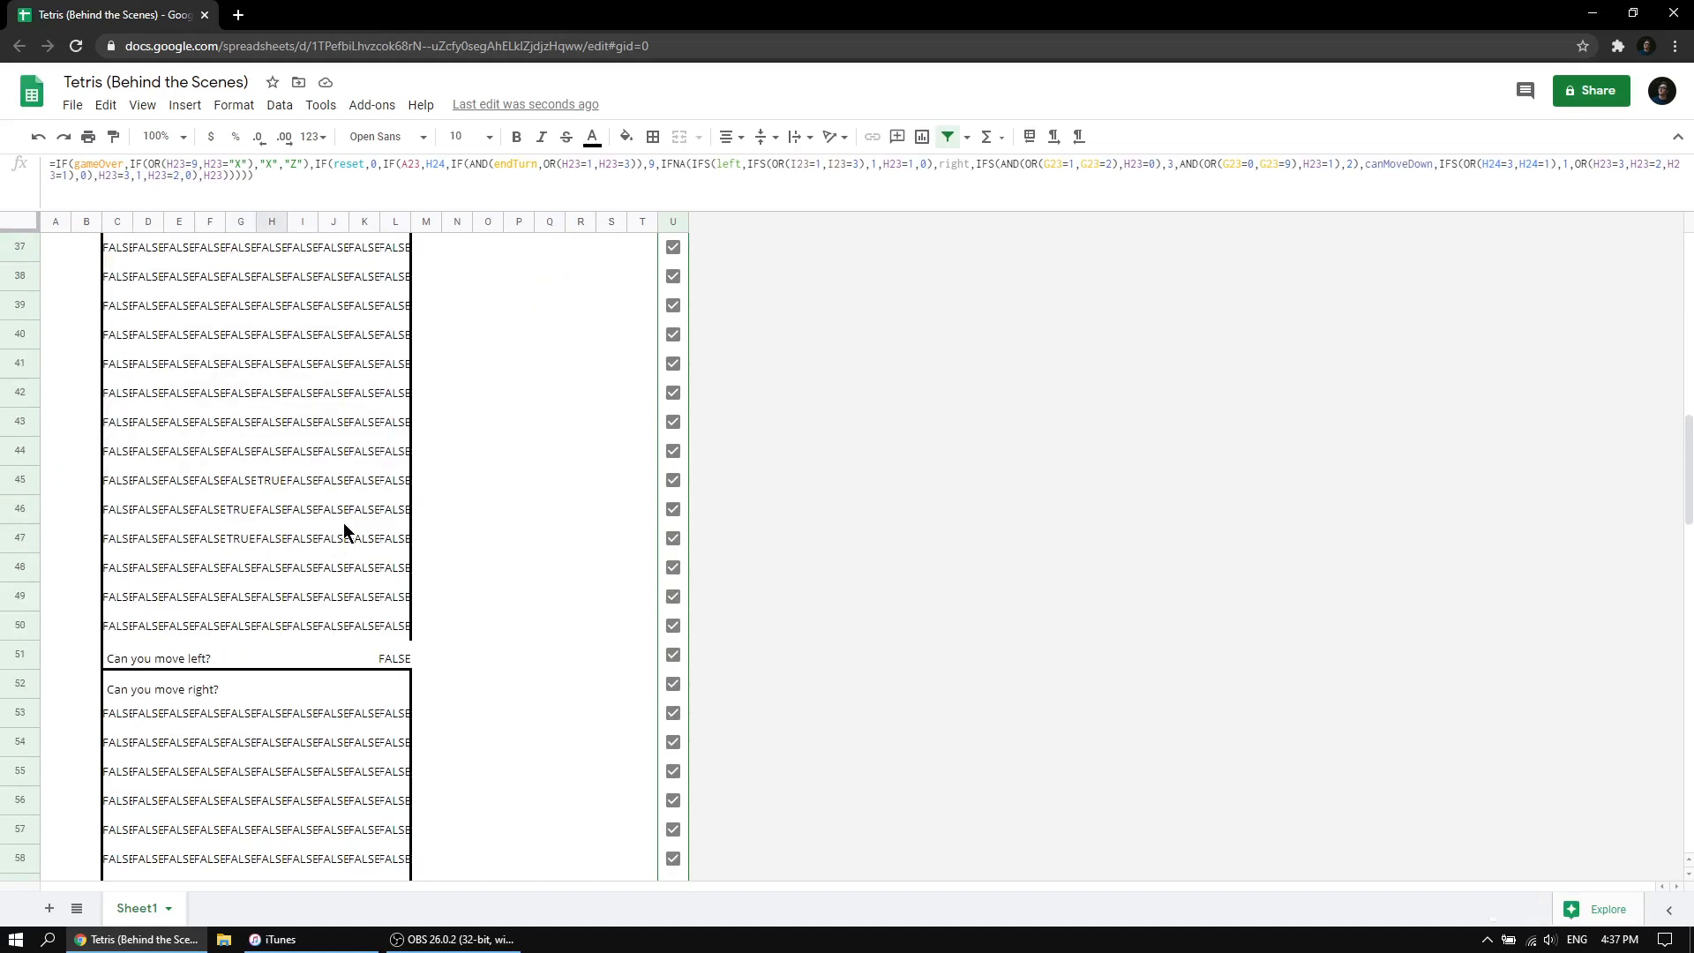
scroll(405, 529, down, 14)
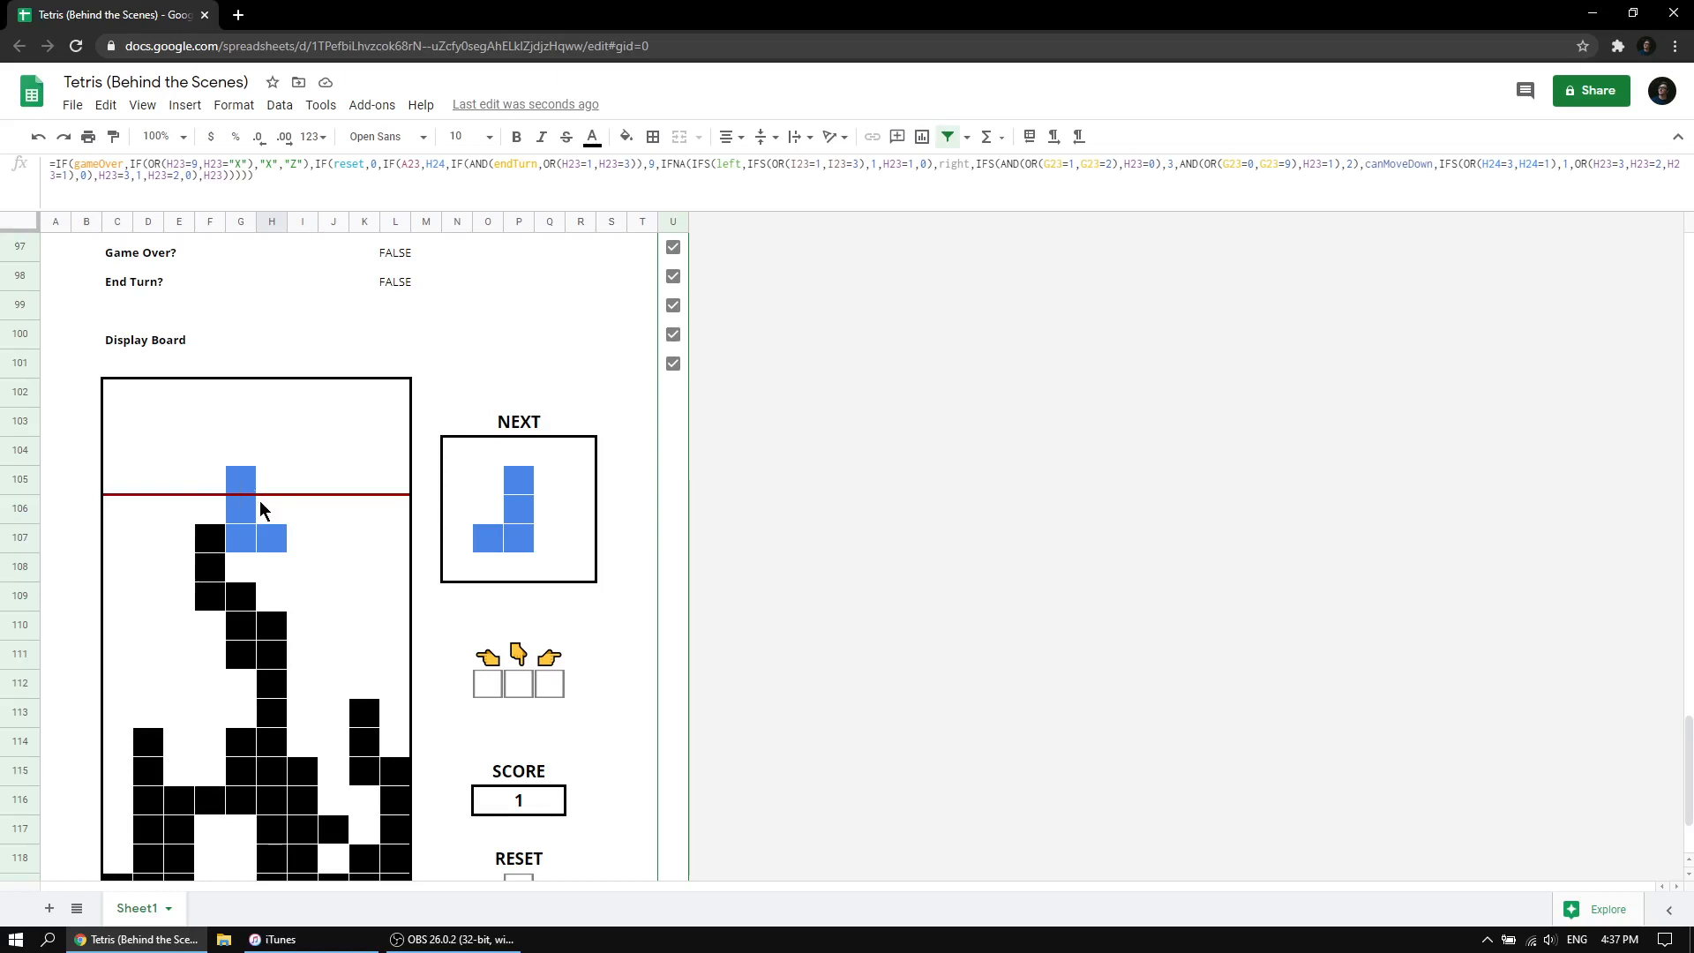
scroll(225, 490, up, 15)
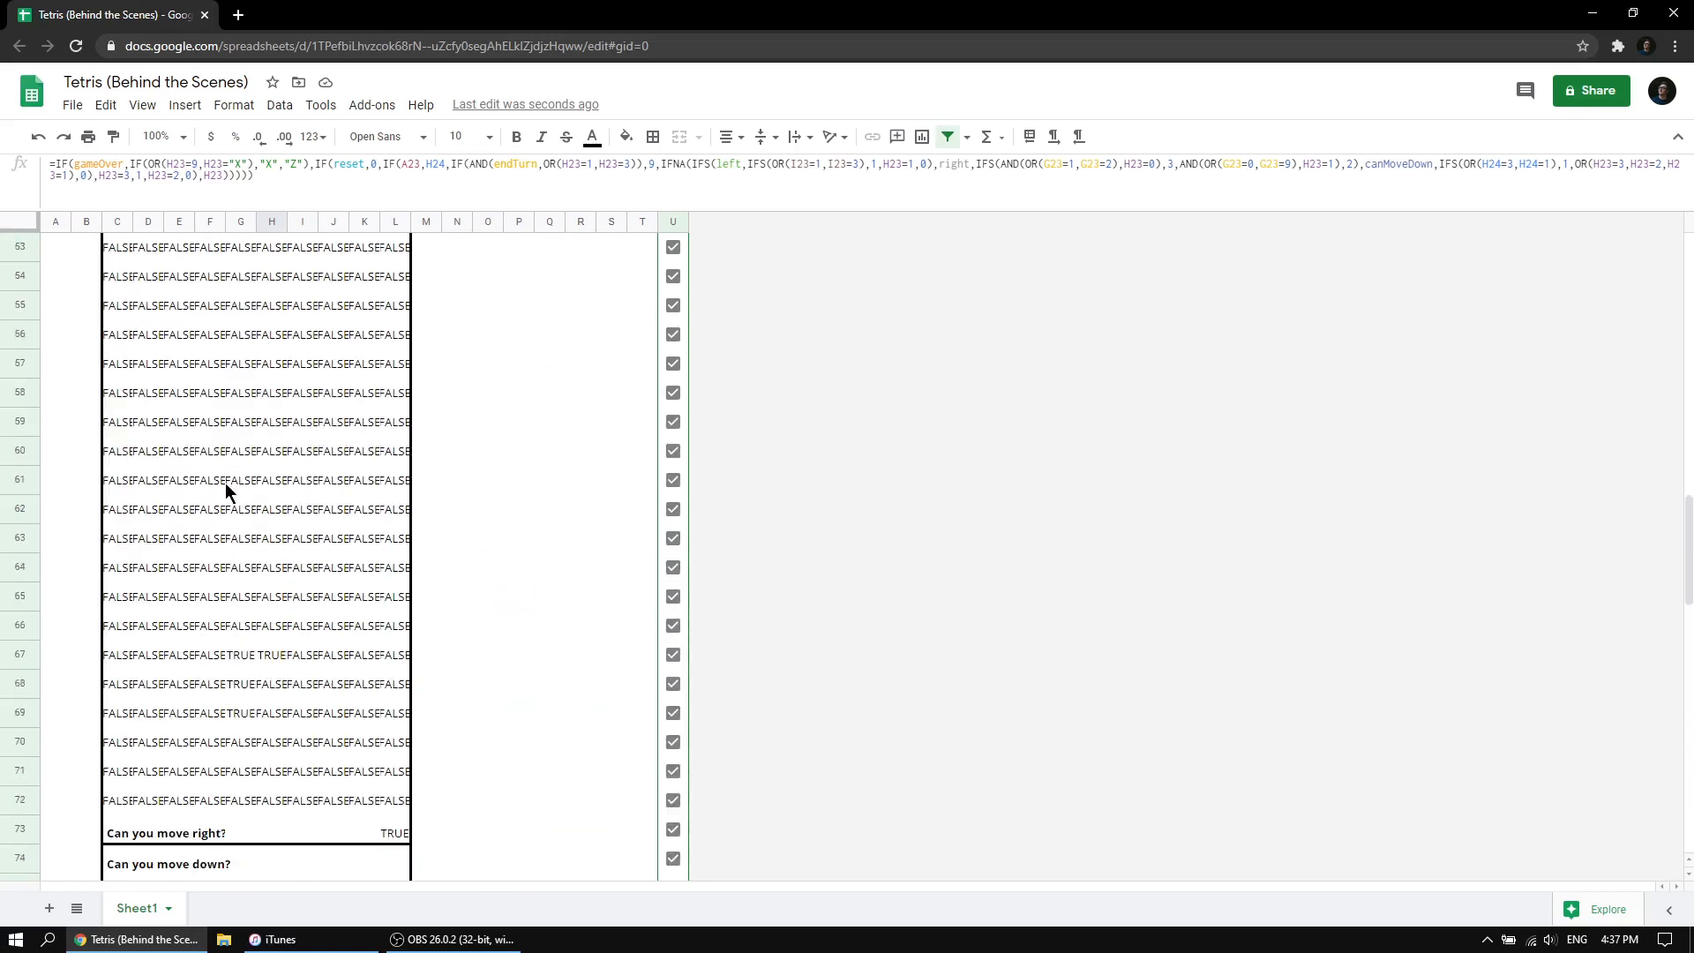
scroll(234, 490, up, 13)
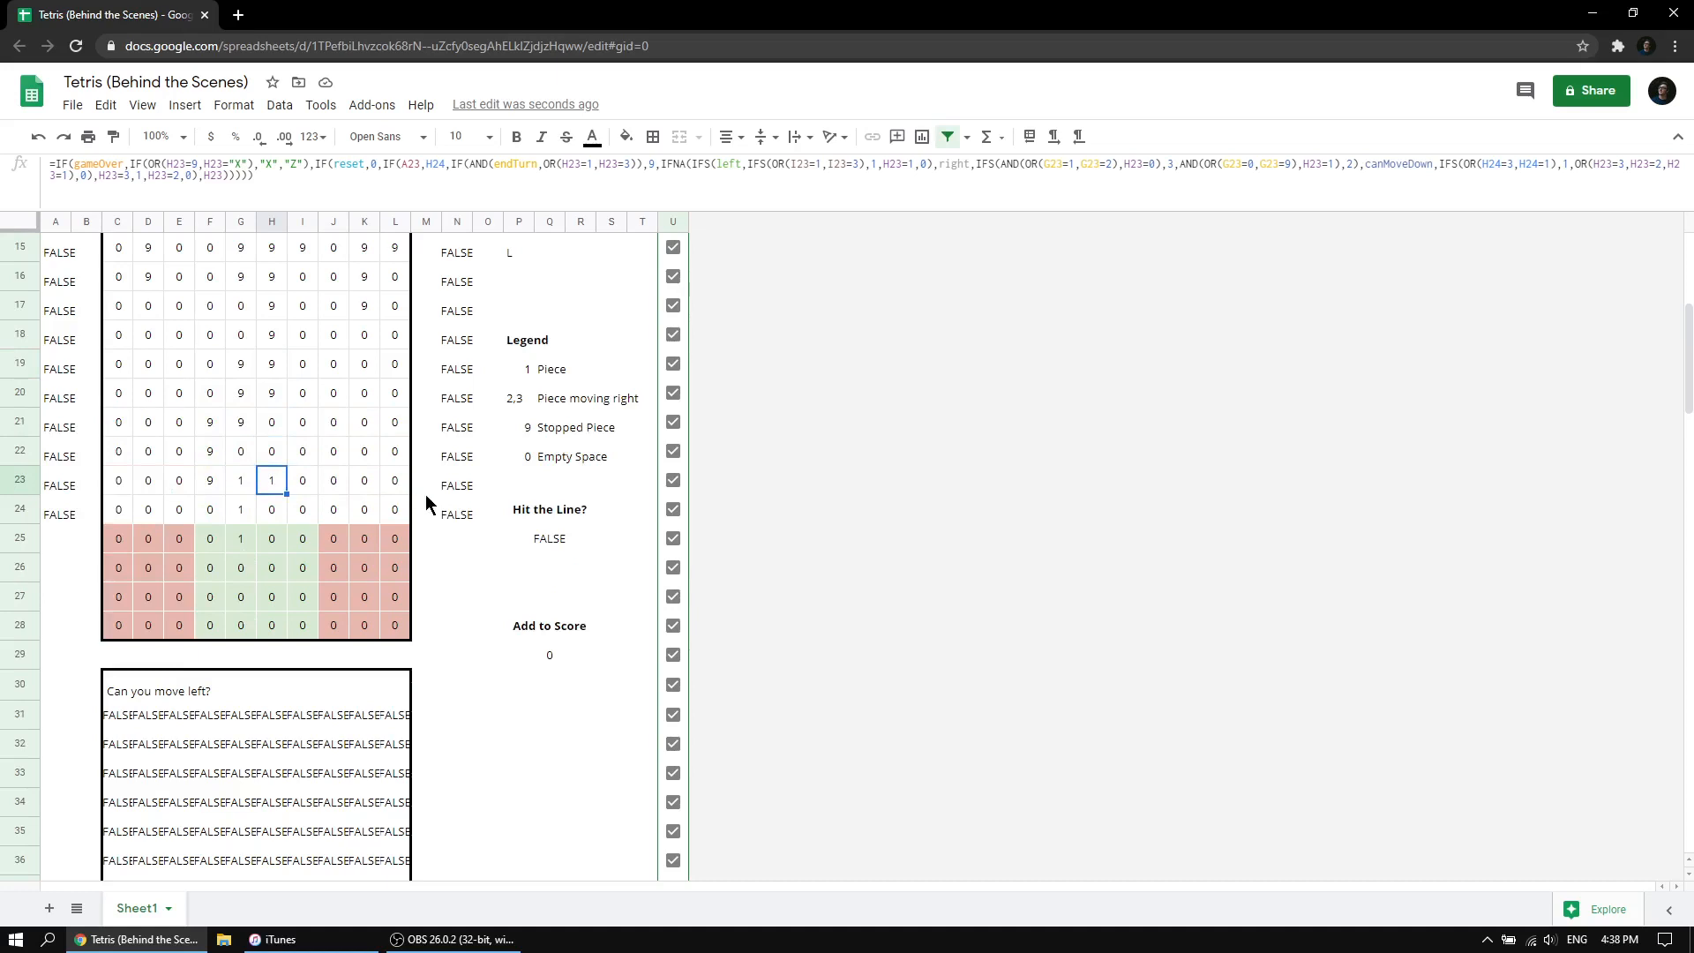
scroll(425, 503, up, 1)
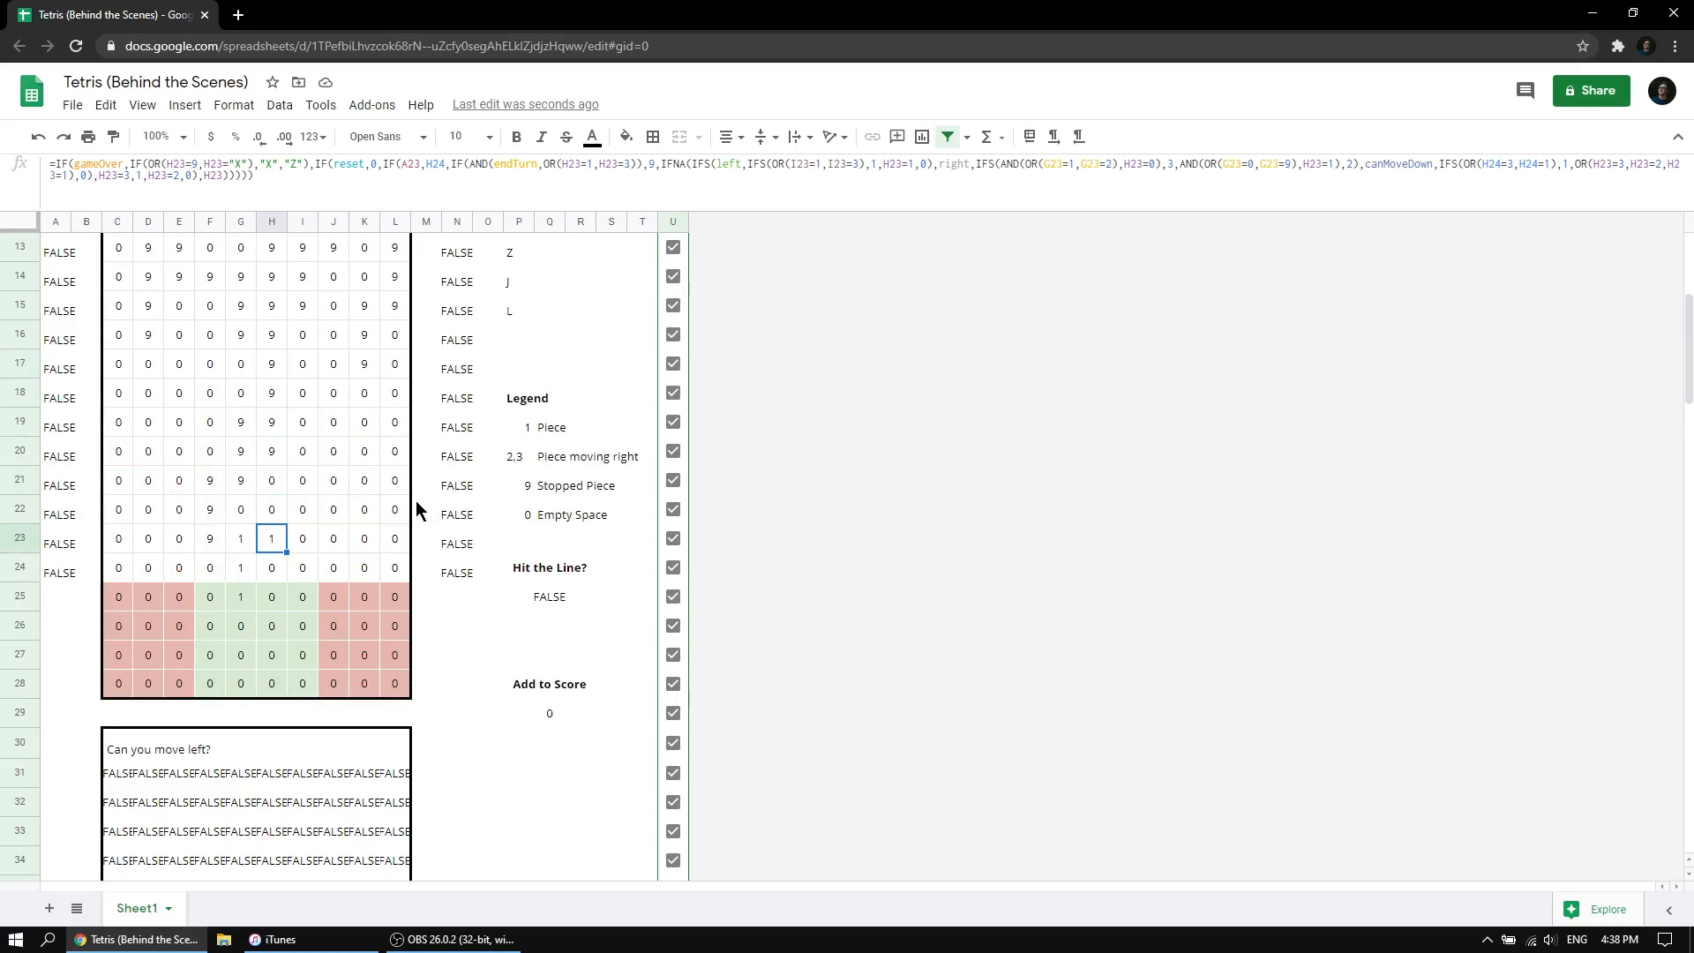
scroll(417, 509, up, 1)
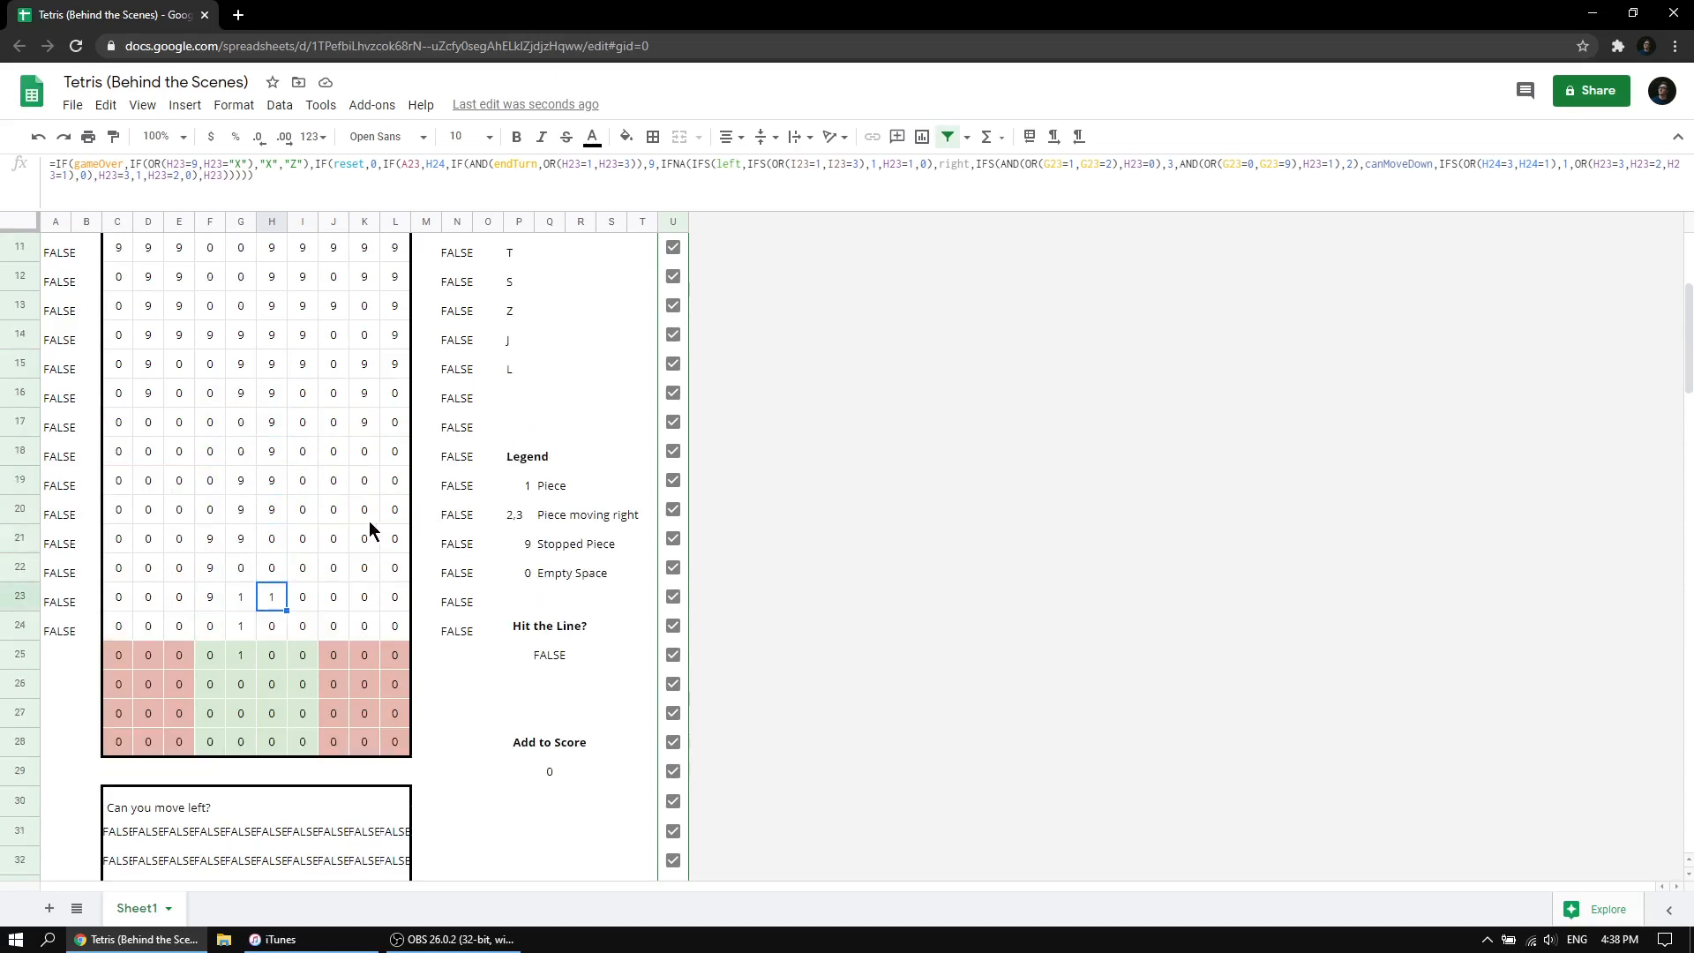
Review the right and down move-check grids and inspect the "Moves since hit bottom" formula in N95.
scroll(309, 627, down, 15)
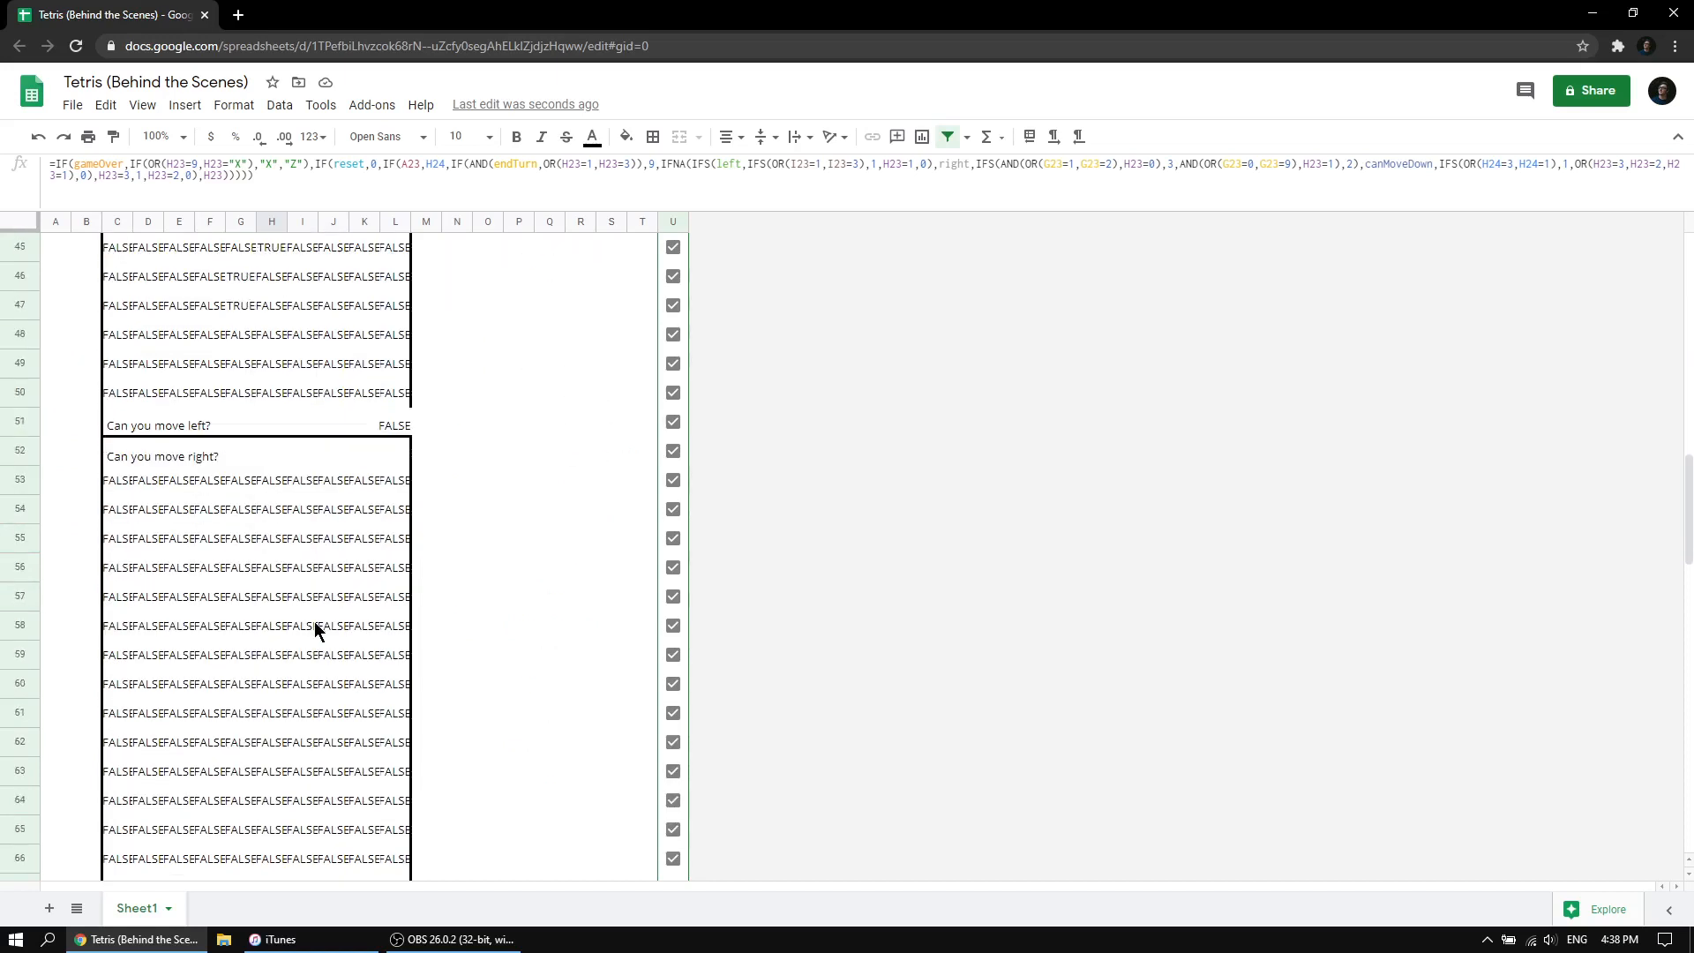
scroll(260, 526, down, 5)
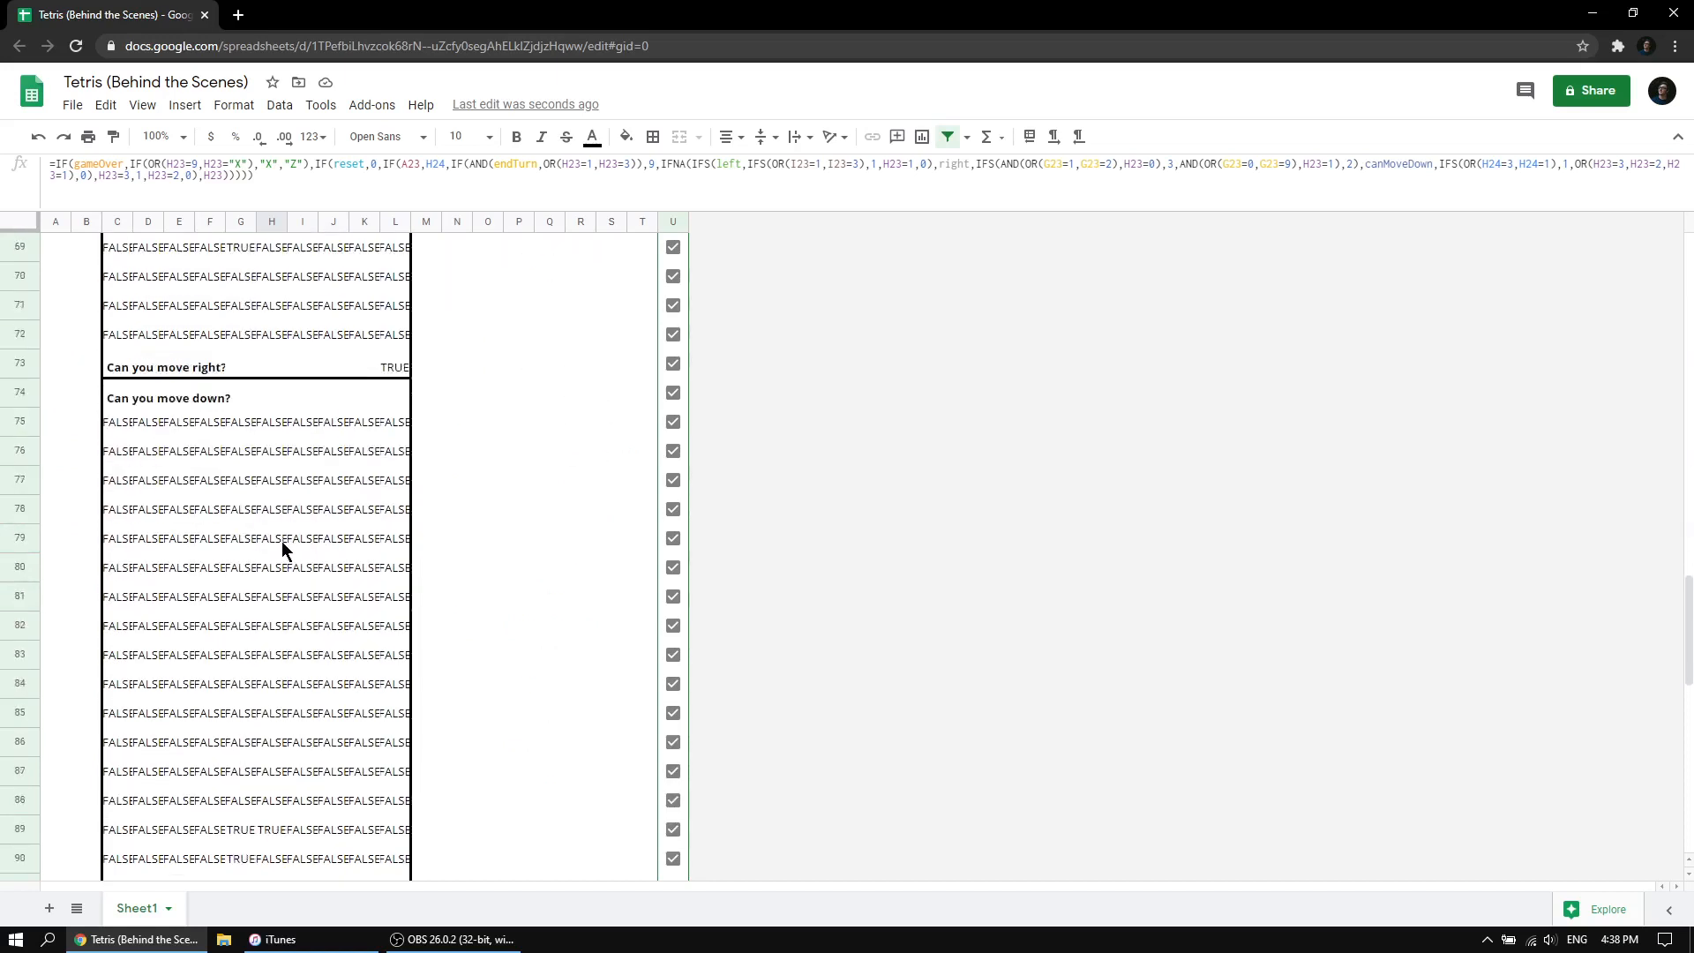
scroll(141, 379, down, 2)
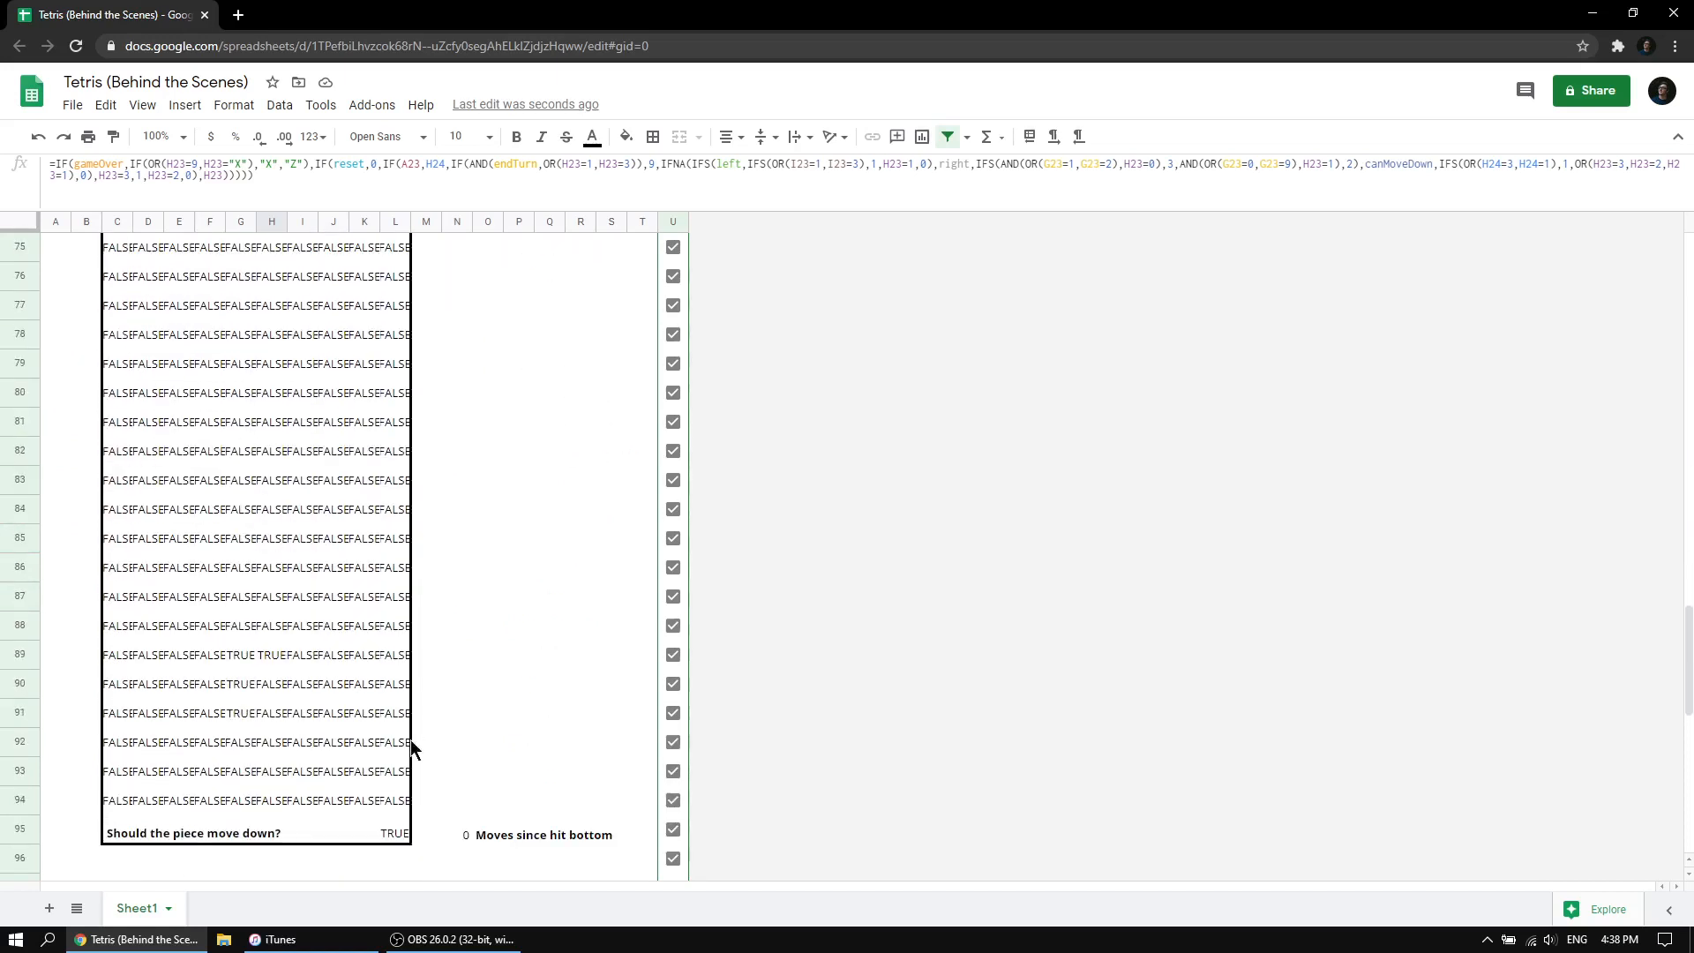
scroll(404, 838, down, 3)
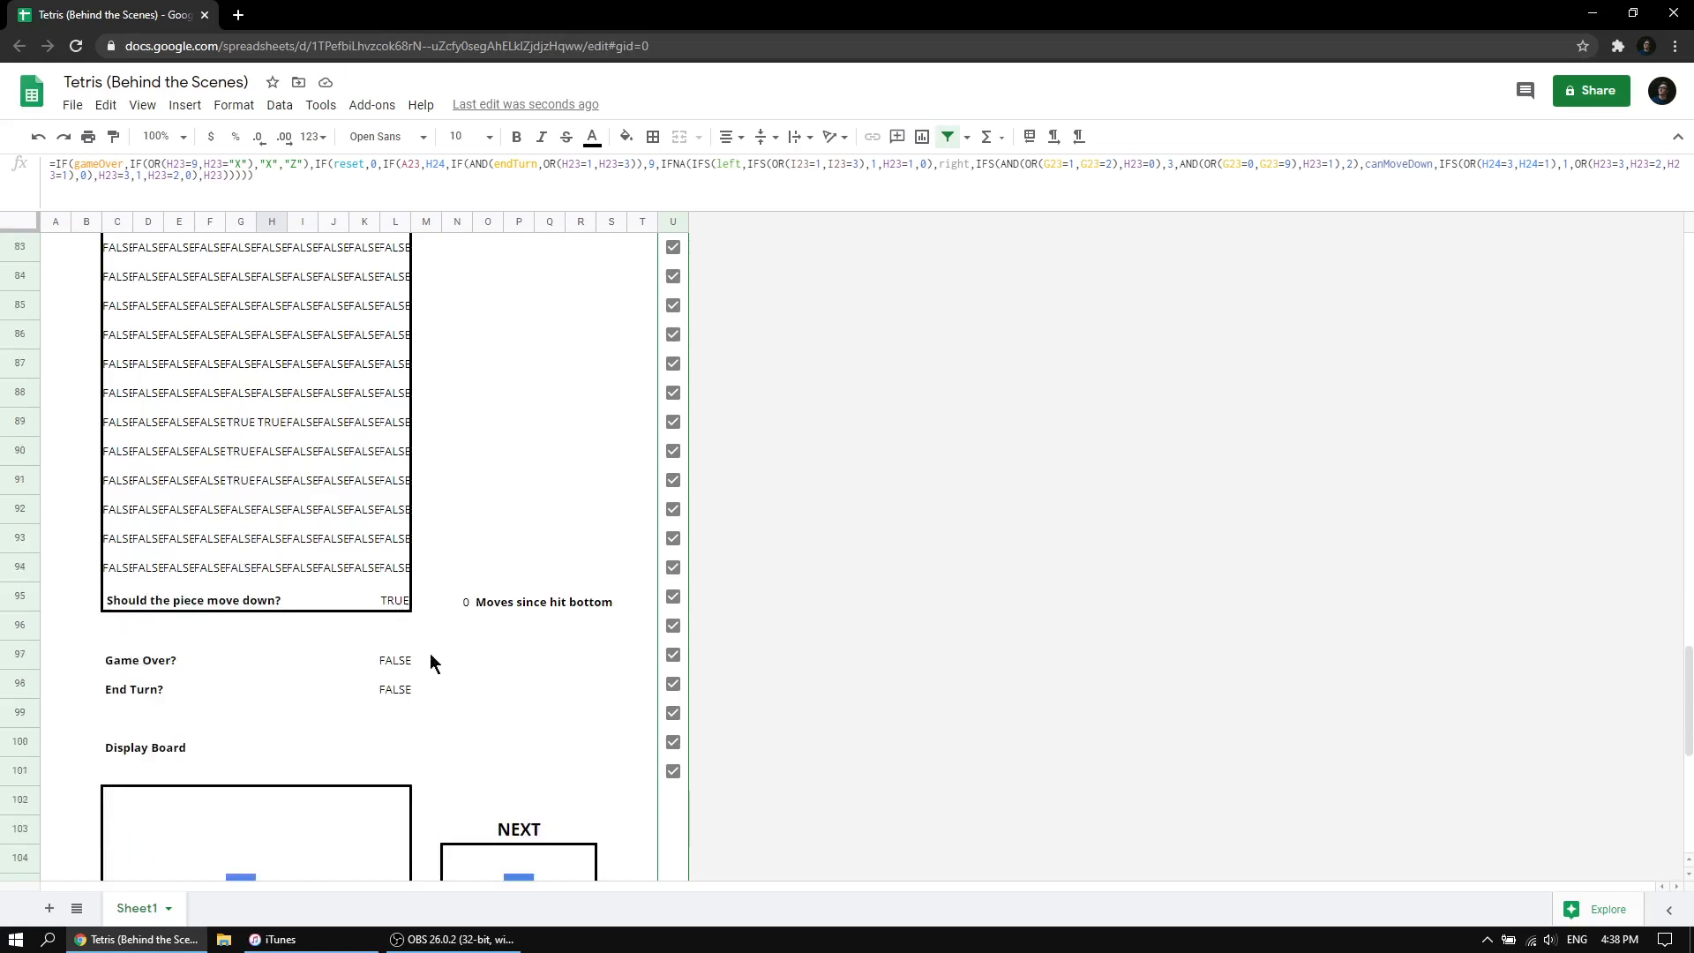
click(463, 601)
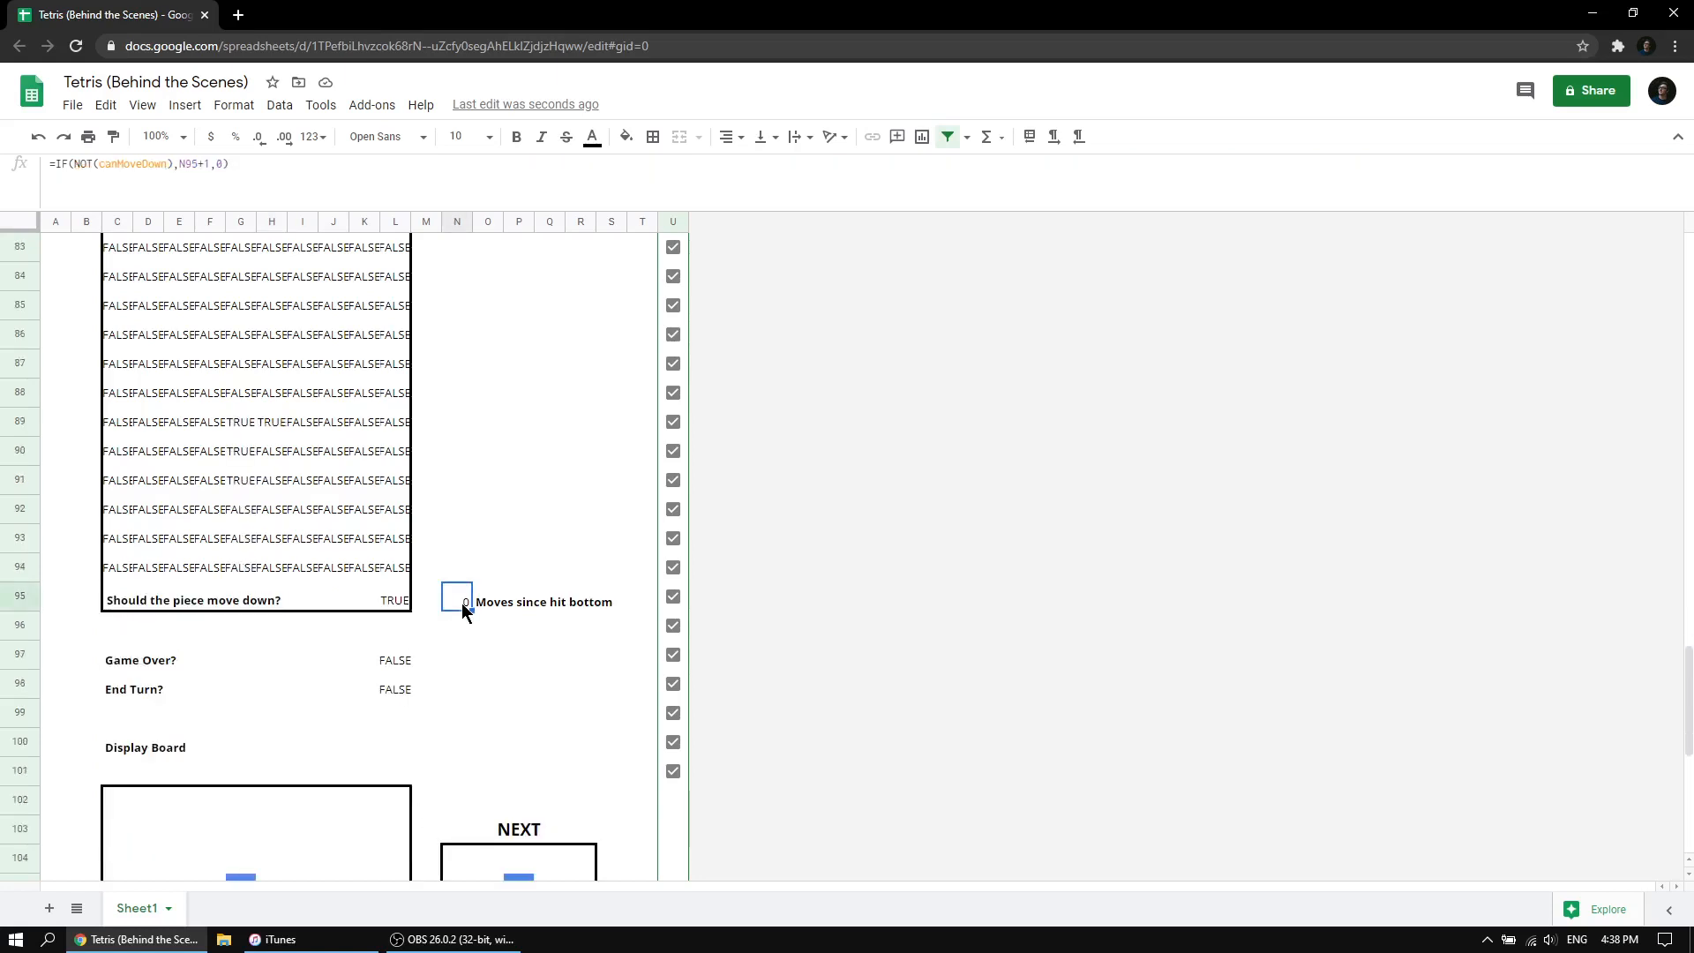
Lower the L piece with the down-move checkbox and check the "Moves since hit bottom" counter and the End Turn flag.
scroll(547, 706, down, 5)
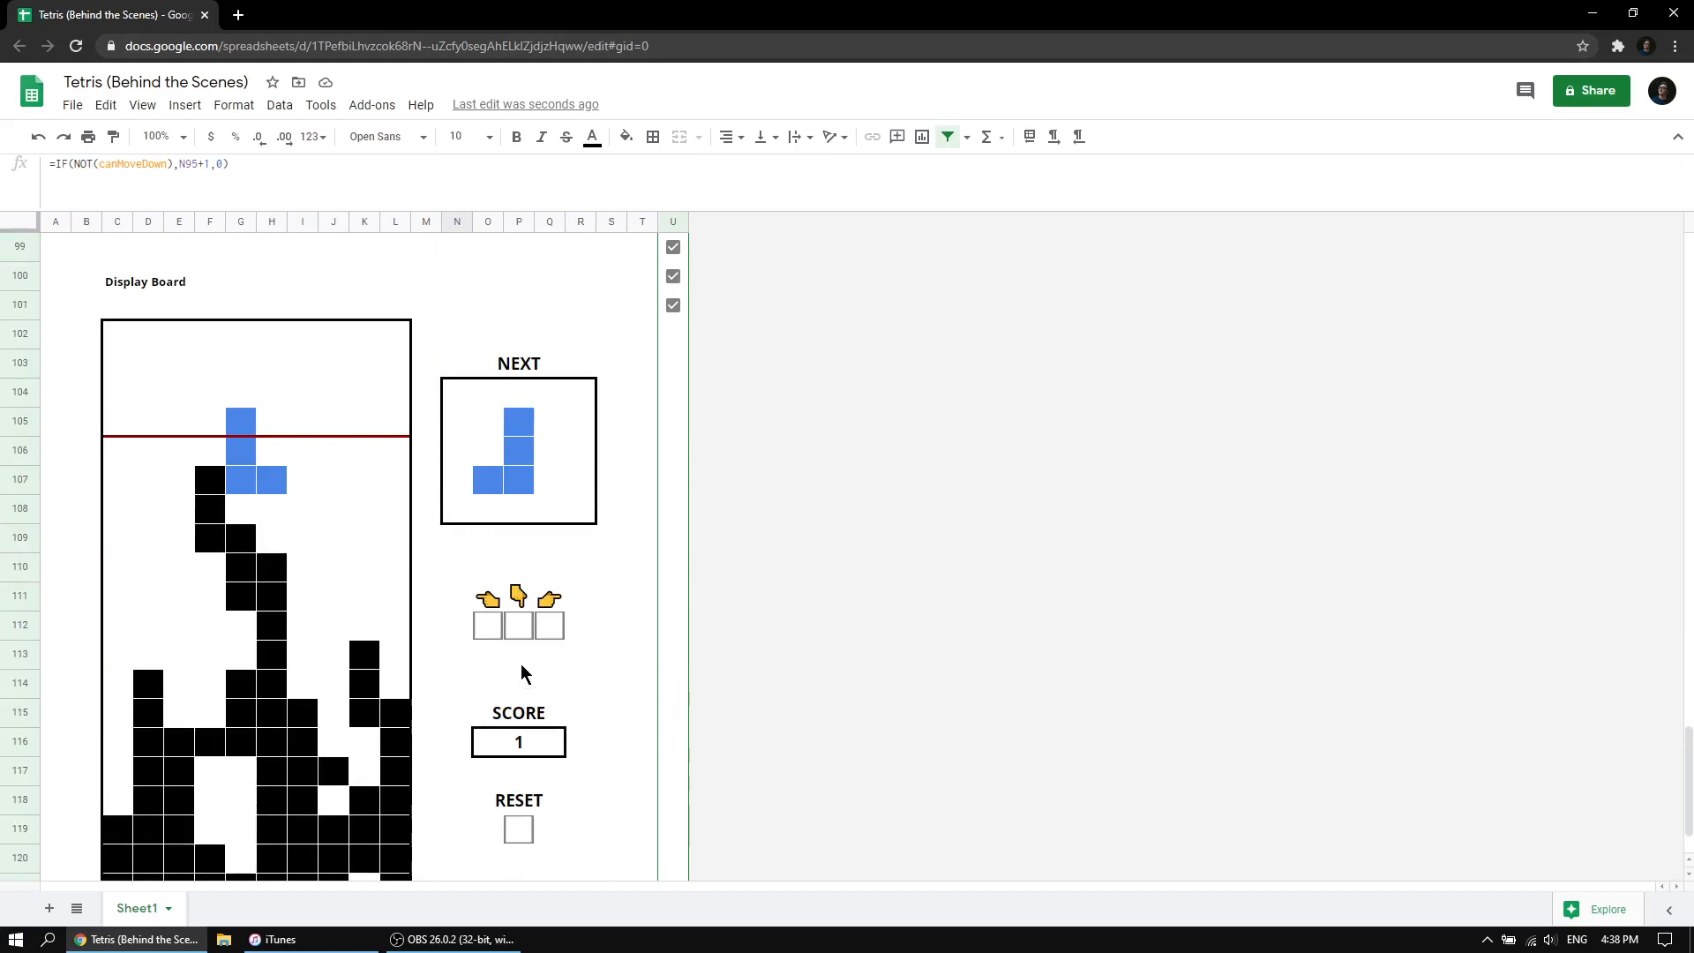
click(520, 626)
scroll(530, 600, up, 5)
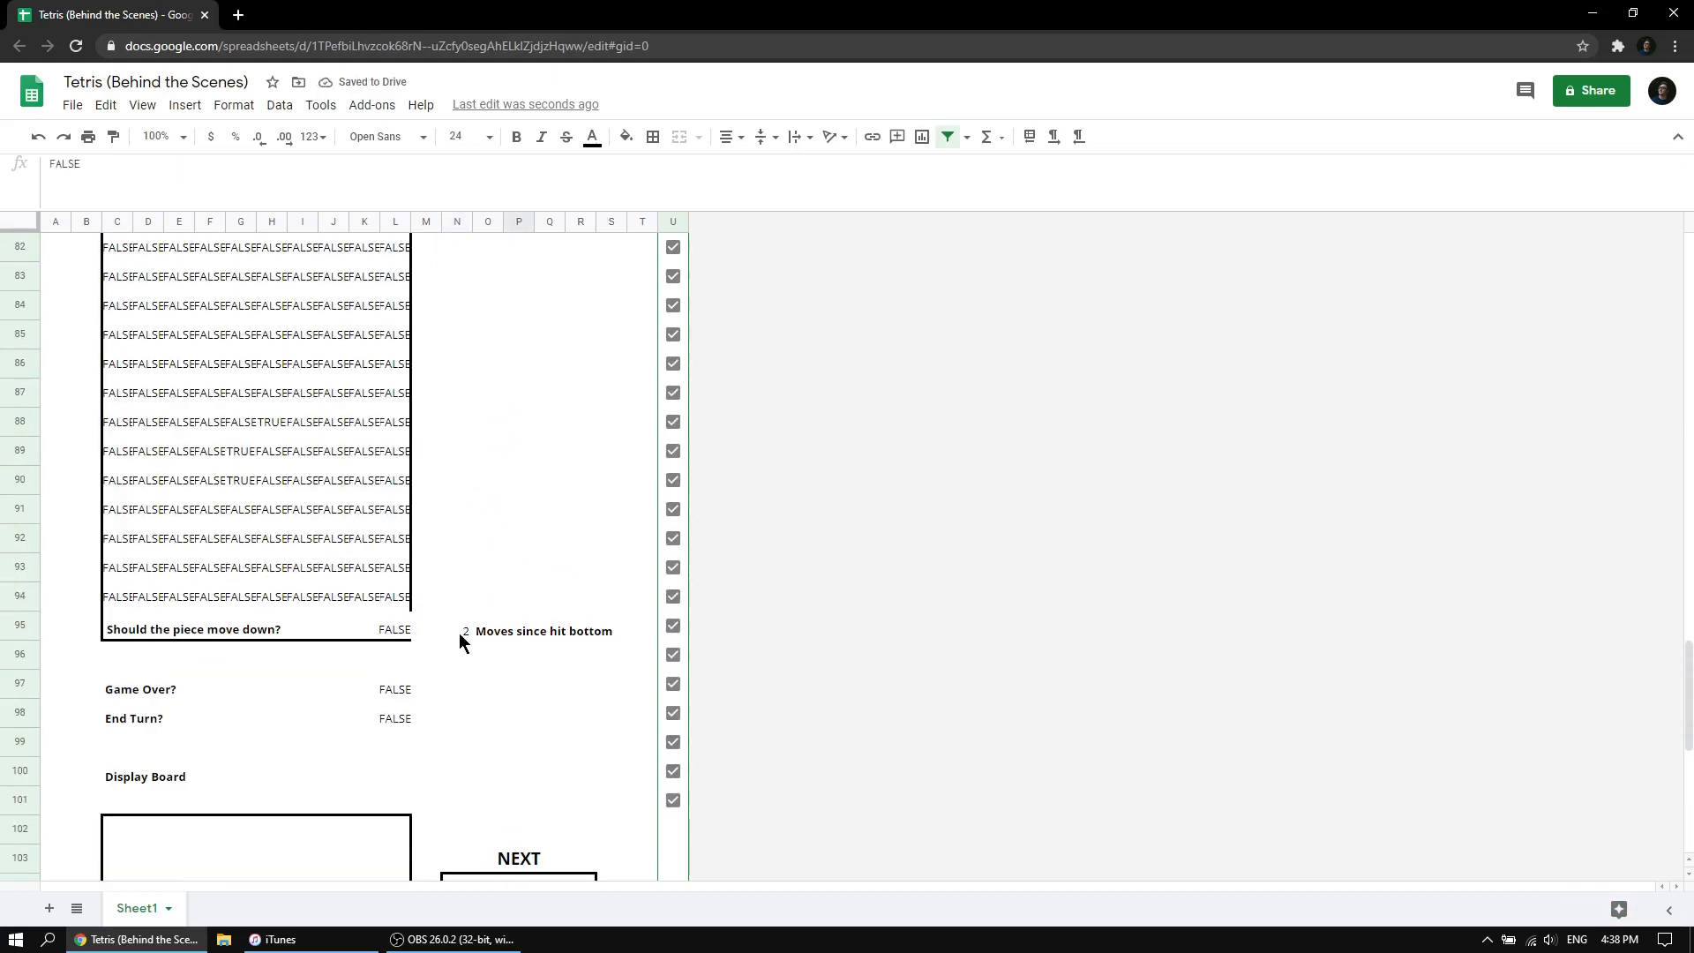
scroll(459, 633, down, 3)
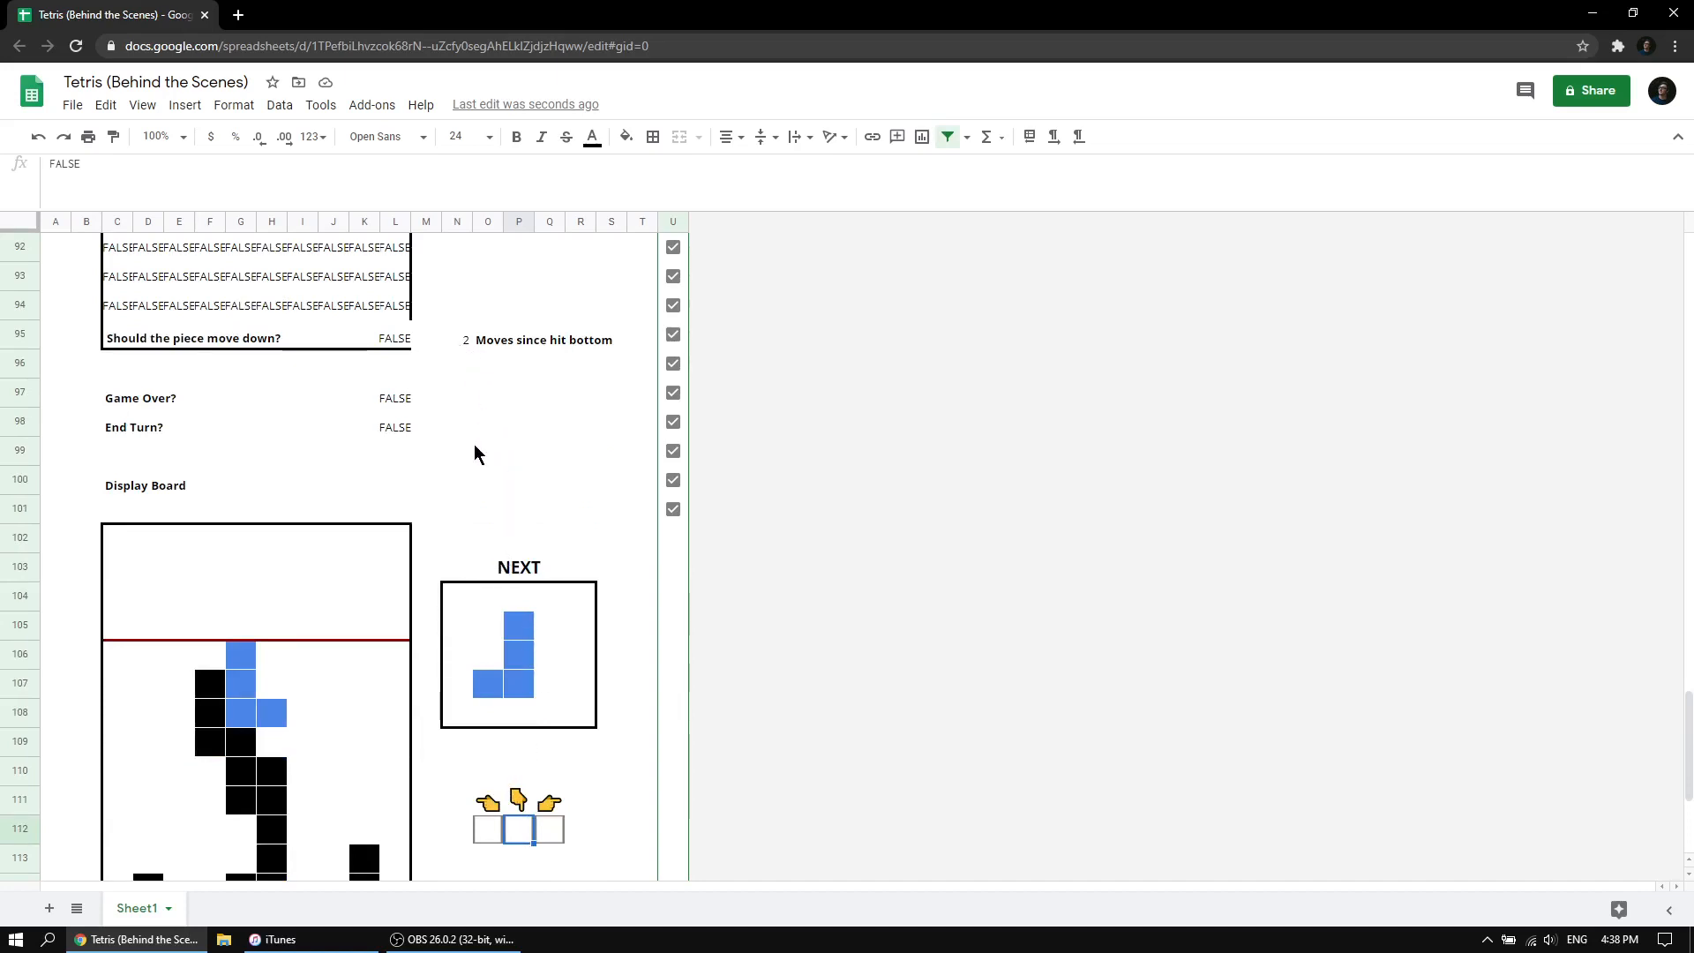
Shift the L piece right to columns I and J with the right-move checkbox and lower it until it rests at row 114.
click(548, 831)
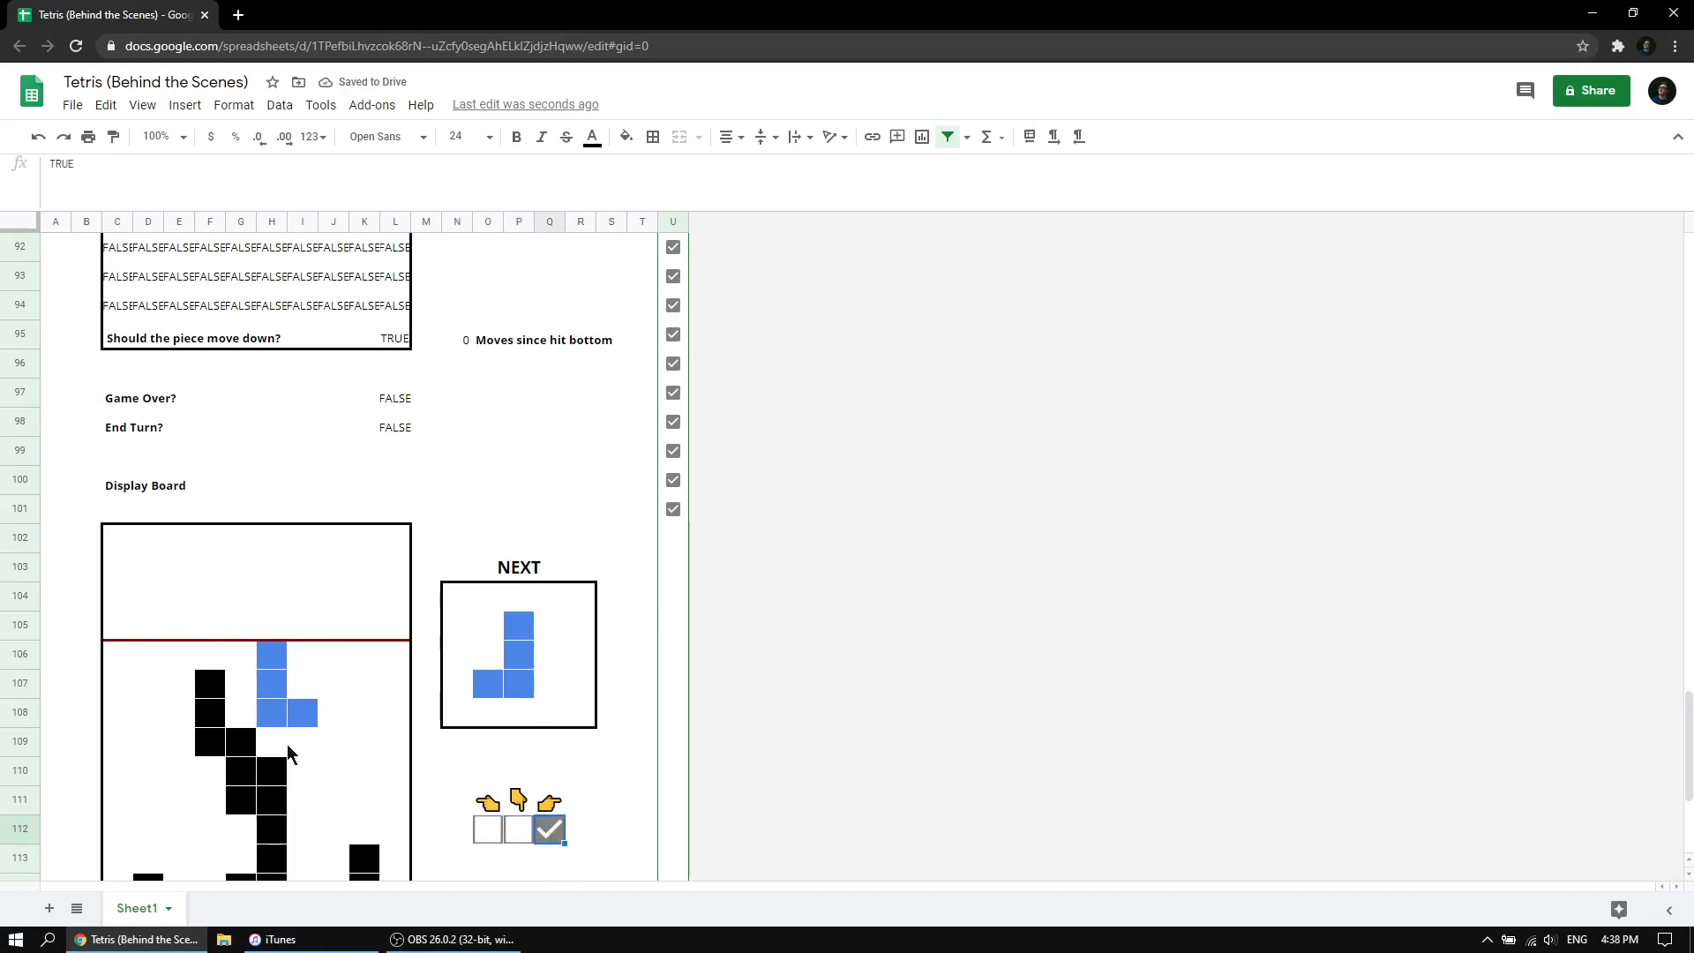
click(537, 839)
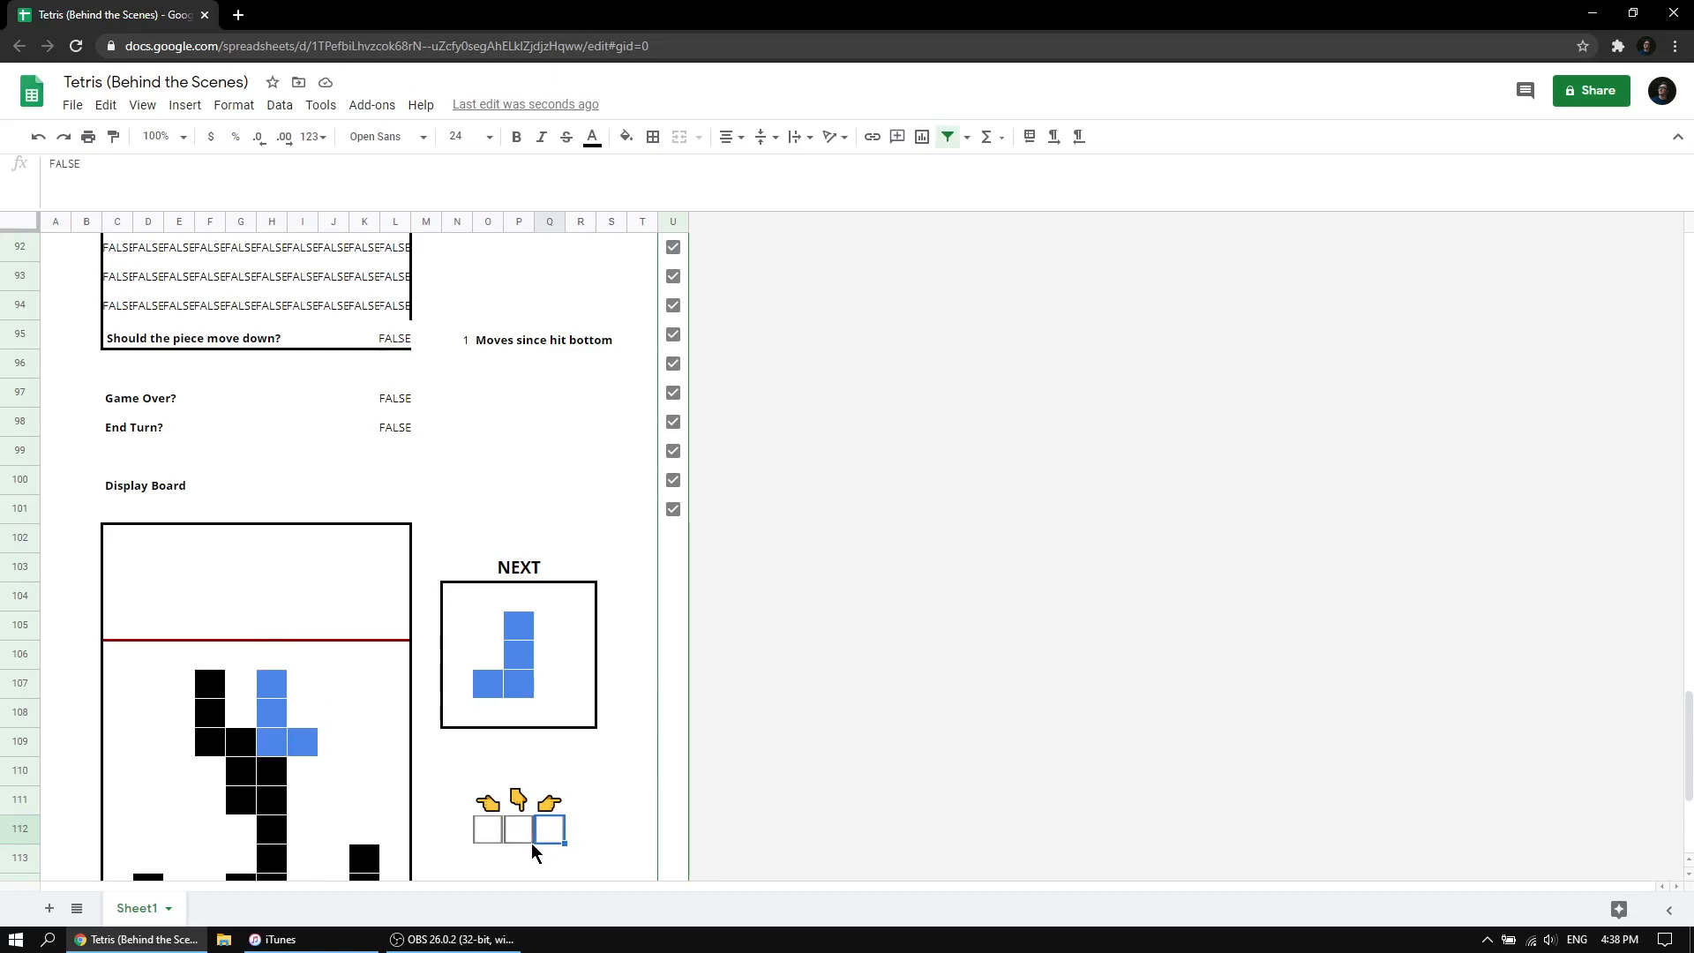
click(554, 836)
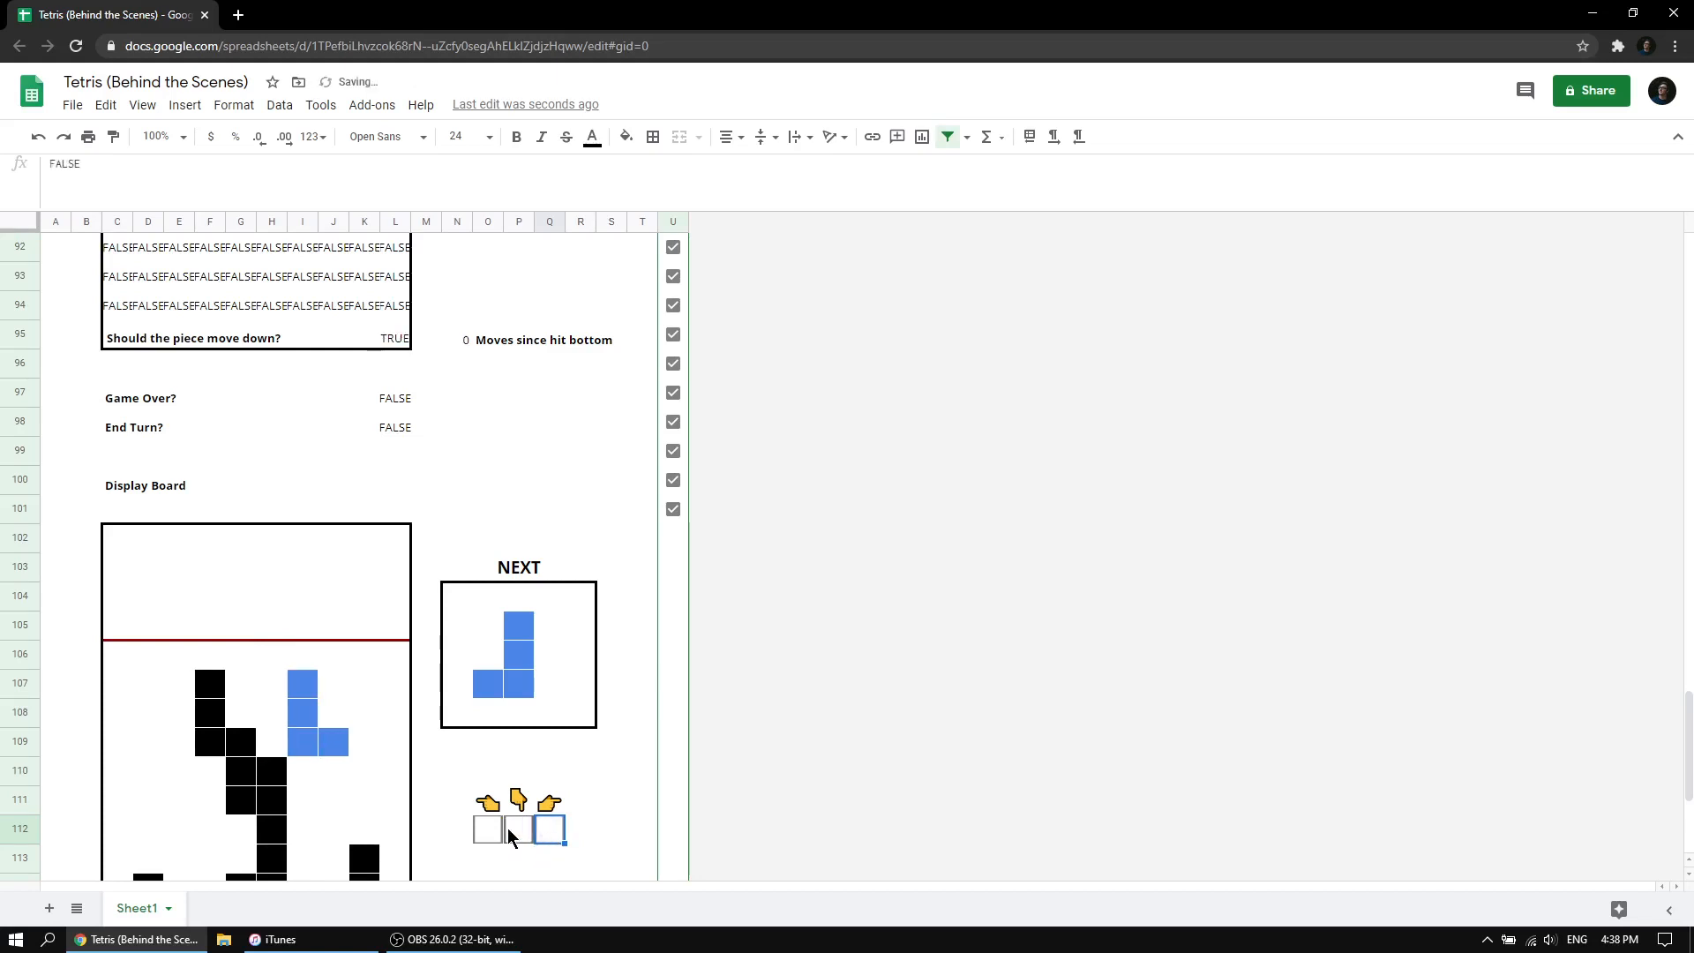
click(513, 830)
scroll(513, 834, down, 2)
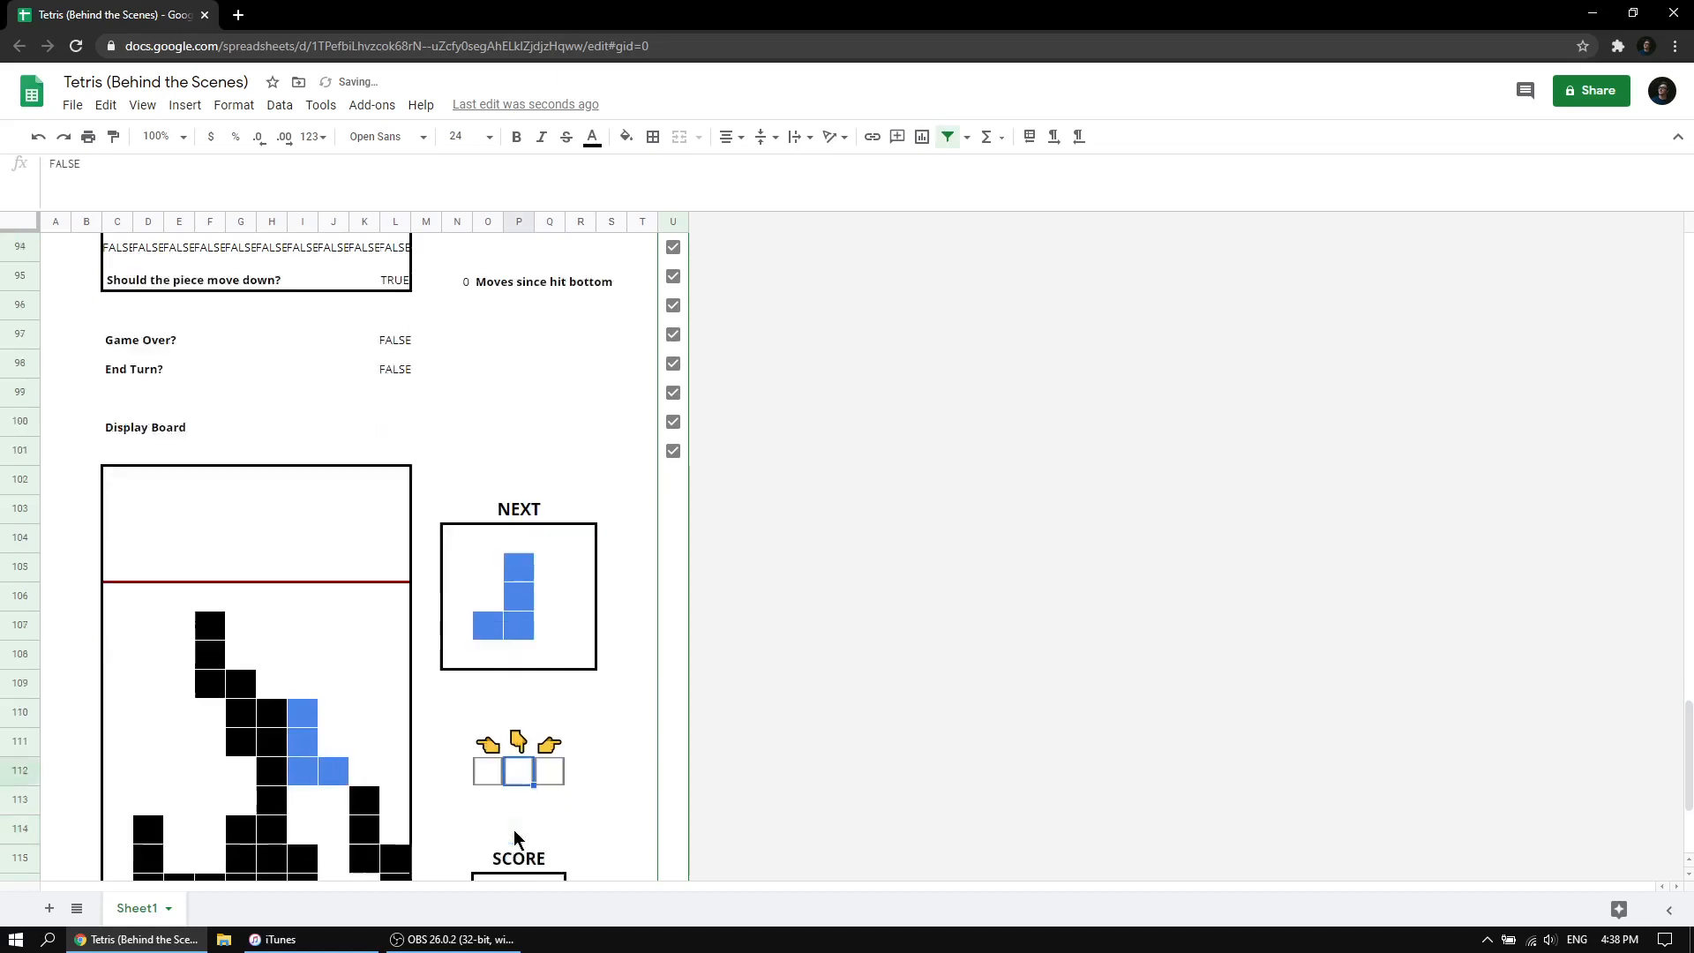
click(519, 715)
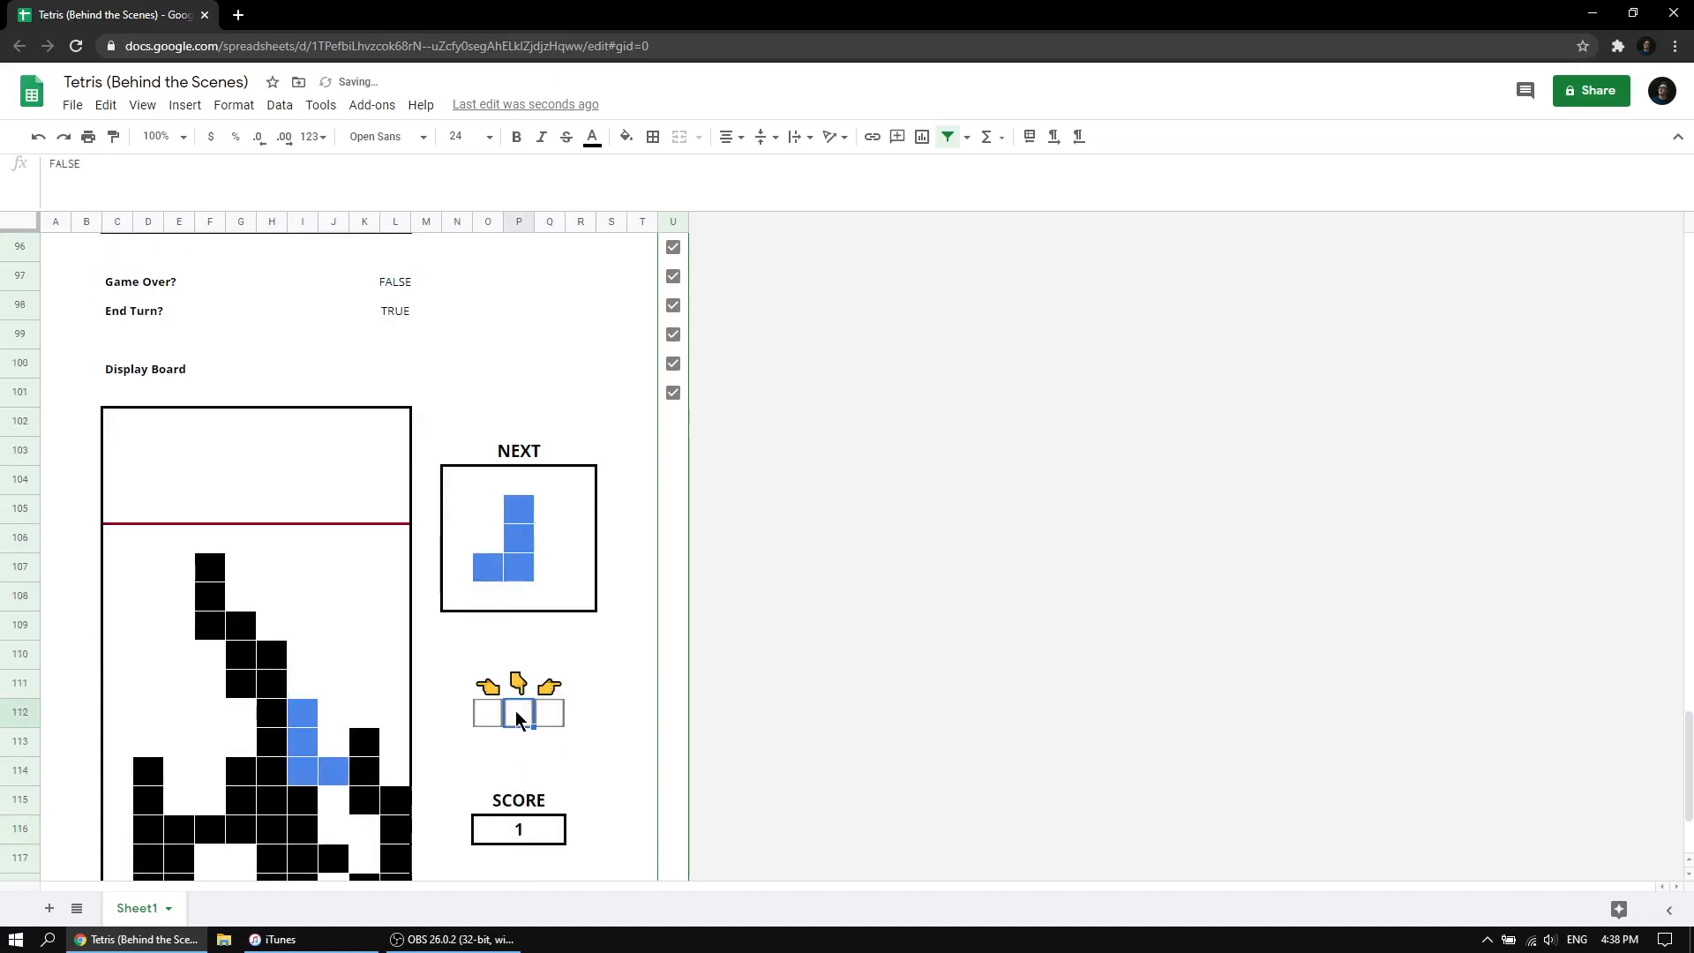
Drop the J piece onto the stack using the down-move checkbox, leaving the checkbox off so the T piece enters.
scroll(513, 716, up, 2)
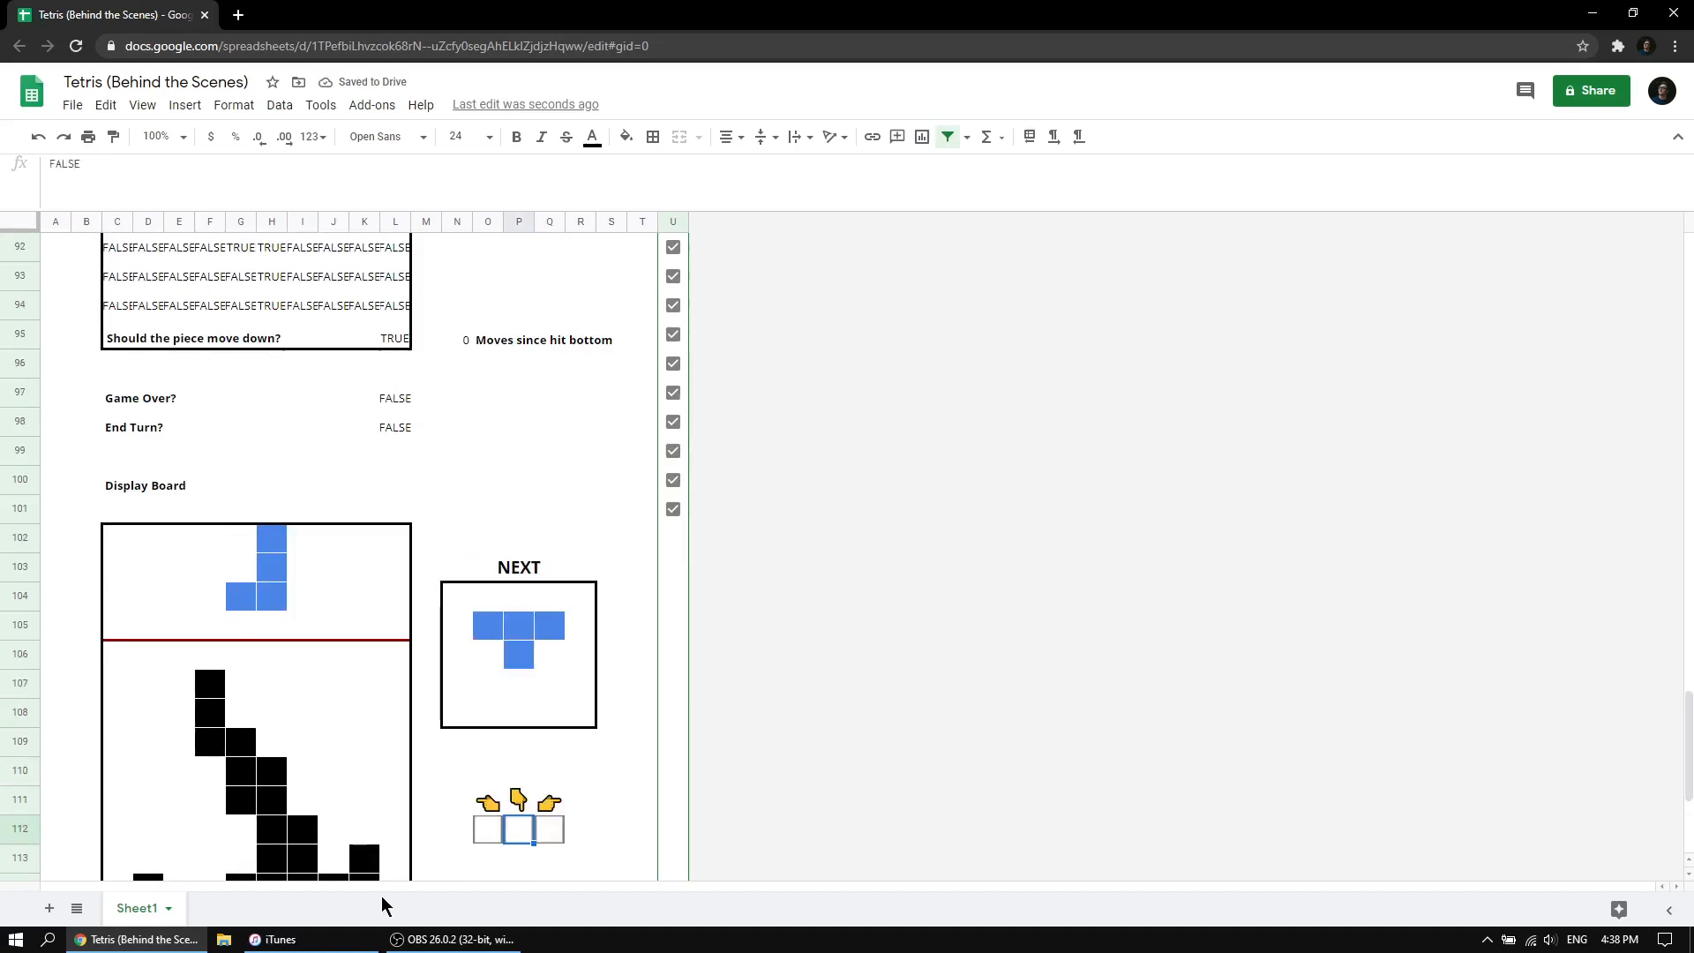
scroll(344, 671, down, 1)
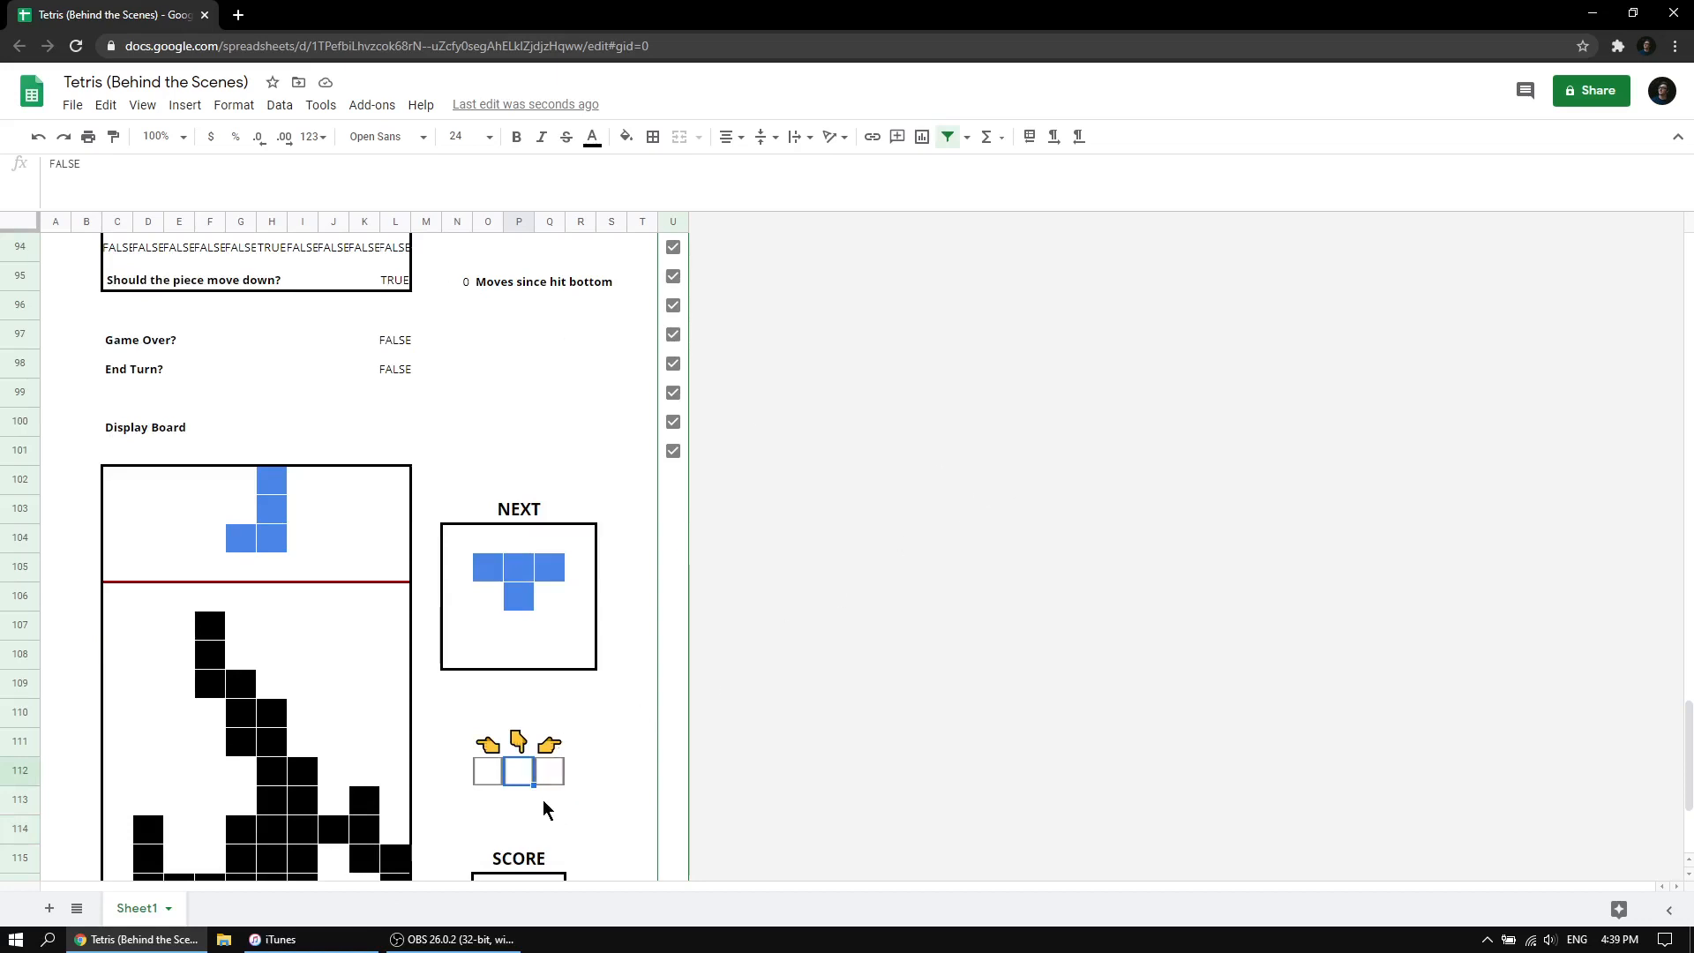
click(521, 770)
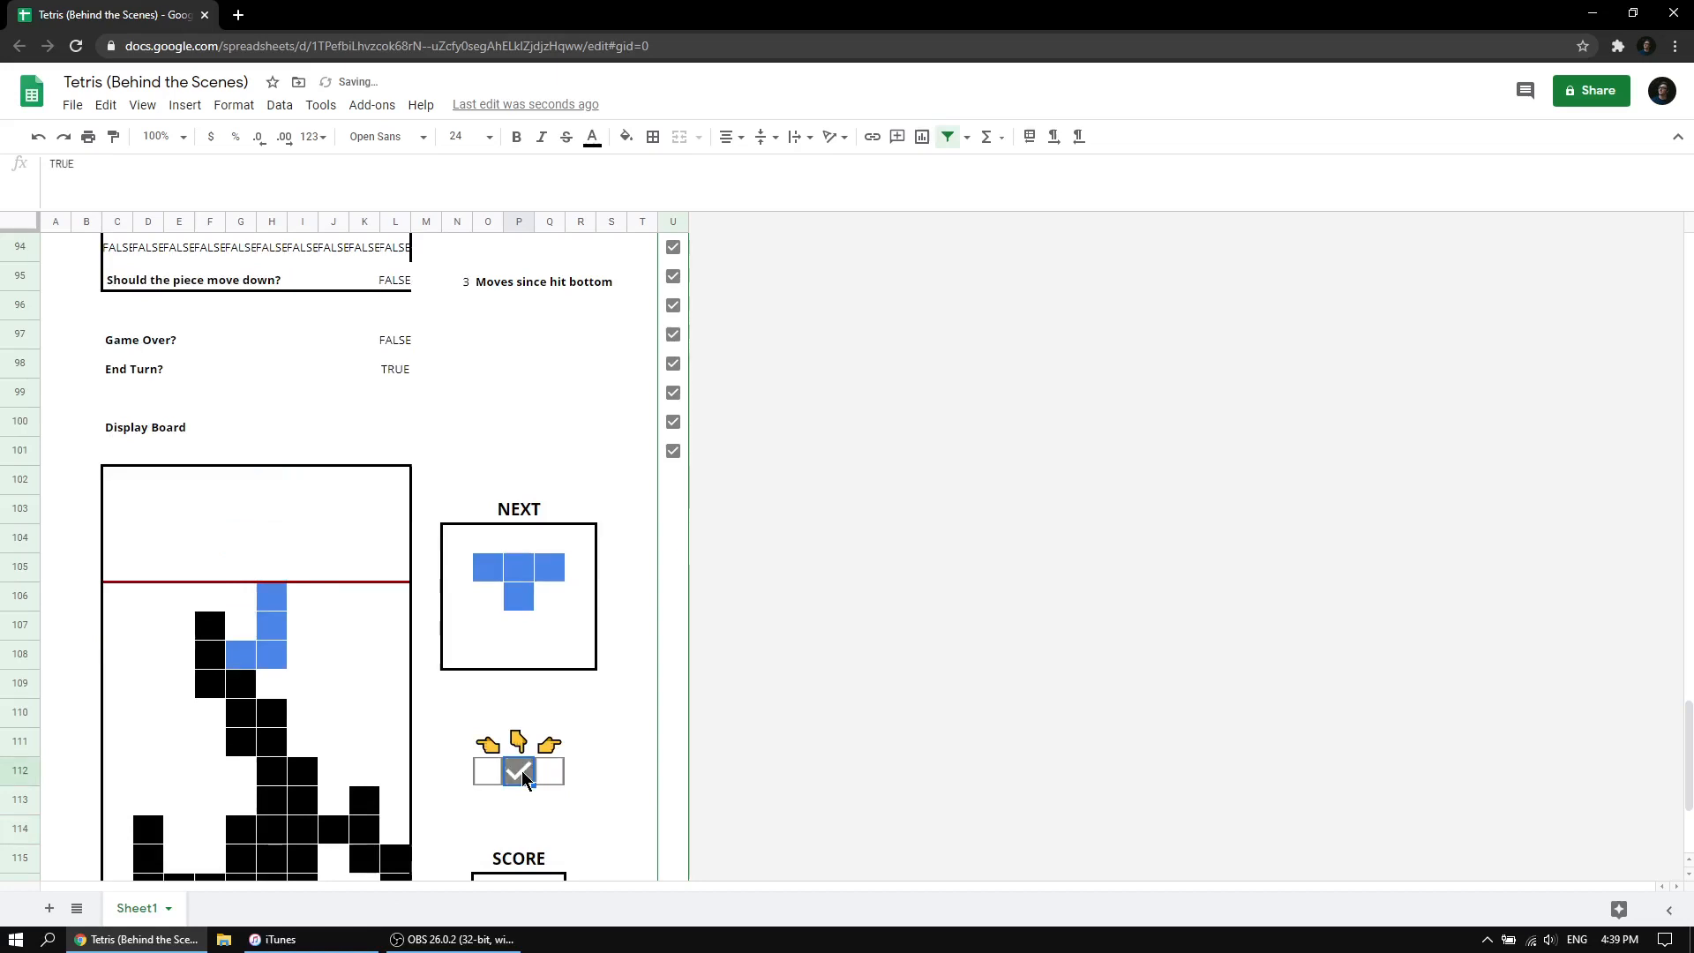
click(520, 776)
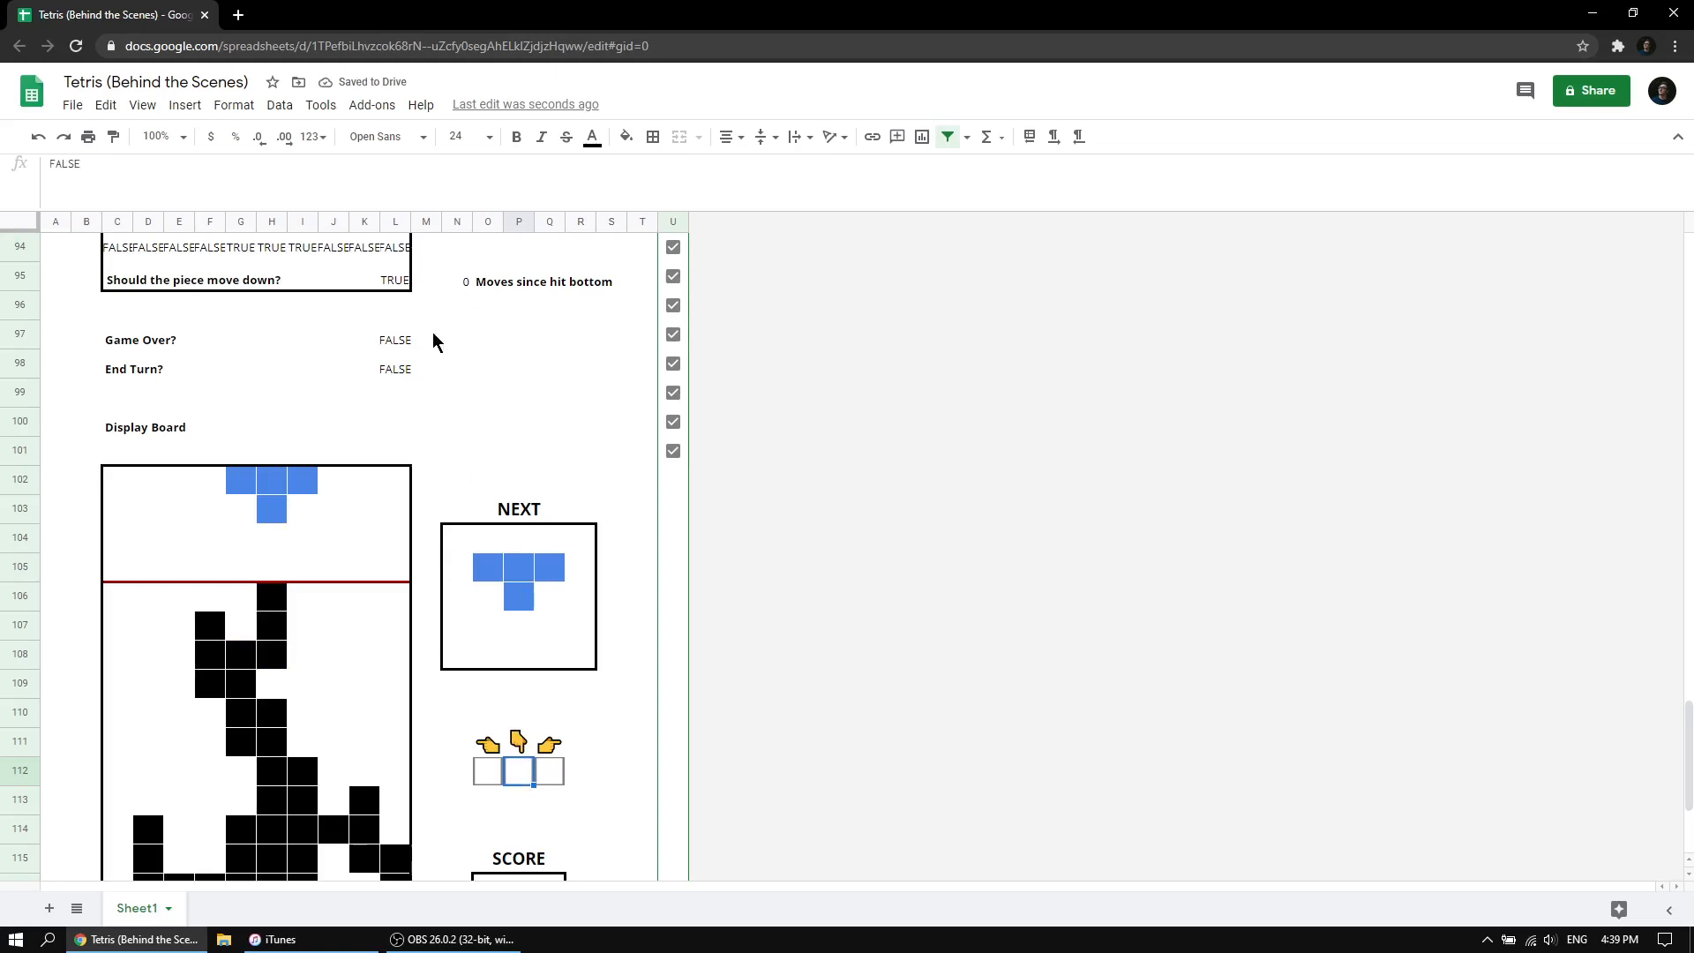
Inspect the End Turn formula in L98 and its OR condition without changing it.
click(384, 369)
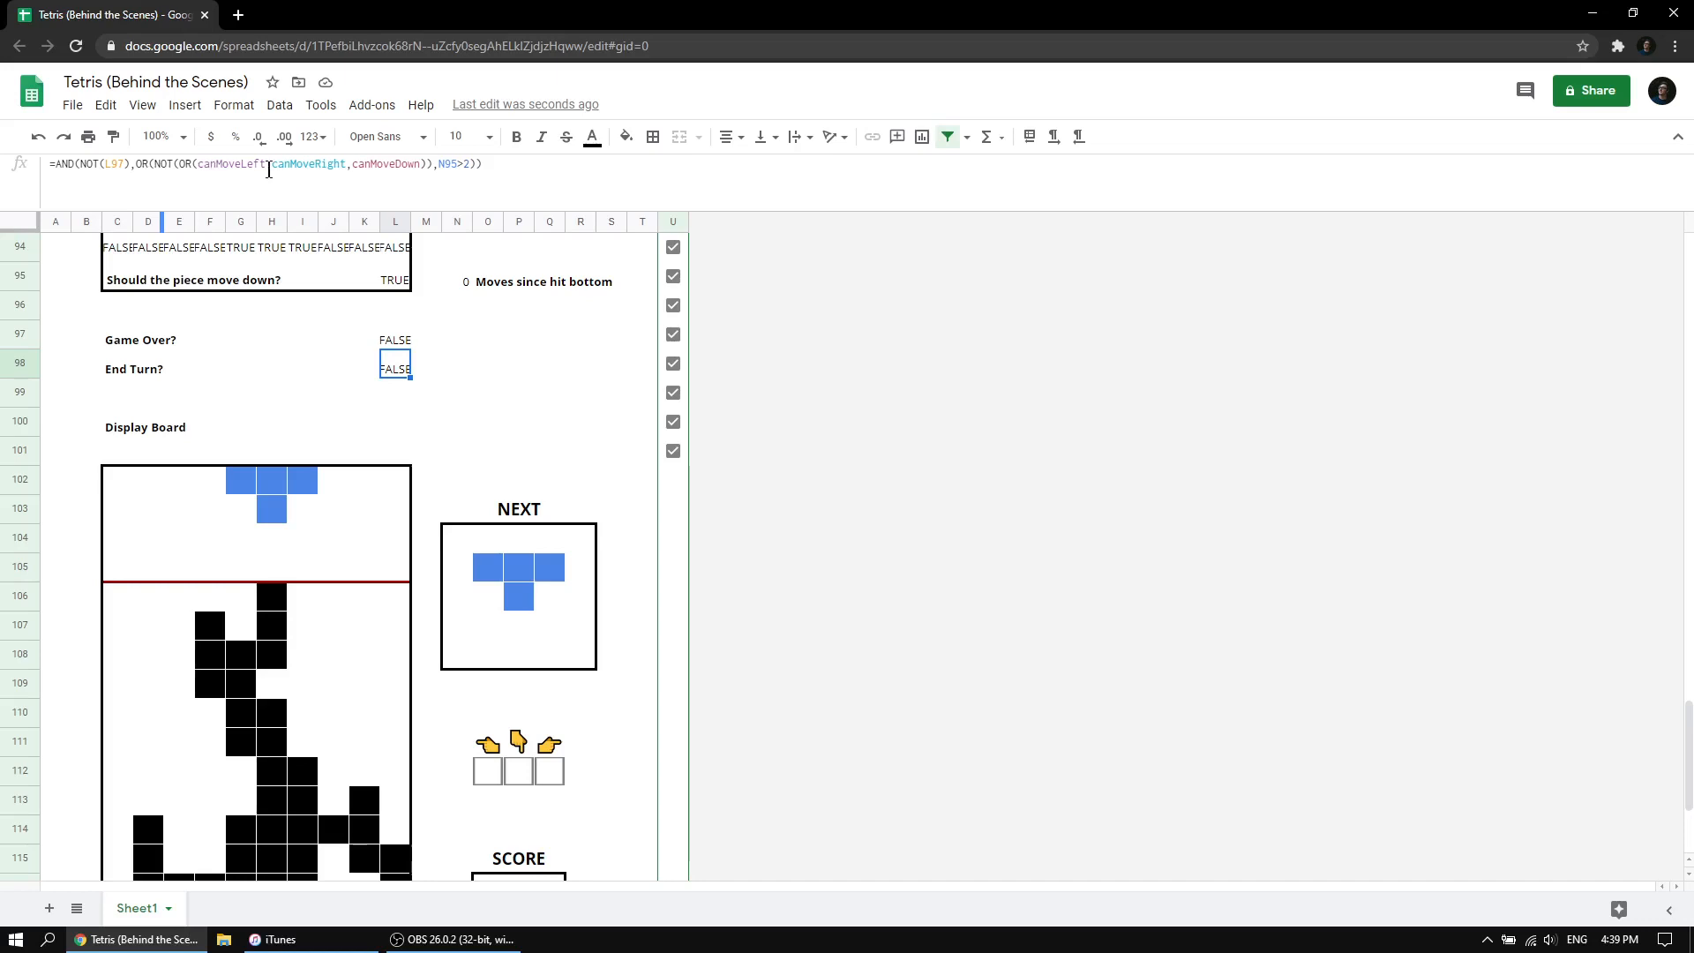
click(388, 171)
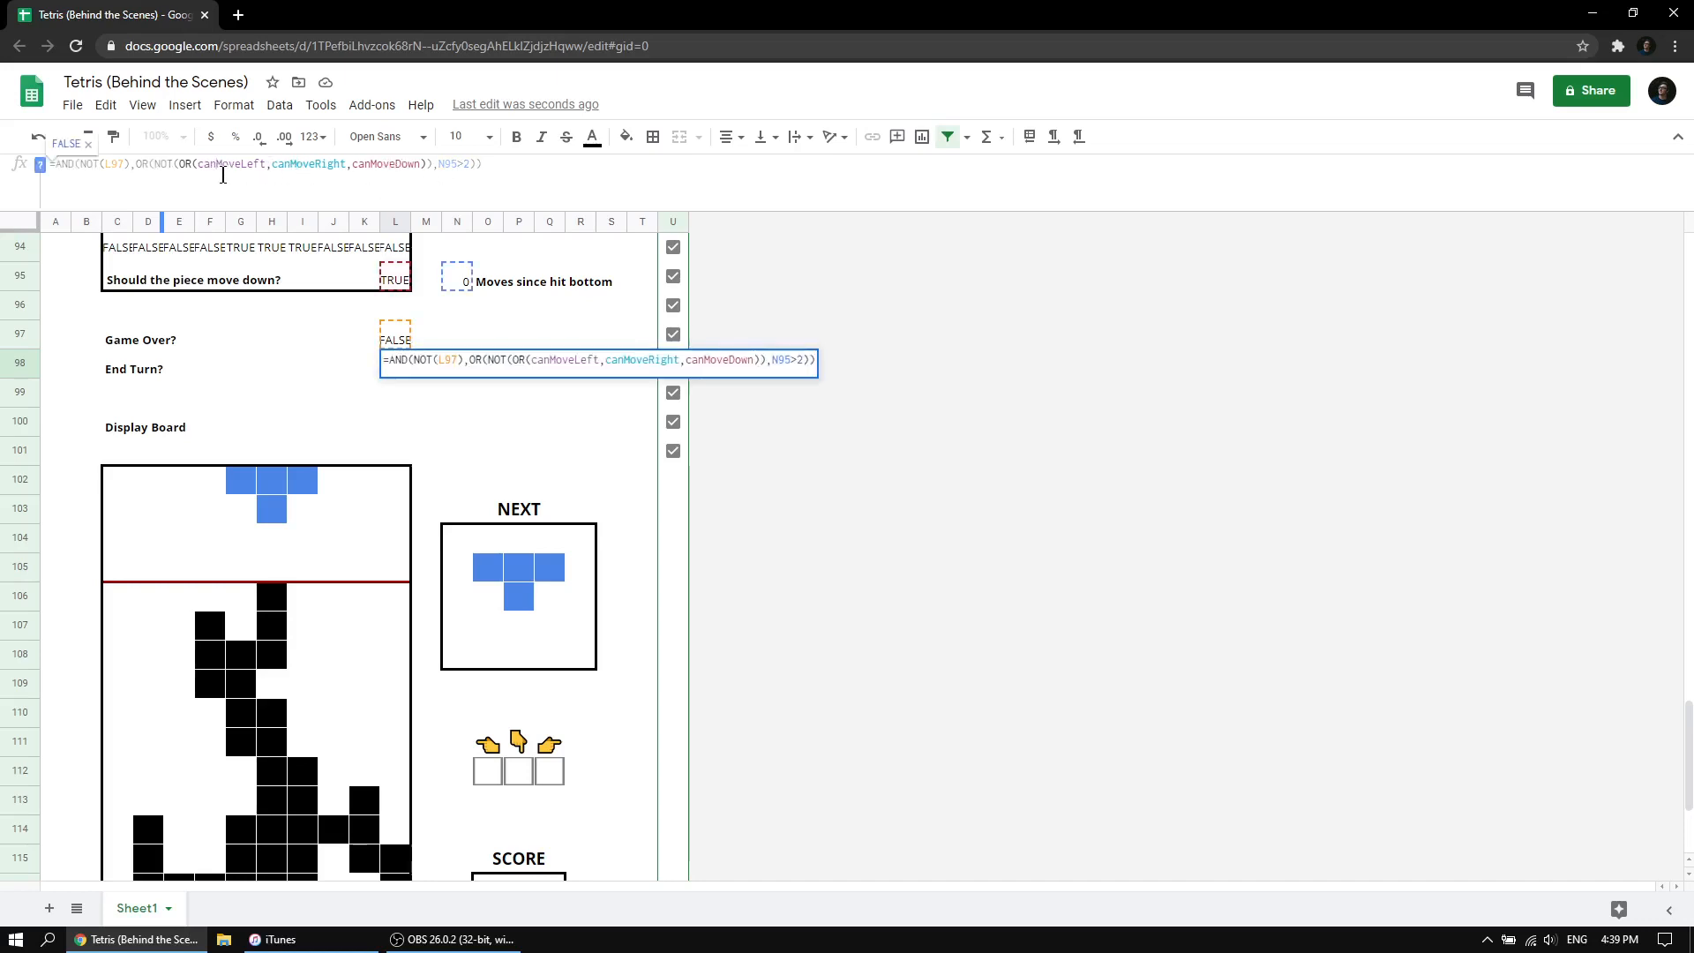
key(Escape)
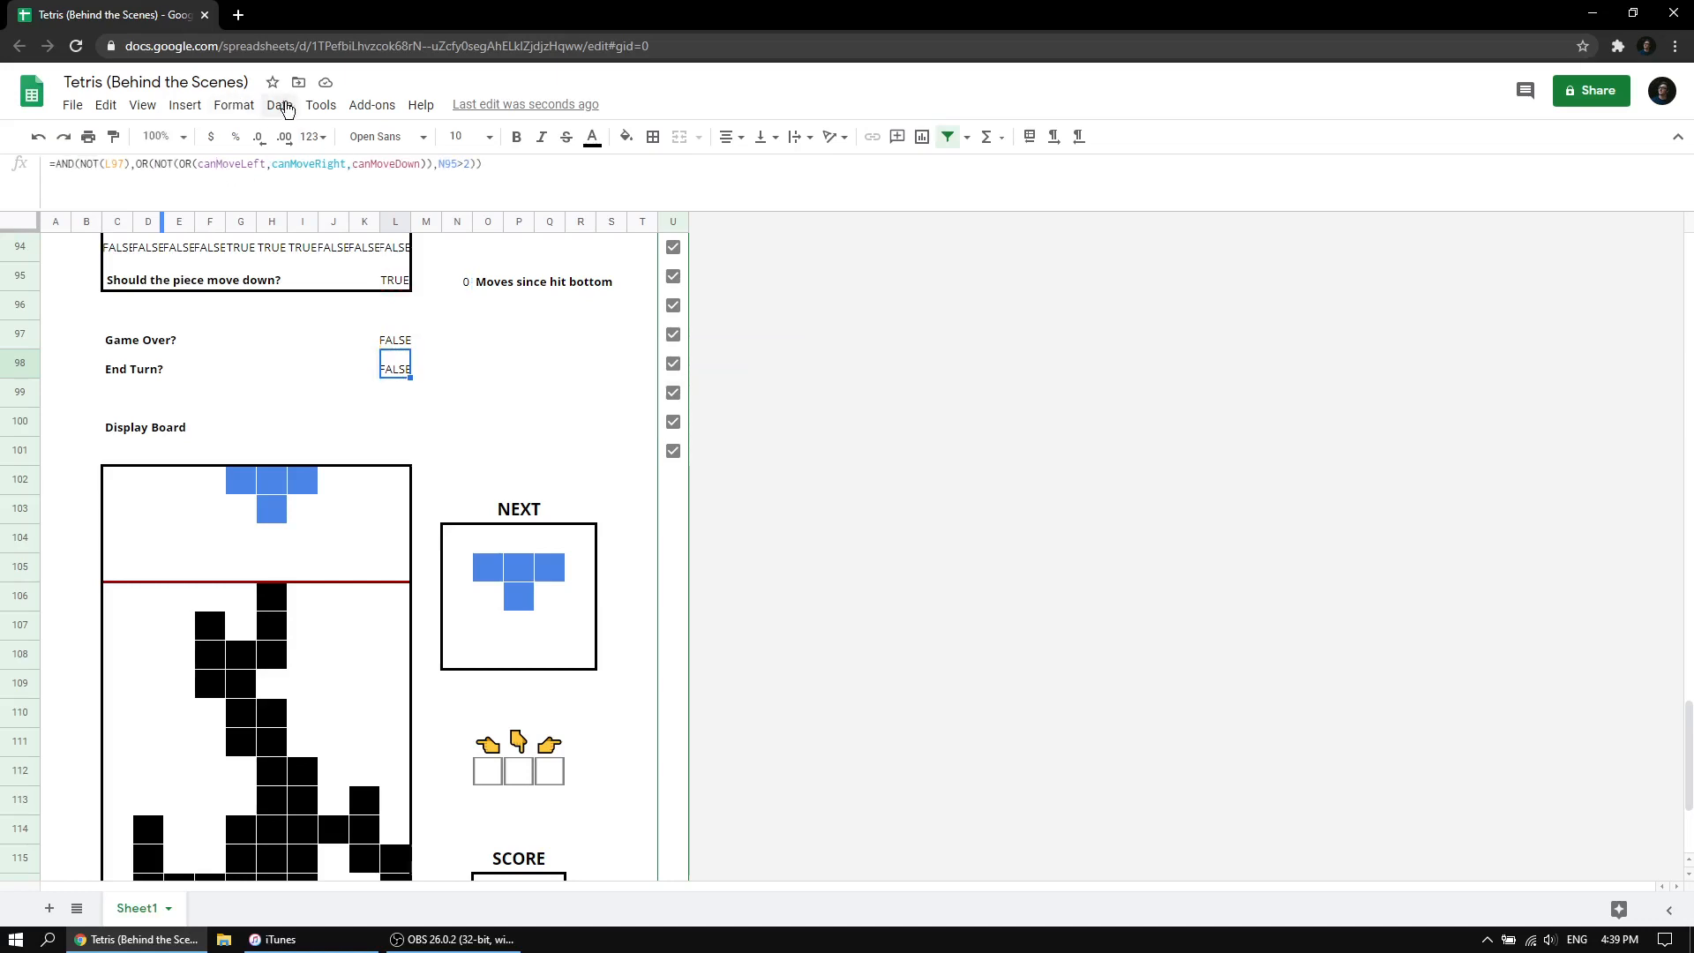
Show the sheet's named ranges and look through the list, including canMoveDown, canMoveLeft and canMoveRight.
click(280, 105)
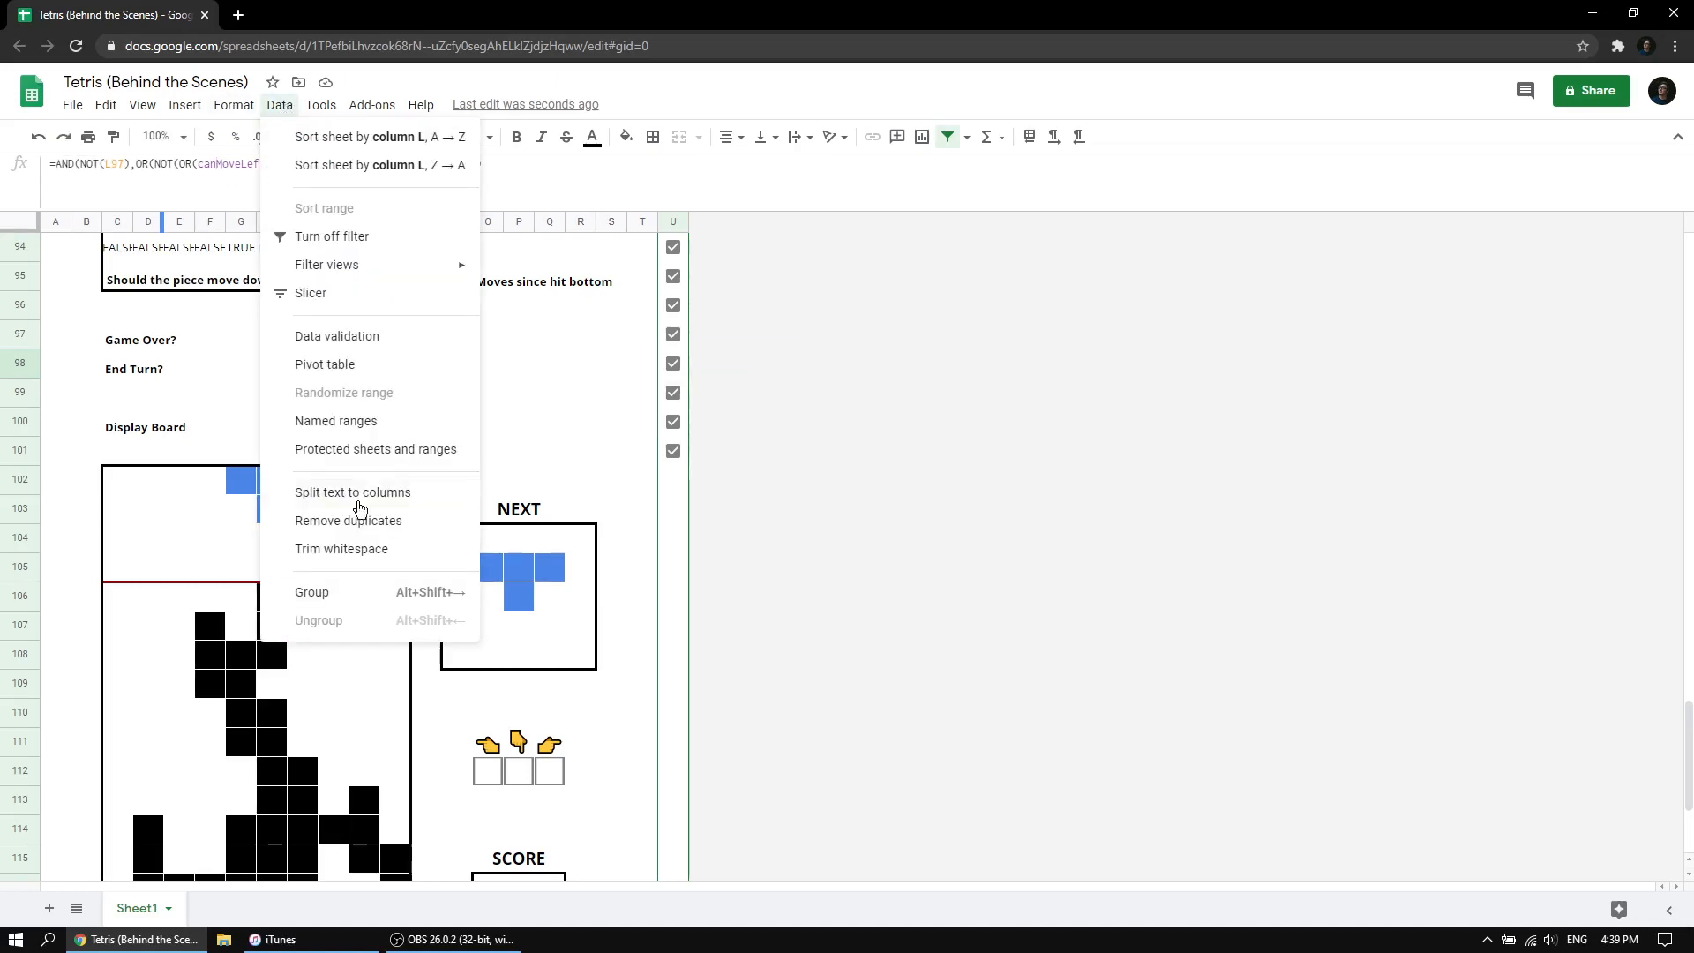
click(340, 431)
scroll(1501, 421, down, 2)
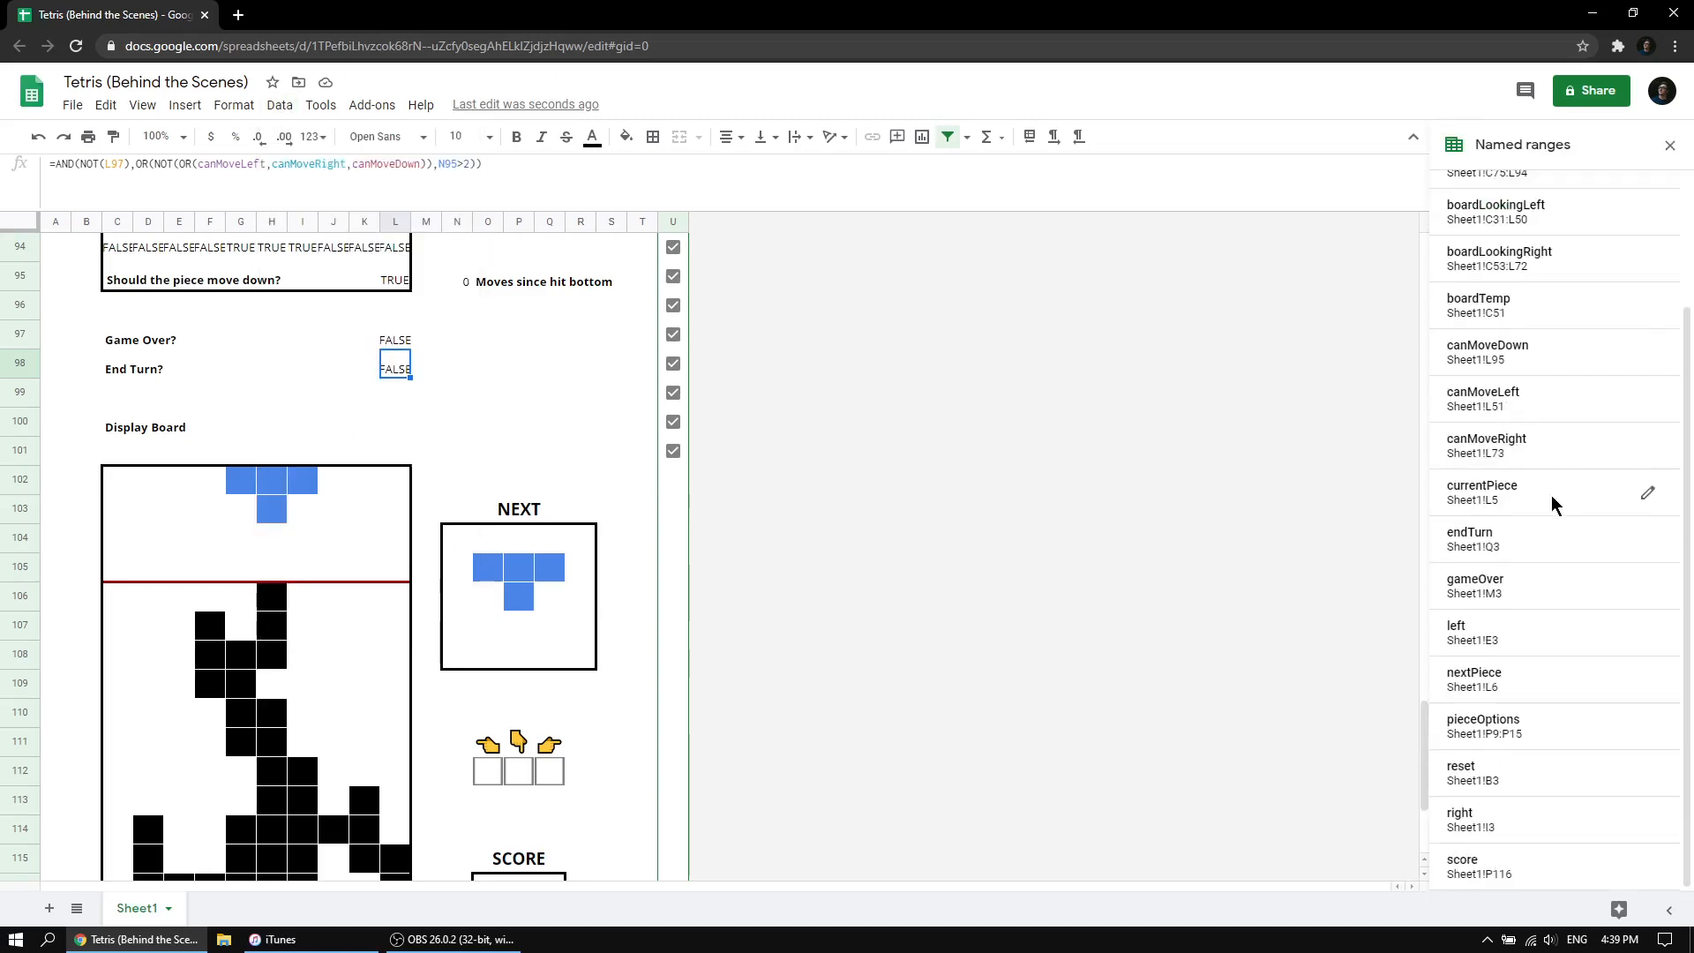
scroll(1577, 887, up, 2)
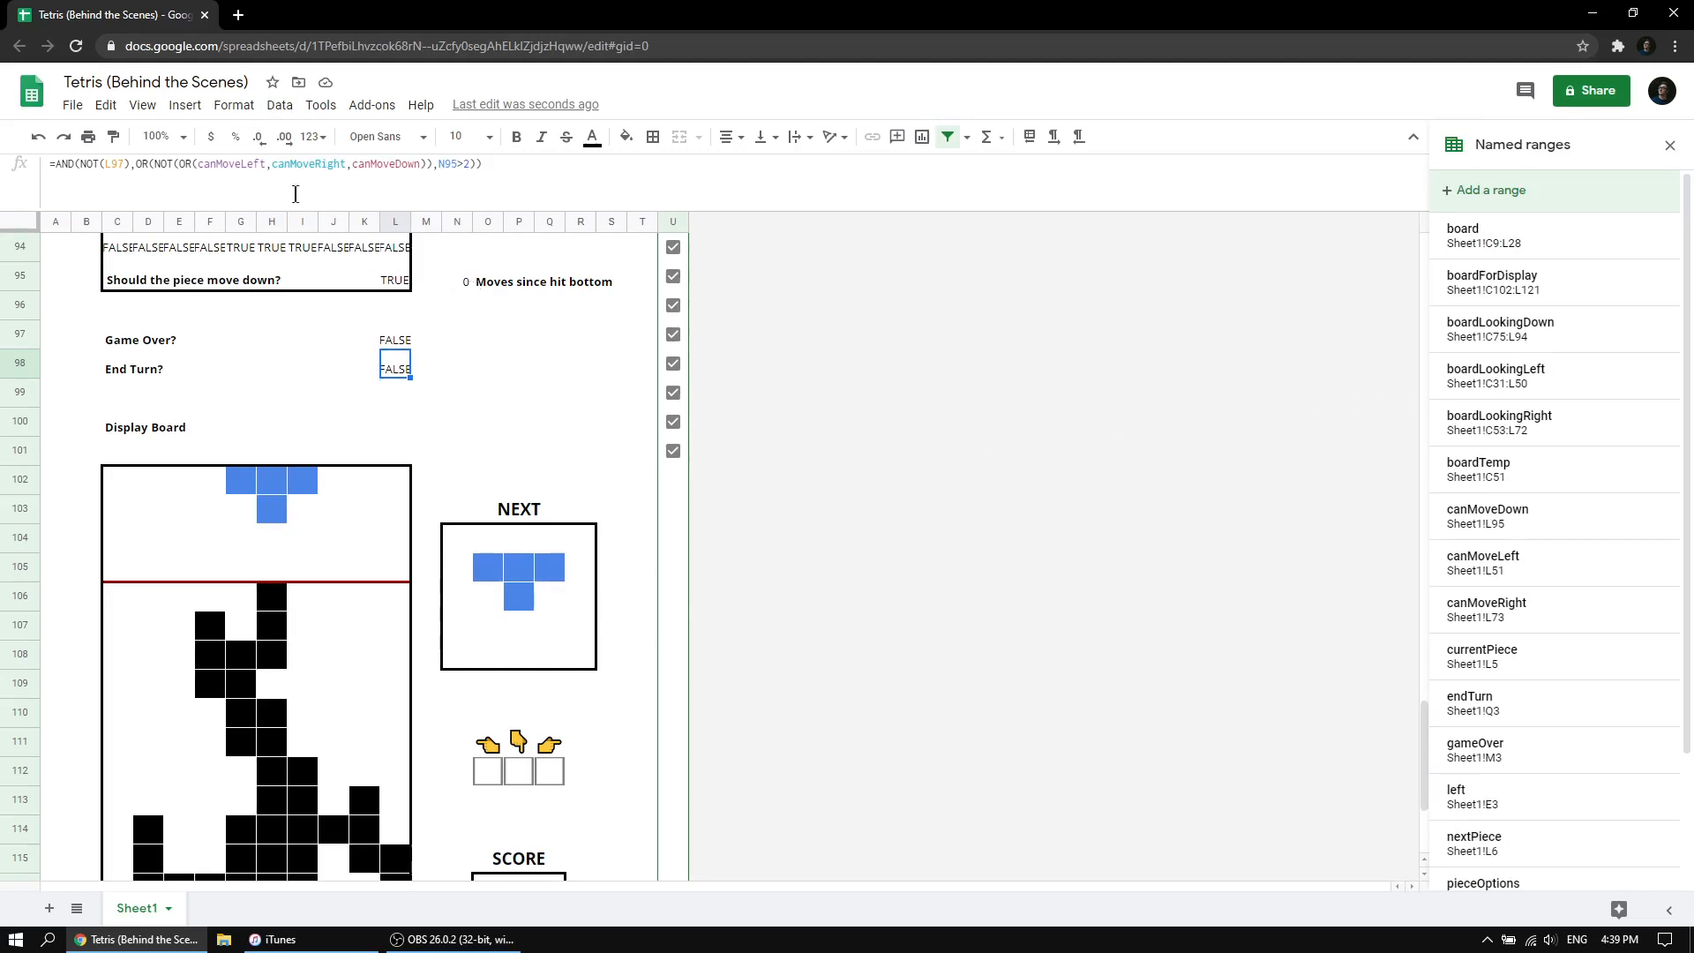
Highlight the canMoveLeft, canMoveRight and canMoveDown part of the End Turn formula in L98, leaving the formula unchanged.
drag(185, 164, 408, 167)
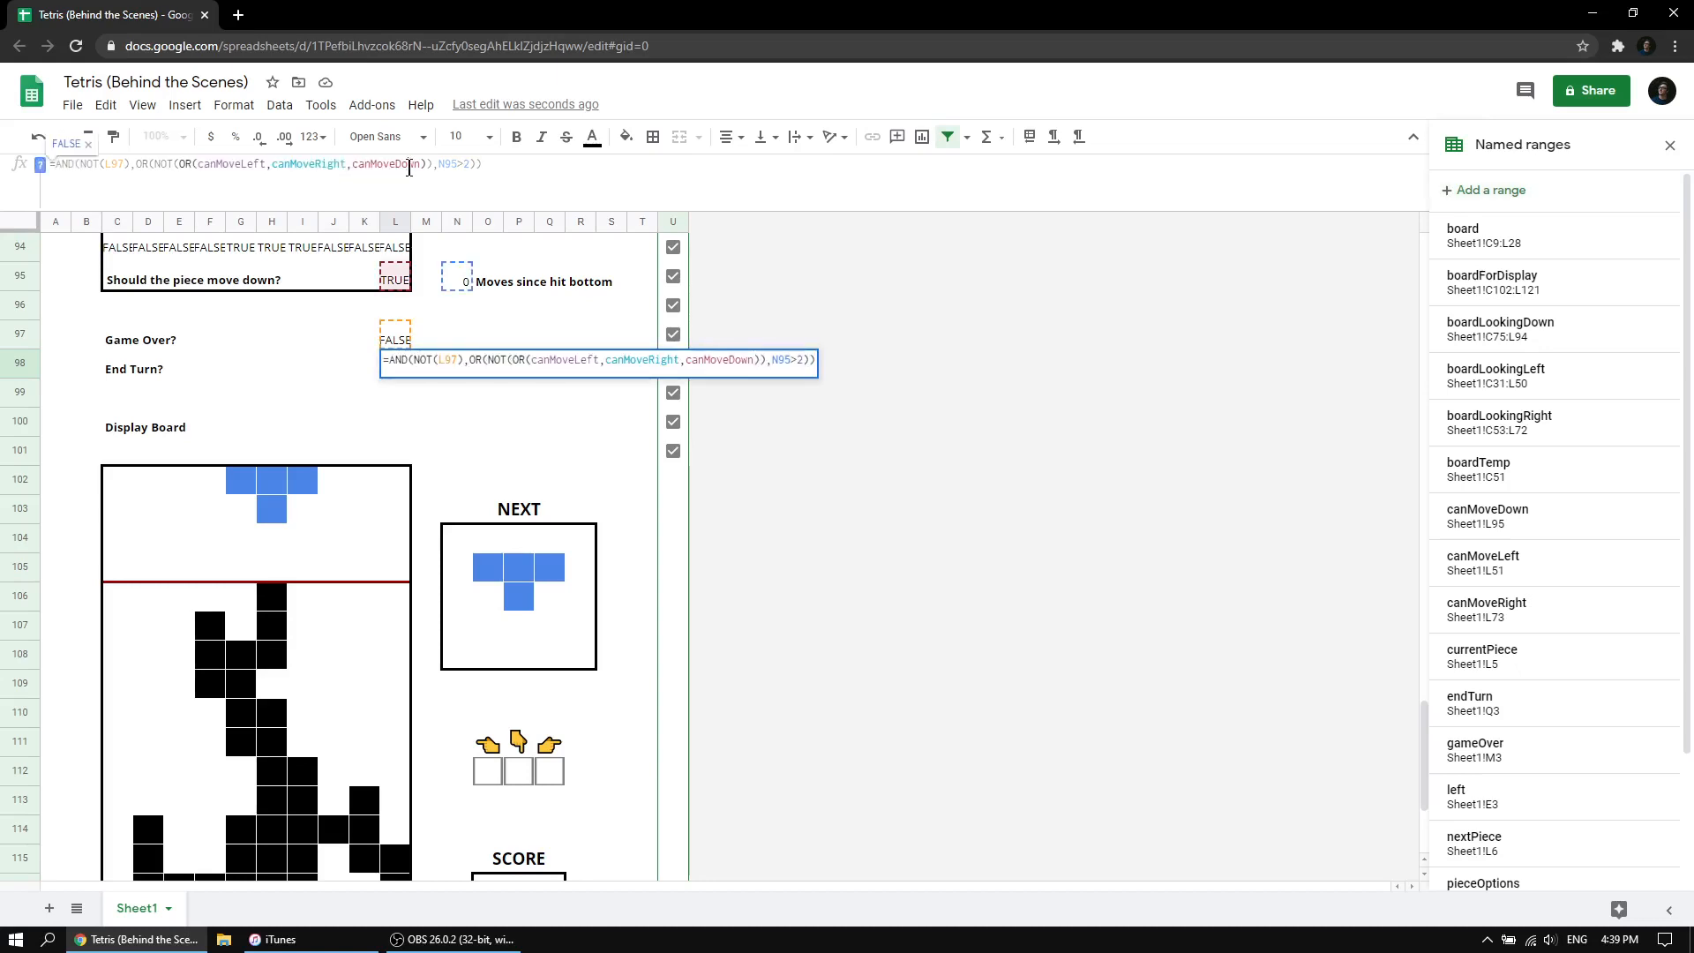
click(335, 374)
click(399, 373)
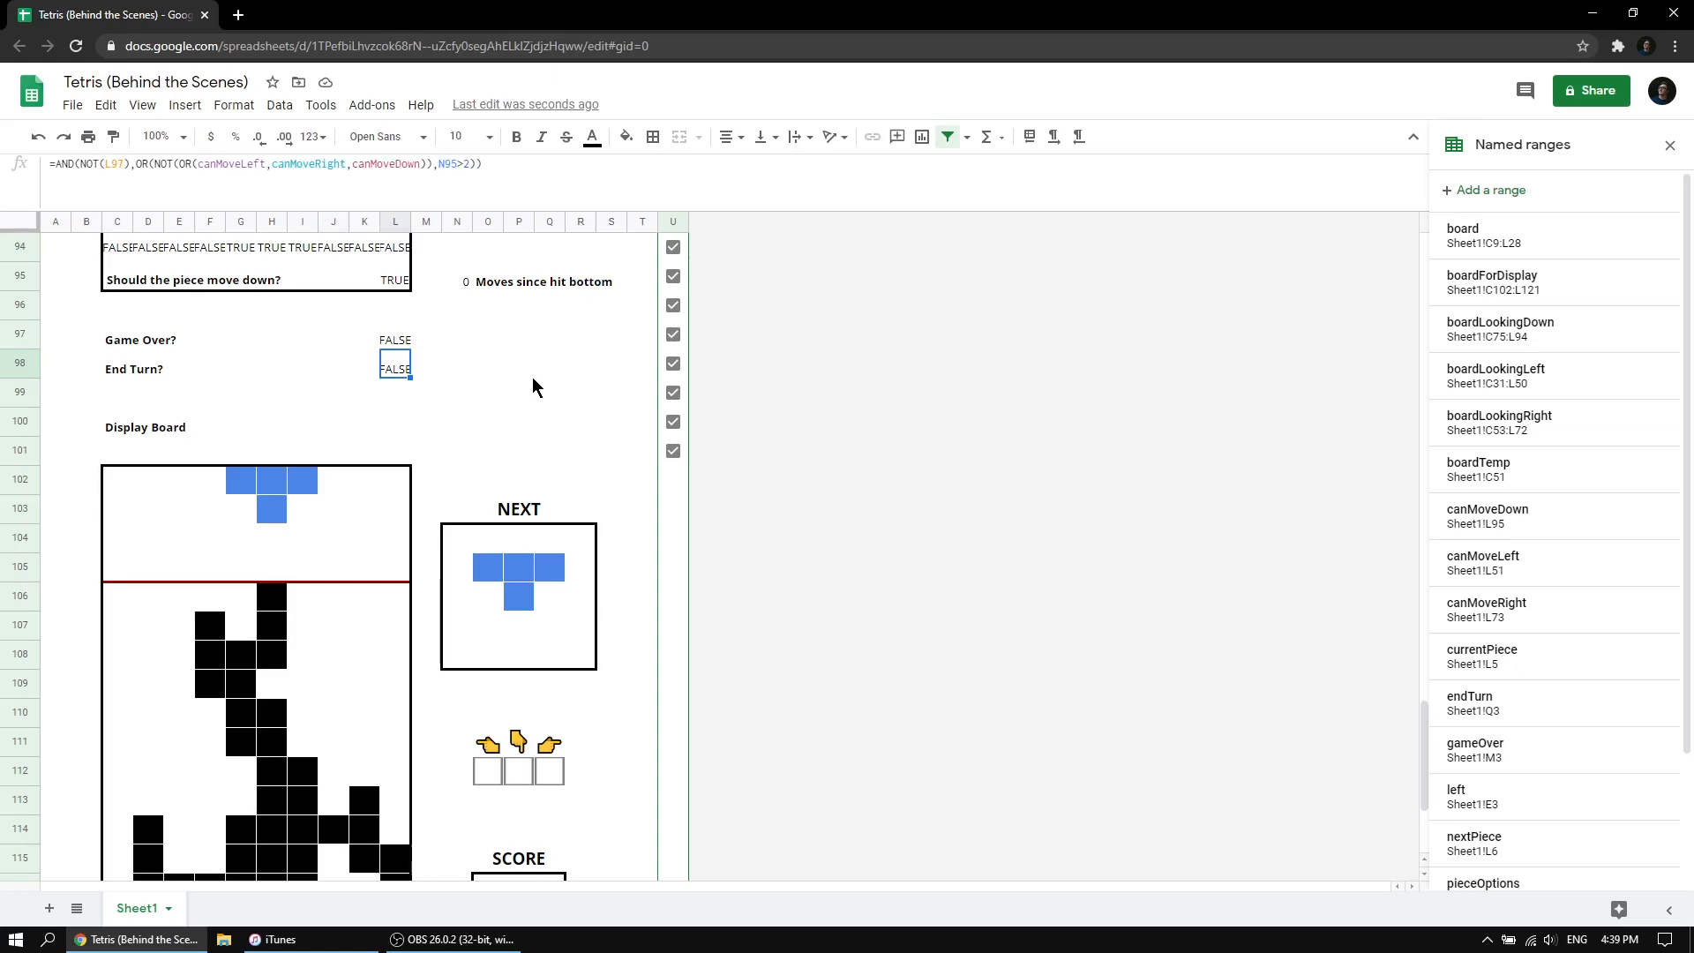
Inspect the self-referencing formula in C9, the first cell of the "Real" Board.
scroll(532, 378, up, 4)
scroll(531, 378, up, 20)
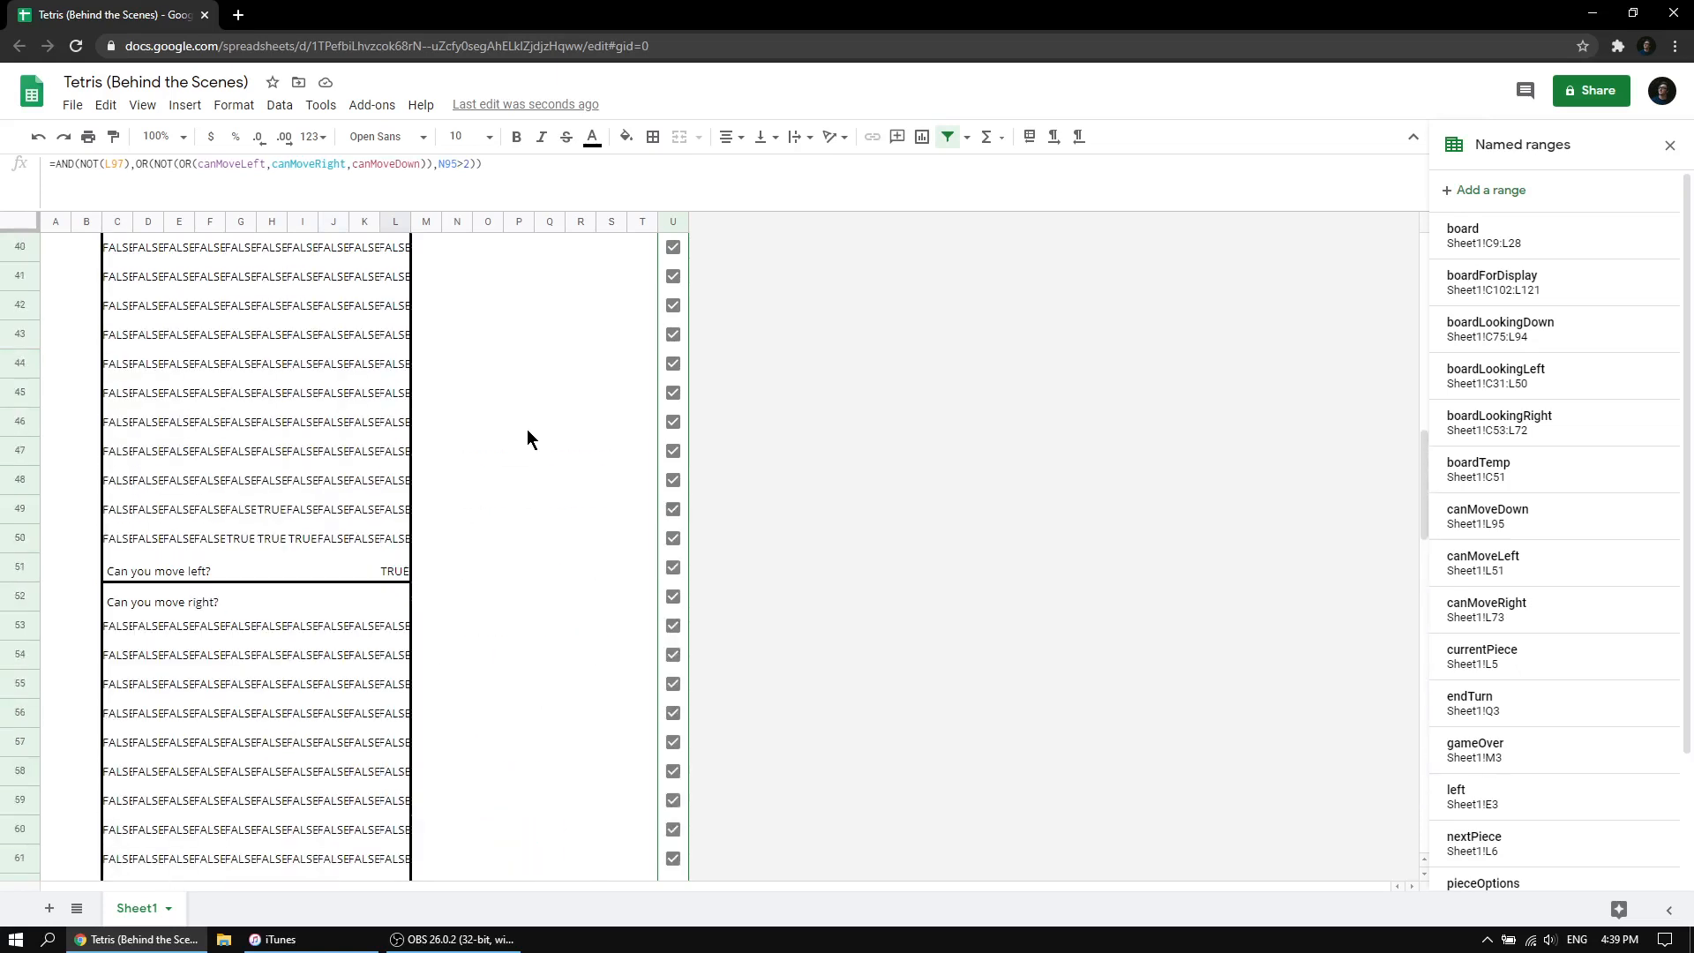
scroll(520, 429, up, 5)
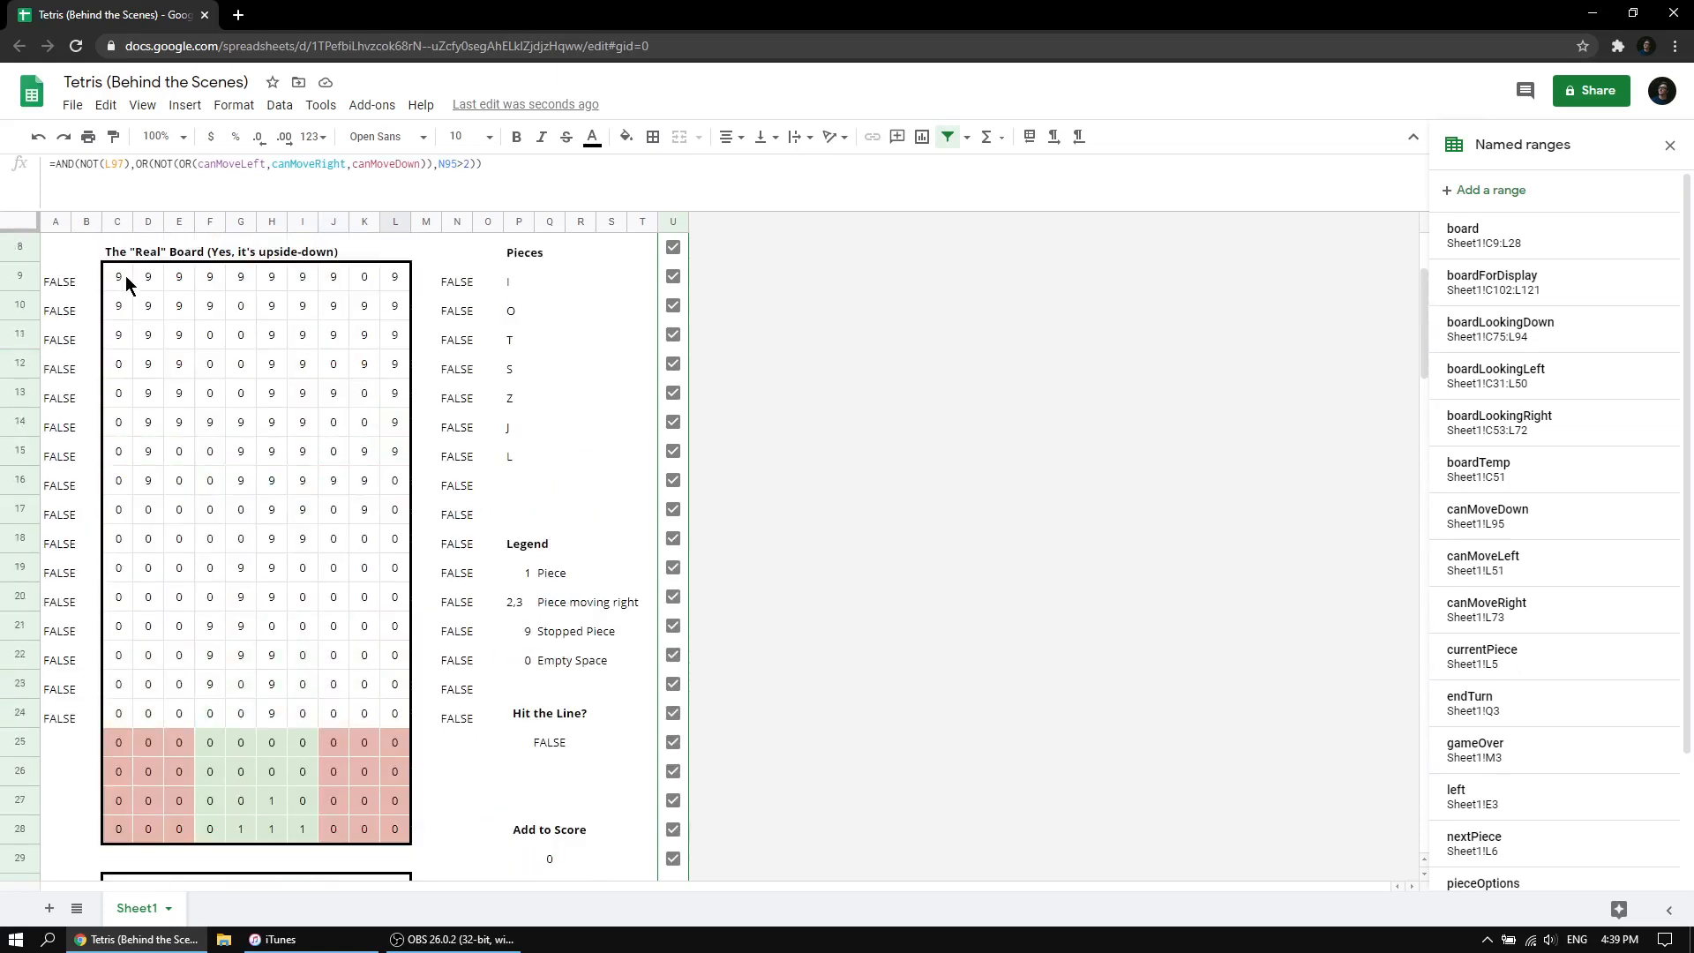
click(122, 278)
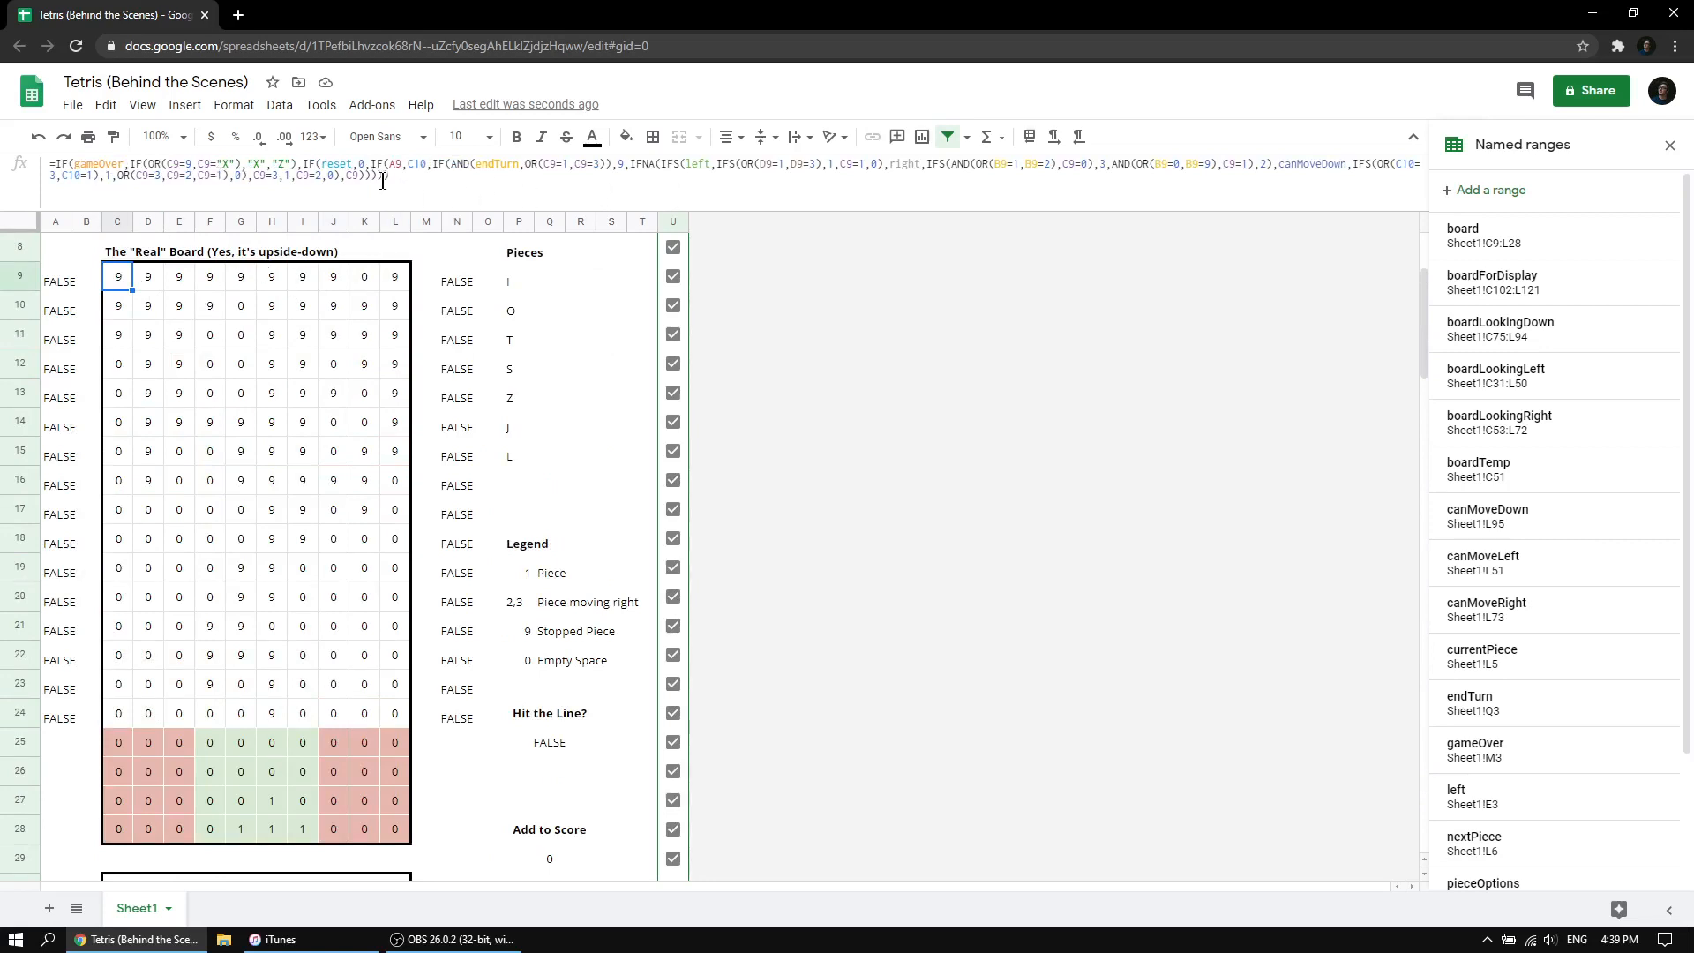
Examine the endTurn condition and its result in the C9 formula of the "Real" Board, leaving the formula unchanged.
click(497, 165)
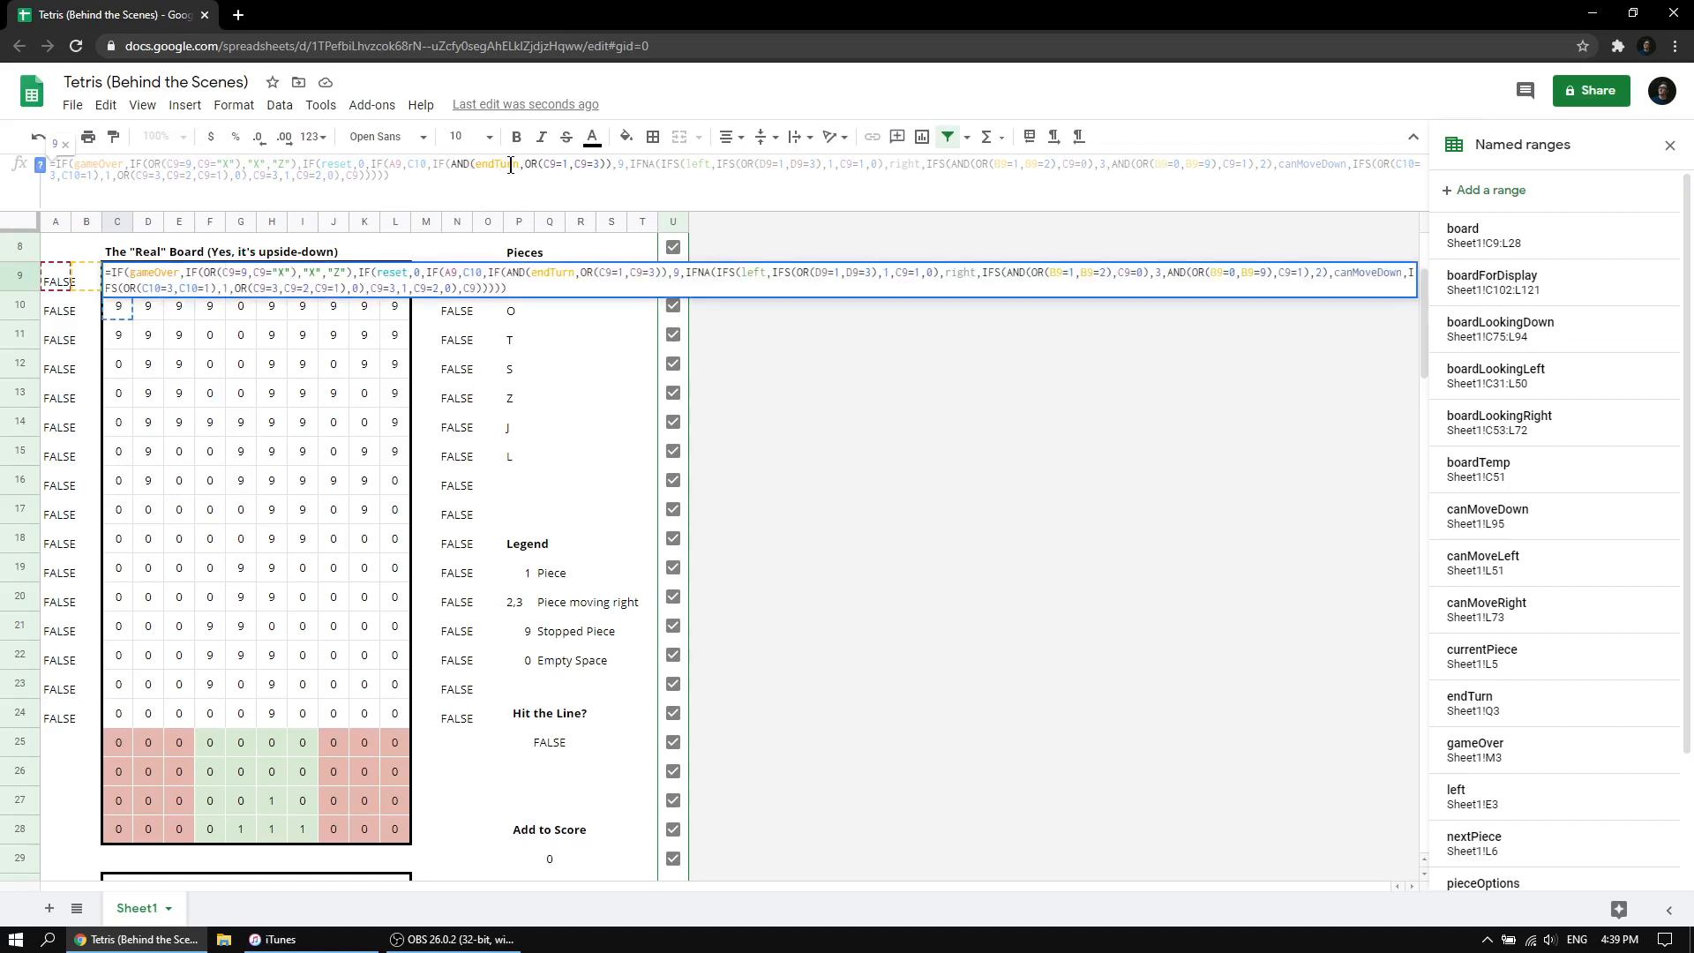
click(585, 169)
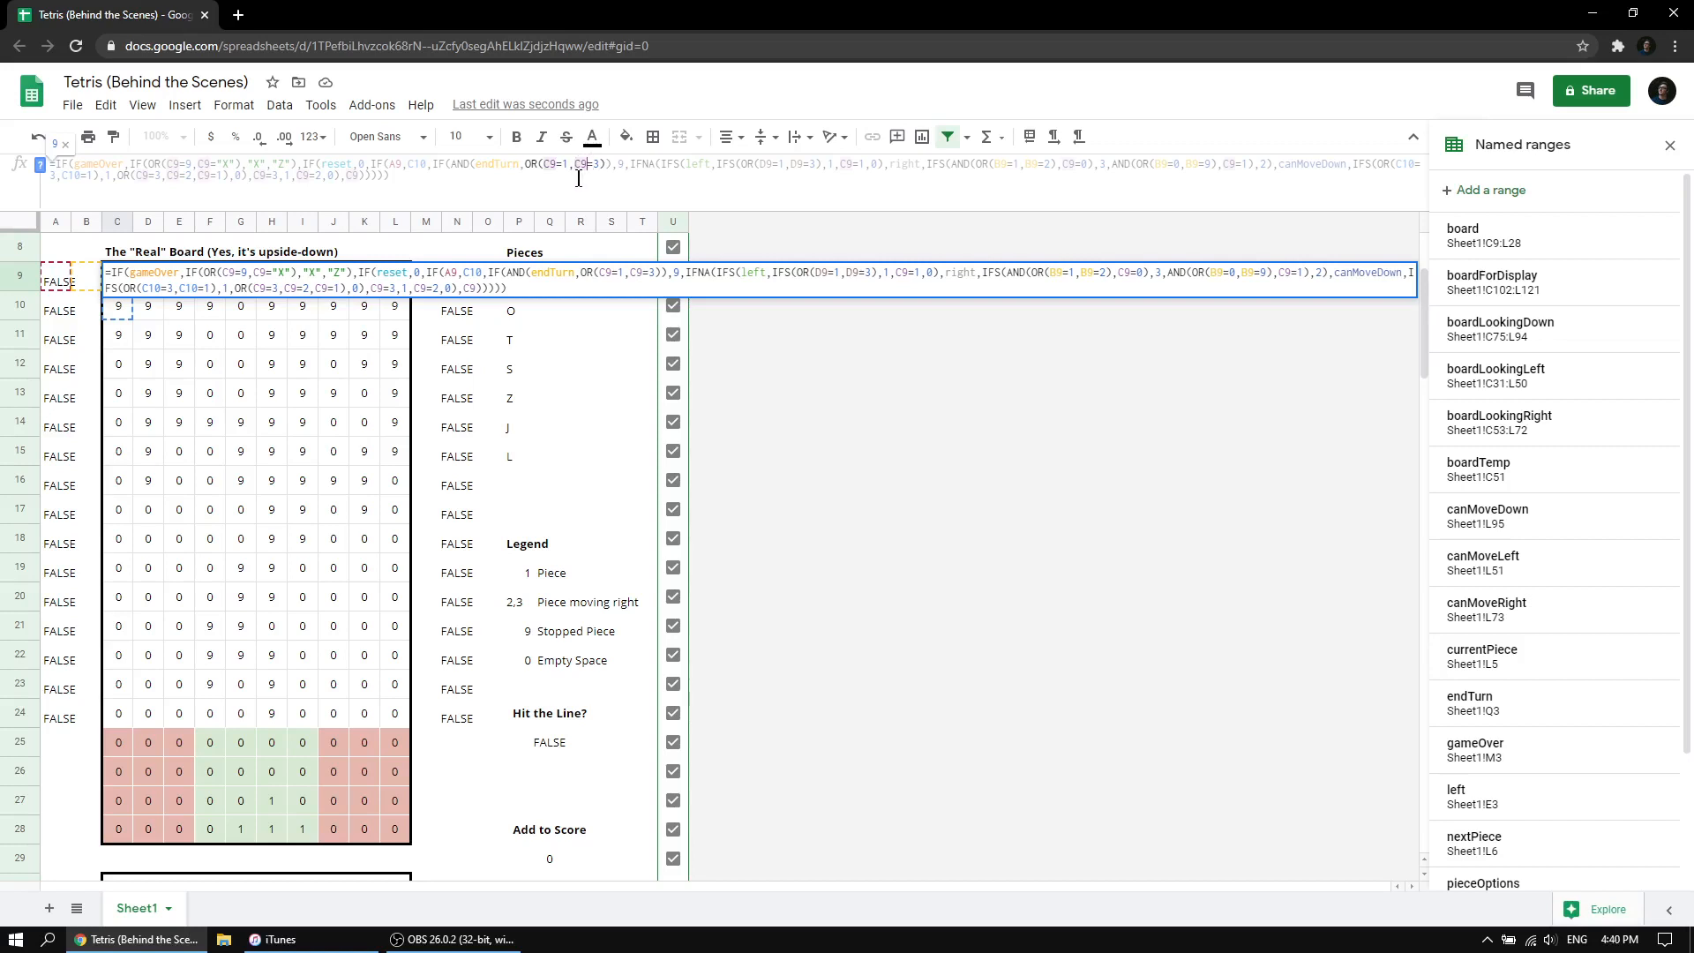
click(622, 164)
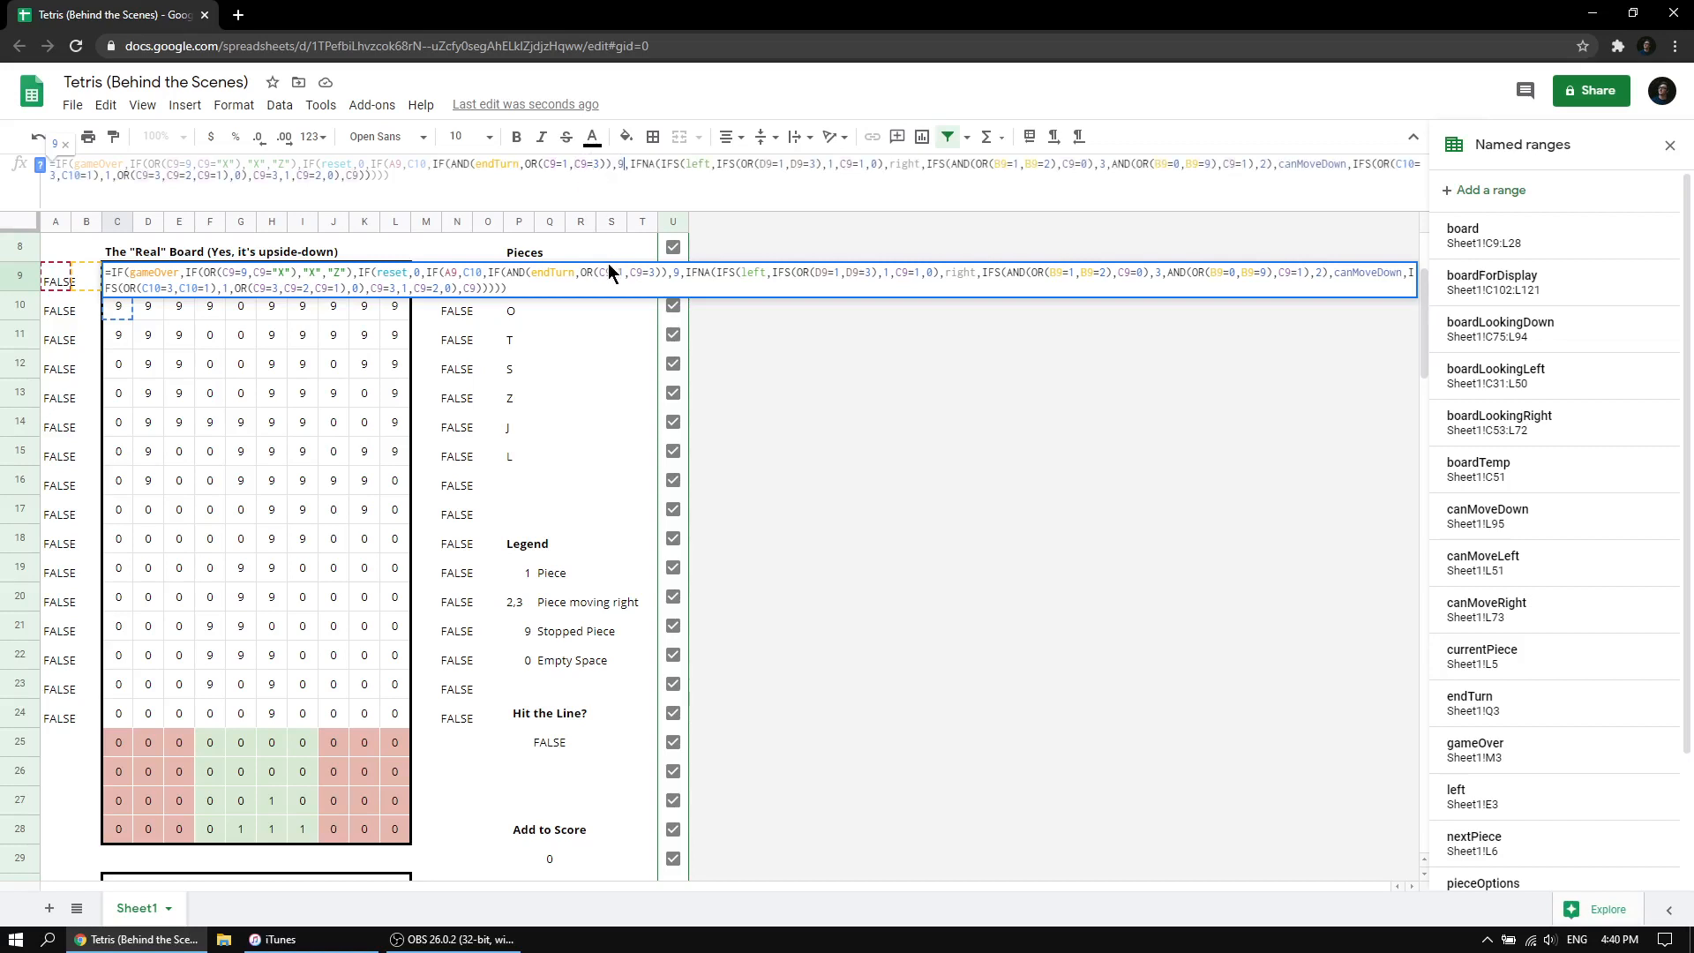
click(302, 363)
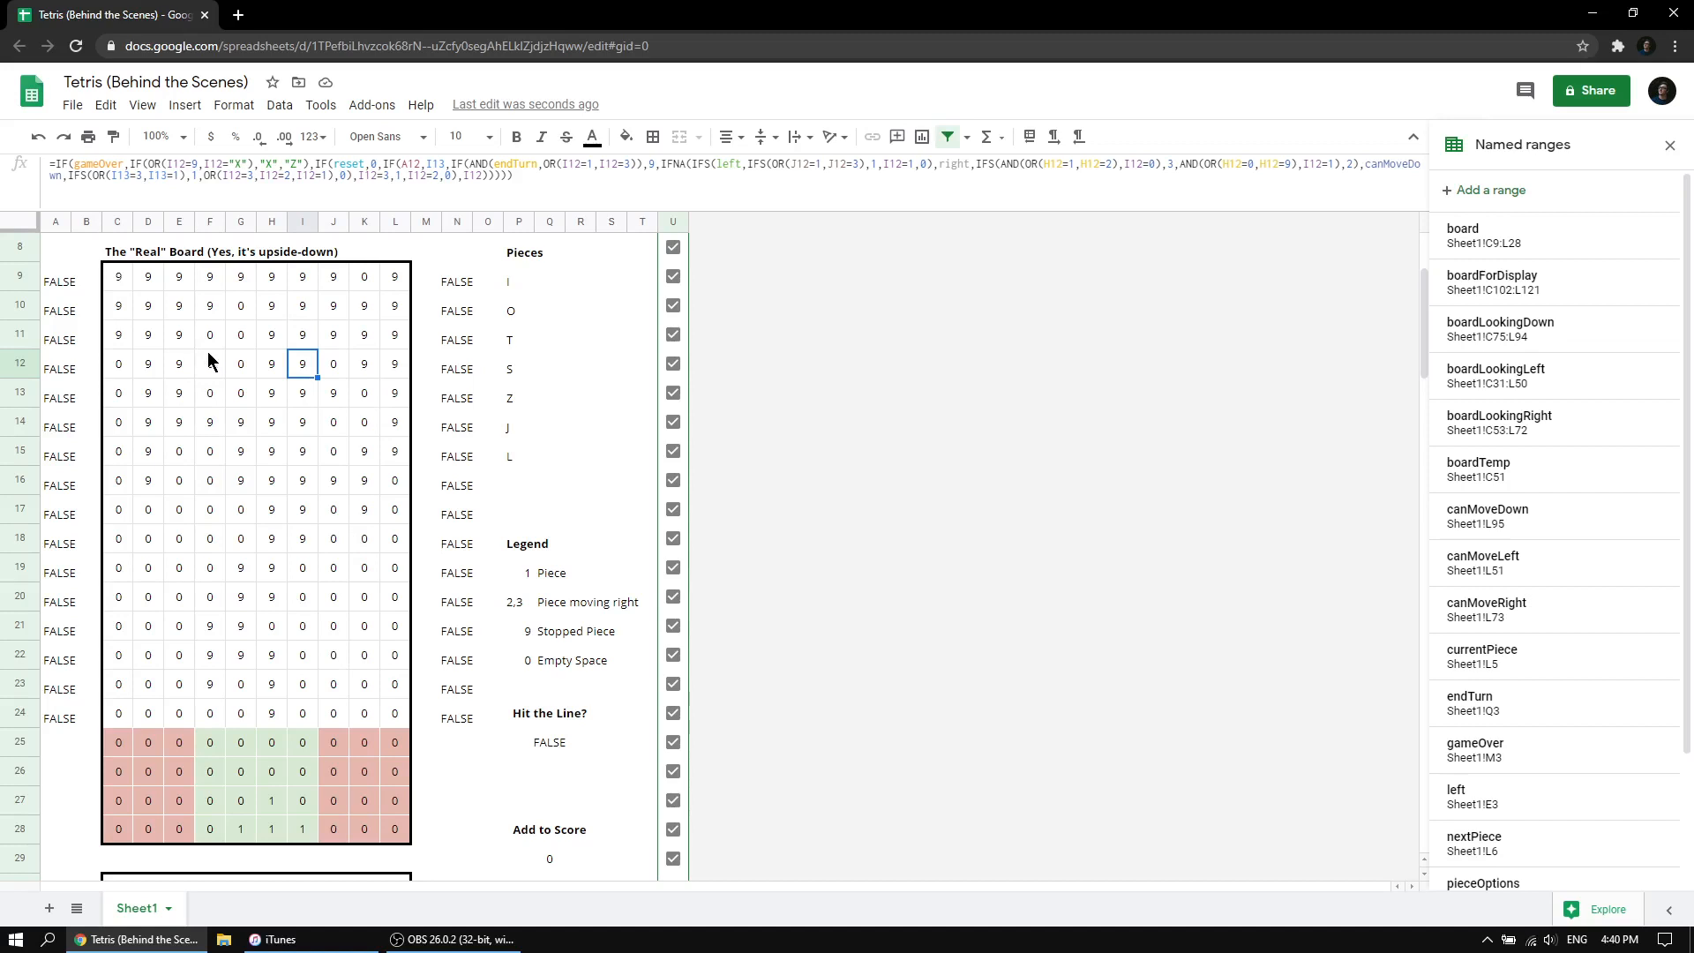
Highlight the green spawn area F25:I28 on the "Real" Board and inspect the endTurn part of the F25 formula without changing it.
scroll(272, 600, down, 2)
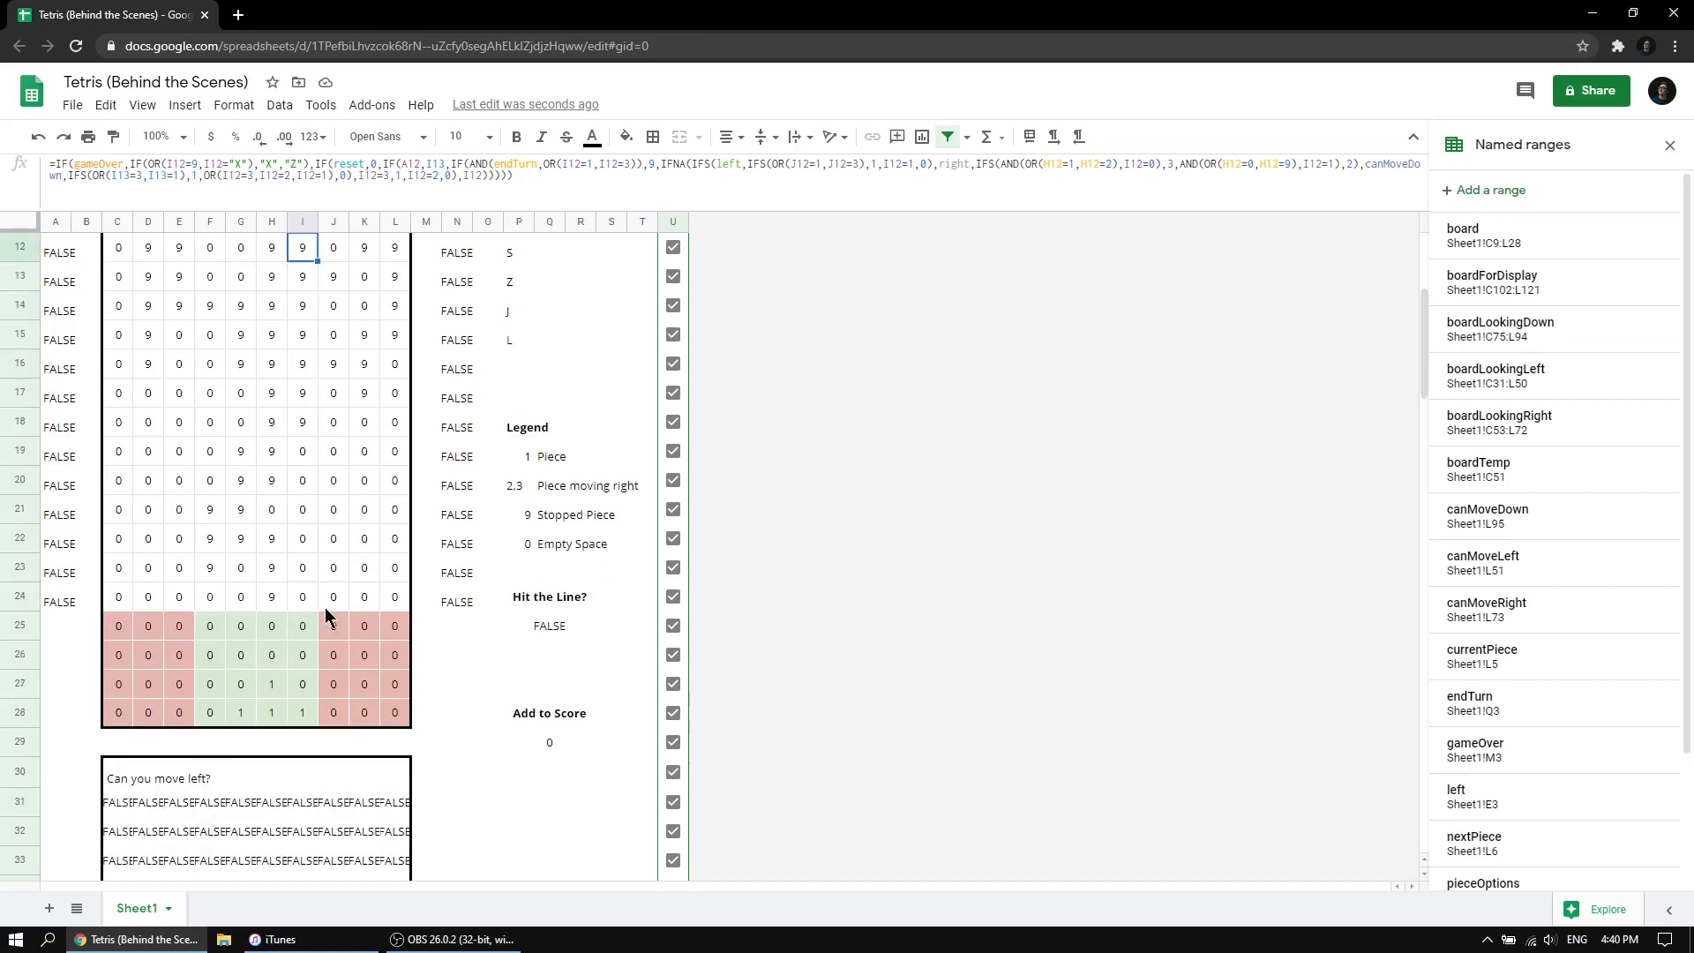
click(210, 629)
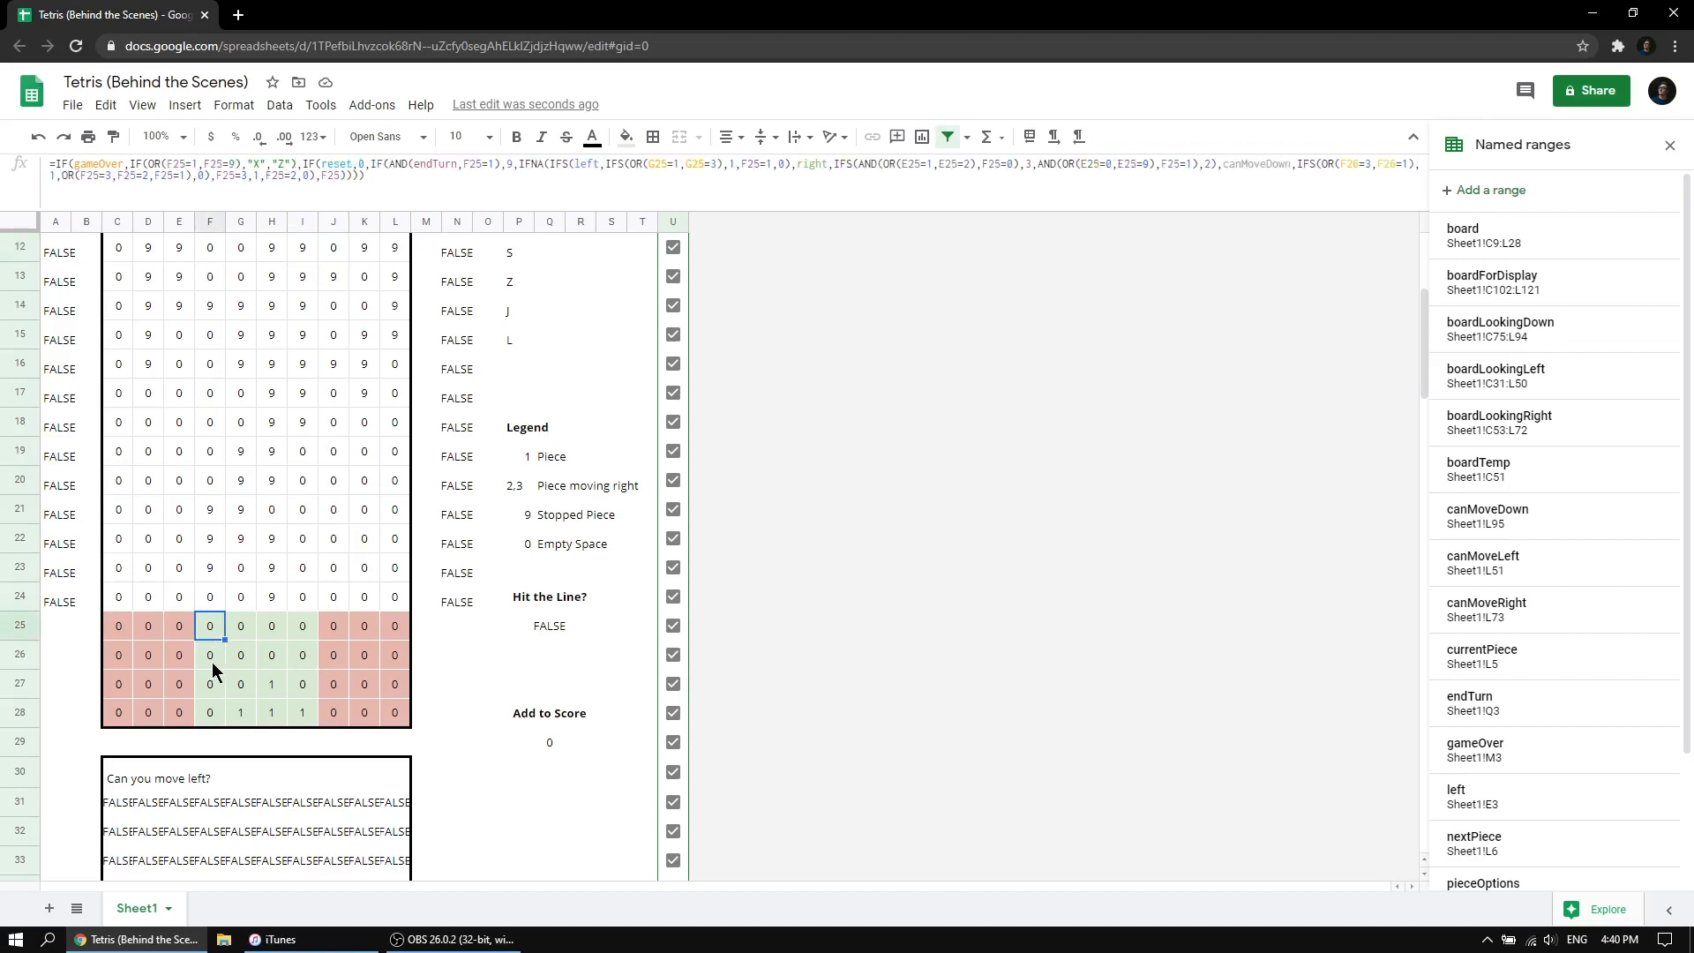
drag(214, 626, 316, 716)
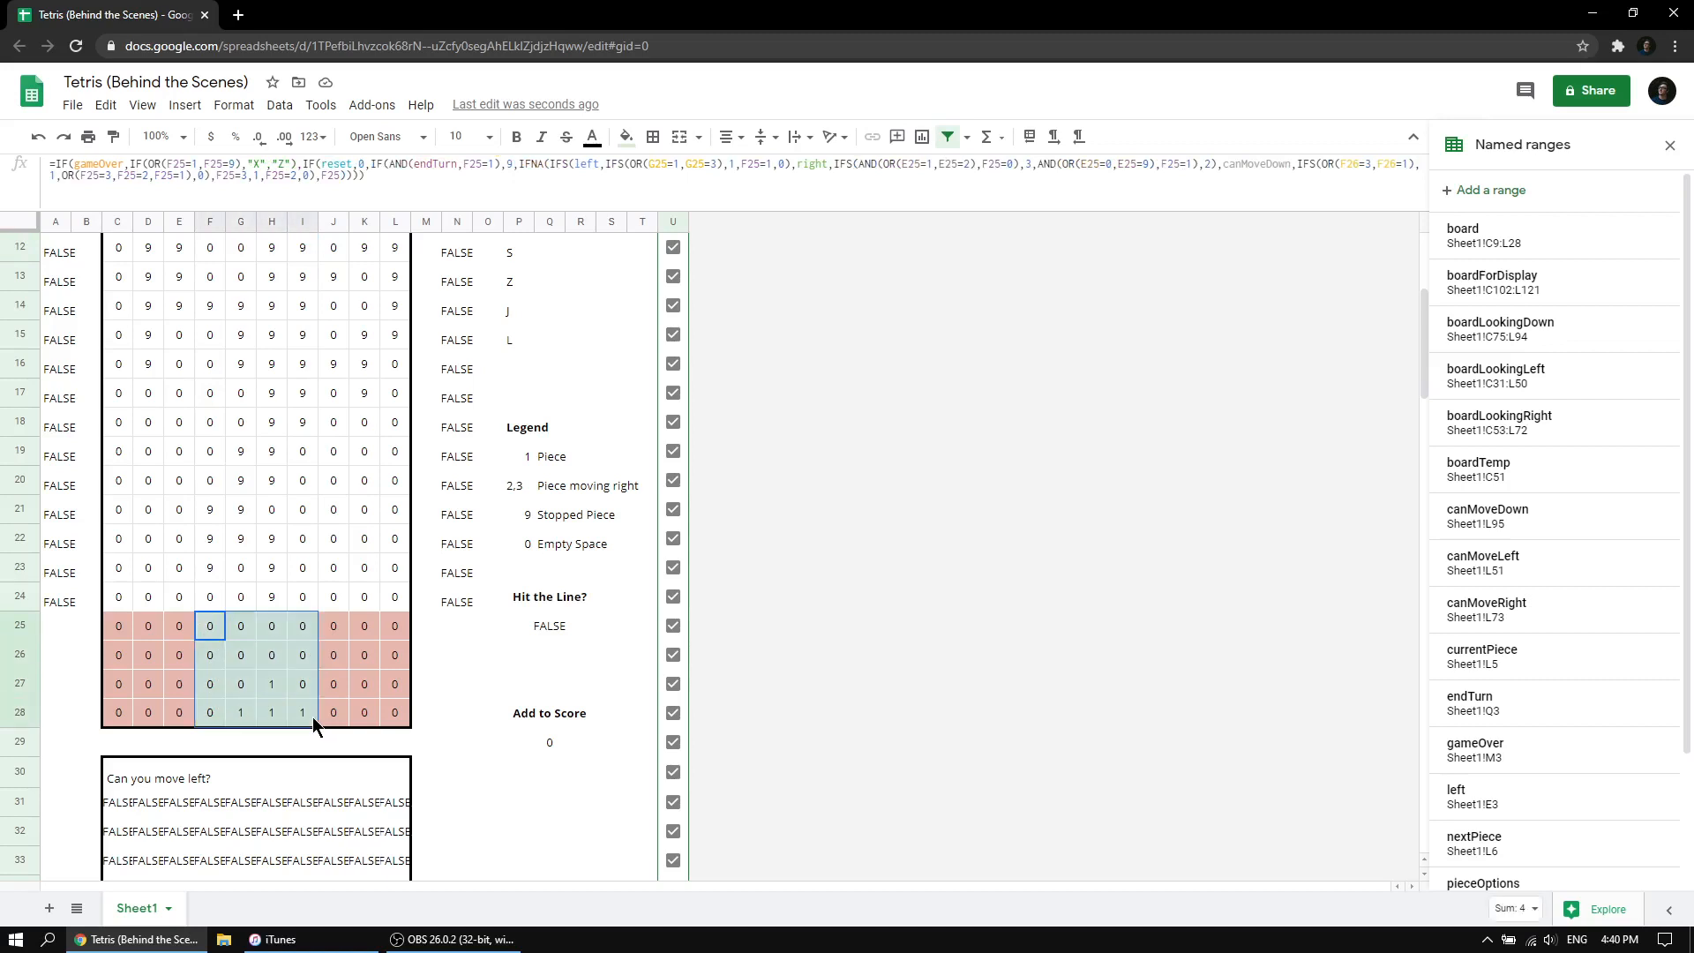
click(439, 166)
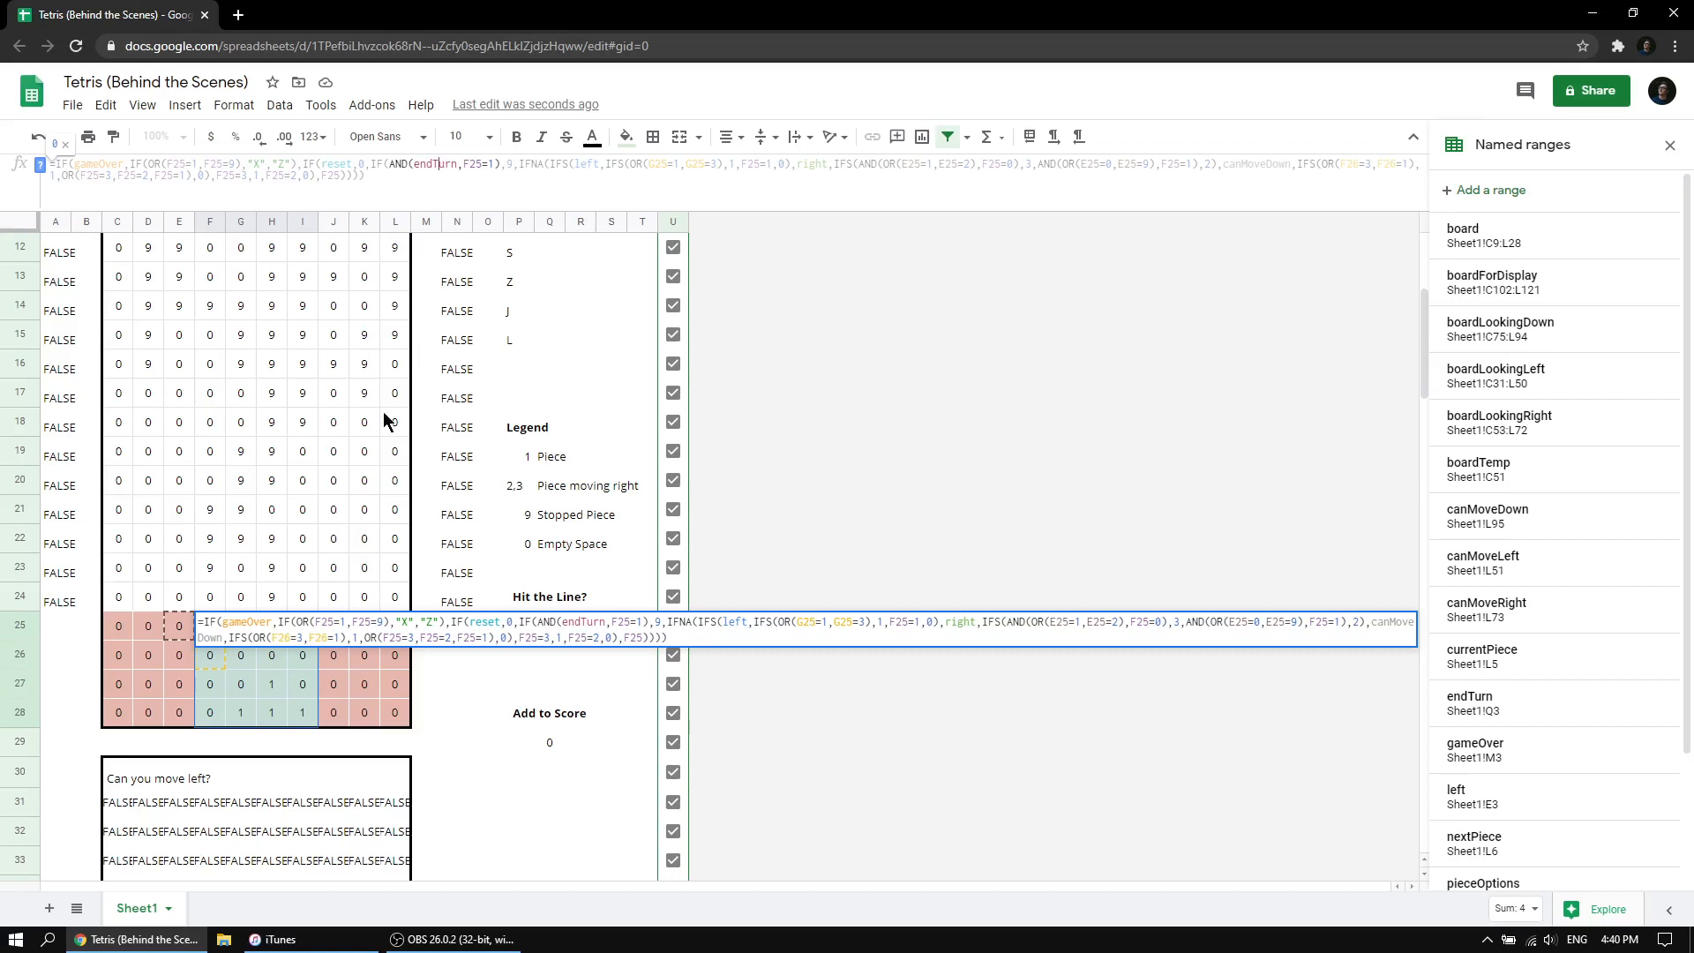
scroll(480, 517, up, 3)
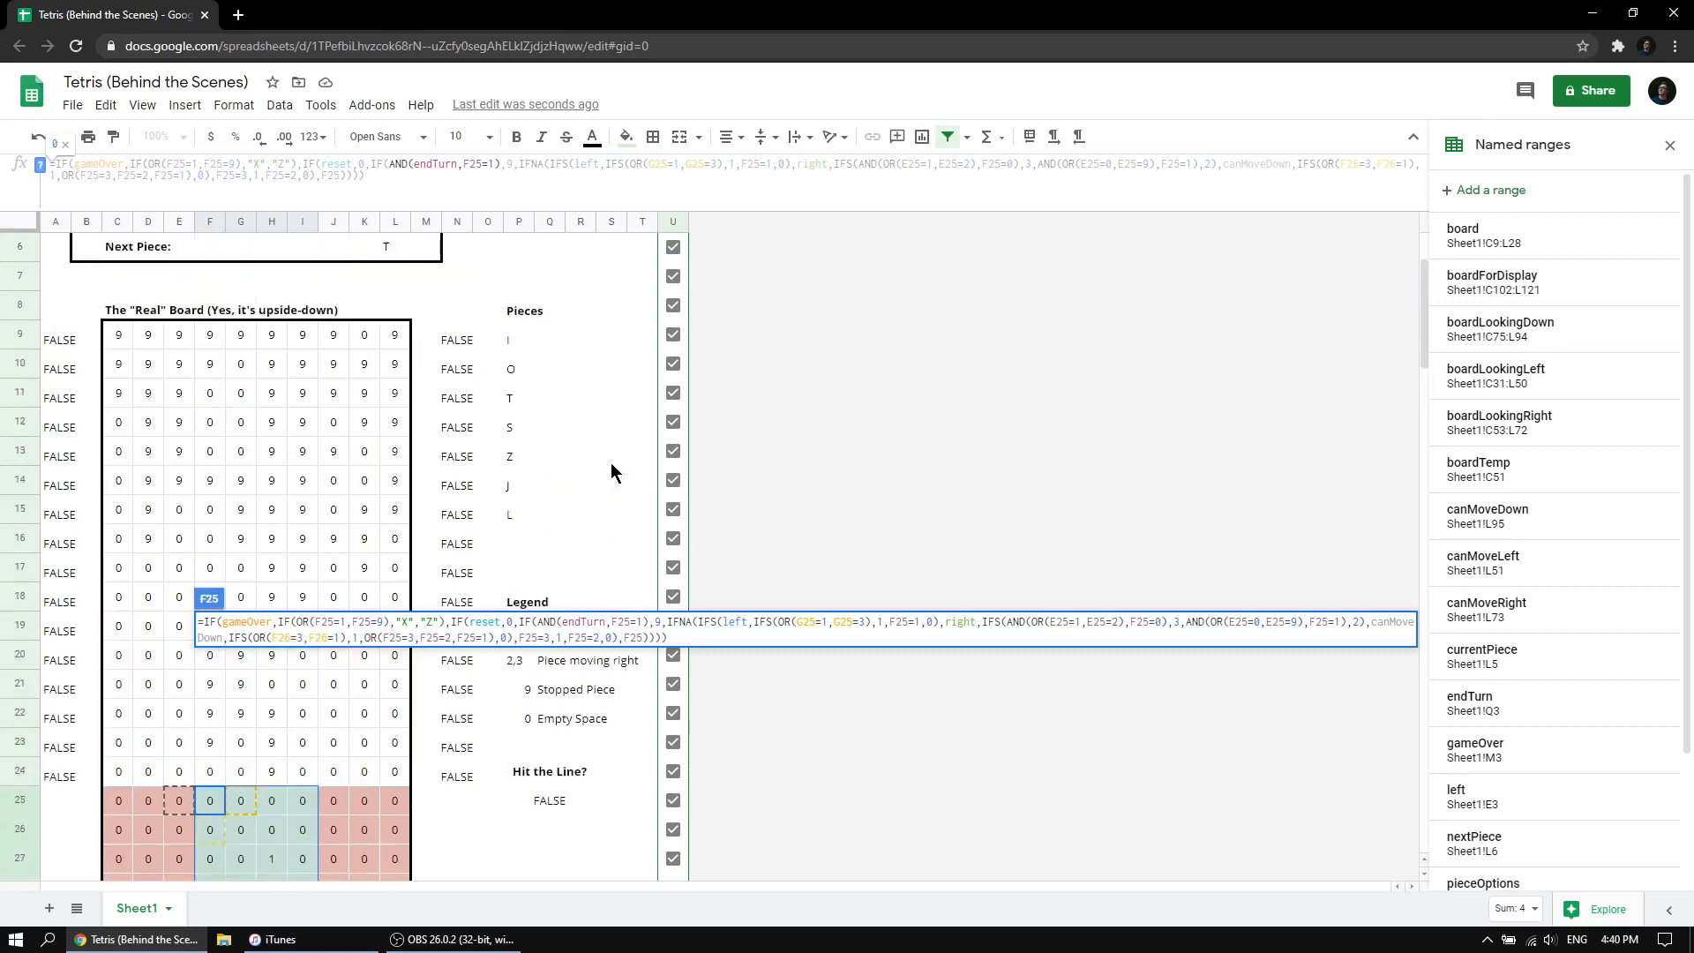
click(556, 425)
Look over the Display Board with its NEXT piece box and return to the "Real" Board.
scroll(557, 441, down, 1)
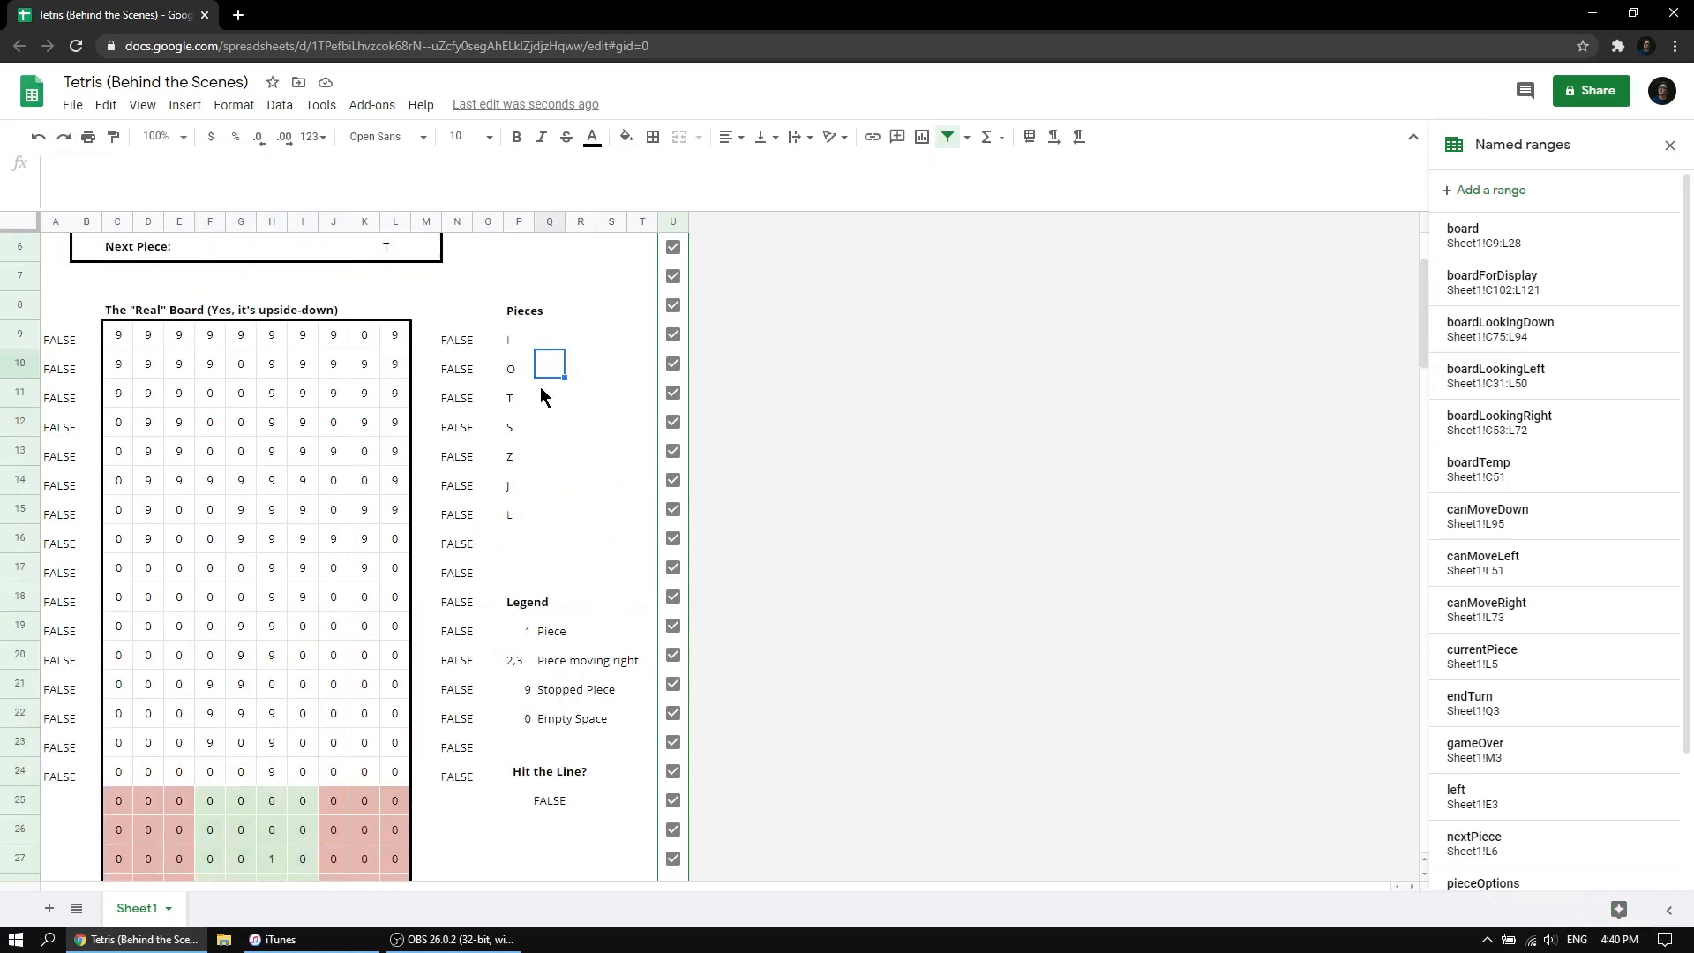
scroll(568, 570, down, 5)
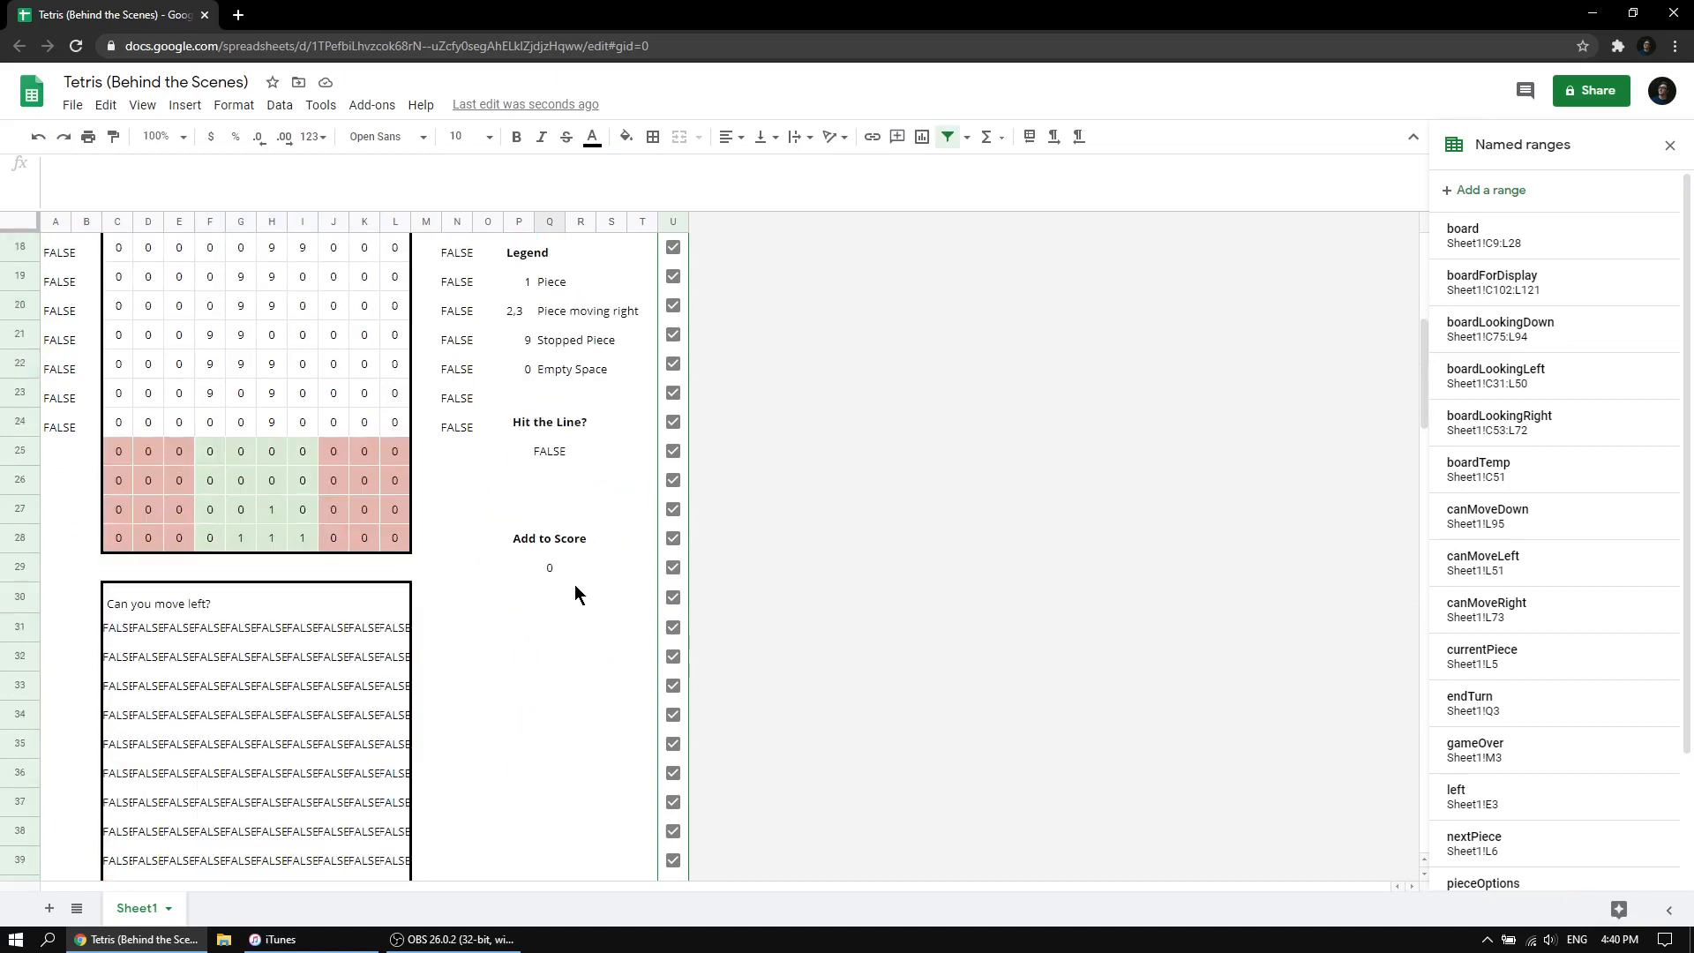
scroll(565, 582, down, 20)
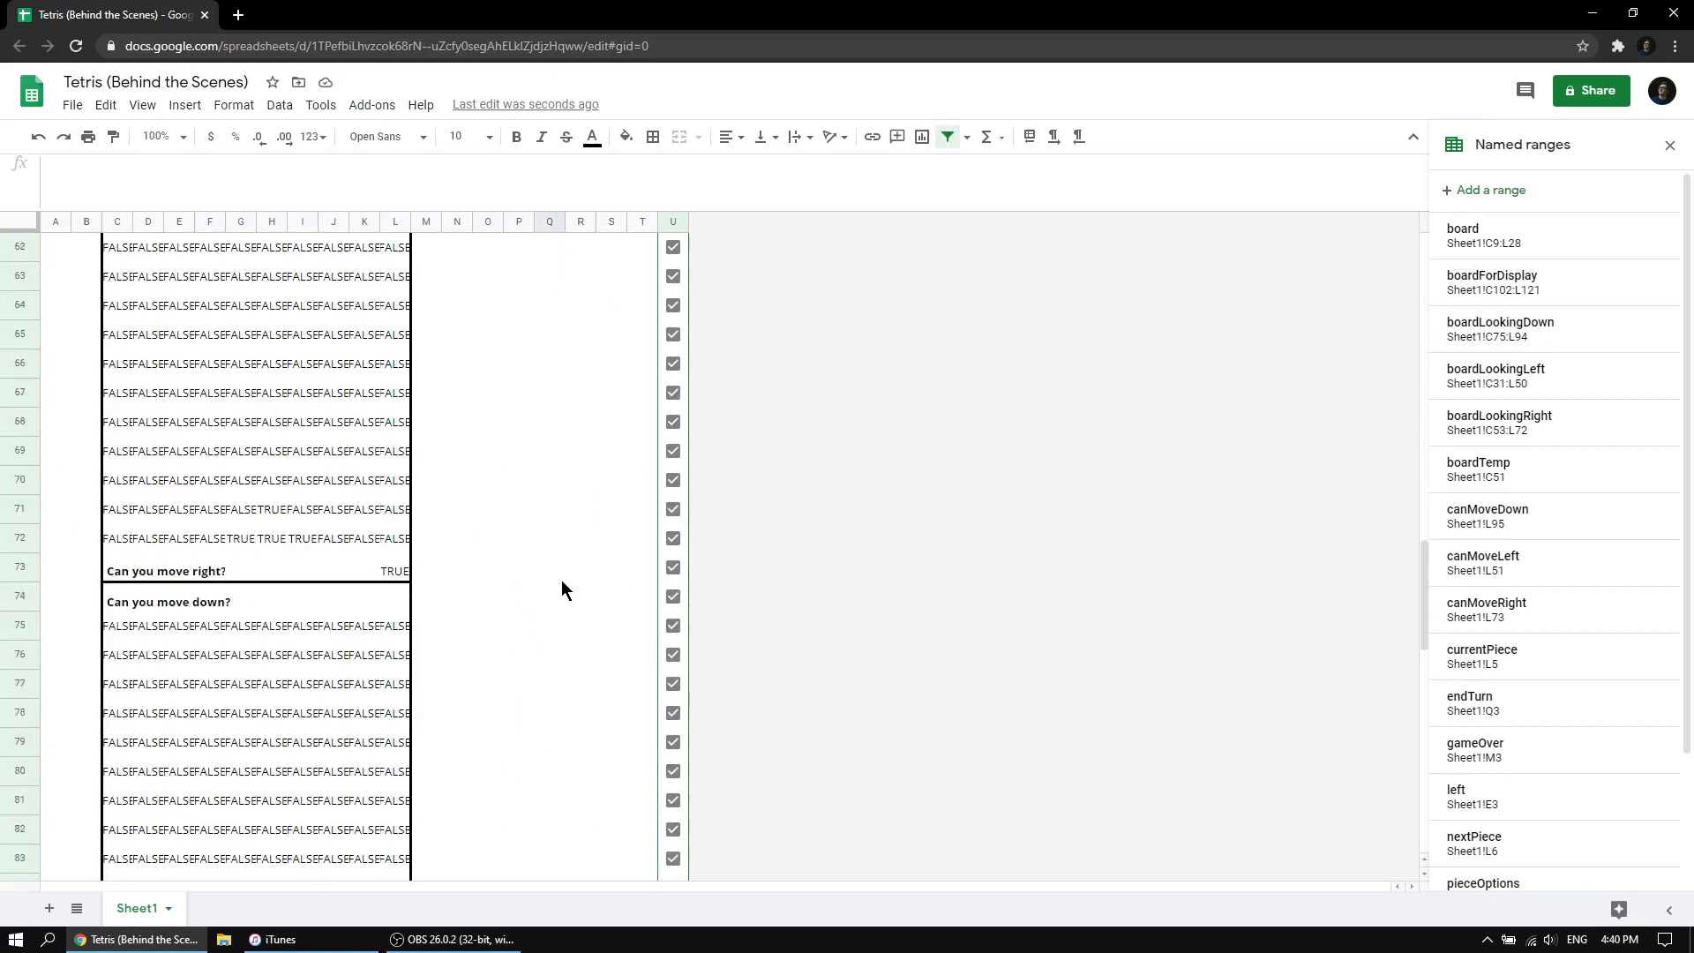
scroll(562, 583, down, 6)
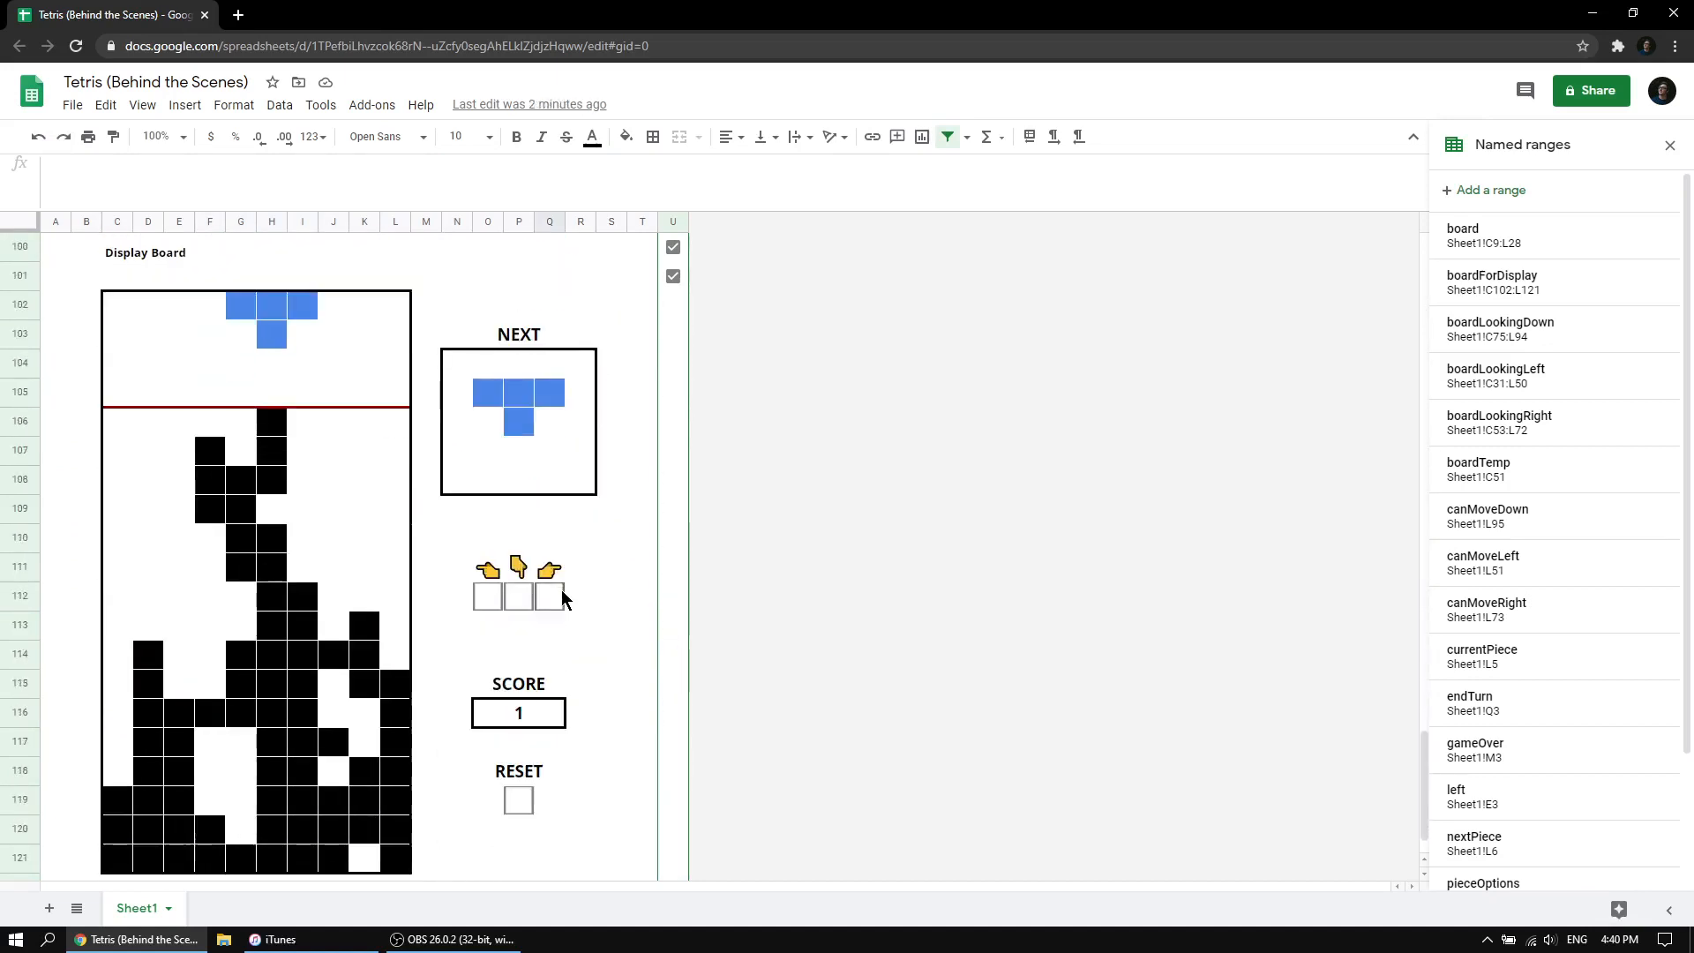
scroll(564, 597, up, 20)
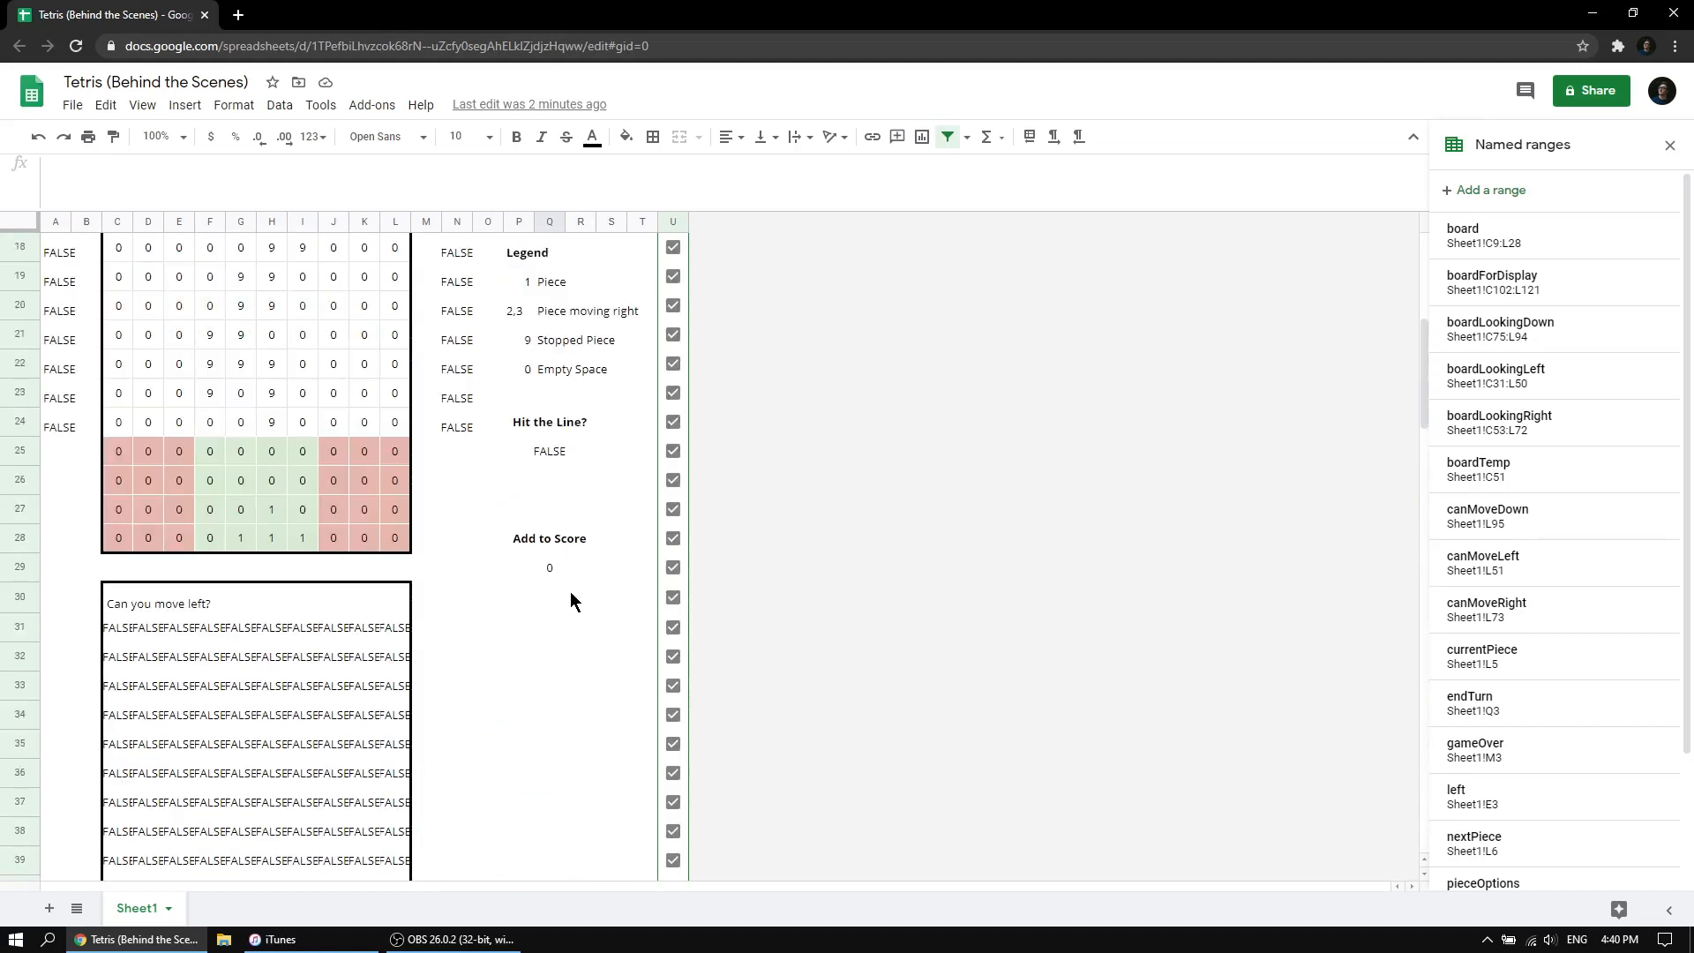
scroll(570, 600, up, 5)
Go to the nextPiece named range and inspect its formula in L6 along with the list of pieces it draws from.
scroll(570, 586, down, 2)
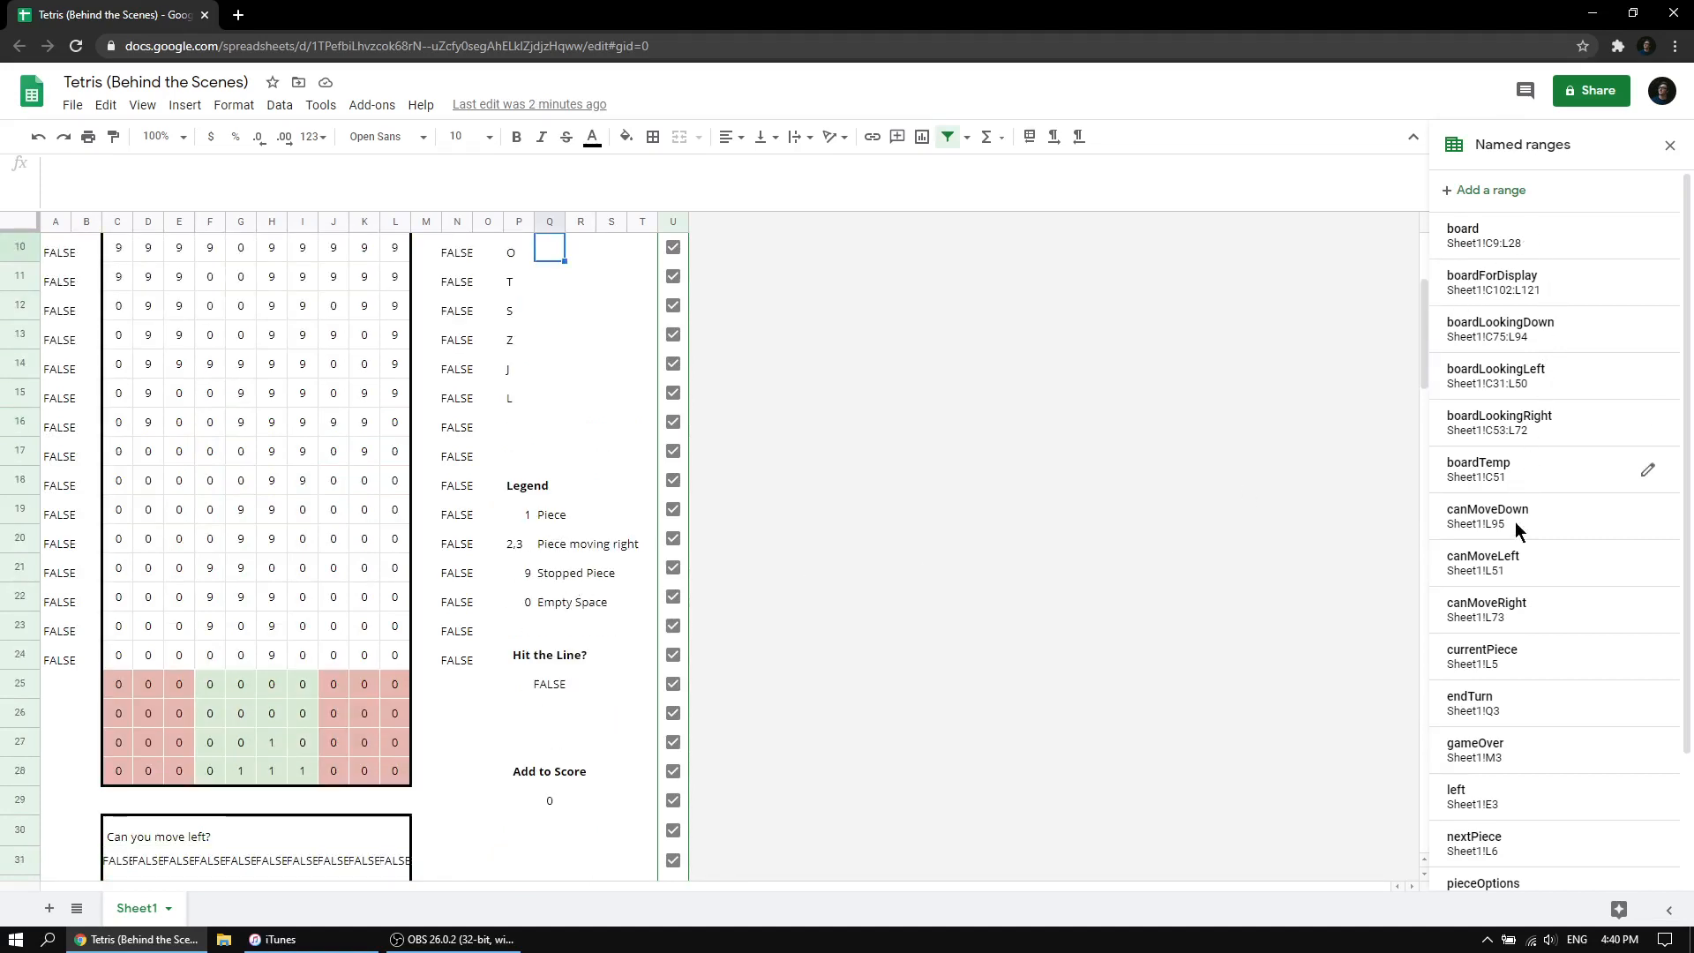
scroll(1519, 646, down, 2)
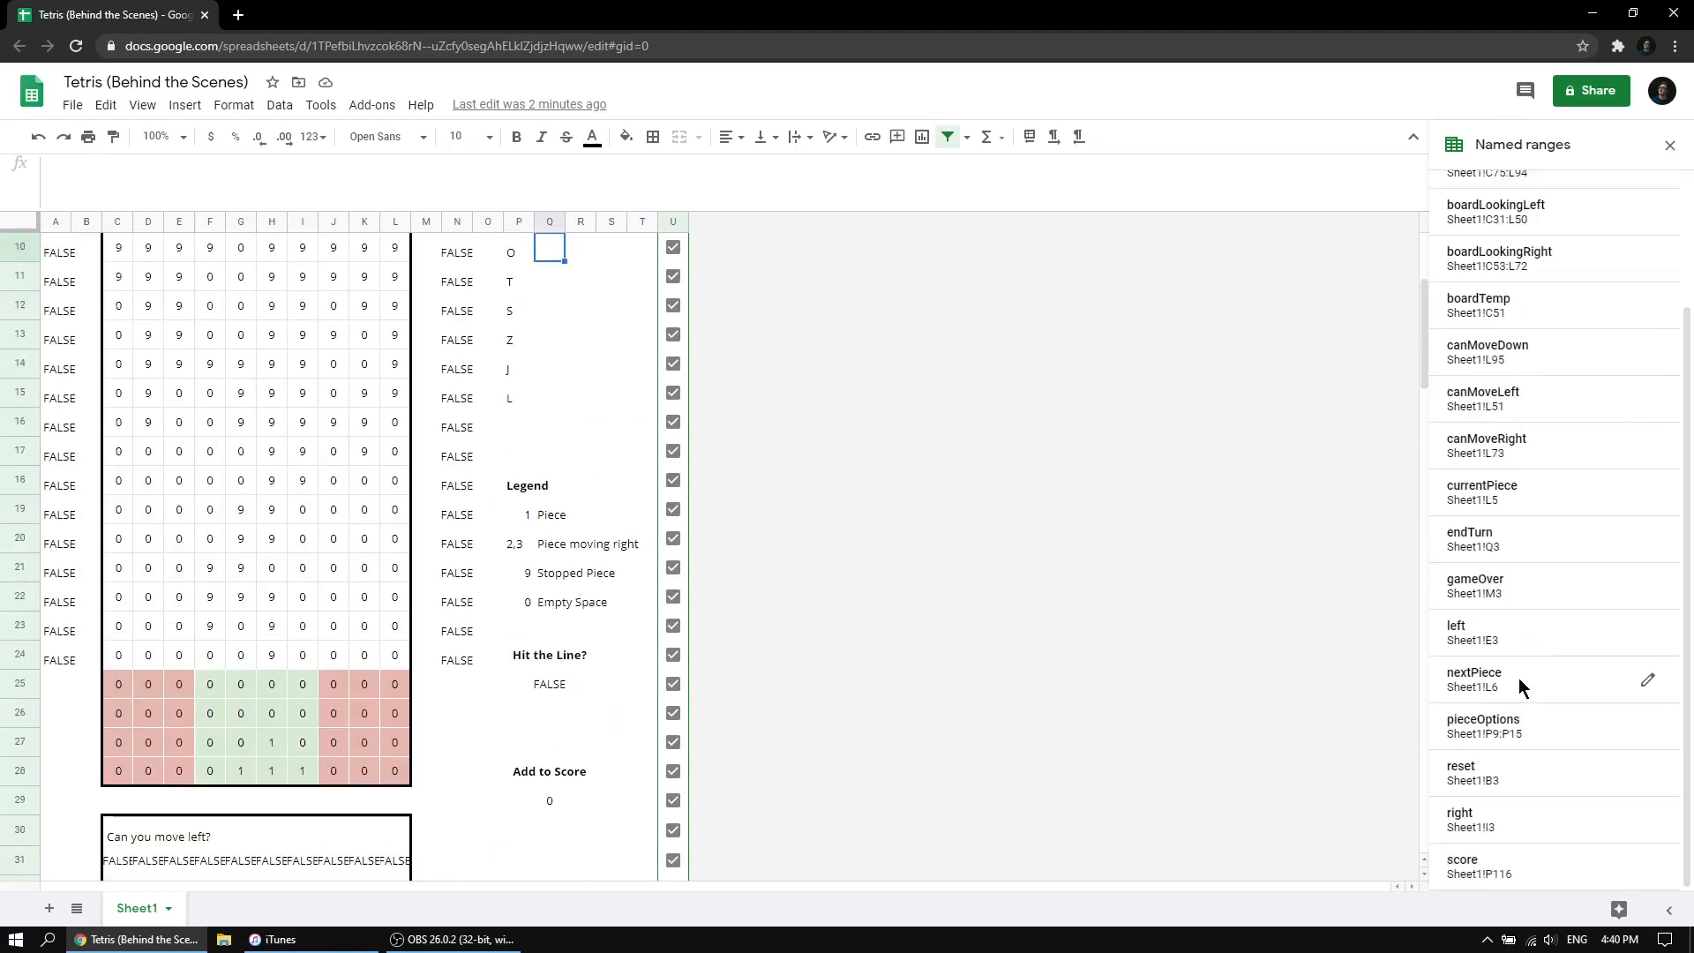
click(1518, 678)
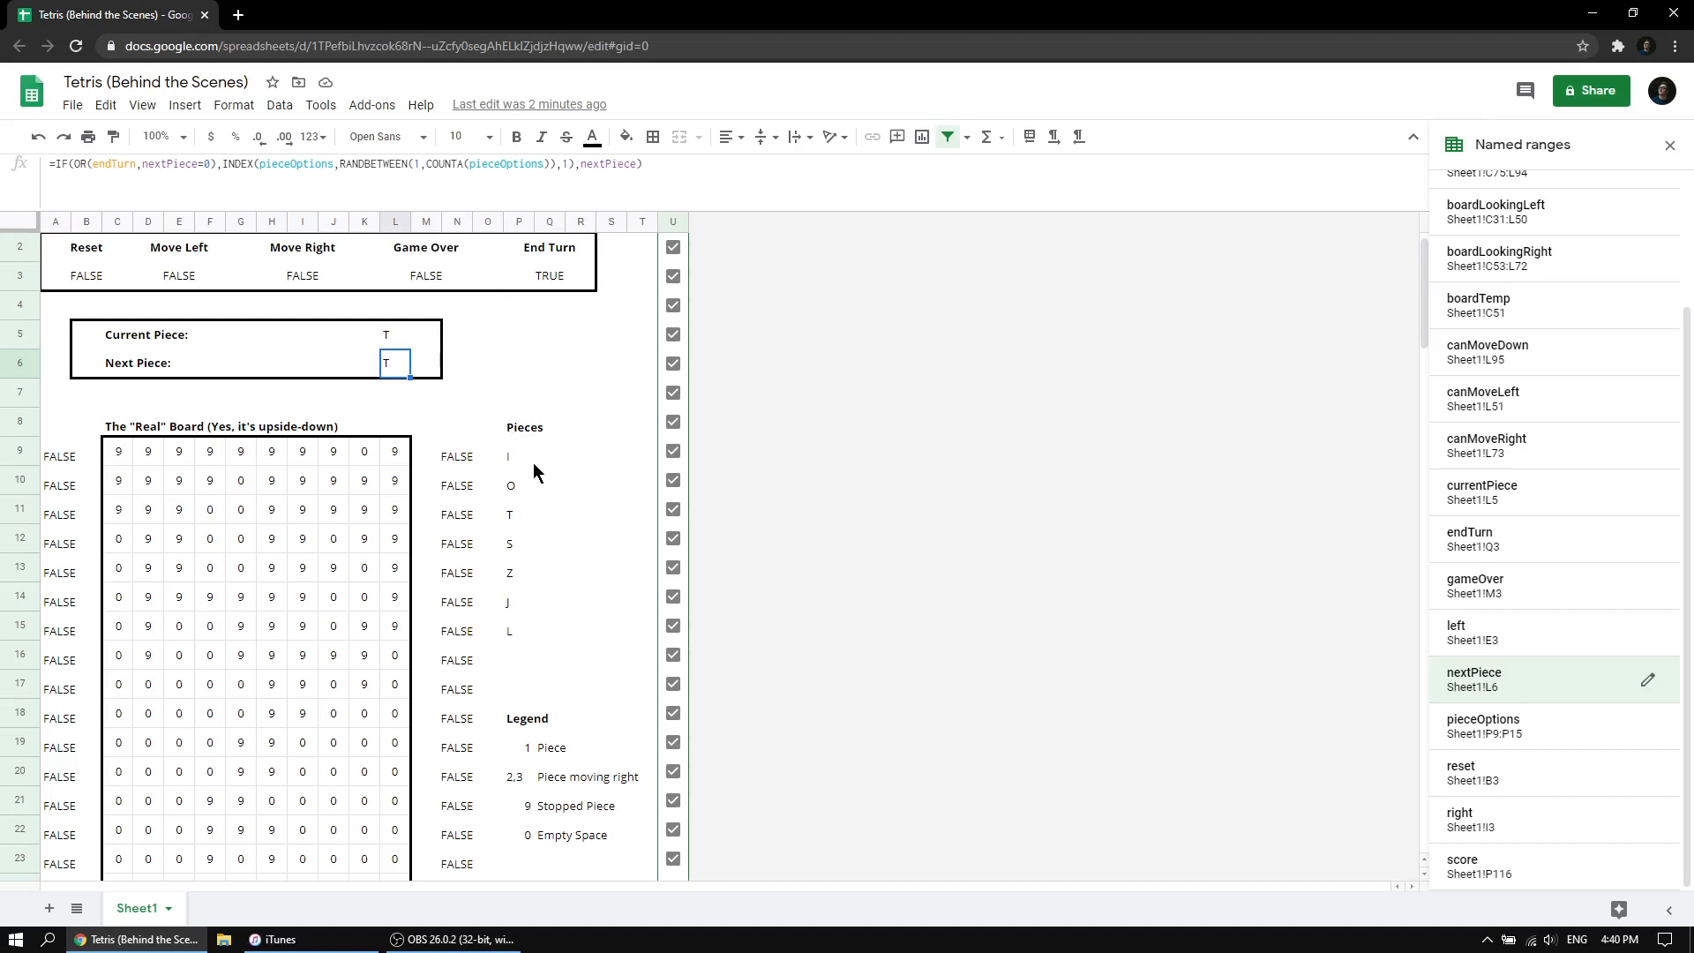
drag(533, 457, 544, 637)
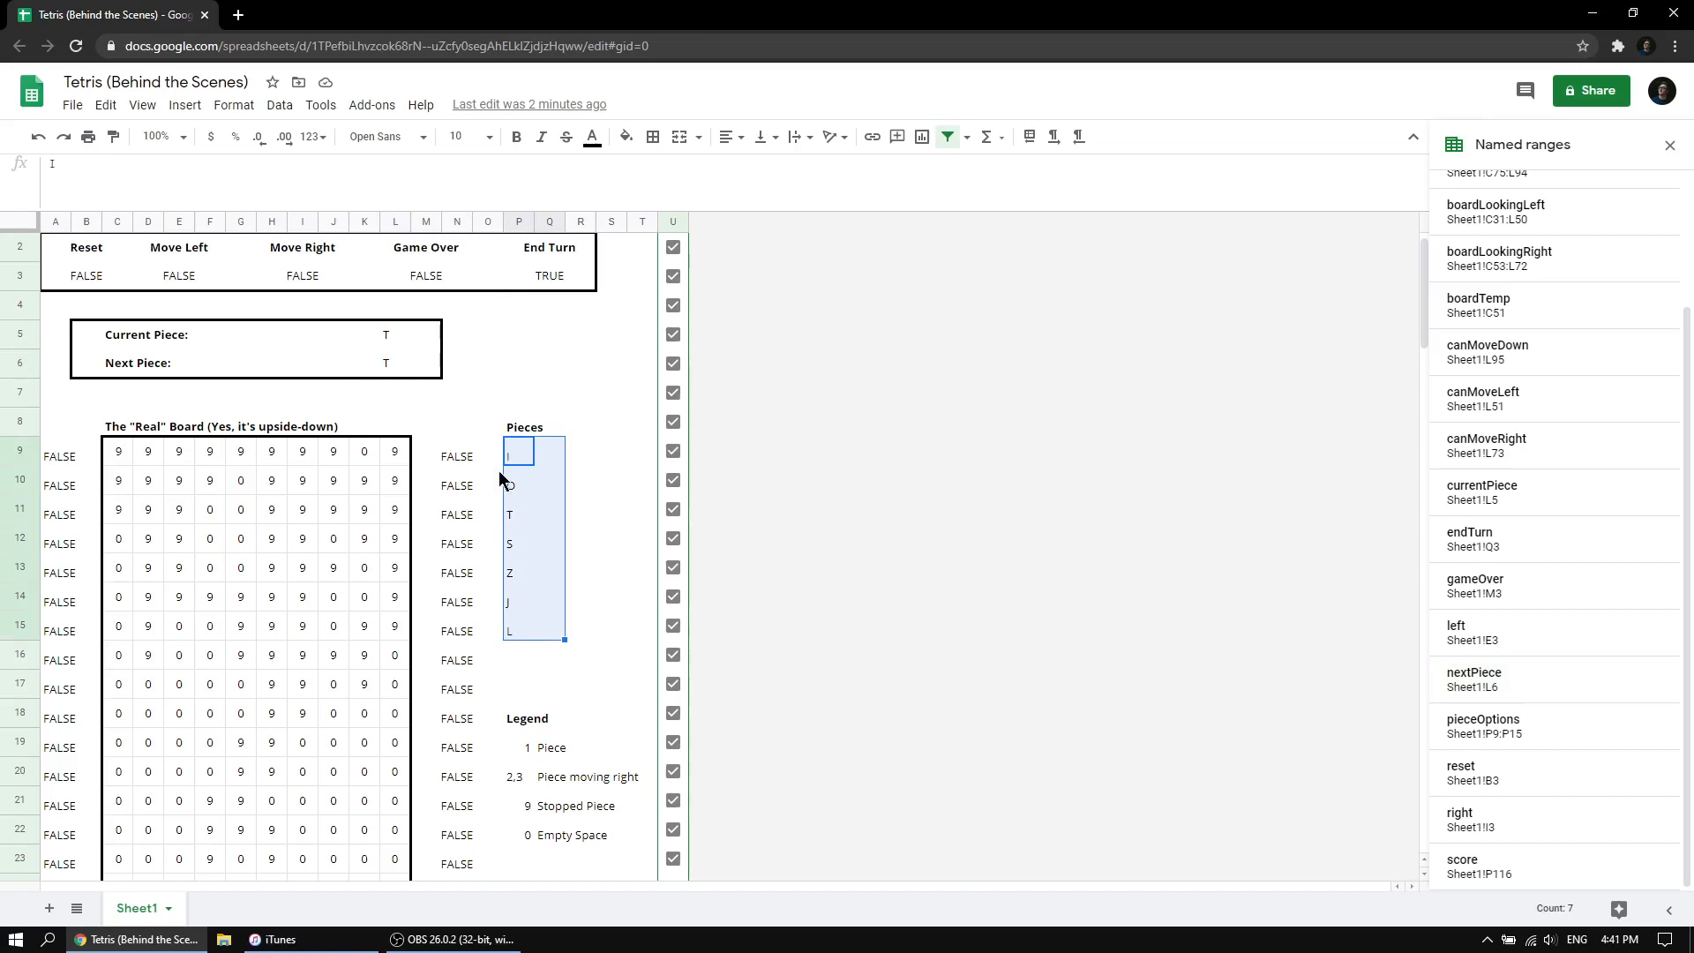
click(392, 368)
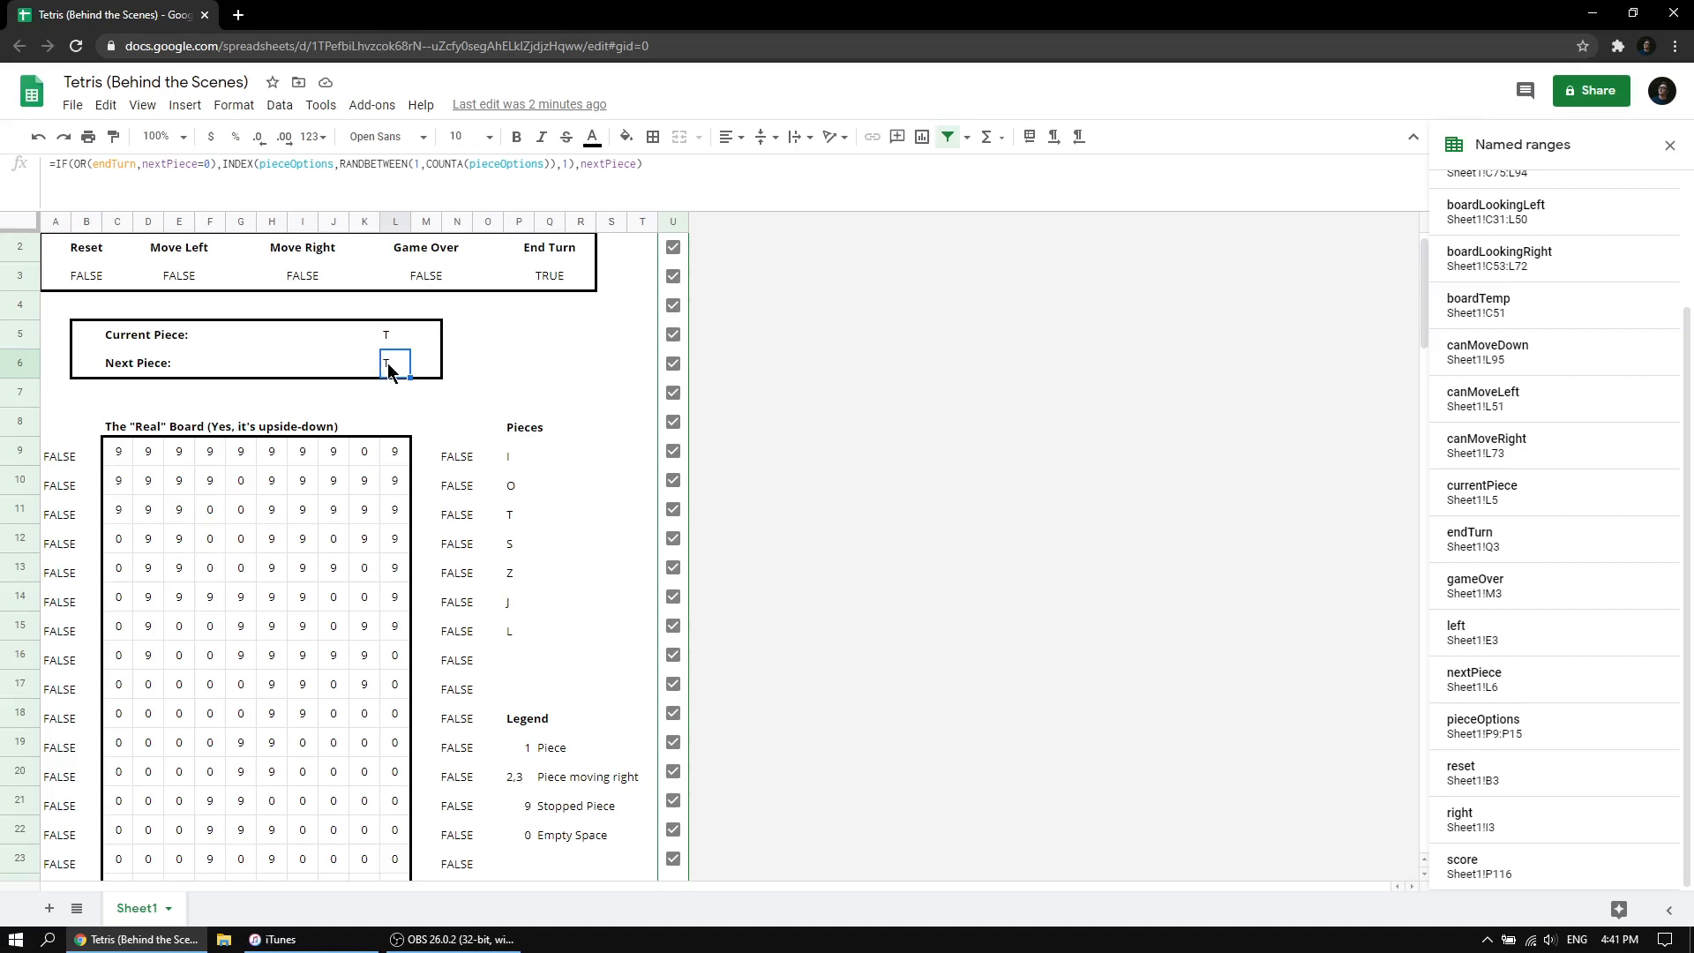
Inspect the Current Piece formula in L5 and highlight the spawn area F25:I28 where the piece is placed.
click(388, 336)
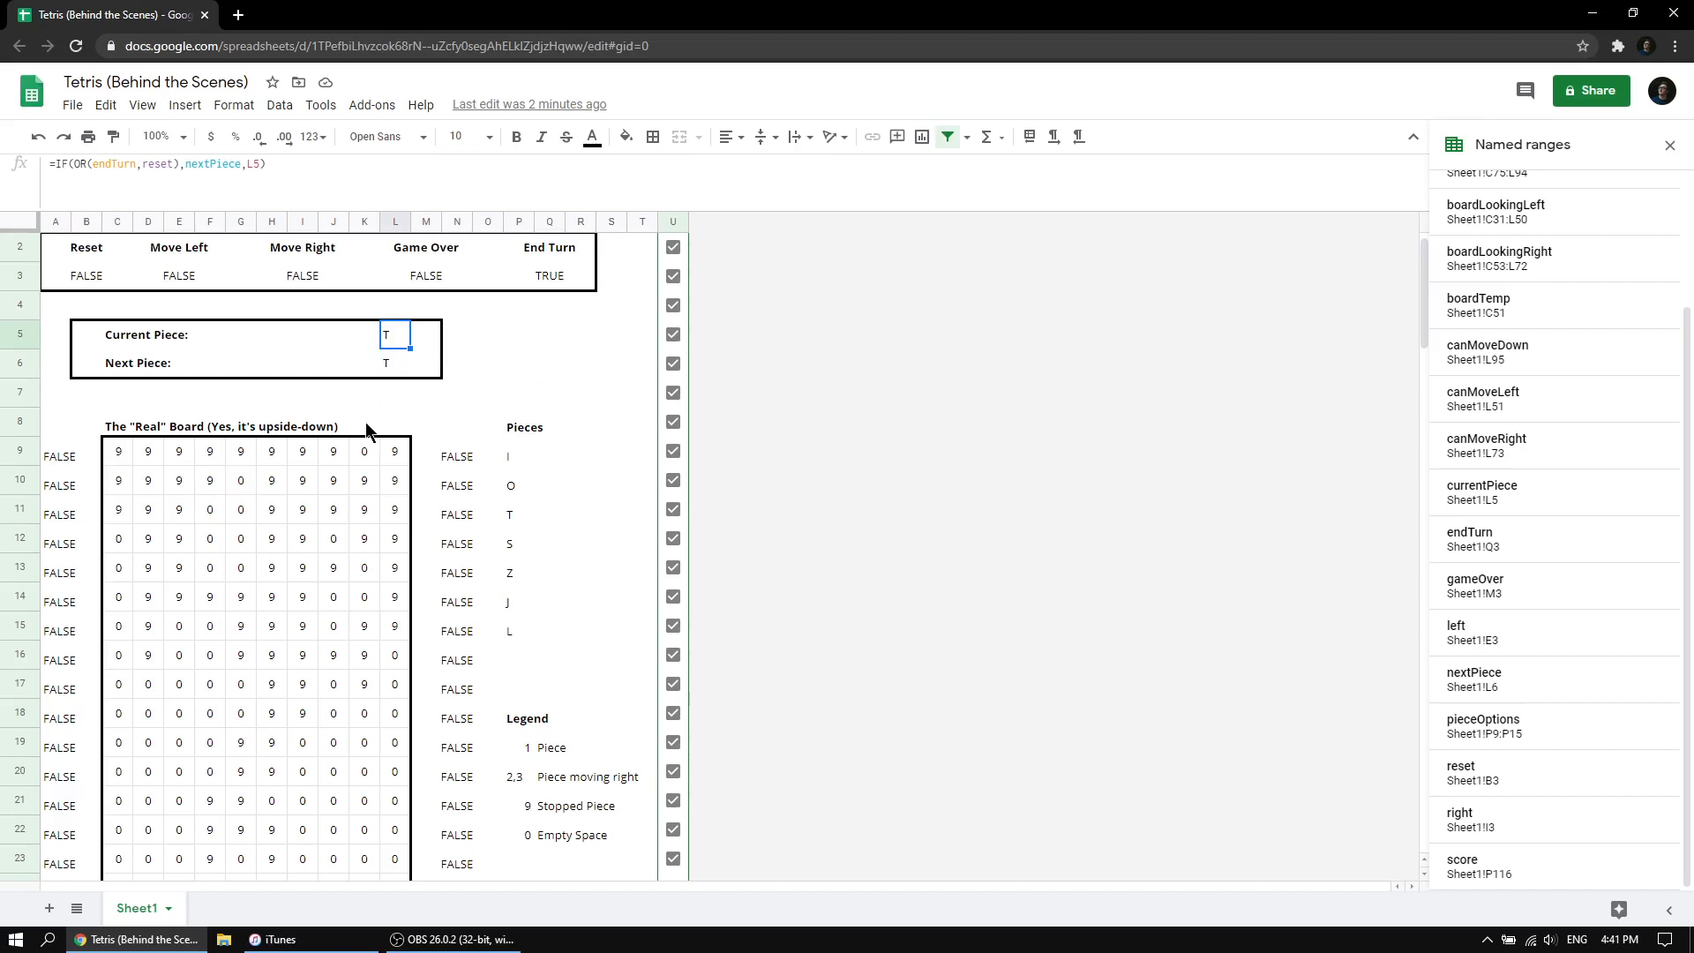
scroll(437, 446, down, 4)
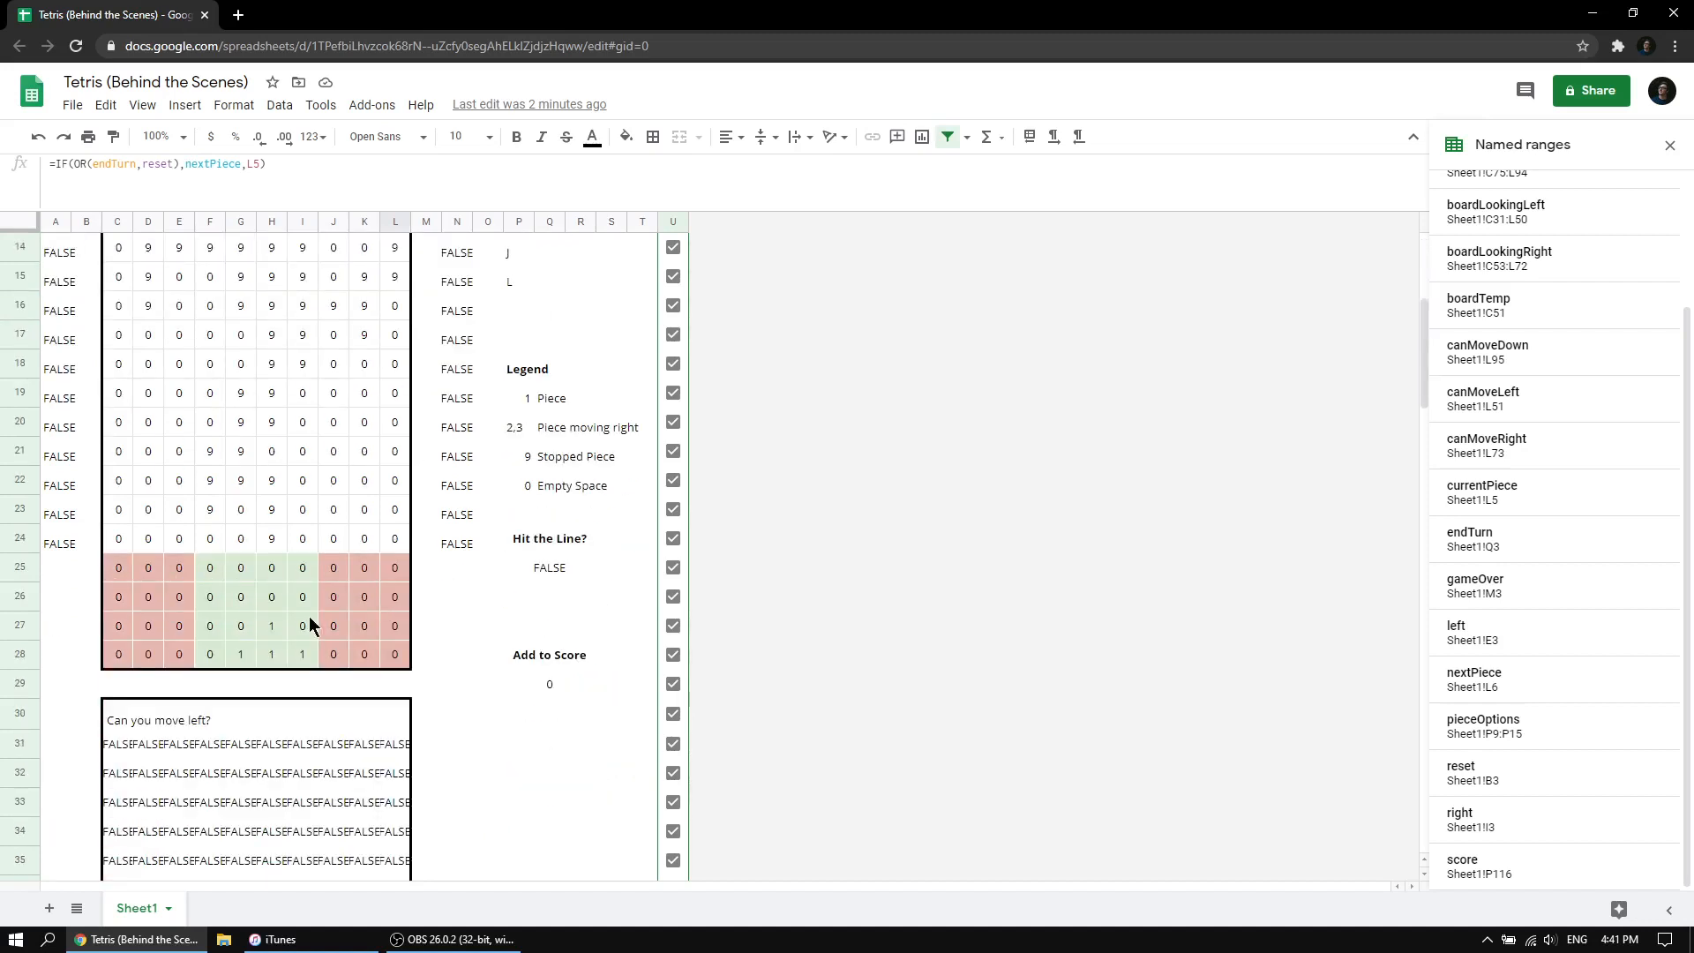
drag(219, 569, 307, 670)
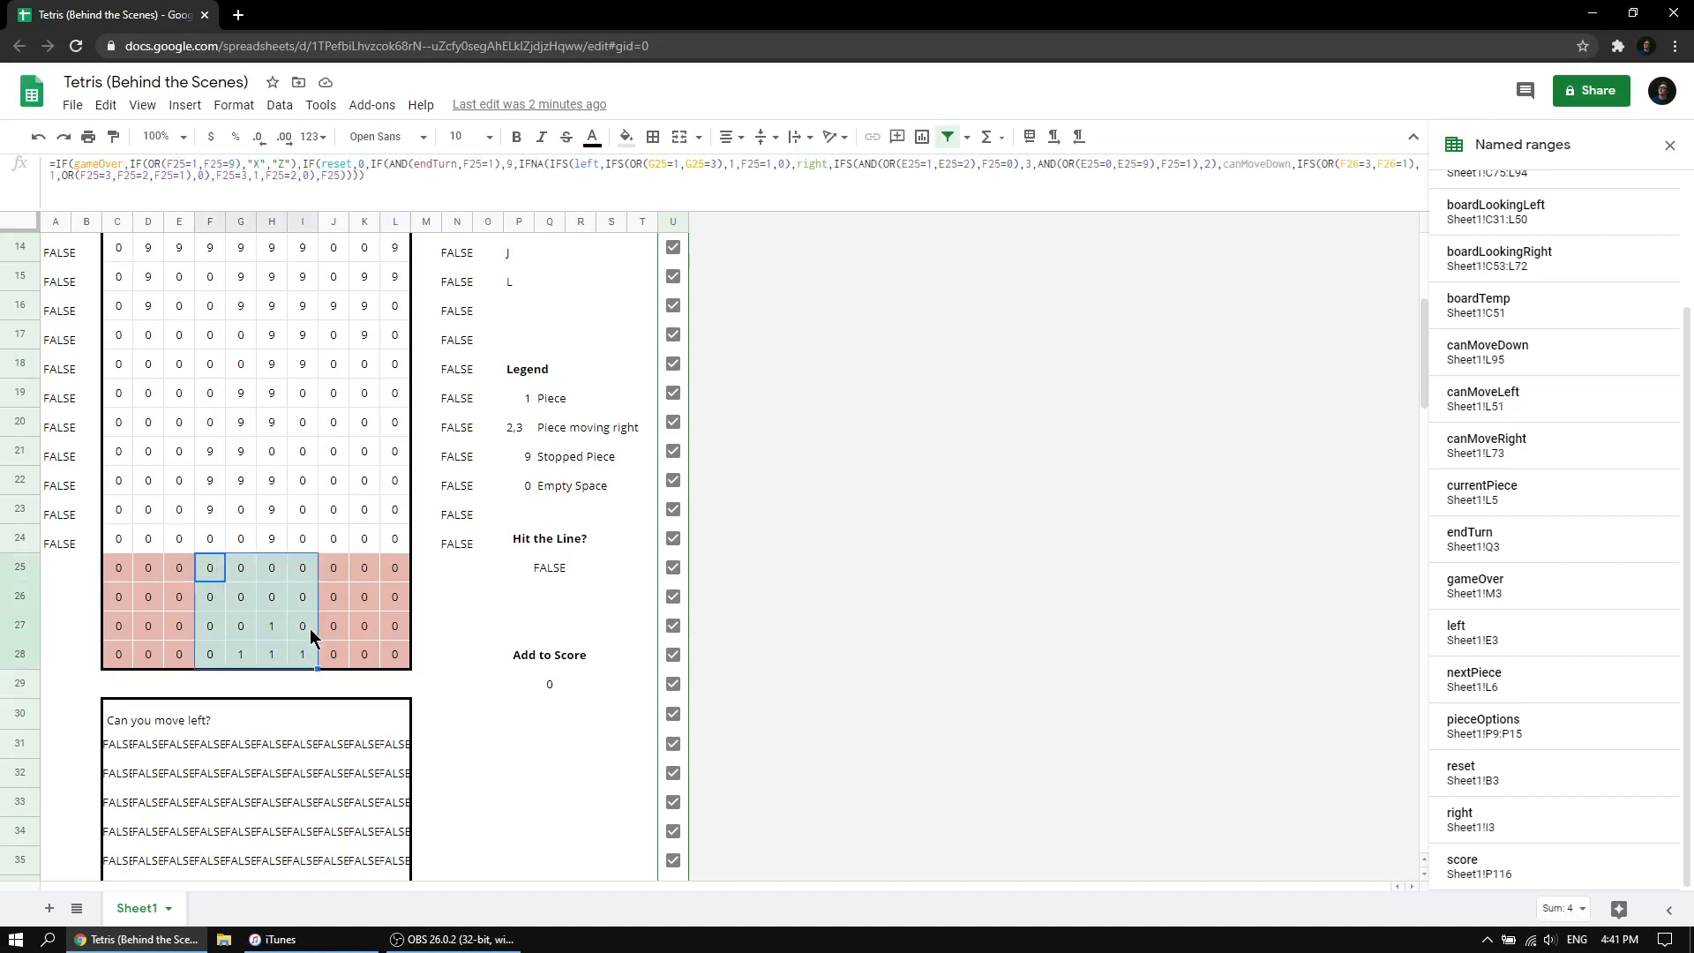
scroll(267, 602, up, 4)
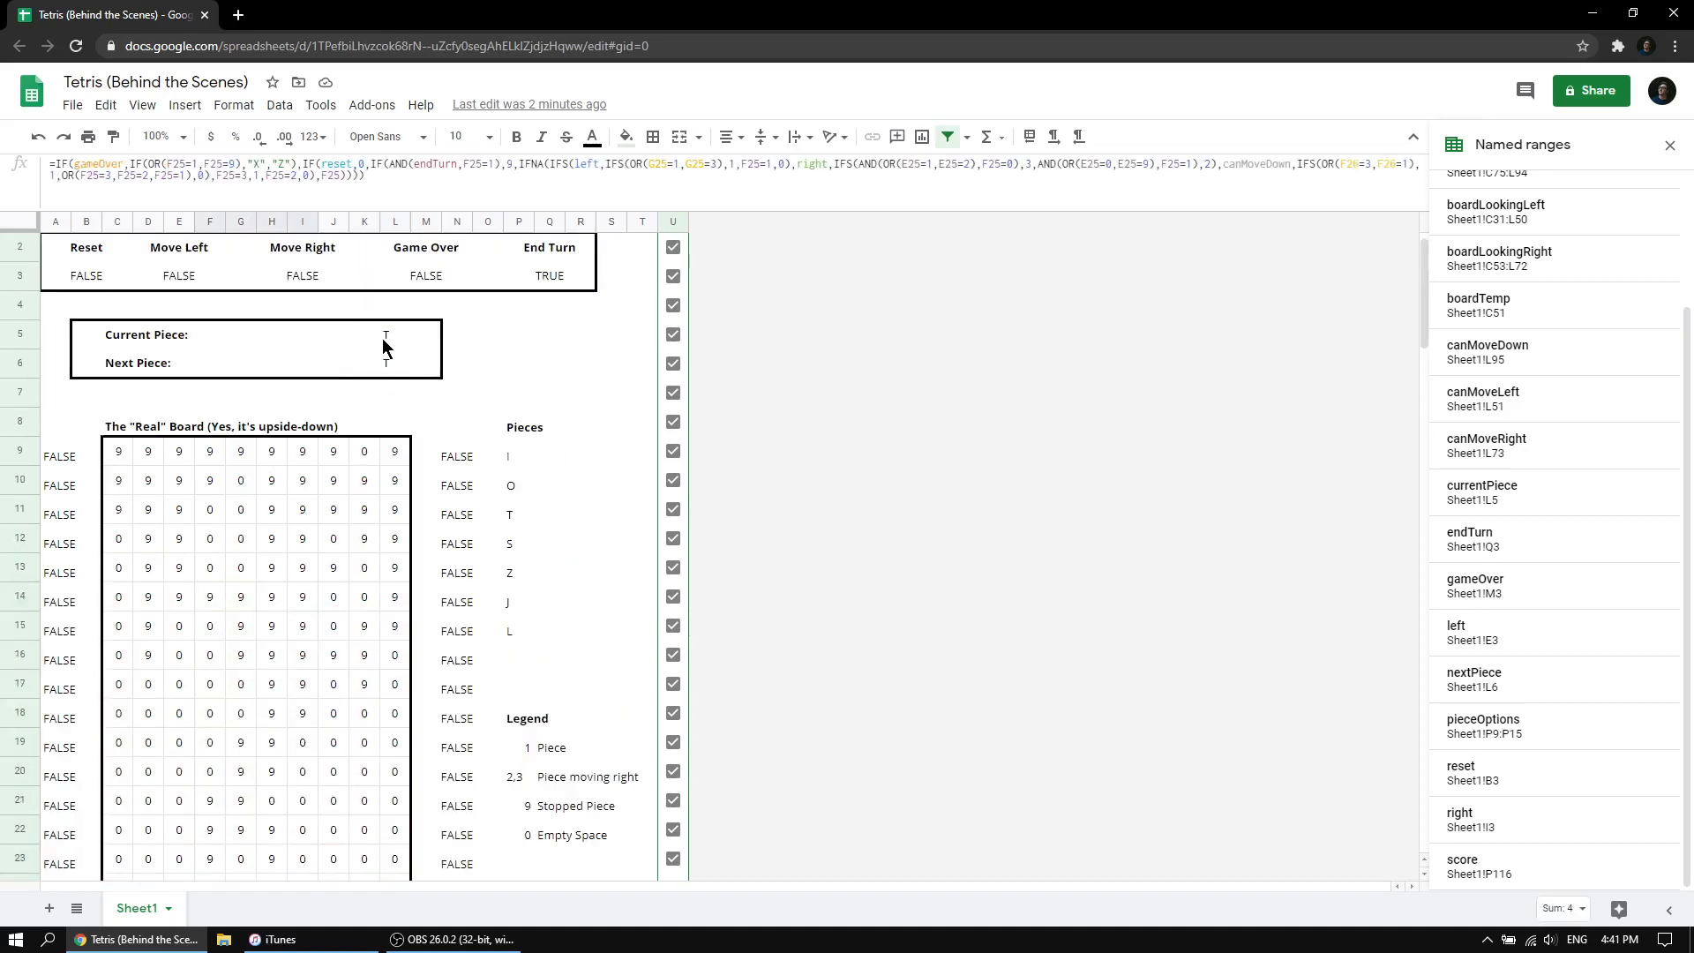
click(388, 341)
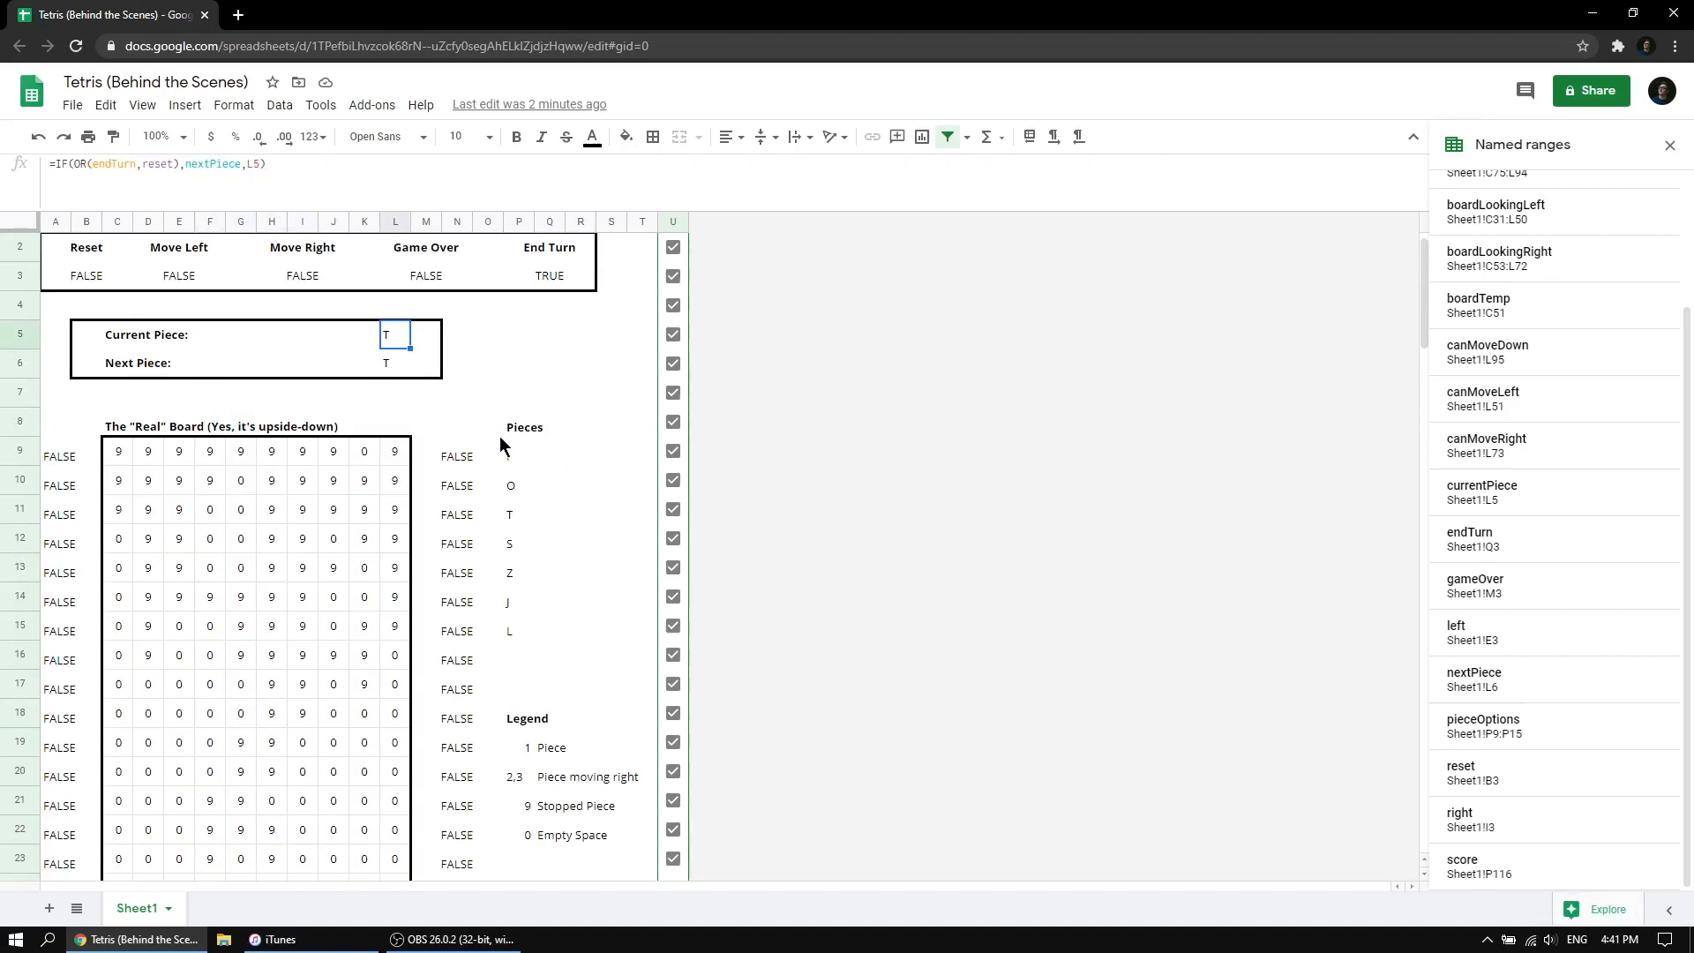
Inspect the spawn cell formula in H28 and highlight its OR condition listing the currentPiece values J, O, I, S, Z and T.
scroll(501, 446, down, 20)
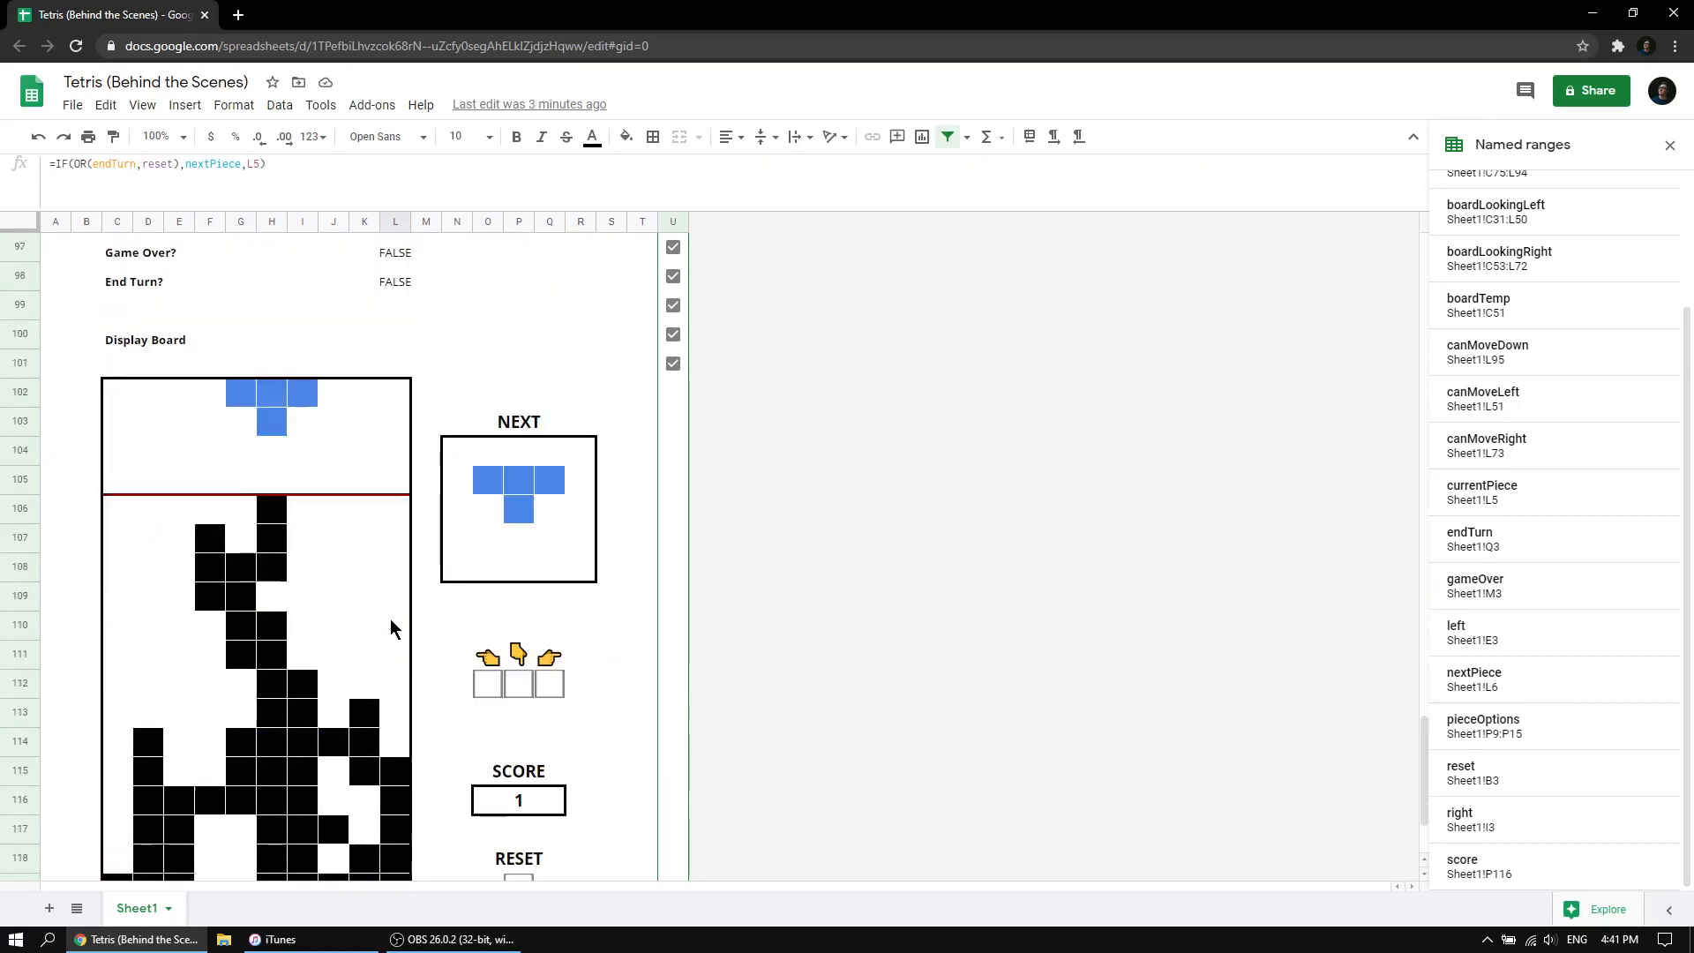
scroll(464, 521, up, 20)
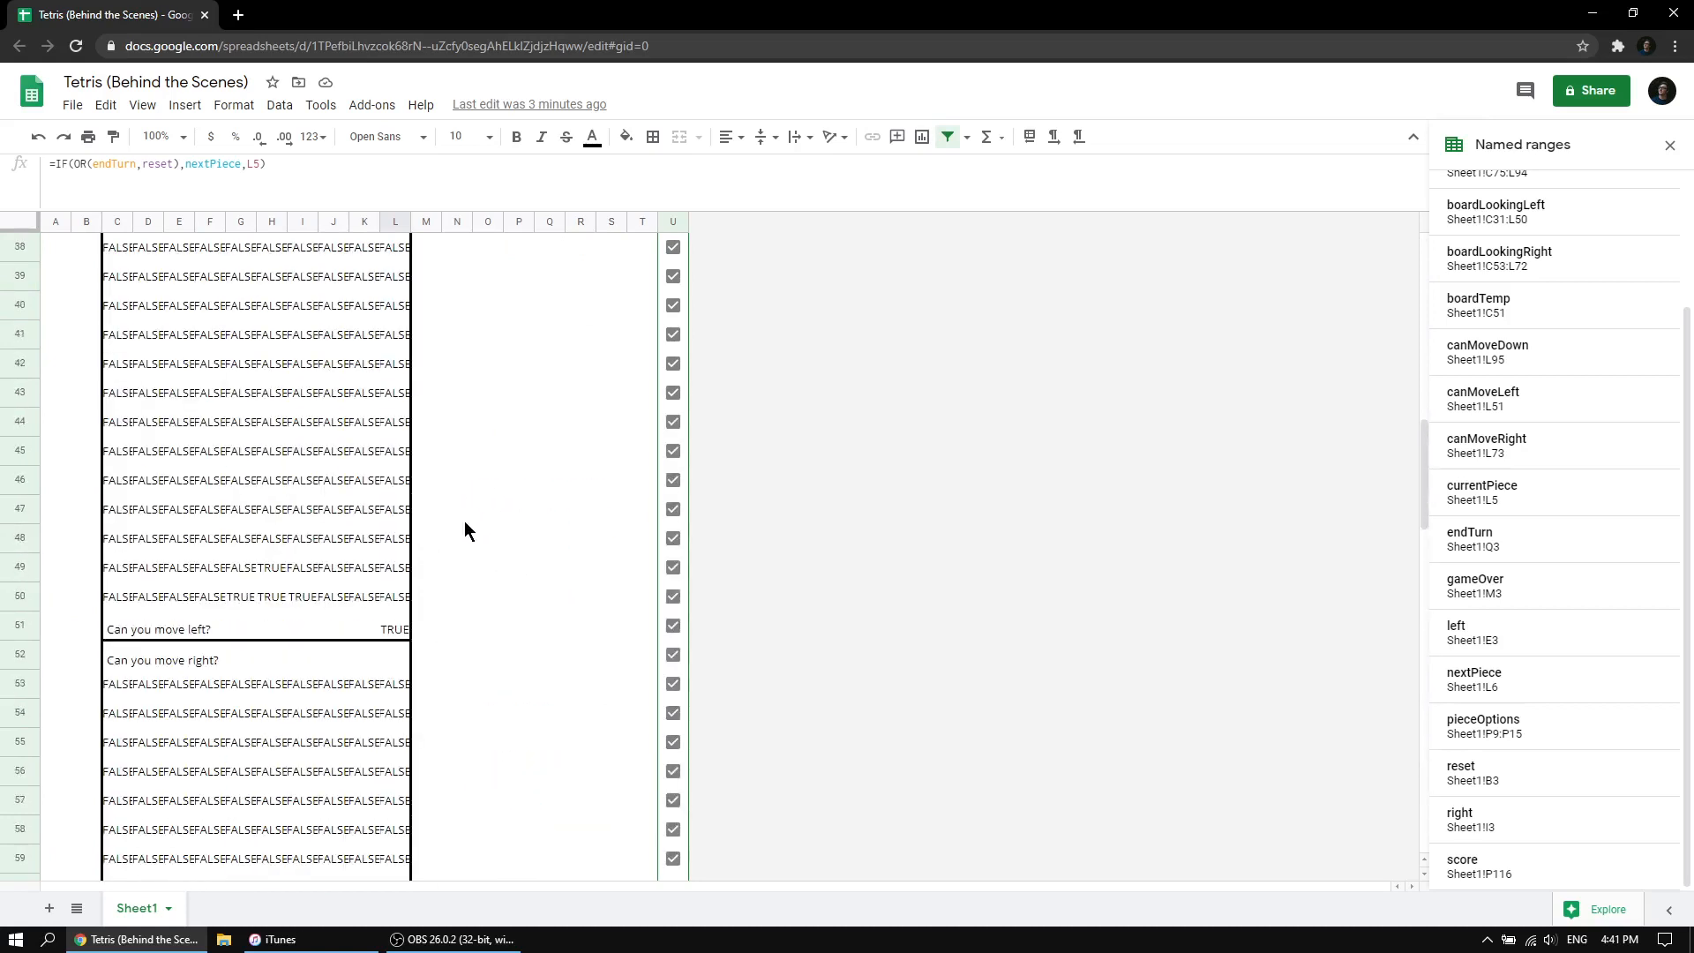
scroll(462, 531, up, 2)
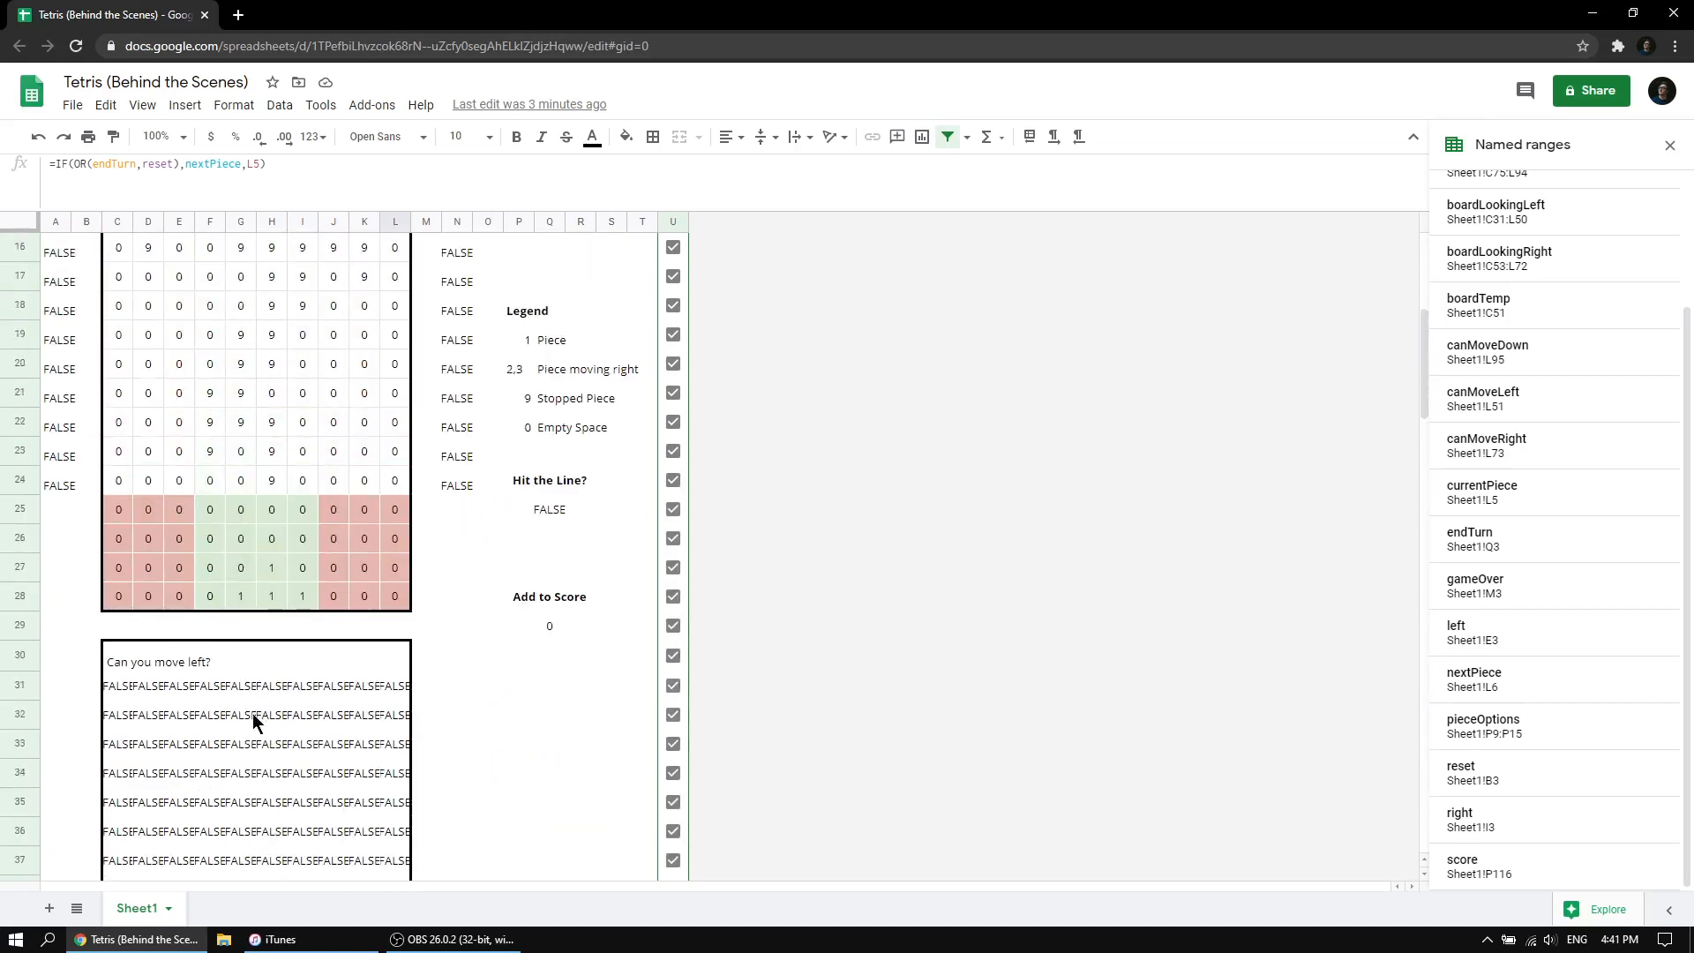
click(272, 598)
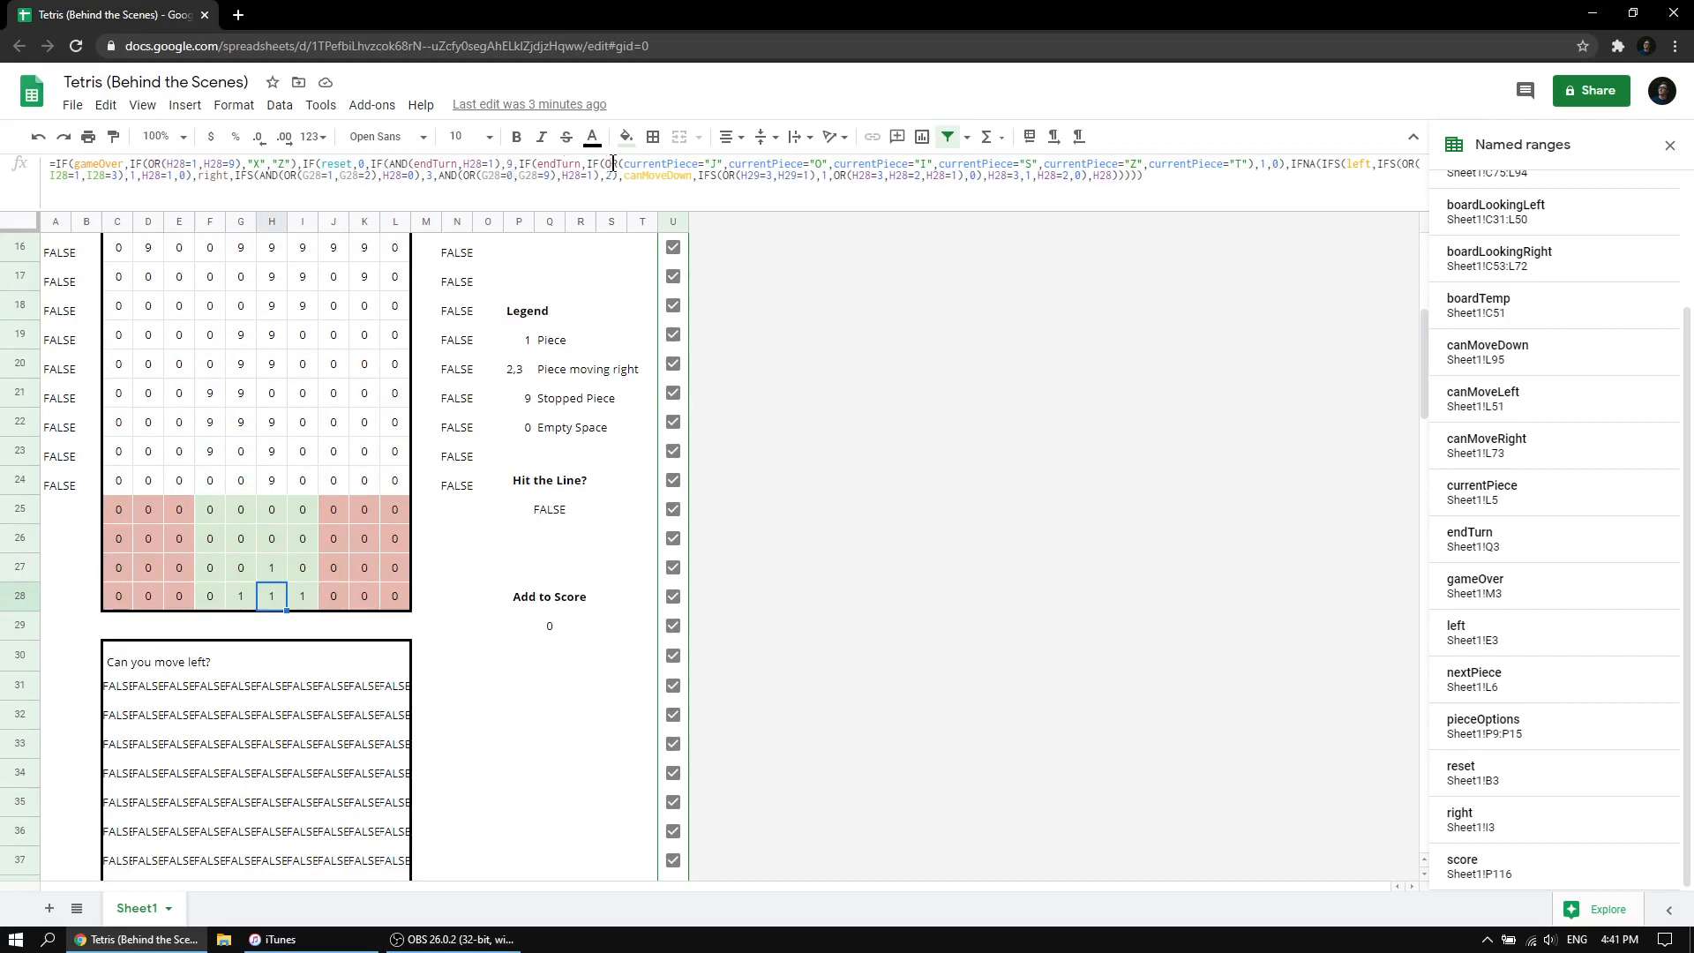
drag(609, 164, 1249, 151)
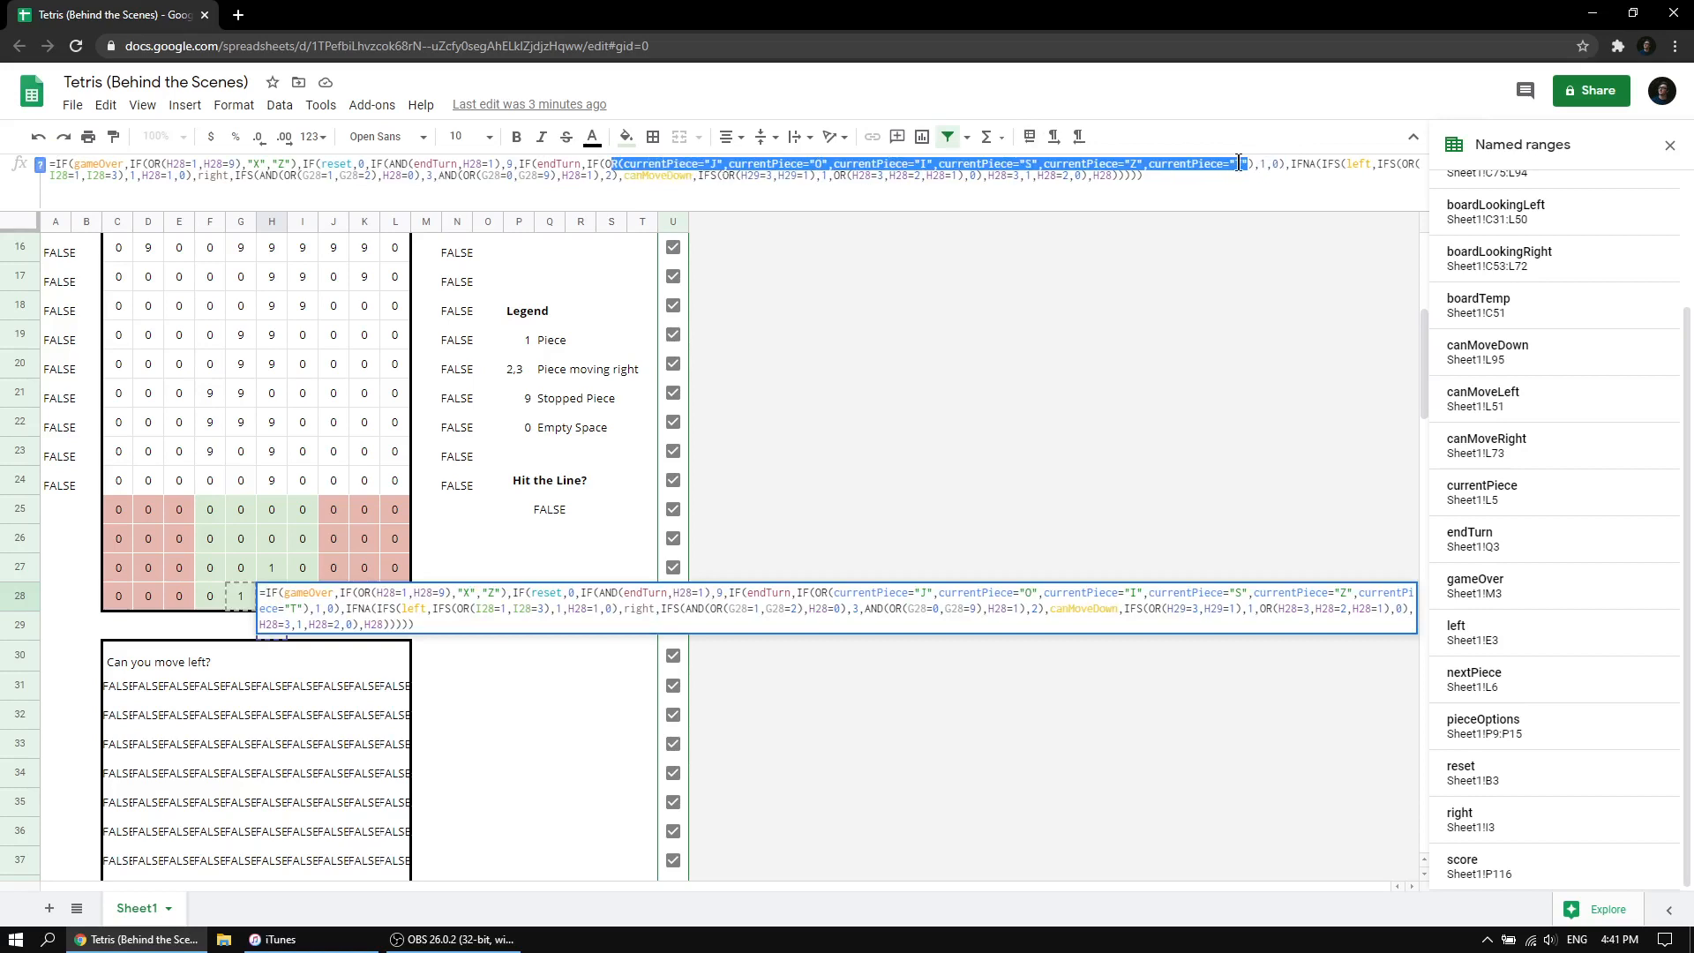
Reset the Tetris game below the display board, switching its reset checkbox on and back off.
click(242, 605)
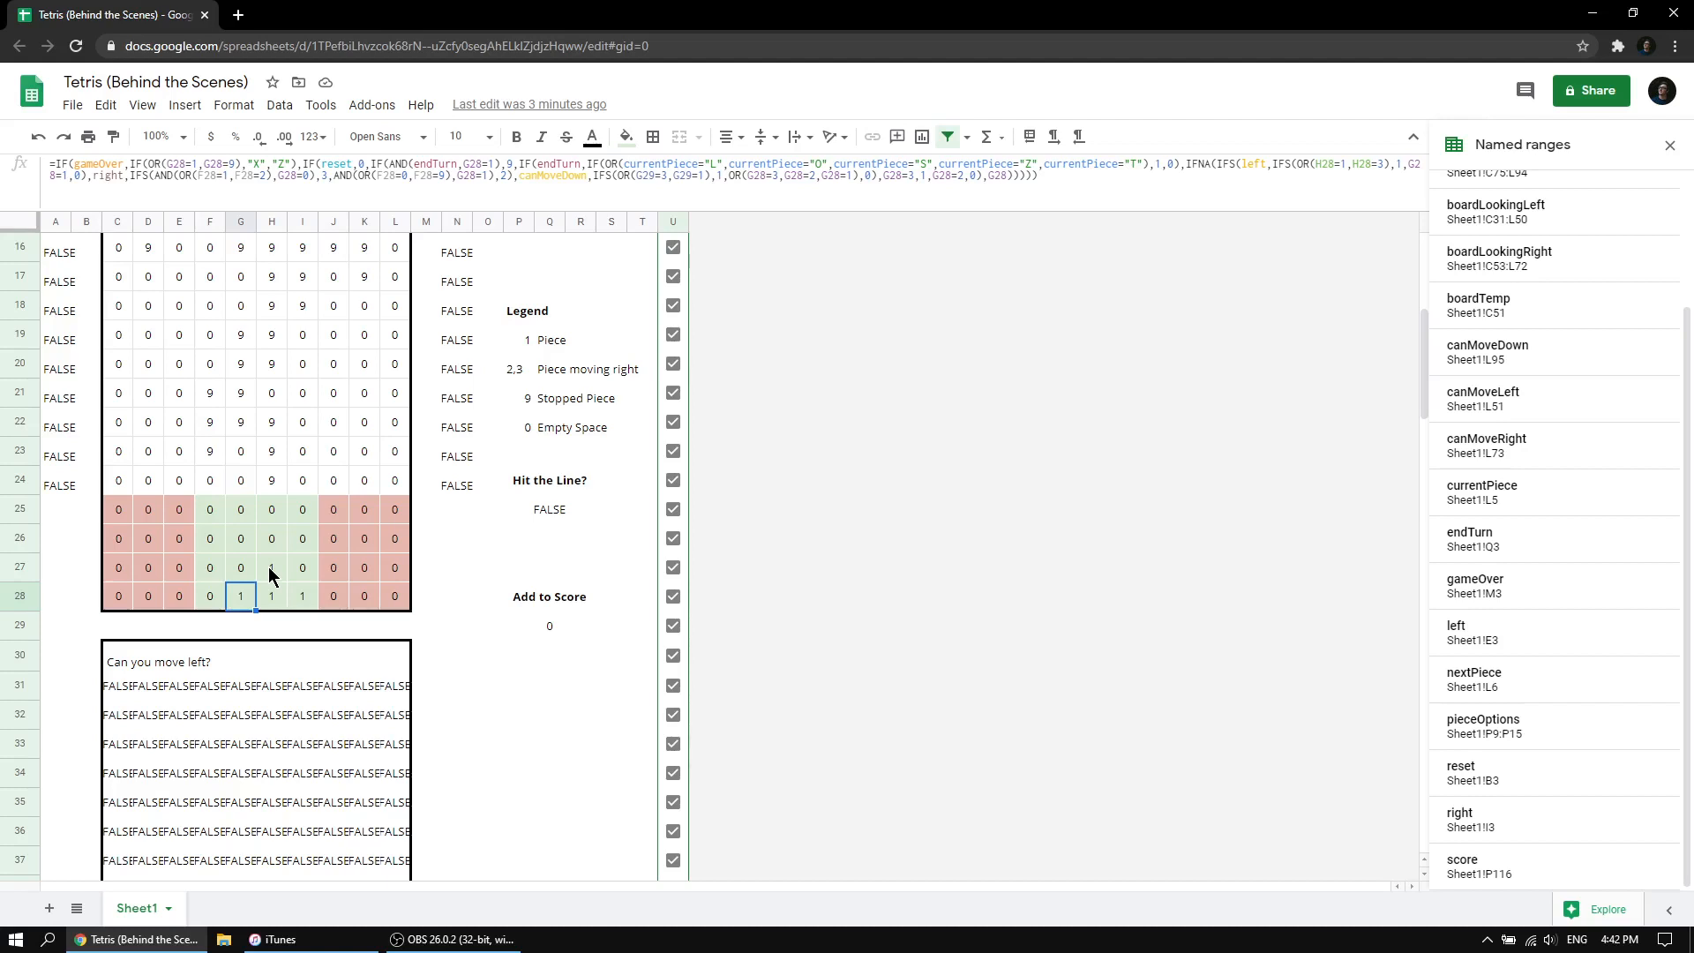
scroll(401, 517, down, 20)
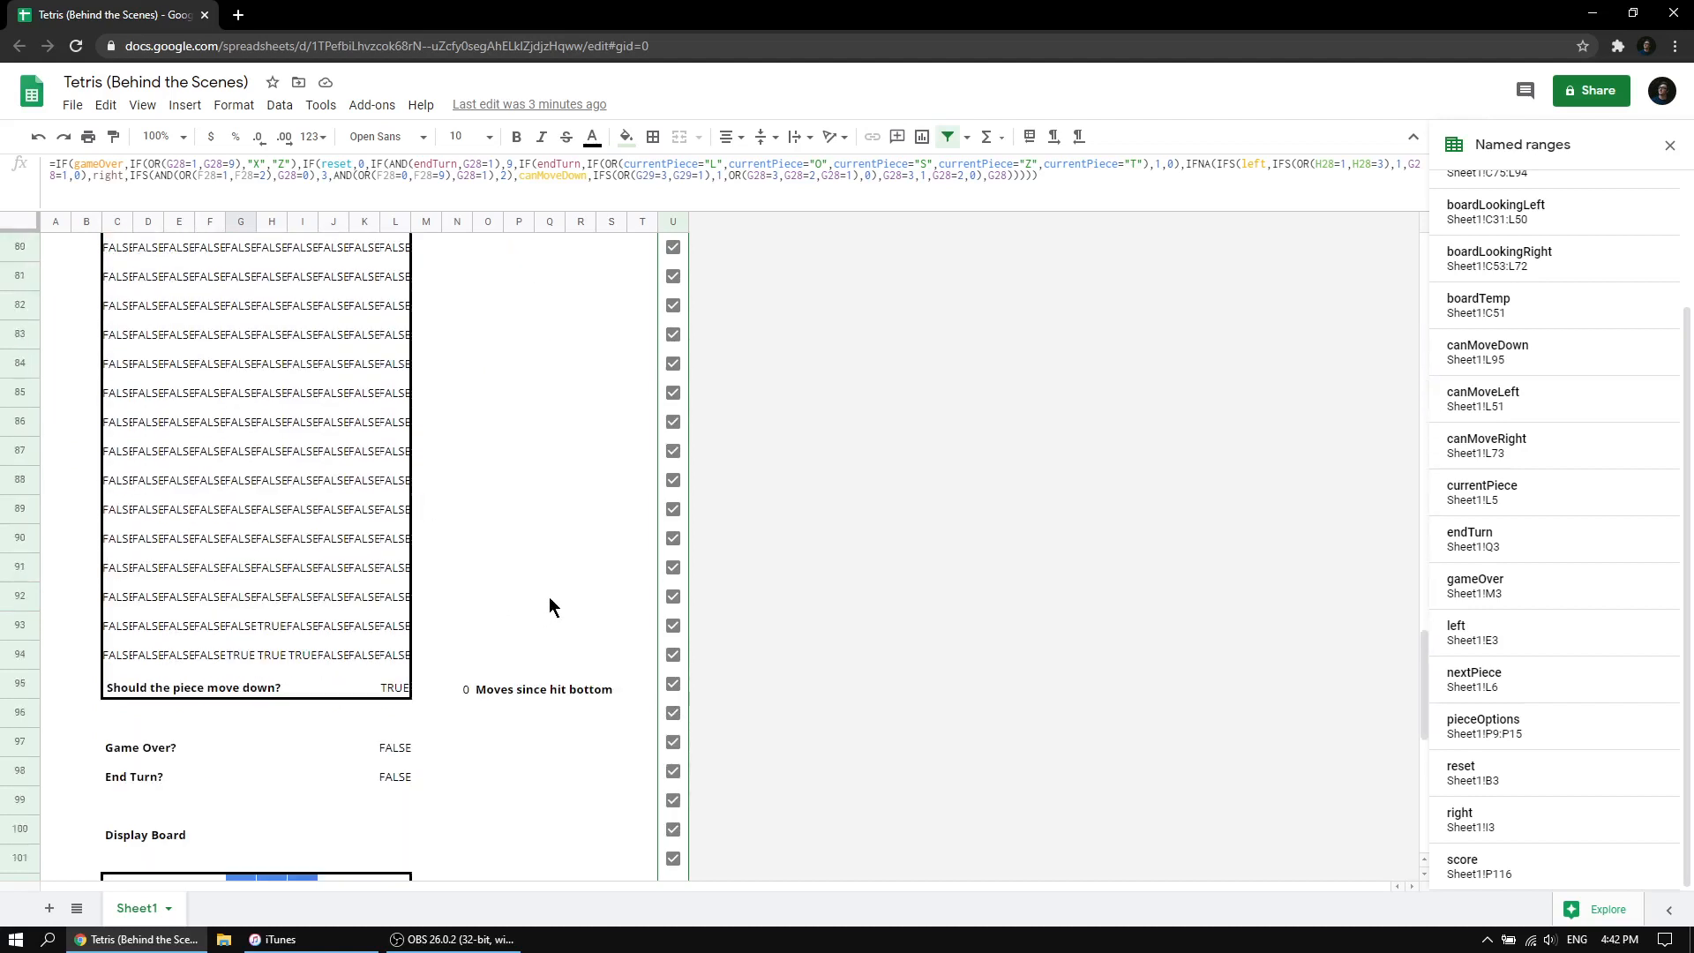
scroll(549, 606, down, 7)
scroll(516, 653, up, 1)
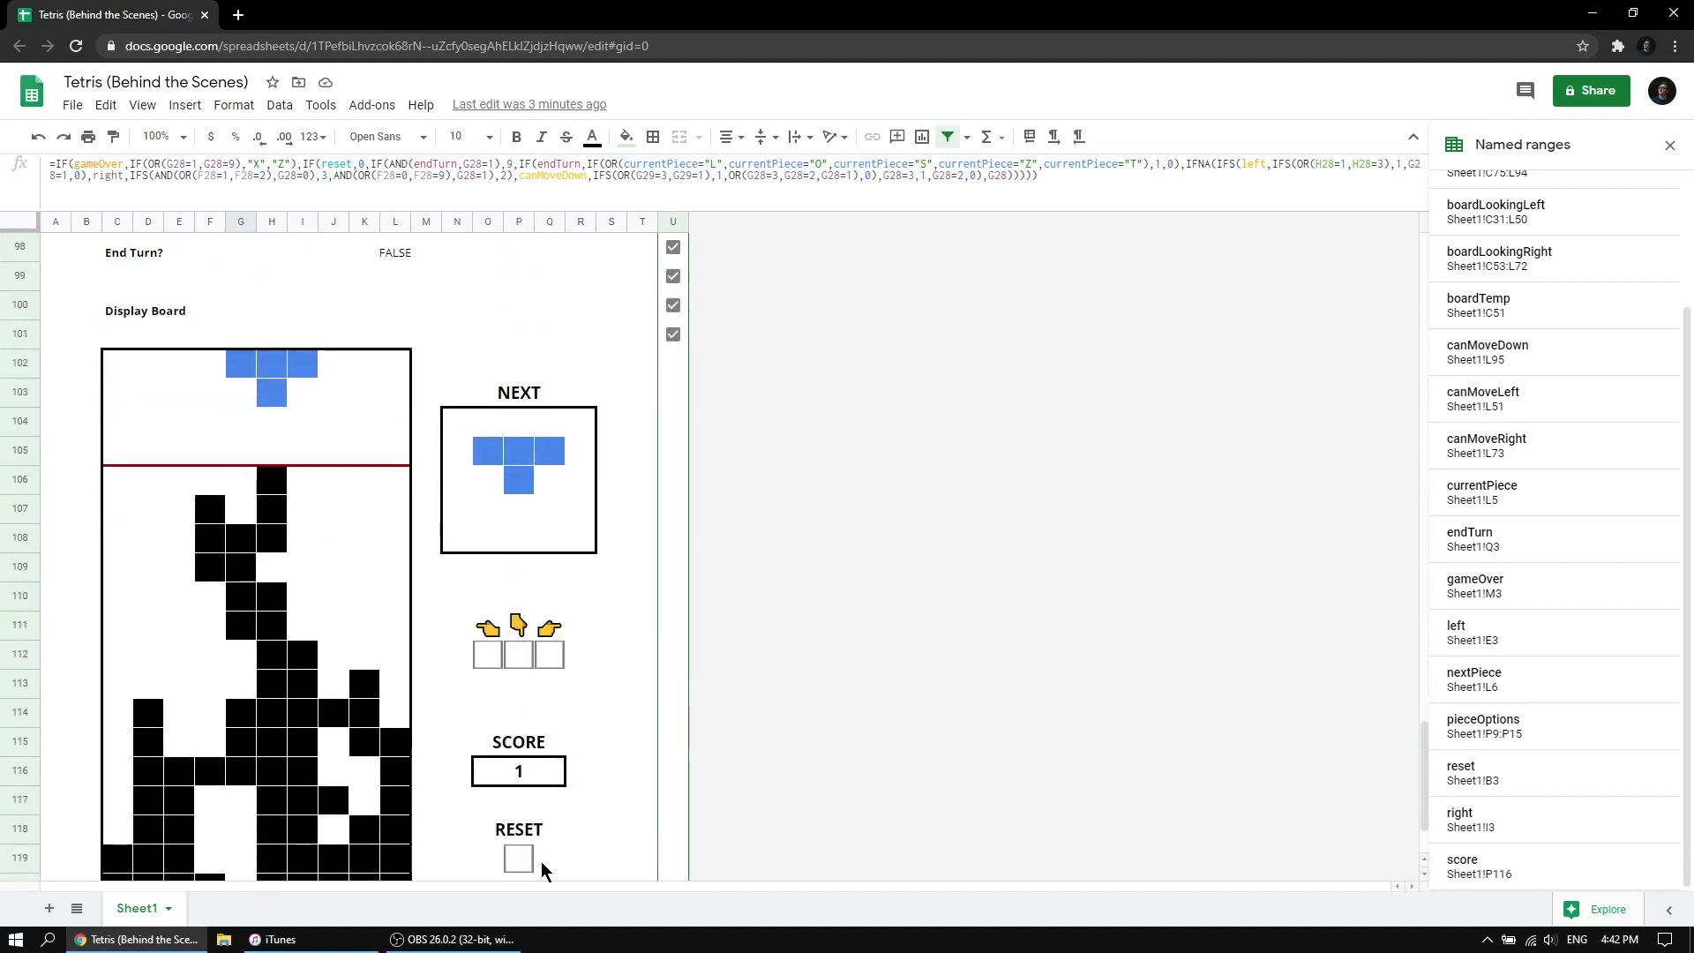
scroll(542, 861, down, 1)
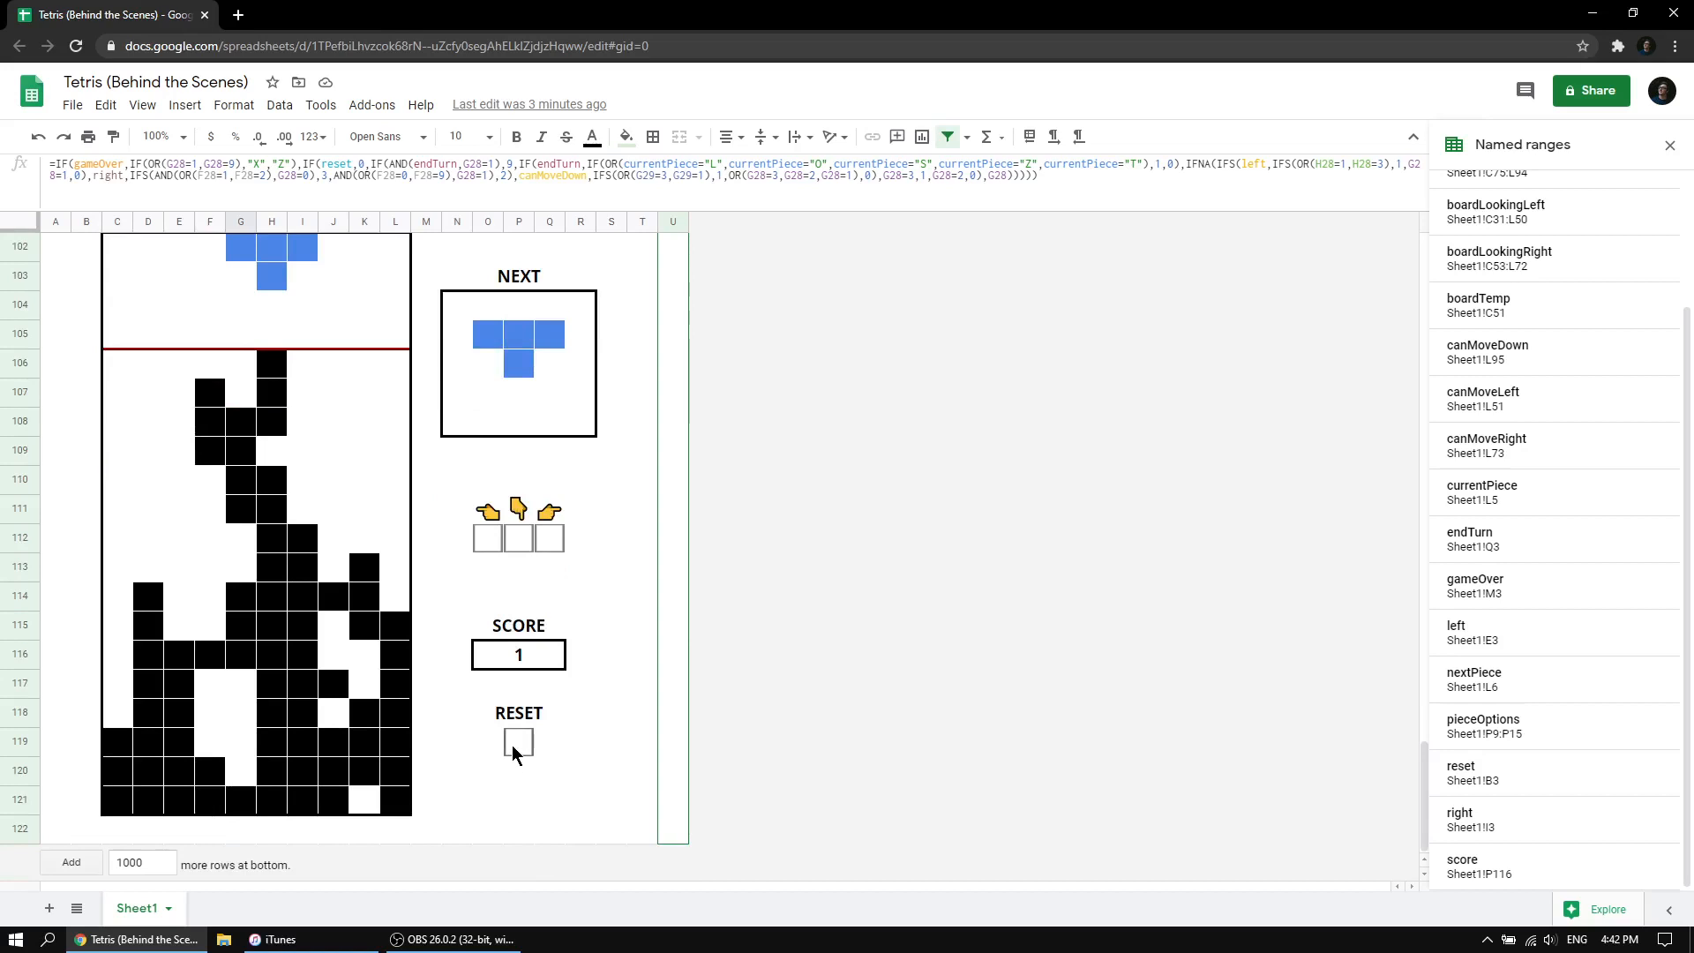
scroll(520, 748, up, 1)
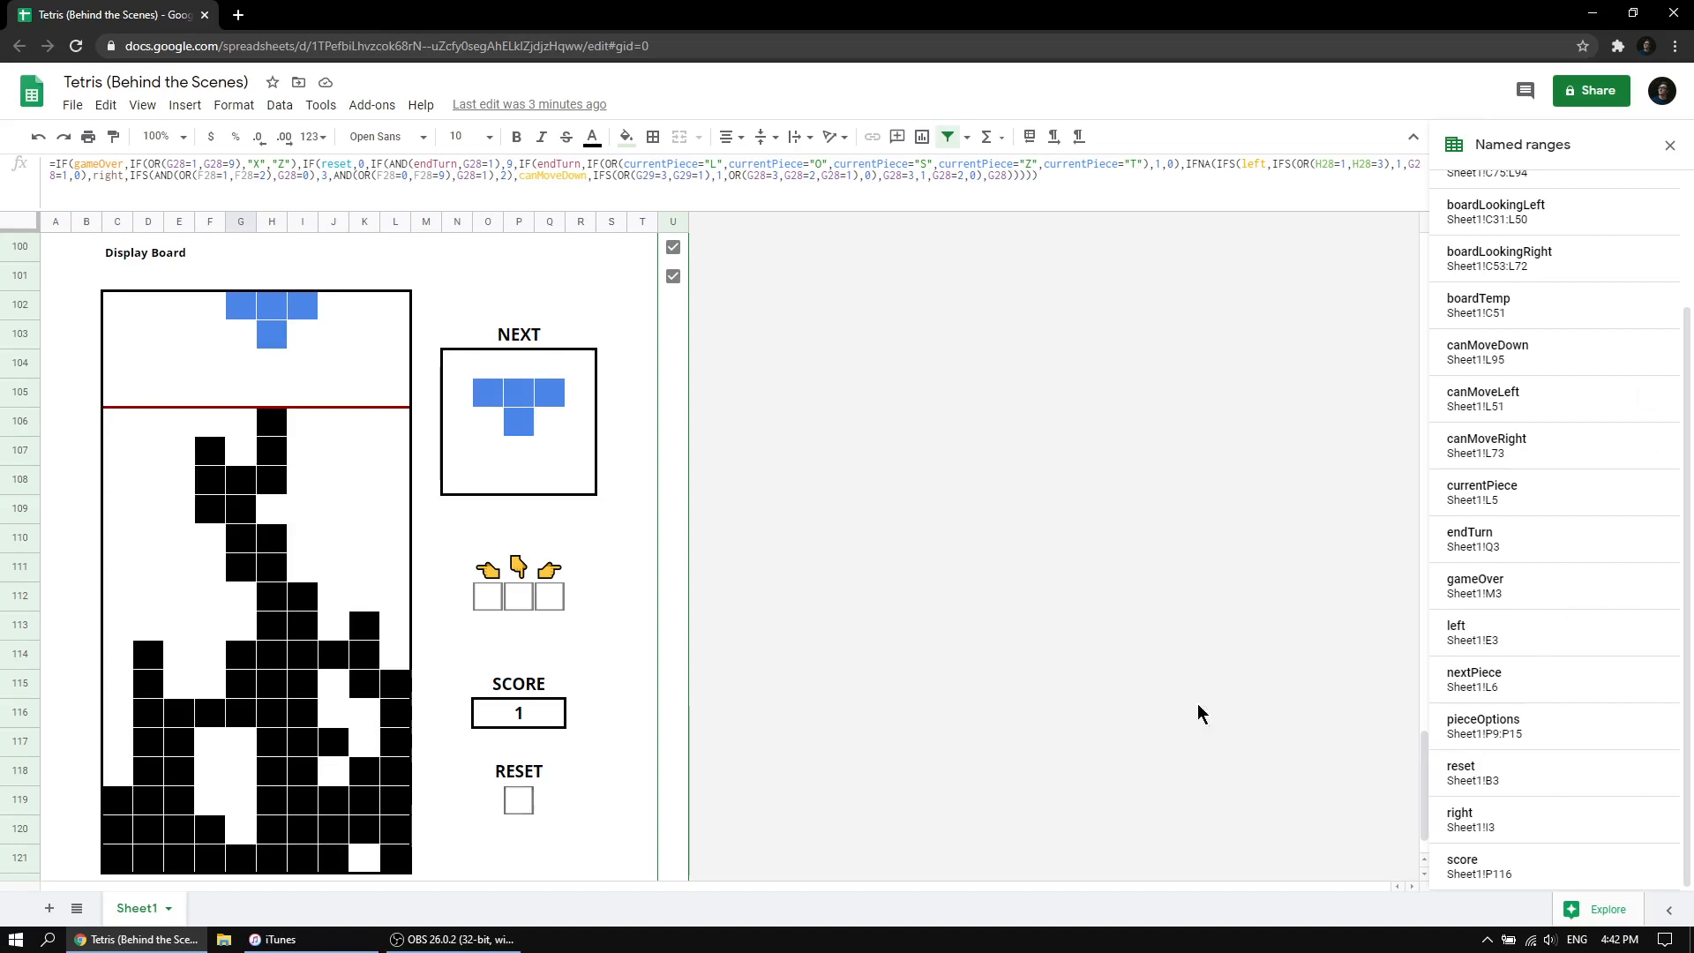
click(521, 802)
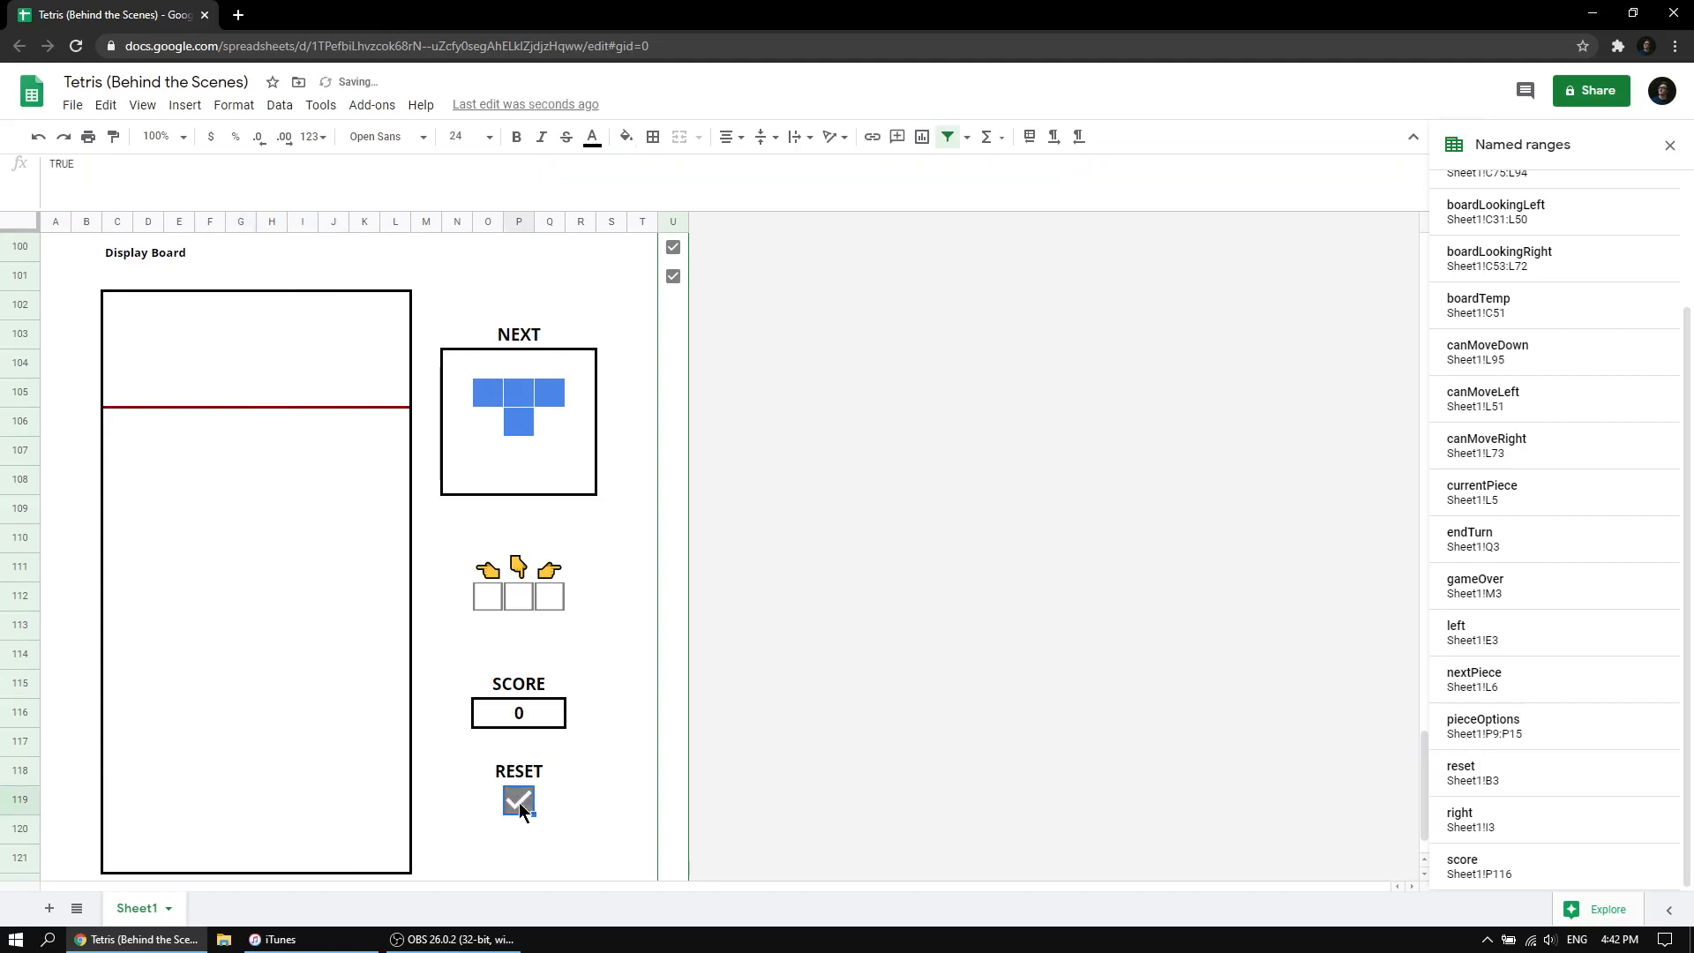
click(524, 799)
Lower the T piece straight down columns G to I until it lands on the floor of the display board.
click(515, 603)
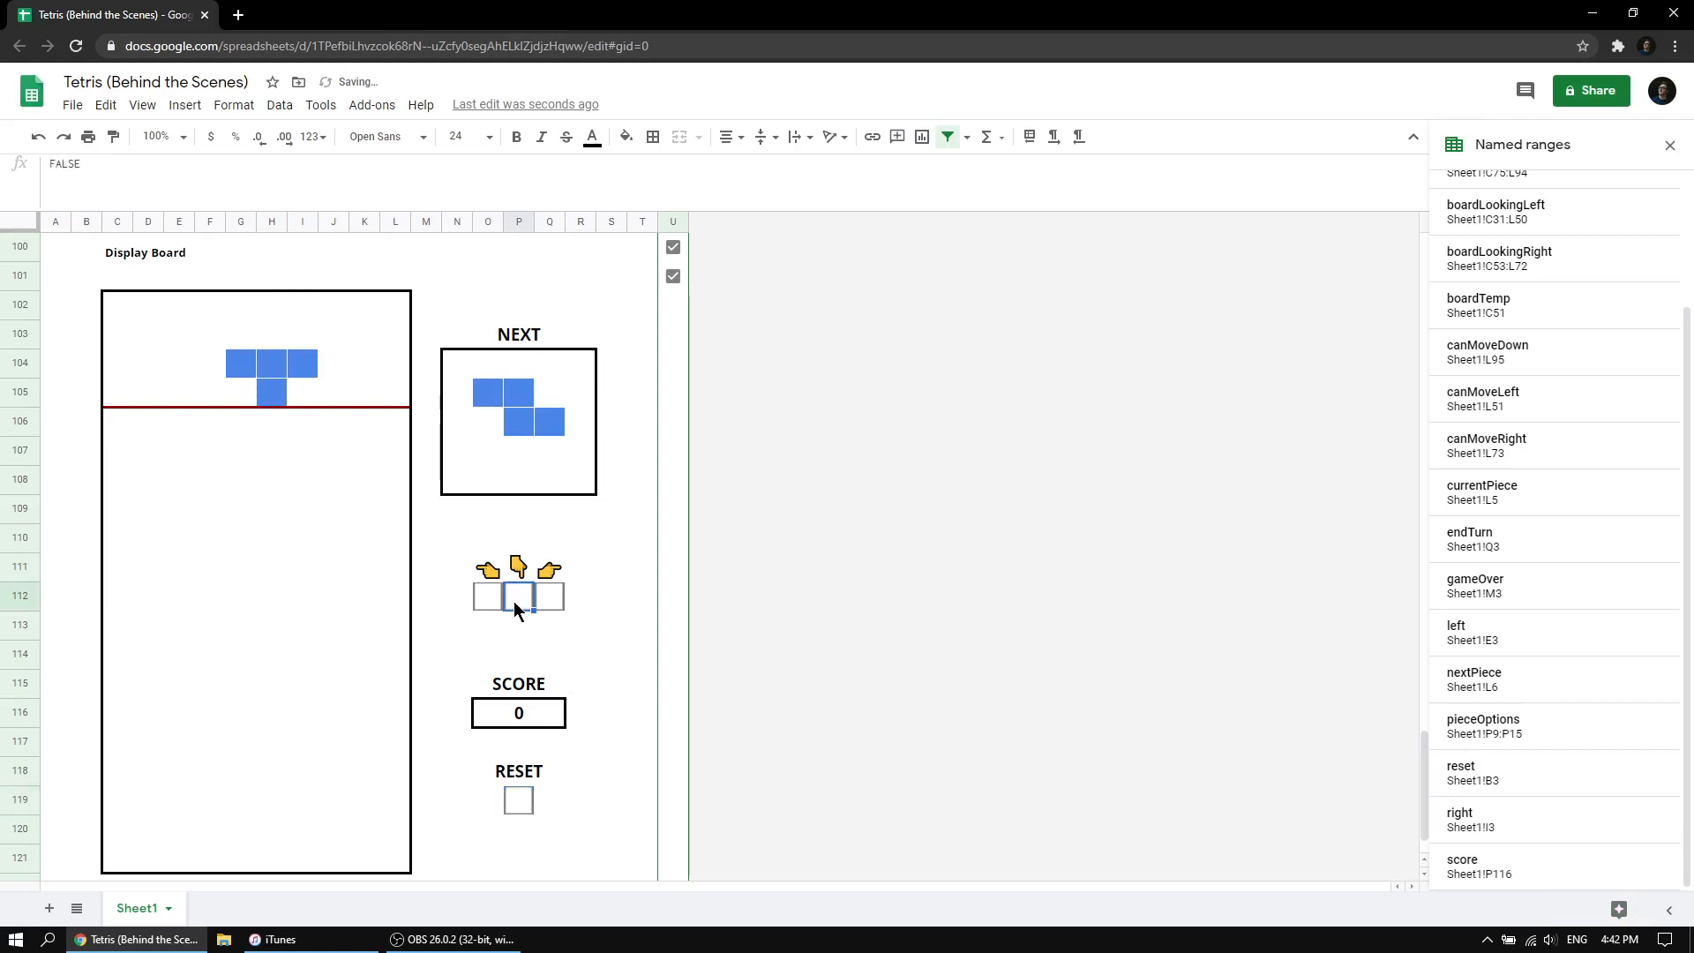
click(521, 603)
click(520, 601)
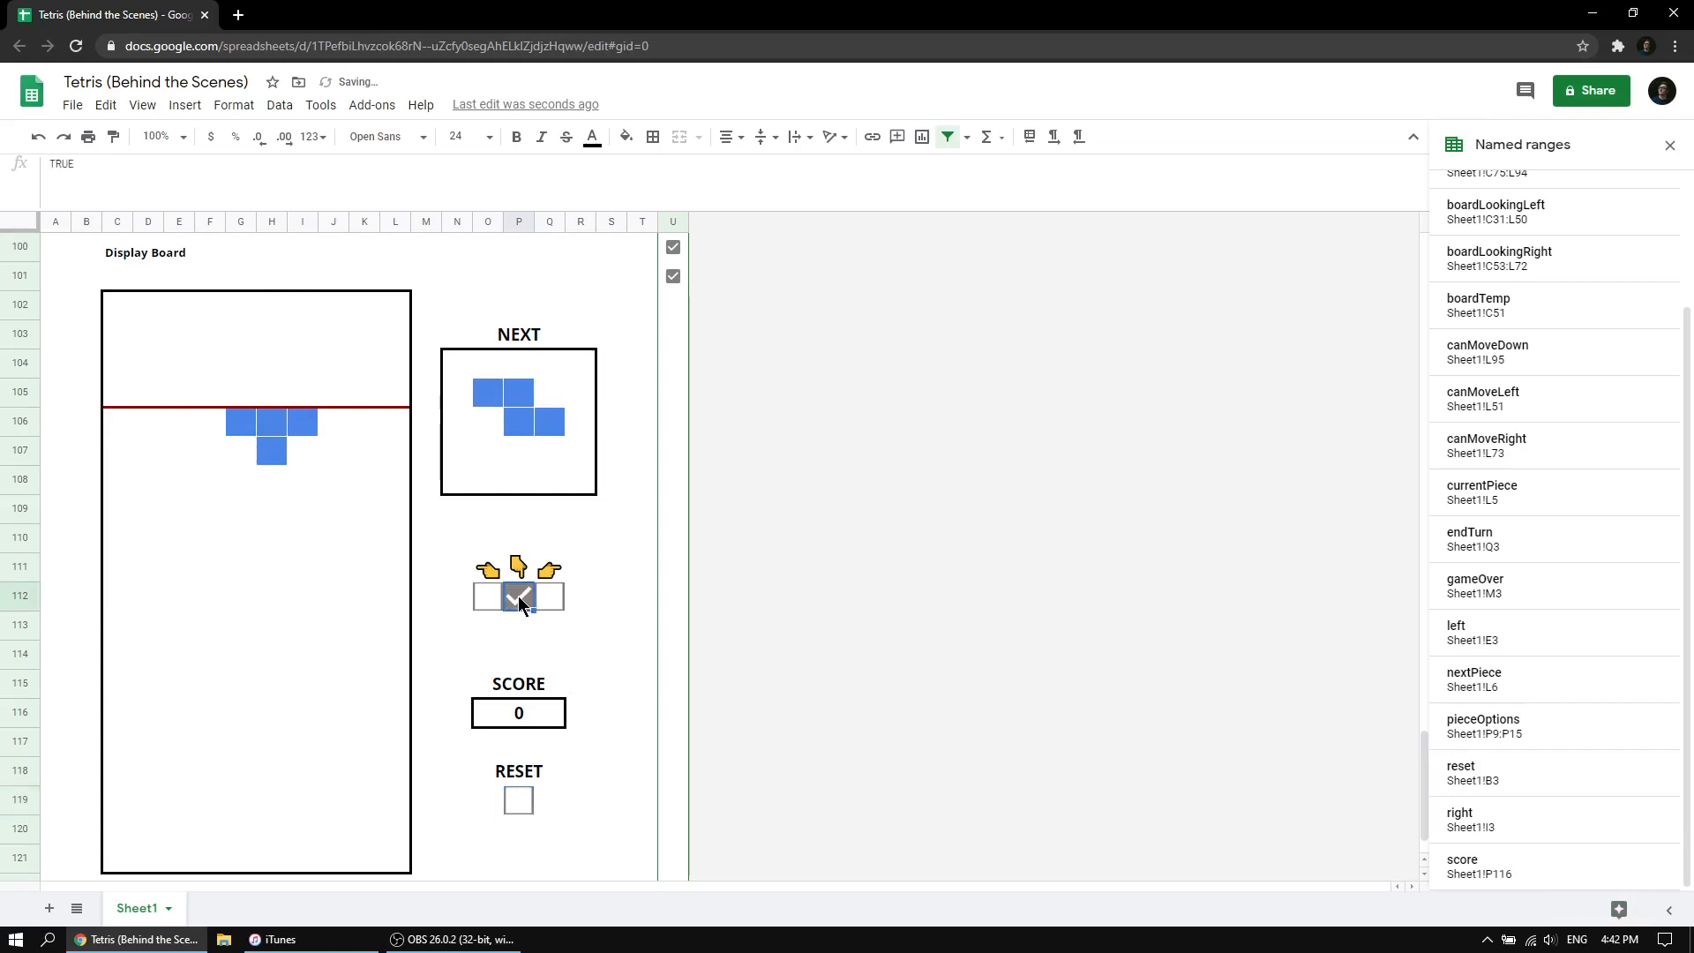
click(519, 602)
click(519, 601)
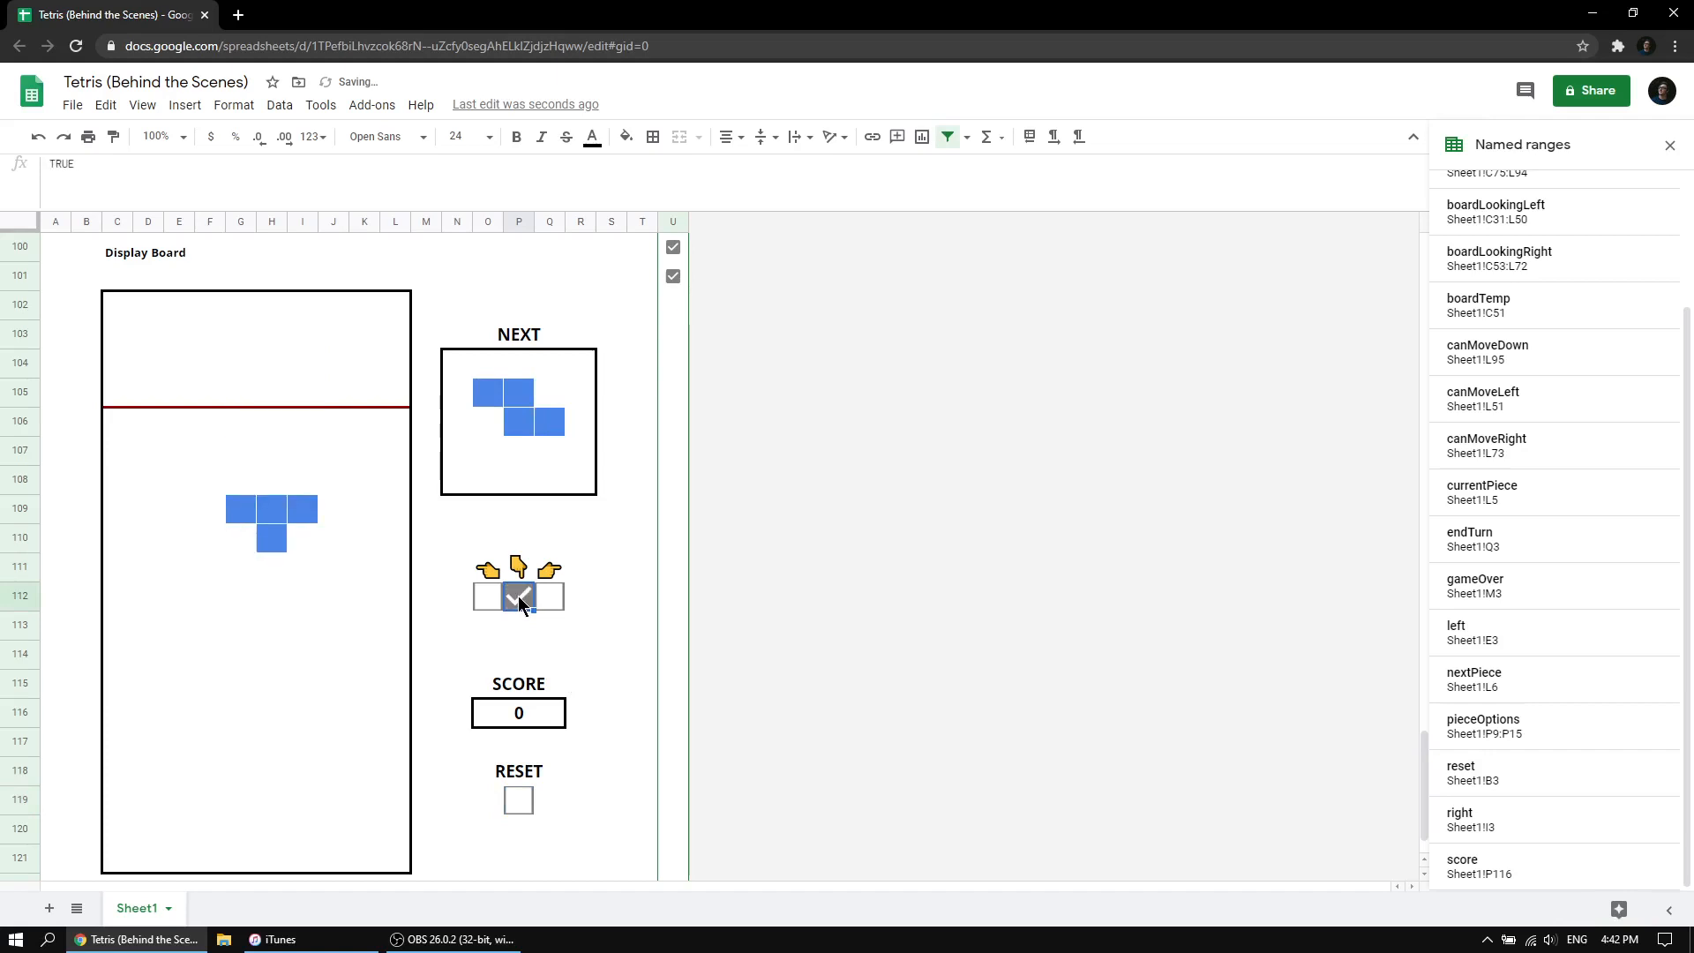
click(520, 602)
click(520, 602)
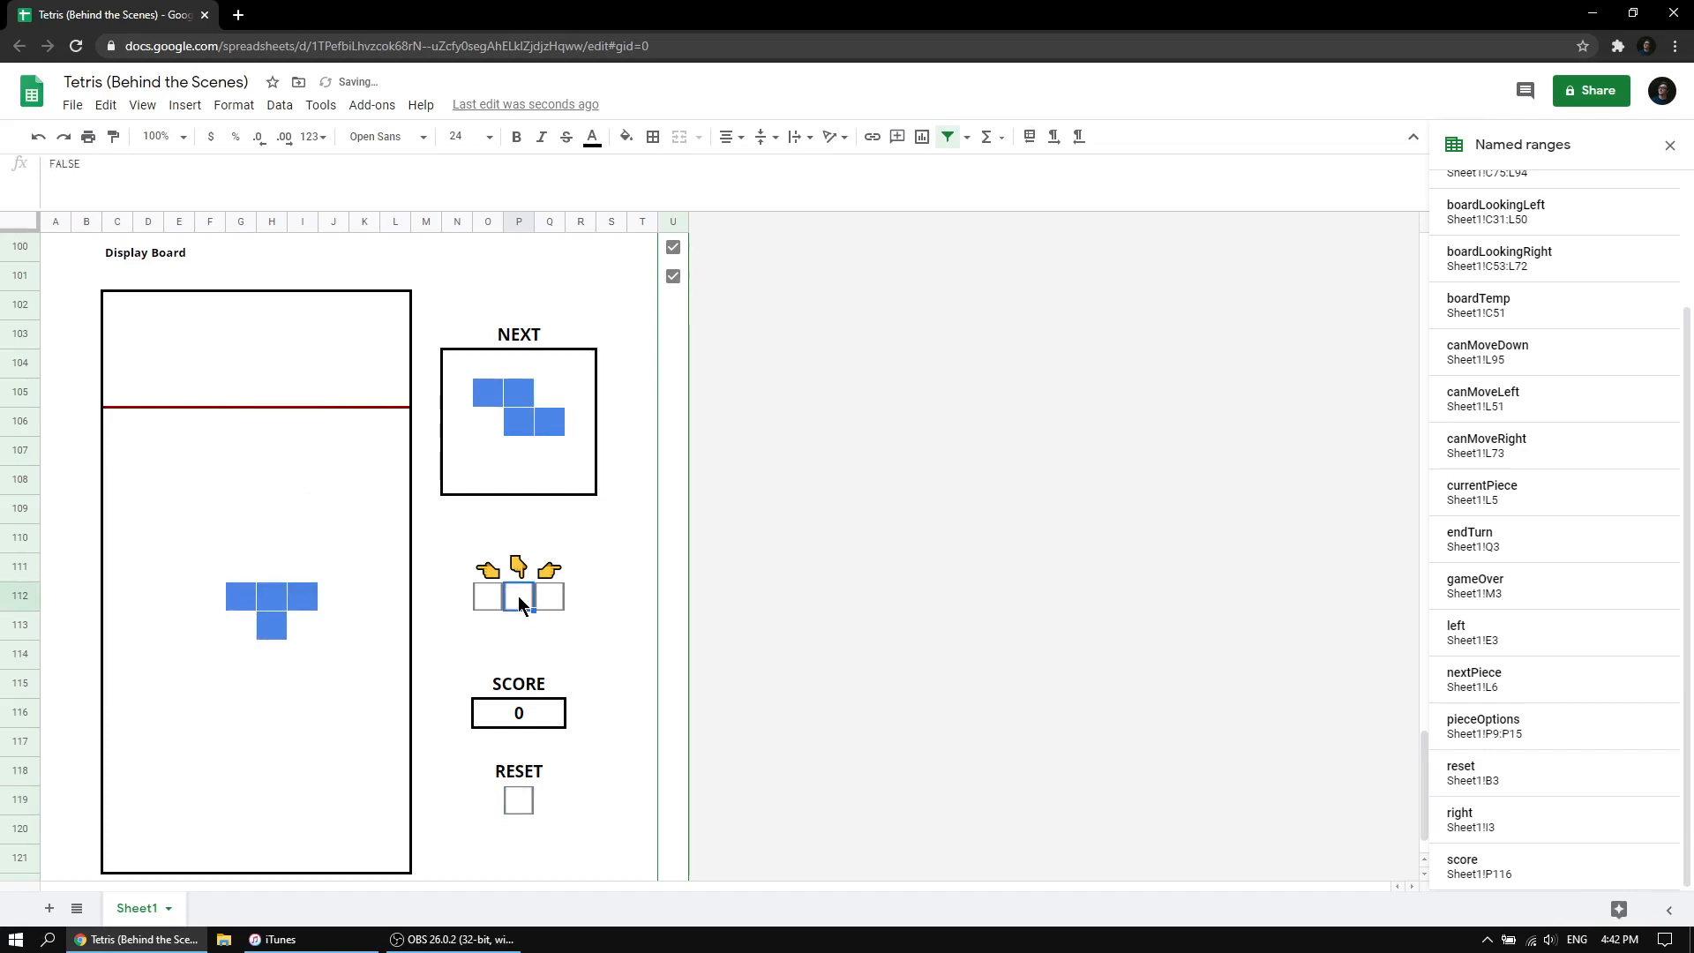
click(520, 602)
click(519, 602)
click(520, 602)
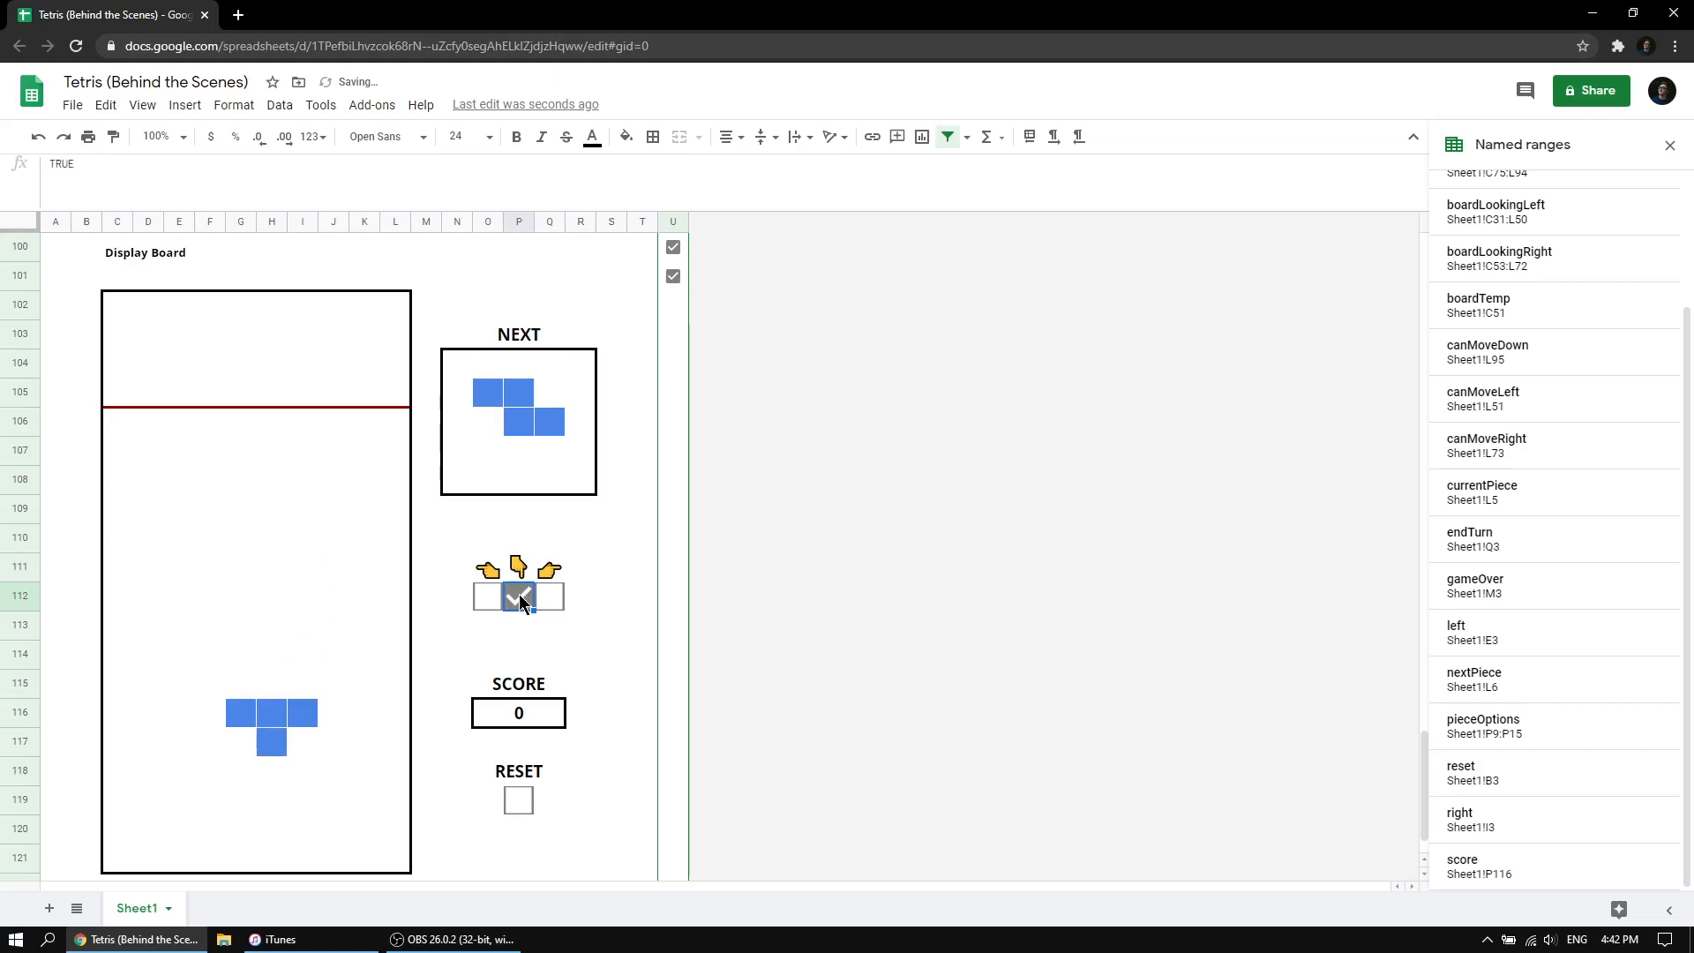
click(520, 602)
click(519, 600)
click(519, 600)
click(520, 600)
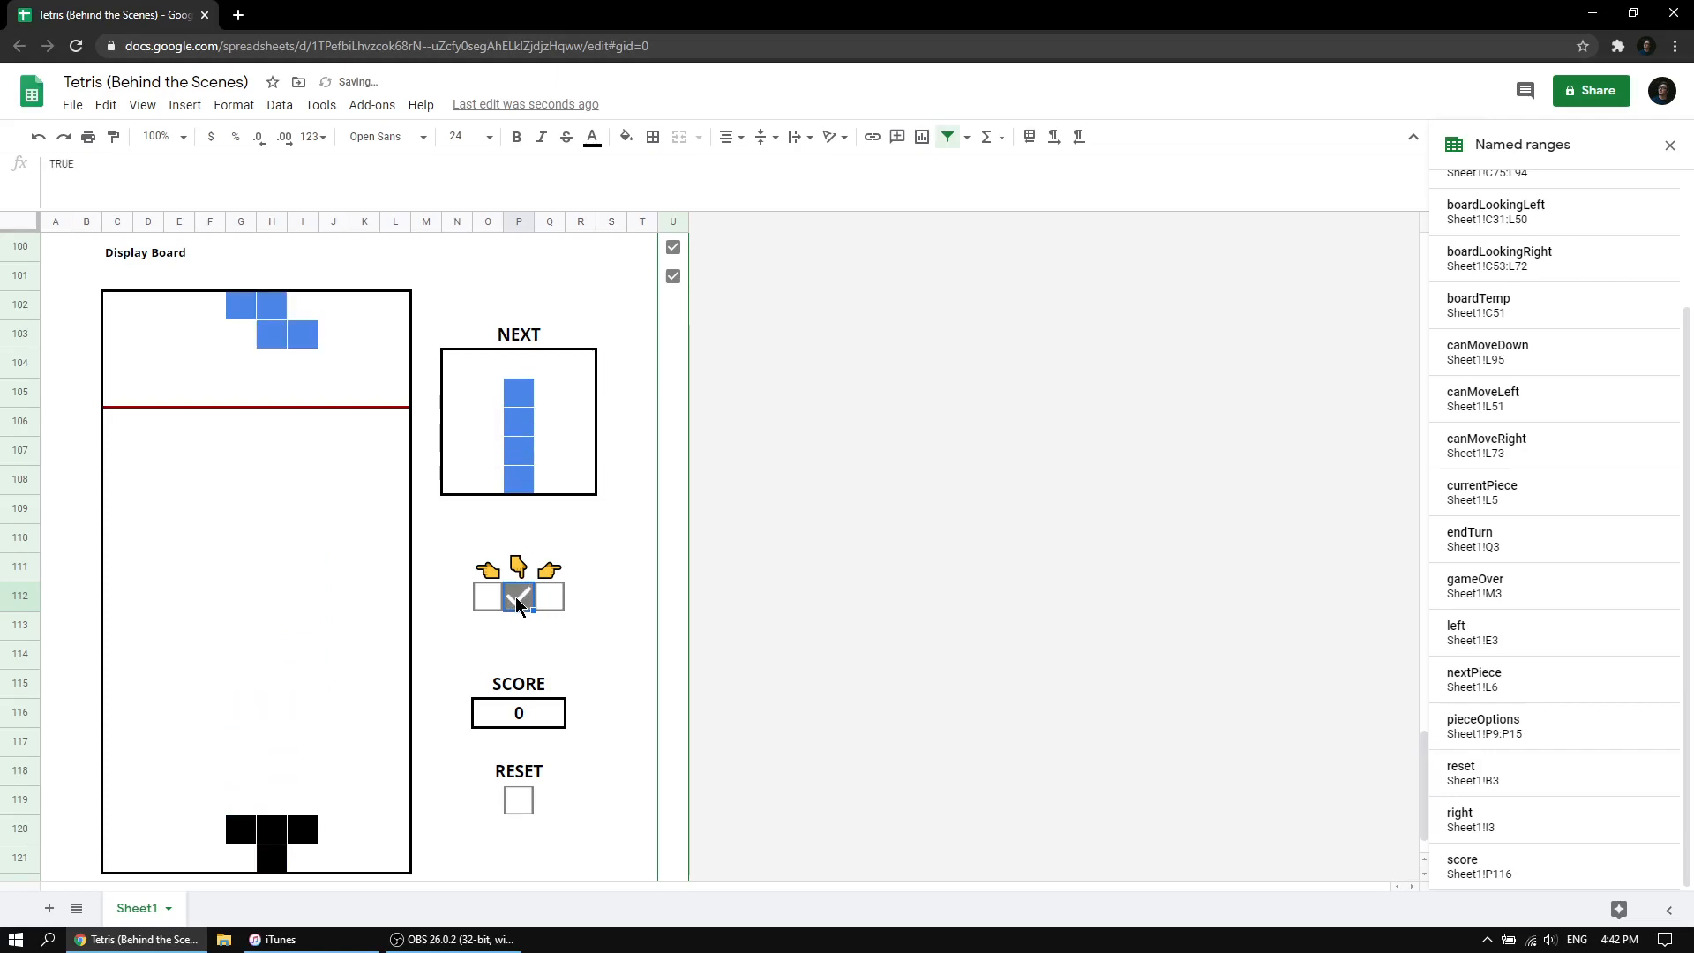
Lower the Z piece through the upper half of the display board and shift it three columns left to columns D–F.
click(520, 600)
click(520, 600)
click(520, 600)
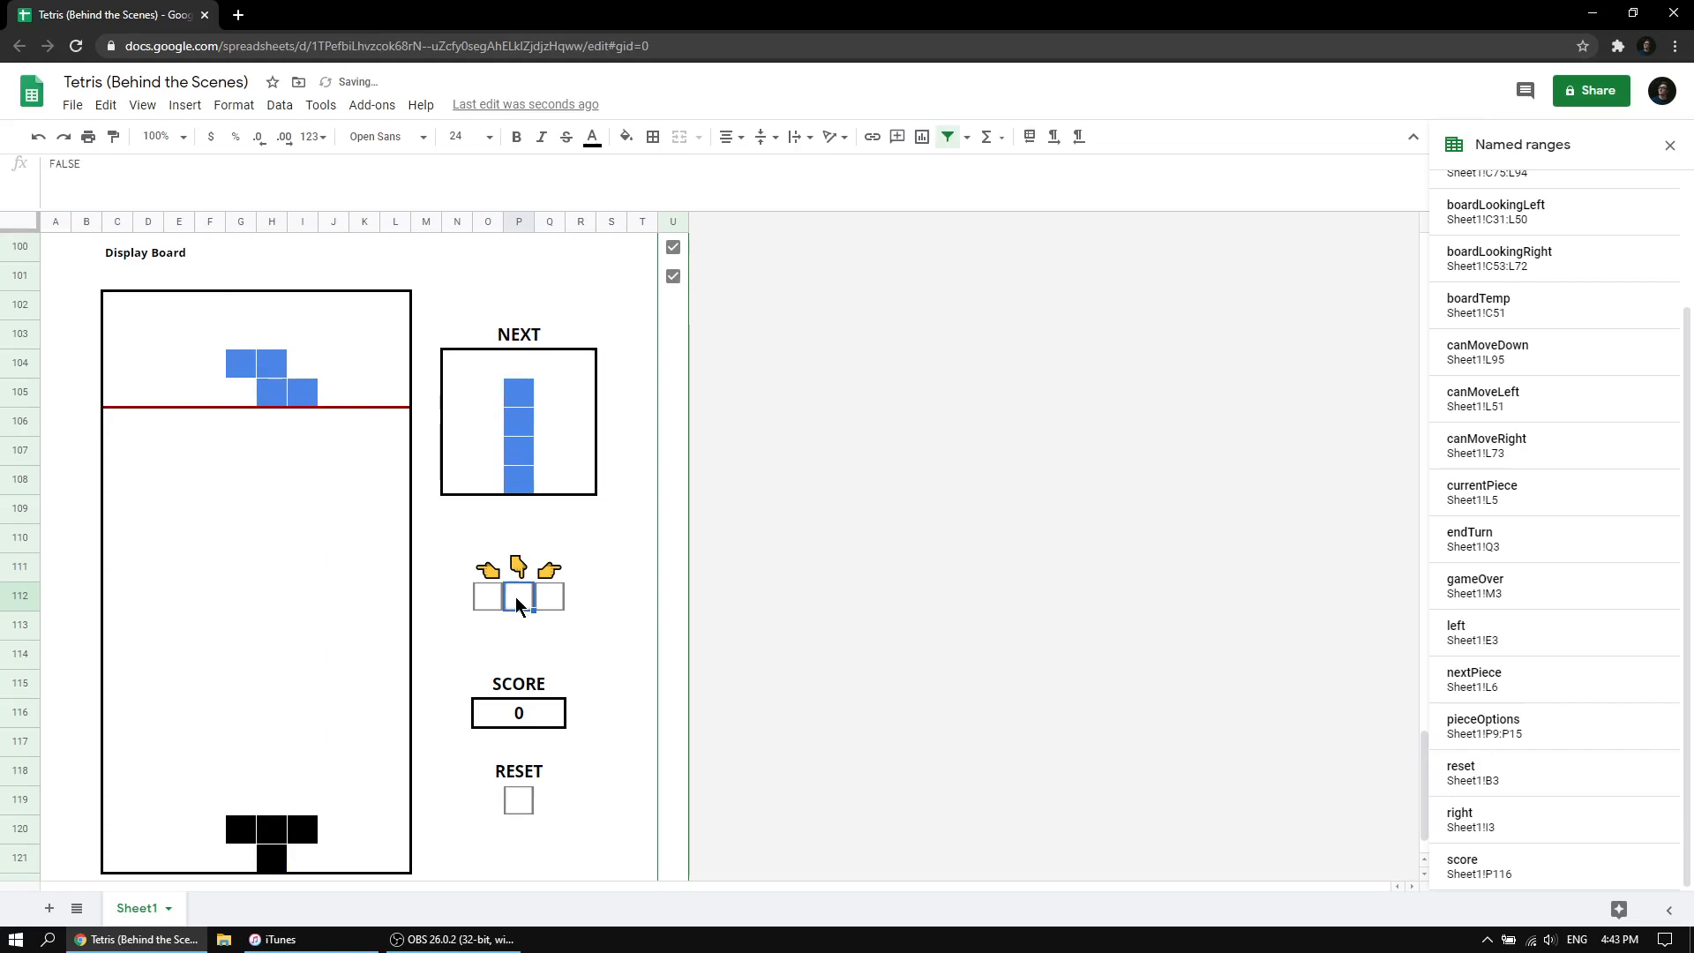
click(517, 601)
click(512, 600)
click(507, 600)
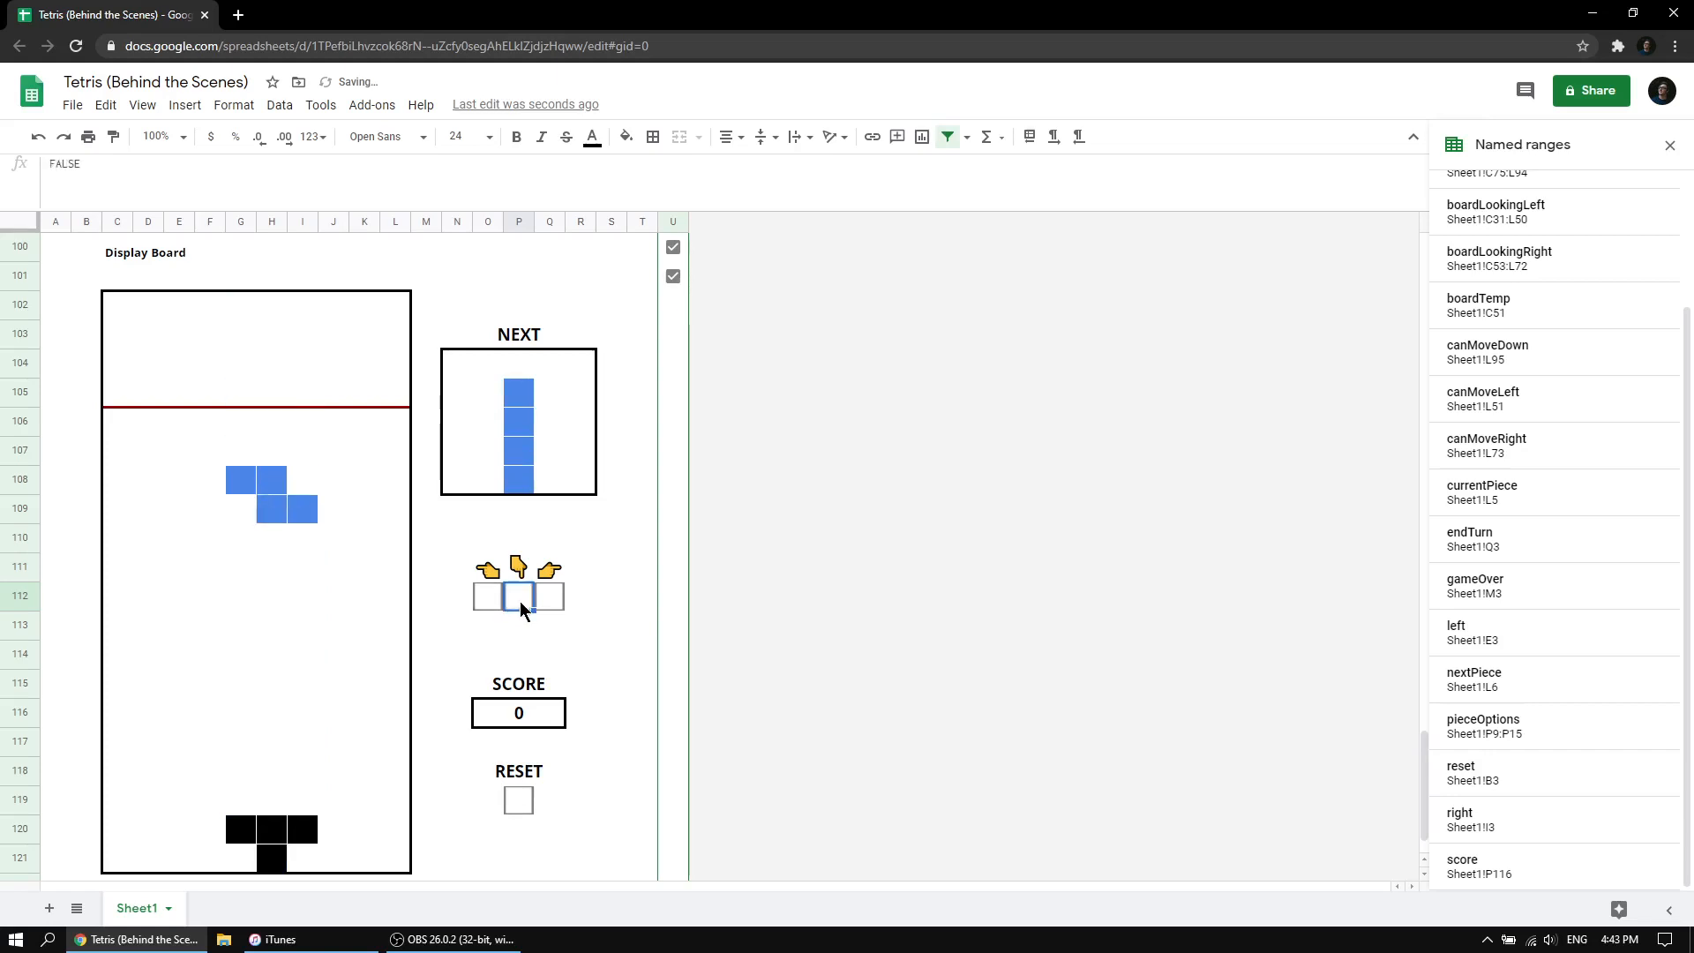
click(519, 600)
click(485, 596)
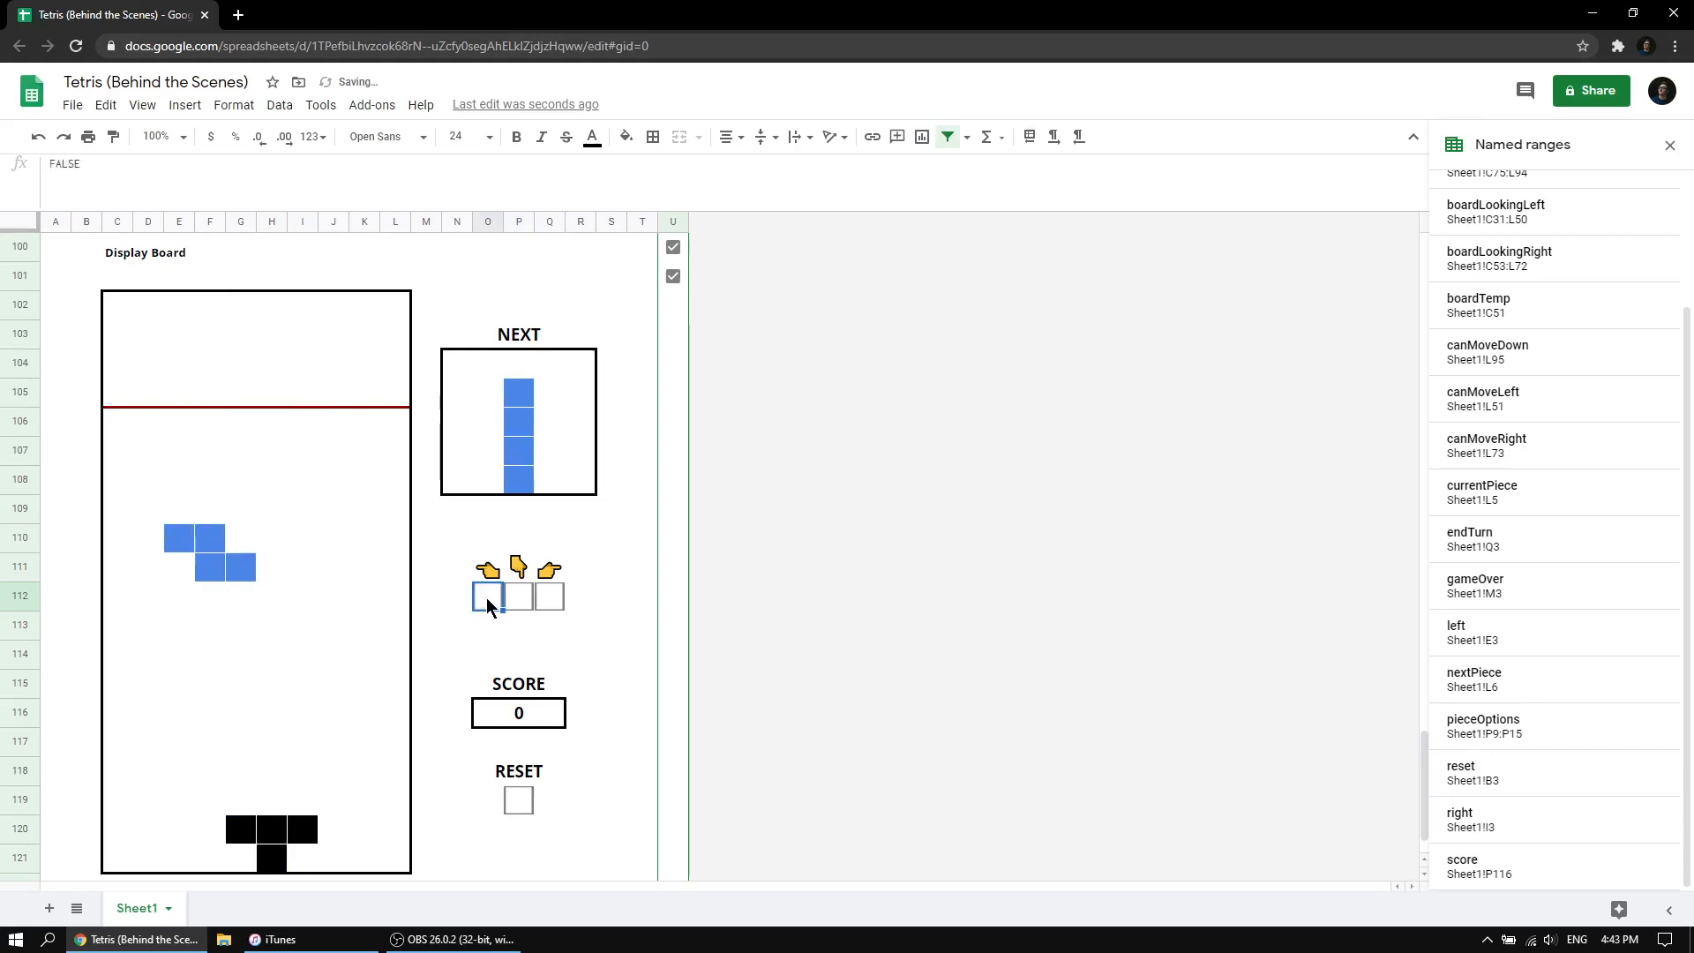
click(486, 596)
Lower the Z piece to the floor of the board and shift it one column right against the landed T piece.
click(518, 598)
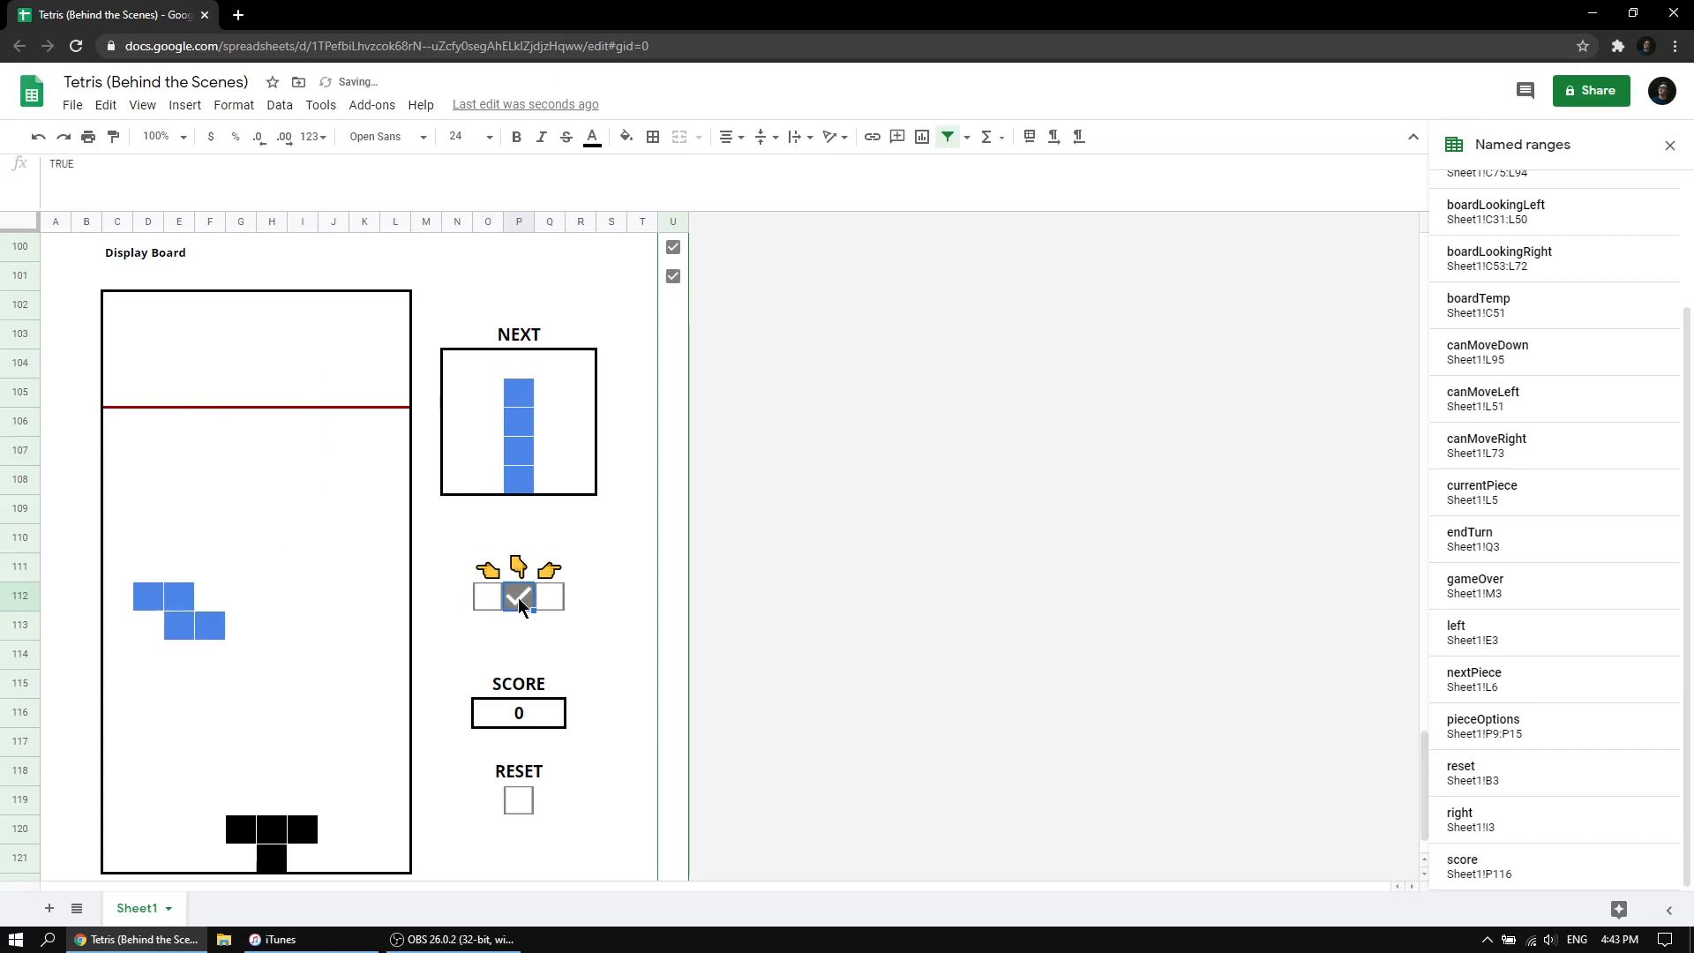
click(518, 598)
click(518, 598)
click(518, 598)
click(518, 598)
click(517, 596)
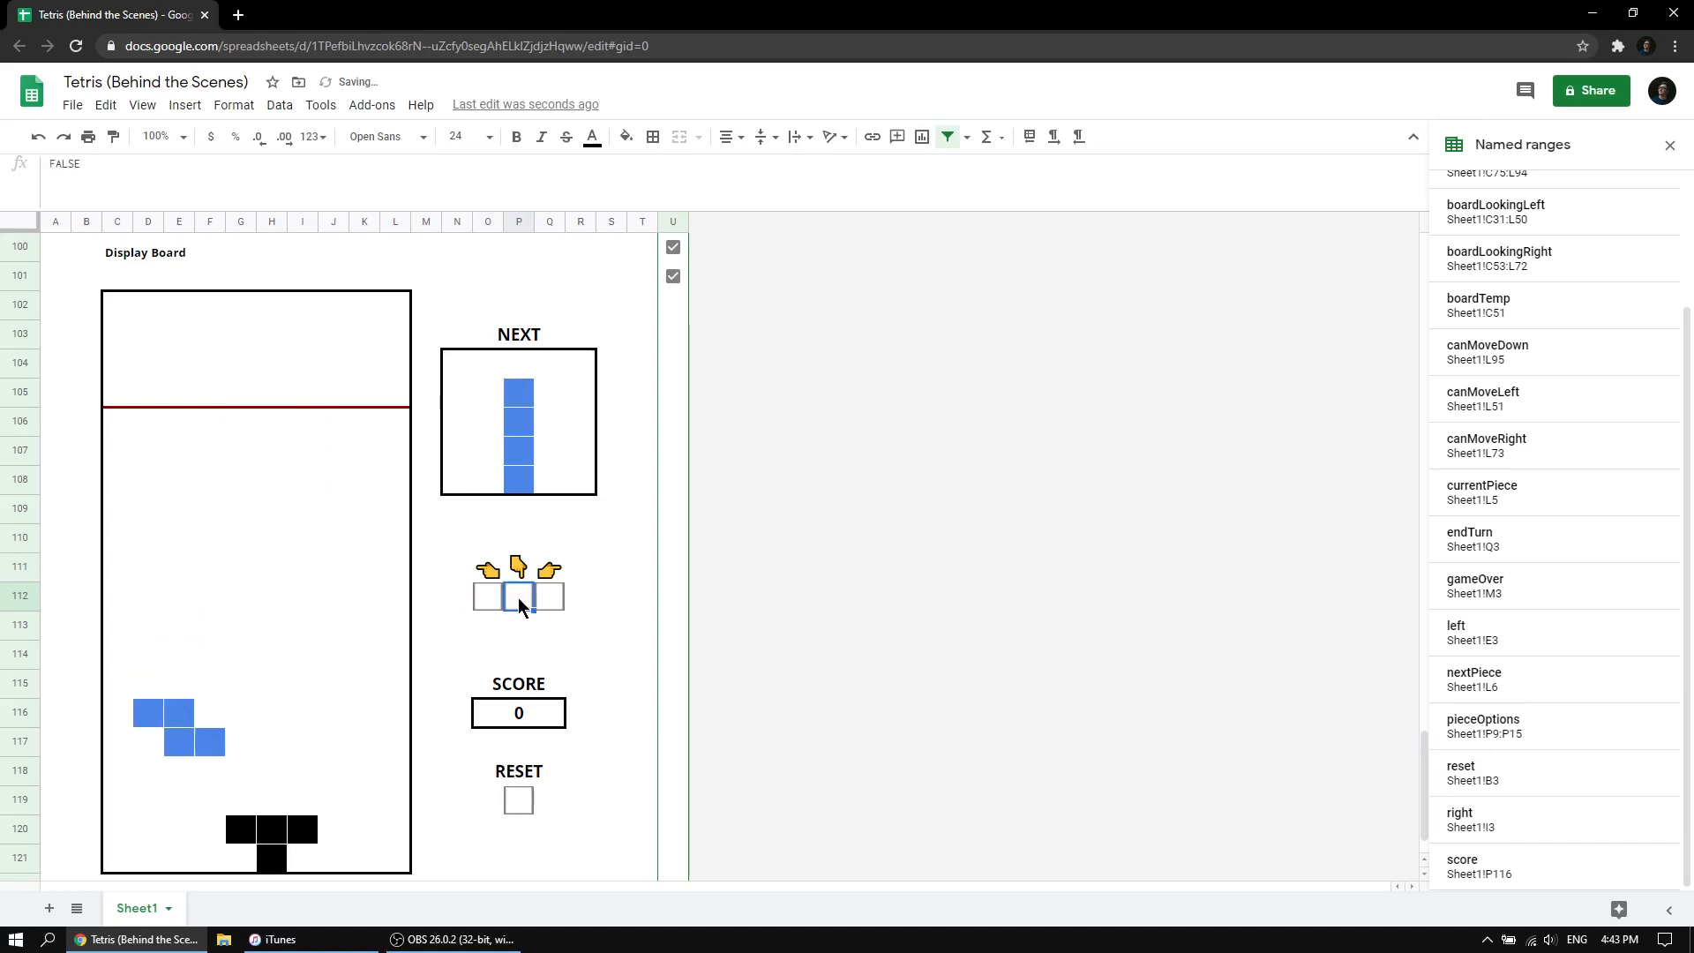
click(517, 596)
click(517, 597)
click(517, 596)
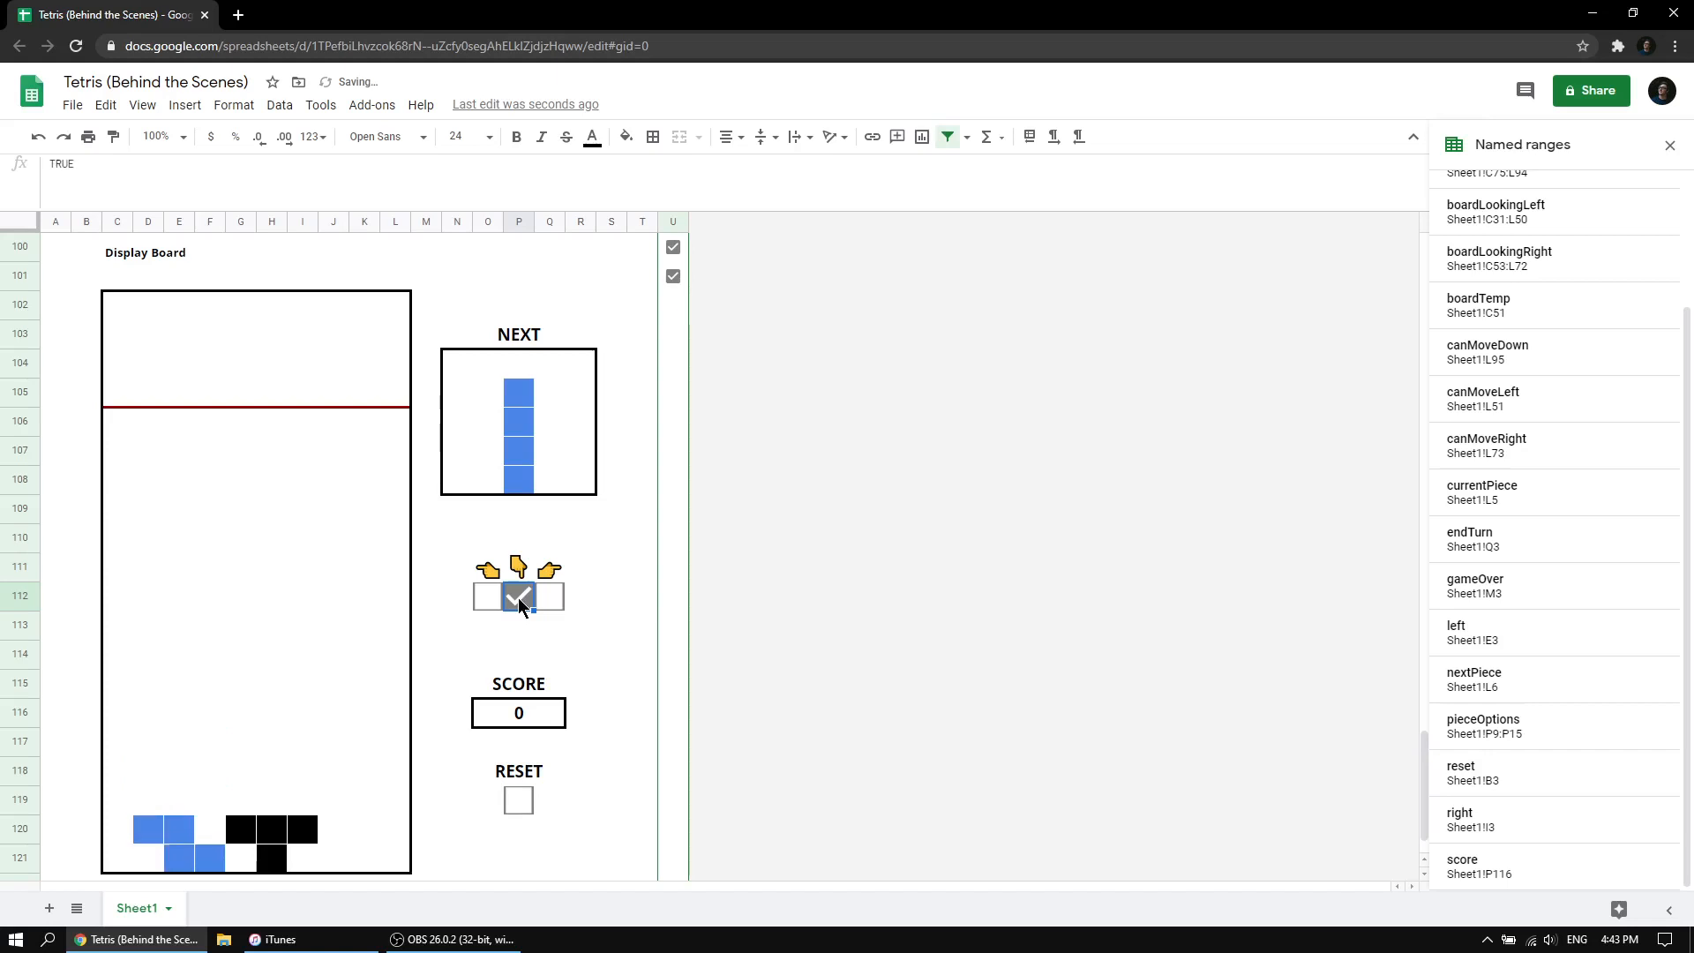
click(545, 600)
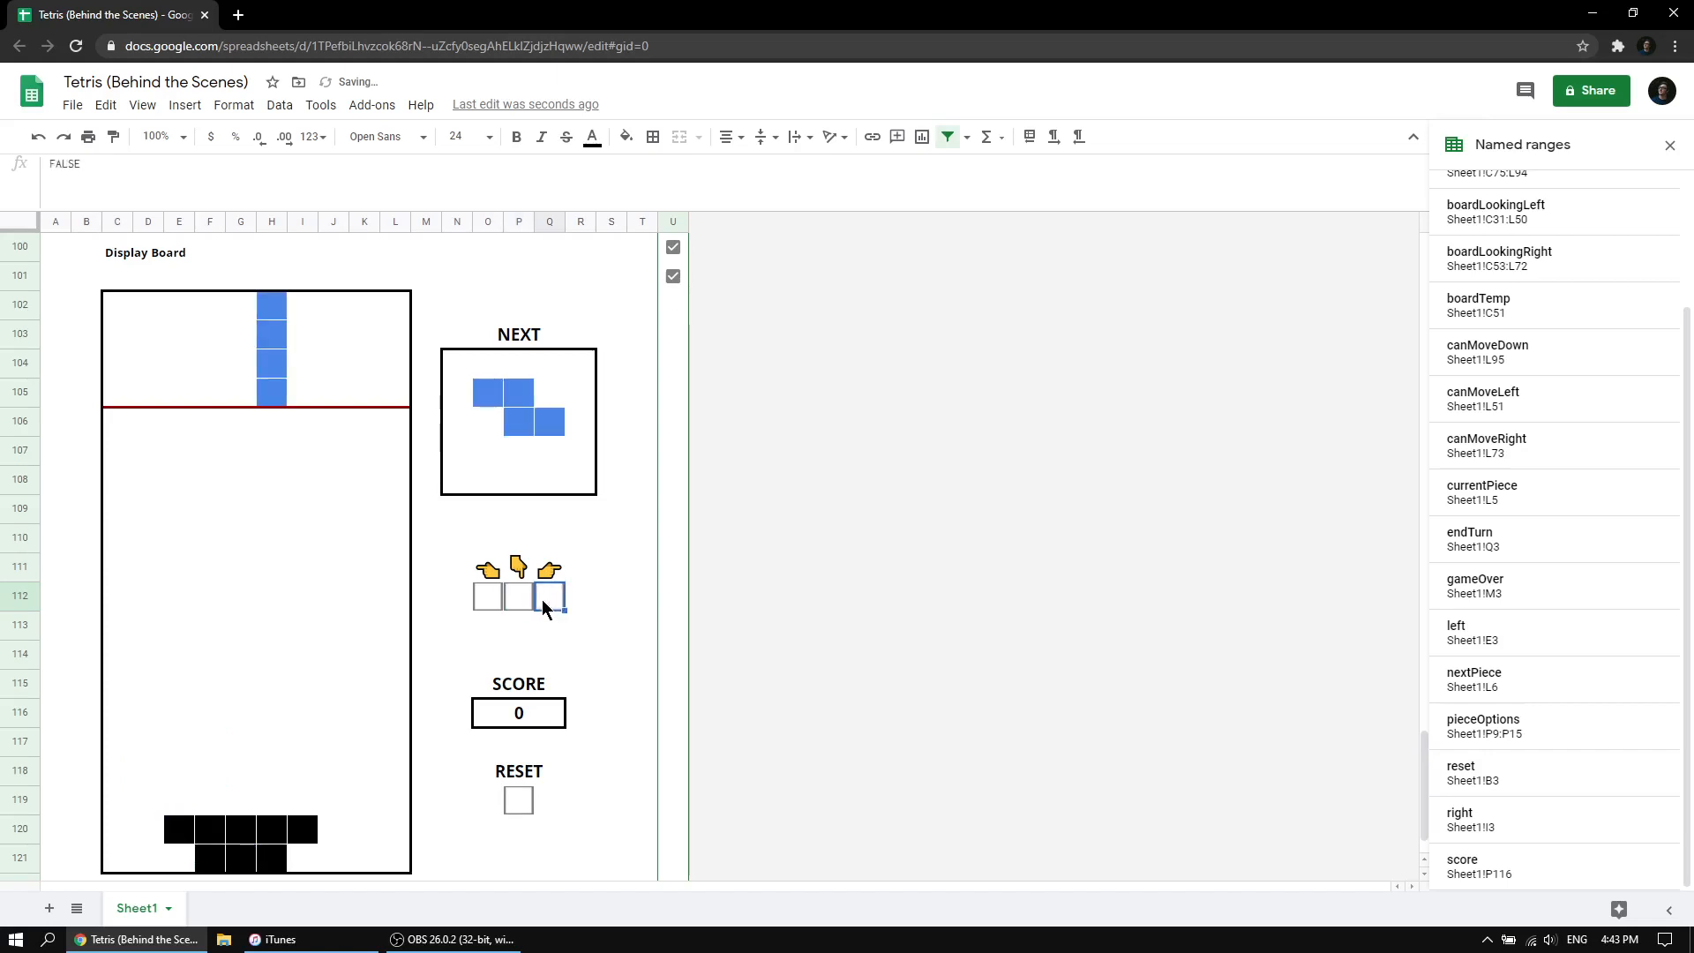
Drop the vertical I piece straight down column H onto the stack and start lowering the next Z piece.
click(518, 601)
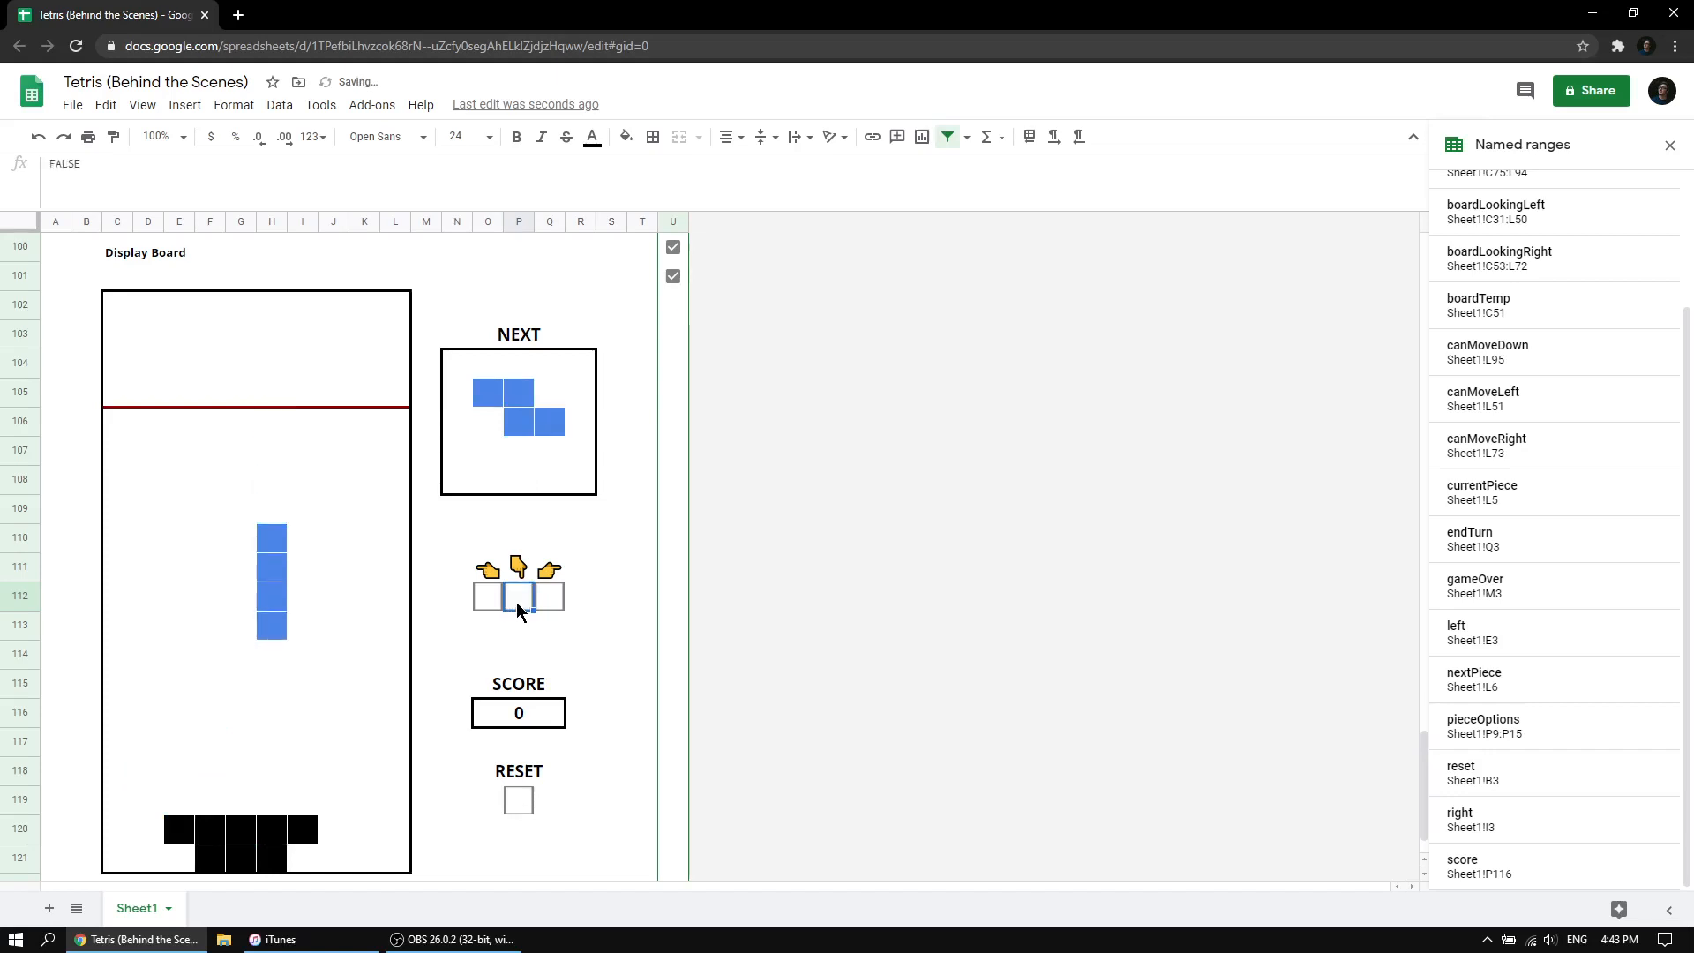
click(517, 602)
click(519, 602)
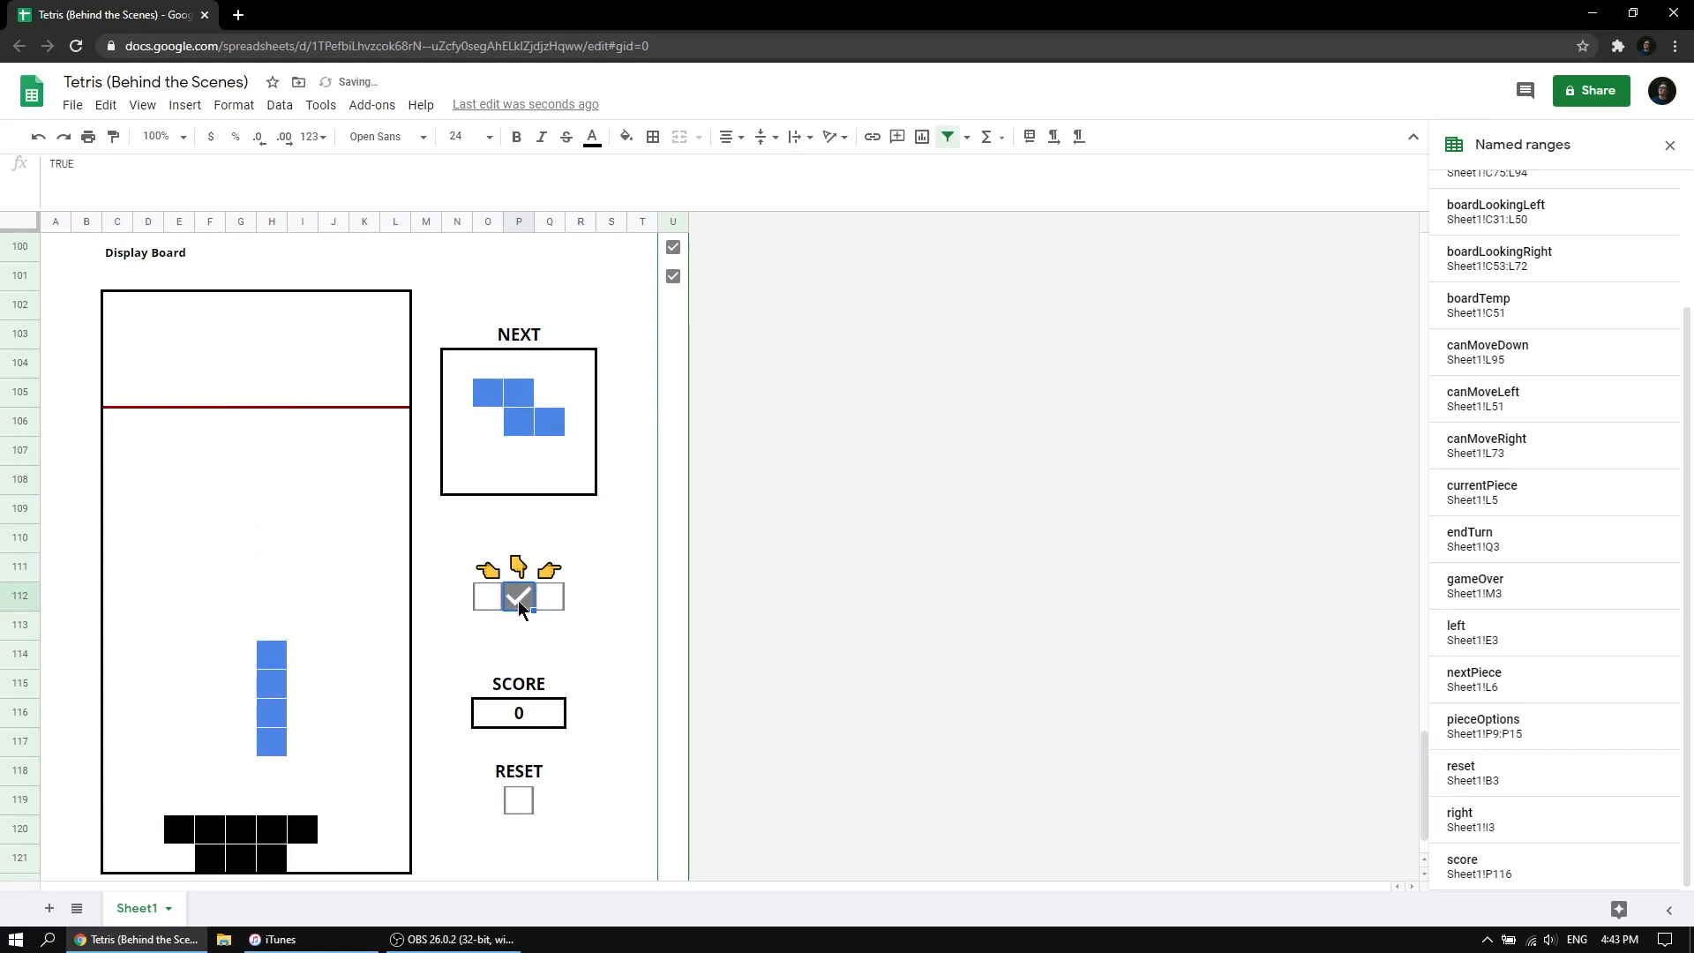
click(518, 601)
click(519, 601)
click(519, 602)
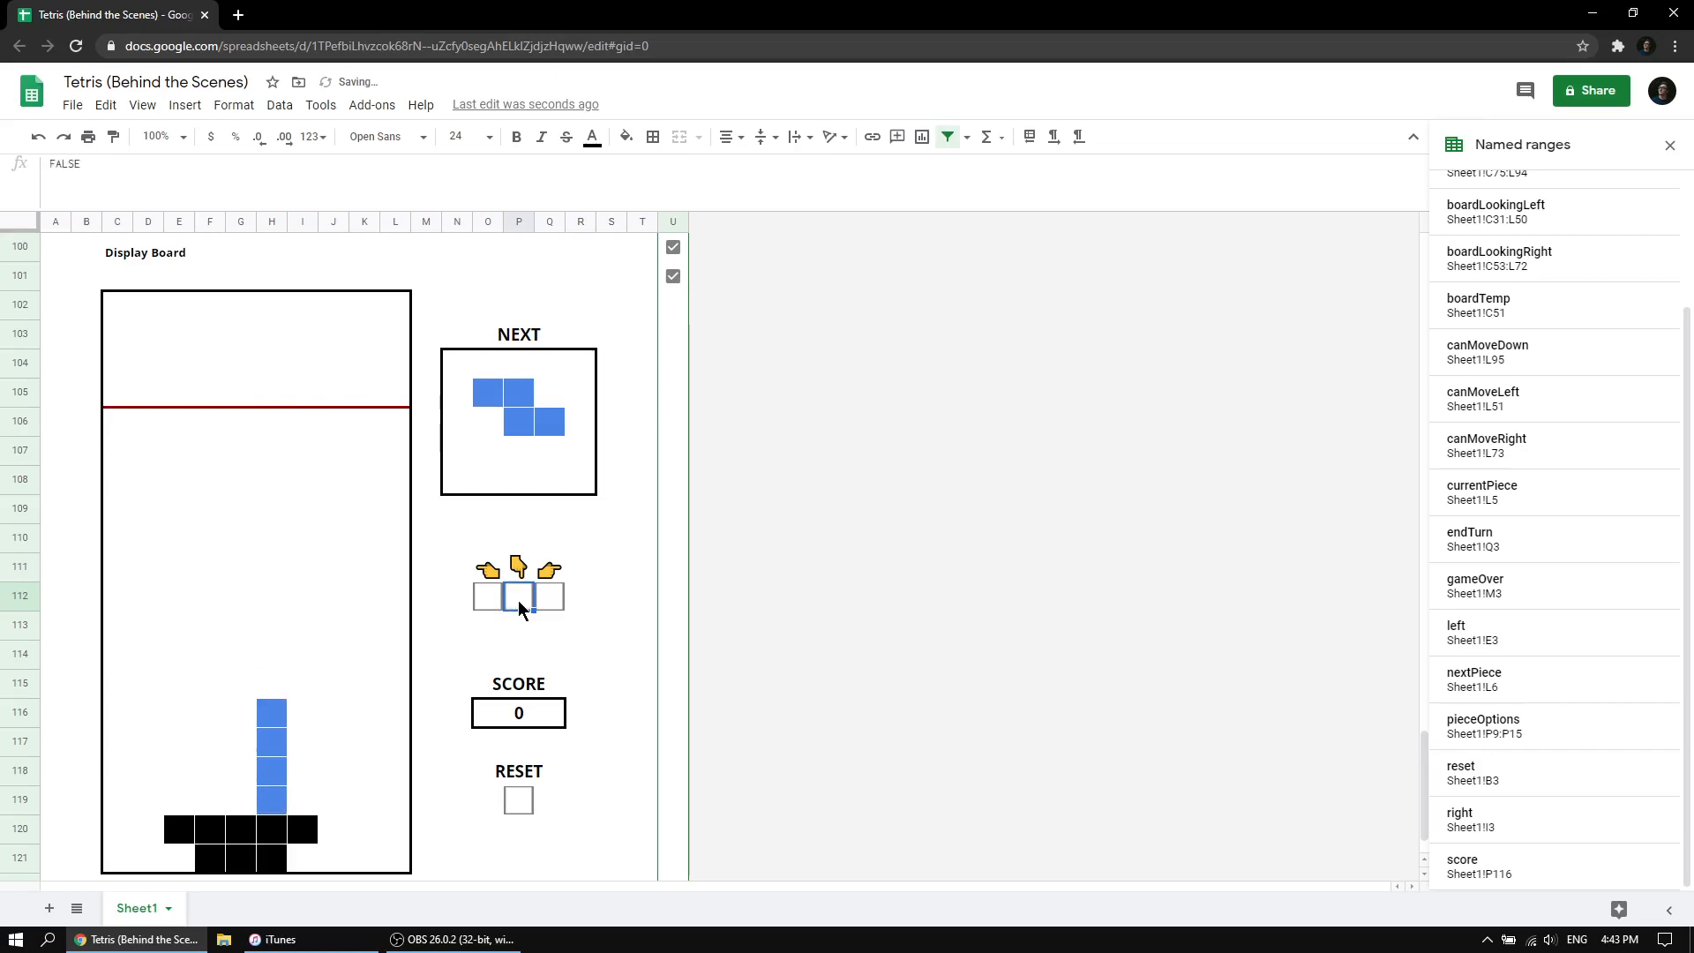
click(520, 601)
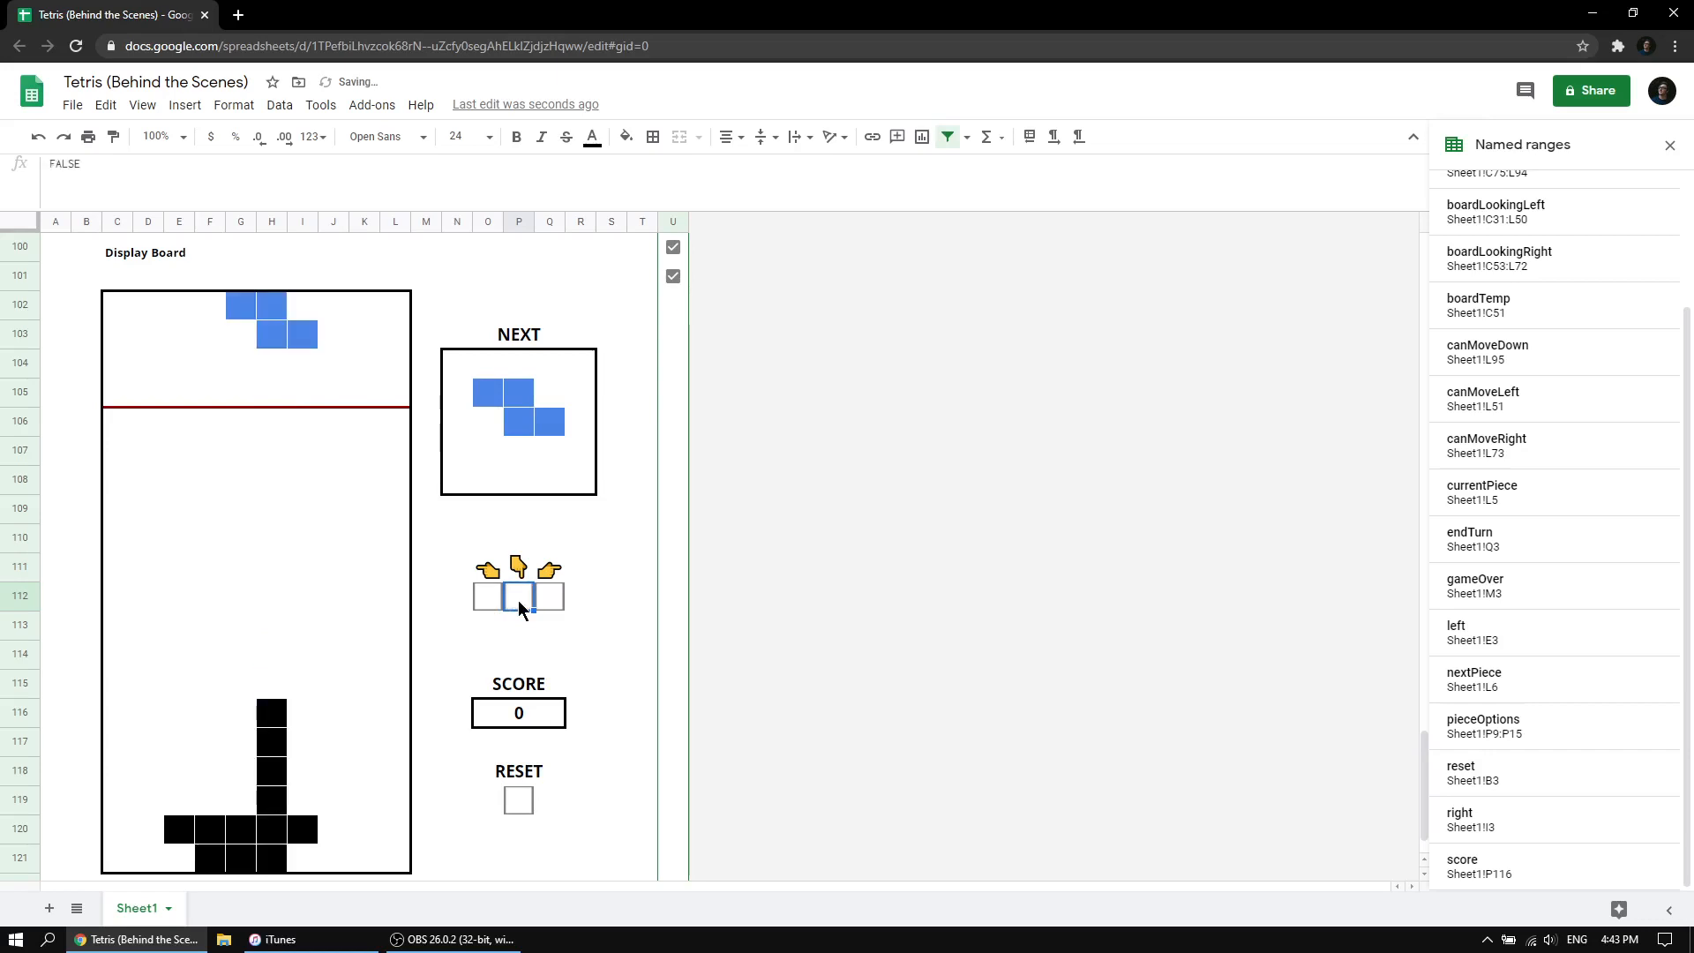
click(519, 601)
On the upside-down "Real" board, examine row C9:L9, the full-line check formula in A9, and the cell formulas in C9 and L9.
scroll(655, 589, up, 6)
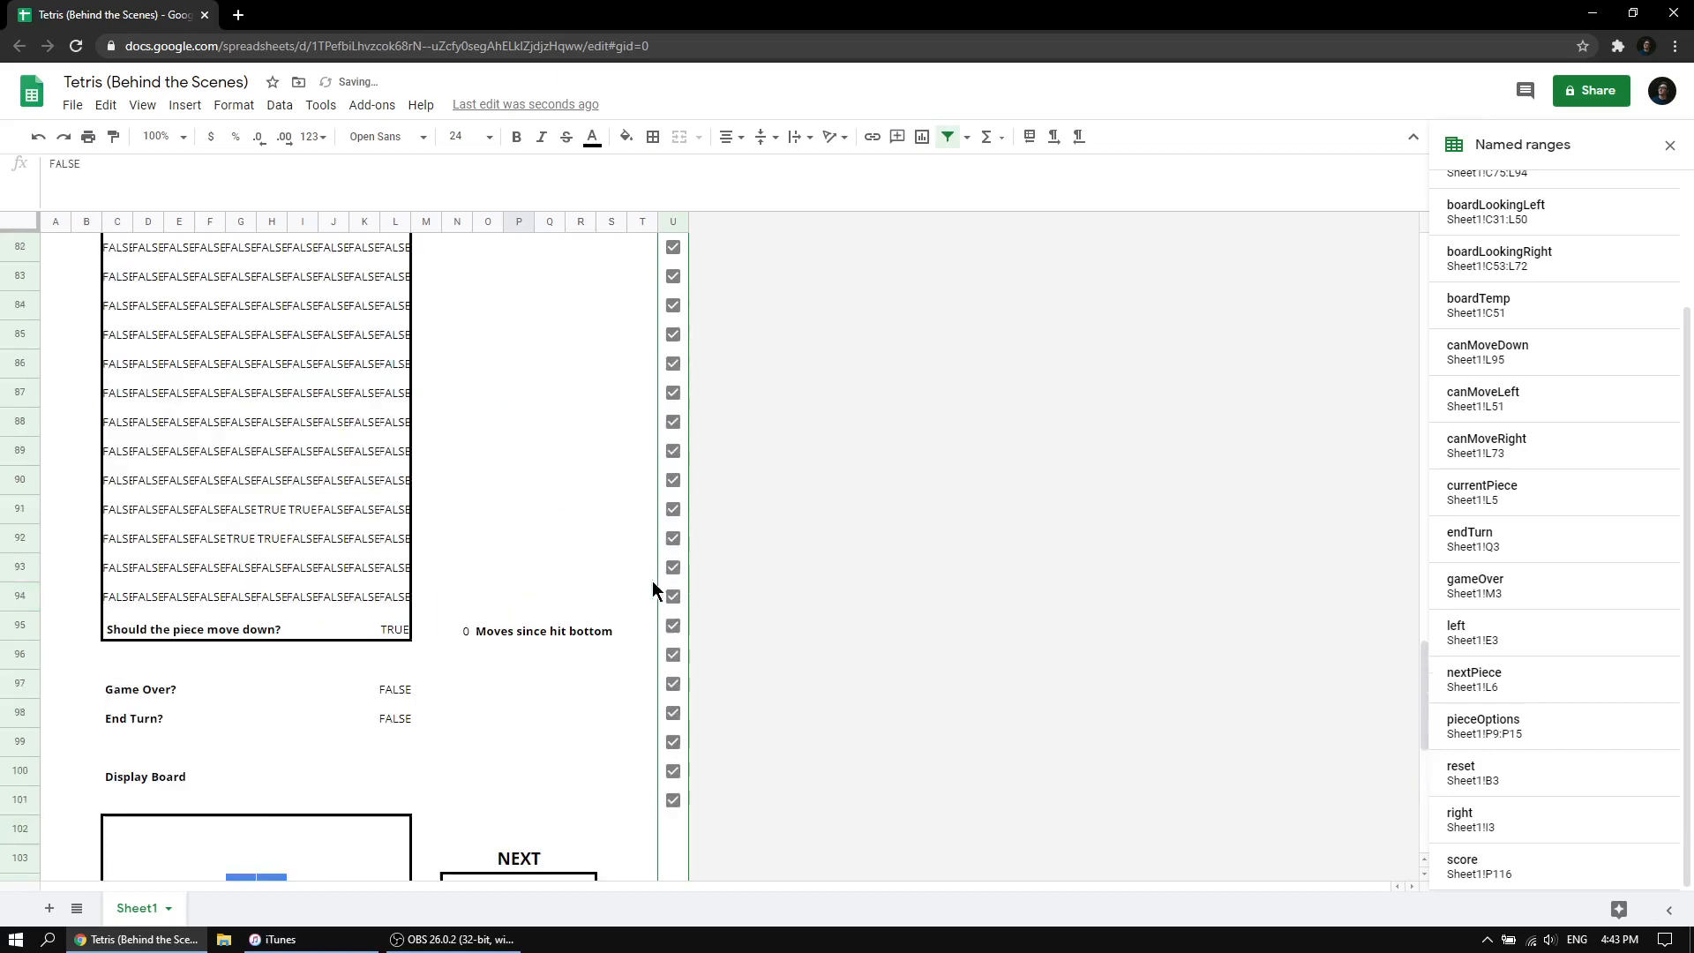
scroll(654, 589, down, 7)
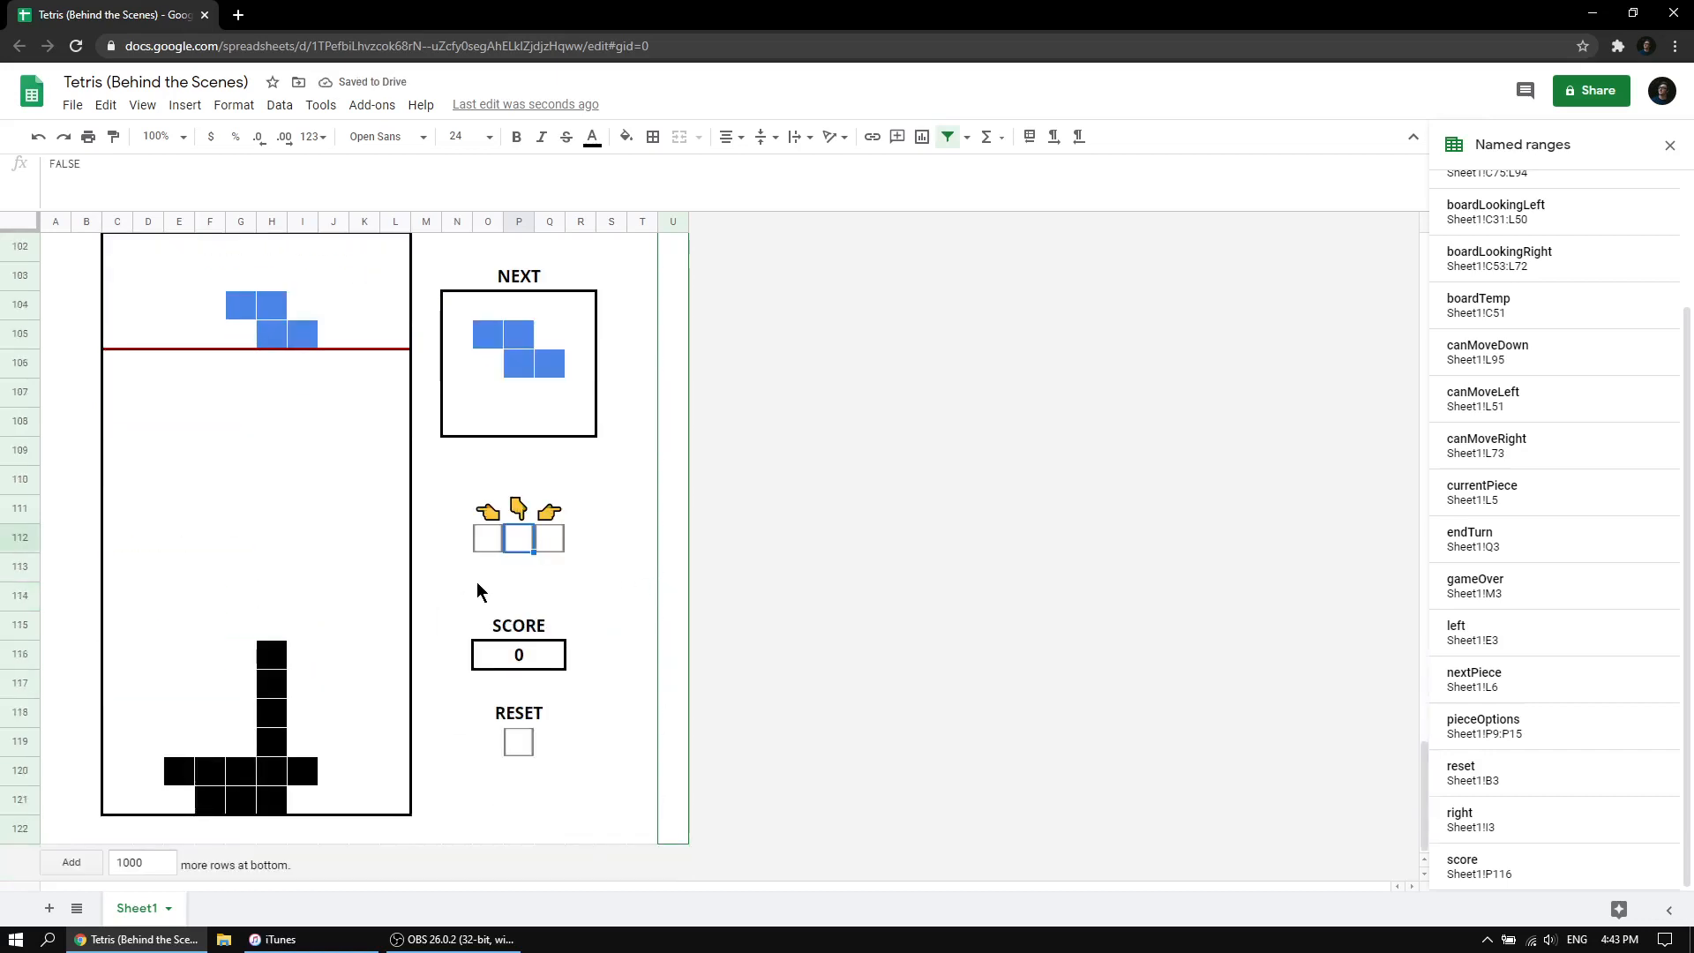
scroll(467, 631, up, 7)
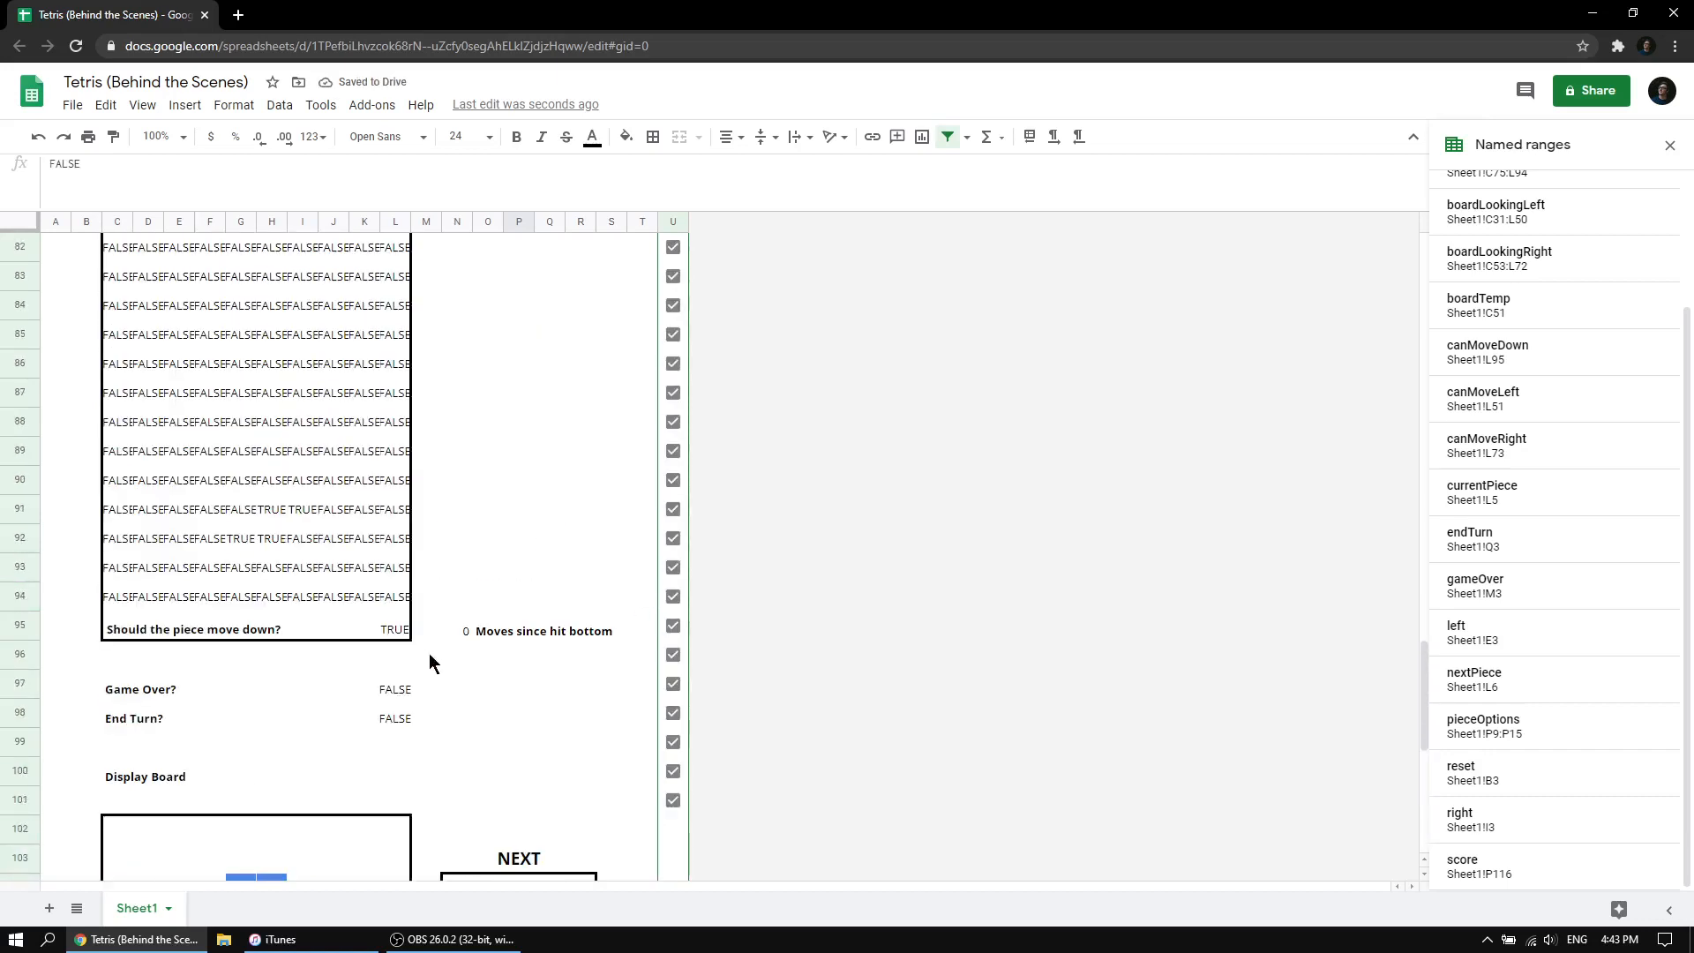
scroll(430, 661, up, 20)
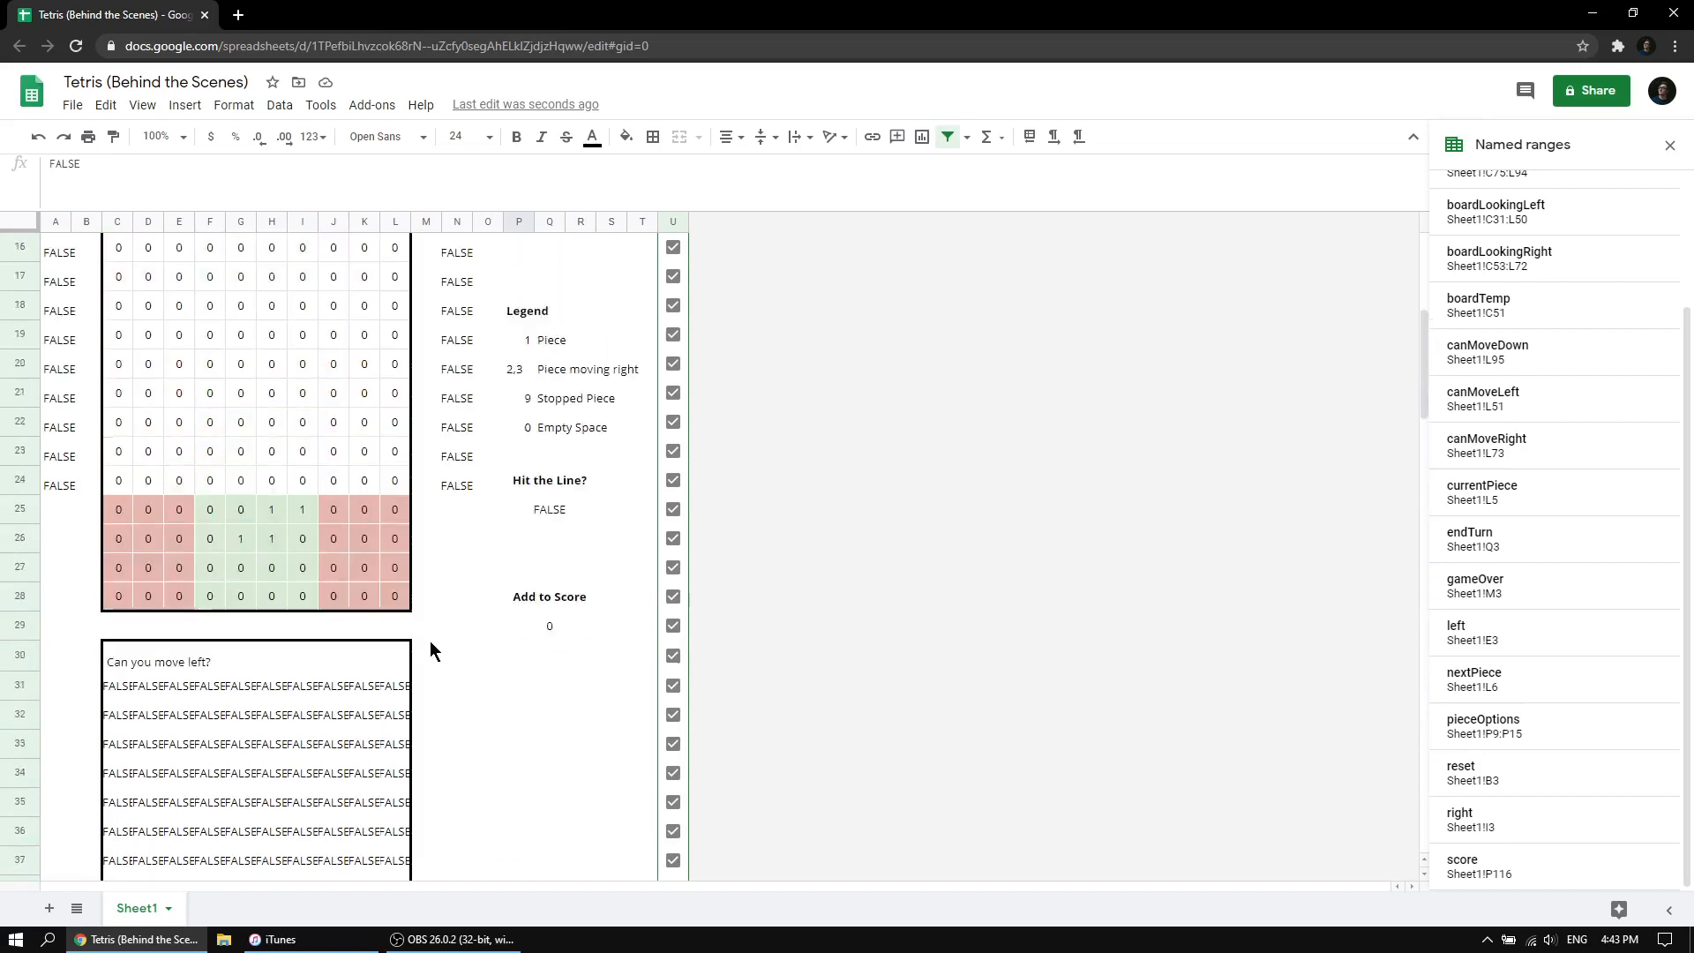
scroll(431, 641, up, 3)
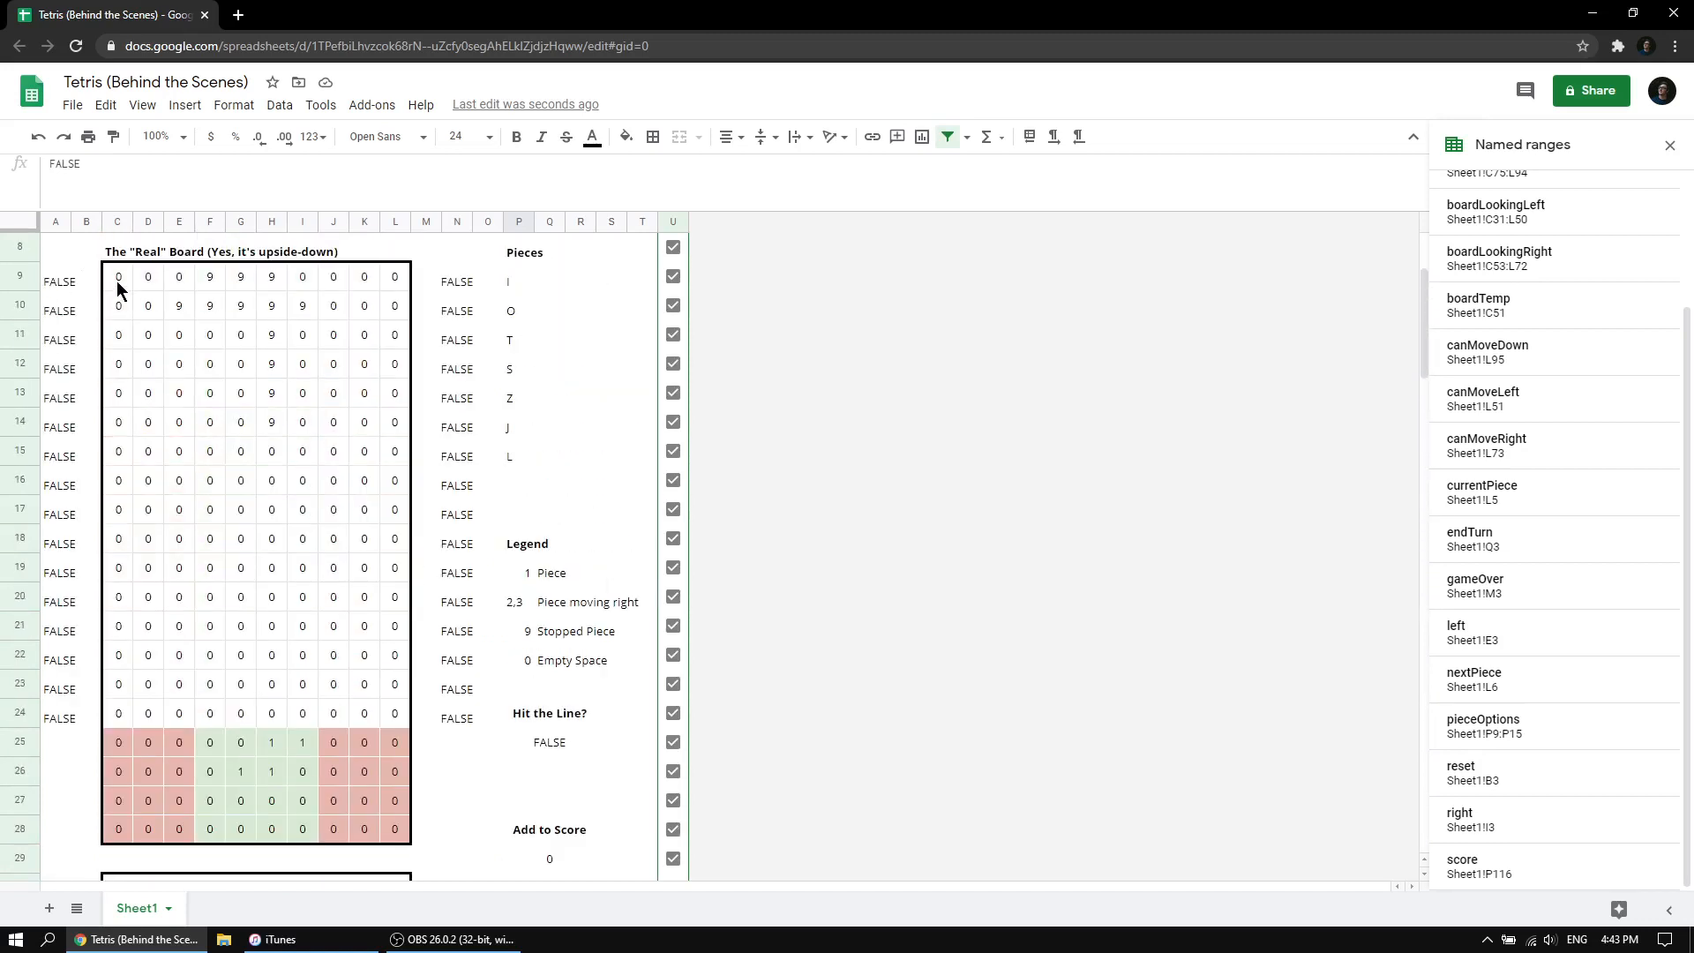
drag(117, 283, 397, 278)
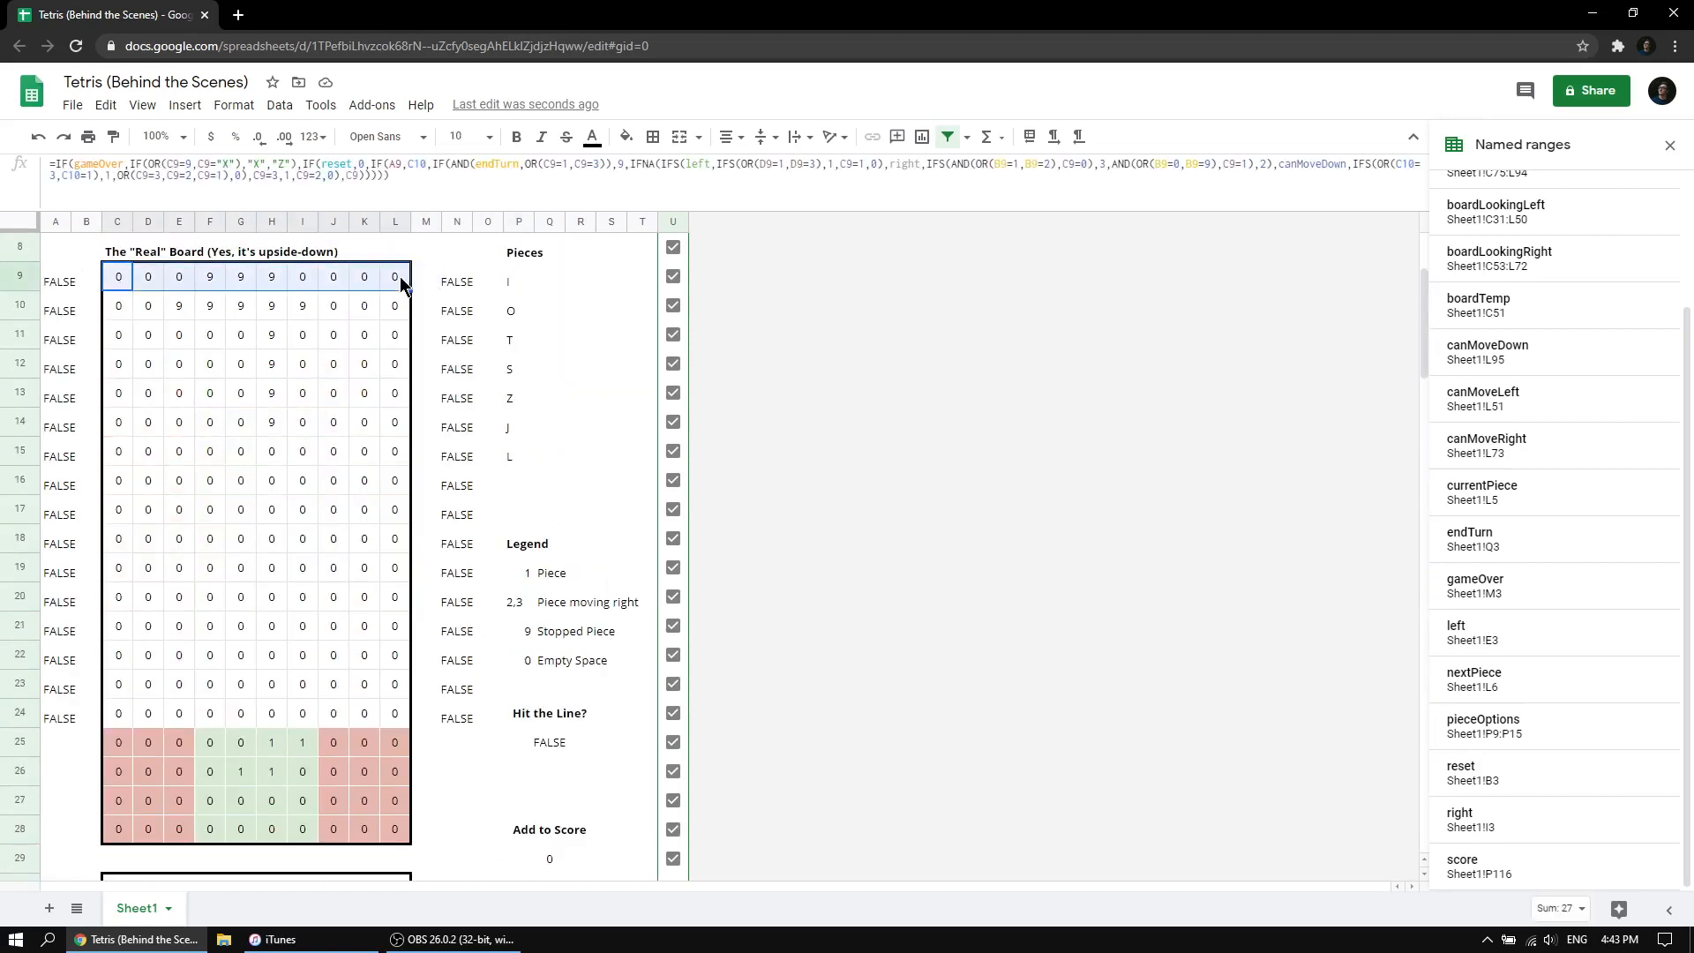
click(58, 283)
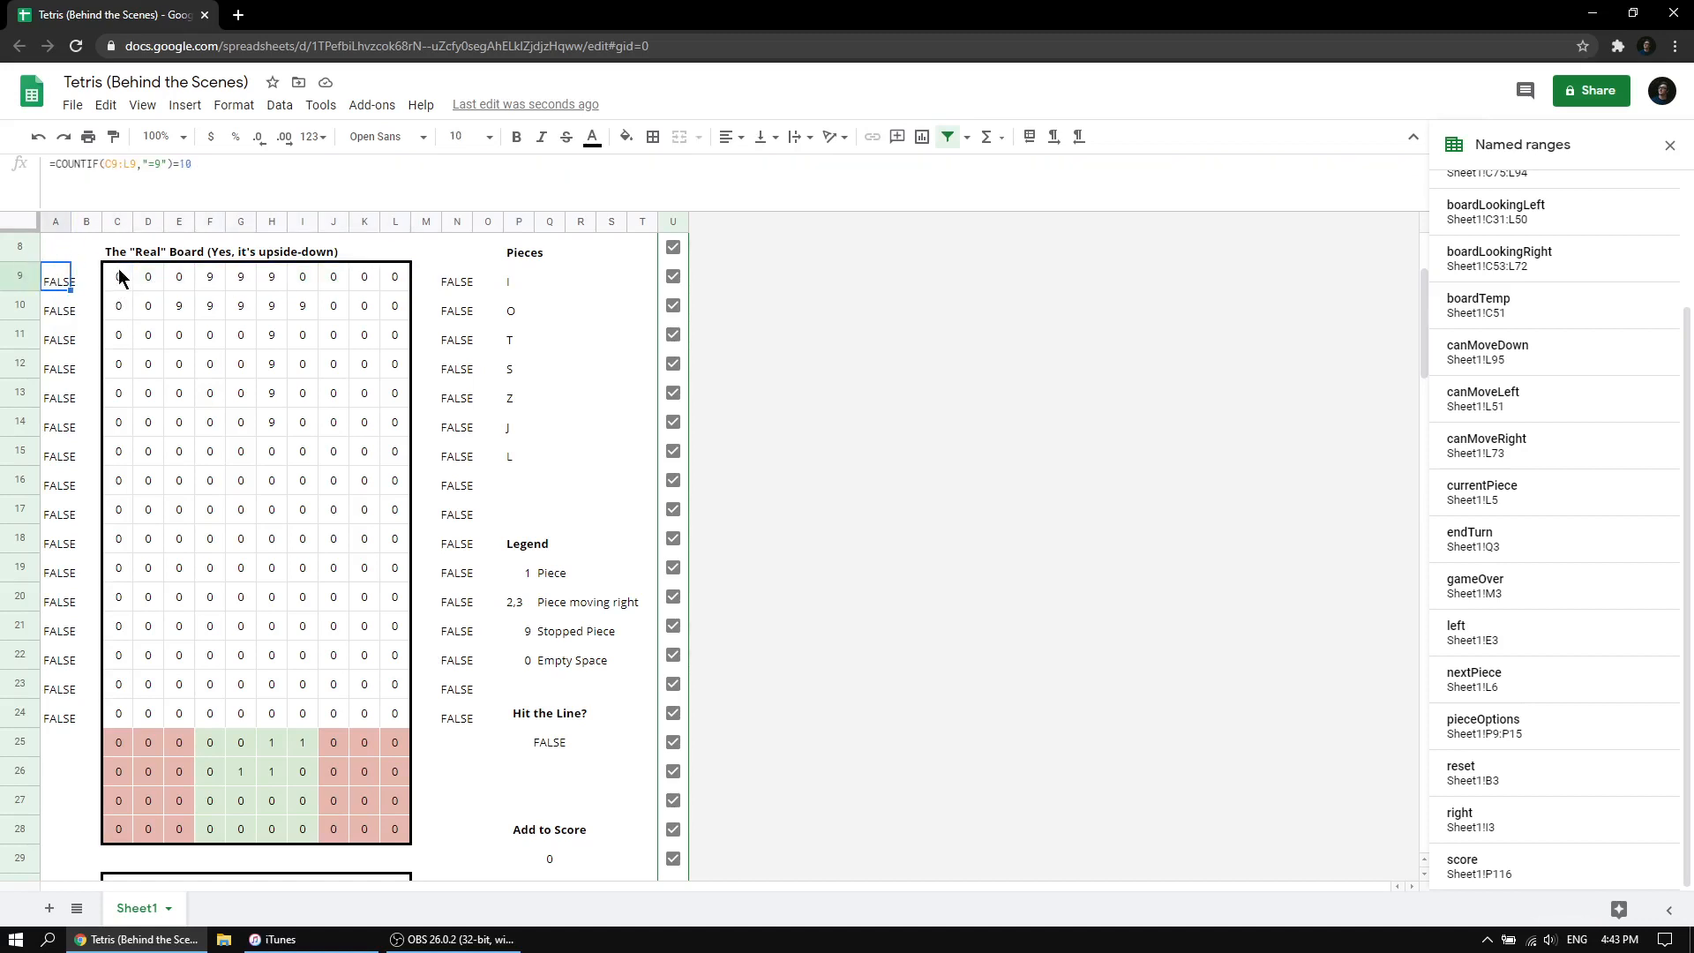
drag(121, 276, 395, 277)
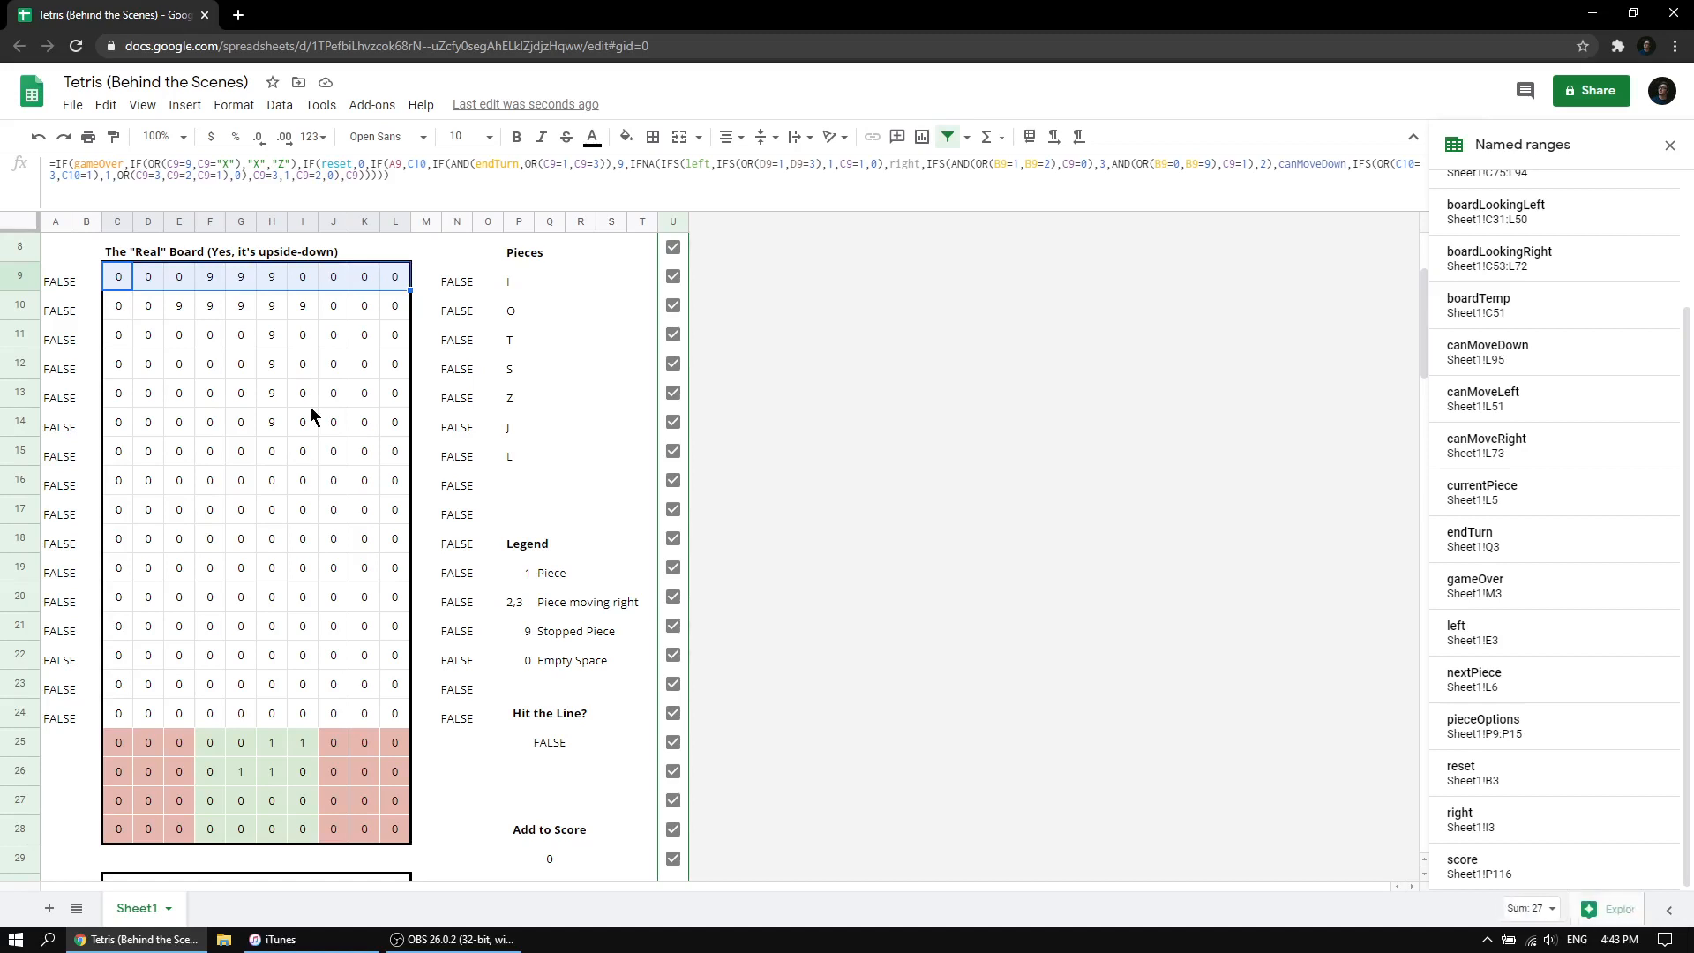
click(105, 282)
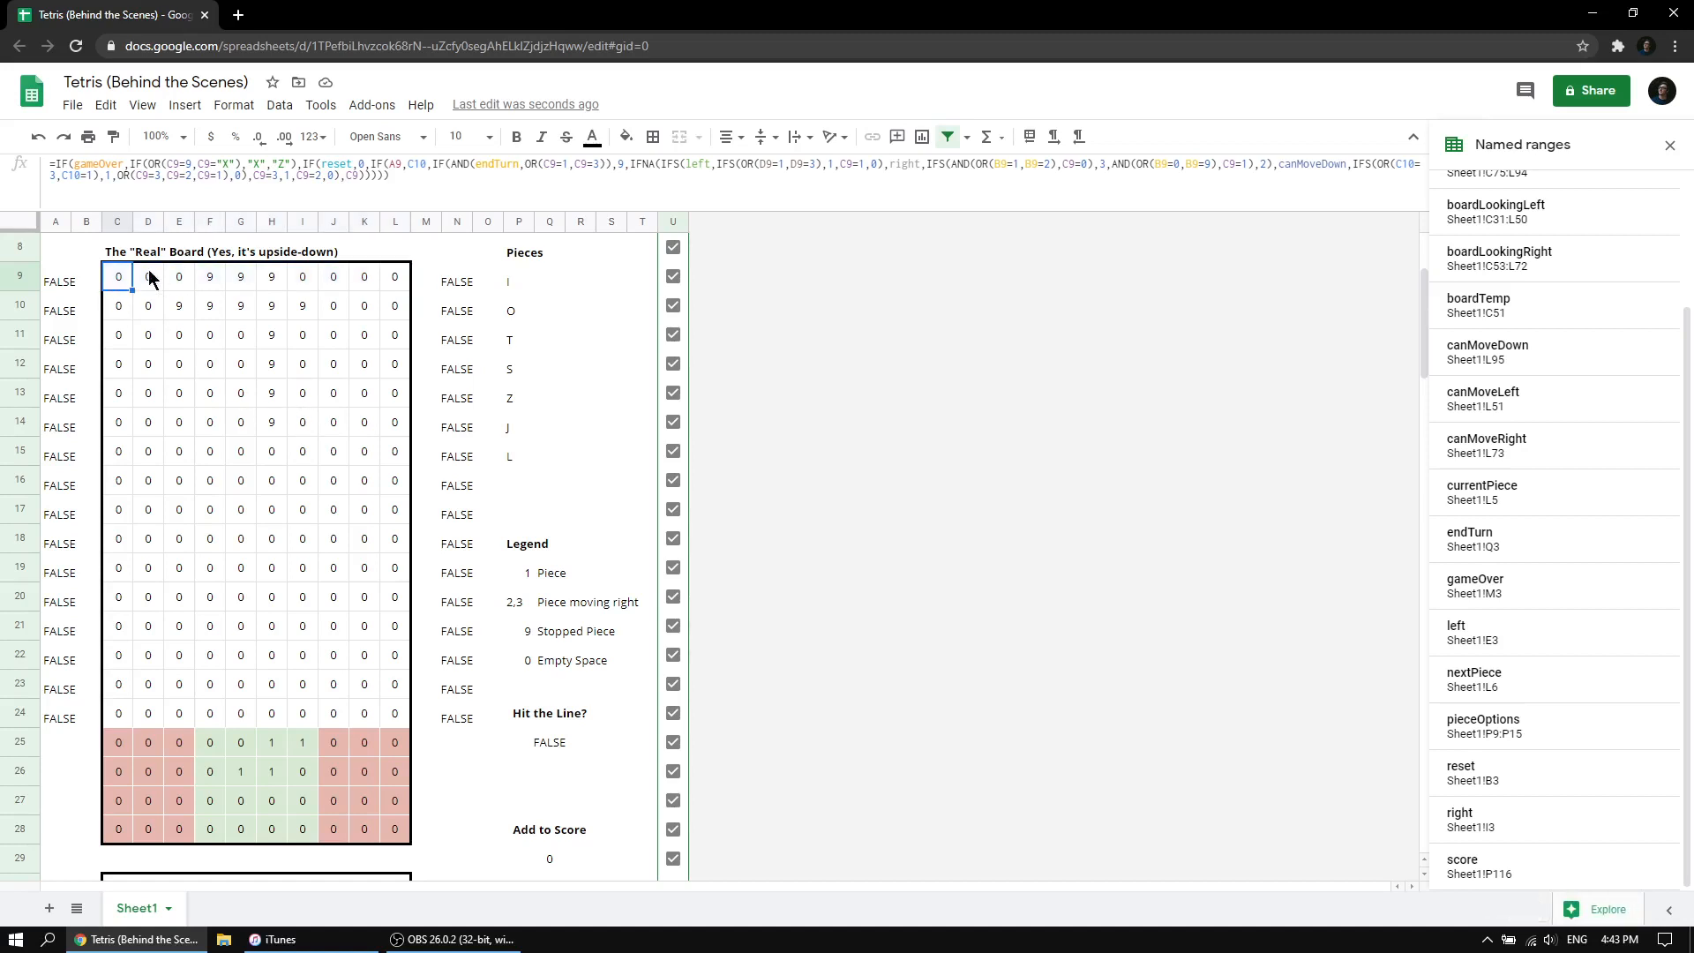
click(392, 276)
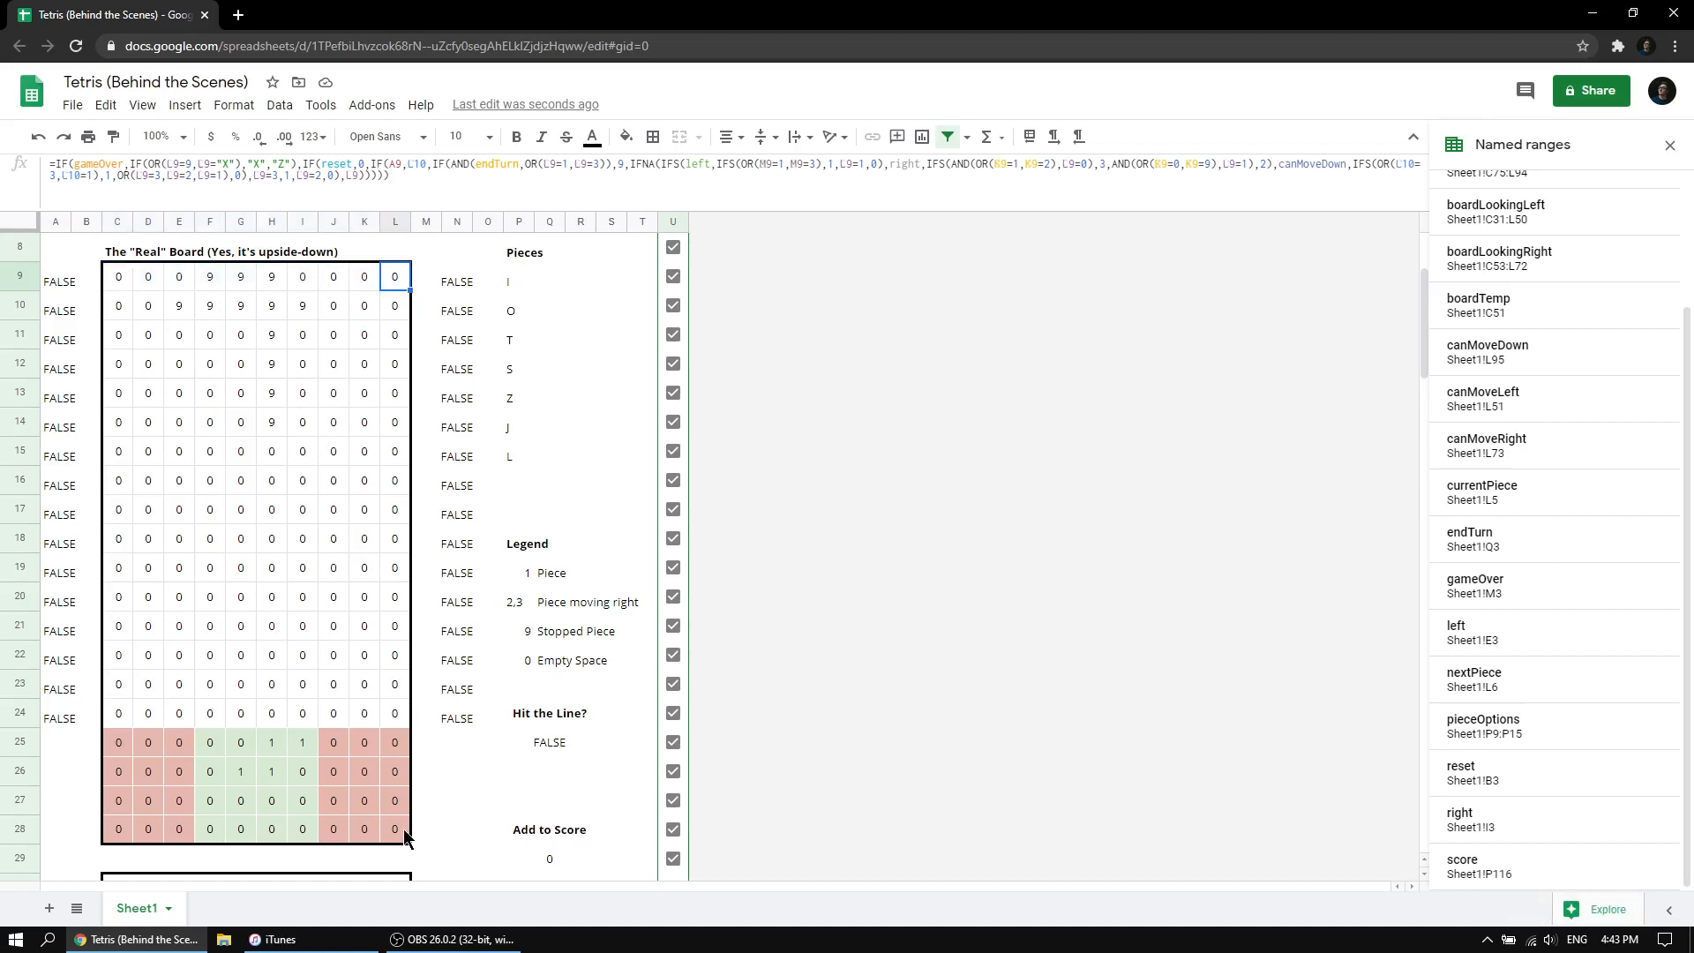
click(60, 284)
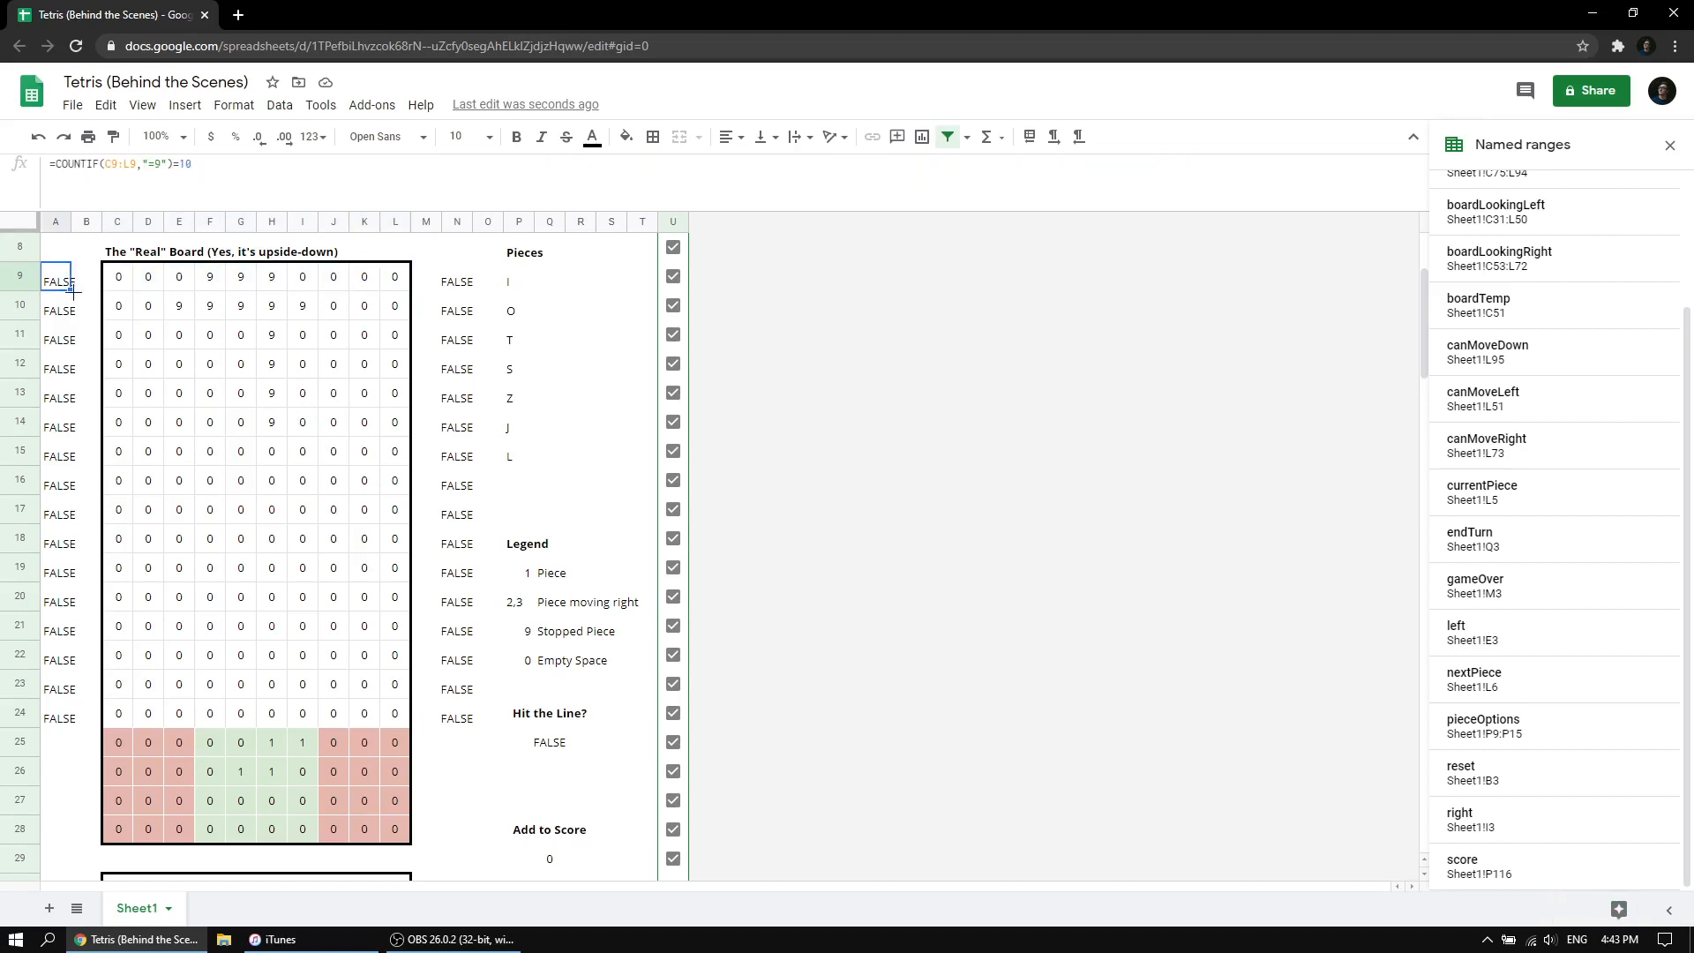
drag(115, 280, 395, 278)
click(60, 287)
click(119, 283)
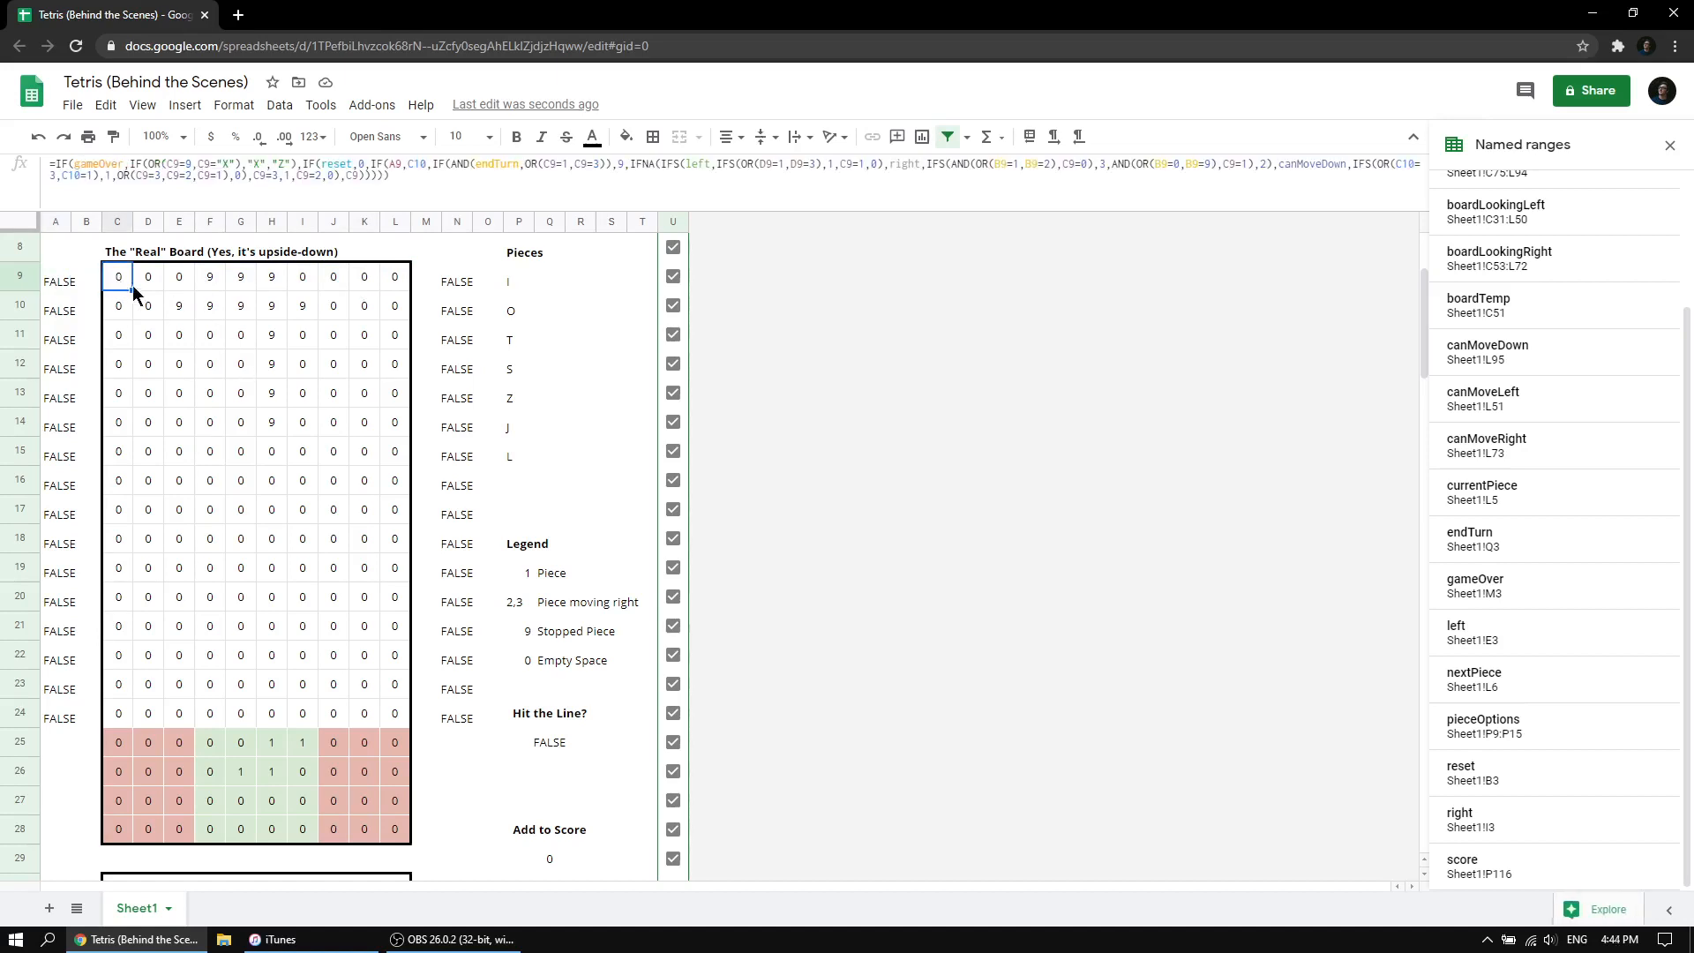
Compare the full-line check in A9 with the board cell formulas in C9 and C10 on the "Real" board.
click(62, 284)
click(126, 285)
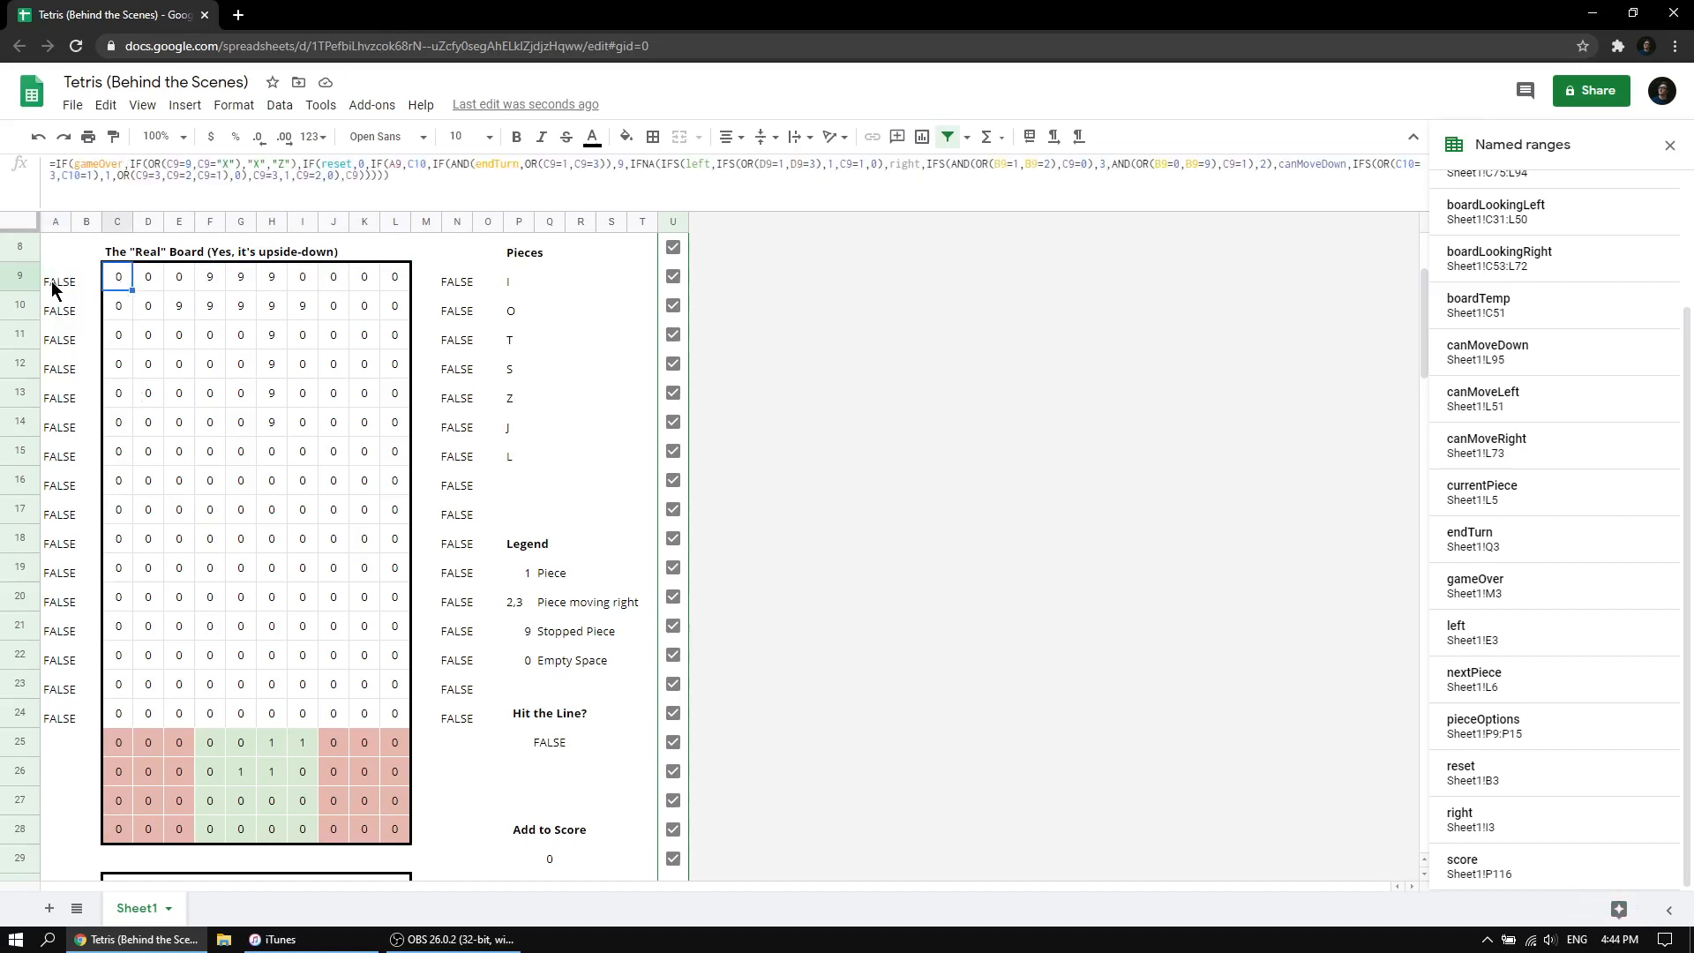
click(54, 284)
click(124, 288)
click(125, 315)
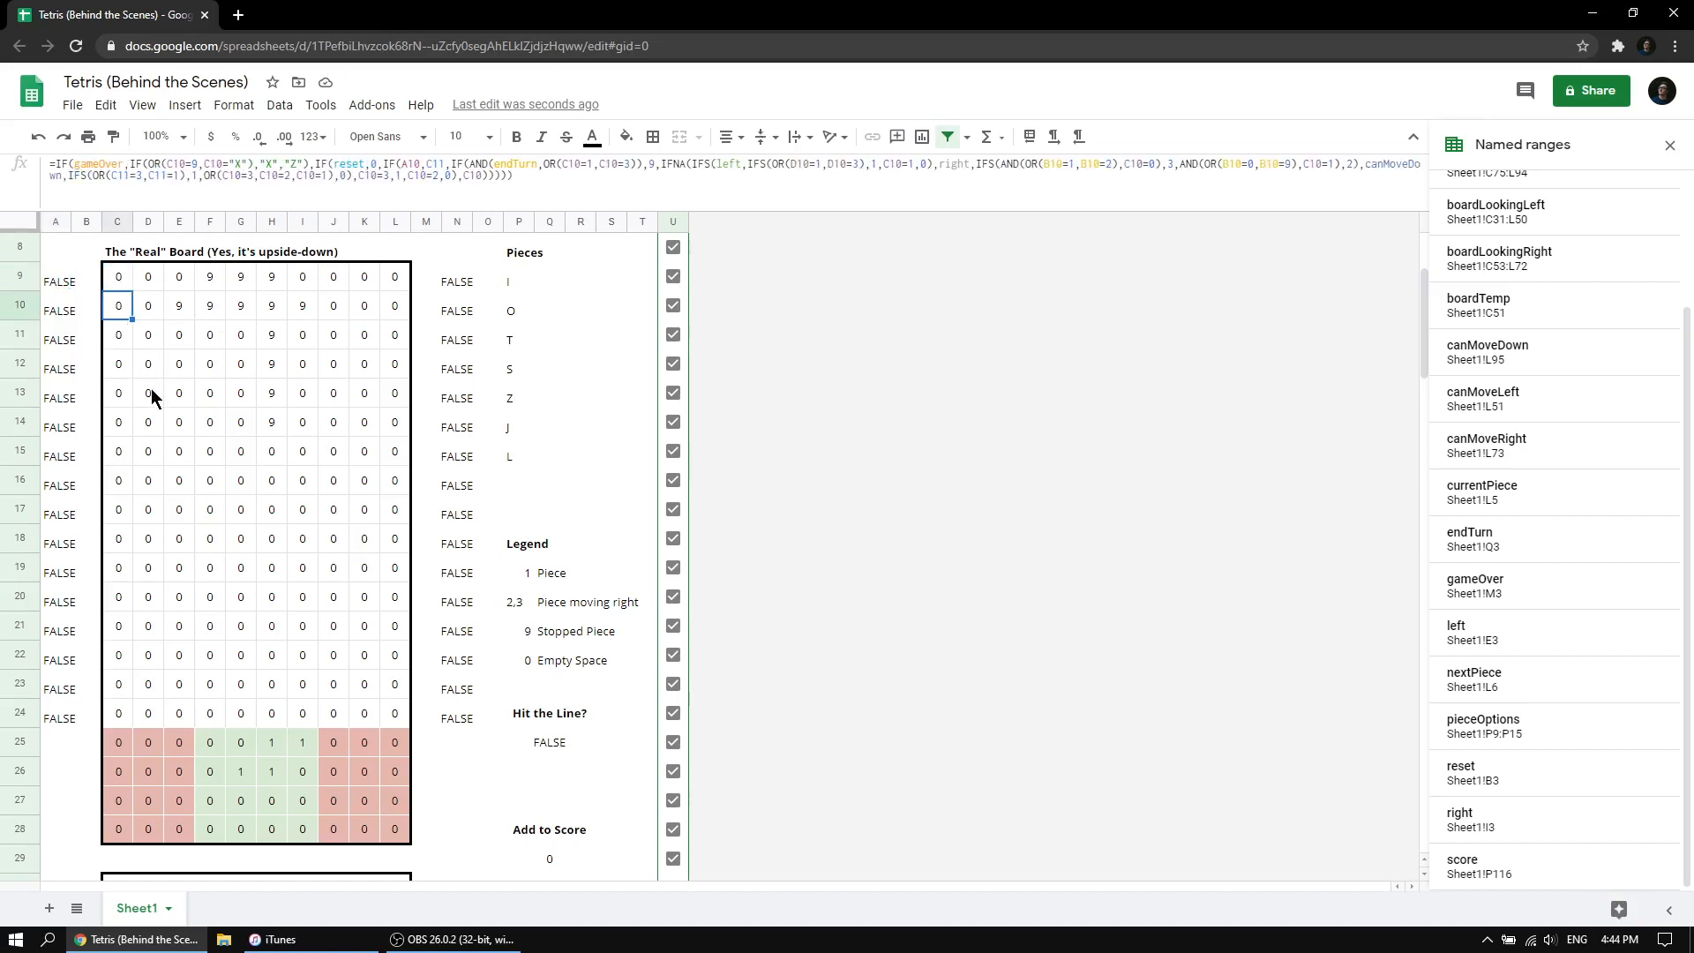
click(128, 284)
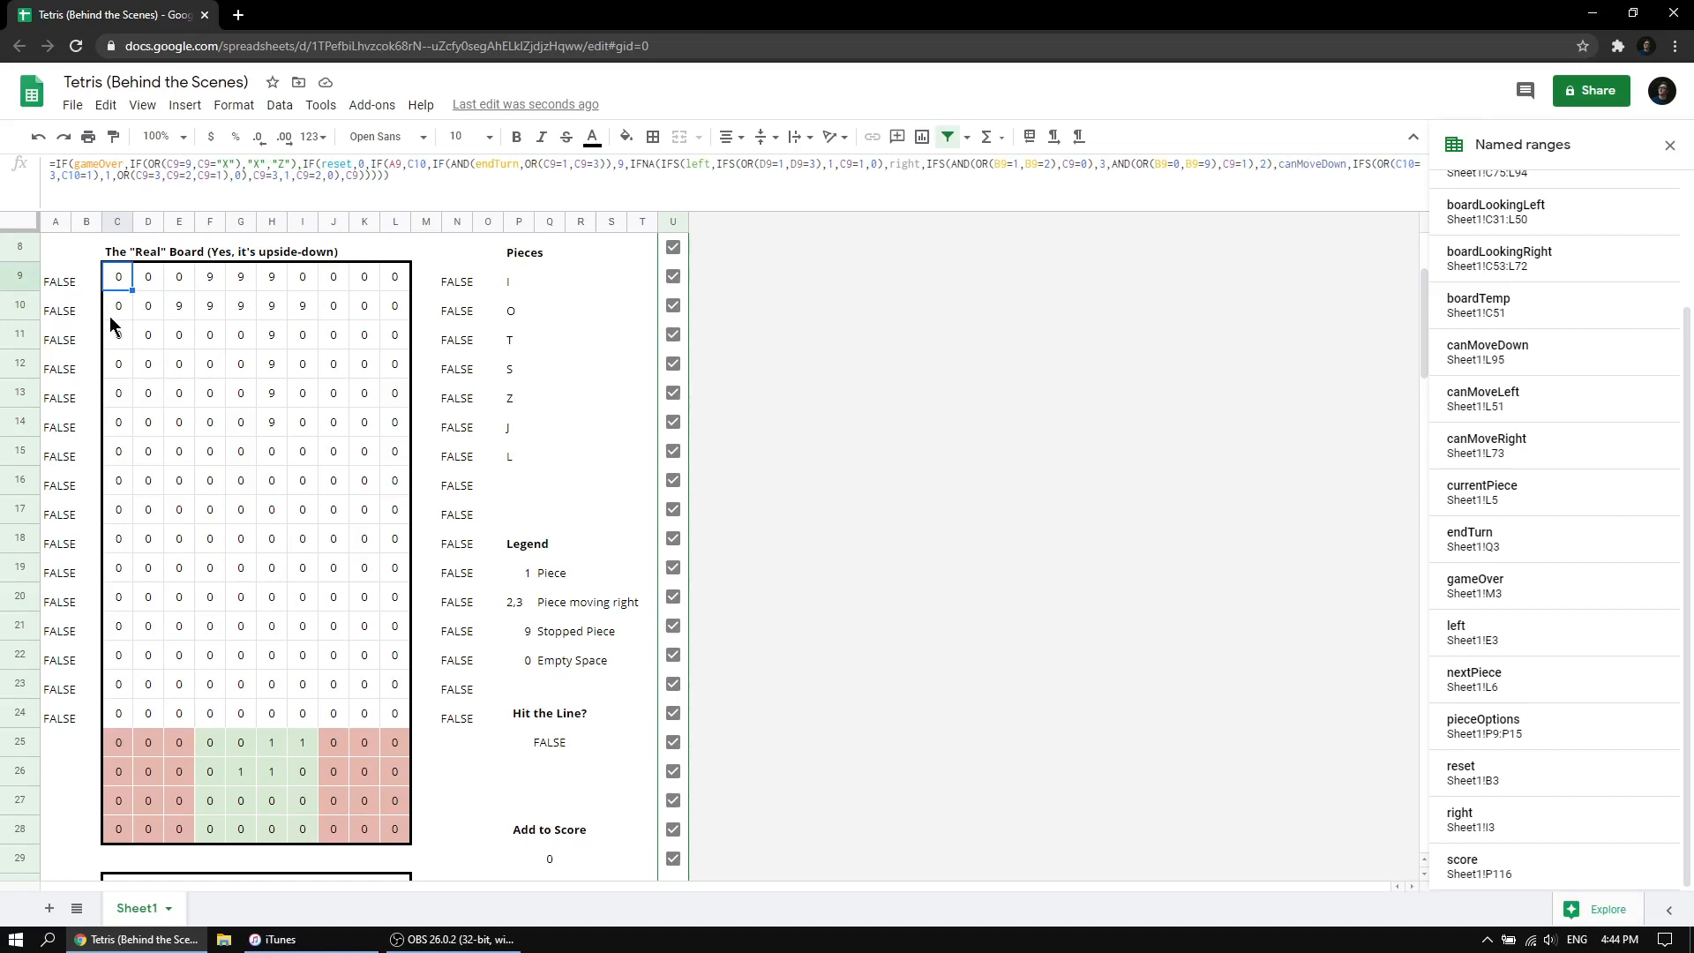
Compare the full-line check formulas in A9 and A10, and inspect row C9:L9 along with the formula in C9.
click(62, 310)
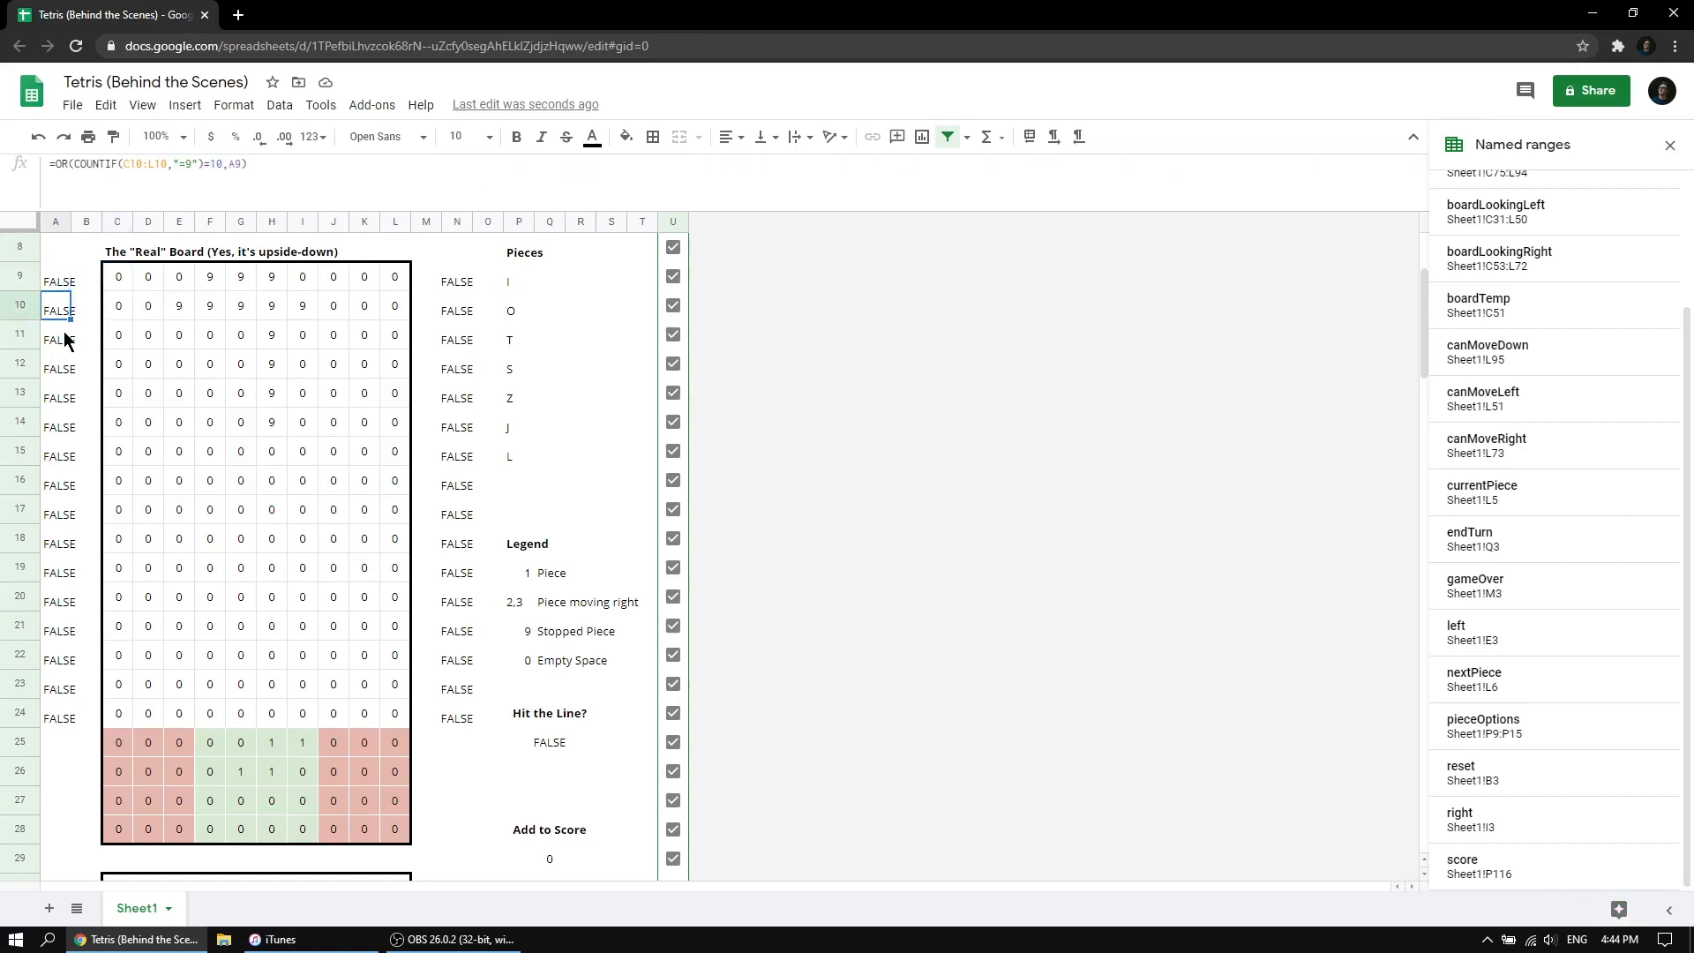
click(60, 283)
click(117, 279)
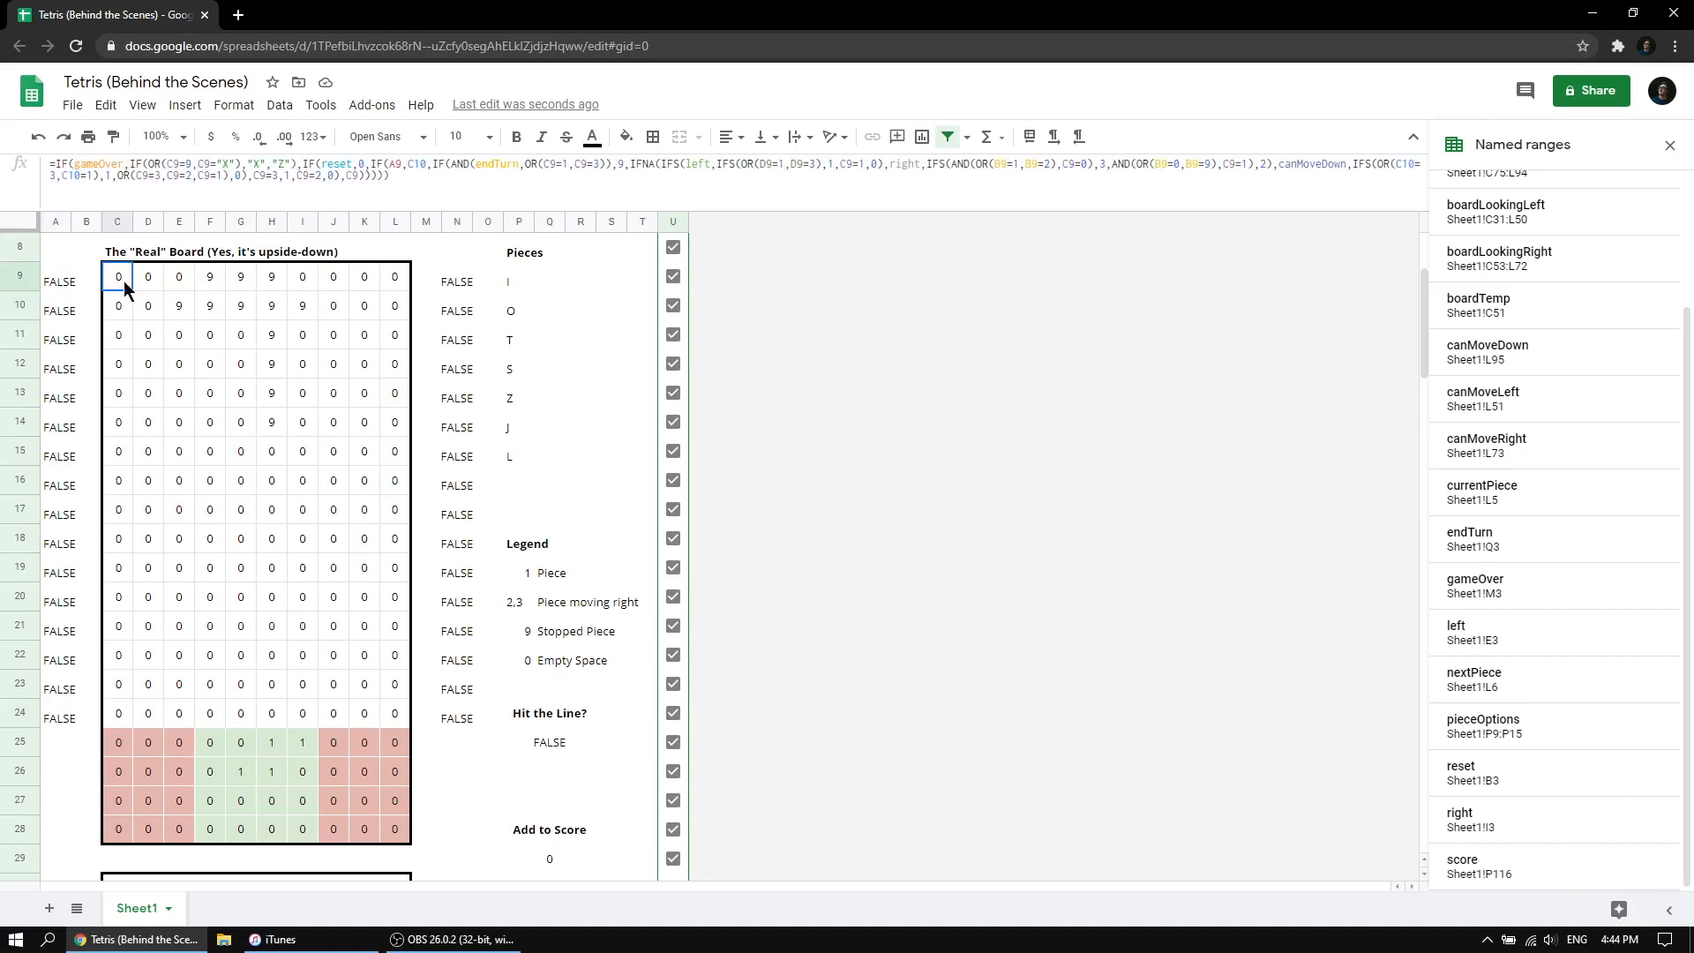
drag(412, 298, 408, 285)
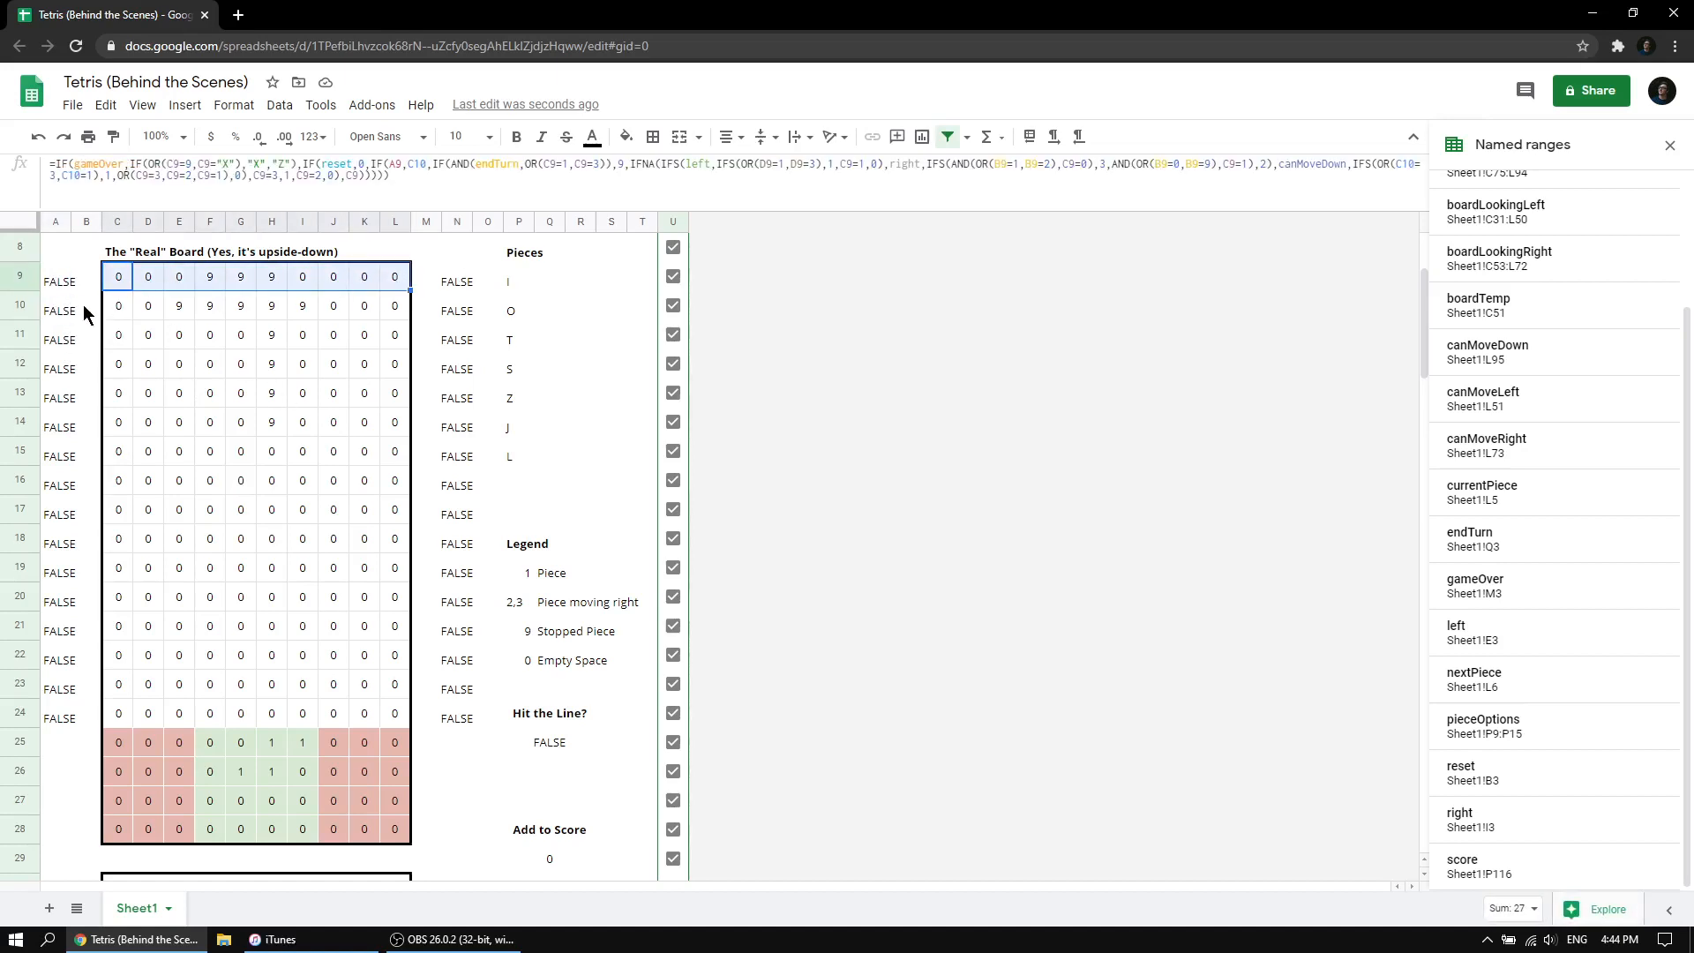
click(61, 282)
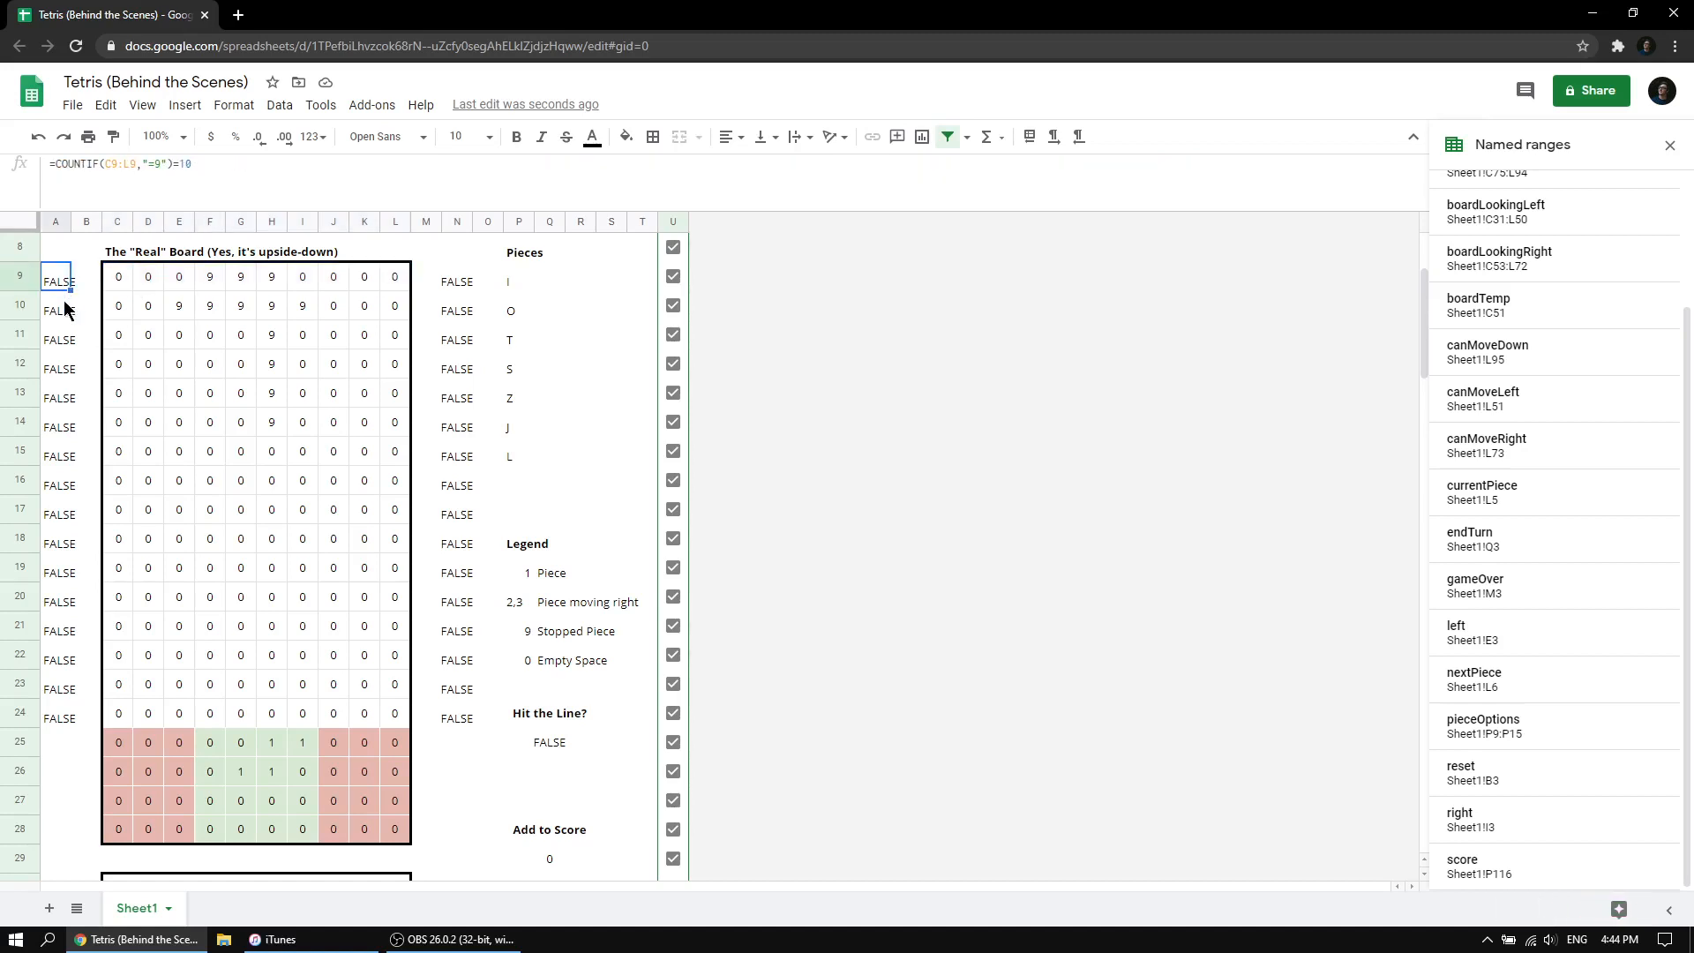
click(69, 311)
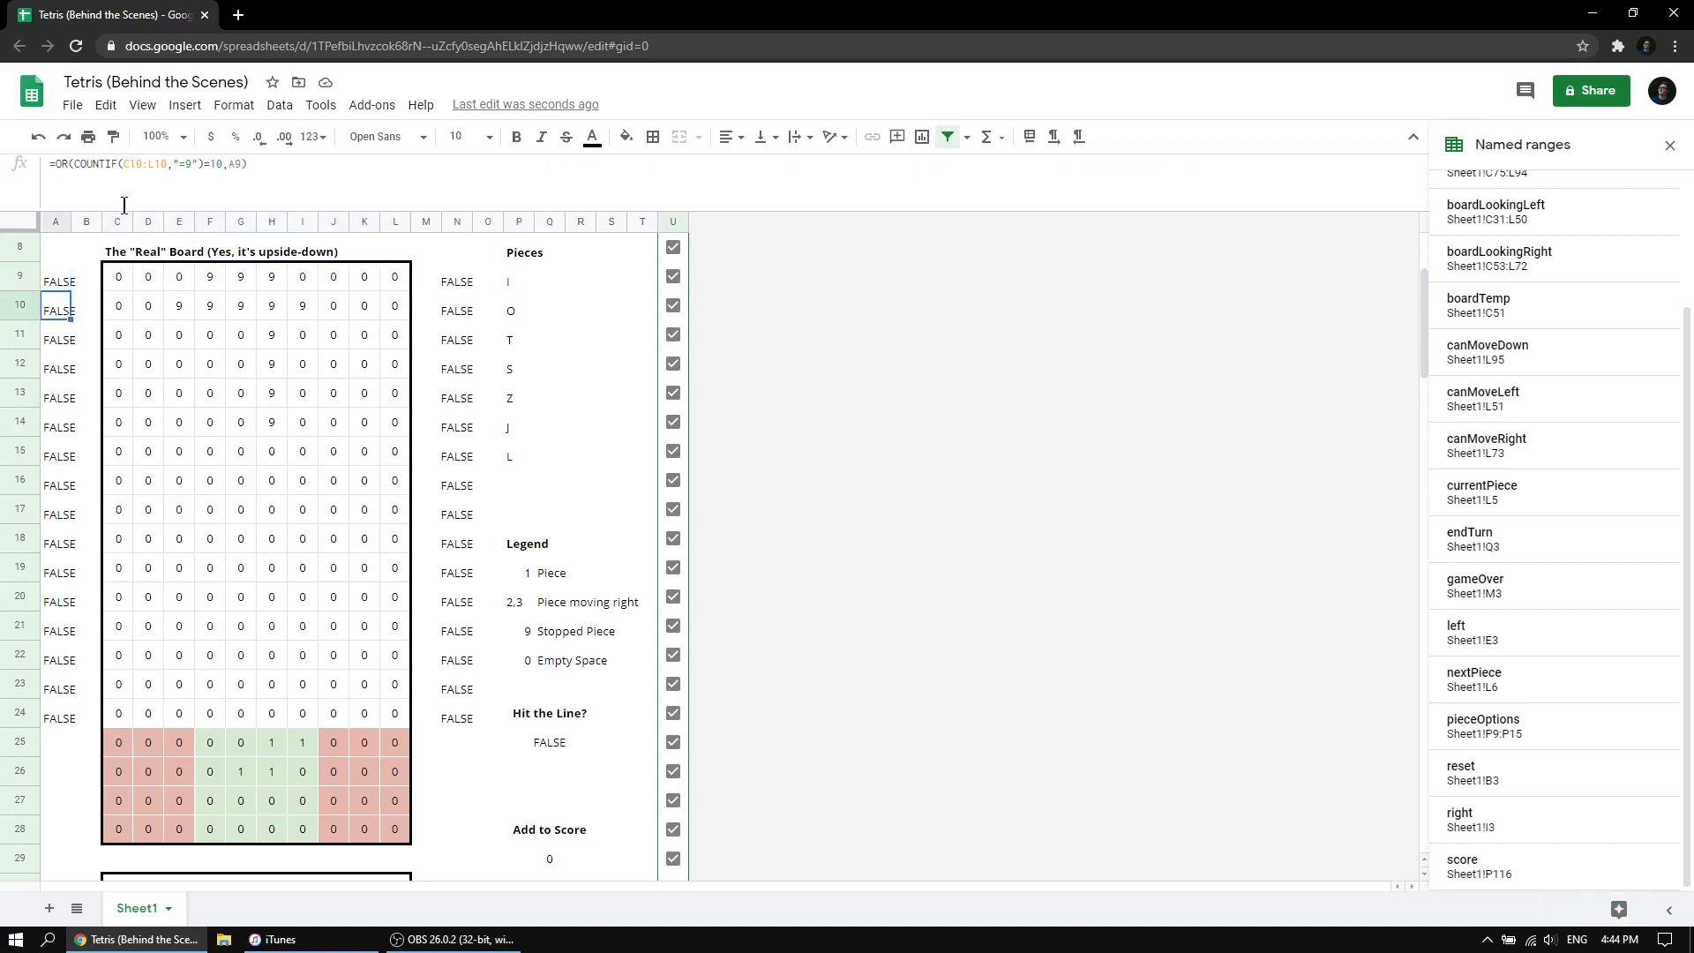
click(60, 281)
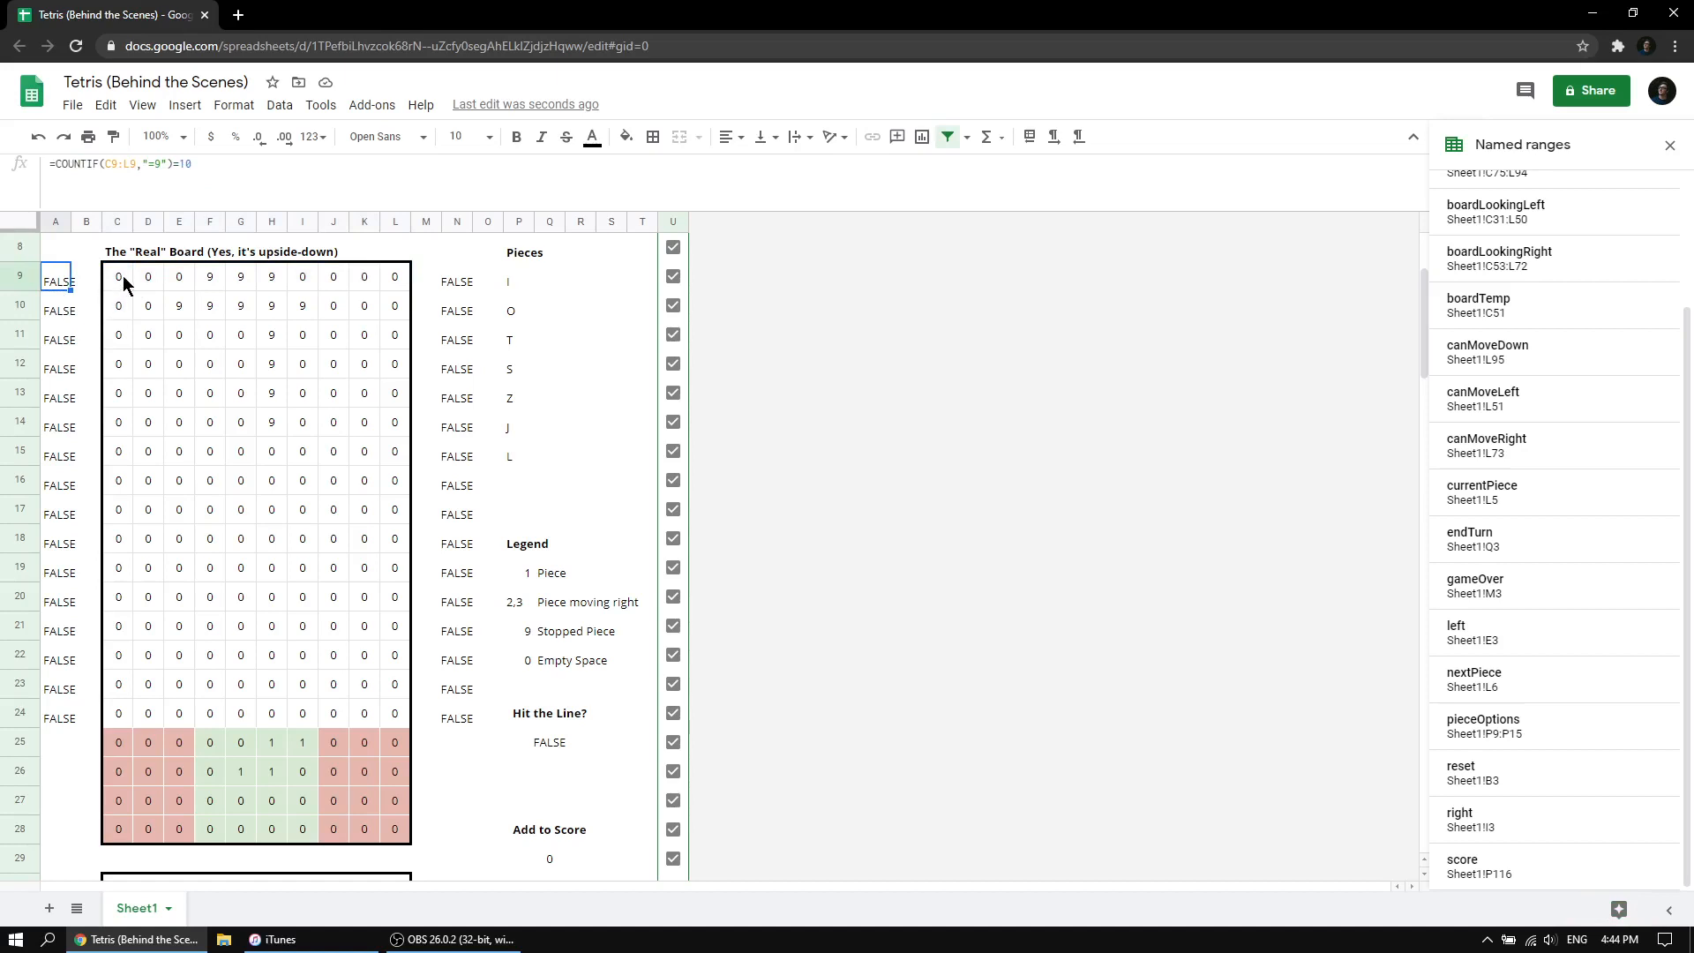
Examine row C9:L9, the block C10:L15 with its checks in A10:A15, and the individual board rows 10, 11 and 12.
drag(118, 280, 370, 281)
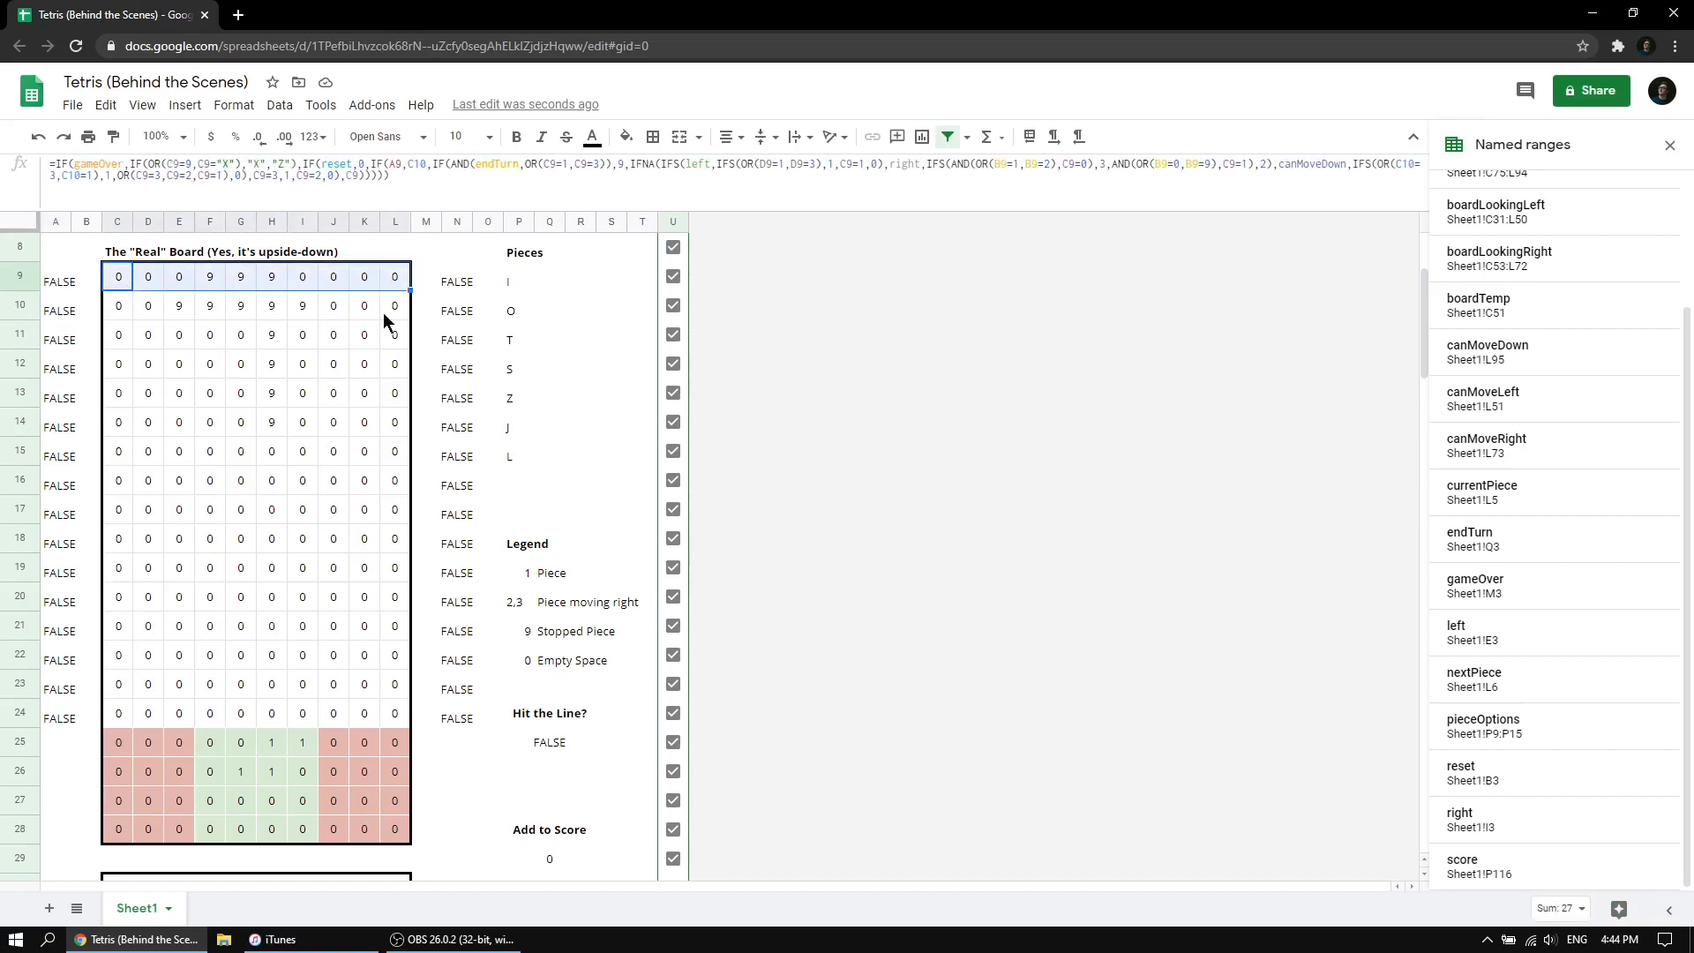
drag(122, 309, 402, 457)
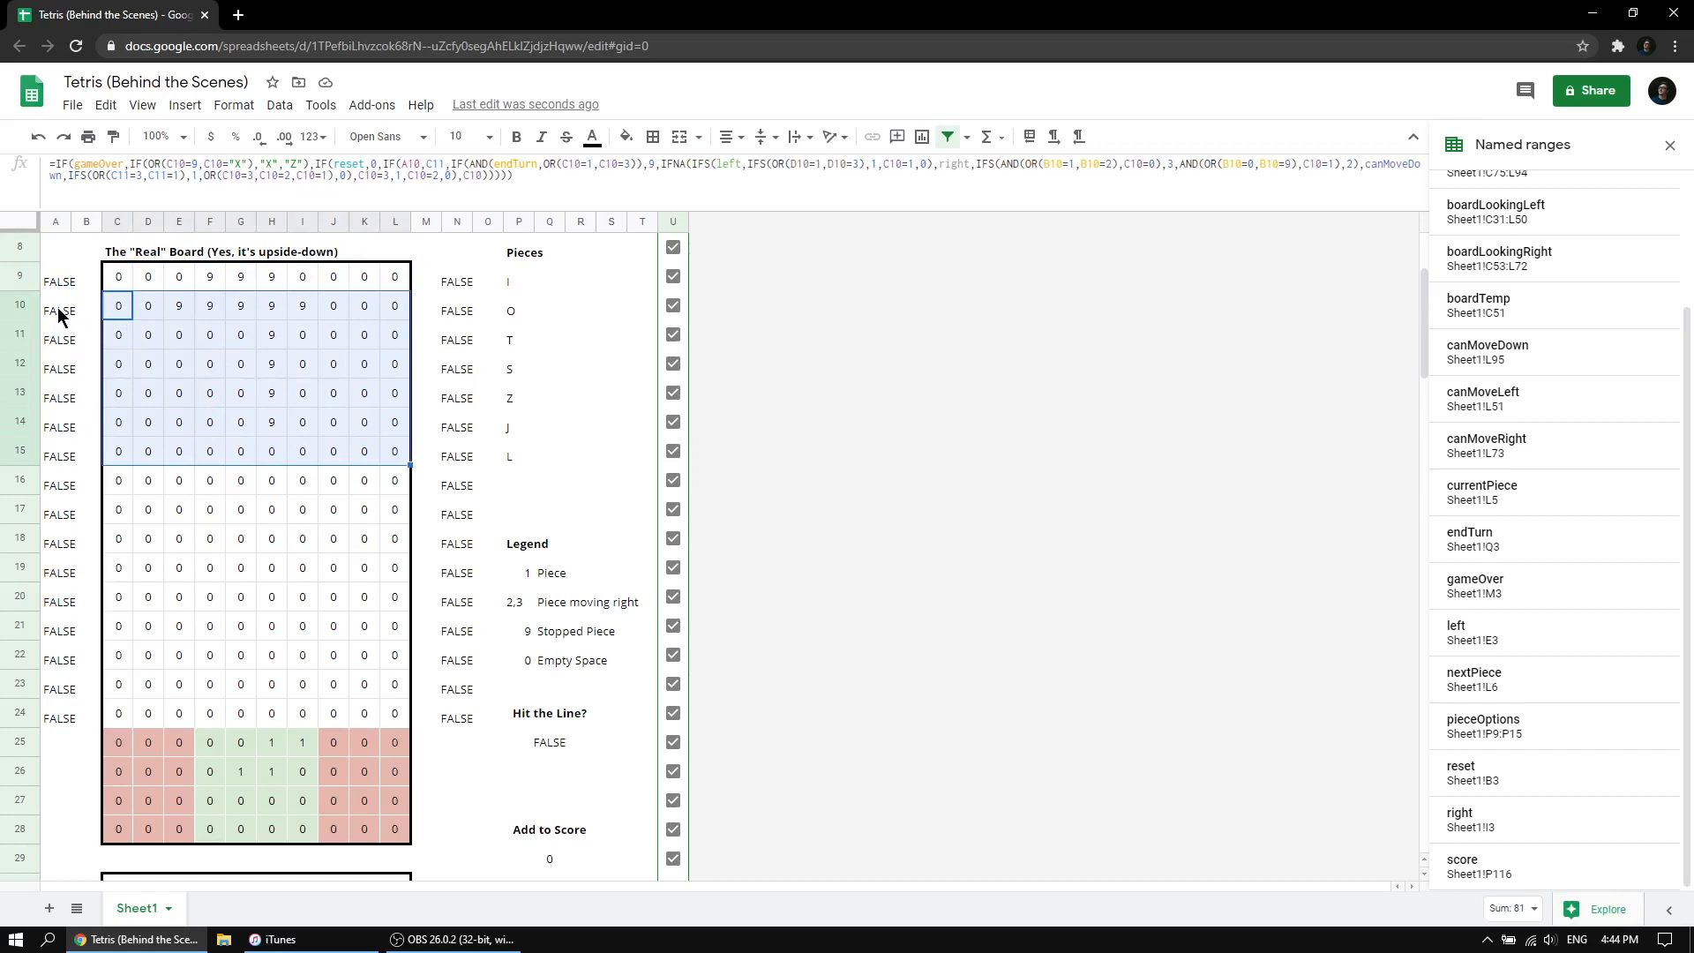
drag(62, 310, 69, 461)
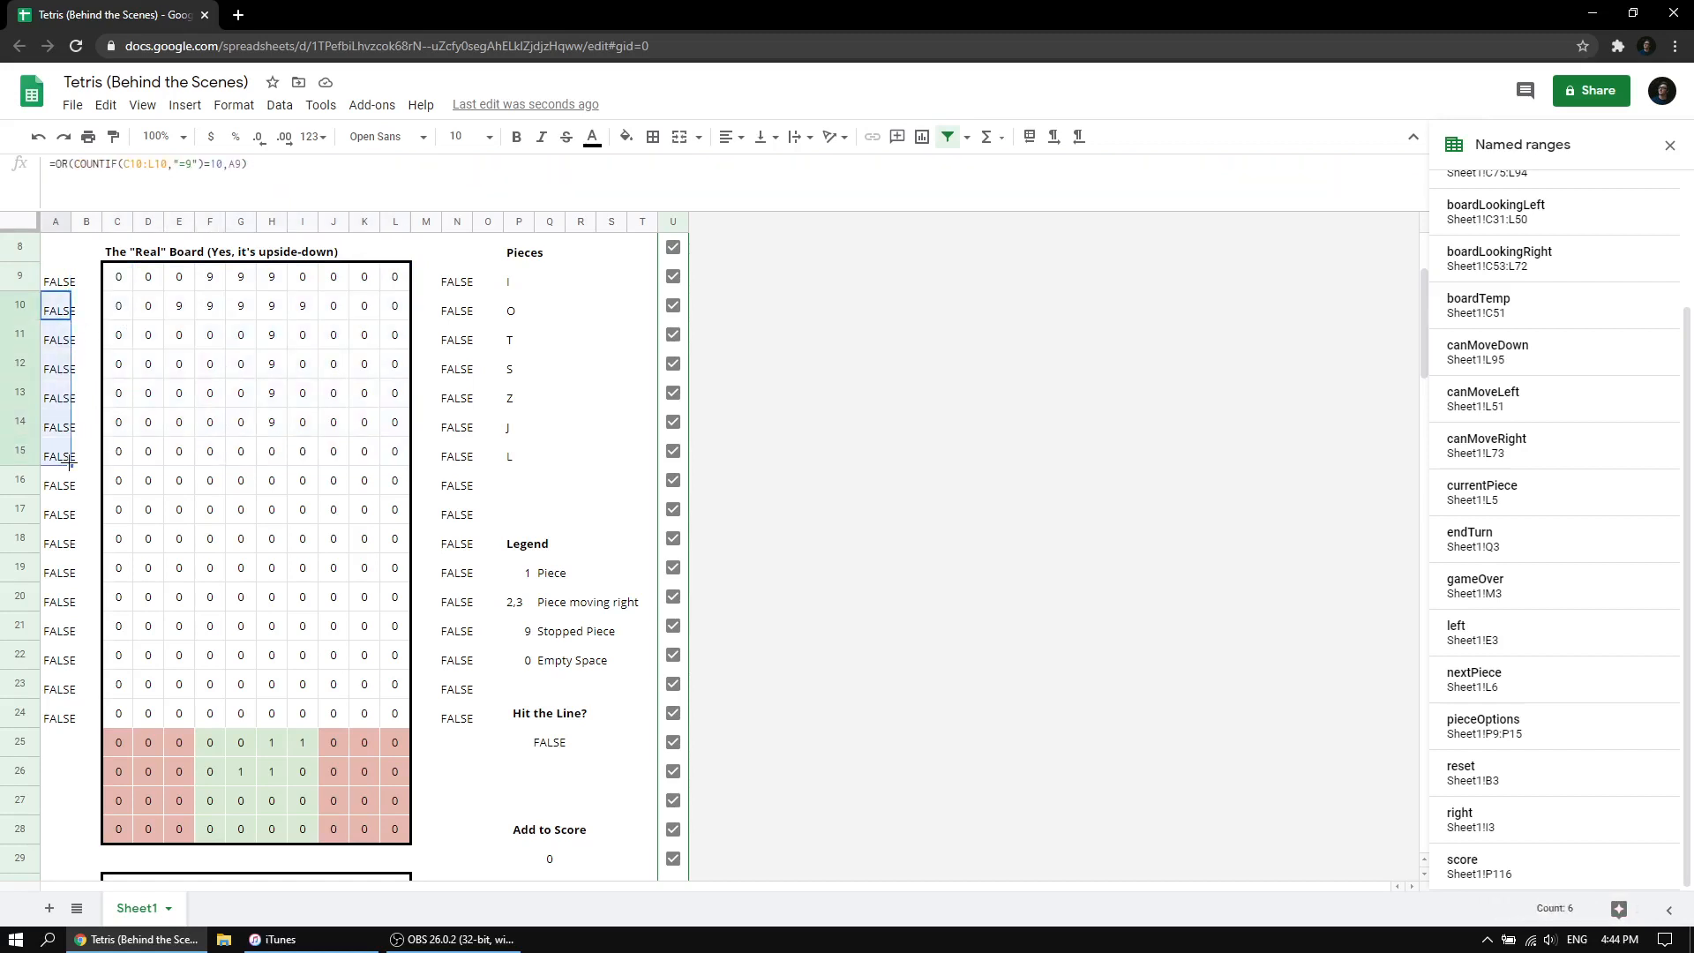
drag(124, 309, 395, 304)
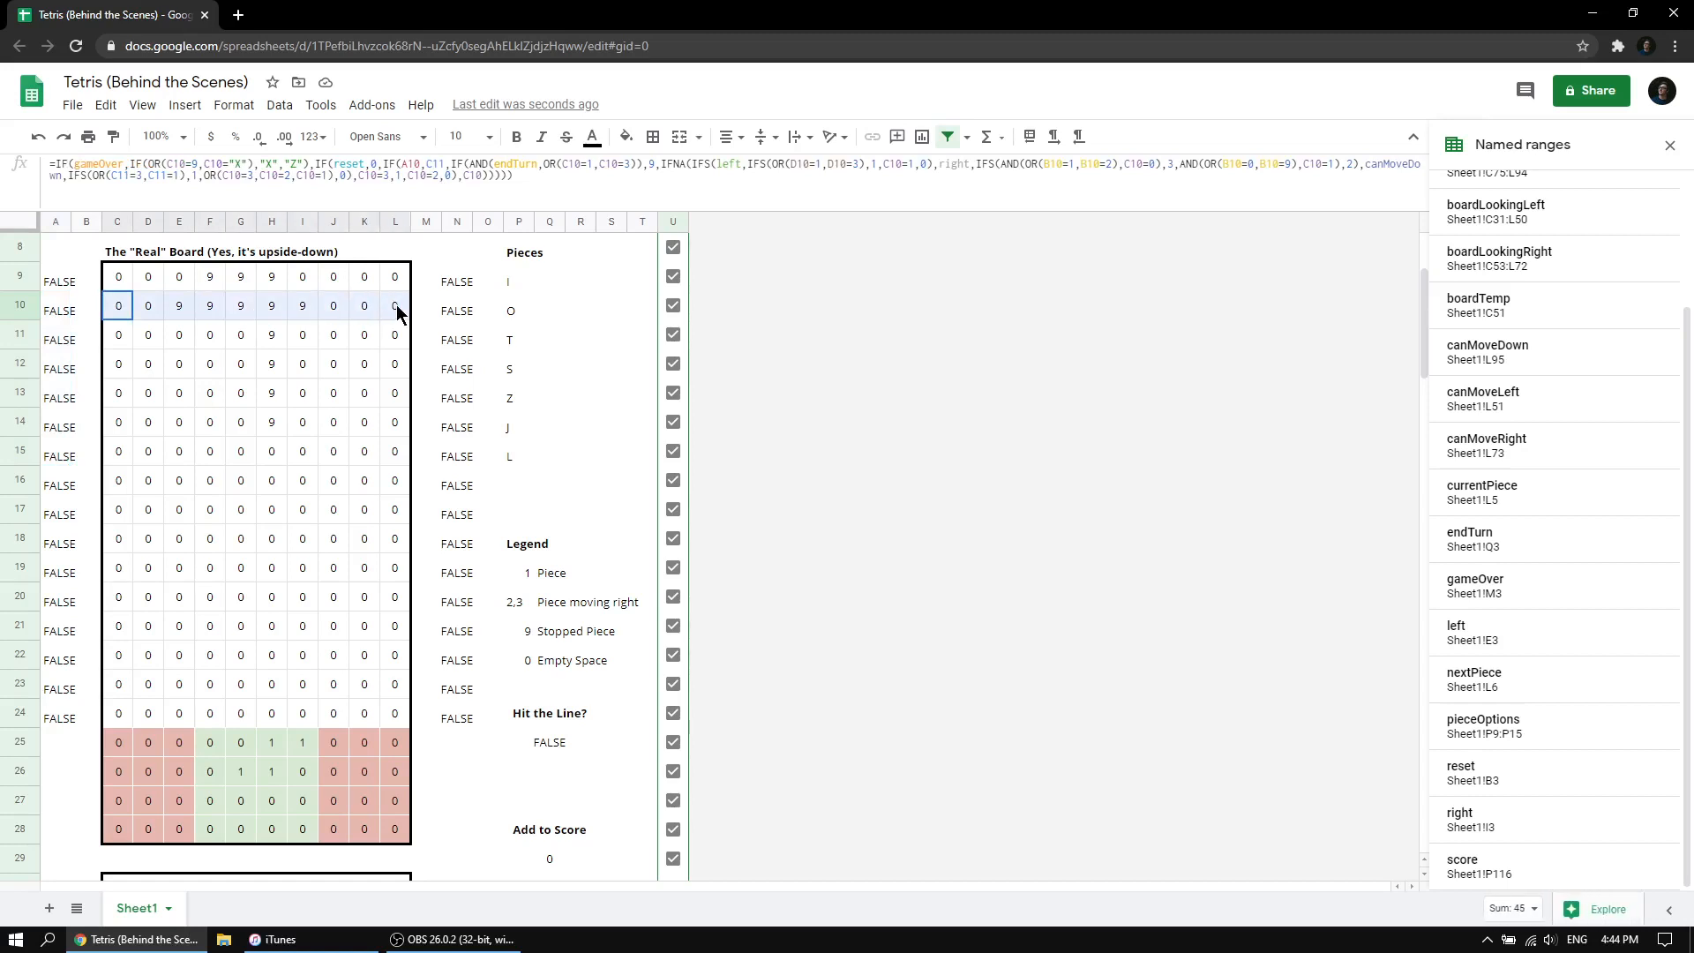
drag(117, 339, 389, 339)
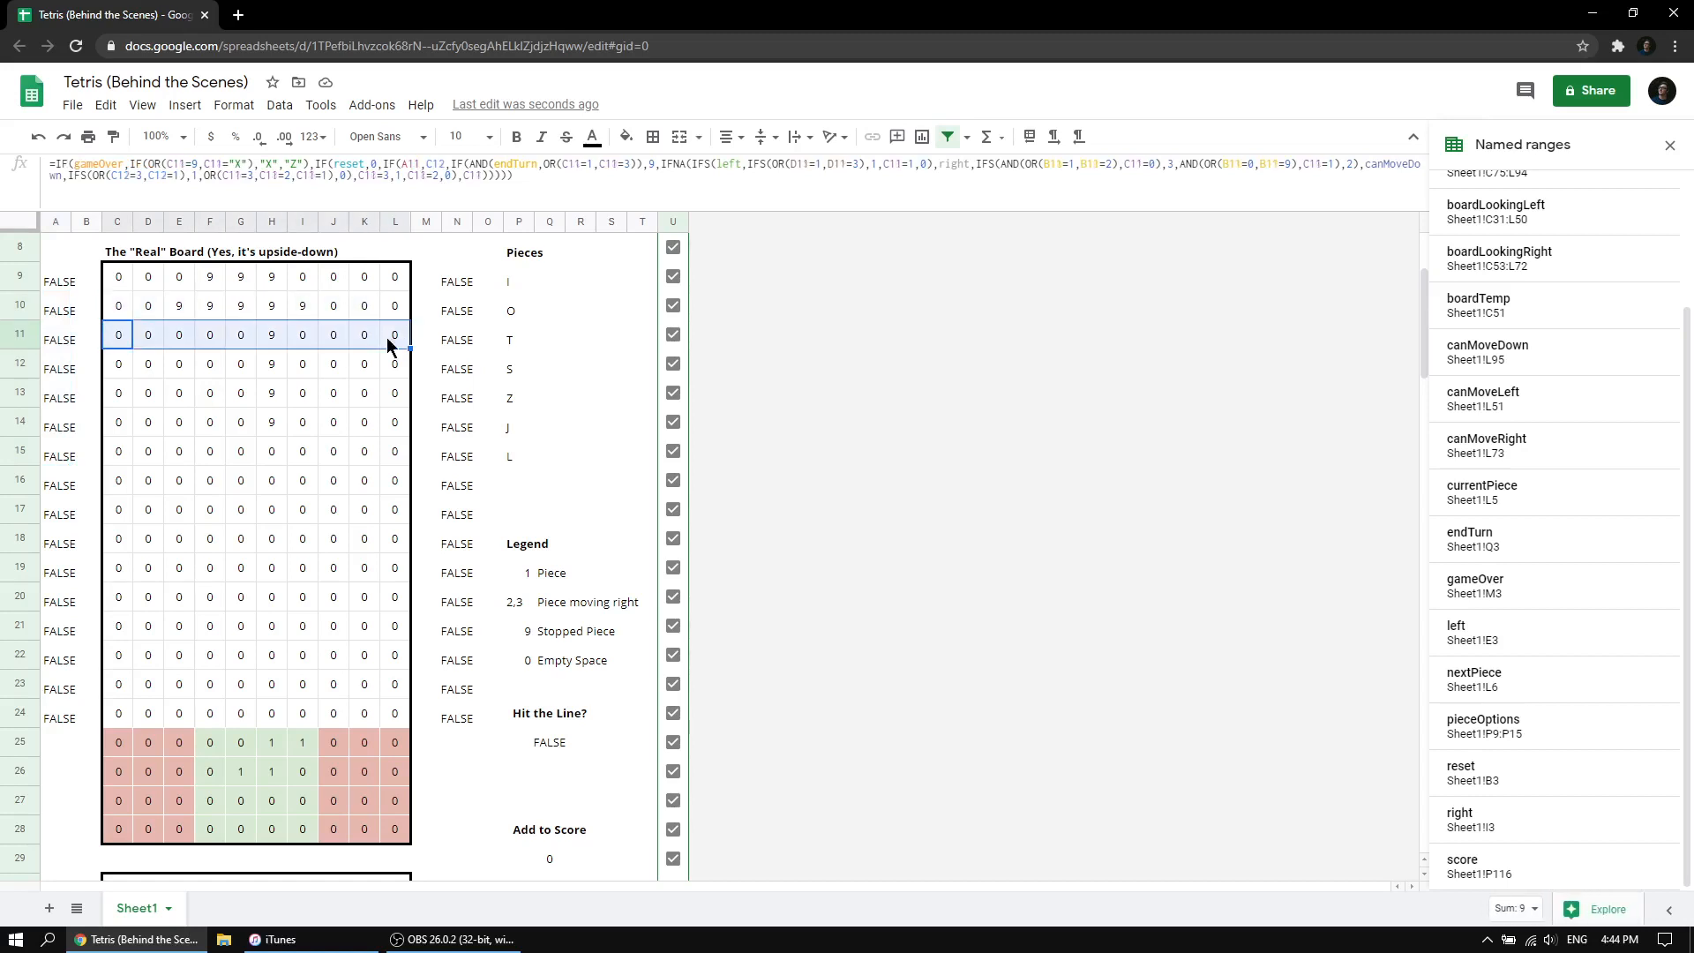
drag(121, 369, 397, 373)
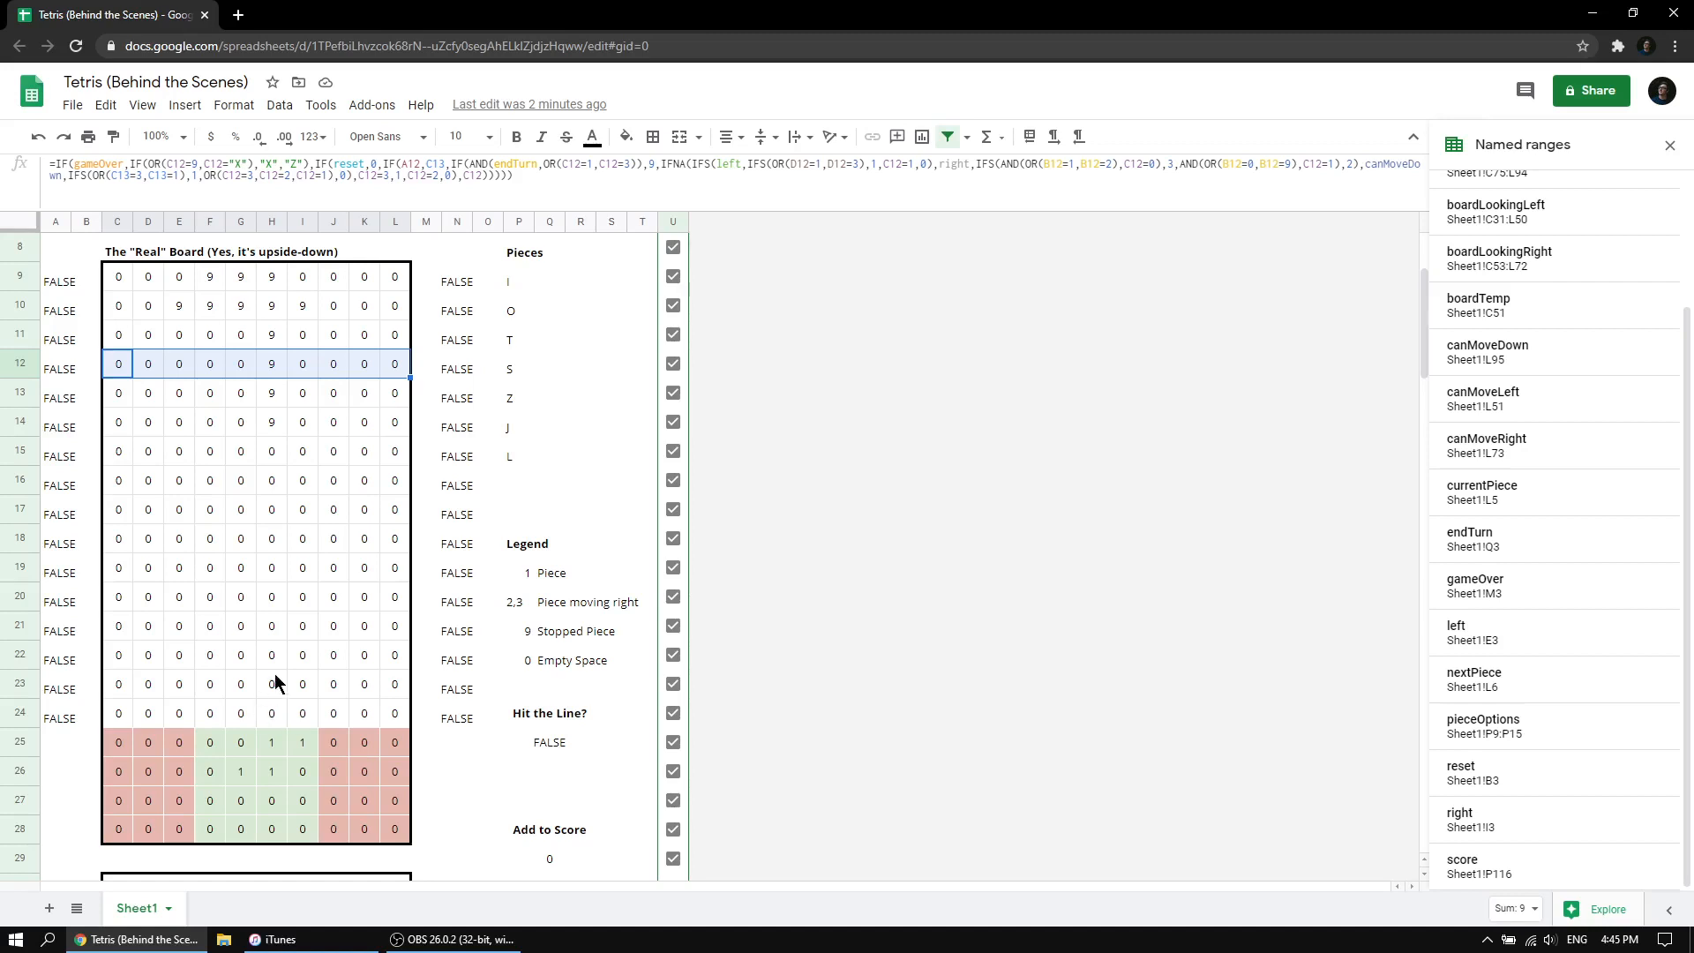
Examine the single-row line checks in N9:N24 cell by cell and compare them with the cumulative checks in A15 and A14.
click(466, 765)
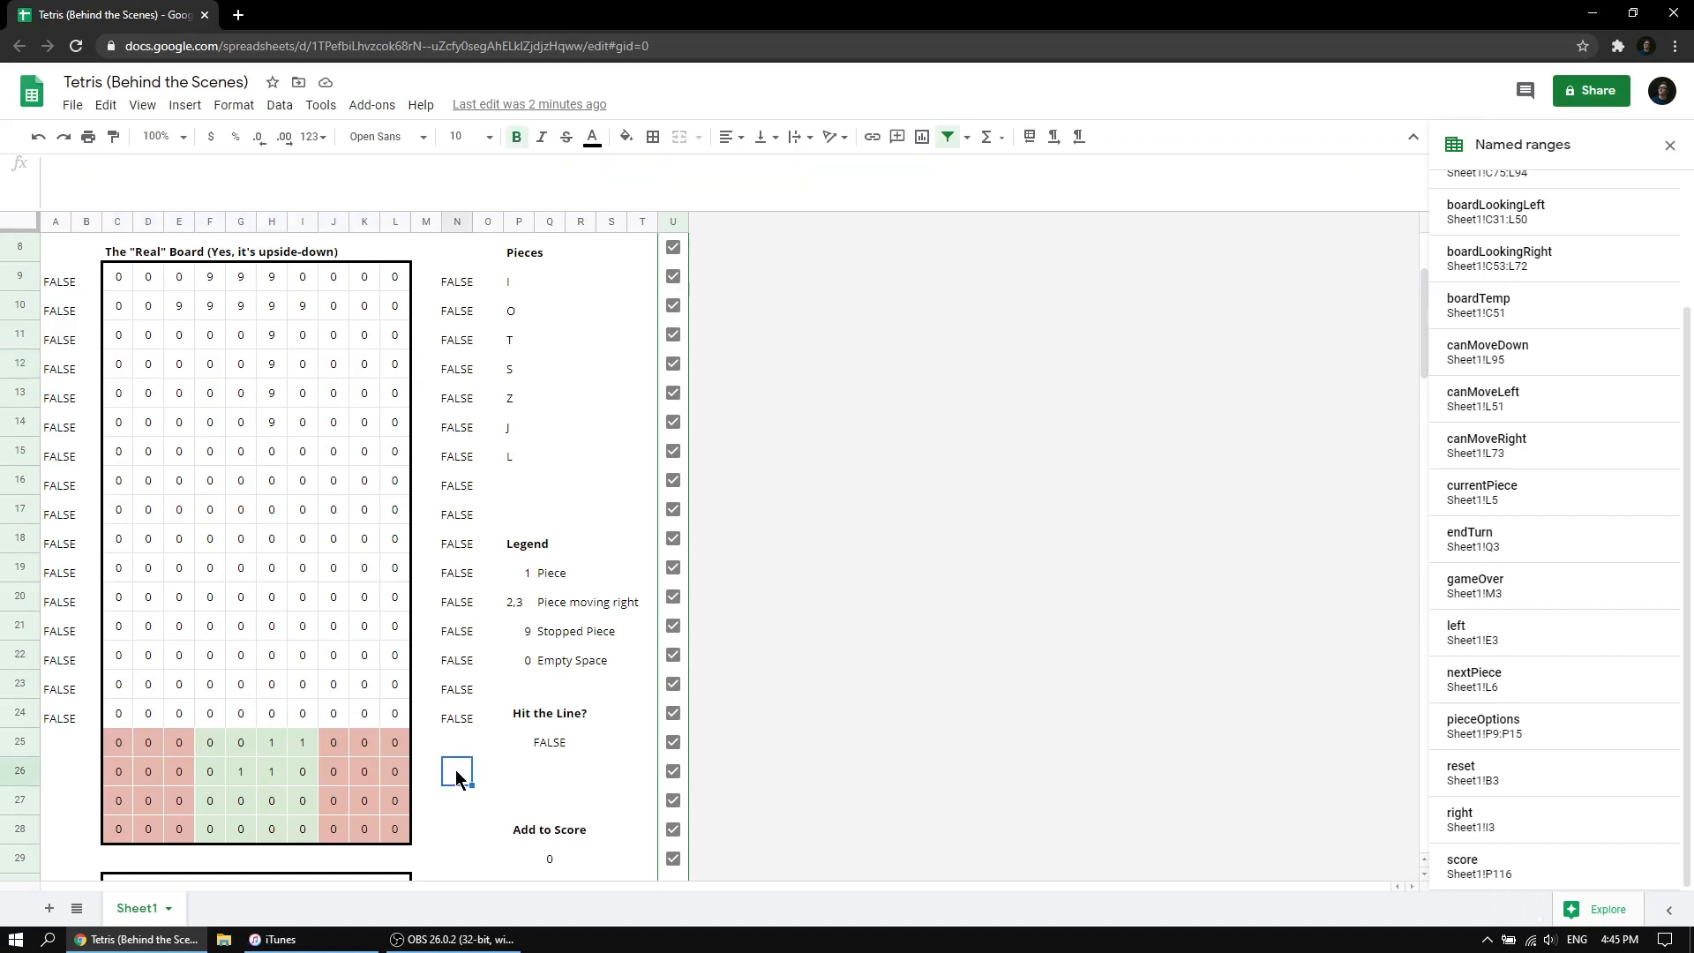
click(457, 287)
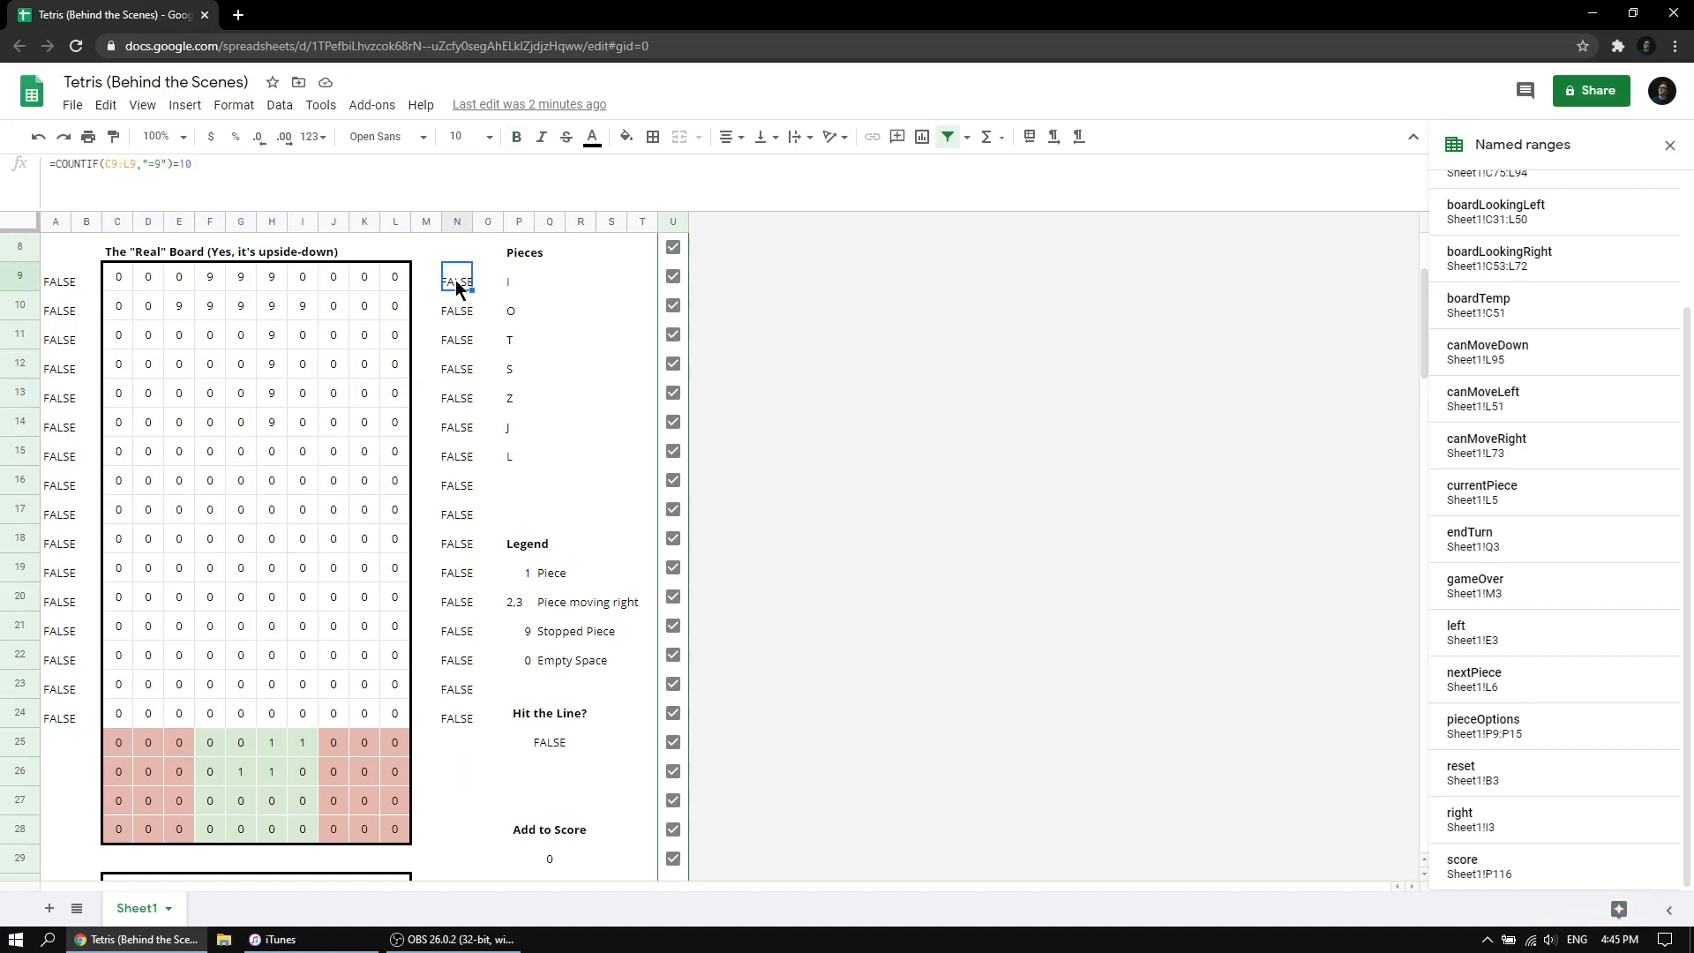
drag(456, 286, 450, 722)
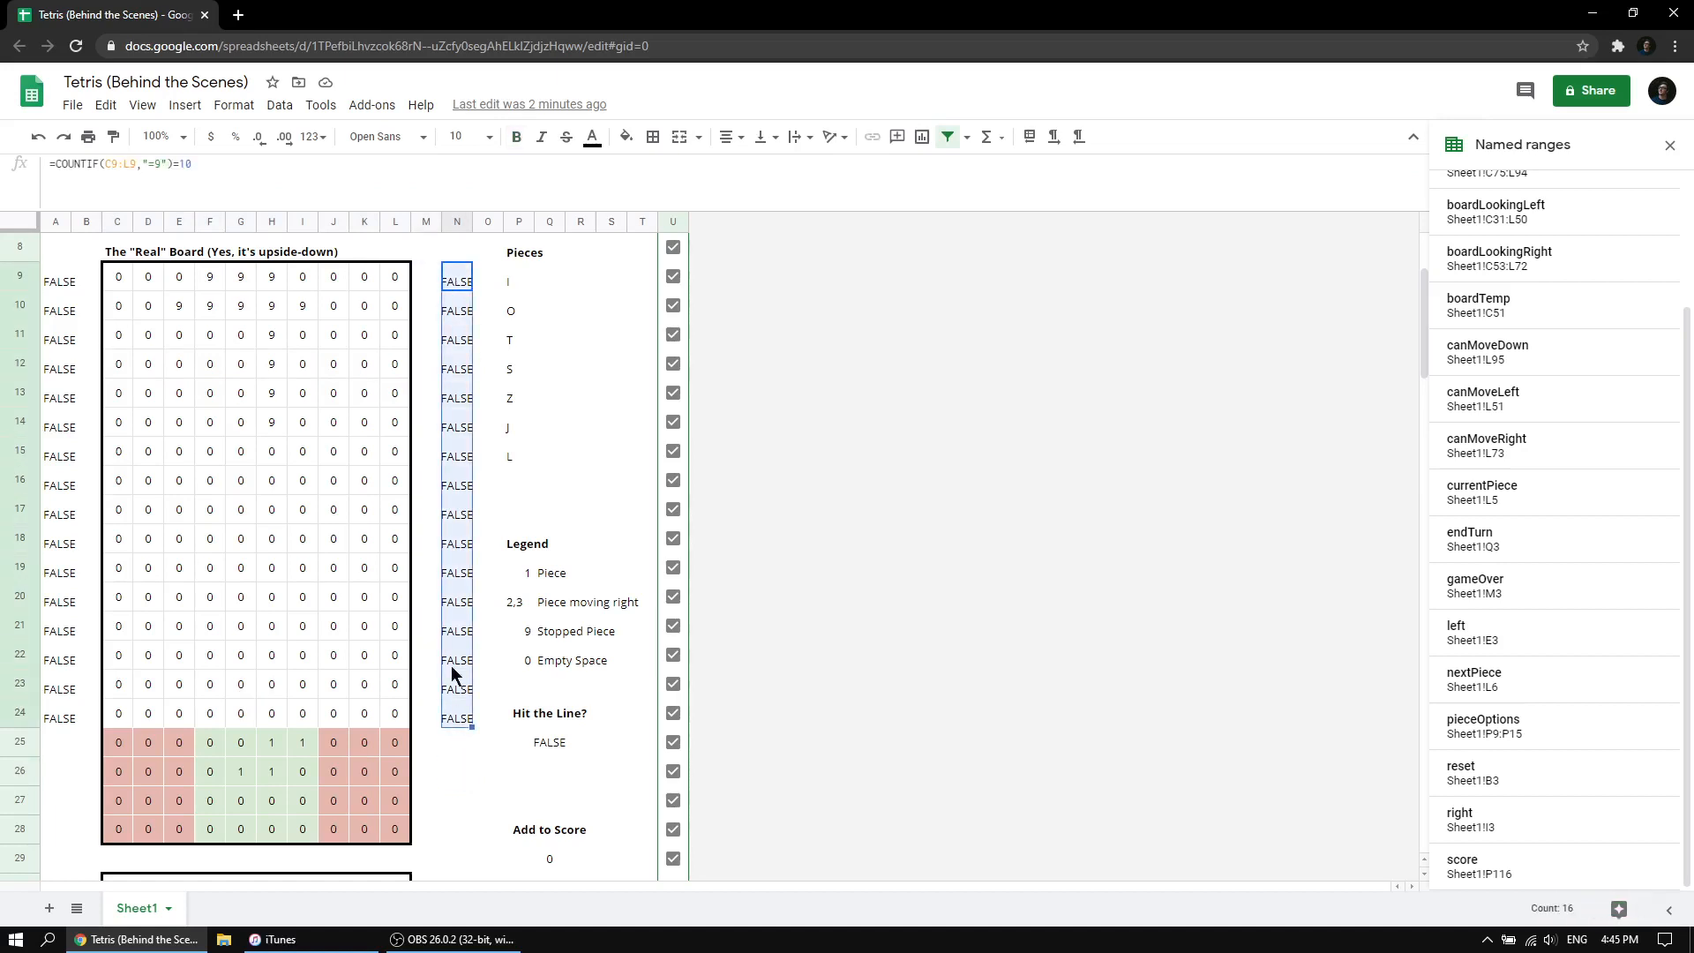
click(486, 311)
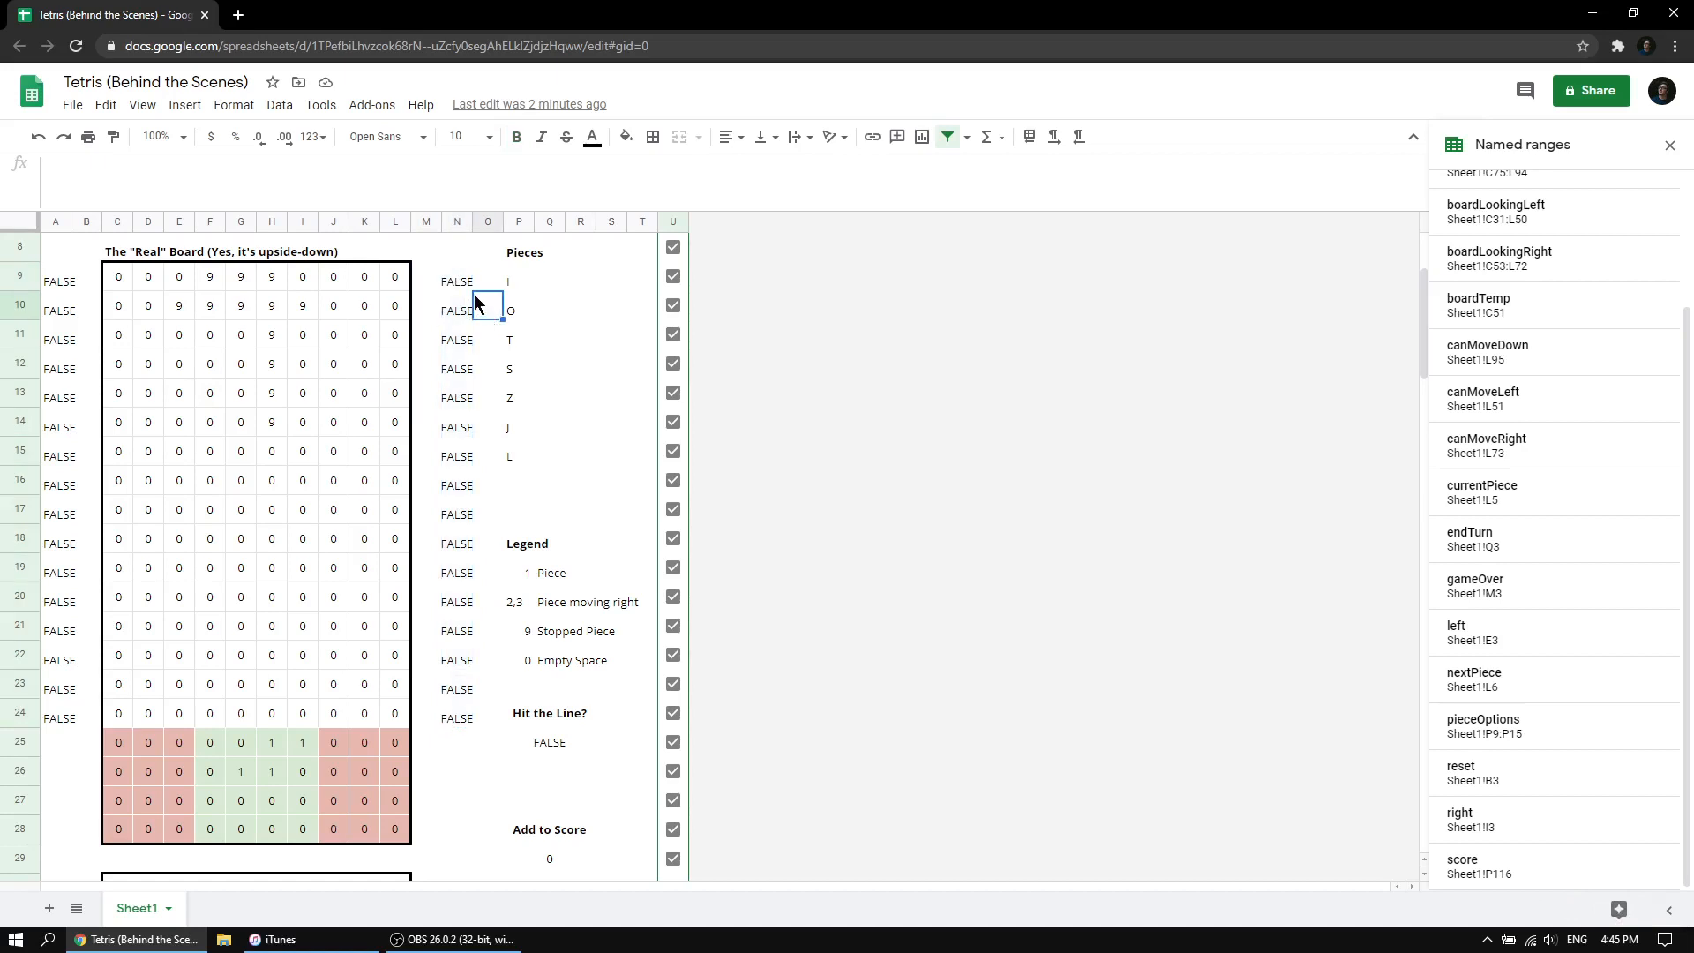
click(458, 288)
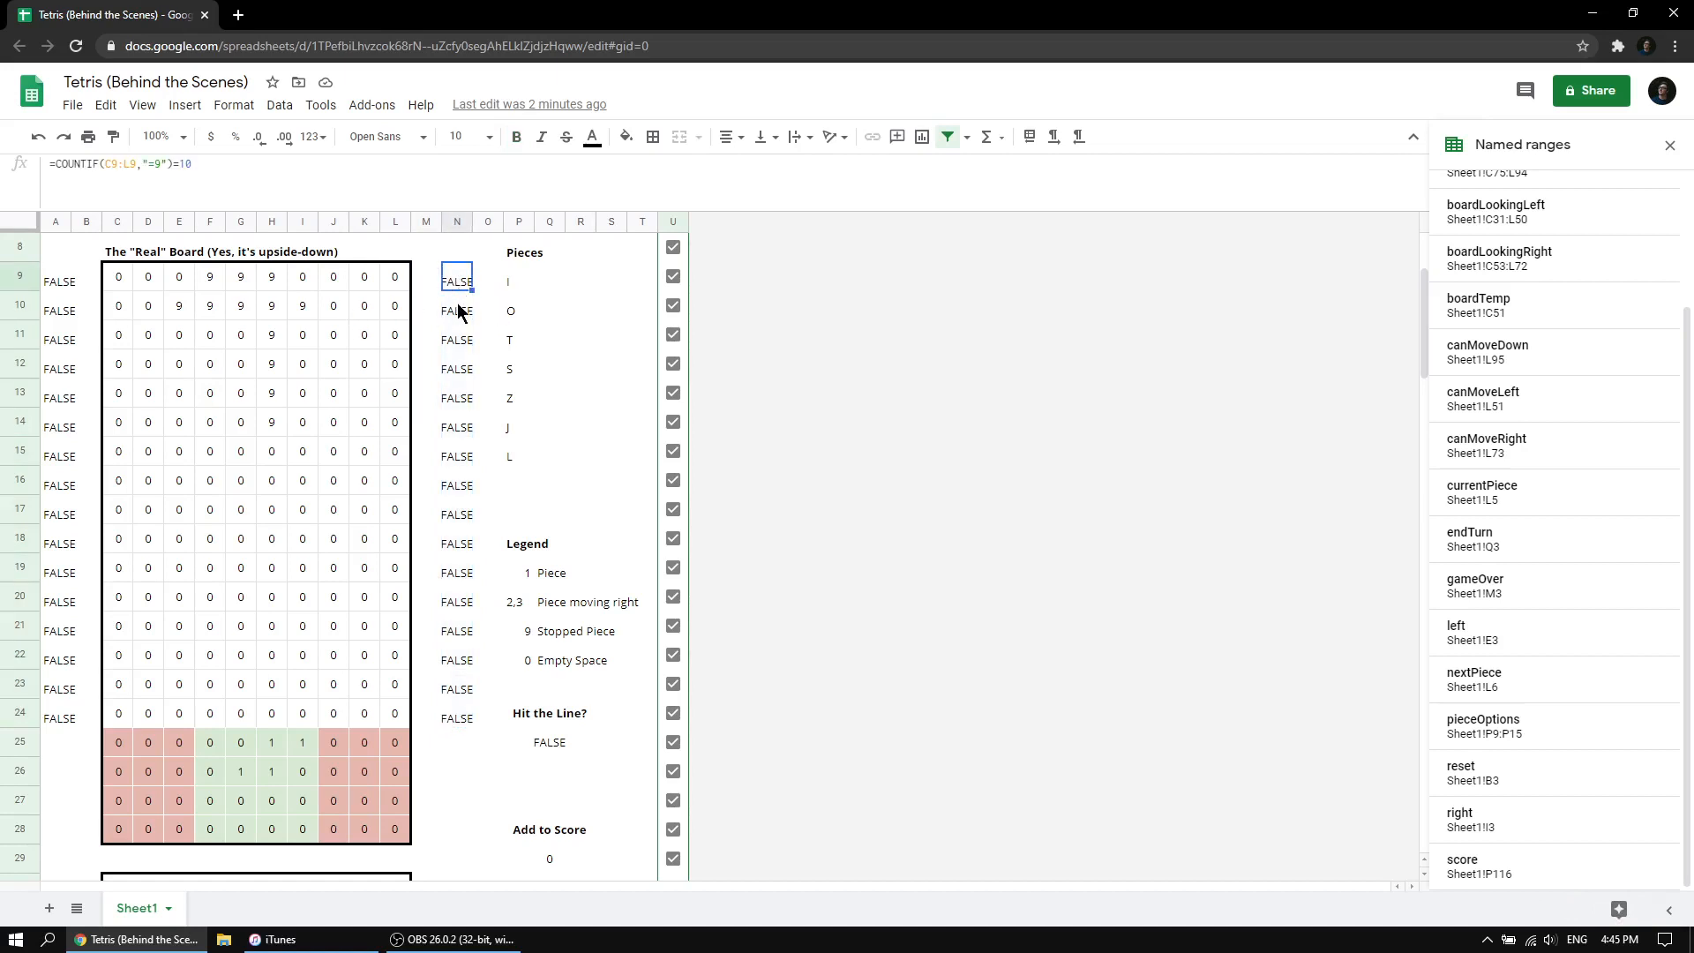
click(457, 304)
click(461, 340)
click(462, 375)
click(458, 416)
click(457, 454)
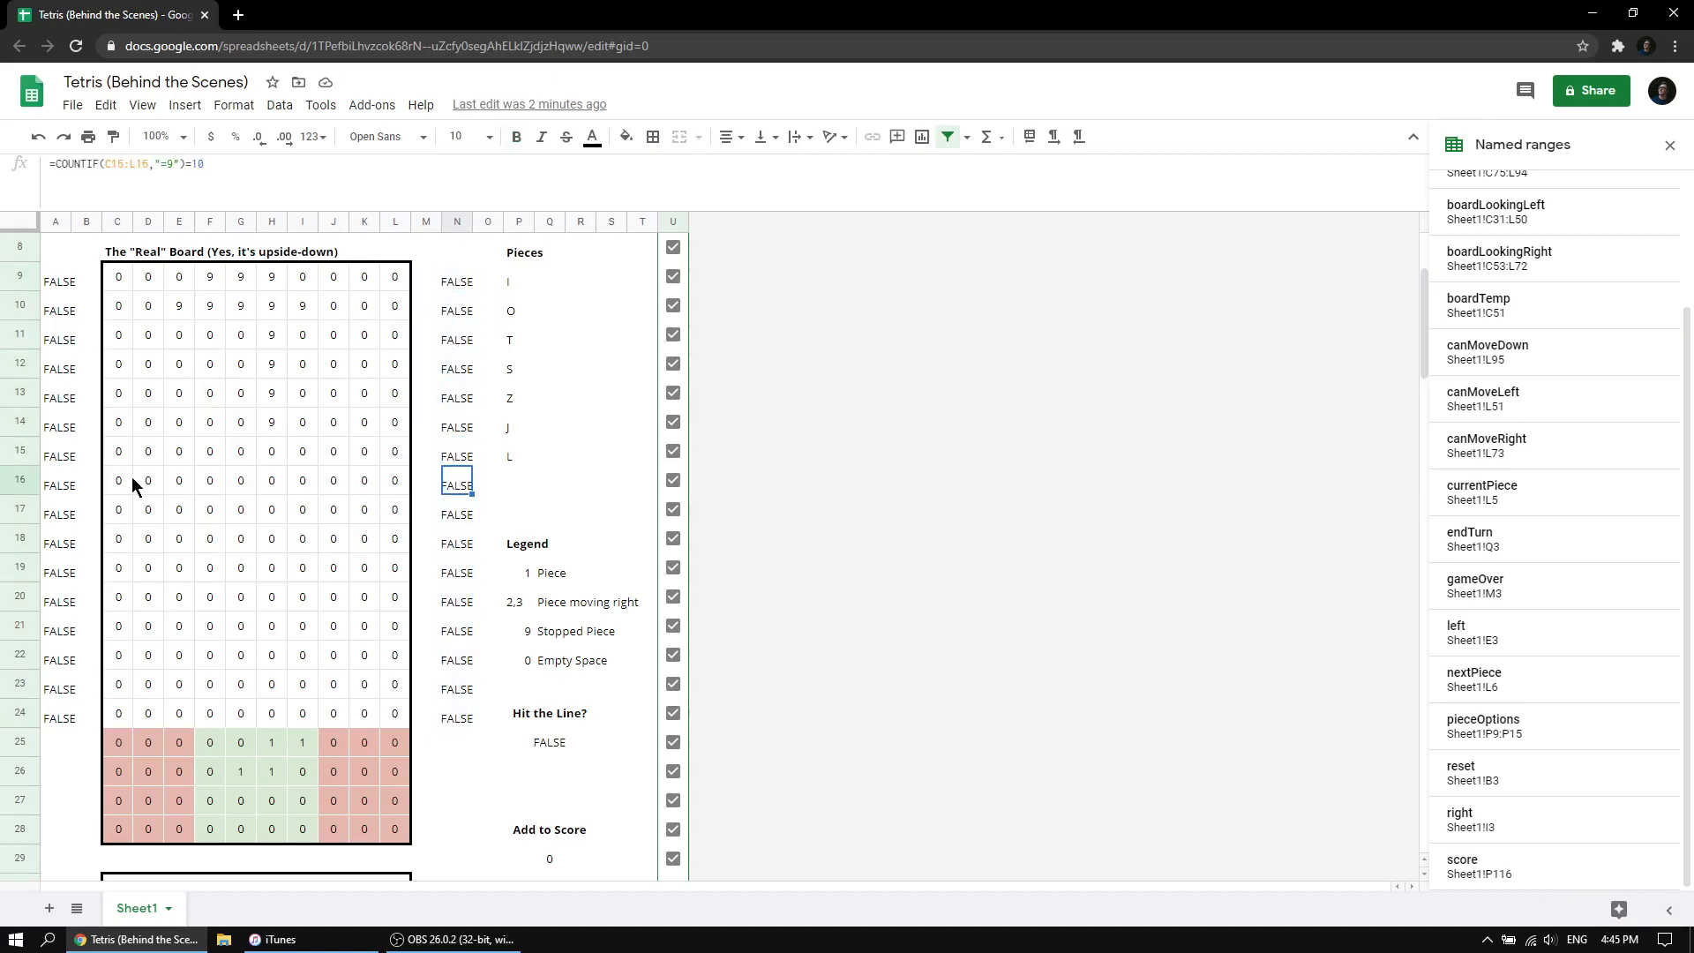
click(55, 457)
click(58, 430)
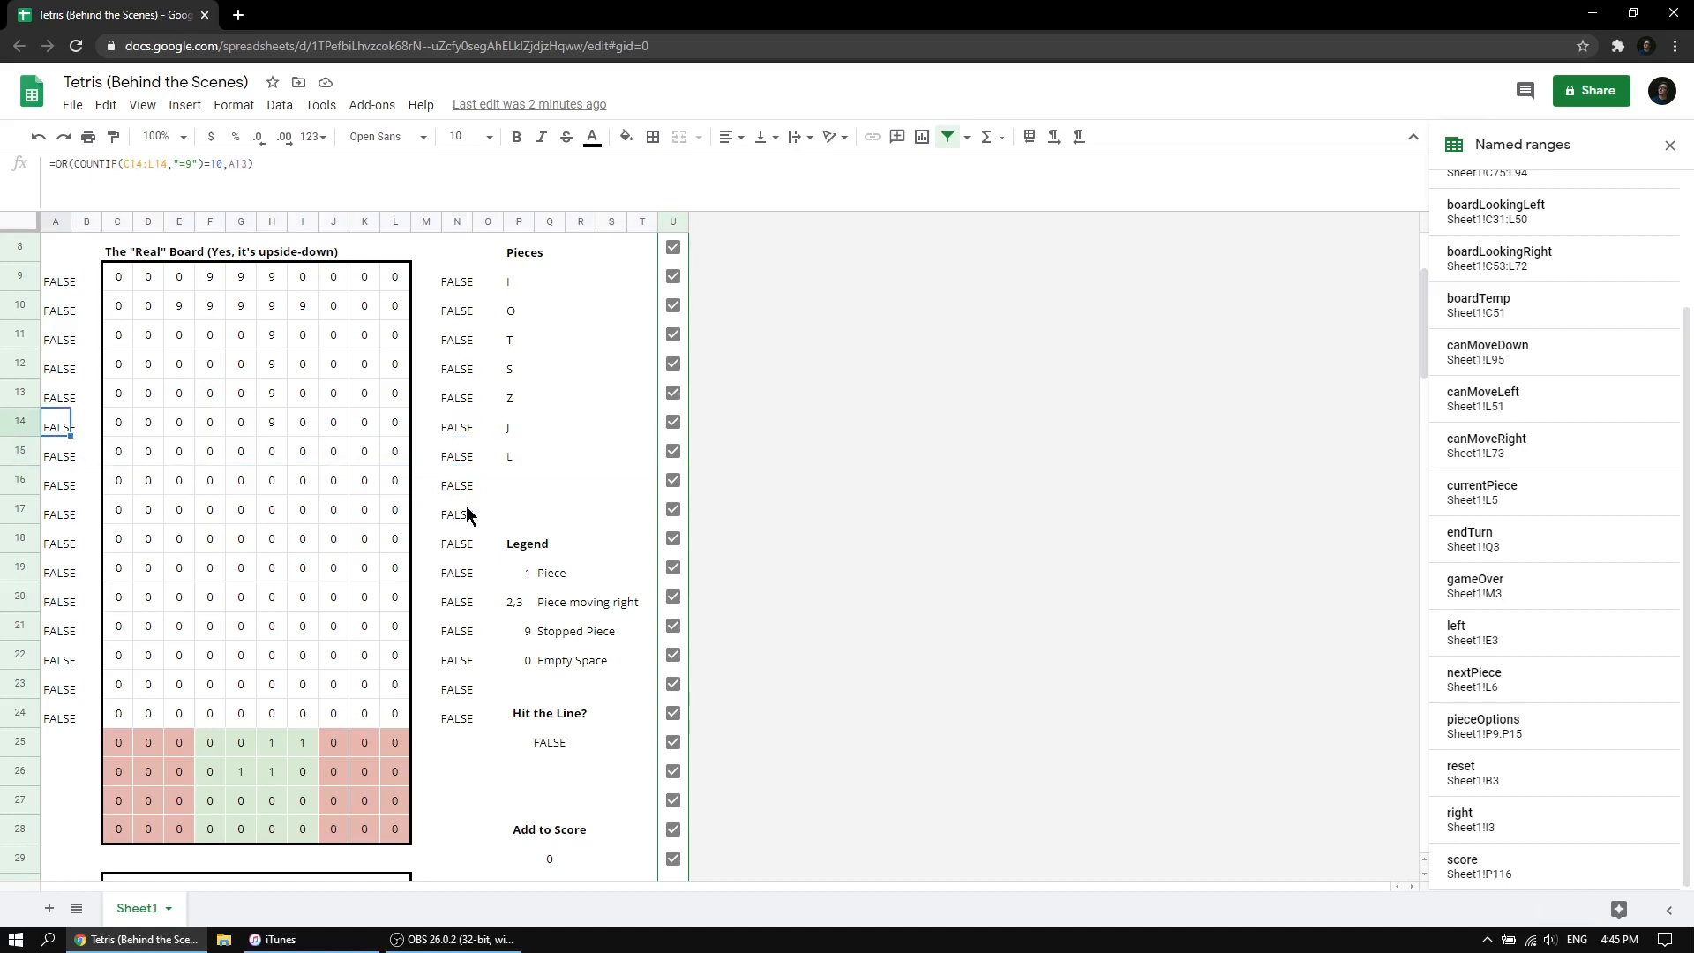
Examine the Add to Score formula in Q29 and the N9:N24 range it counts.
click(549, 860)
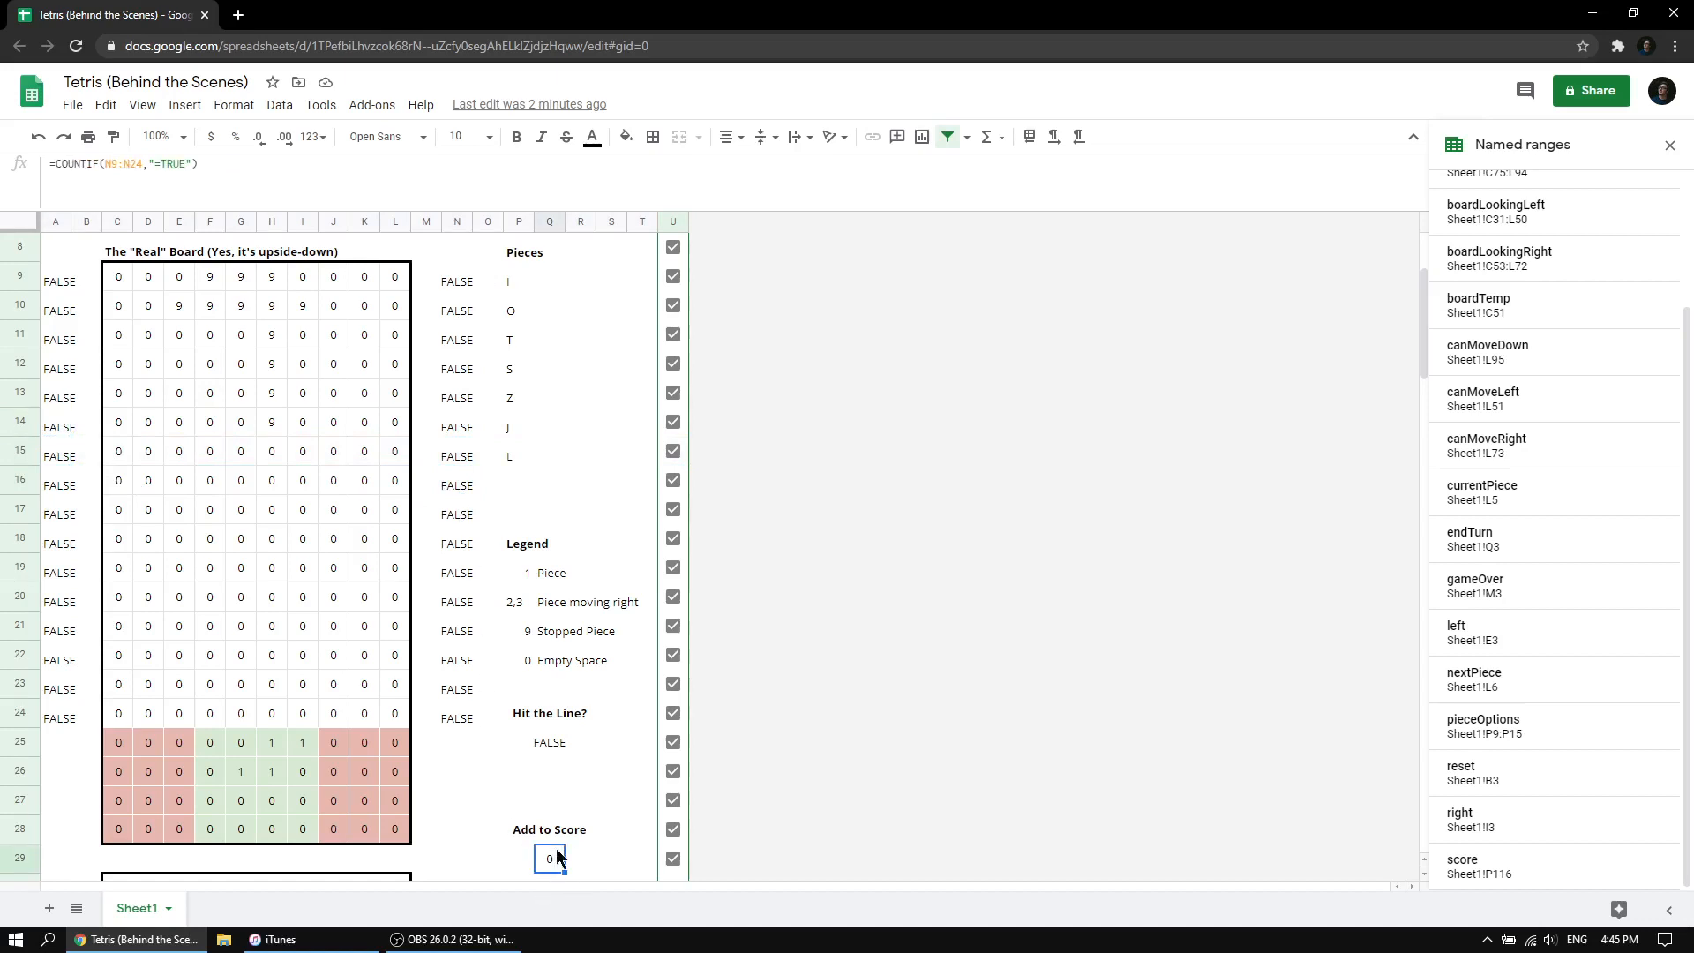
scroll(565, 838, down, 1)
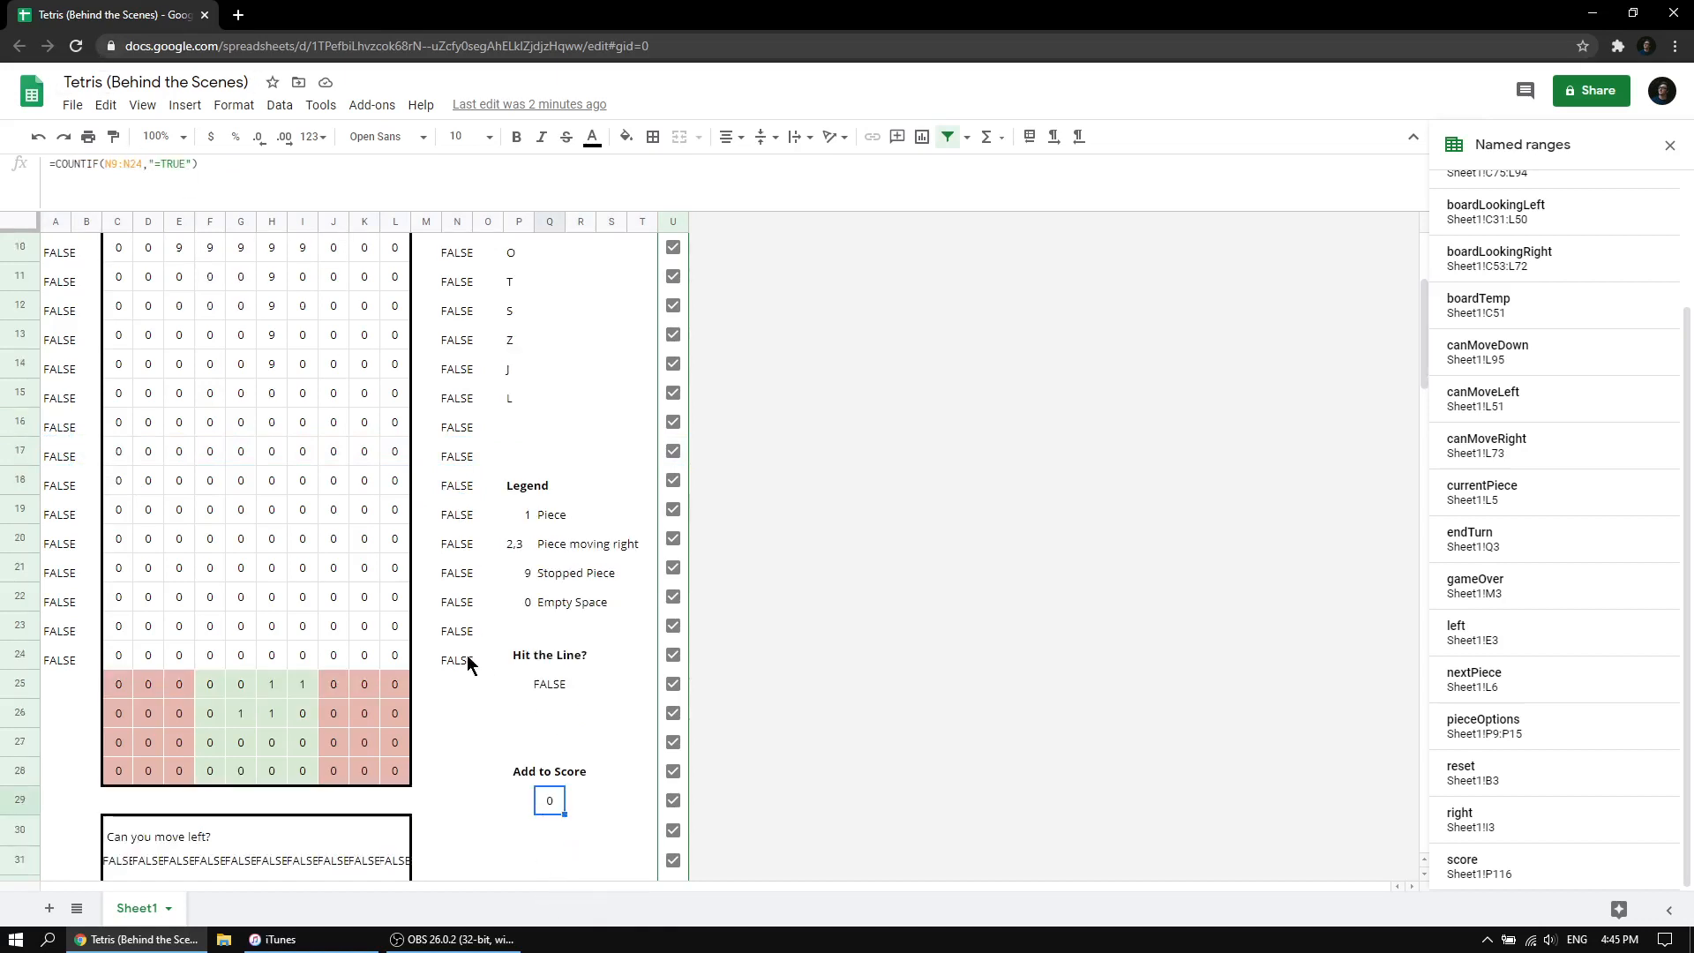
drag(466, 662, 458, 341)
scroll(469, 710, down, 1)
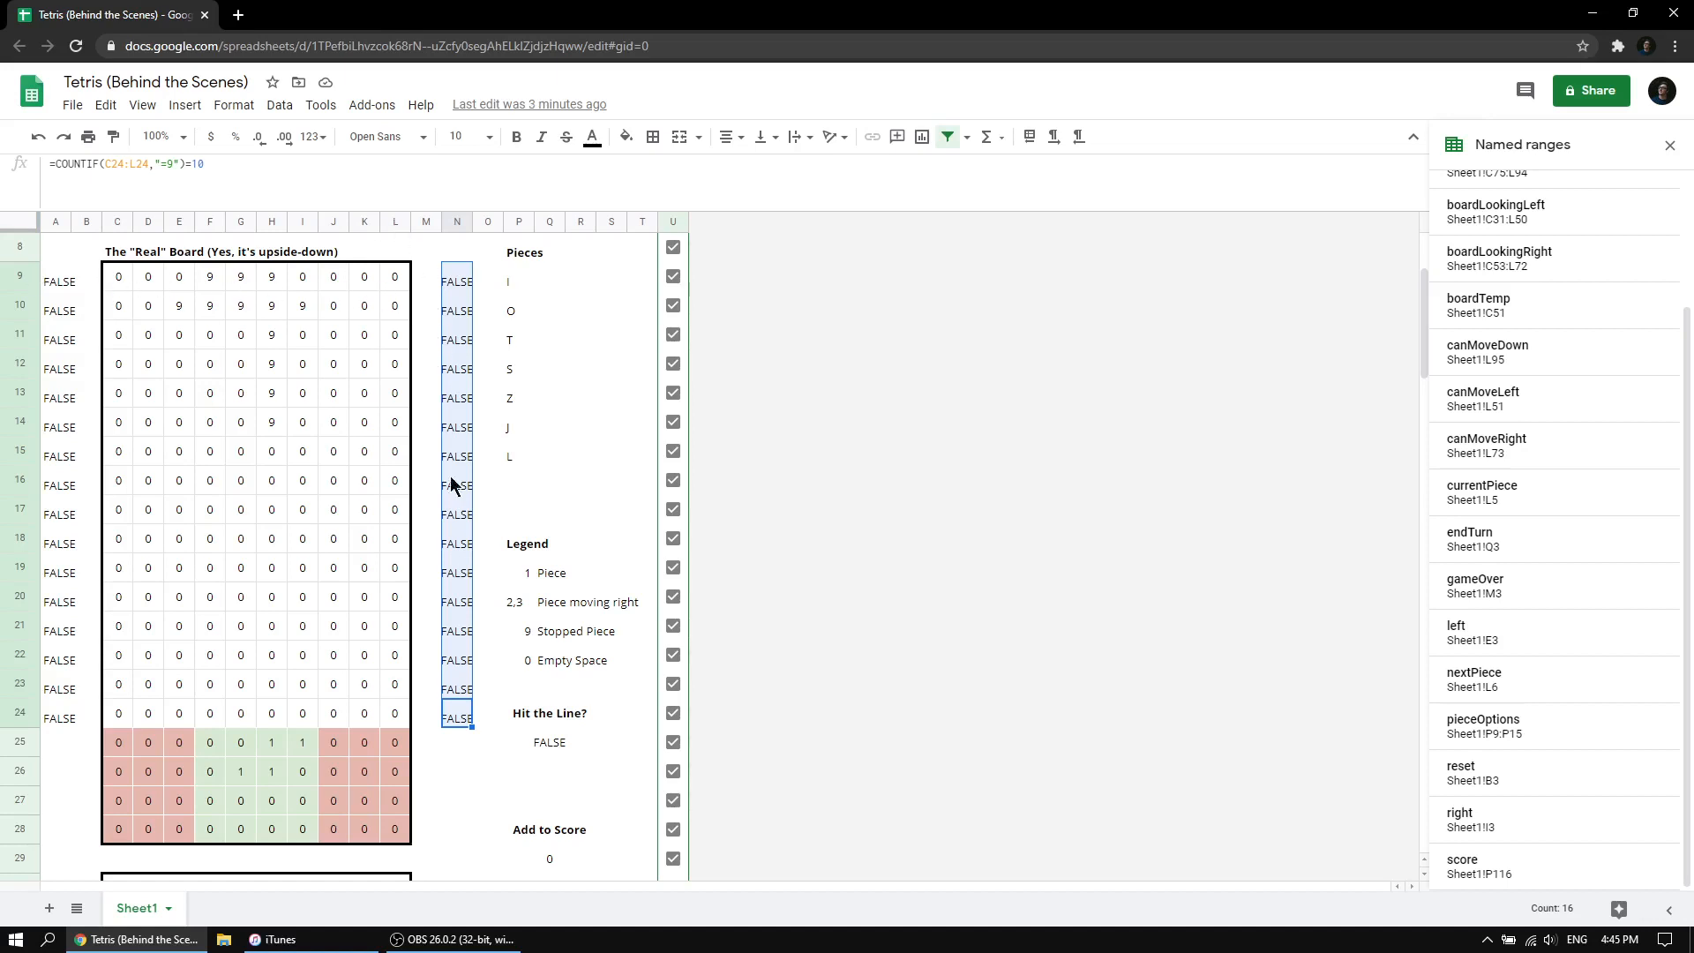
scroll(463, 564, down, 2)
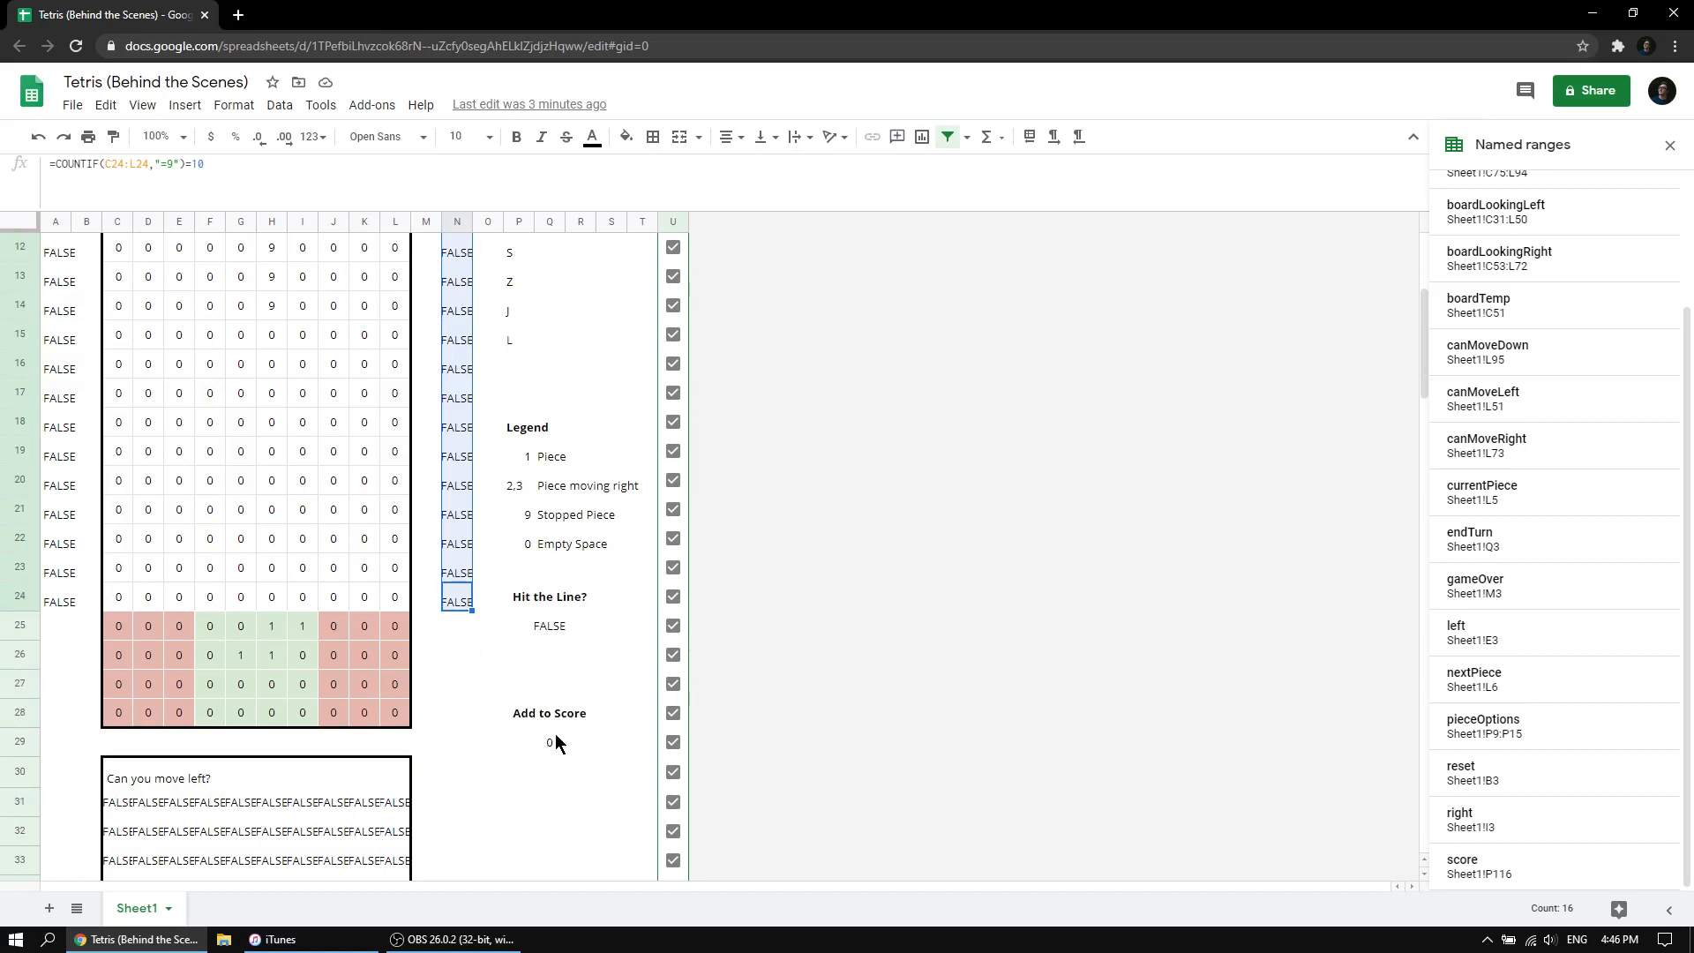
Examine the score formula in P116 and trace its Q29 reference back to the Add to Score cell.
scroll(554, 738, down, 15)
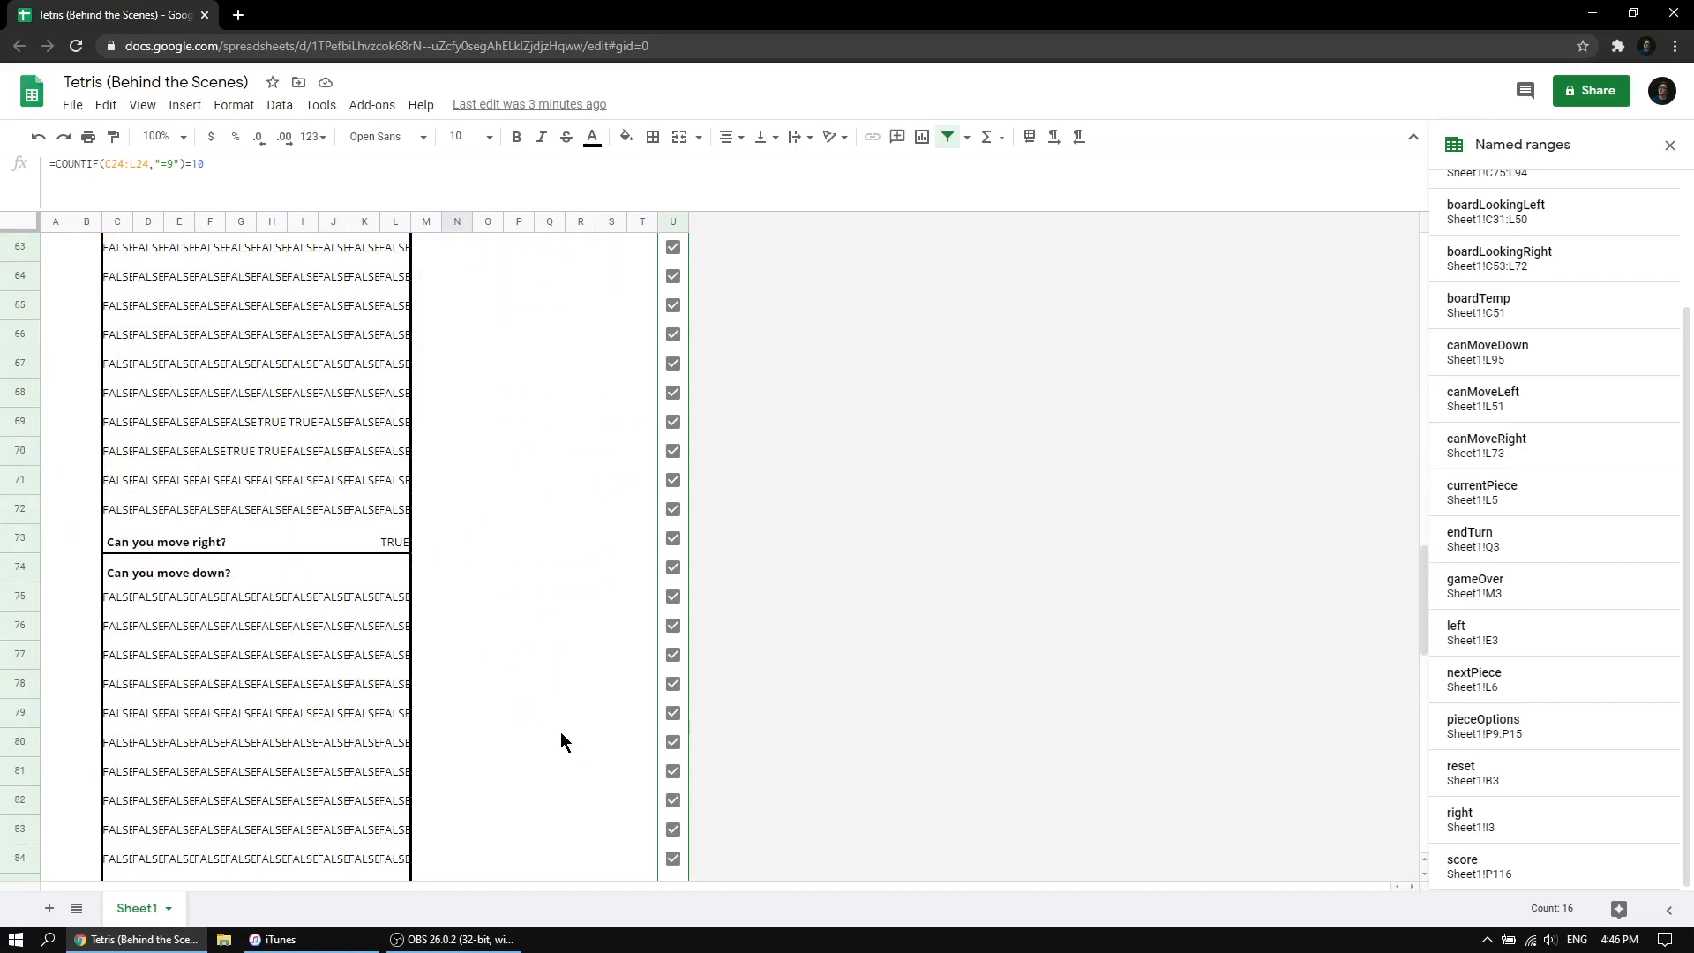
scroll(562, 739, down, 12)
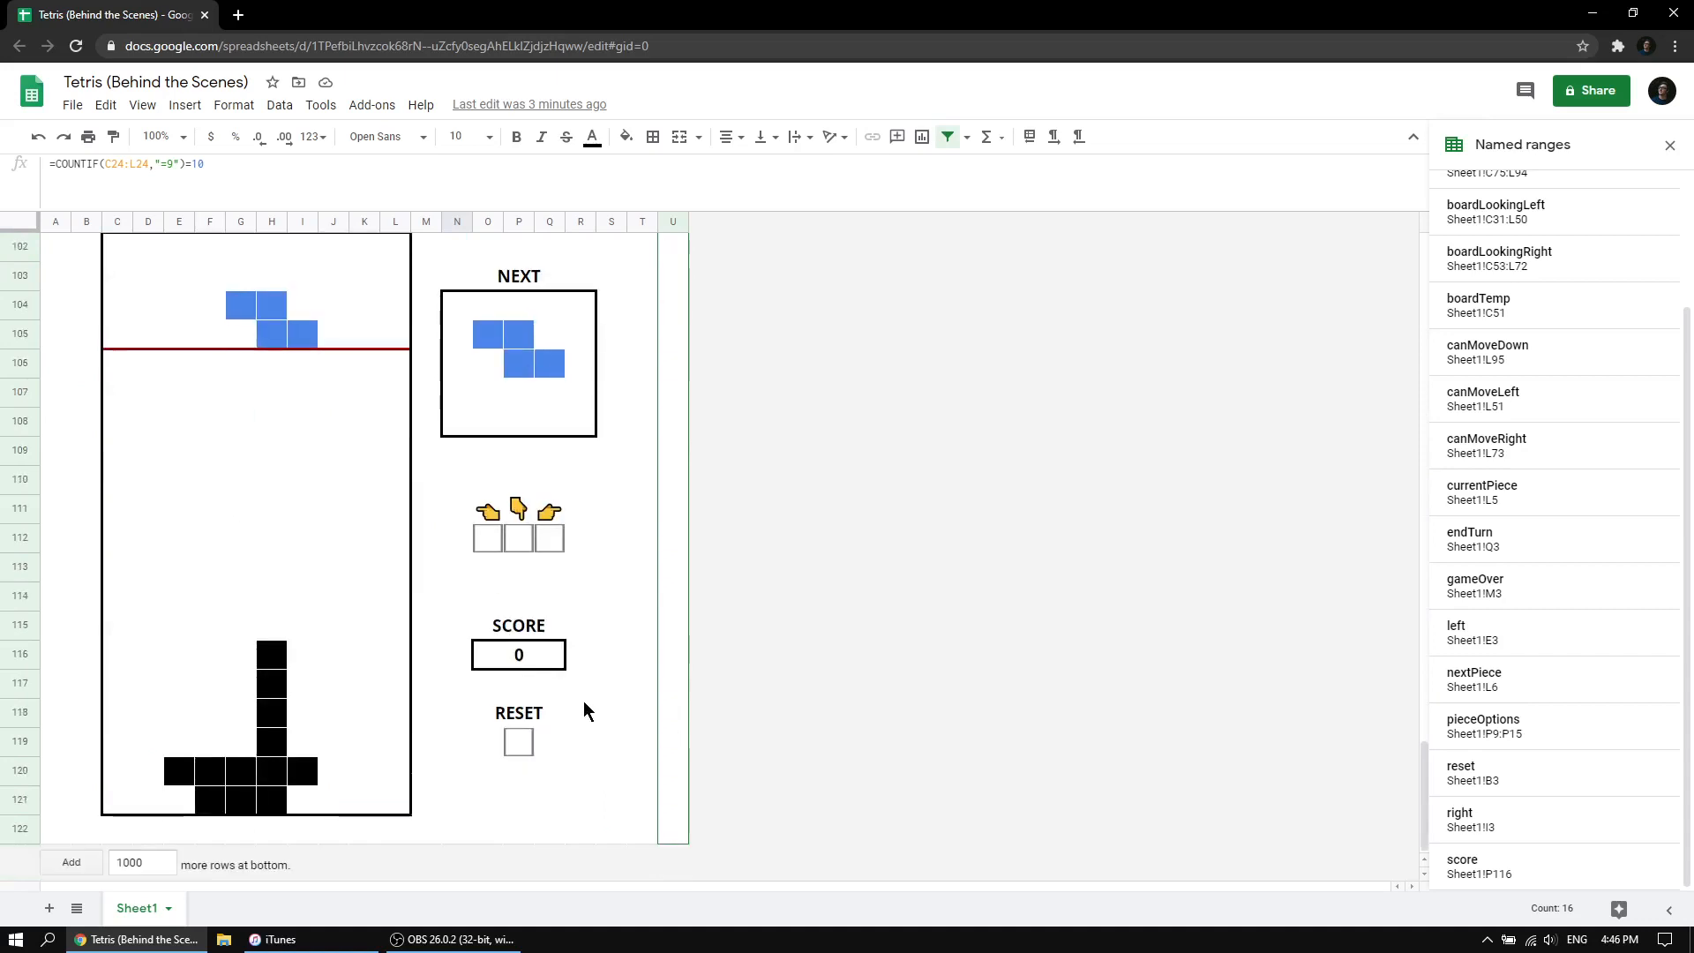
click(517, 655)
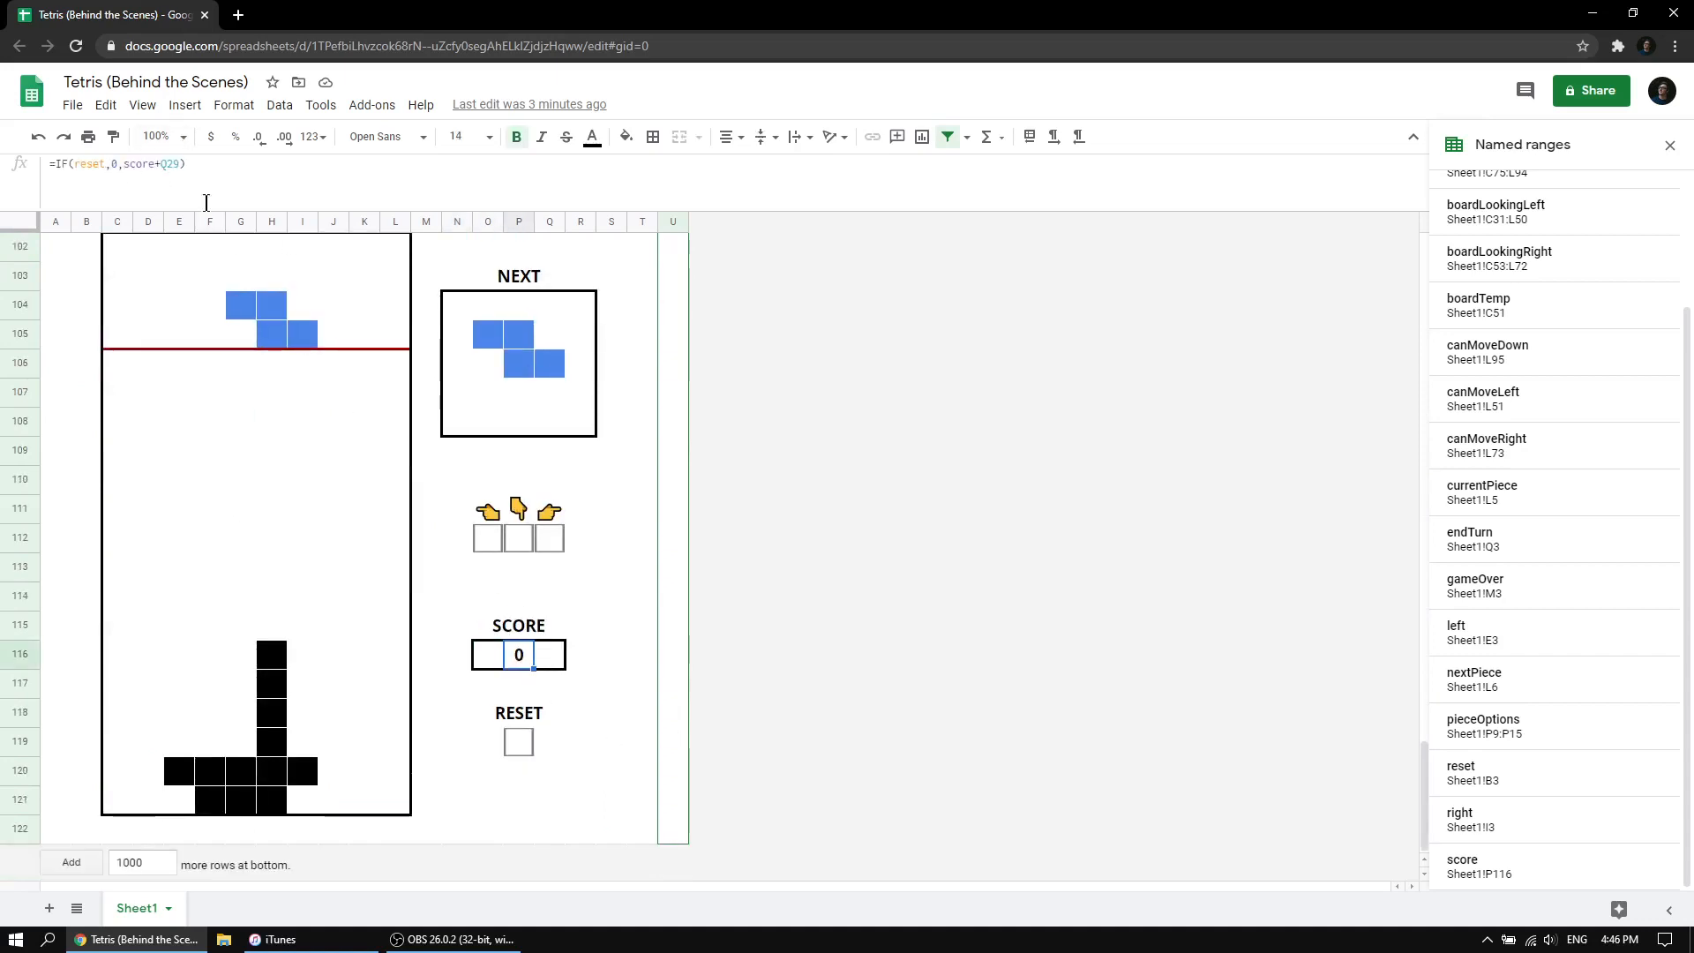
scroll(453, 411, up, 9)
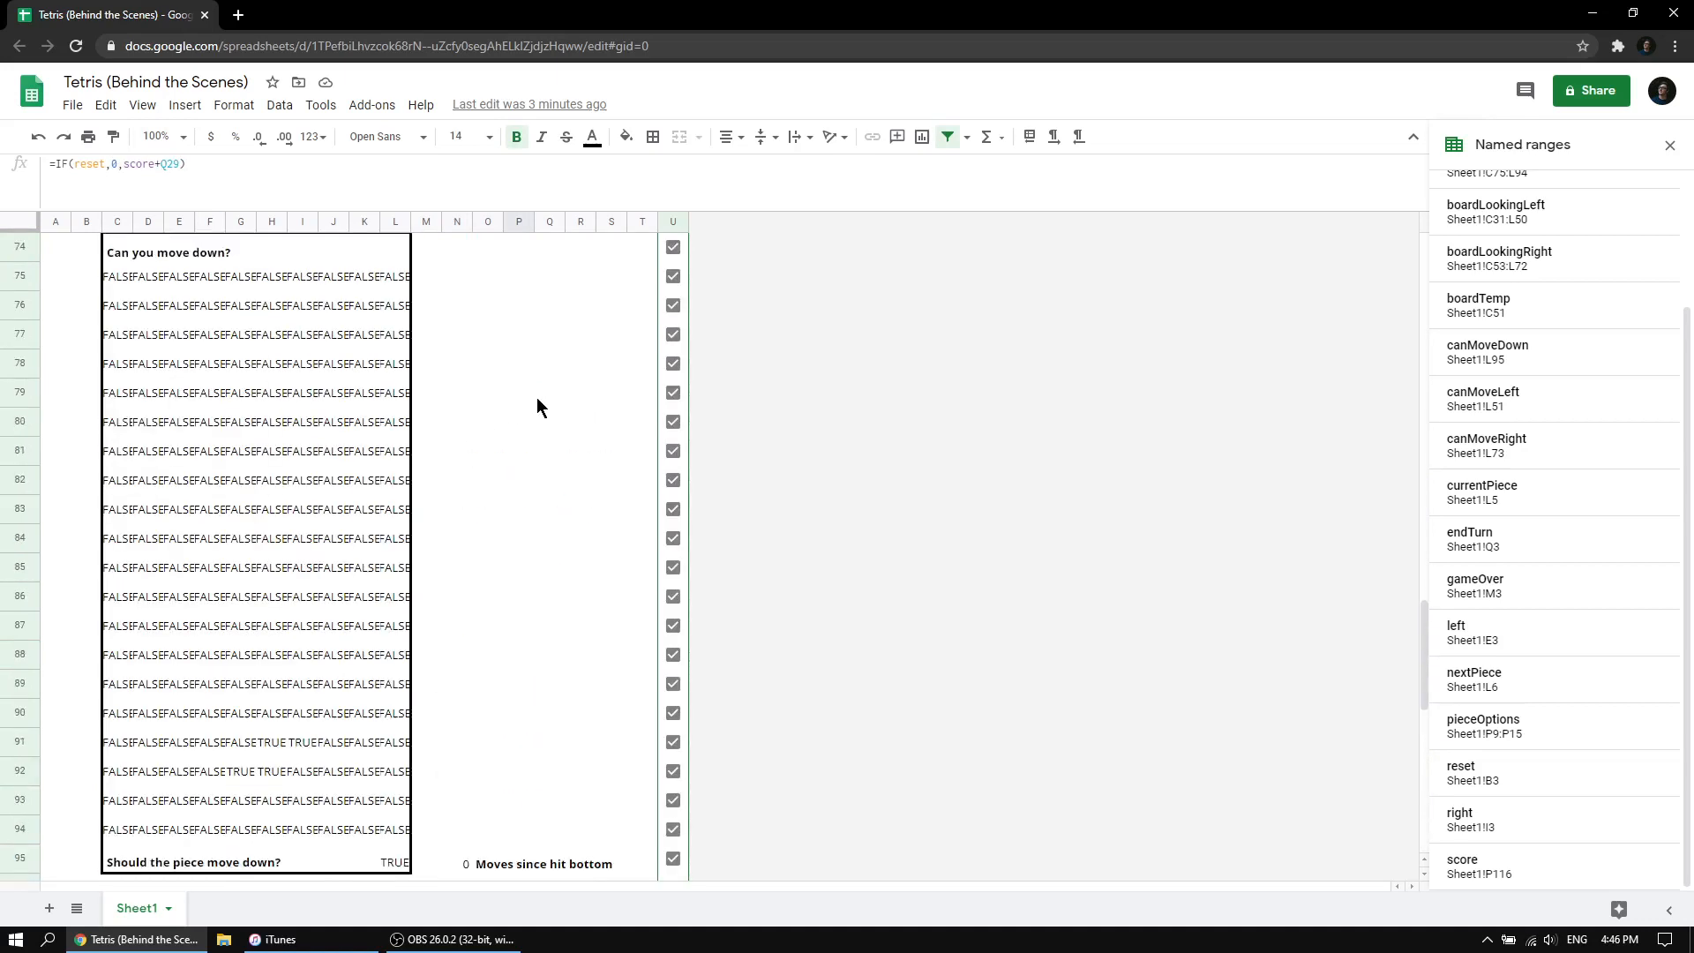
scroll(538, 401, up, 17)
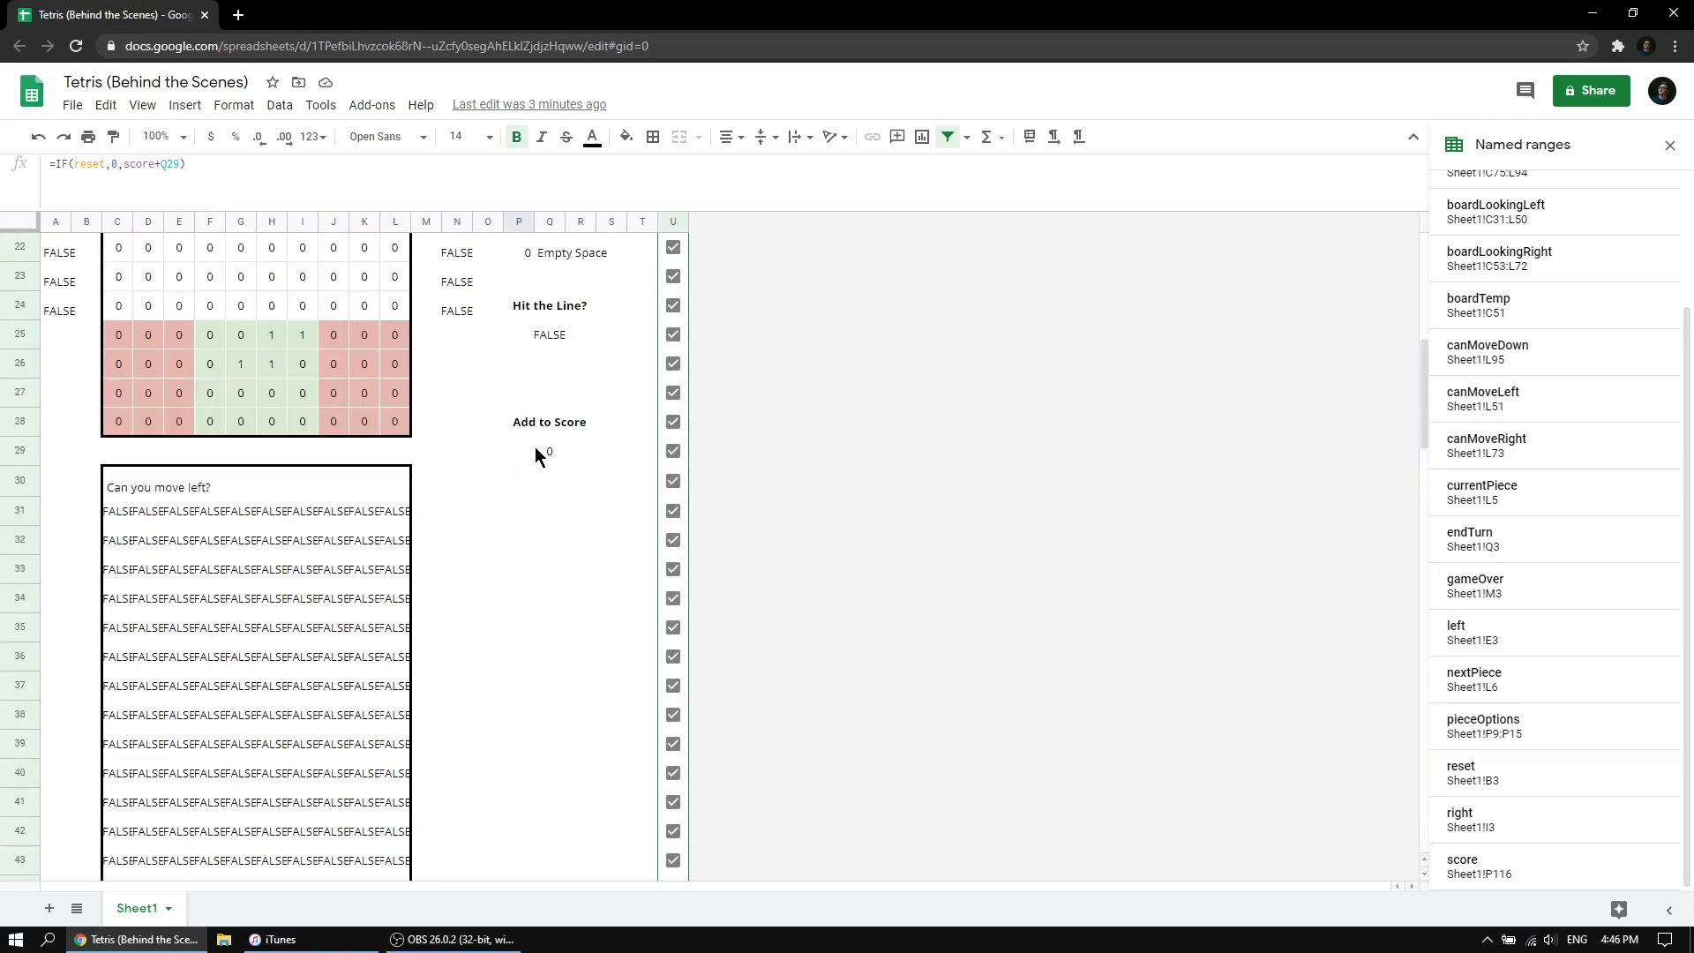
scroll(494, 362, up, 5)
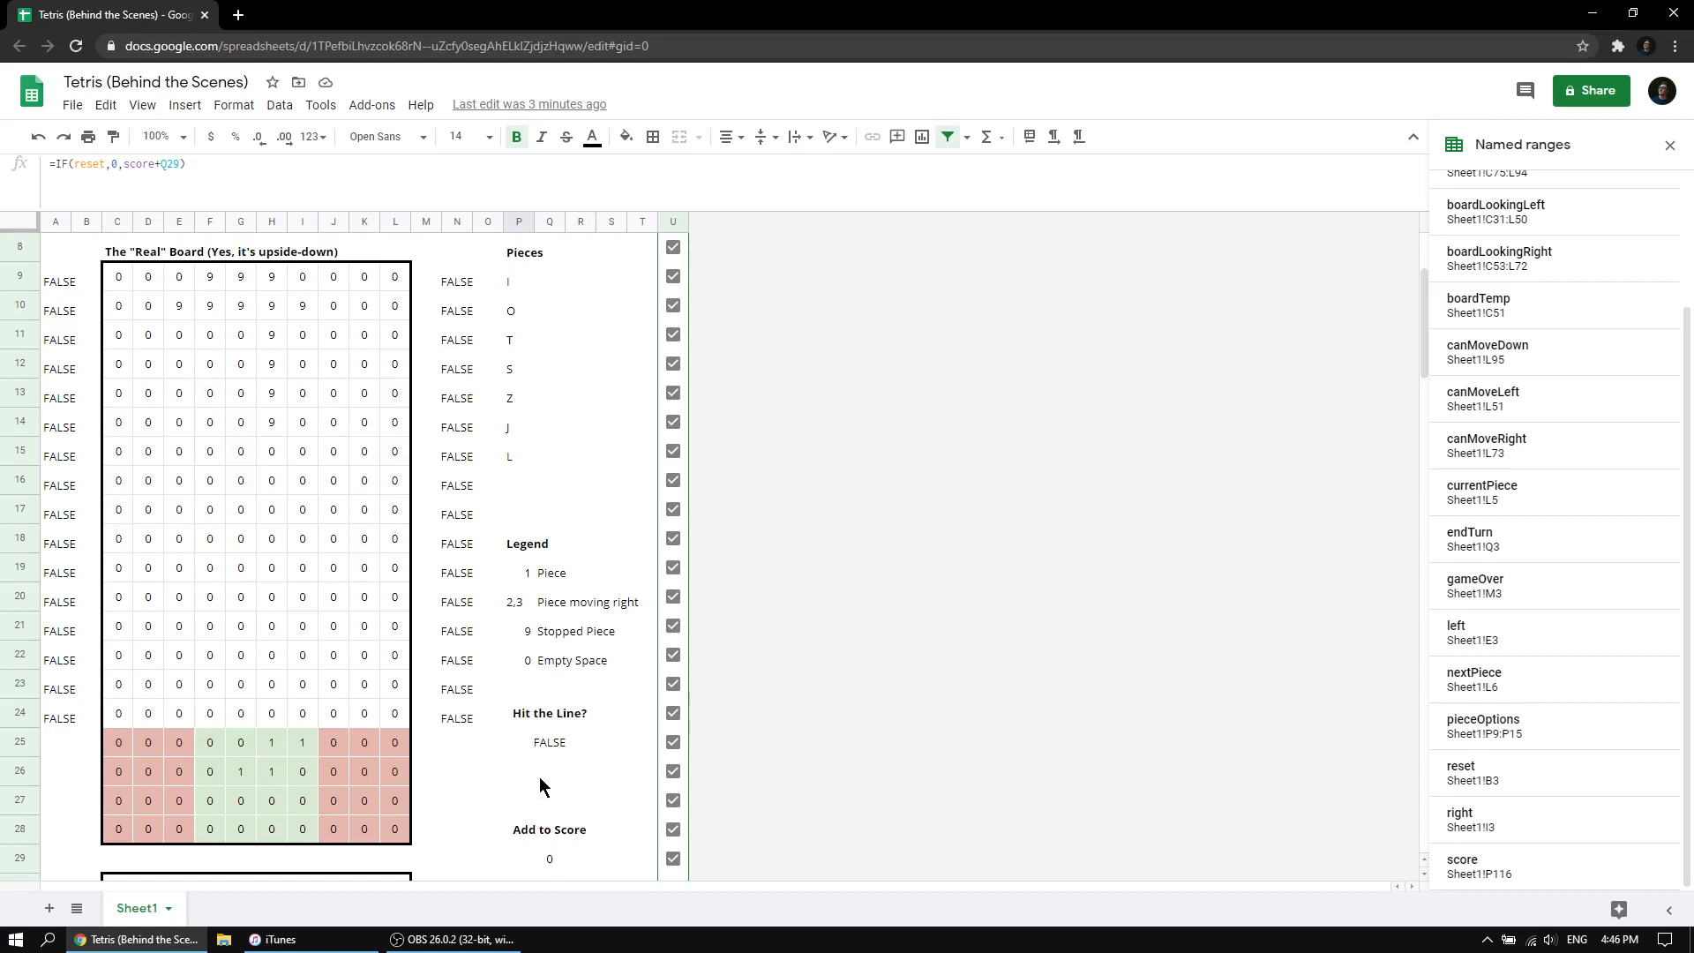
Return to the display board and lower the current Z piece one row, across the red line.
scroll(557, 769, down, 5)
scroll(557, 775, down, 20)
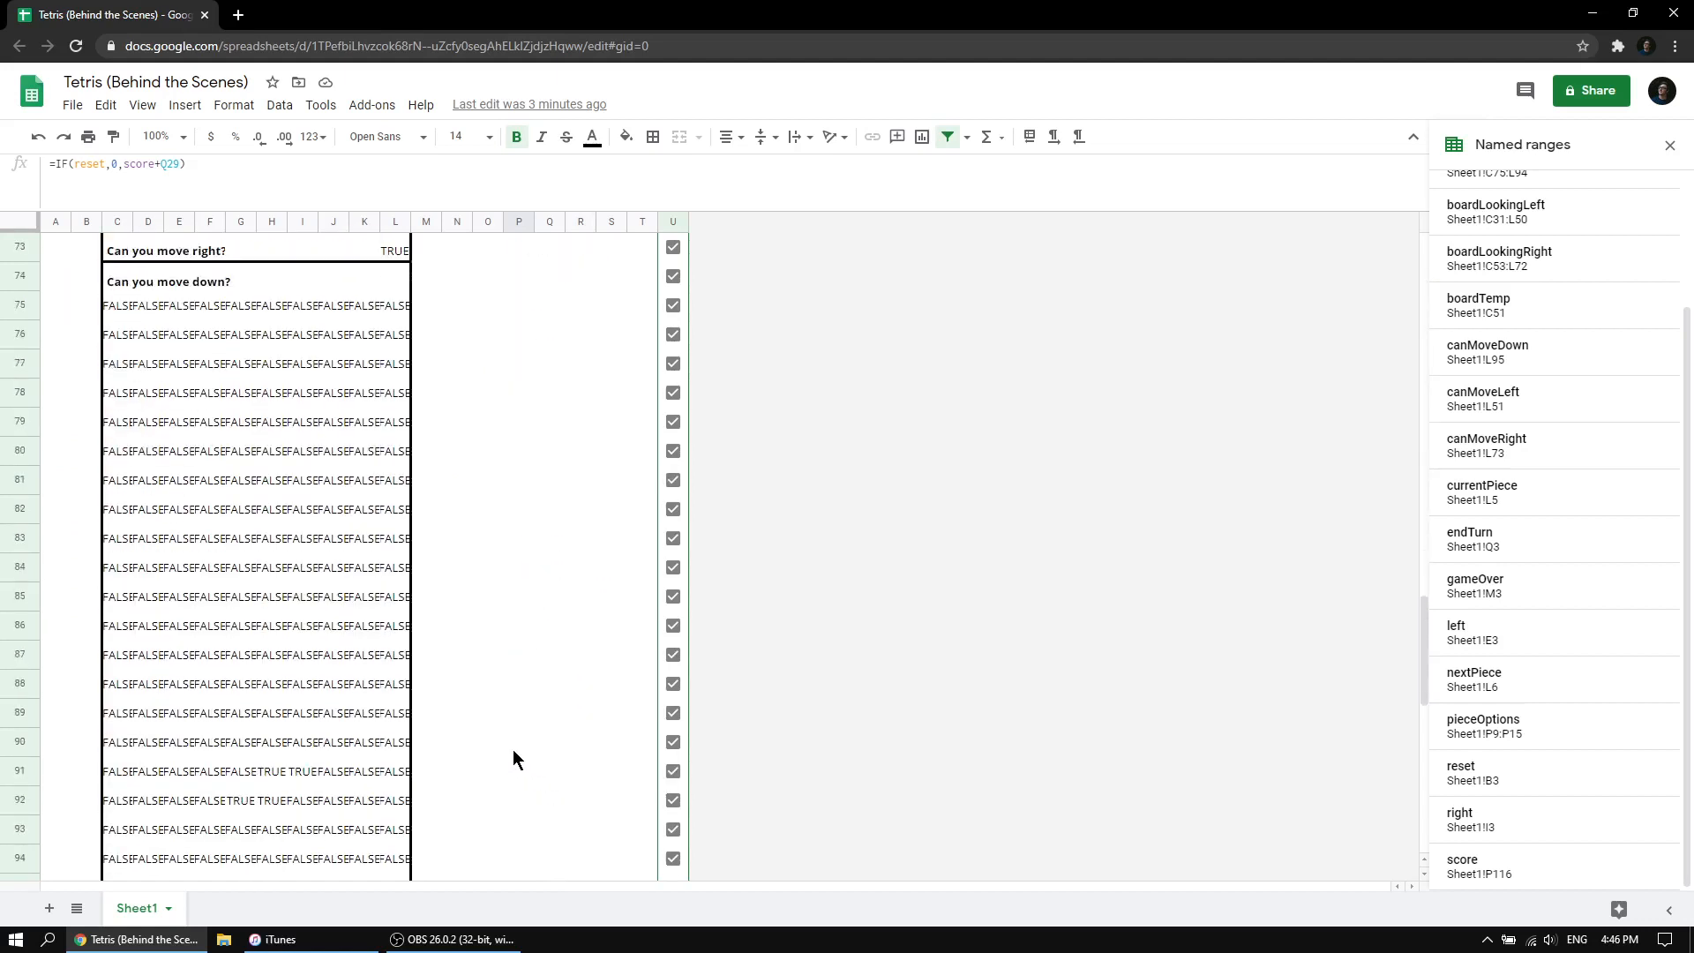
scroll(513, 748, down, 5)
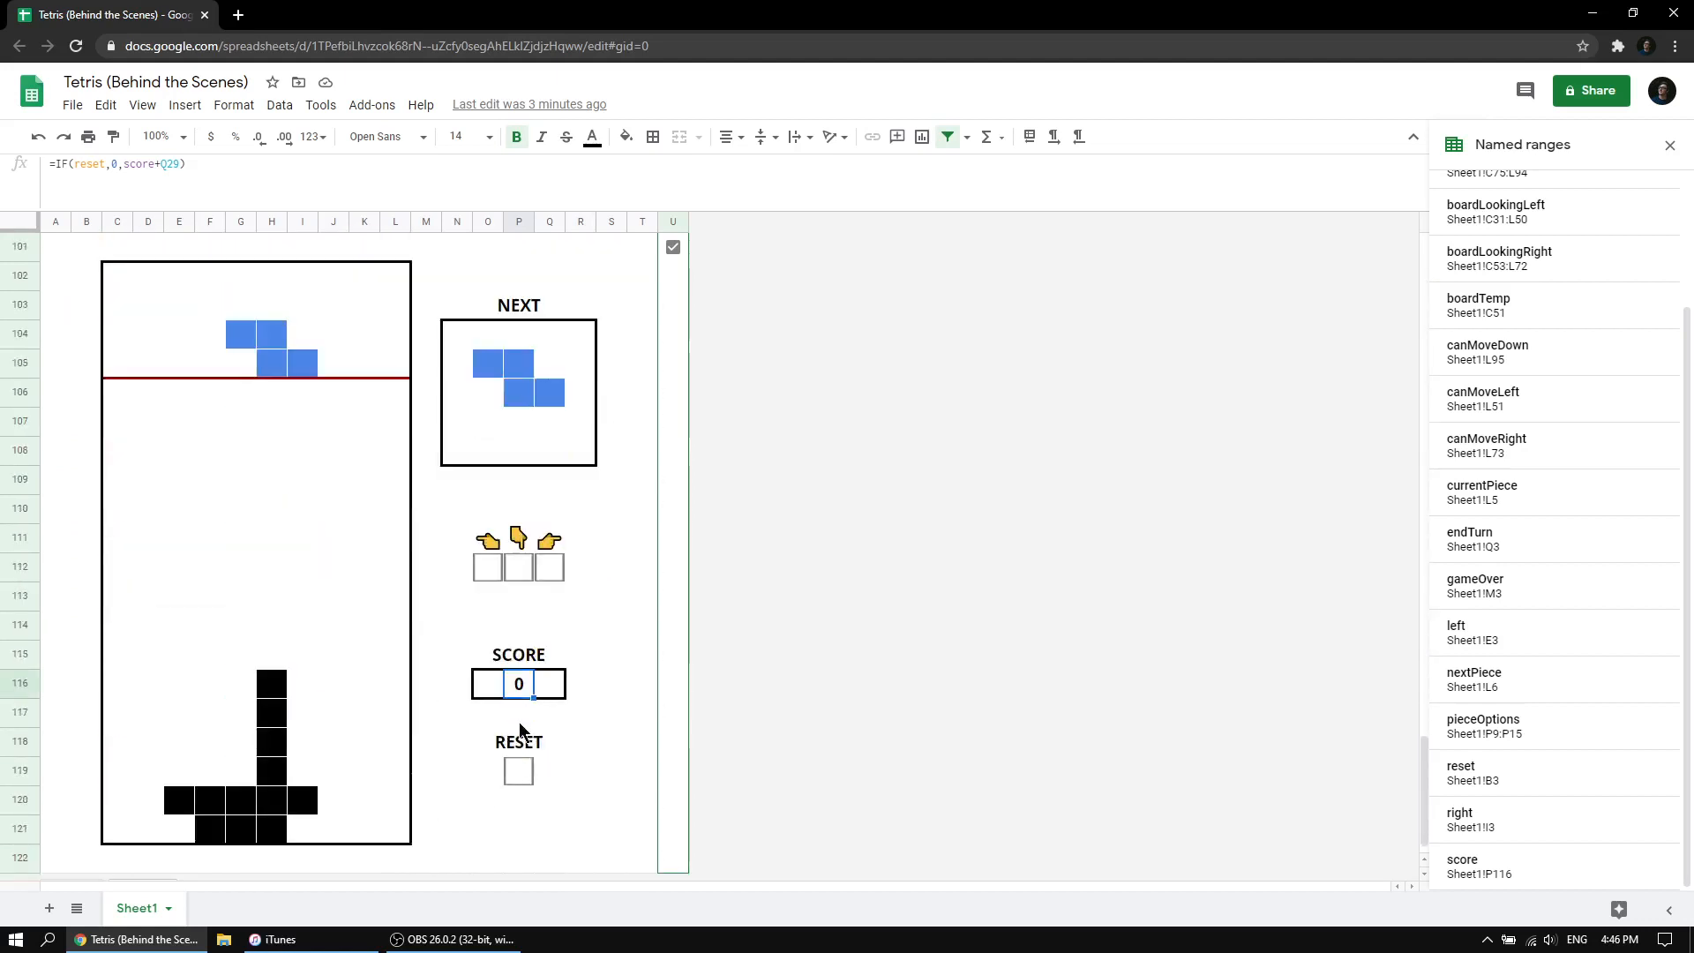
click(518, 573)
click(519, 573)
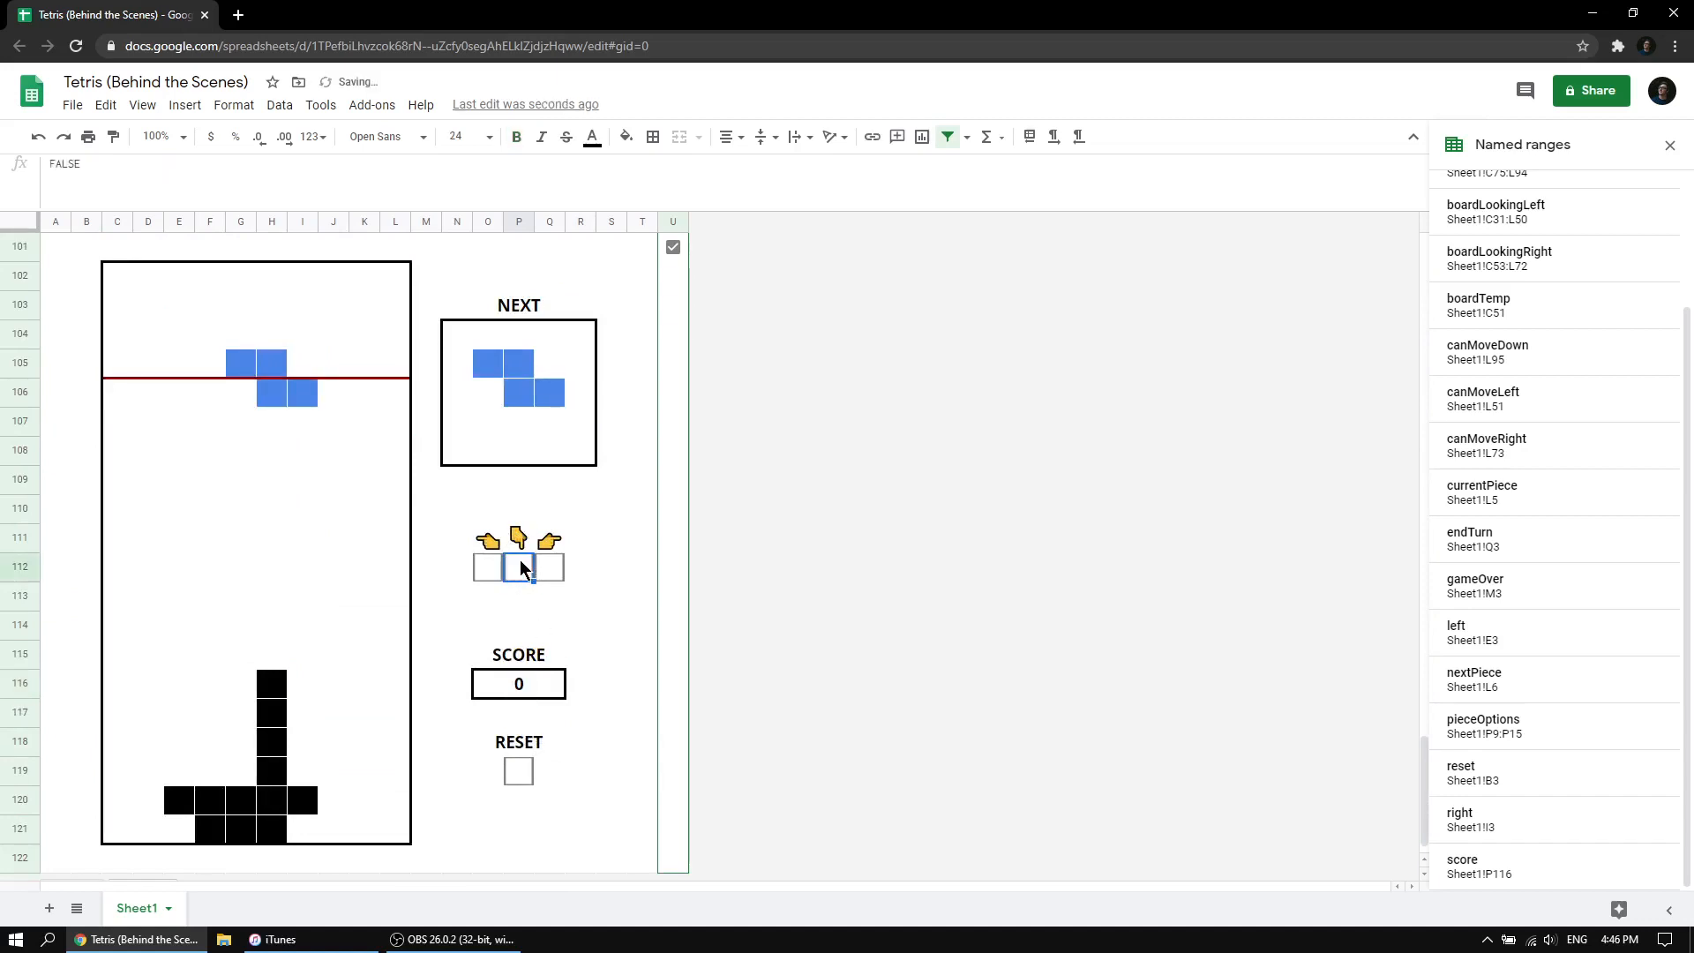
Lower the current Z piece below the red line and shift it two columns to the right.
click(519, 575)
click(519, 574)
click(520, 572)
click(520, 570)
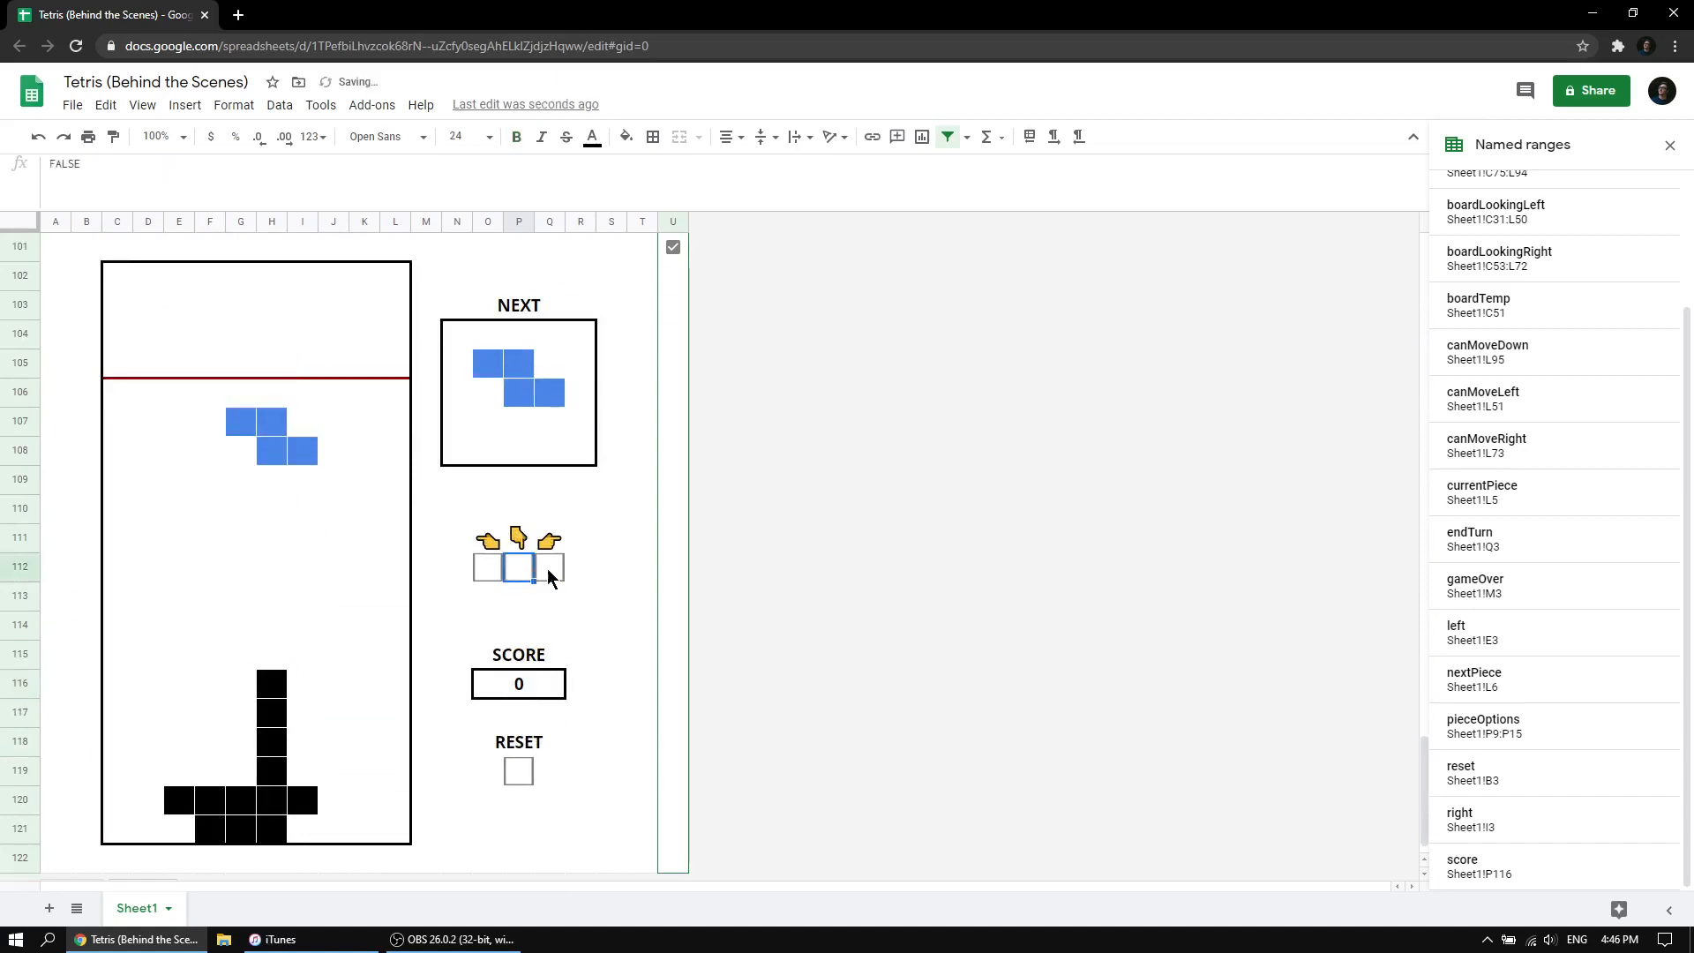
click(546, 572)
click(548, 578)
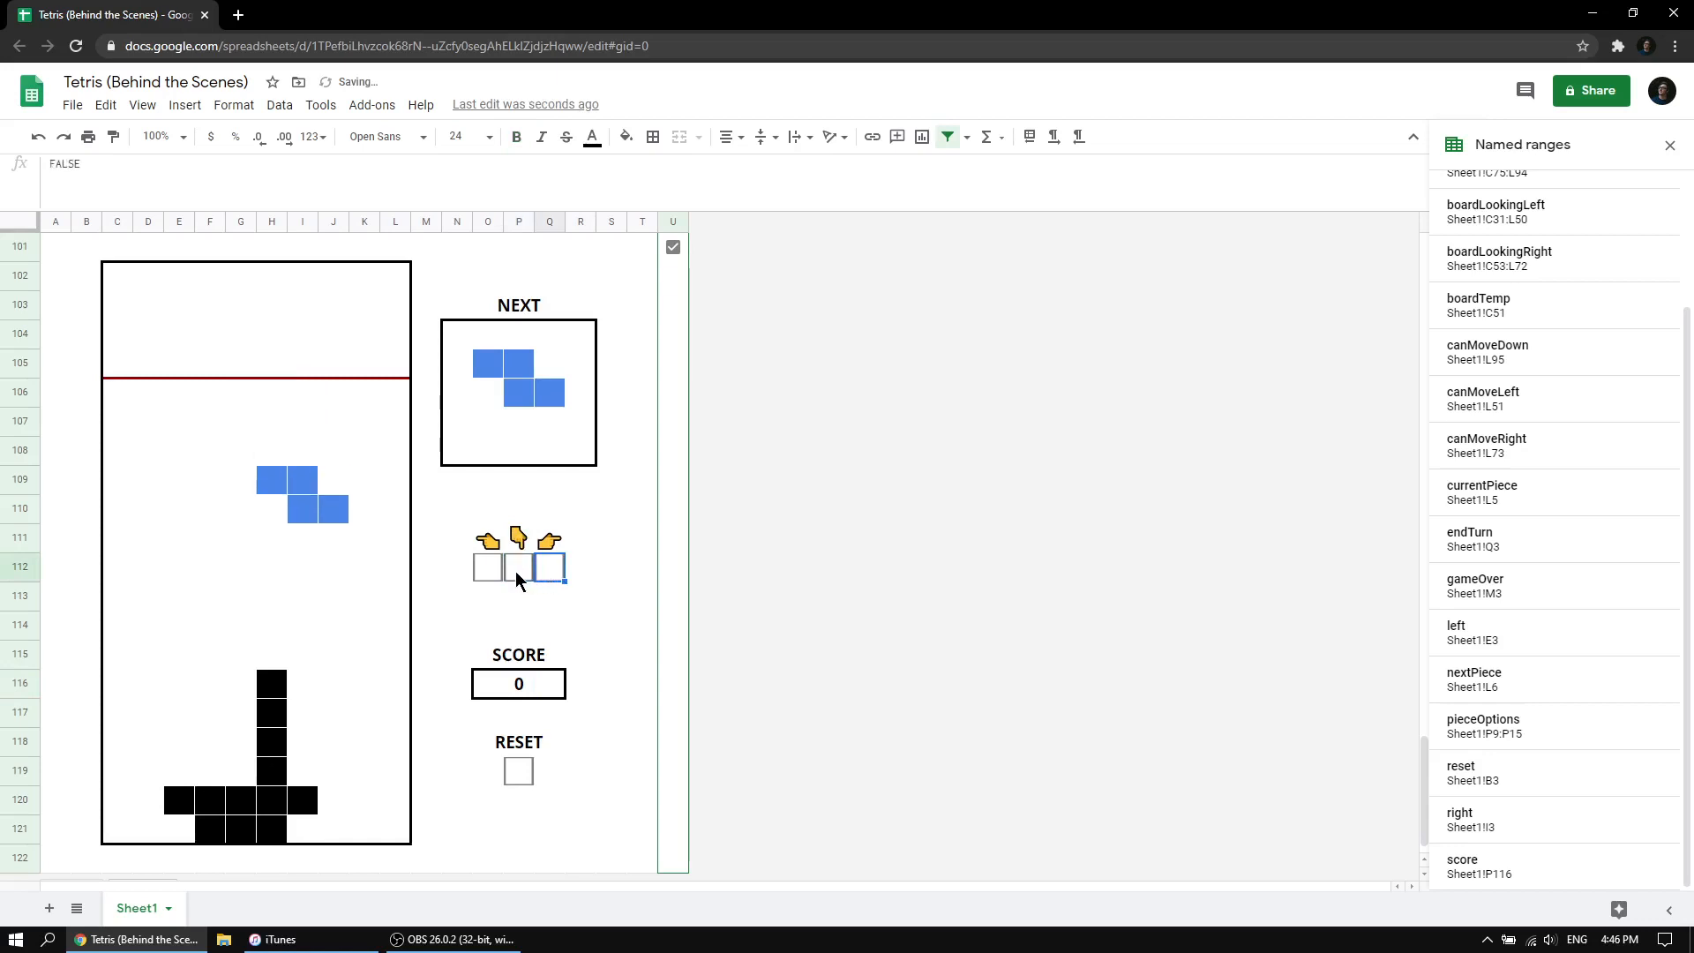
click(521, 574)
click(523, 575)
click(549, 574)
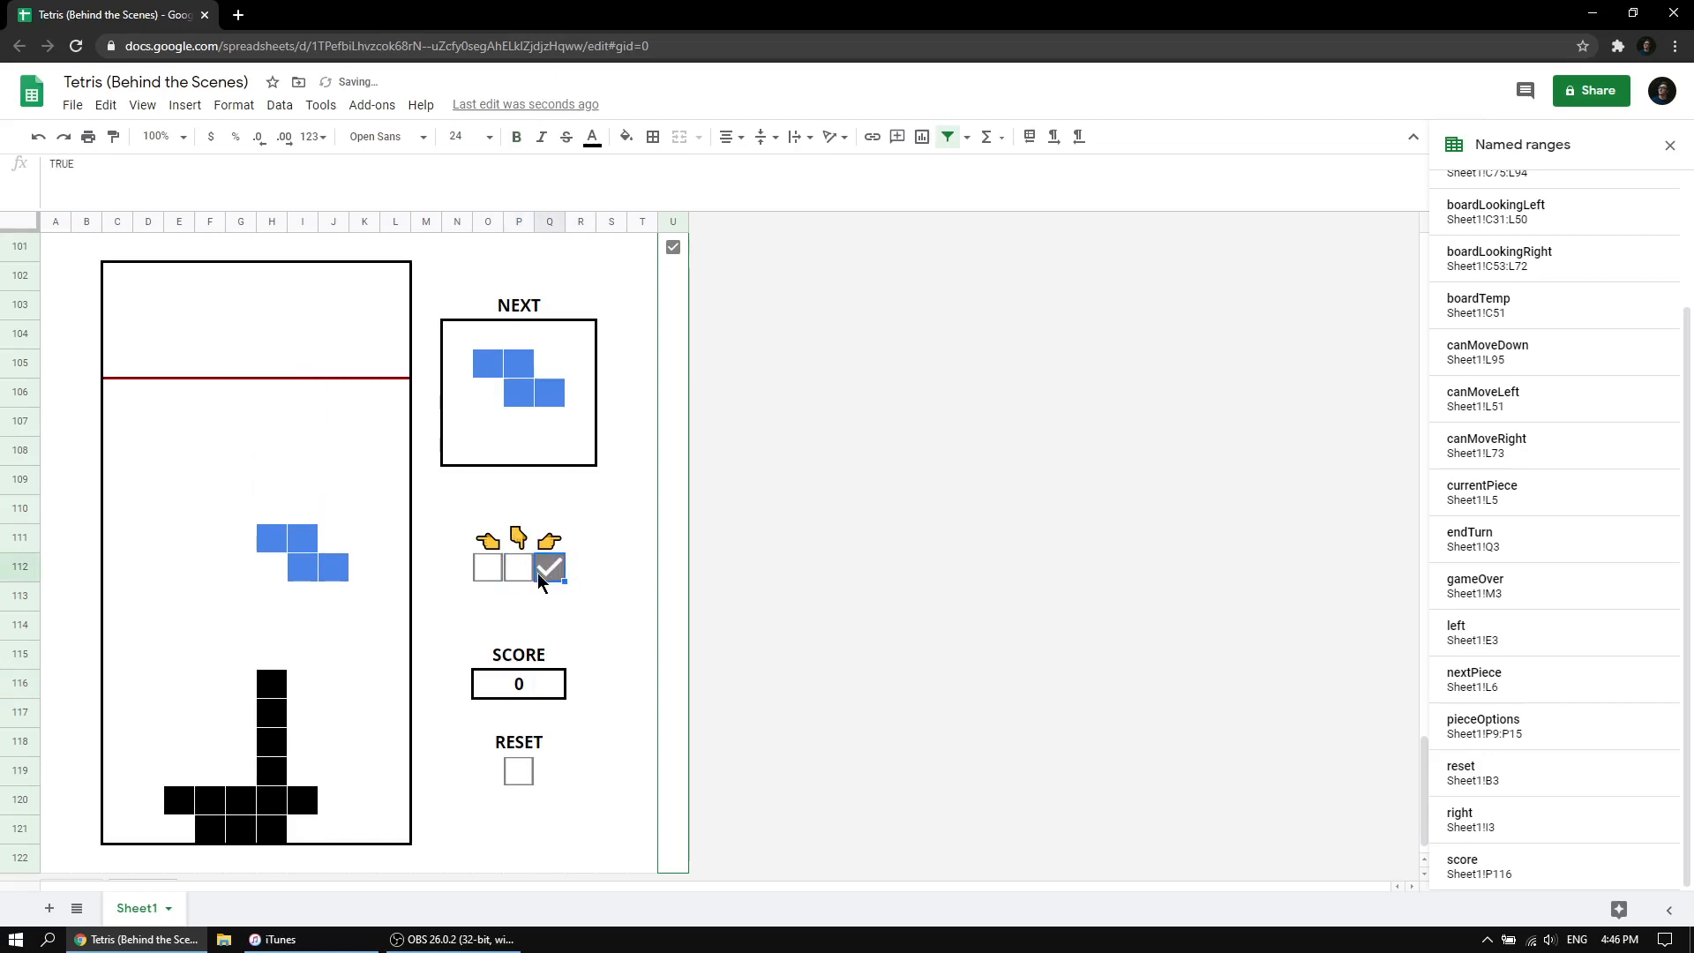
click(551, 575)
Lower the Z piece beside the tall black column until it lands on the stack and ends the turn.
click(520, 572)
click(525, 574)
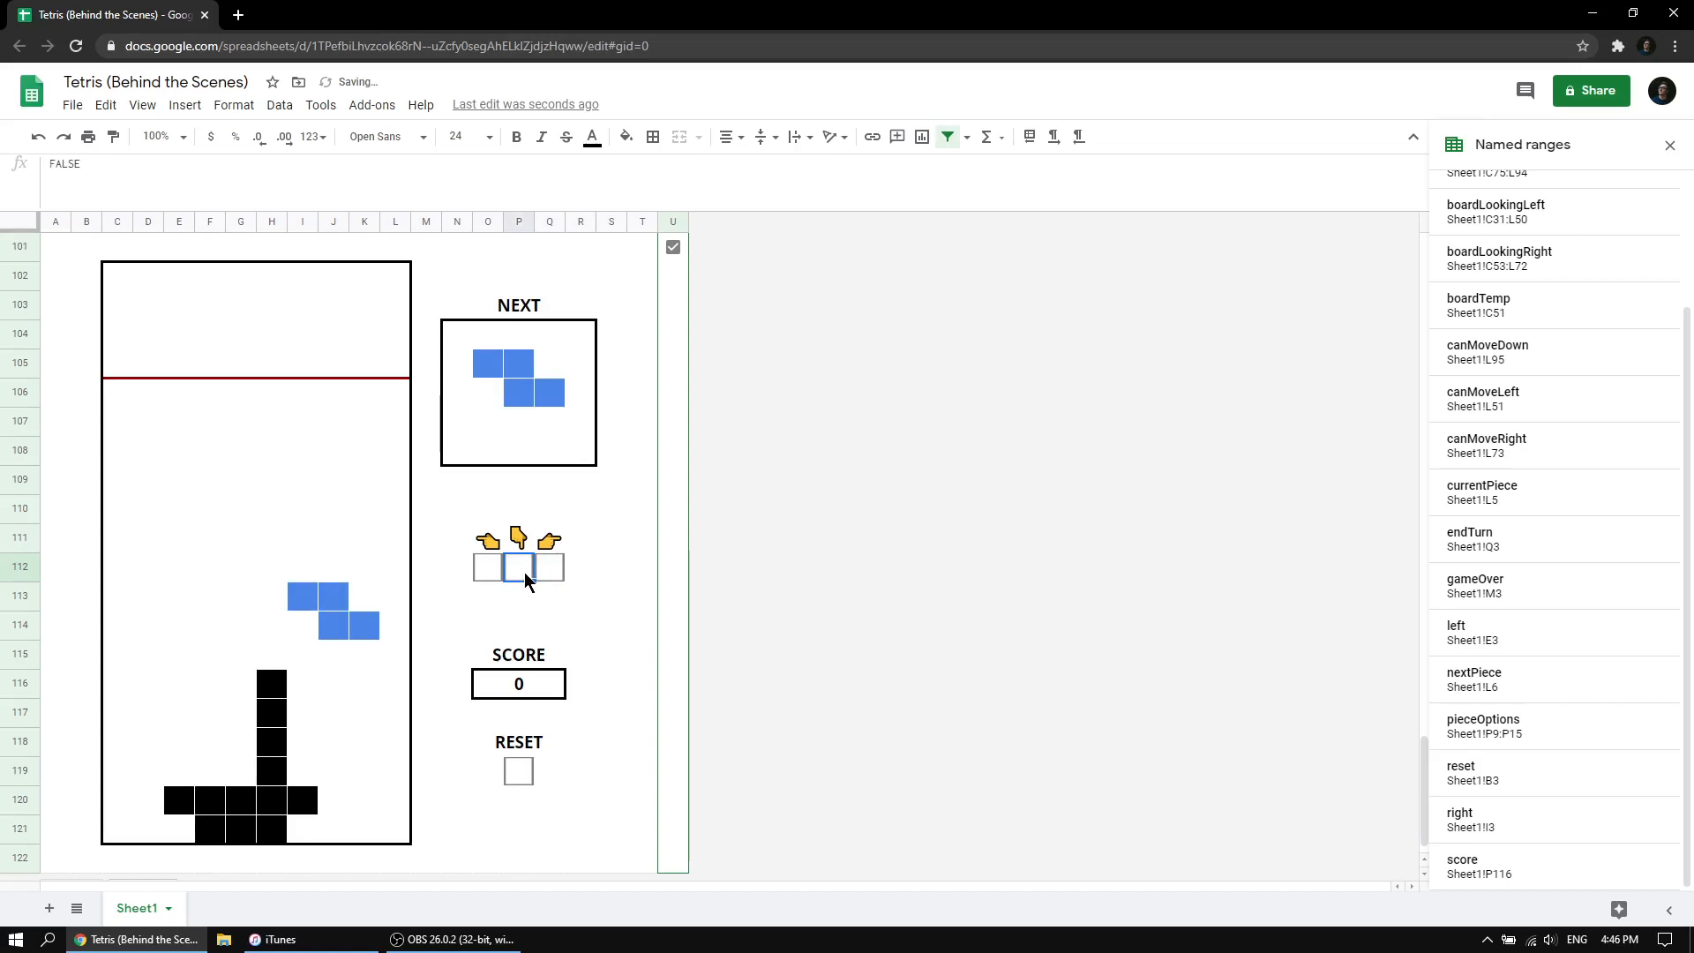
click(524, 573)
click(520, 572)
click(520, 570)
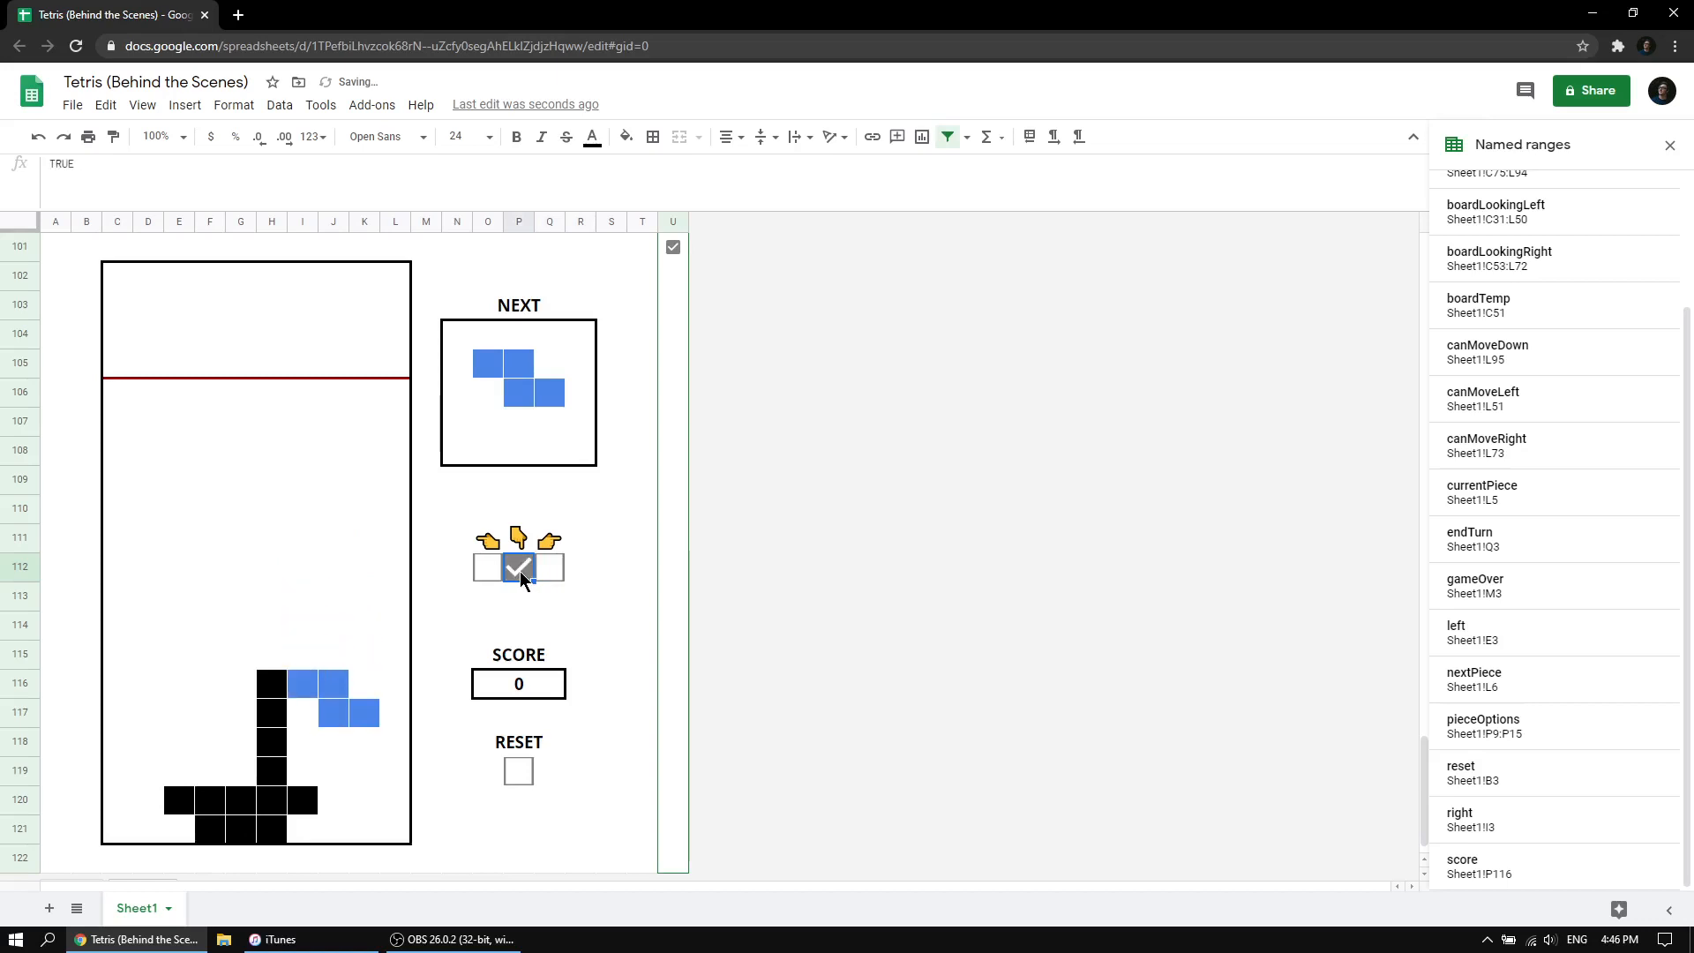
click(521, 570)
click(521, 570)
click(518, 570)
click(518, 574)
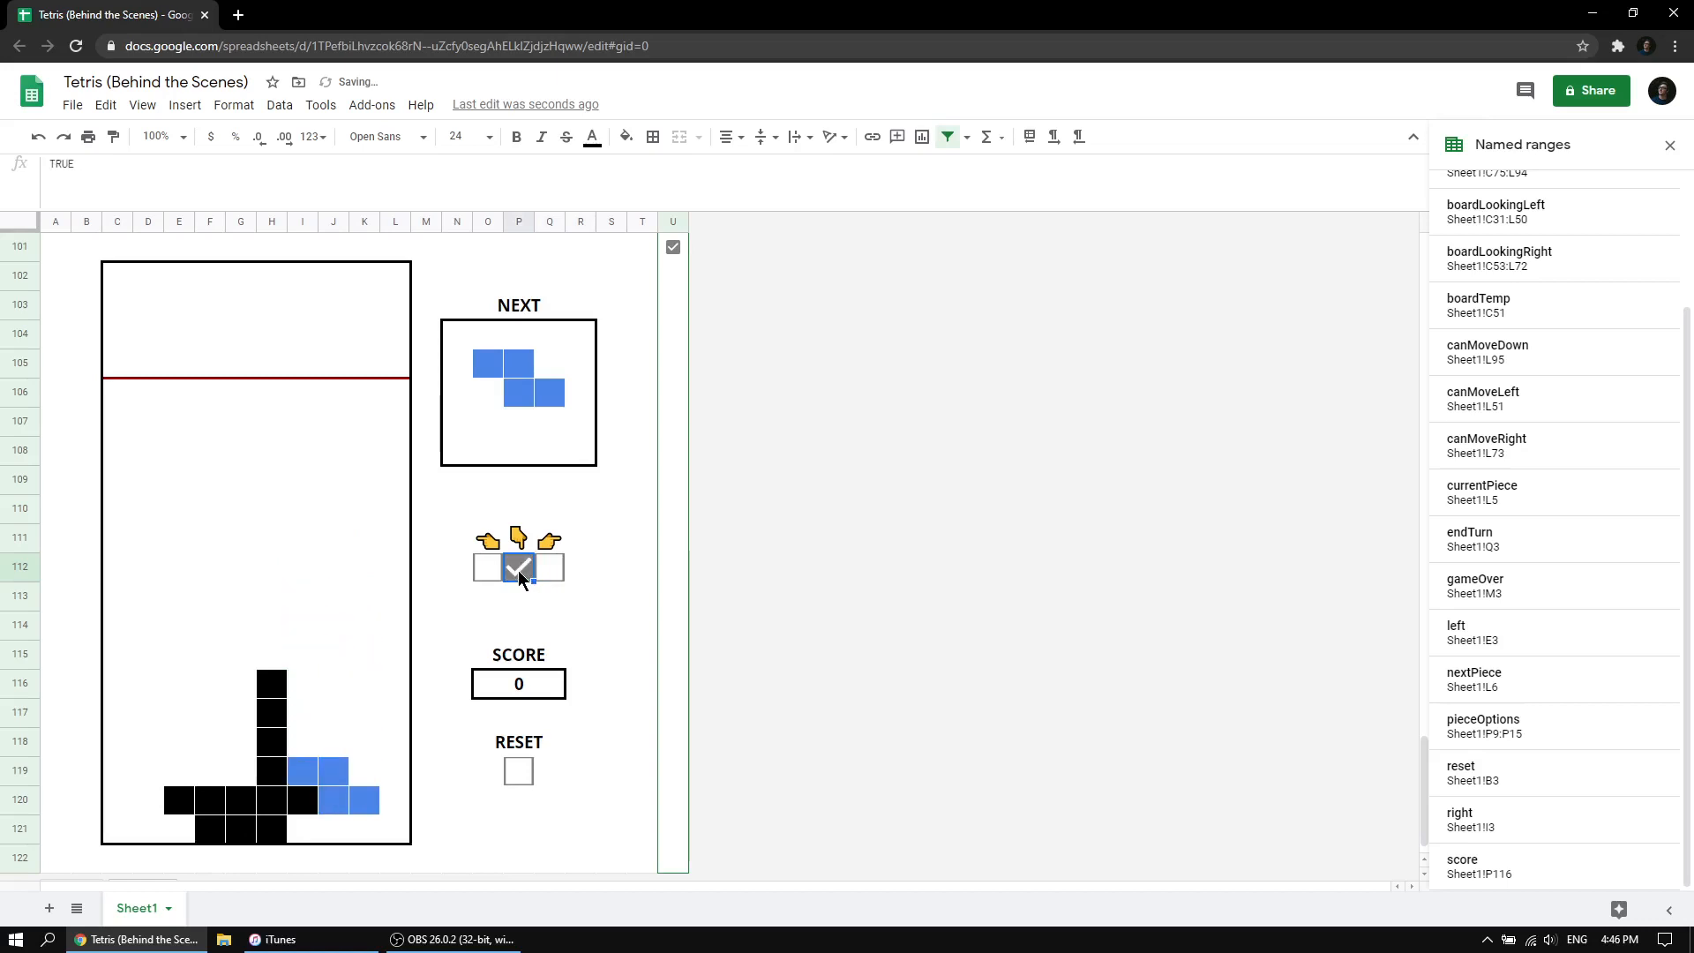
click(517, 570)
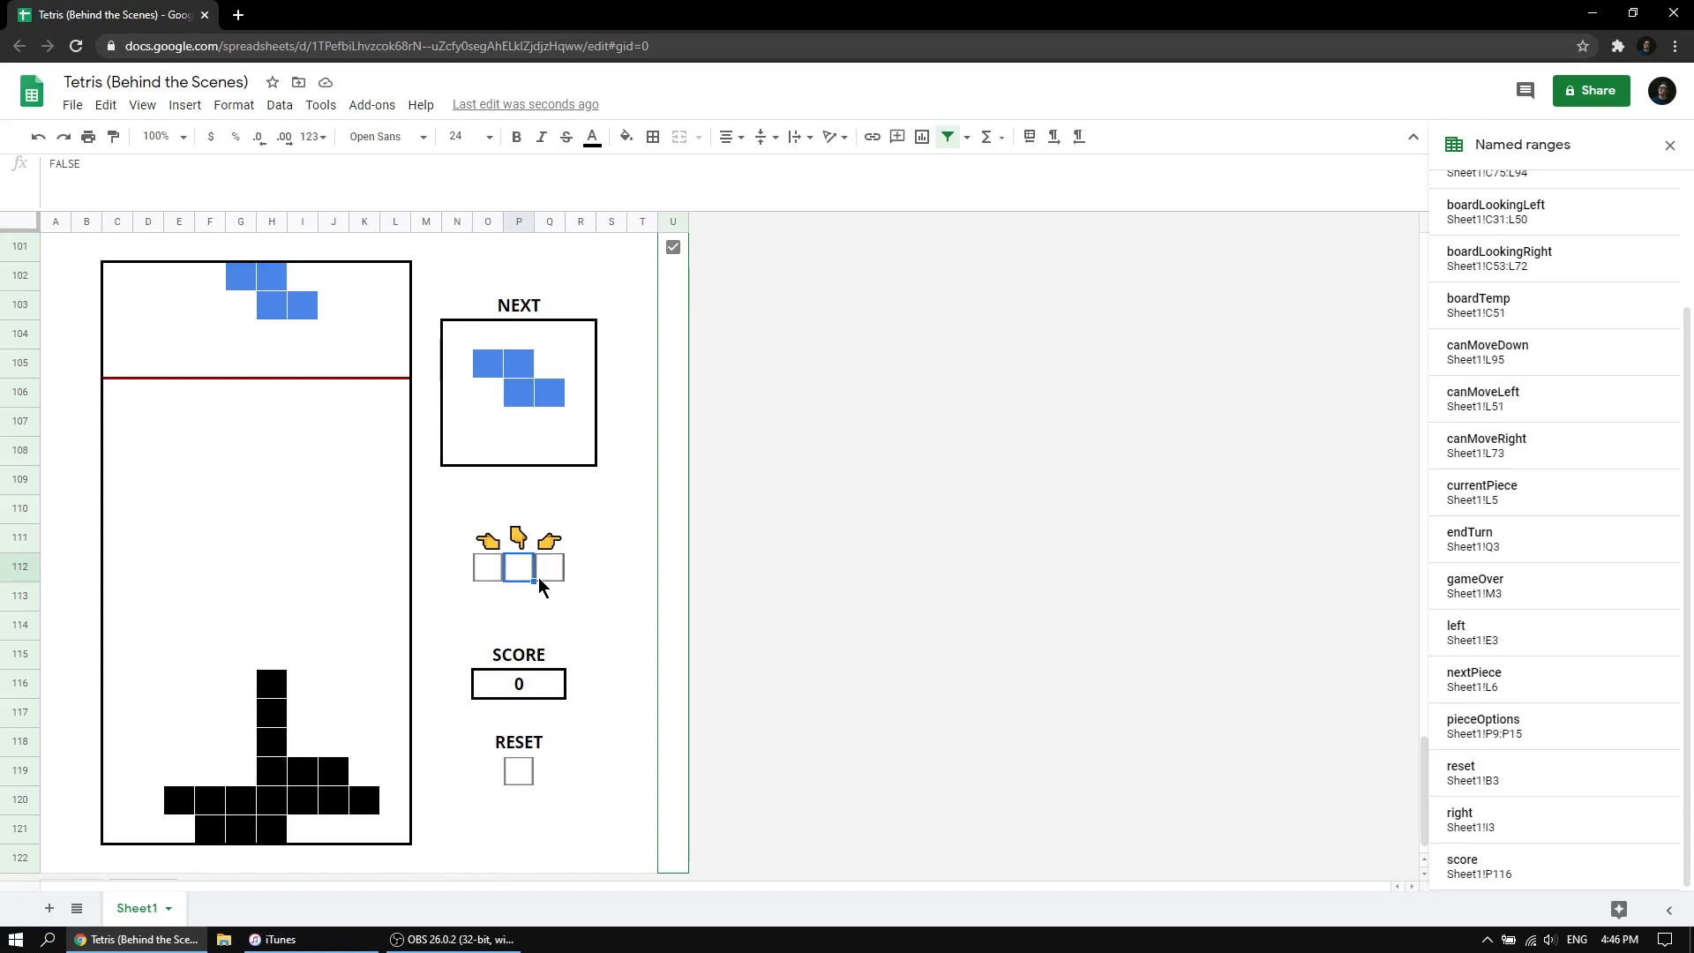
Examine the display board range C102:L121 and the cell reference held in I106.
scroll(540, 586, up, 14)
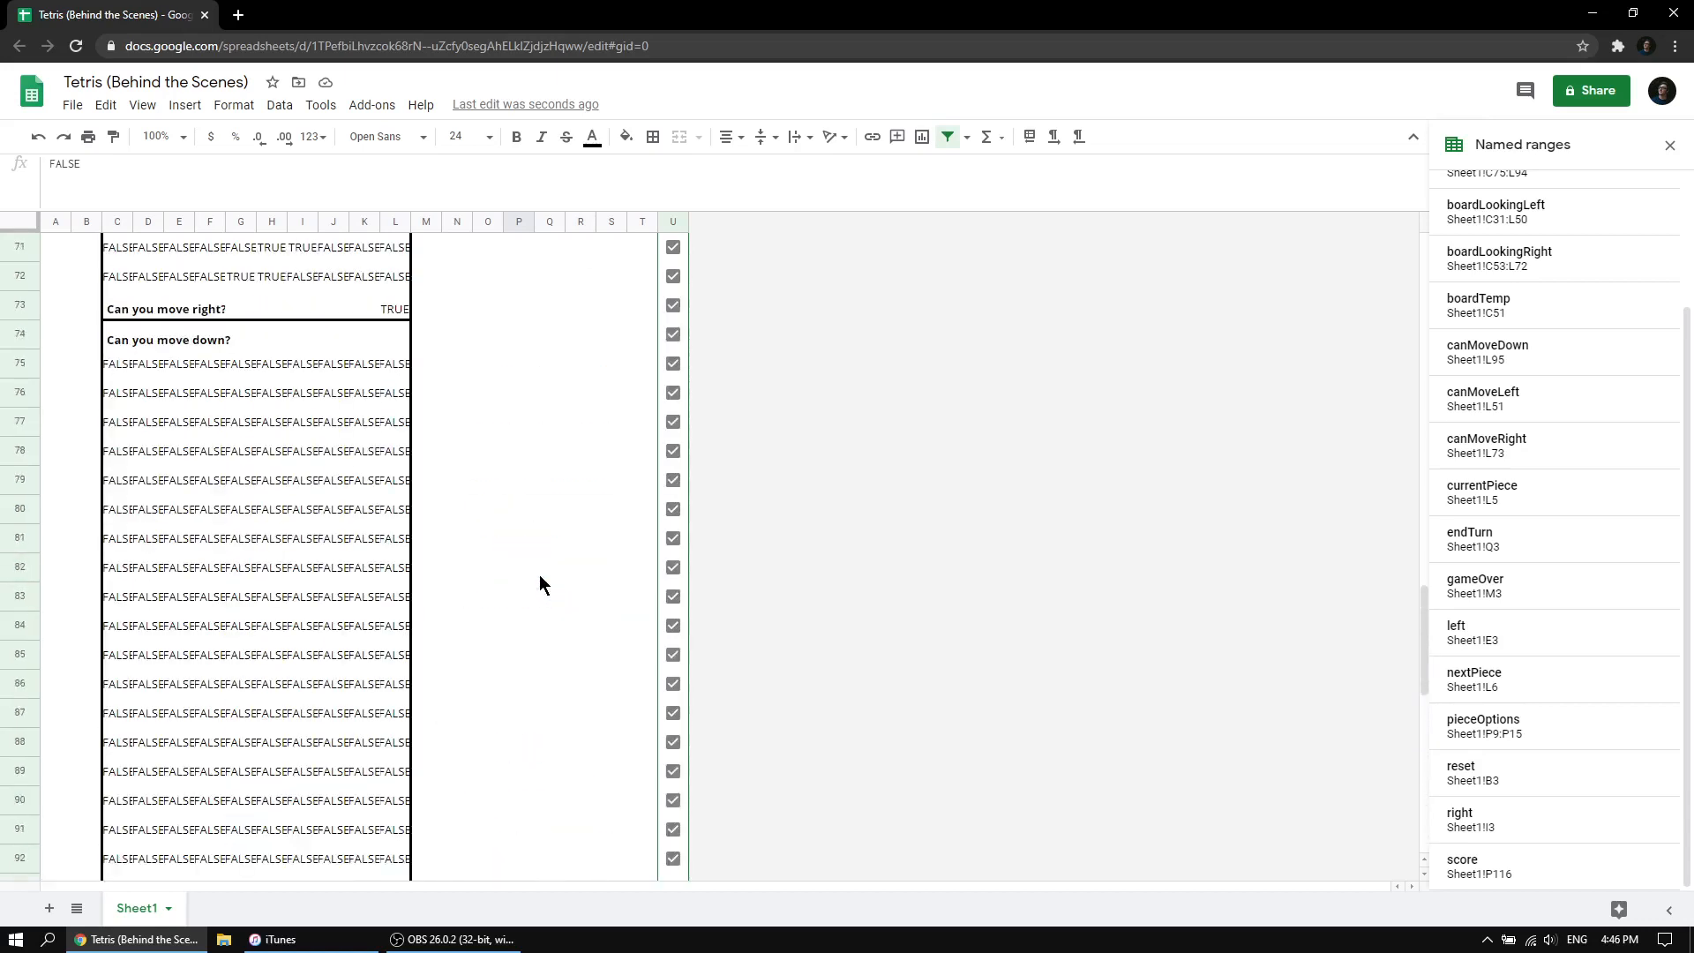
scroll(542, 582, up, 10)
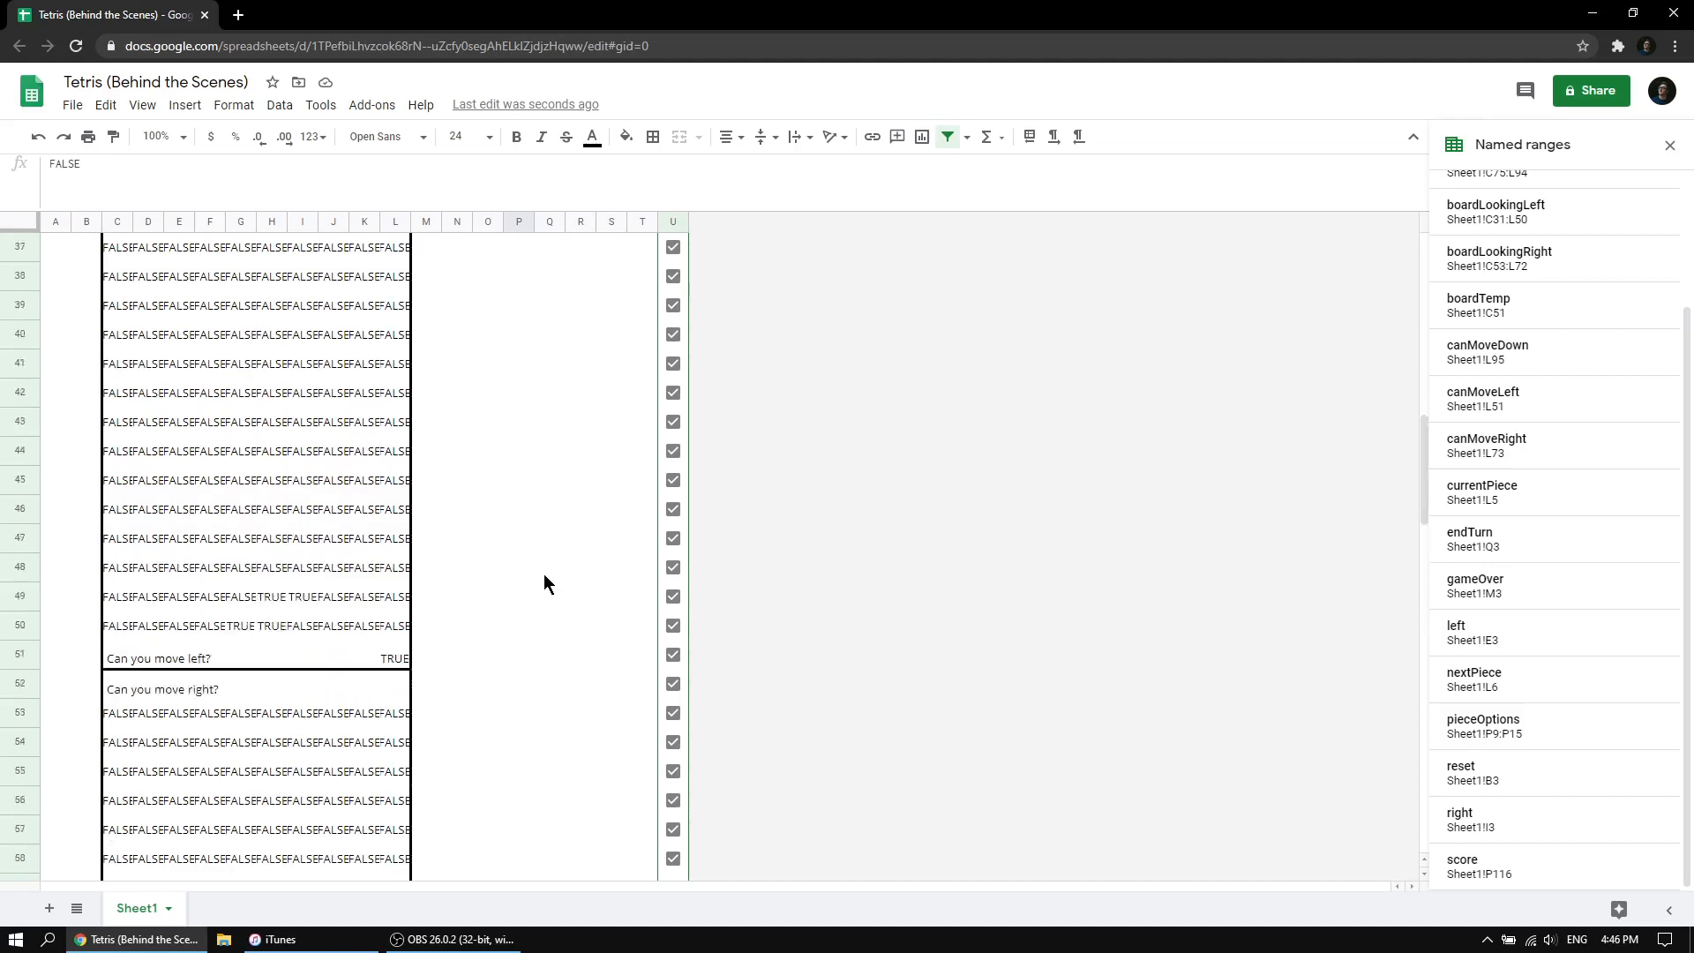
scroll(556, 582, up, 4)
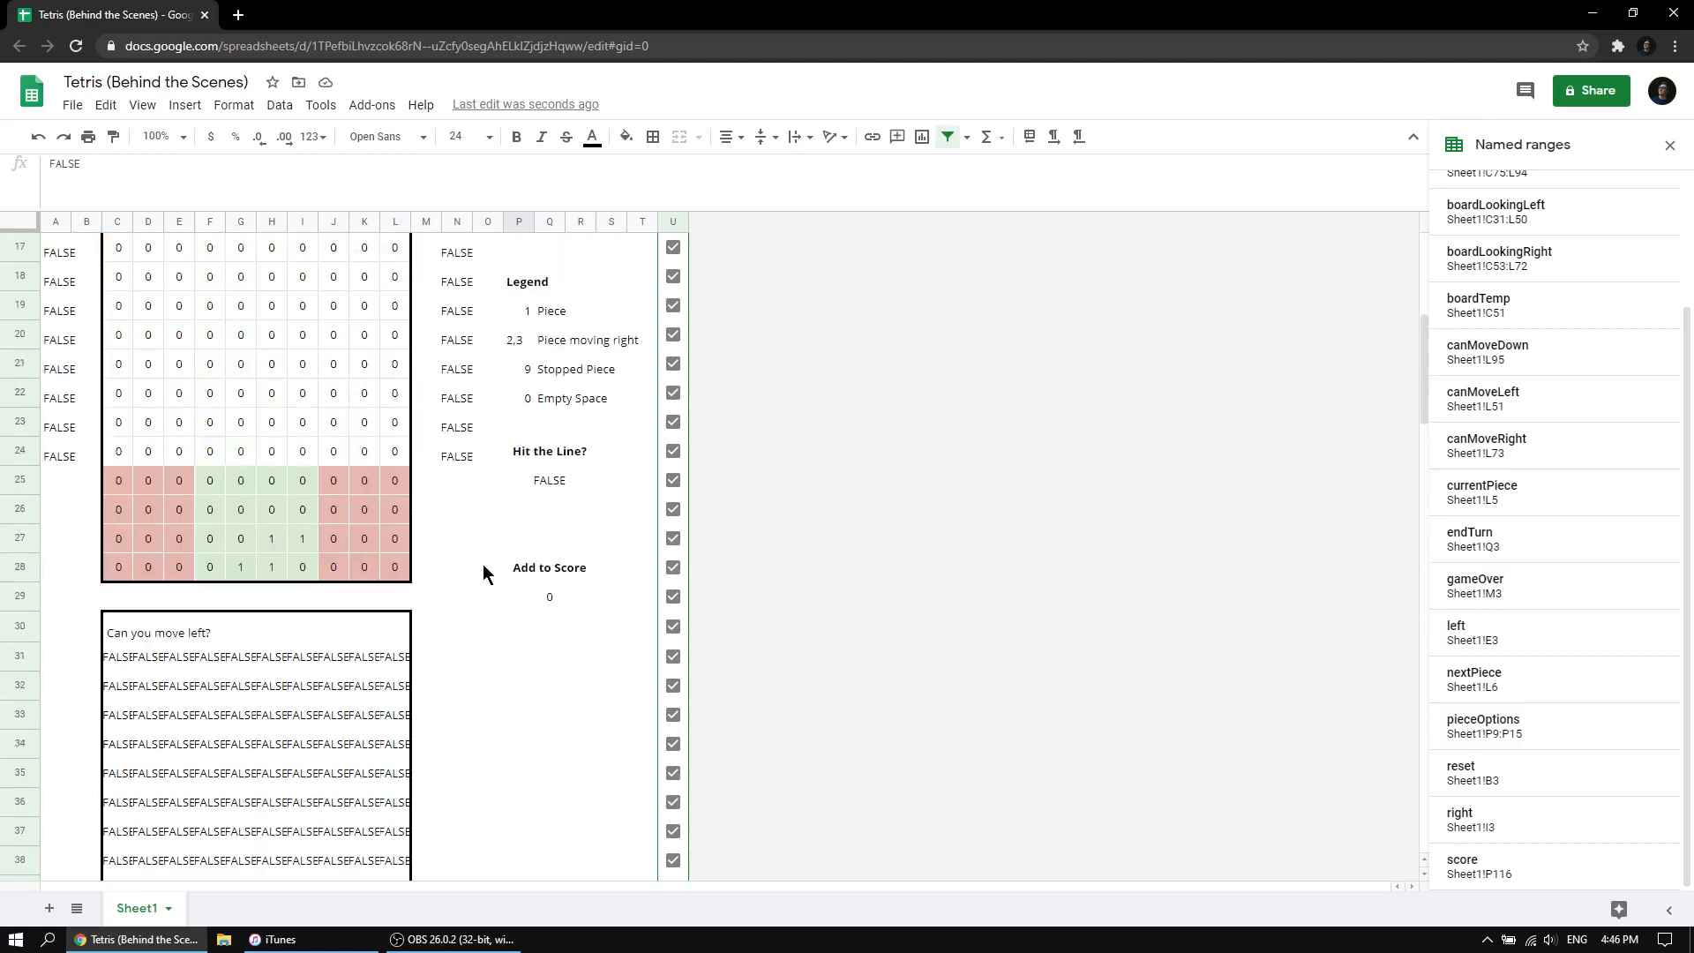
scroll(483, 574, down, 5)
scroll(467, 587, down, 20)
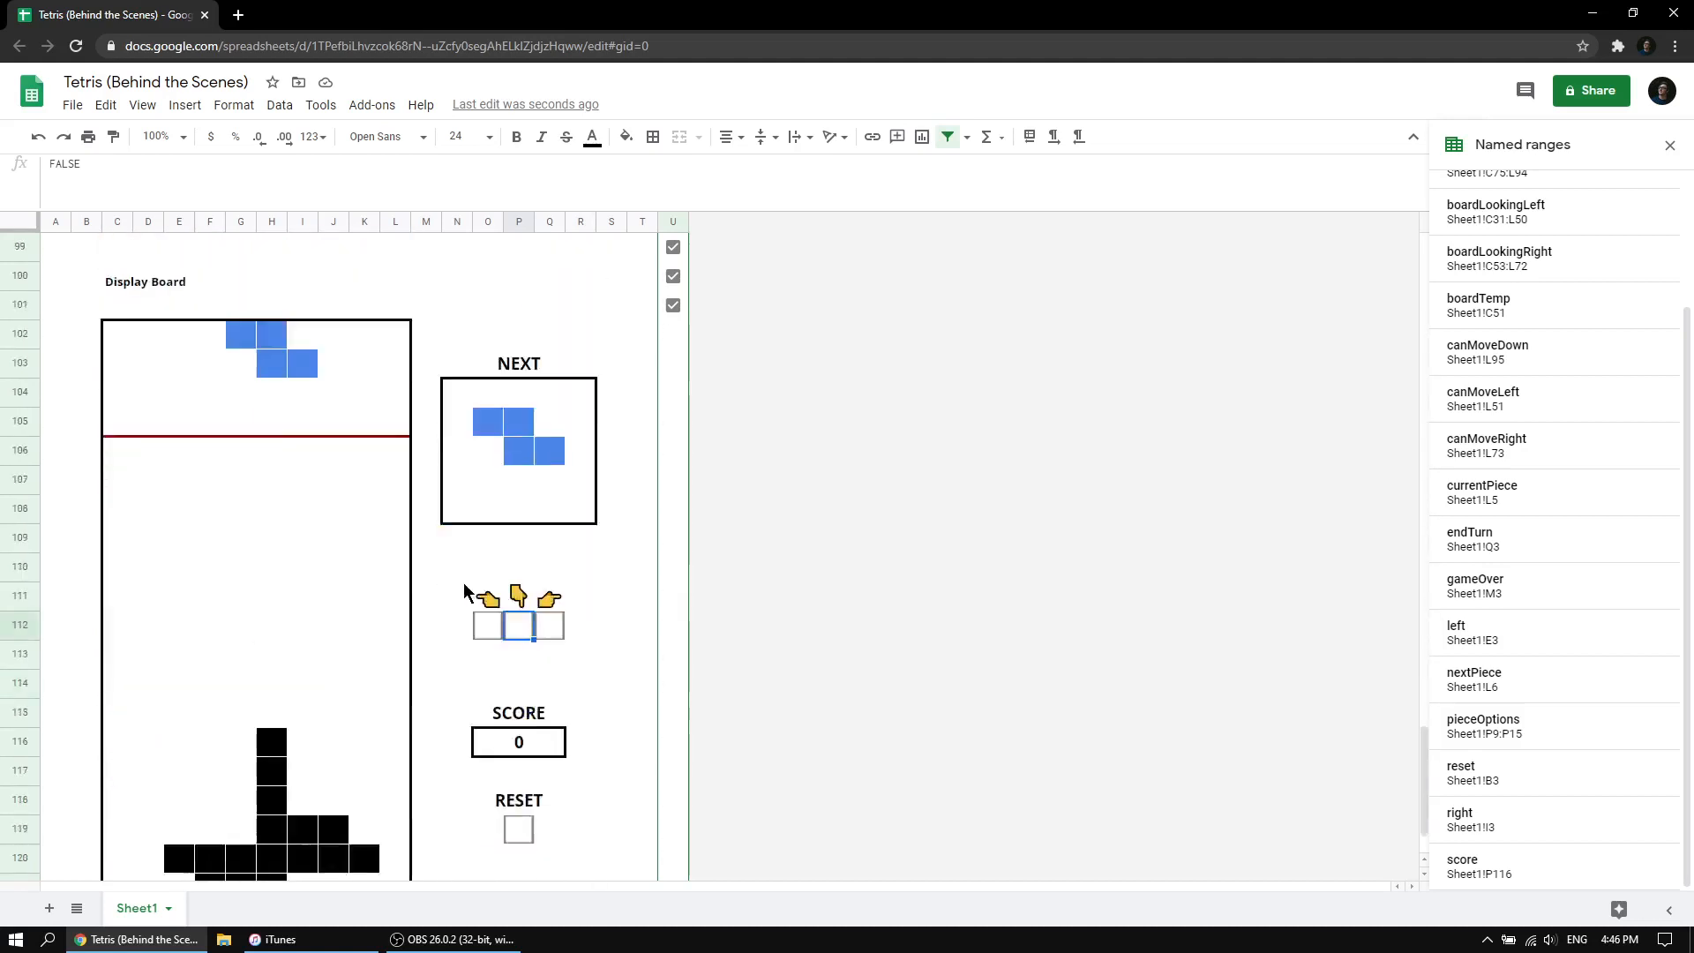
scroll(463, 585, up, 1)
drag(388, 858, 130, 309)
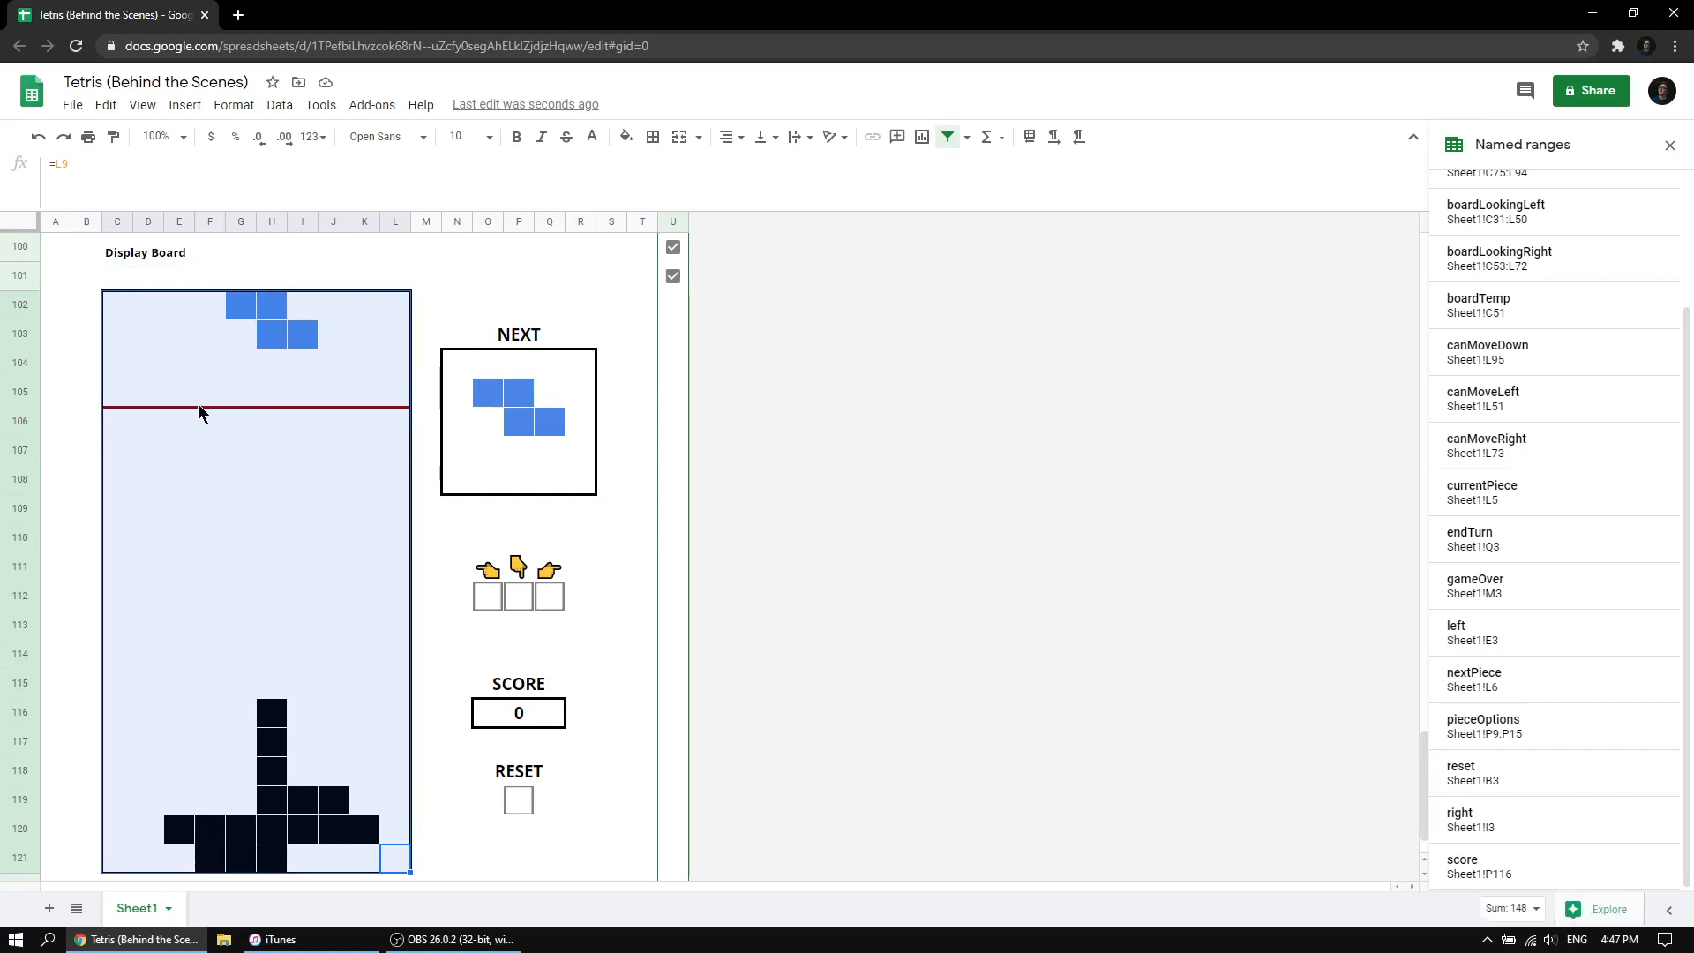
click(289, 415)
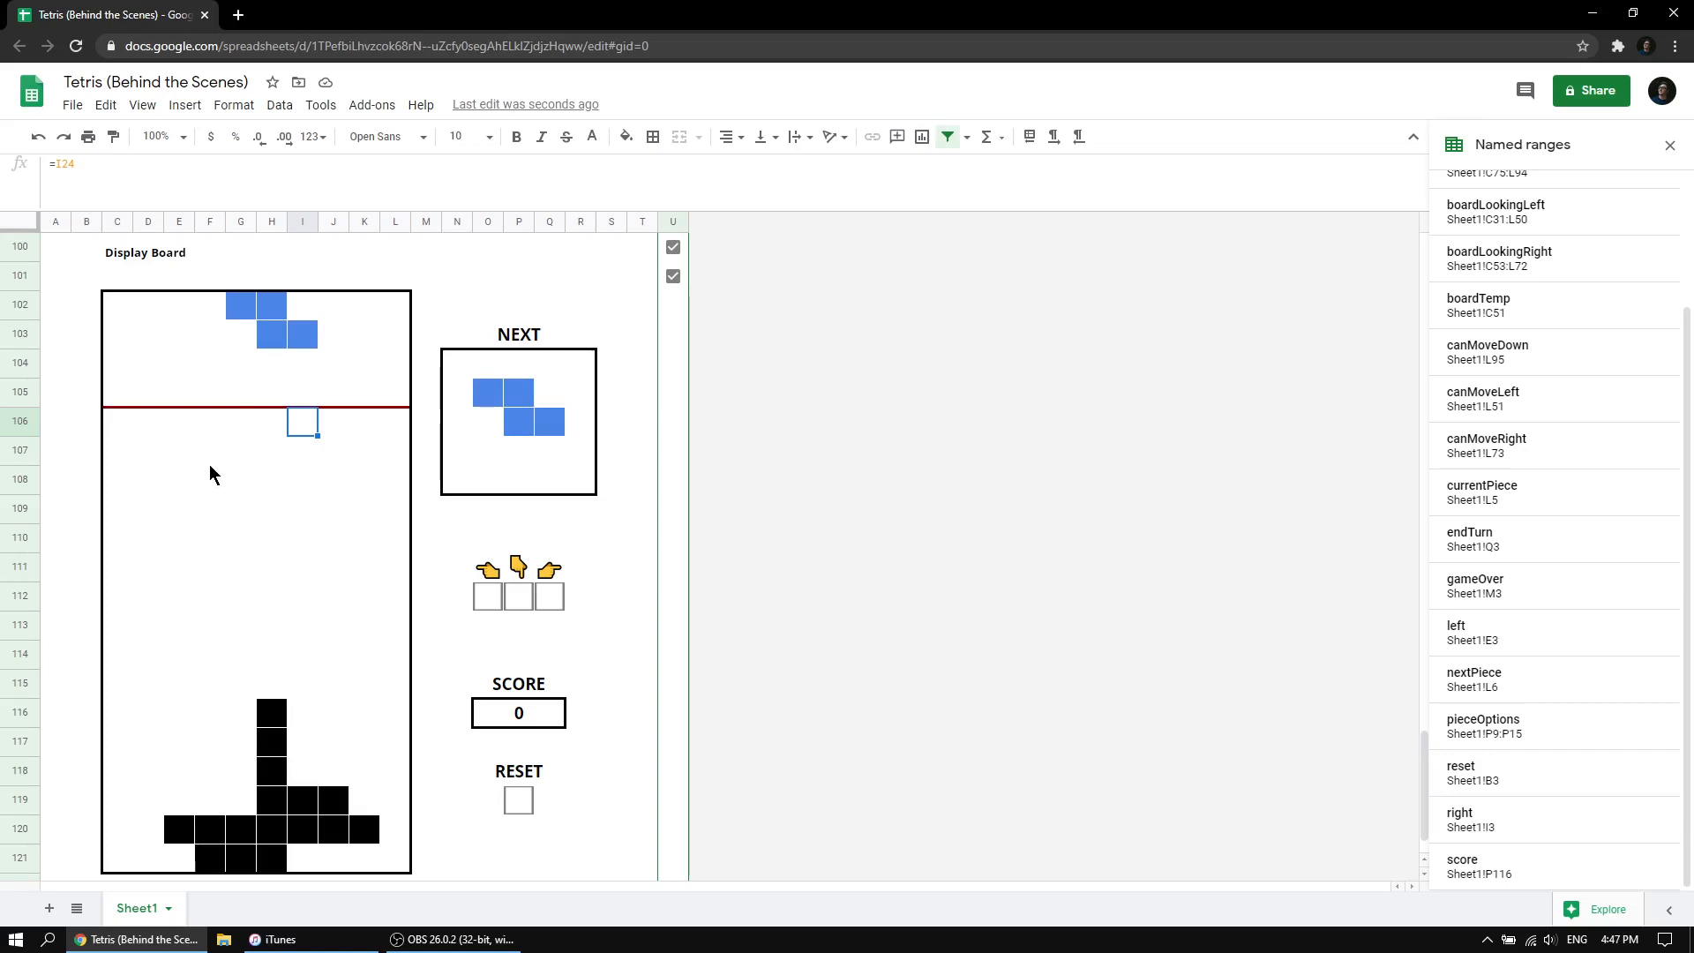
Examine the green piece entry area F25:I28 on the real board and compare its formulas with the one in G23.
scroll(209, 464, up, 1)
scroll(226, 491, up, 20)
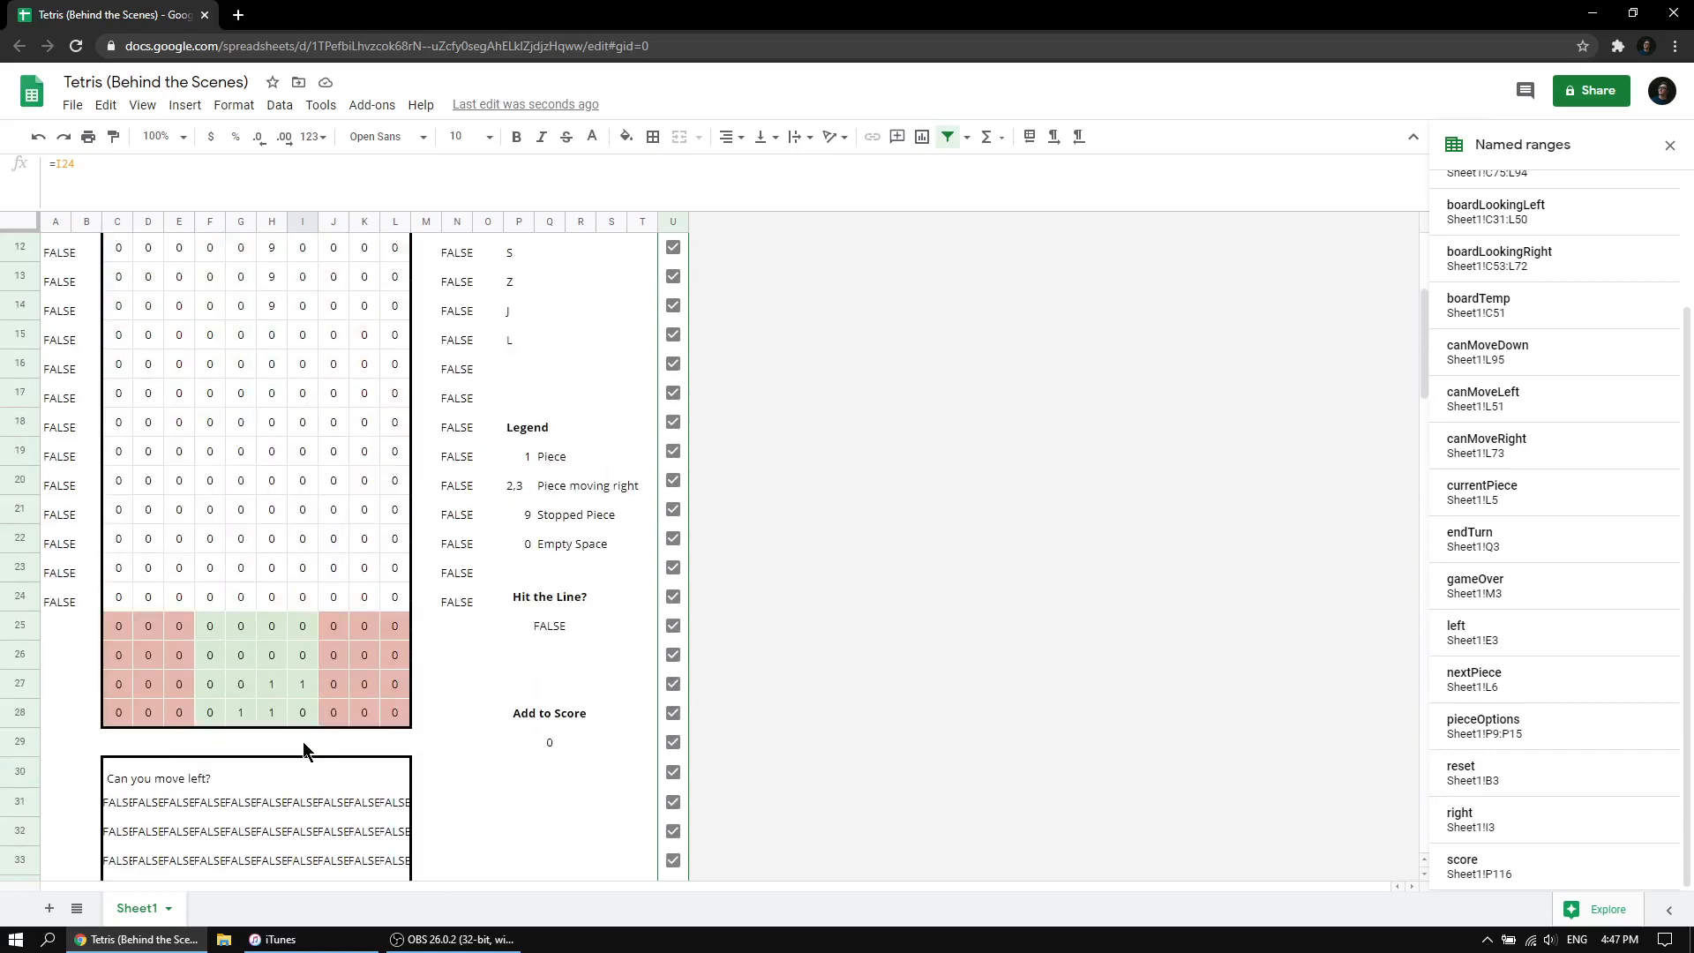
drag(208, 631, 314, 713)
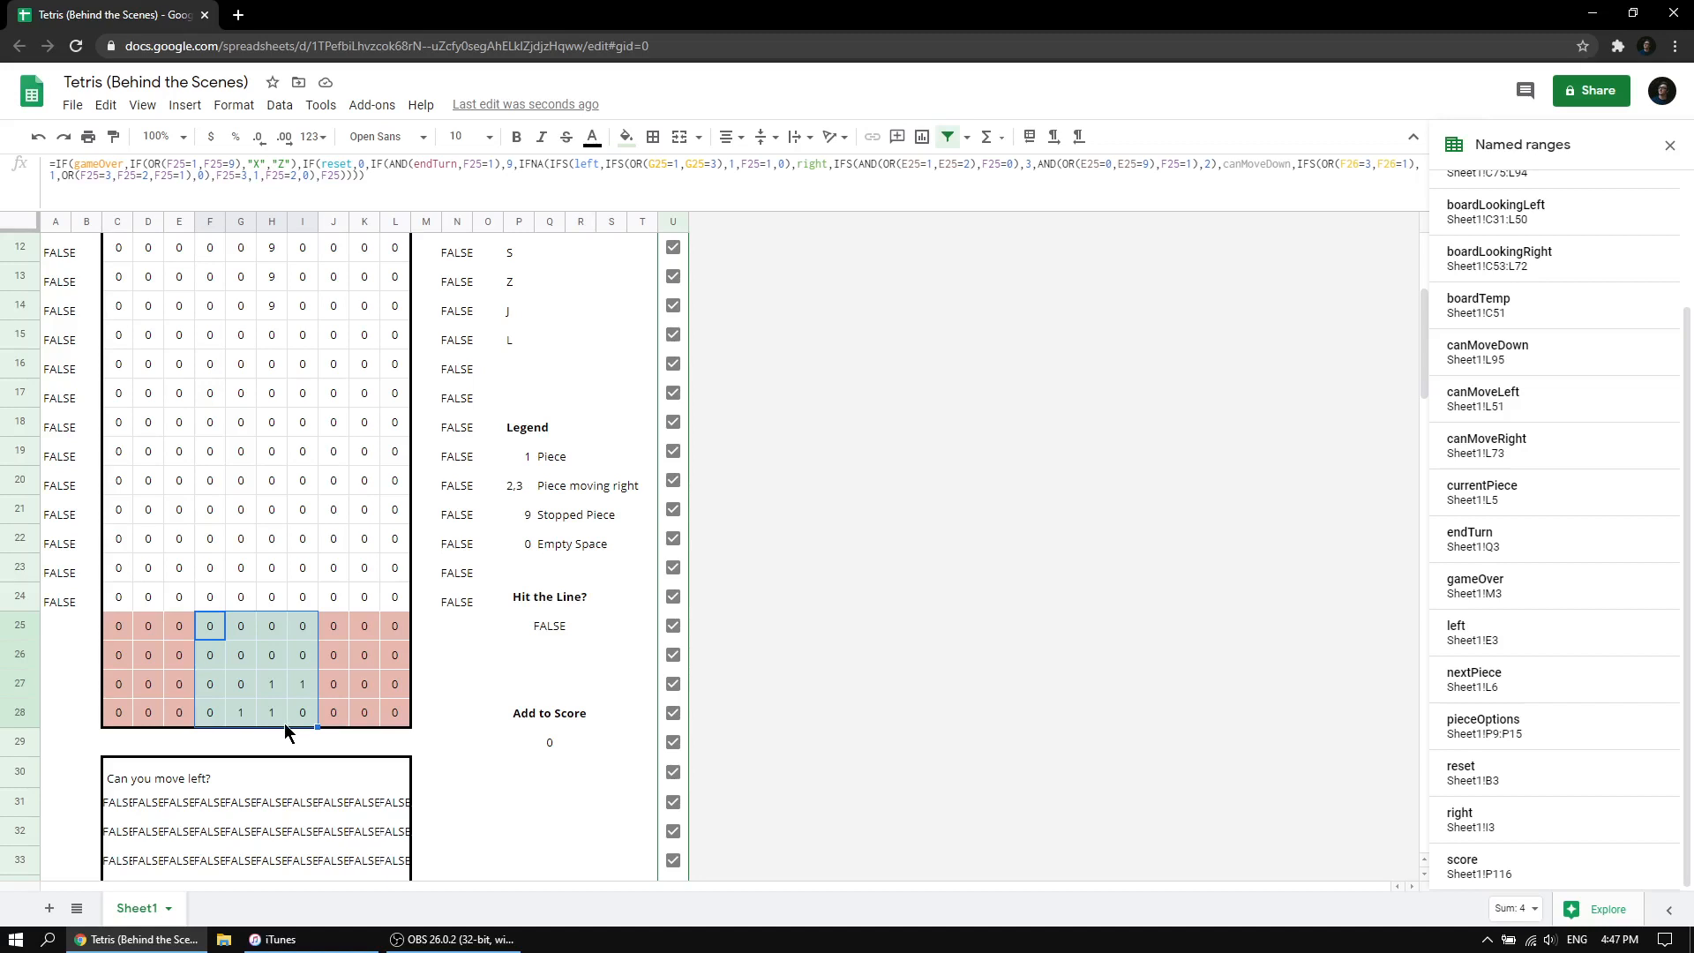
scroll(249, 697, up, 2)
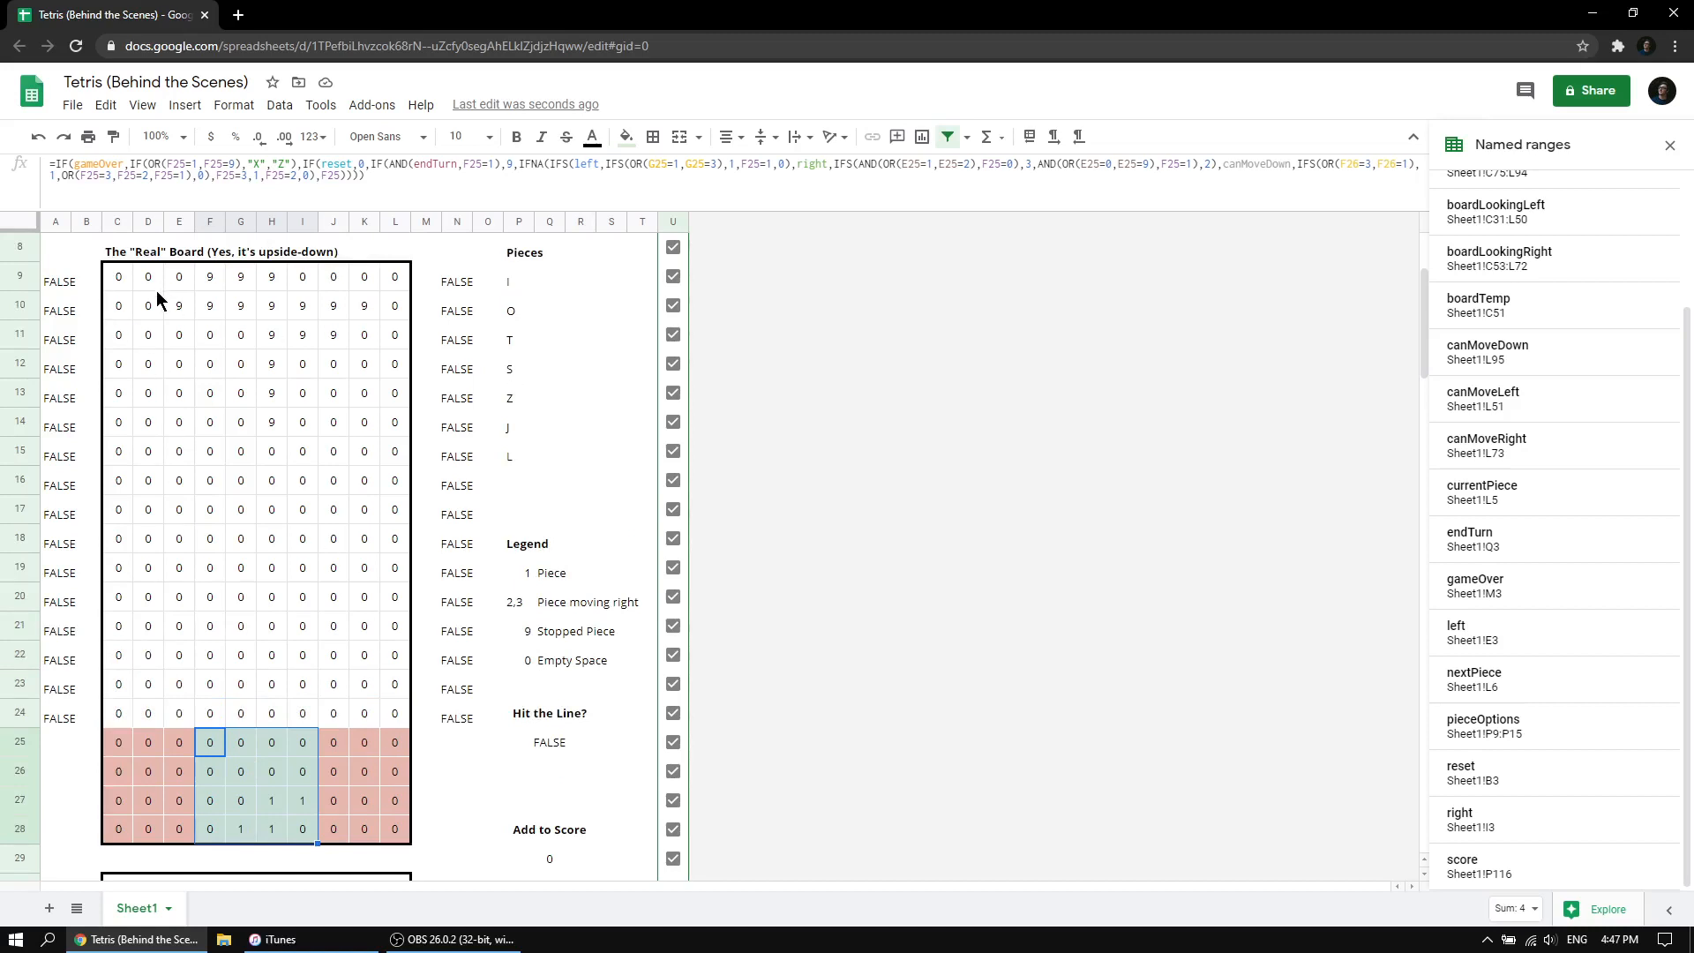
click(248, 689)
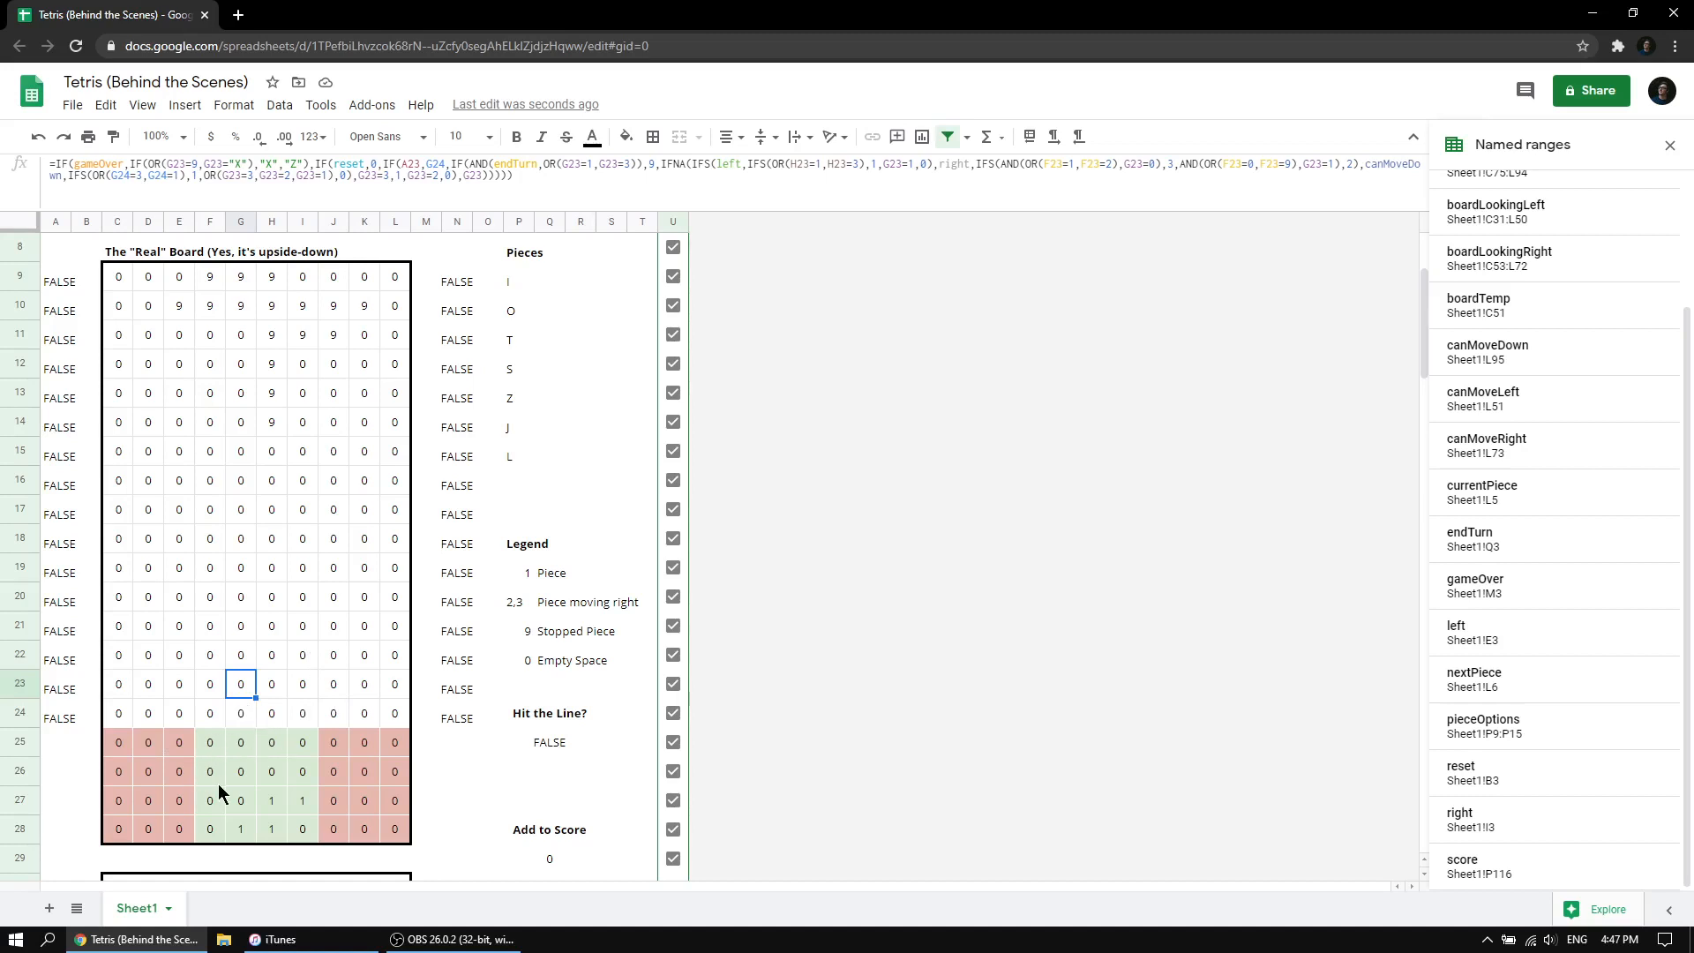
drag(219, 784, 300, 834)
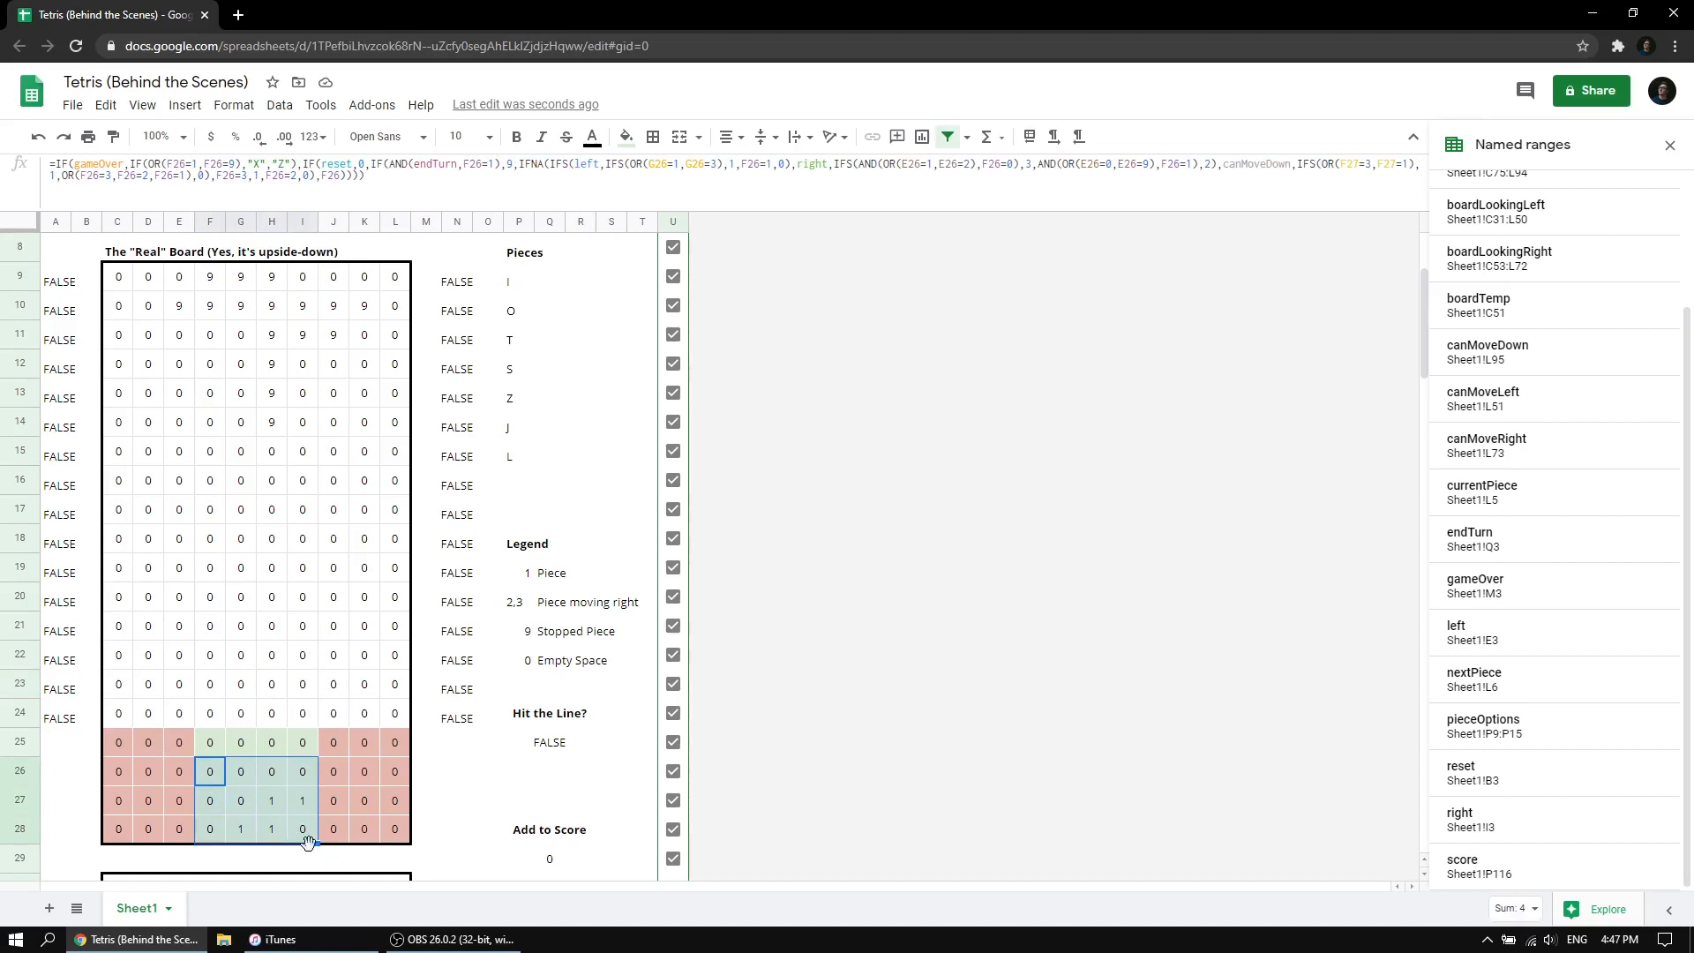
Examine the upside-down real board from C9 to its last row C28:L28 and compare its orientation with the display board.
click(112, 281)
drag(112, 280, 410, 805)
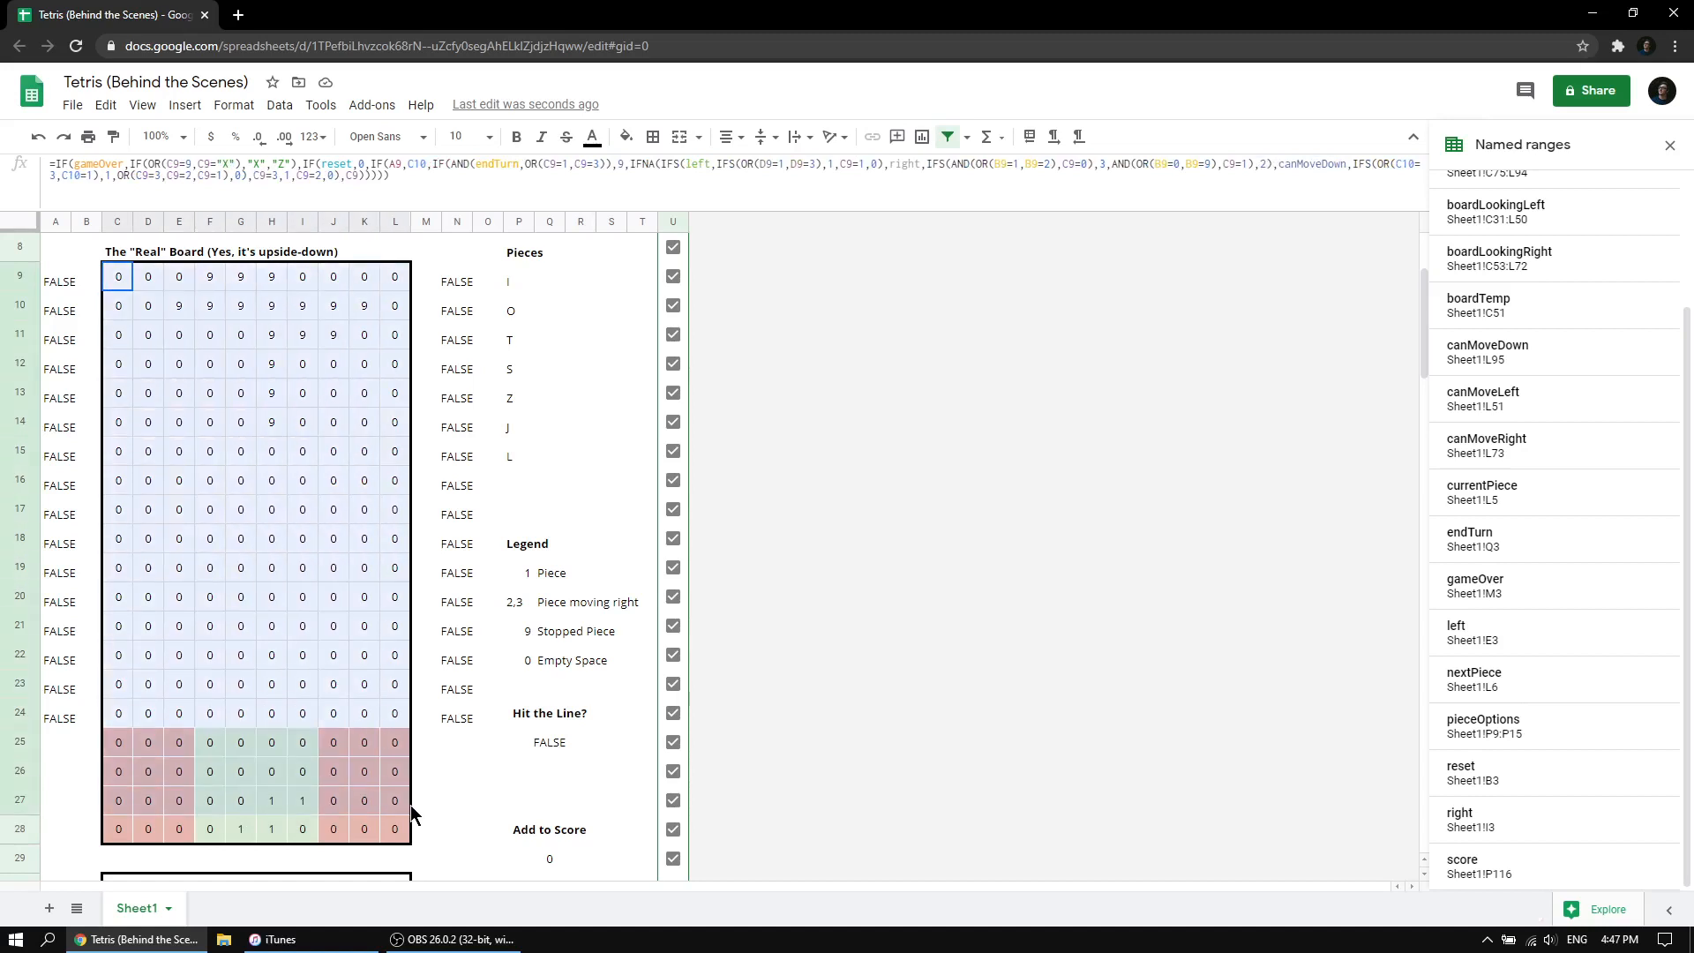
click(149, 742)
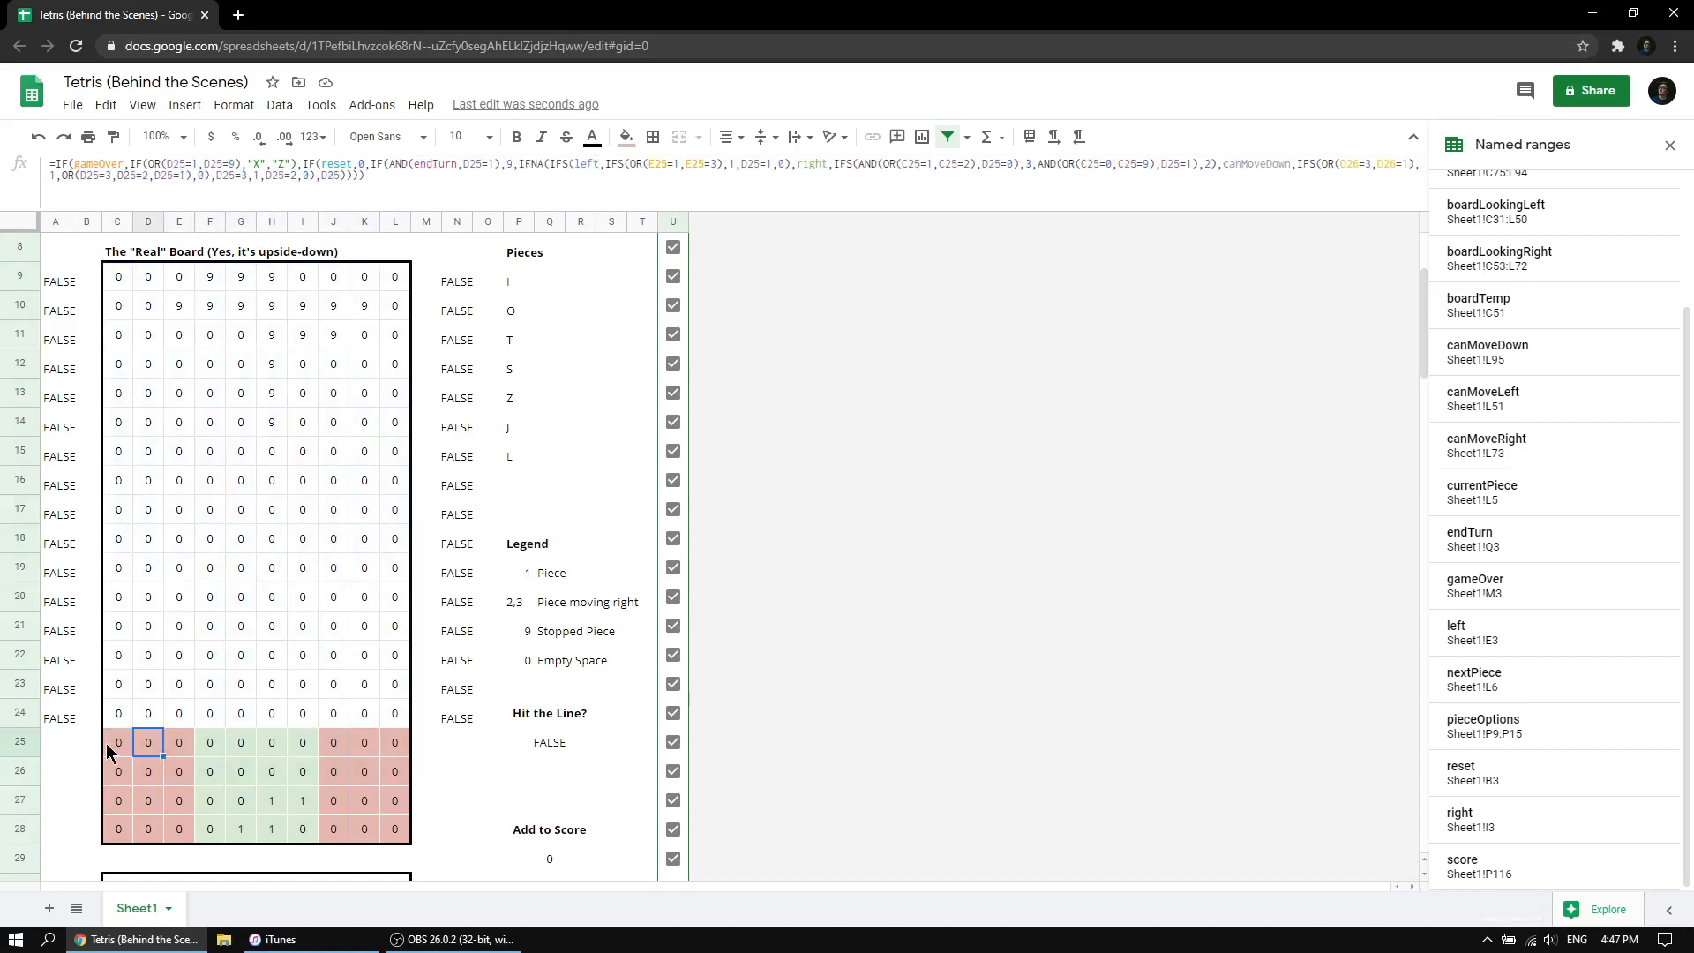
drag(118, 834, 394, 833)
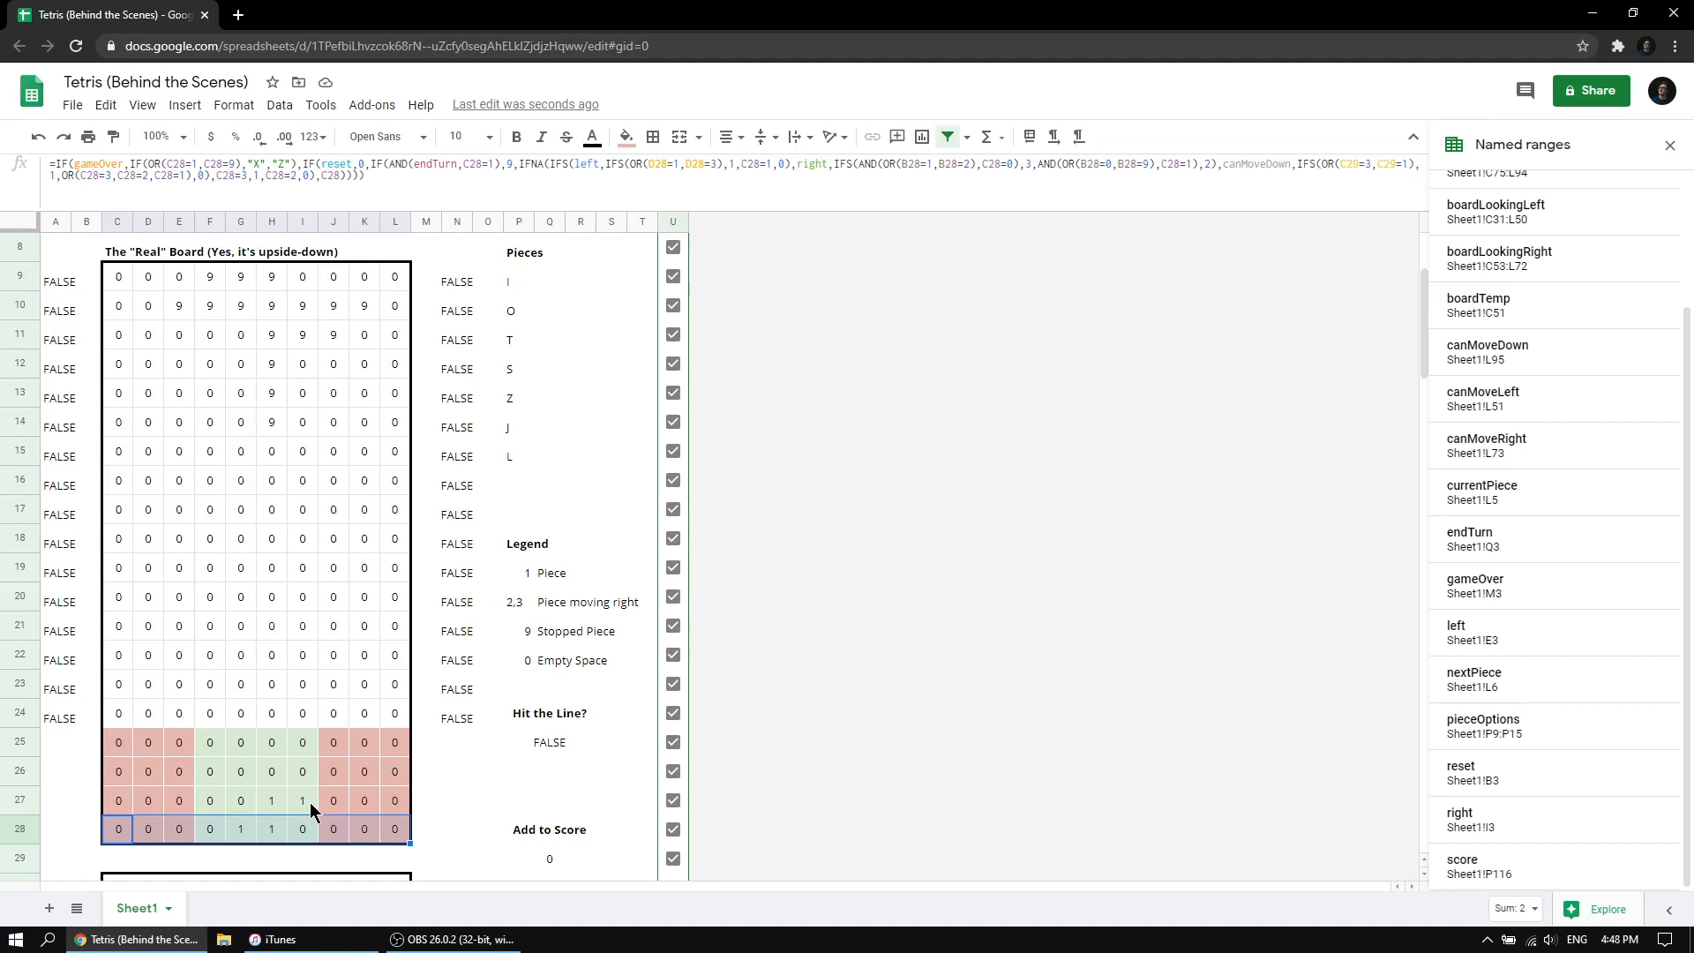
scroll(353, 768, down, 20)
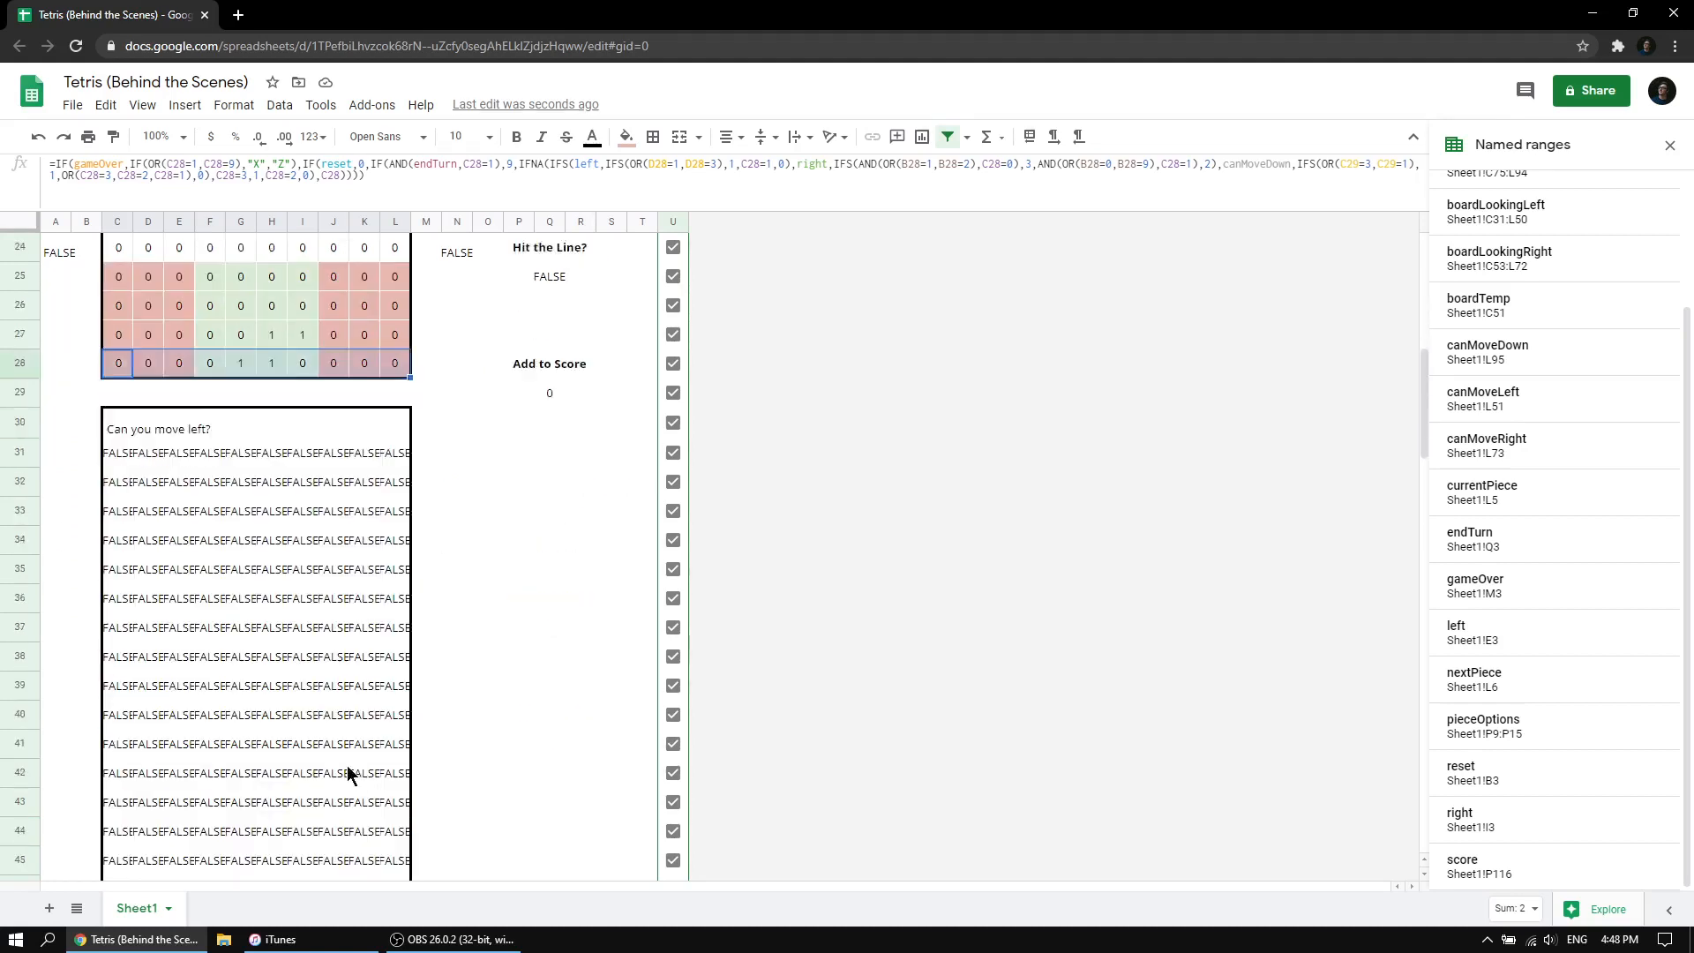
scroll(252, 731, down, 6)
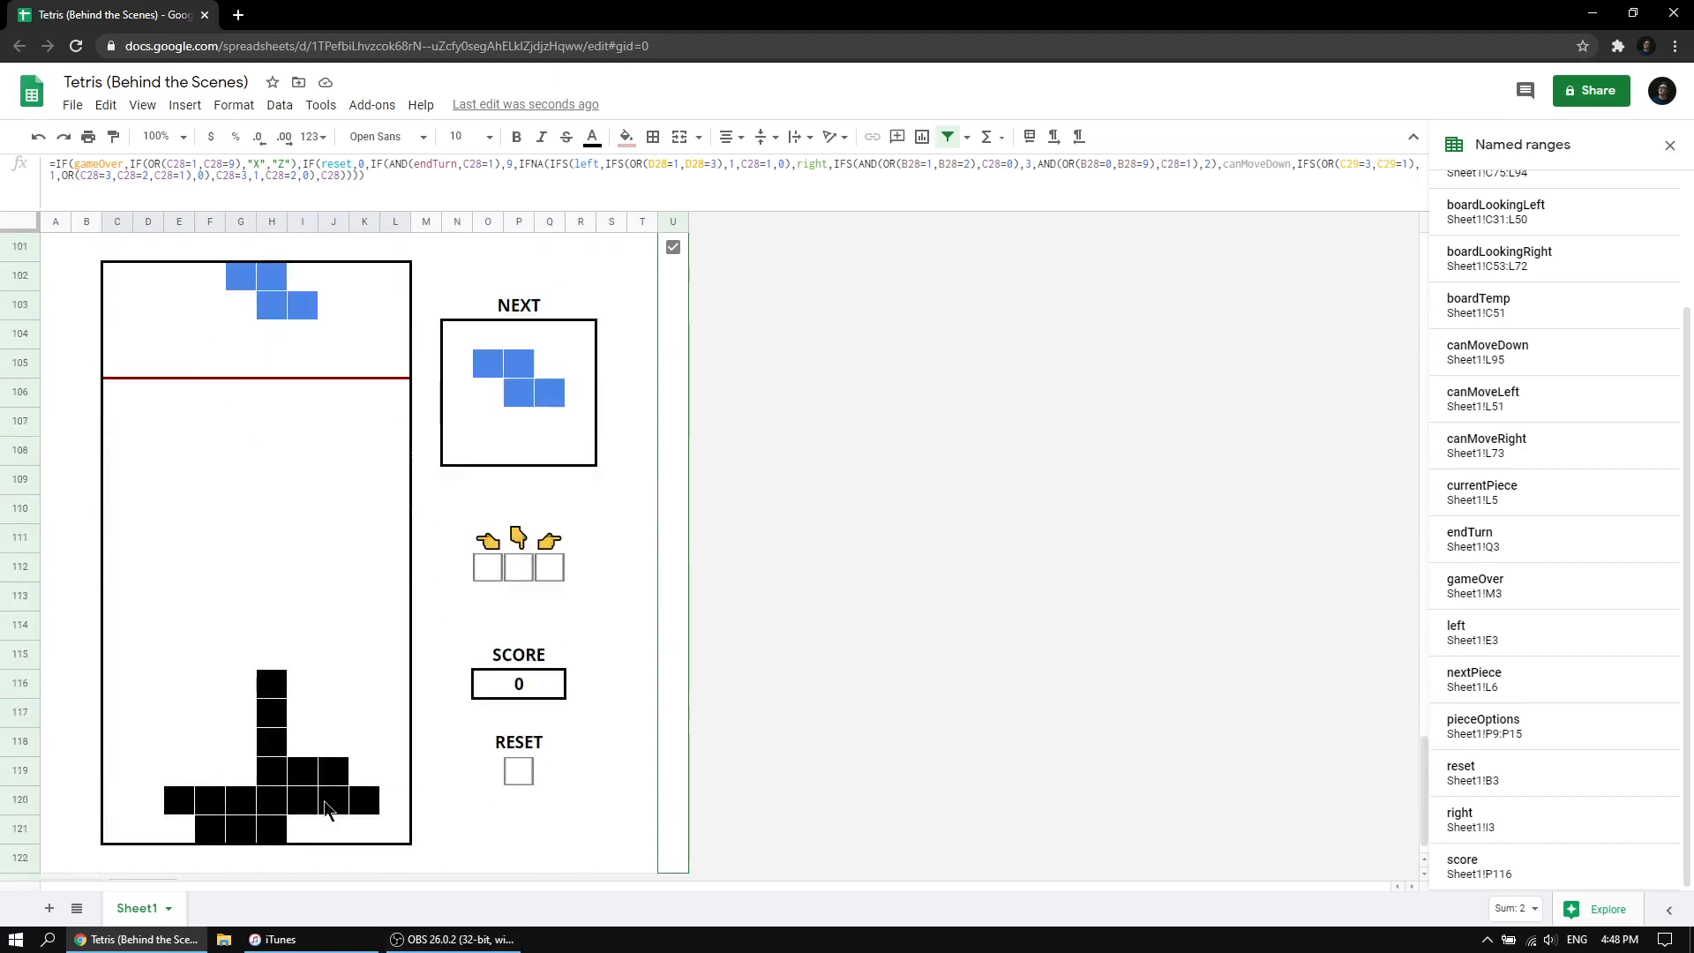
scroll(431, 801, up, 7)
scroll(439, 781, up, 20)
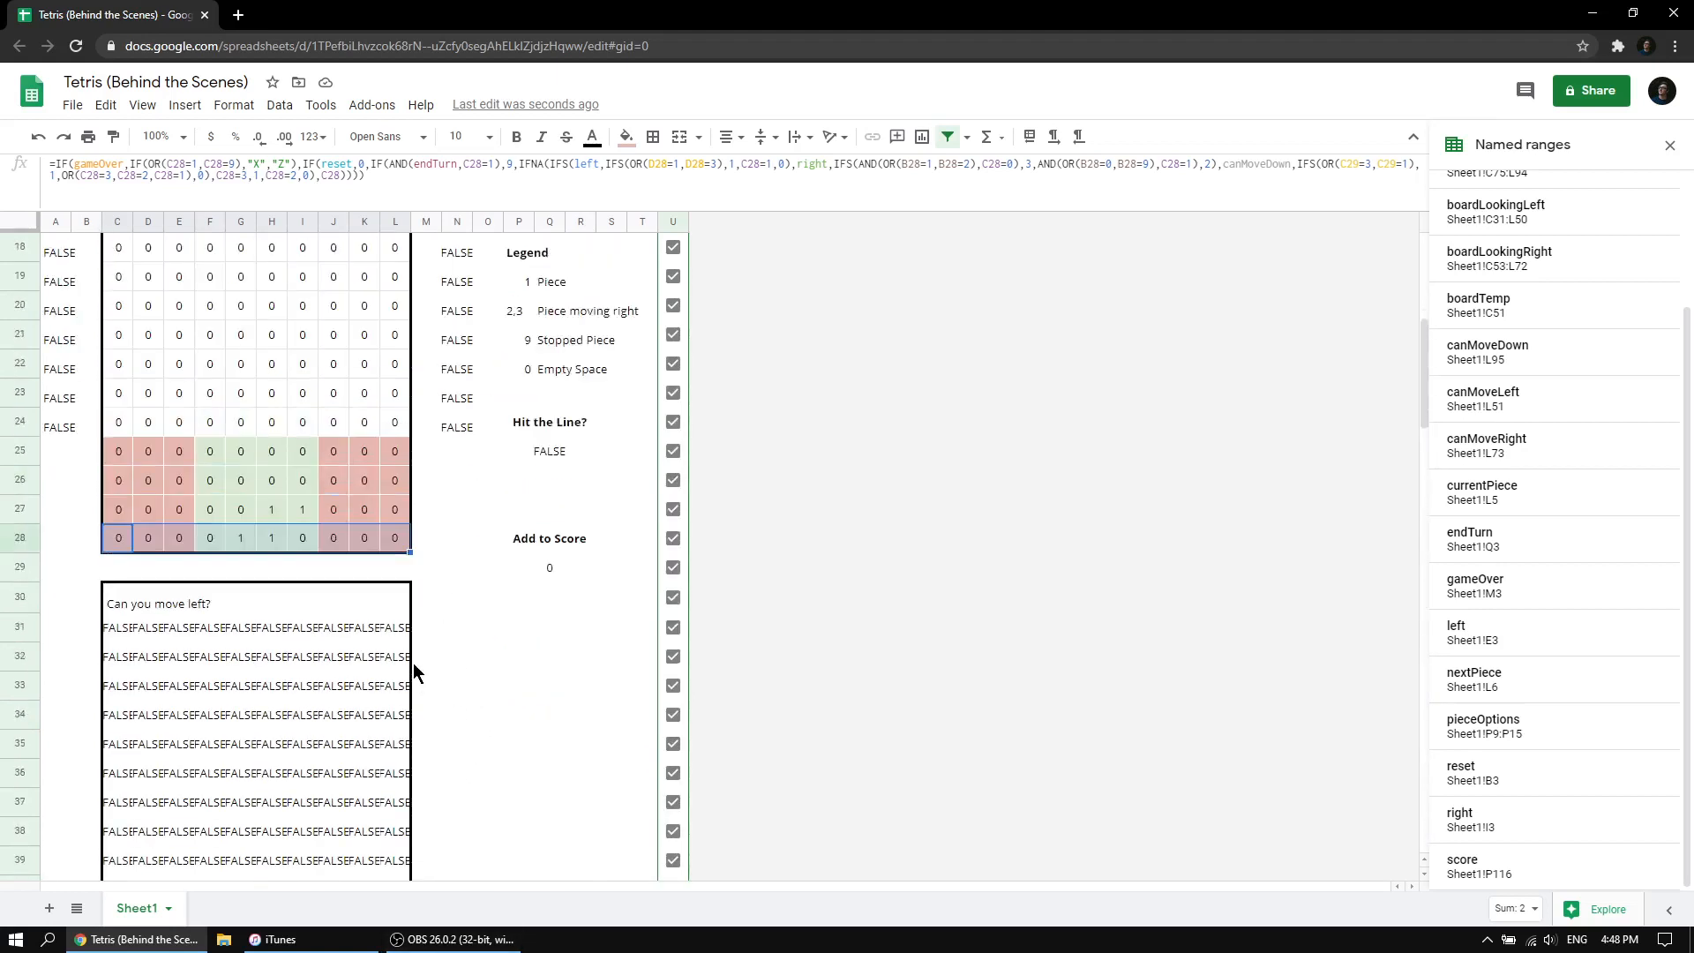
Examine the display board's entry area F102:I104 and the rows around the red line, C105:L106, with their references to the real board.
scroll(256, 380, down, 5)
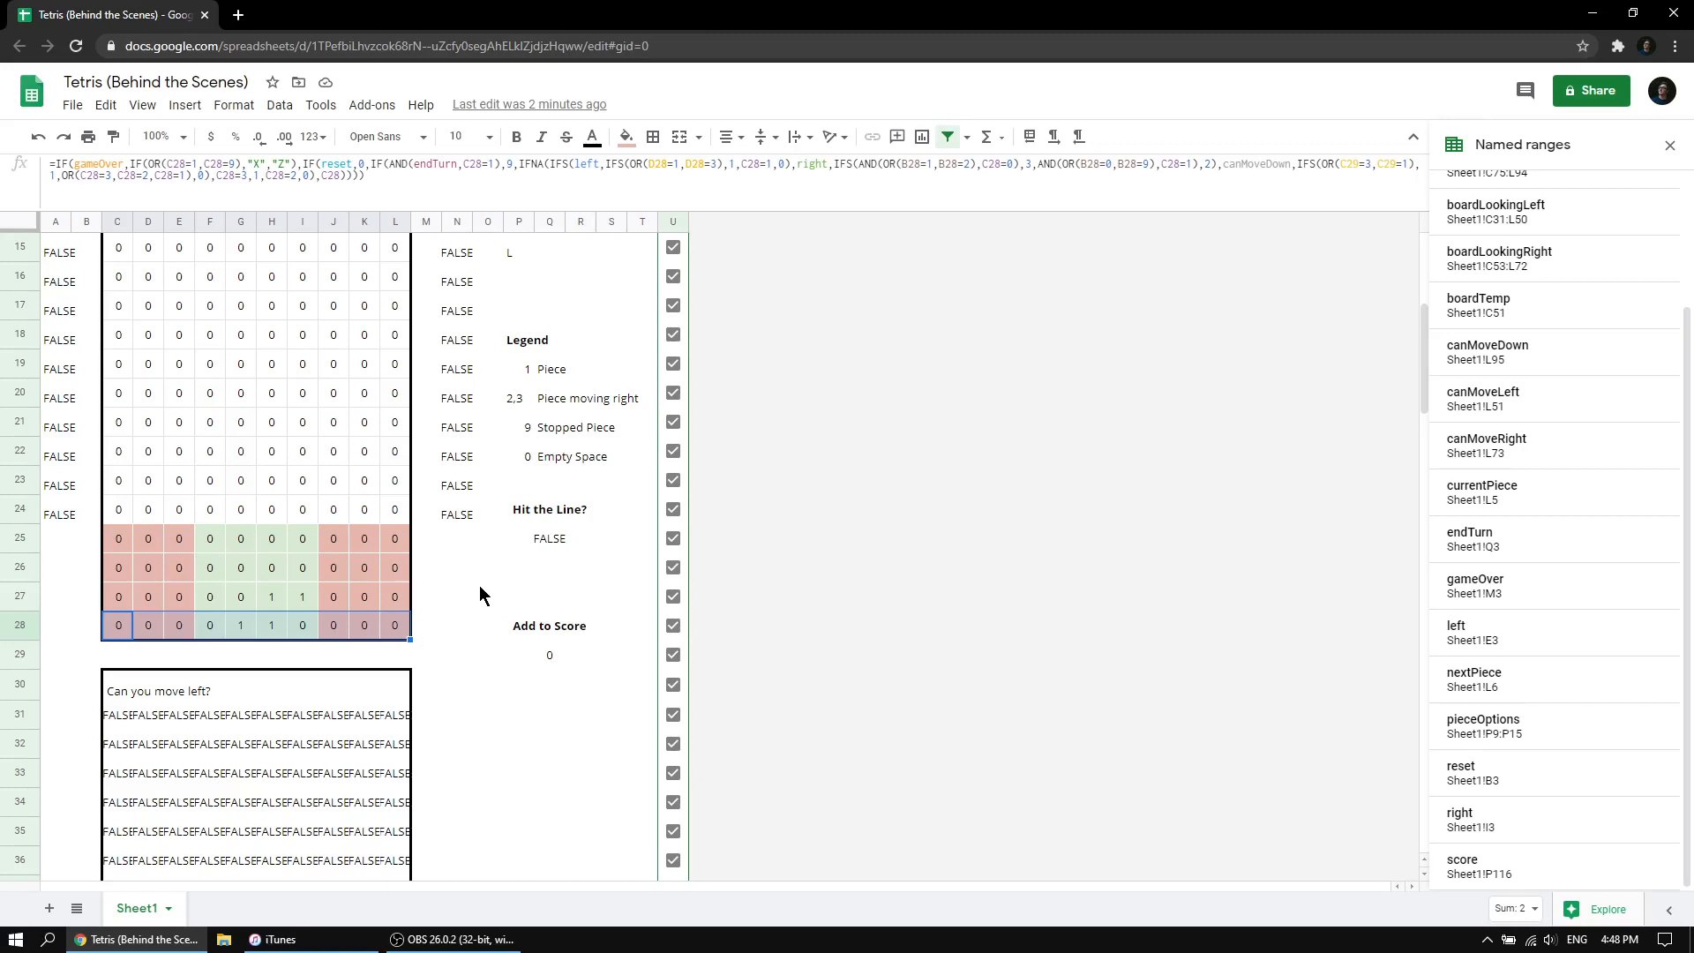
scroll(472, 585, down, 15)
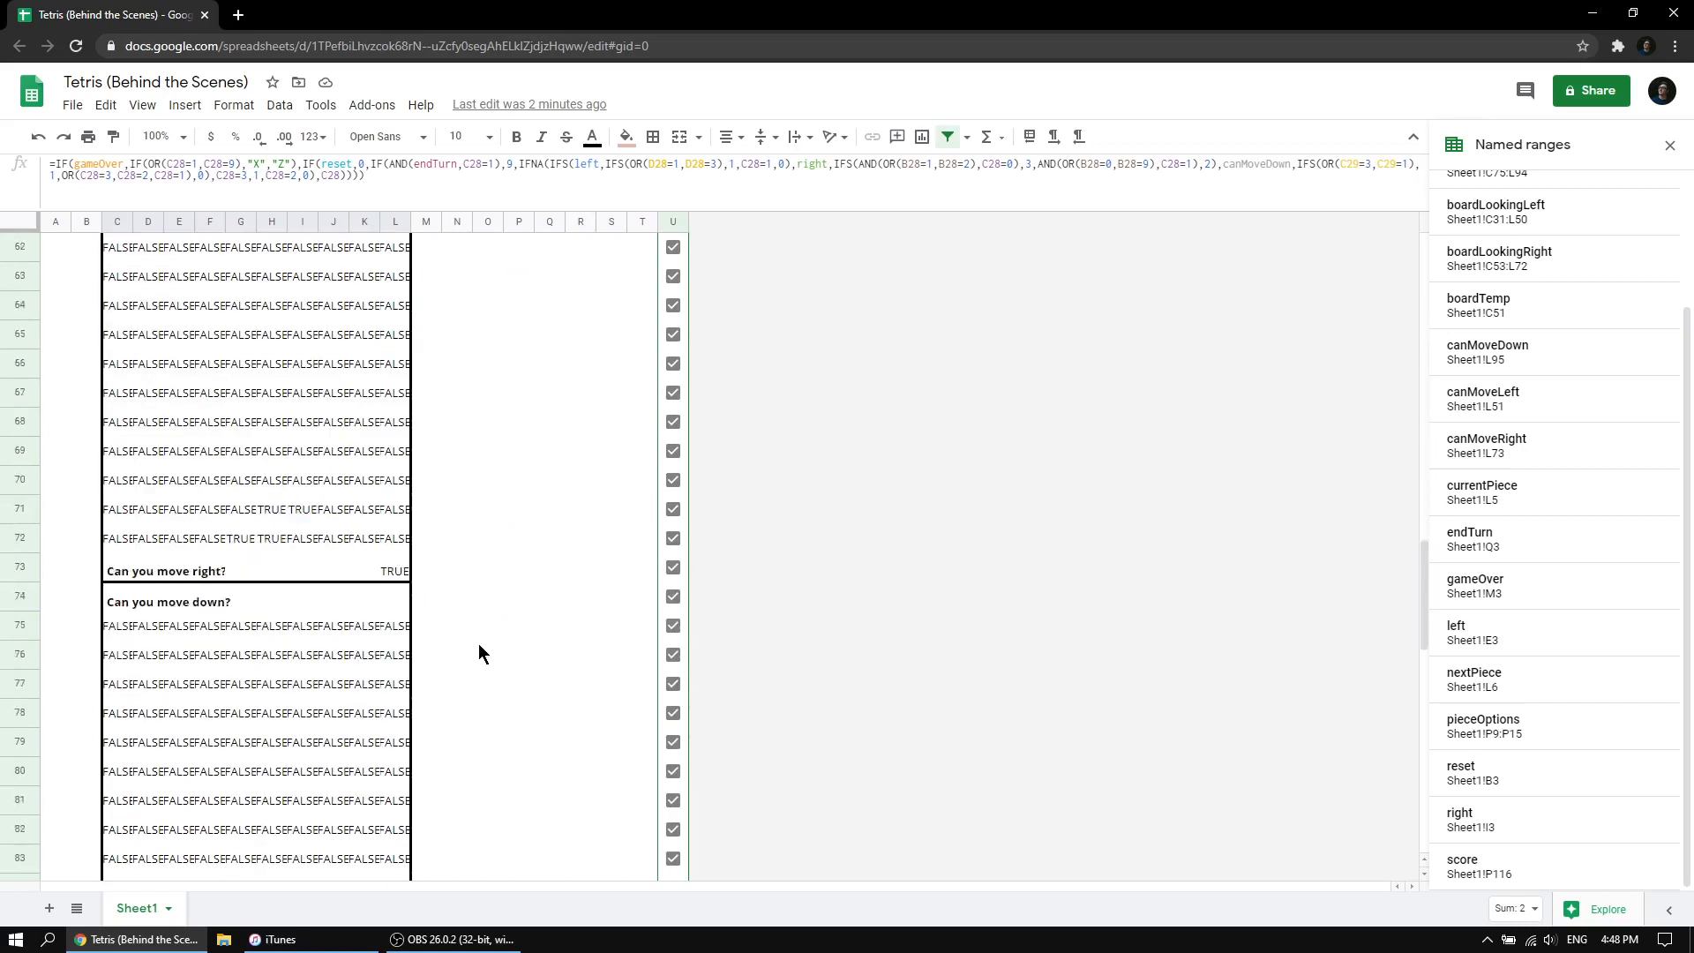
scroll(478, 651, down, 12)
drag(115, 422, 402, 446)
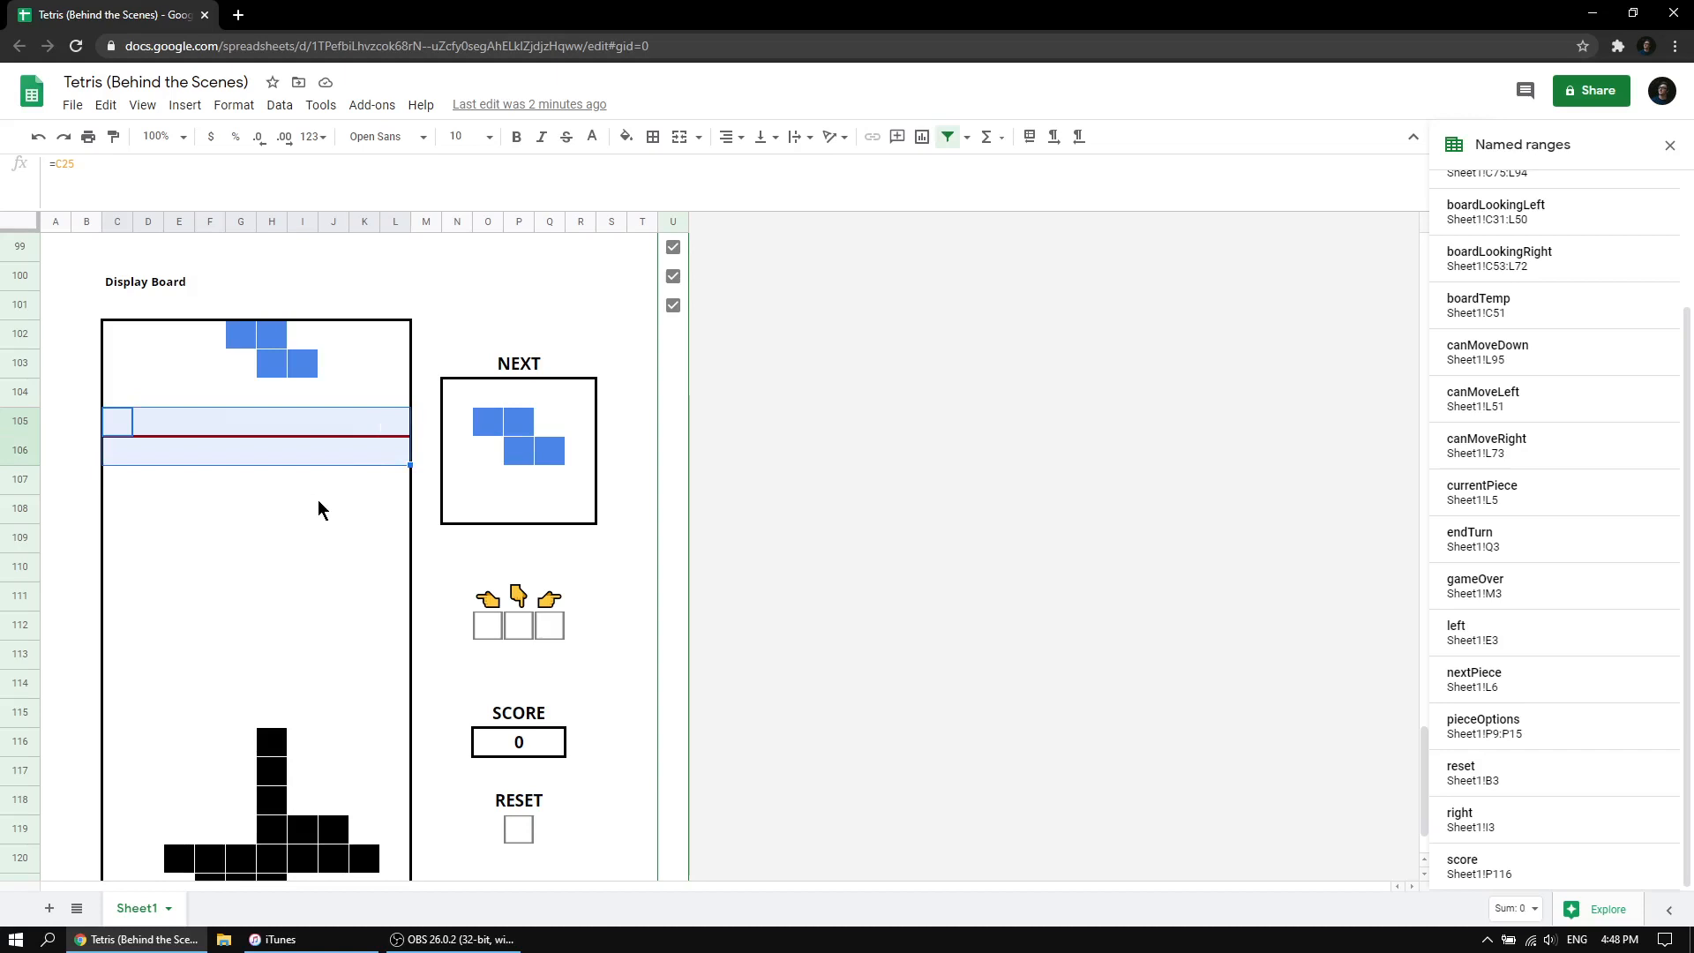
scroll(299, 498, up, 1)
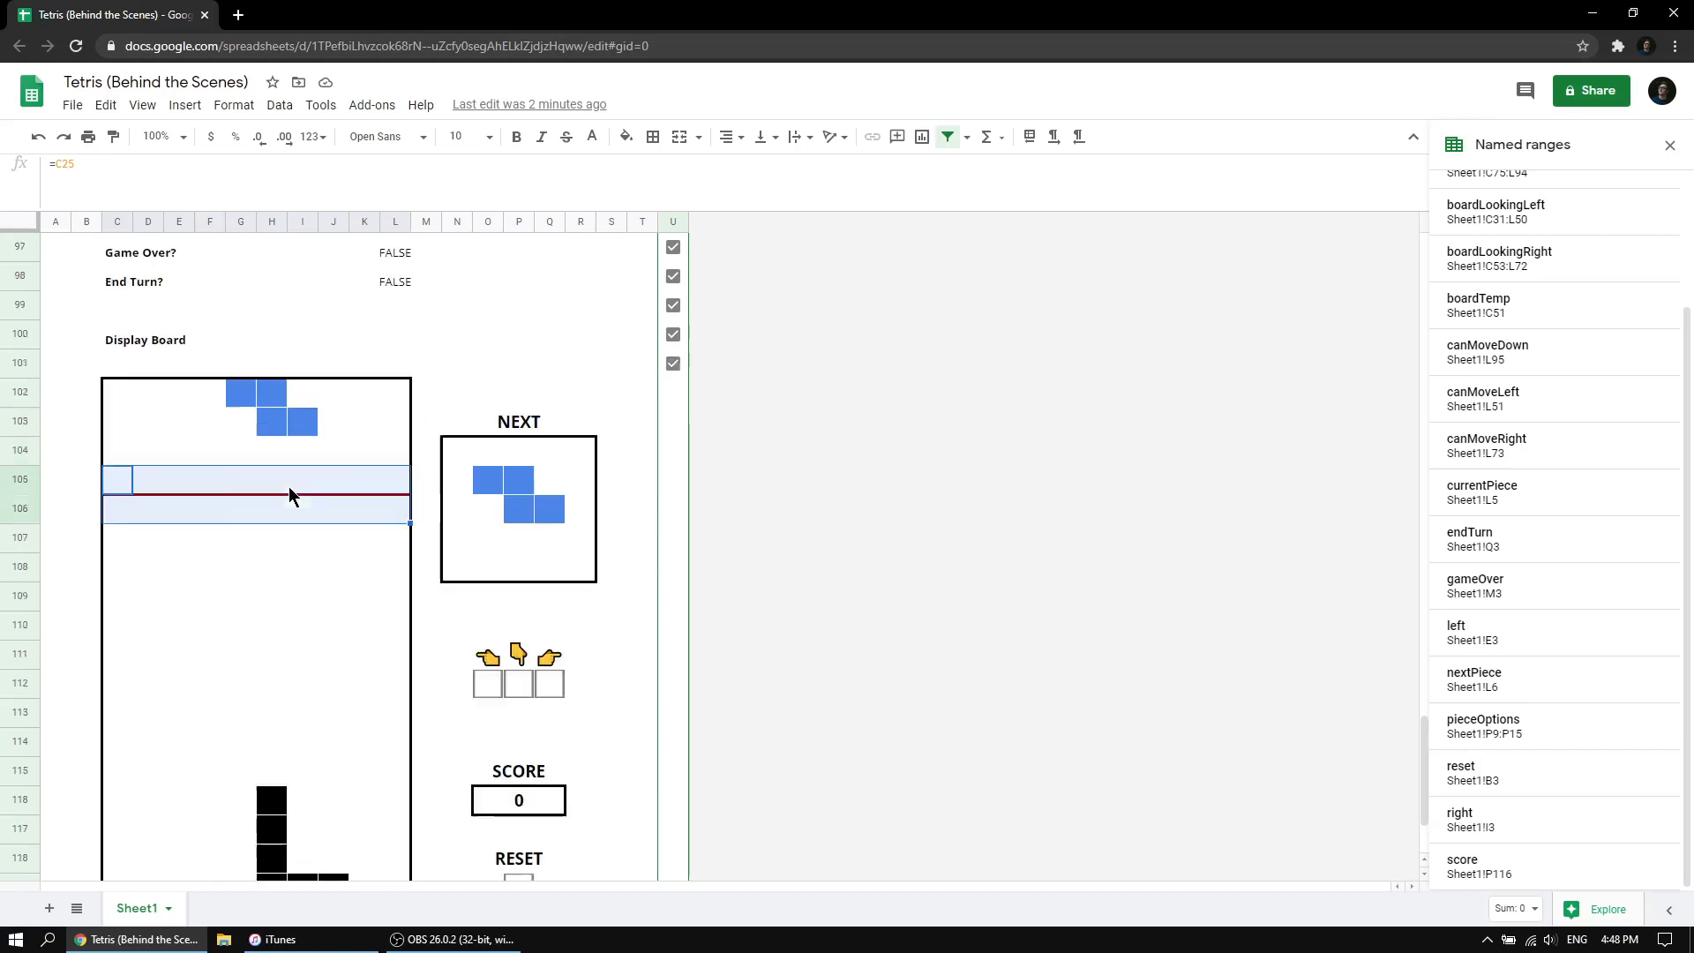
click(217, 393)
drag(262, 422, 304, 454)
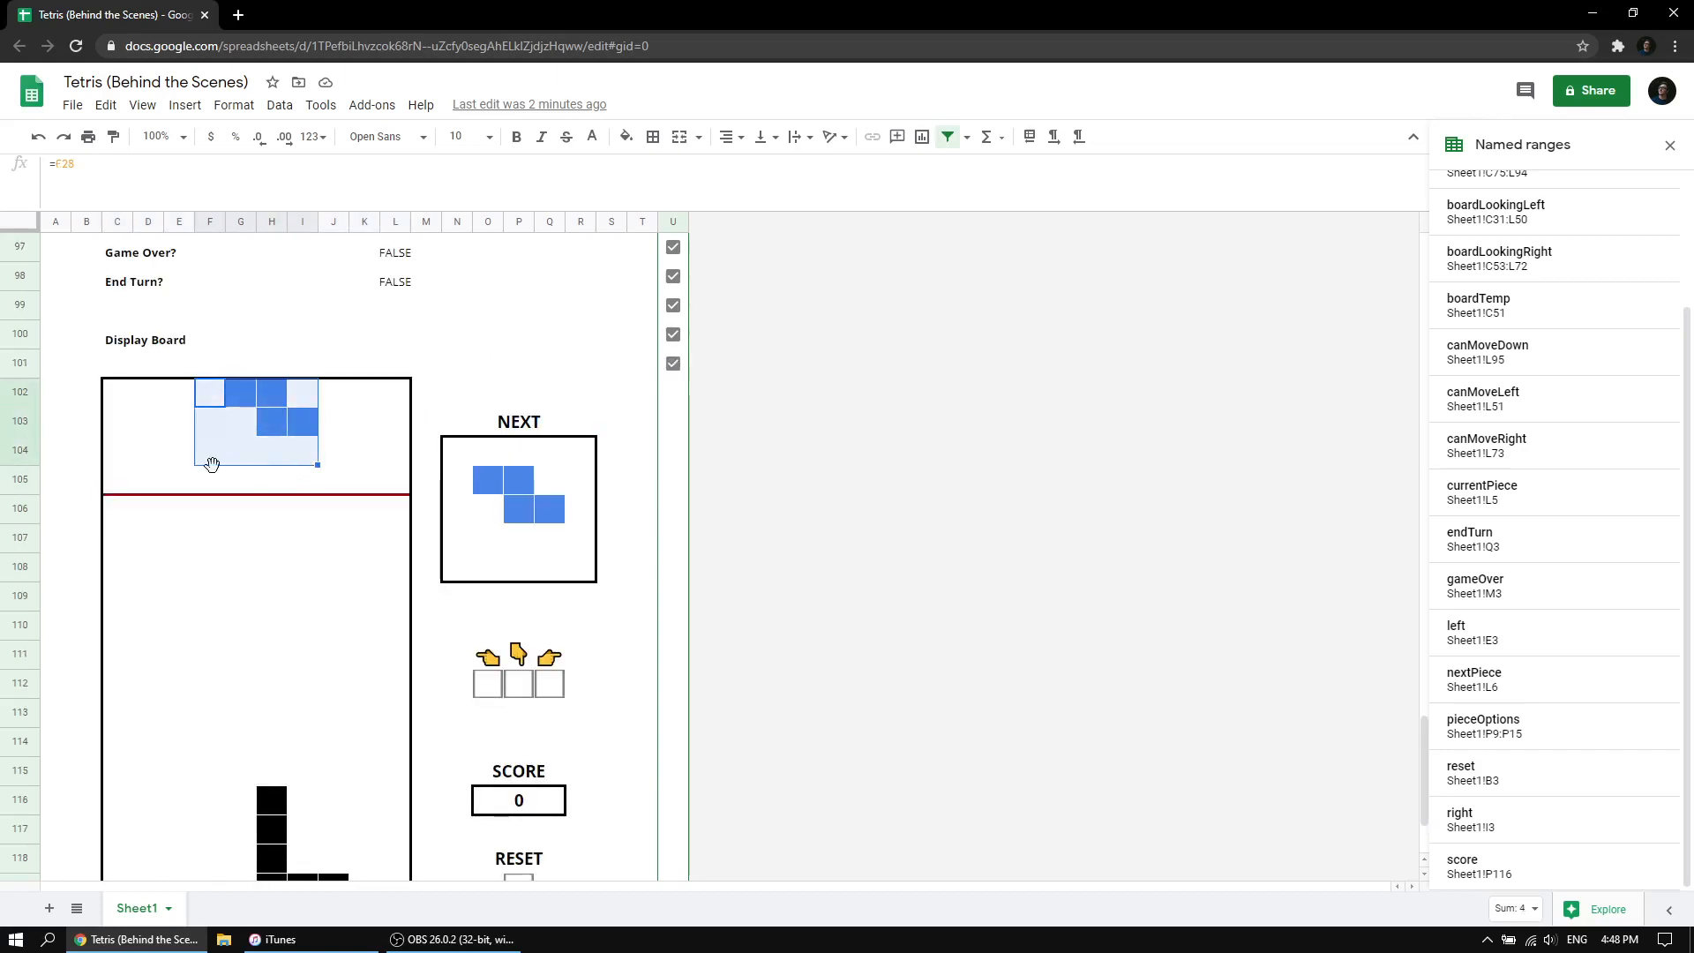
drag(113, 482, 389, 488)
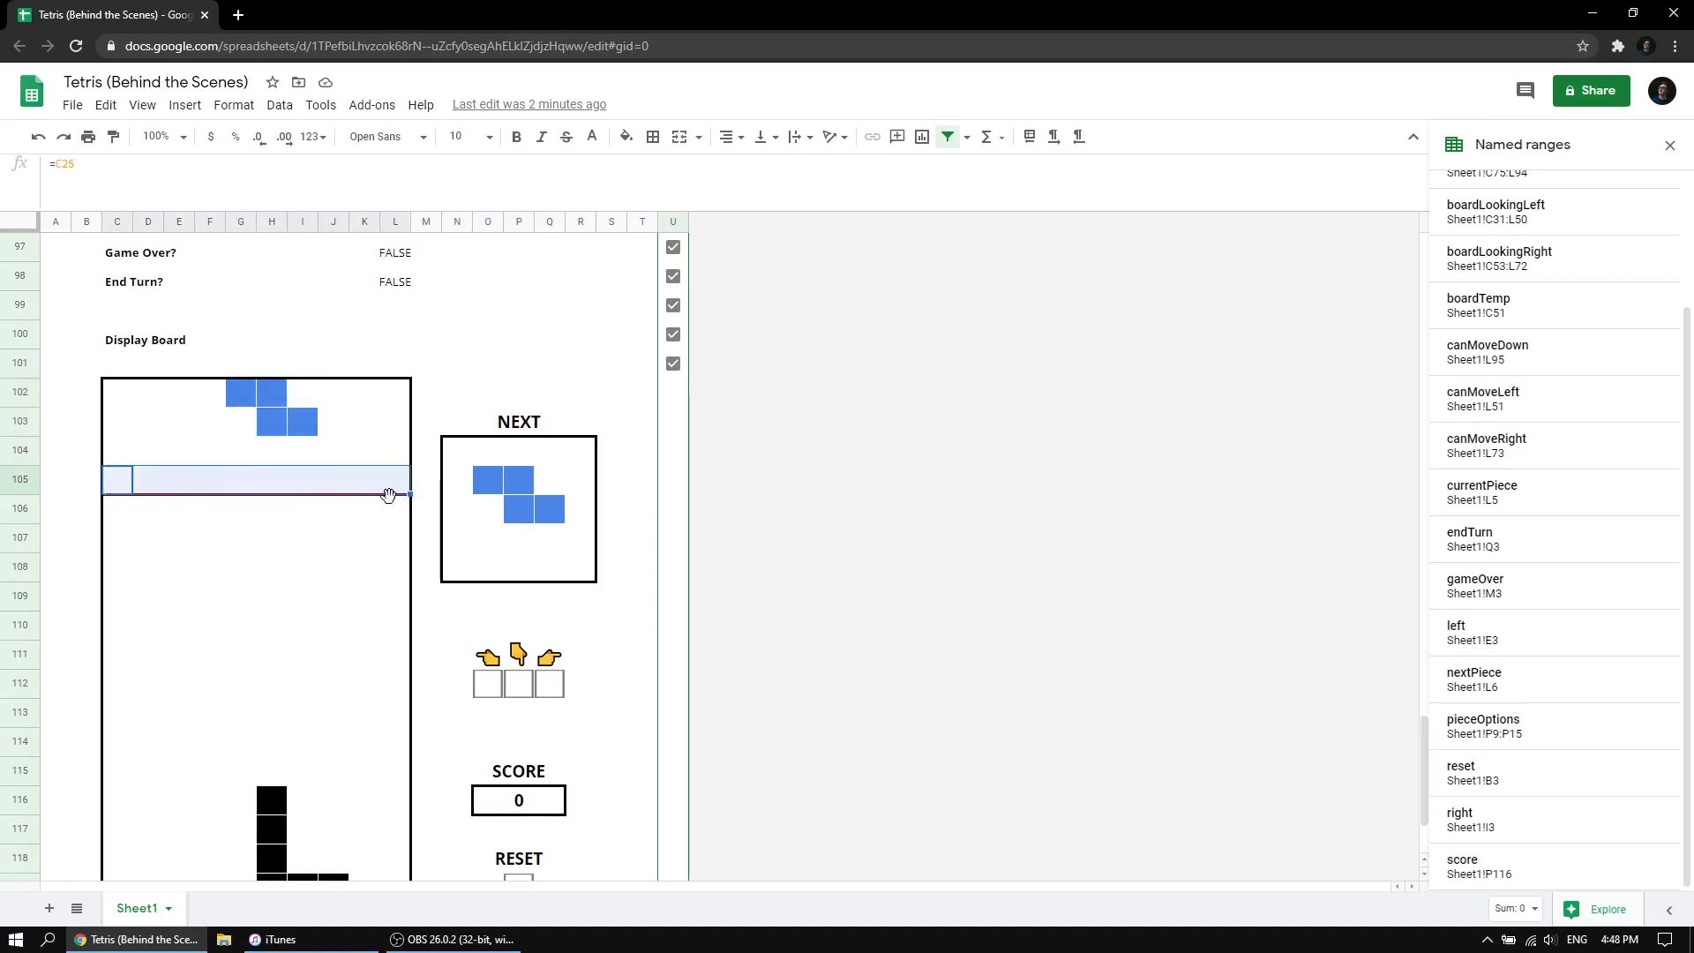
Examine the Hit the Line? formula in Q25 and the real board row C25:L25 that it counts.
scroll(406, 463, up, 20)
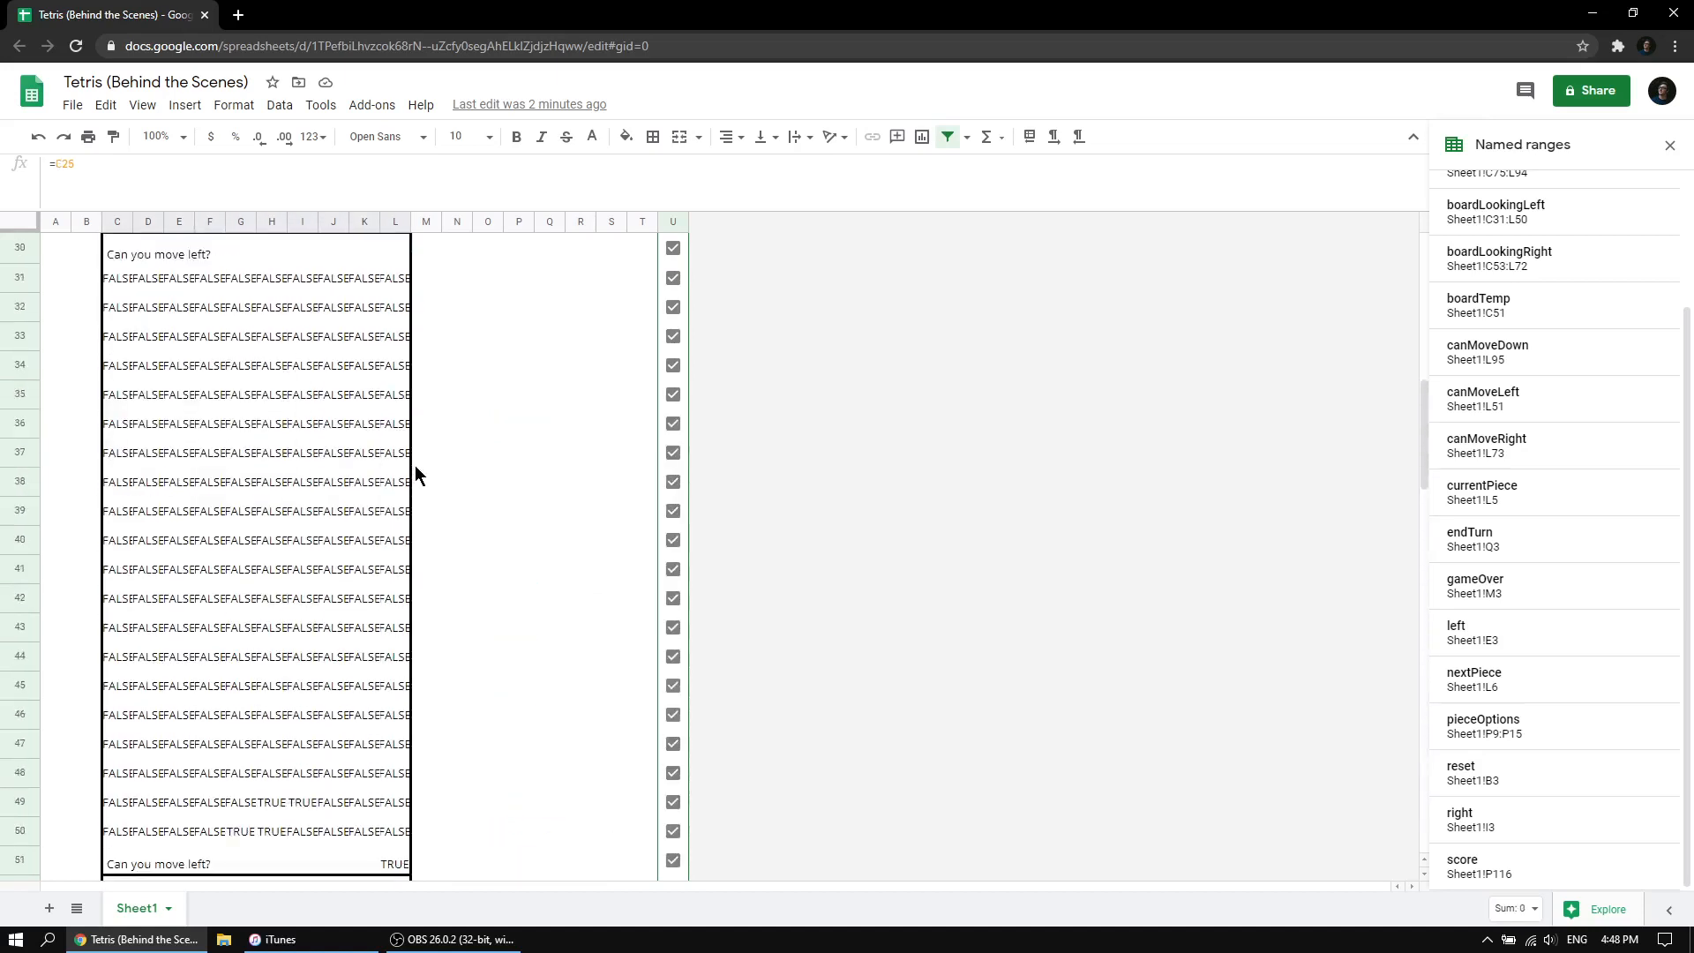
scroll(418, 475, up, 4)
click(554, 453)
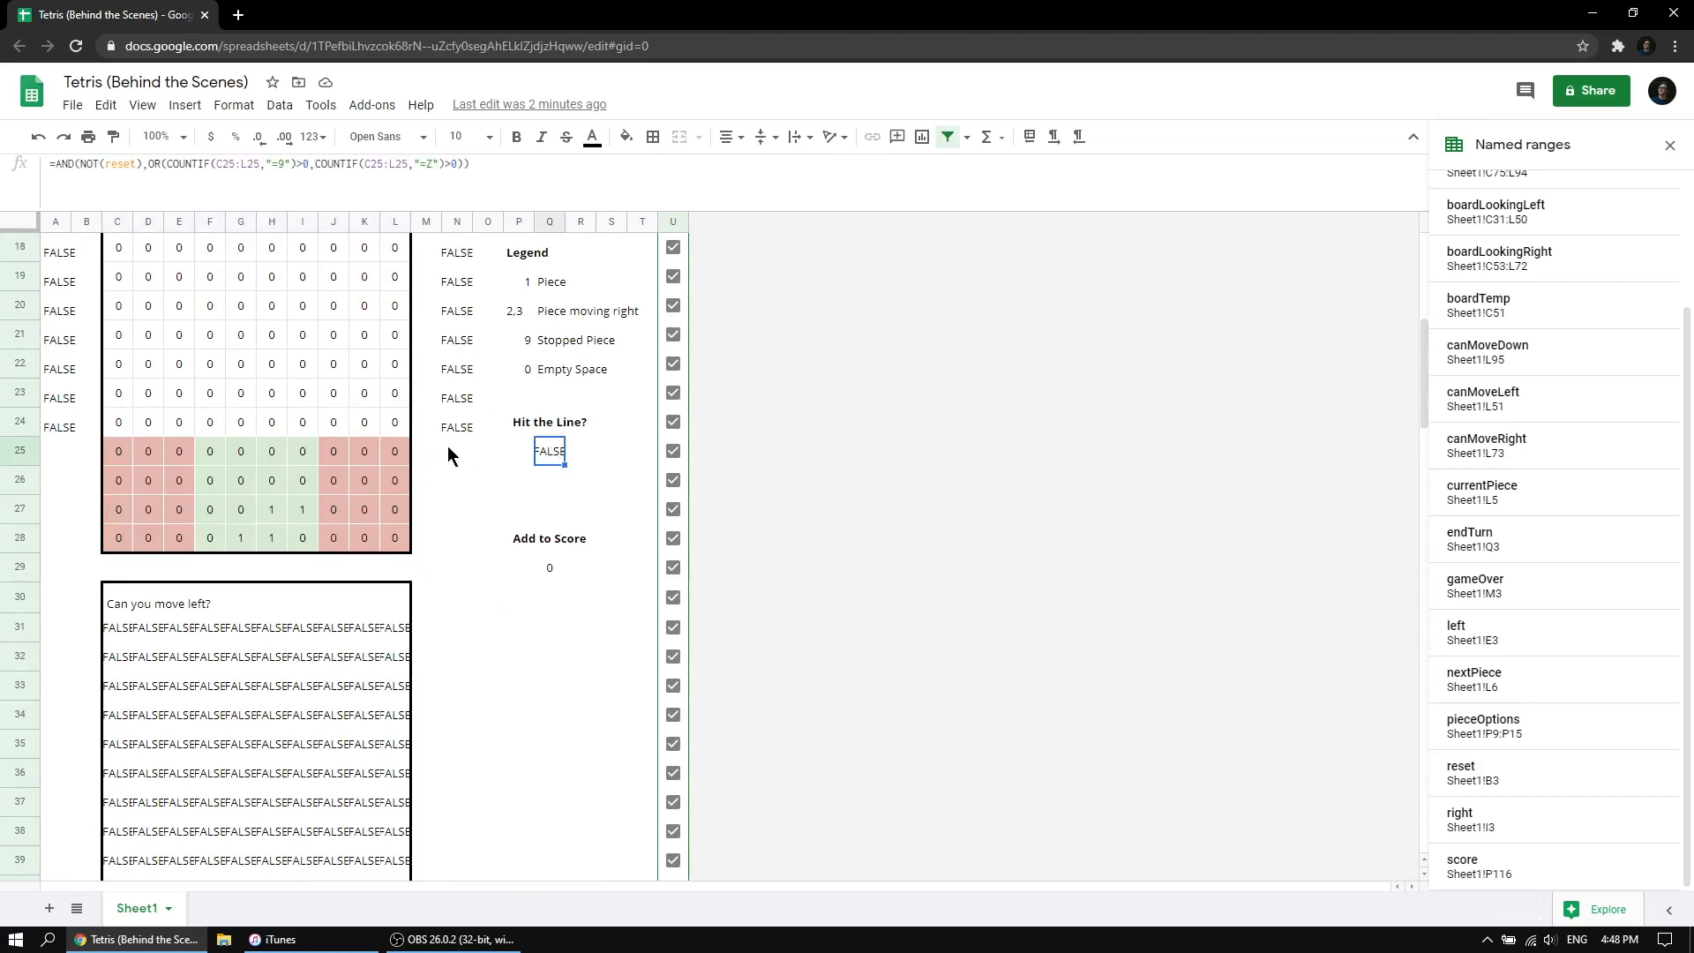
drag(135, 447, 399, 460)
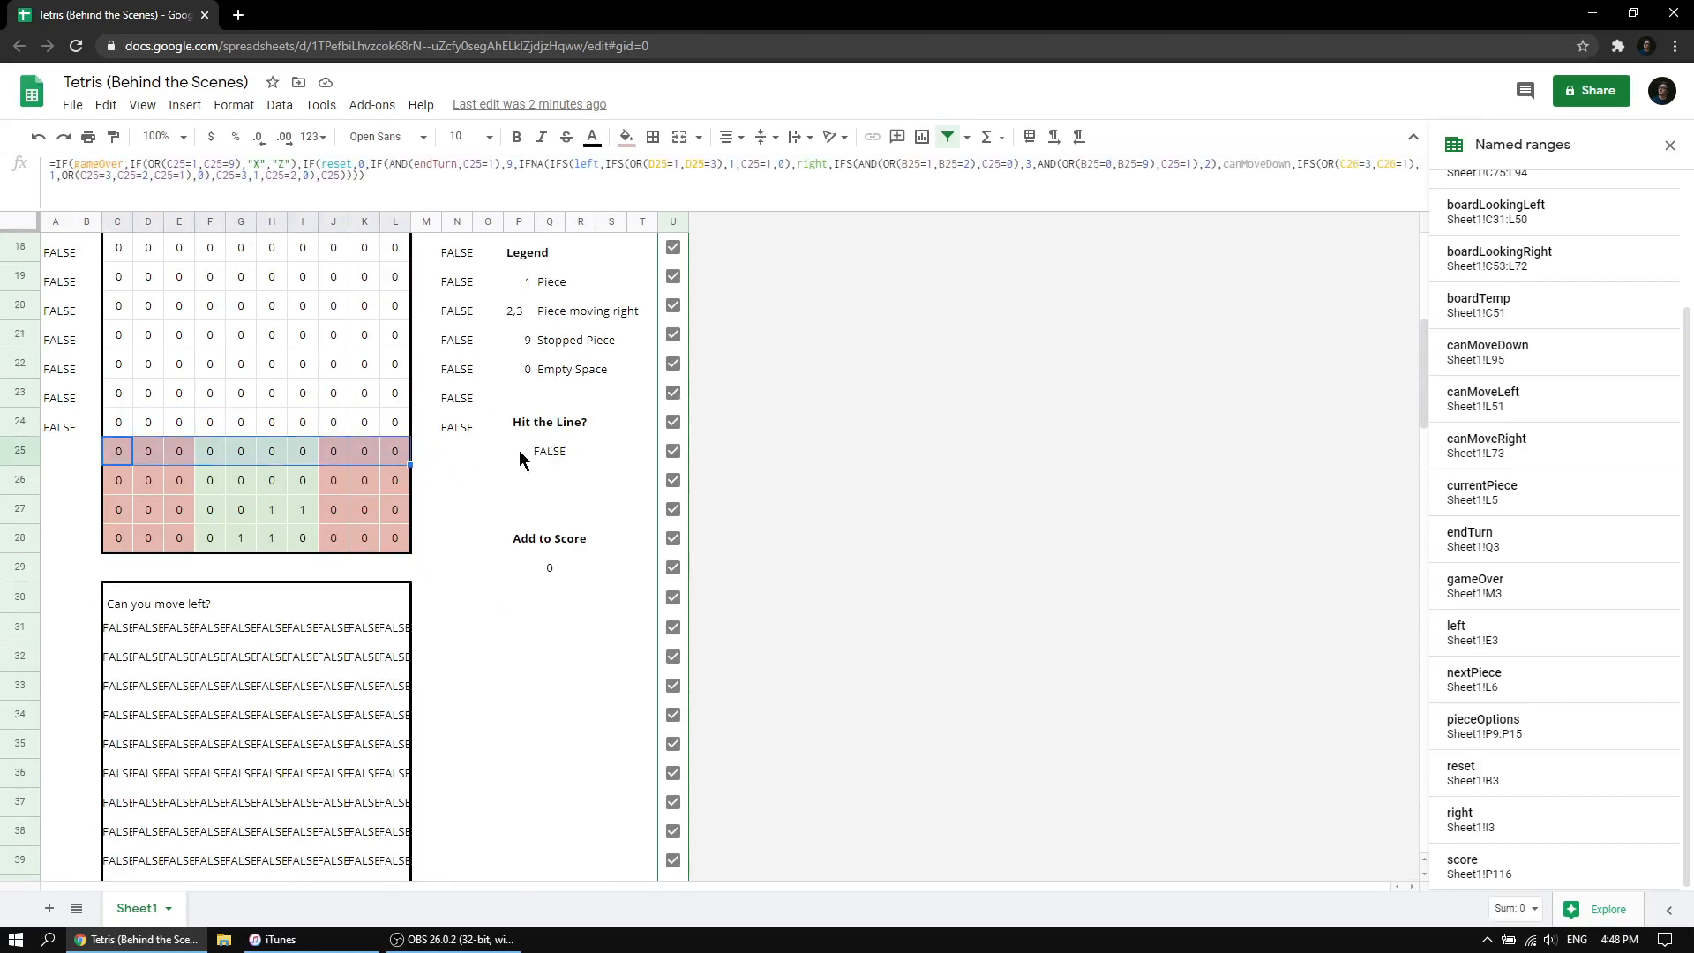
click(540, 457)
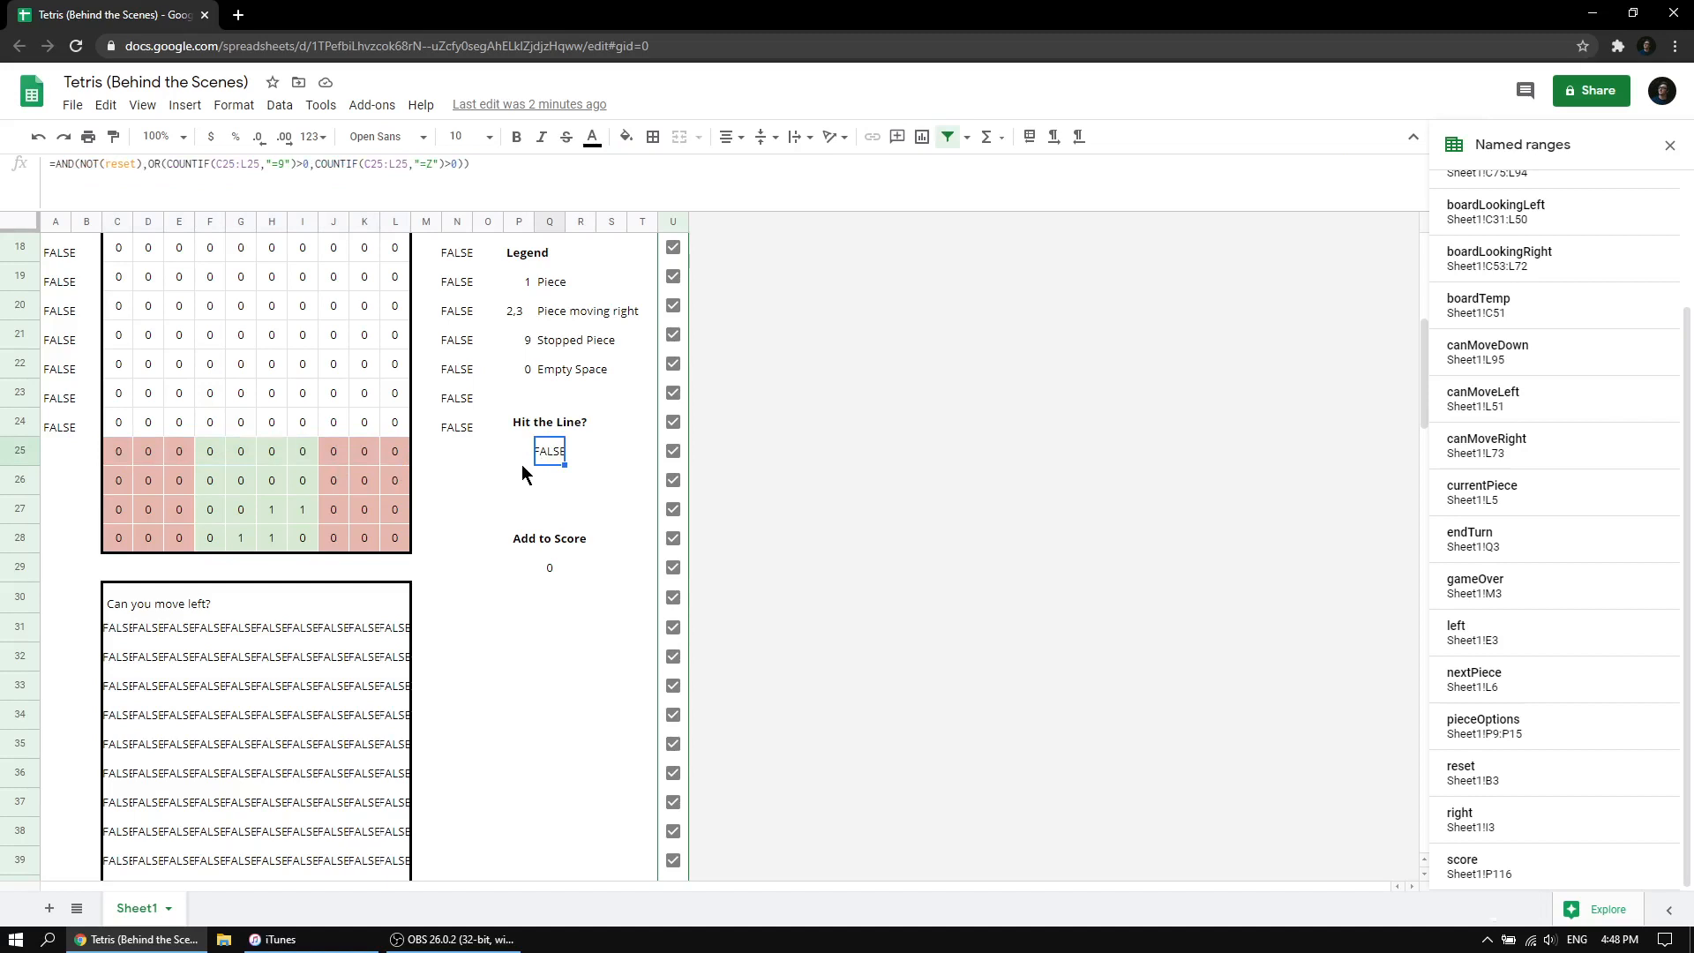
scroll(521, 466, down, 15)
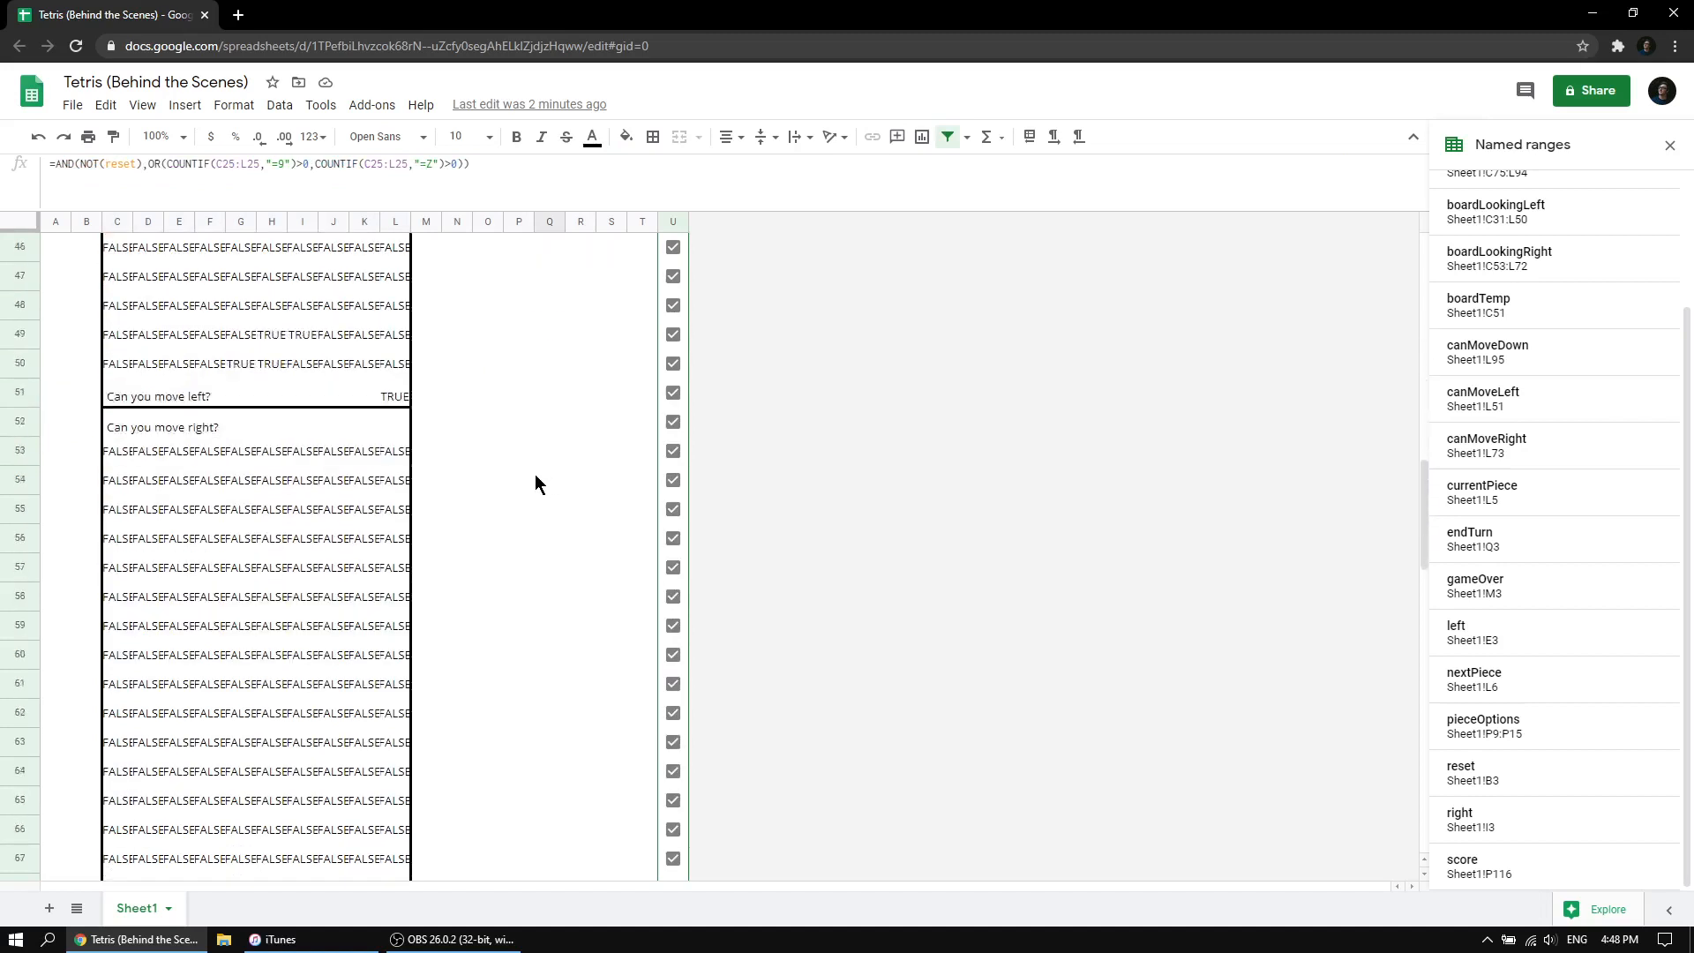
Lower the Z-shaped piece straight down the display board onto the column H stack until it locks in place.
scroll(533, 473, down, 11)
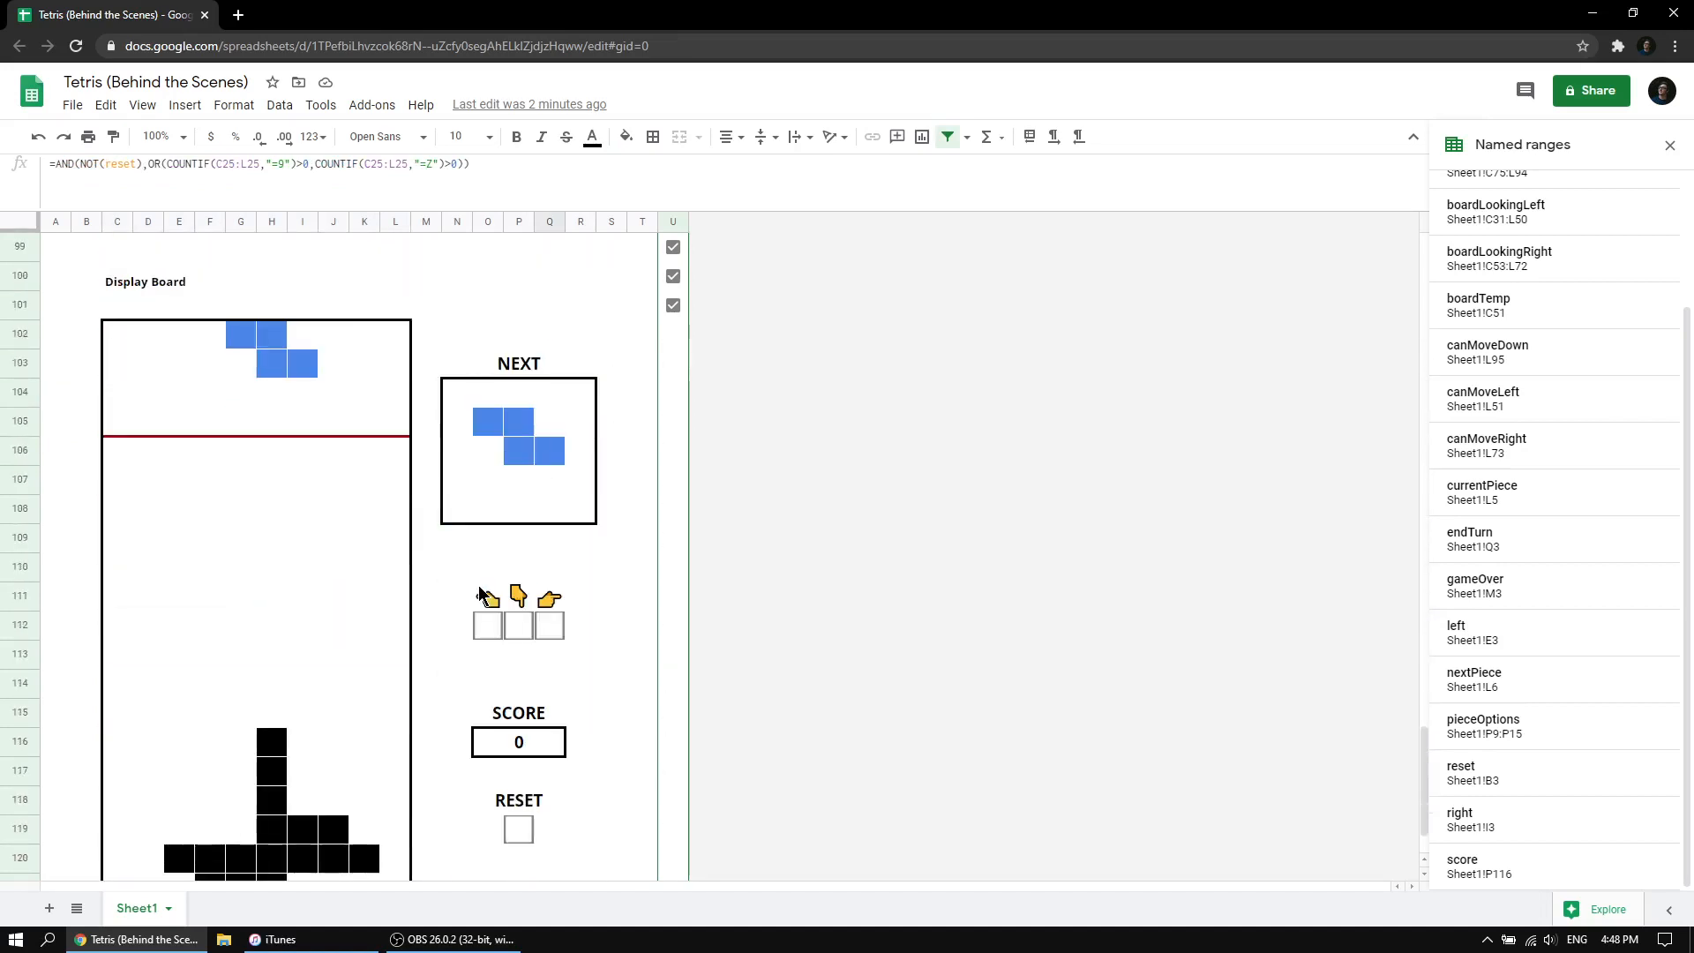
scroll(472, 624, up, 1)
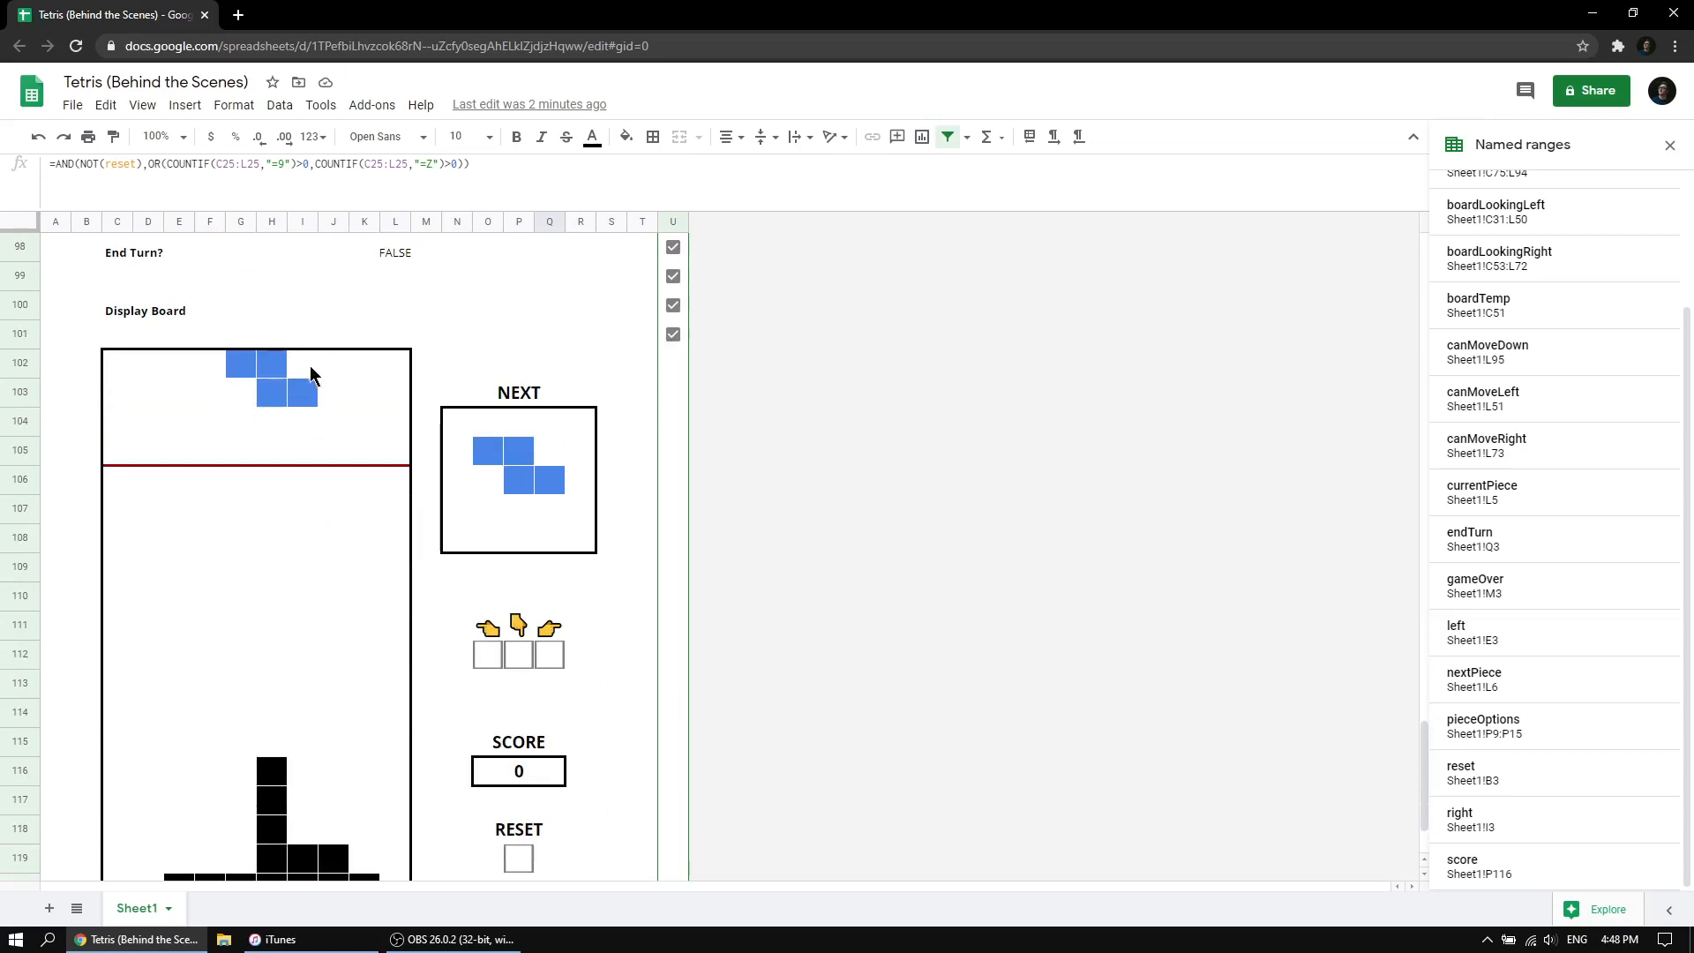
scroll(468, 719, down, 1)
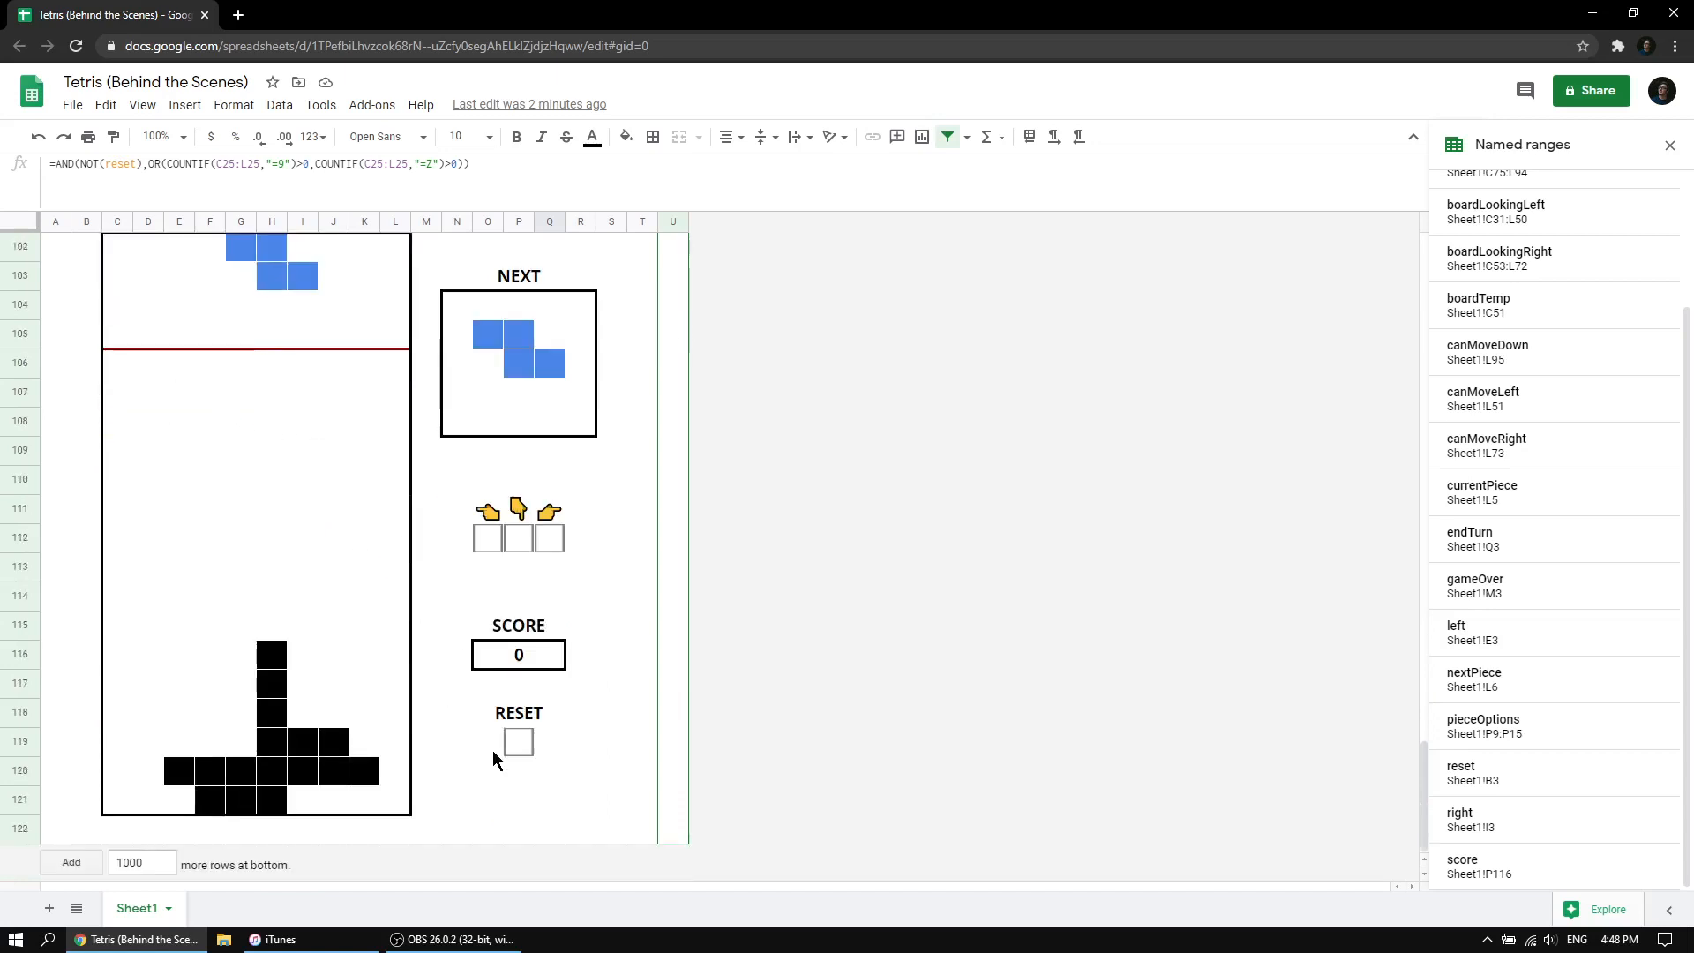
click(520, 540)
click(520, 540)
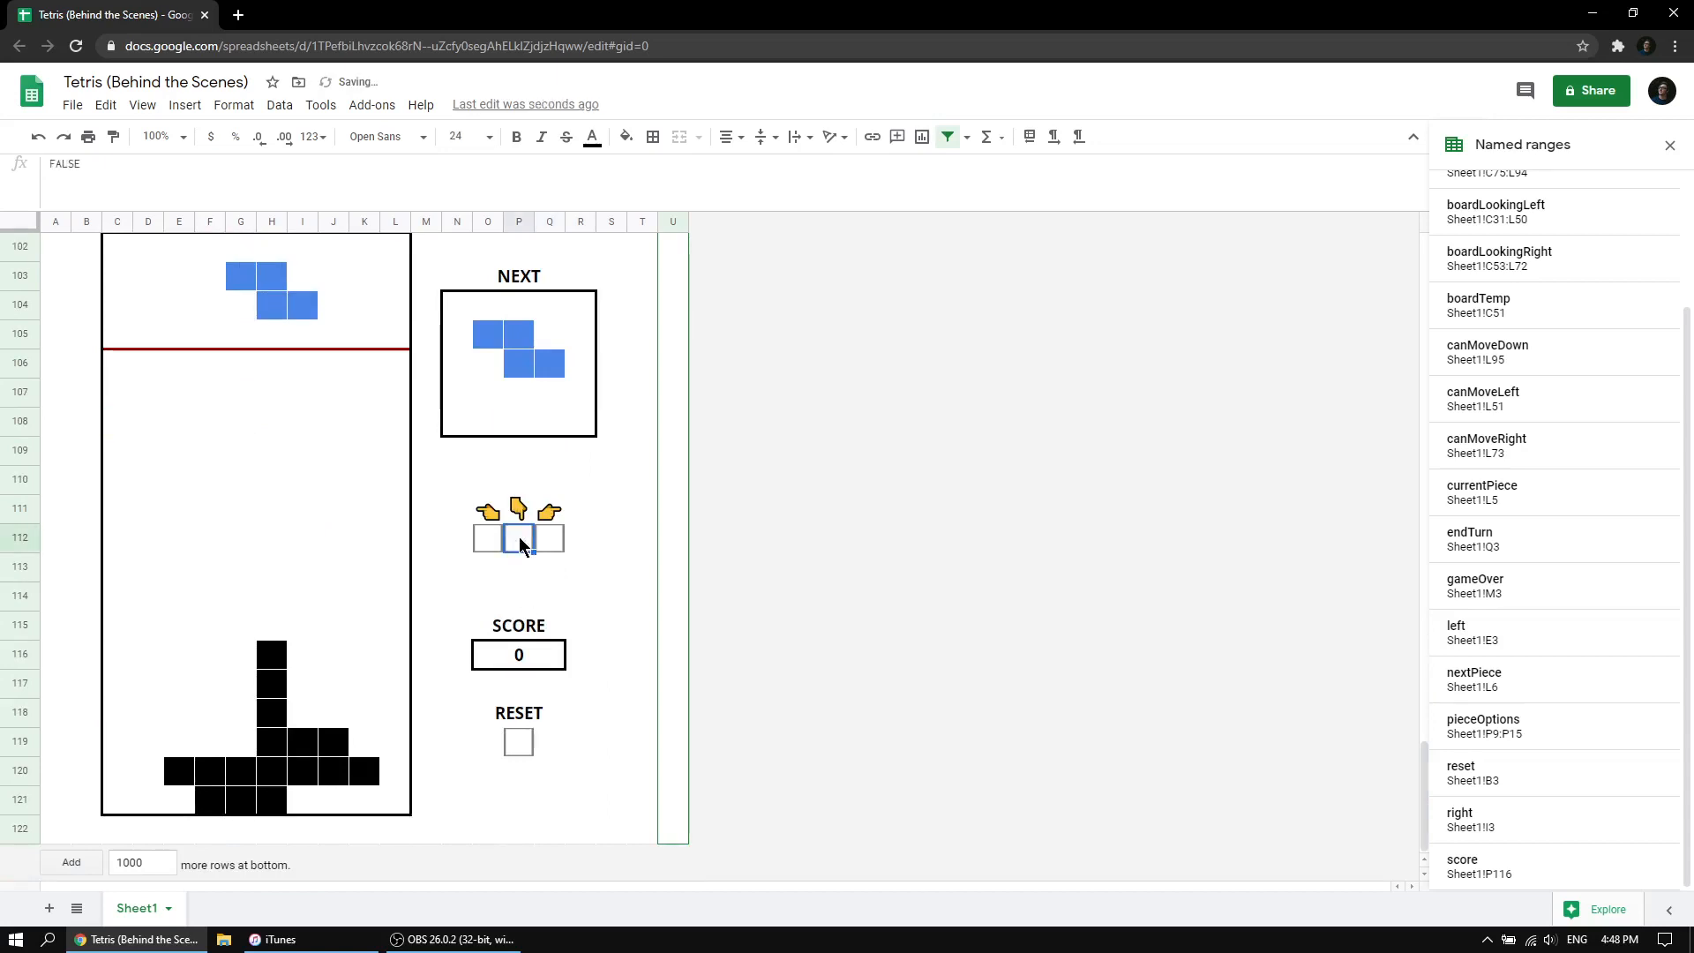
click(520, 540)
click(520, 540)
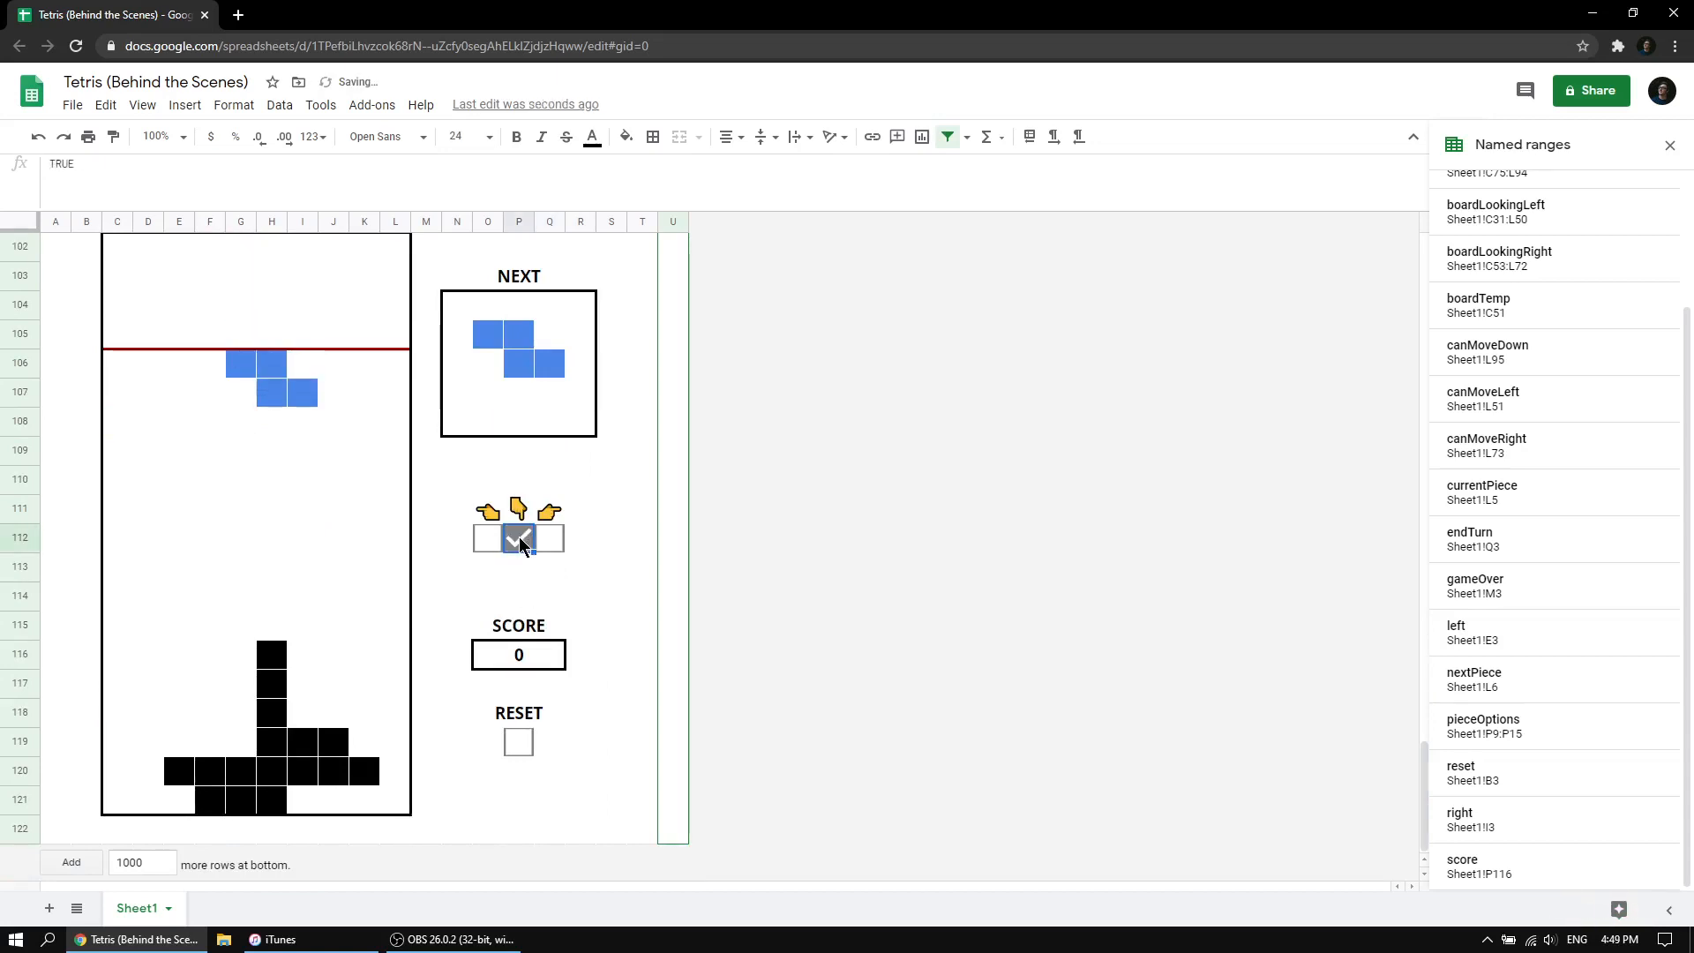
click(520, 540)
click(520, 540)
click(520, 540)
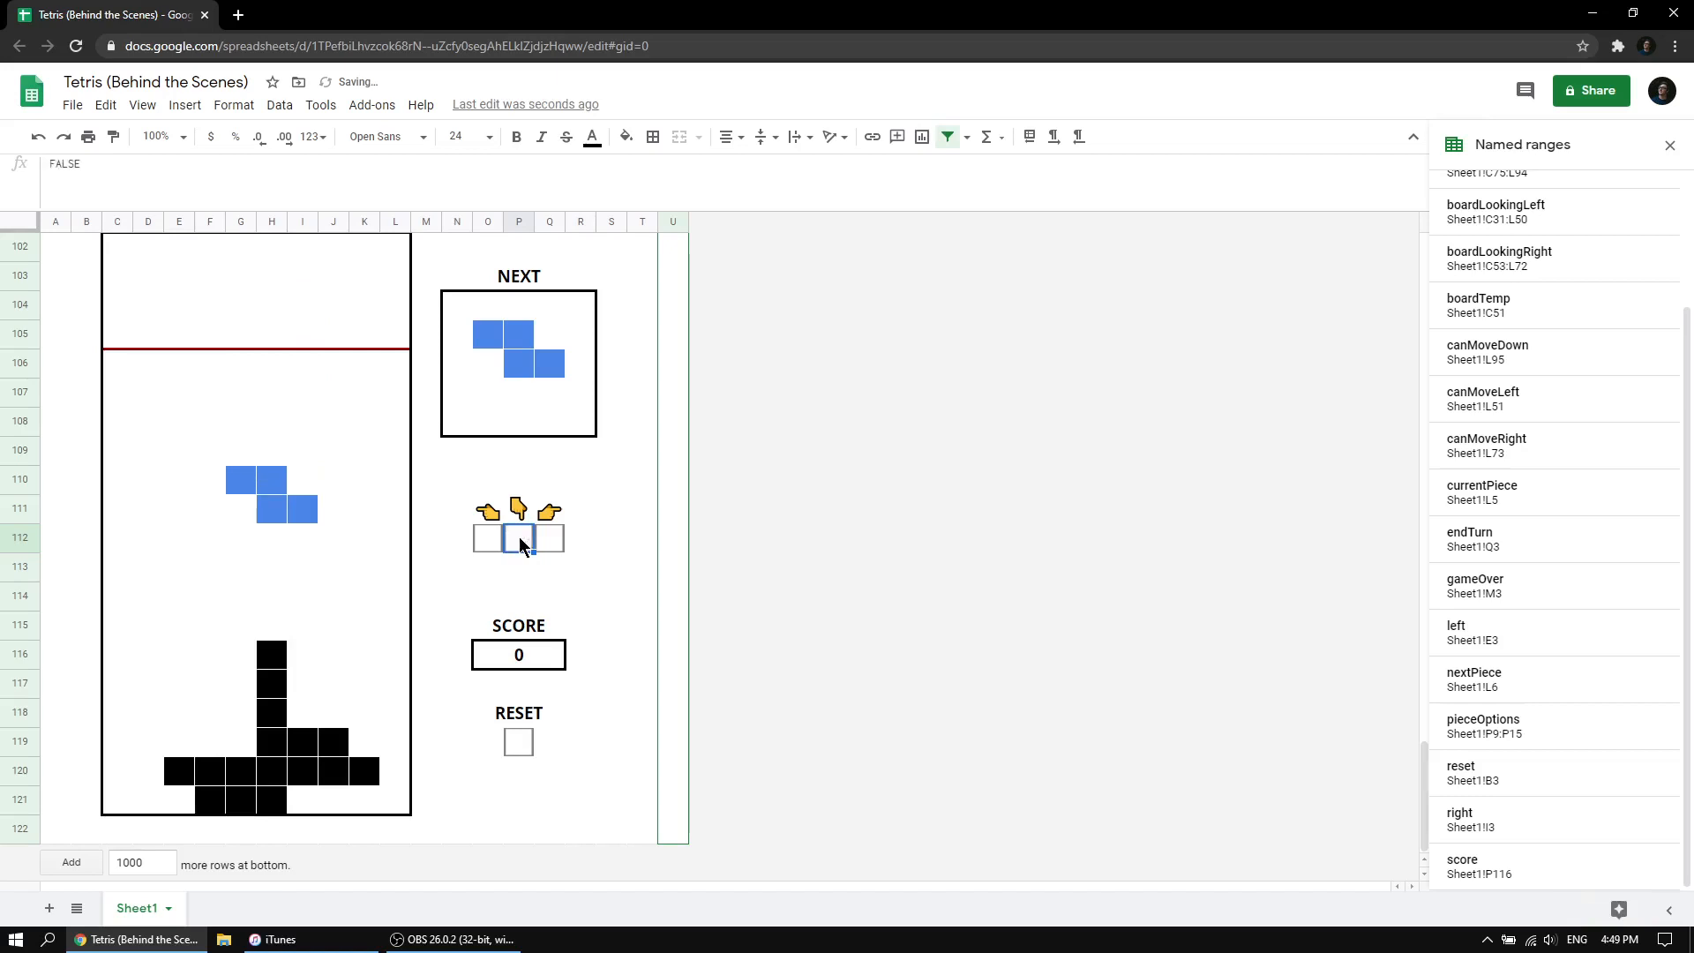
click(519, 540)
click(519, 540)
click(520, 540)
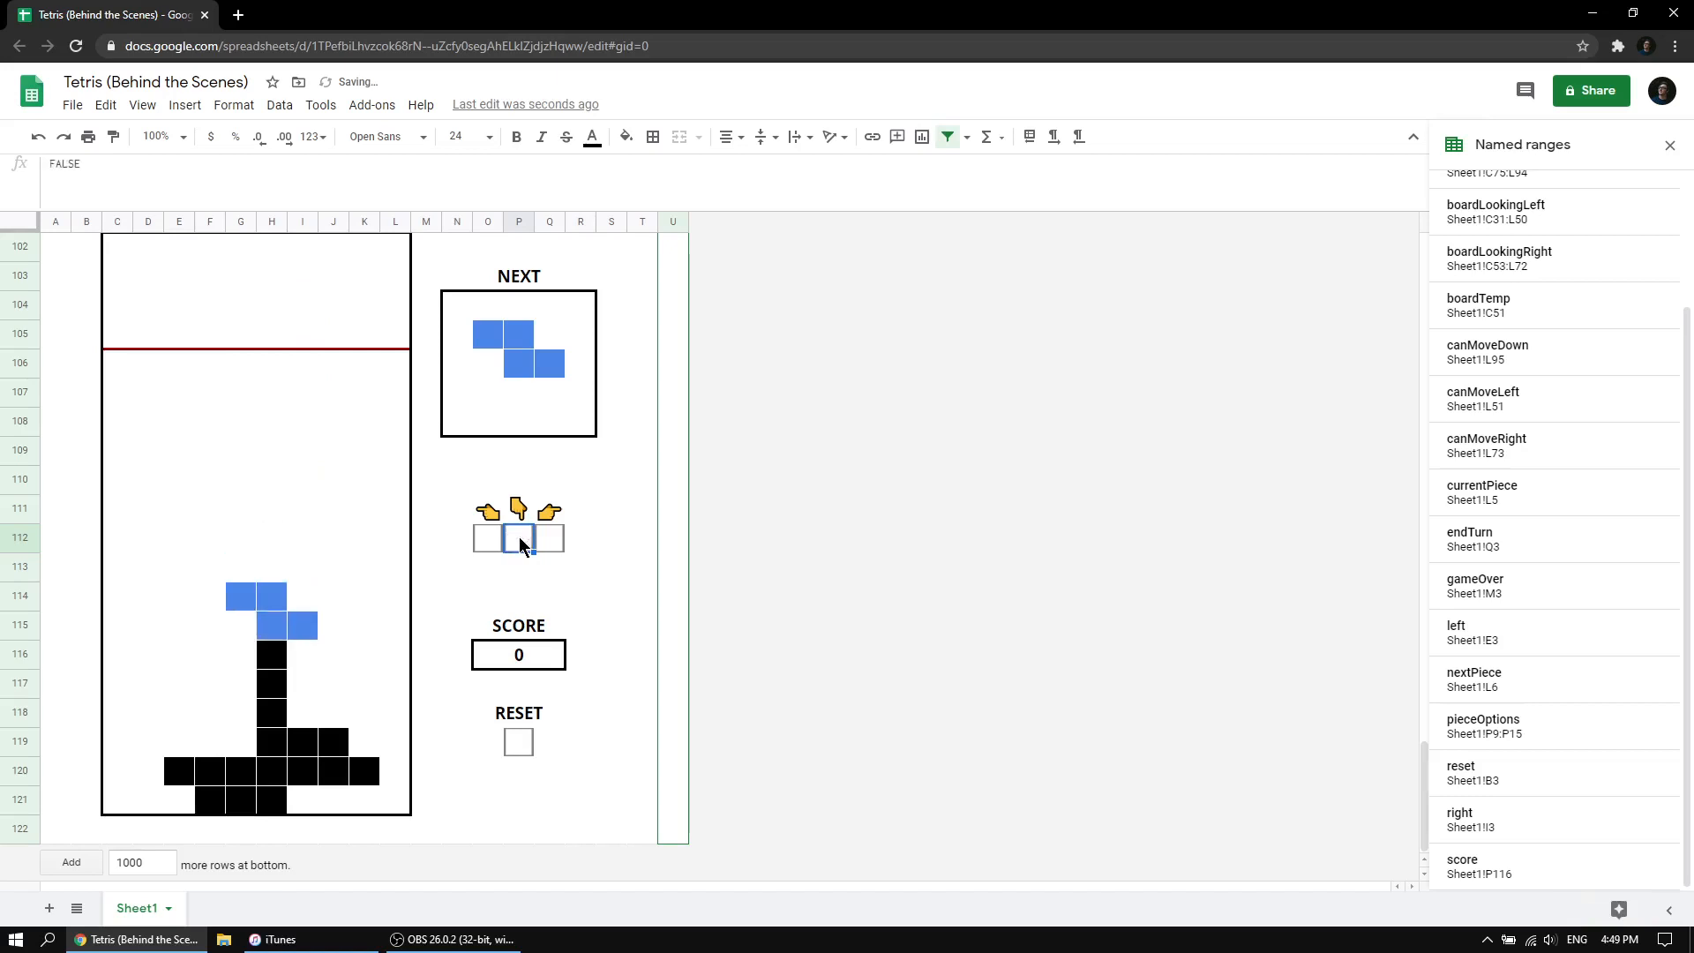
click(520, 540)
Lower the second Z-shaped piece straight down onto the piece just placed in columns G to I and lock it.
click(520, 540)
click(520, 540)
click(520, 540)
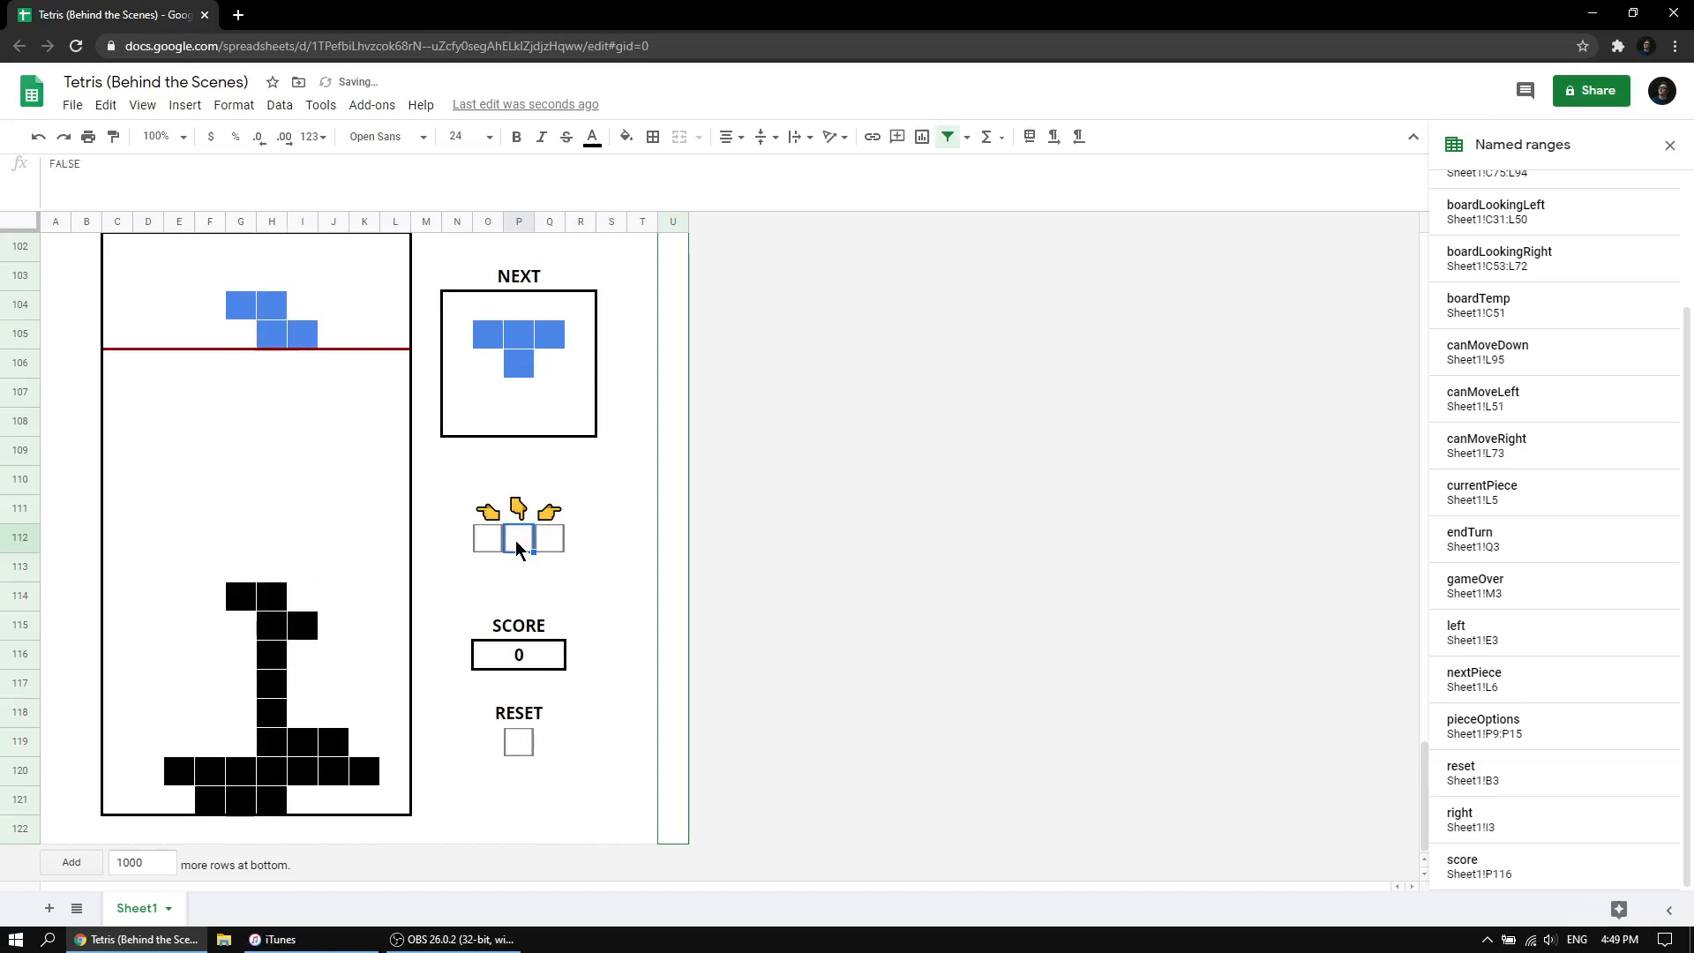
click(519, 540)
click(519, 540)
click(520, 540)
click(517, 540)
click(517, 540)
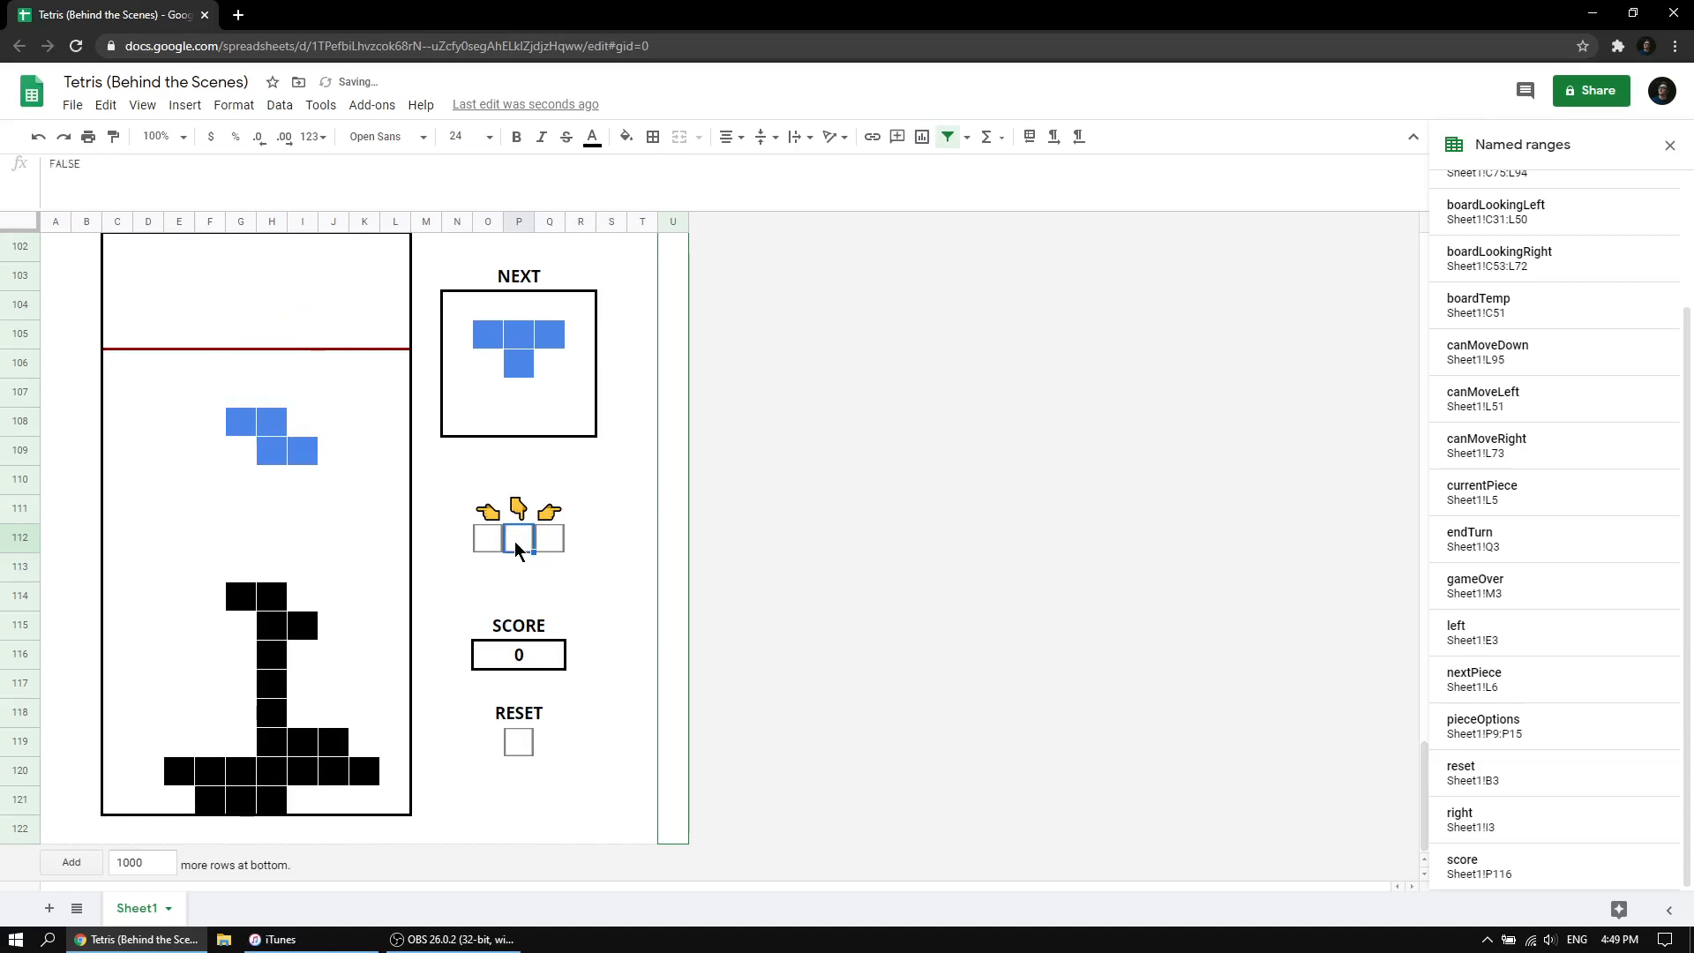
click(517, 540)
click(517, 540)
click(517, 540)
click(517, 540)
click(517, 540)
click(517, 540)
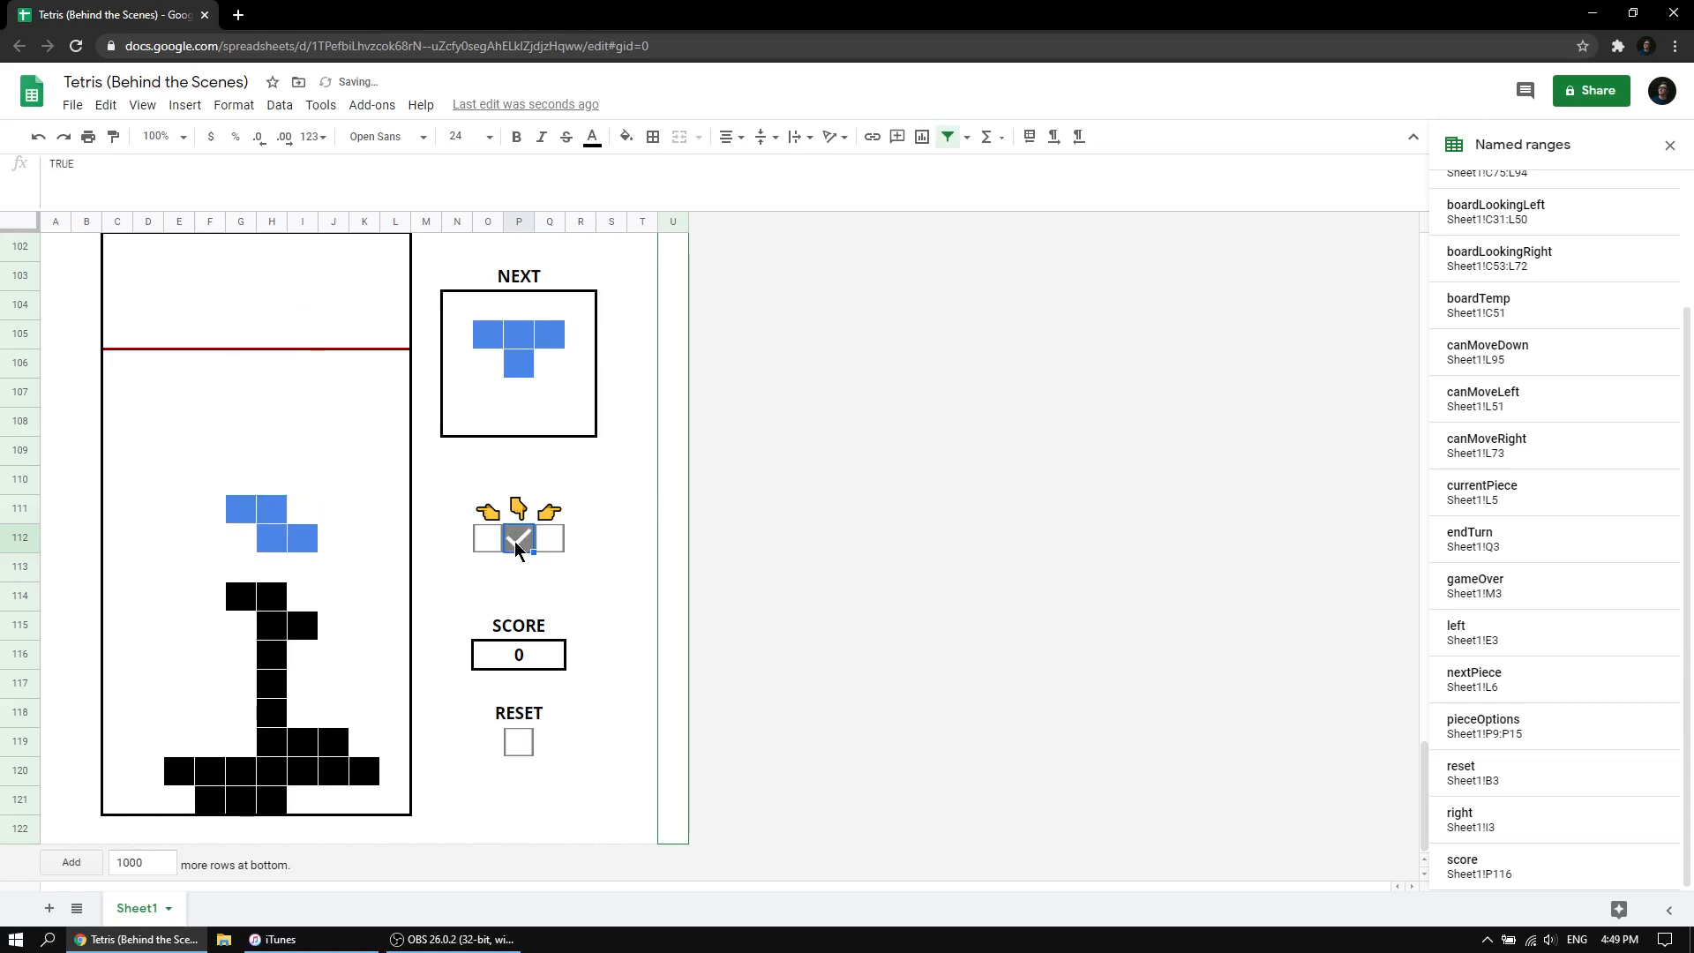
click(517, 540)
click(516, 543)
Lower the T-shaped piece straight down onto the stack and lock it in rows 110 and 111.
click(515, 542)
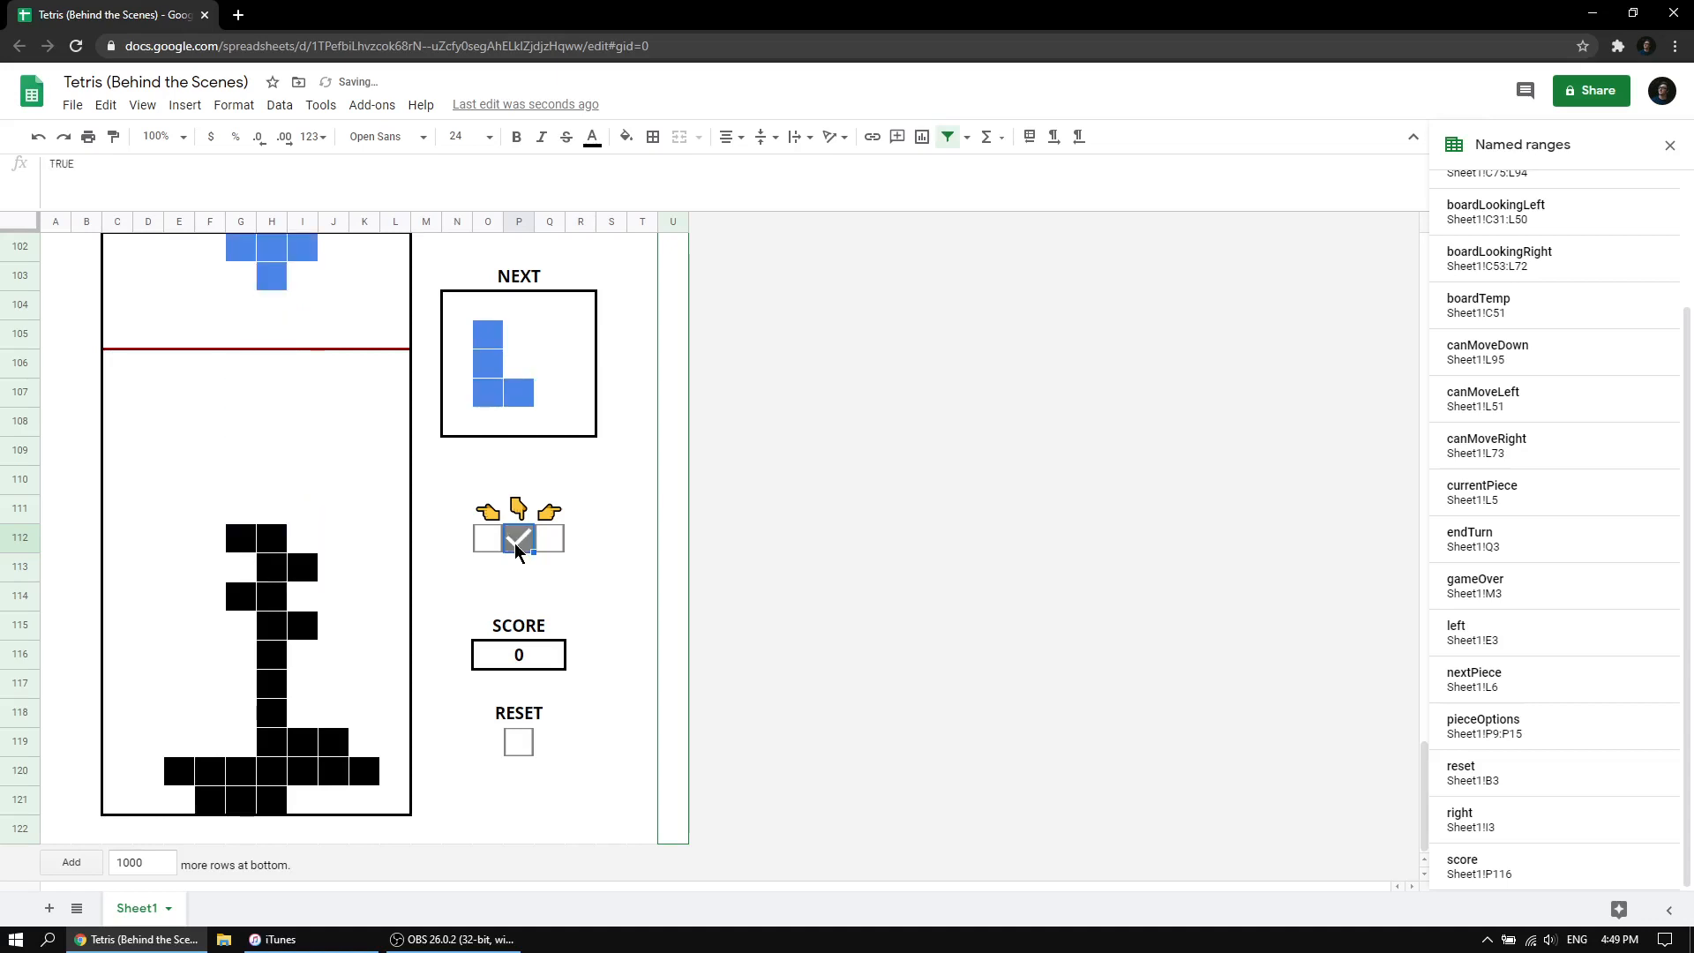
click(515, 543)
click(520, 540)
click(521, 540)
click(520, 540)
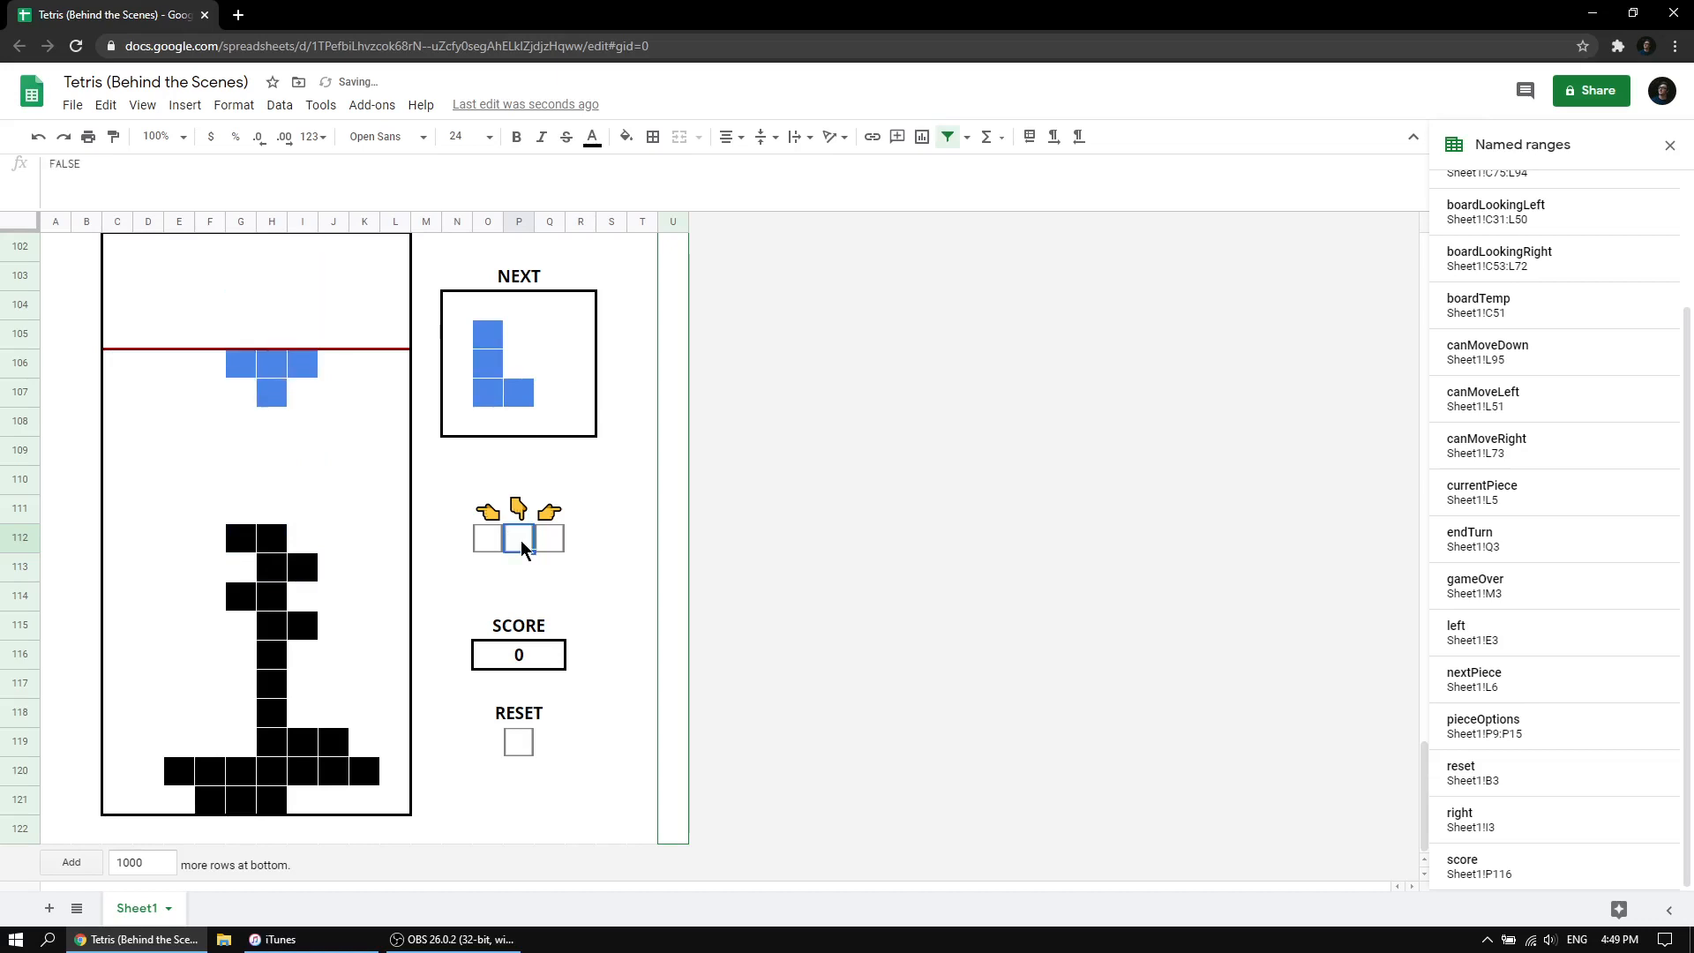
click(520, 540)
click(520, 540)
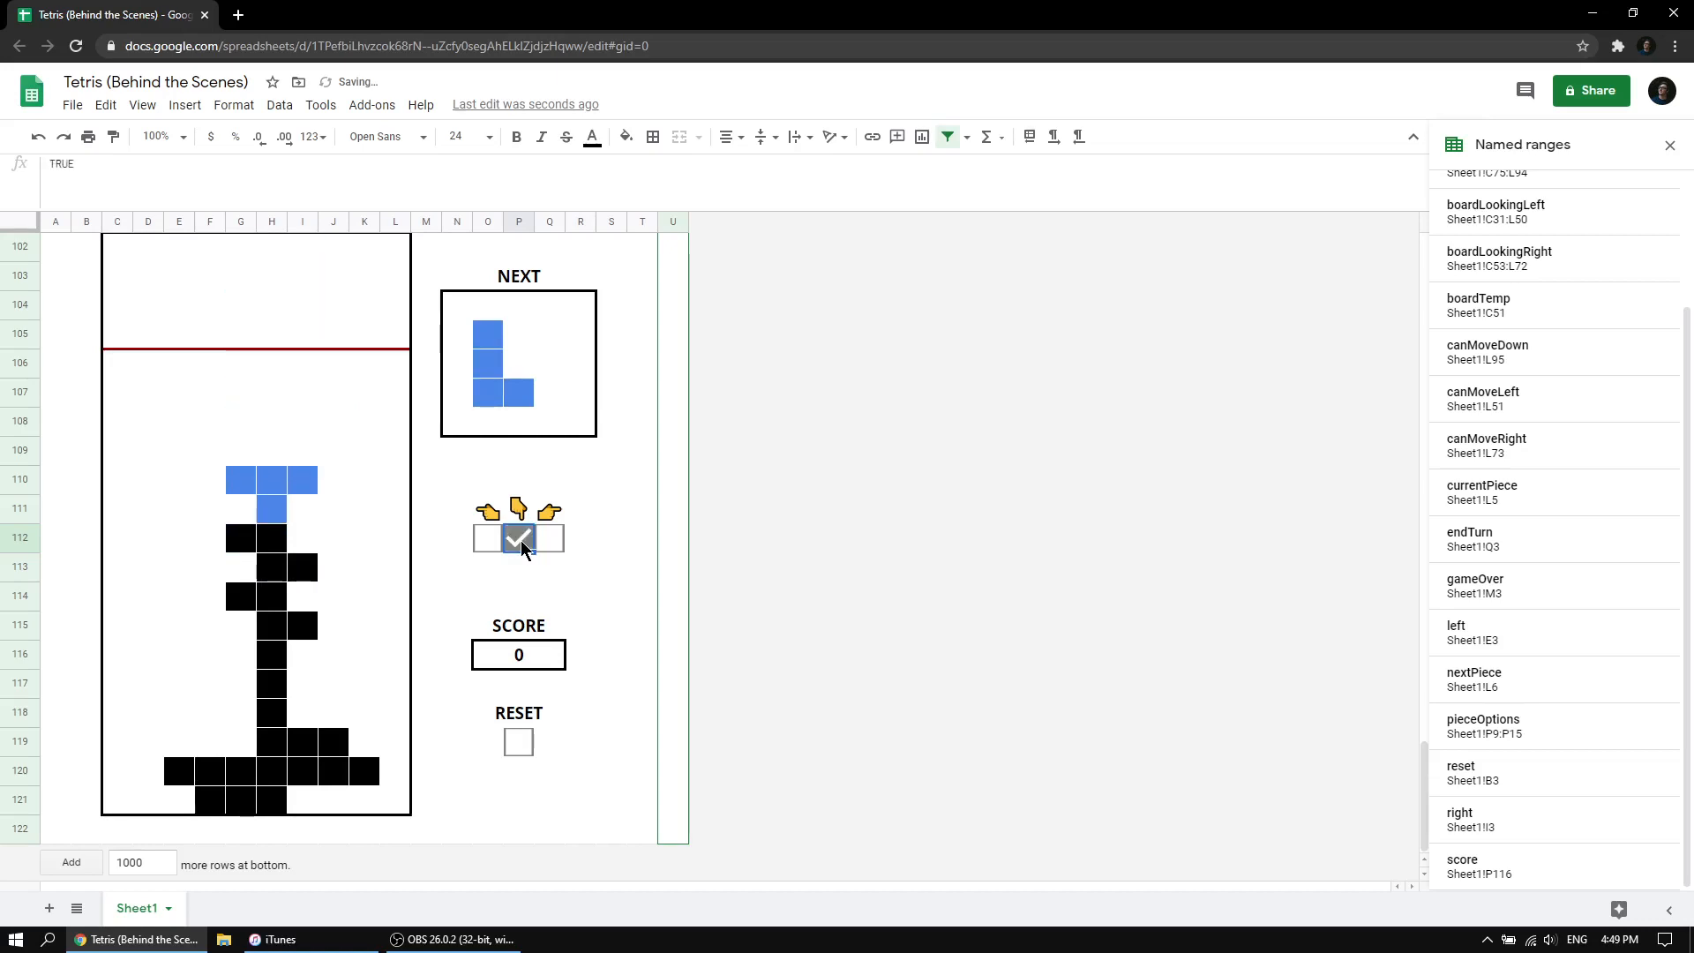
click(521, 539)
Lower the L-shaped piece onto the T-shaped piece and lock it in rows 107 to 109, just under the red line.
click(521, 540)
click(521, 540)
click(521, 540)
click(520, 540)
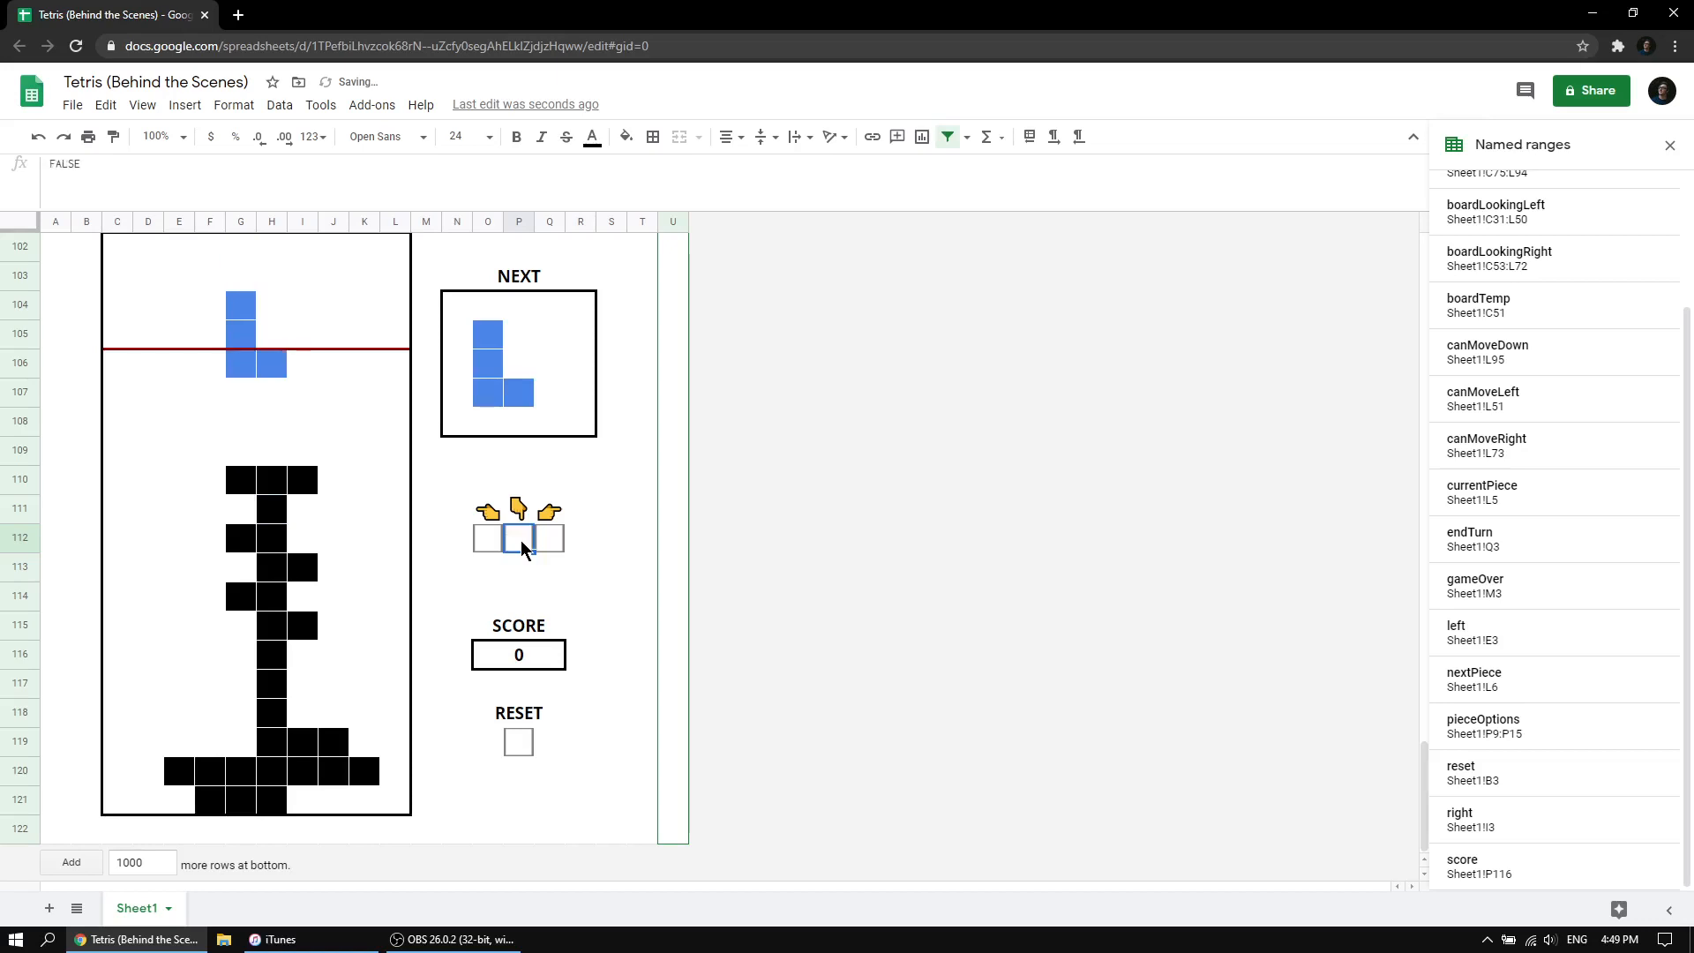
click(521, 540)
click(520, 540)
click(521, 540)
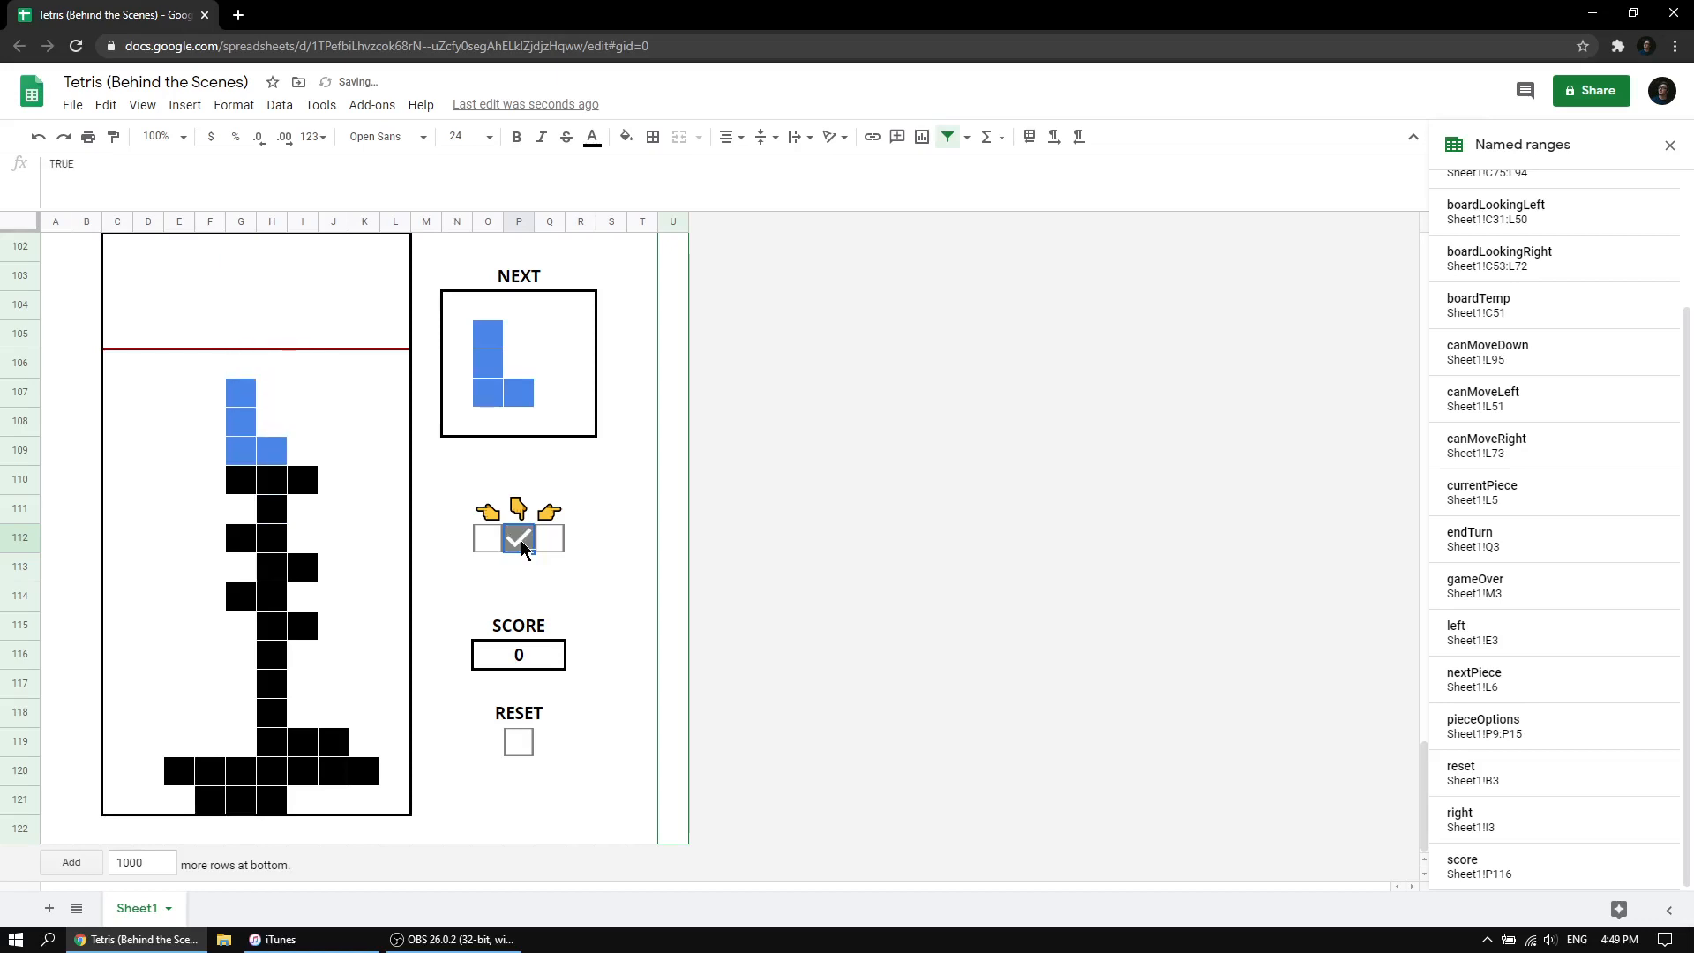
click(521, 540)
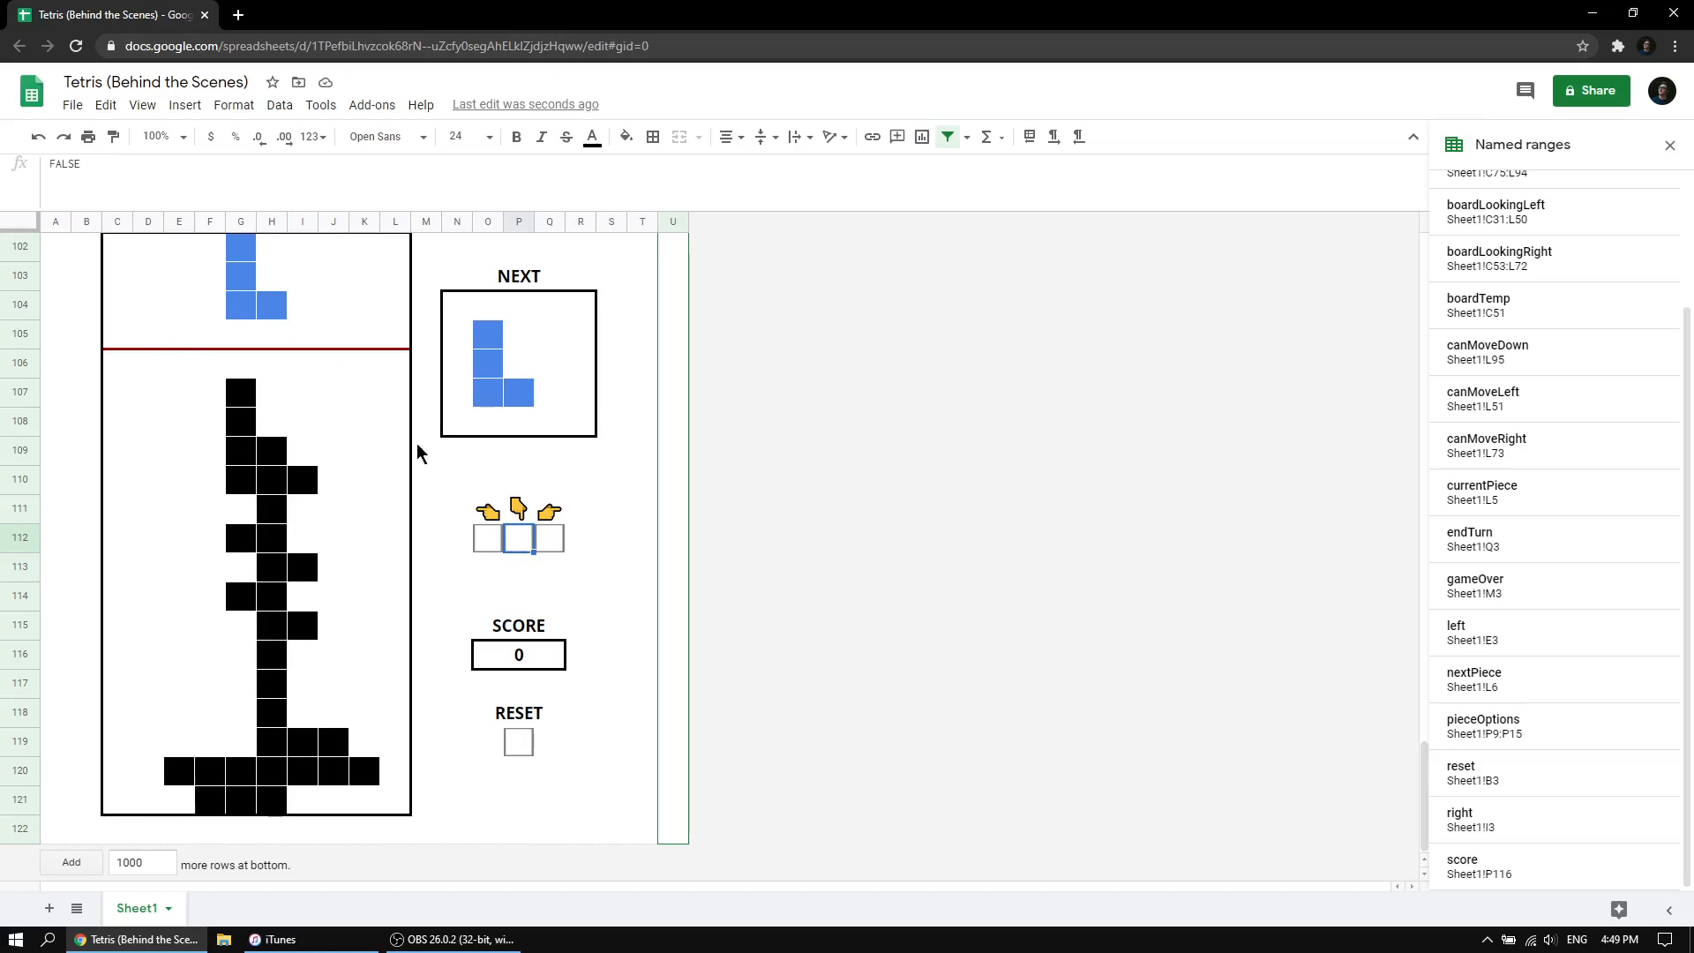
Examine the conditional format rules that colour the display board range C102:L121, starting from cell G104.
click(242, 310)
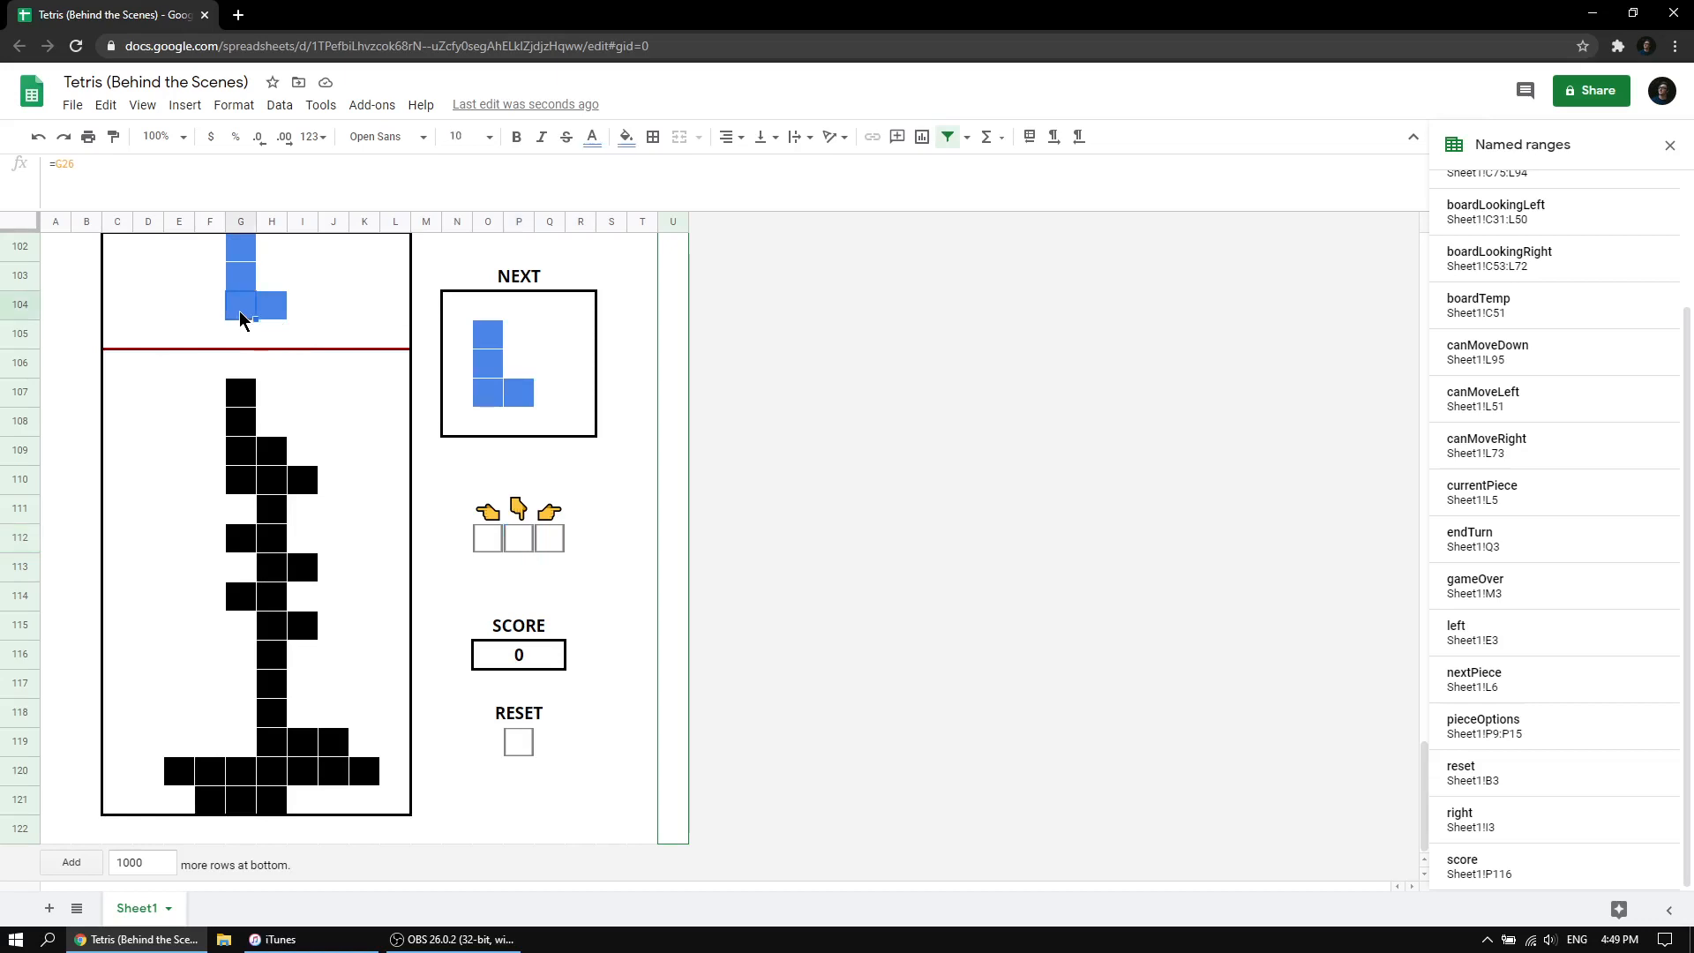
click(233, 104)
click(309, 550)
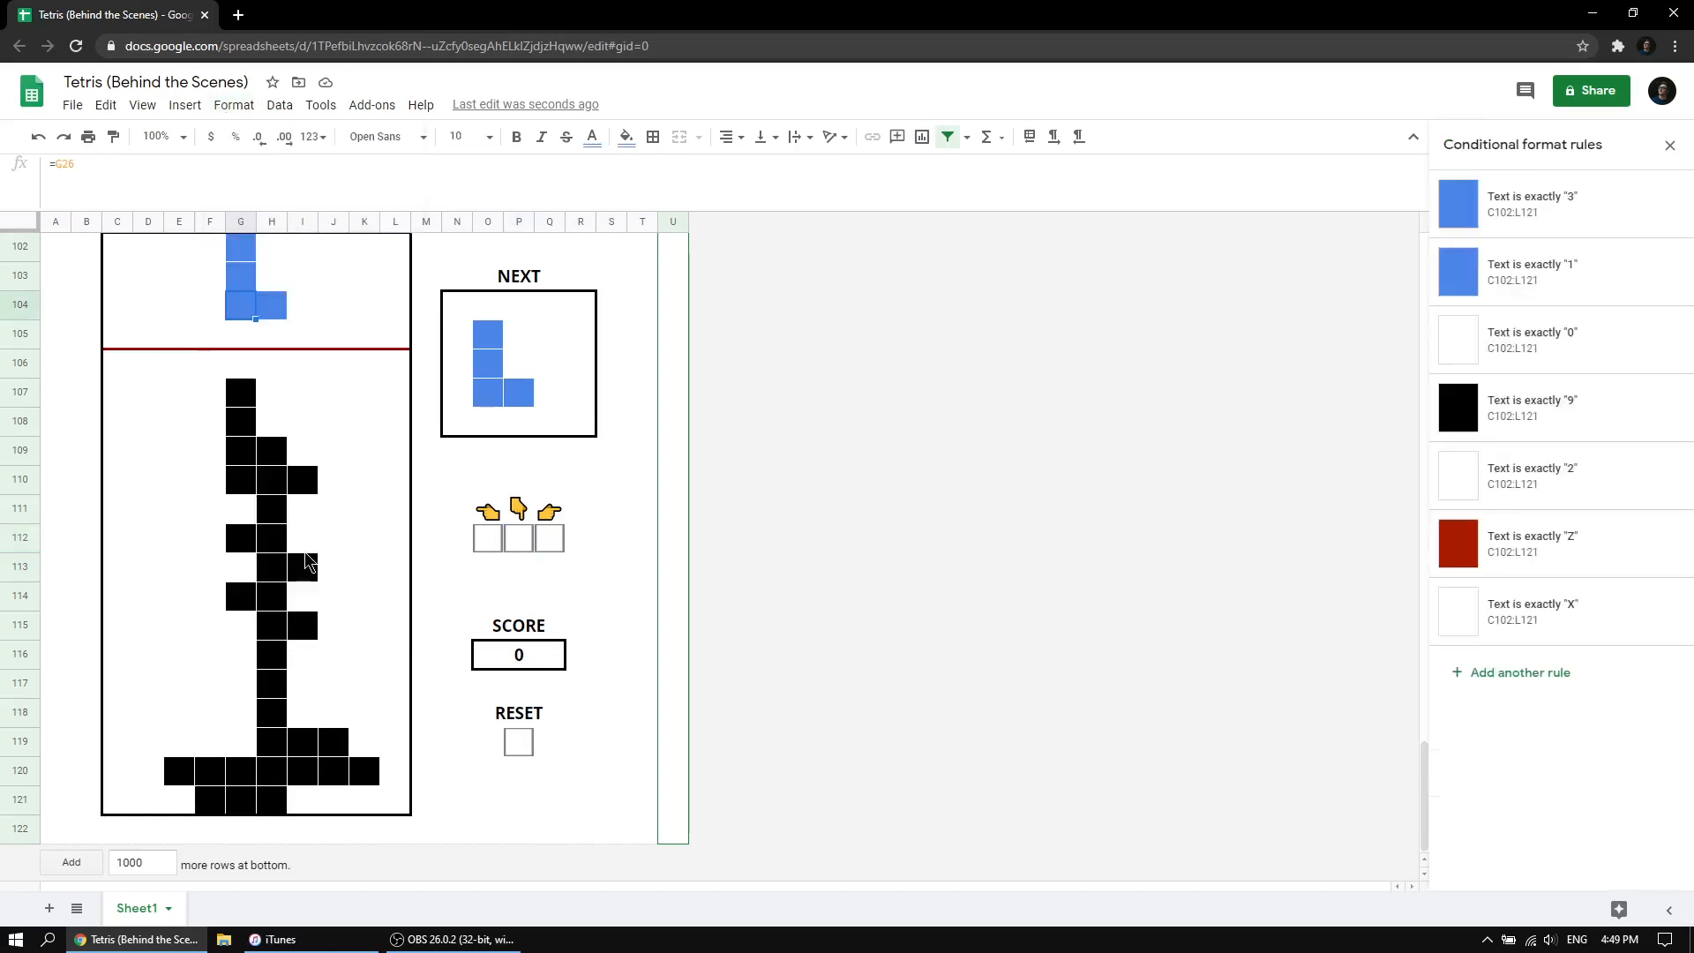
click(1567, 272)
click(1670, 146)
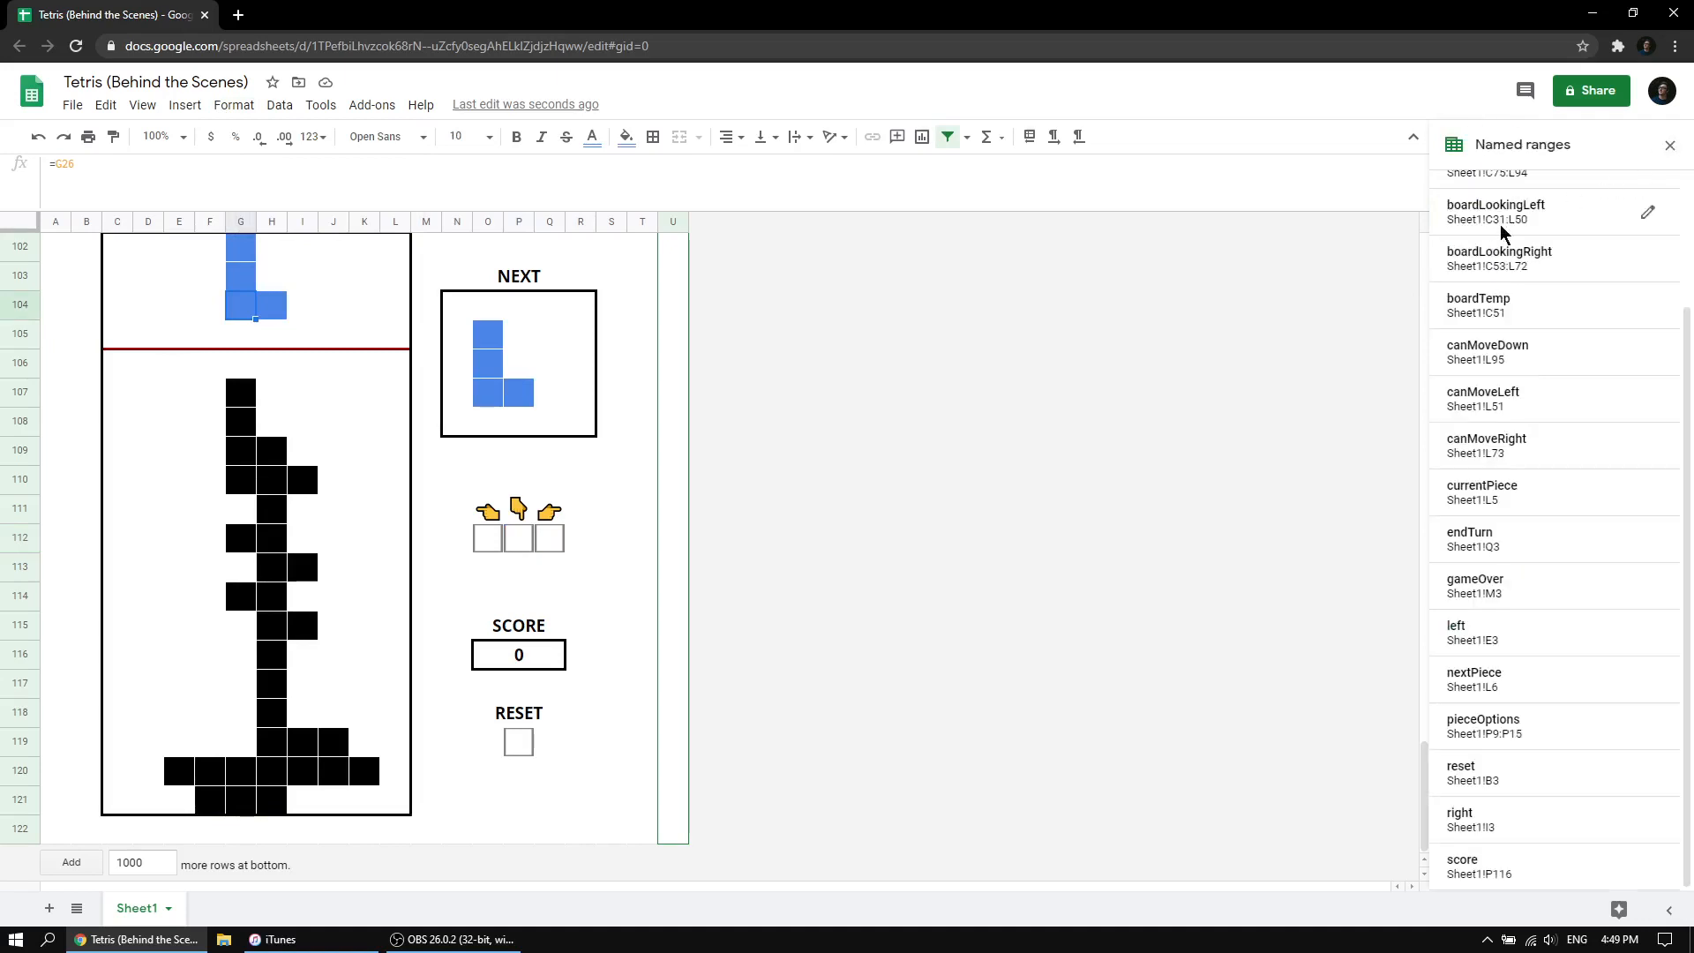
click(232, 105)
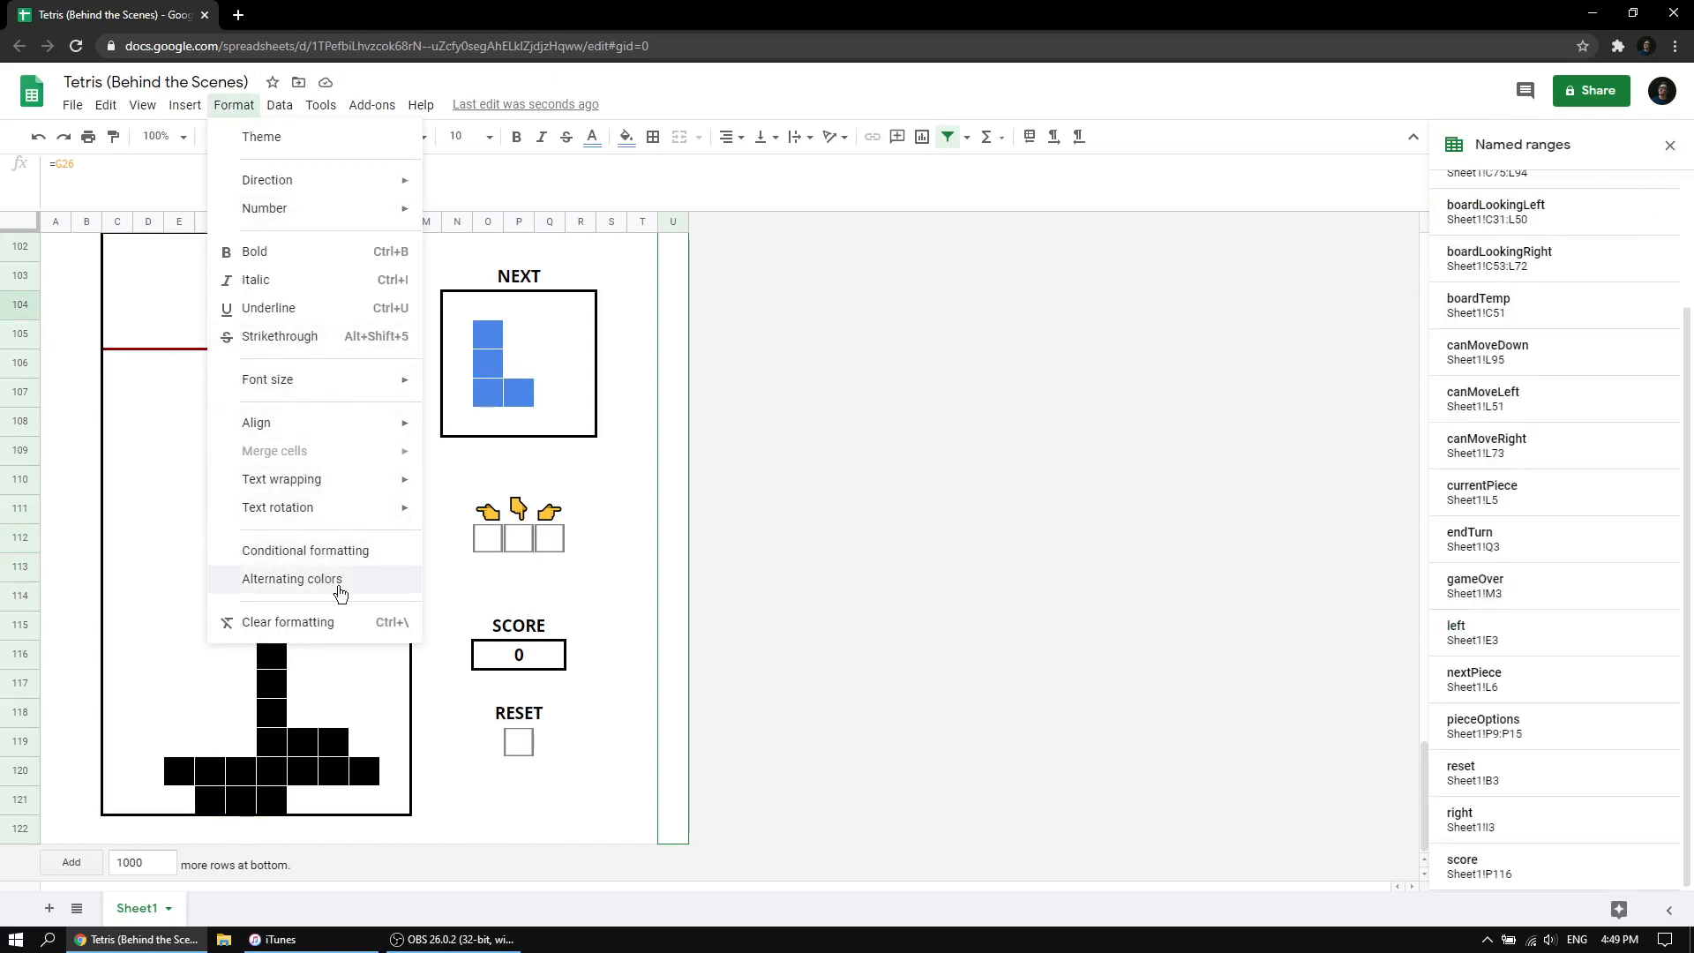
click(300, 551)
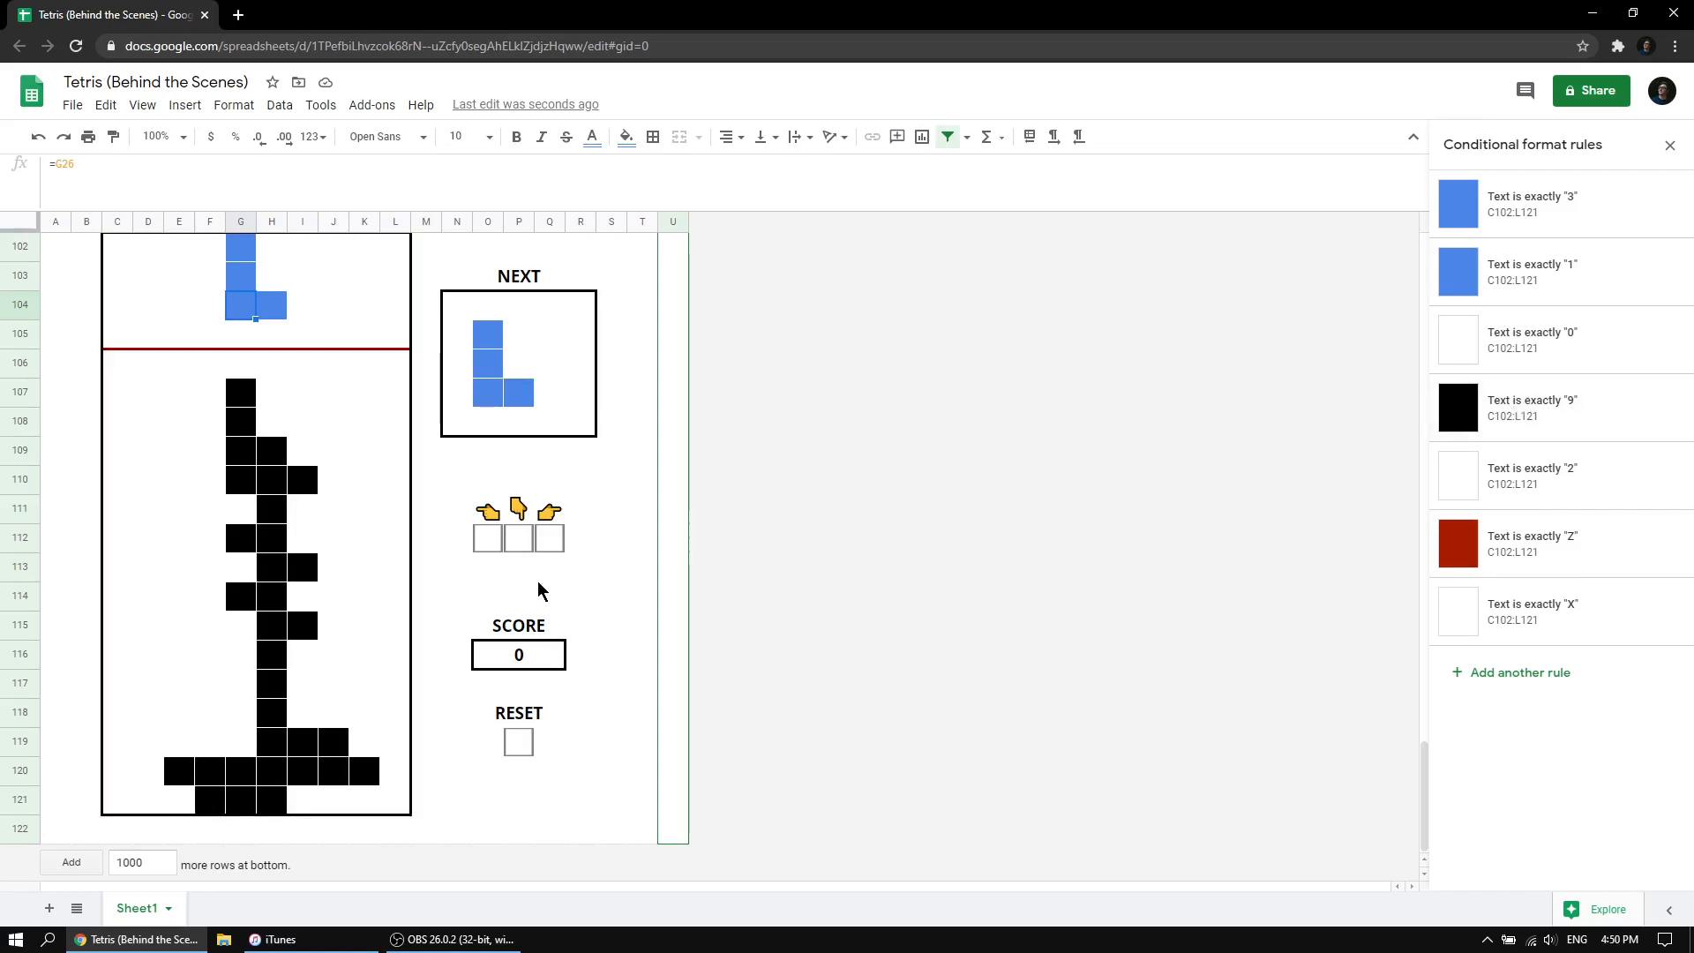
Lower the last L-shaped piece onto the stack so it locks across the red line, and make one more down move to trigger game over.
click(521, 542)
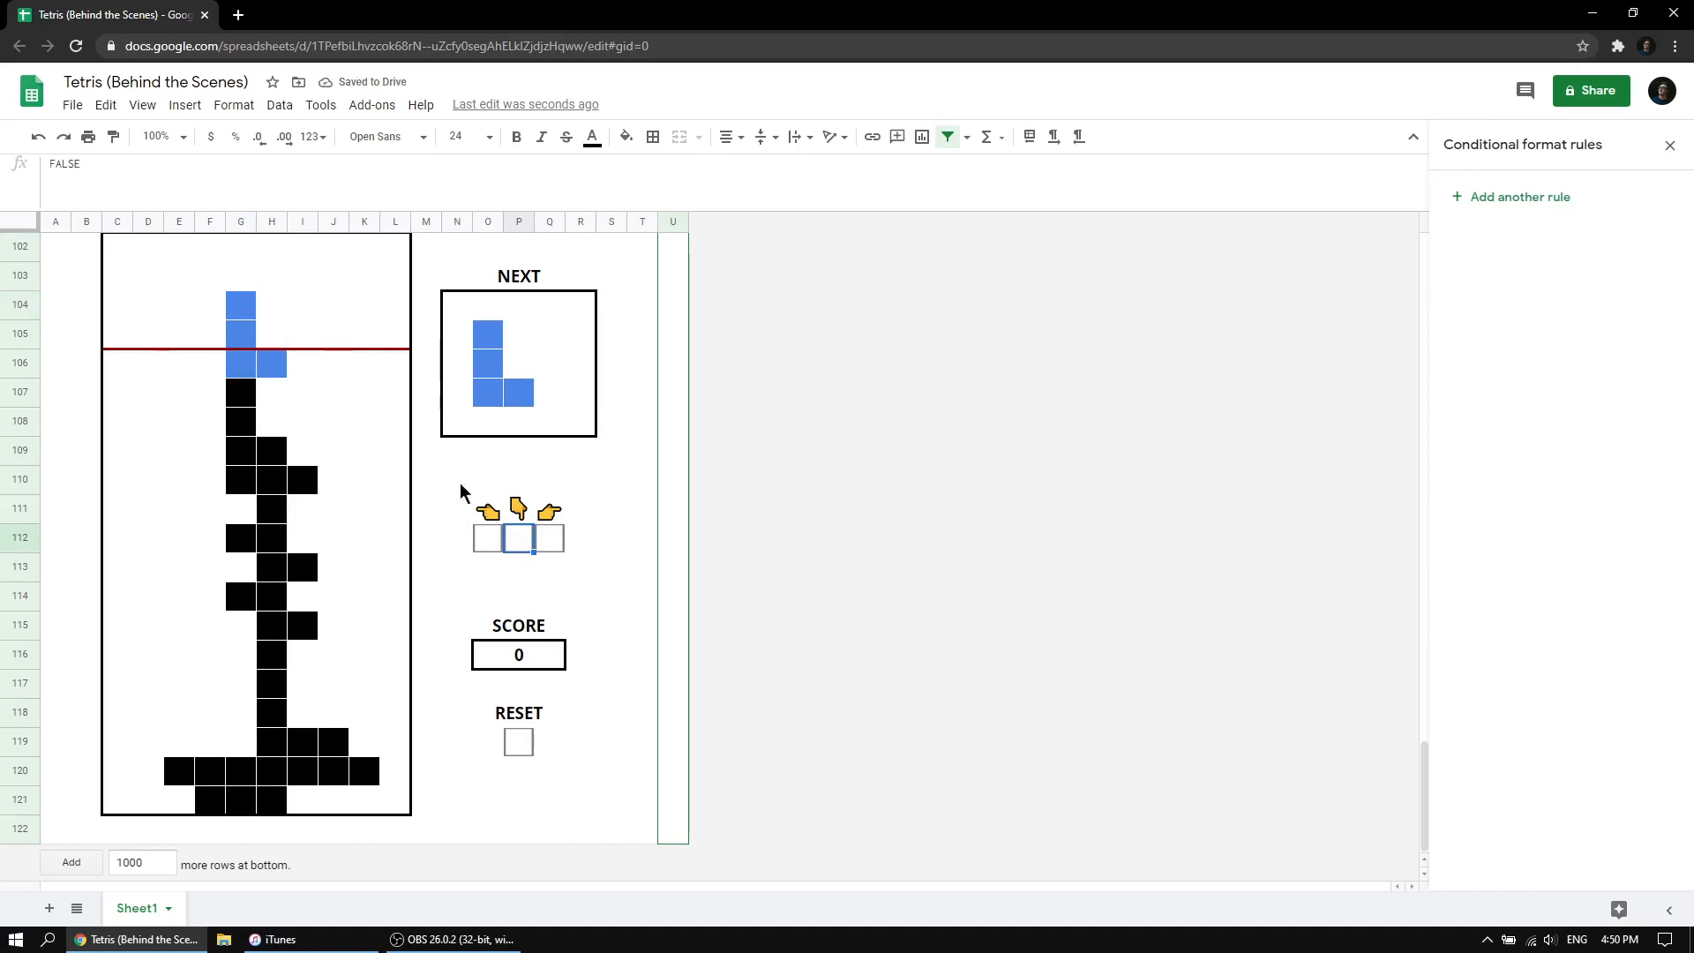
click(521, 542)
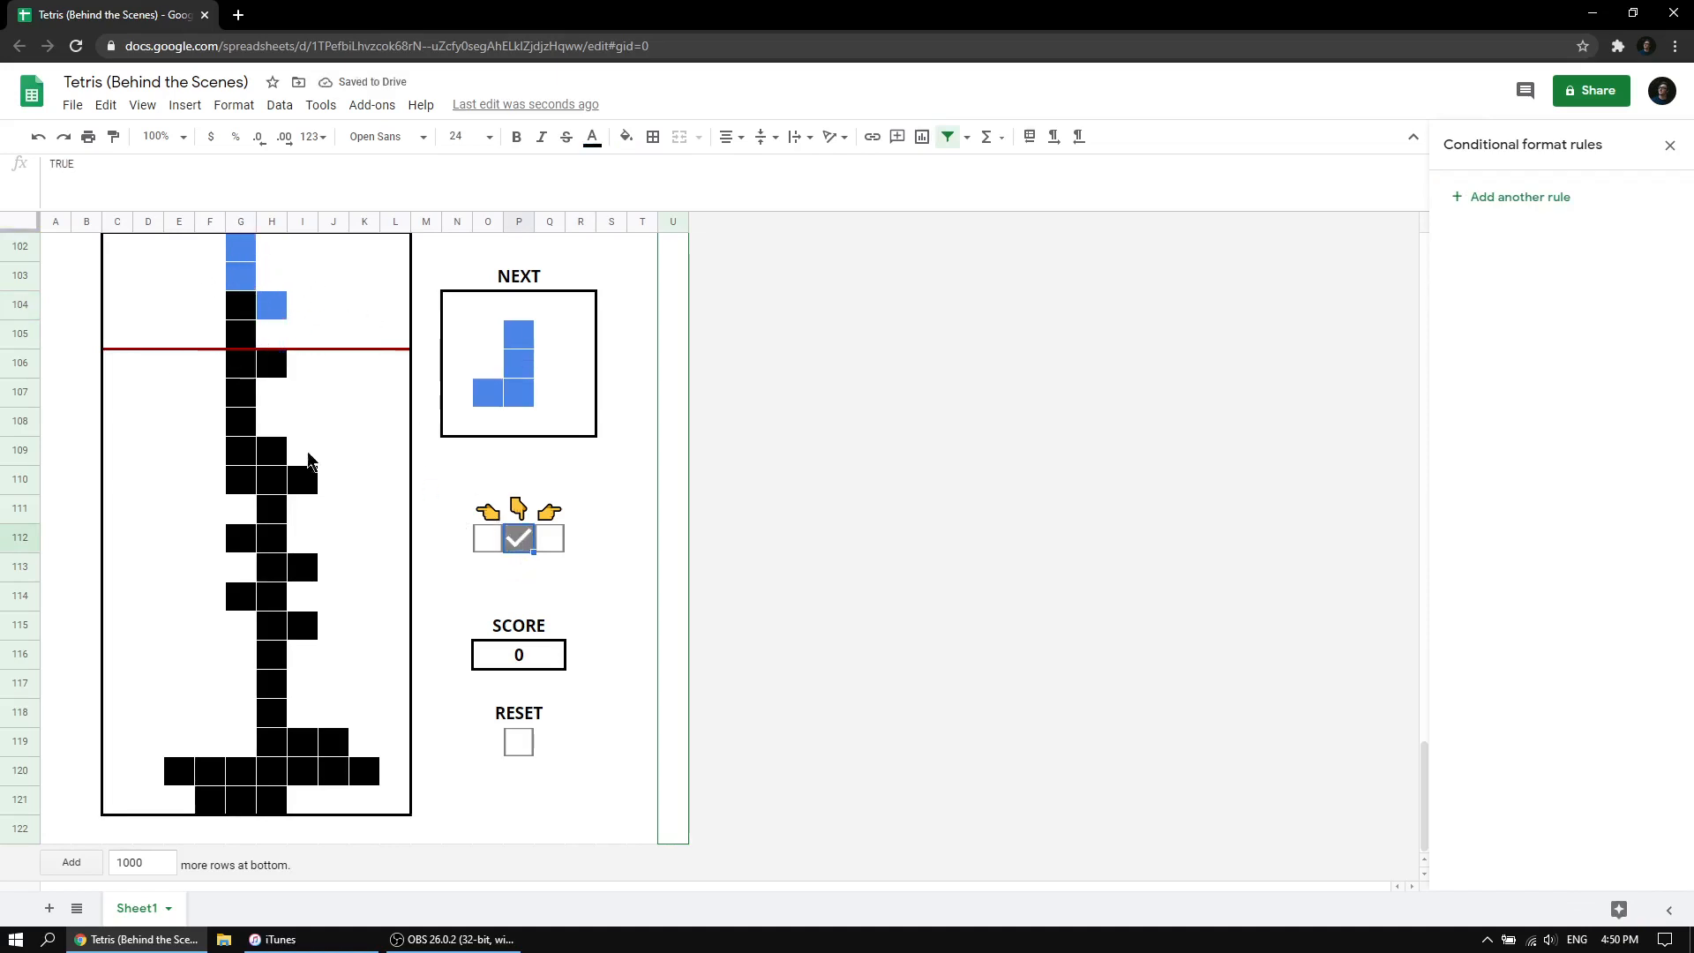
scroll(159, 287, up, 2)
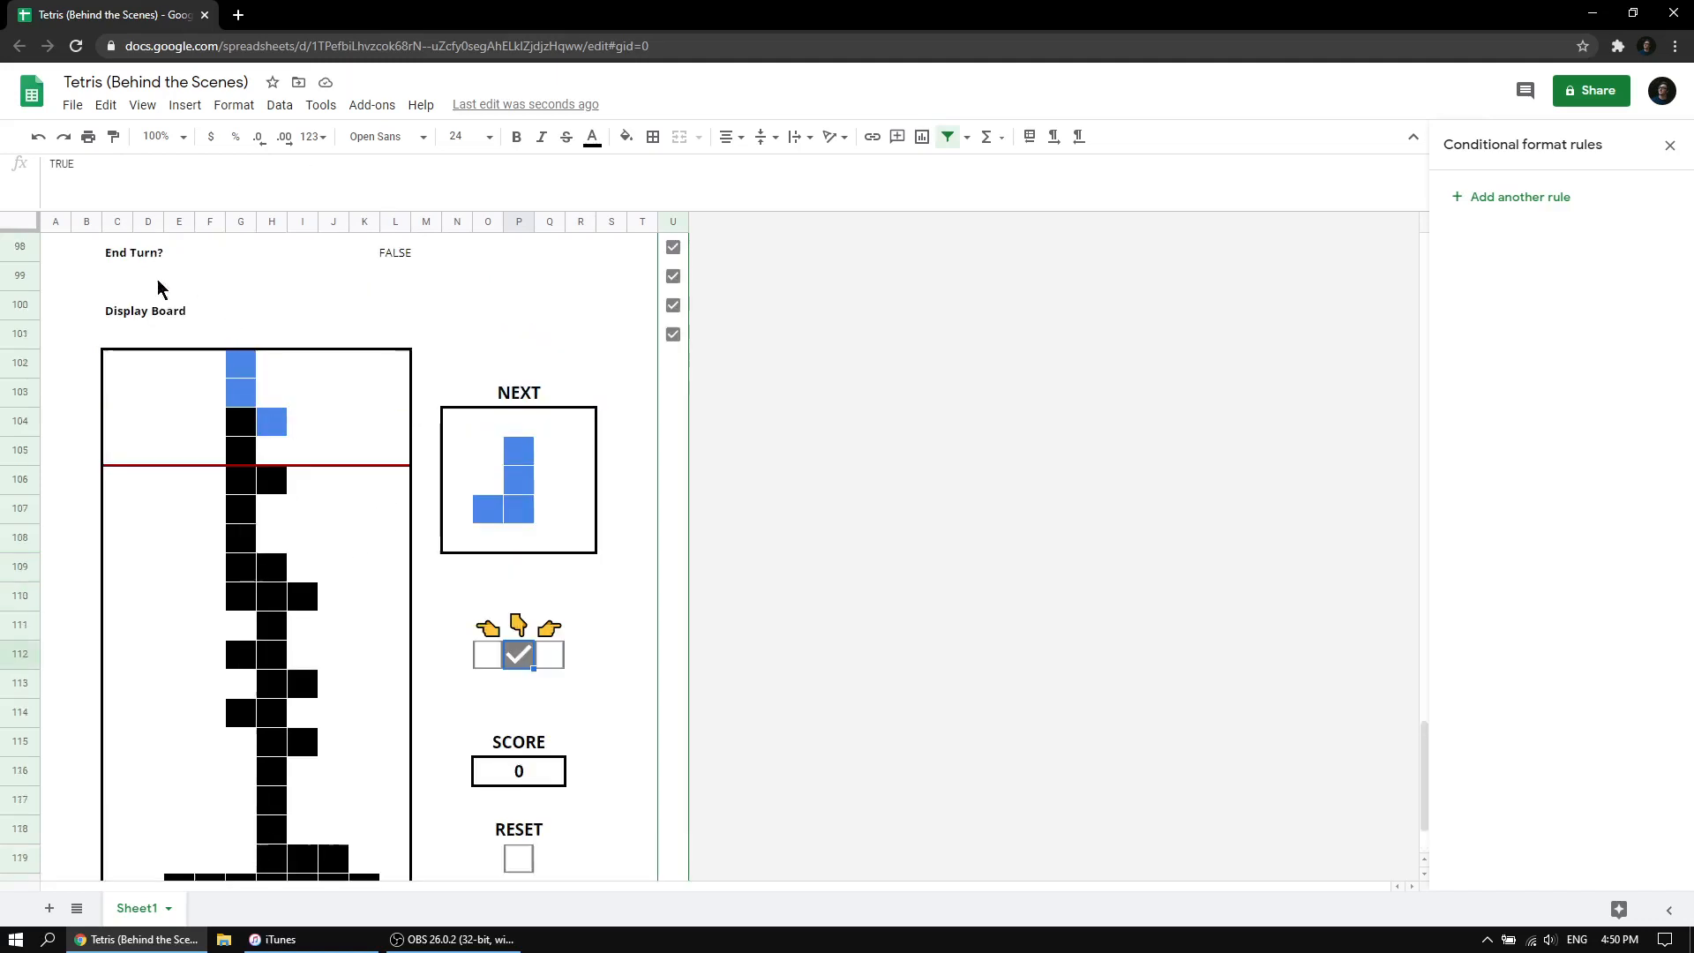
click(518, 657)
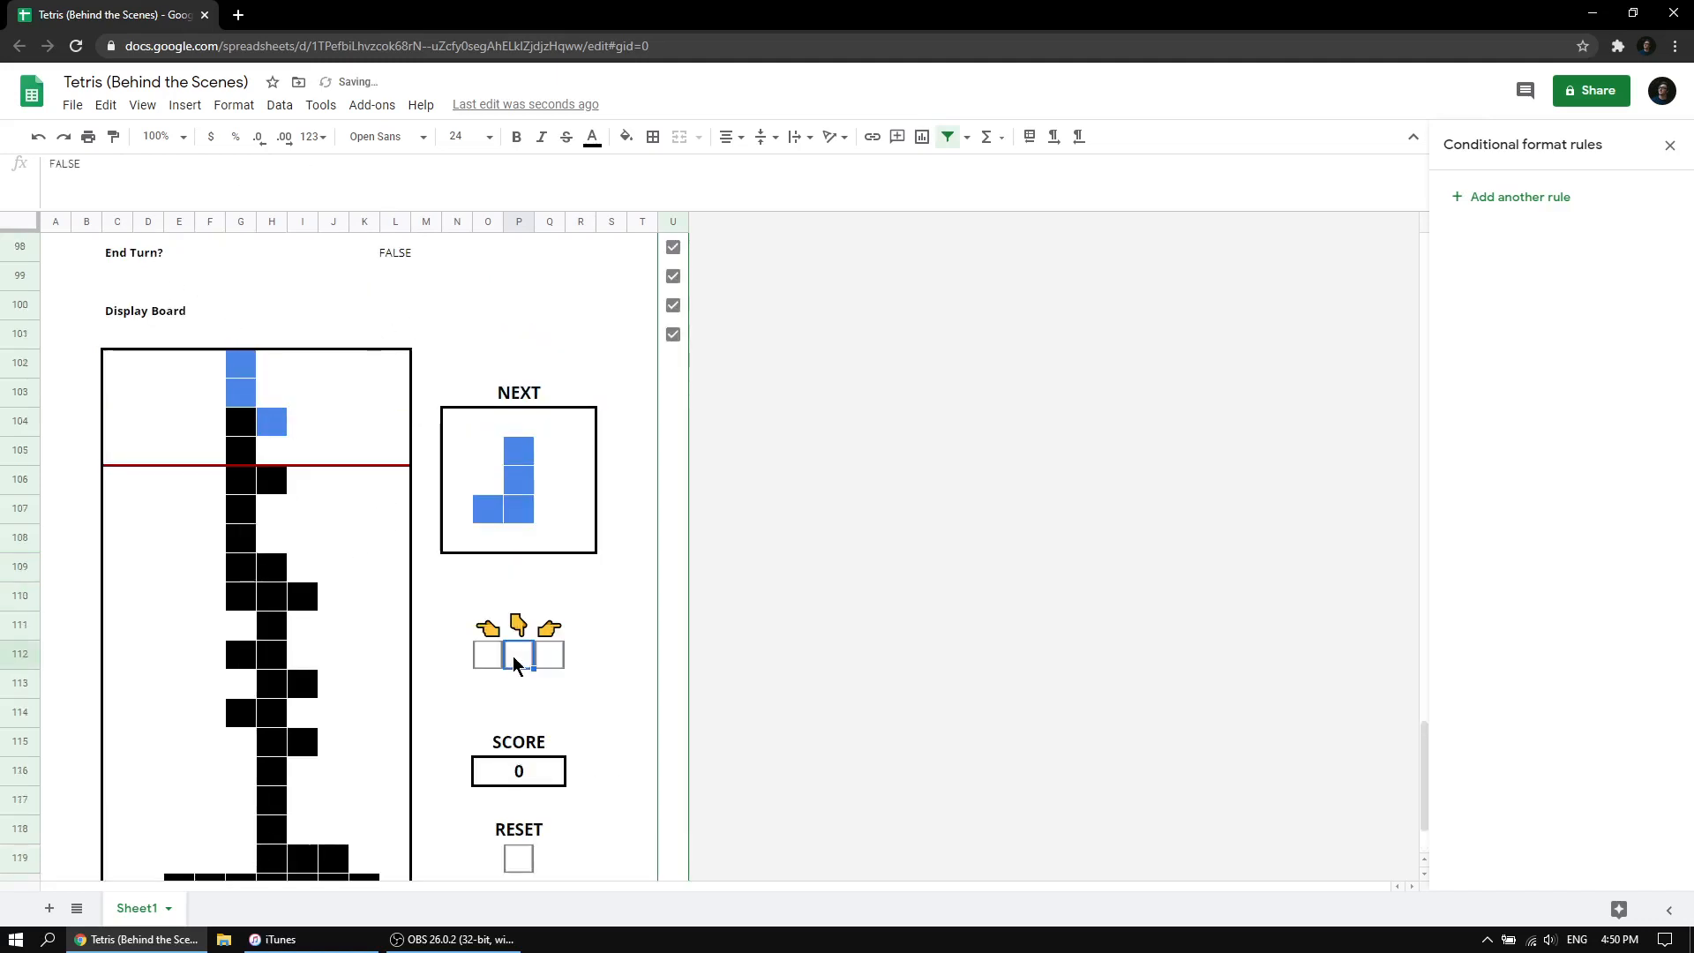
scroll(455, 657, down, 1)
scroll(446, 644, down, 1)
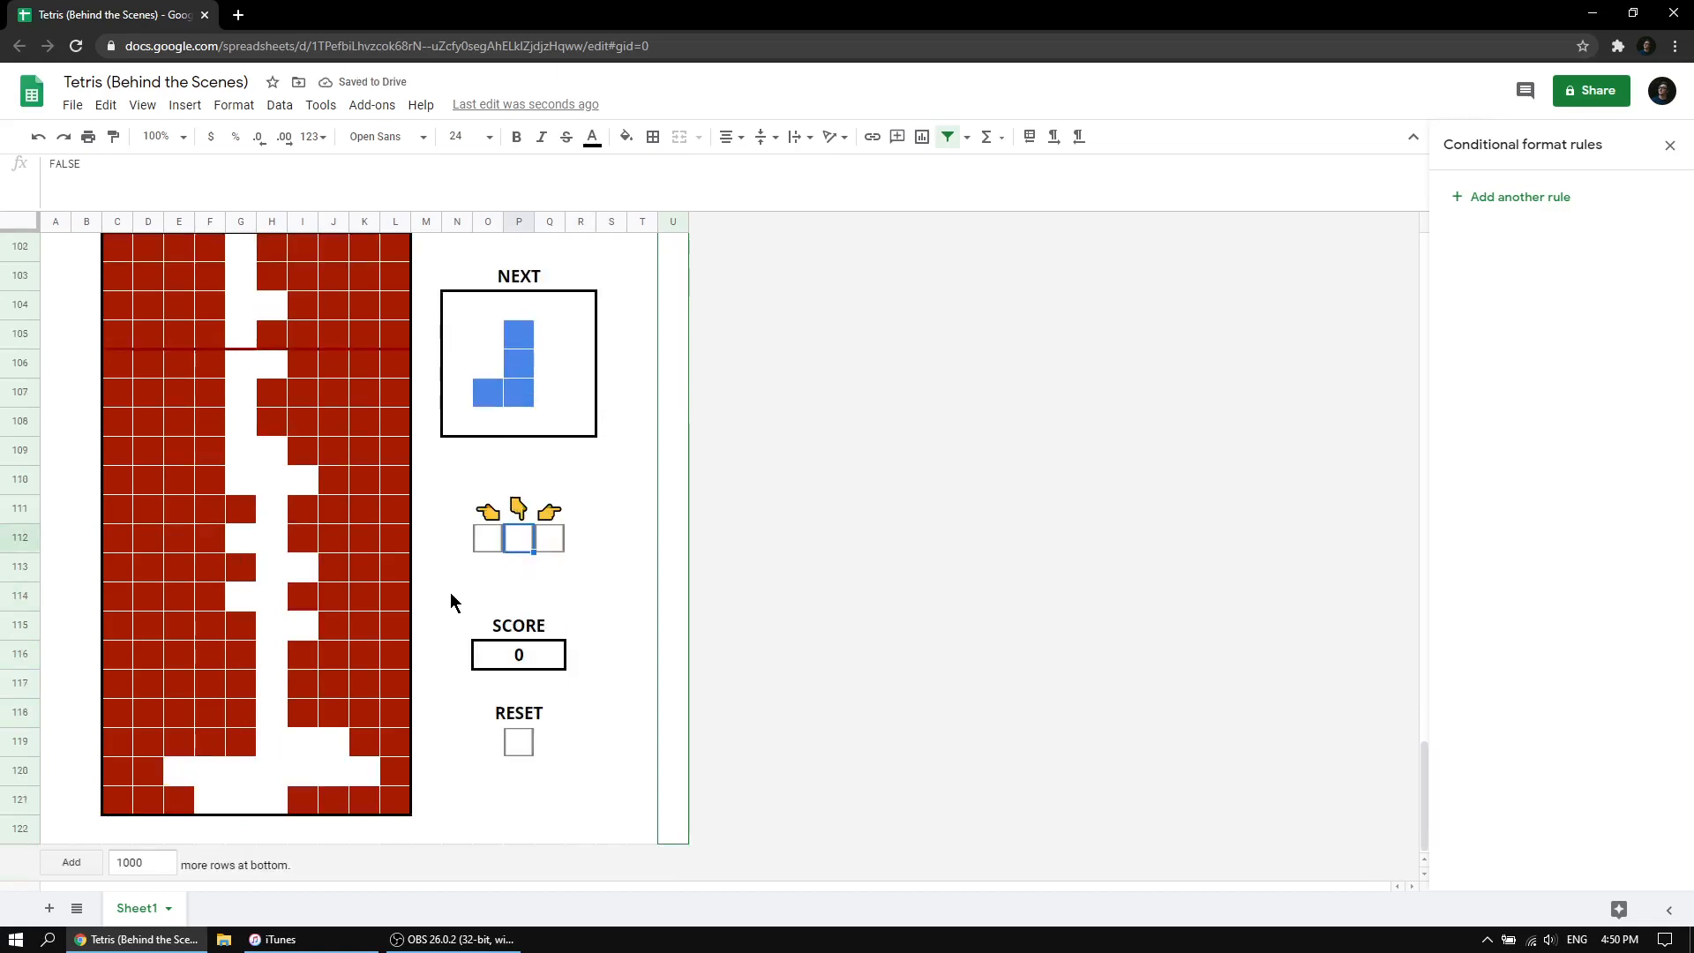
Examine the "Z" conditional format rule for display cell C102 and the gameOver condition in the formula of real board cell G20.
scroll(322, 492, up, 1)
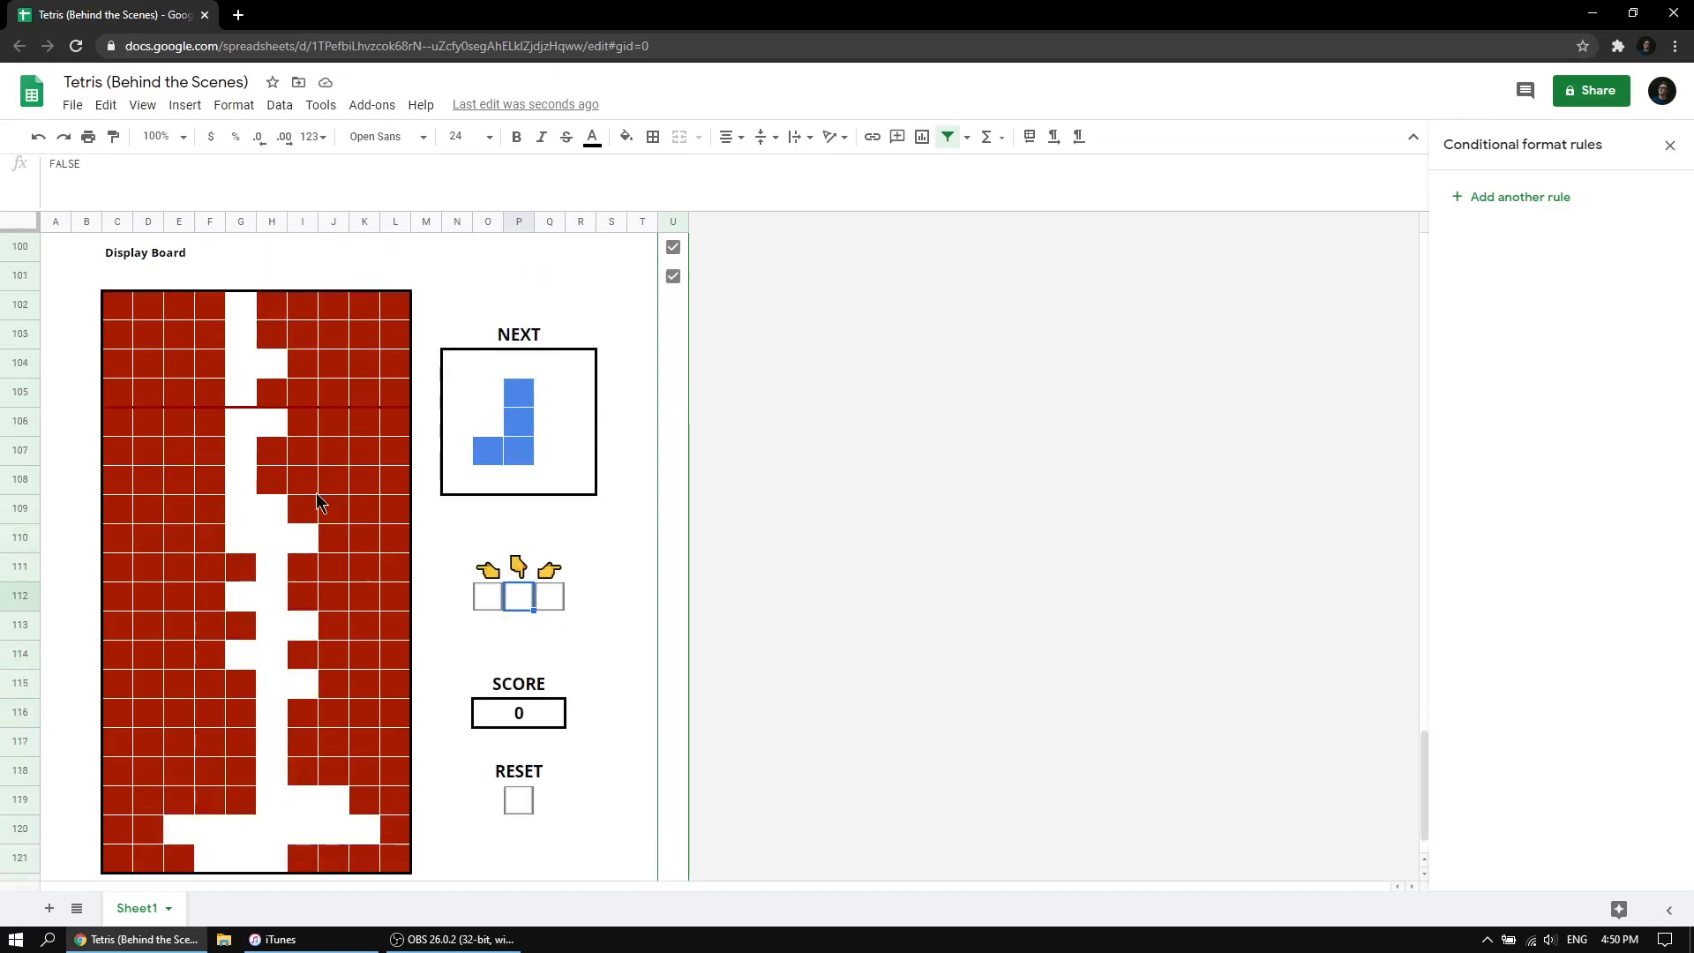
click(119, 308)
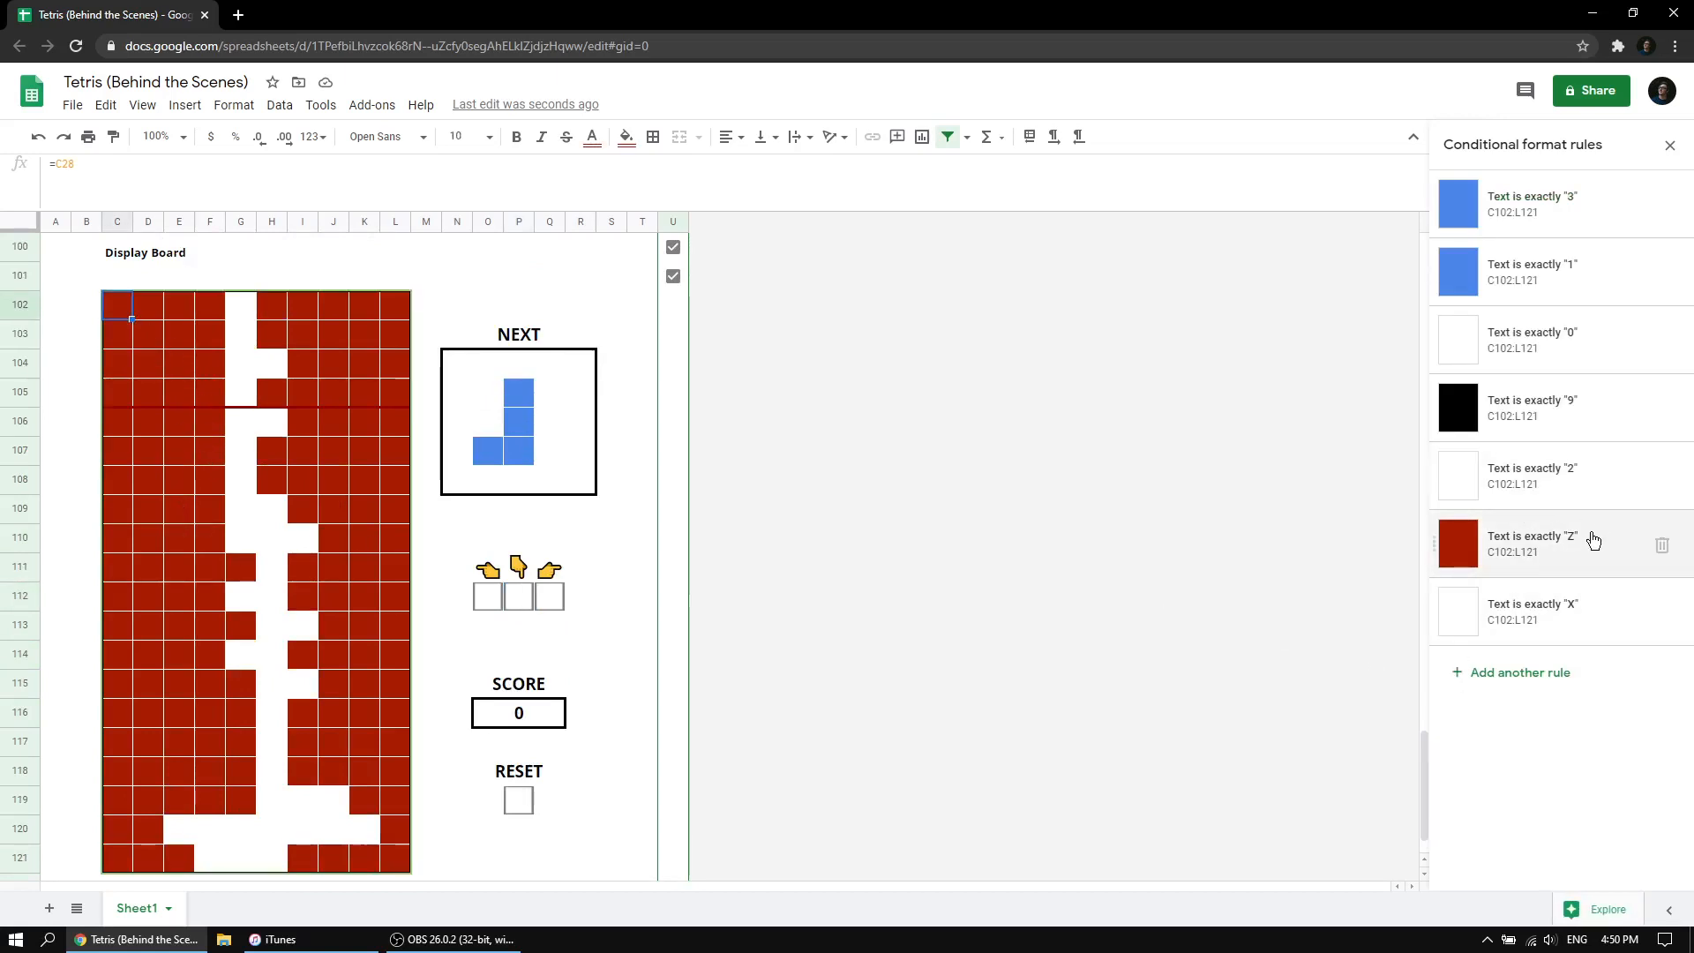
scroll(702, 602, up, 15)
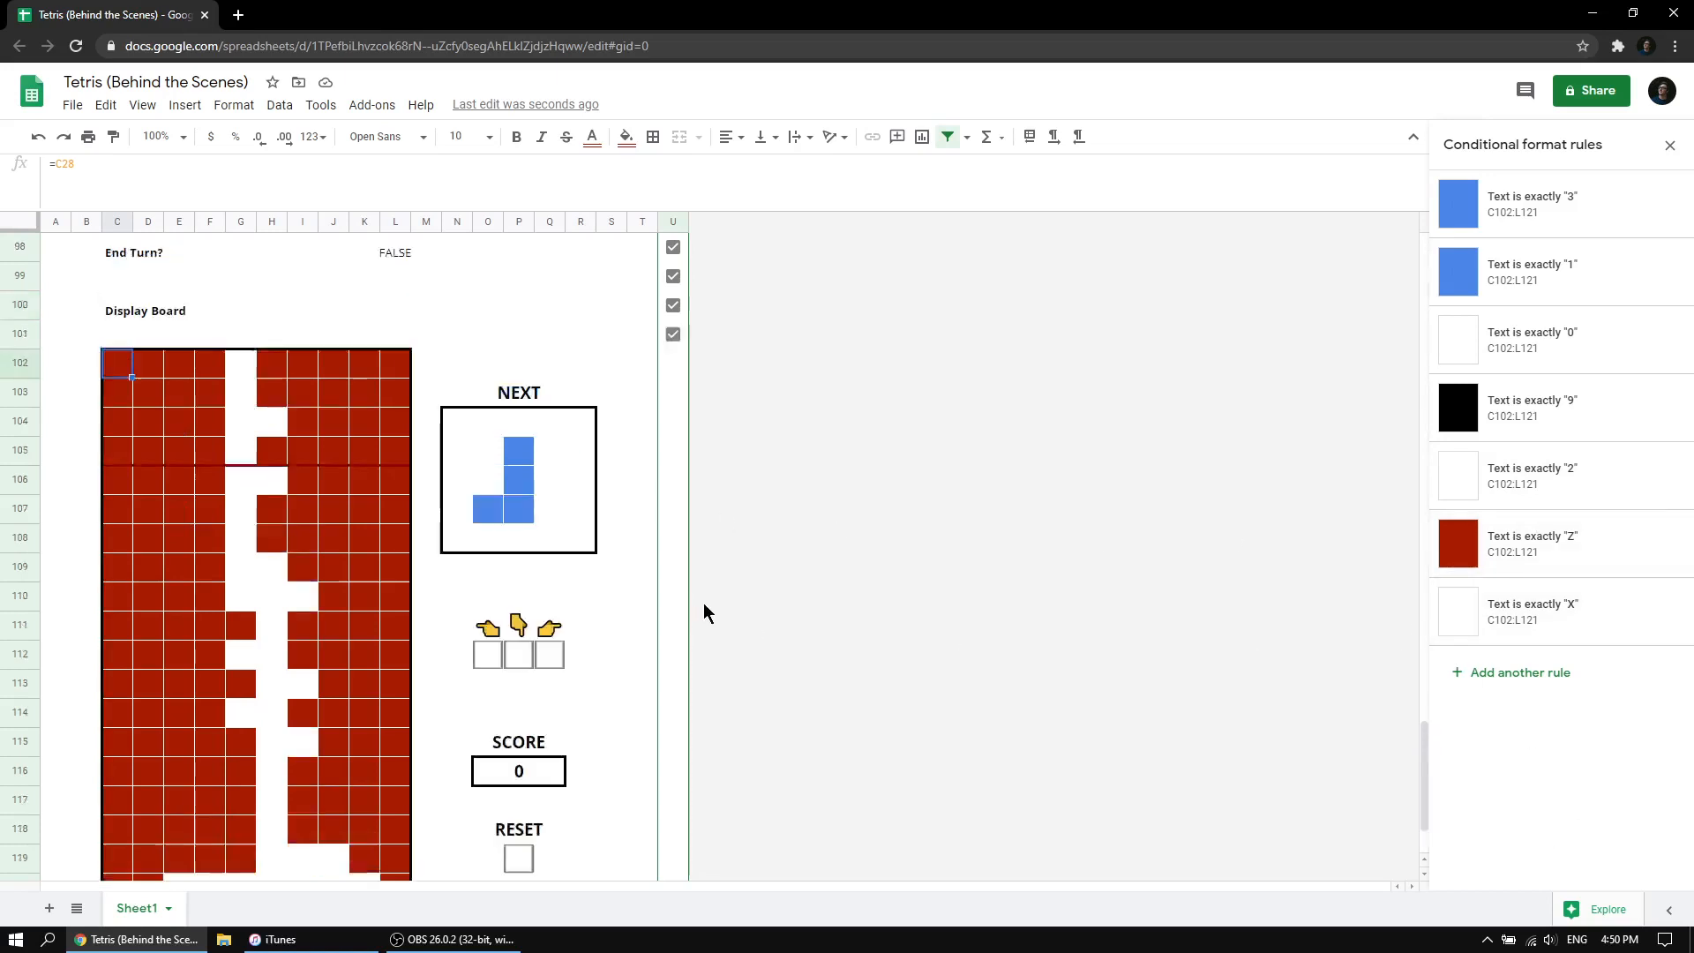
scroll(441, 547, up, 12)
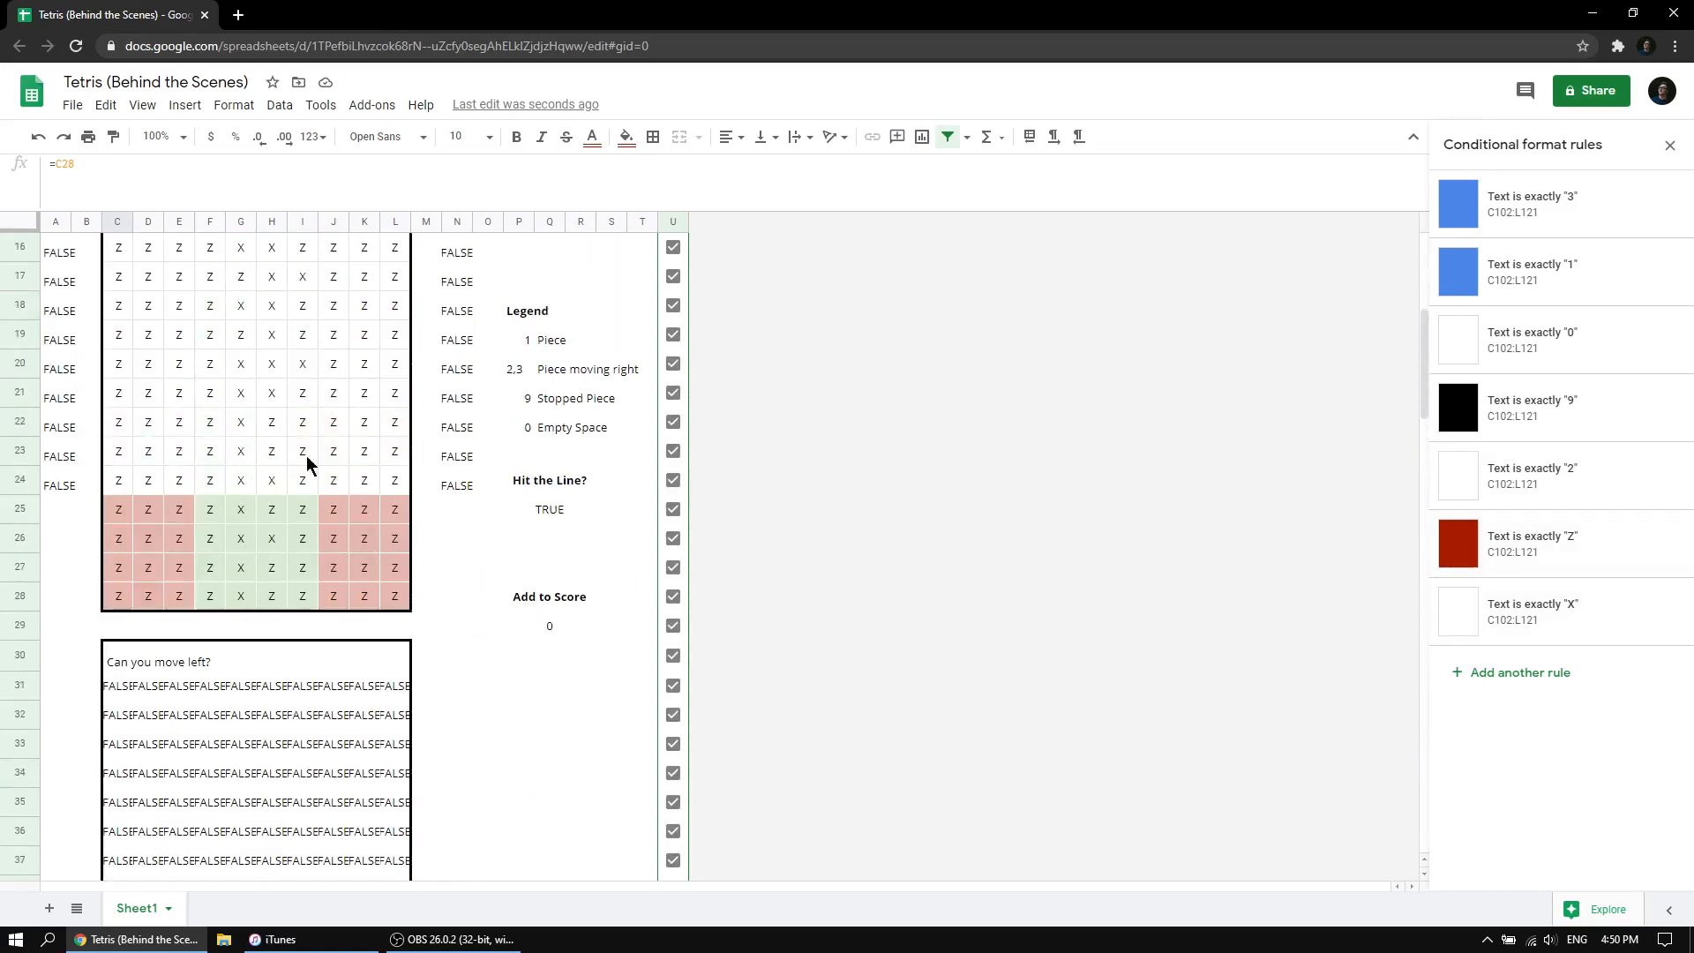
click(243, 365)
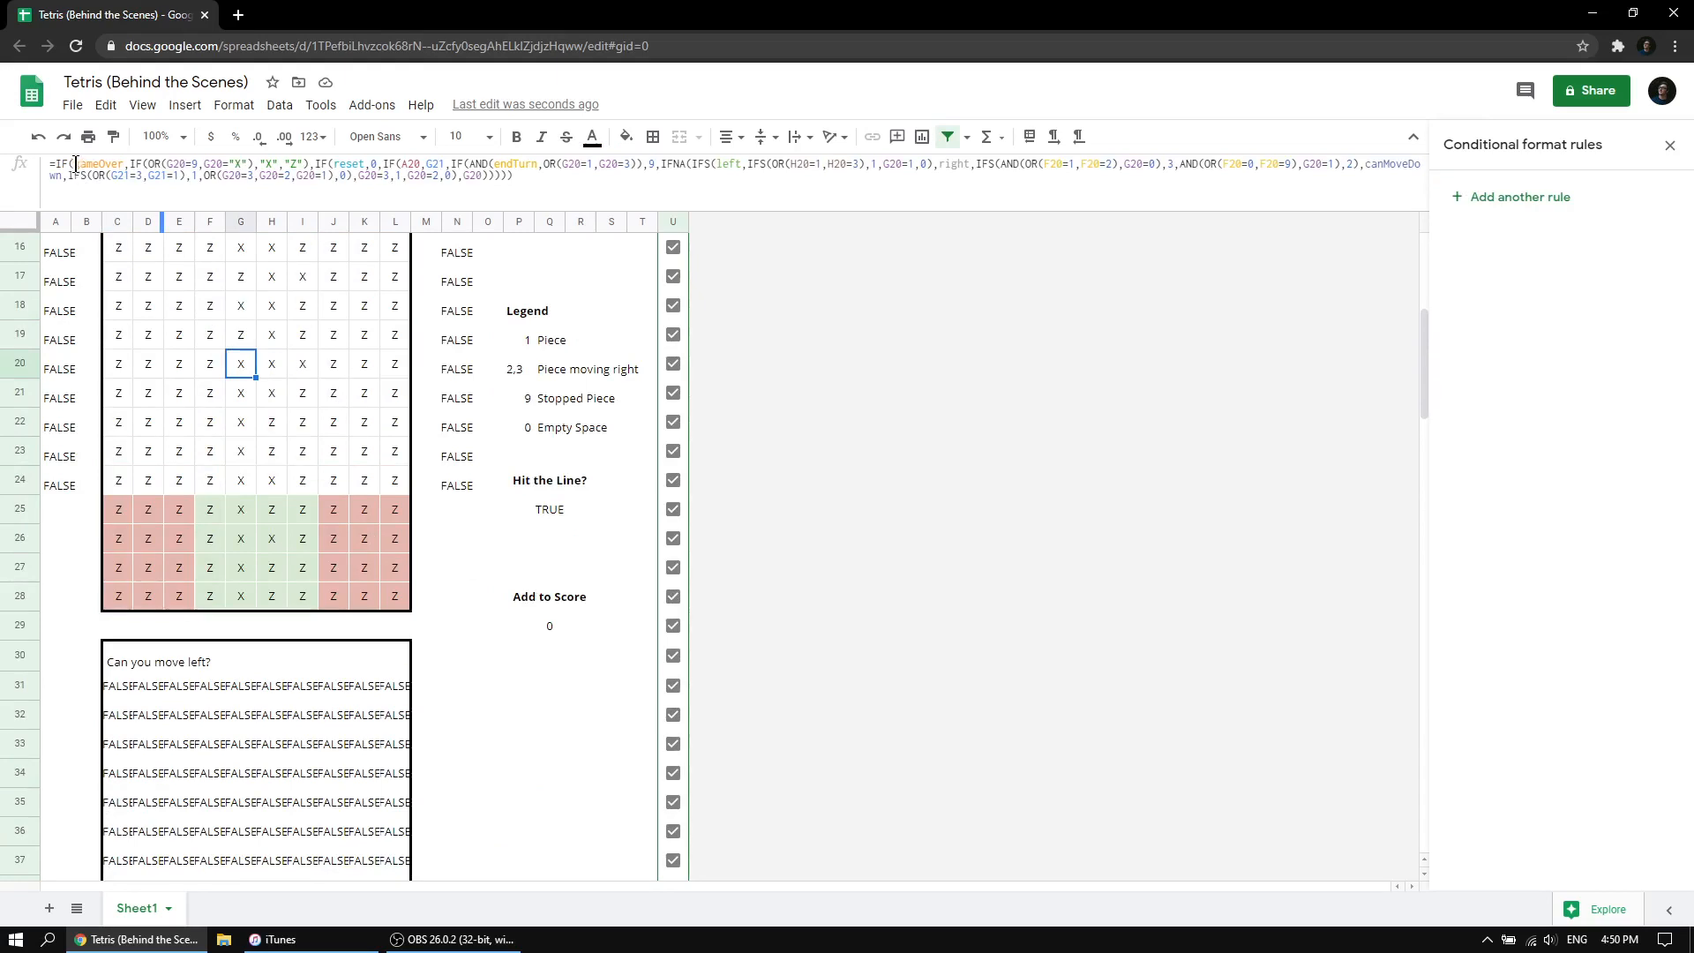
drag(74, 166, 125, 166)
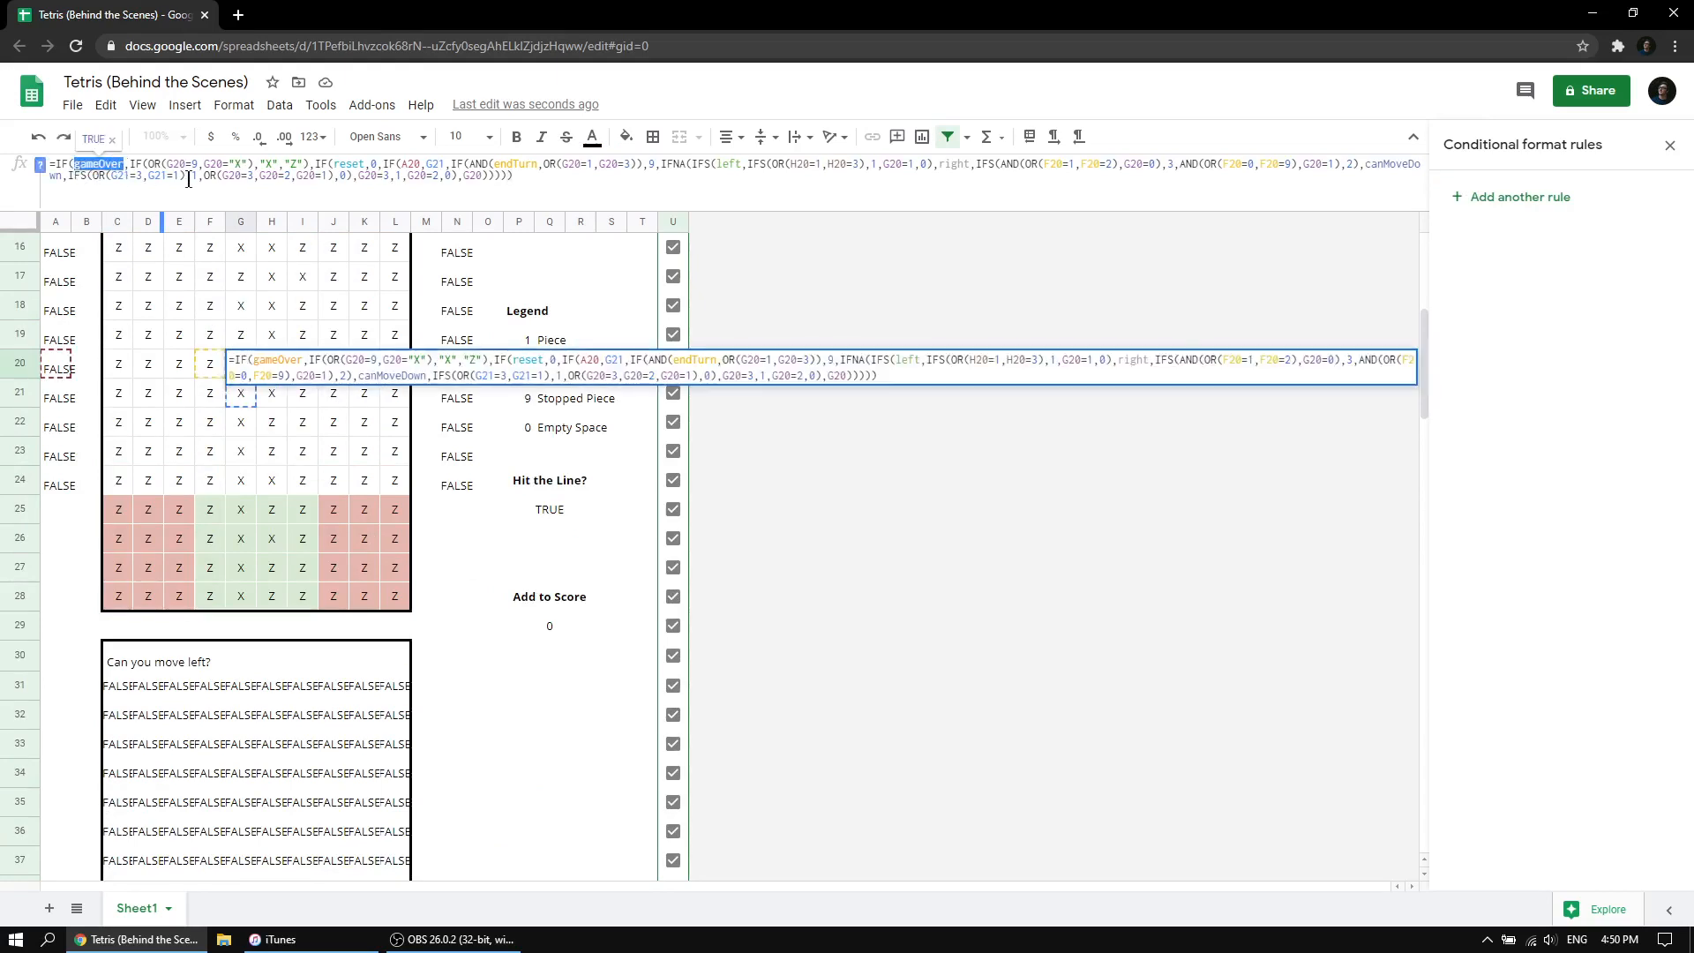
Examine the Game Over formula in cell L97 and the "Hit the Line?" formula in cell Q25 that it refers to.
scroll(468, 582, down, 20)
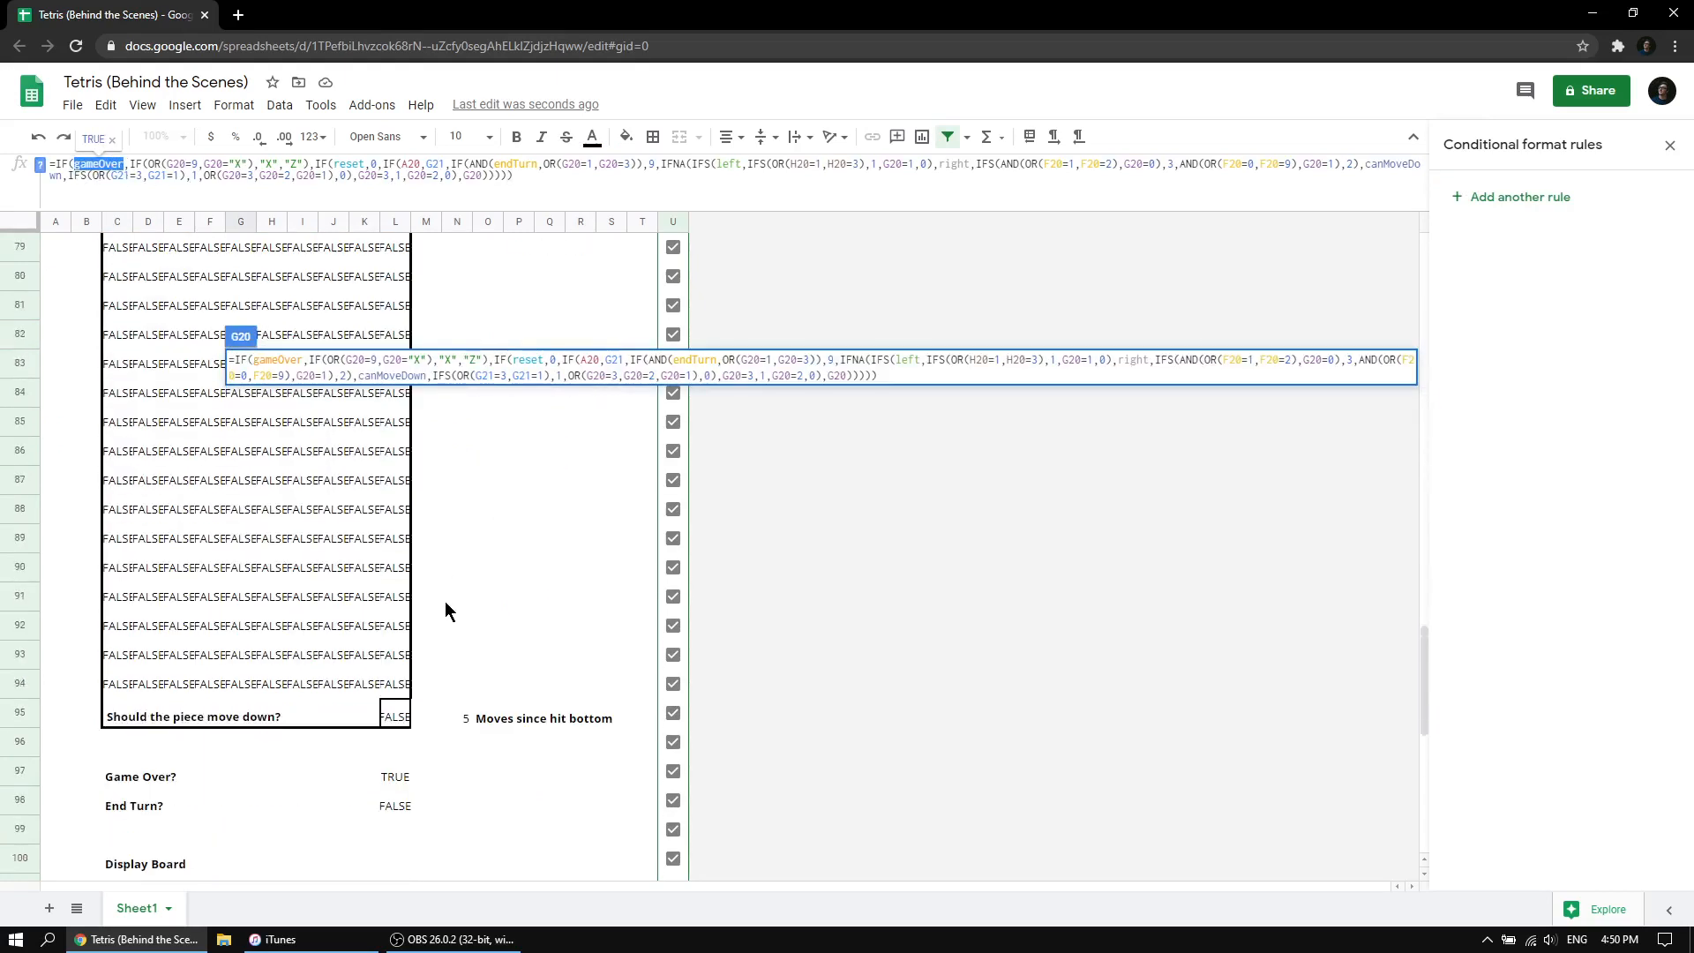
scroll(444, 600, down, 1)
click(394, 716)
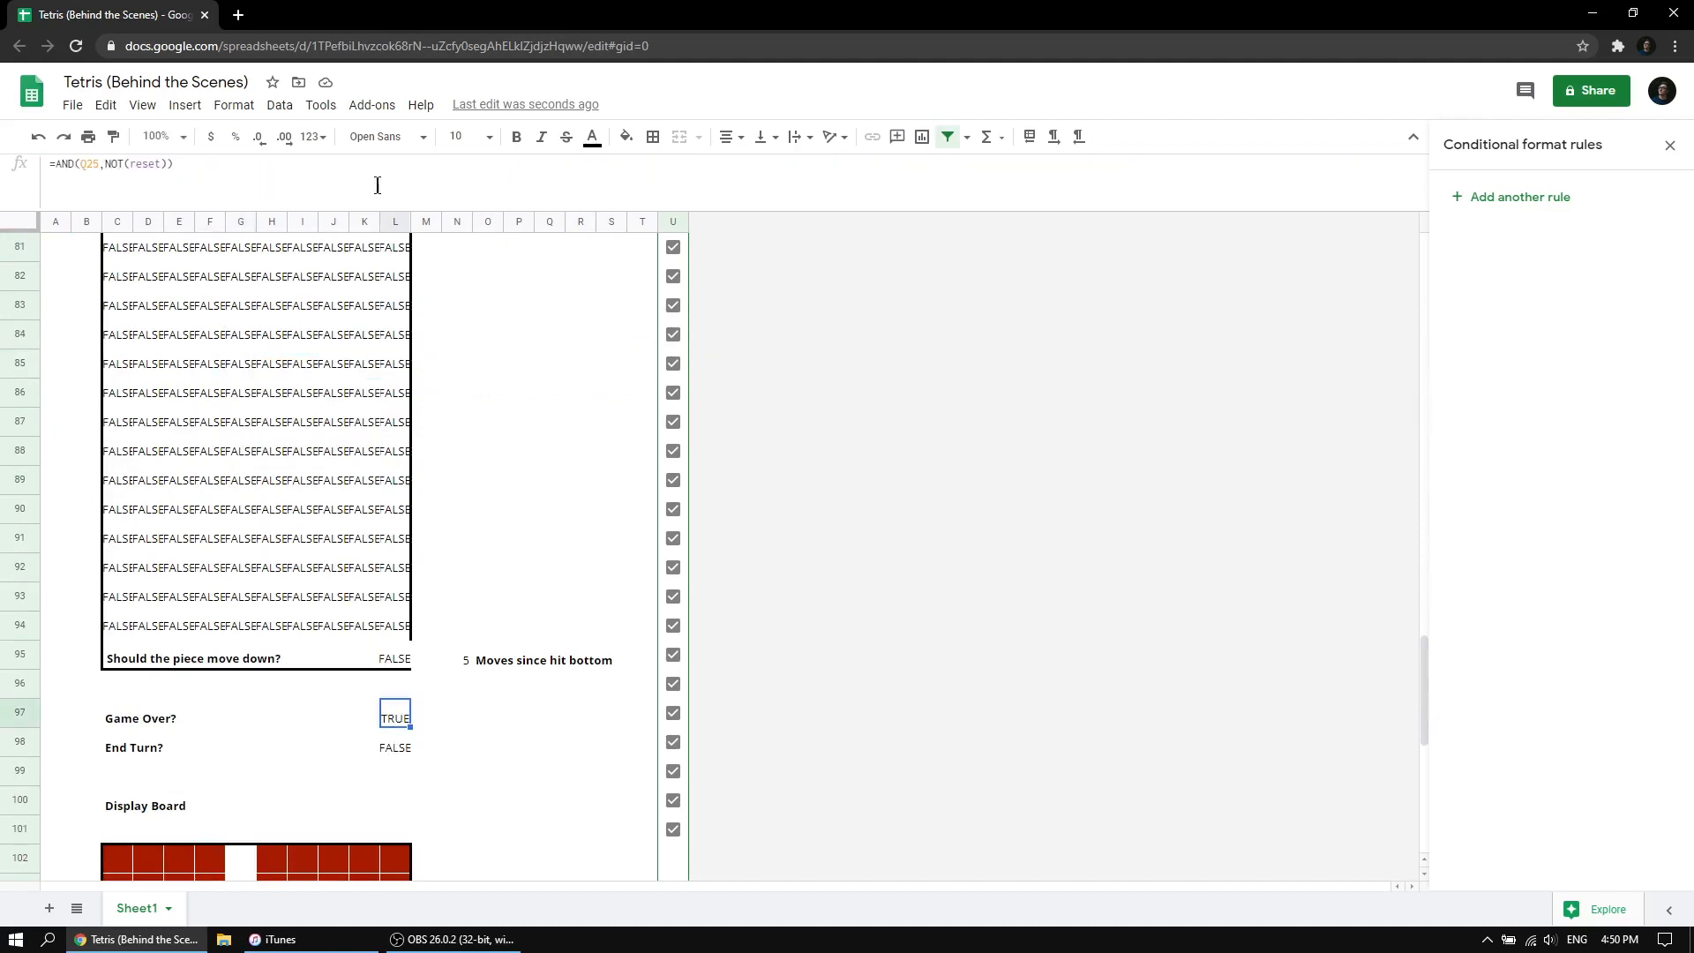
scroll(517, 390, up, 14)
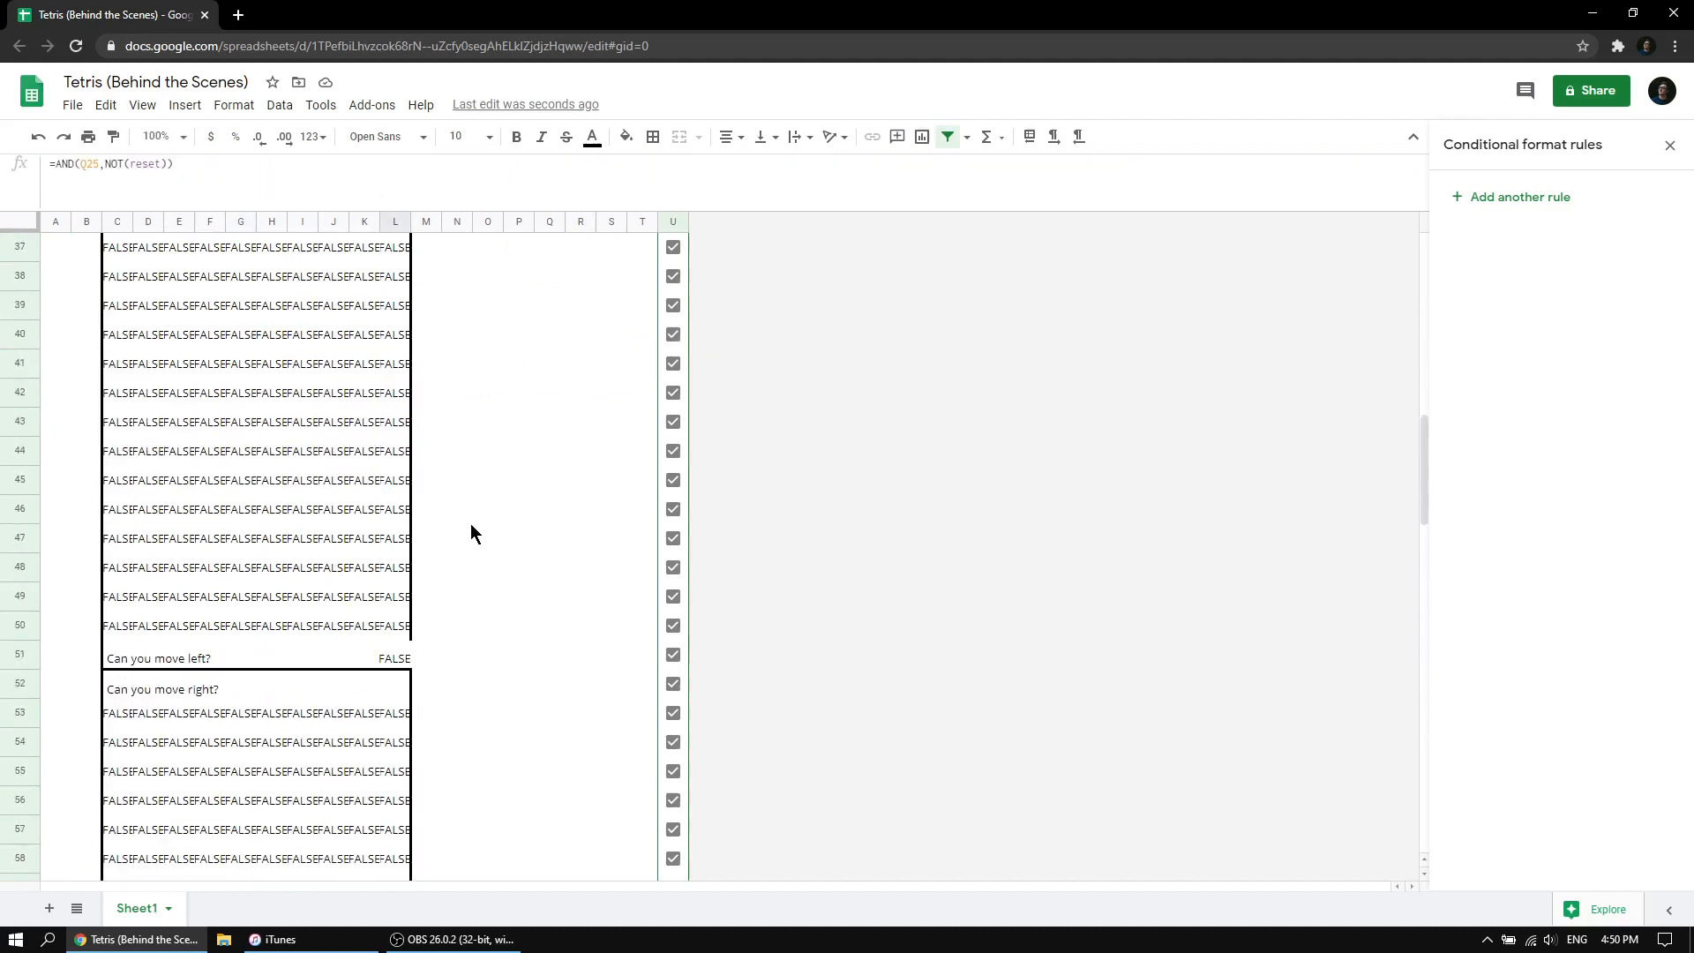
scroll(521, 491, up, 6)
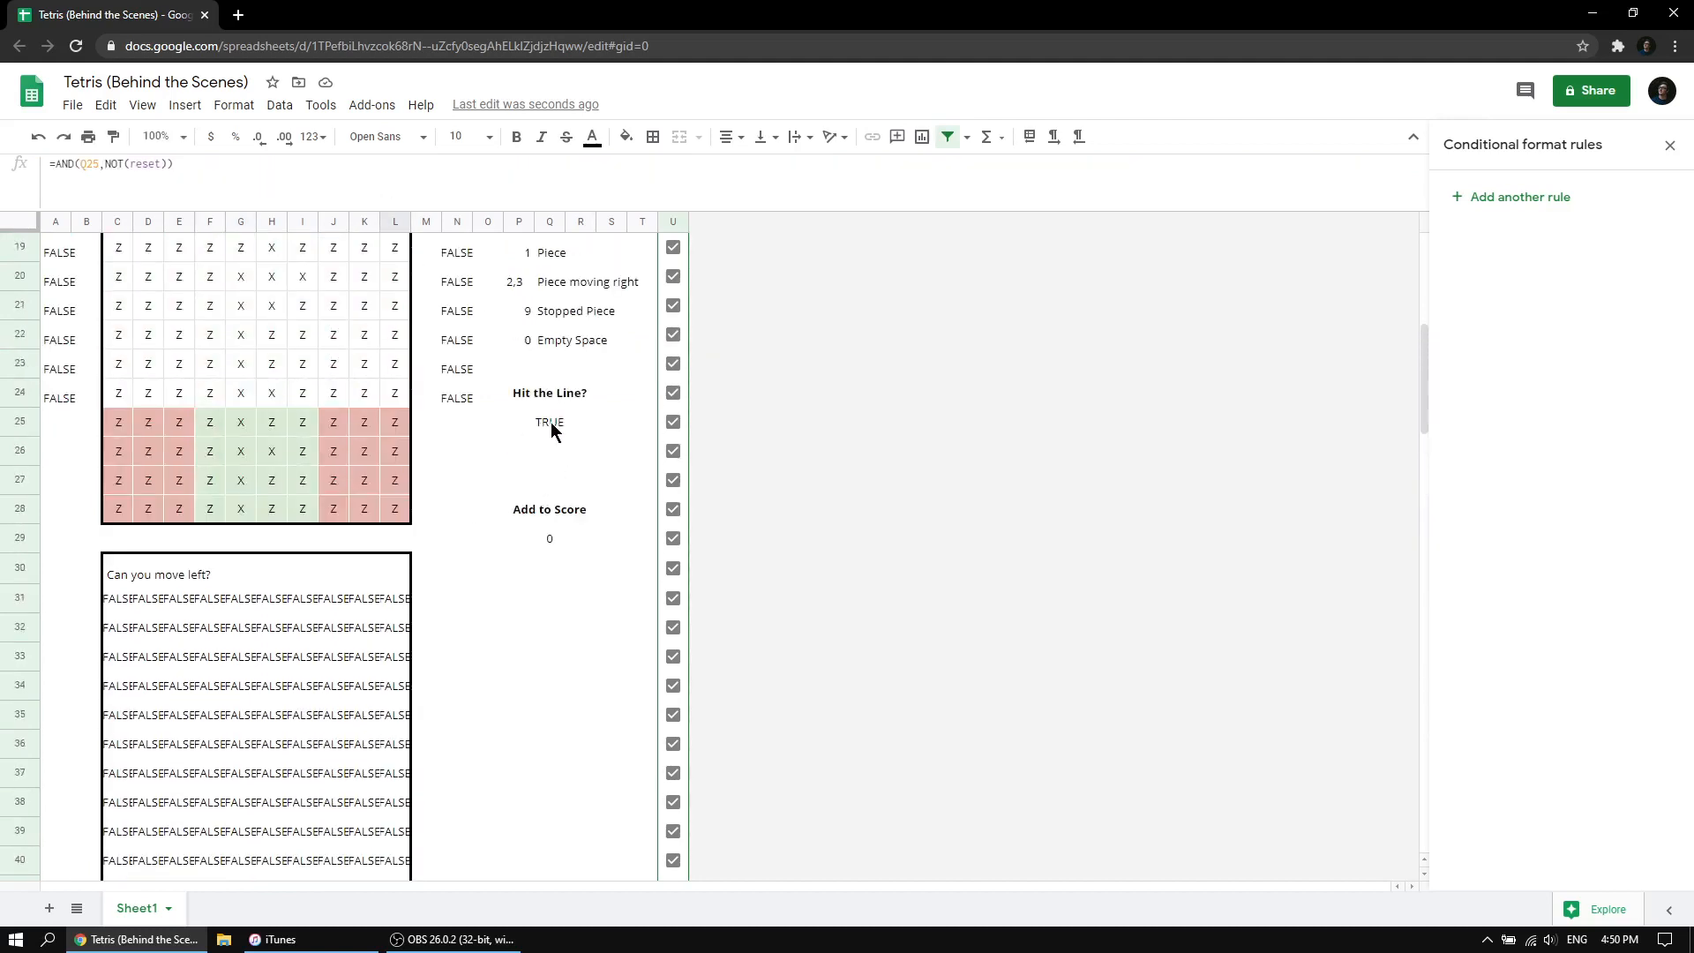
click(551, 427)
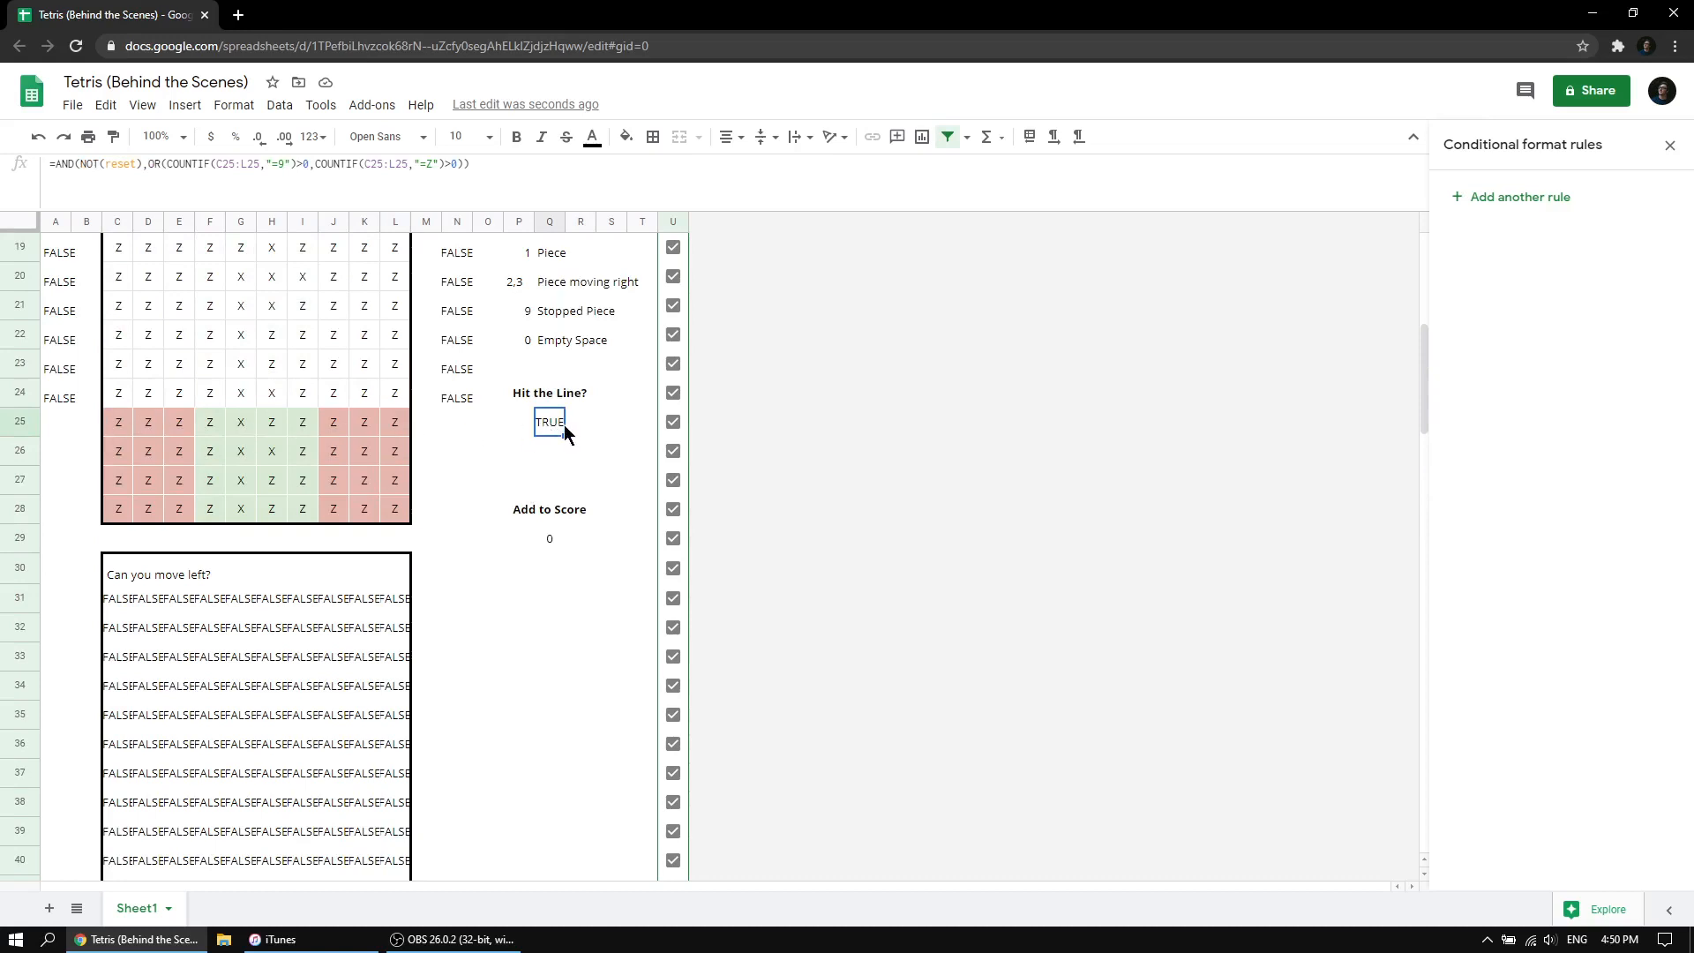
click(489, 453)
Compare the game-over values and formula of real board cell I9 with the formula and colour rules of display board cell F106.
scroll(472, 437, up, 5)
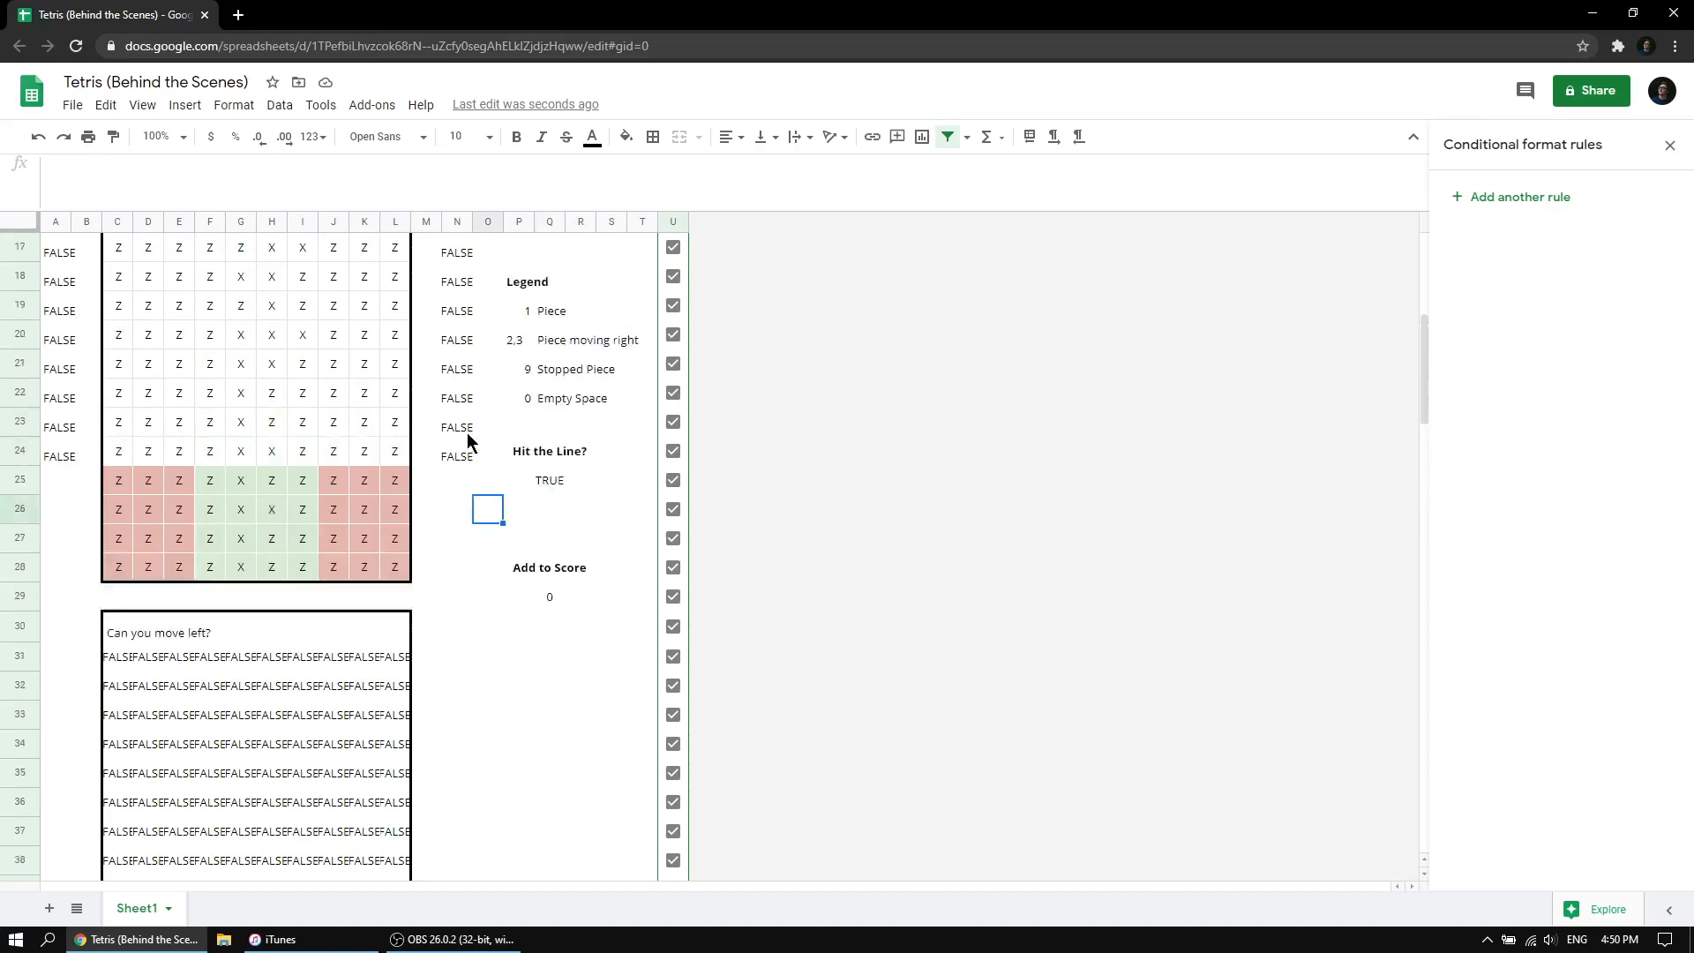
scroll(467, 434, up, 1)
click(306, 486)
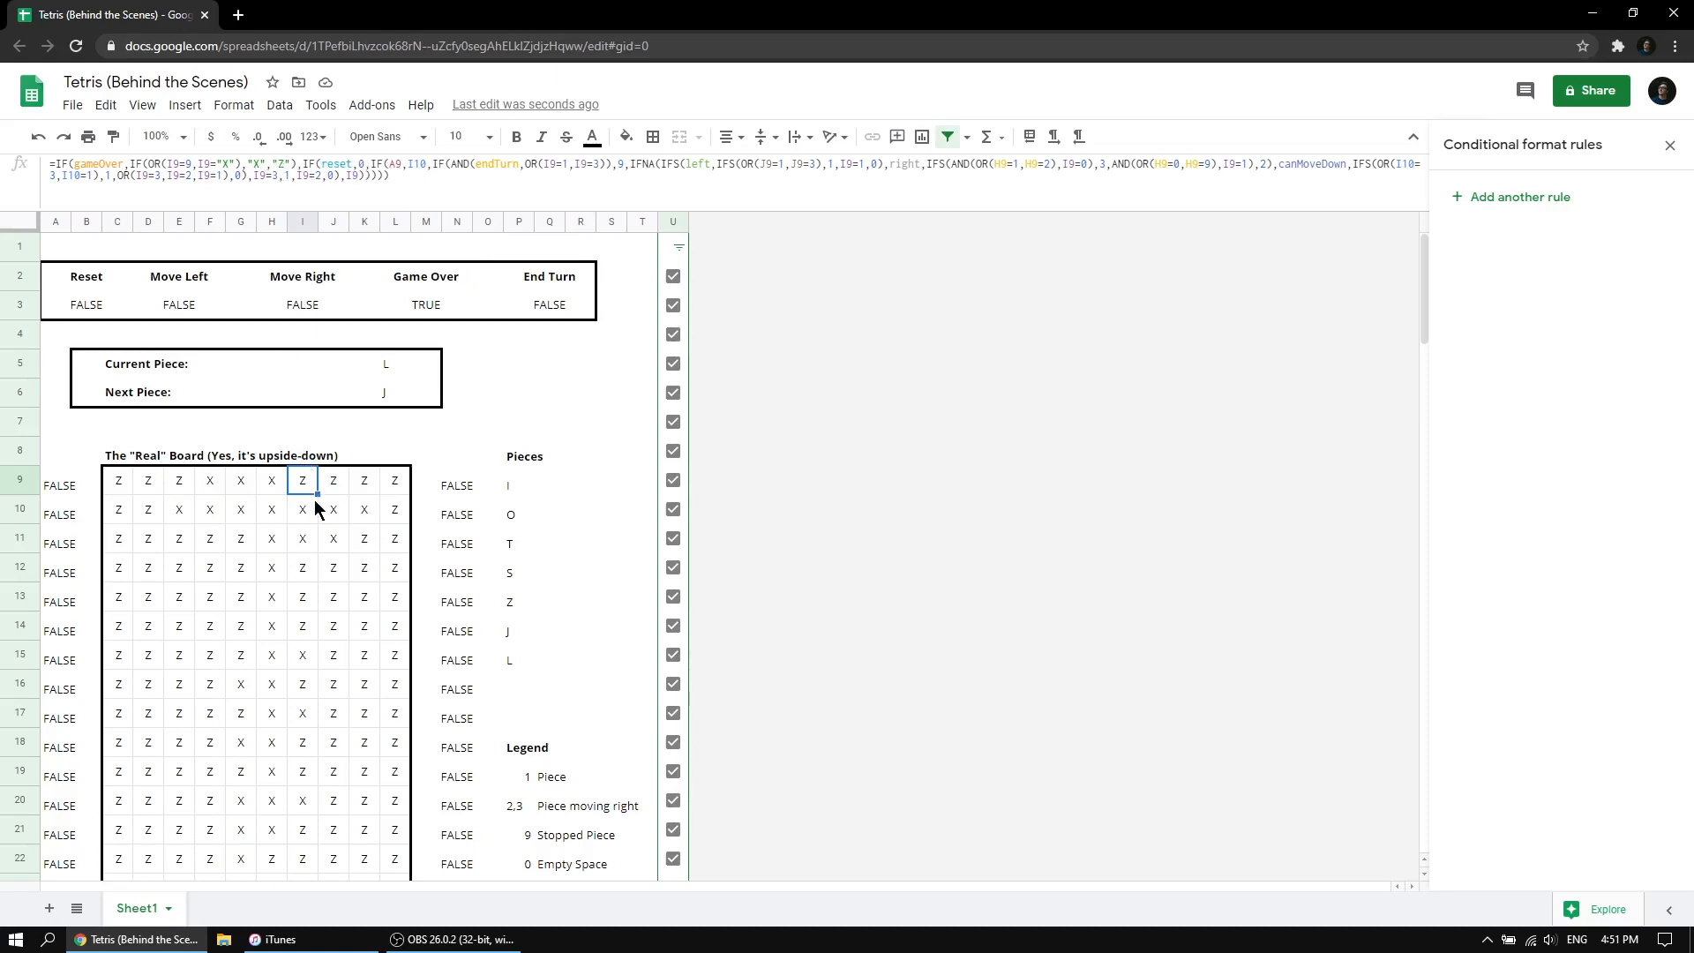
scroll(172, 567, down, 2)
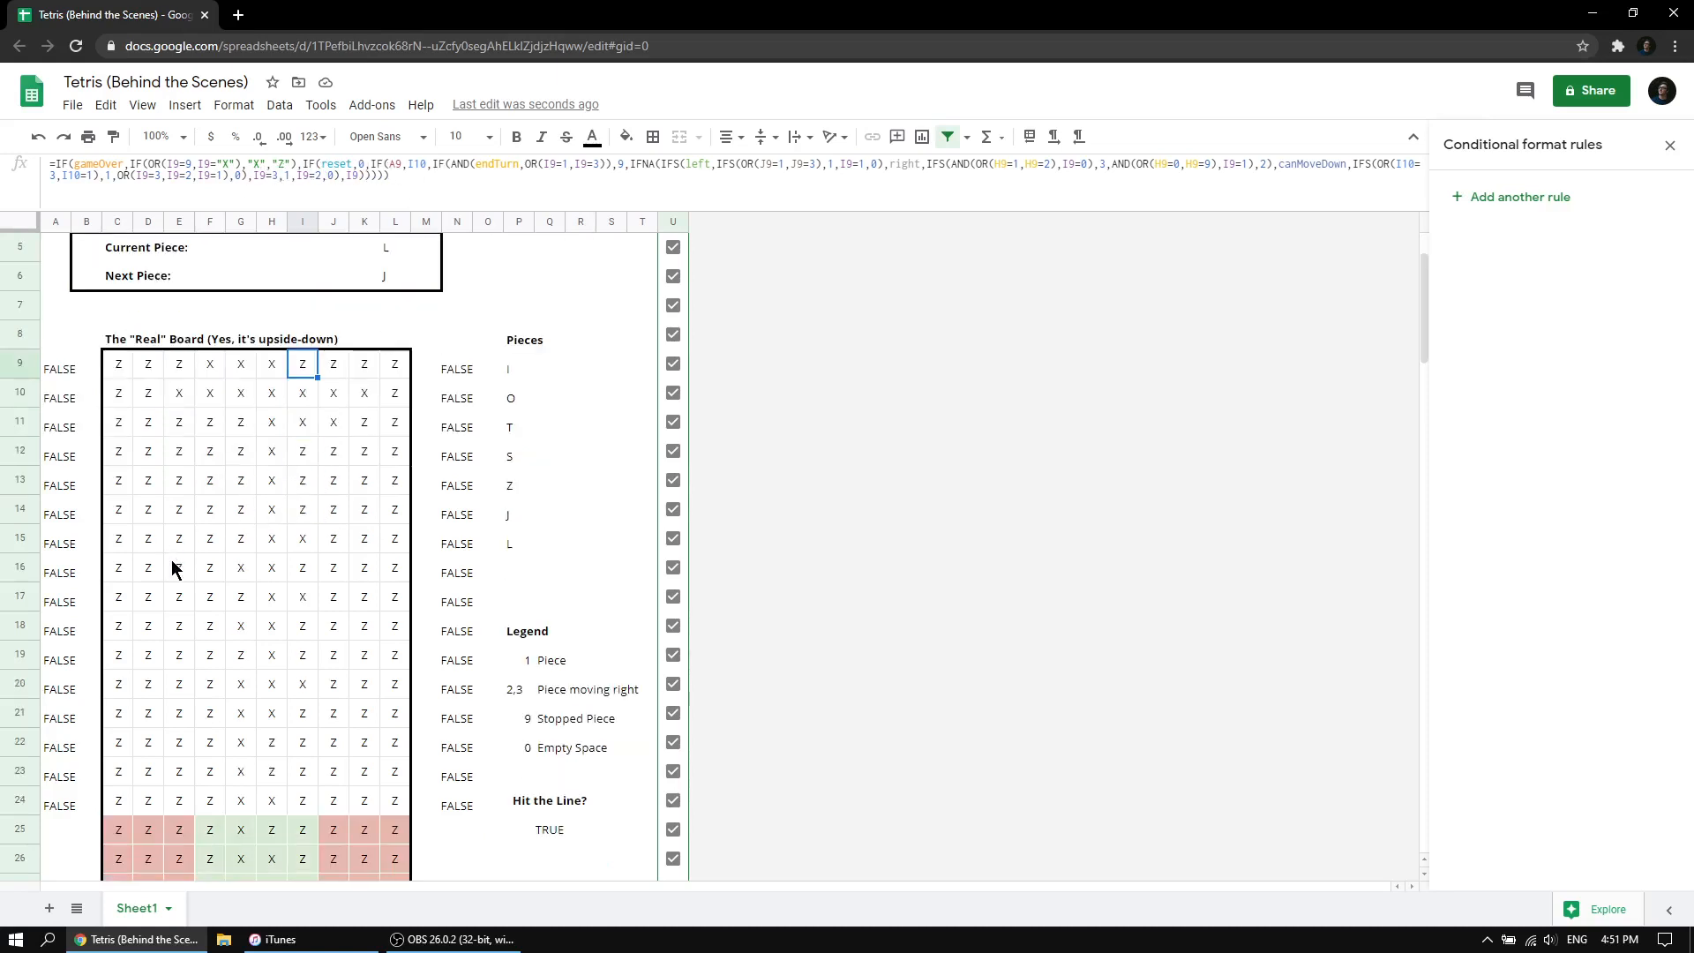
scroll(146, 521, down, 10)
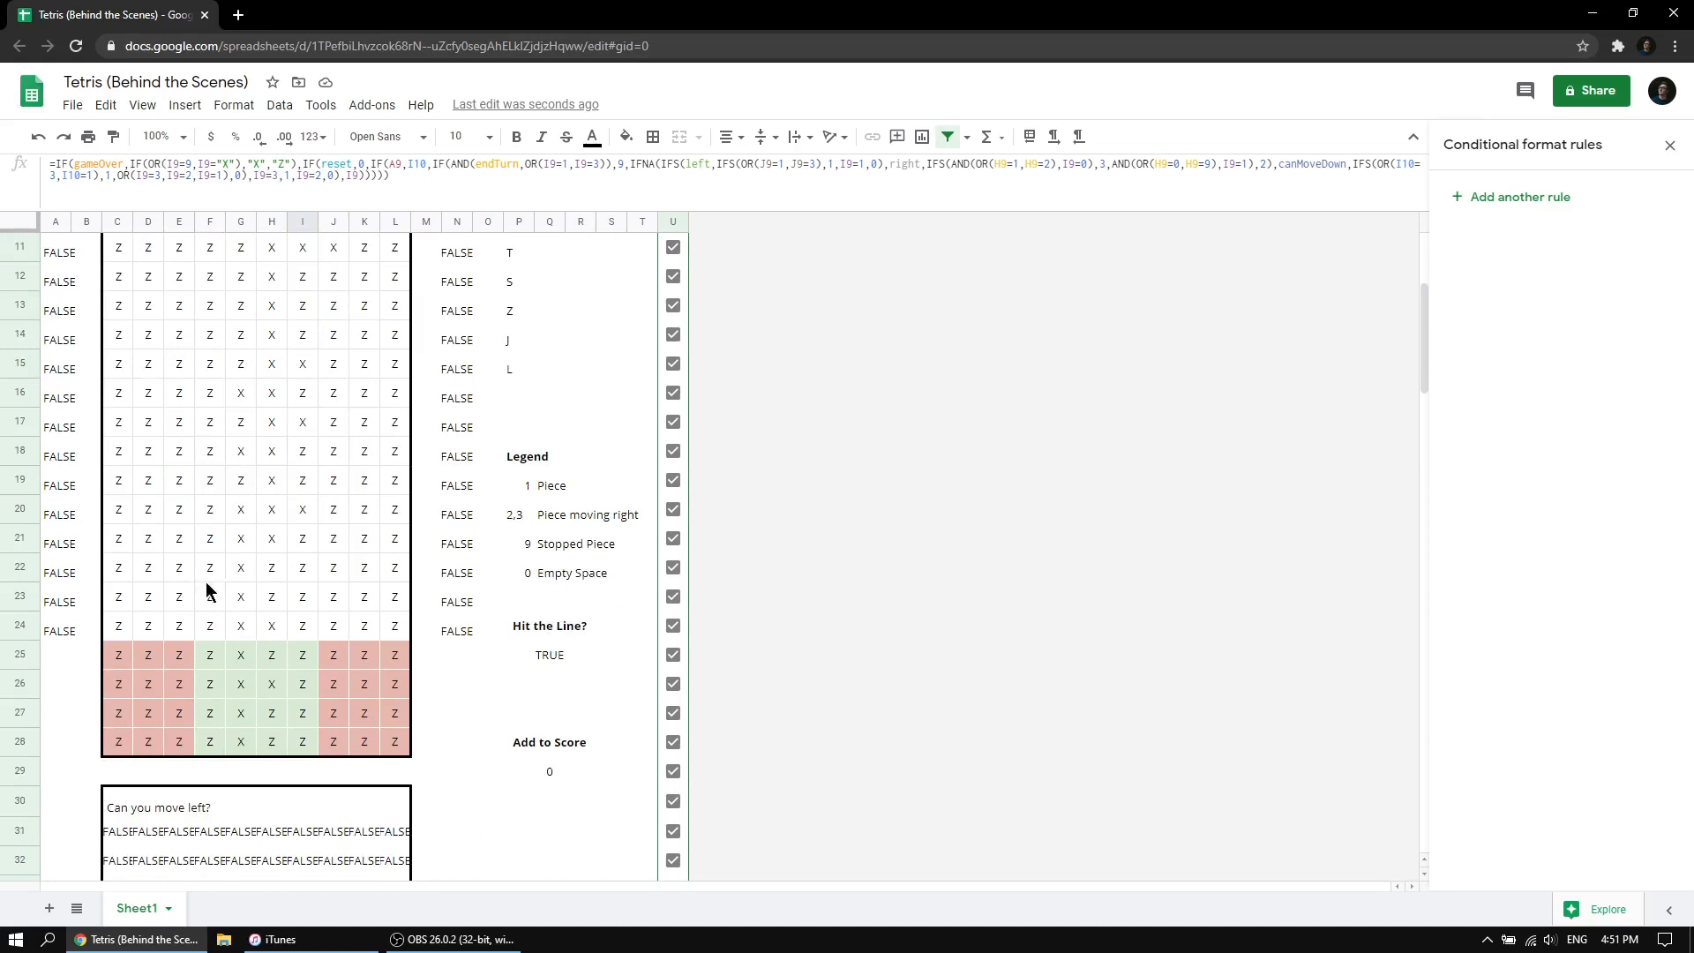
scroll(219, 697, down, 20)
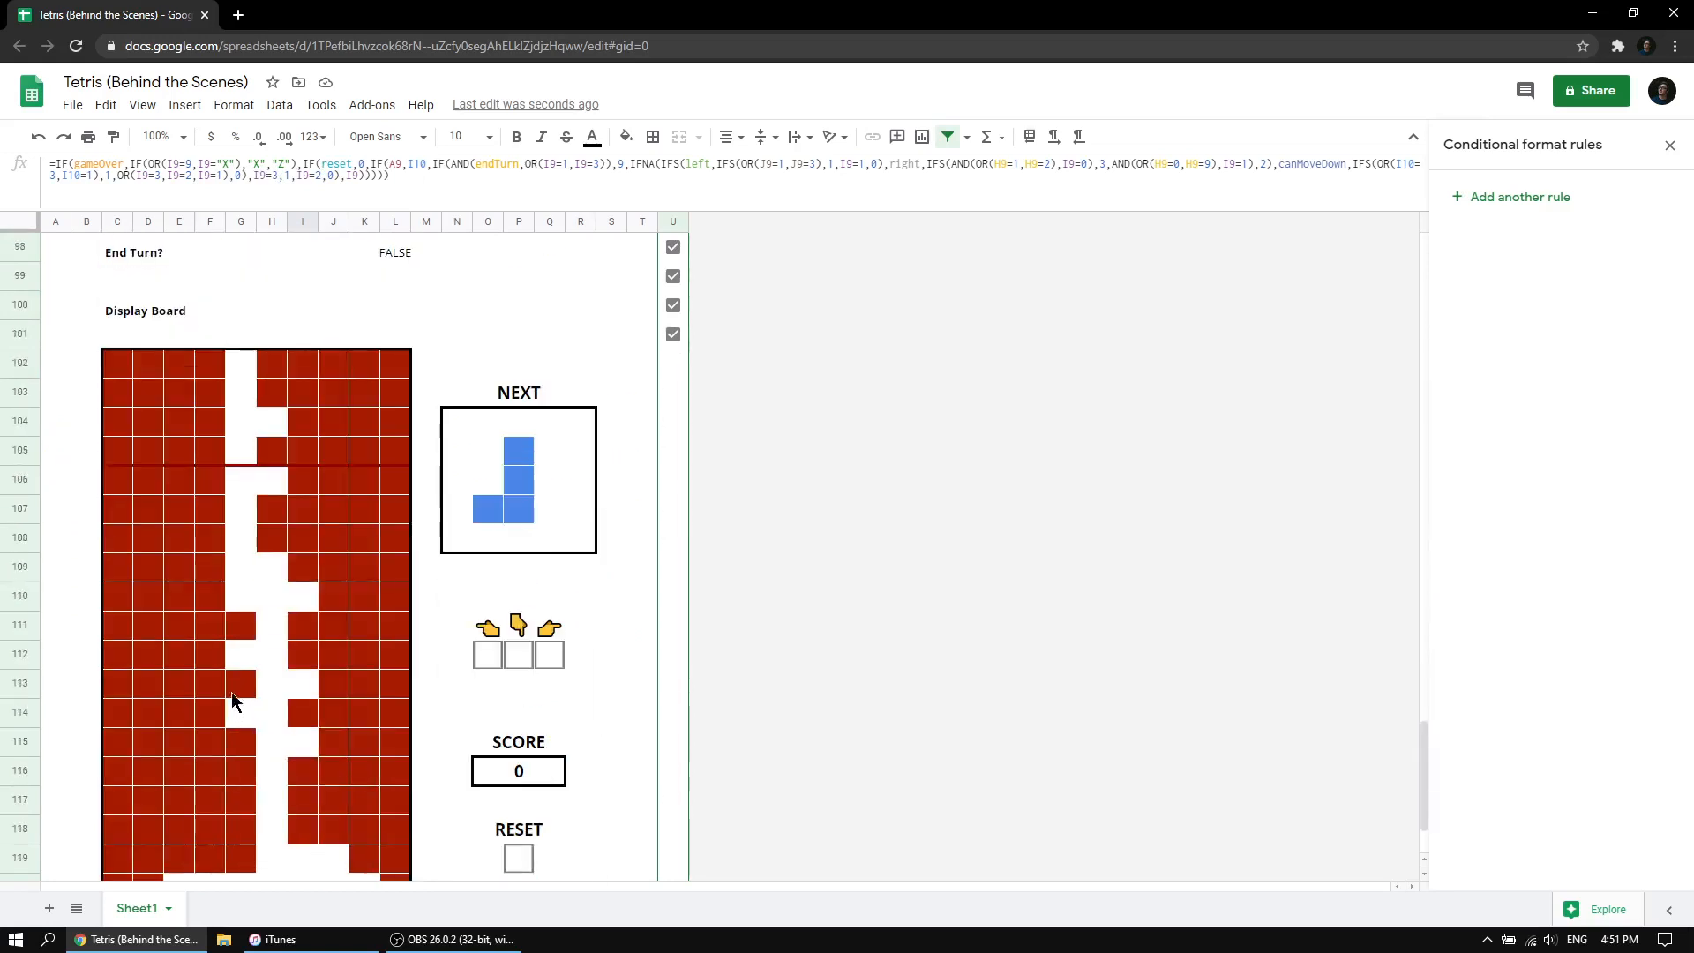
click(219, 484)
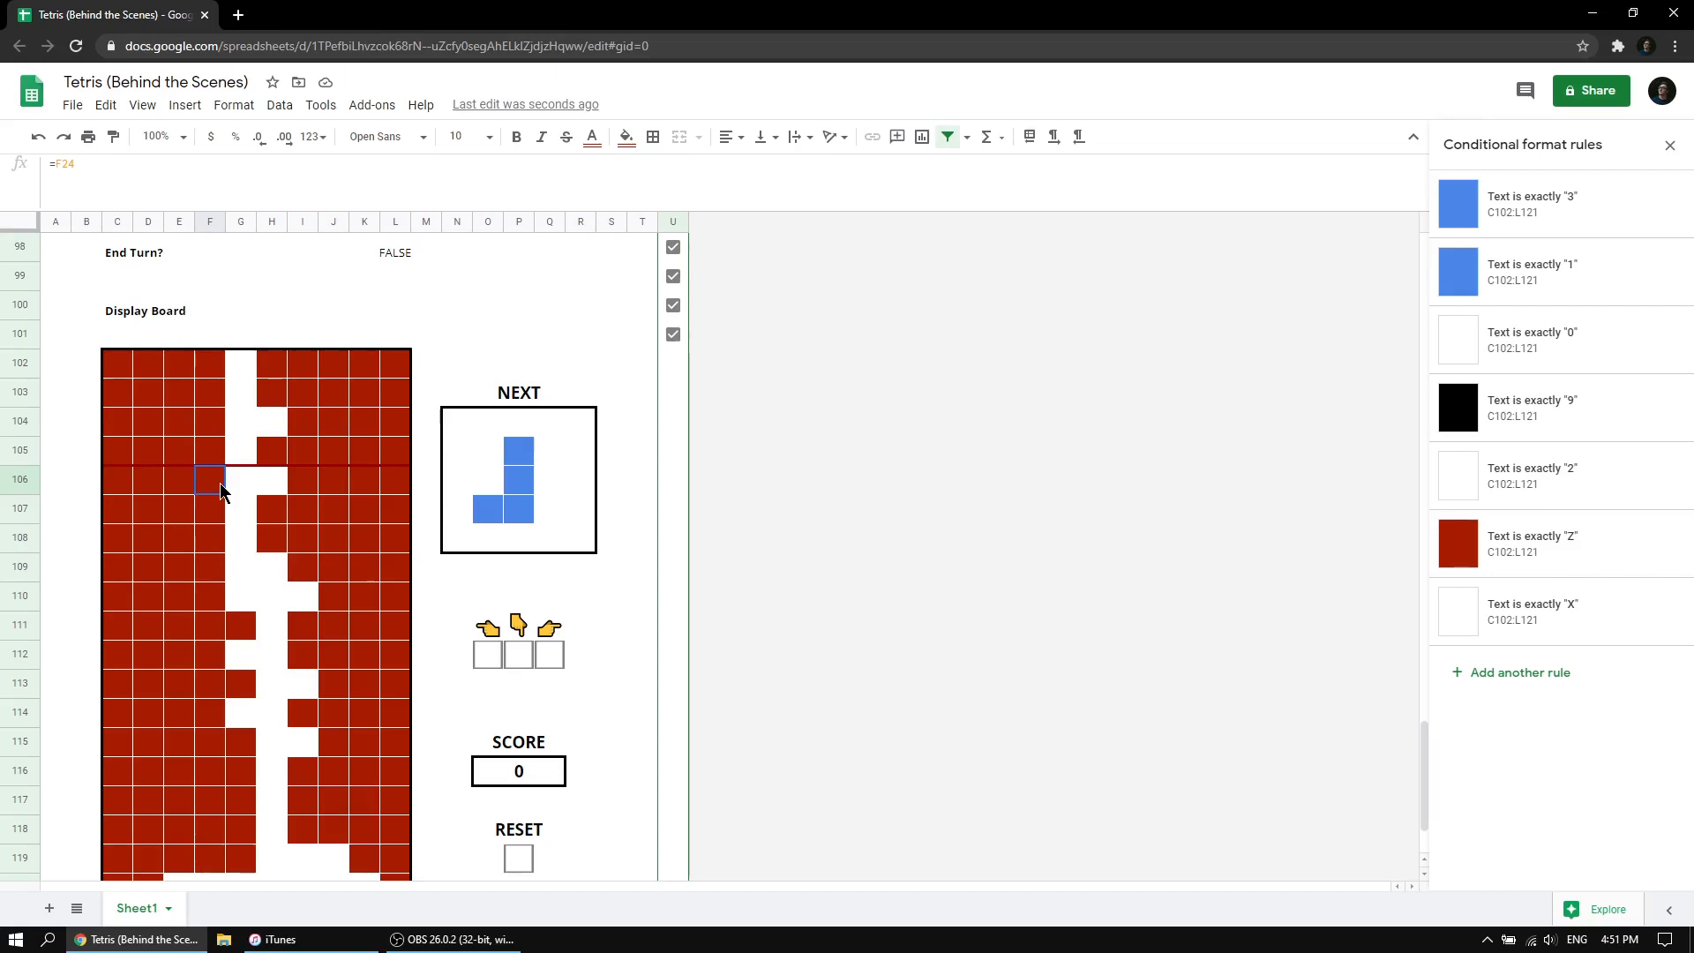
Reset the finished game by switching the RESET checkbox below the score on and back off.
scroll(538, 697, down, 1)
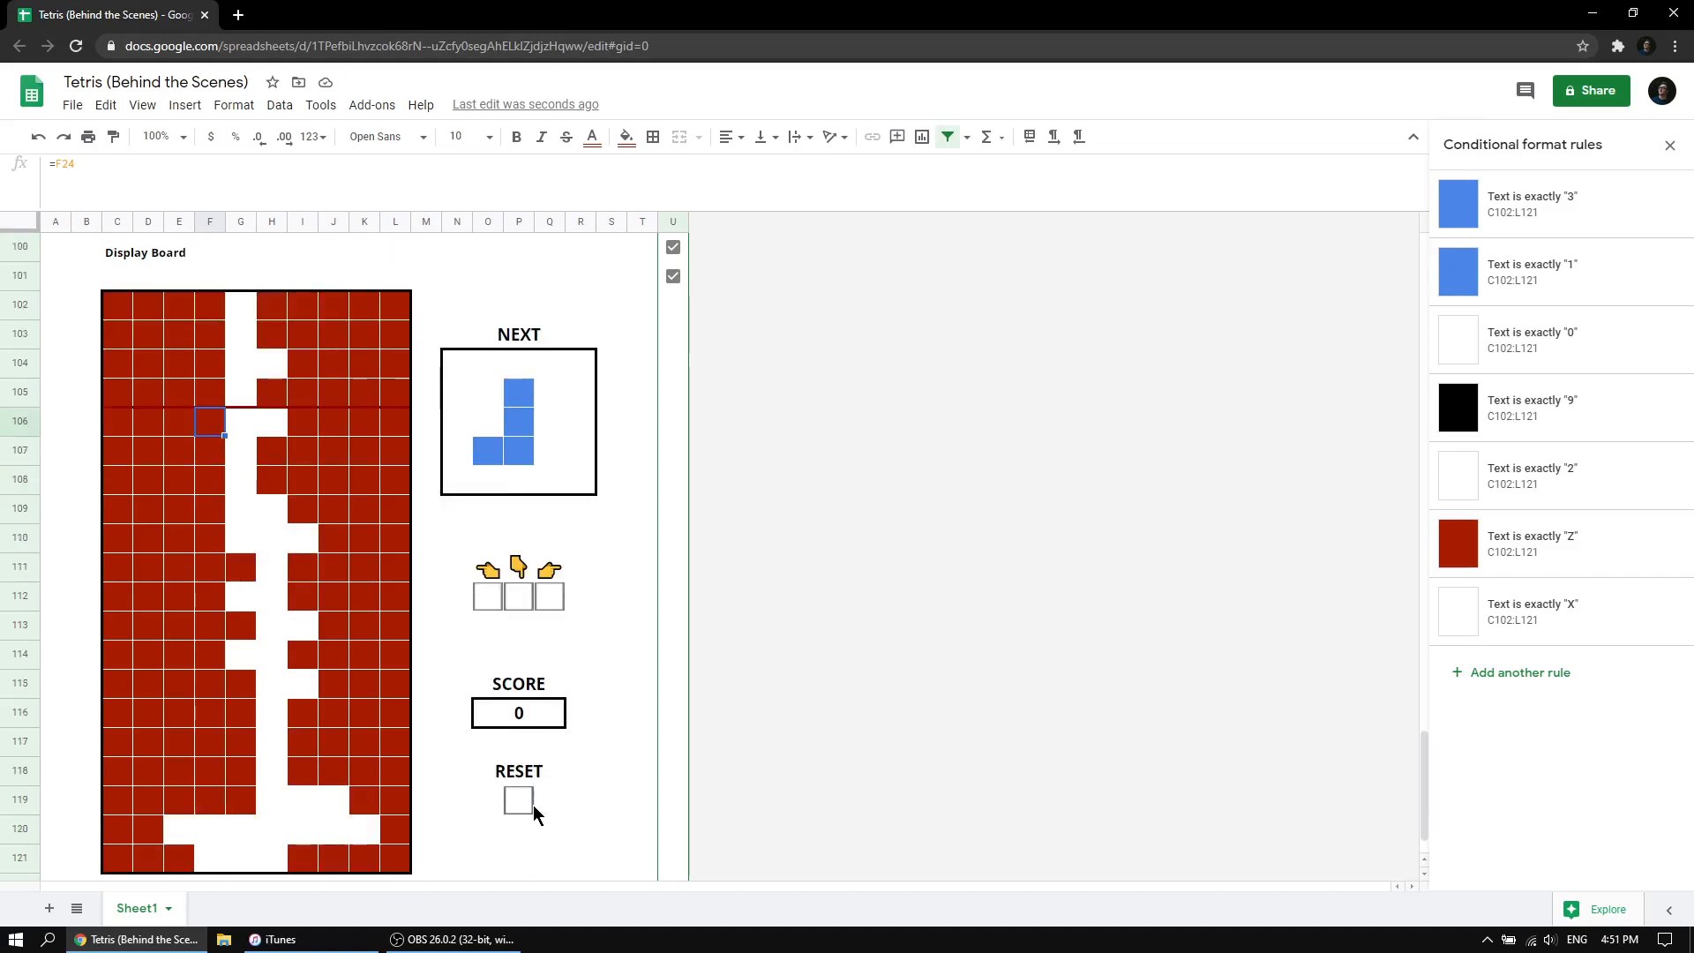
scroll(524, 801, down, 1)
click(519, 743)
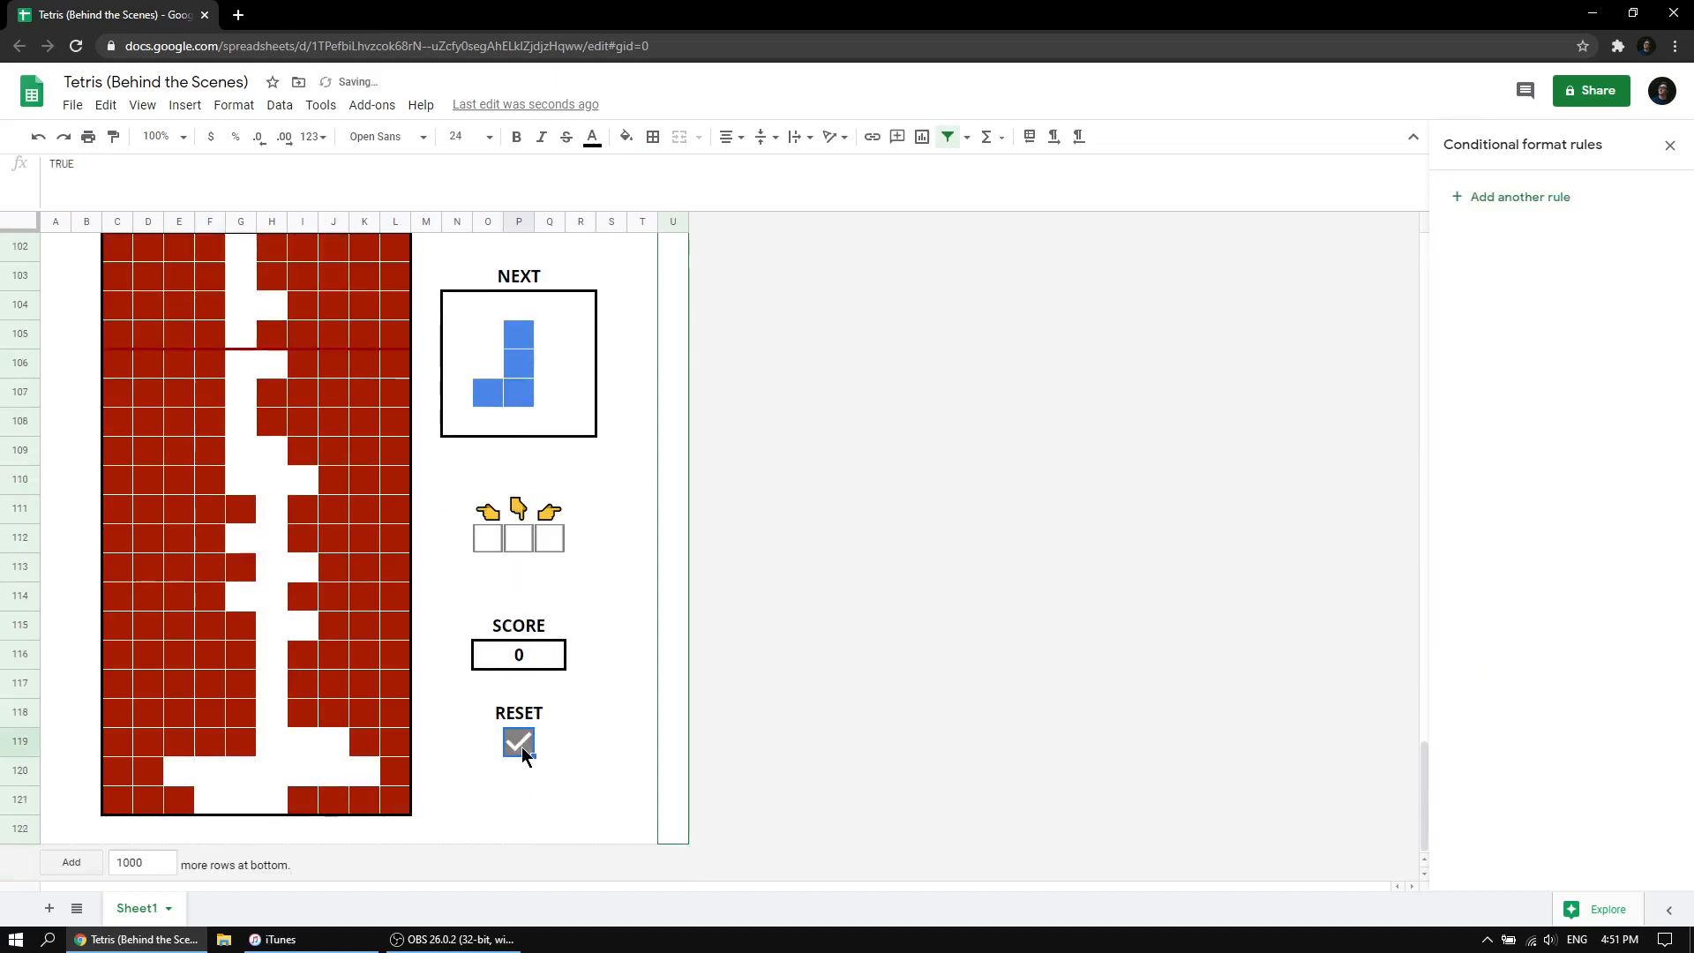
scroll(589, 741, up, 1)
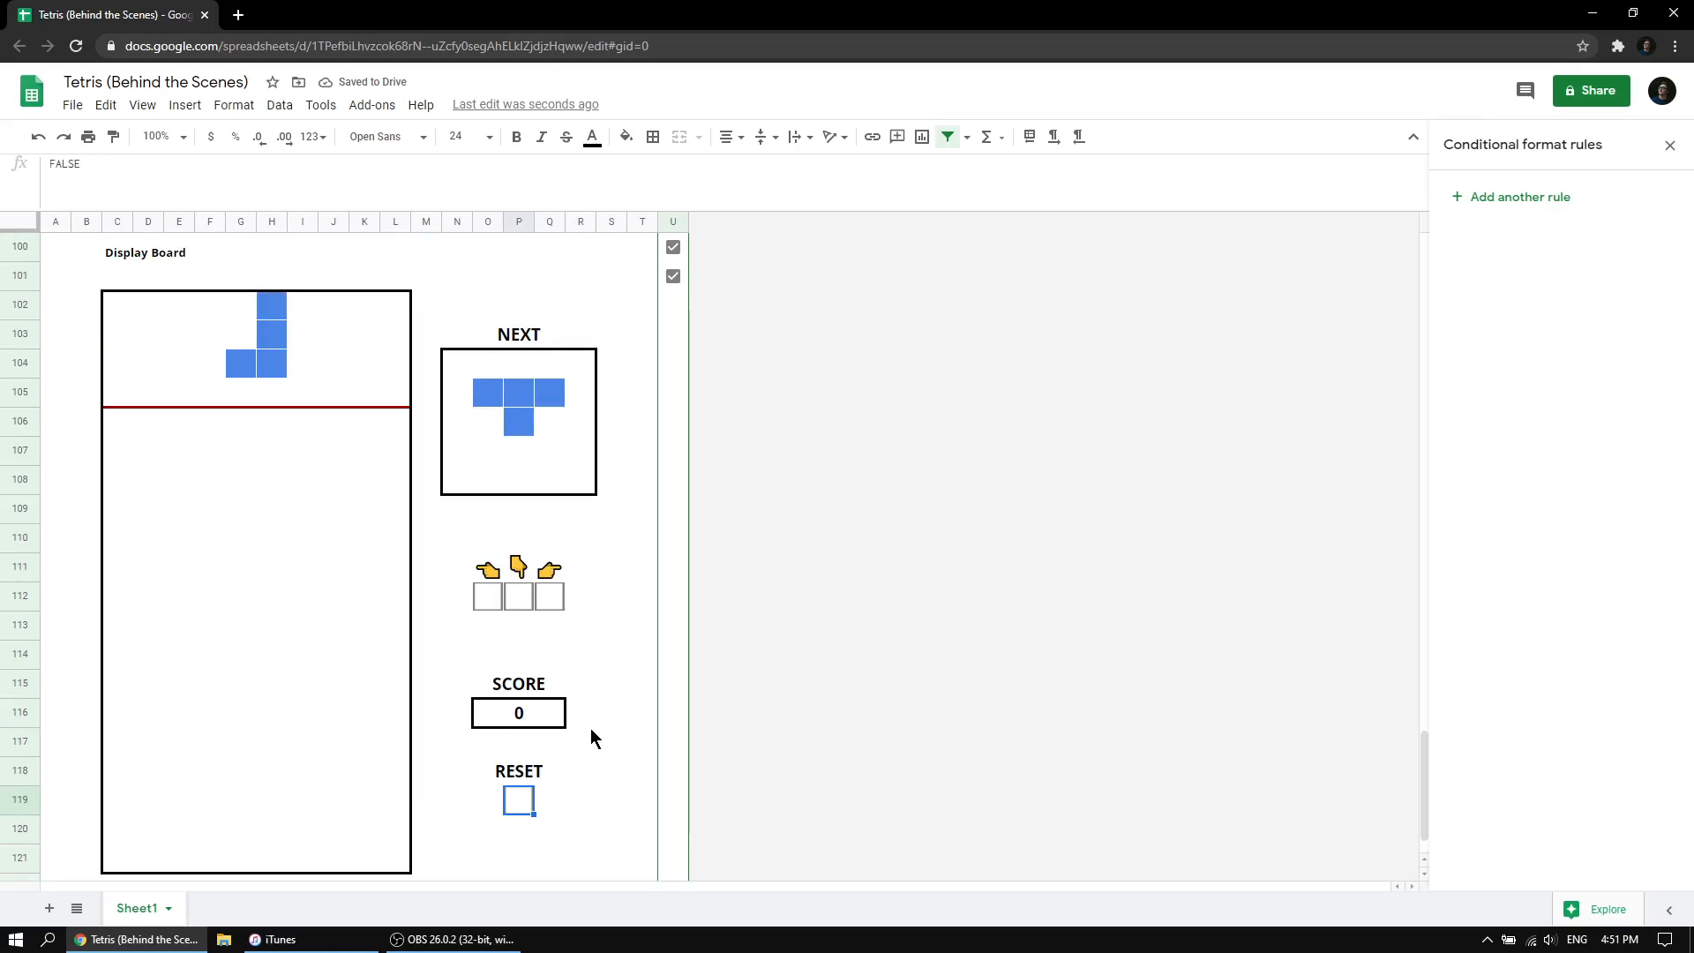
Review the real board after the reset, highlighting its cells from C9 across to row 28 and checking the formula in L28.
scroll(588, 732, up, 9)
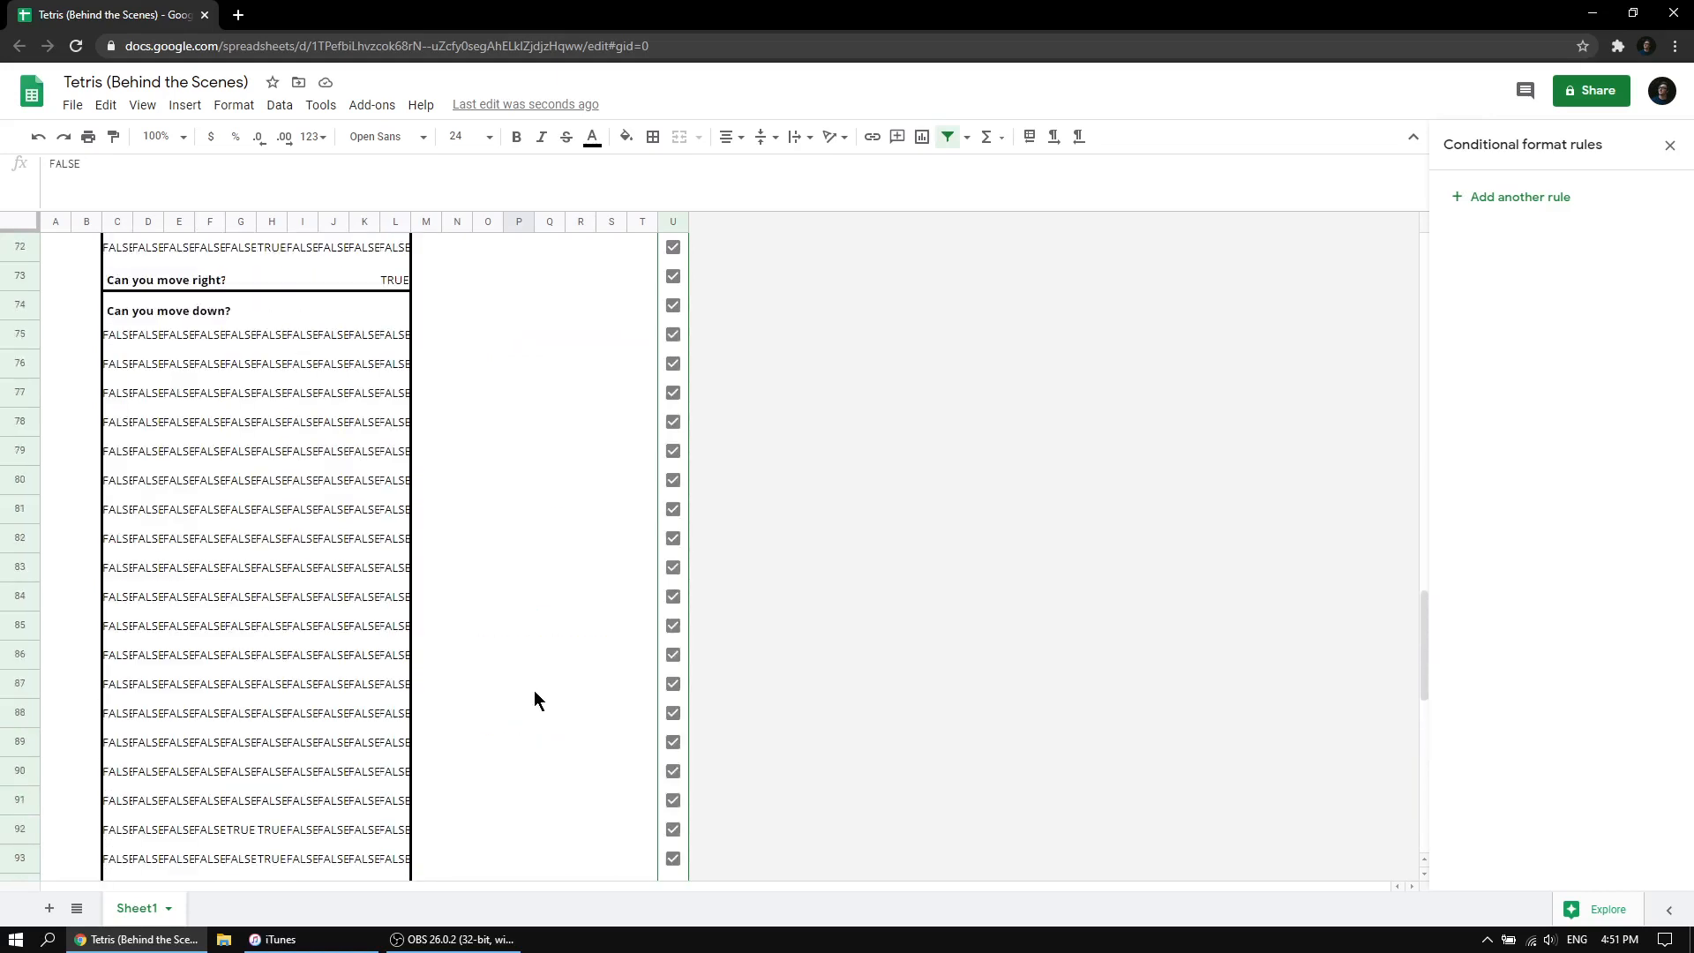
scroll(534, 699, up, 20)
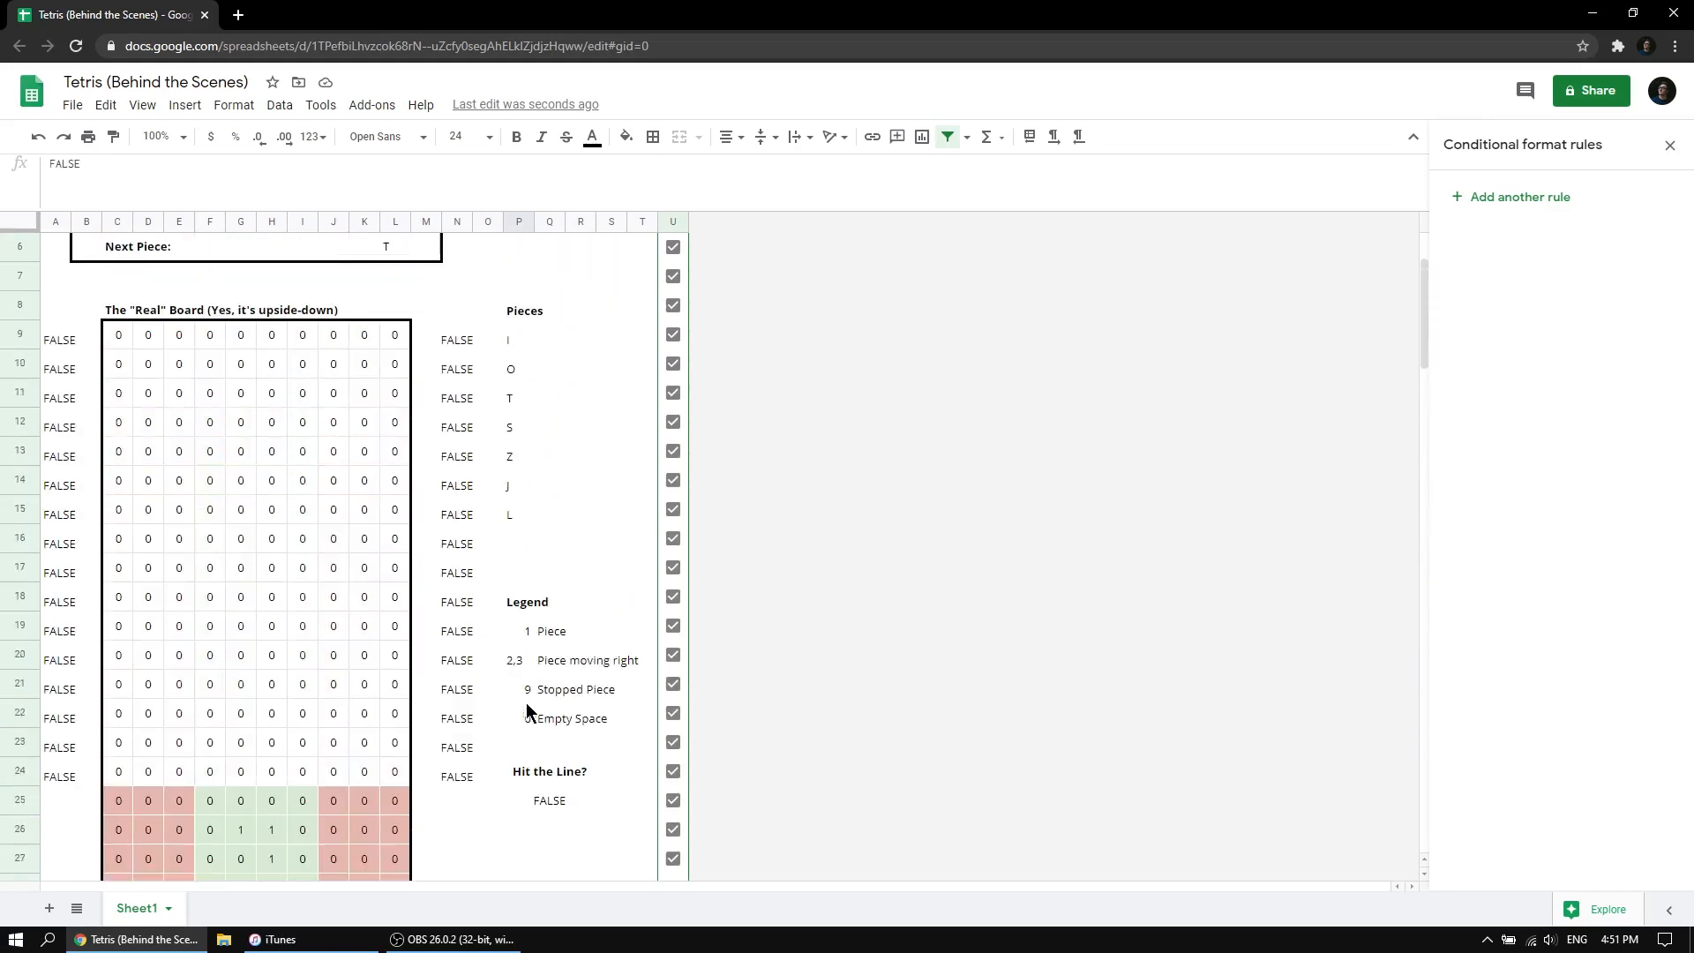
scroll(530, 710, up, 2)
scroll(547, 712, down, 1)
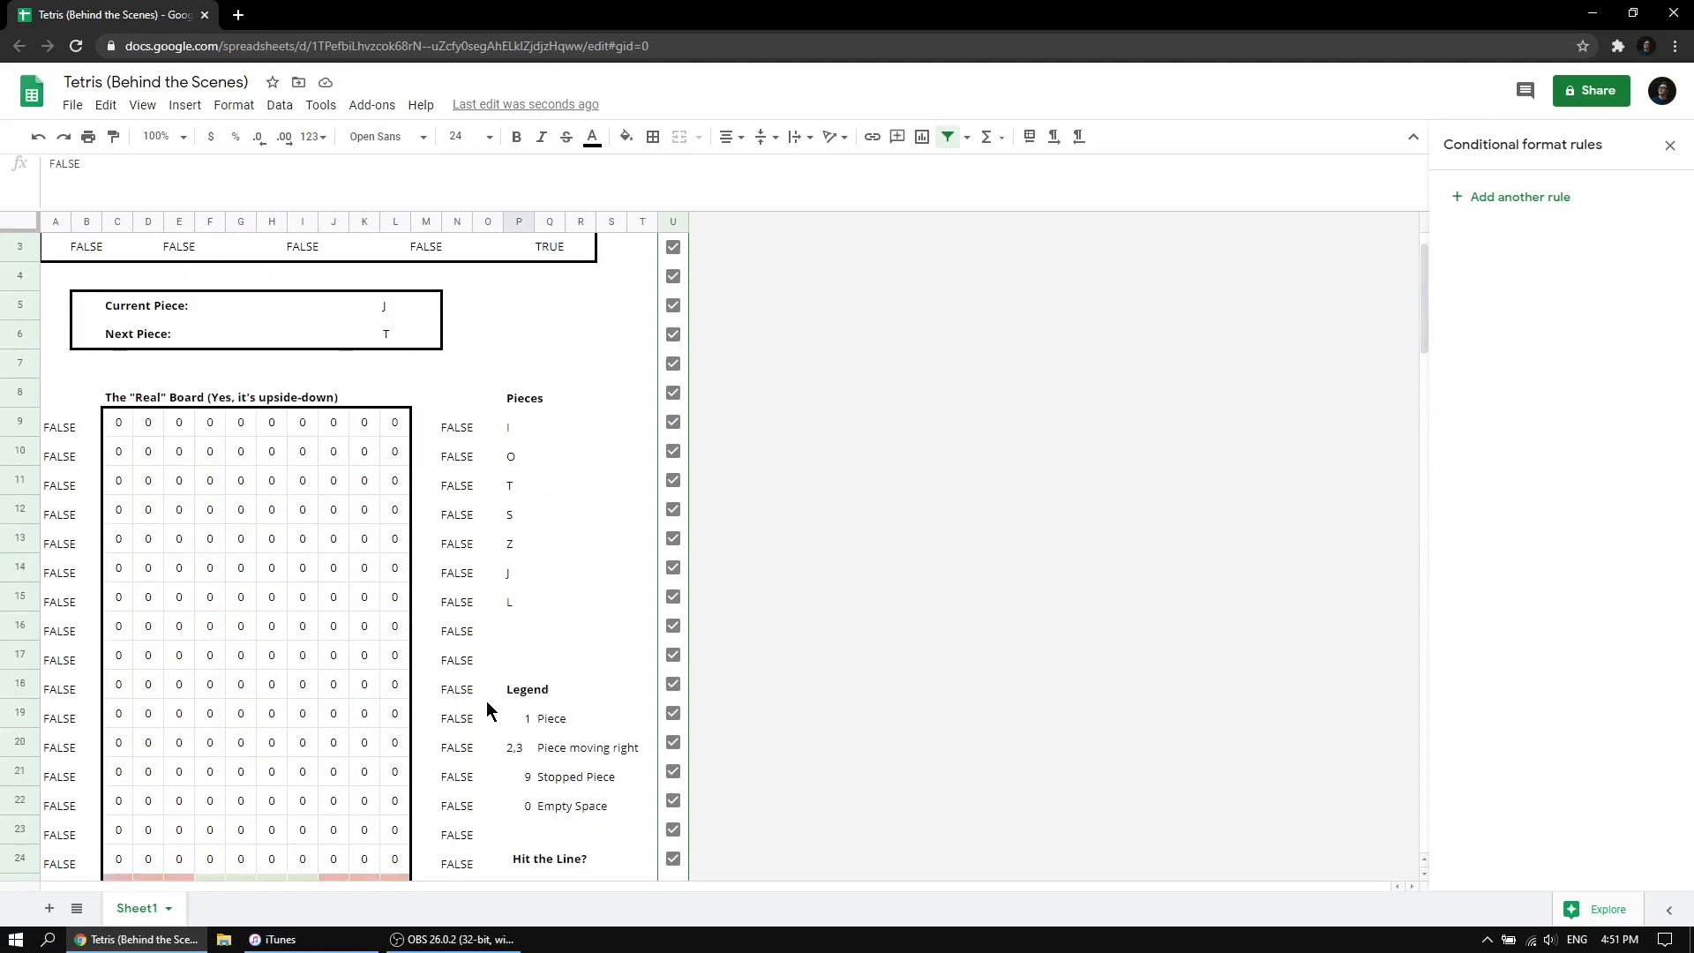
scroll(486, 708, down, 2)
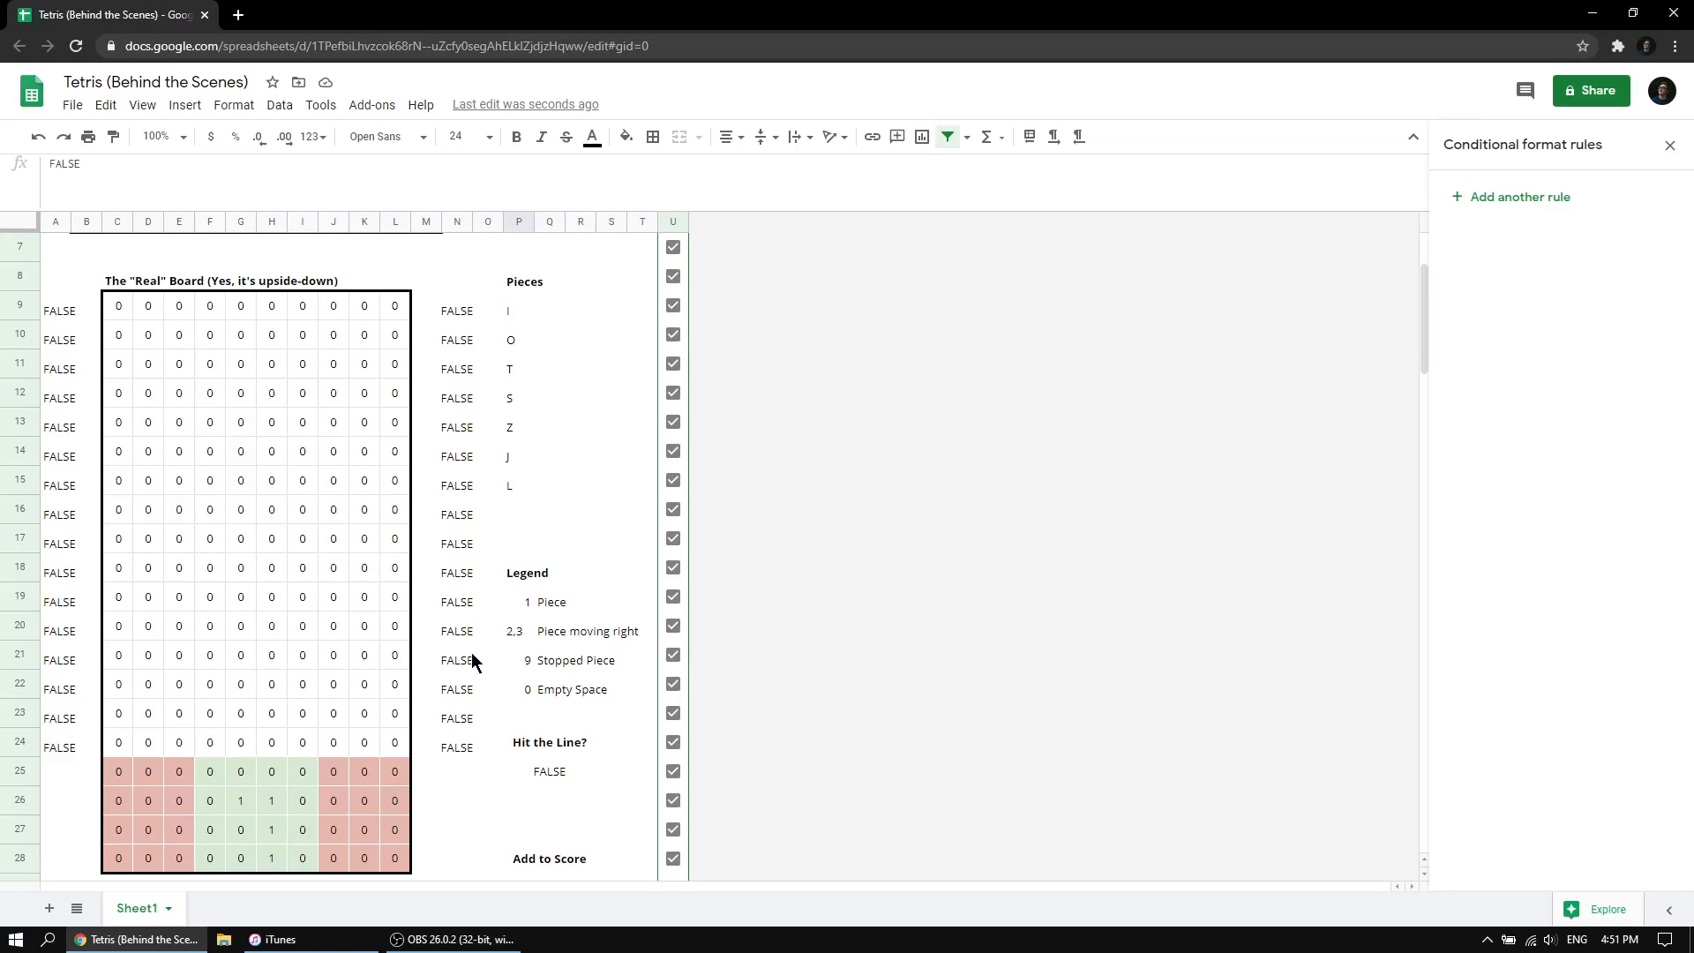
scroll(337, 683, down, 1)
scroll(438, 728, down, 5)
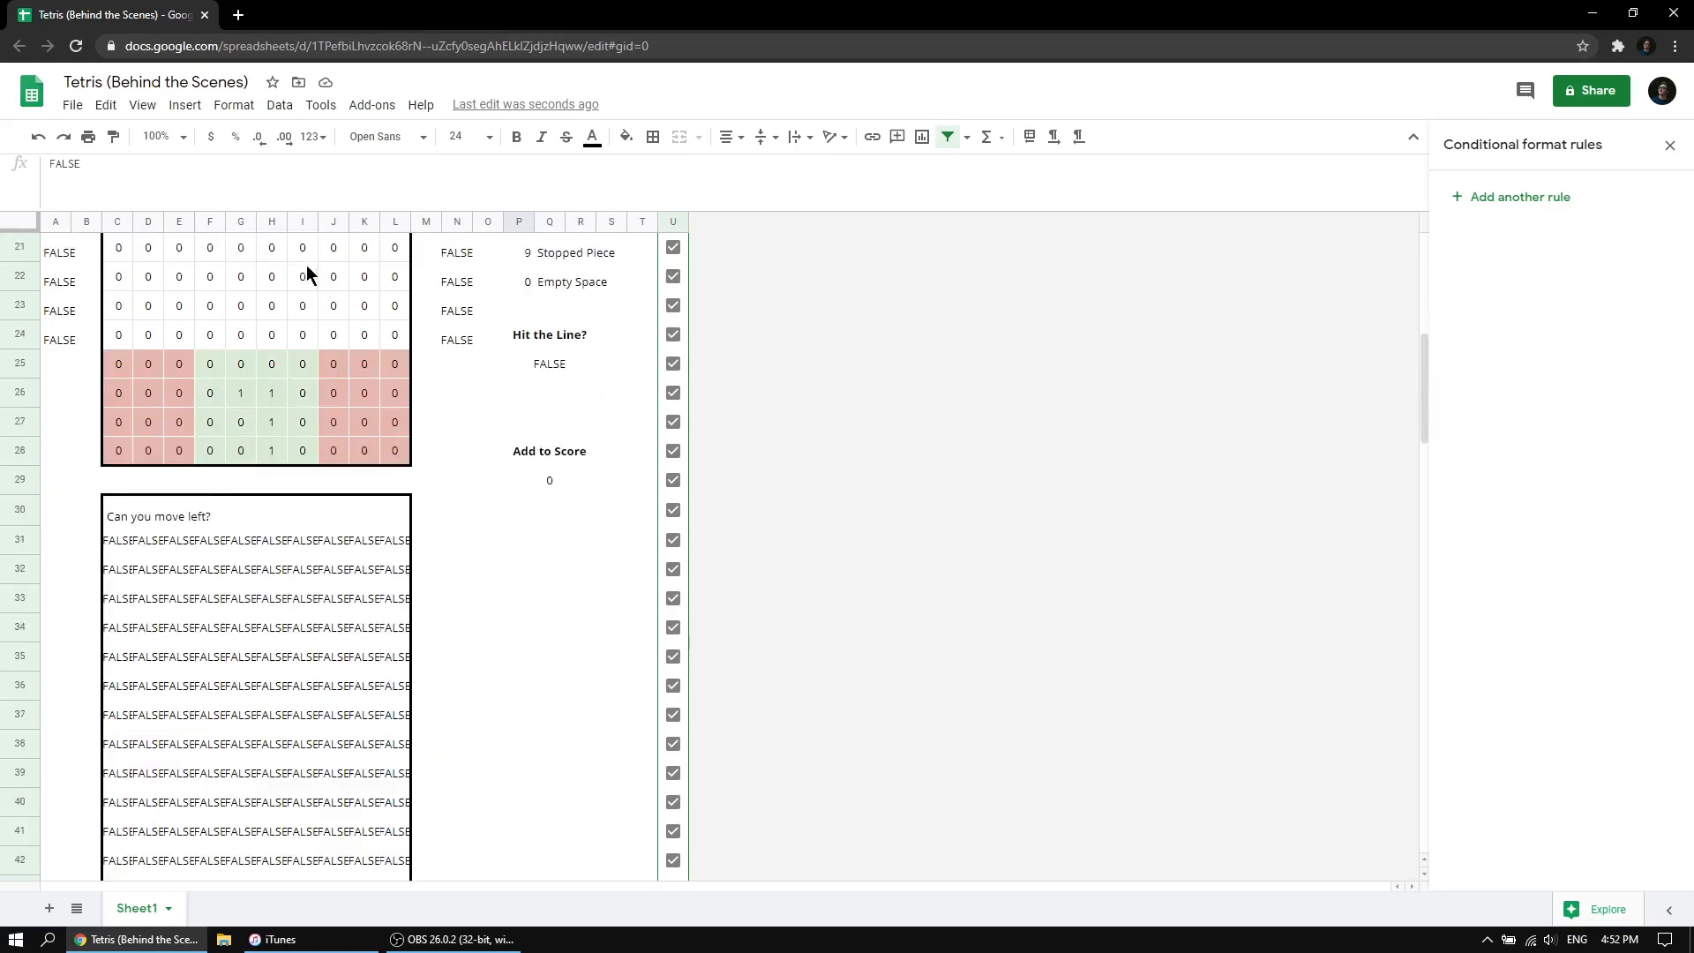
scroll(222, 358, up, 6)
drag(125, 304, 383, 856)
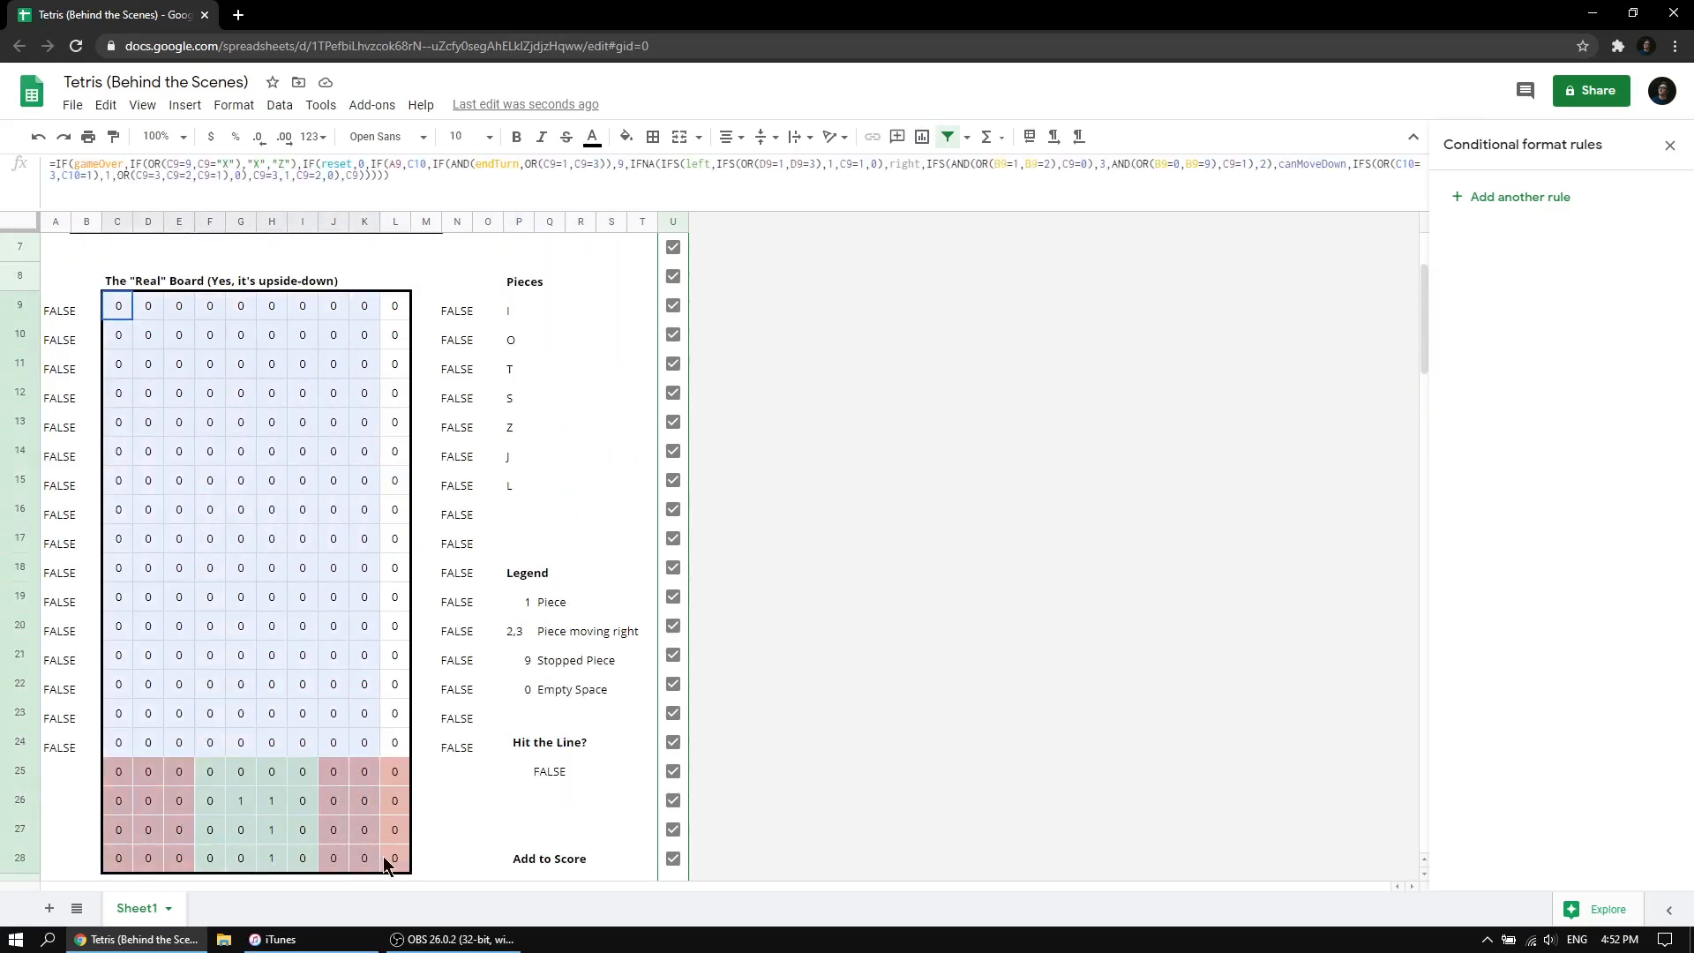
click(383, 856)
Examine the formula of display board cell C102 and trace its reference to cell C28 on the real board.
scroll(217, 675, down, 15)
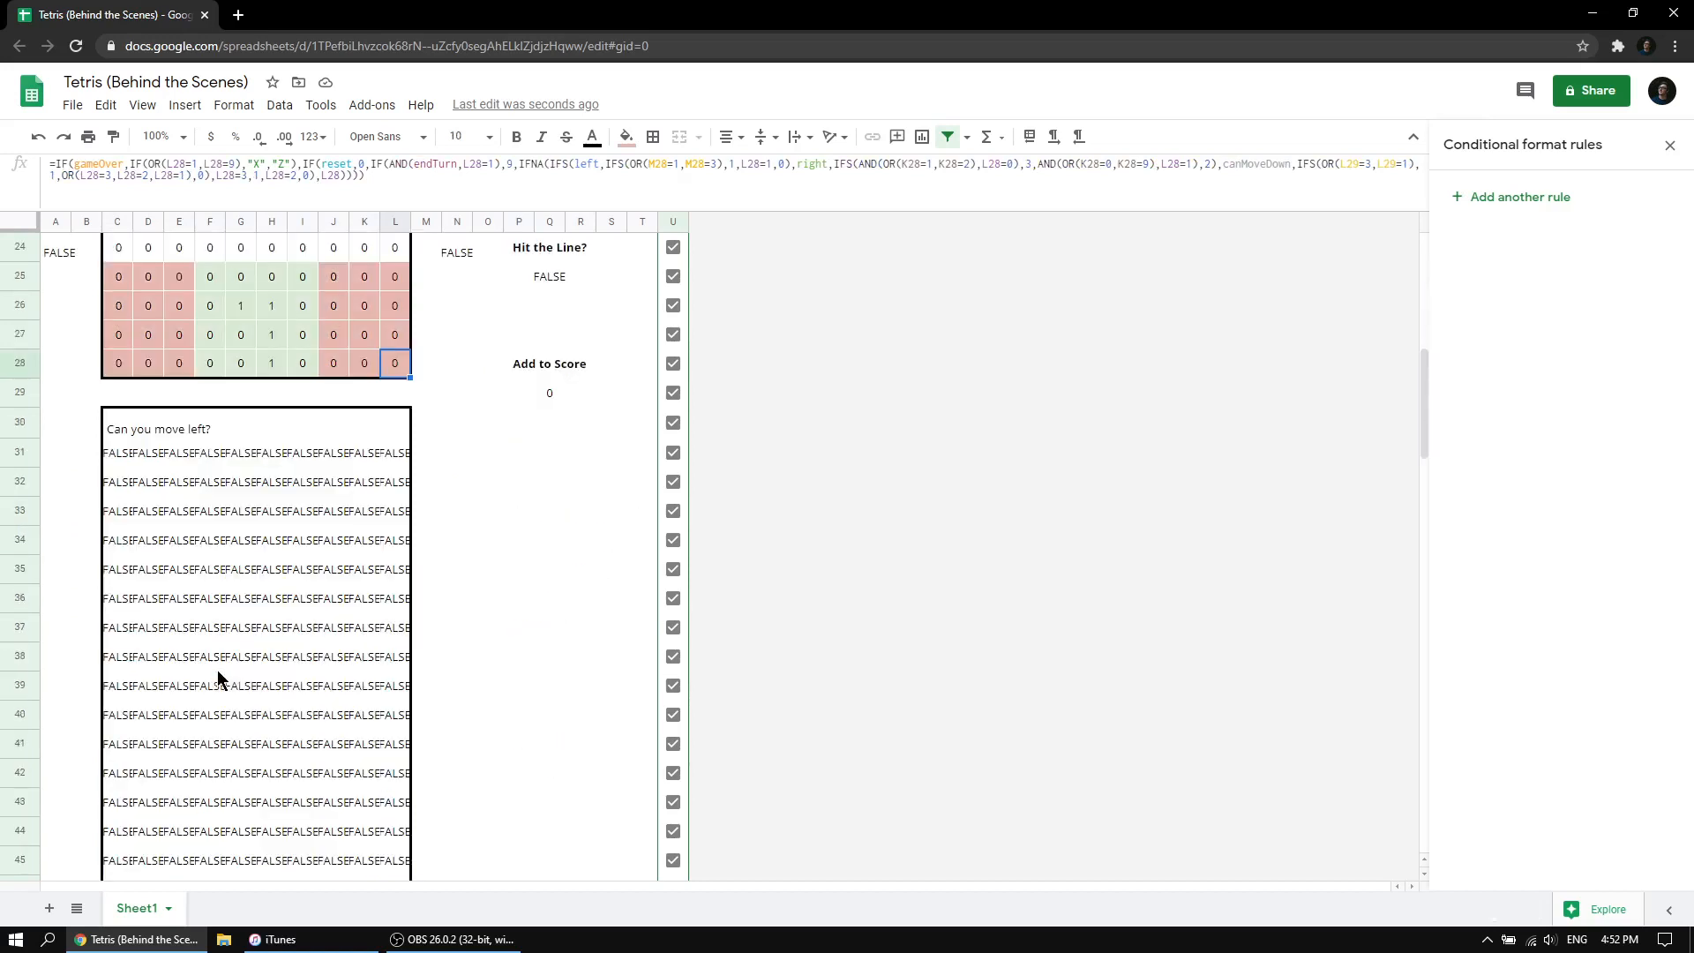
scroll(264, 664, down, 14)
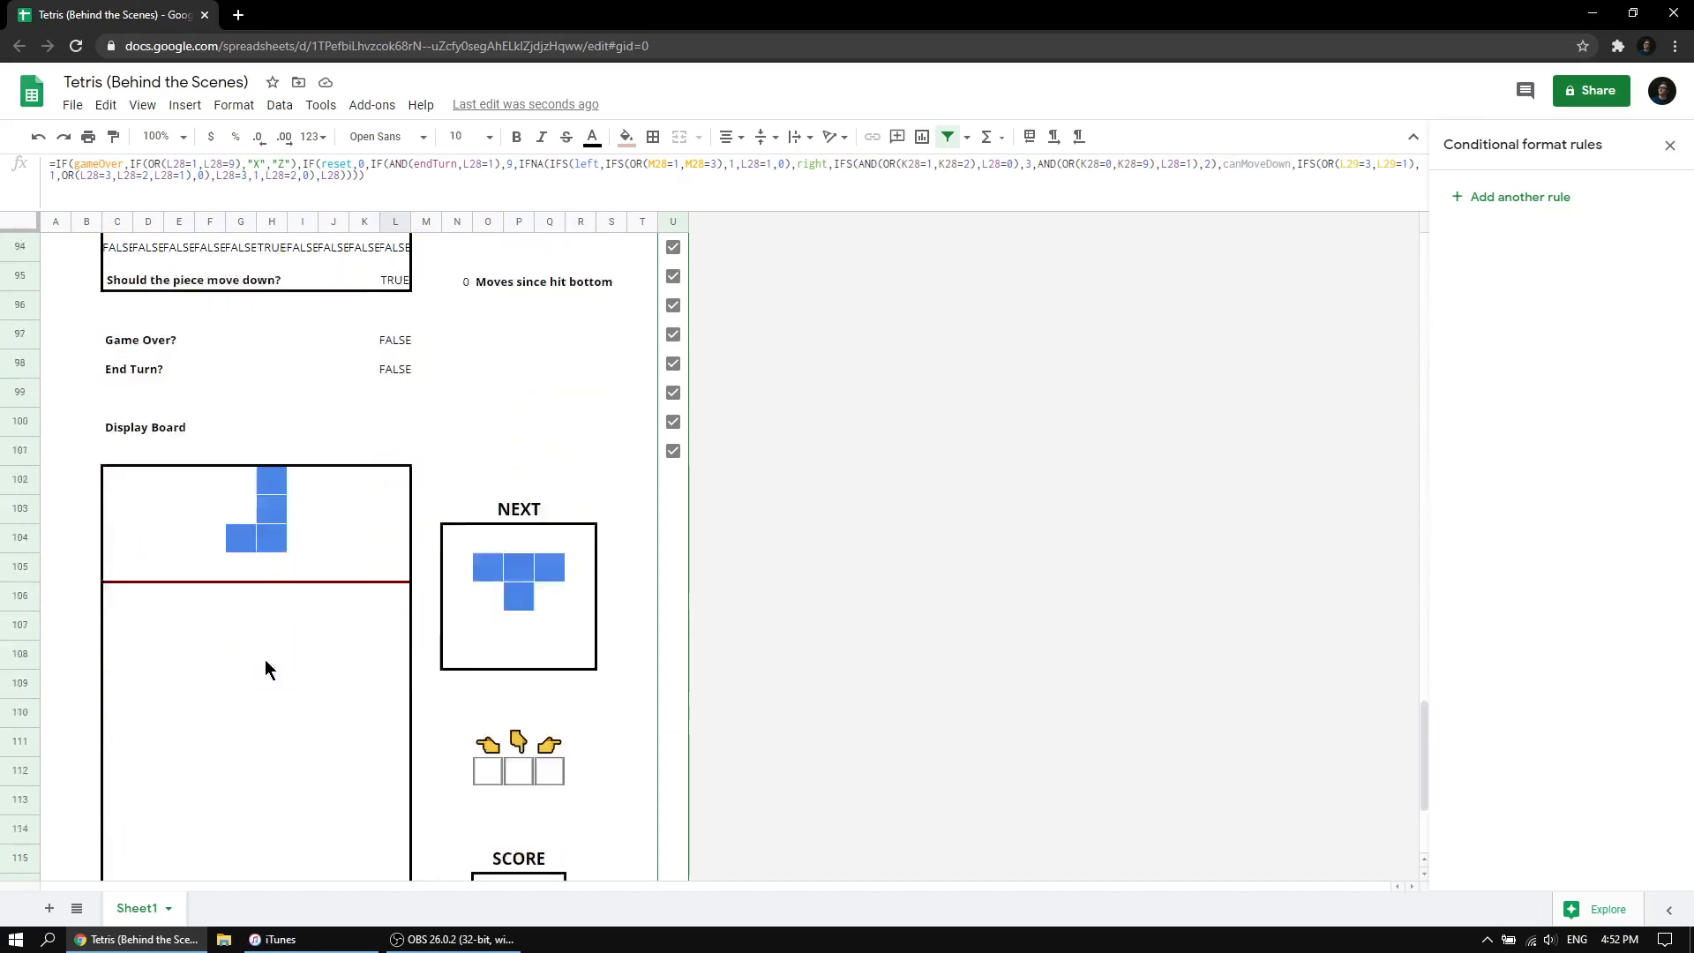
scroll(363, 696, down, 2)
scroll(363, 697, up, 1)
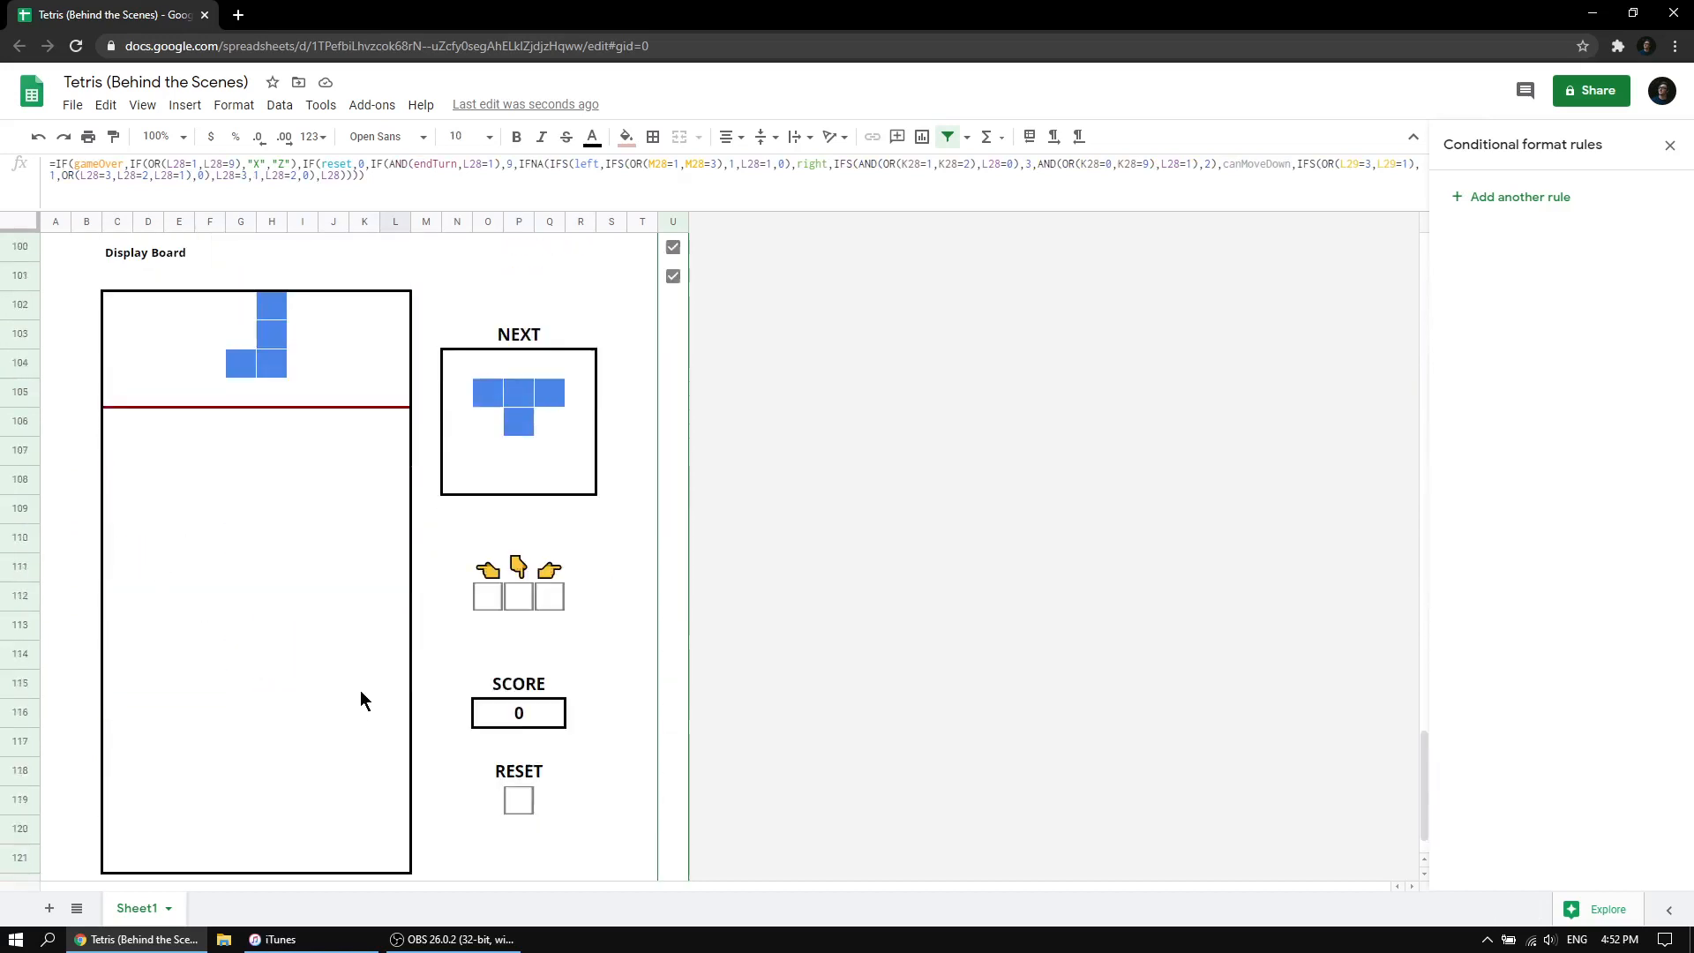
click(117, 309)
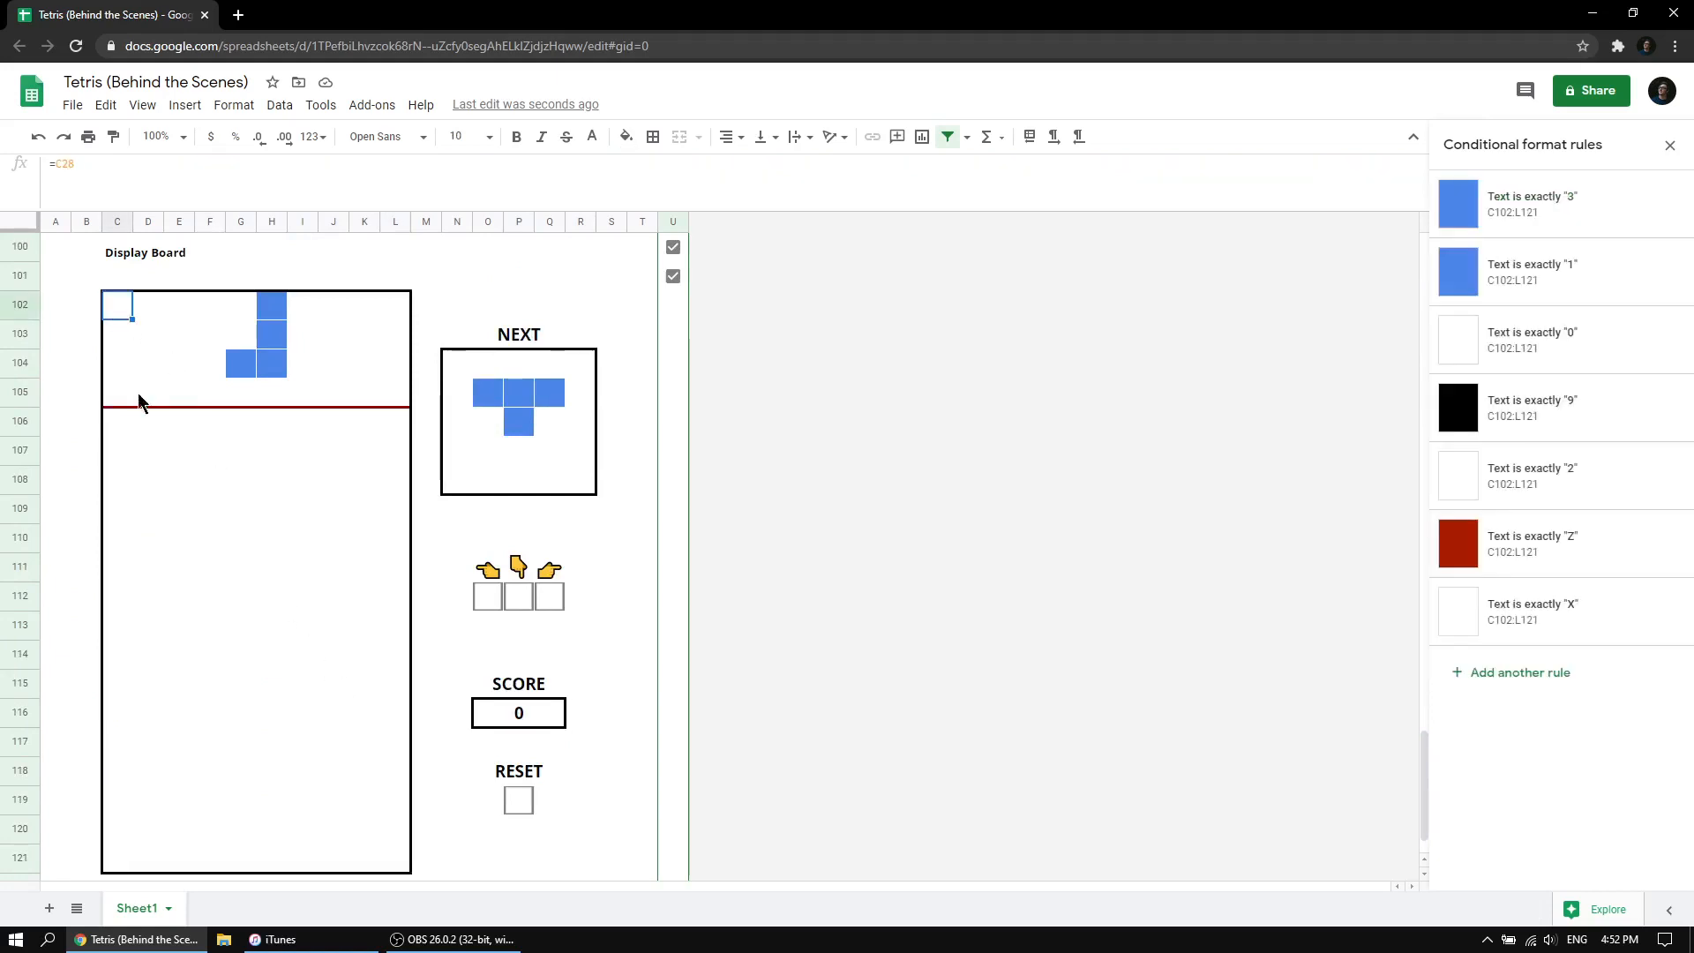
click(63, 168)
scroll(145, 309, up, 10)
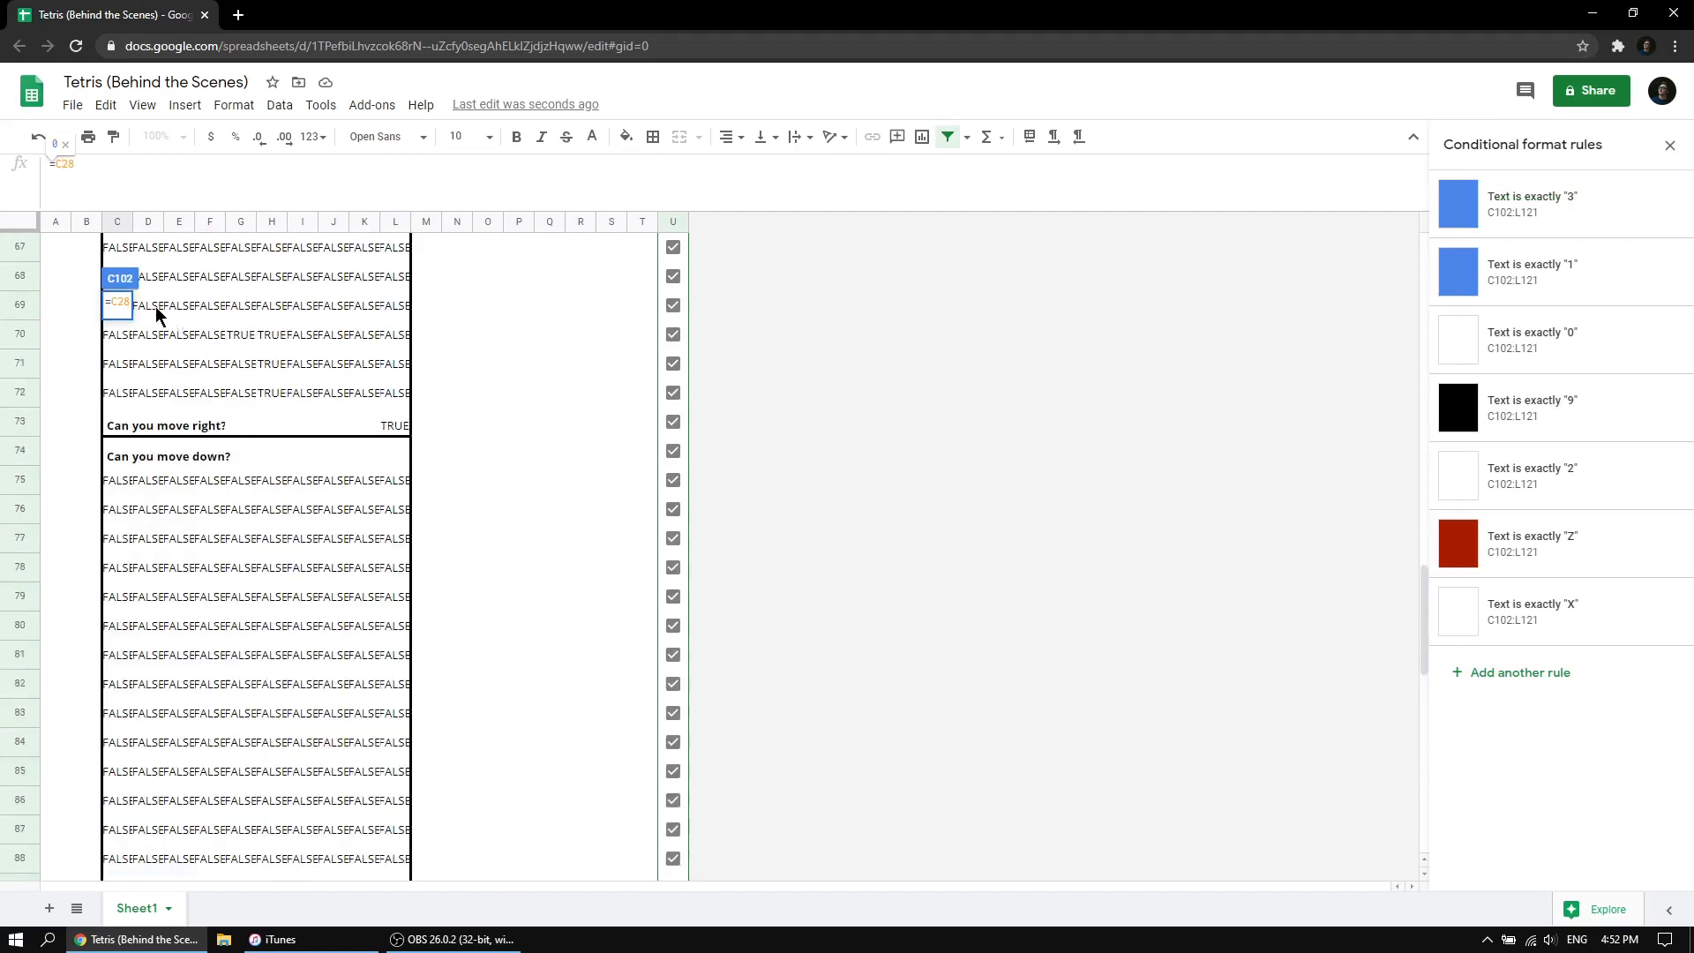
scroll(151, 326, up, 15)
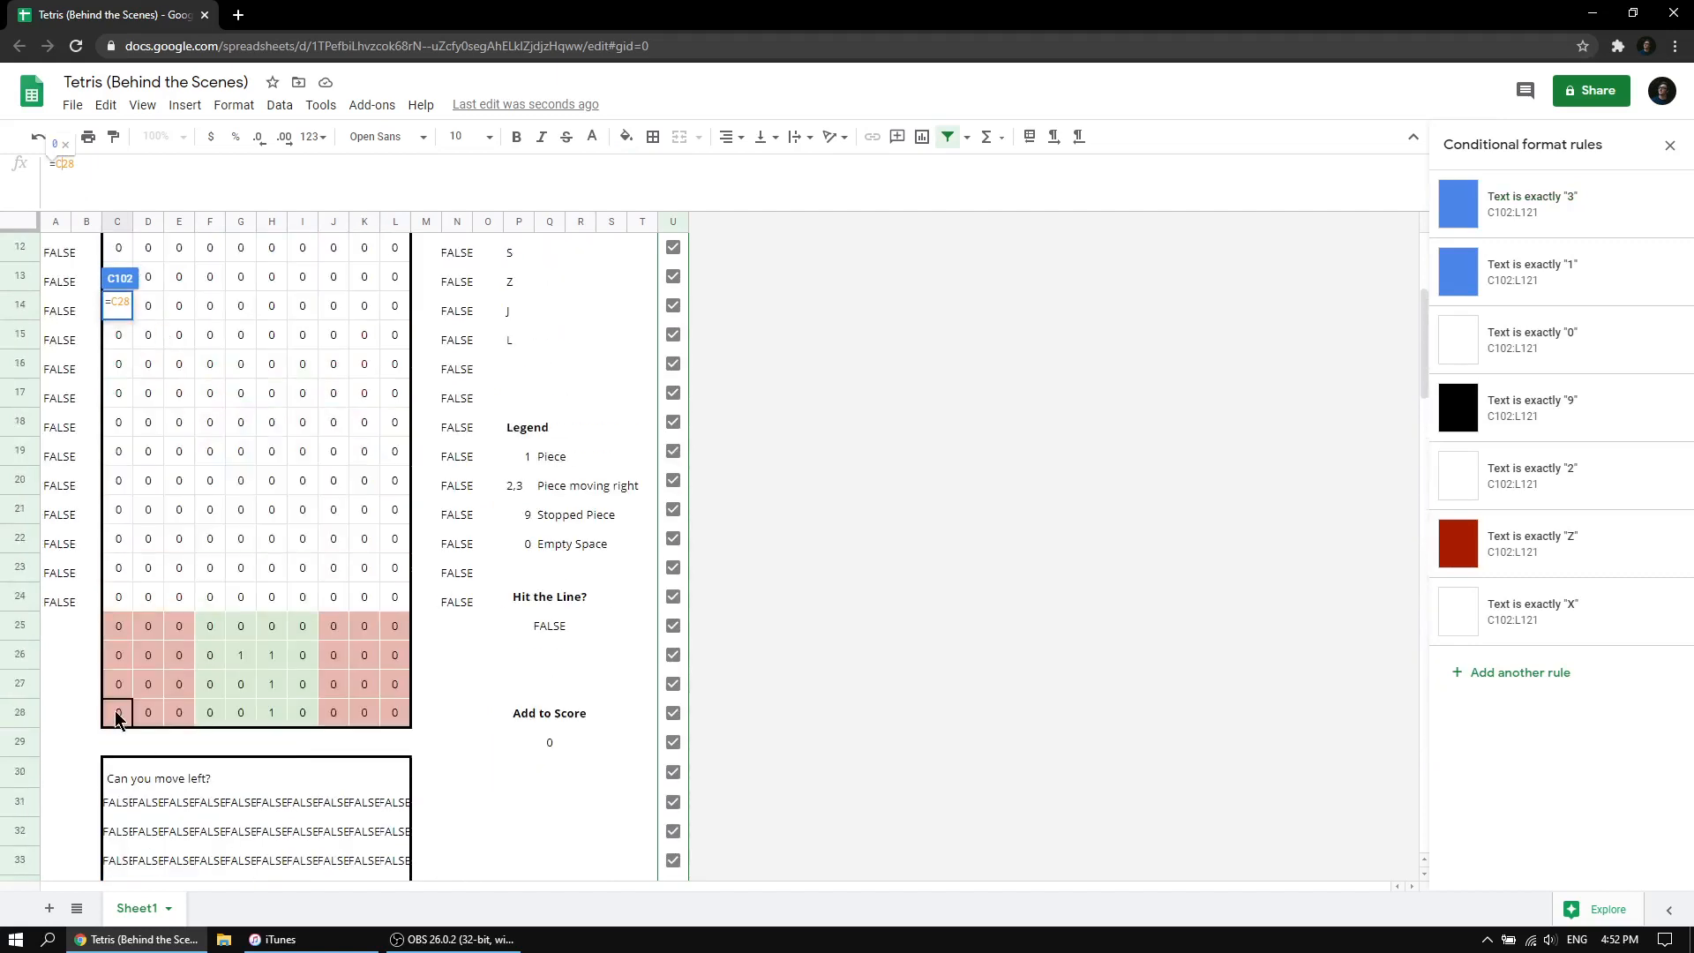
scroll(153, 728, down, 20)
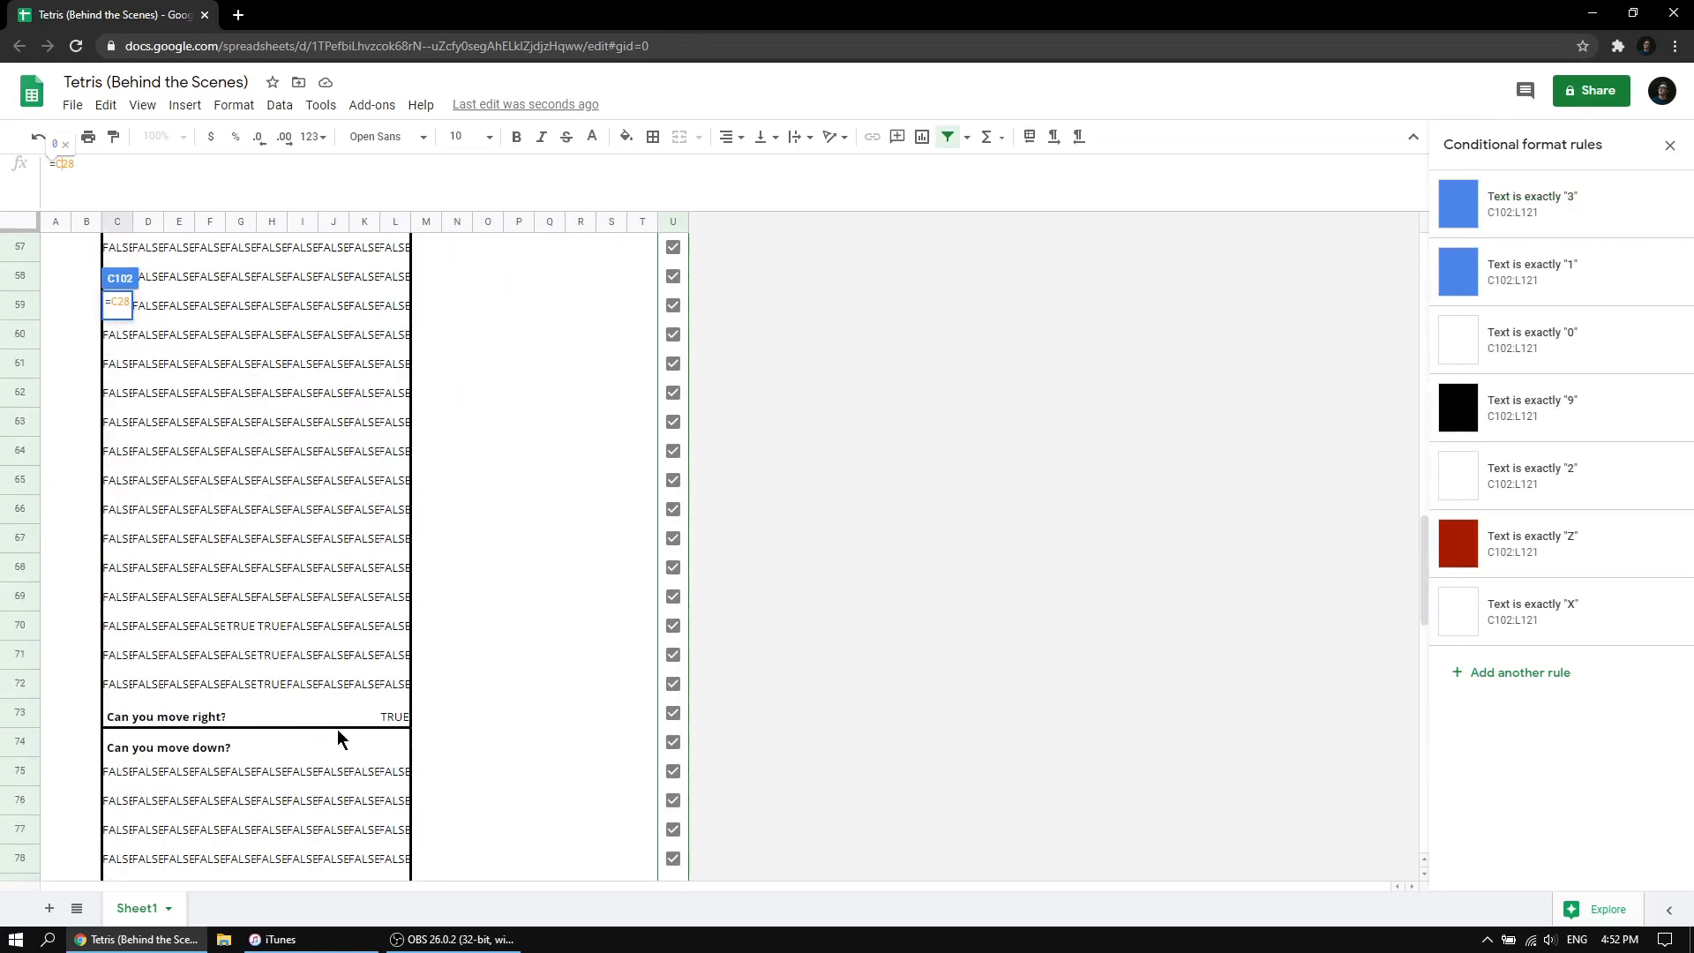
scroll(481, 691, down, 3)
click(429, 600)
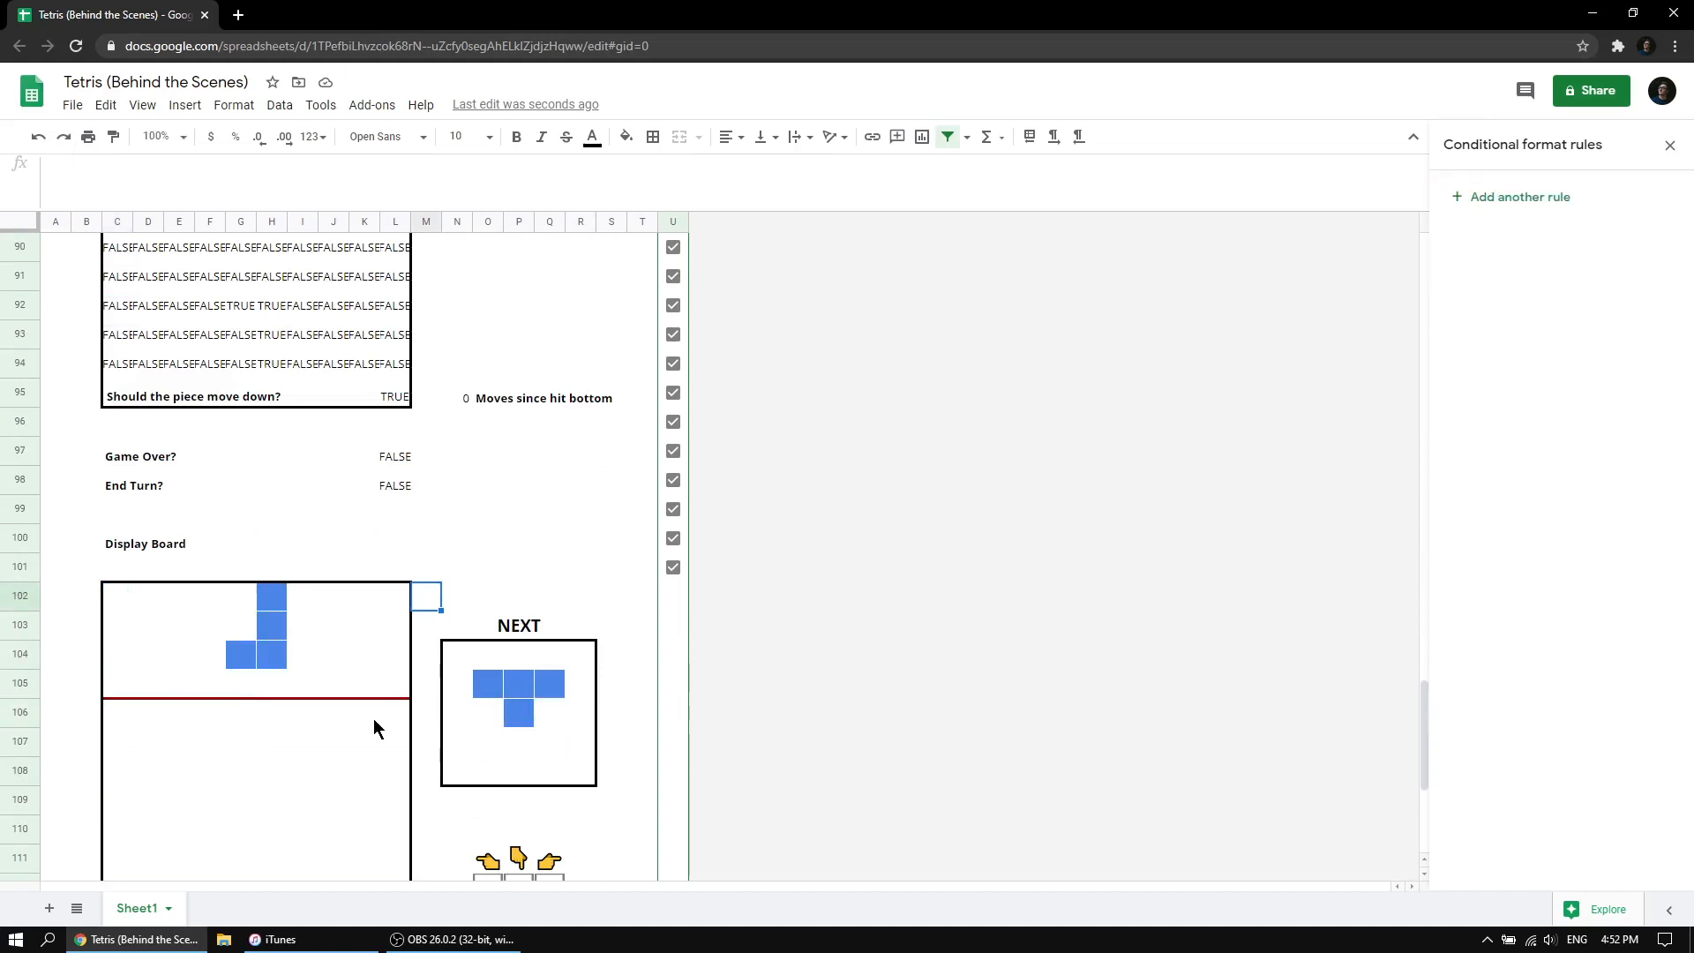
Examine the display board cells on both sides of the J-shaped piece, including F103:F104 and I104.
scroll(375, 718, down, 2)
scroll(374, 716, down, 1)
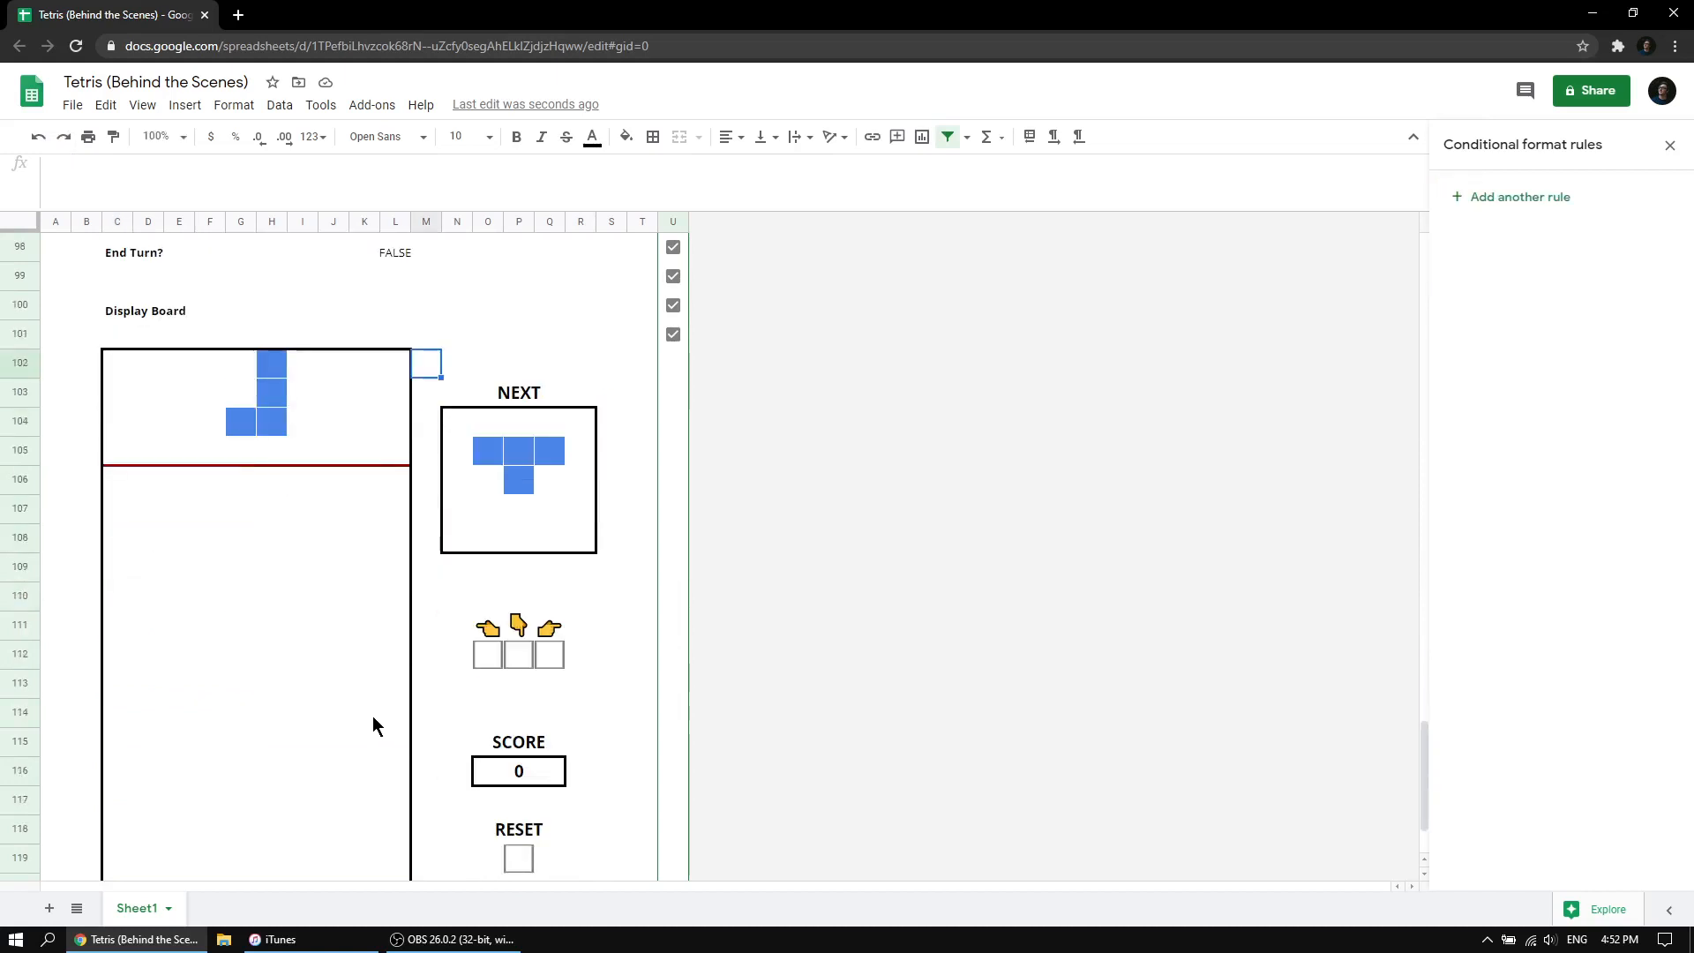
scroll(388, 727, down, 1)
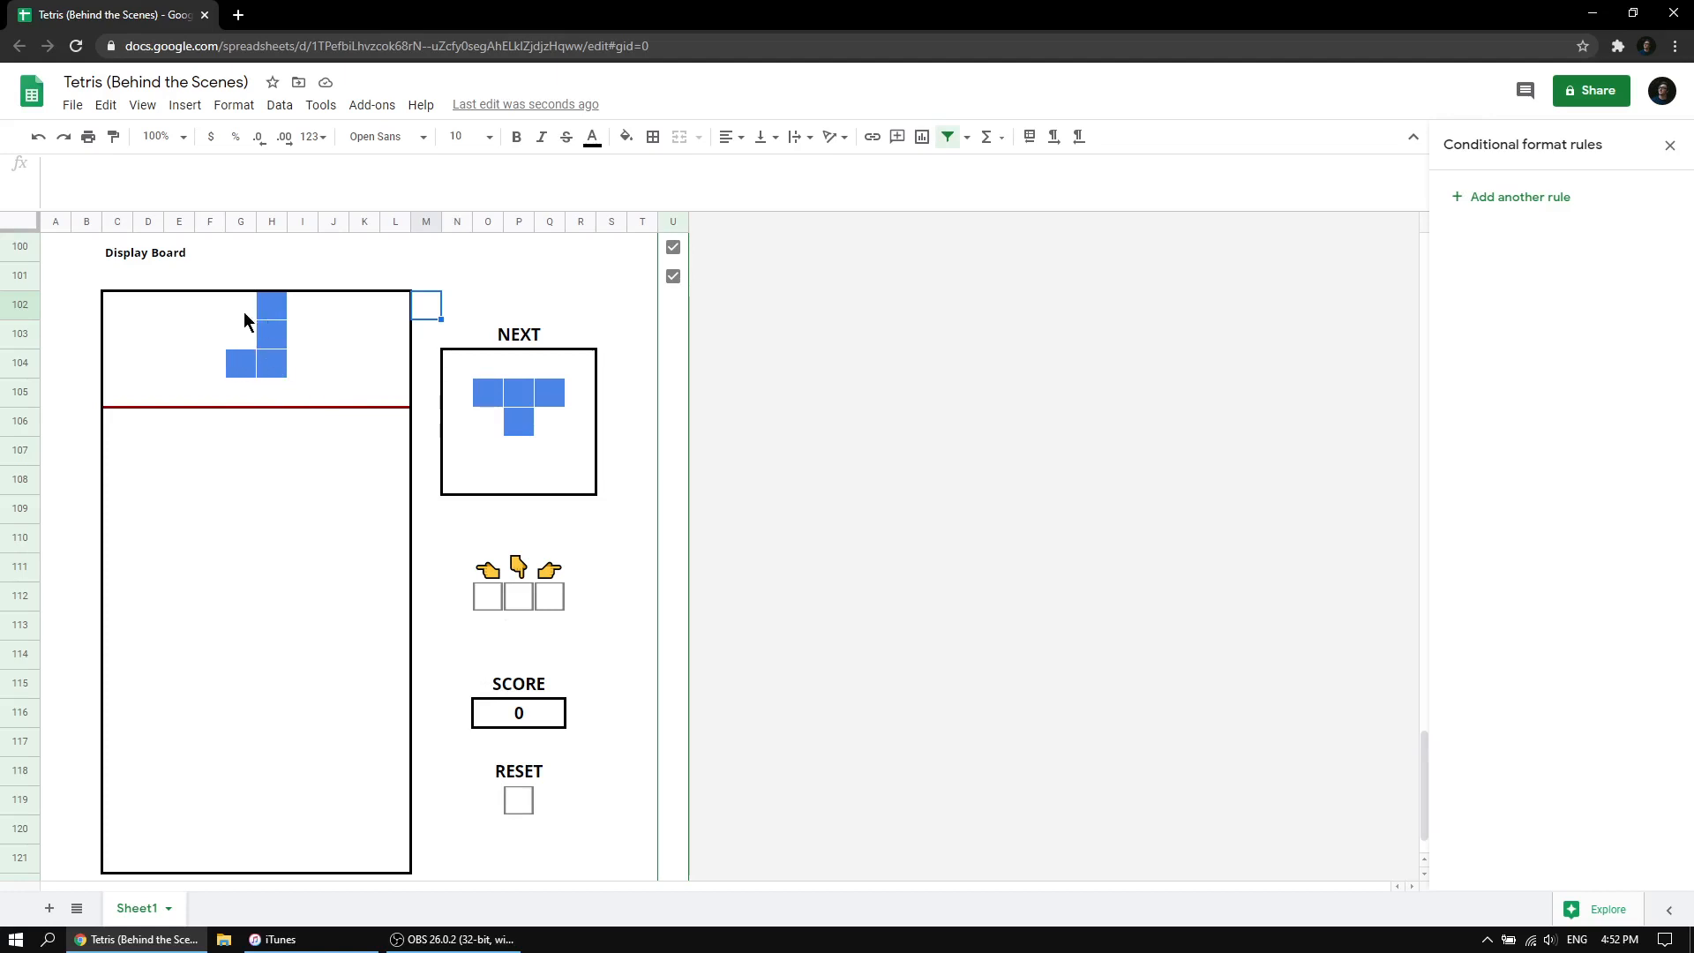
mouse_move(261, 369)
mouse_down()
mouse_move(200, 358)
mouse_move(228, 366)
mouse_up()
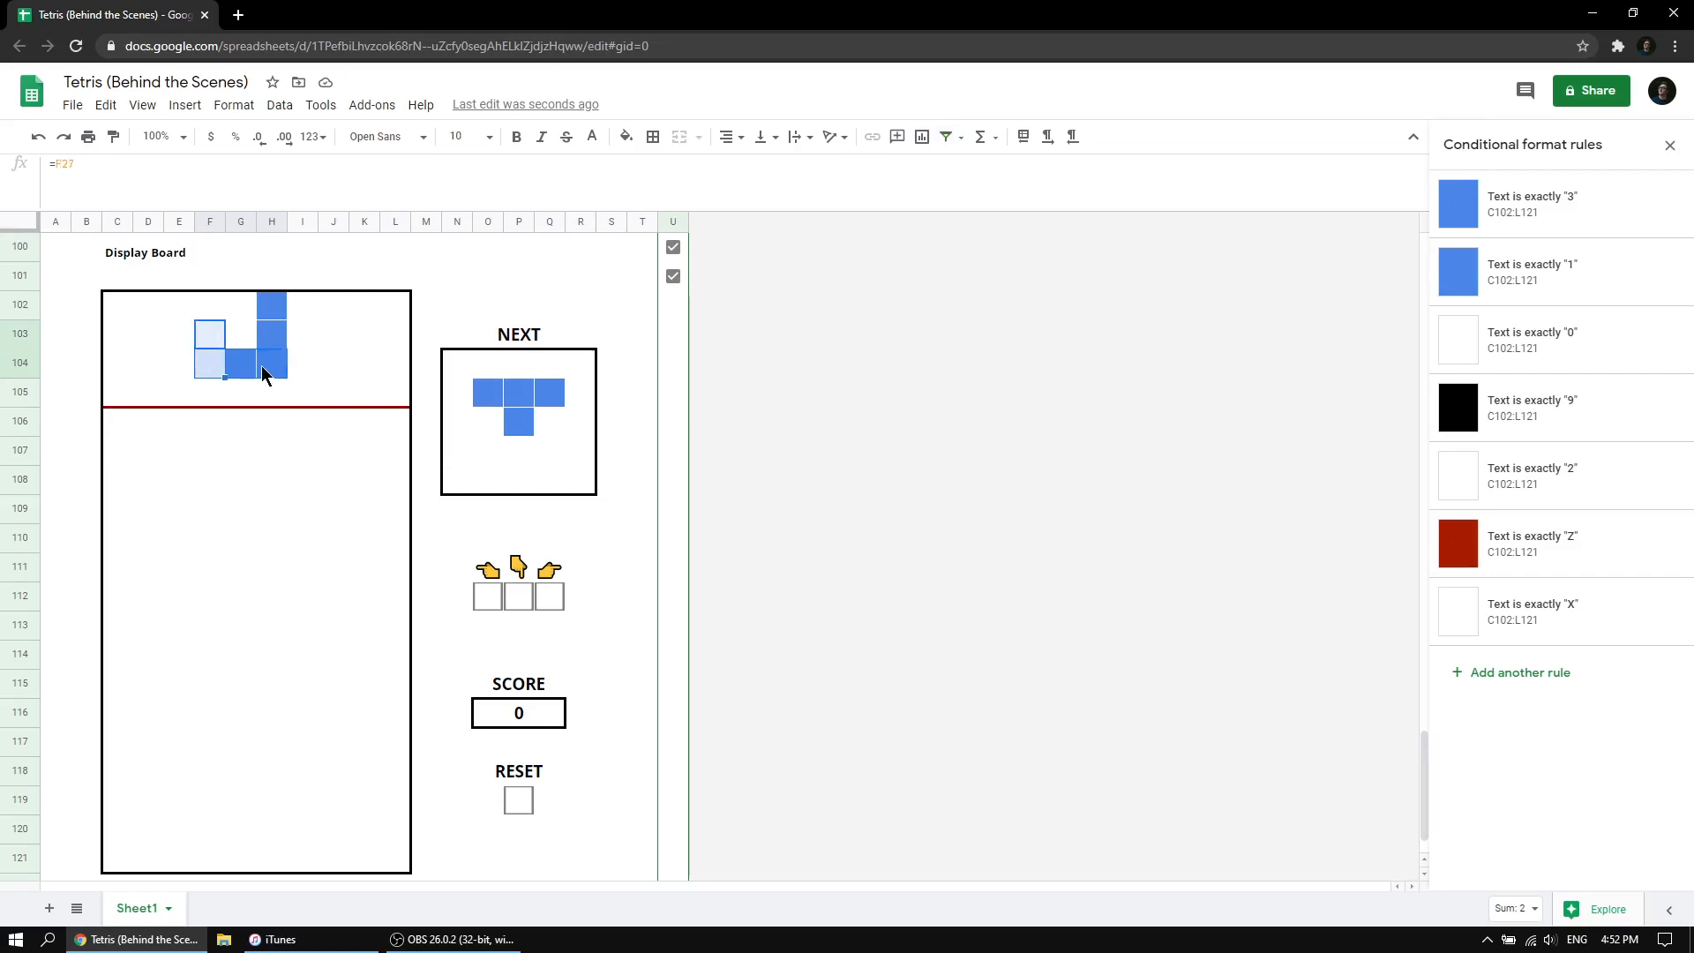
click(310, 375)
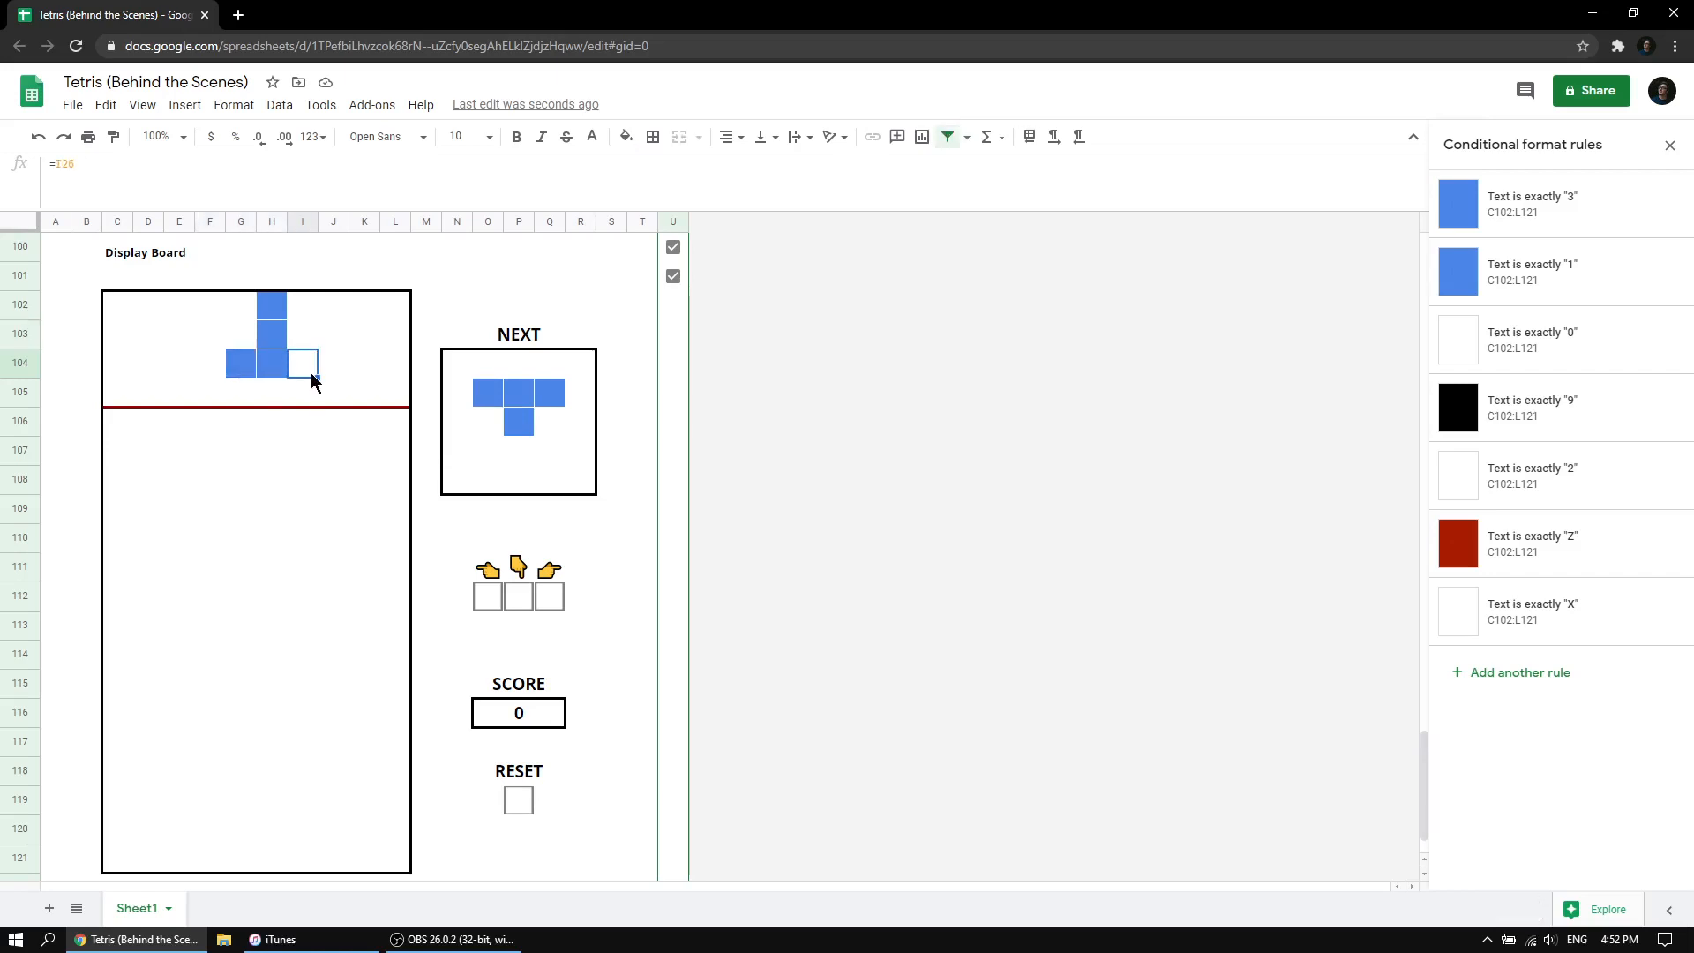
Highlight the "Can you move down?" check grid C75:L94 and compare it with the piece on the display board.
scroll(310, 376, up, 9)
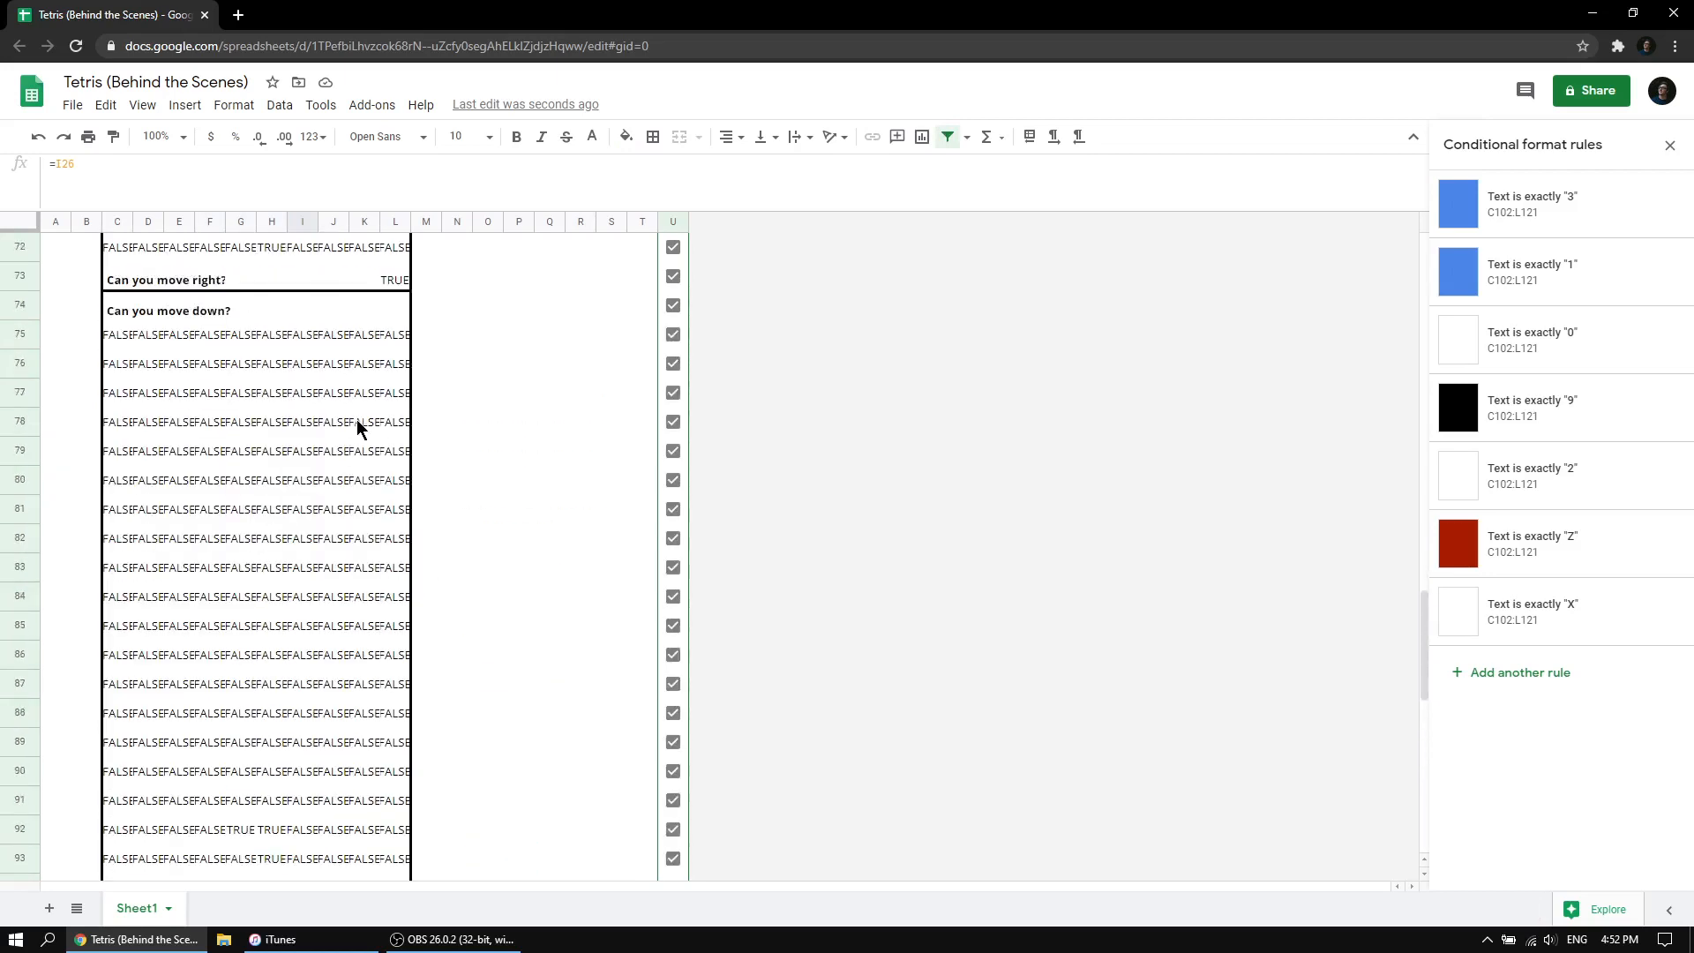
scroll(358, 424, down, 1)
drag(113, 281, 388, 841)
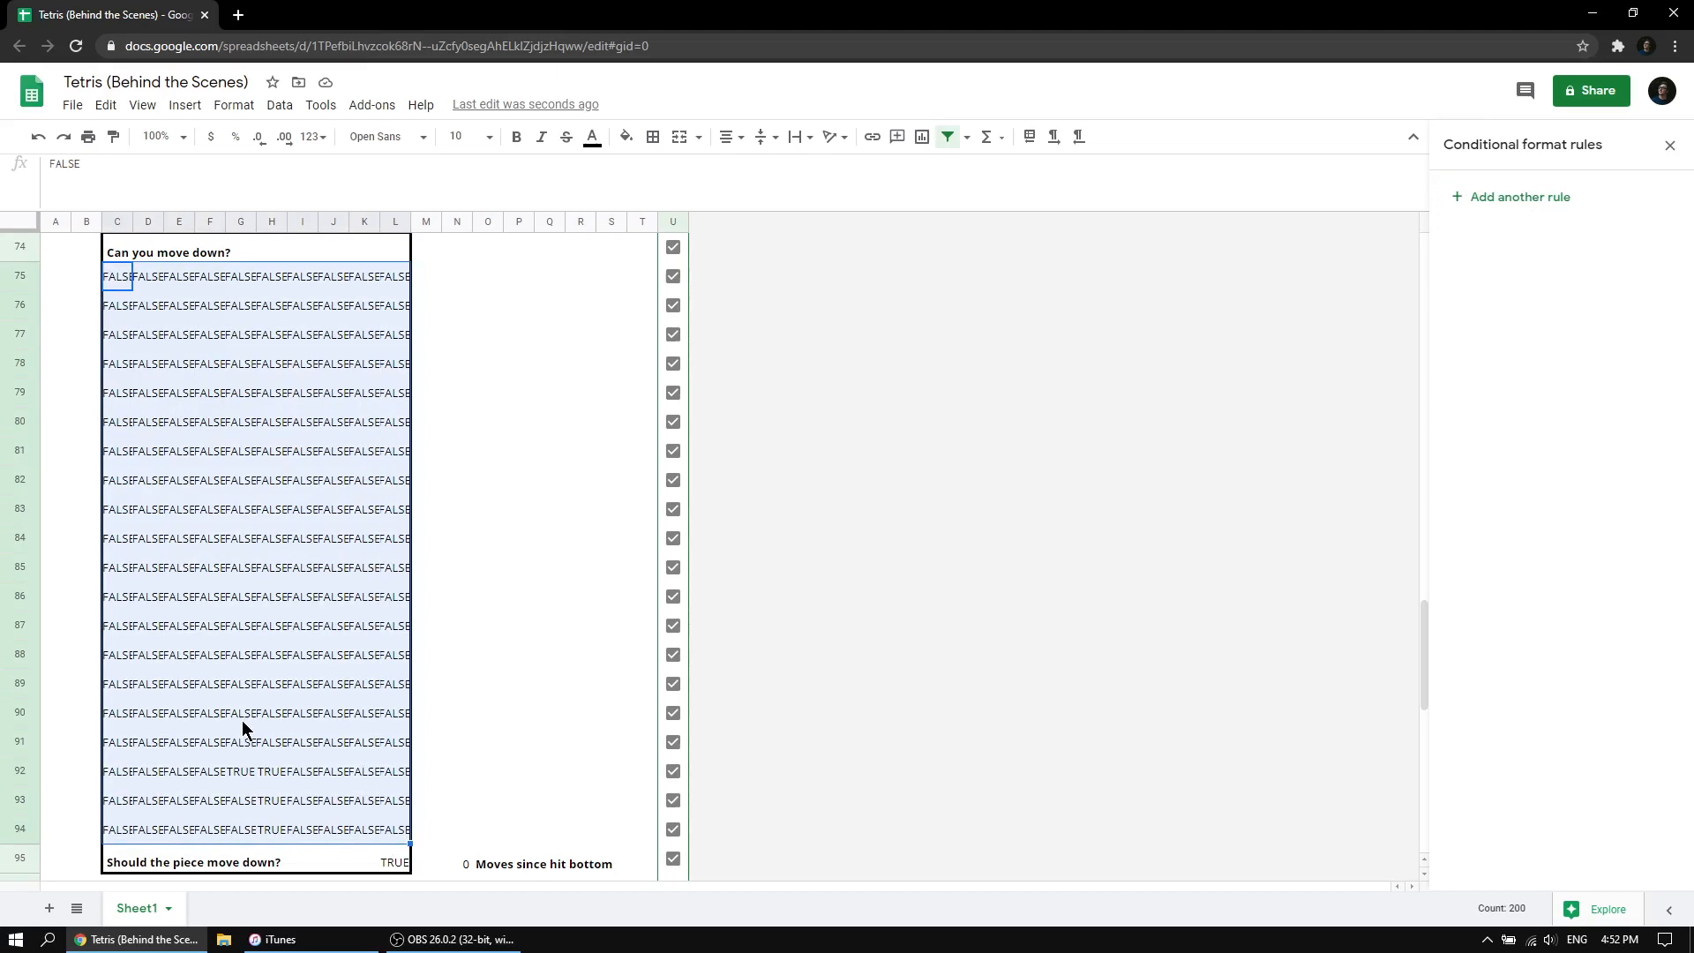
scroll(198, 660, down, 7)
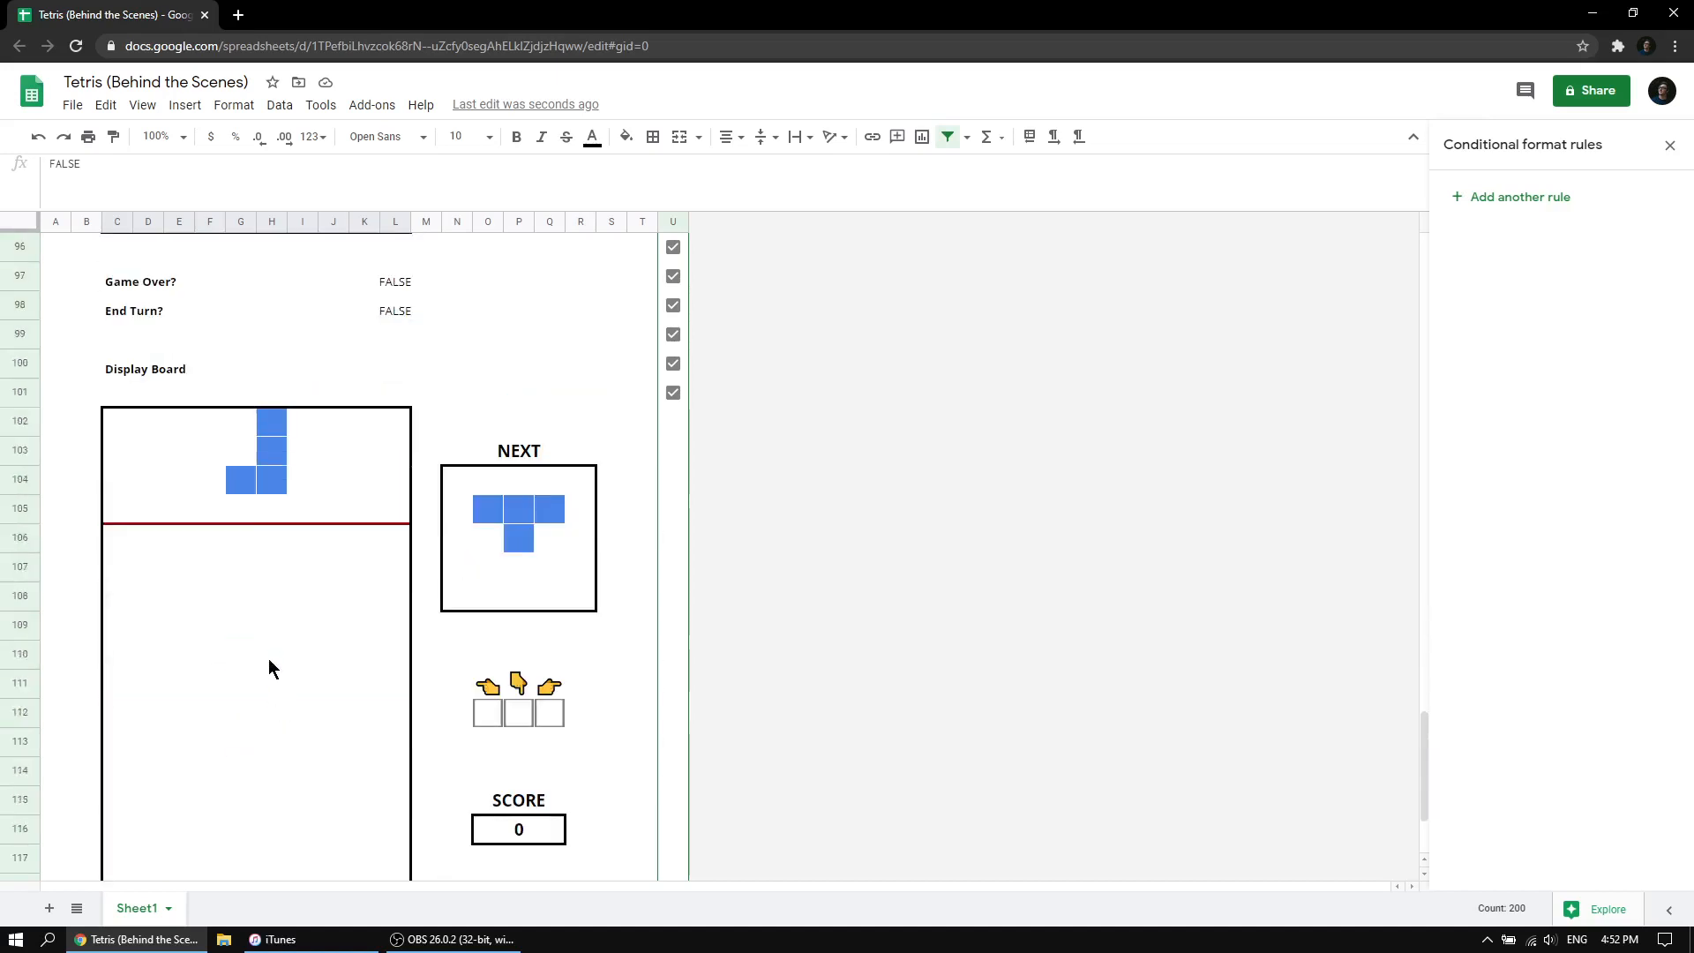
Highlight the J-shaped piece's cells H102:H104 and G104 on the display board, along with the neighbouring cells F103:F104.
drag(270, 422, 269, 465)
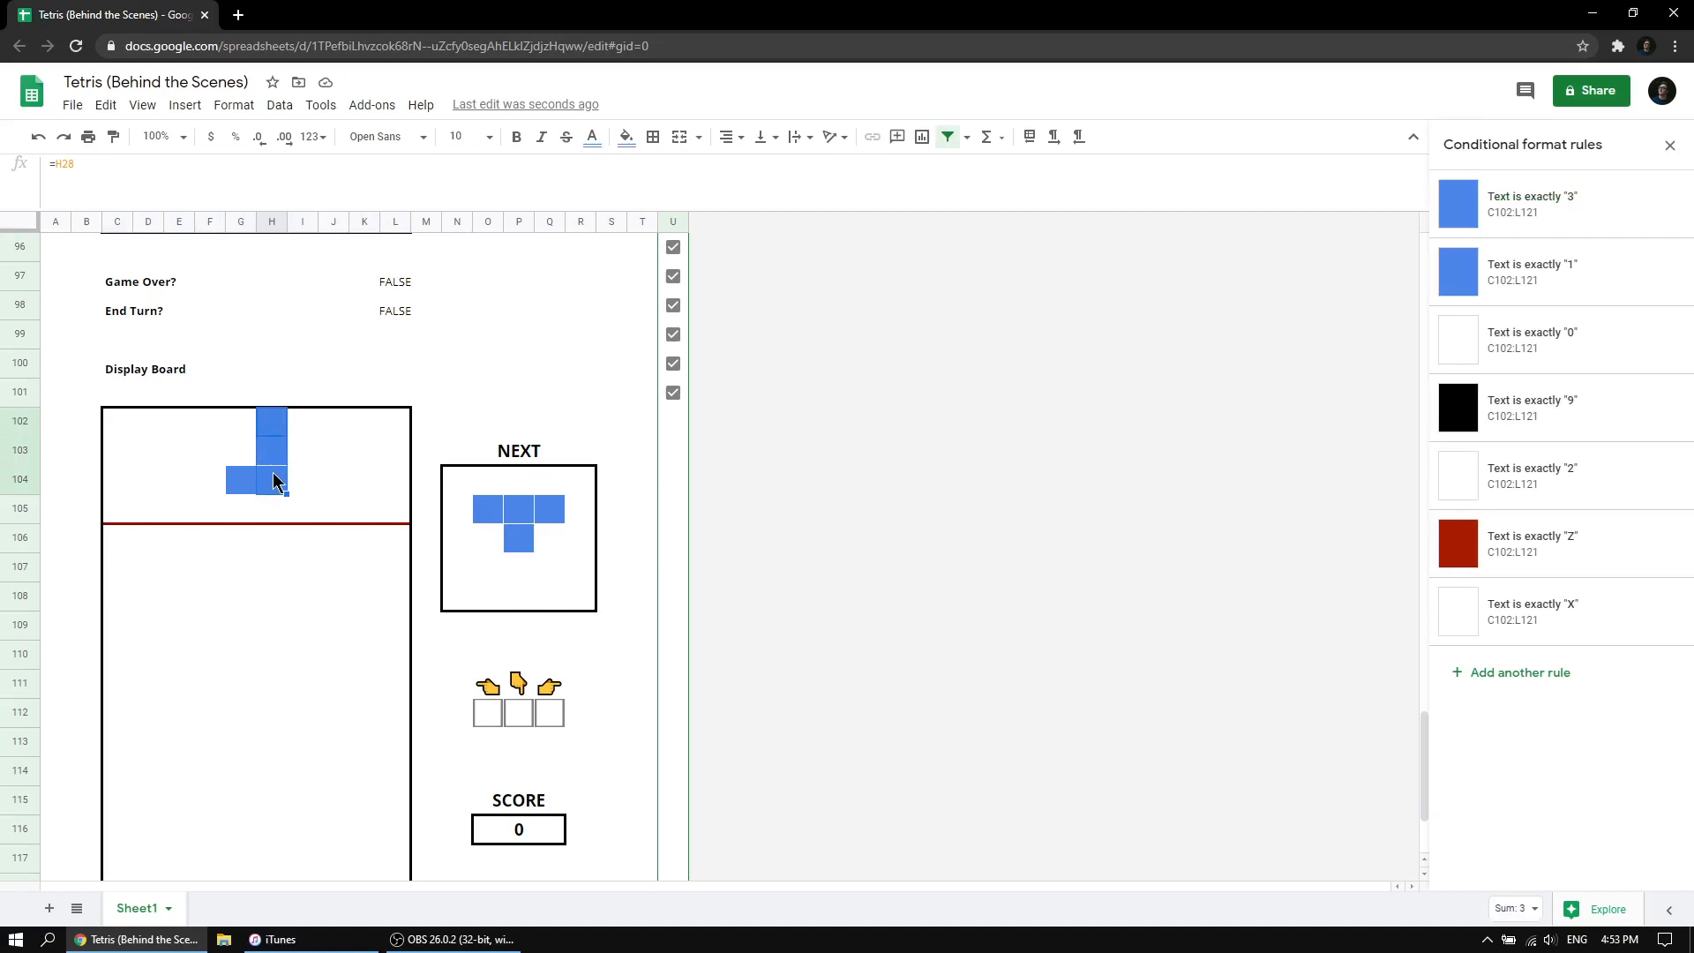
click(273, 474)
click(246, 481)
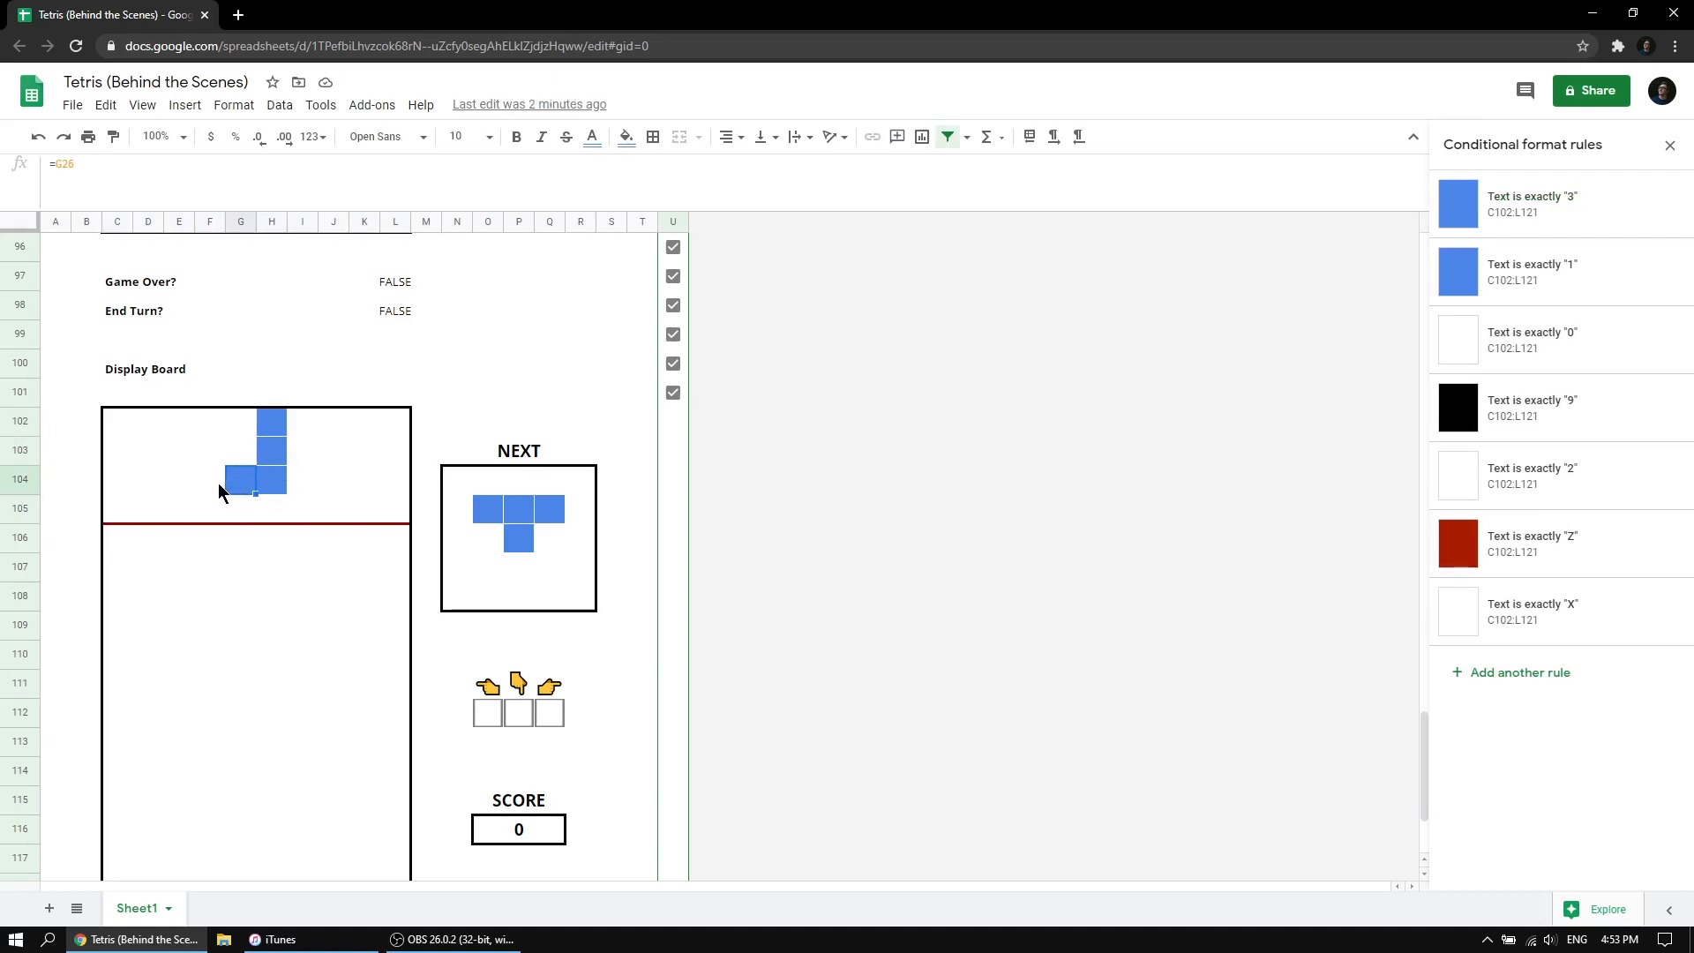
click(212, 490)
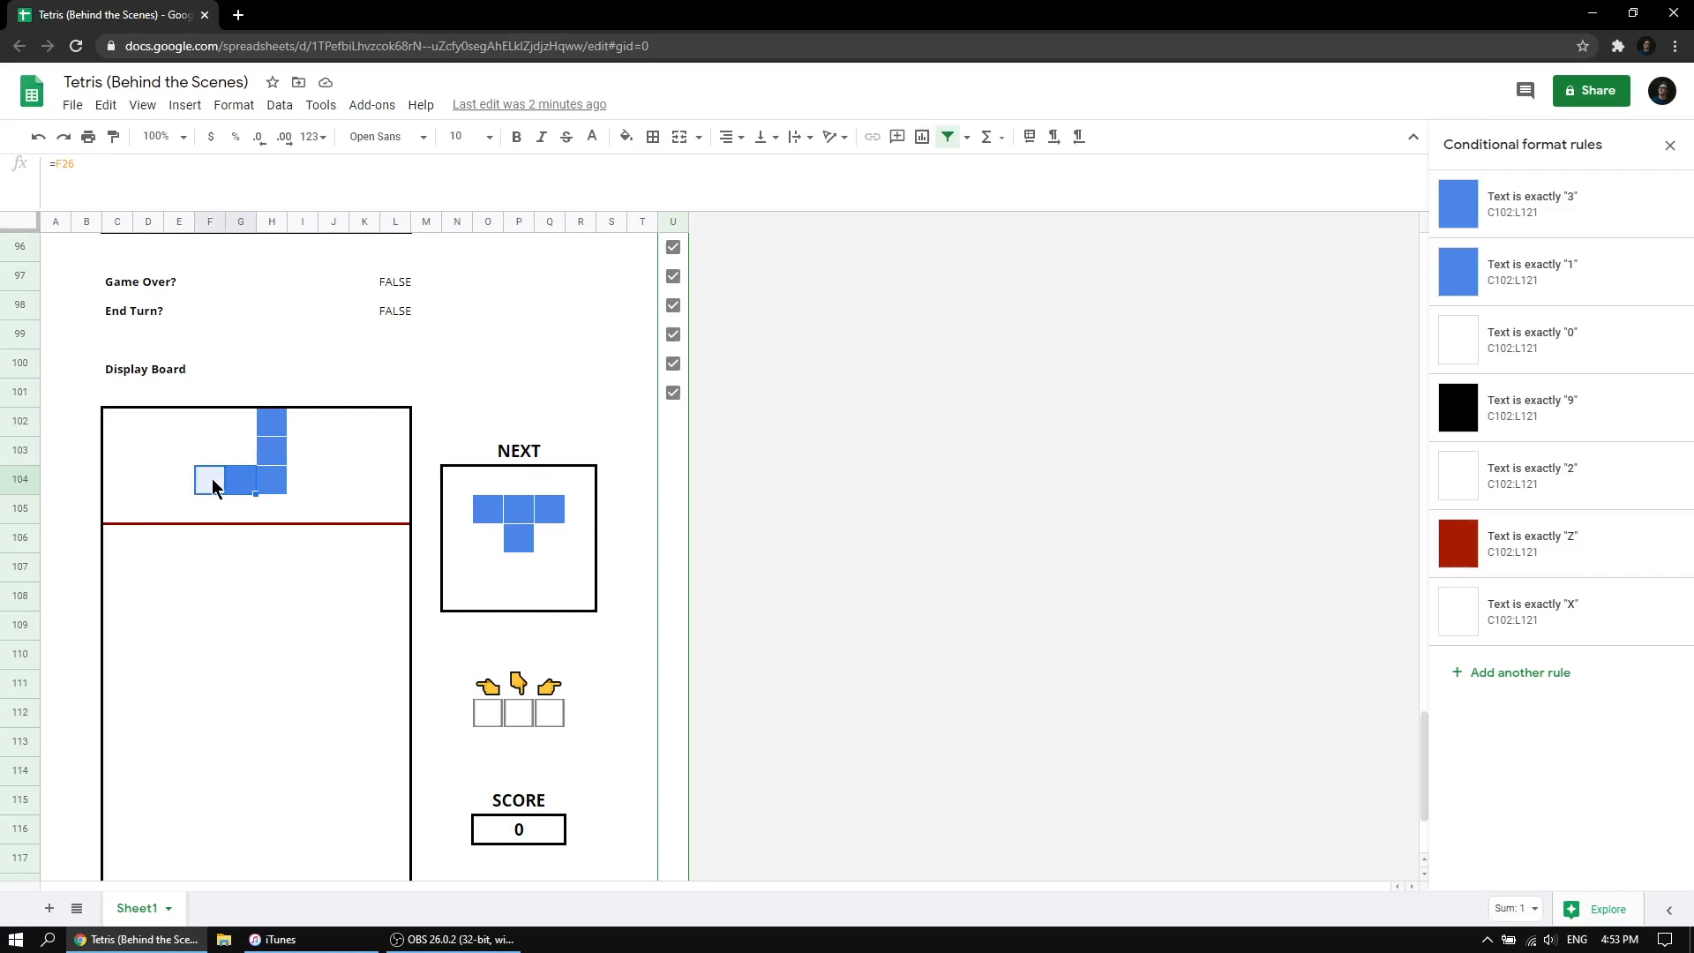
drag(214, 459, 210, 490)
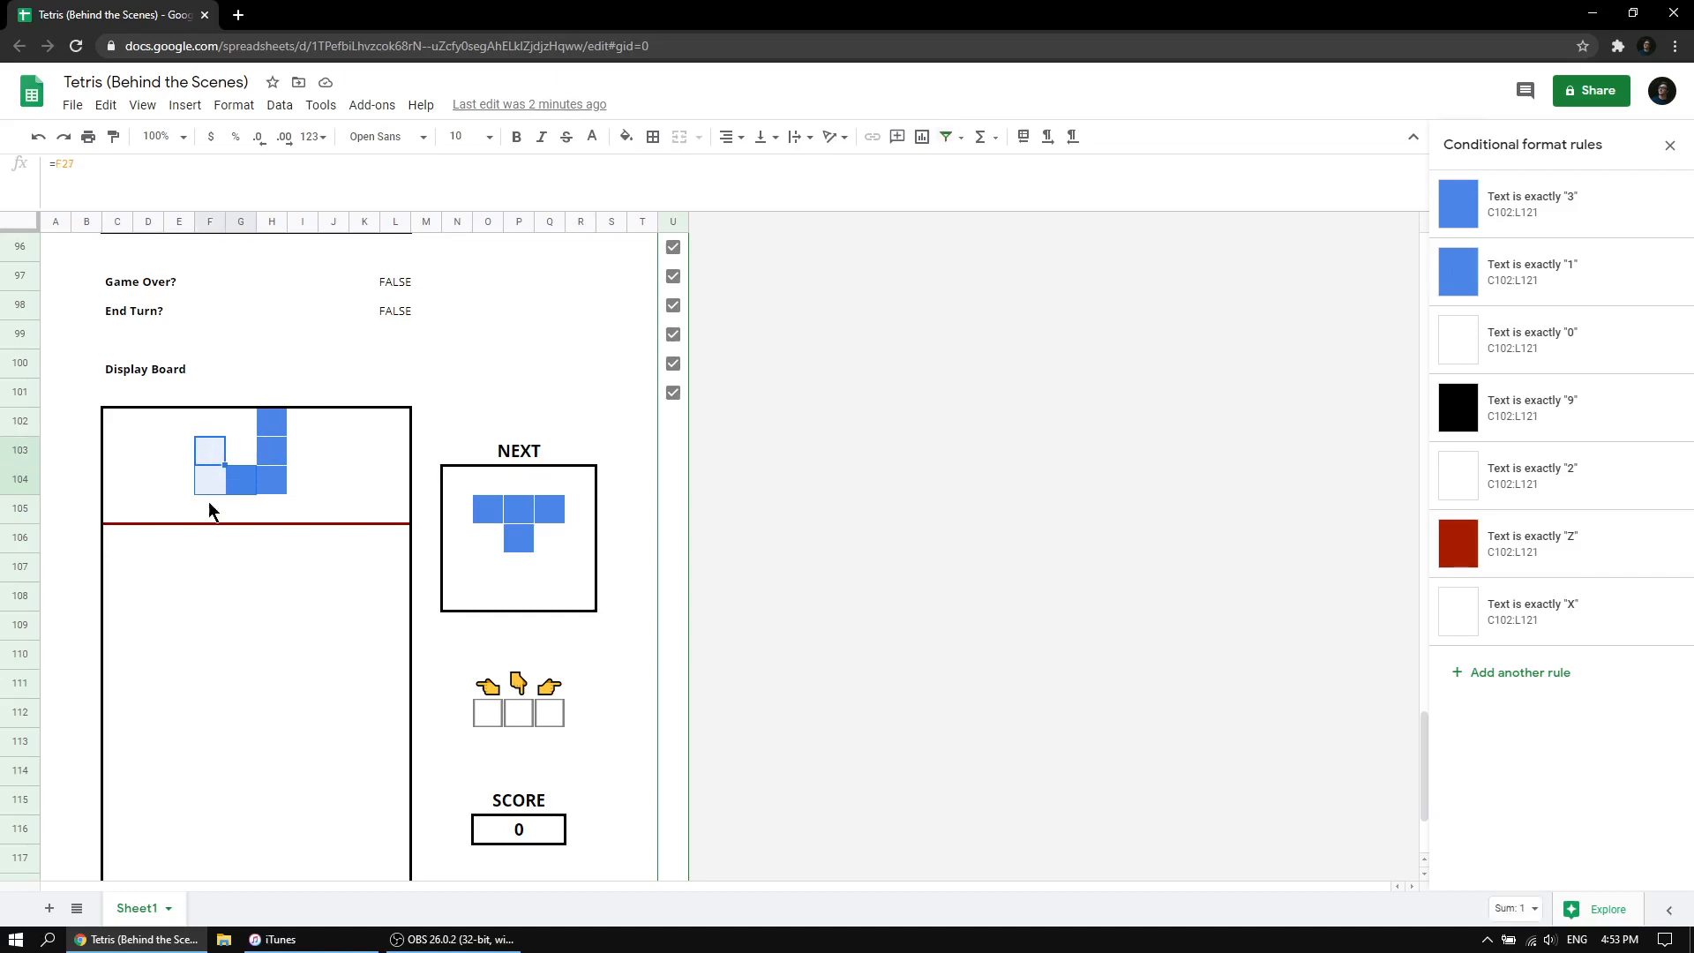
click(272, 480)
Examine the NEXT preview cells O105:Q106 and Q108 together with their formula and conditional format rules.
scroll(282, 605, down, 1)
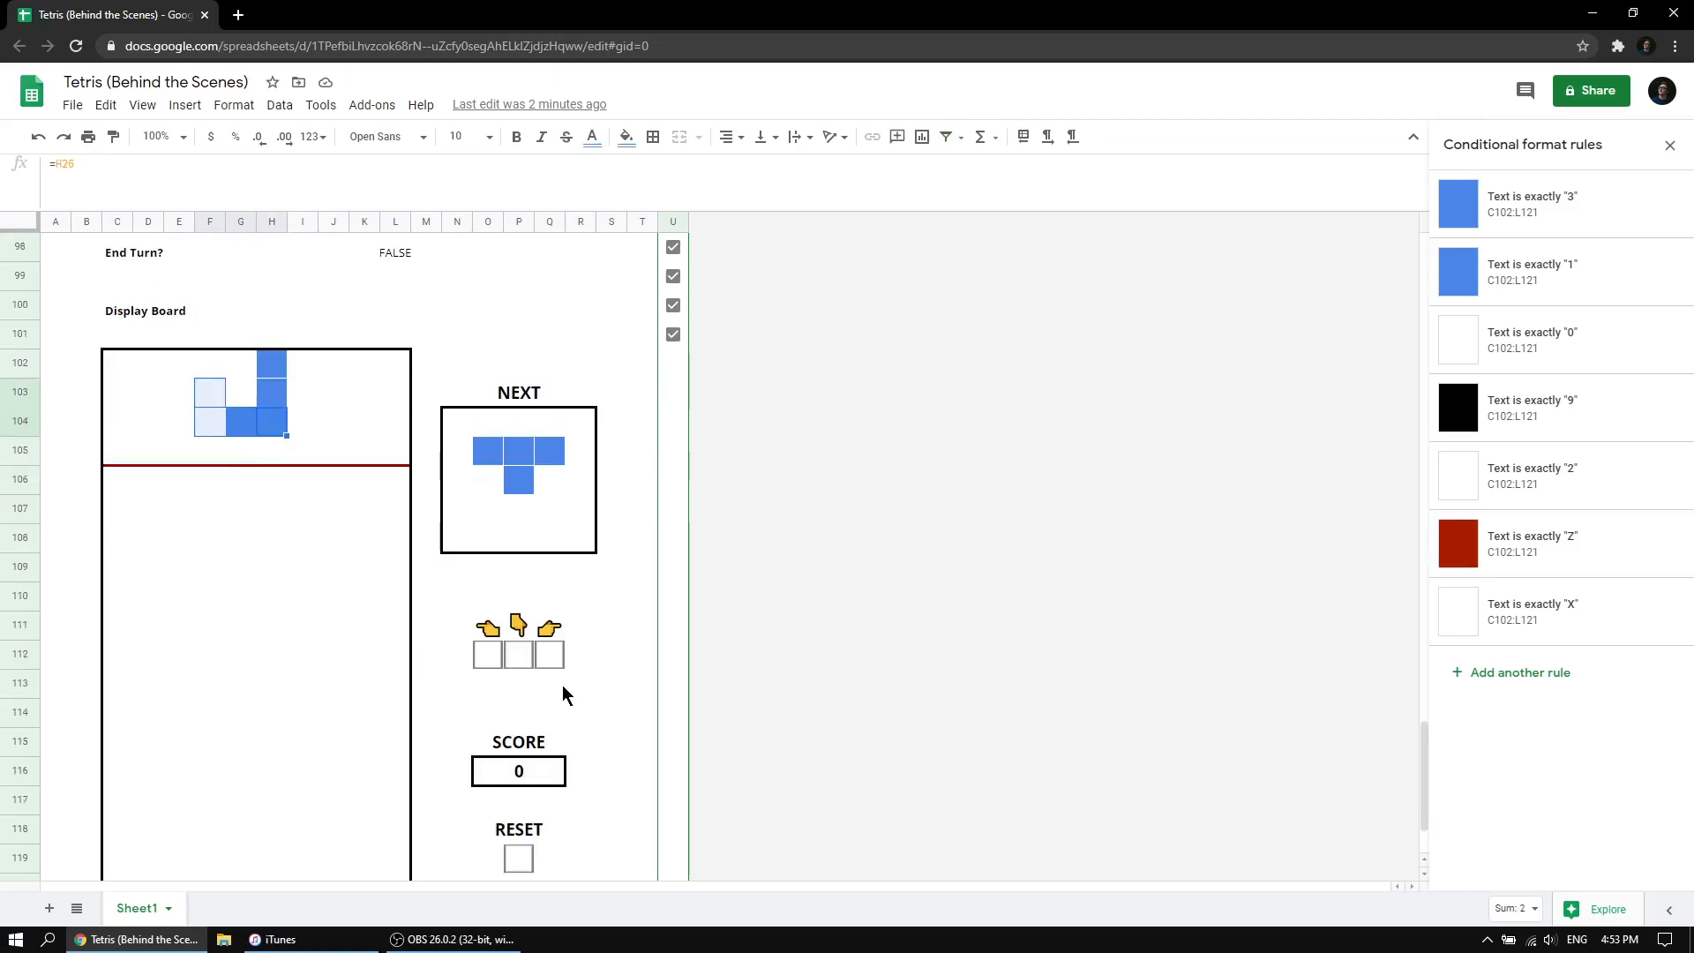
click(469, 570)
drag(479, 454, 553, 485)
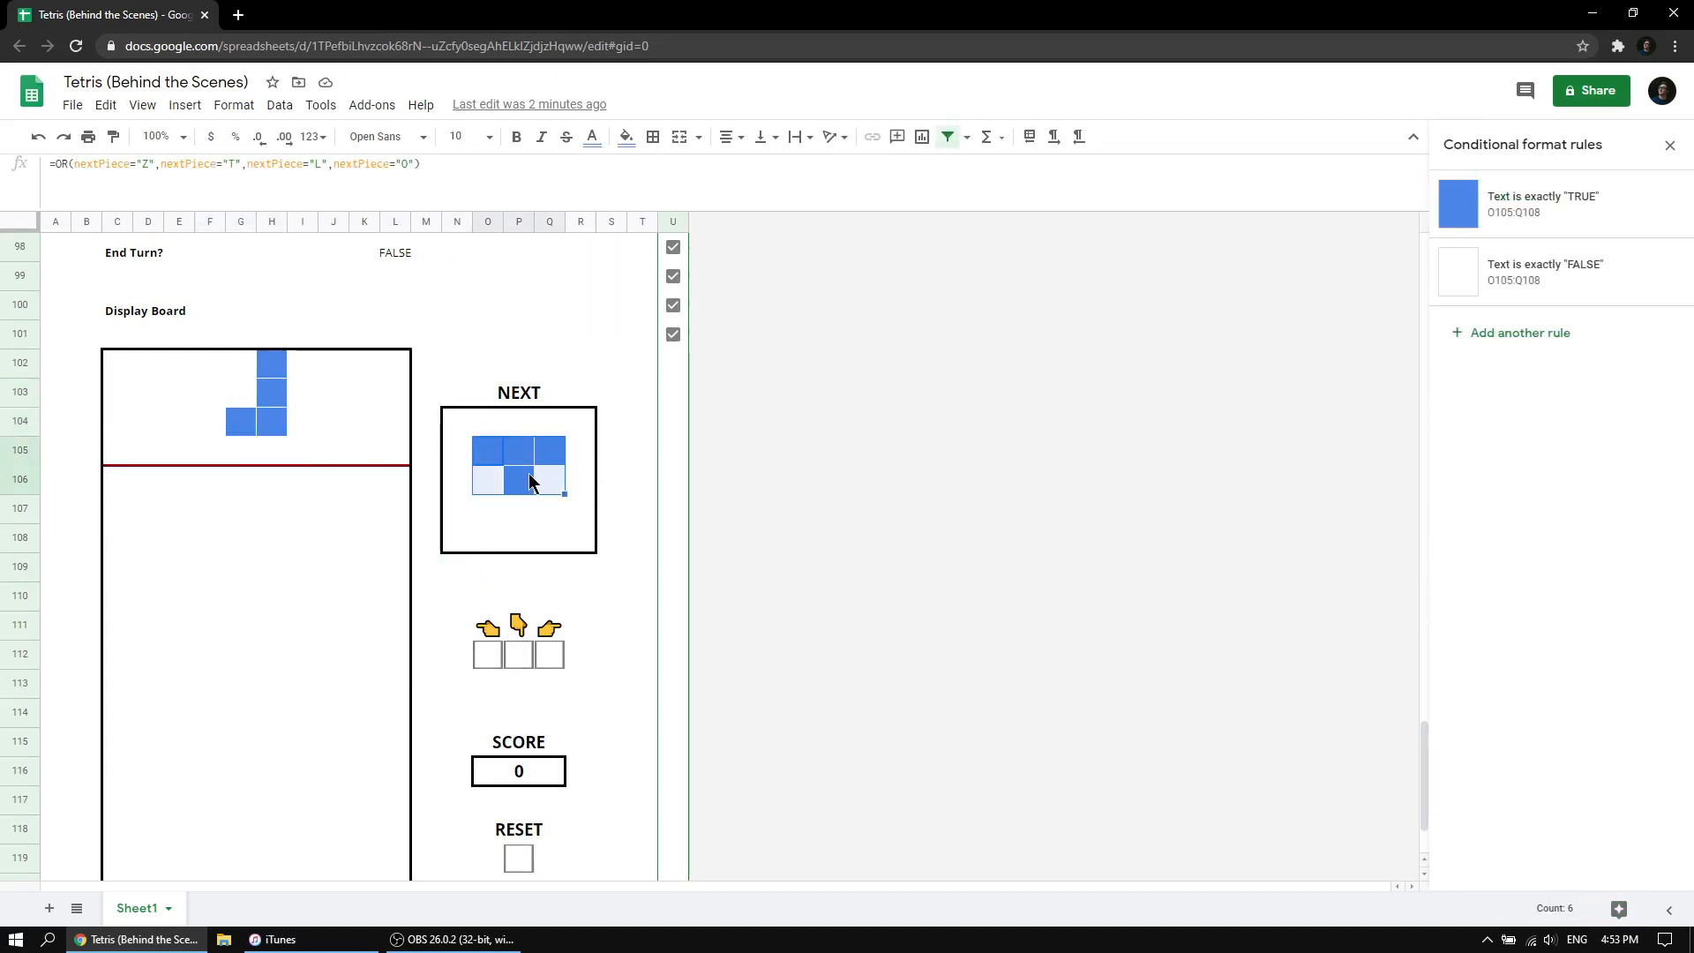
click(551, 539)
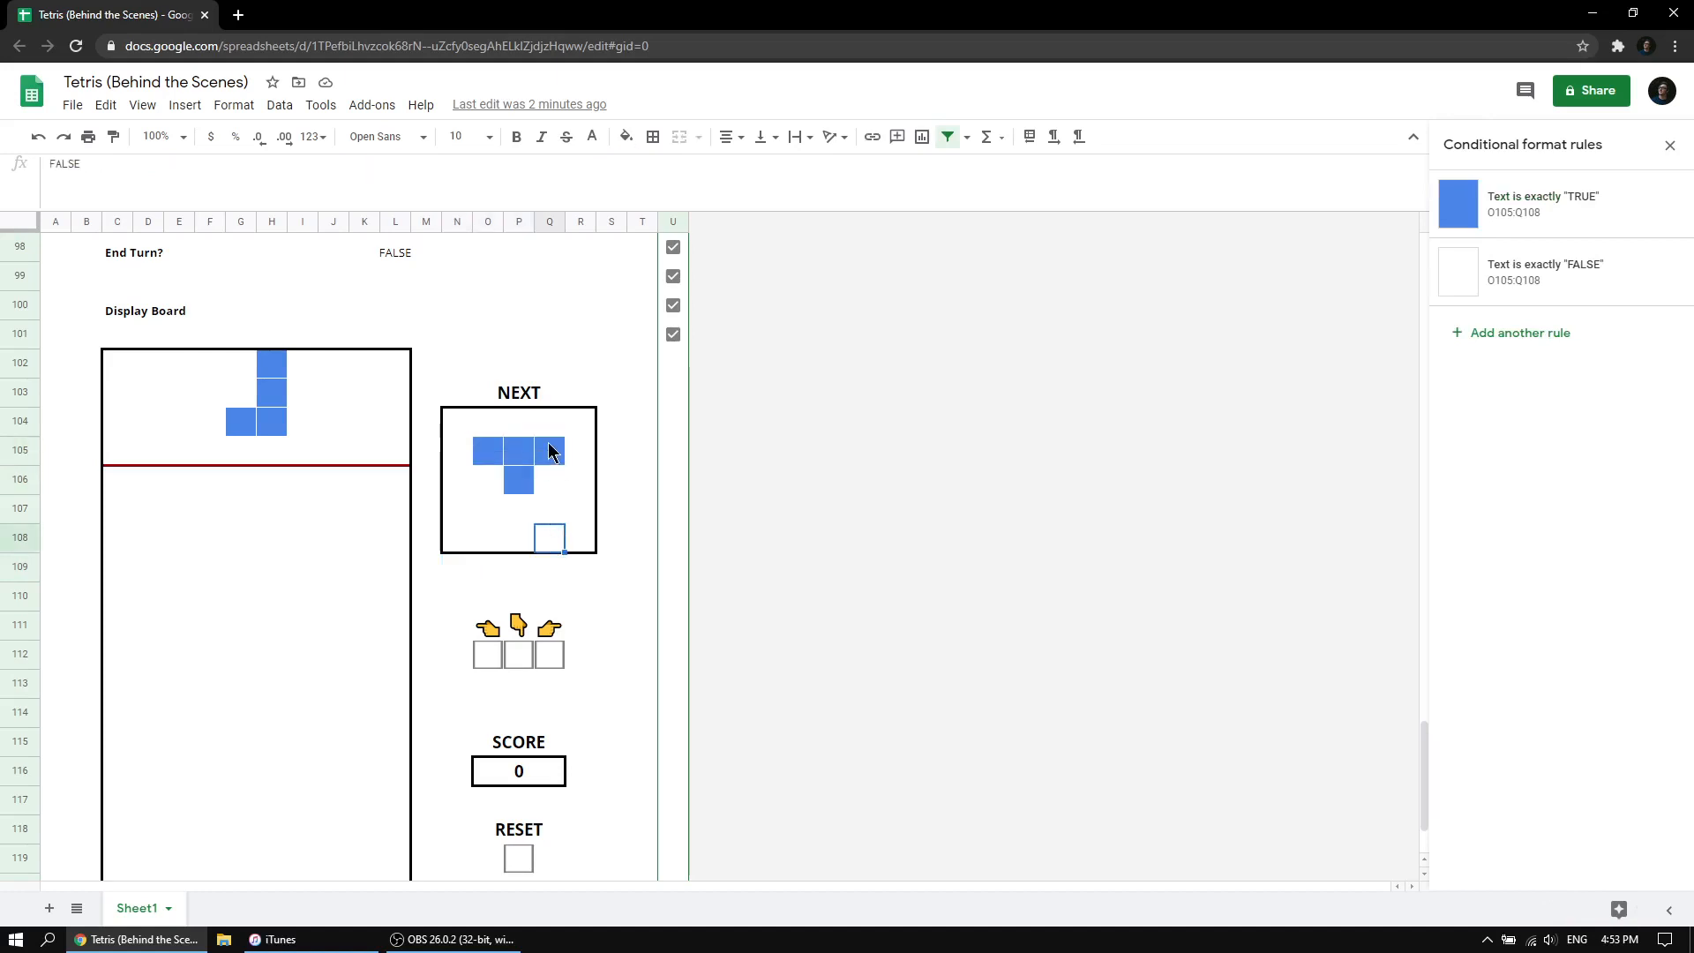
Highlight two other T-piece orientations in the NEXT box: Q105:Q107 with P106, and O107:Q107 with P106.
click(550, 452)
ctrl+click(551, 480)
drag(550, 480, 548, 504)
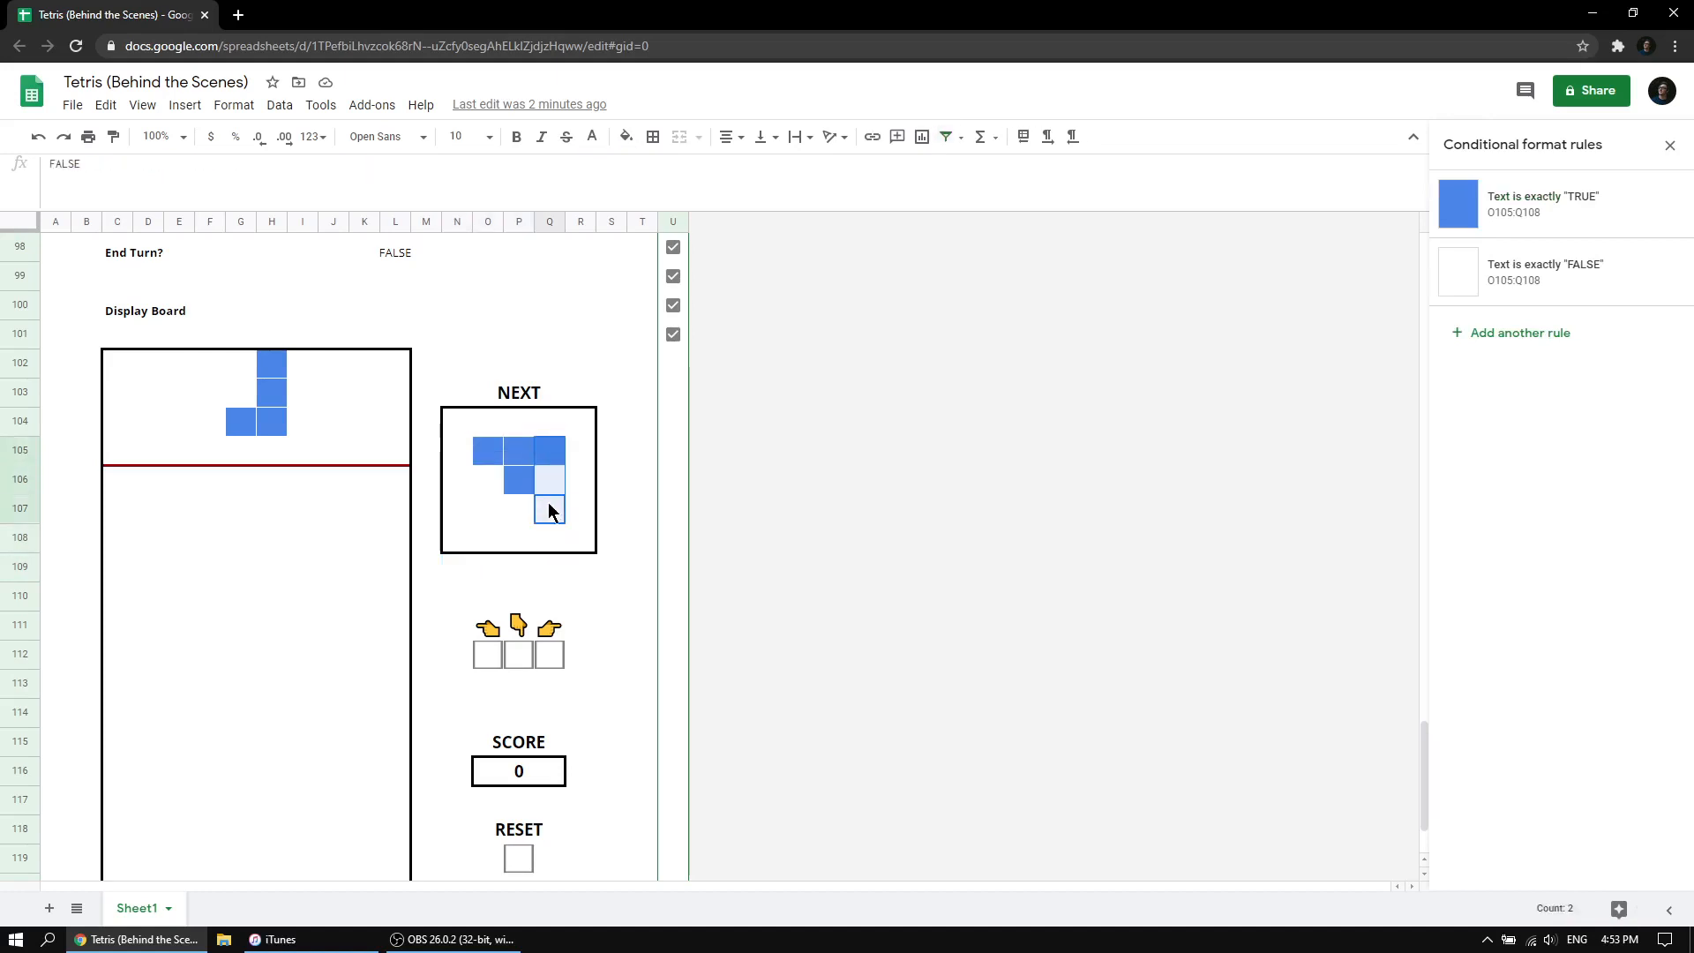
ctrl+click(519, 480)
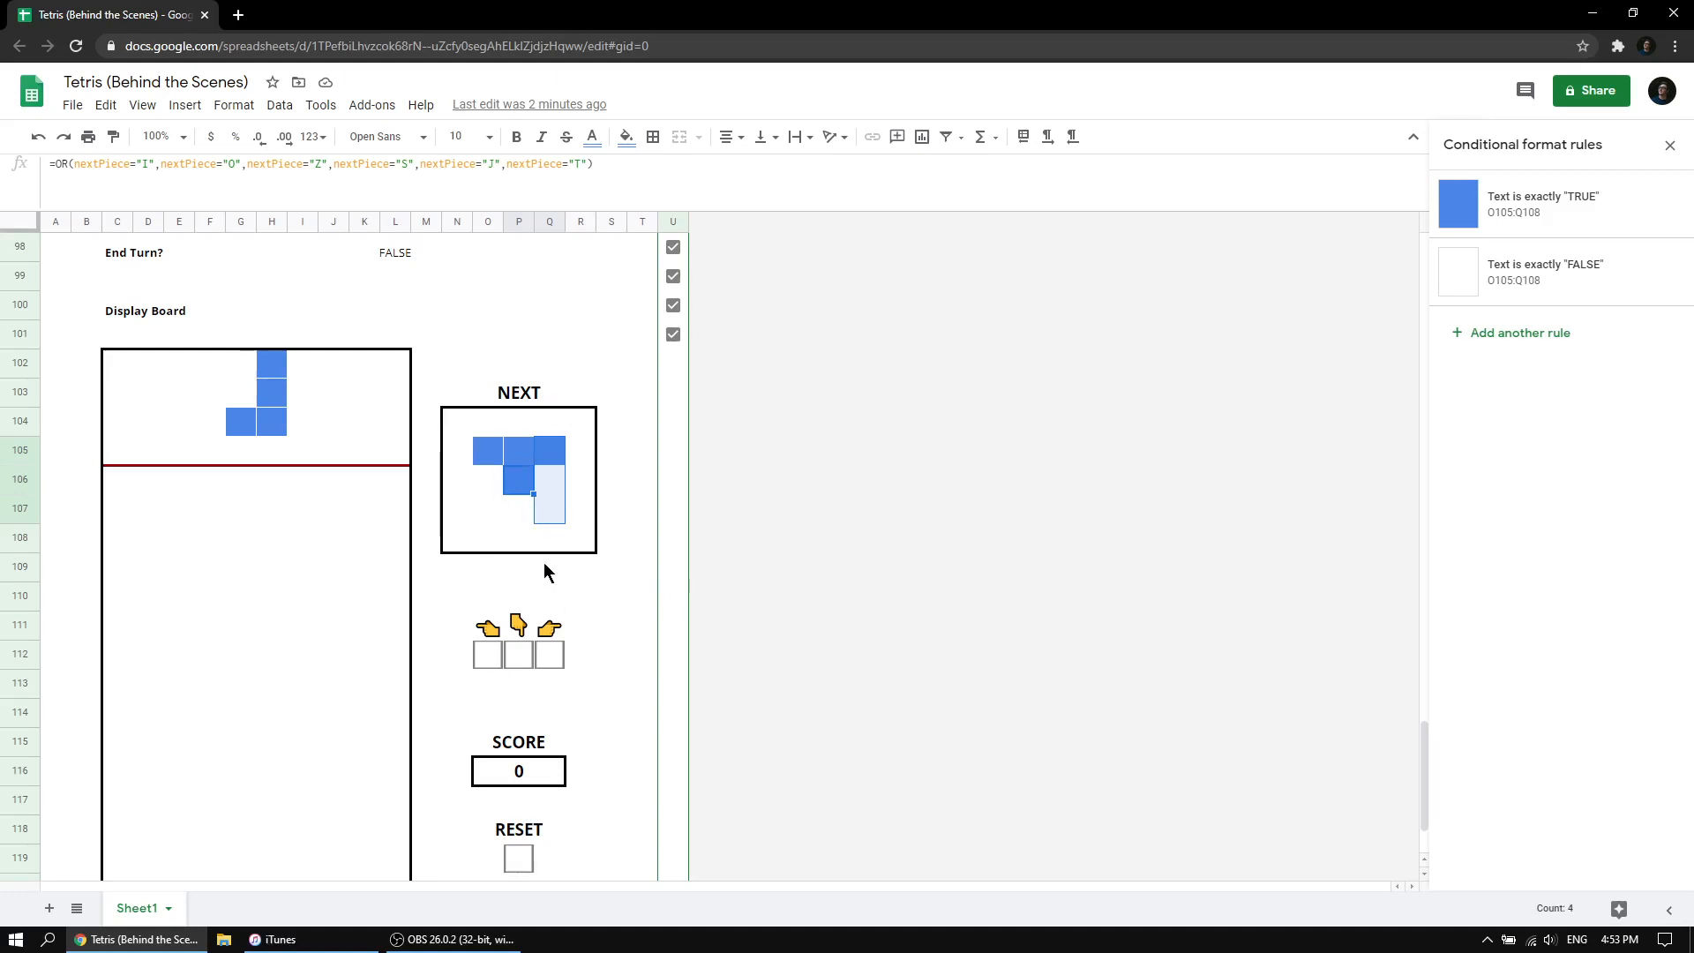
click(520, 520)
drag(551, 512, 494, 513)
ctrl+click(516, 482)
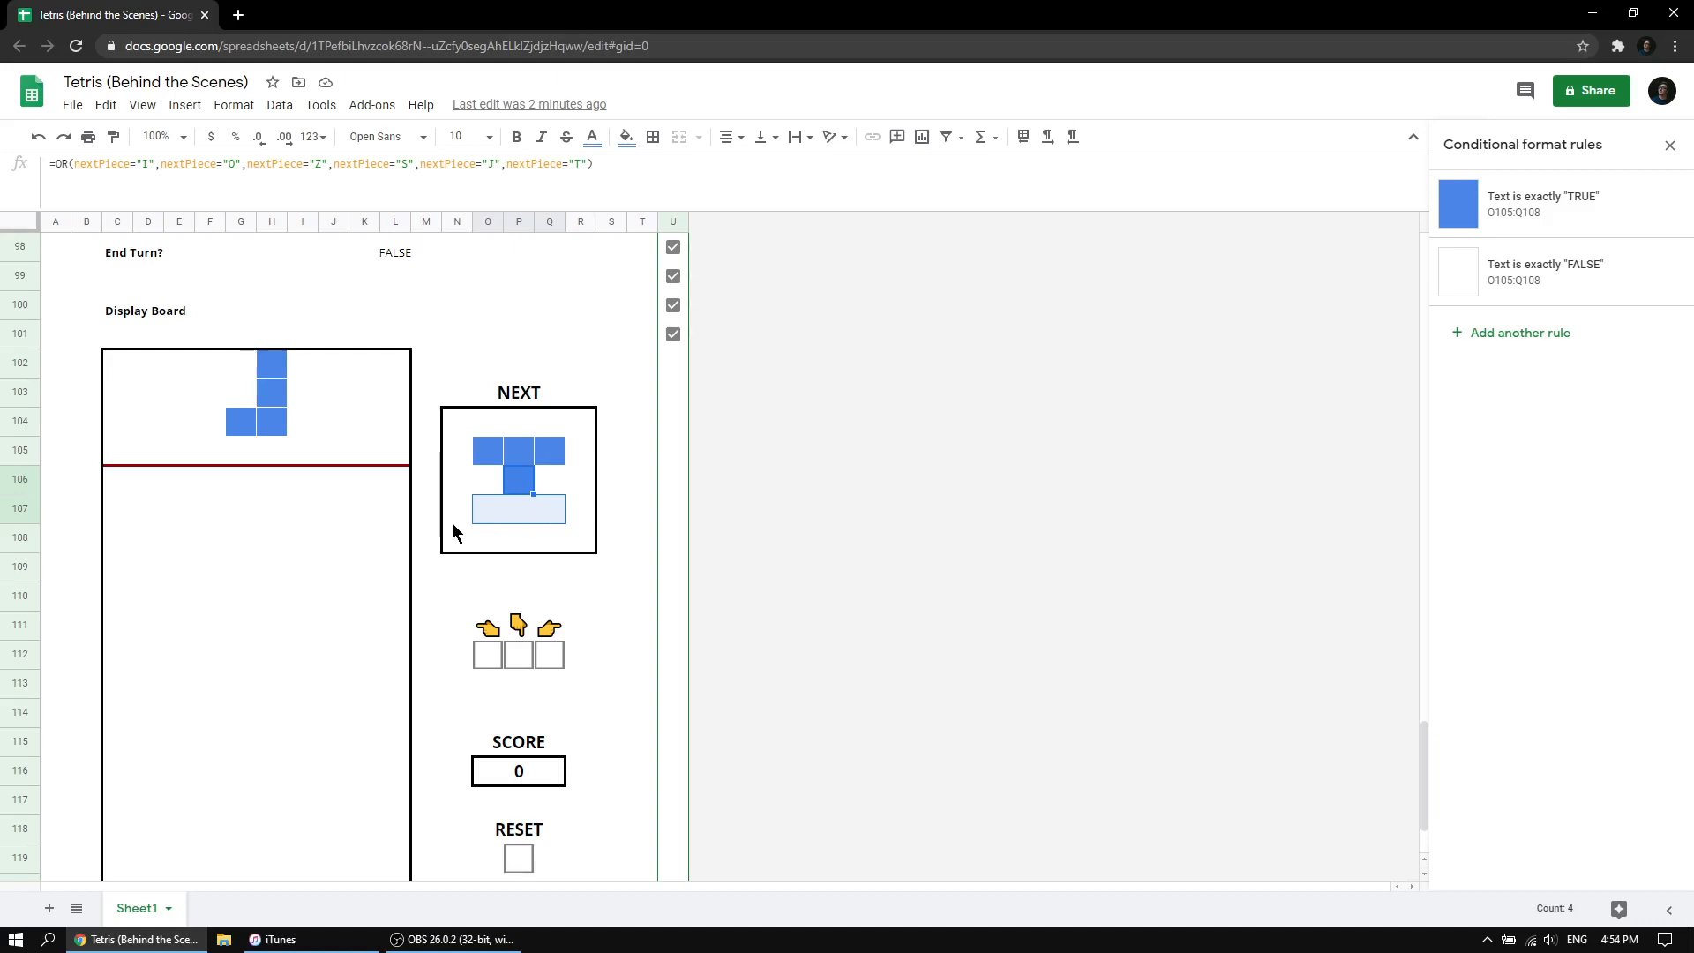
Move the J-shaped piece down the display board until it occupies rows 108 to 110.
scroll(452, 522, down, 2)
scroll(452, 532, up, 1)
click(426, 537)
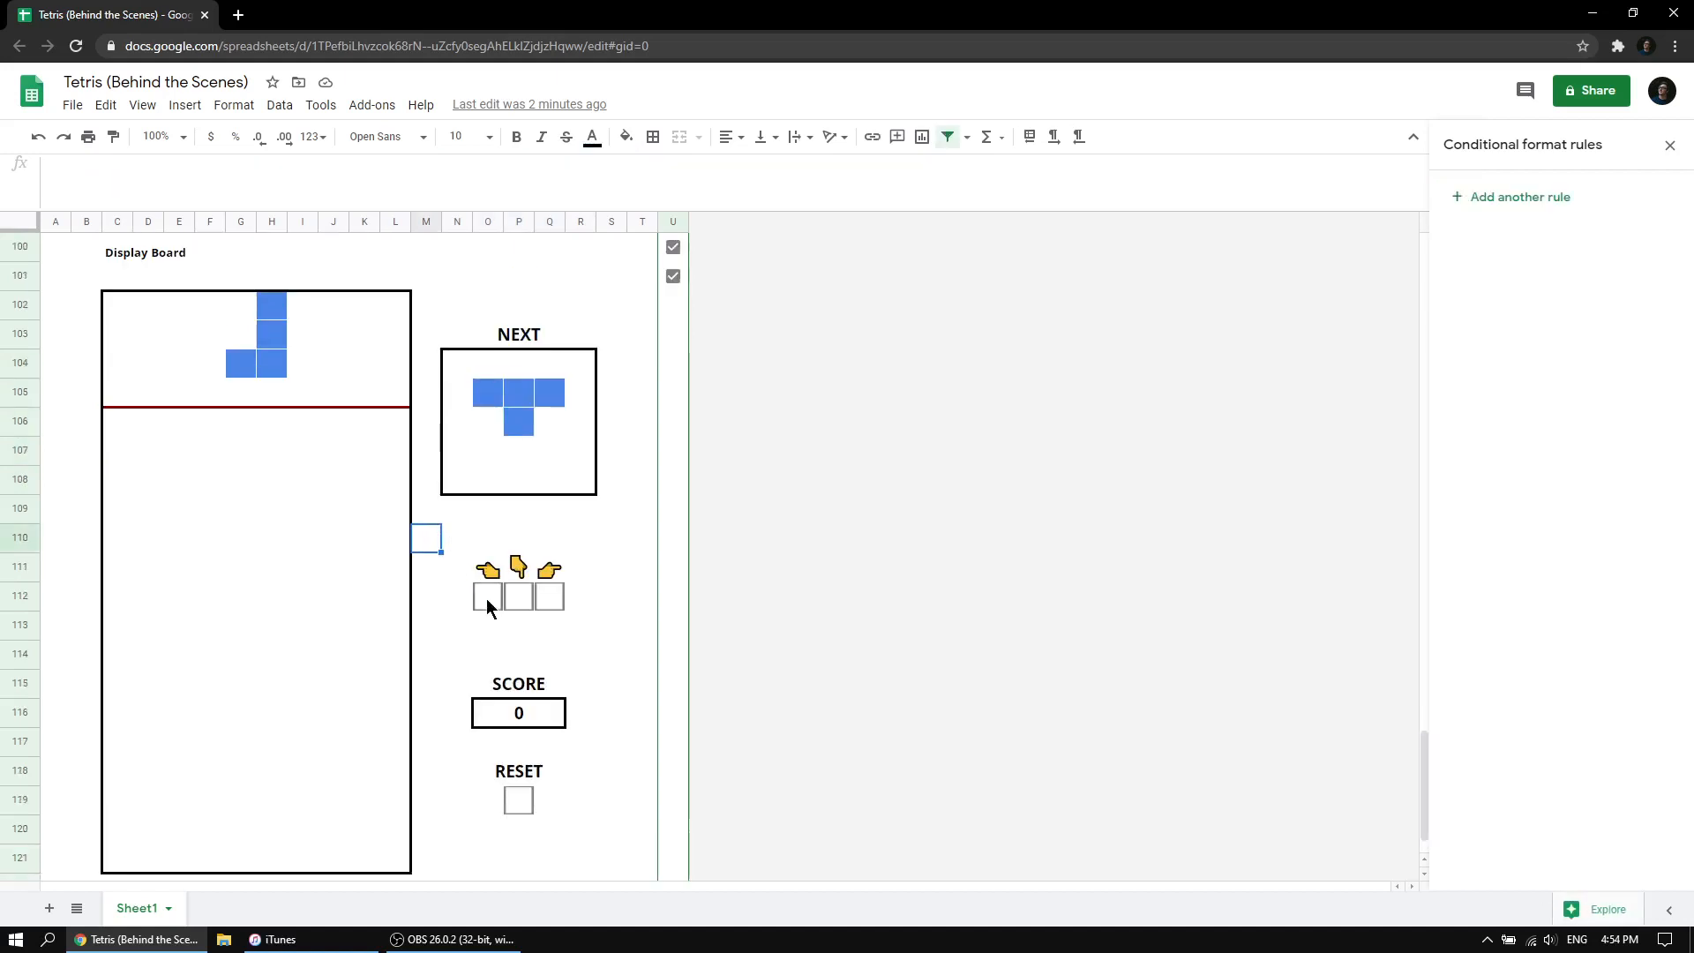
click(514, 604)
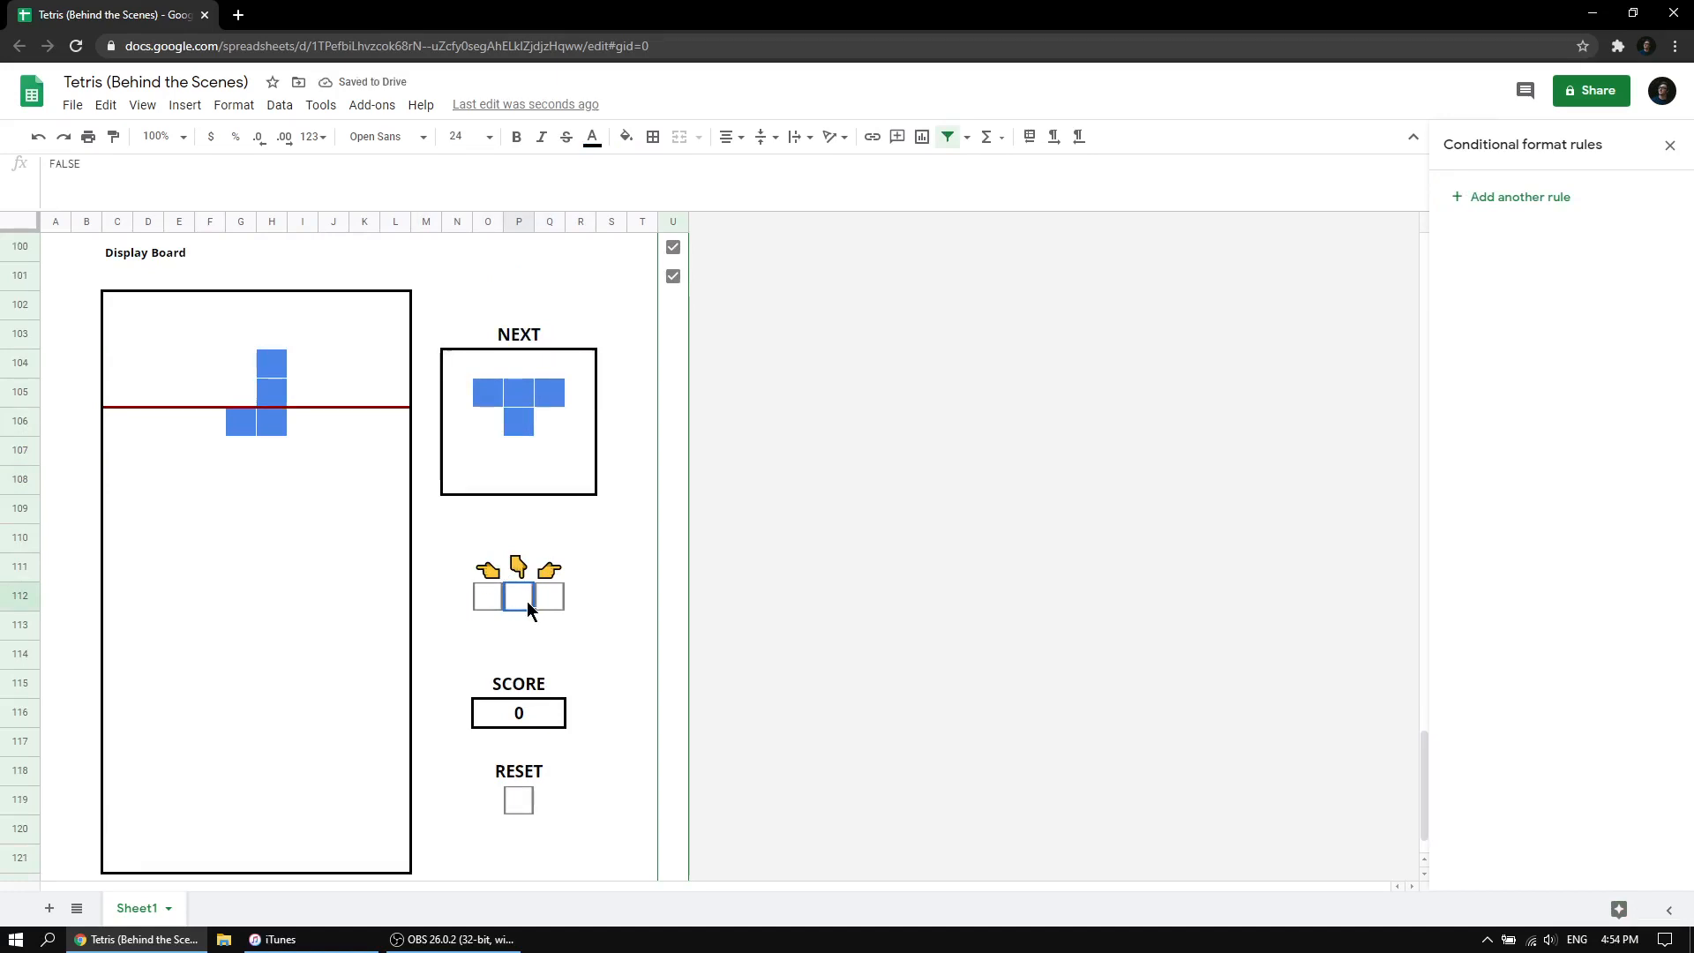
click(526, 601)
click(526, 601)
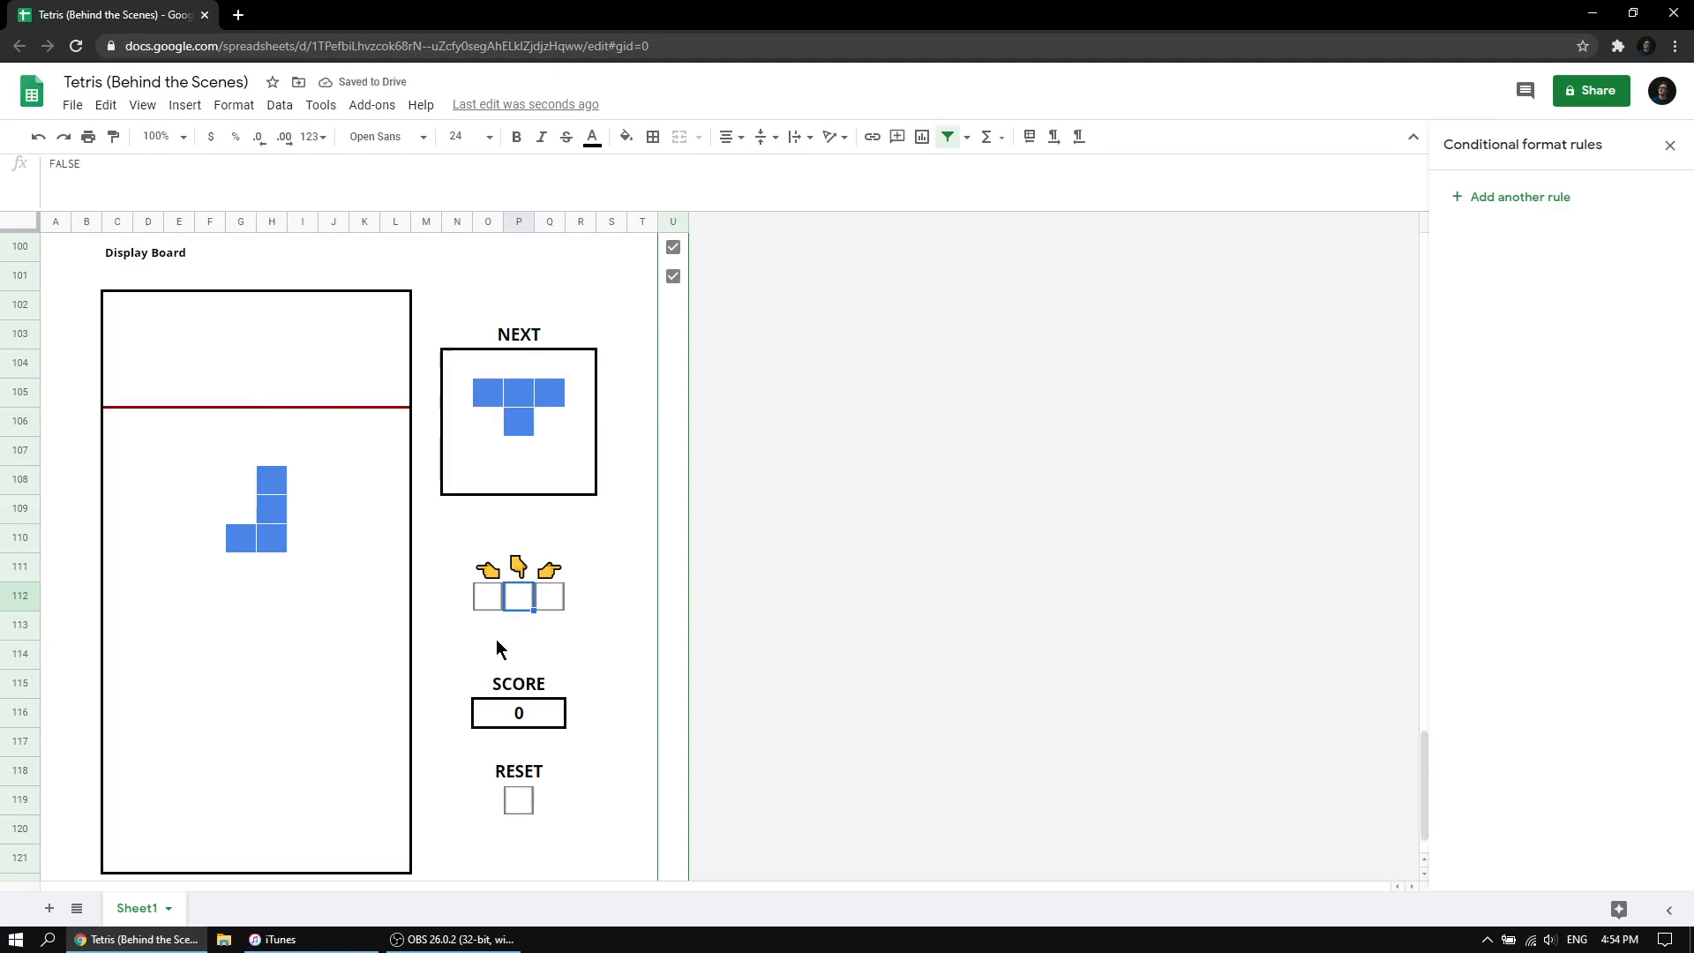
click(593, 607)
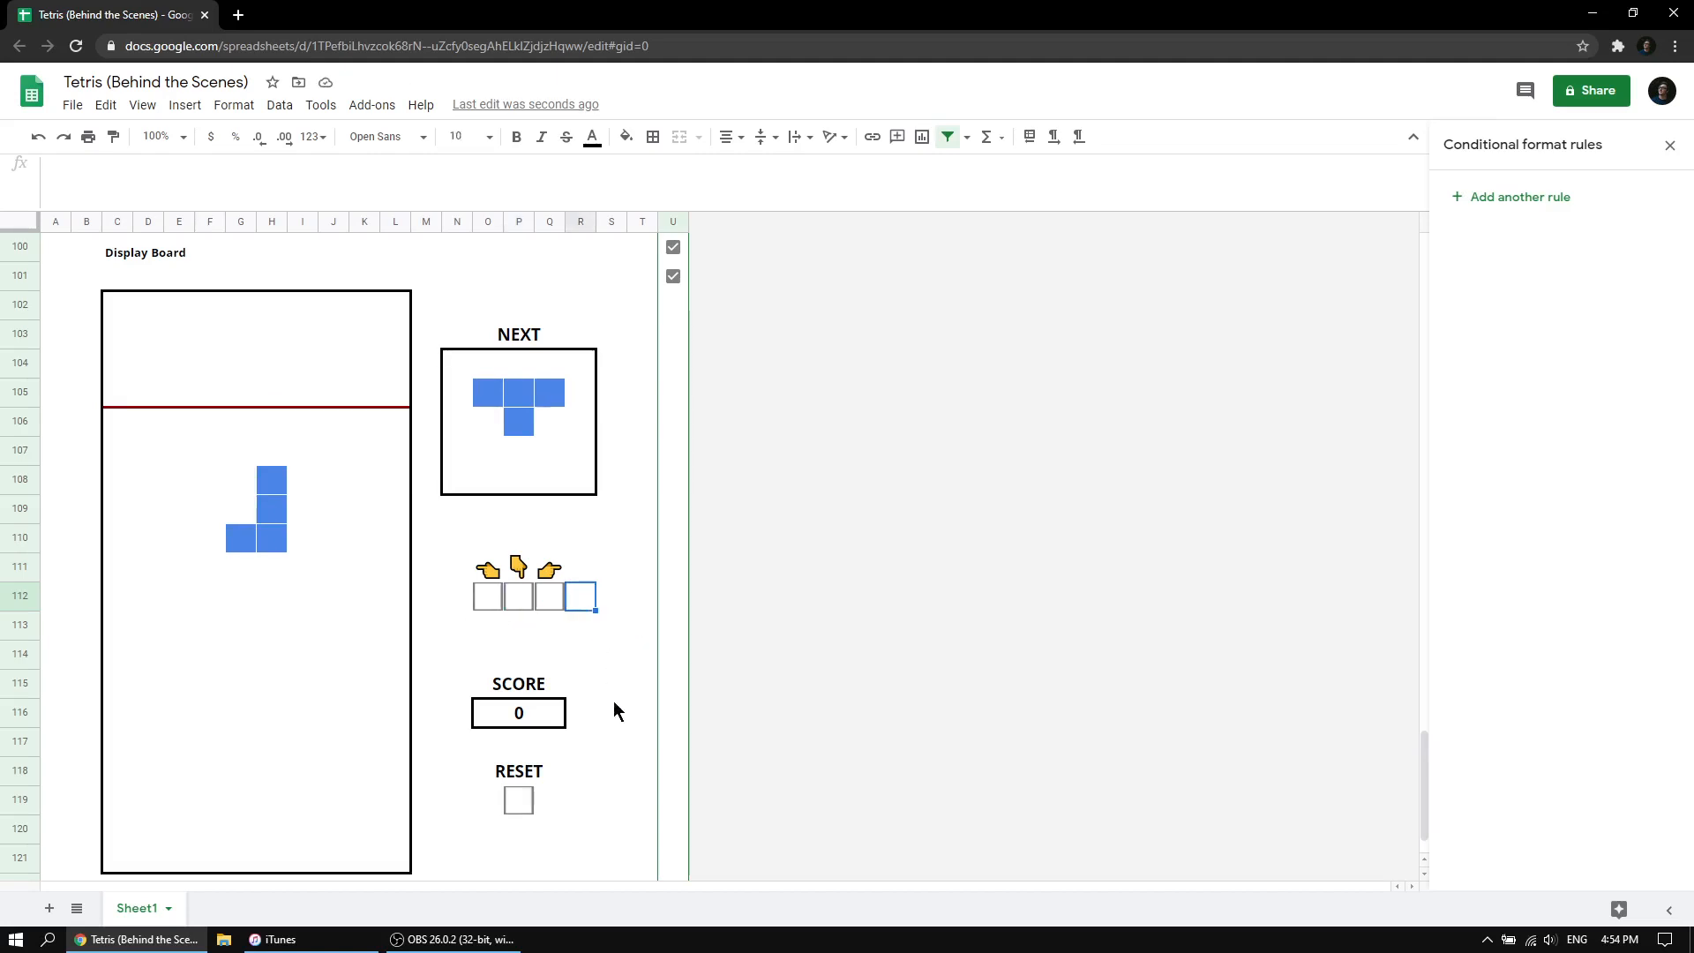
Check the bottom-row cell H121 and move the J-shaped piece down until it lands in row 121 and its turn ends.
scroll(609, 706, down, 2)
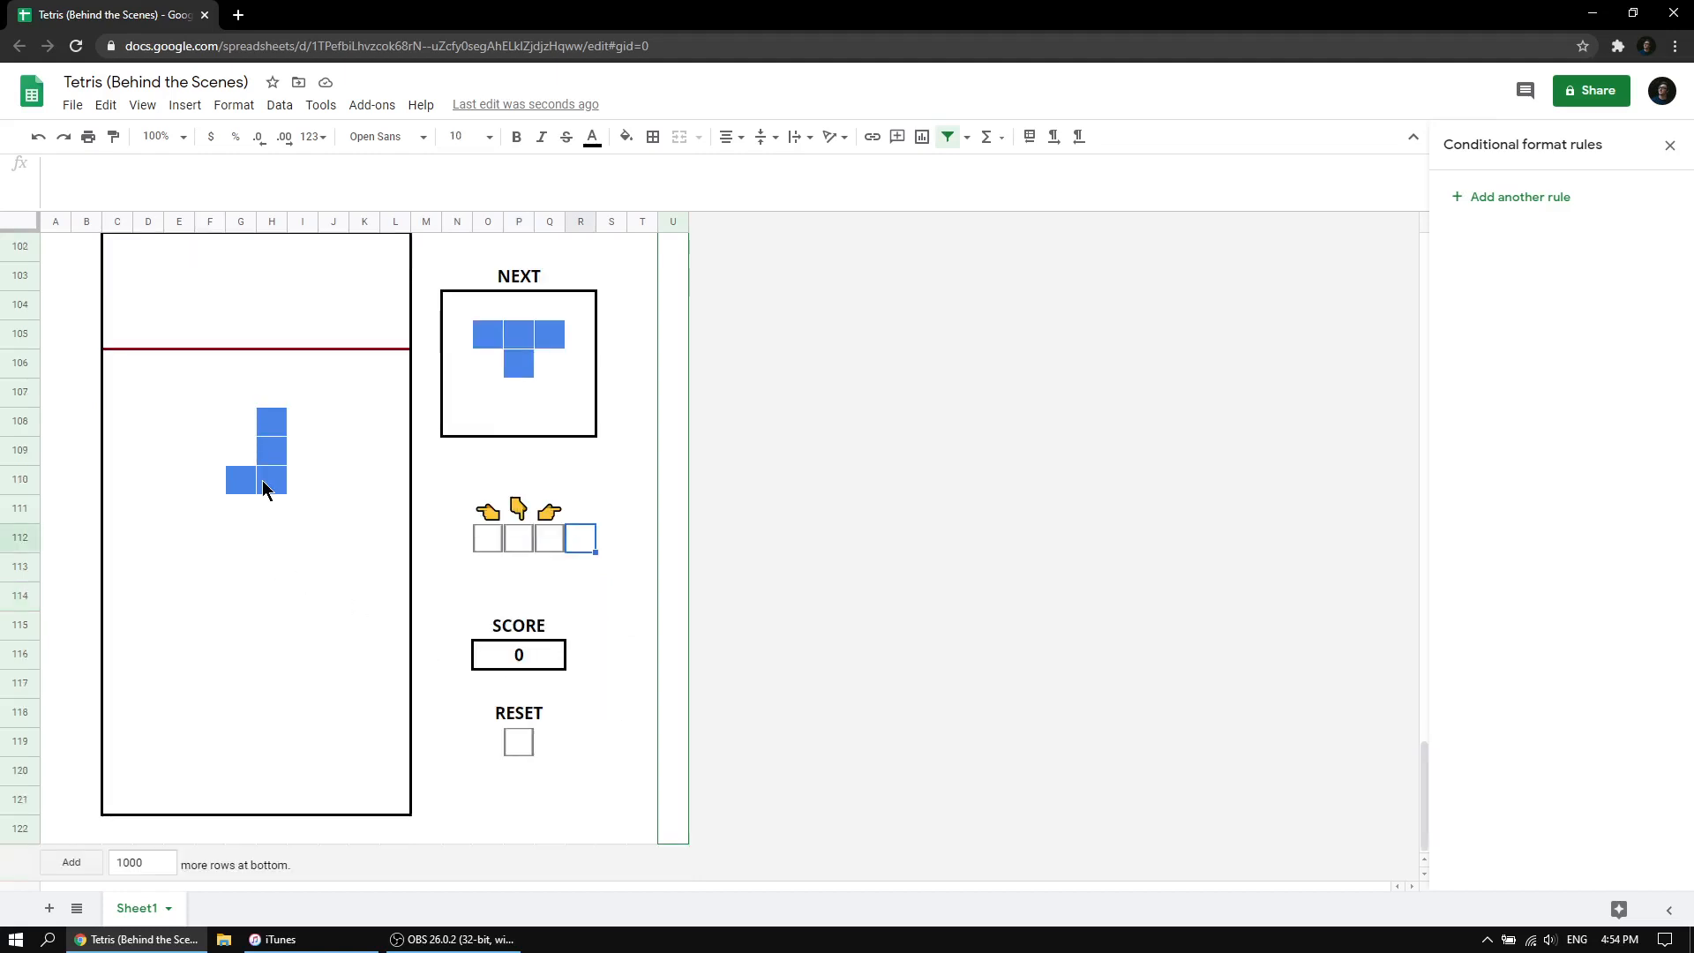
click(281, 804)
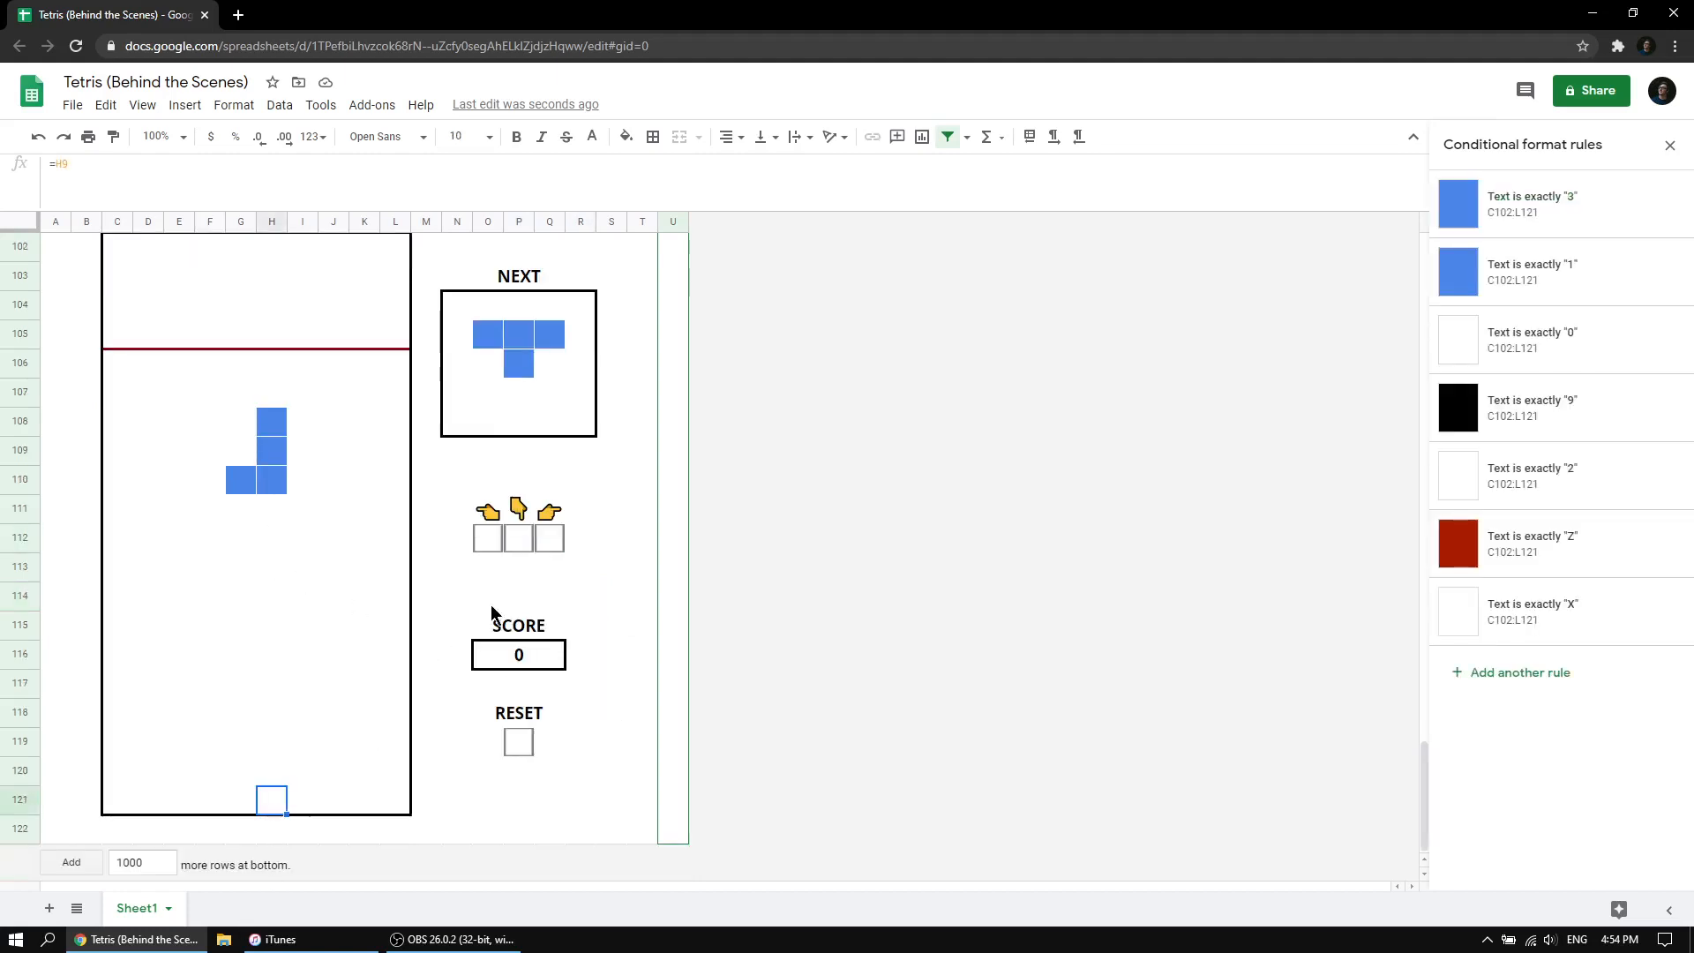
click(521, 540)
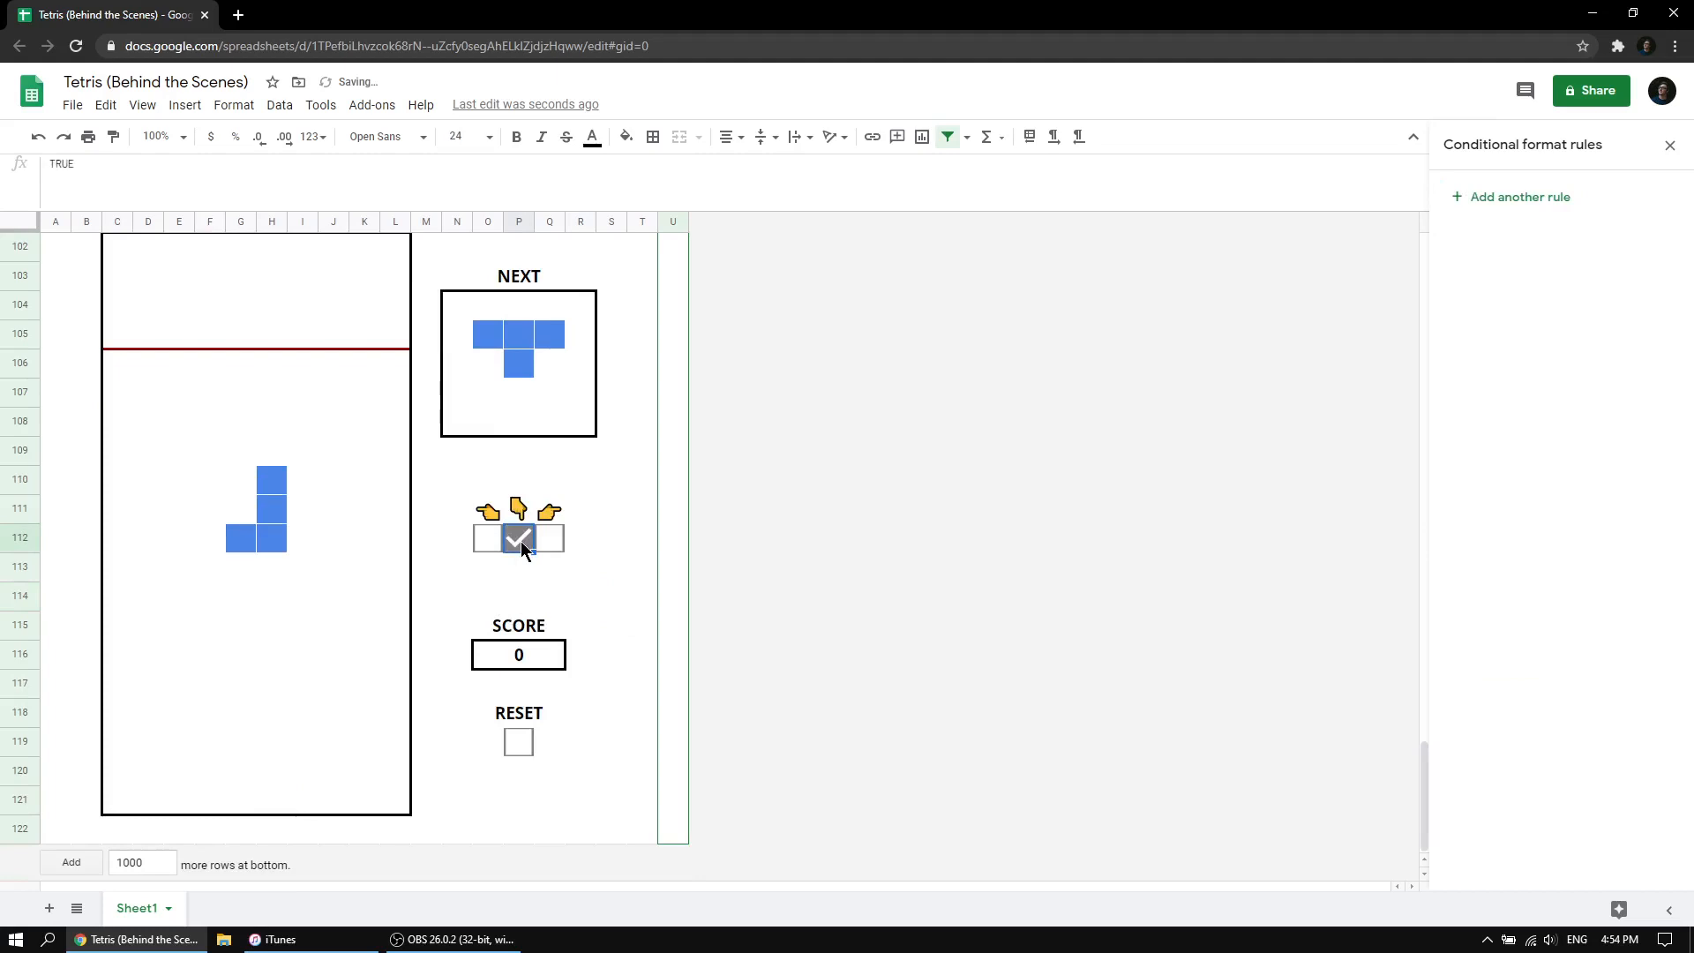
click(518, 539)
click(517, 539)
click(513, 539)
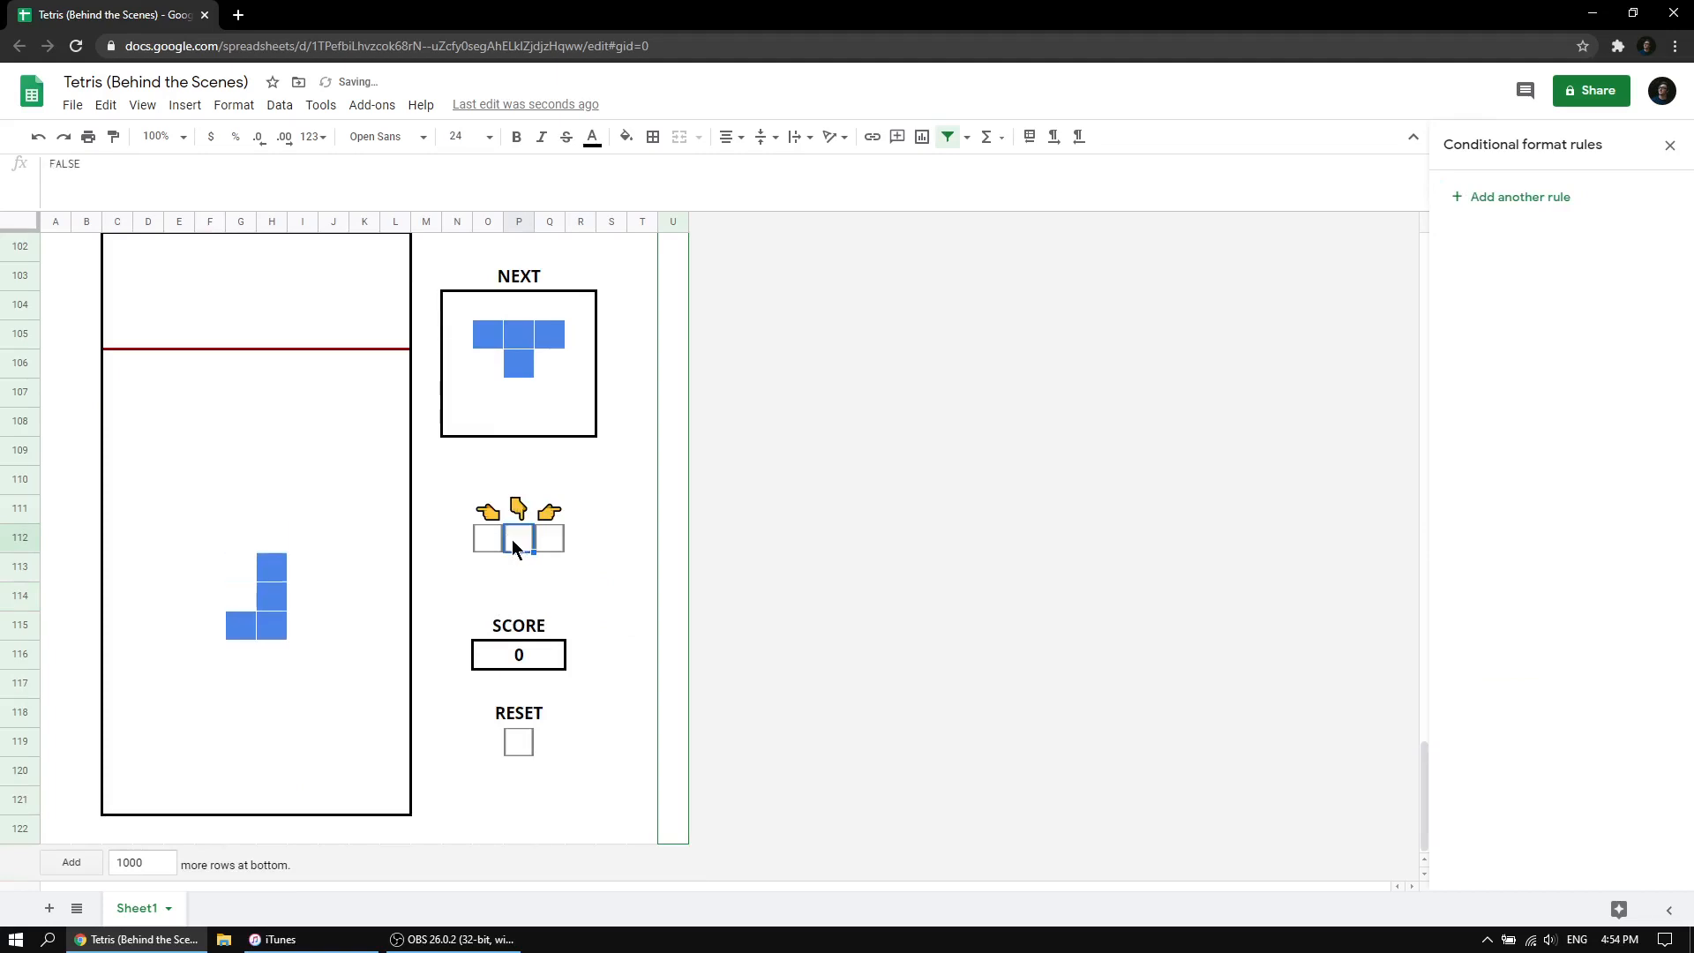
click(513, 540)
click(513, 540)
click(514, 540)
click(513, 540)
click(513, 540)
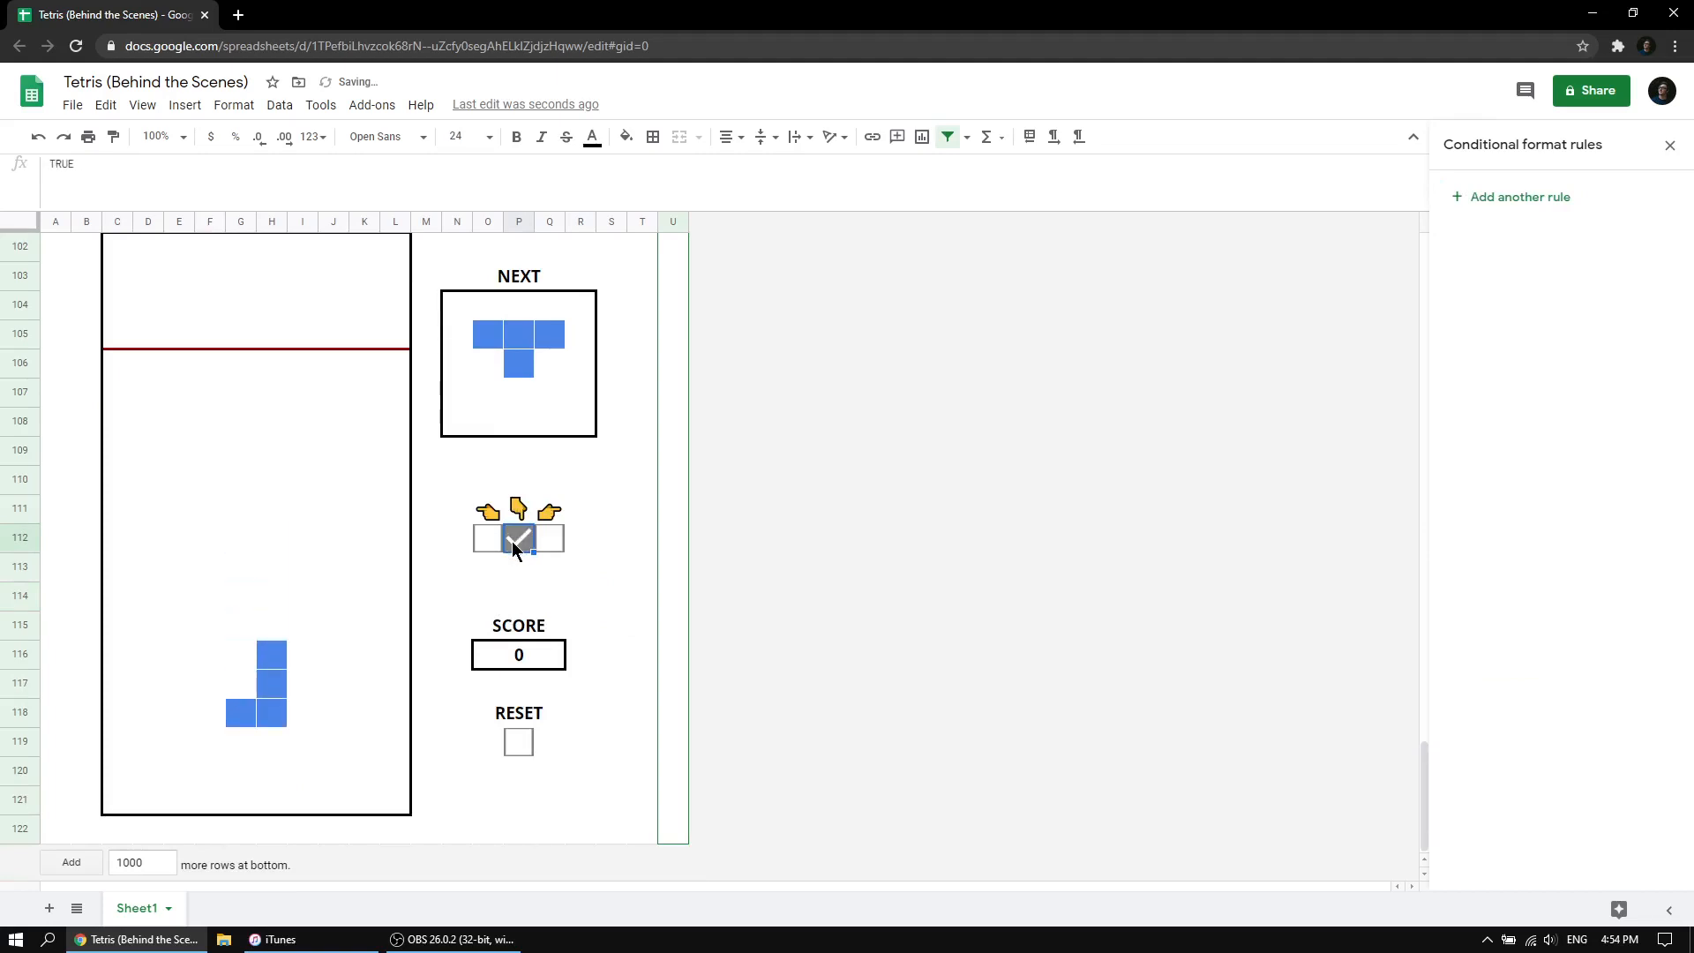
click(513, 542)
click(515, 544)
click(518, 547)
click(518, 547)
click(519, 546)
click(521, 543)
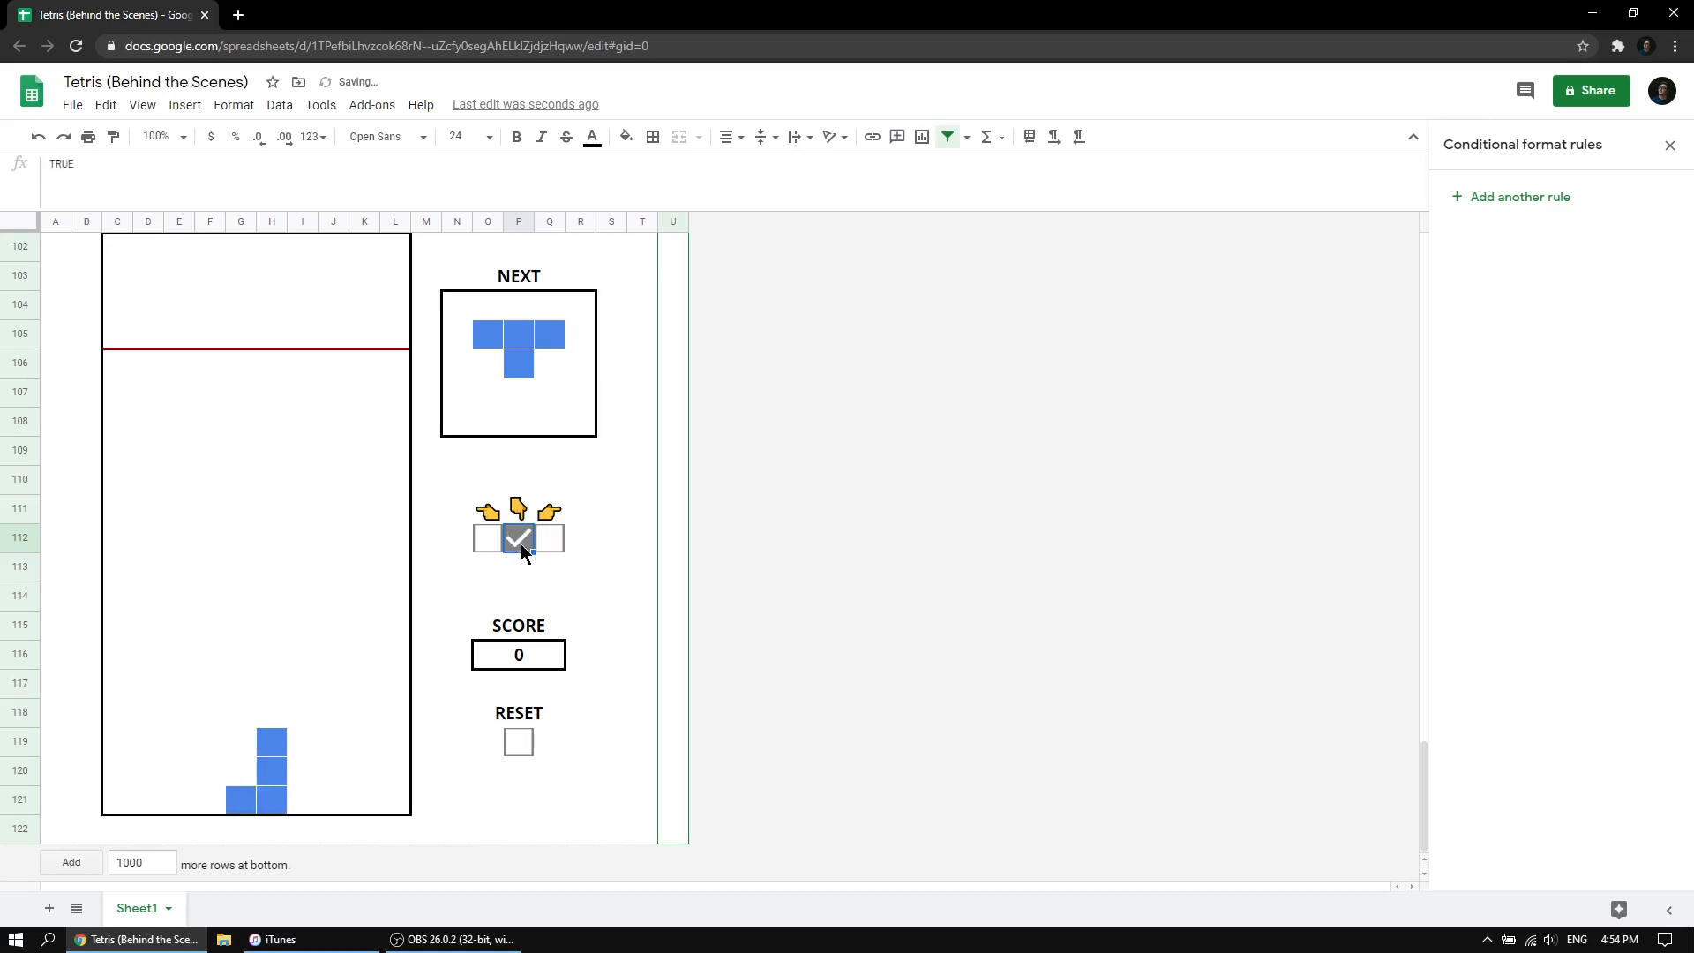
click(520, 543)
Examine the first row of the "Can you move down?" grid at C75 and highlight the formula cells C76:C94 below it.
scroll(515, 536, up, 9)
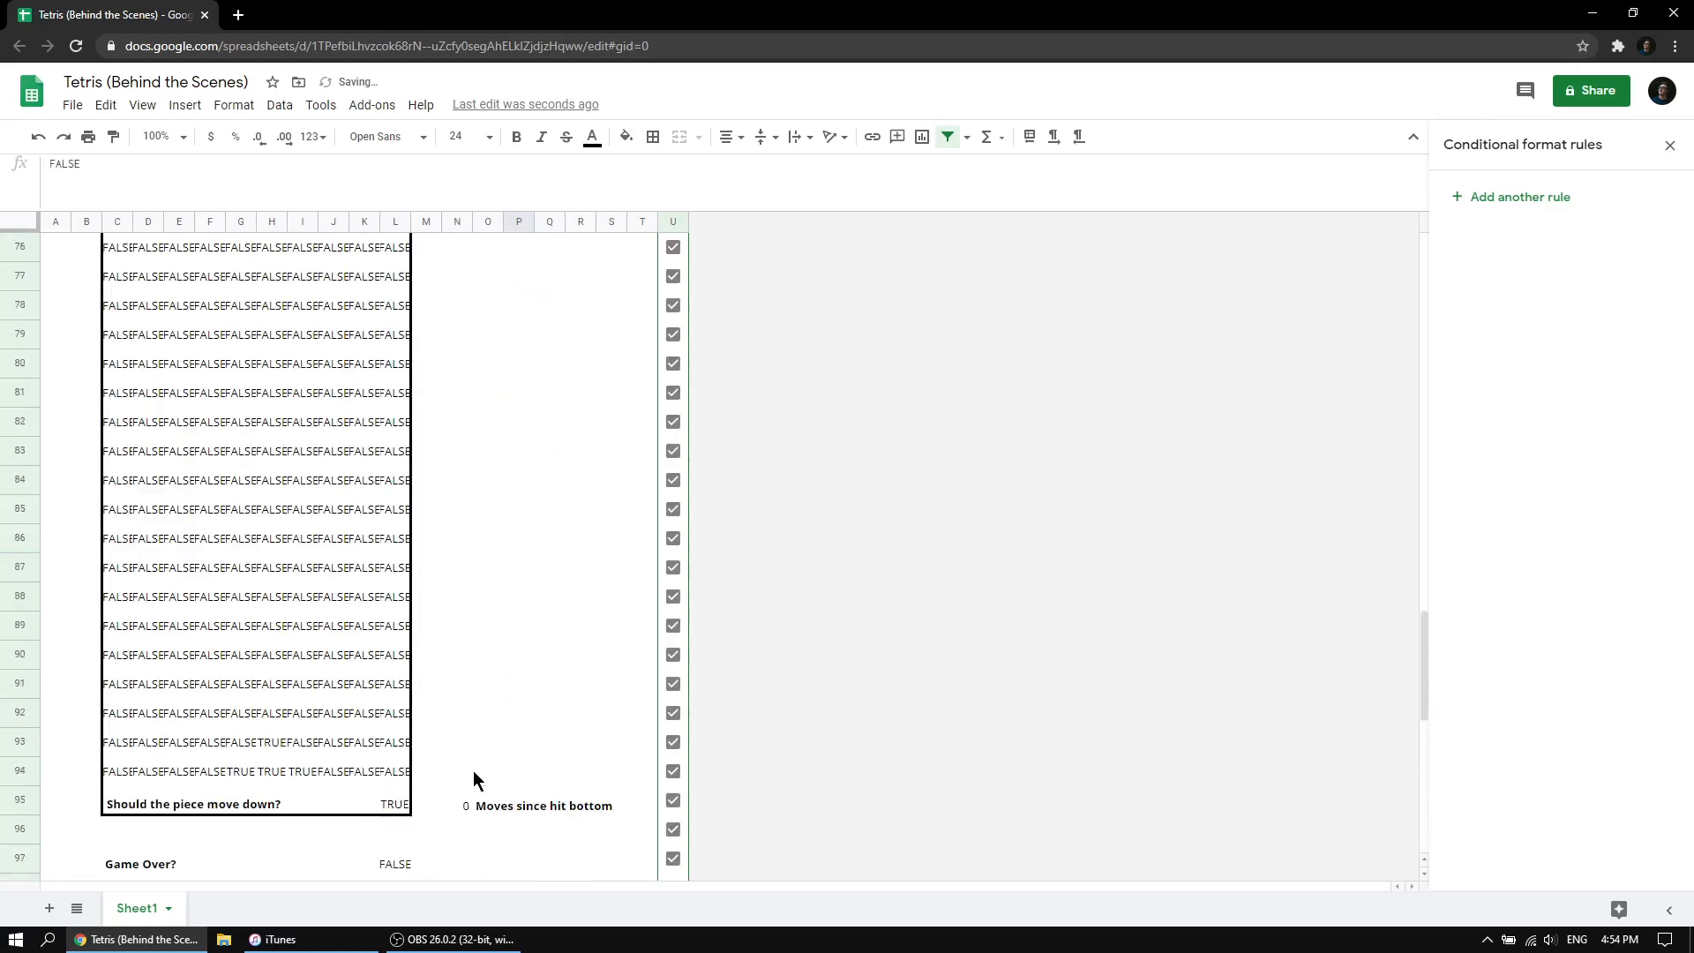
scroll(231, 326, up, 2)
scroll(134, 544, down, 1)
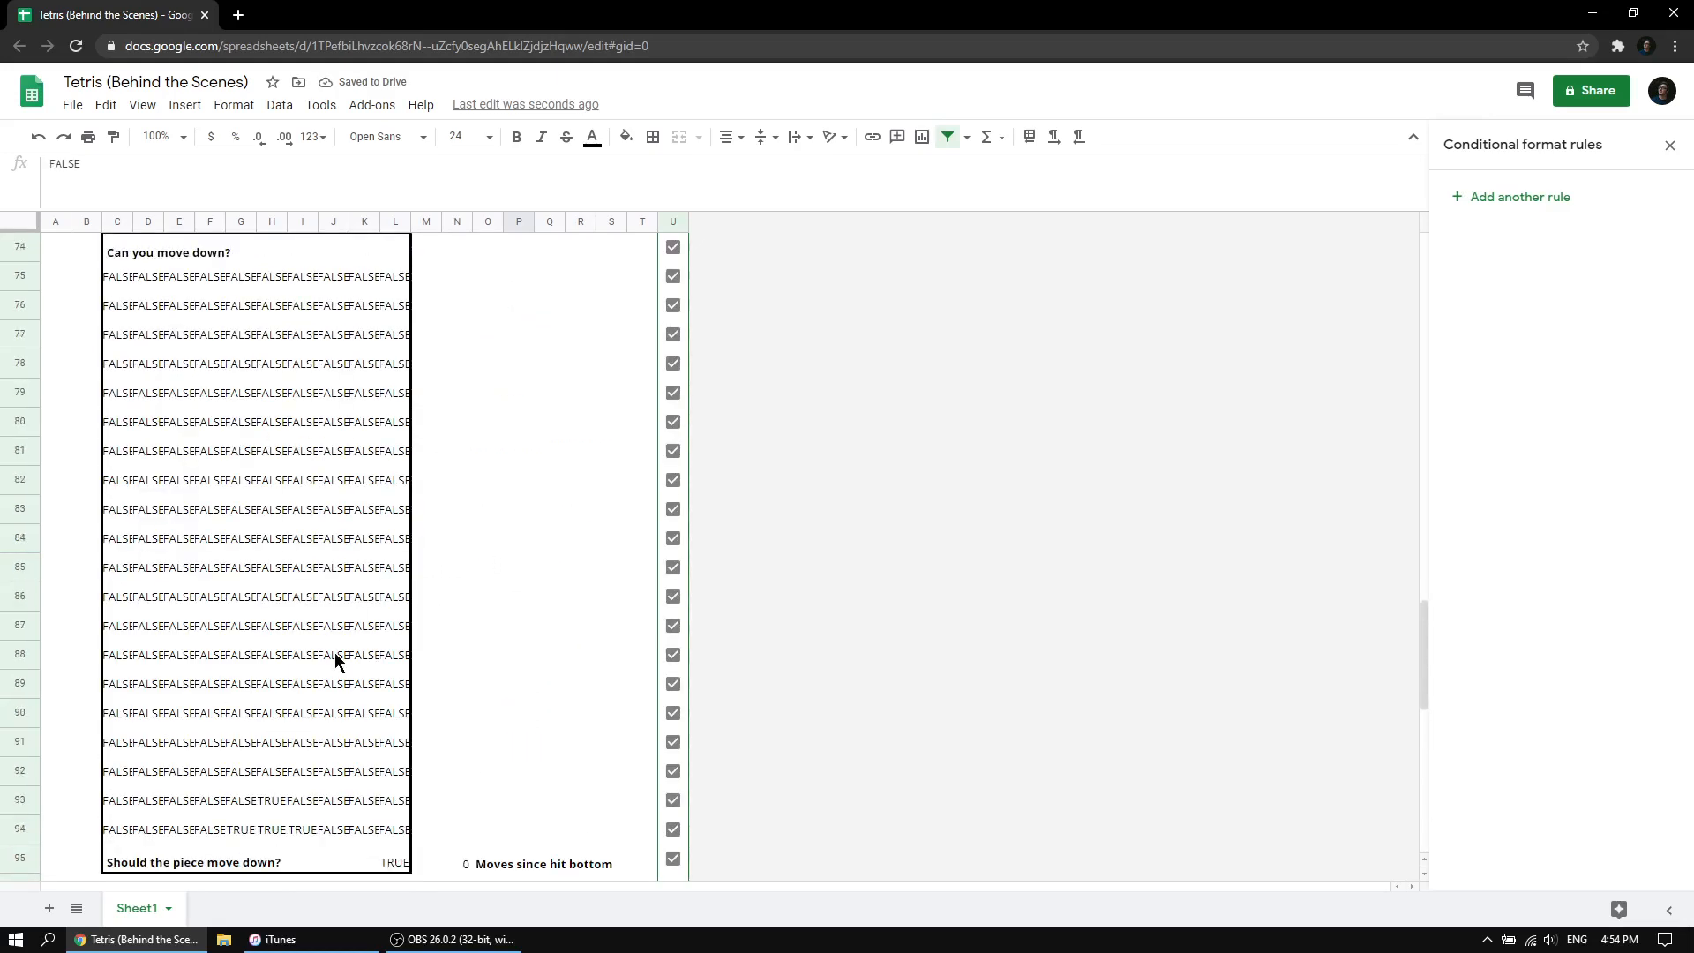
click(117, 288)
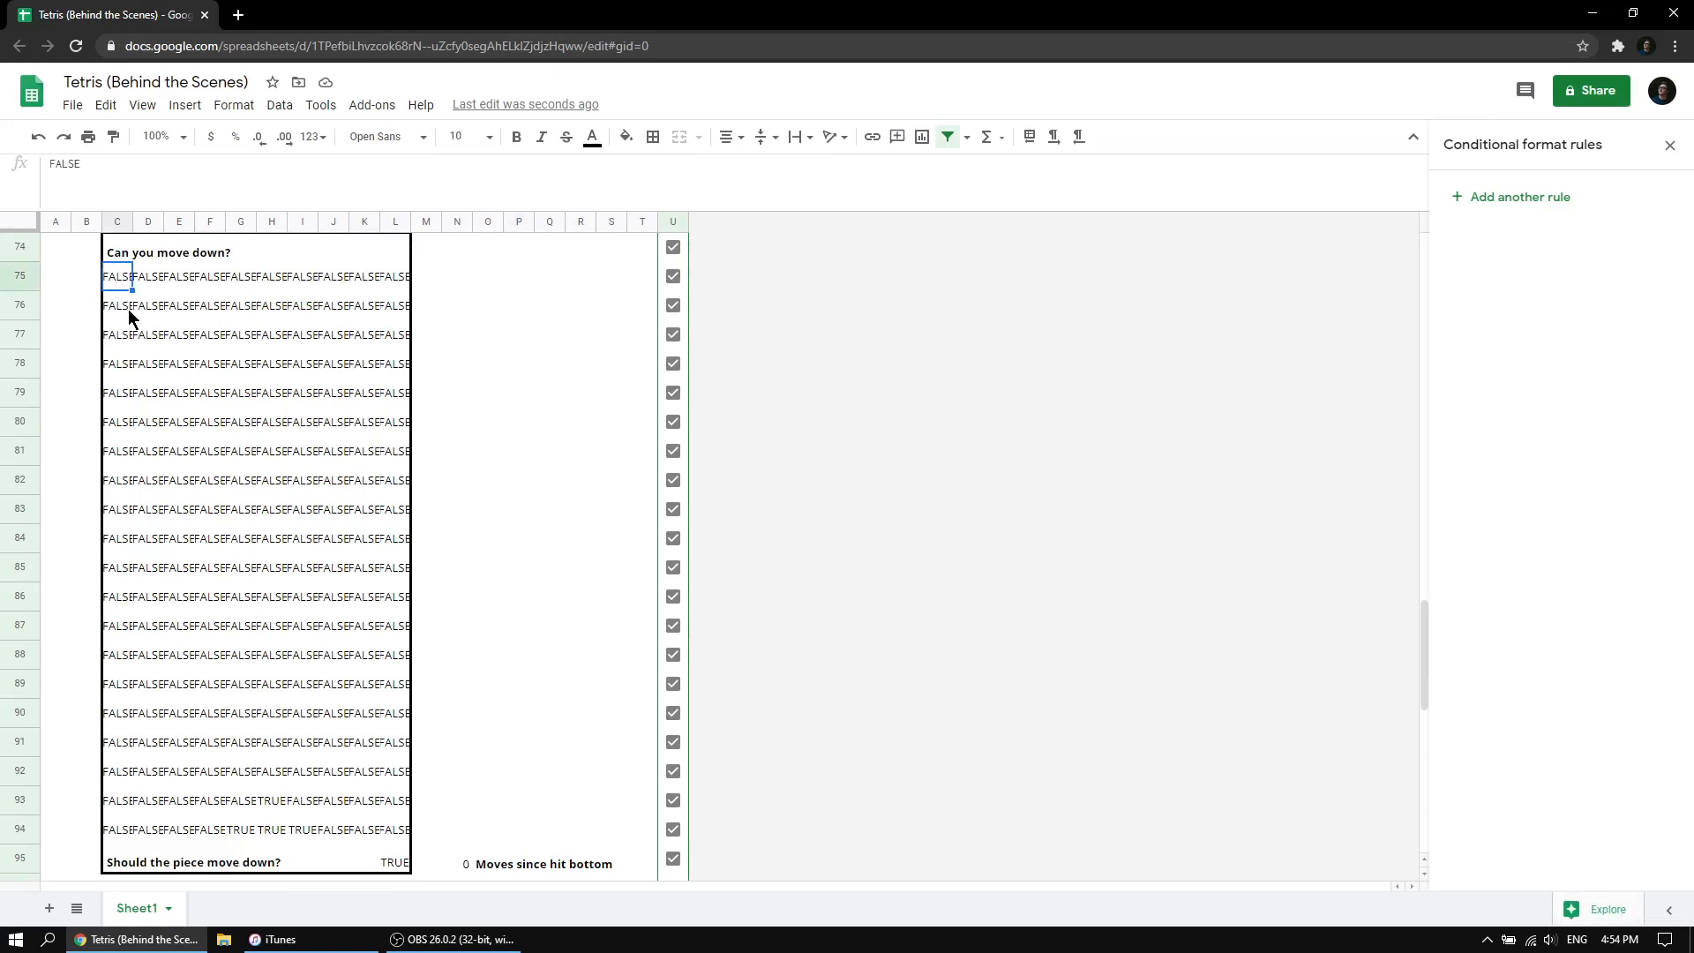
drag(113, 300, 114, 834)
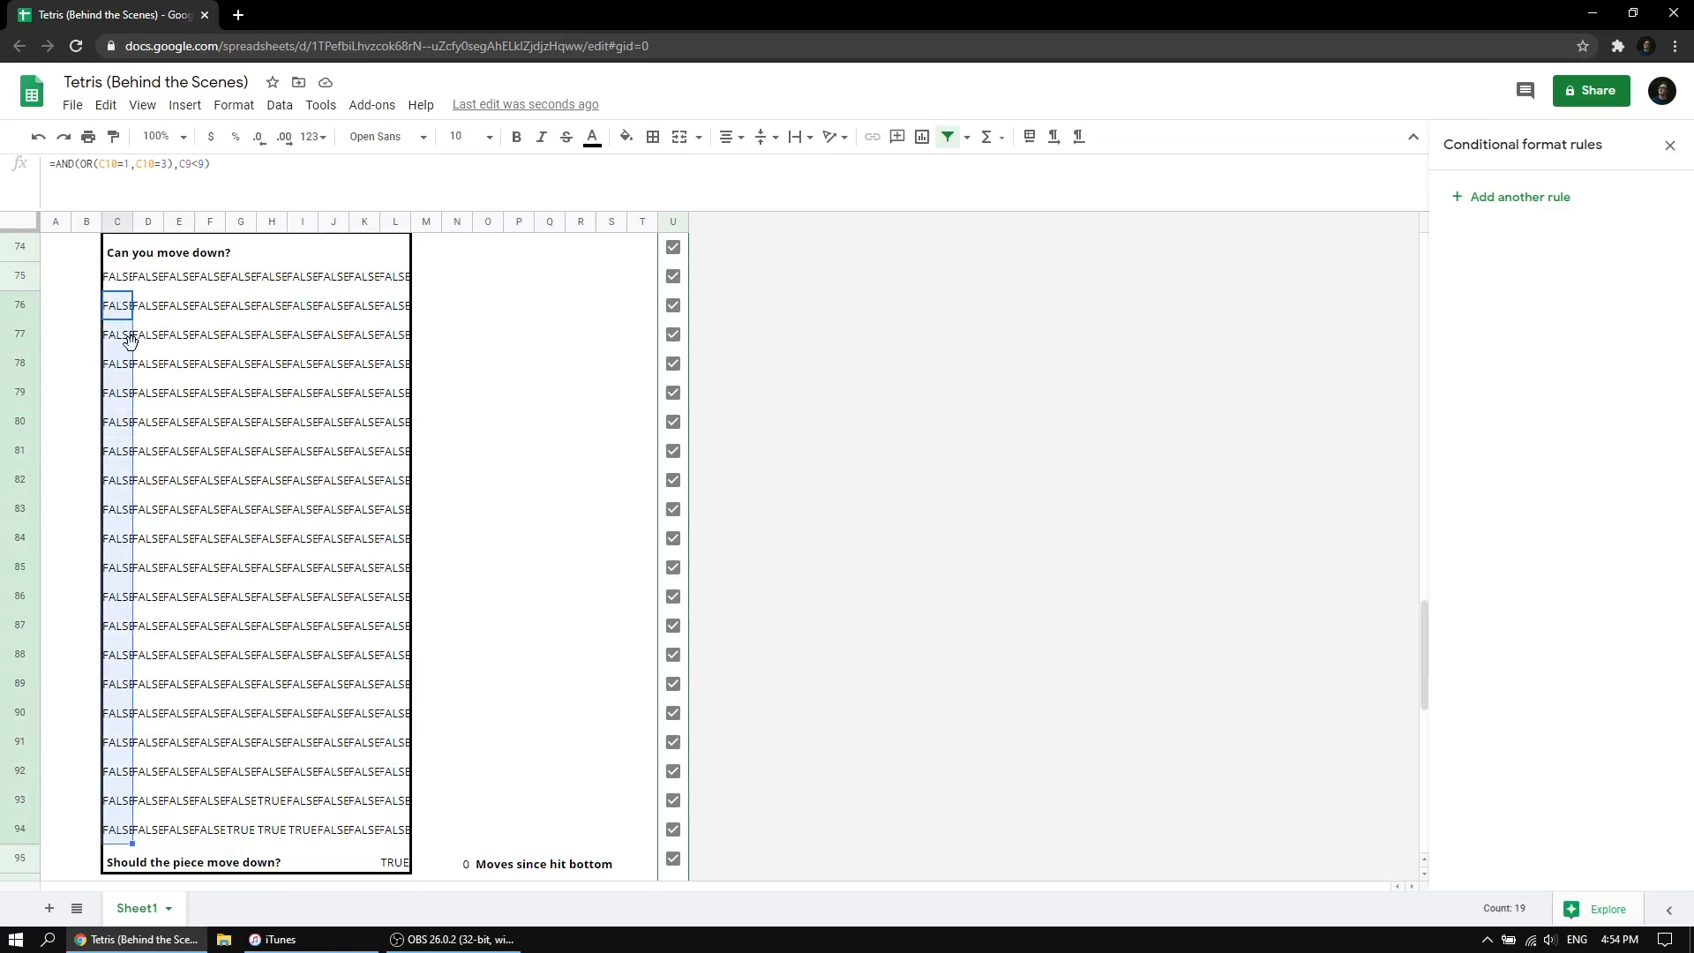
Compare the move-down check formulas in C94, C93 and C78, highlighting column C from row 93 up to row 80.
click(141, 484)
click(122, 828)
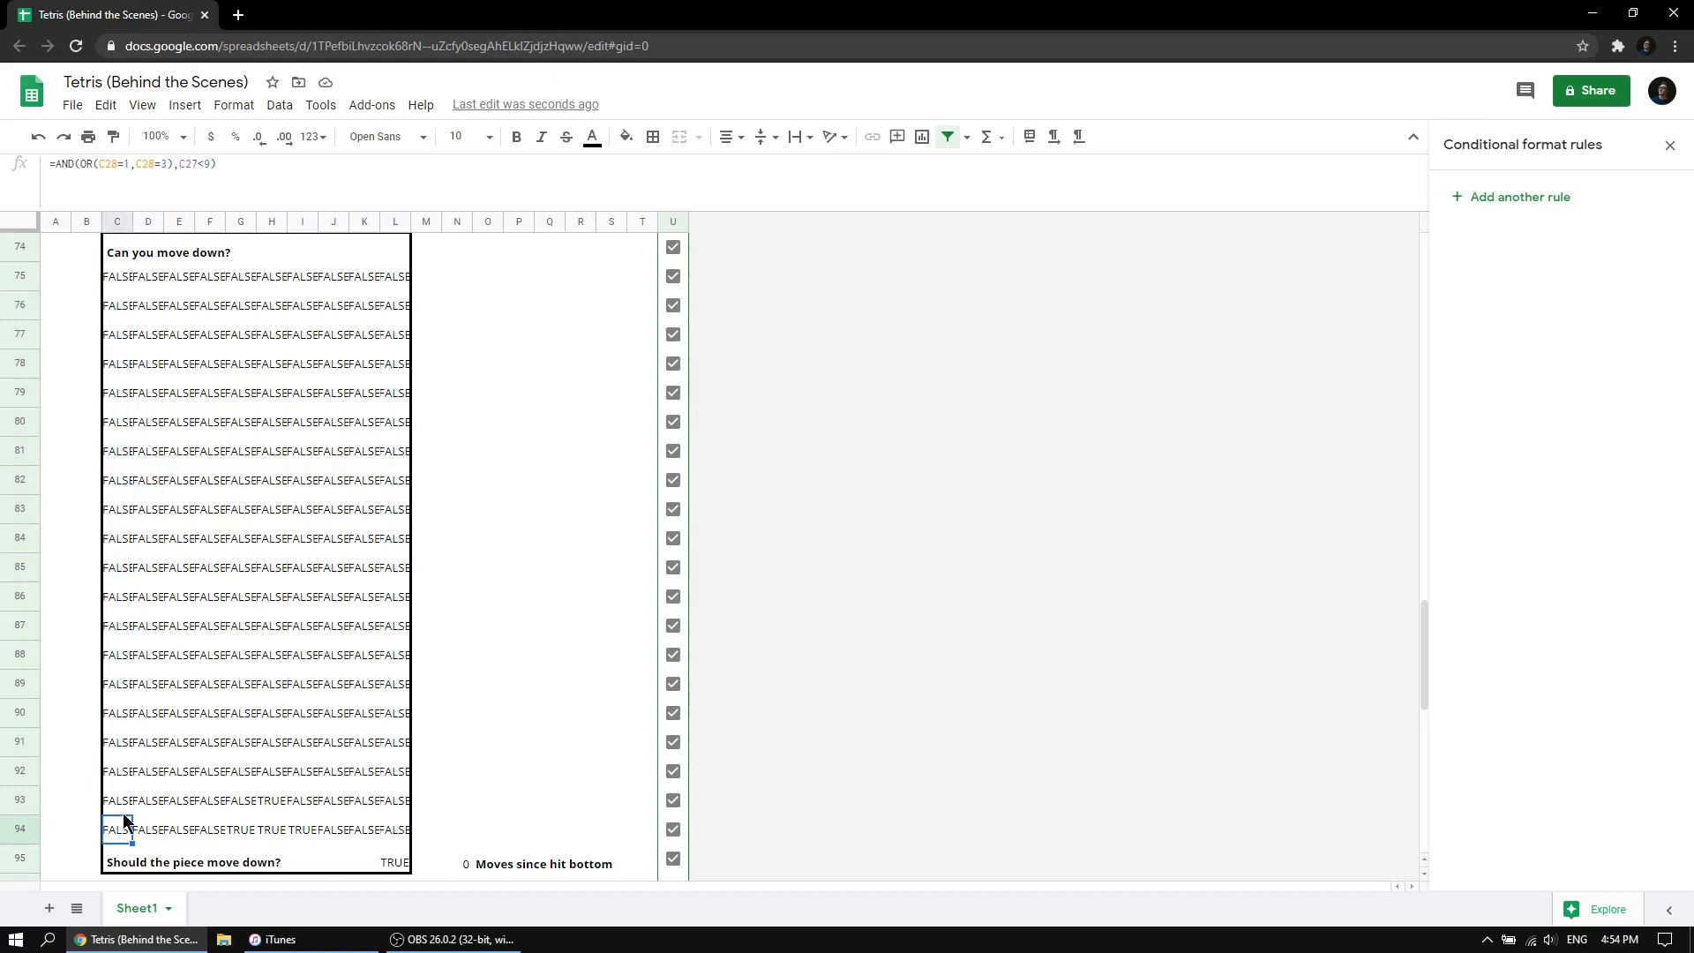
click(117, 805)
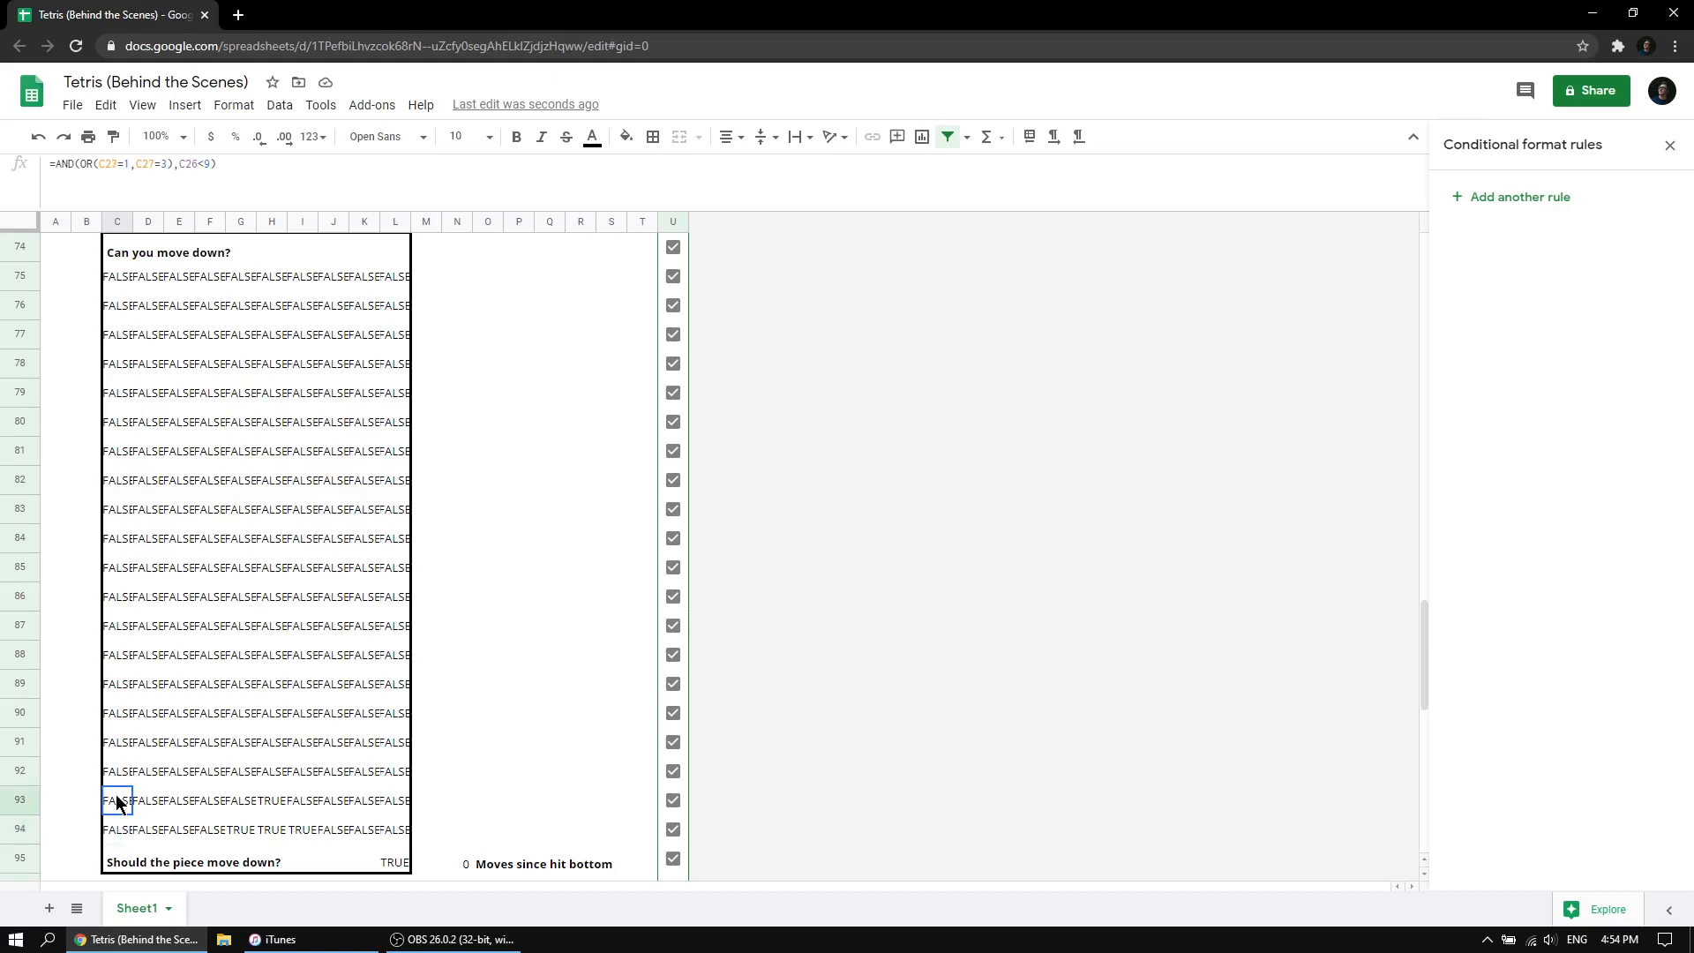
drag(117, 805, 111, 367)
click(121, 369)
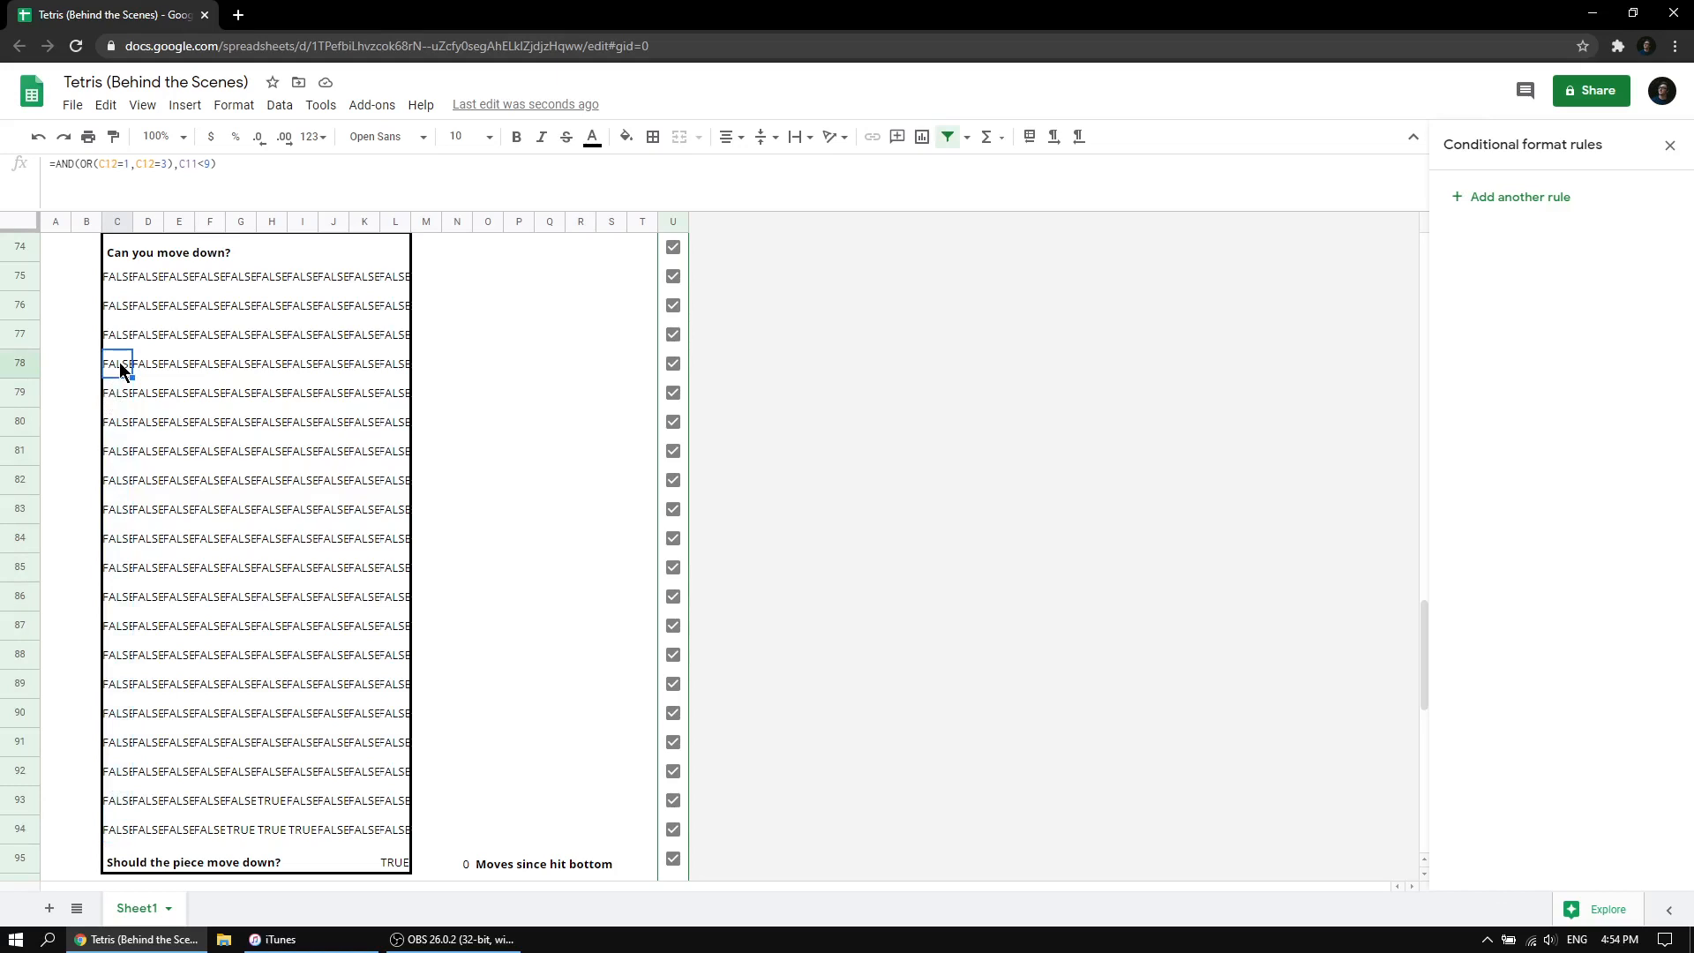
drag(118, 803, 125, 442)
Examine the formula of cell H27 in the new T-shaped piece on the real board.
scroll(179, 521, up, 15)
scroll(179, 522, up, 7)
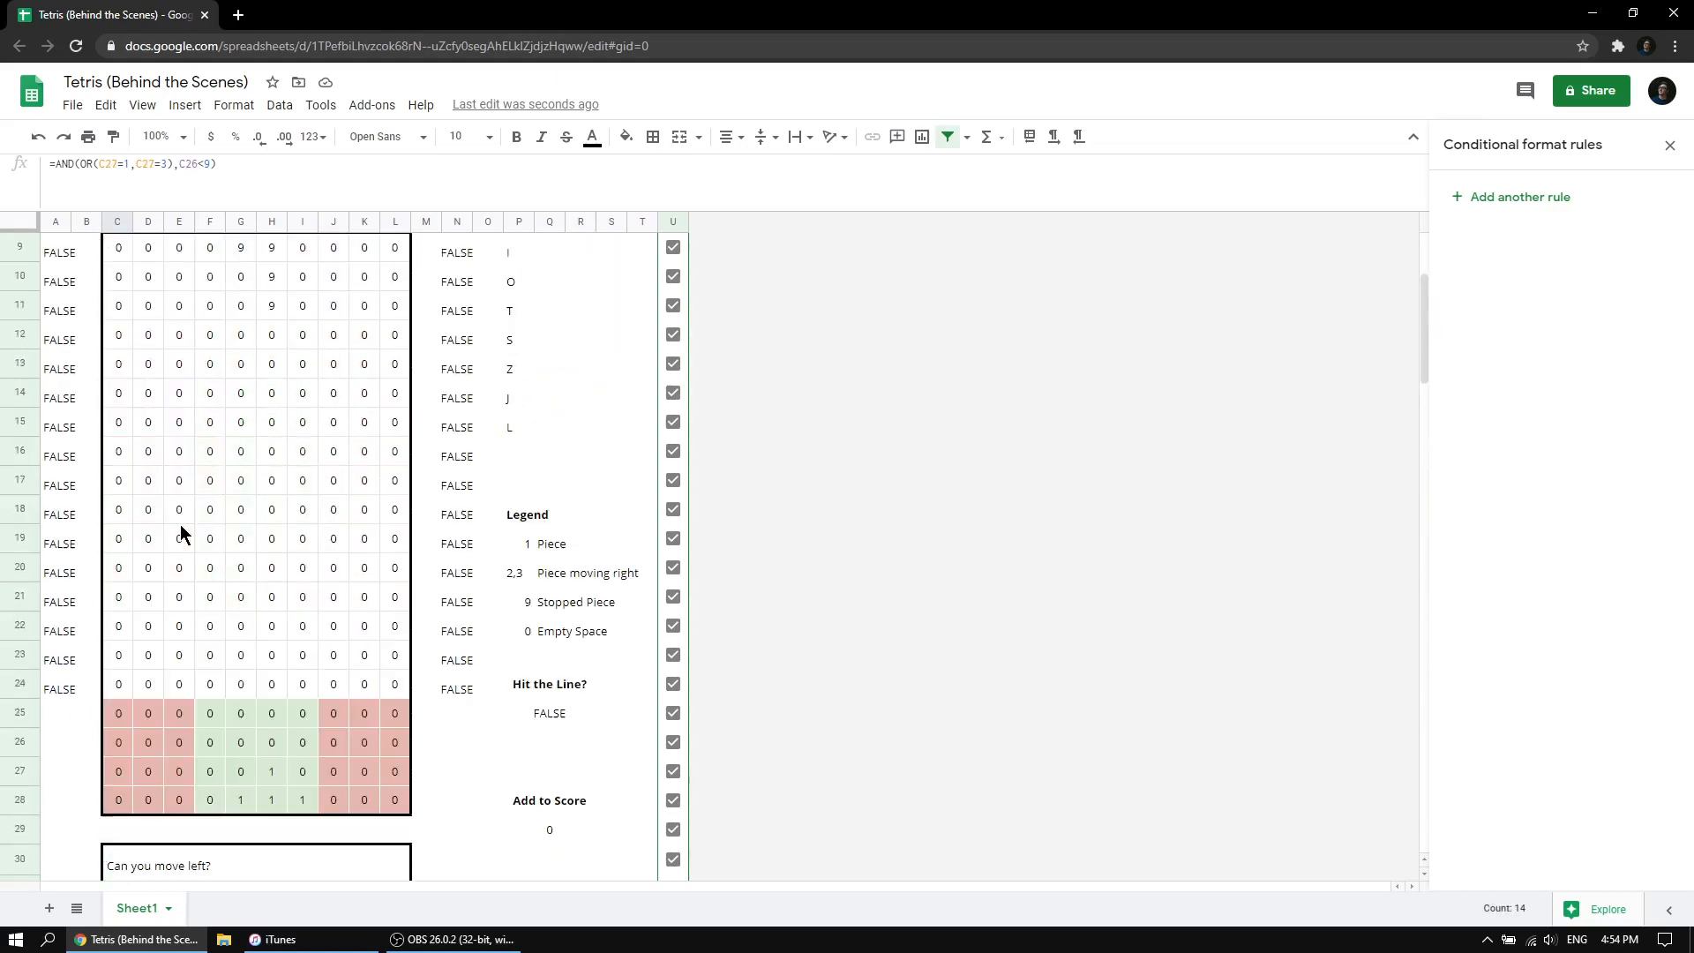
scroll(177, 538, up, 2)
scroll(172, 574, down, 2)
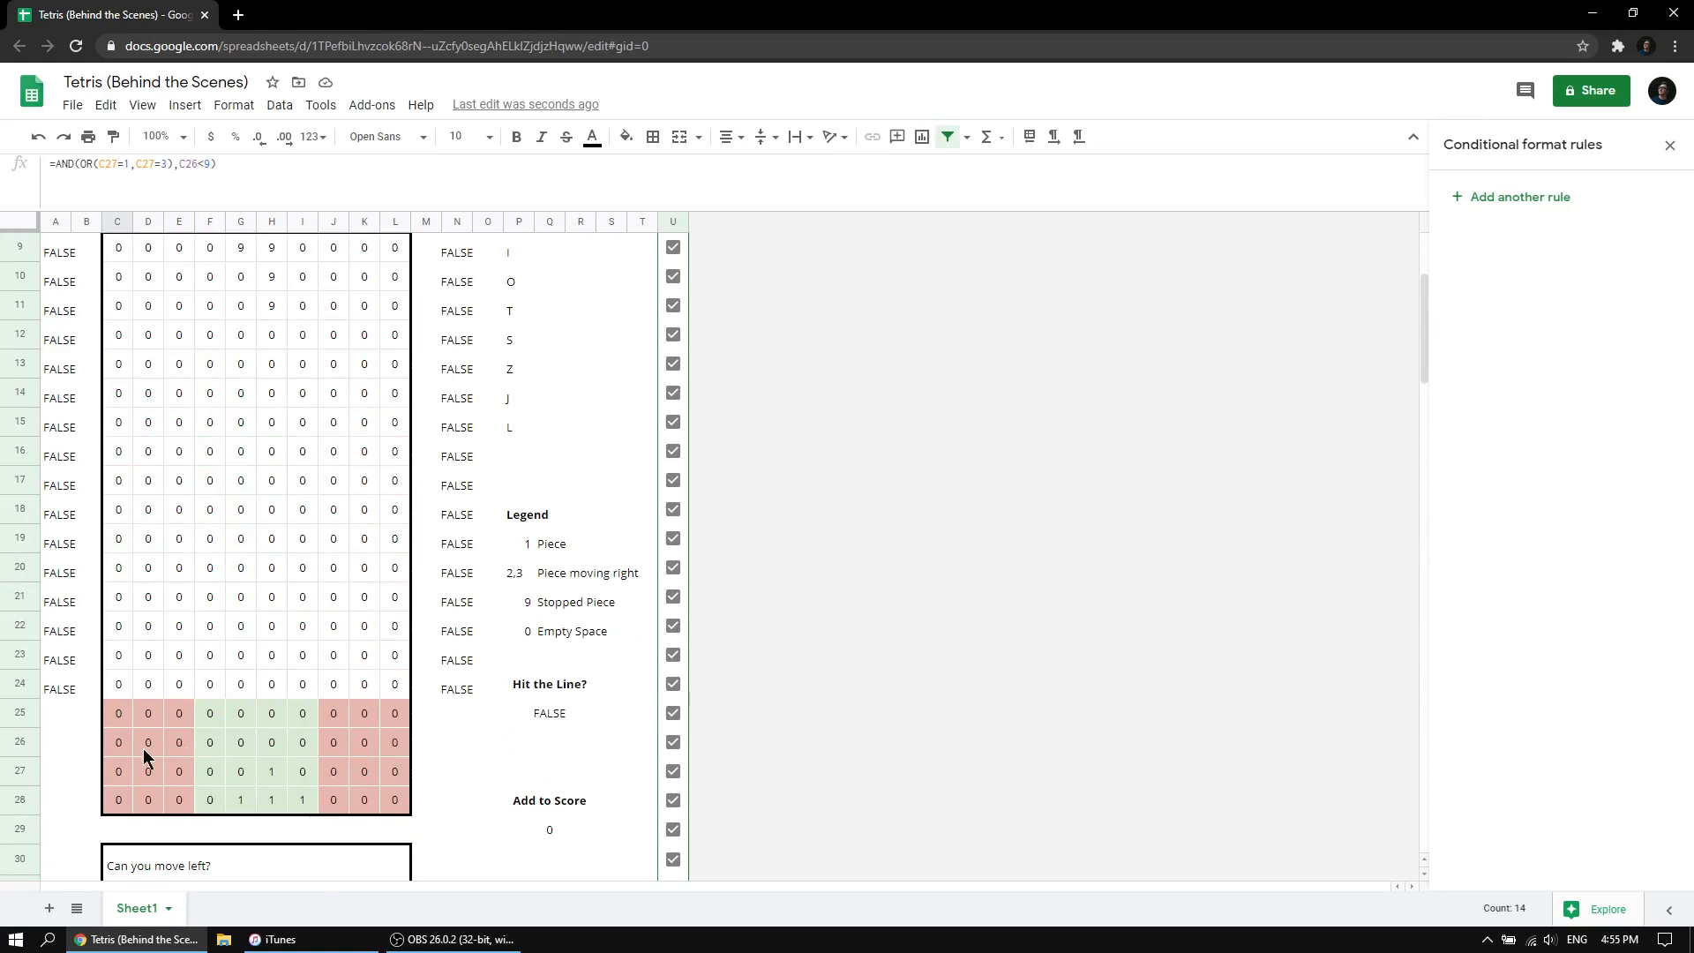
click(272, 773)
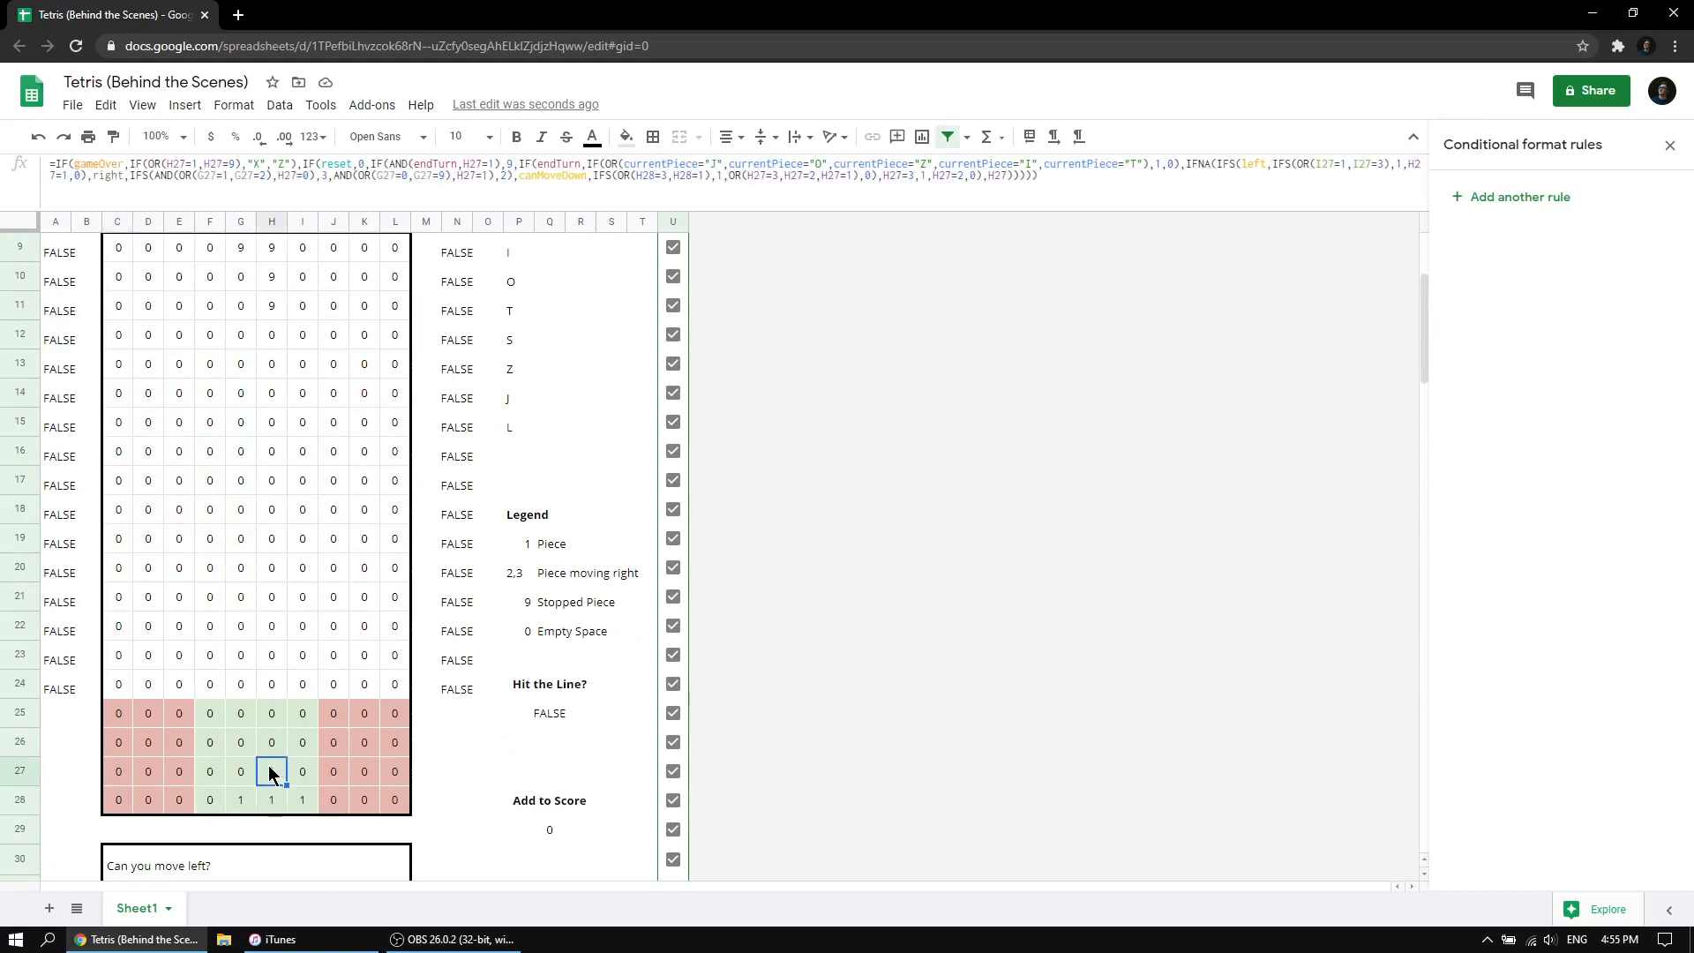
Highlight column H of the real board from H26 up to H11, tracing the path between the new piece and the stopped piece.
scroll(256, 772, up, 1)
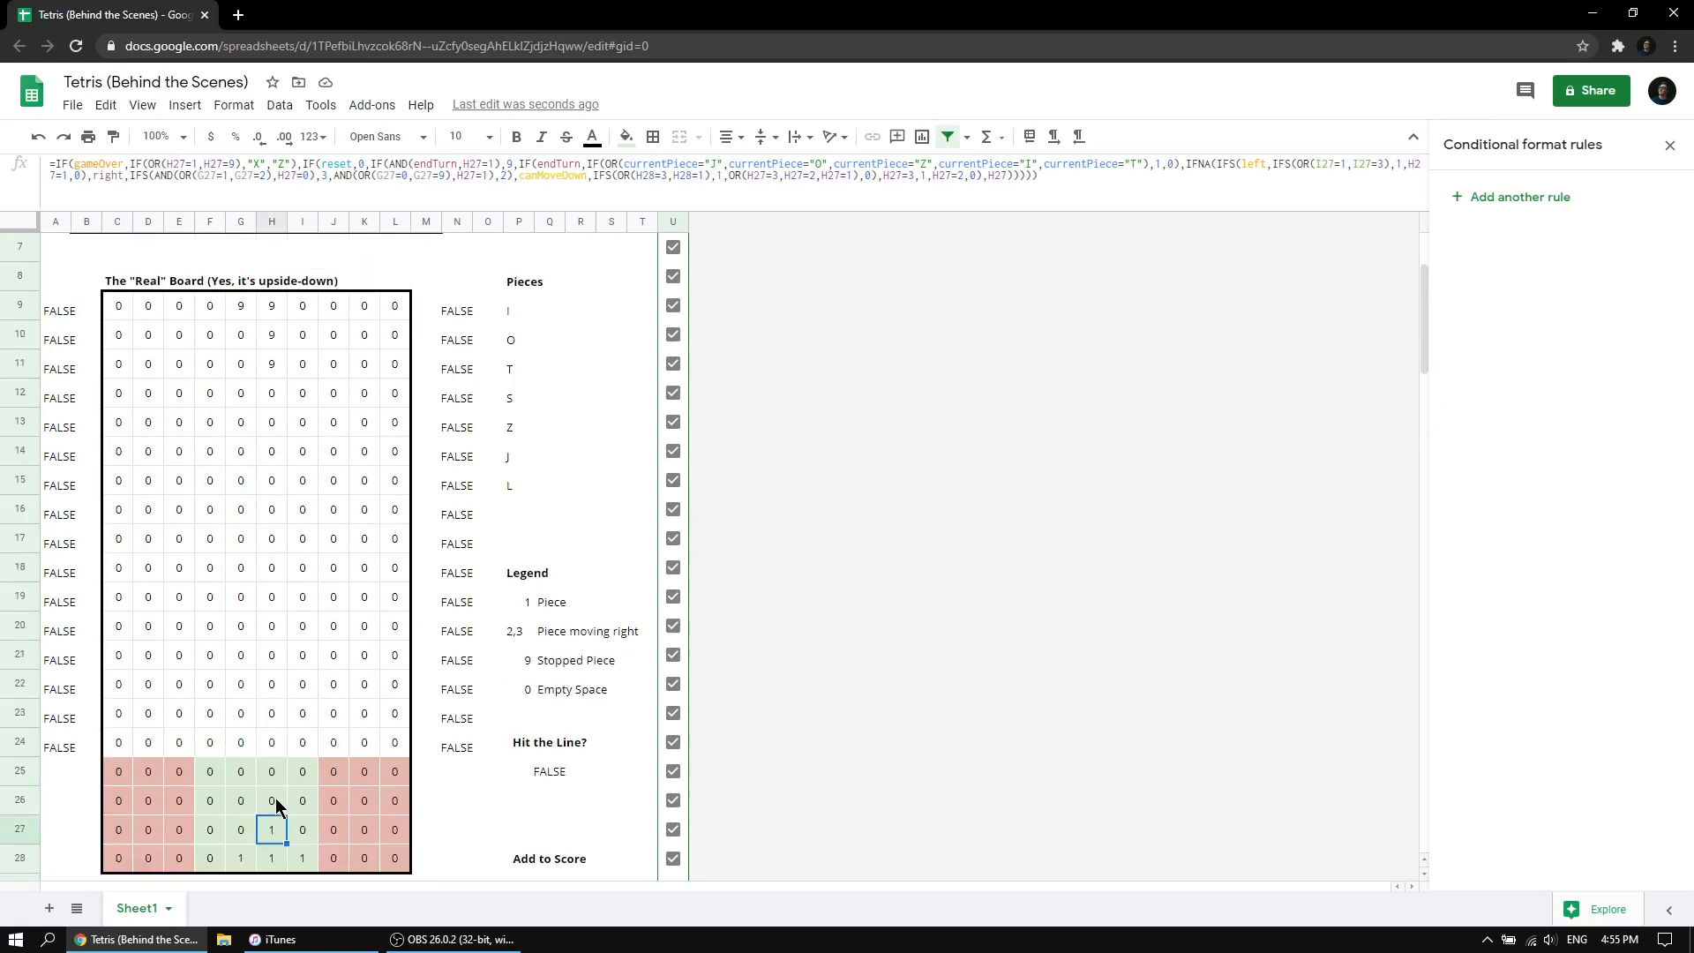
drag(275, 797, 272, 377)
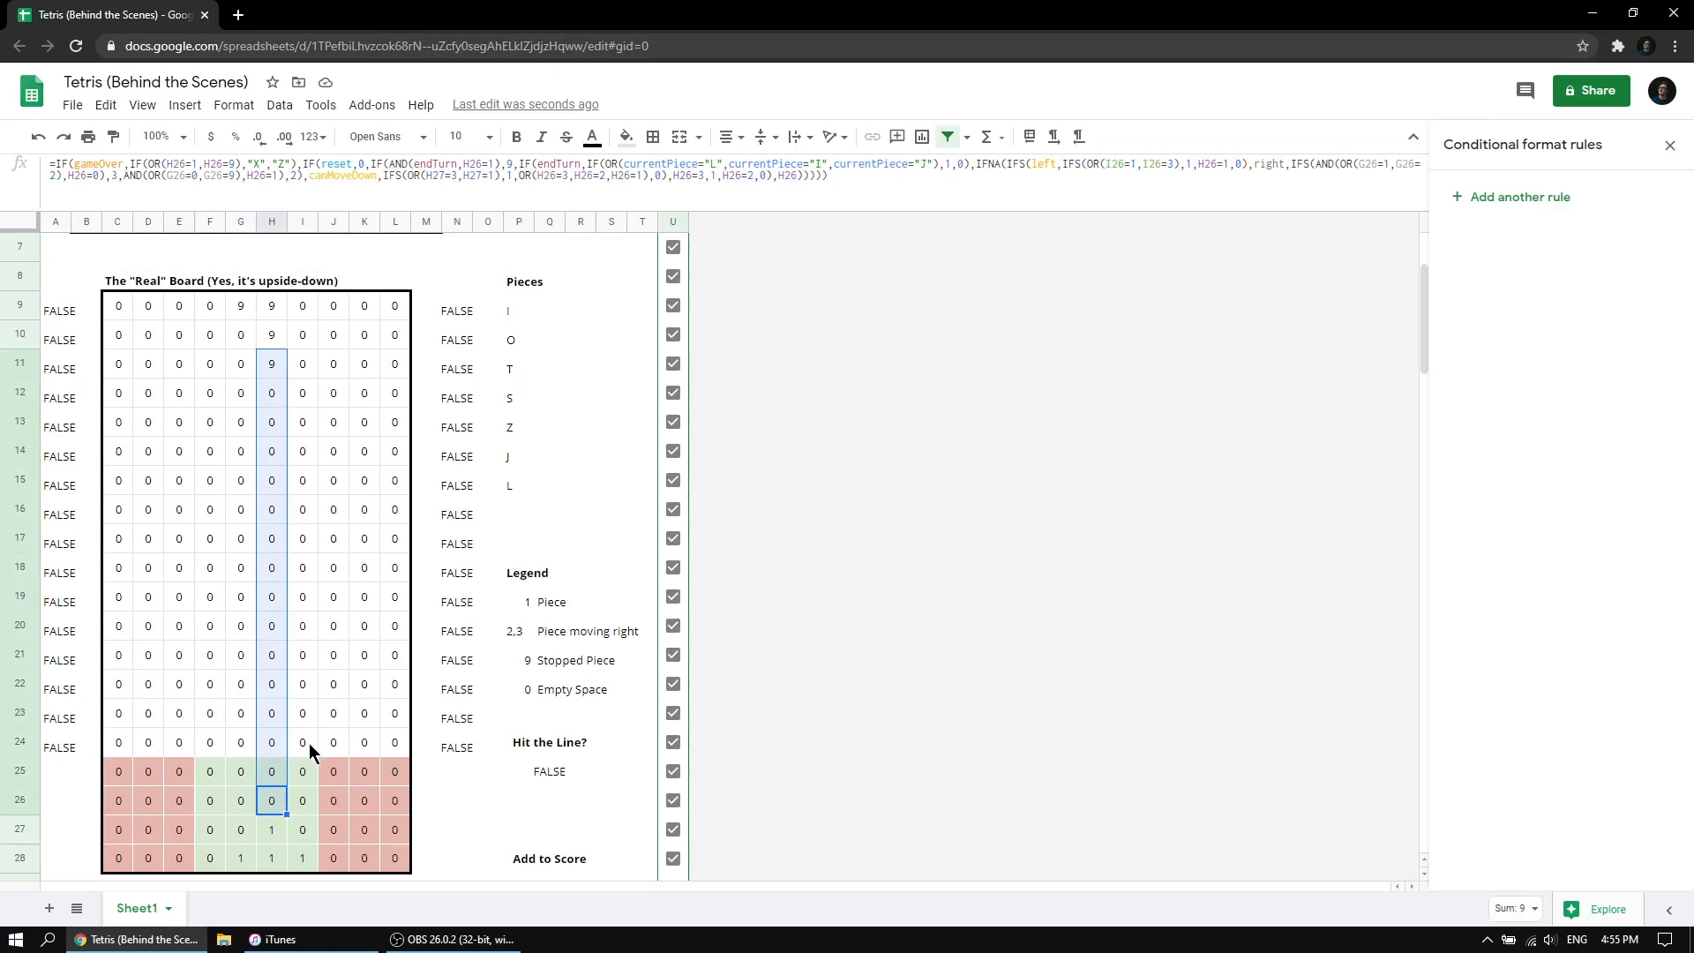
scroll(307, 722, down, 1)
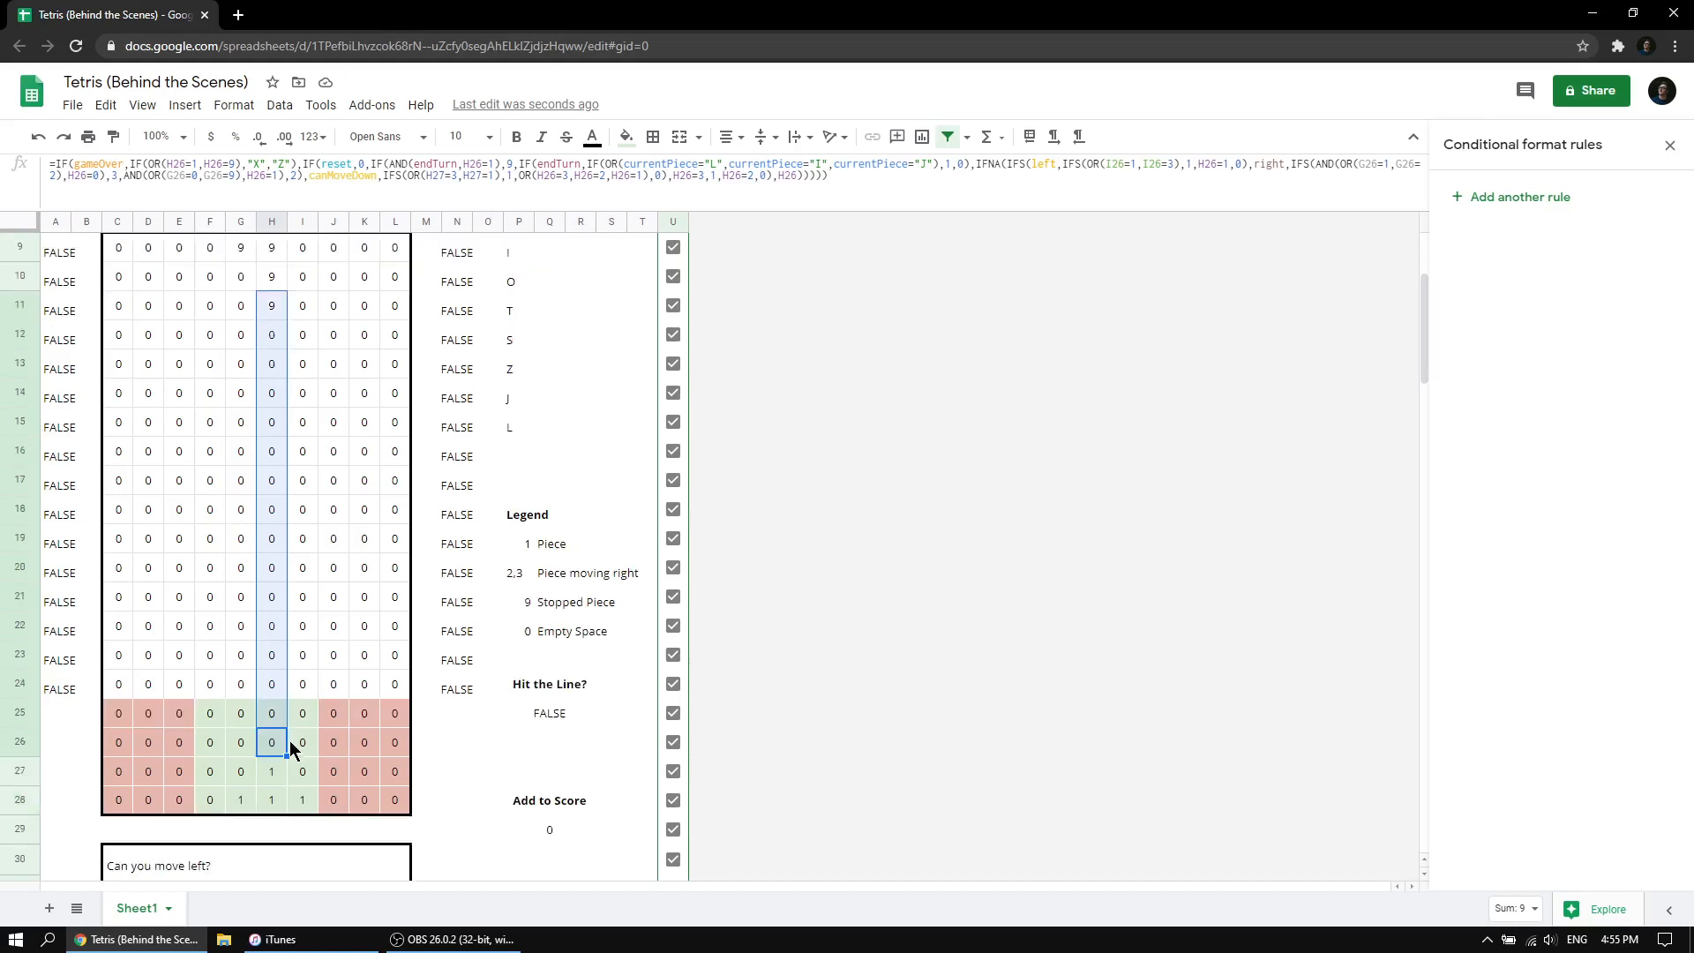
scroll(309, 730, down, 1)
scroll(307, 720, up, 2)
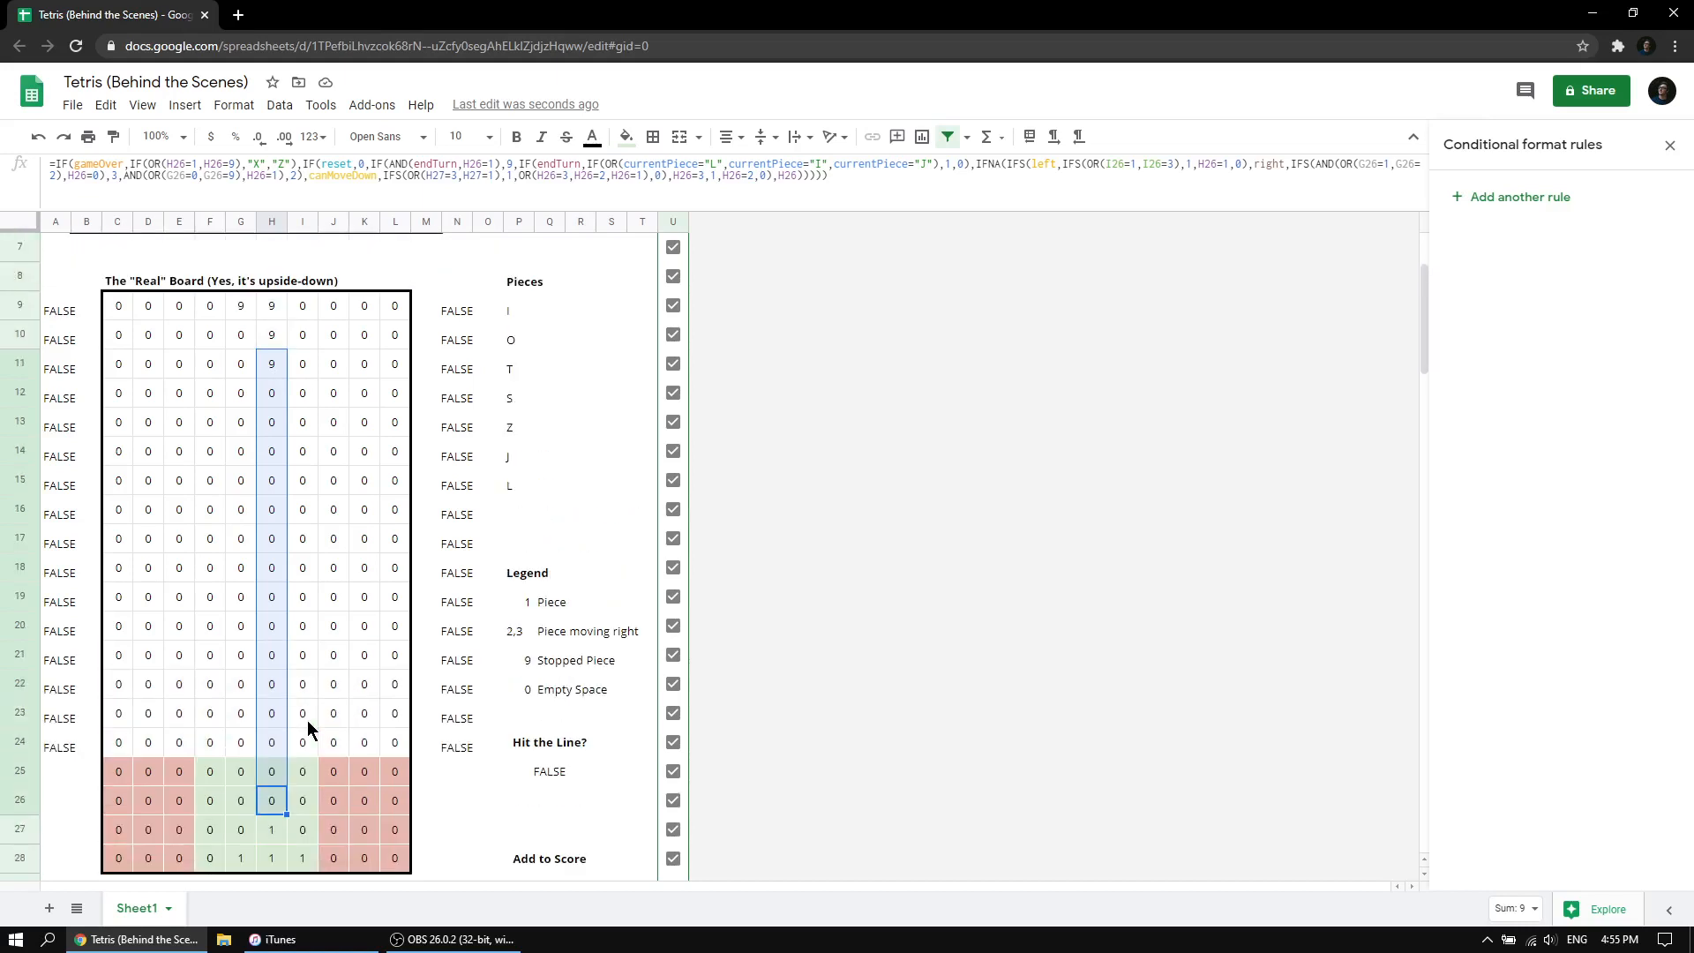
scroll(300, 719, down, 1)
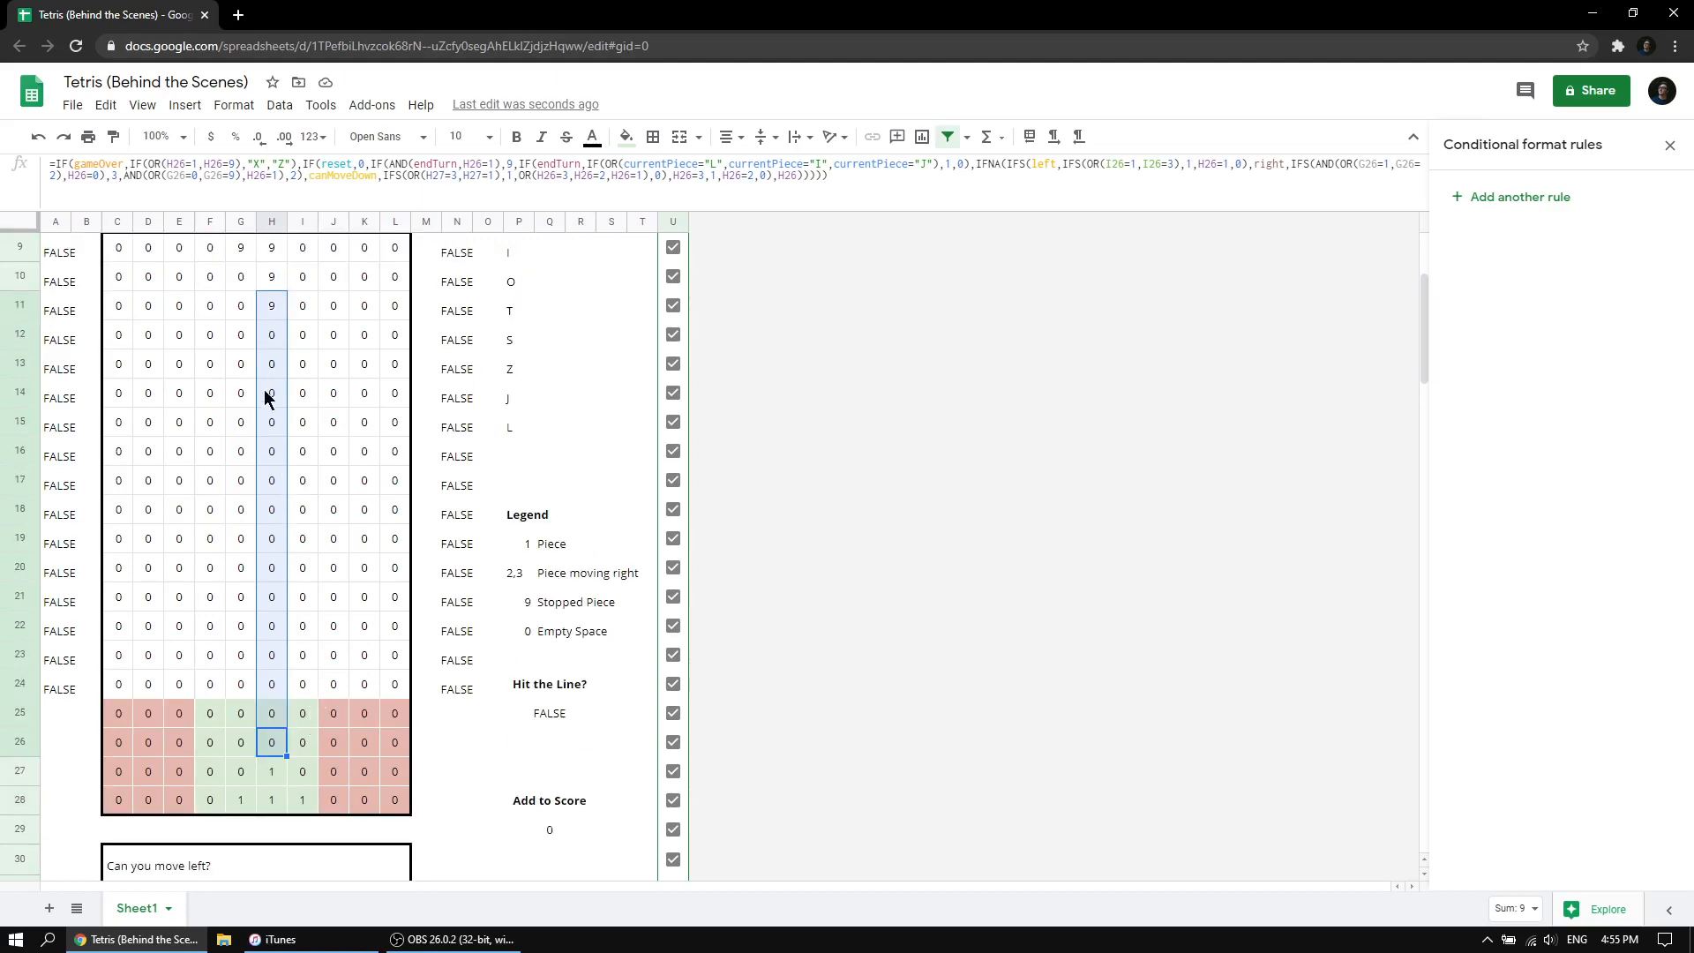
Compare the formula of cell H27 in the new-piece area of the real board with the one in H12.
click(275, 778)
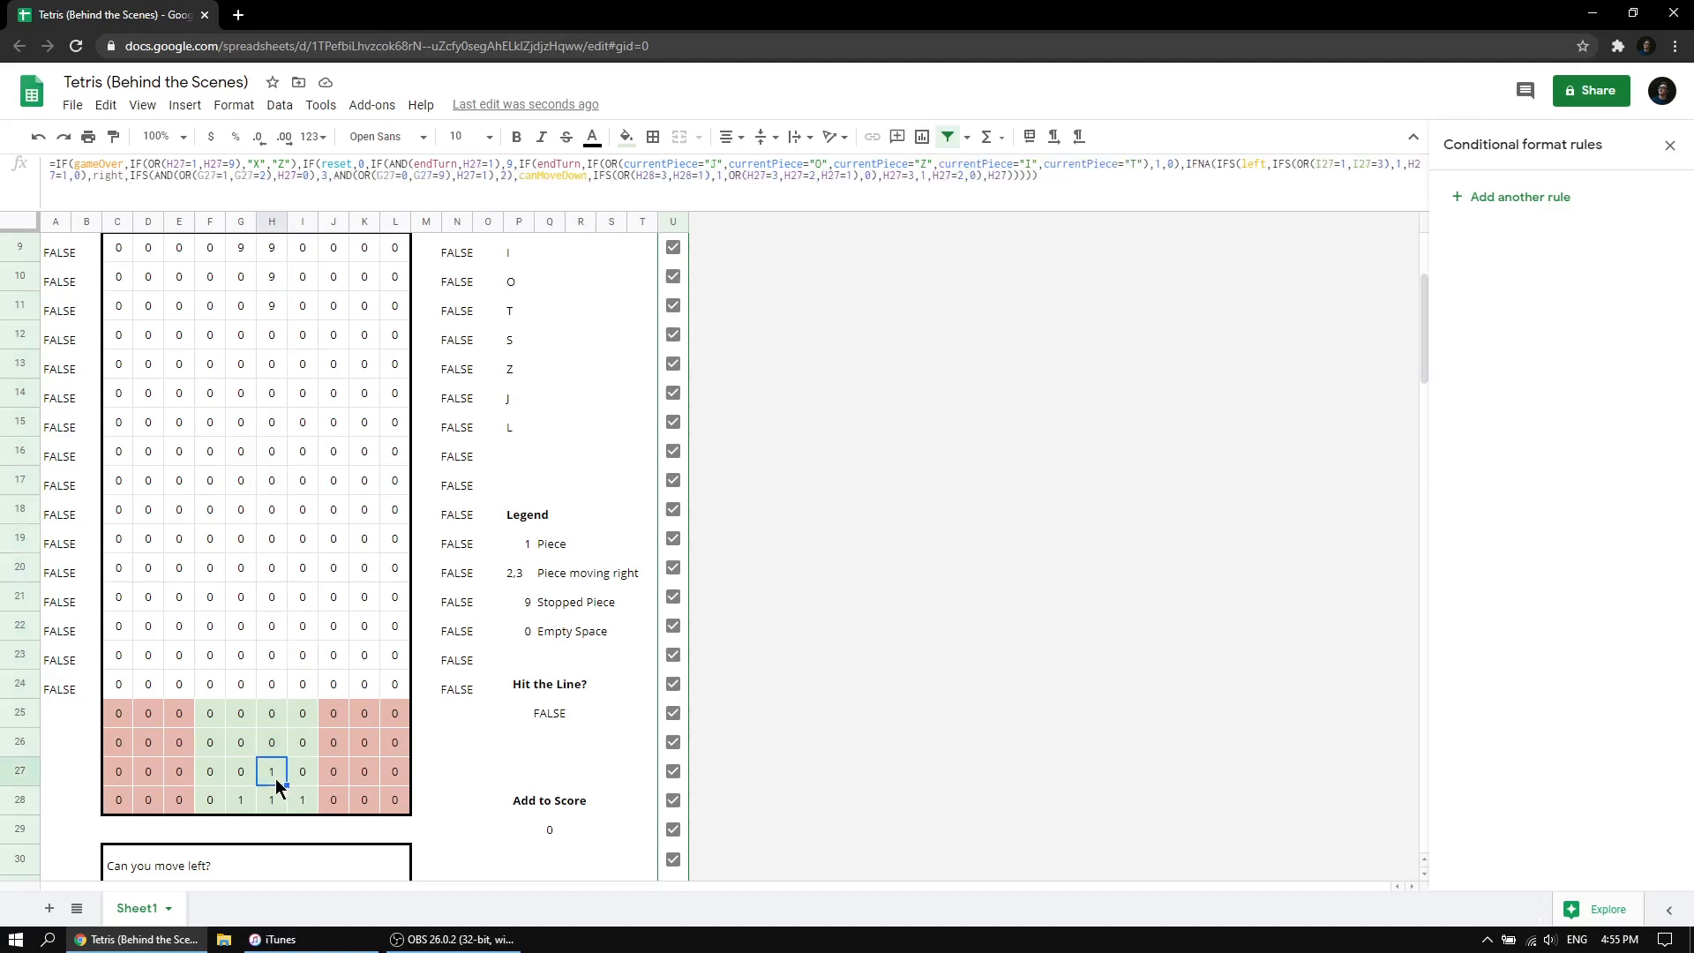
click(274, 337)
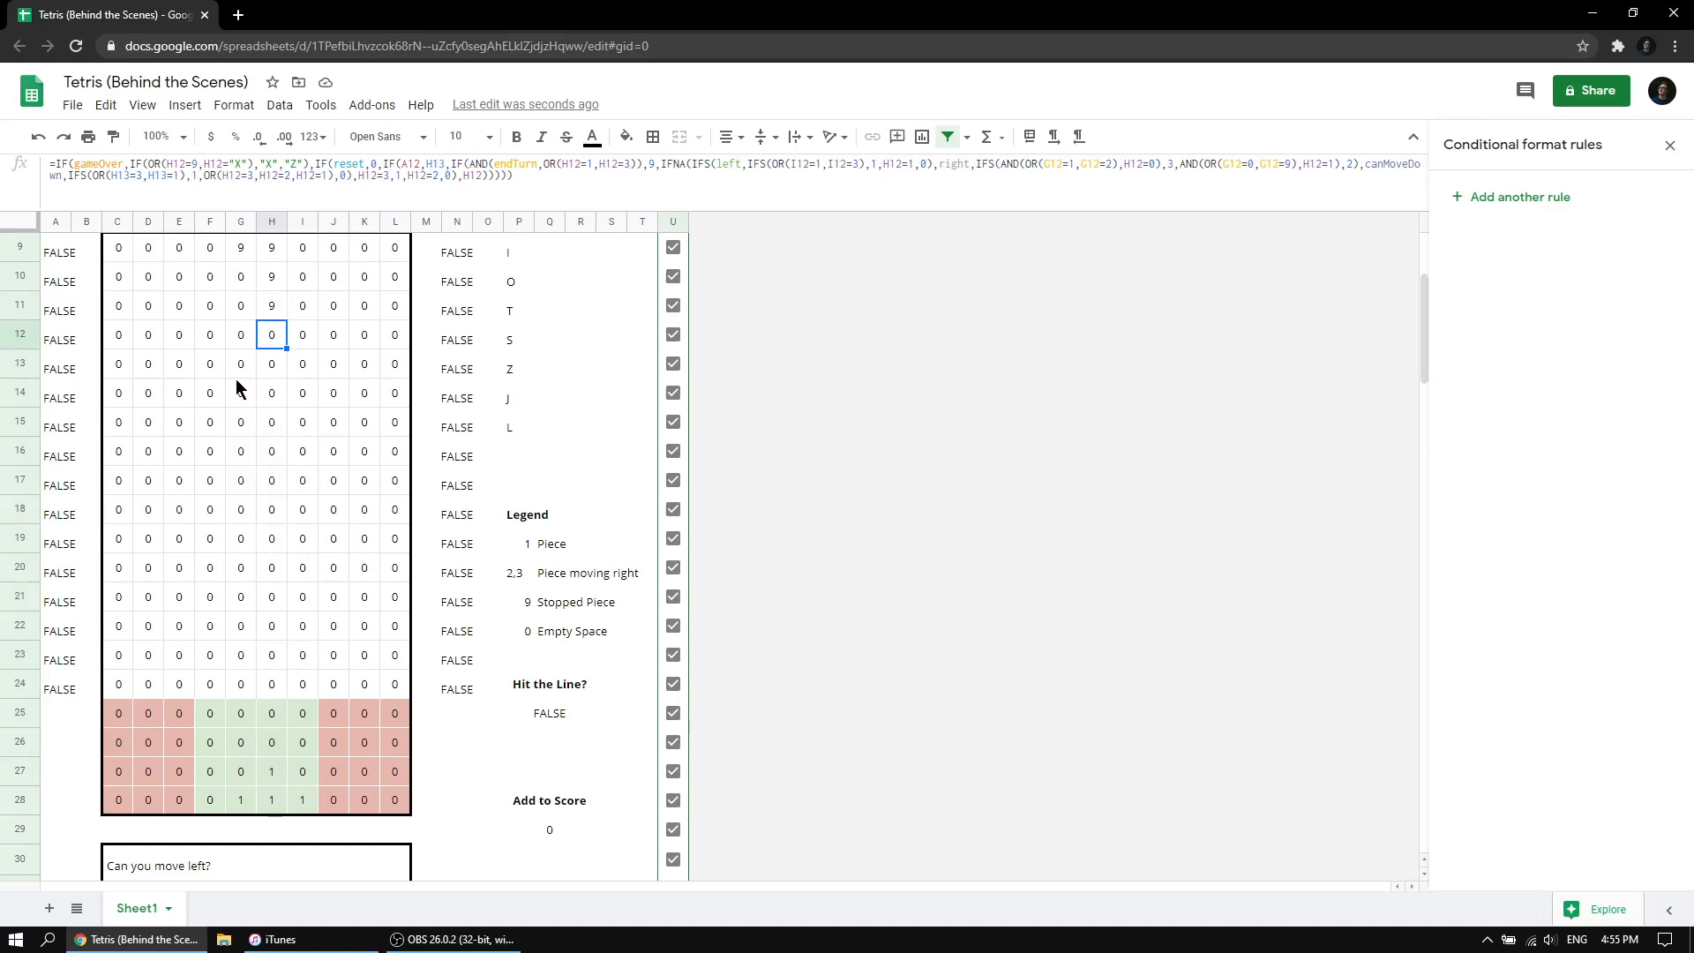
click(268, 776)
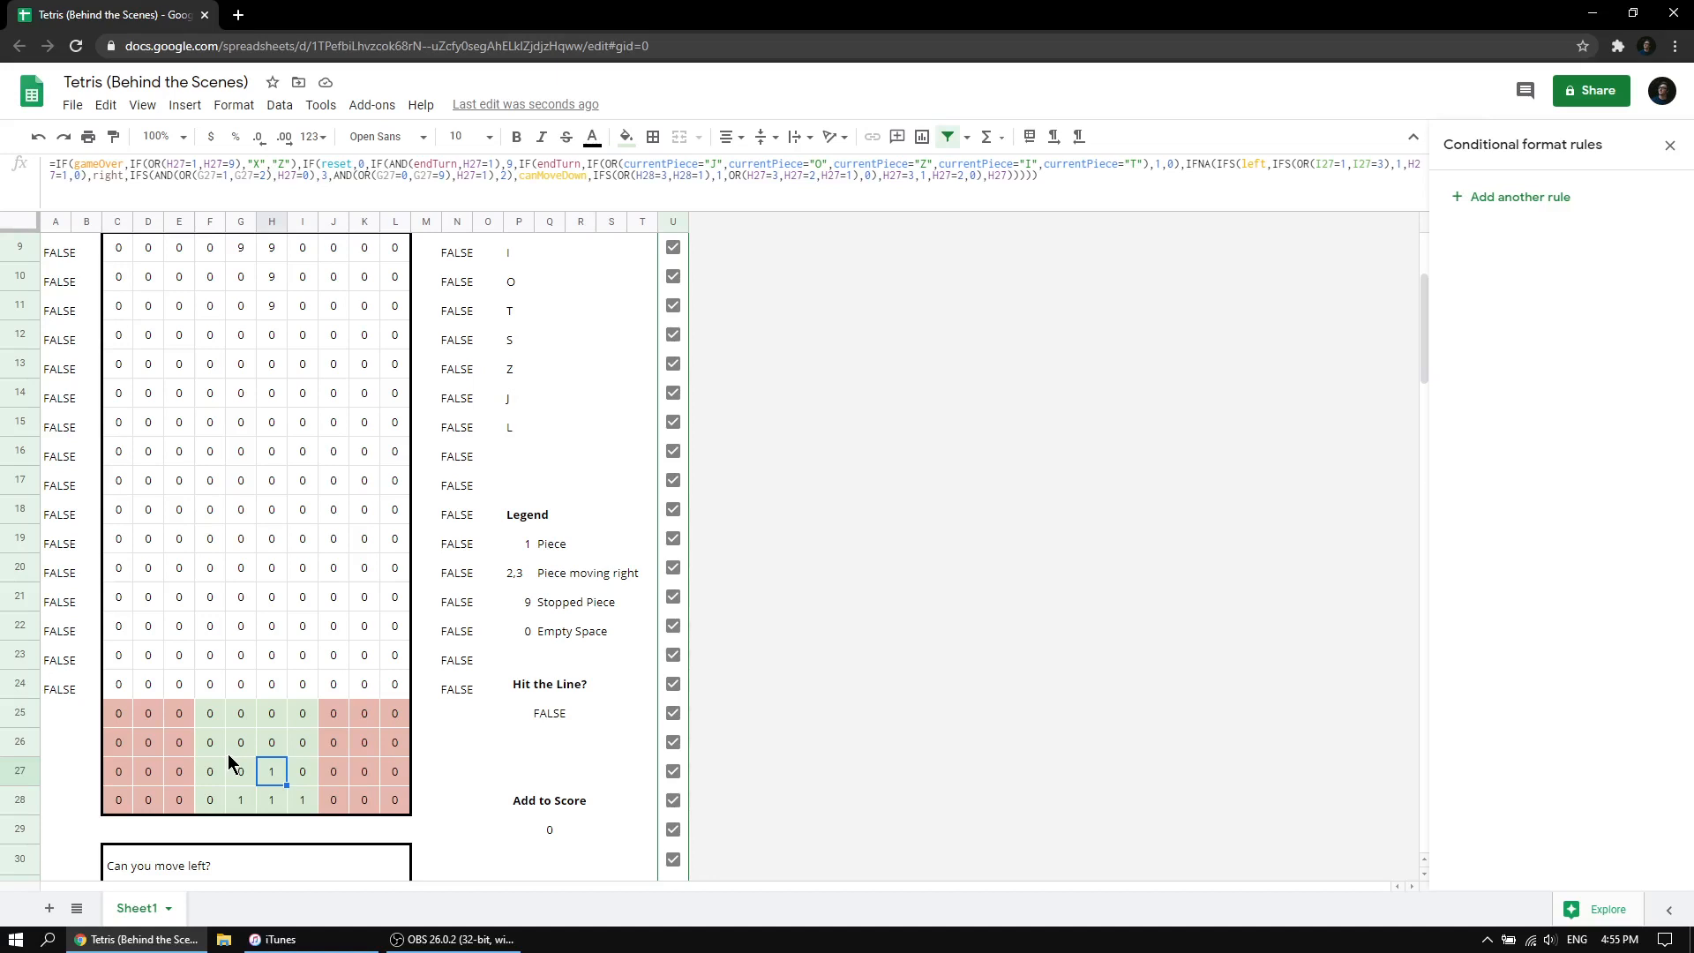
Lower the T-shaped piece on the display board until it locks on top of the stack in column H.
scroll(376, 690, down, 10)
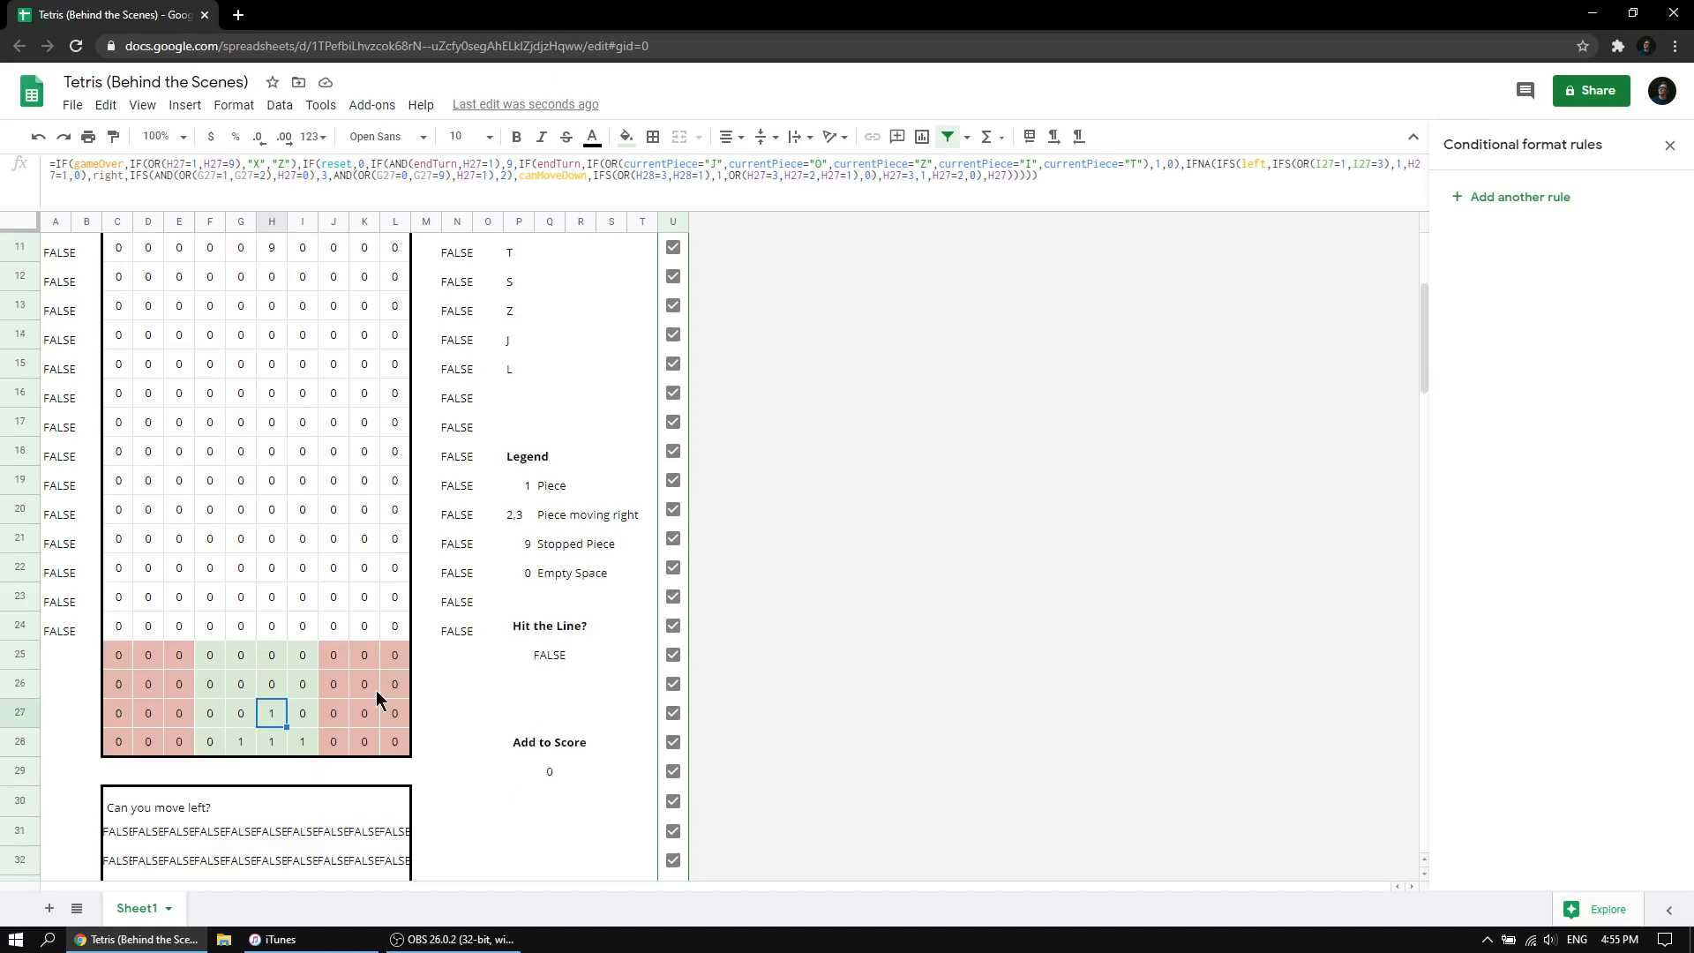
scroll(399, 646, down, 20)
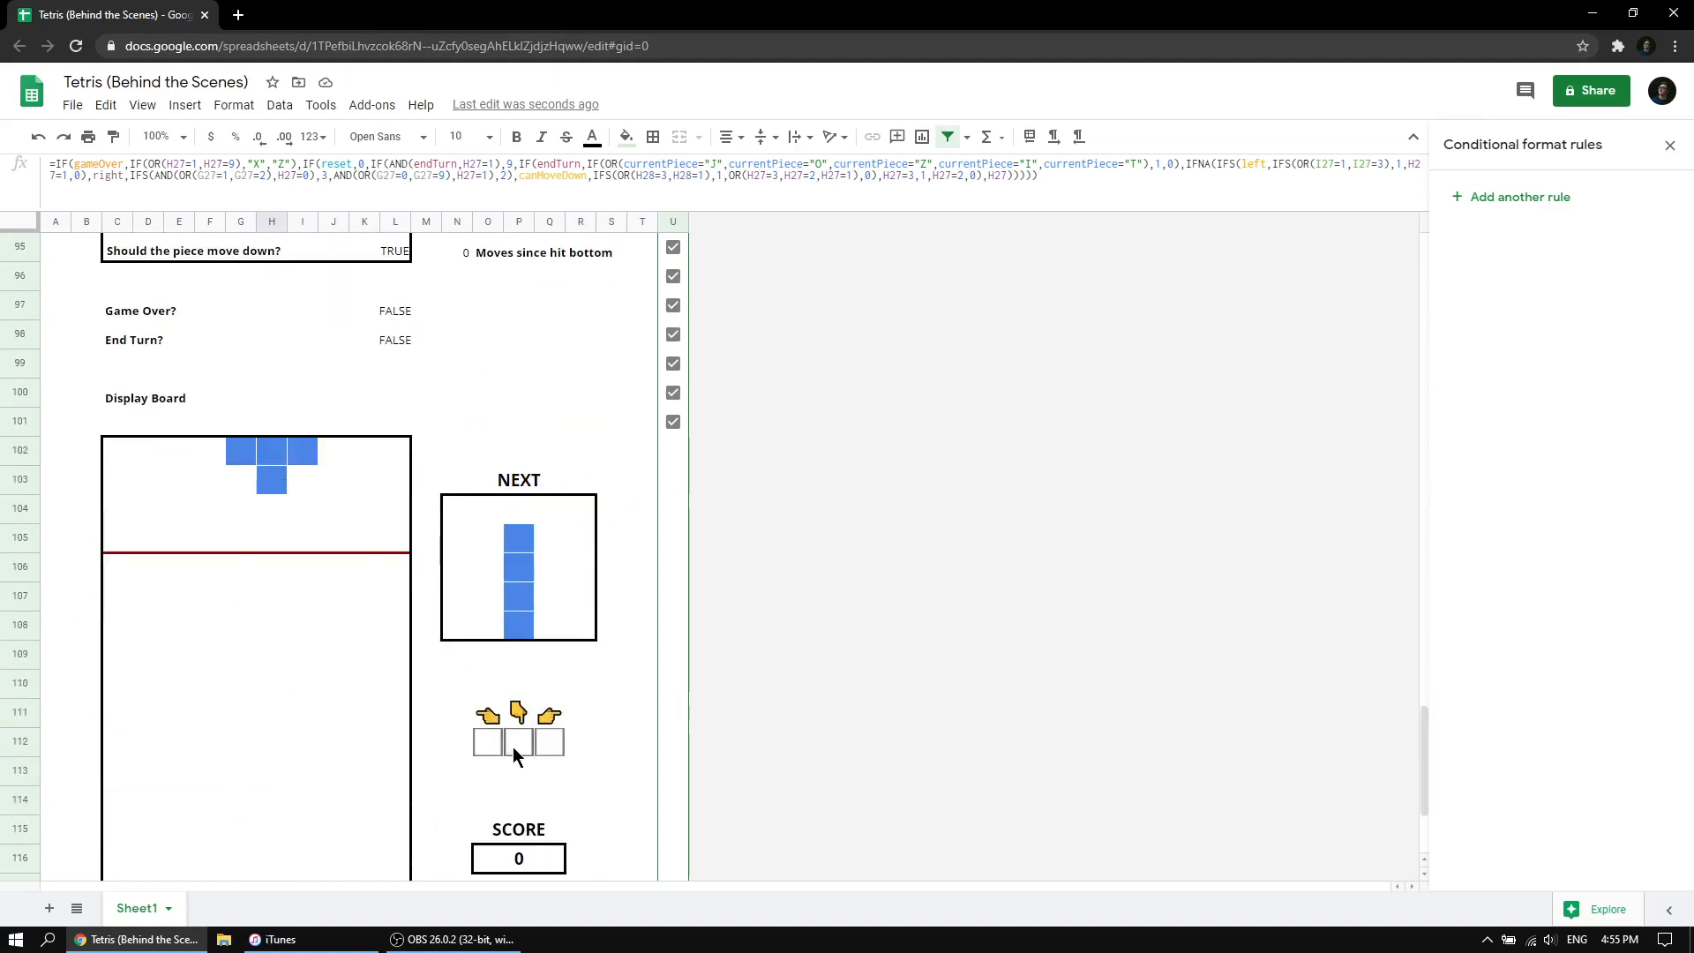
click(514, 748)
click(513, 748)
click(518, 742)
click(517, 742)
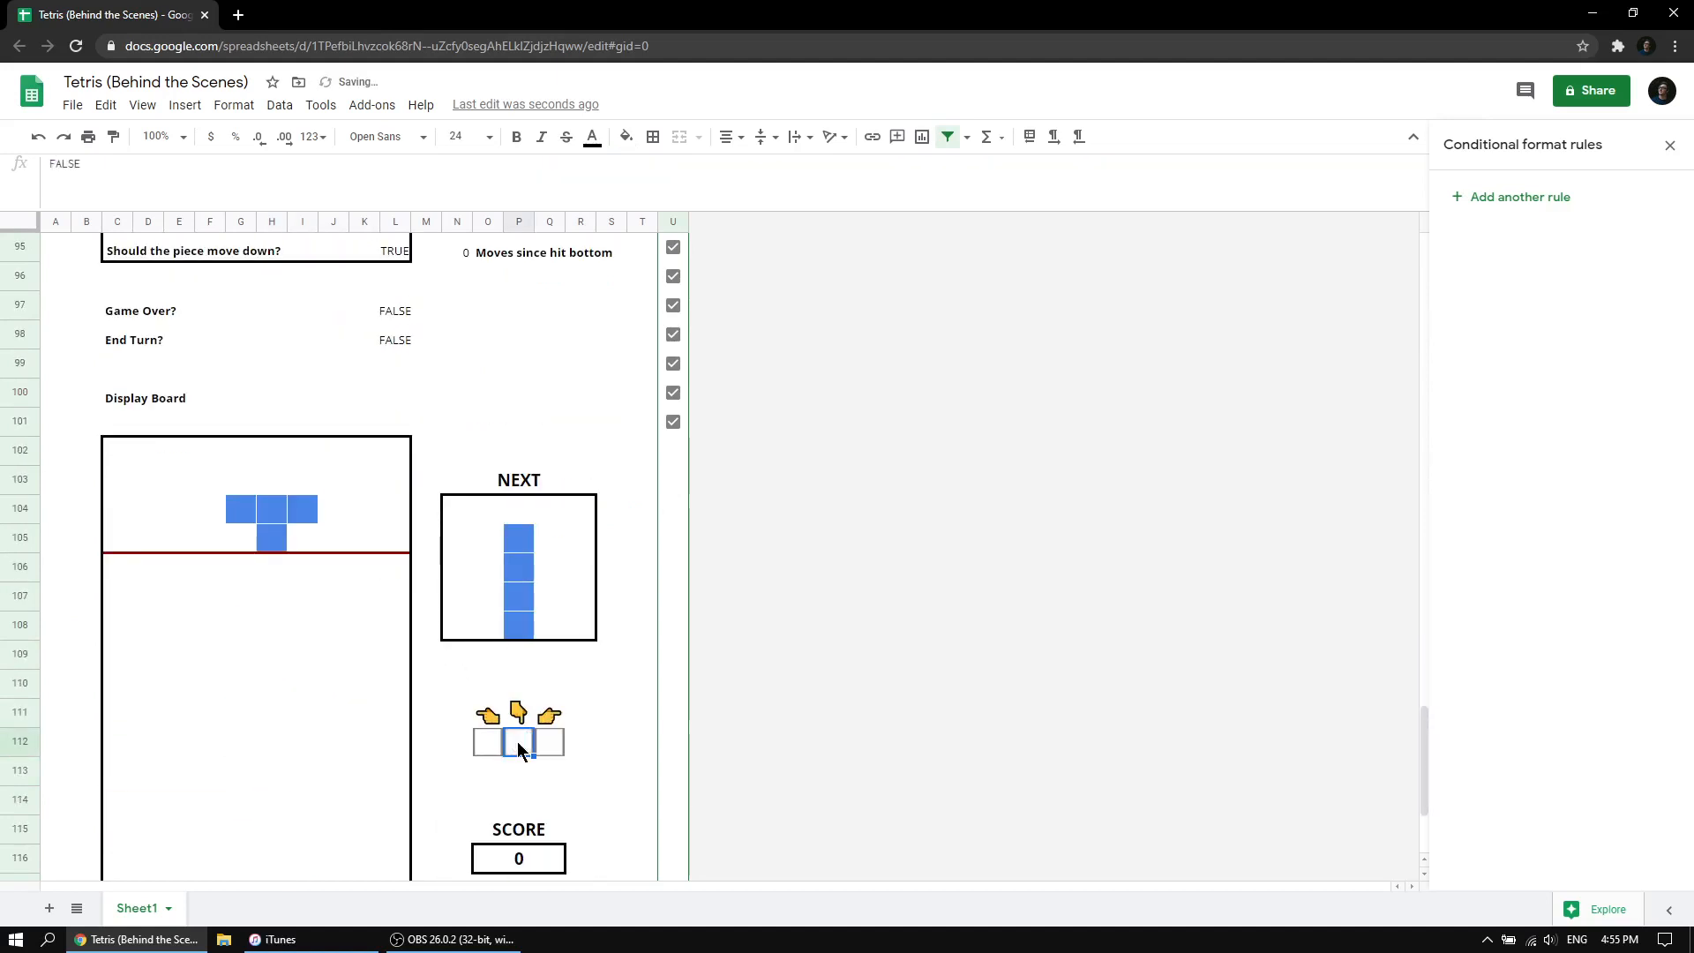
click(517, 742)
click(517, 742)
click(517, 742)
click(517, 742)
scroll(513, 741, down, 2)
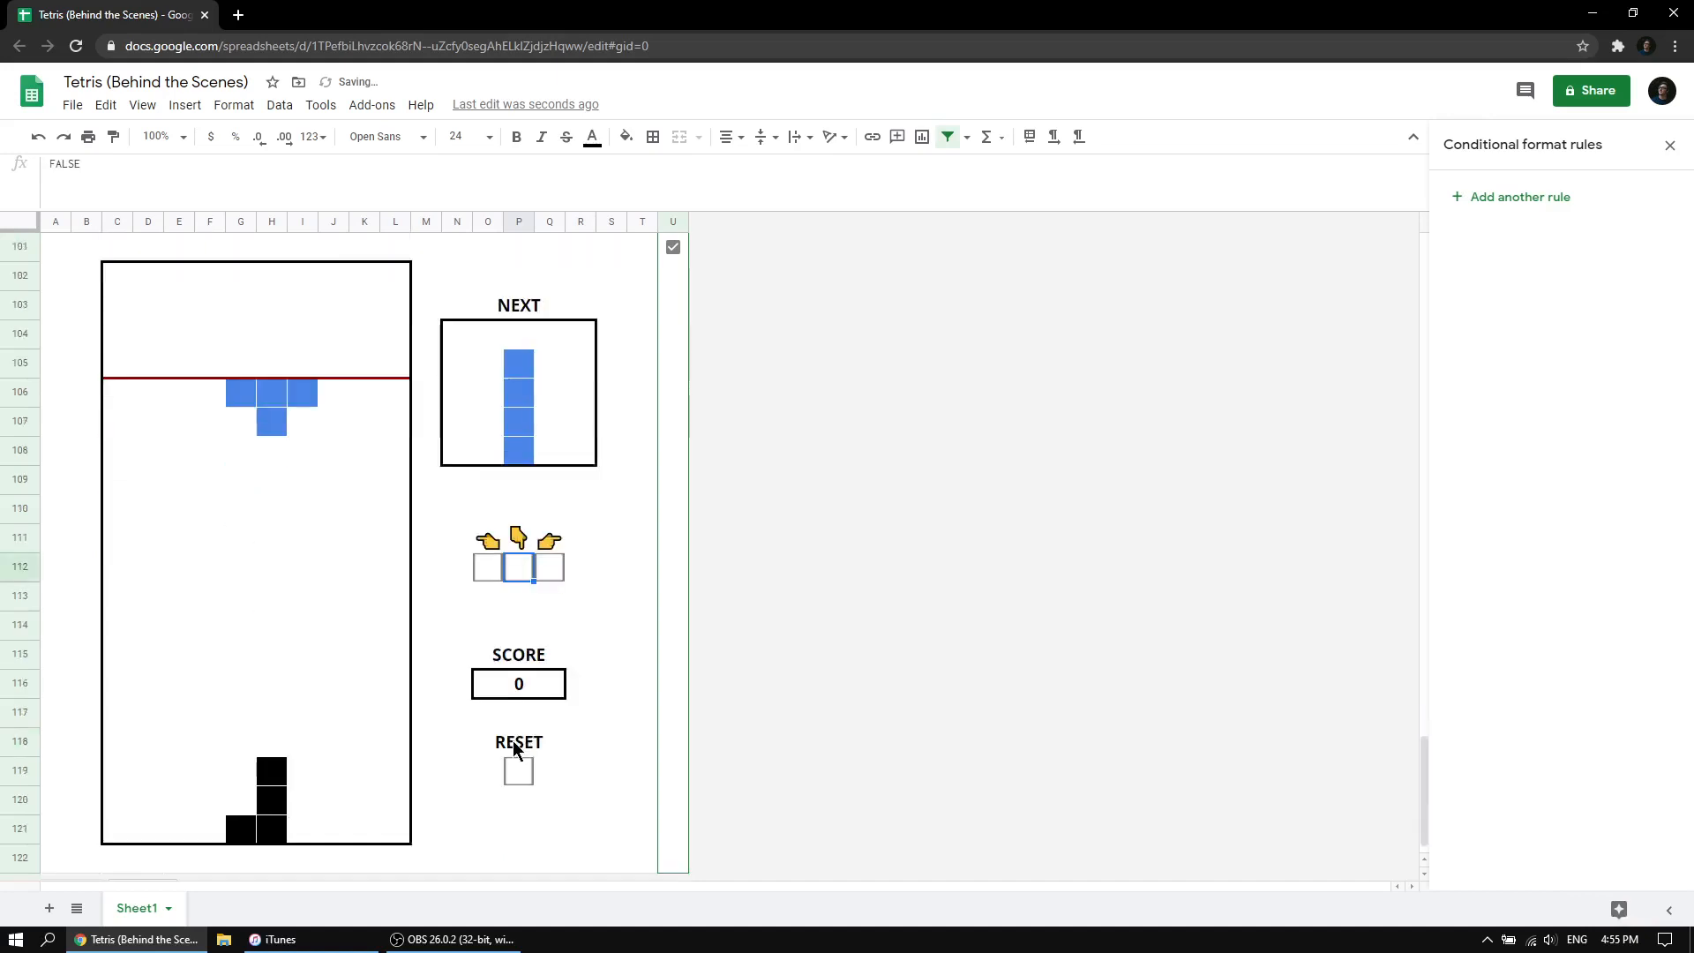
scroll(511, 739, down, 1)
click(524, 534)
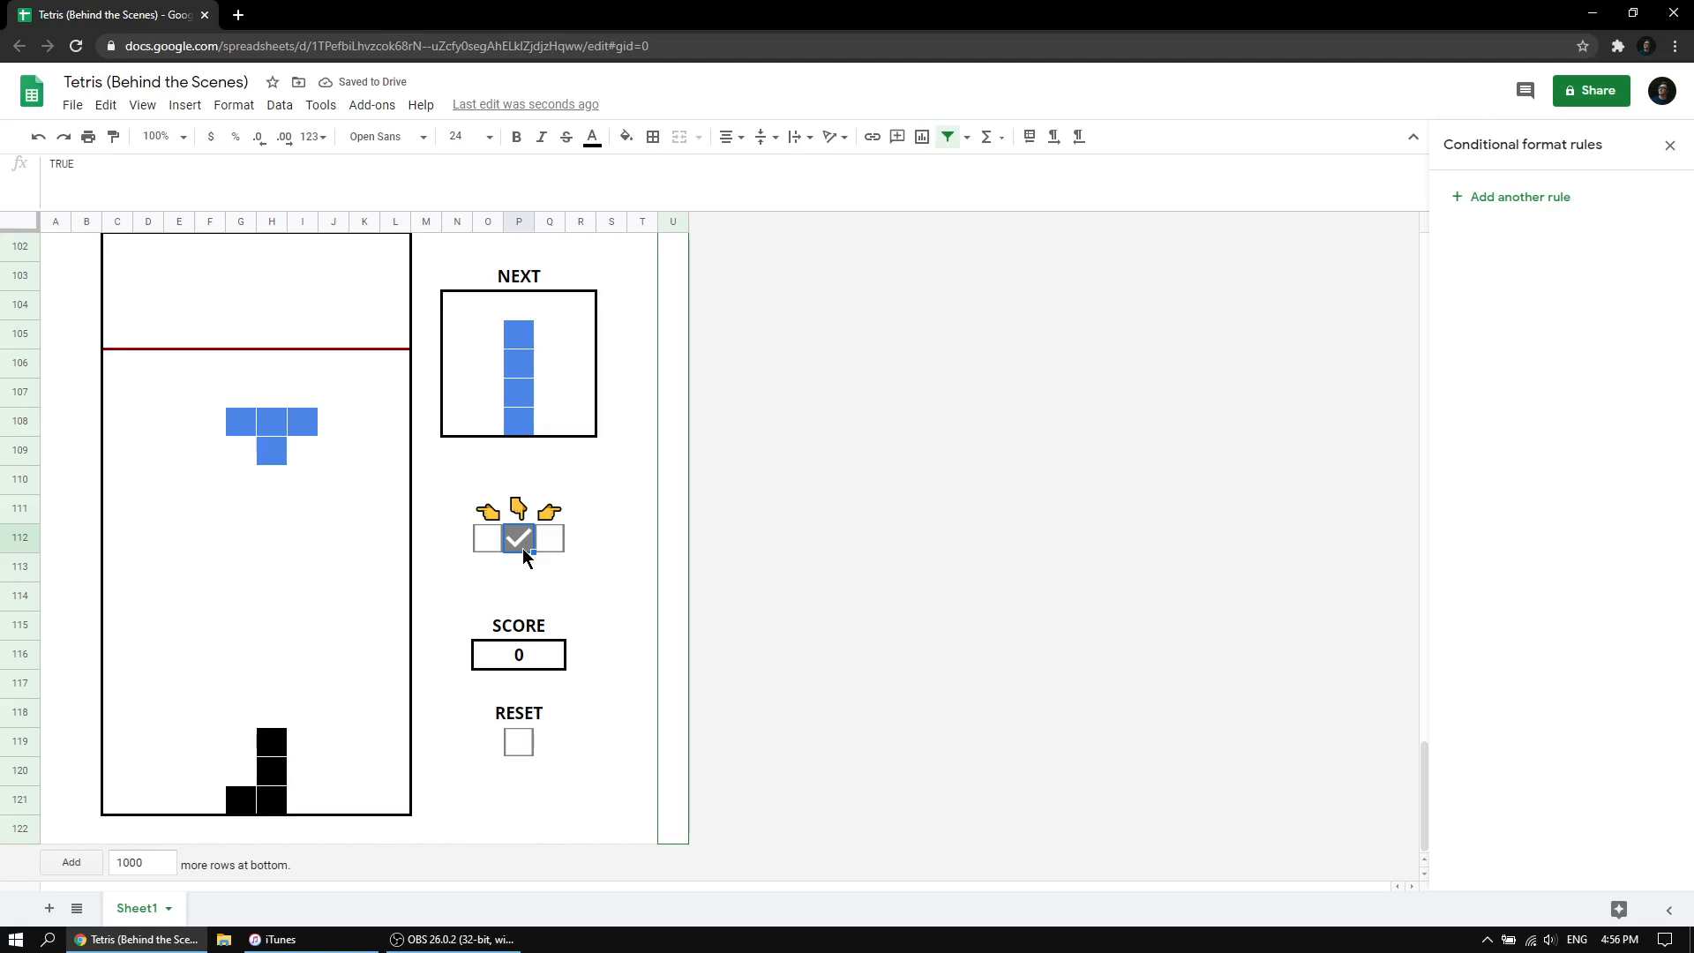
click(515, 542)
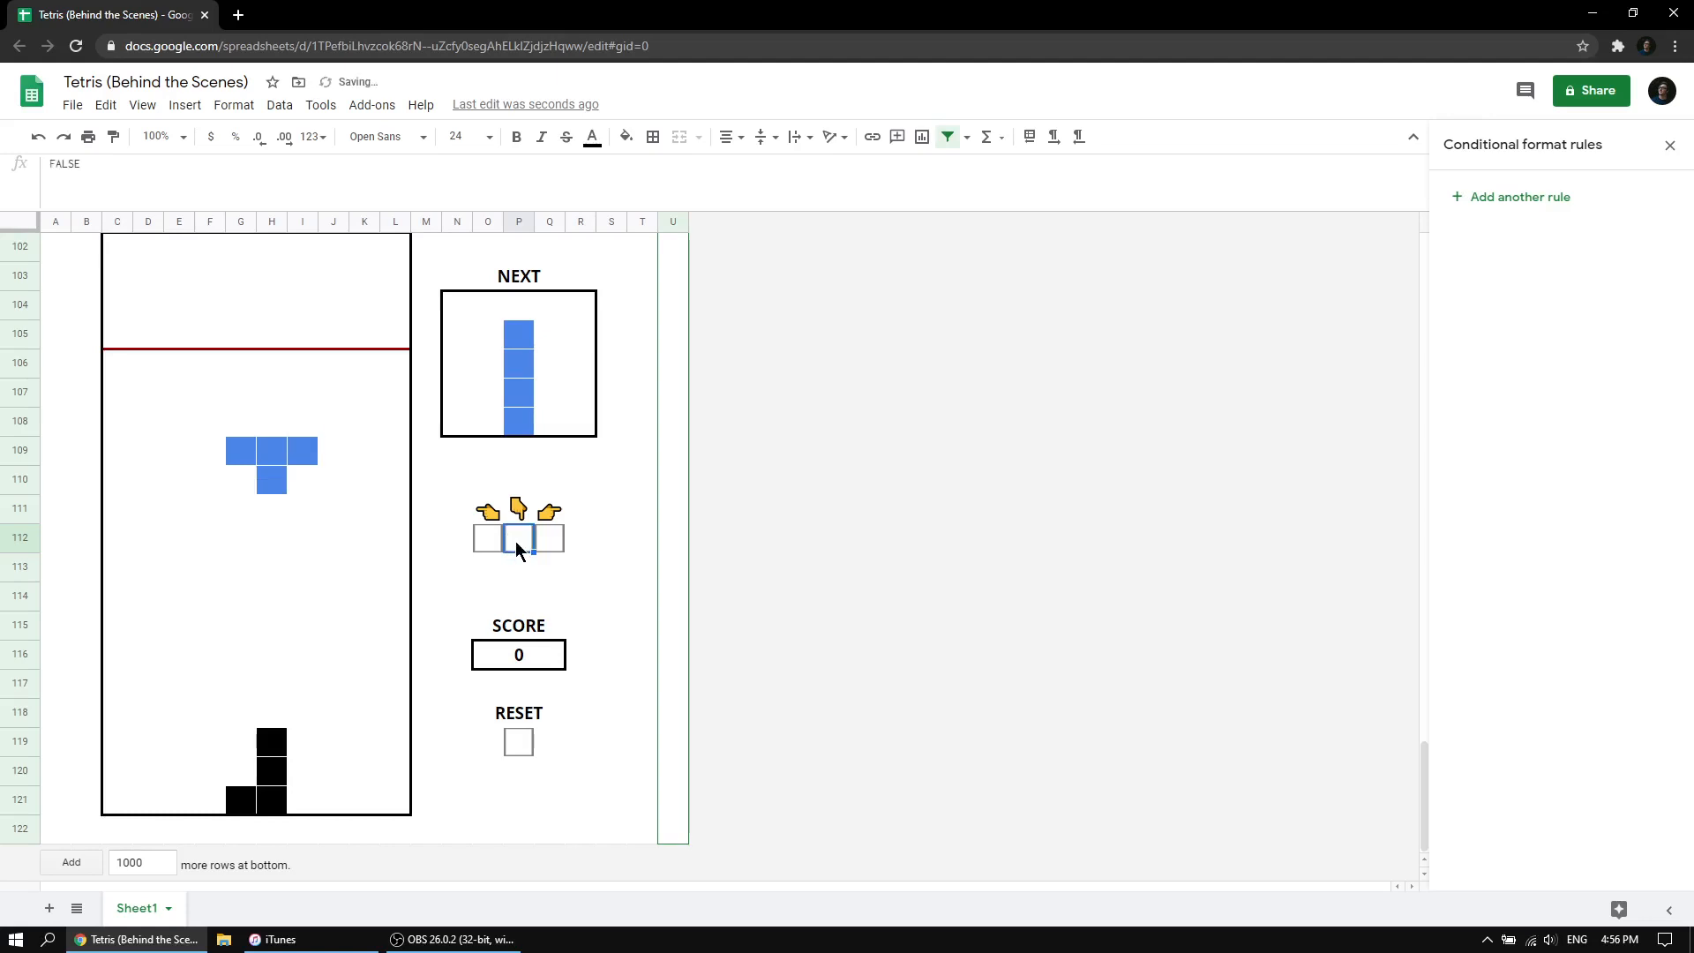
click(516, 542)
click(516, 543)
click(517, 543)
click(516, 543)
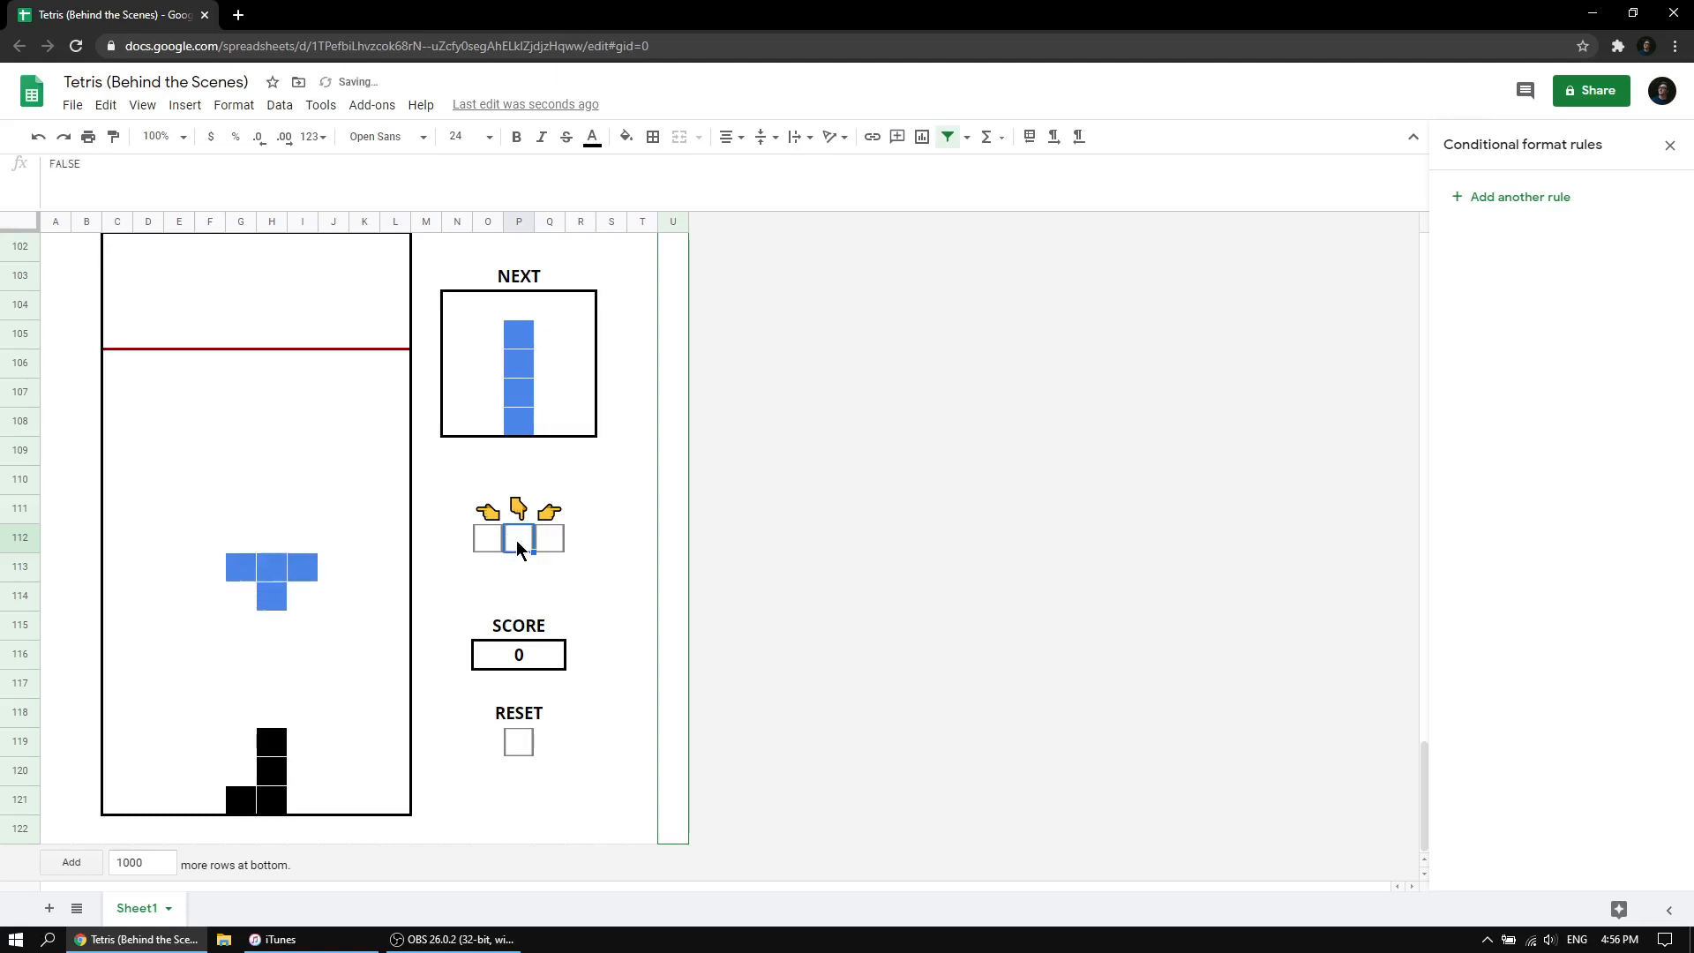
click(516, 543)
click(517, 542)
click(516, 543)
click(516, 543)
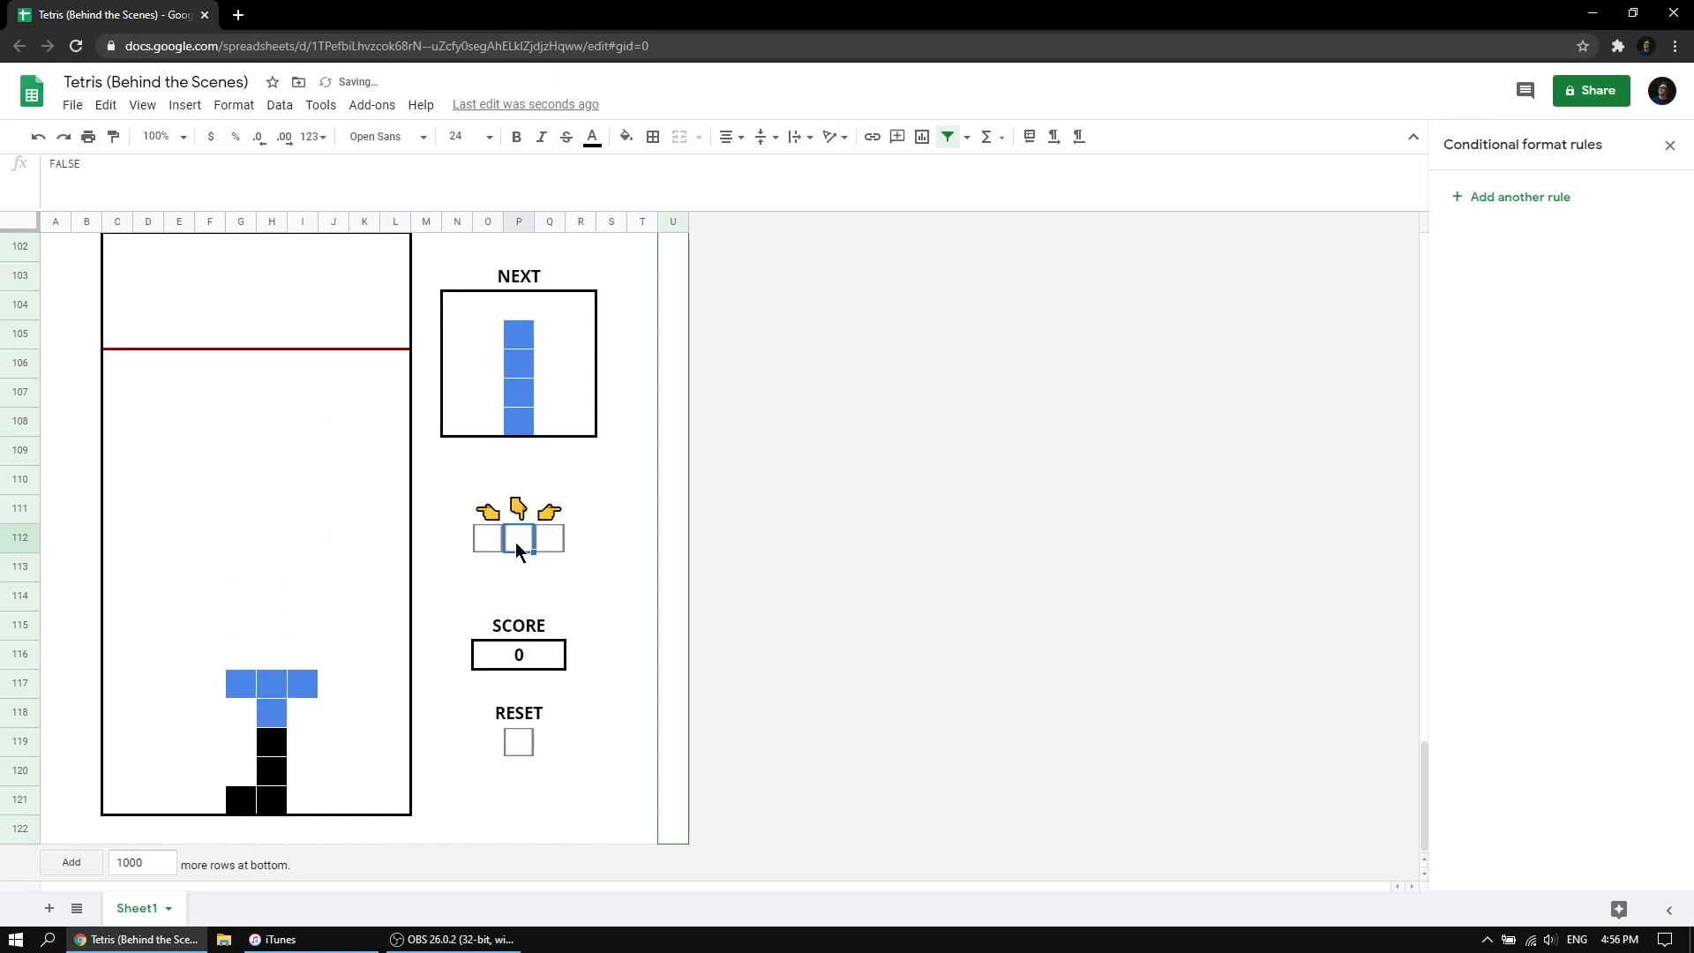
click(516, 542)
click(516, 543)
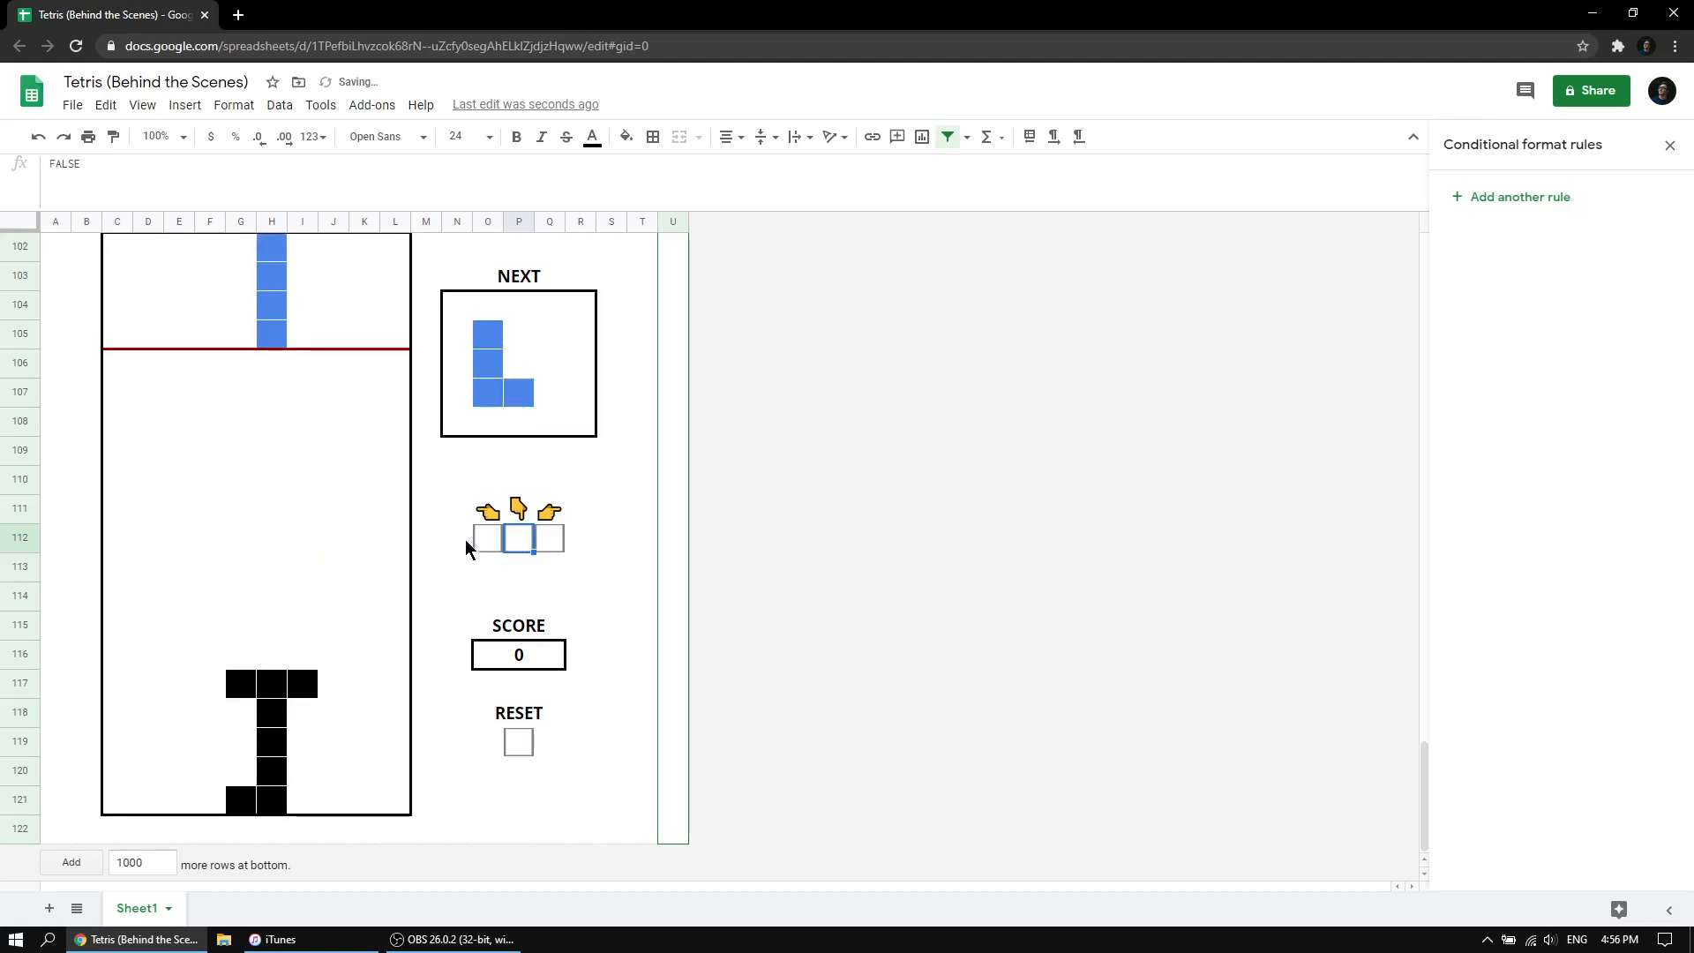
Move the straight I piece left across the display board from column H to column C.
click(490, 538)
click(491, 538)
click(491, 538)
click(491, 538)
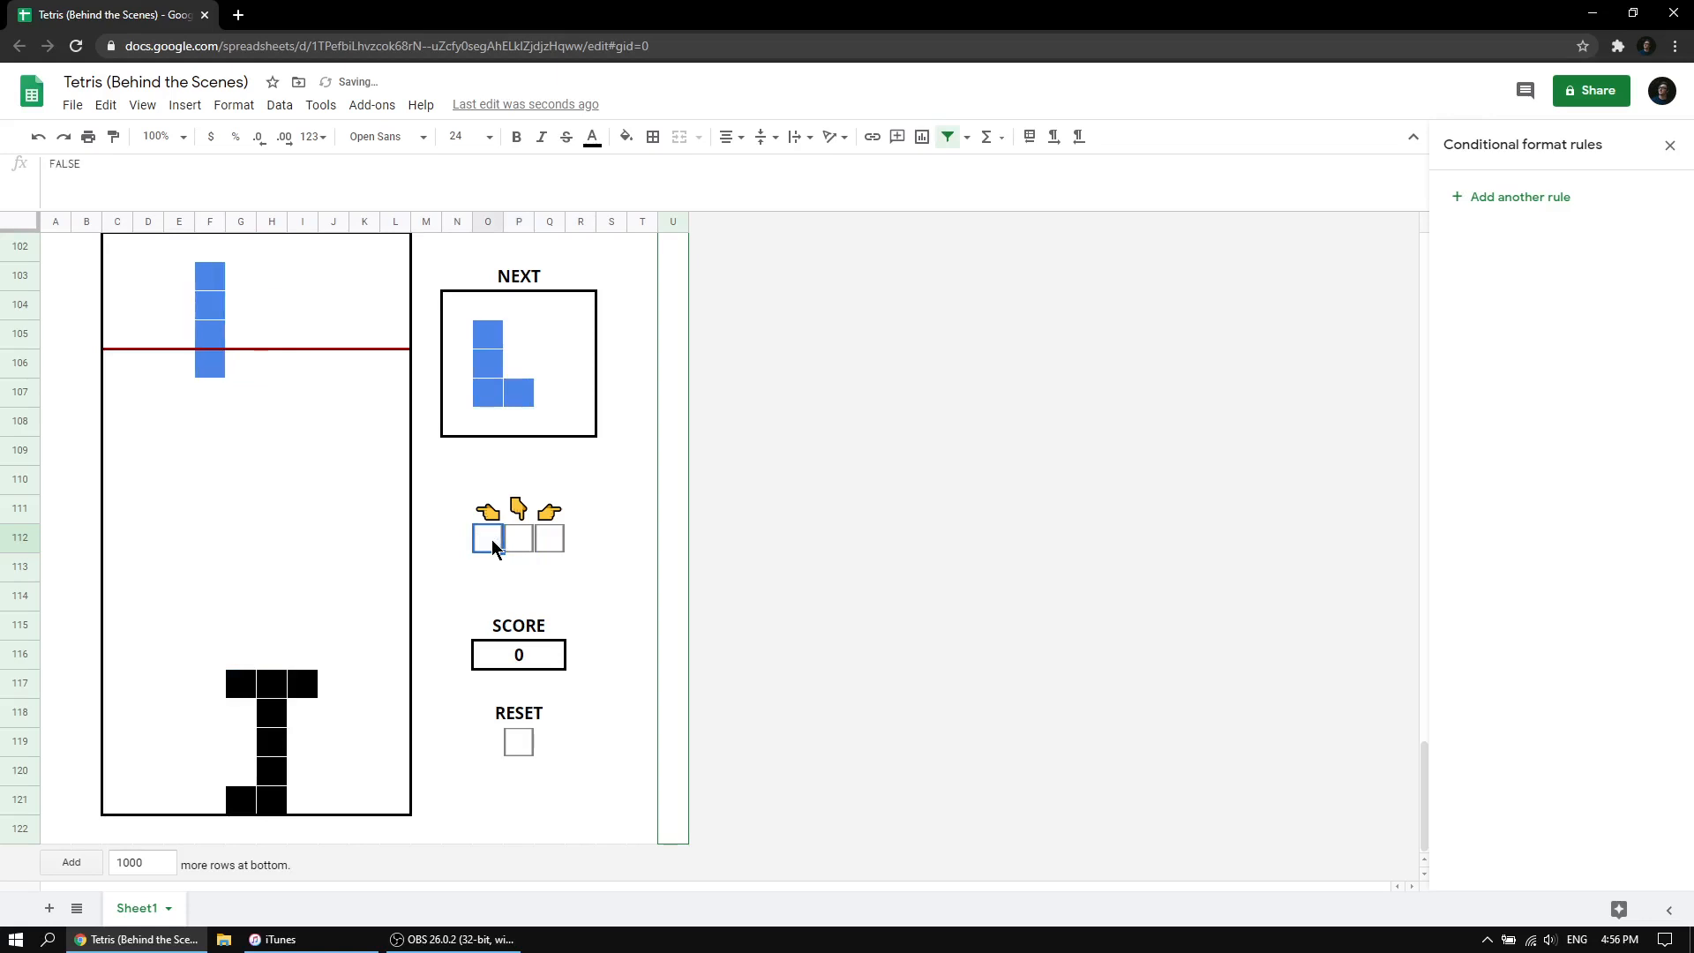
click(490, 538)
click(490, 538)
click(490, 538)
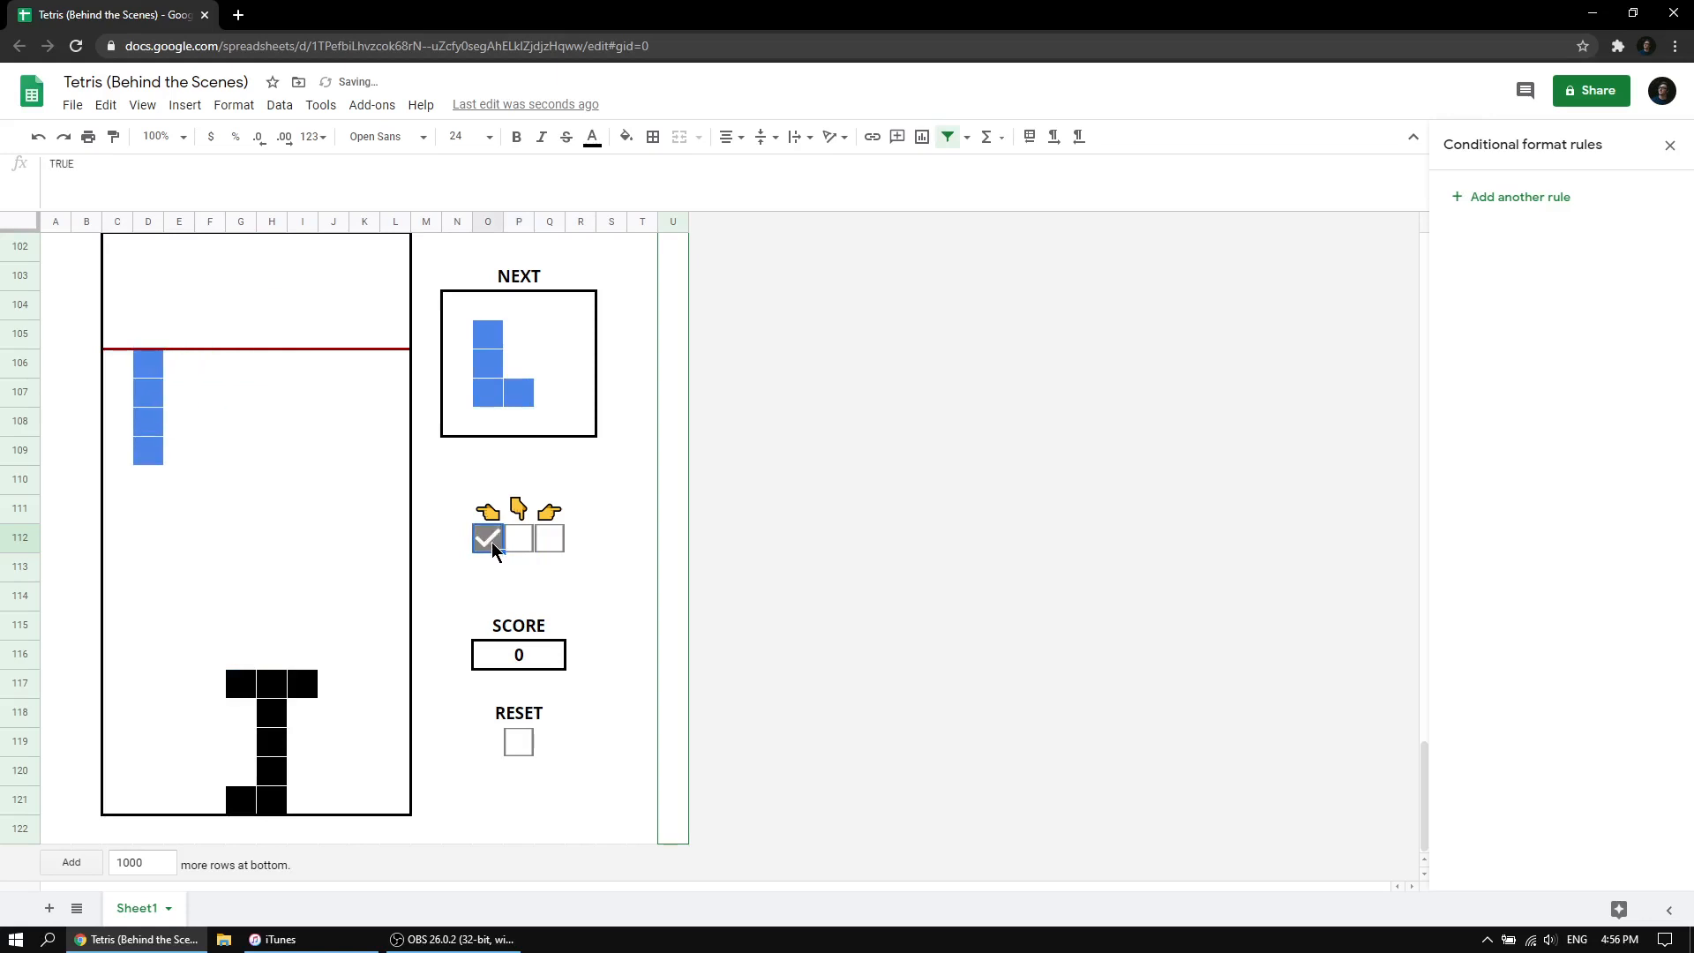
click(491, 541)
Lower the I piece down column C until it locks on the bottom of the display board.
click(515, 543)
click(513, 544)
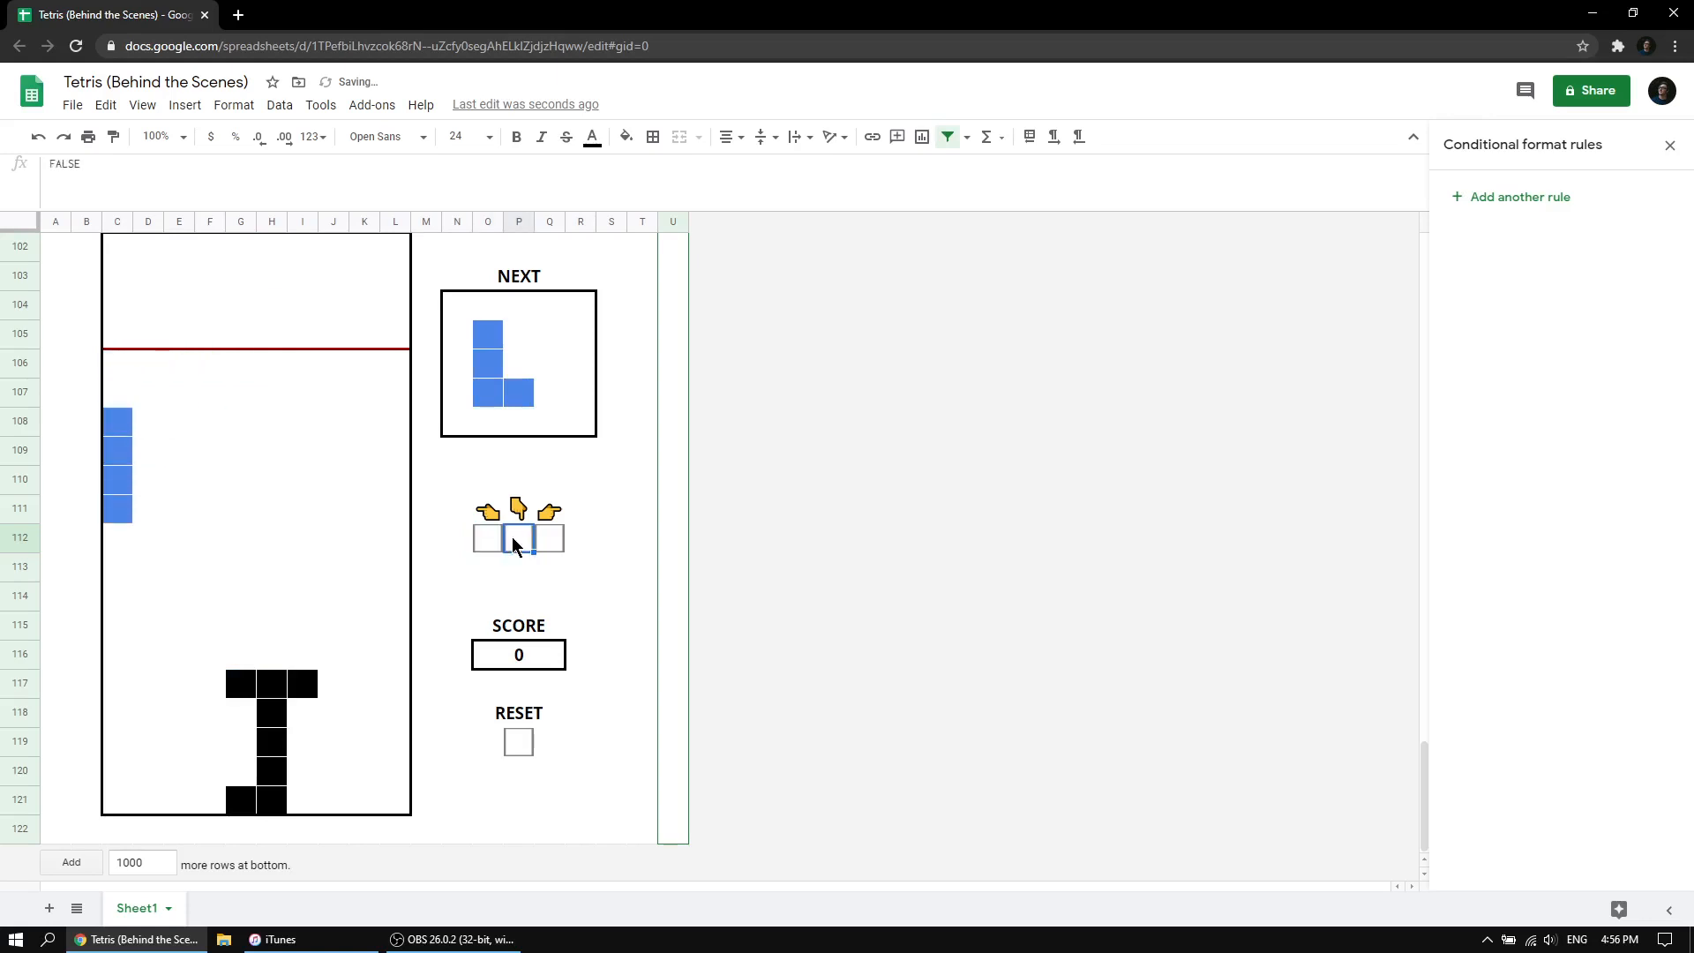
click(514, 540)
click(515, 540)
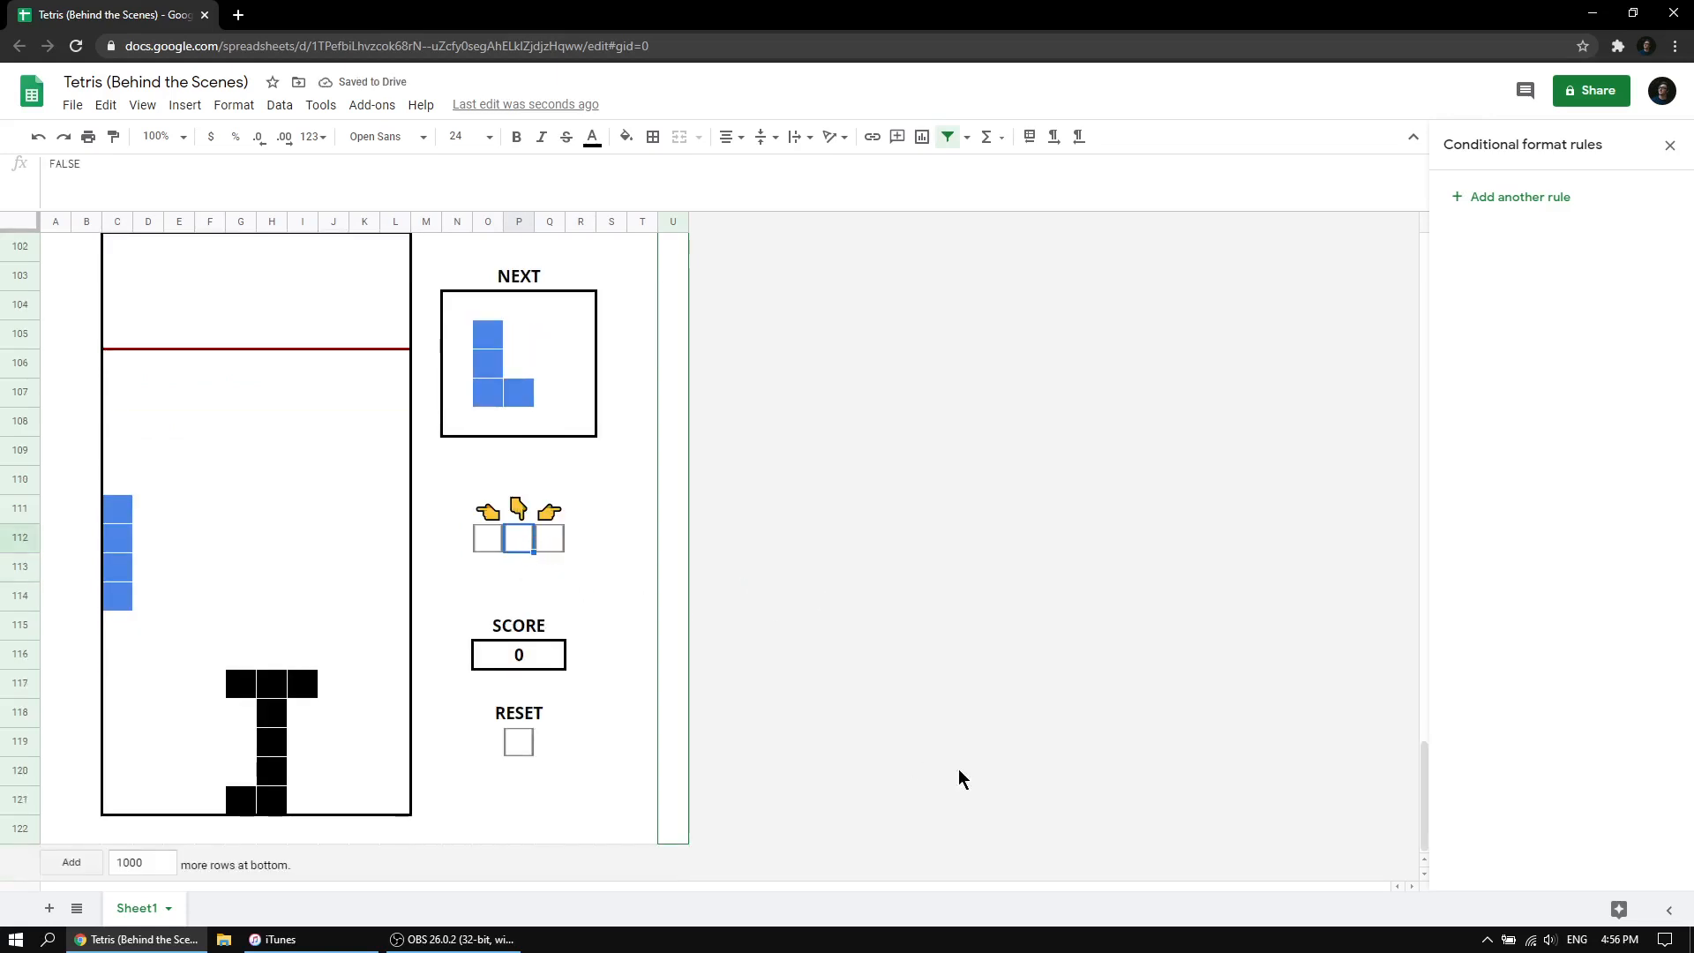
click(515, 540)
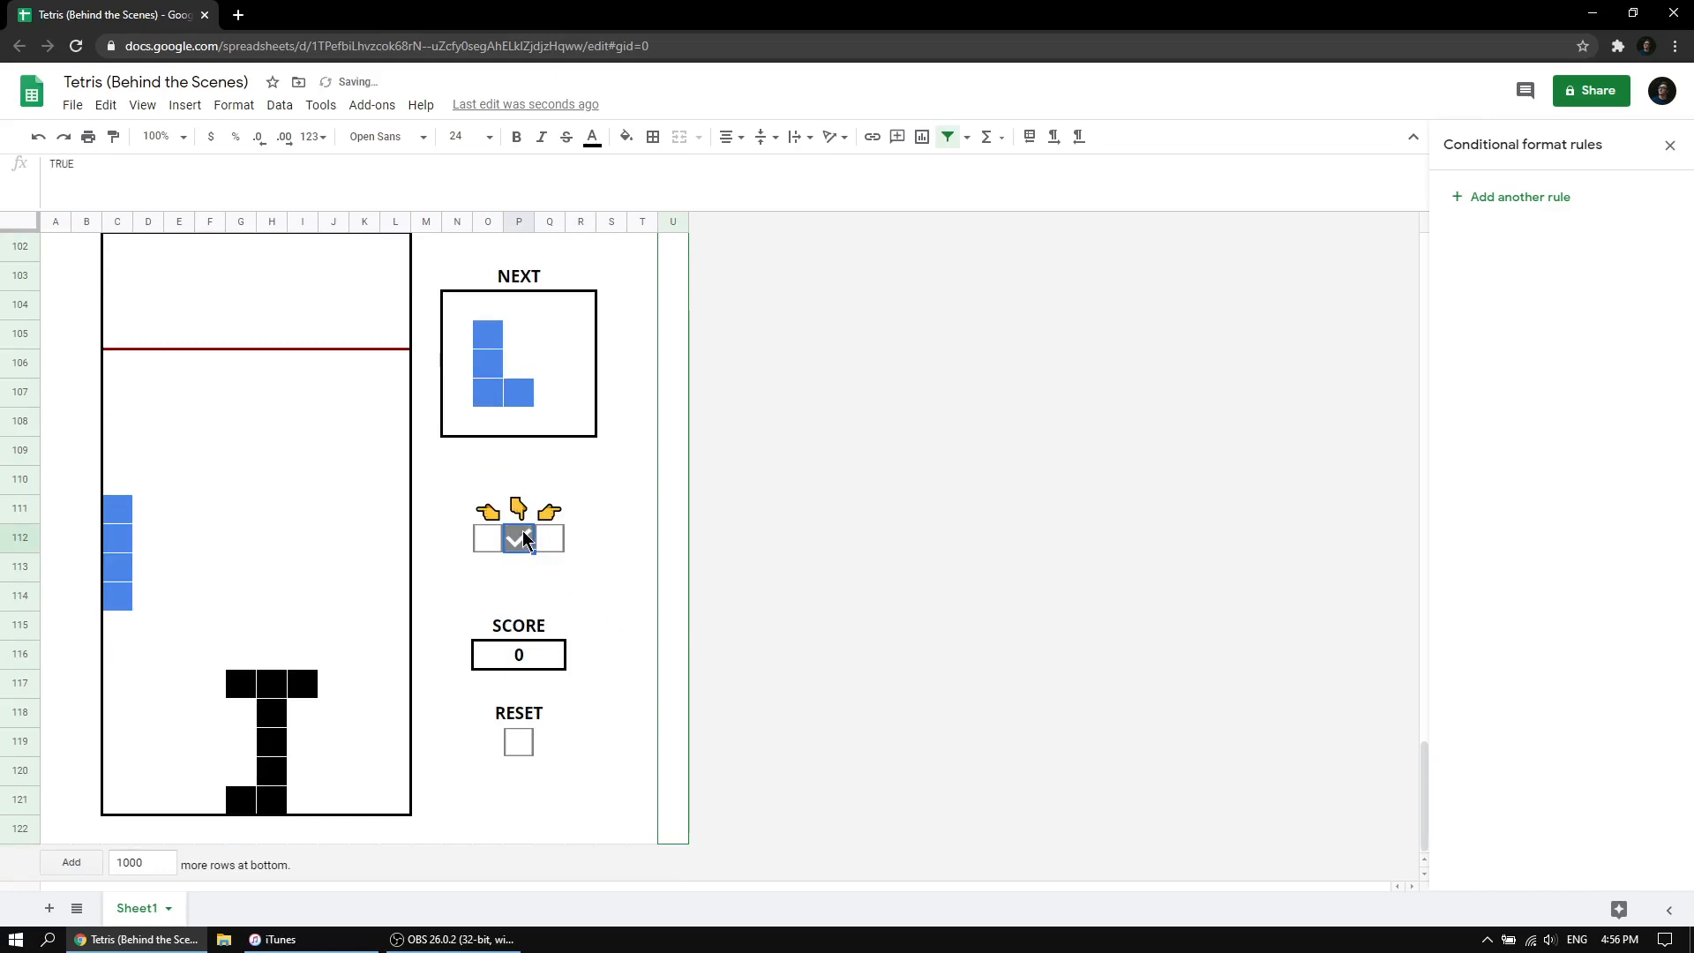
click(515, 540)
click(515, 540)
click(515, 540)
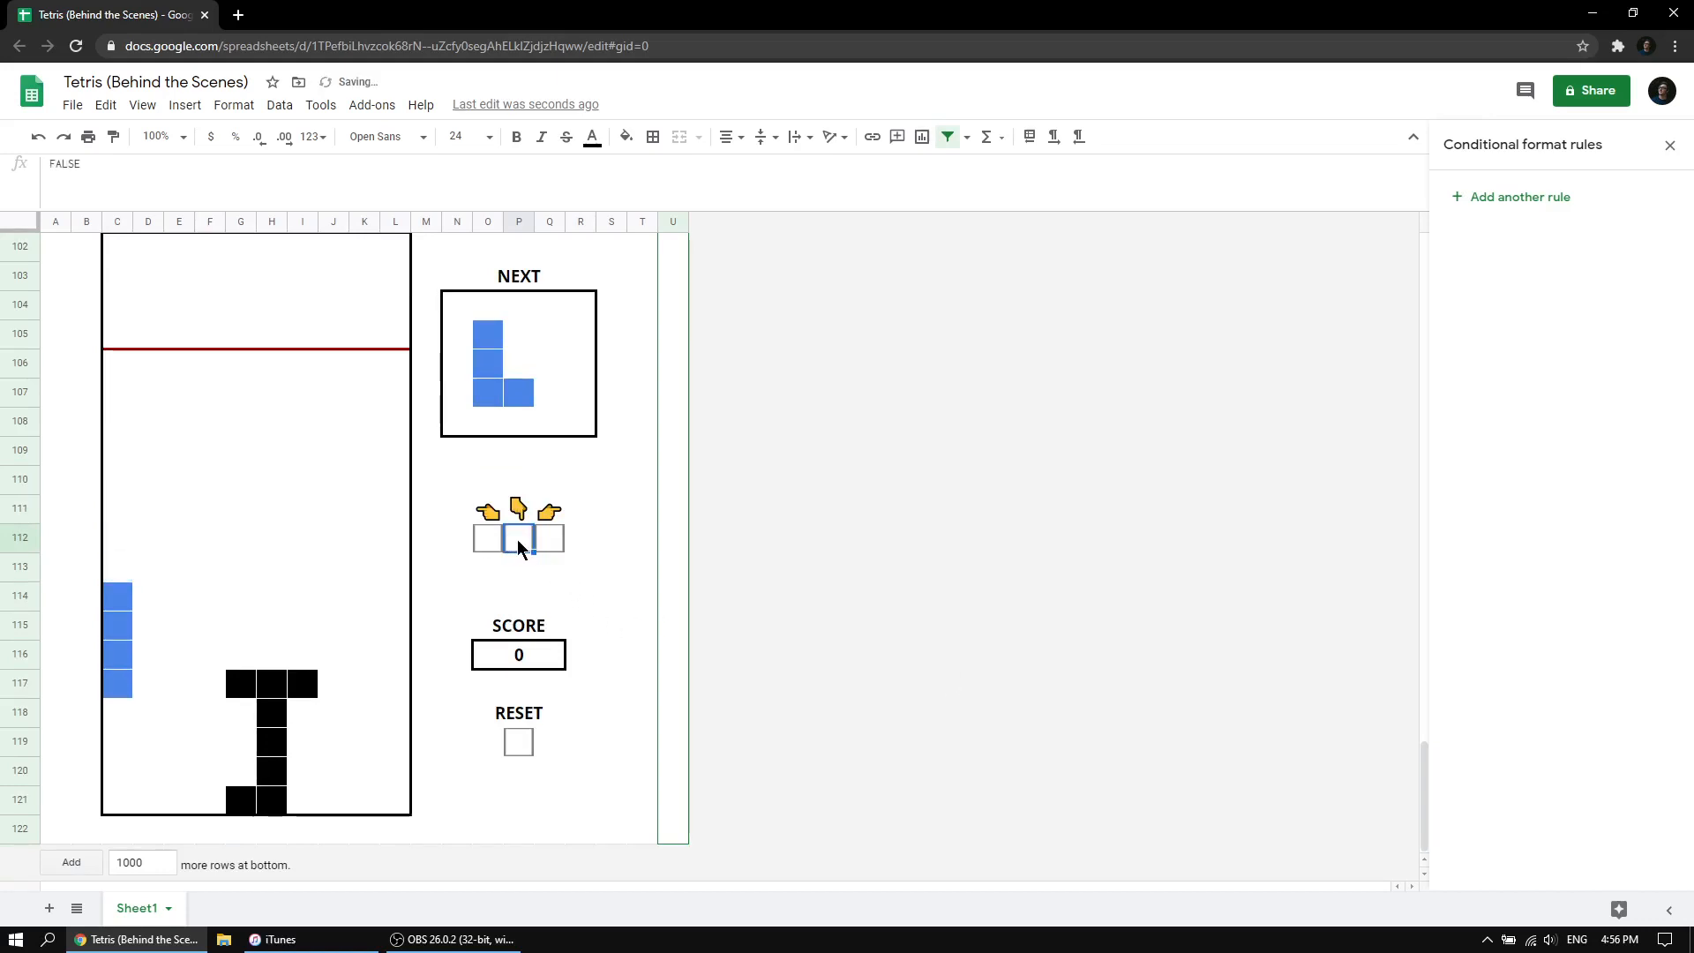
click(519, 540)
click(523, 538)
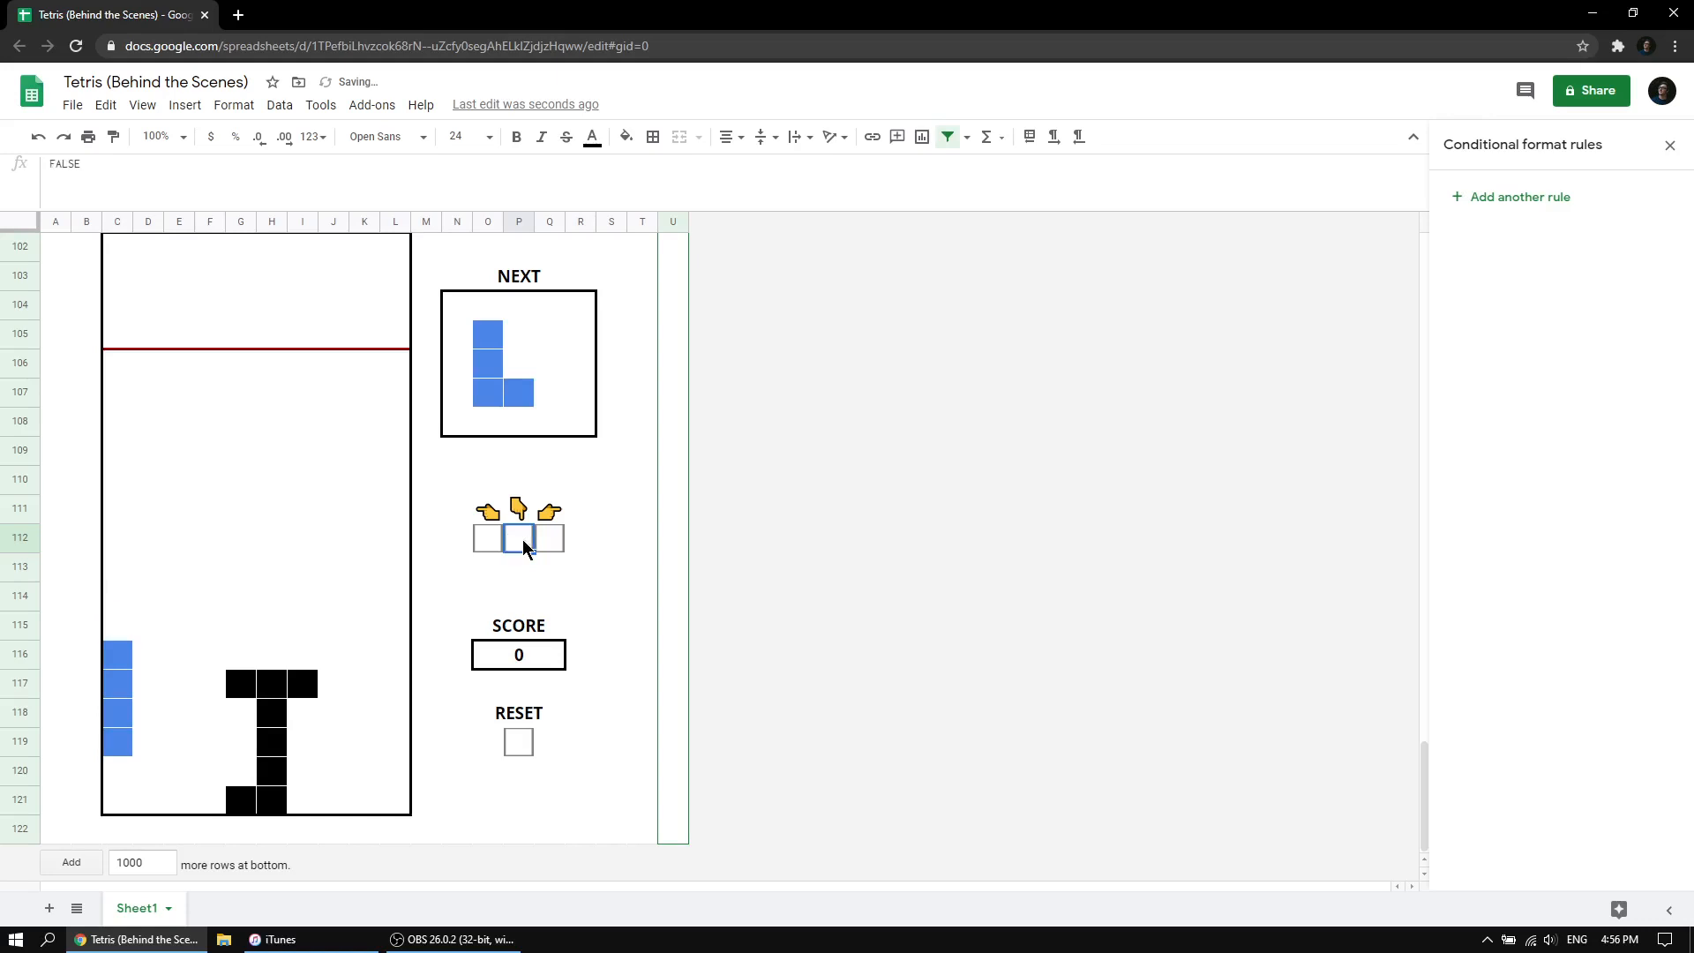
click(522, 542)
click(522, 541)
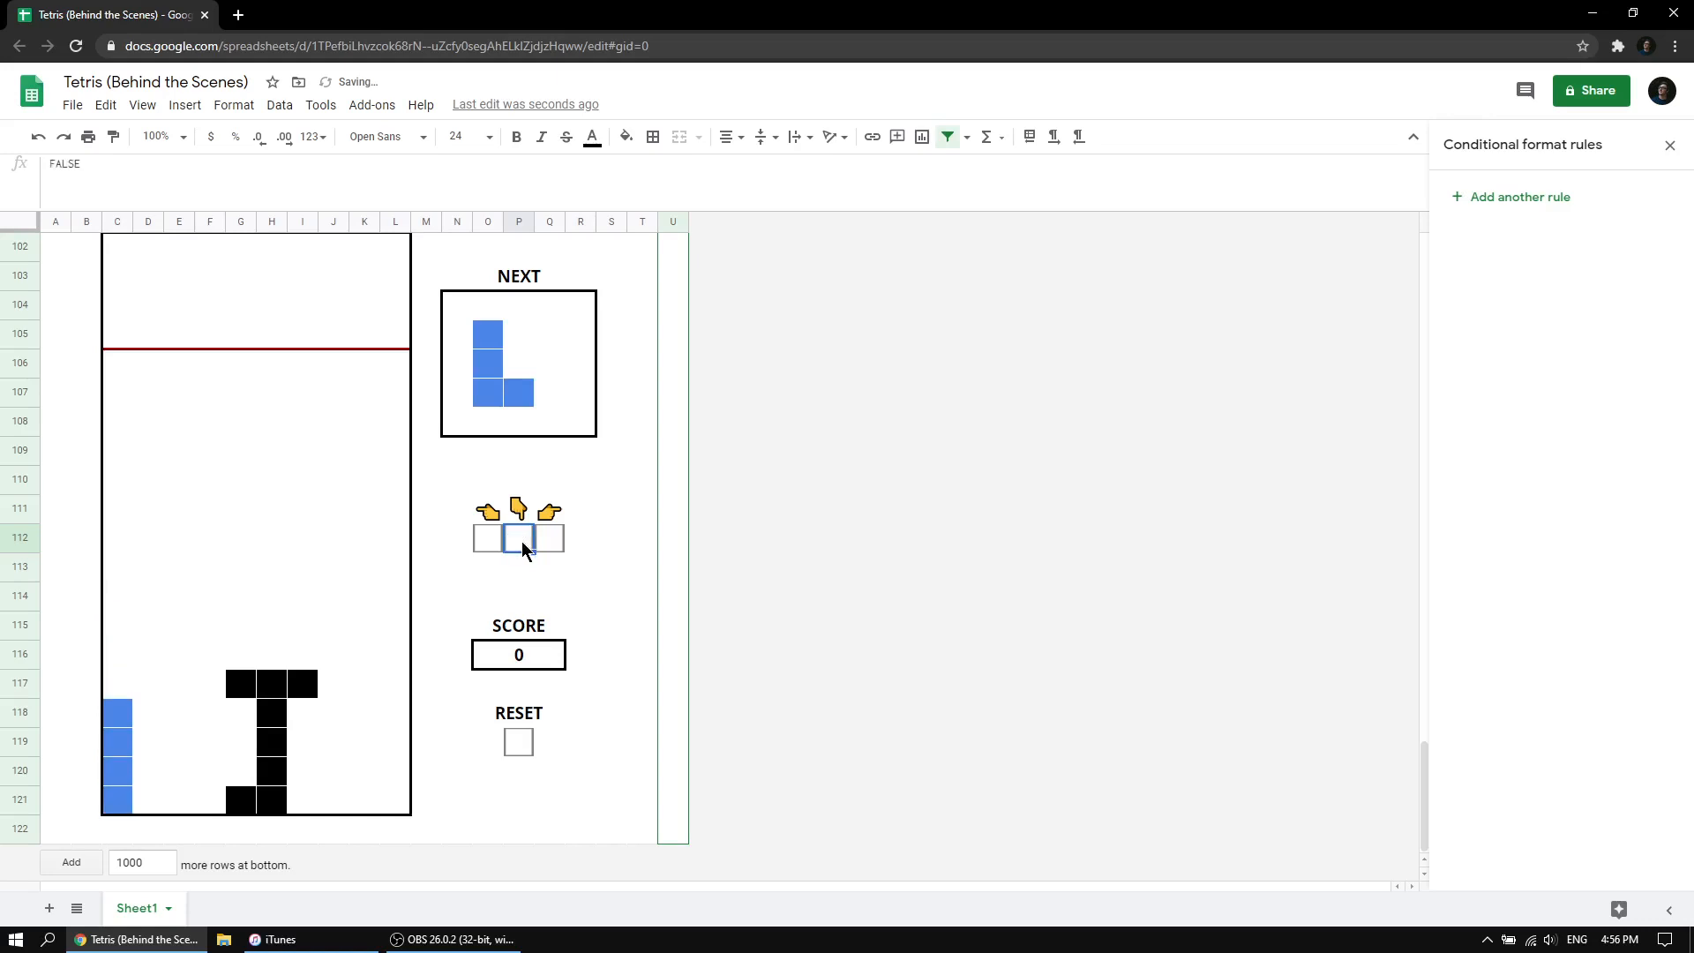
click(521, 542)
click(521, 542)
Lower the L-shaped piece in columns G and H down to rows 112 to 114.
click(521, 542)
click(522, 542)
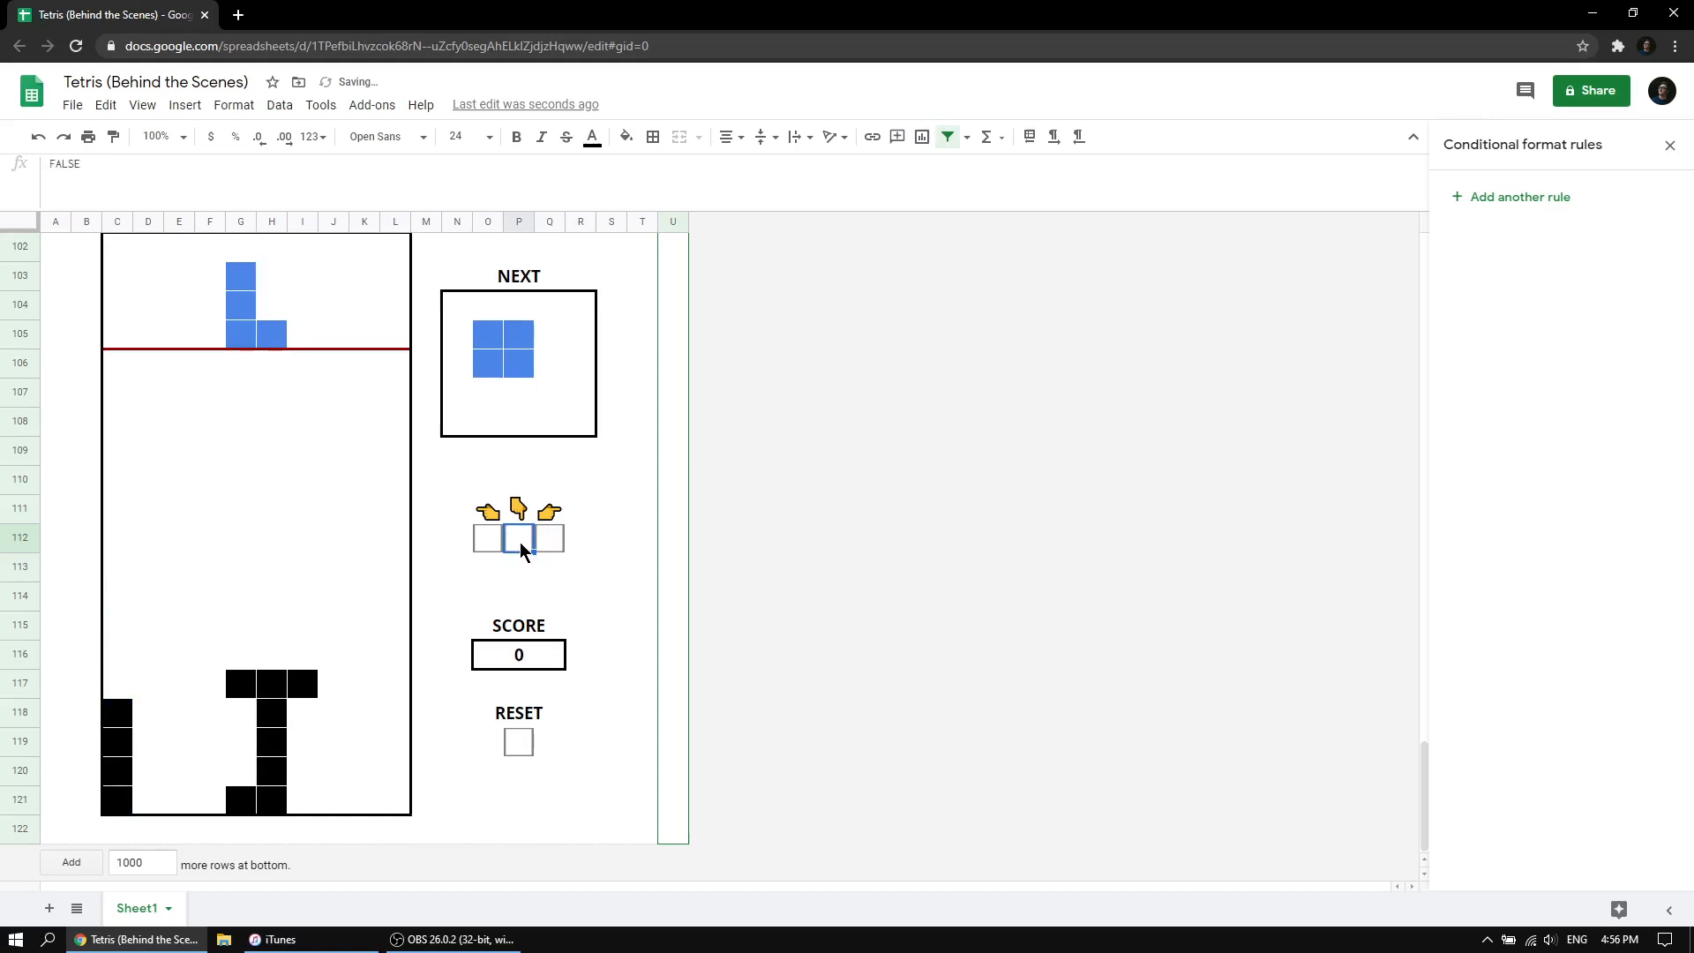
click(518, 544)
click(517, 546)
click(517, 546)
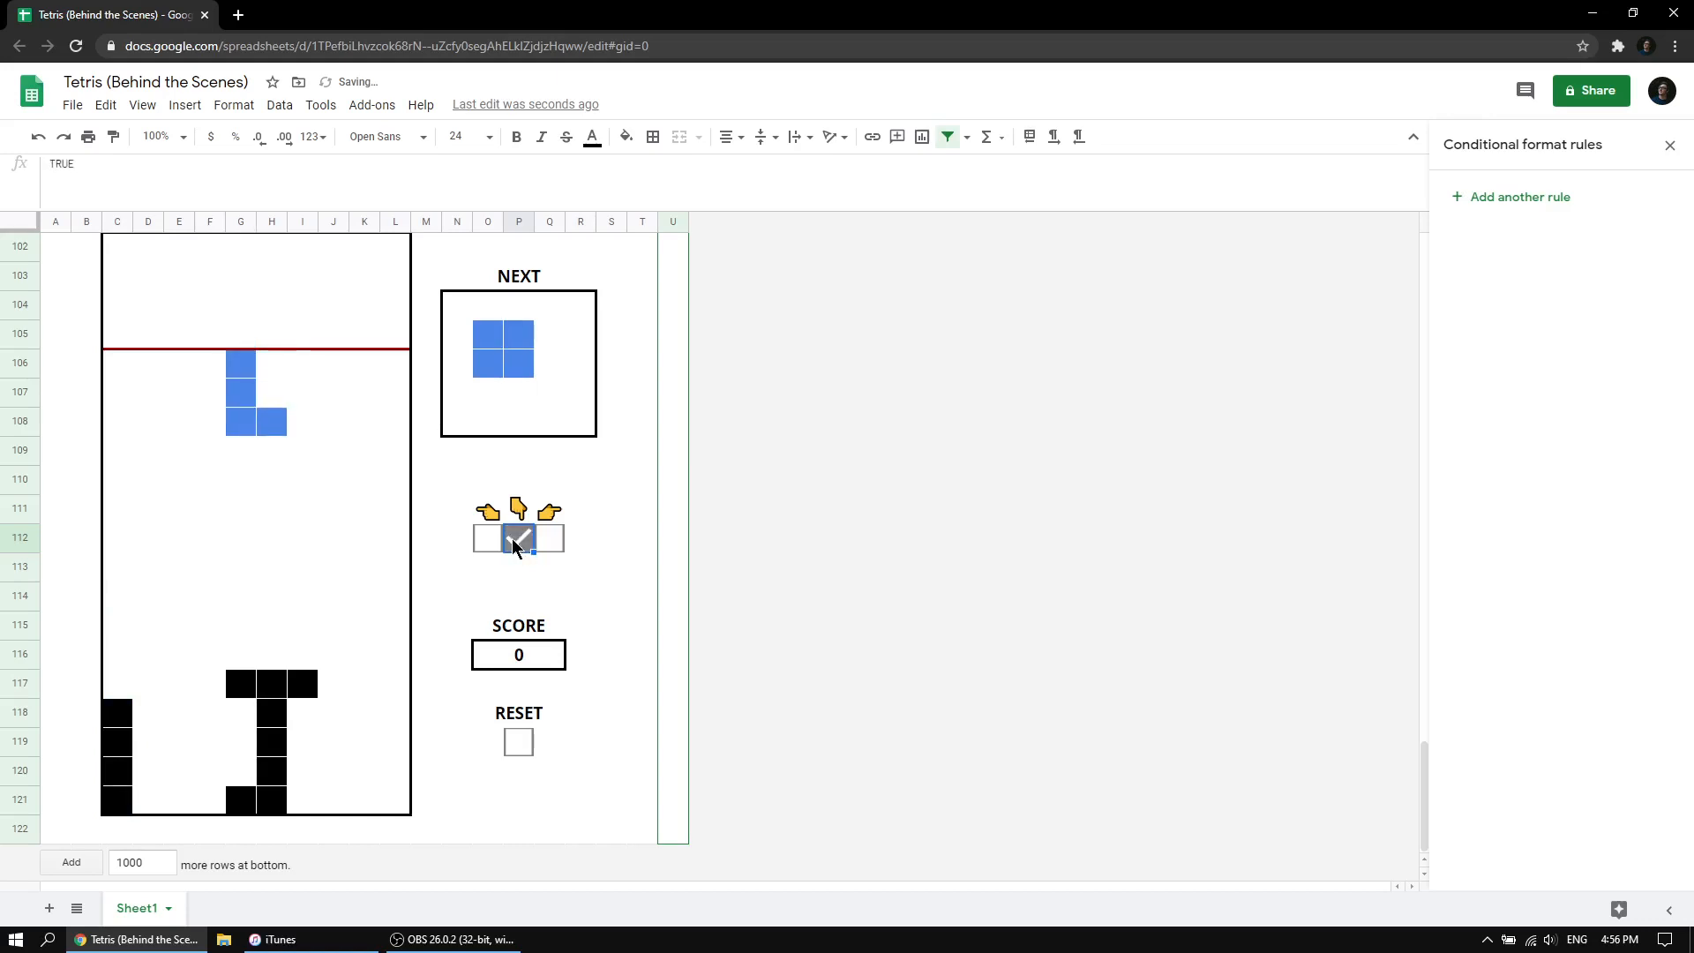
click(510, 542)
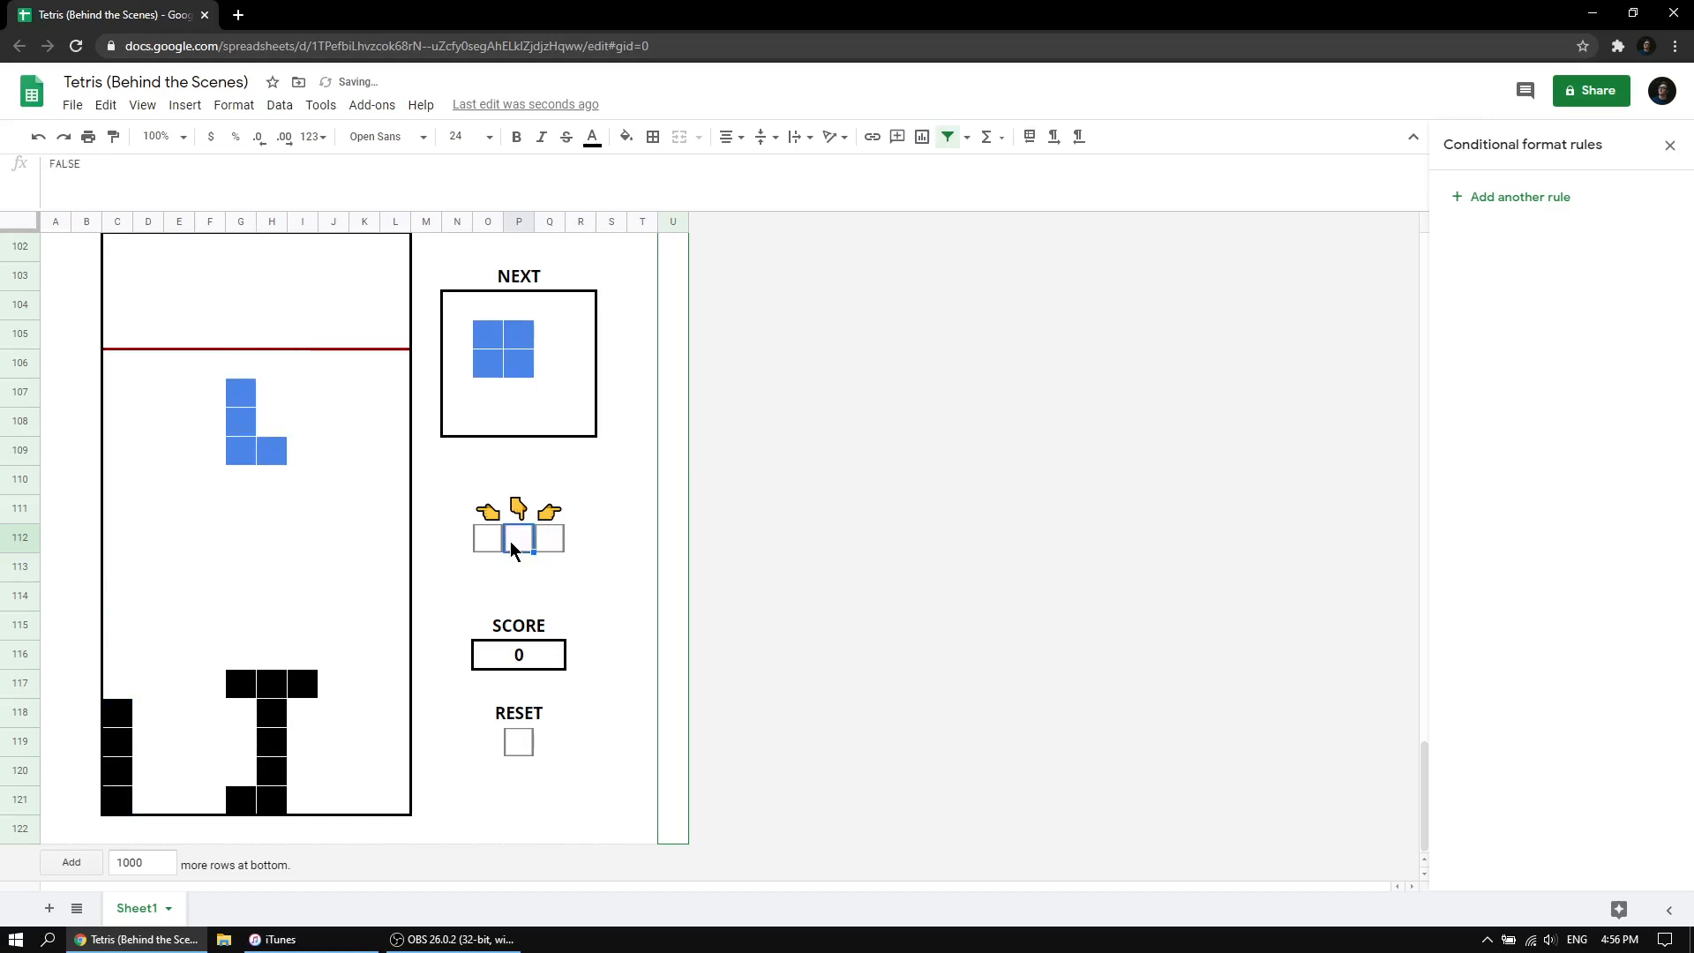
click(510, 542)
click(510, 542)
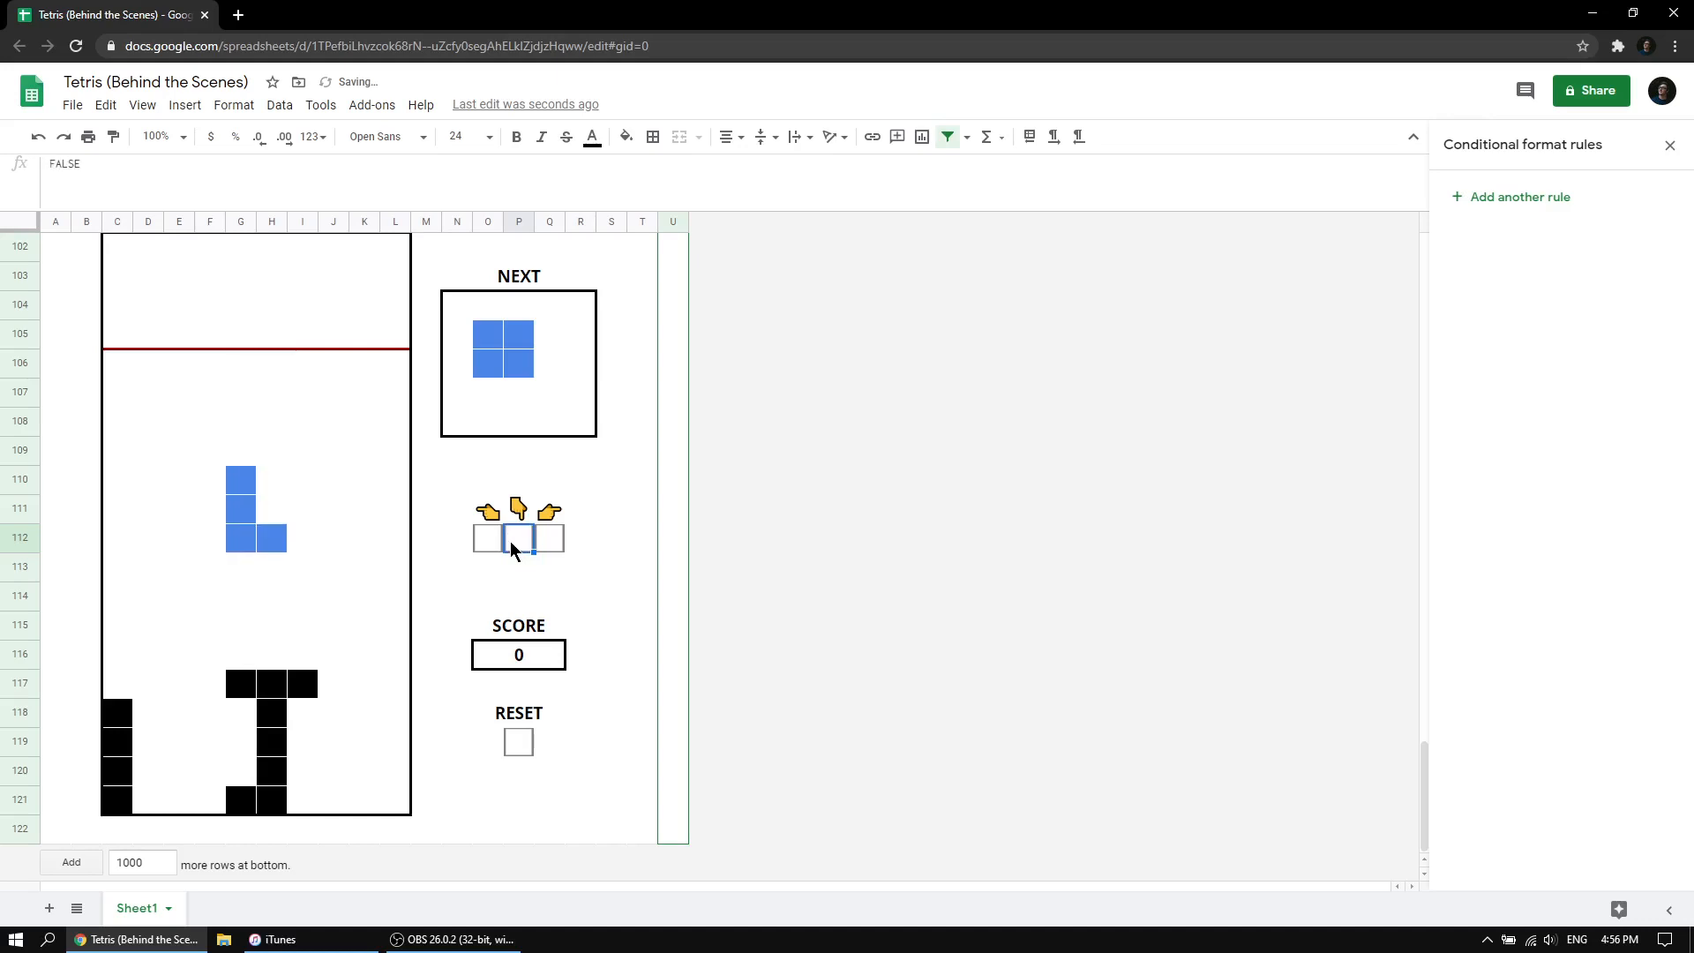
click(510, 542)
click(514, 539)
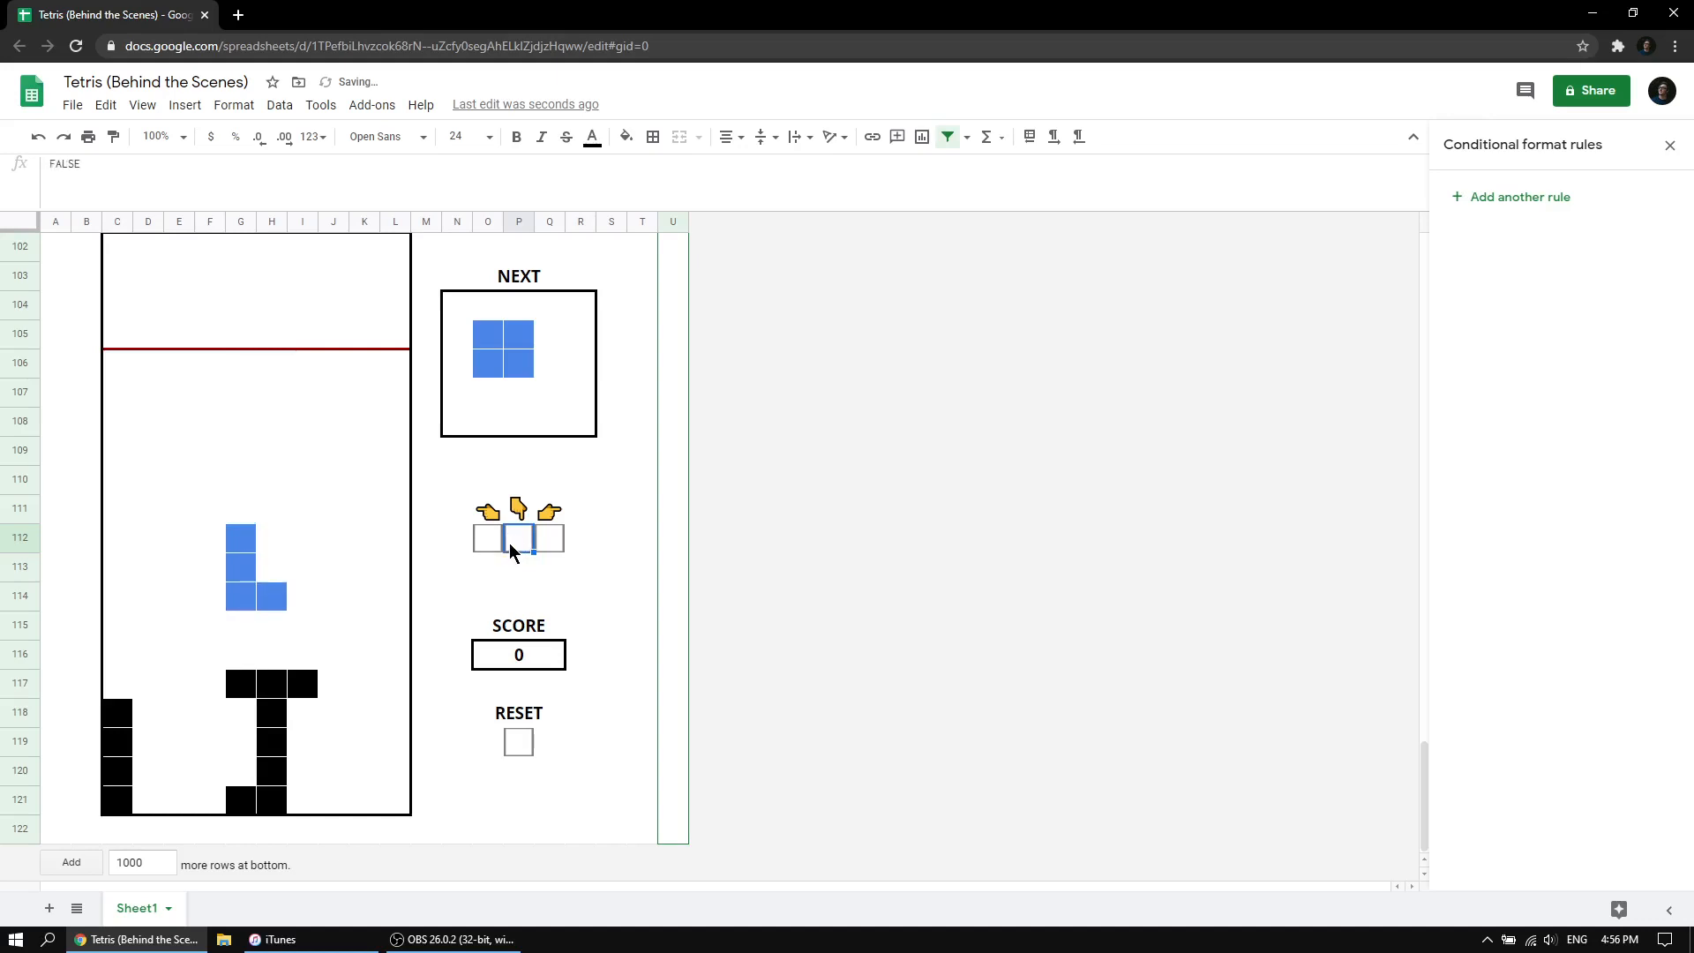
Move the L-shaped piece left to columns D and E, clear of the T-shaped stack.
click(488, 540)
click(489, 540)
click(489, 540)
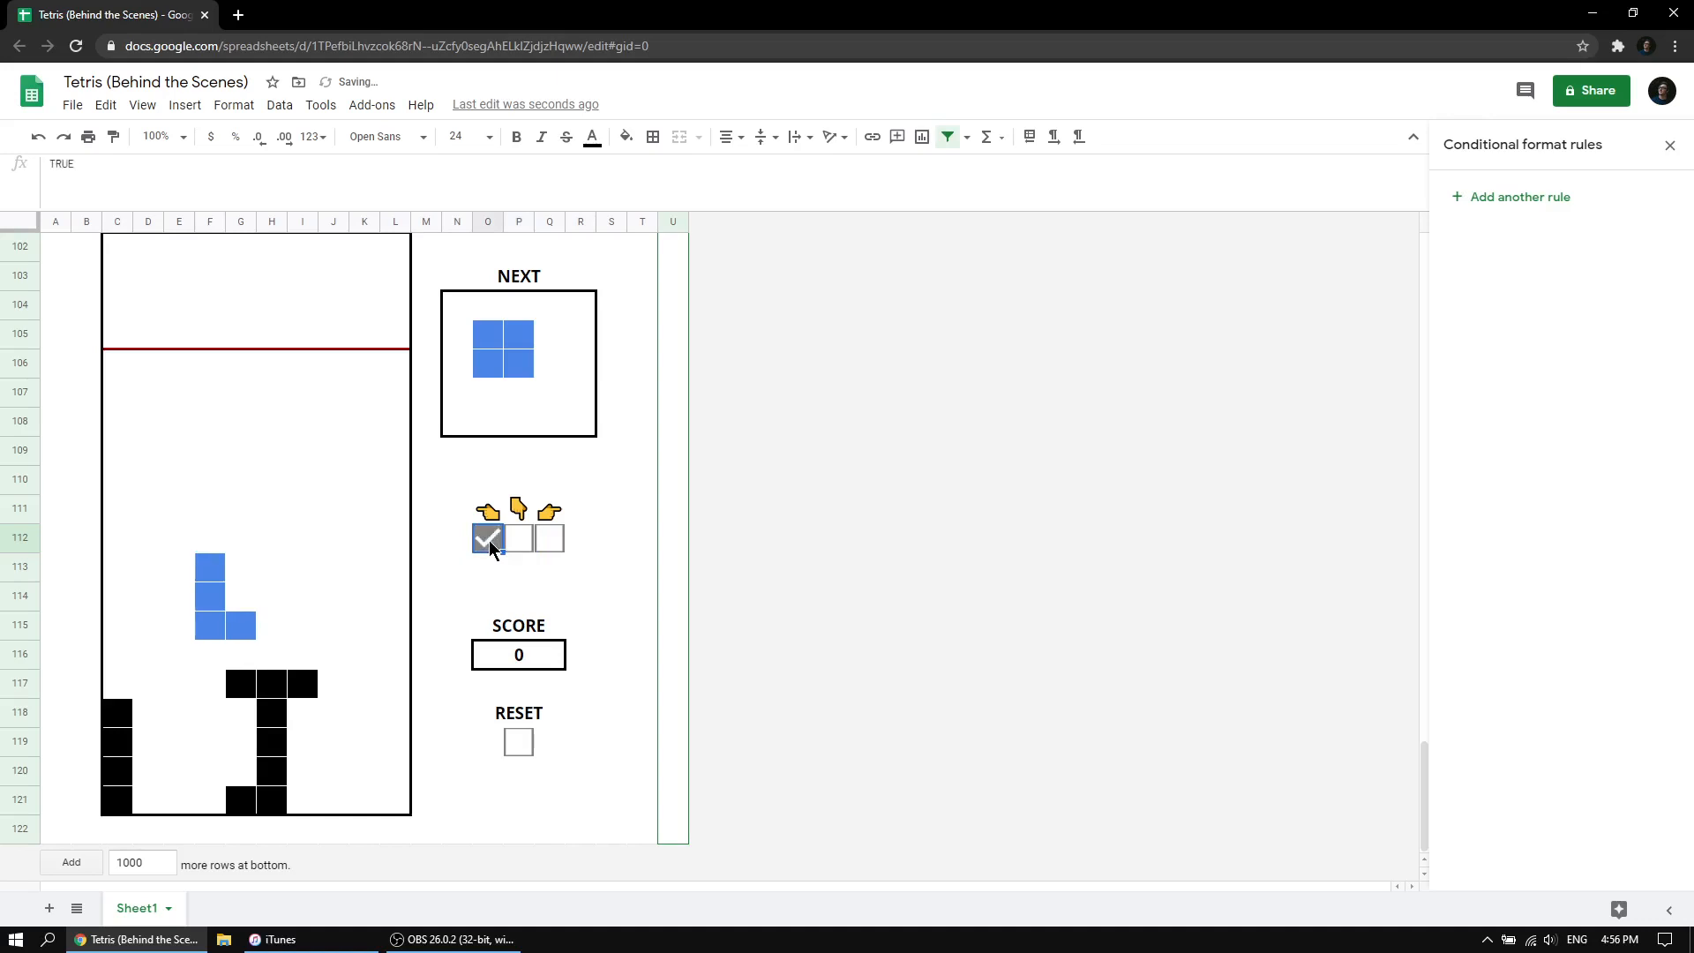
click(489, 540)
click(491, 547)
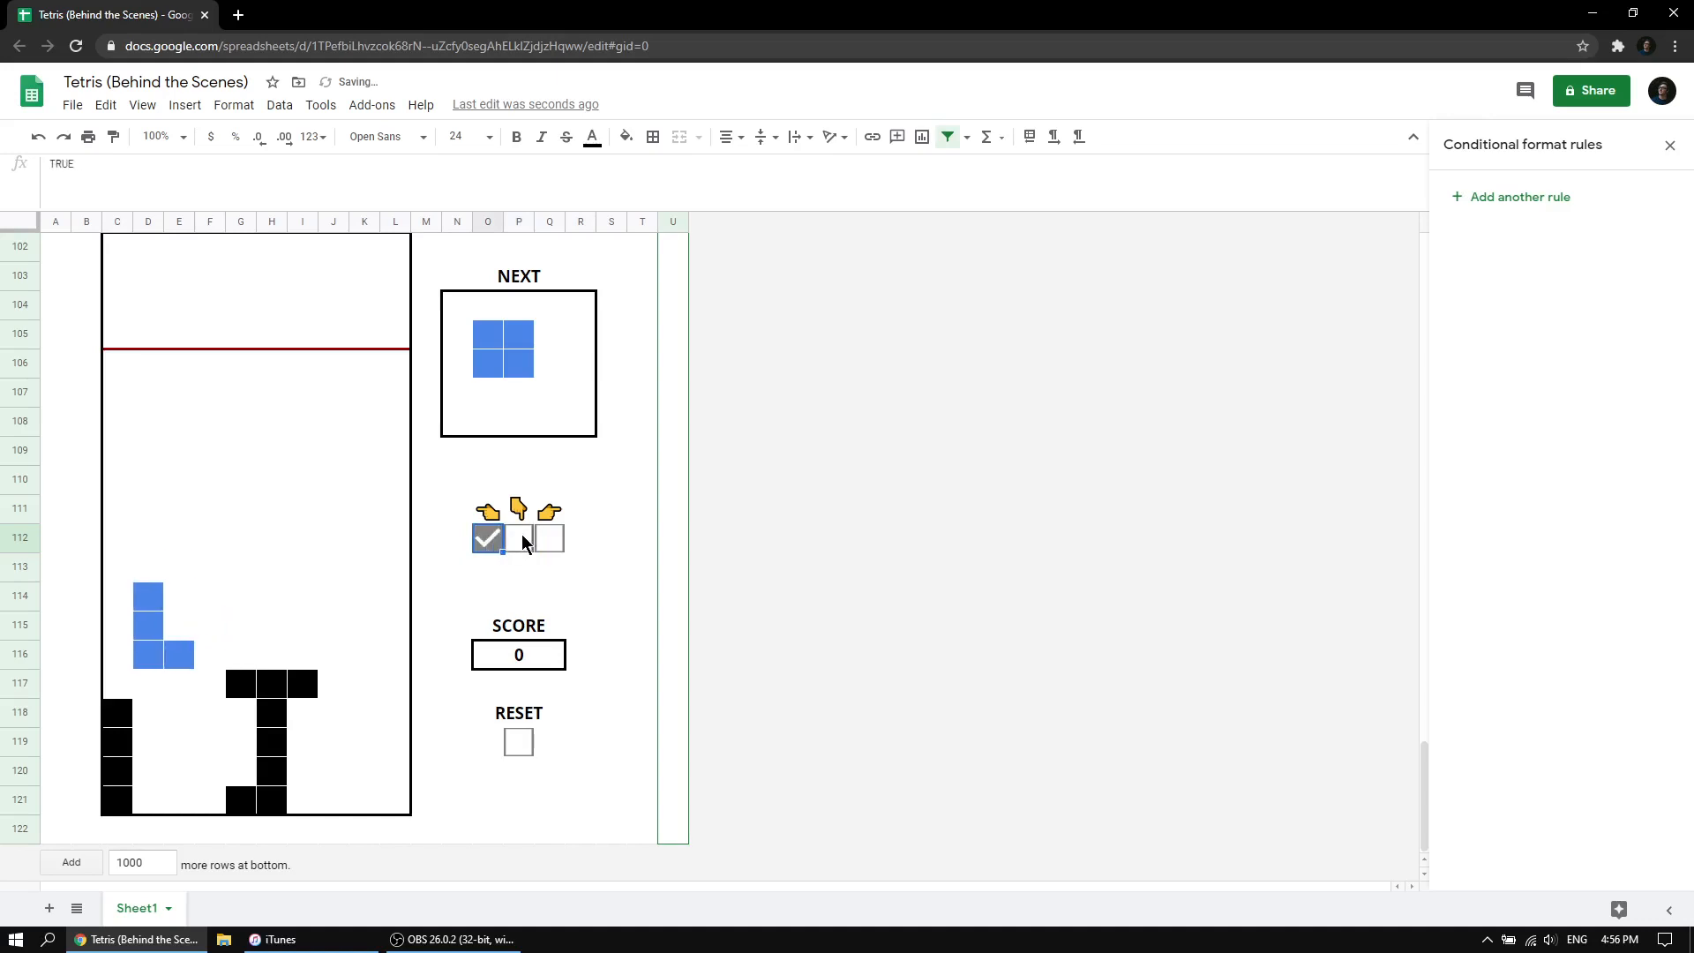
click(498, 541)
Lower the L-shaped piece to the bottom row of the display board, beside the stopped I piece.
click(521, 540)
click(521, 540)
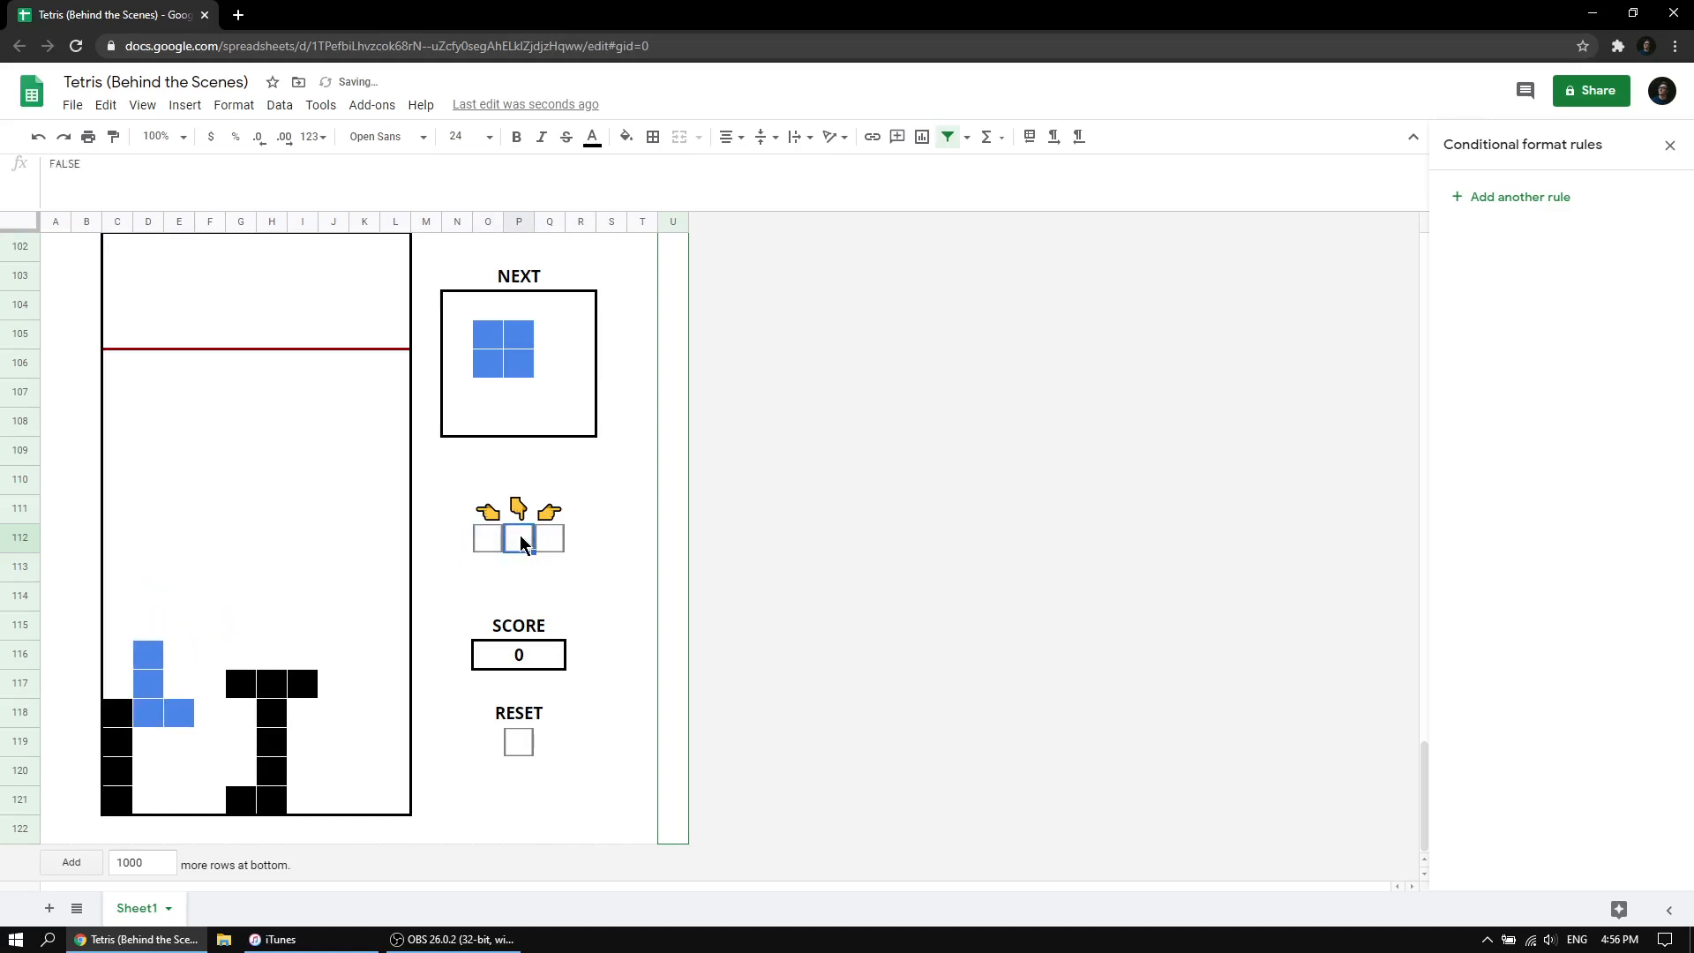
click(521, 540)
click(521, 540)
click(521, 540)
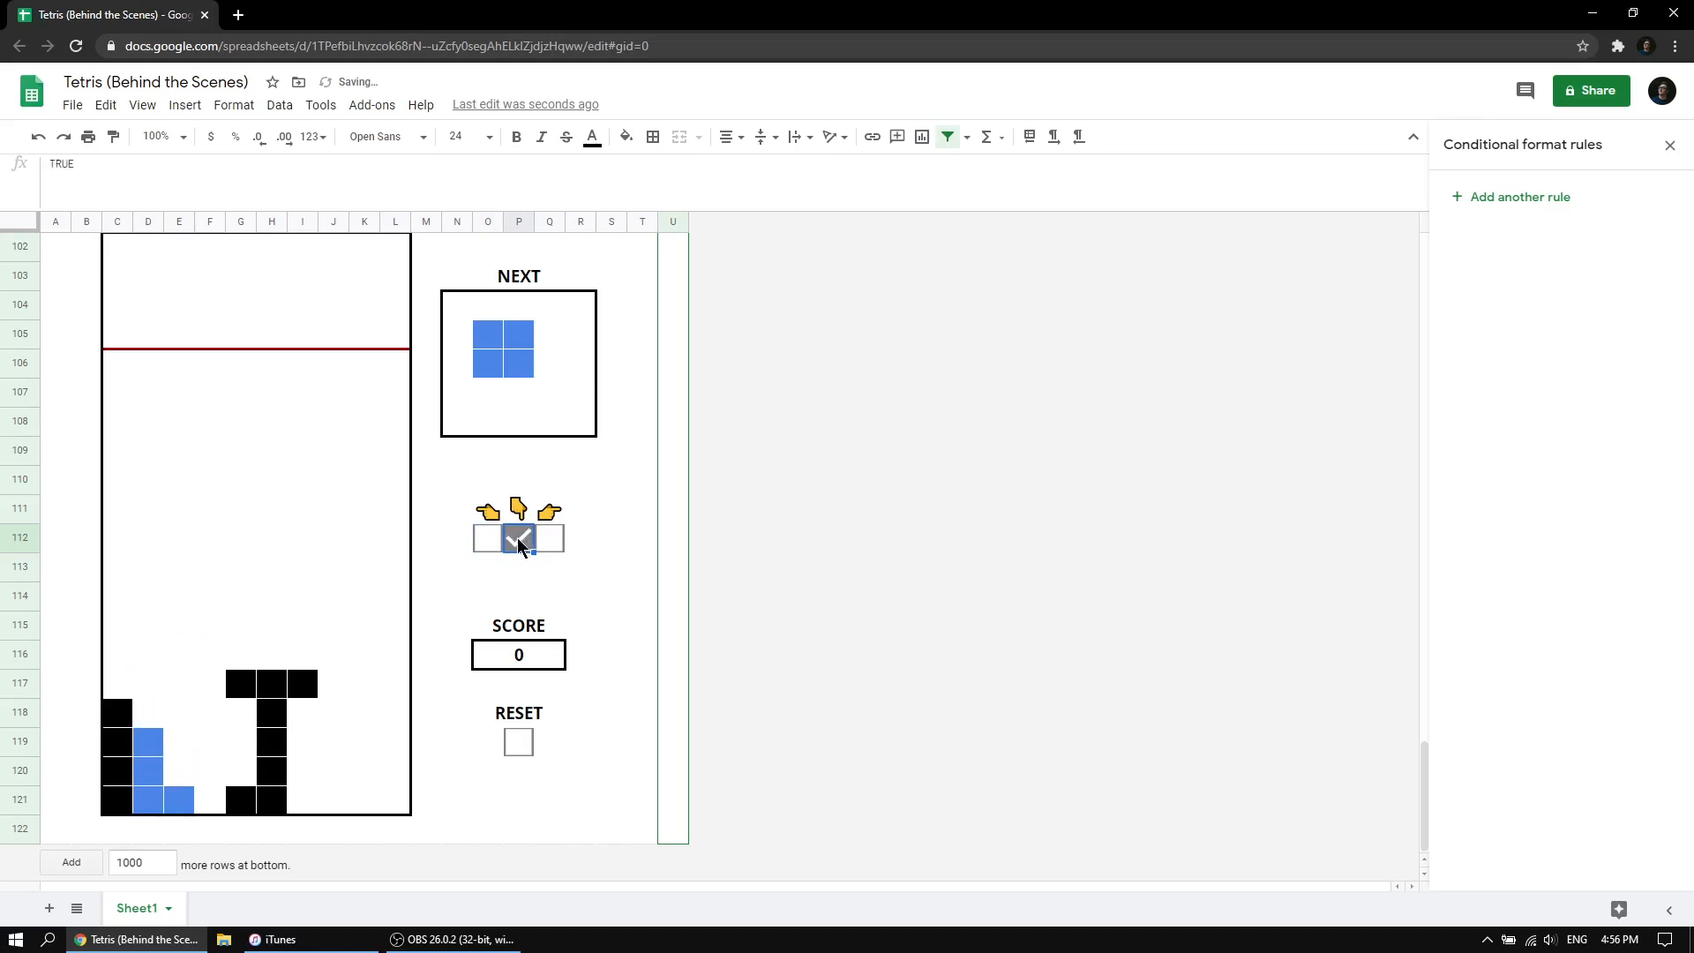
click(521, 540)
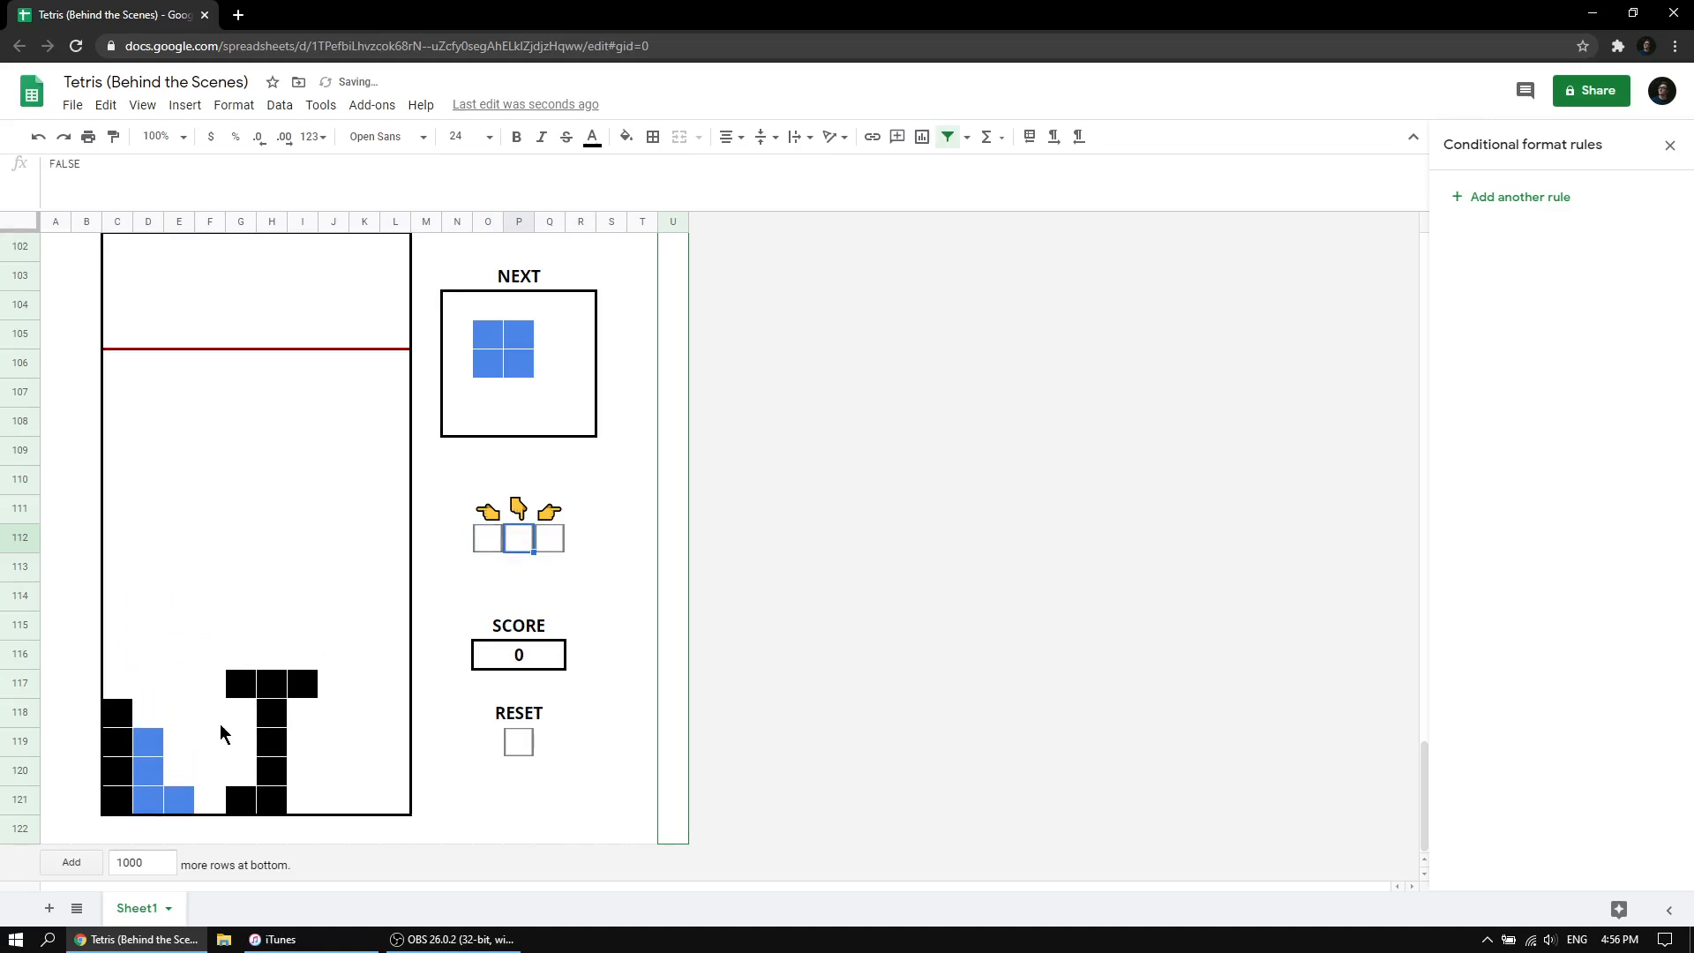